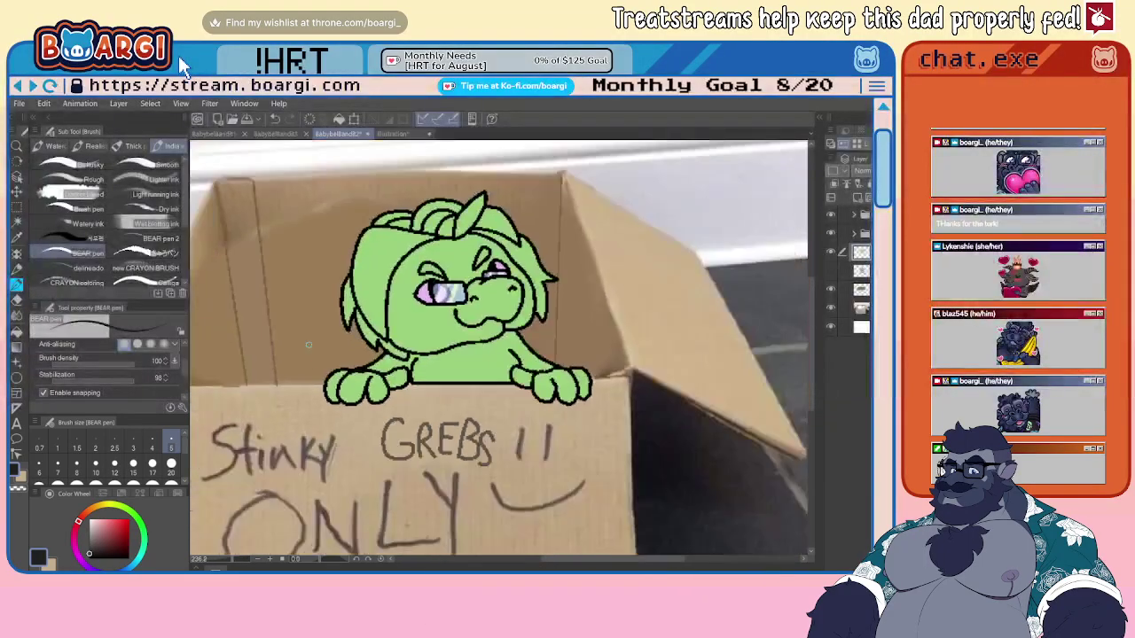
- Fill both eyebrows of the green character with near-black using the BEAR pen
{"action": "scroll", "coordinate": [440, 277], "scroll_direction": "up", "scroll_amount": 15}
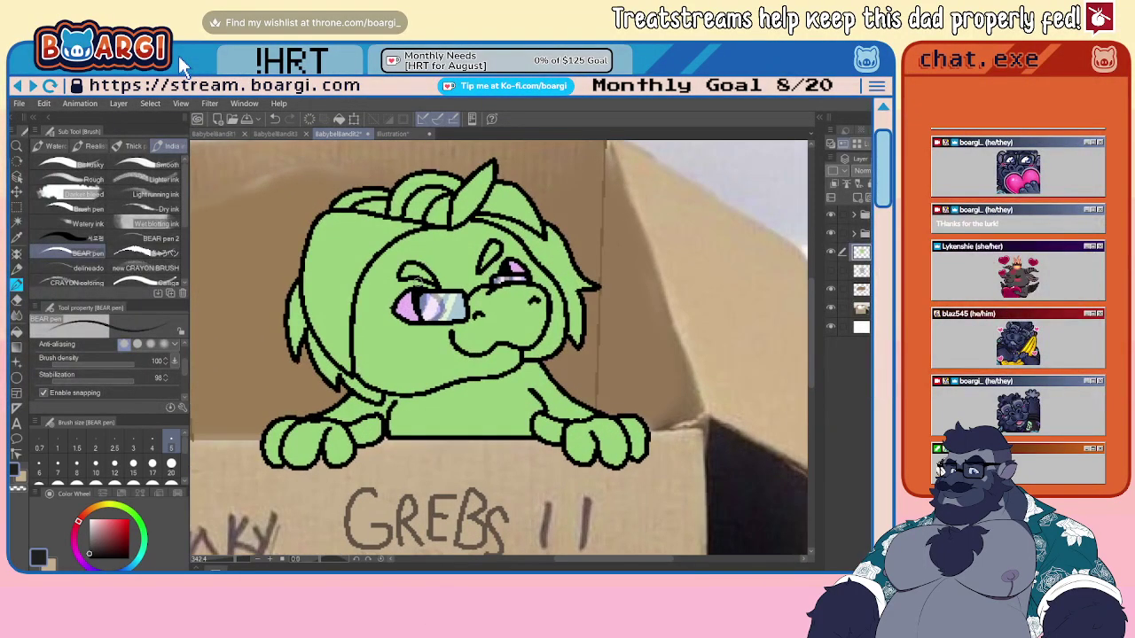
{"action": "scroll", "coordinate": [414, 261], "scroll_direction": "up", "scroll_amount": 3}
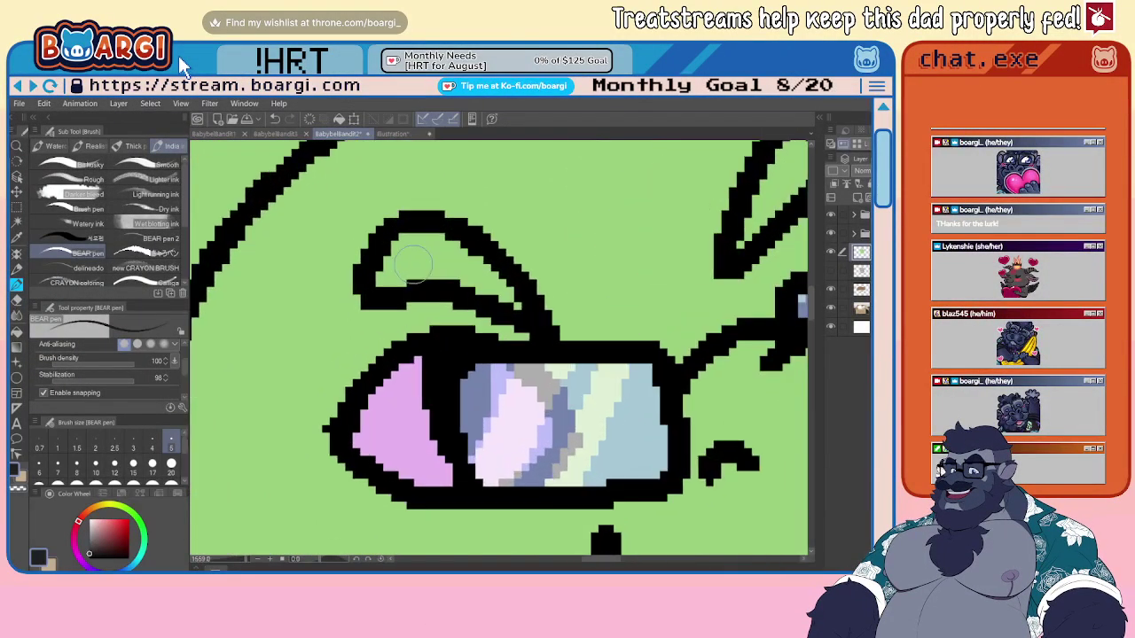
{"action": "mouse_move", "coordinate": [388, 275]}
{"action": "left_mouse_down"}
{"action": "mouse_move", "coordinate": [432, 251]}
{"action": "mouse_move", "coordinate": [509, 294]}
{"action": "mouse_move", "coordinate": [423, 263]}
{"action": "left_mouse_up"}
{"action": "scroll", "coordinate": [423, 263], "scroll_direction": "down", "scroll_amount": 3}
{"action": "mouse_move", "coordinate": [574, 230]}
{"action": "left_mouse_down"}
{"action": "mouse_move", "coordinate": [590, 208]}
{"action": "mouse_move", "coordinate": [585, 214]}
{"action": "left_mouse_up"}
{"action": "scroll", "coordinate": [584, 215], "scroll_direction": "down", "scroll_amount": 4}
- Sample the dark purple hair colour from the reference illustration and return to the box drawing
{"action": "left_click", "coordinate": [393, 134]}
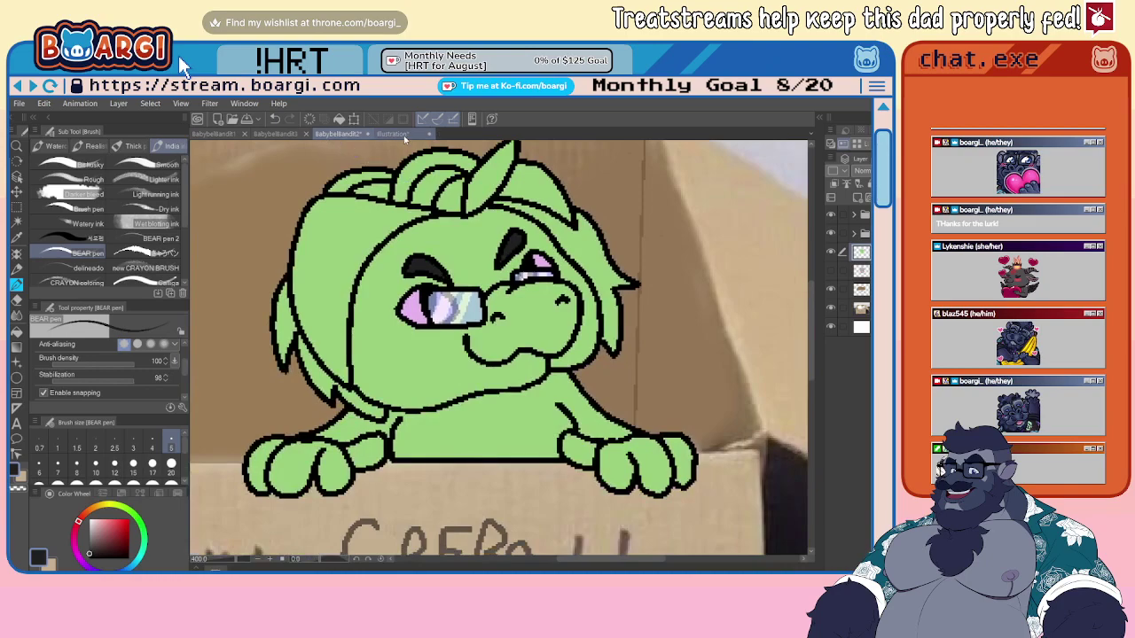
{"action": "scroll", "coordinate": [405, 207], "scroll_direction": "down", "scroll_amount": 2}
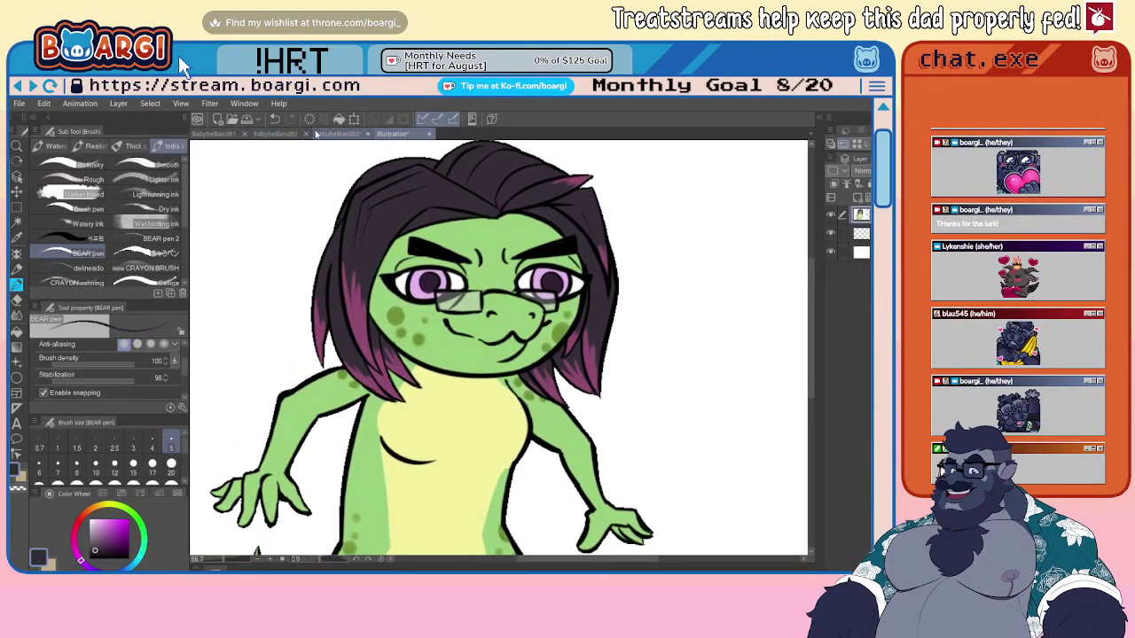
{"action": "left_click", "coordinate": [340, 134]}
- Auto-select the hair areas on the left side of the head, including the small locks, from the line art folder
{"action": "left_click", "coordinate": [16, 222]}
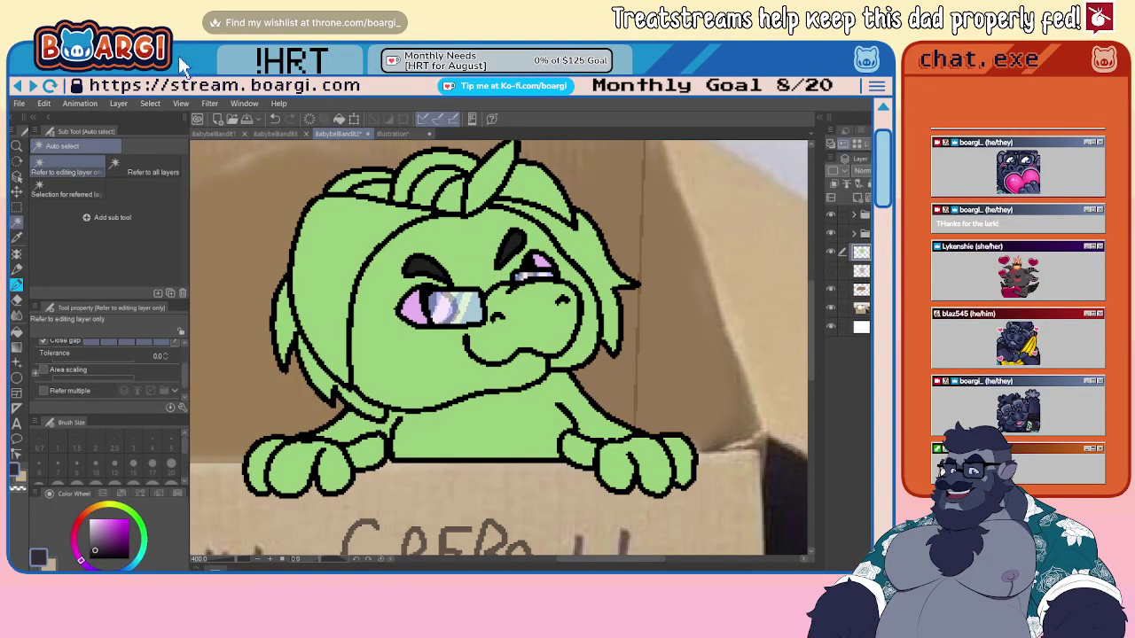
{"action": "left_click", "coordinate": [862, 233]}
{"action": "scroll", "coordinate": [372, 288], "scroll_direction": "down", "scroll_amount": 6}
{"action": "scroll", "coordinate": [309, 198], "scroll_direction": "up", "scroll_amount": 7}
{"action": "scroll", "coordinate": [338, 223], "scroll_direction": "up", "scroll_amount": 6}
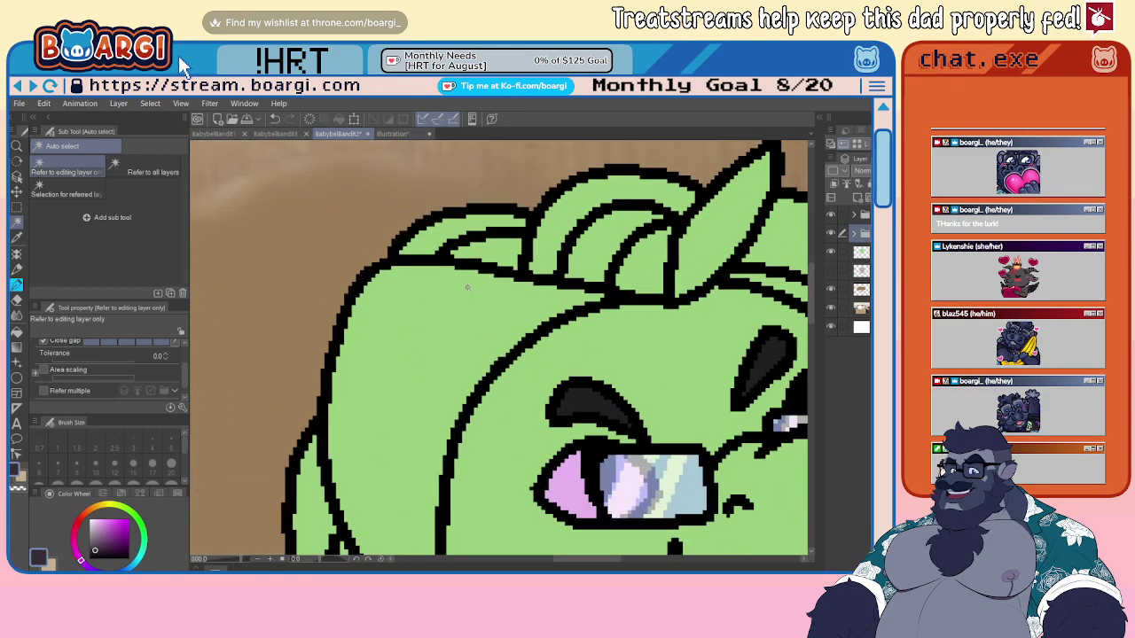
{"action": "scroll", "coordinate": [399, 283], "scroll_direction": "down", "scroll_amount": 9}
{"action": "scroll", "coordinate": [397, 438], "scroll_direction": "up", "scroll_amount": 4}
{"action": "left_click", "coordinate": [347, 420]}
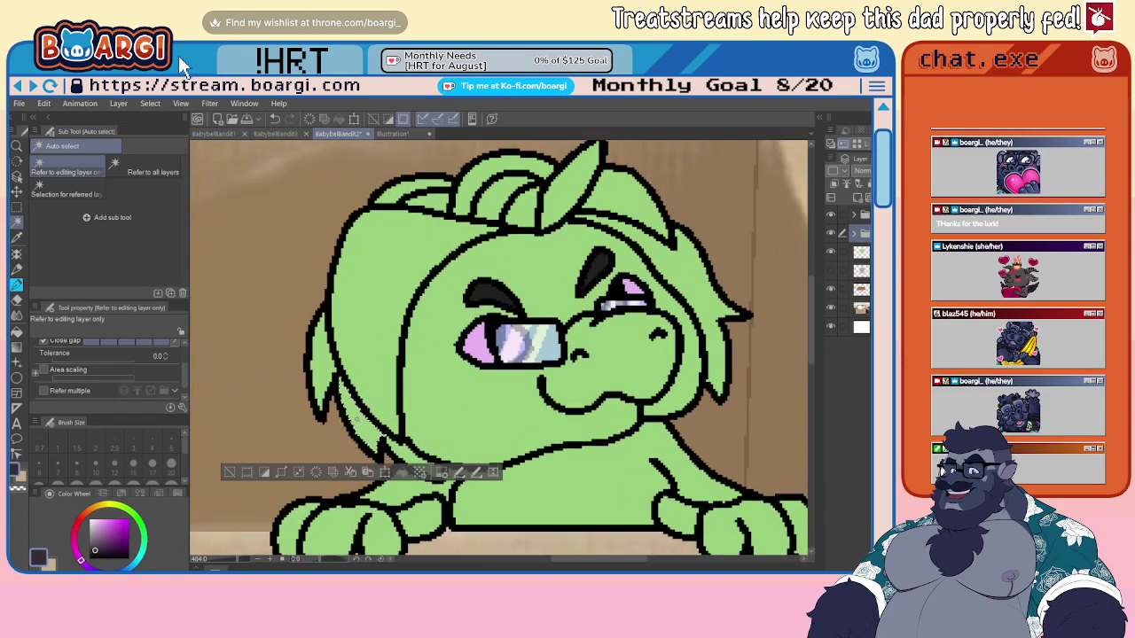
{"action": "left_click", "coordinate": [401, 452], "text": "shift"}
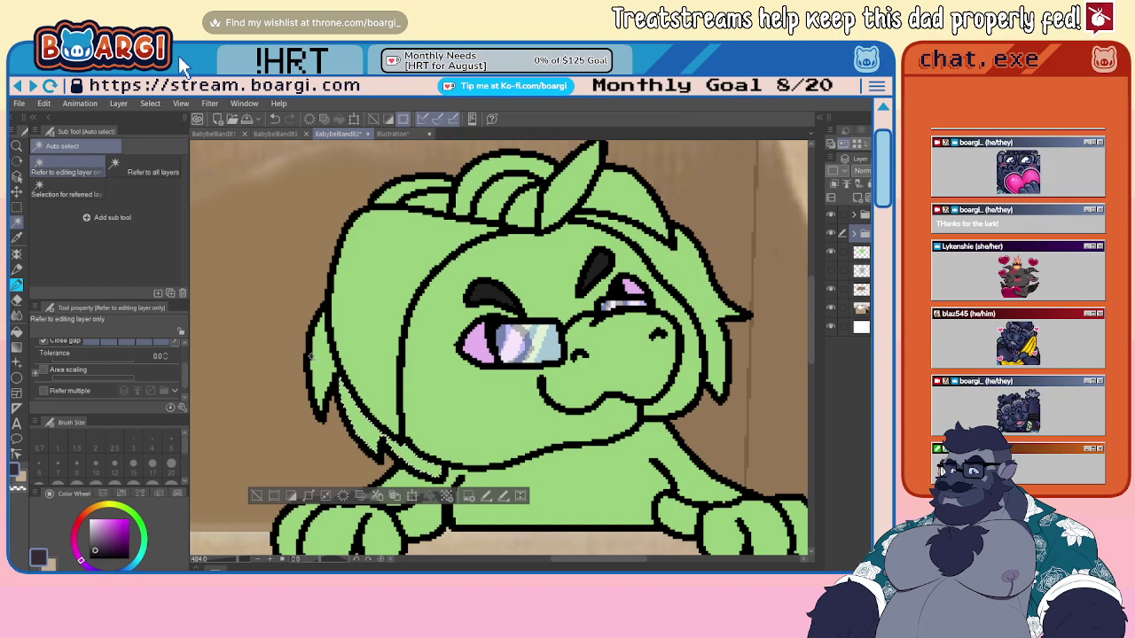
{"action": "left_click", "coordinate": [321, 367], "text": "shift"}
{"action": "left_click", "coordinate": [382, 299], "text": "shift"}
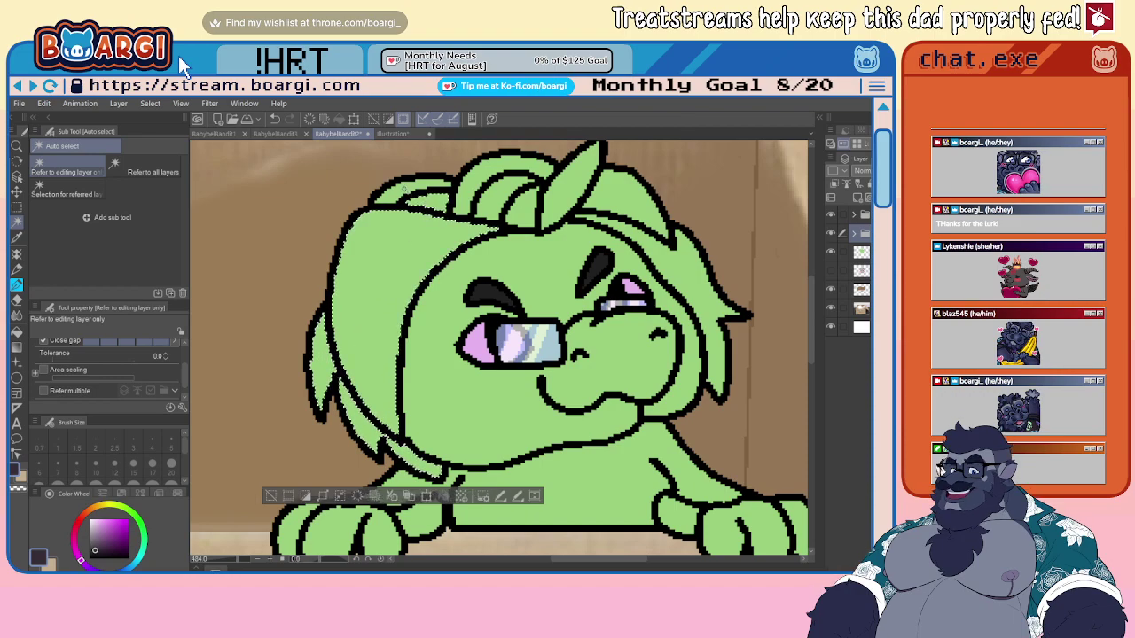
- Add the strands on top of the head and the hair on the right side to the selection
{"action": "left_click", "coordinate": [484, 188], "text": "shift"}
{"action": "left_click", "coordinate": [523, 203], "text": "shift"}
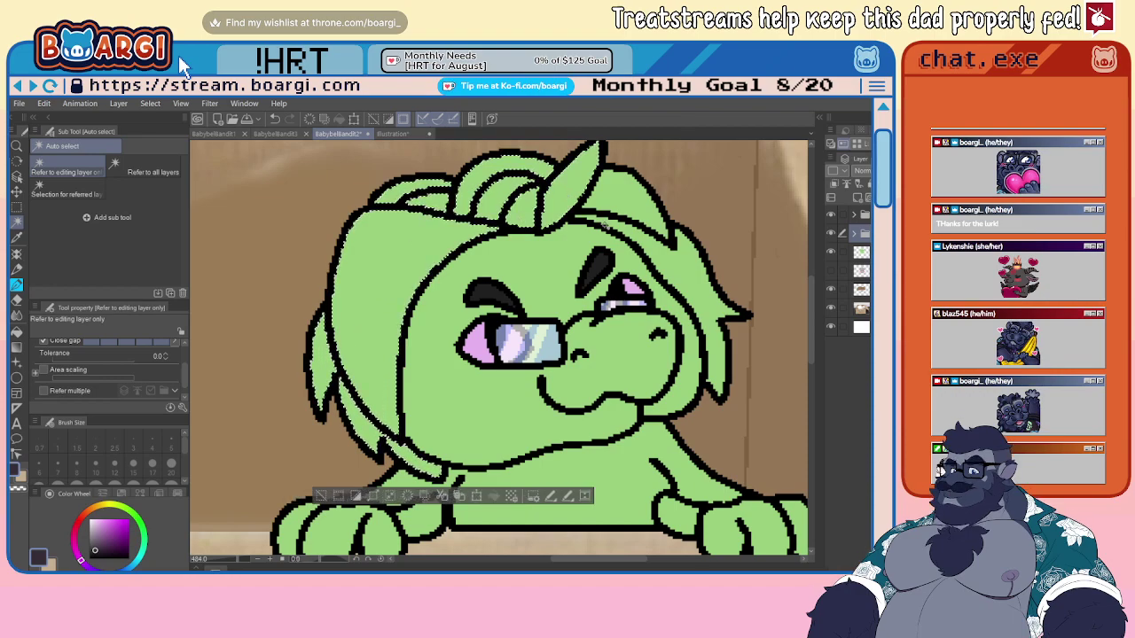
{"action": "left_click", "coordinate": [628, 223], "text": "shift"}
{"action": "left_click", "coordinate": [634, 204], "text": "shift"}
{"action": "left_click", "coordinate": [700, 282], "text": "shift"}
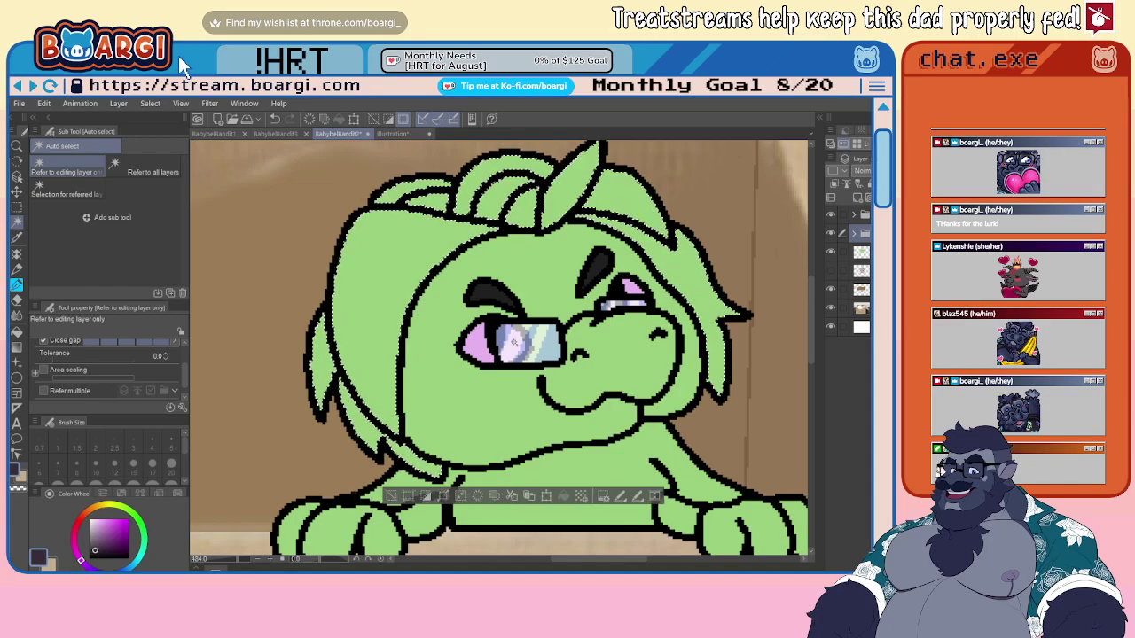
- Paint the selected hair dark purple on the colour layer with the BEAR pen at size 100
{"action": "scroll", "coordinate": [614, 288], "scroll_direction": "down", "scroll_amount": 4}
{"action": "key", "text": "b"}
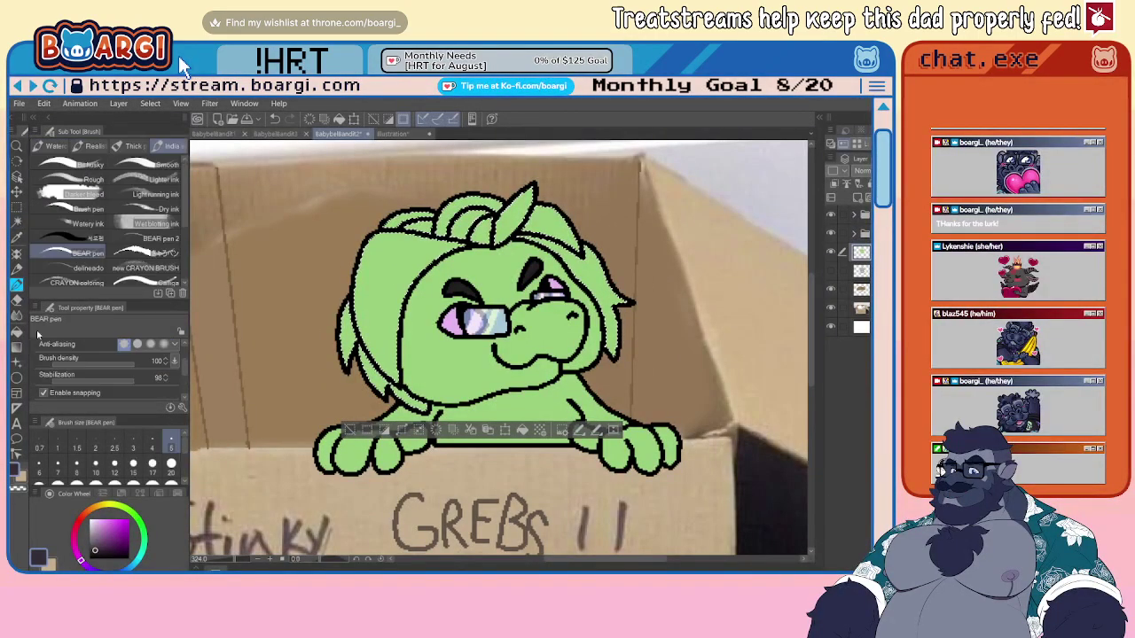
{"action": "left_click", "coordinate": [171, 441]}
{"action": "mouse_move", "coordinate": [417, 344]}
{"action": "left_mouse_down"}
{"action": "mouse_move", "coordinate": [656, 336]}
{"action": "mouse_move", "coordinate": [417, 225]}
{"action": "left_mouse_up"}
- Sample the magenta hair-tip colour from the reference illustration and check where the coloured tips sit on the hair
{"action": "left_click", "coordinate": [393, 133]}
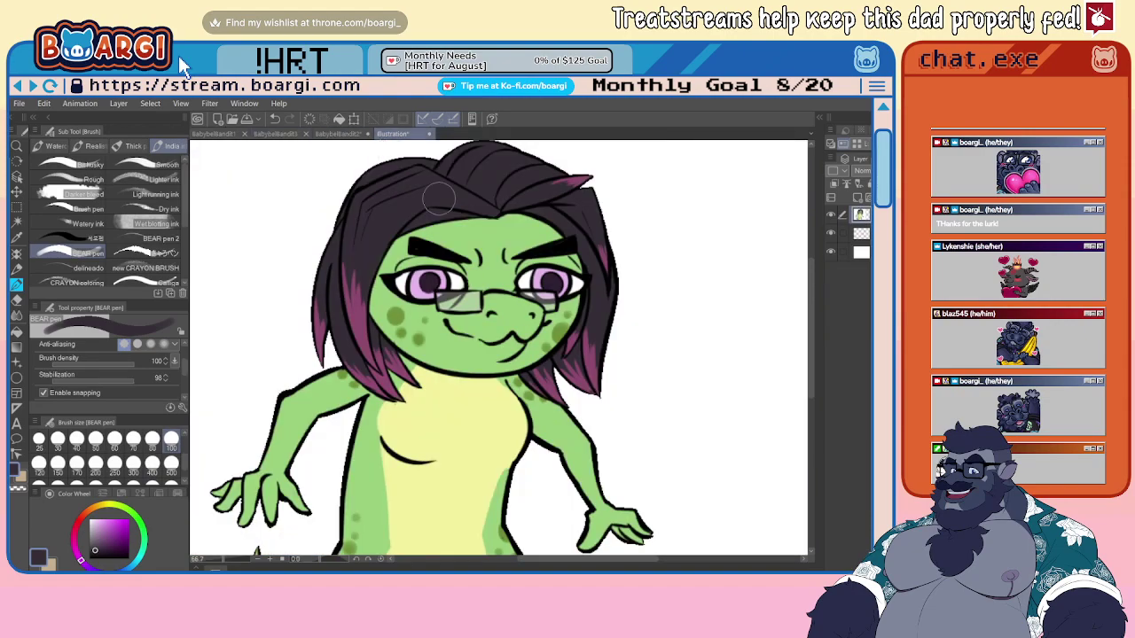
{"action": "left_click", "coordinate": [363, 312], "text": "alt"}
{"action": "left_click", "coordinate": [339, 134]}
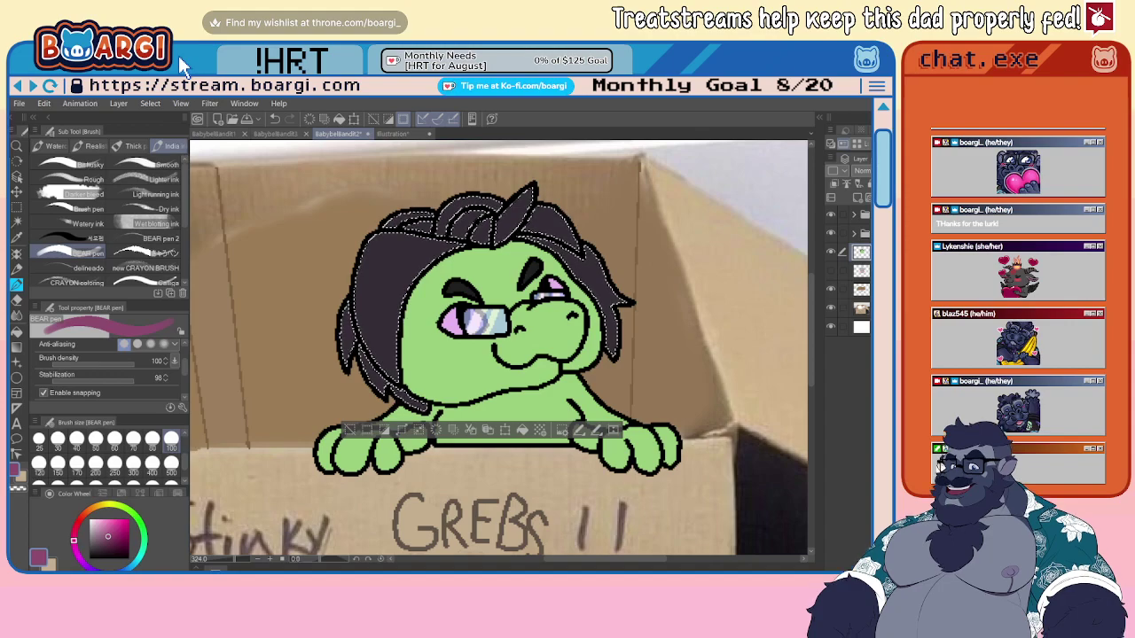
{"action": "scroll", "coordinate": [470, 241], "scroll_direction": "up", "scroll_amount": 5}
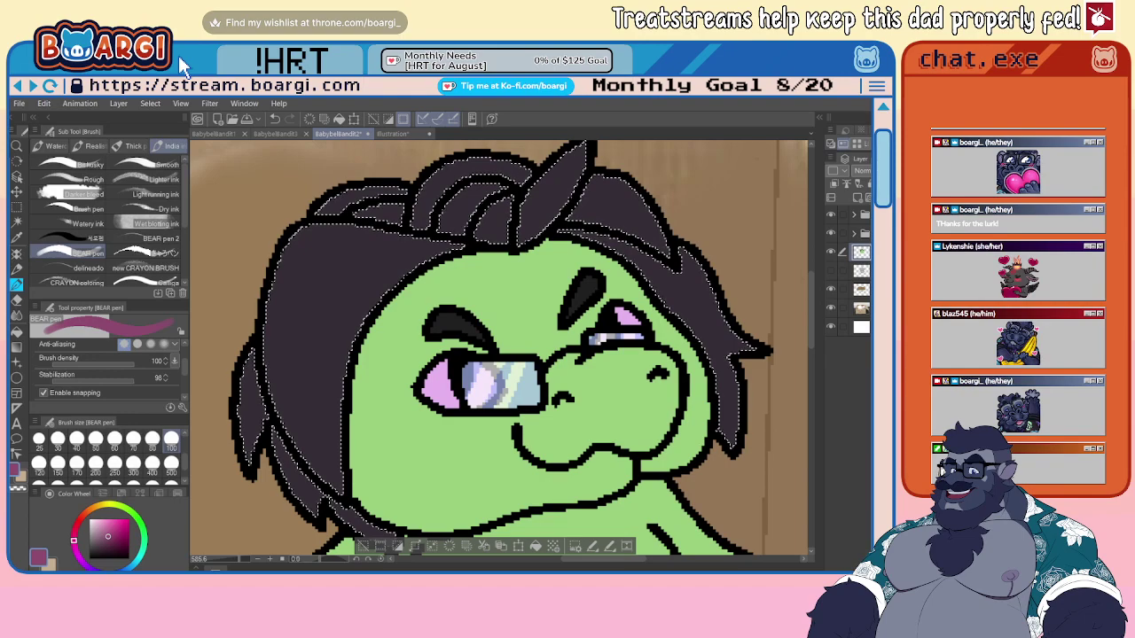
{"action": "key", "text": "ctrl+minus"}
{"action": "key", "text": "ctrl+Tab"}
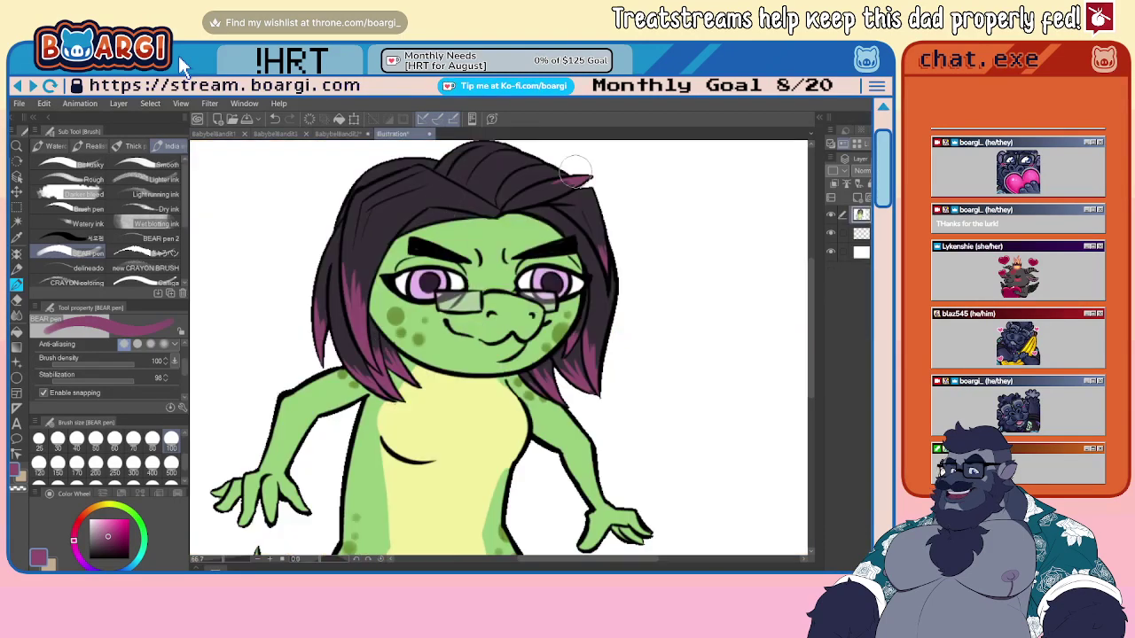
{"action": "key", "text": "ctrl+shift+Tab"}
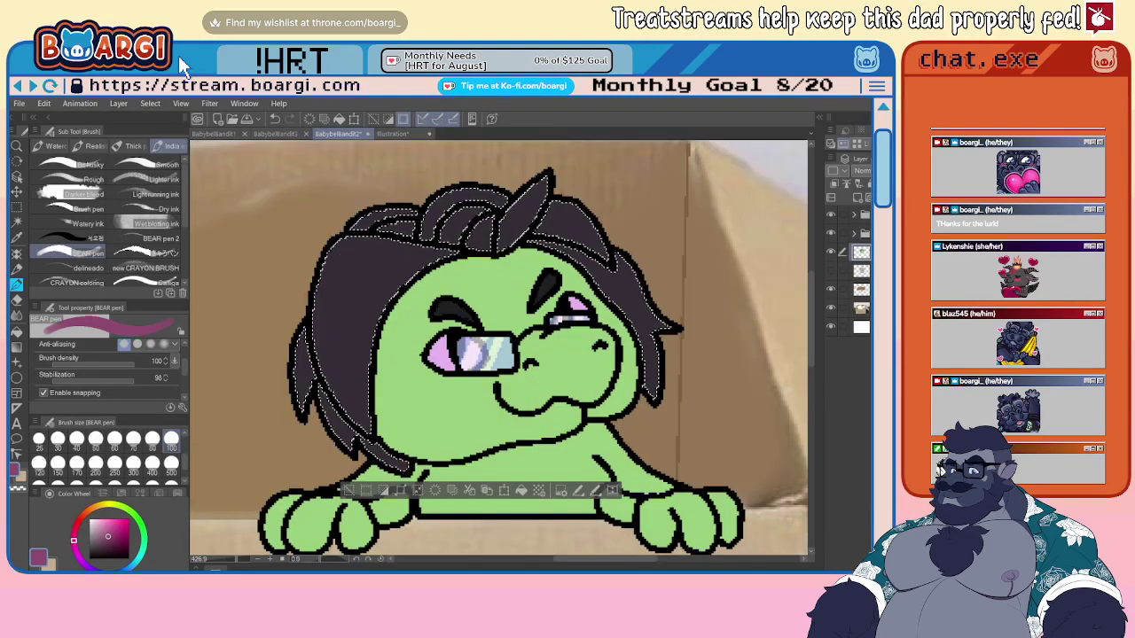
- Paint the tip of the upright tuft magenta with the BEAR pen at size 5
{"action": "left_click_drag", "start_coordinate": [184, 459], "coordinate": [184, 434]}
{"action": "left_click", "coordinate": [171, 441]}
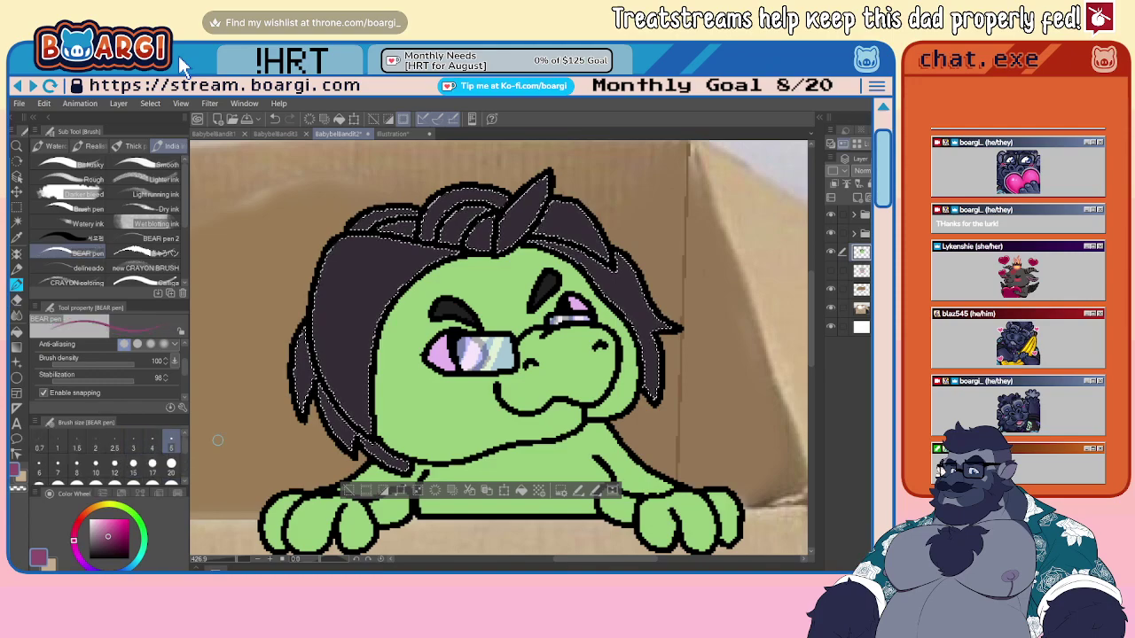
{"action": "scroll", "coordinate": [229, 419], "scroll_direction": "up", "scroll_amount": 4}
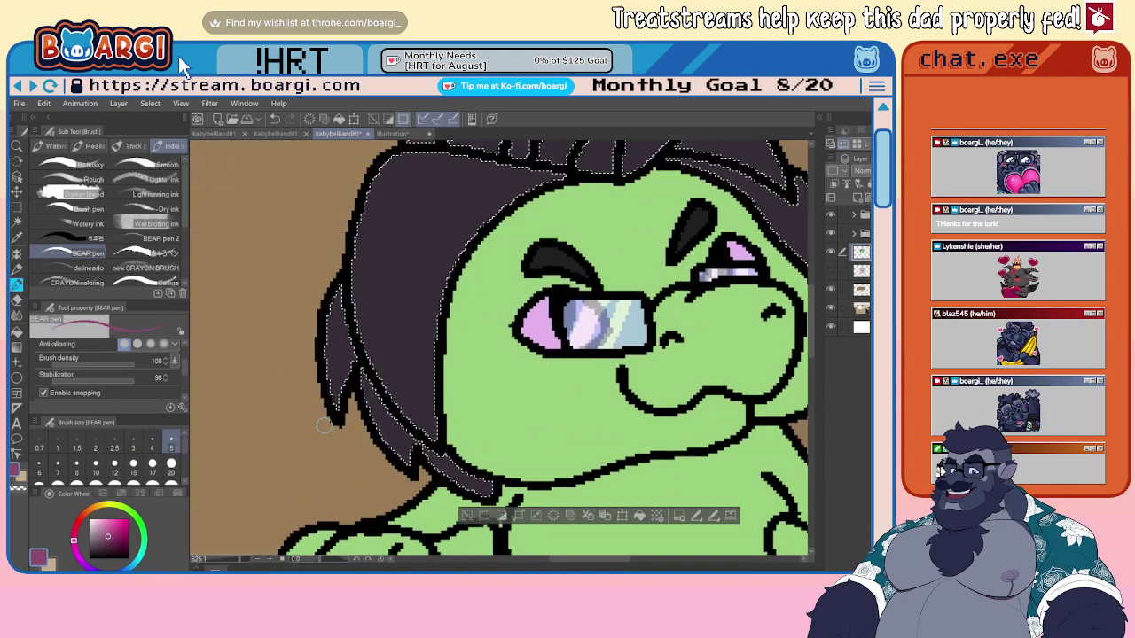
{"action": "scroll", "coordinate": [235, 427], "scroll_direction": "down", "scroll_amount": 1}
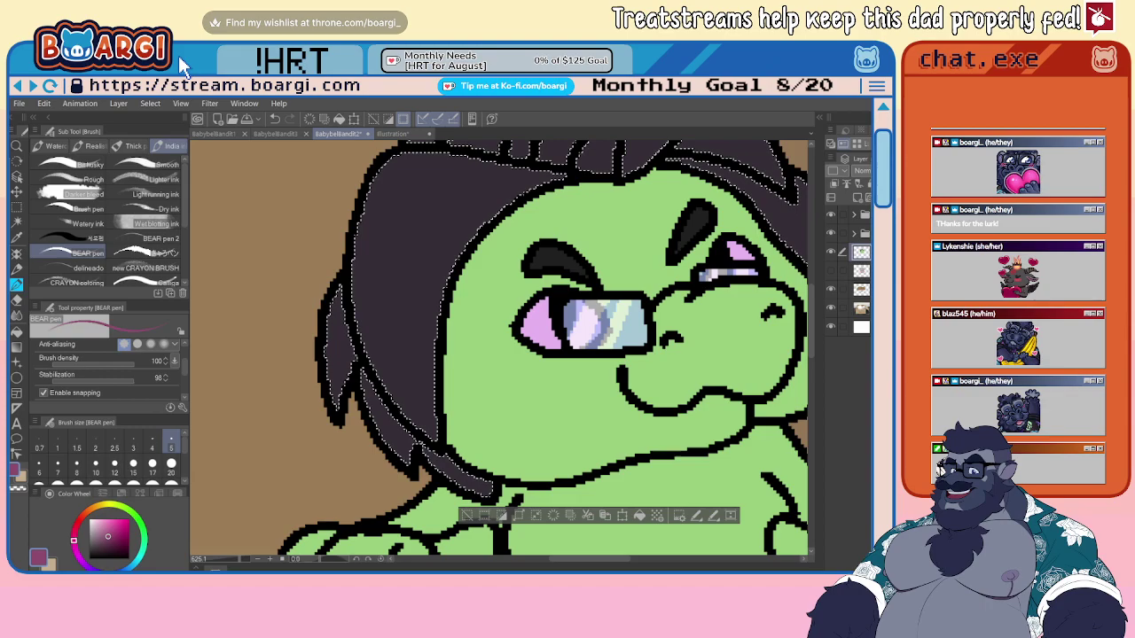
{"action": "scroll", "coordinate": [235, 427], "scroll_direction": "down", "scroll_amount": 2}
{"action": "scroll", "coordinate": [570, 222], "scroll_direction": "up", "scroll_amount": 2}
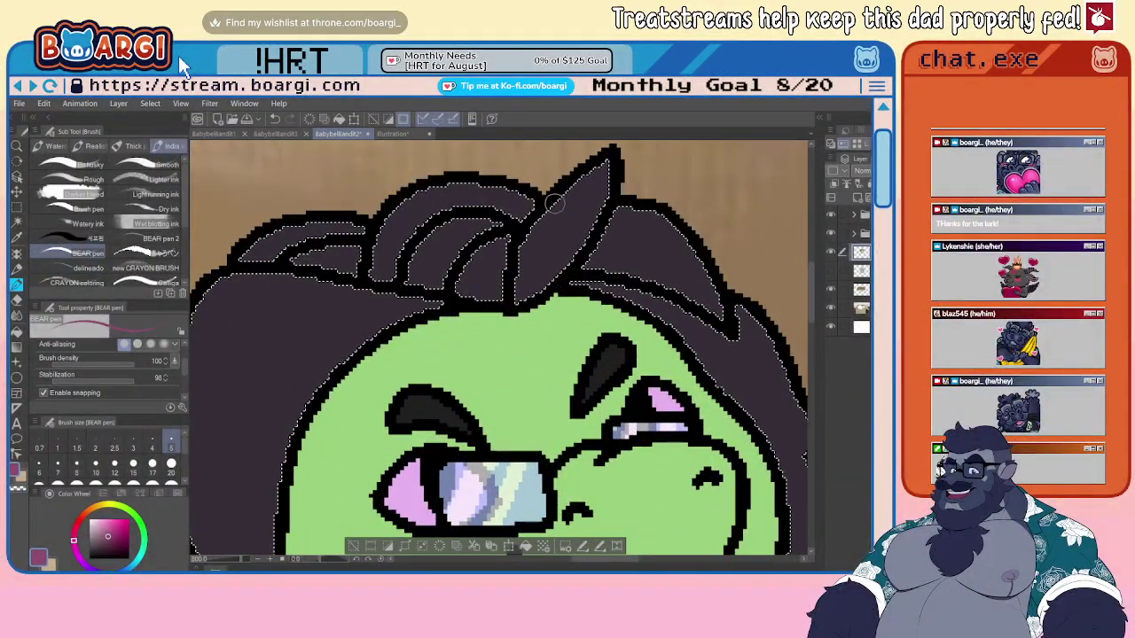
{"action": "mouse_move", "coordinate": [582, 237]}
{"action": "left_mouse_down"}
{"action": "mouse_move", "coordinate": [614, 159]}
{"action": "mouse_move", "coordinate": [587, 191]}
{"action": "mouse_move", "coordinate": [607, 160]}
{"action": "left_mouse_up"}
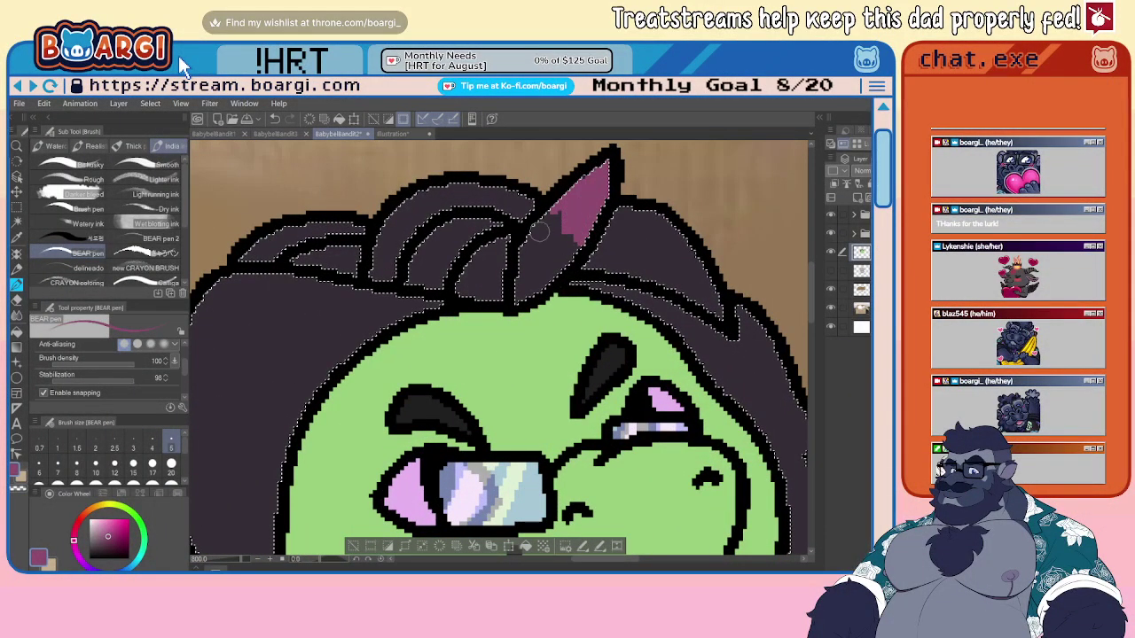
- Roughen the lower edge of the tuft's magenta tip with the sampled dark hair colour at brush size 2
{"action": "left_click", "coordinate": [52, 566]}
{"action": "left_click", "coordinate": [328, 320], "text": "alt"}
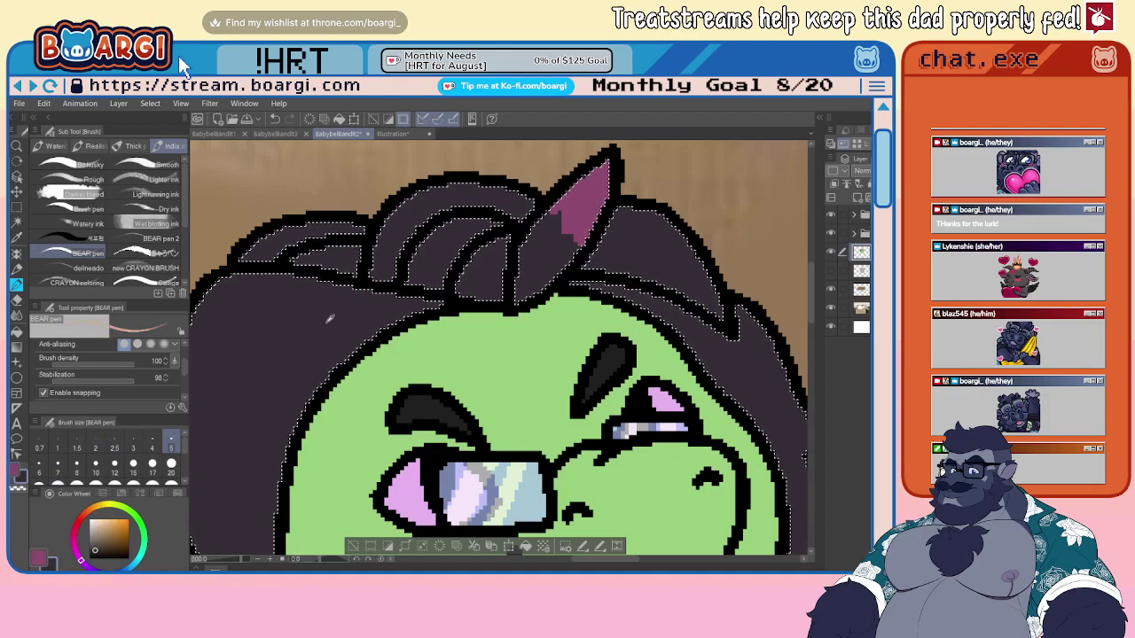
{"action": "left_click", "coordinate": [96, 447]}
{"action": "scroll", "coordinate": [551, 214], "scroll_direction": "up", "scroll_amount": 1}
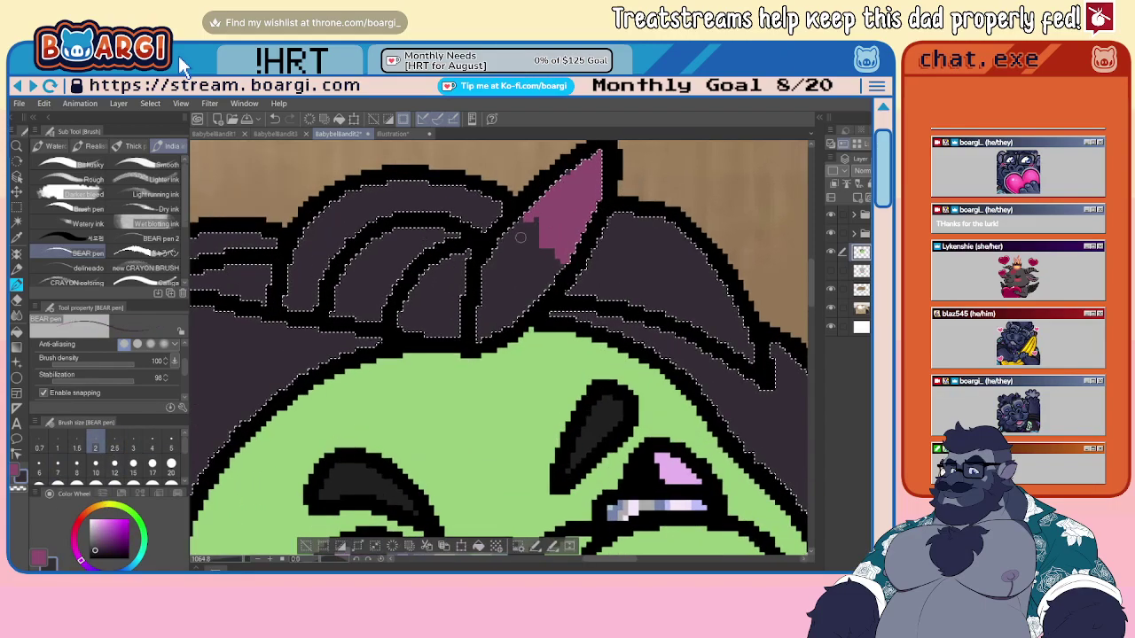
{"action": "mouse_move", "coordinate": [555, 222]}
{"action": "left_mouse_down"}
{"action": "mouse_move", "coordinate": [543, 250]}
{"action": "mouse_move", "coordinate": [561, 257]}
{"action": "mouse_move", "coordinate": [581, 220]}
{"action": "left_mouse_up"}
{"action": "left_click_drag", "start_coordinate": [568, 259], "coordinate": [575, 233]}
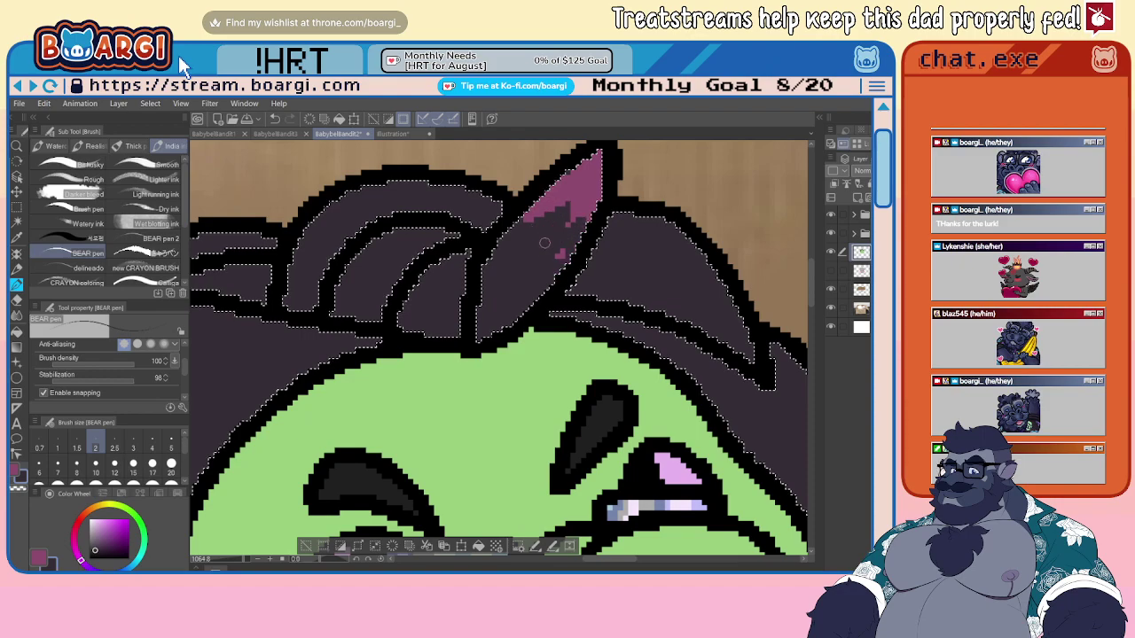
- Paint a jagged magenta tip on the pointed lock to the right of the upright tuft
{"action": "scroll", "coordinate": [560, 252], "scroll_direction": "down", "scroll_amount": 1}
{"action": "scroll", "coordinate": [560, 251], "scroll_direction": "down", "scroll_amount": 1}
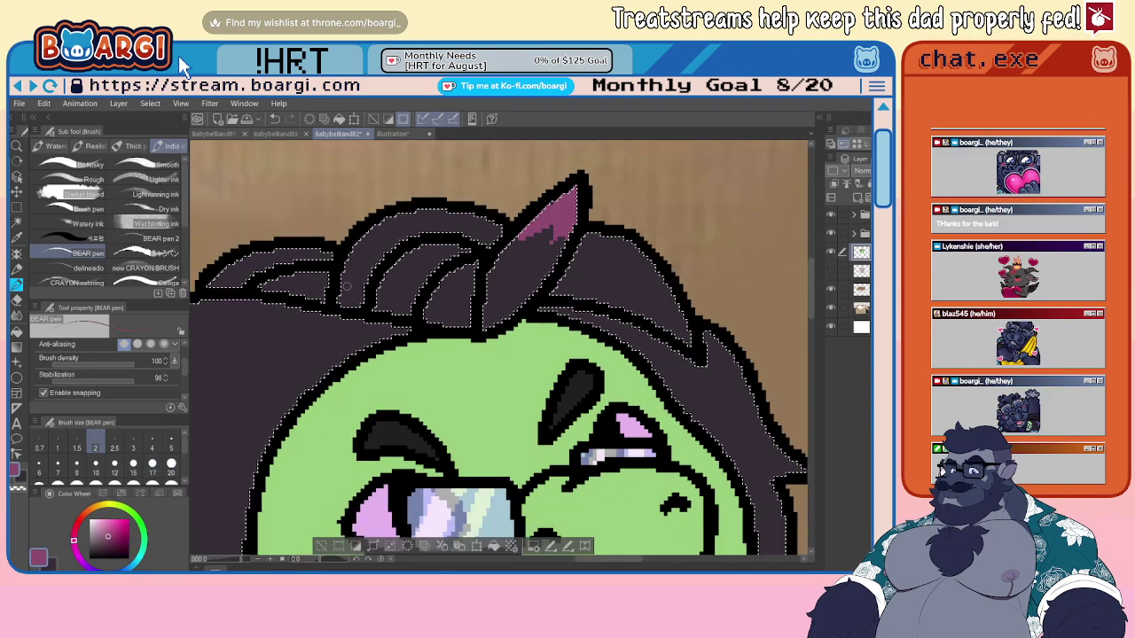
{"action": "scroll", "coordinate": [505, 293], "scroll_direction": "up", "scroll_amount": 4}
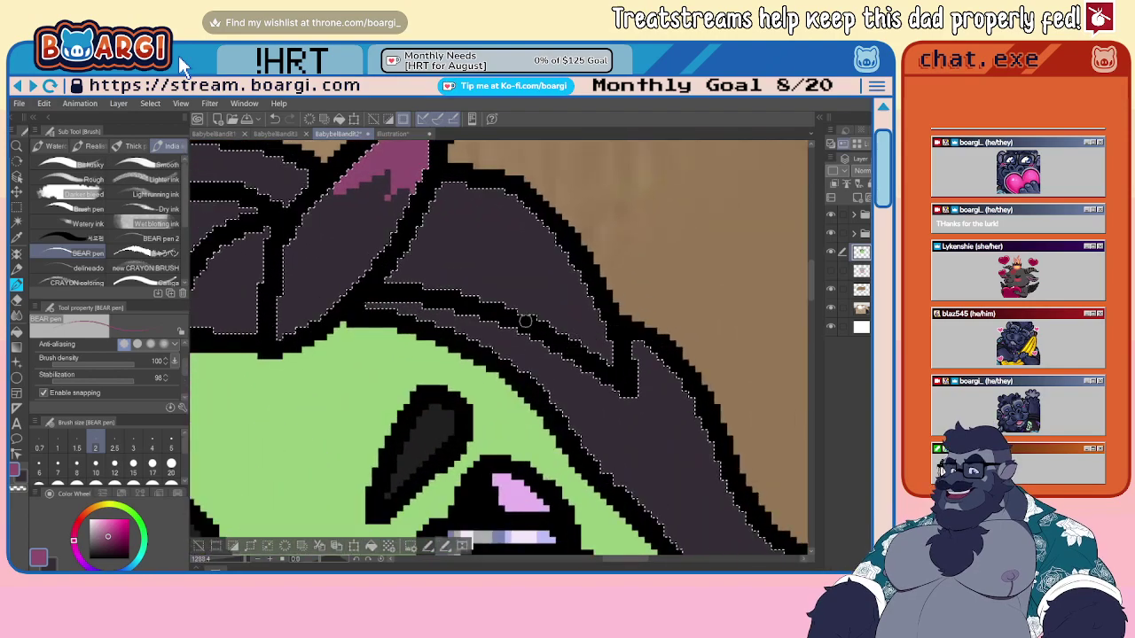
{"action": "mouse_move", "coordinate": [574, 273]}
{"action": "left_mouse_down"}
{"action": "mouse_move", "coordinate": [612, 363]}
{"action": "mouse_move", "coordinate": [547, 327]}
{"action": "mouse_move", "coordinate": [590, 319]}
{"action": "left_mouse_up"}
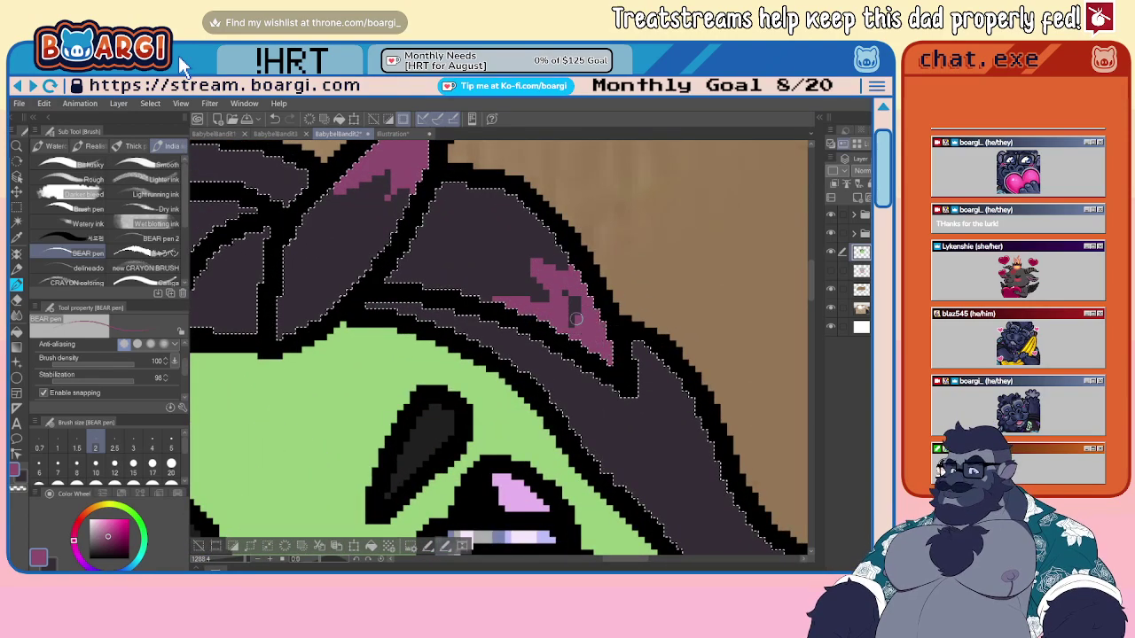
- Paint magenta tips on the outward spike and the hanging lock of the hair on the right side of the face
{"action": "scroll", "coordinate": [511, 292], "scroll_direction": "down", "scroll_amount": 1}
{"action": "scroll", "coordinate": [511, 292], "scroll_direction": "down", "scroll_amount": 4}
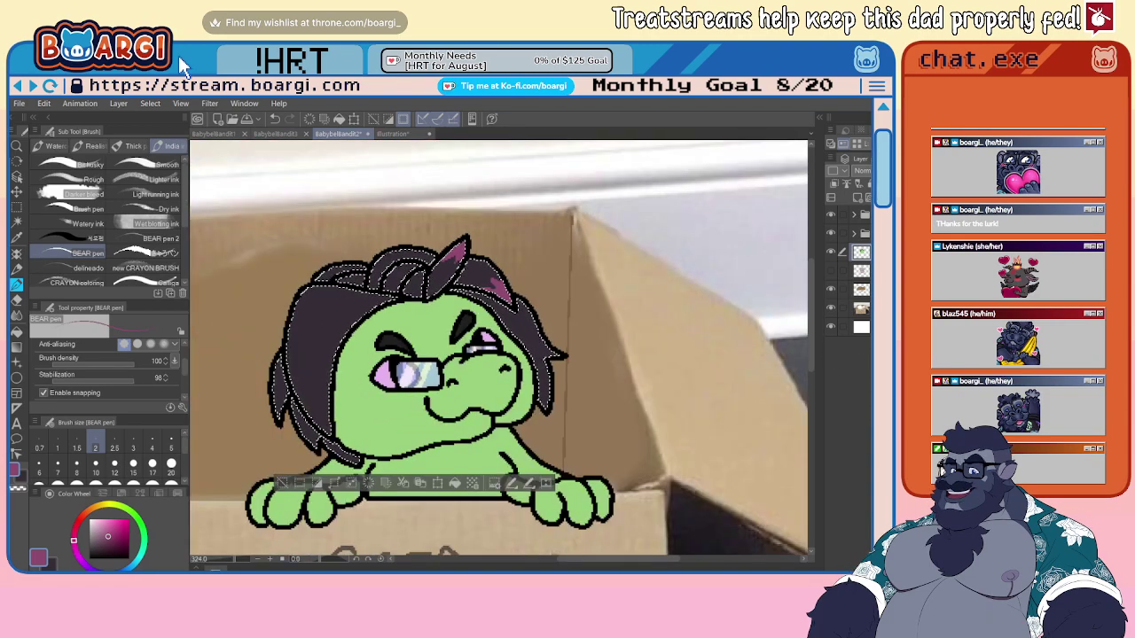
{"action": "scroll", "coordinate": [511, 328], "scroll_direction": "down", "scroll_amount": 1}
{"action": "scroll", "coordinate": [510, 328], "scroll_direction": "down", "scroll_amount": 1}
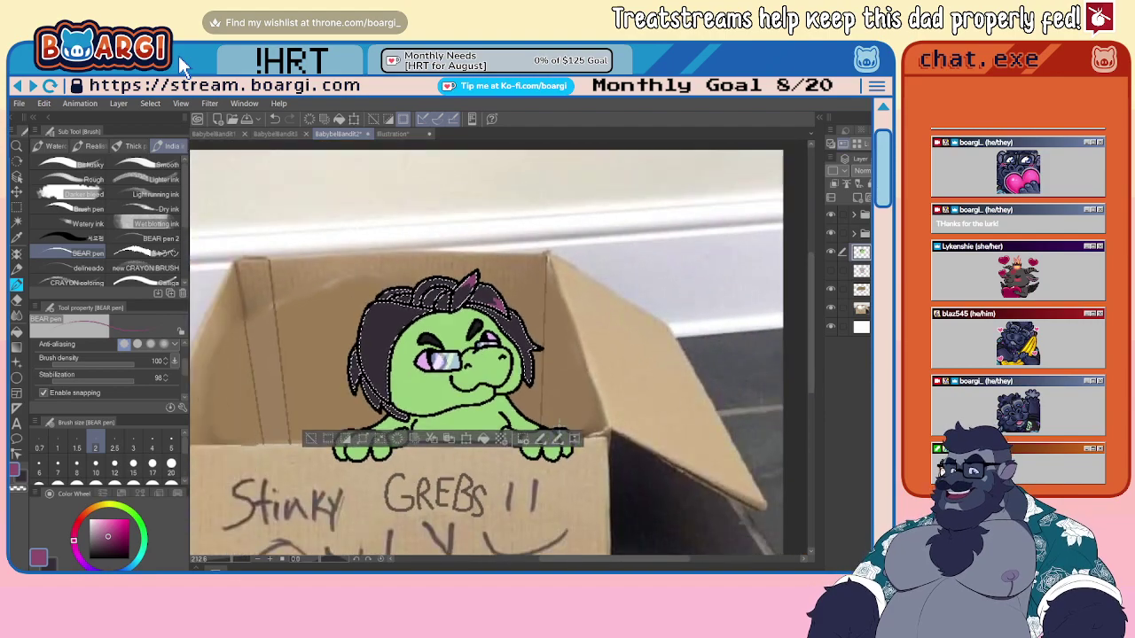
{"action": "scroll", "coordinate": [510, 328], "scroll_direction": "up", "scroll_amount": 5}
{"action": "scroll", "coordinate": [512, 276], "scroll_direction": "up", "scroll_amount": 1}
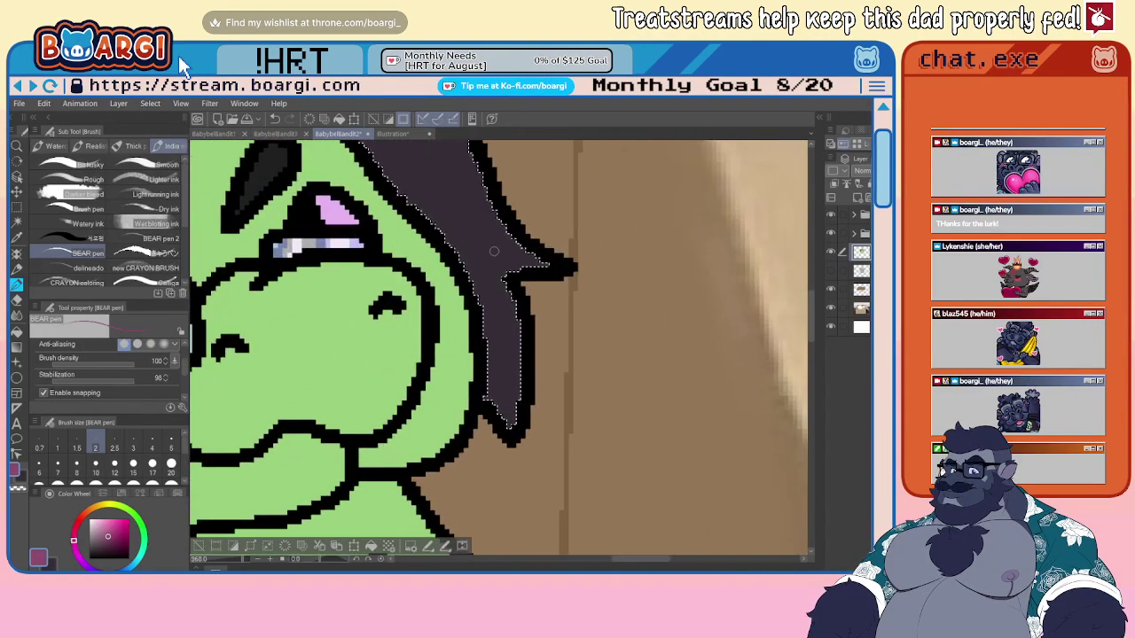
{"action": "mouse_move", "coordinate": [483, 197]}
{"action": "left_mouse_down"}
{"action": "mouse_move", "coordinate": [497, 251]}
{"action": "mouse_move", "coordinate": [475, 242]}
{"action": "mouse_move", "coordinate": [498, 277]}
{"action": "left_mouse_up"}
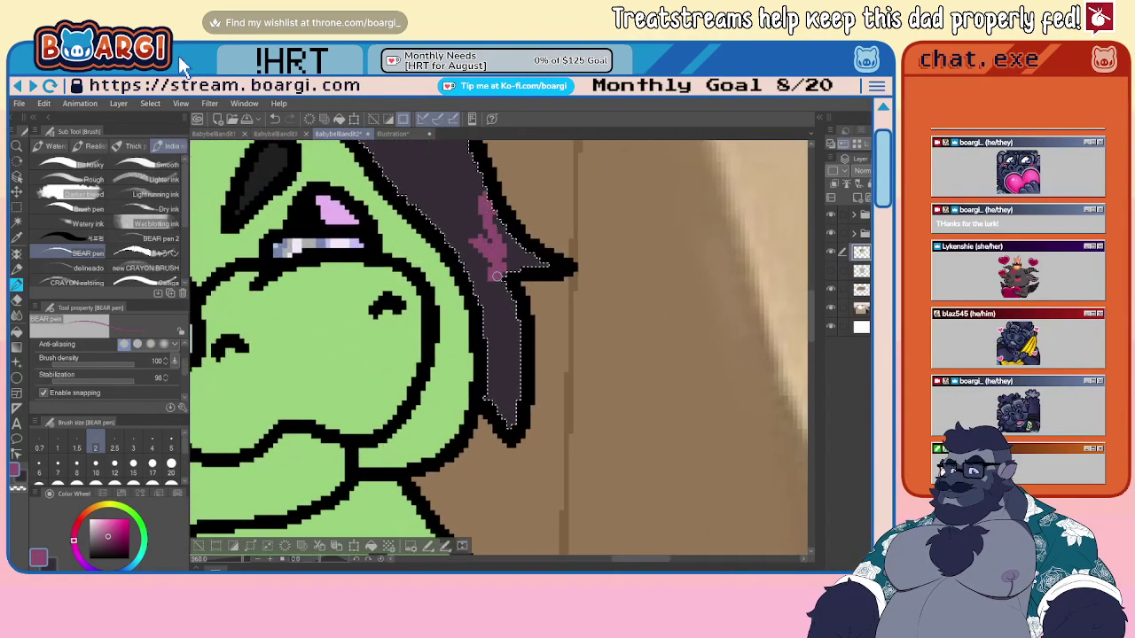
{"action": "left_click_drag", "start_coordinate": [487, 333], "coordinate": [507, 367]}
{"action": "mouse_move", "coordinate": [516, 336]}
{"action": "left_mouse_down"}
{"action": "mouse_move", "coordinate": [521, 373]}
{"action": "mouse_move", "coordinate": [505, 421]}
{"action": "left_mouse_up"}
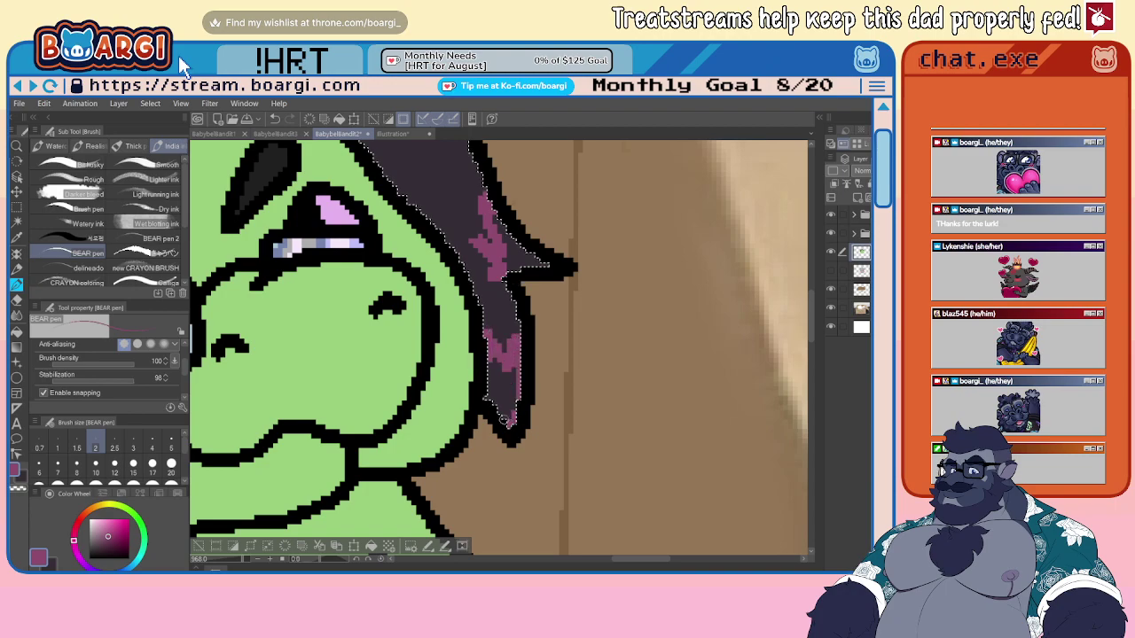
{"action": "mouse_move", "coordinate": [493, 367]}
{"action": "left_mouse_down"}
{"action": "mouse_move", "coordinate": [492, 401]}
{"action": "mouse_move", "coordinate": [495, 358]}
{"action": "mouse_move", "coordinate": [505, 417]}
{"action": "mouse_move", "coordinate": [502, 387]}
{"action": "mouse_move", "coordinate": [519, 358]}
{"action": "mouse_move", "coordinate": [513, 393]}
{"action": "left_mouse_up"}
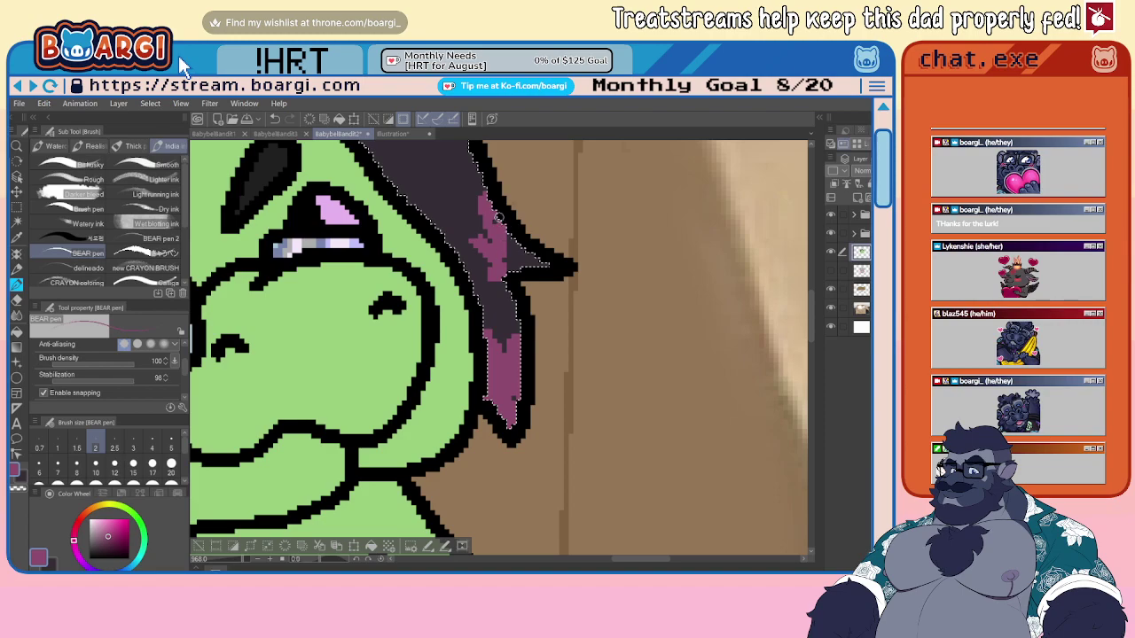
{"action": "mouse_move", "coordinate": [499, 217]}
{"action": "left_mouse_down"}
{"action": "mouse_move", "coordinate": [501, 271]}
{"action": "mouse_move", "coordinate": [556, 263]}
{"action": "mouse_move", "coordinate": [514, 241]}
{"action": "left_mouse_up"}
{"action": "scroll", "coordinate": [514, 253], "scroll_direction": "down", "scroll_amount": 5}
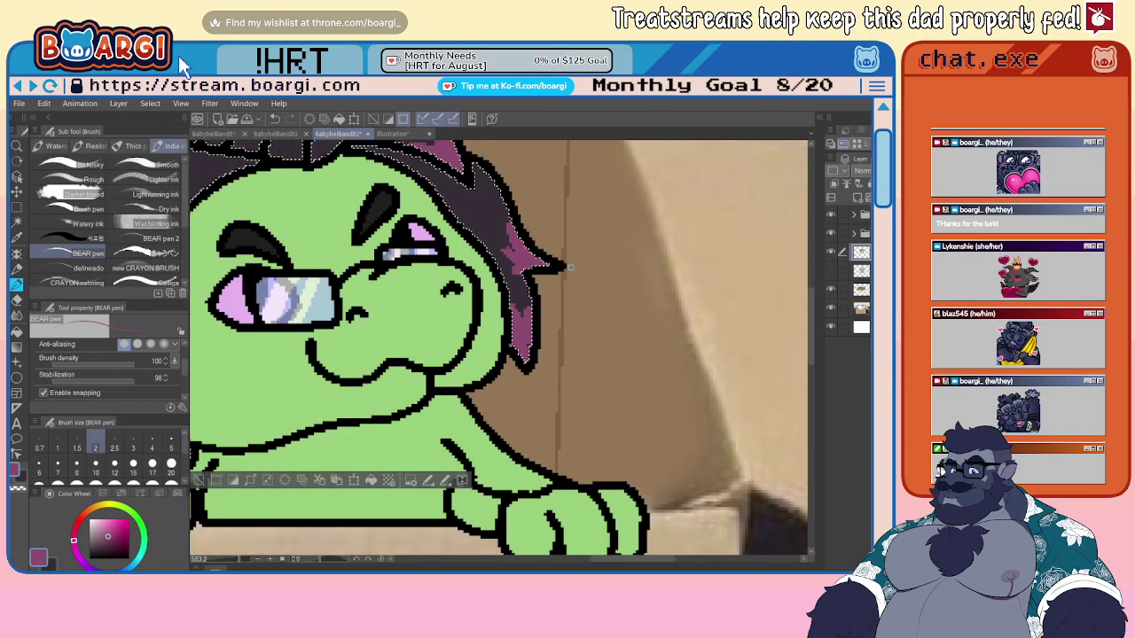
- Outline a jagged magenta edge across the large hair lock on the left side of the face and fill the area below it magenta
{"action": "scroll", "coordinate": [344, 342], "scroll_direction": "up", "scroll_amount": 3}
{"action": "scroll", "coordinate": [260, 273], "scroll_direction": "up", "scroll_amount": 1}
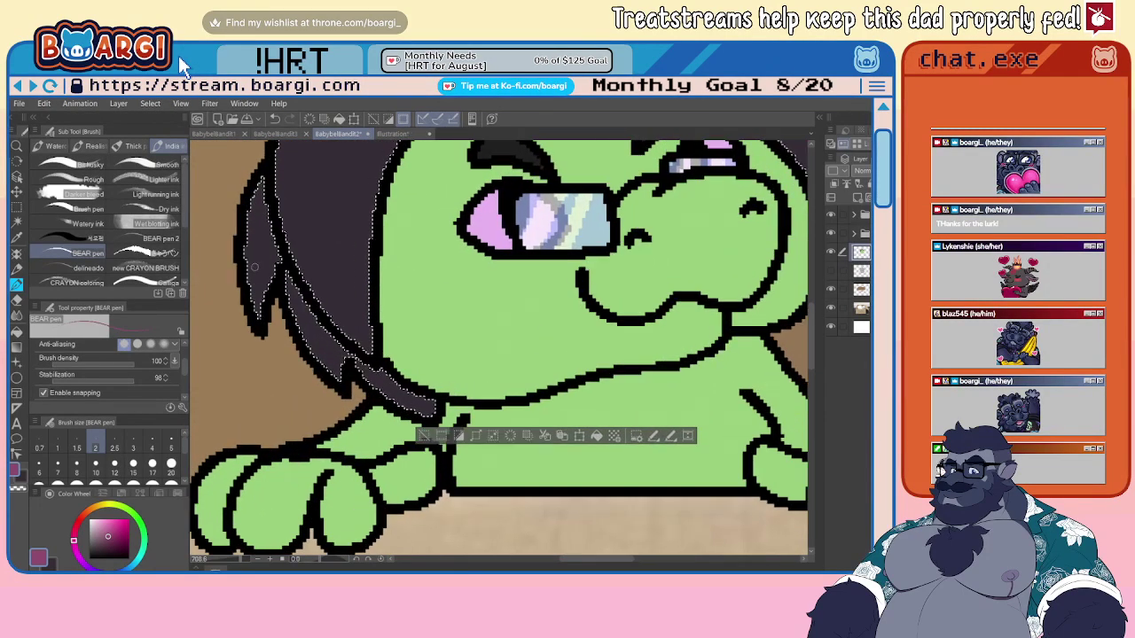
{"action": "mouse_move", "coordinate": [280, 205]}
{"action": "left_mouse_down"}
{"action": "mouse_move", "coordinate": [304, 264]}
{"action": "mouse_move", "coordinate": [314, 248]}
{"action": "mouse_move", "coordinate": [346, 297]}
{"action": "mouse_move", "coordinate": [344, 256]}
{"action": "mouse_move", "coordinate": [357, 280]}
{"action": "mouse_move", "coordinate": [370, 231]}
{"action": "left_mouse_up"}
{"action": "left_click_drag", "start_coordinate": [358, 346], "coordinate": [301, 273]}
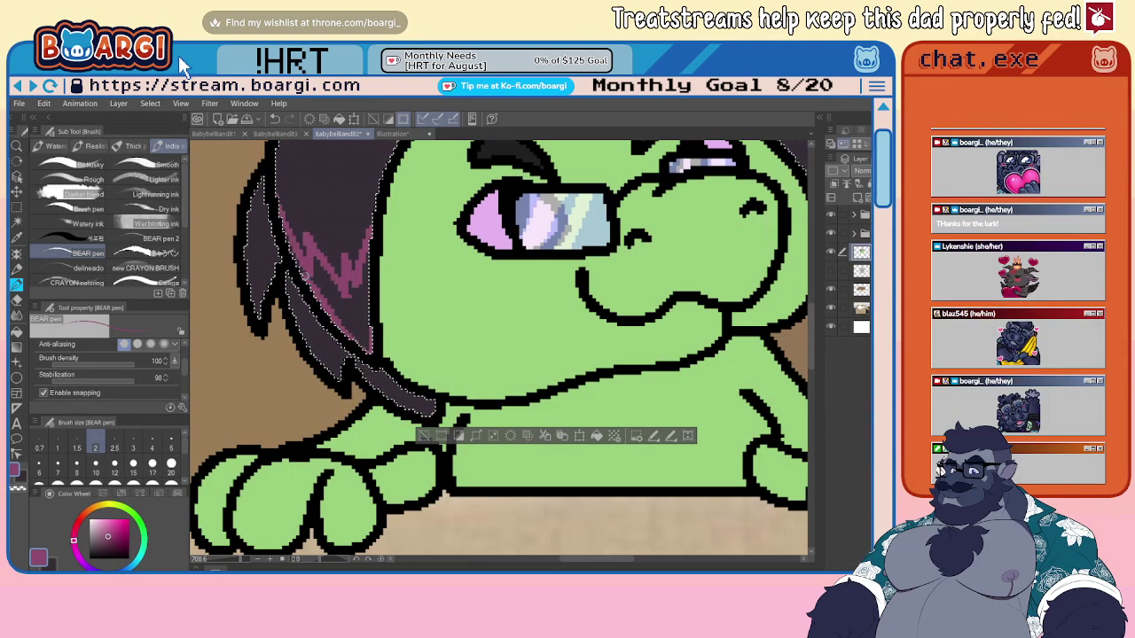
{"action": "left_click", "coordinate": [17, 333]}
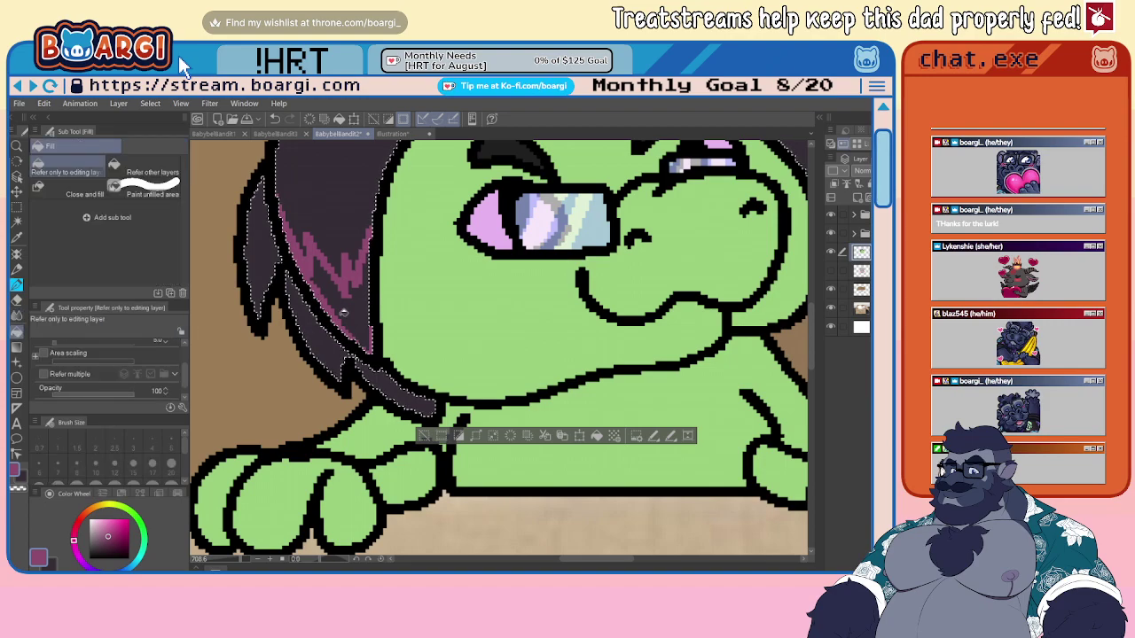
{"action": "left_click", "coordinate": [353, 309]}
{"action": "scroll", "coordinate": [359, 288], "scroll_direction": "down", "scroll_amount": 3}
- Paint jagged magenta tips on the three small outer locks left of the face with the BEAR pen at size 2
{"action": "left_click", "coordinate": [16, 285]}
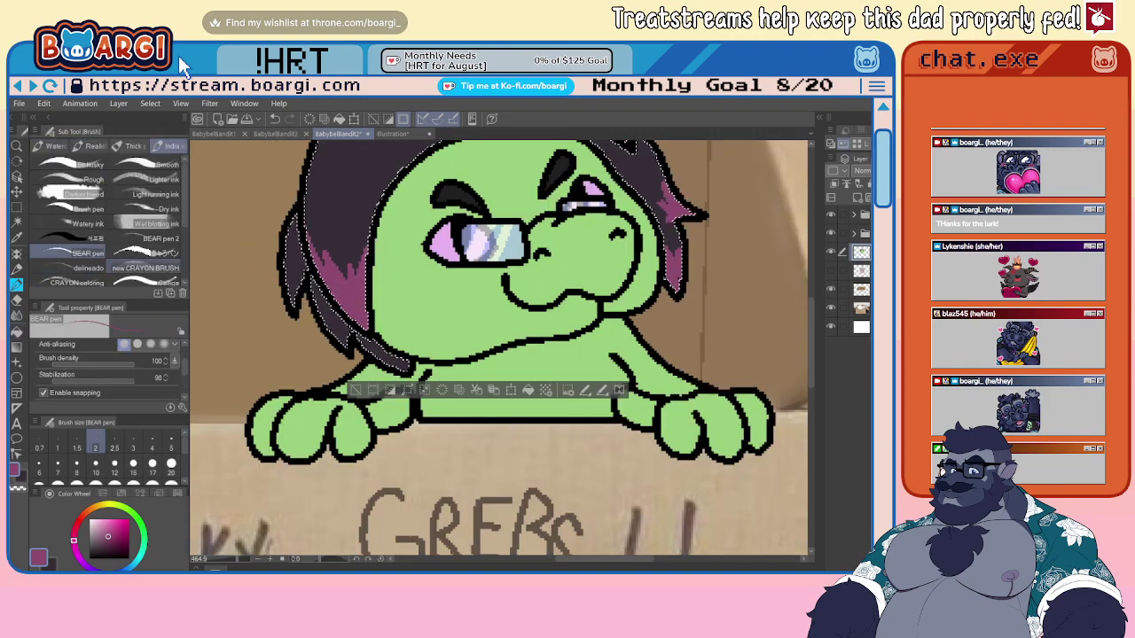
{"action": "key", "text": "ctrl+minus"}
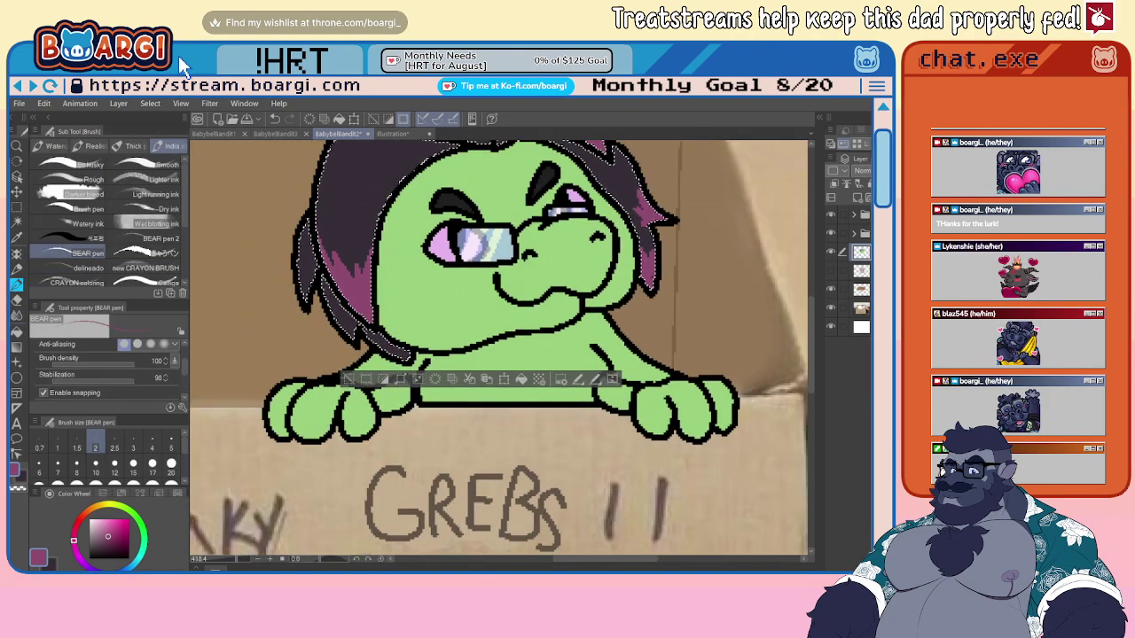
{"action": "key", "text": "ctrl+plus"}
{"action": "key", "text": "ctrl+plus"}
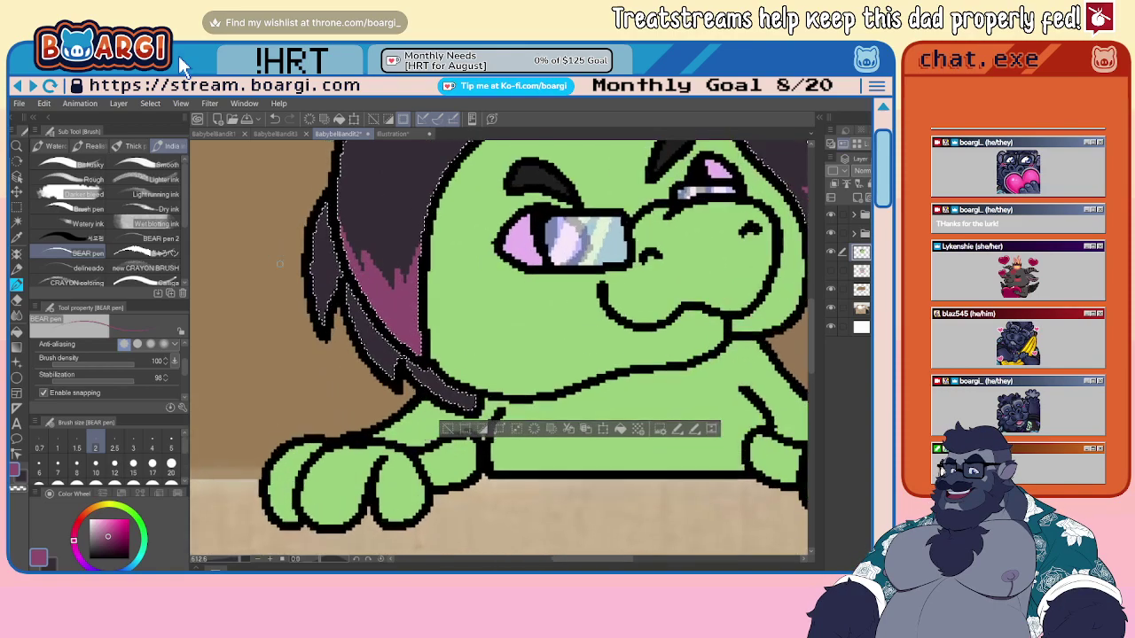
{"action": "mouse_move", "coordinate": [328, 272]}
{"action": "left_mouse_down"}
{"action": "mouse_move", "coordinate": [337, 339]}
{"action": "mouse_move", "coordinate": [322, 266]}
{"action": "mouse_move", "coordinate": [336, 323]}
{"action": "mouse_move", "coordinate": [354, 290]}
{"action": "mouse_move", "coordinate": [378, 354]}
{"action": "mouse_move", "coordinate": [420, 403]}
{"action": "mouse_move", "coordinate": [415, 349]}
{"action": "mouse_move", "coordinate": [398, 387]}
{"action": "mouse_move", "coordinate": [368, 344]}
{"action": "mouse_move", "coordinate": [541, 457]}
{"action": "mouse_move", "coordinate": [511, 419]}
{"action": "mouse_move", "coordinate": [556, 457]}
{"action": "left_mouse_up"}
{"action": "scroll", "coordinate": [463, 439], "scroll_direction": "up", "scroll_amount": 3}
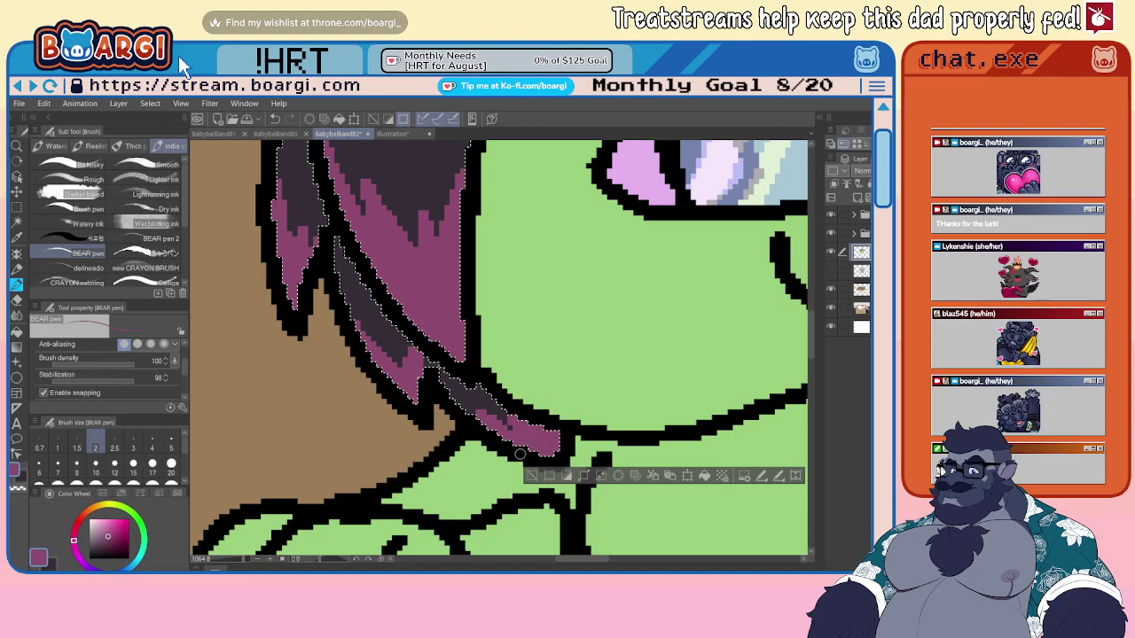
{"action": "key", "text": "ctrl+minus"}
{"action": "key", "text": "ctrl+minus"}
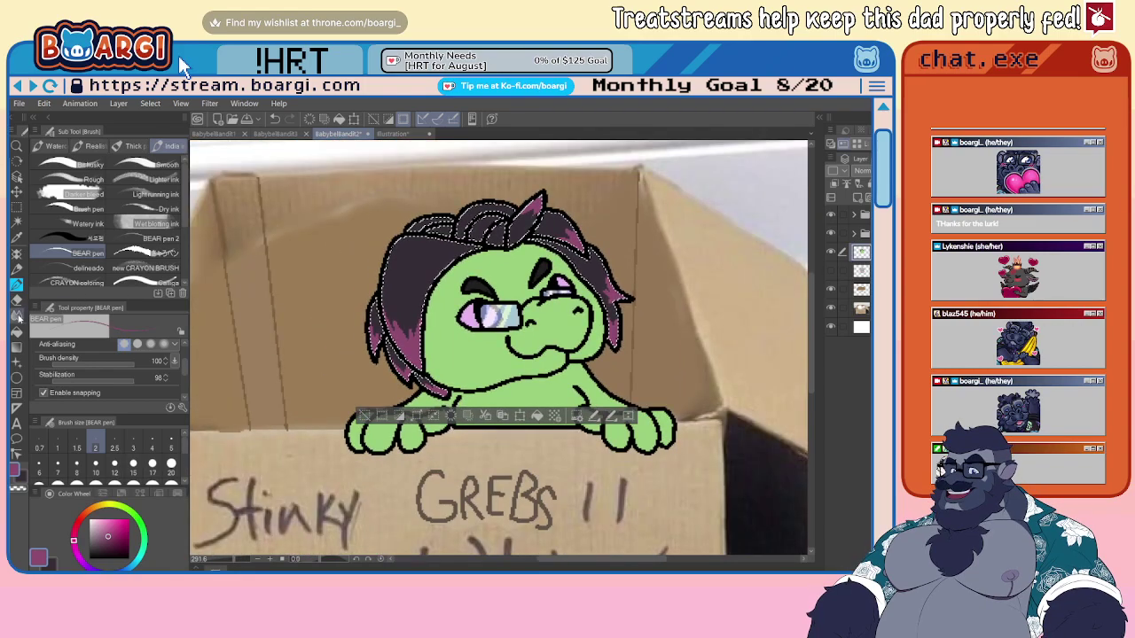
- Try to soften the magenta edge of the large left lock with the Blur tool at size 5
{"action": "left_click", "coordinate": [16, 316]}
{"action": "scroll", "coordinate": [369, 324], "scroll_direction": "up", "scroll_amount": 3}
{"action": "scroll", "coordinate": [410, 328], "scroll_direction": "up", "scroll_amount": 2}
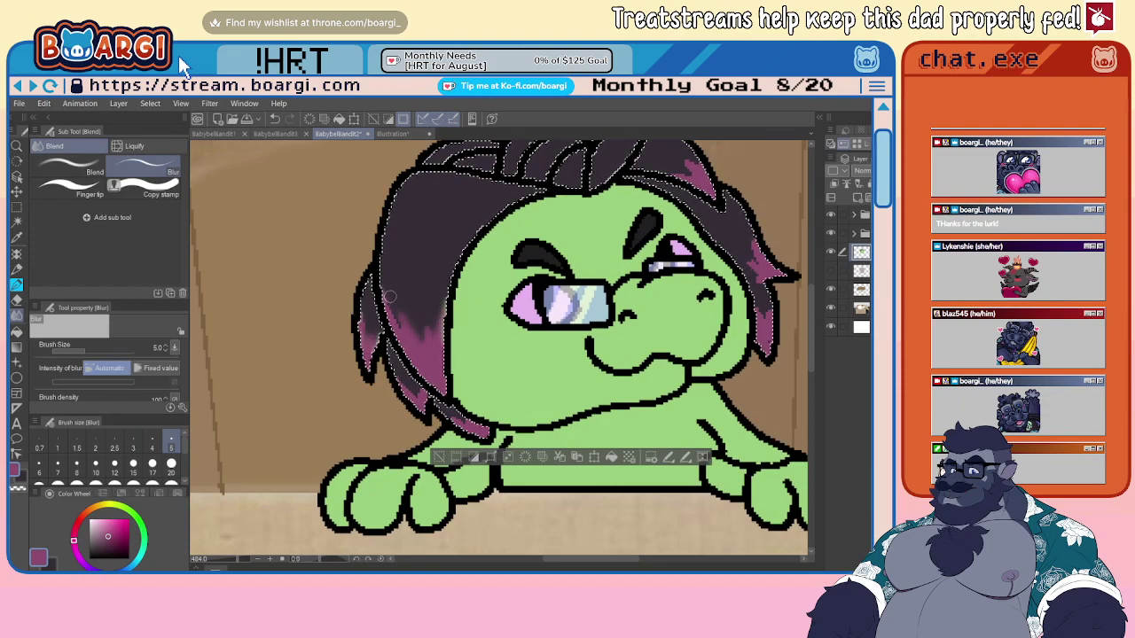
{"action": "key", "text": "ctrl+z"}
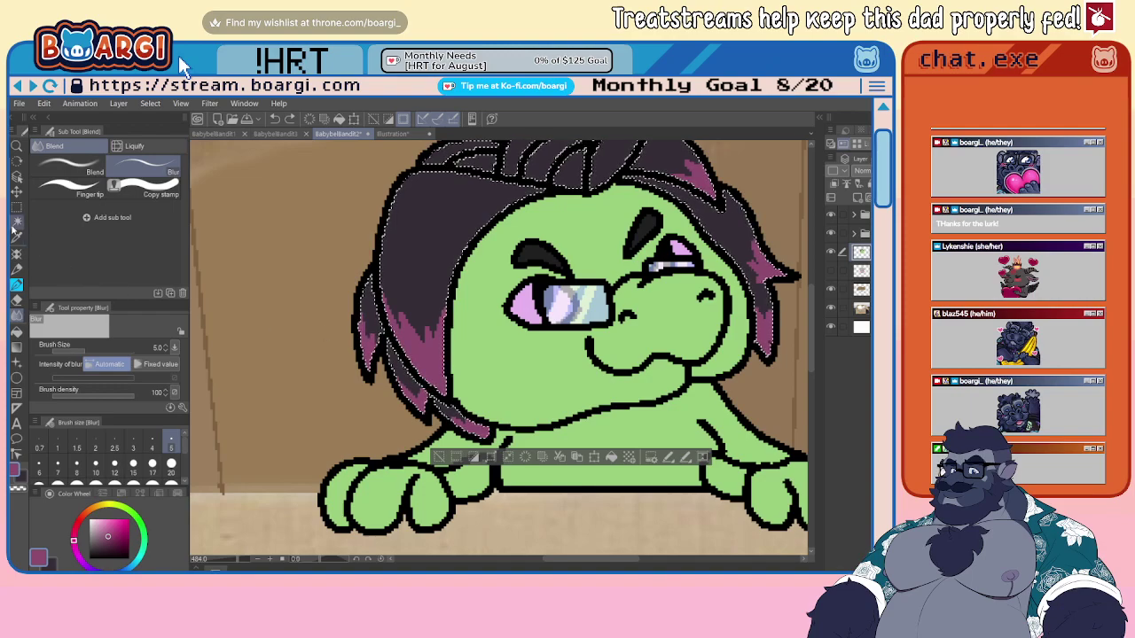
- Clear the hair selection and select the magenta hair tips on both sides of the head with Auto select
{"action": "key", "text": "m"}
{"action": "key", "text": "ctrl+d"}
{"action": "scroll", "coordinate": [239, 270], "scroll_direction": "down", "scroll_amount": 5}
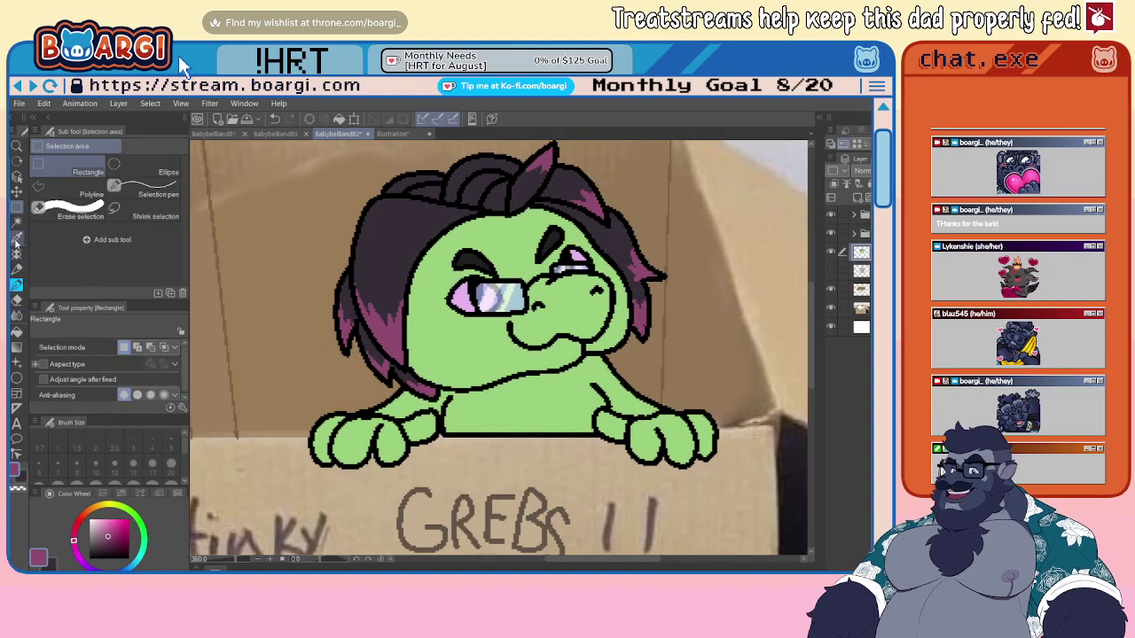
{"action": "left_click", "coordinate": [17, 221]}
{"action": "scroll", "coordinate": [339, 330], "scroll_direction": "up", "scroll_amount": 5}
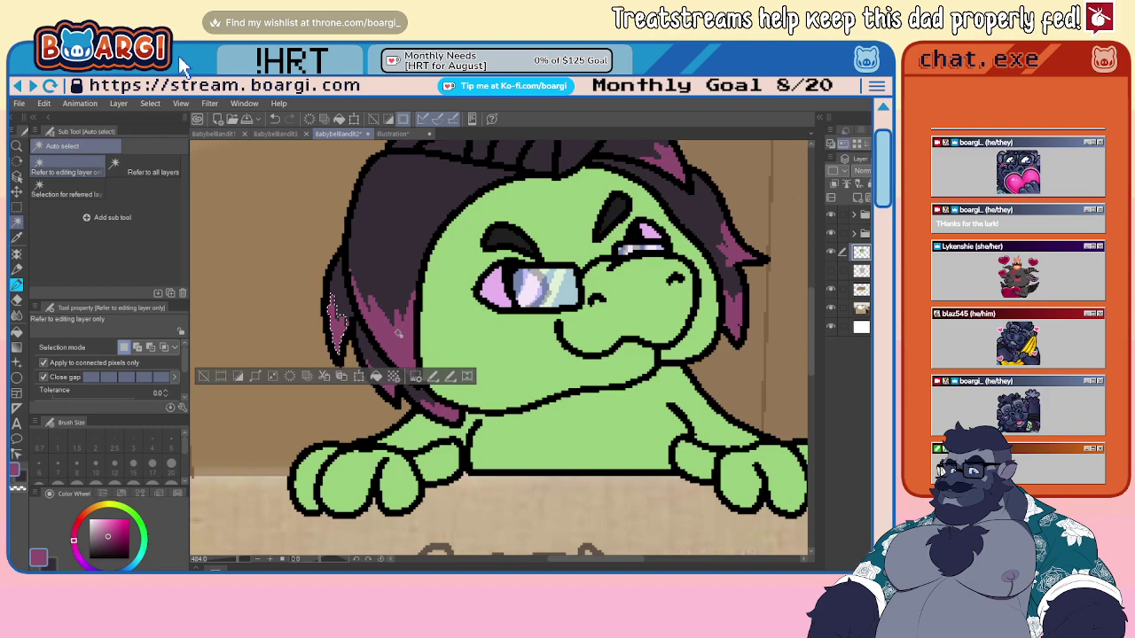
{"action": "left_click", "coordinate": [399, 334]}
{"action": "left_click", "coordinate": [414, 387], "text": "shift"}
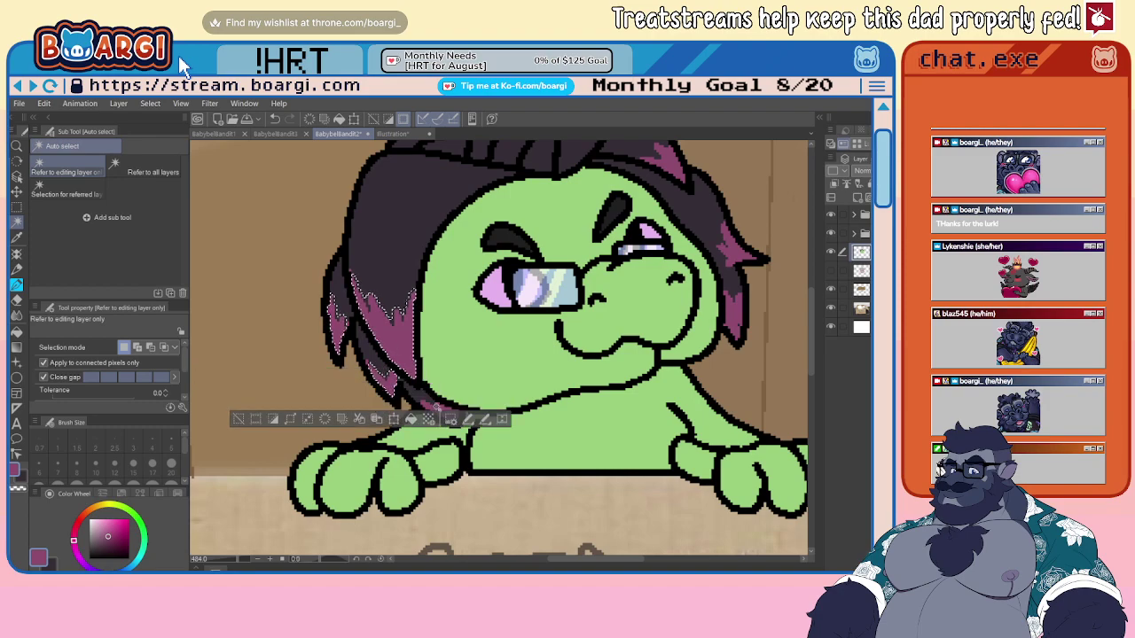
{"action": "left_click", "coordinate": [436, 409], "text": "shift"}
{"action": "left_click", "coordinate": [737, 317], "text": "shift"}
{"action": "left_click", "coordinate": [735, 245], "text": "shift"}
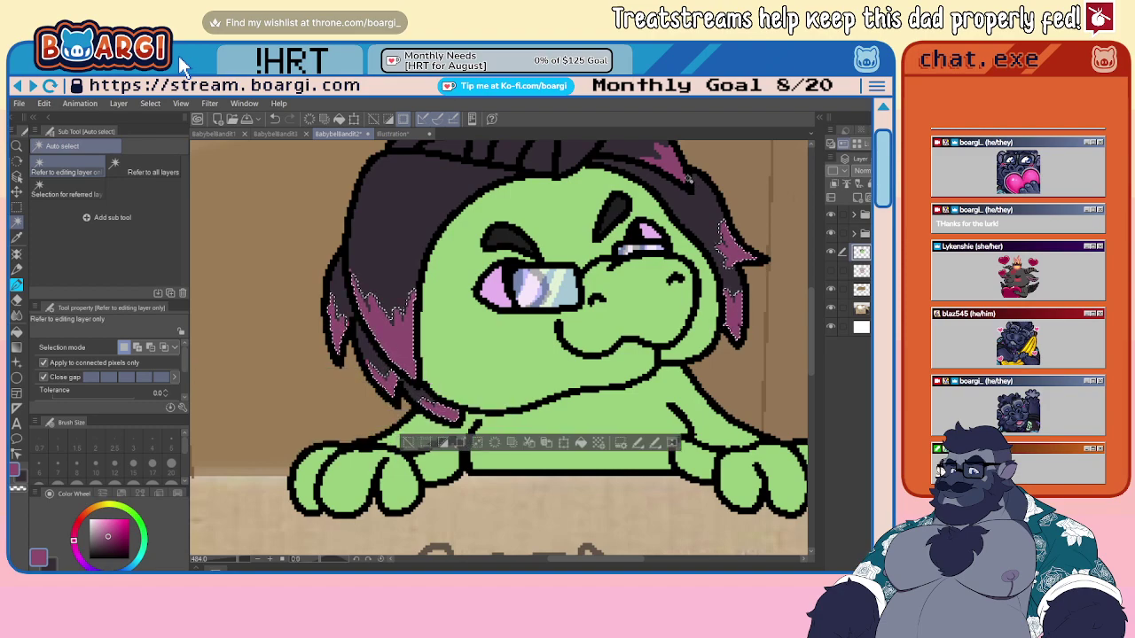
{"action": "left_click", "coordinate": [666, 160], "text": "shift"}
{"action": "scroll", "coordinate": [470, 301], "scroll_direction": "down", "scroll_amount": 4}
{"action": "key", "text": "ctrl+minus"}
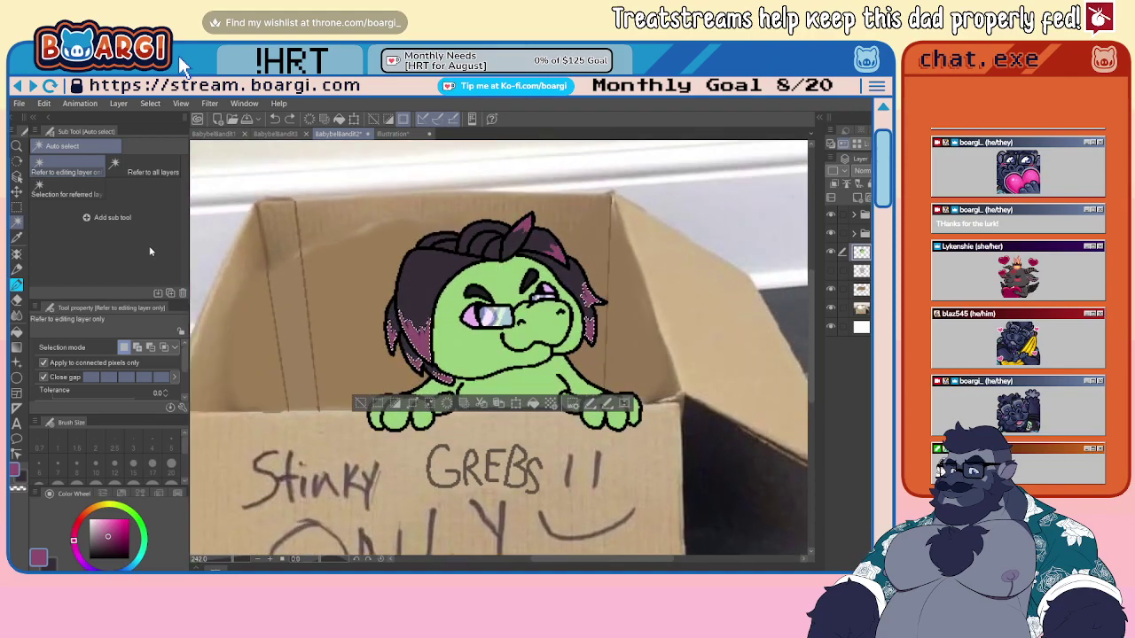
- Revert the hair to plain dark purple and put the magenta tips back on a separate layer clipped to the character layer
{"action": "key", "text": "ctrl+z"}
{"action": "key", "text": "ctrl+z"}
{"action": "key", "text": "ctrl+z"}
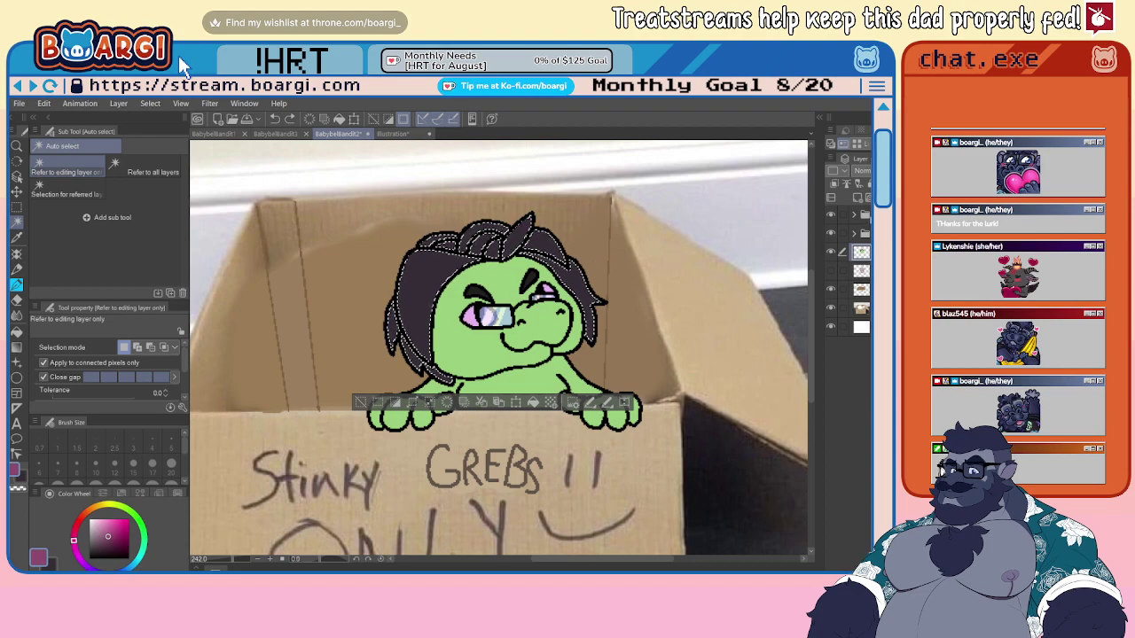
{"action": "left_click", "coordinate": [838, 186]}
{"action": "key", "text": "ctrl+y"}
{"action": "key", "text": "ctrl+y"}
{"action": "key", "text": "ctrl+y"}
{"action": "key", "text": "ctrl+y"}
{"action": "key", "text": "ctrl+y"}
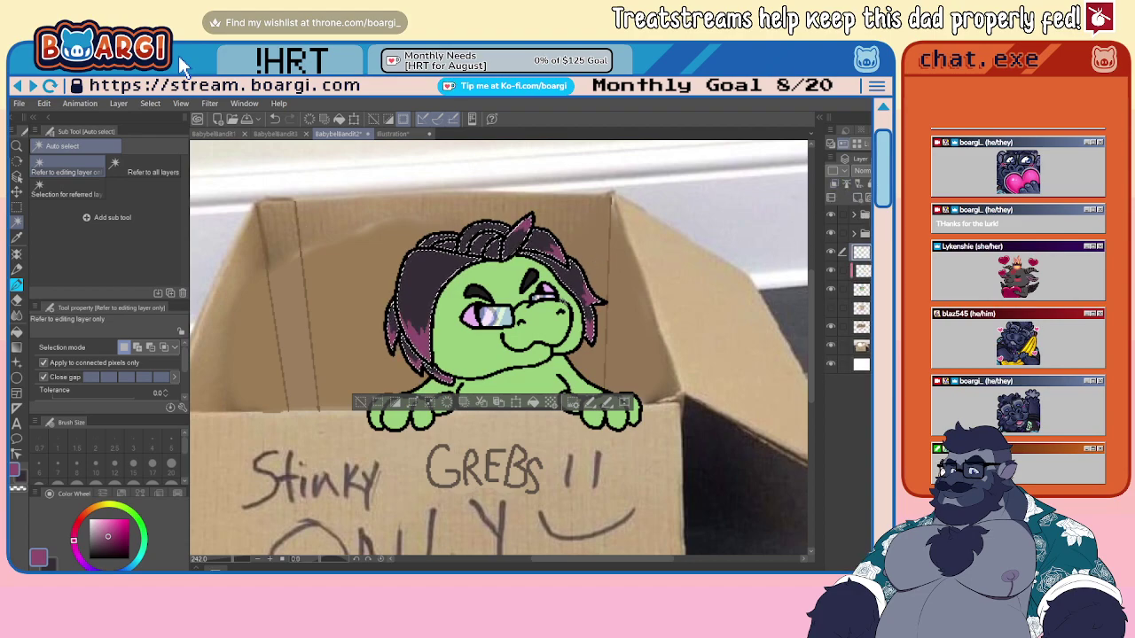
- Clear the selection and merge the top layer down into the clipped layer of hair tips
{"action": "left_click", "coordinate": [22, 209]}
{"action": "key", "text": "ctrl+d"}
{"action": "key", "text": "ctrl+plus"}
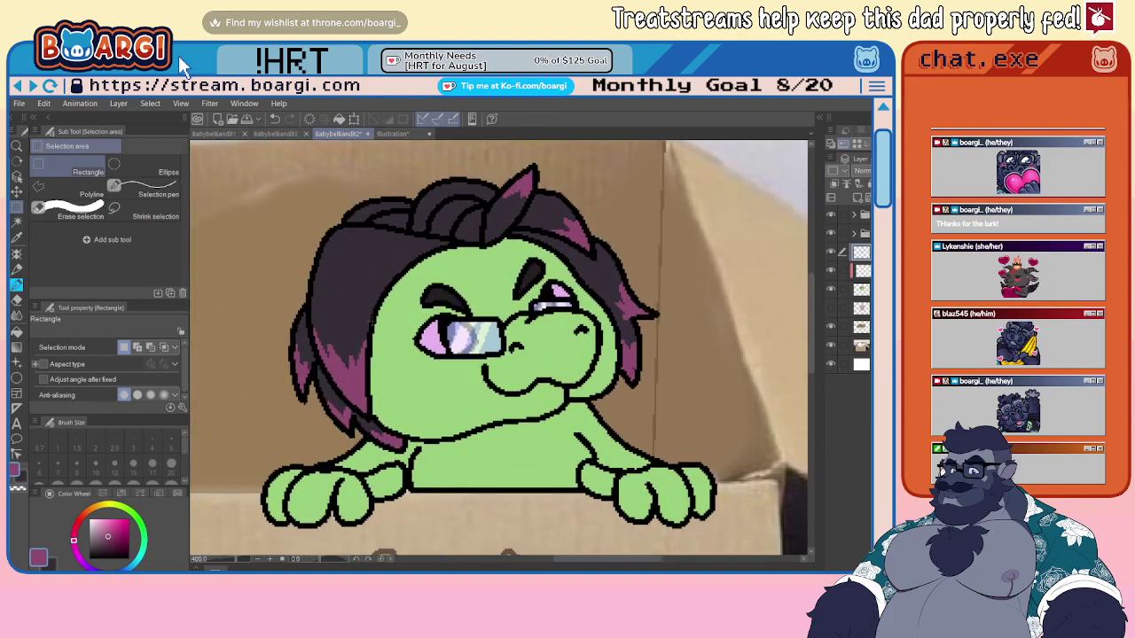
{"action": "left_click", "coordinate": [16, 315]}
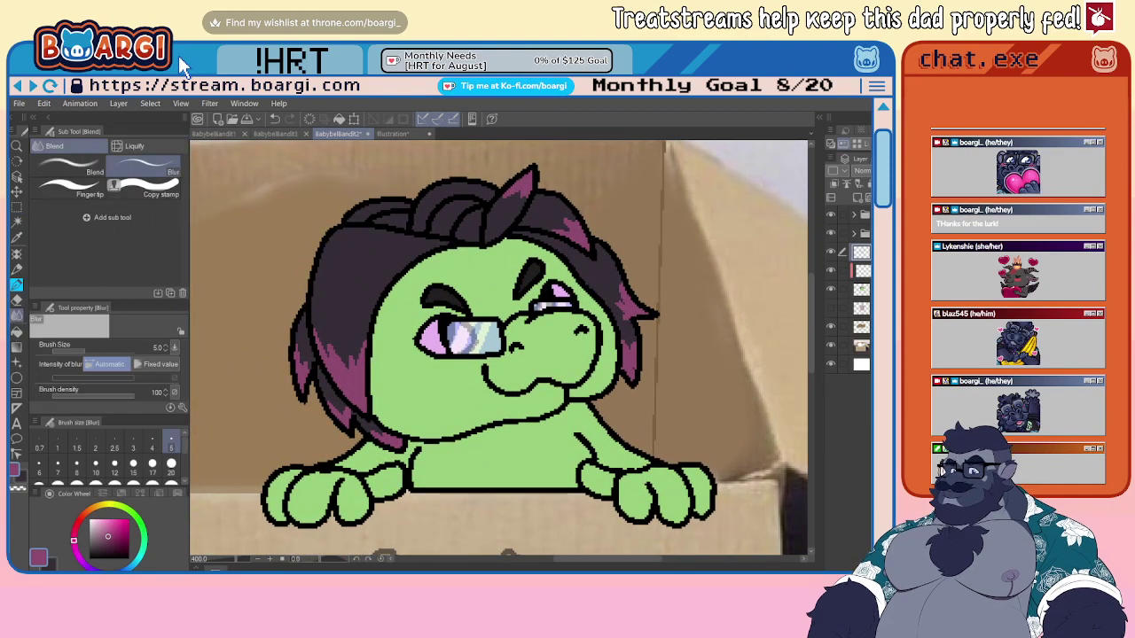
{"action": "key", "text": "ctrl+e"}
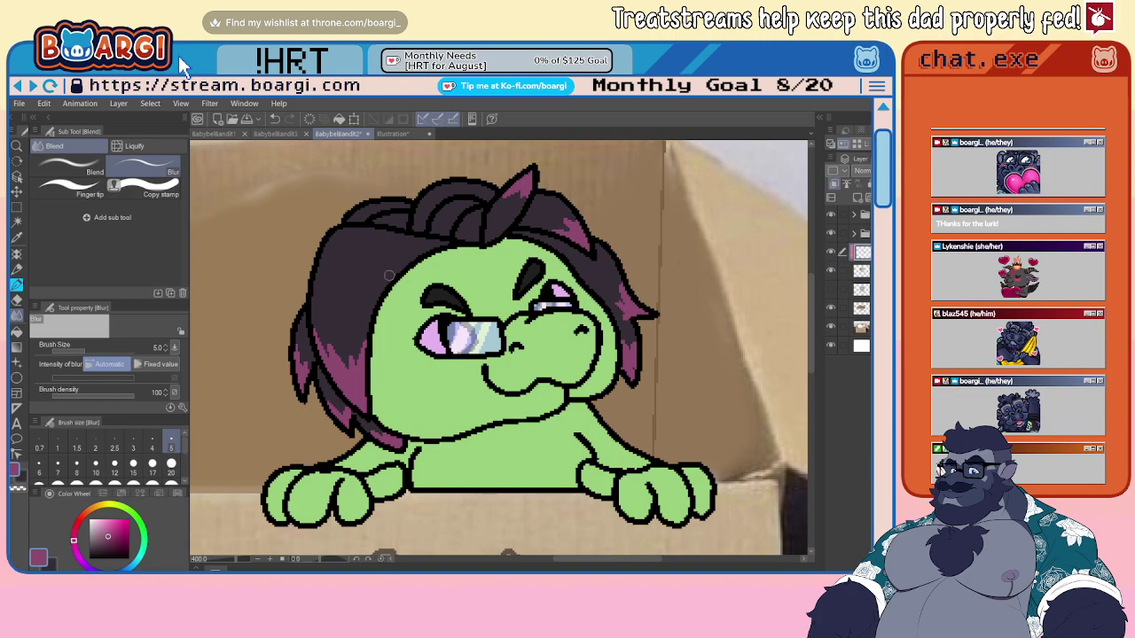
- Blur the jagged magenta edges into the dark hair on both sides of the head with the Blur tool at size 5
{"action": "mouse_move", "coordinate": [296, 352]}
{"action": "left_mouse_down"}
{"action": "mouse_move", "coordinate": [307, 378]}
{"action": "mouse_move", "coordinate": [325, 329]}
{"action": "mouse_move", "coordinate": [330, 367]}
{"action": "mouse_move", "coordinate": [314, 319]}
{"action": "mouse_move", "coordinate": [346, 371]}
{"action": "mouse_move", "coordinate": [363, 334]}
{"action": "left_mouse_up"}
{"action": "left_click_drag", "start_coordinate": [321, 400], "coordinate": [388, 437]}
{"action": "mouse_move", "coordinate": [634, 340]}
{"action": "left_mouse_down"}
{"action": "mouse_move", "coordinate": [624, 352]}
{"action": "mouse_move", "coordinate": [632, 344]}
{"action": "left_mouse_up"}
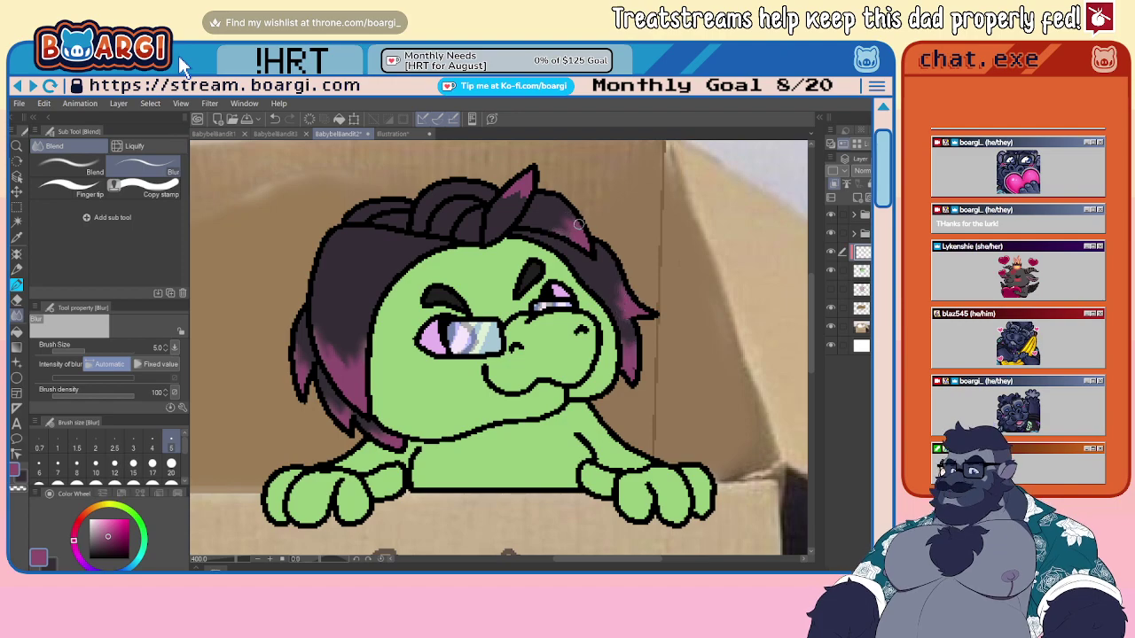
{"action": "scroll", "coordinate": [451, 292], "scroll_direction": "down", "scroll_amount": 3}
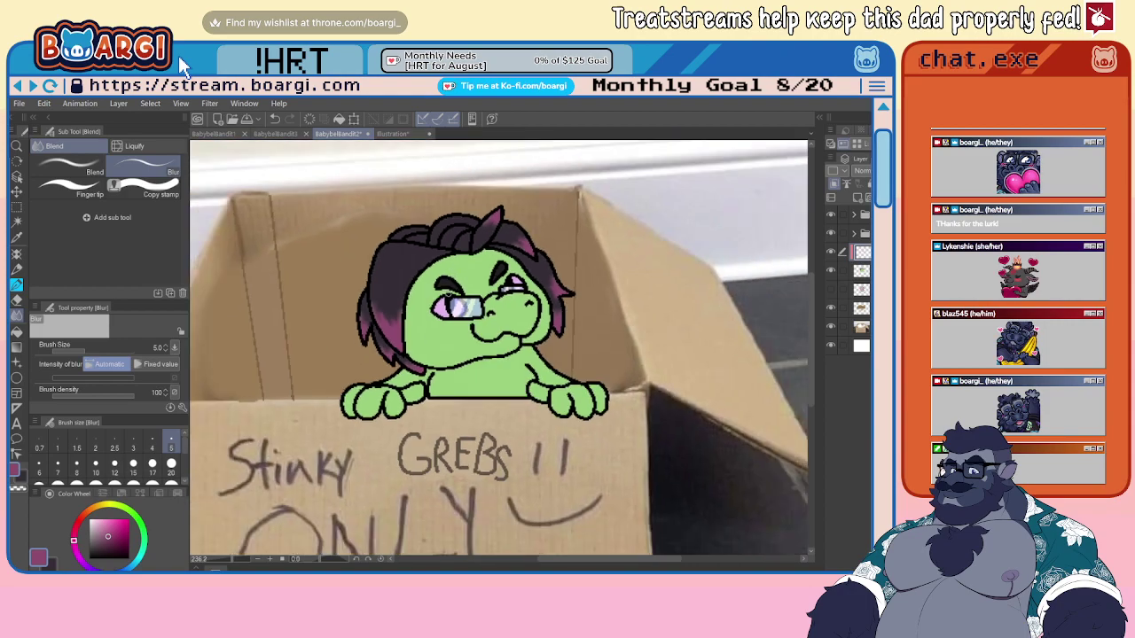
- Sample the dark green of the cheek spots from the reference illustration and return to the box drawing with the BEAR pen
{"action": "key", "text": "ctrl+Tab"}
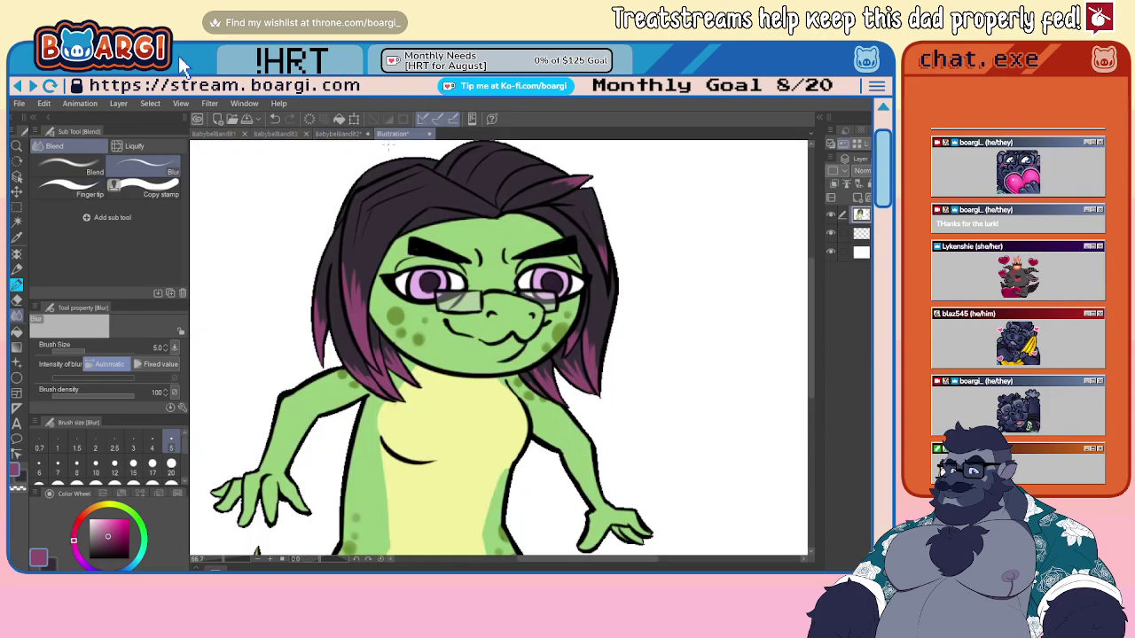
{"action": "scroll", "coordinate": [378, 197], "scroll_direction": "up", "scroll_amount": 1}
{"action": "left_click", "coordinate": [399, 356], "text": "alt"}
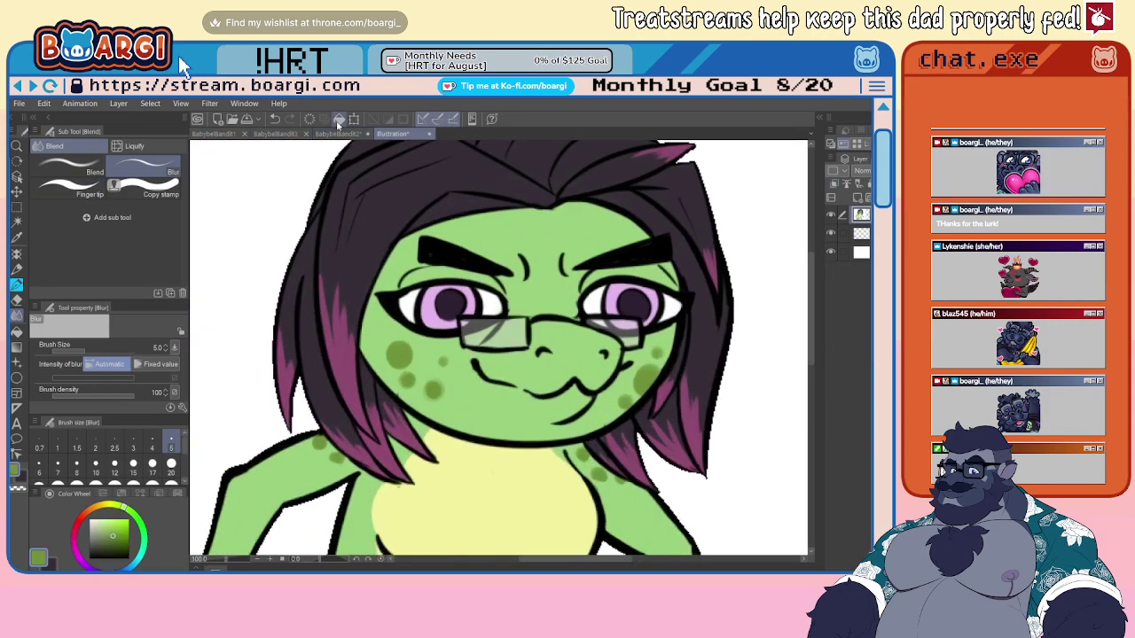
{"action": "left_click", "coordinate": [341, 134]}
{"action": "key", "text": "b"}
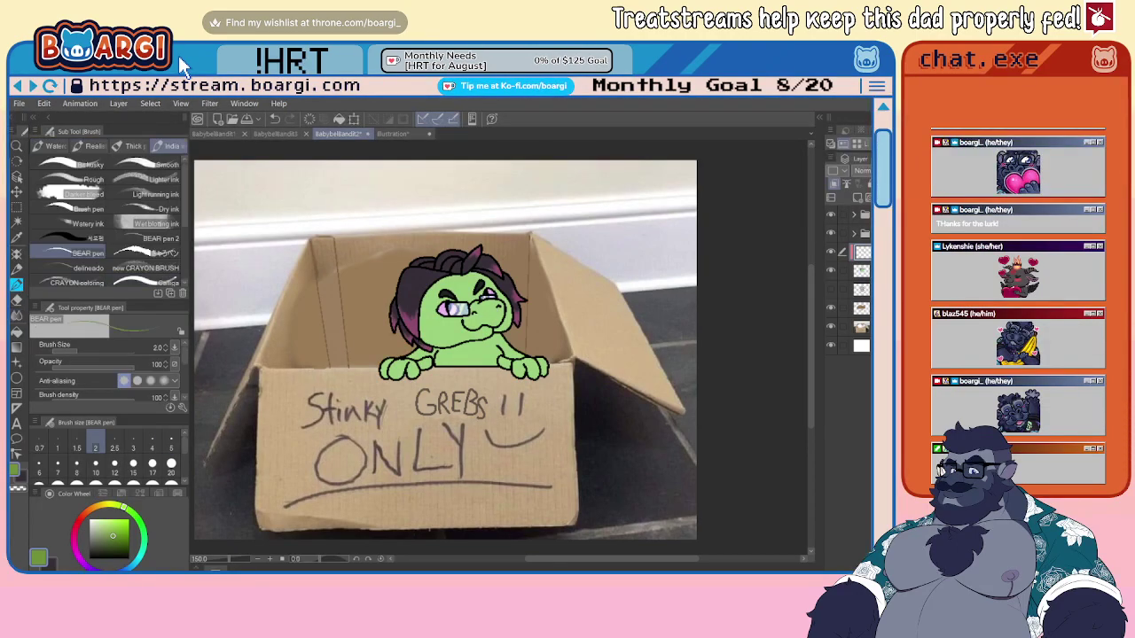
- Outline a large round dark green spot on the left cheek of the character layer with the BEAR pen at size 2
{"action": "scroll", "coordinate": [423, 330], "scroll_direction": "up", "scroll_amount": 10}
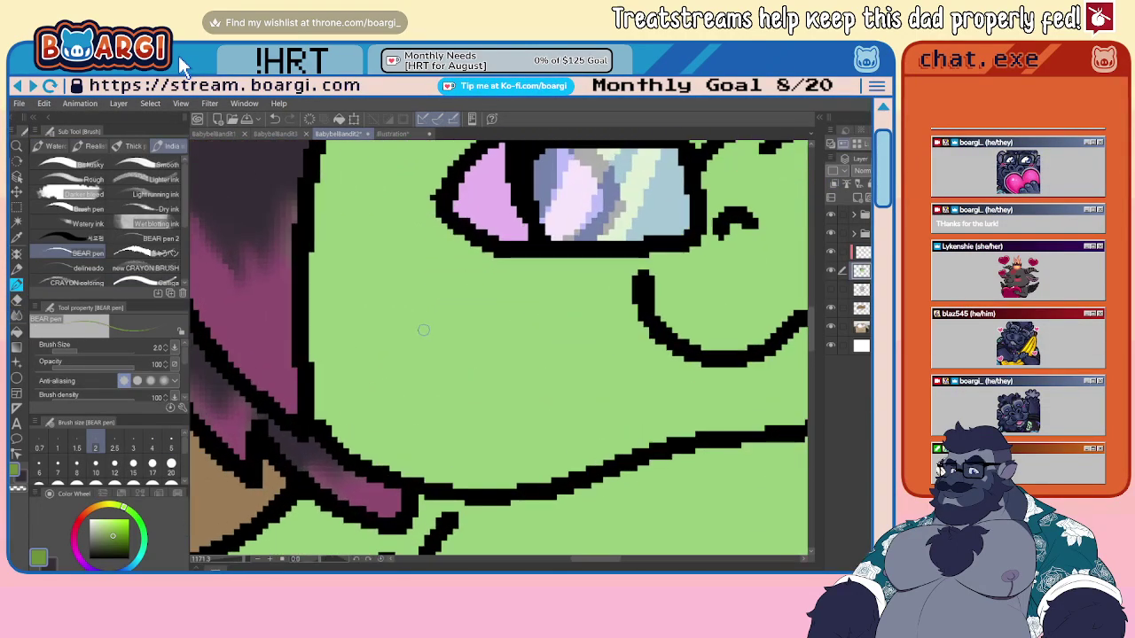
{"action": "scroll", "coordinate": [422, 330], "scroll_direction": "up", "scroll_amount": 2}
{"action": "mouse_move", "coordinate": [426, 292]}
{"action": "left_mouse_down"}
{"action": "mouse_move", "coordinate": [415, 346]}
{"action": "mouse_move", "coordinate": [428, 288]}
{"action": "left_mouse_up"}
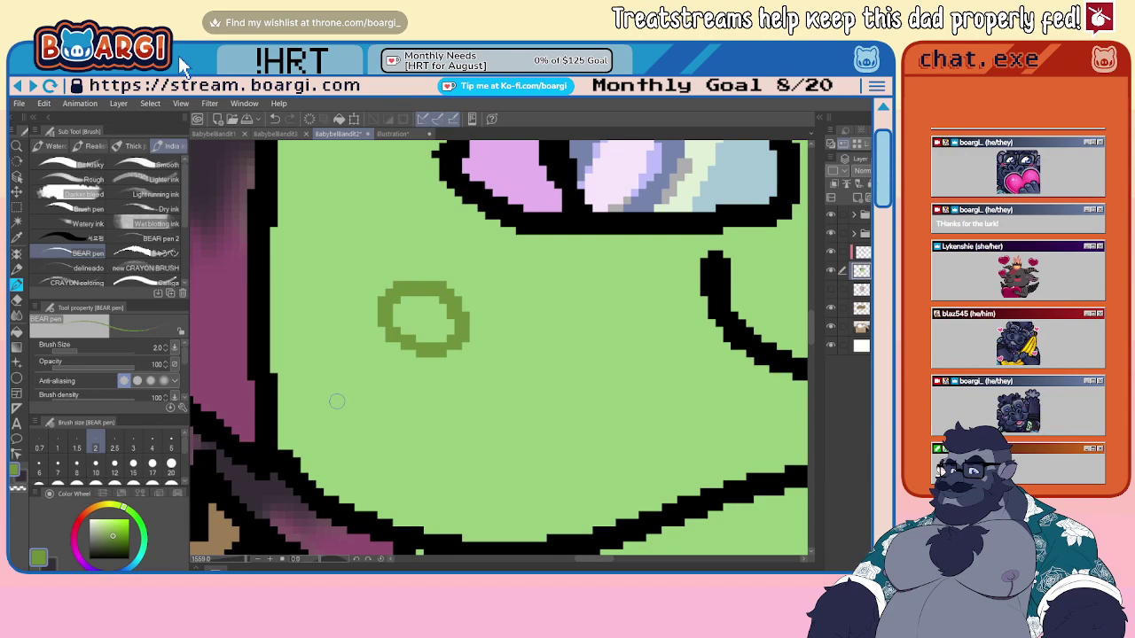
- Try to add three smaller dark green spots around the large cheek spot
{"action": "mouse_move", "coordinate": [401, 399]}
{"action": "left_mouse_down"}
{"action": "mouse_move", "coordinate": [430, 427]}
{"action": "mouse_move", "coordinate": [447, 394]}
{"action": "left_mouse_up"}
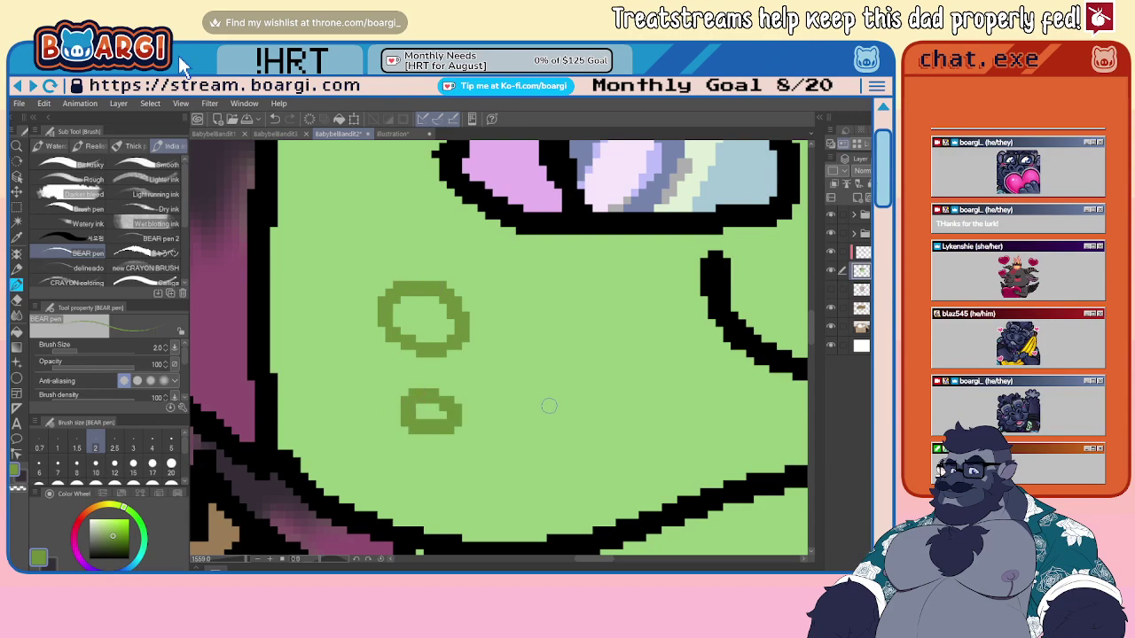
{"action": "mouse_move", "coordinate": [554, 383]}
{"action": "left_mouse_down"}
{"action": "mouse_move", "coordinate": [573, 421]}
{"action": "mouse_move", "coordinate": [557, 383]}
{"action": "left_mouse_up"}
{"action": "mouse_move", "coordinate": [585, 294]}
{"action": "left_mouse_down"}
{"action": "mouse_move", "coordinate": [577, 301]}
{"action": "mouse_move", "coordinate": [598, 294]}
{"action": "left_mouse_up"}
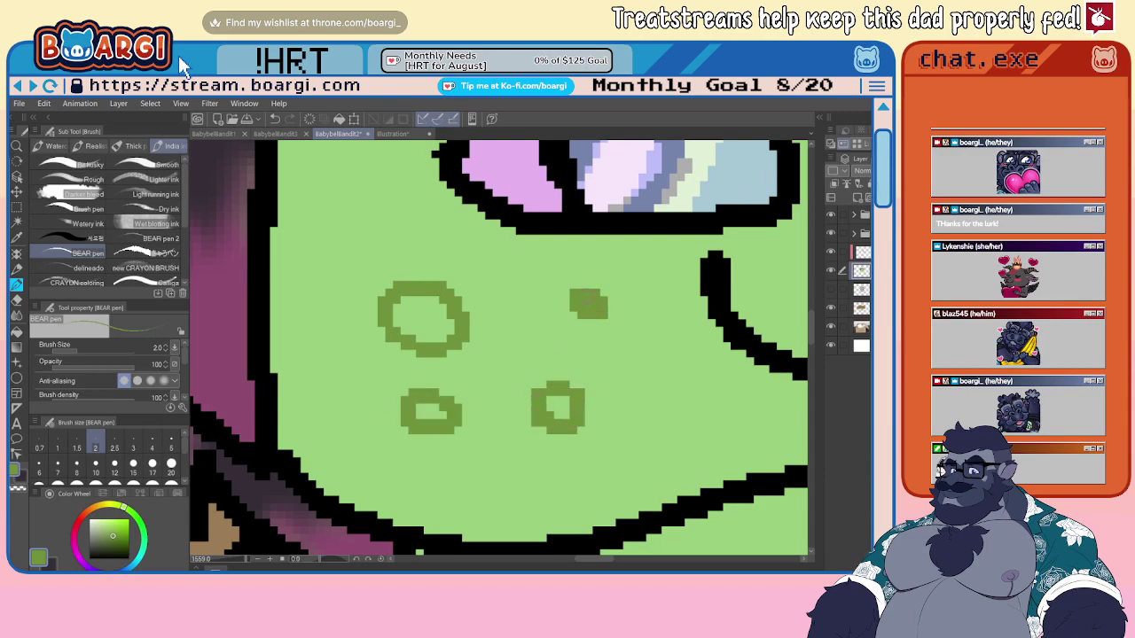
{"action": "key", "text": "ctrl+z"}
{"action": "key", "text": "ctrl+z"}
{"action": "key", "text": "ctrl+z"}
- Outline two smaller dark green spots low on the left cheek and paint a small solid one near the mouth corner
{"action": "mouse_move", "coordinate": [464, 395]}
{"action": "left_mouse_down"}
{"action": "mouse_move", "coordinate": [433, 420]}
{"action": "mouse_move", "coordinate": [490, 430]}
{"action": "mouse_move", "coordinate": [472, 397]}
{"action": "left_mouse_up"}
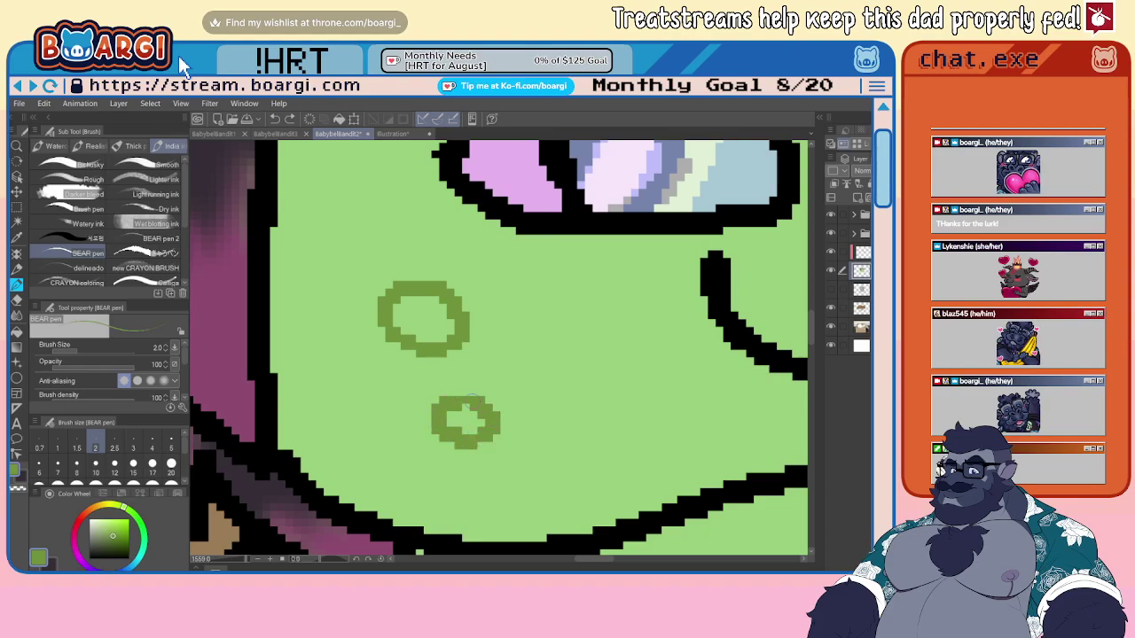
{"action": "mouse_move", "coordinate": [605, 401]}
{"action": "left_mouse_down"}
{"action": "mouse_move", "coordinate": [626, 392]}
{"action": "mouse_move", "coordinate": [608, 390]}
{"action": "left_mouse_up"}
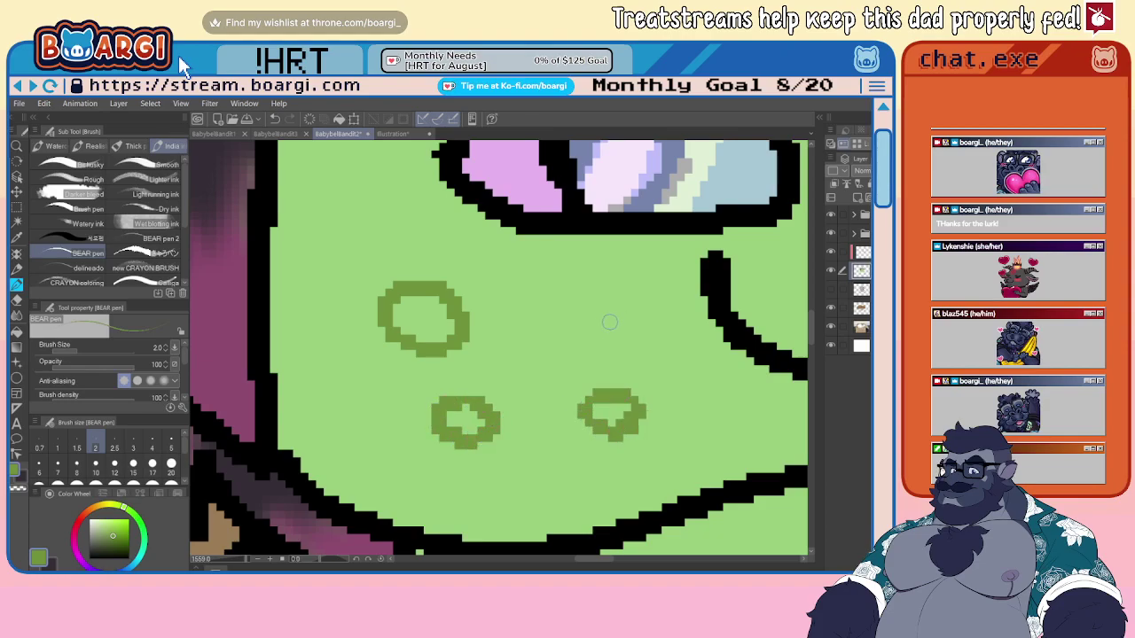
{"action": "mouse_move", "coordinate": [642, 303]}
{"action": "left_mouse_down"}
{"action": "mouse_move", "coordinate": [654, 303]}
{"action": "mouse_move", "coordinate": [647, 294]}
{"action": "left_mouse_up"}
{"action": "scroll", "coordinate": [555, 317], "scroll_direction": "down", "scroll_amount": 1}
{"action": "key", "text": "ctrl+z"}
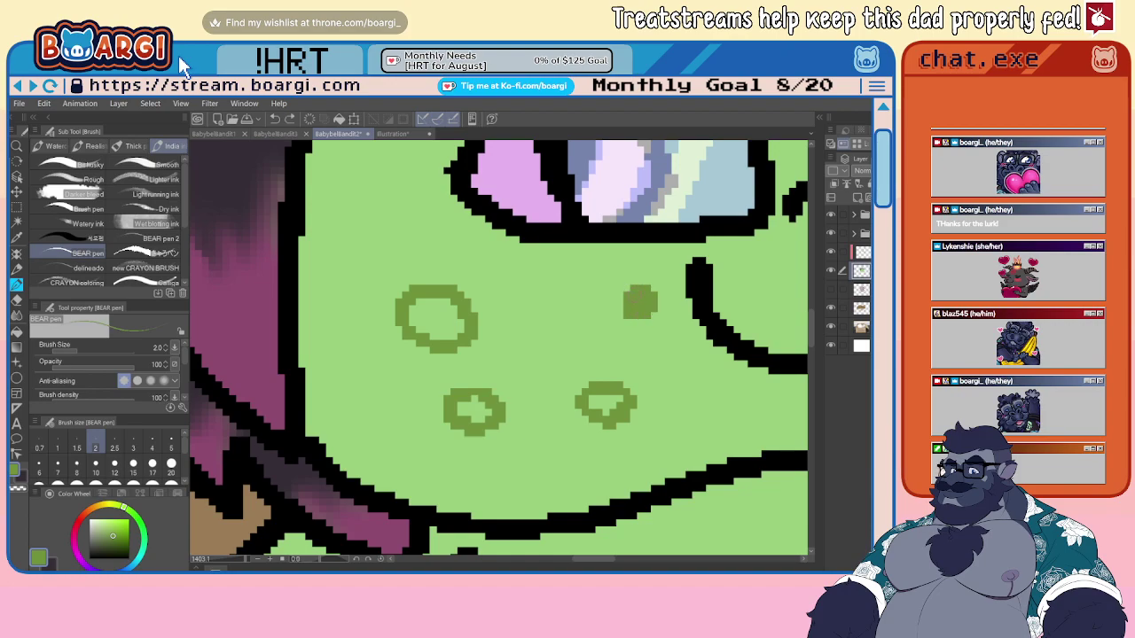
{"action": "scroll", "coordinate": [475, 336], "scroll_direction": "down", "scroll_amount": 5}
{"action": "scroll", "coordinate": [405, 345], "scroll_direction": "down", "scroll_amount": 3}
- Paint a large, a medium and a tiny dark green spot along the right edge of the face, beside the muzzle
{"action": "scroll", "coordinate": [581, 283], "scroll_direction": "up", "scroll_amount": 5}
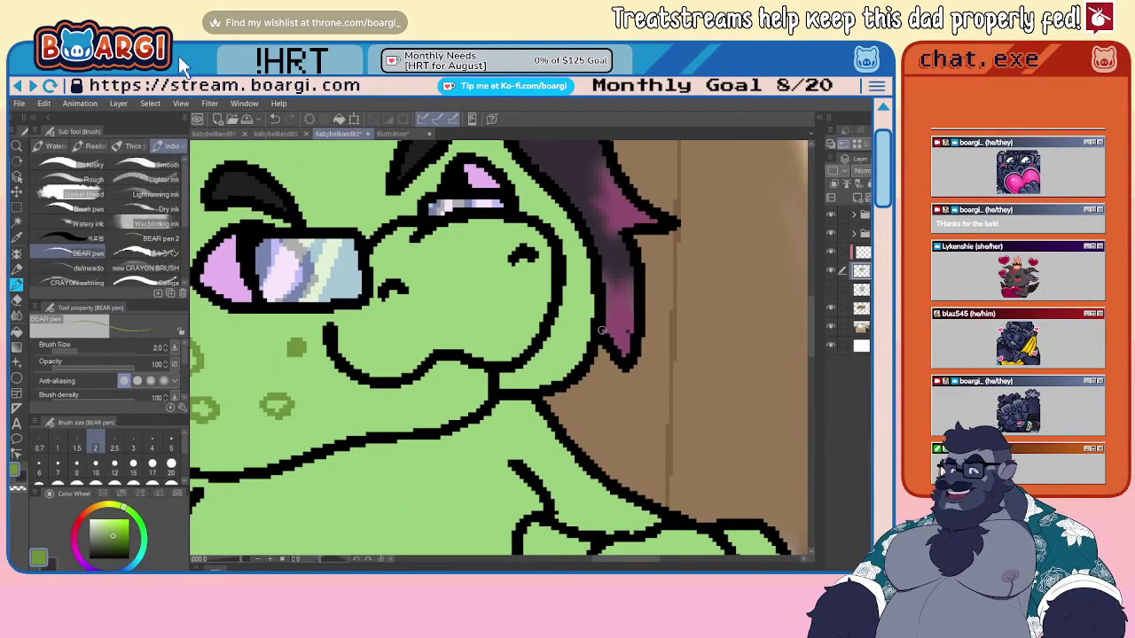
{"action": "mouse_move", "coordinate": [583, 285]}
{"action": "left_mouse_down"}
{"action": "mouse_move", "coordinate": [587, 337]}
{"action": "mouse_move", "coordinate": [589, 286]}
{"action": "mouse_move", "coordinate": [590, 327]}
{"action": "left_mouse_up"}
{"action": "left_click_drag", "start_coordinate": [550, 363], "coordinate": [559, 353]}
{"action": "left_click", "coordinate": [569, 236]}
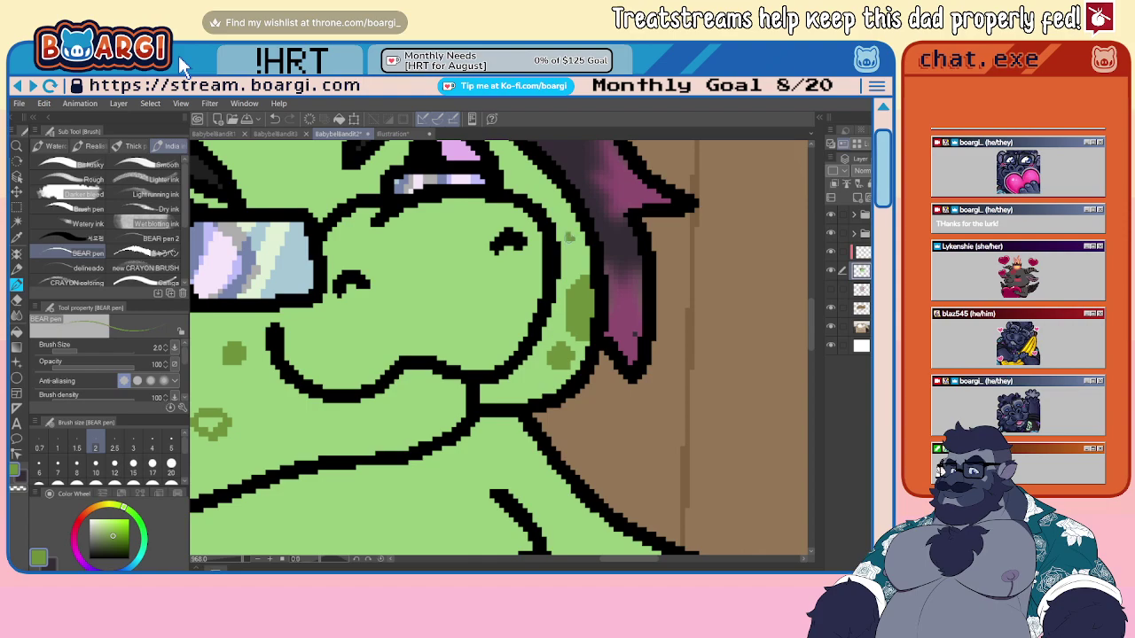
{"action": "scroll", "coordinate": [601, 250], "scroll_direction": "down", "scroll_amount": 5}
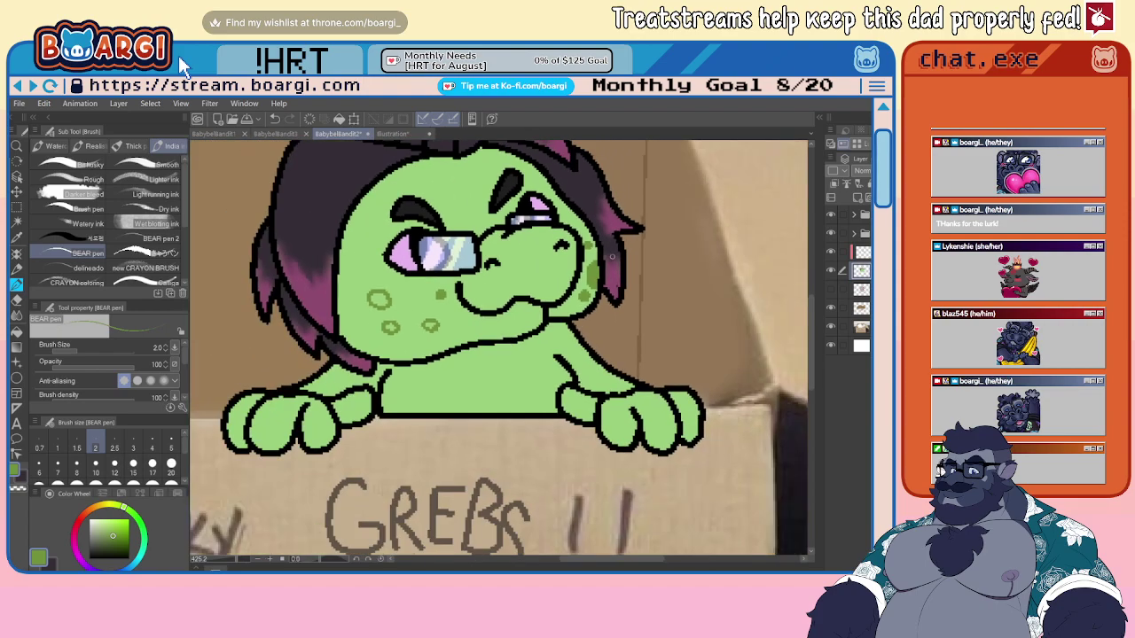
- Fill the three outlined spots on the character's left cheek with solid dark green
{"action": "key", "text": "g"}
{"action": "scroll", "coordinate": [293, 320], "scroll_direction": "up", "scroll_amount": 2}
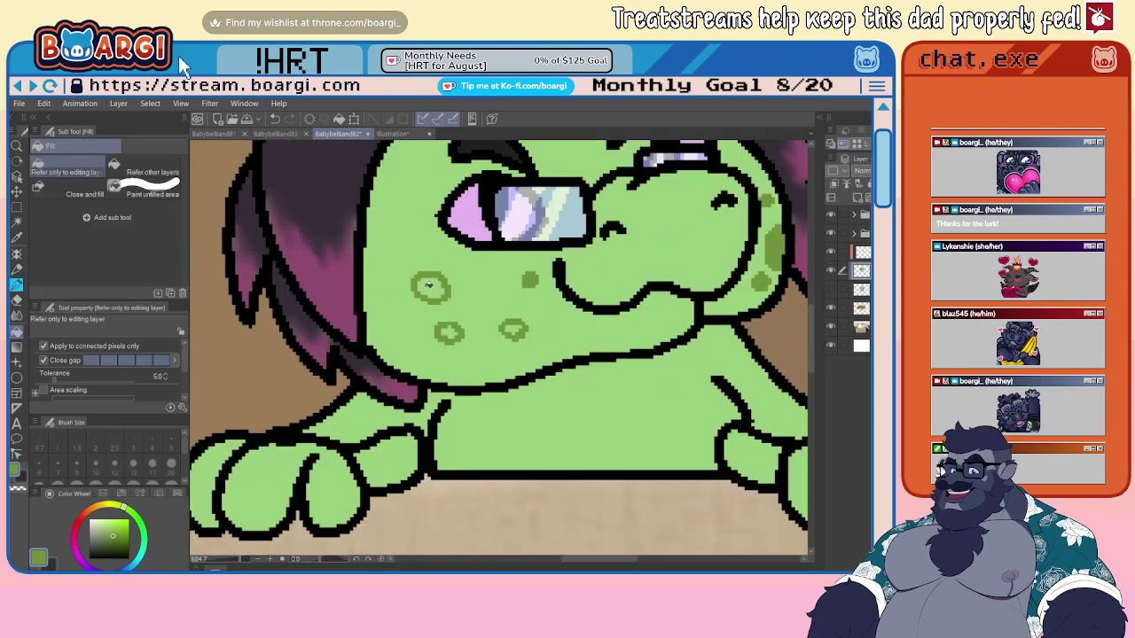
{"action": "left_click", "coordinate": [430, 286]}
{"action": "left_click", "coordinate": [448, 333]}
{"action": "left_click", "coordinate": [513, 330]}
{"action": "scroll", "coordinate": [512, 330], "scroll_direction": "down", "scroll_amount": 6}
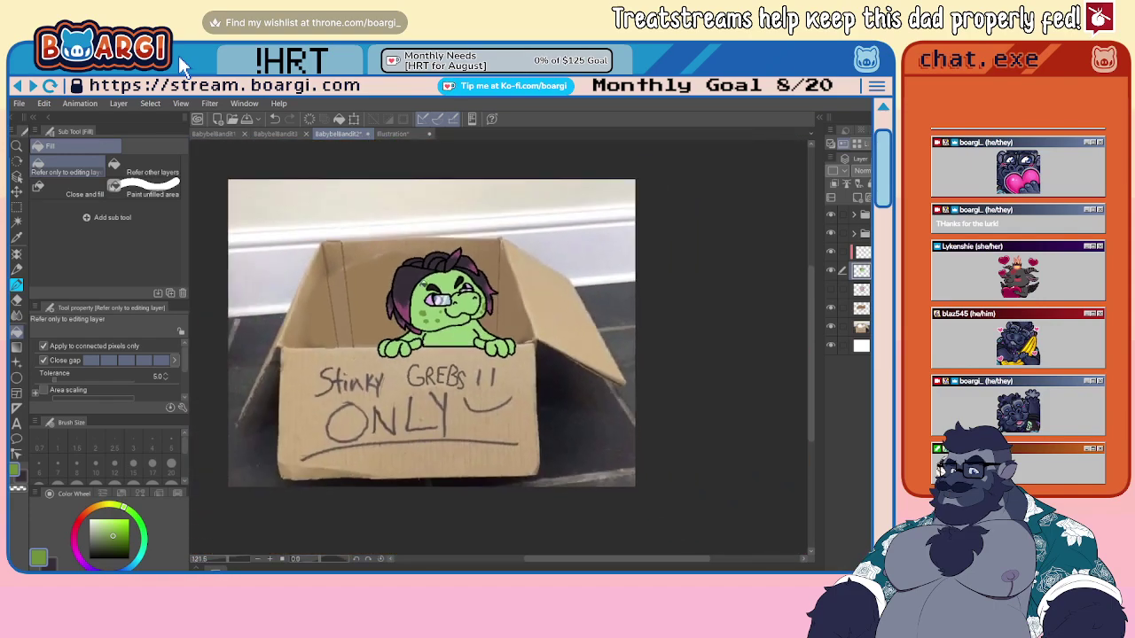
- Sample the pale yellow belly colour from the reference illustration and return to the cardboard box drawing
{"action": "scroll", "coordinate": [412, 302], "scroll_direction": "up", "scroll_amount": 5}
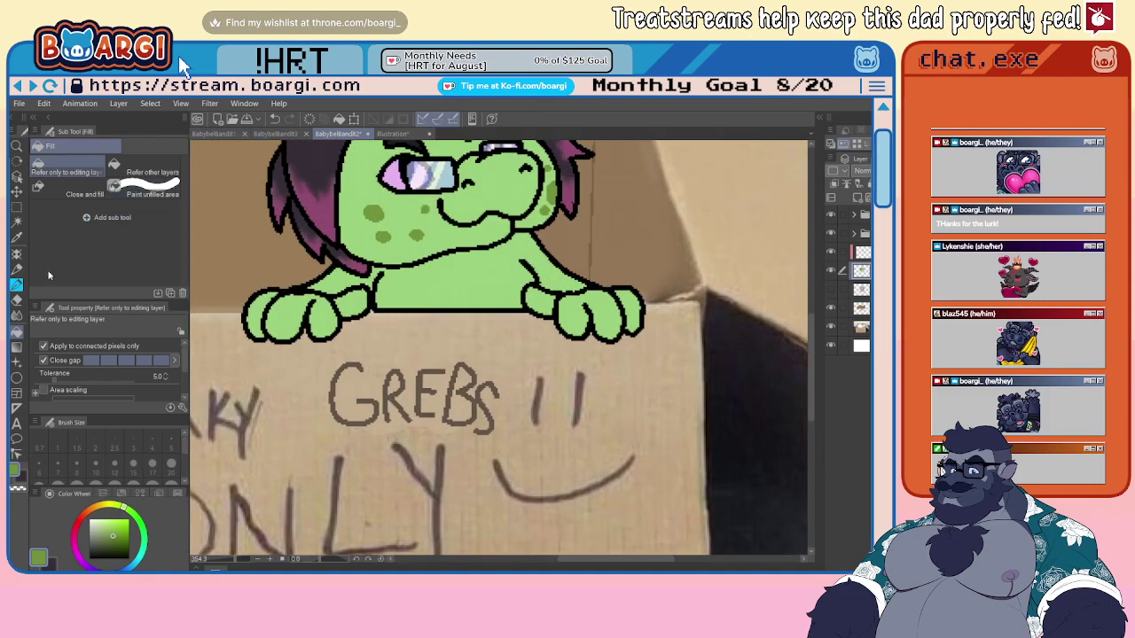
{"action": "left_click", "coordinate": [392, 134]}
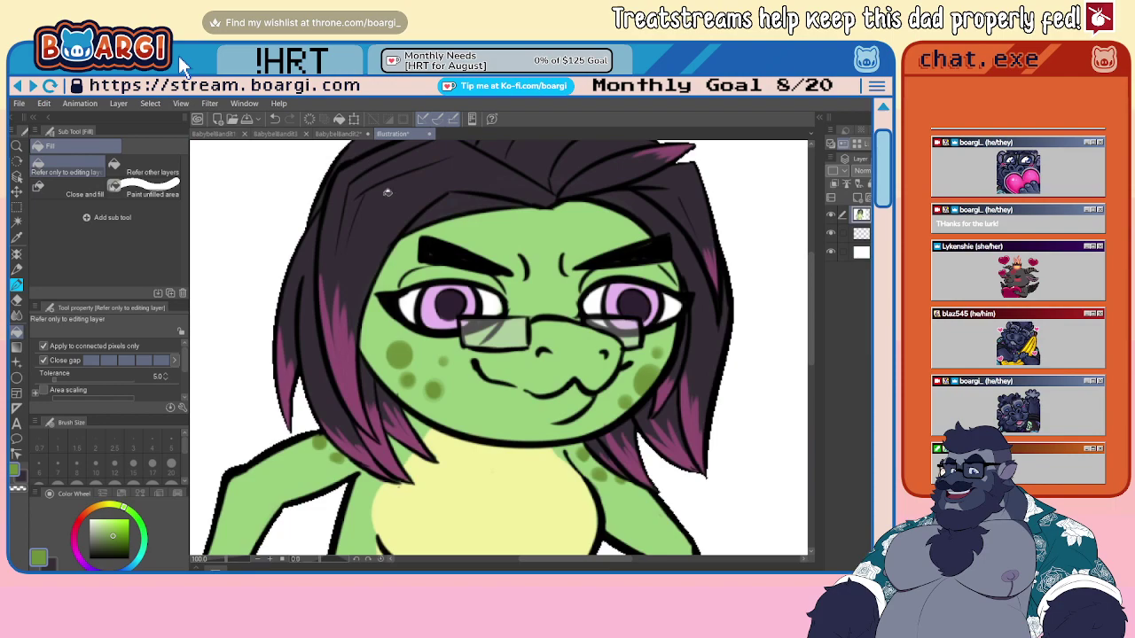
{"action": "scroll", "coordinate": [386, 191], "scroll_direction": "down", "scroll_amount": 4}
{"action": "scroll", "coordinate": [451, 332], "scroll_direction": "up", "scroll_amount": 2}
{"action": "left_click", "coordinate": [451, 333], "text": "alt"}
{"action": "left_click", "coordinate": [339, 134]}
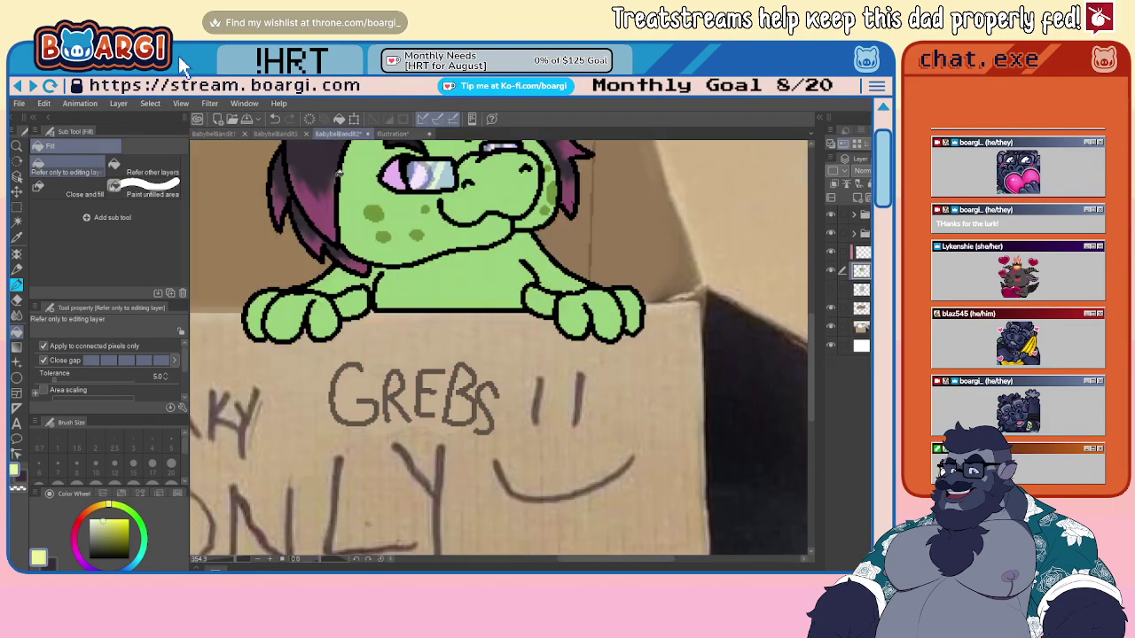
- Outline the character's chest area above the box edge in pale yellow with the BEAR pen at size 5
{"action": "scroll", "coordinate": [395, 254], "scroll_direction": "up", "scroll_amount": 3}
{"action": "left_click", "coordinate": [17, 283]}
{"action": "scroll", "coordinate": [364, 233], "scroll_direction": "up", "scroll_amount": 2}
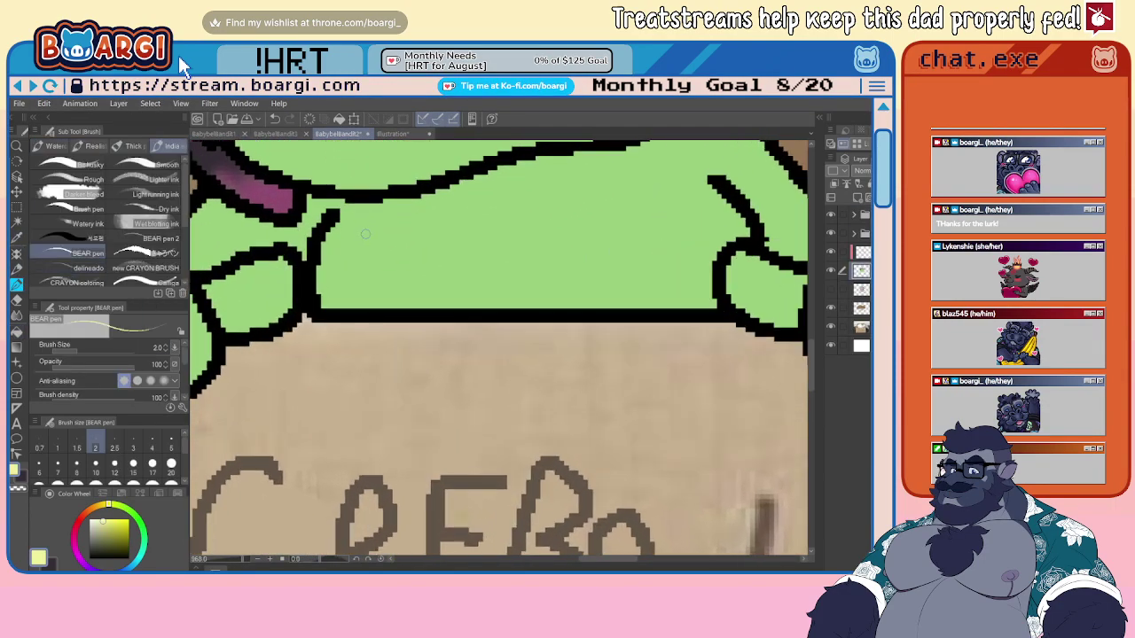
{"action": "left_click", "coordinate": [344, 202]}
{"action": "scroll", "coordinate": [338, 229], "scroll_direction": "down", "scroll_amount": 5}
{"action": "key", "text": "]"}
{"action": "key", "text": "]"}
{"action": "key", "text": "]"}
{"action": "key", "text": "]"}
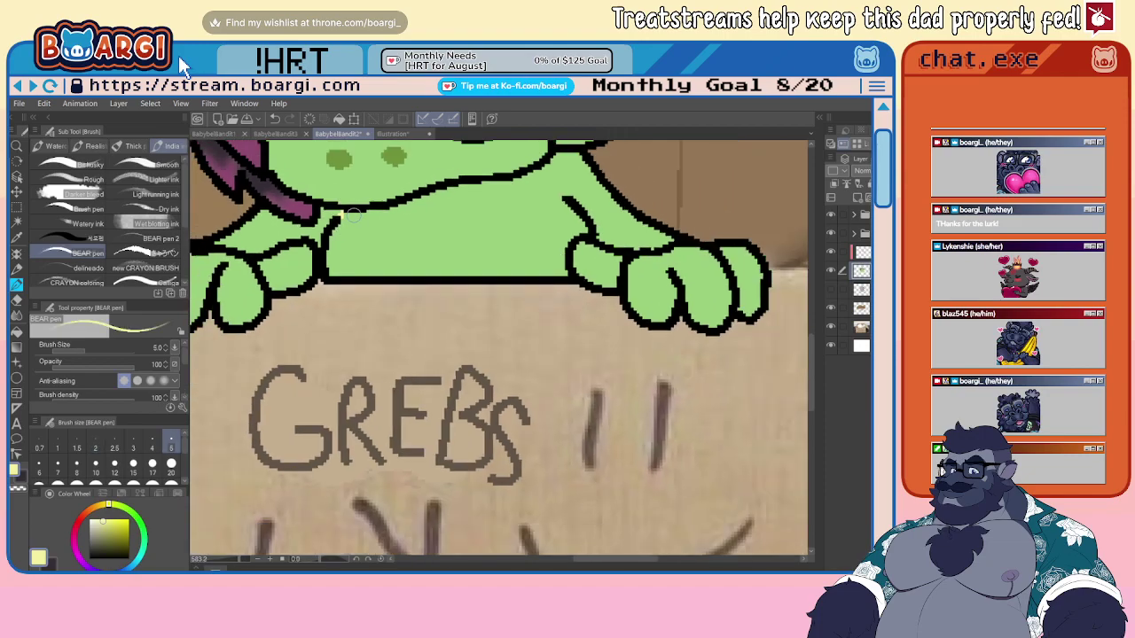
{"action": "mouse_move", "coordinate": [344, 219]}
{"action": "left_mouse_down"}
{"action": "mouse_move", "coordinate": [336, 269]}
{"action": "mouse_move", "coordinate": [395, 272]}
{"action": "mouse_move", "coordinate": [328, 270]}
{"action": "mouse_move", "coordinate": [568, 271]}
{"action": "left_mouse_up"}
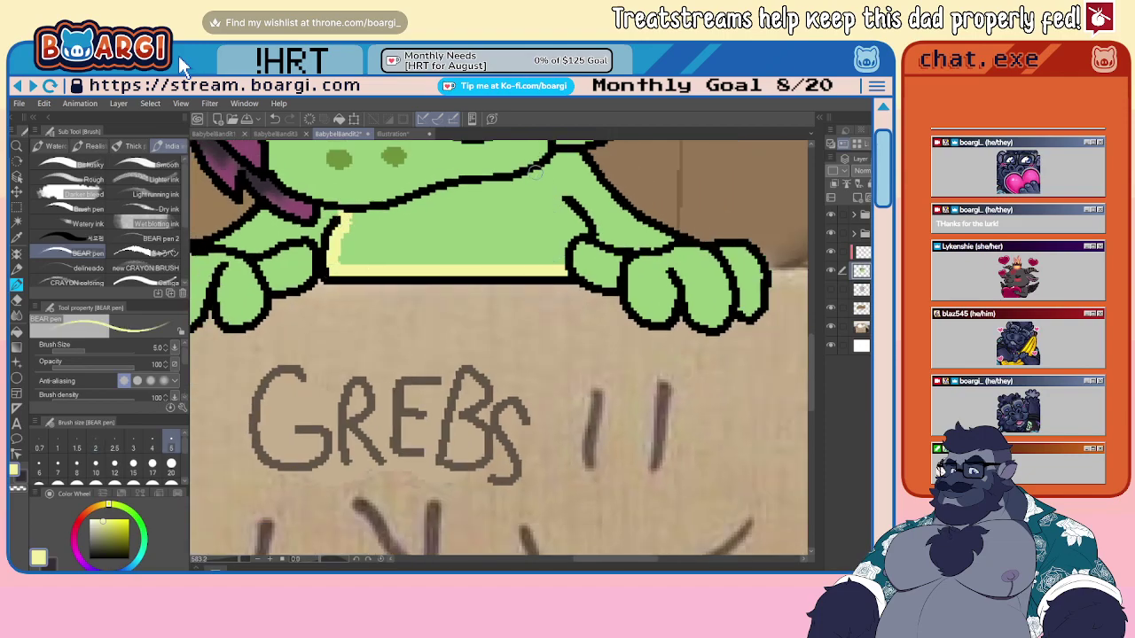
{"action": "mouse_move", "coordinate": [536, 171]}
{"action": "left_mouse_down"}
{"action": "mouse_move", "coordinate": [582, 227]}
{"action": "mouse_move", "coordinate": [568, 266]}
{"action": "left_mouse_up"}
{"action": "left_click_drag", "start_coordinate": [342, 226], "coordinate": [534, 173]}
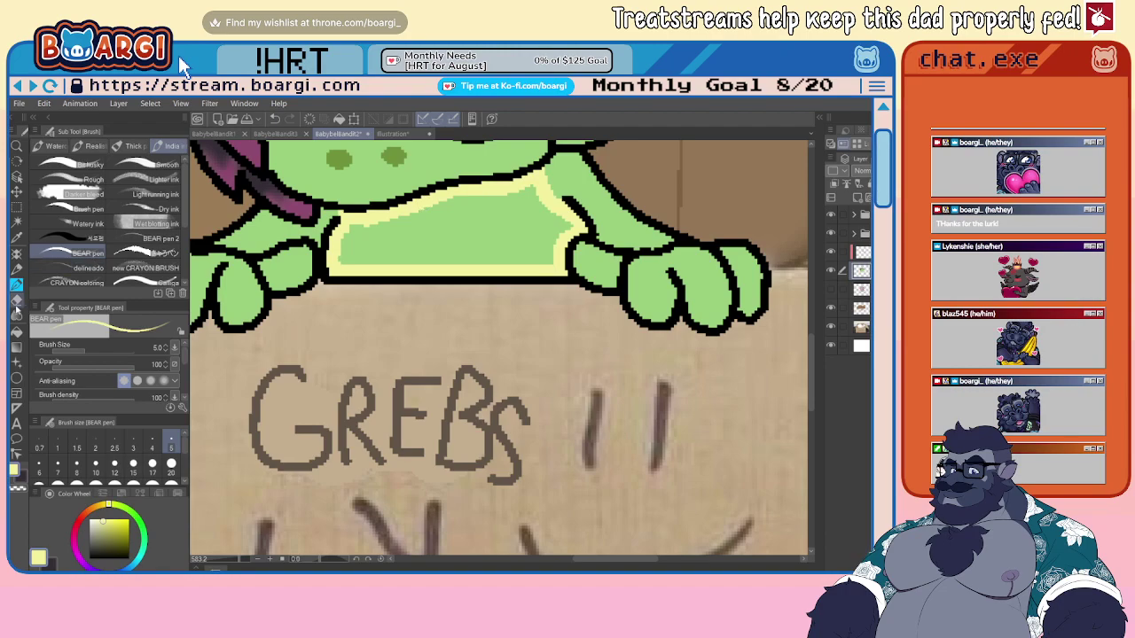
- Fill the inside of the outlined chest area with pale yellow
{"action": "left_click", "coordinate": [16, 332]}
{"action": "left_click", "coordinate": [417, 253]}
{"action": "scroll", "coordinate": [417, 257], "scroll_direction": "down", "scroll_amount": 5}
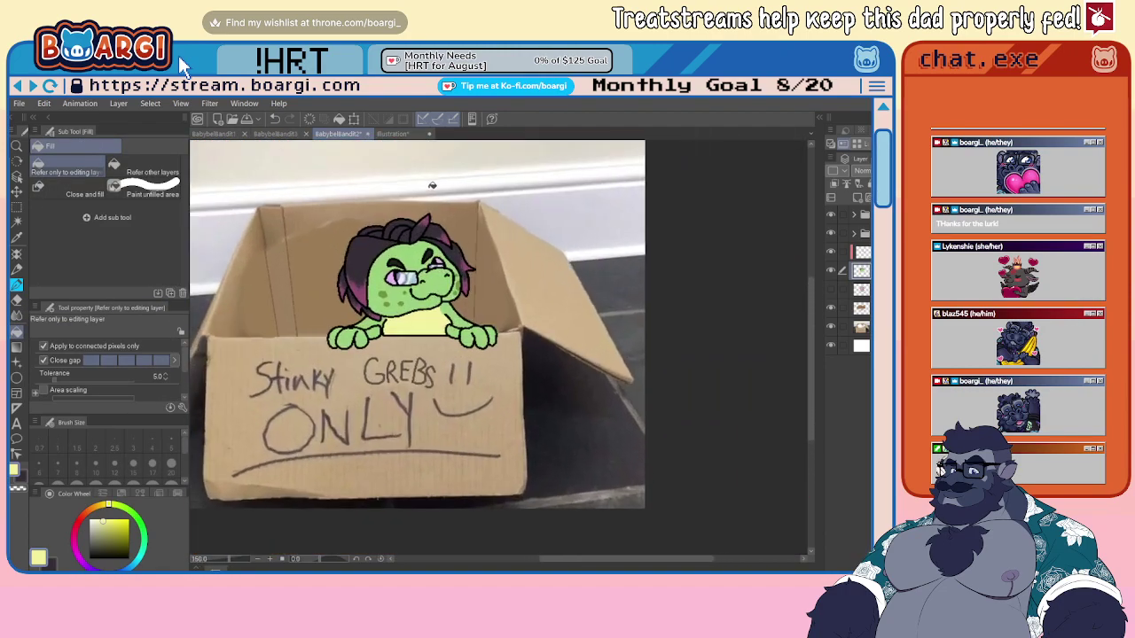
{"action": "scroll", "coordinate": [432, 185], "scroll_direction": "up", "scroll_amount": 2}
{"action": "scroll", "coordinate": [498, 261], "scroll_direction": "down", "scroll_amount": 1}
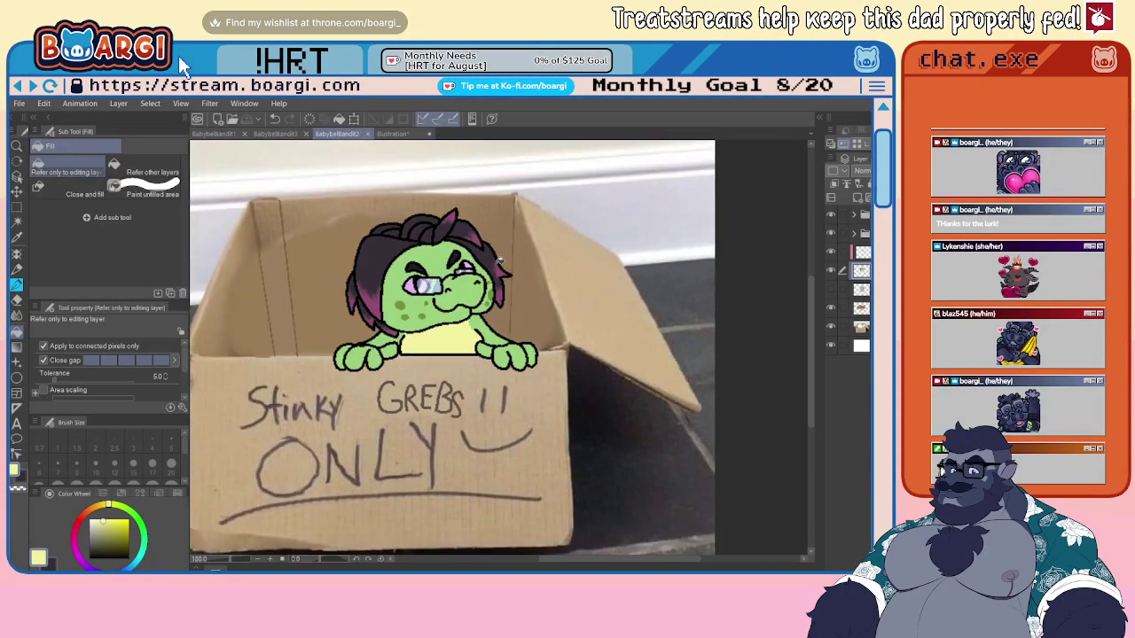
{"action": "scroll", "coordinate": [500, 261], "scroll_direction": "down", "scroll_amount": 2}
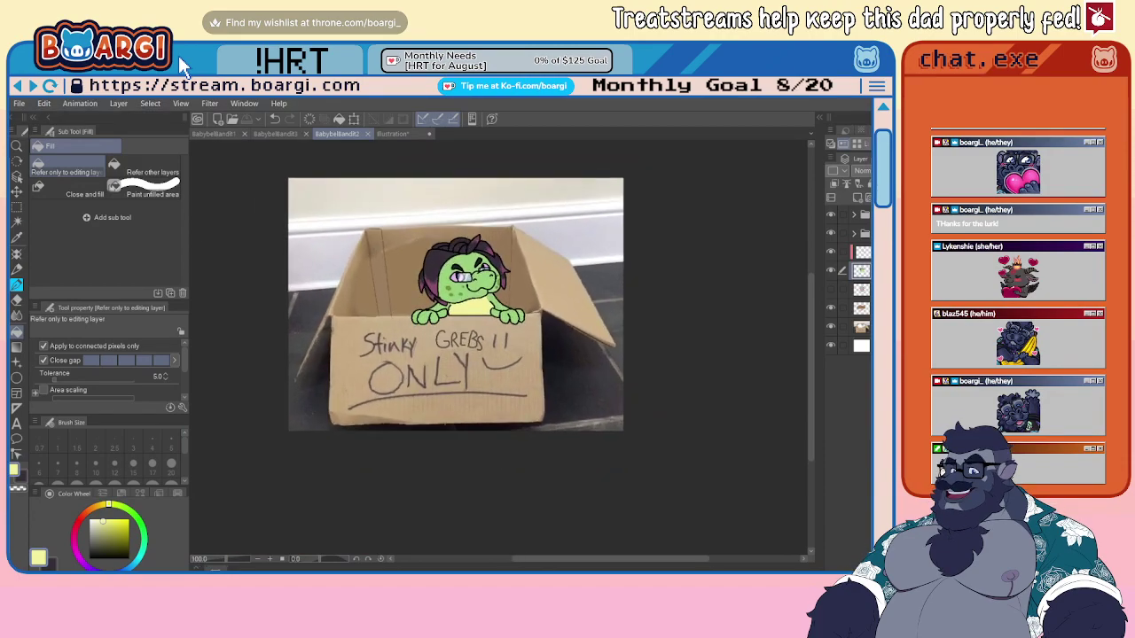
{"action": "scroll", "coordinate": [408, 328], "scroll_direction": "down", "scroll_amount": 2}
{"action": "scroll", "coordinate": [407, 328], "scroll_direction": "up", "scroll_amount": 3}
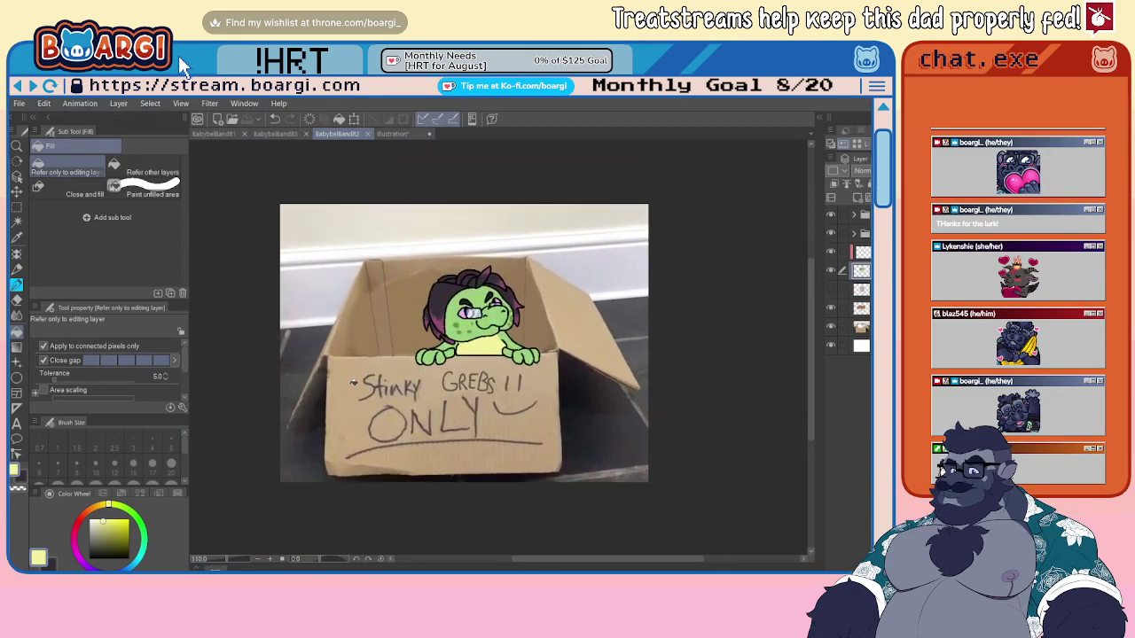
- Sample dark green from the cheek spots and paint a spot on the shoulder beside the chest with the BEAR pen
{"action": "scroll", "coordinate": [390, 390], "scroll_direction": "up", "scroll_amount": 3}
{"action": "scroll", "coordinate": [534, 306], "scroll_direction": "up", "scroll_amount": 2}
{"action": "left_click", "coordinate": [490, 250], "text": "alt"}
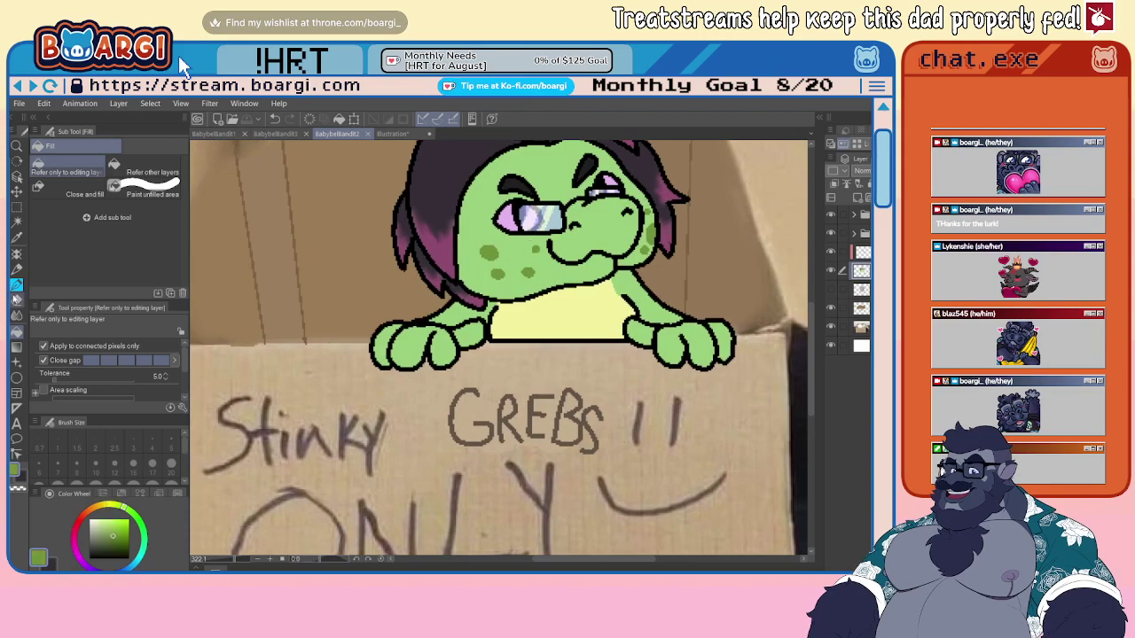
{"action": "key", "text": "b"}
{"action": "scroll", "coordinate": [633, 269], "scroll_direction": "up", "scroll_amount": 3}
{"action": "left_click_drag", "start_coordinate": [613, 278], "coordinate": [630, 281]}
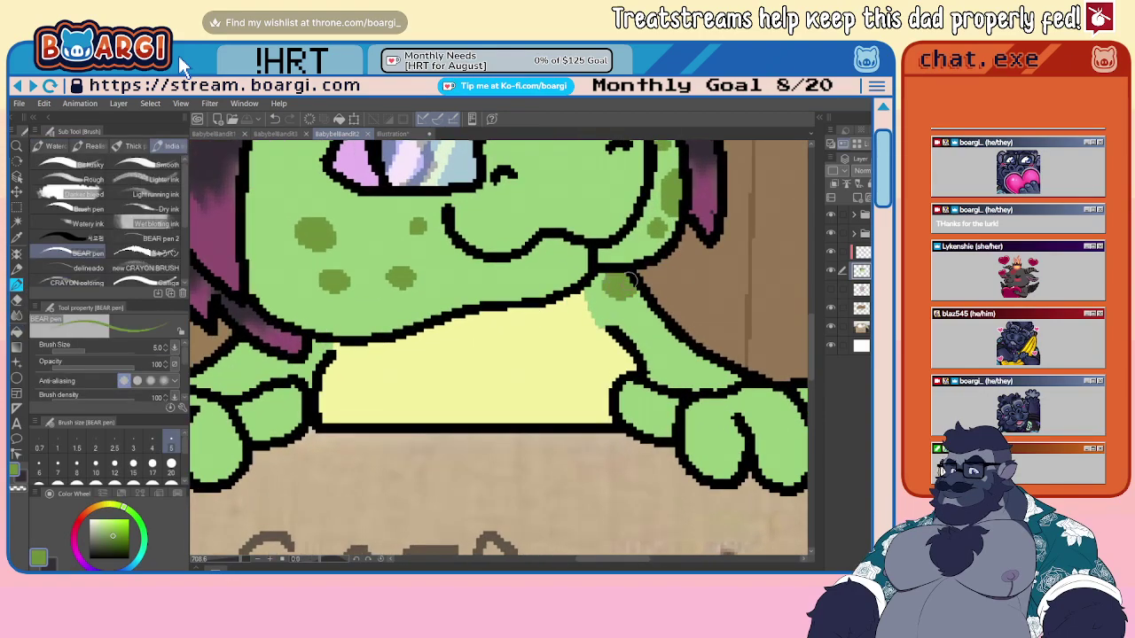
{"action": "scroll", "coordinate": [638, 320], "scroll_direction": "down", "scroll_amount": 3}
{"action": "scroll", "coordinate": [473, 319], "scroll_direction": "up", "scroll_amount": 4}
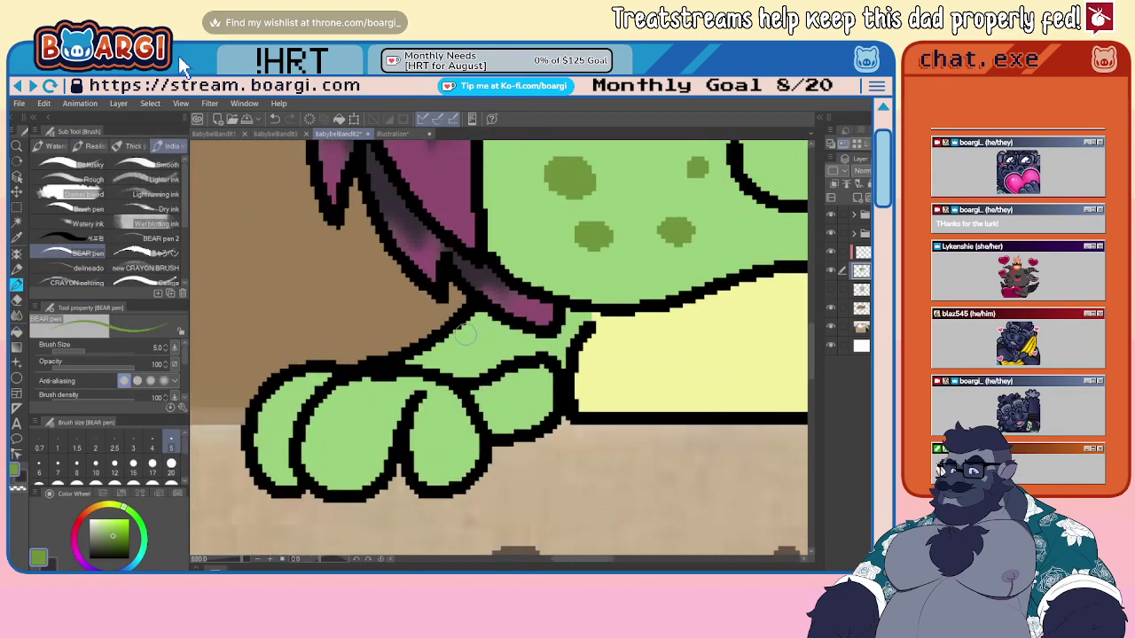
{"action": "scroll", "coordinate": [473, 320], "scroll_direction": "down", "scroll_amount": 4}
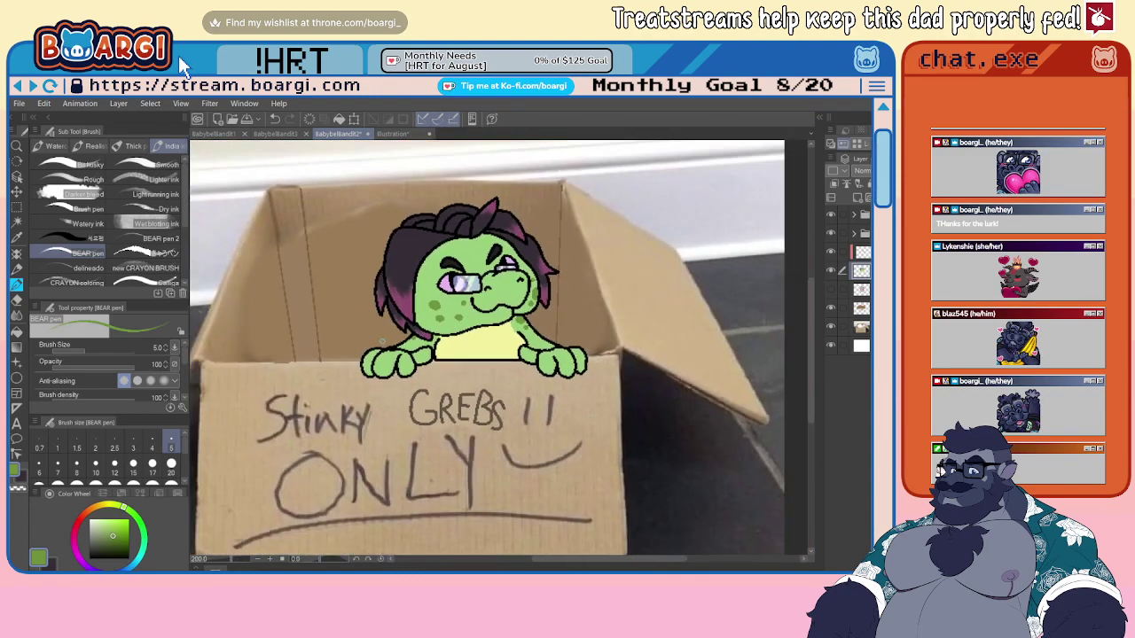
{"action": "scroll", "coordinate": [408, 333], "scroll_direction": "down", "scroll_amount": 4}
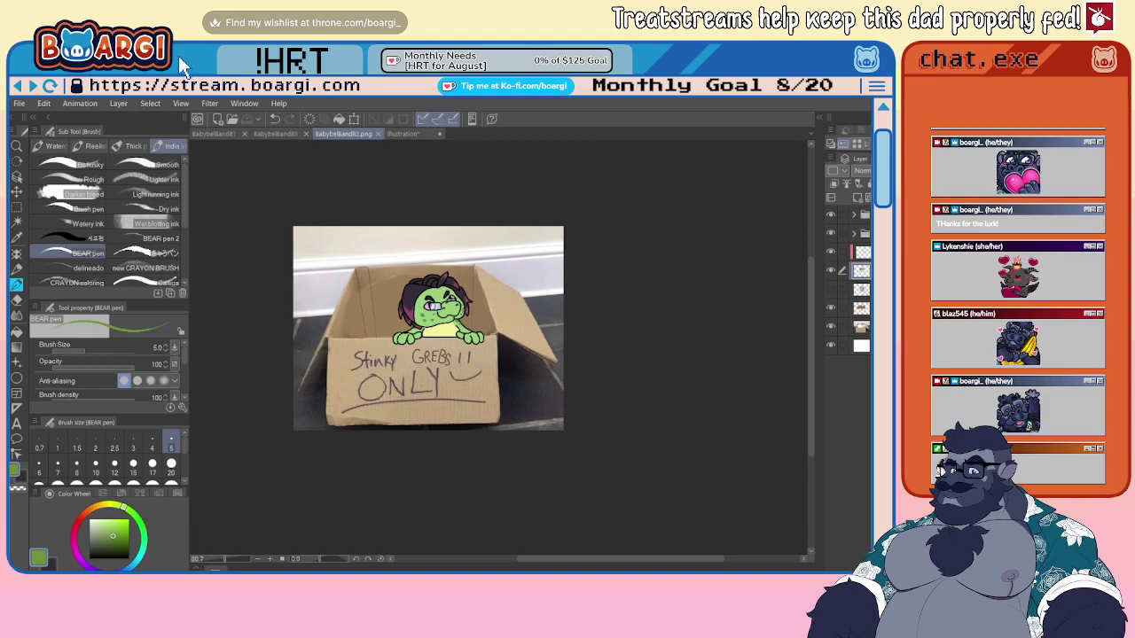
- Close the coloured box drawing and the reference illustration, and switch to the BabybelBandit1 sketch
{"action": "left_click", "coordinate": [377, 134]}
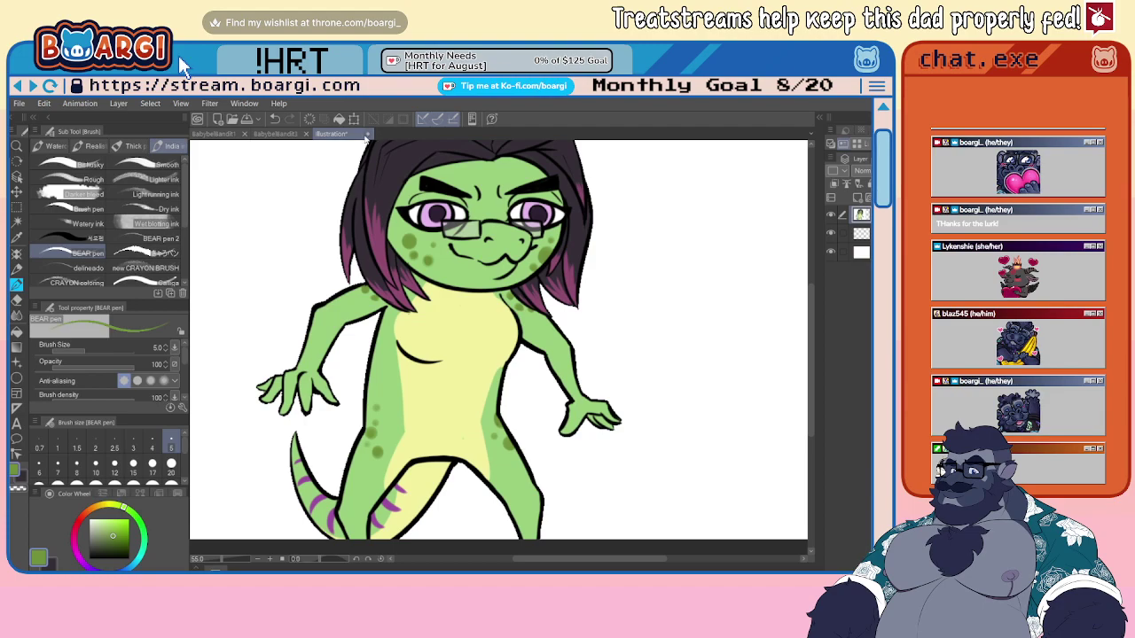
{"action": "left_click", "coordinate": [461, 328]}
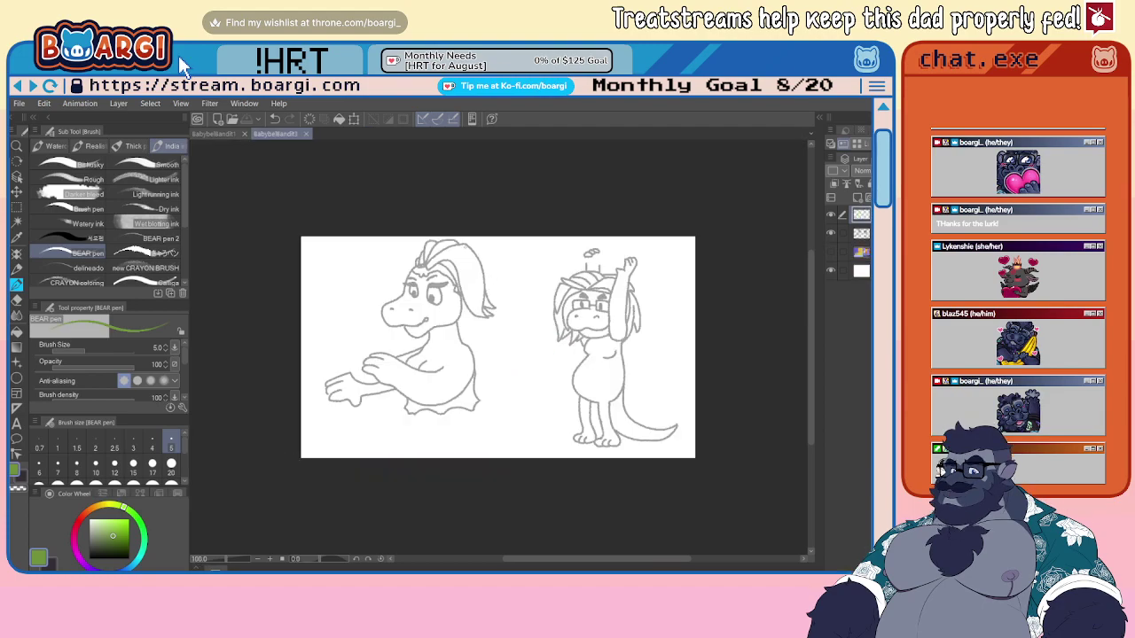
{"action": "left_click", "coordinate": [215, 134]}
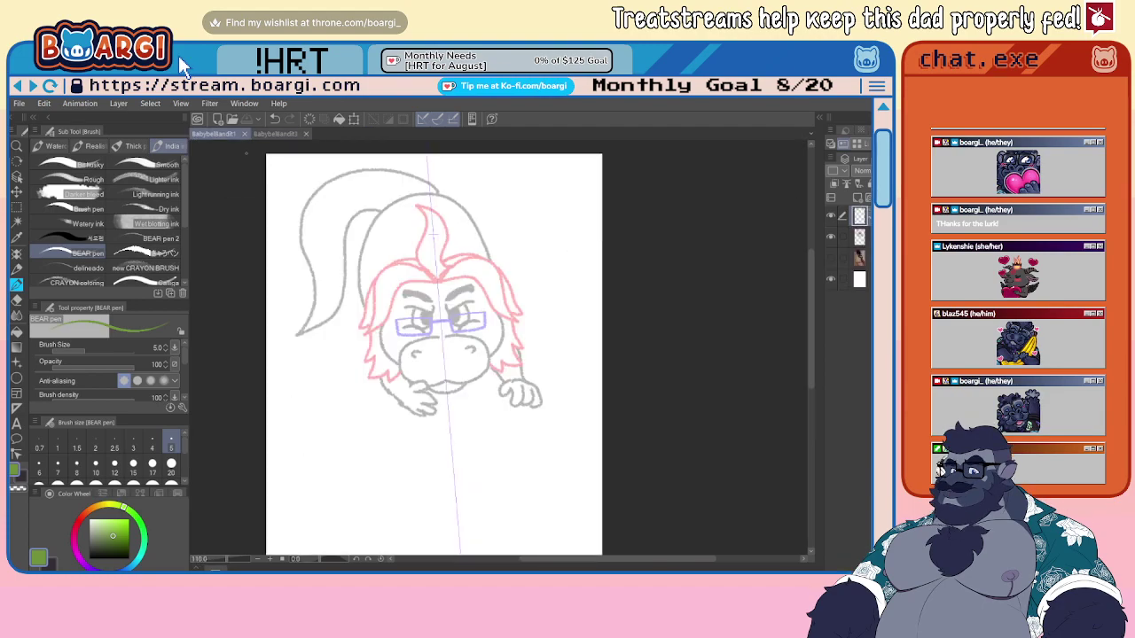
{"action": "scroll", "coordinate": [461, 297], "scroll_direction": "down", "scroll_amount": 4}
{"action": "scroll", "coordinate": [443, 283], "scroll_direction": "up", "scroll_amount": 4}
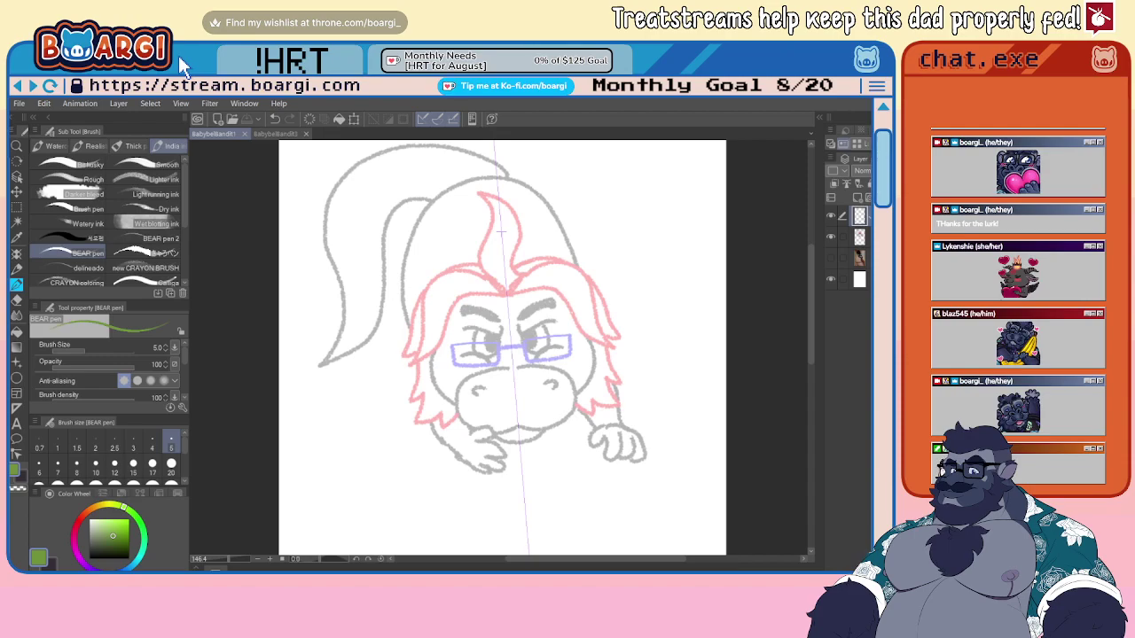
{"action": "scroll", "coordinate": [450, 355], "scroll_direction": "down", "scroll_amount": 4}
{"action": "scroll", "coordinate": [451, 354], "scroll_direction": "up", "scroll_amount": 5}
{"action": "scroll", "coordinate": [450, 354], "scroll_direction": "down", "scroll_amount": 5}
{"action": "scroll", "coordinate": [451, 355], "scroll_direction": "up", "scroll_amount": 5}
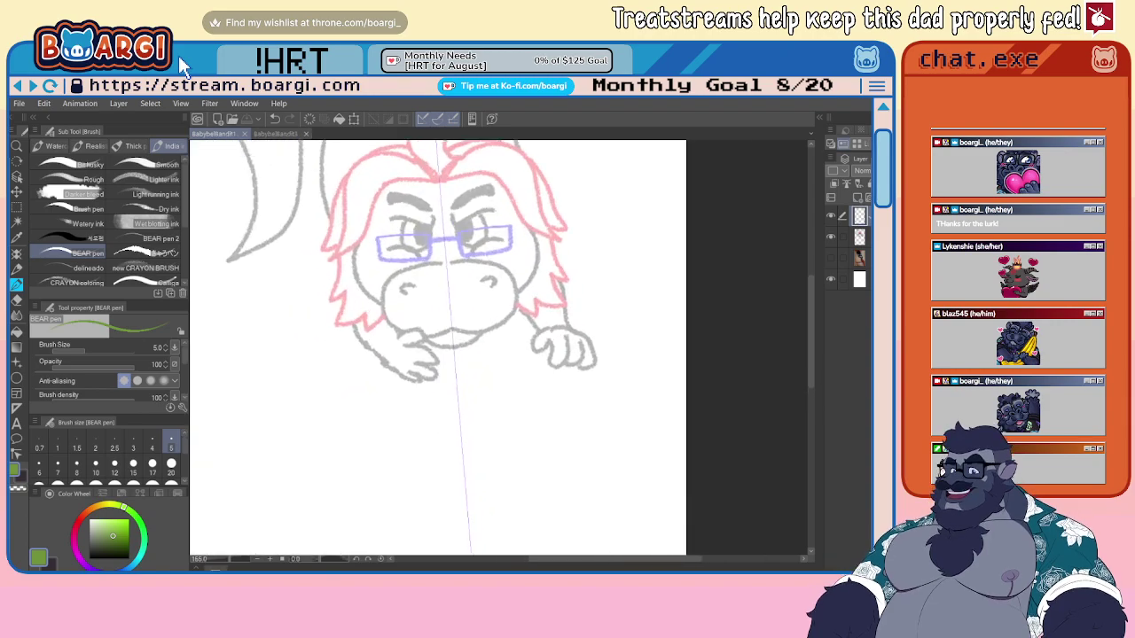
{"action": "scroll", "coordinate": [450, 355], "scroll_direction": "down", "scroll_amount": 4}
{"action": "scroll", "coordinate": [450, 354], "scroll_direction": "up", "scroll_amount": 2}
{"action": "scroll", "coordinate": [395, 156], "scroll_direction": "up", "scroll_amount": 1}
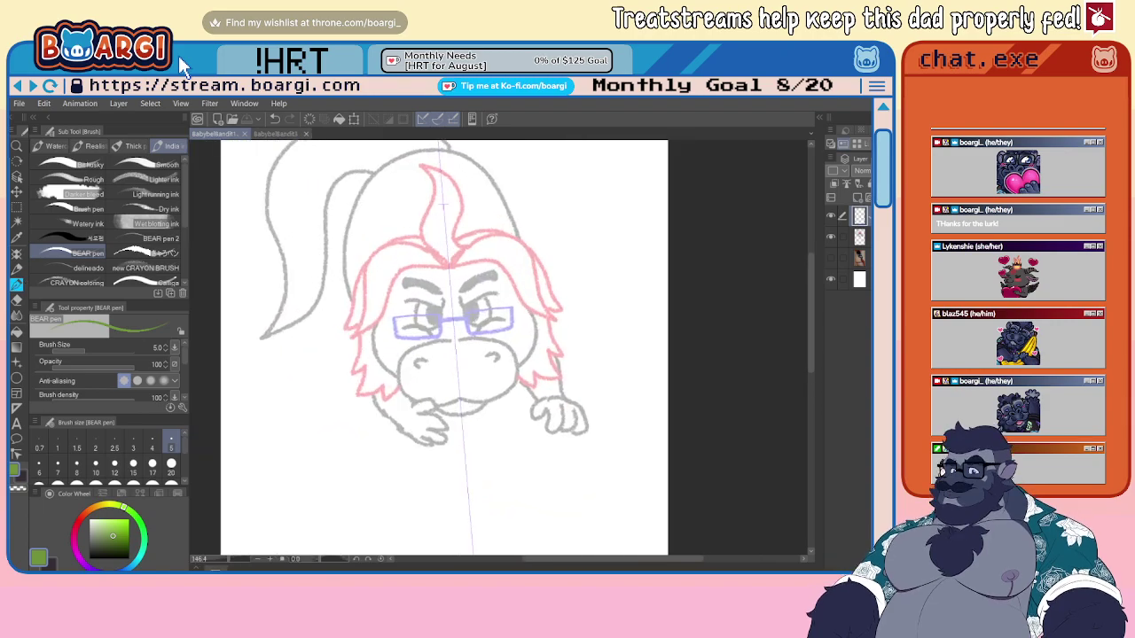
- Ink the muzzle outline in black with the size 5 BEAR pen, mirrored across the symmetry ruler, redrawing its lower edge with a deeper curve
{"action": "left_click", "coordinate": [90, 558]}
{"action": "scroll", "coordinate": [451, 333], "scroll_direction": "up", "scroll_amount": 6}
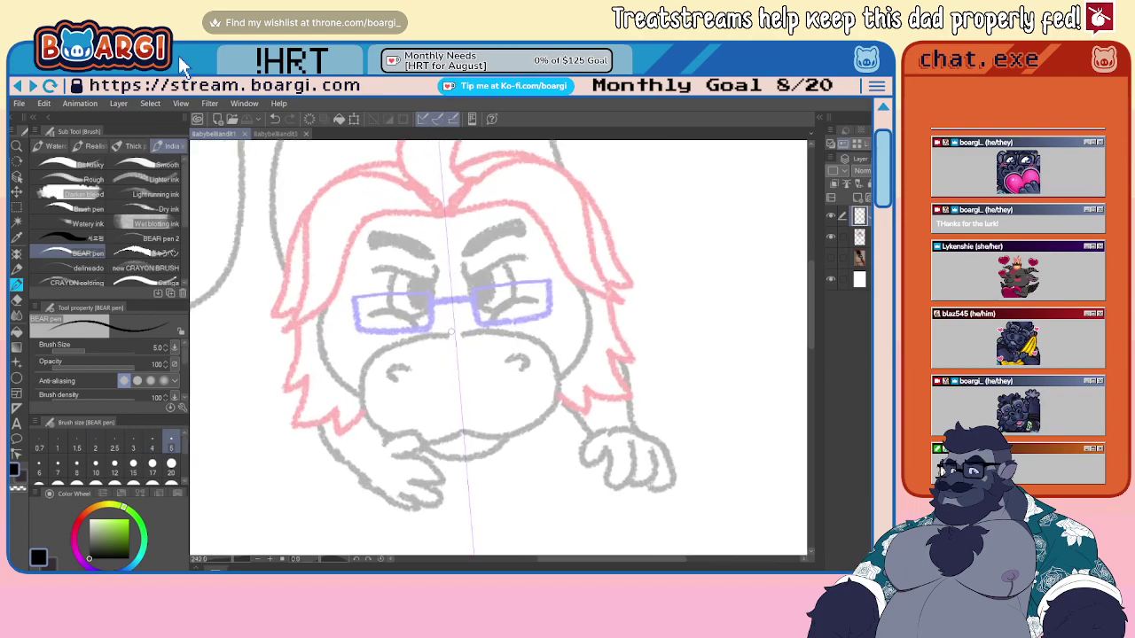
{"action": "mouse_move", "coordinate": [452, 333]}
{"action": "left_mouse_down"}
{"action": "mouse_move", "coordinate": [381, 348]}
{"action": "mouse_move", "coordinate": [362, 367]}
{"action": "mouse_move", "coordinate": [359, 415]}
{"action": "mouse_move", "coordinate": [387, 438]}
{"action": "mouse_move", "coordinate": [457, 432]}
{"action": "left_mouse_up"}
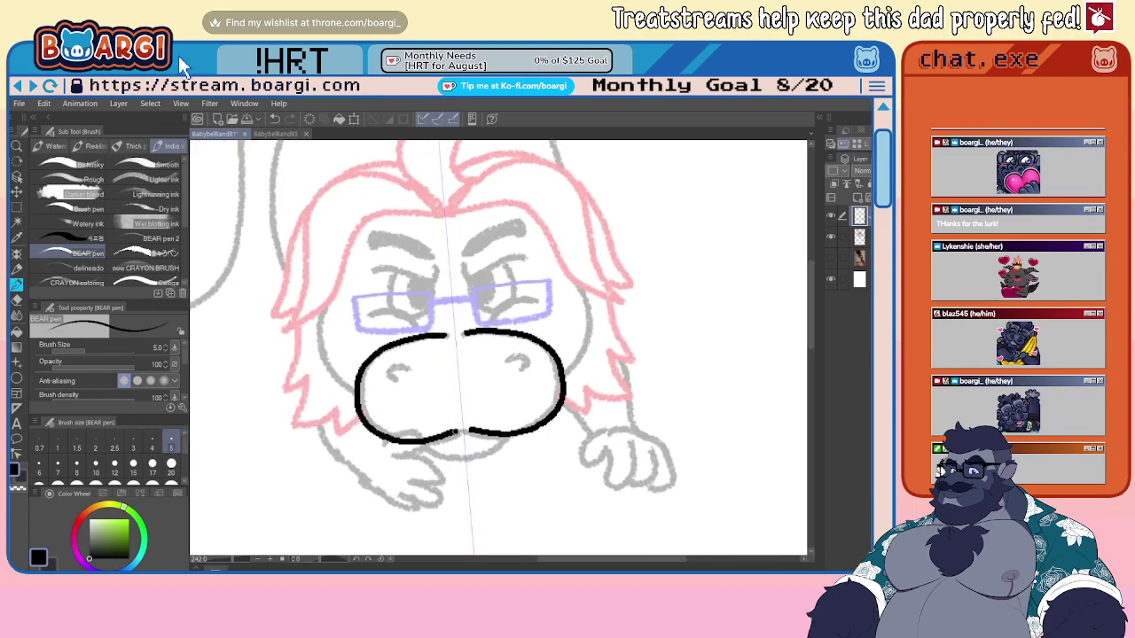
{"action": "scroll", "coordinate": [424, 441], "scroll_direction": "up", "scroll_amount": 2}
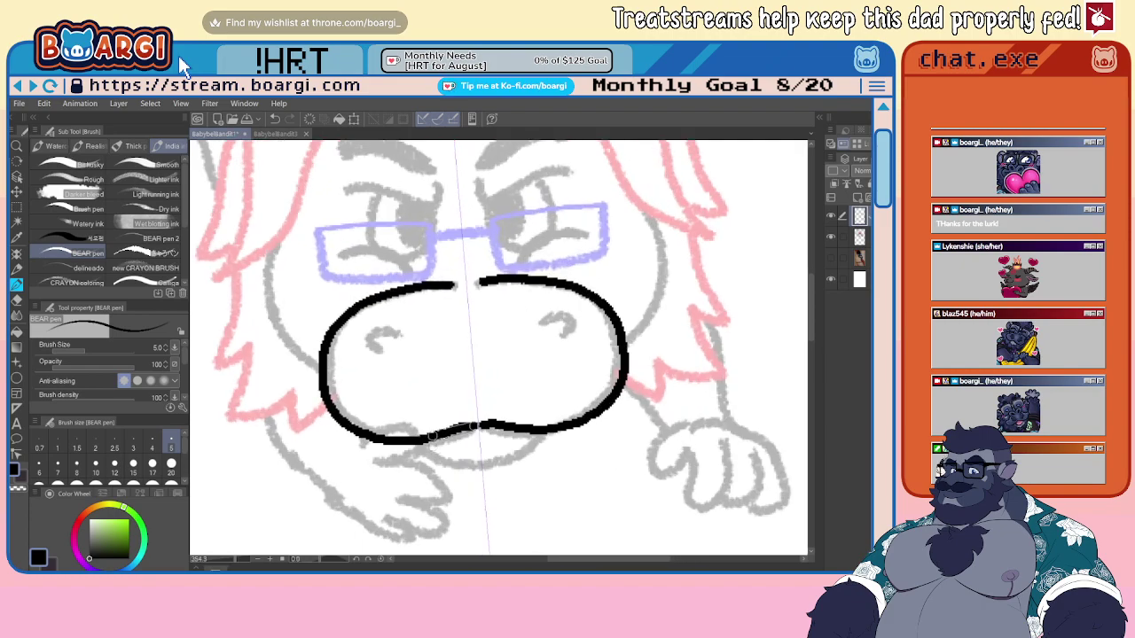
{"action": "key", "text": "ctrl+z"}
{"action": "mouse_move", "coordinate": [363, 433]}
{"action": "left_mouse_down"}
{"action": "mouse_move", "coordinate": [436, 443]}
{"action": "mouse_move", "coordinate": [479, 429]}
{"action": "left_mouse_up"}
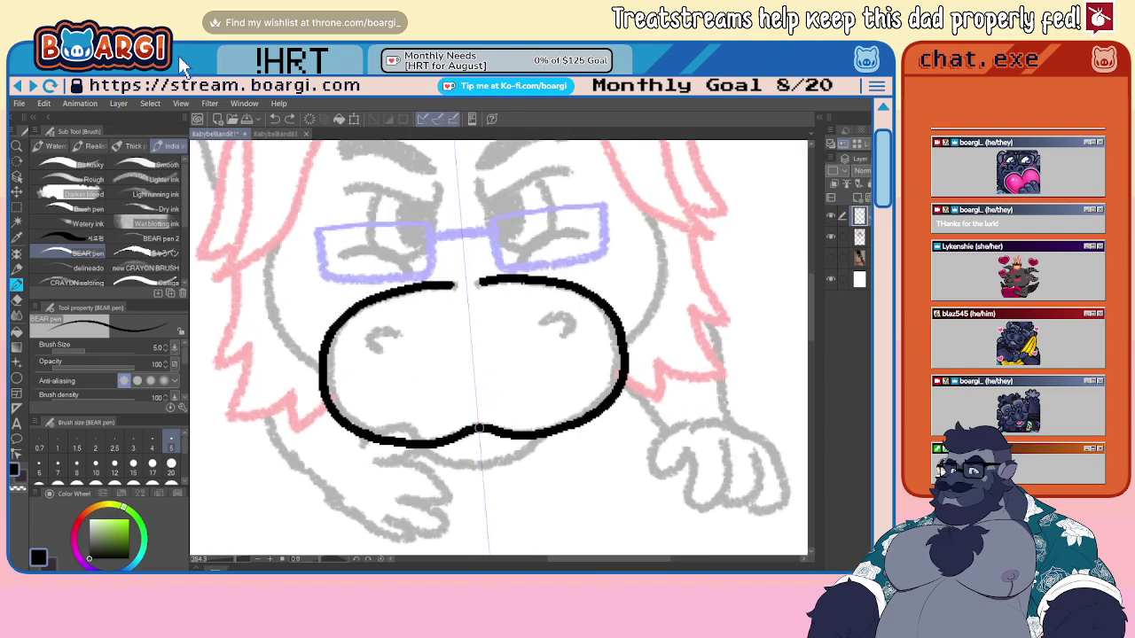
- Ink the lower lip, both nostrils and the curved sides of the face in black over the sketch
{"action": "left_click_drag", "start_coordinate": [411, 444], "coordinate": [477, 474]}
{"action": "scroll", "coordinate": [409, 384], "scroll_direction": "up", "scroll_amount": 1}
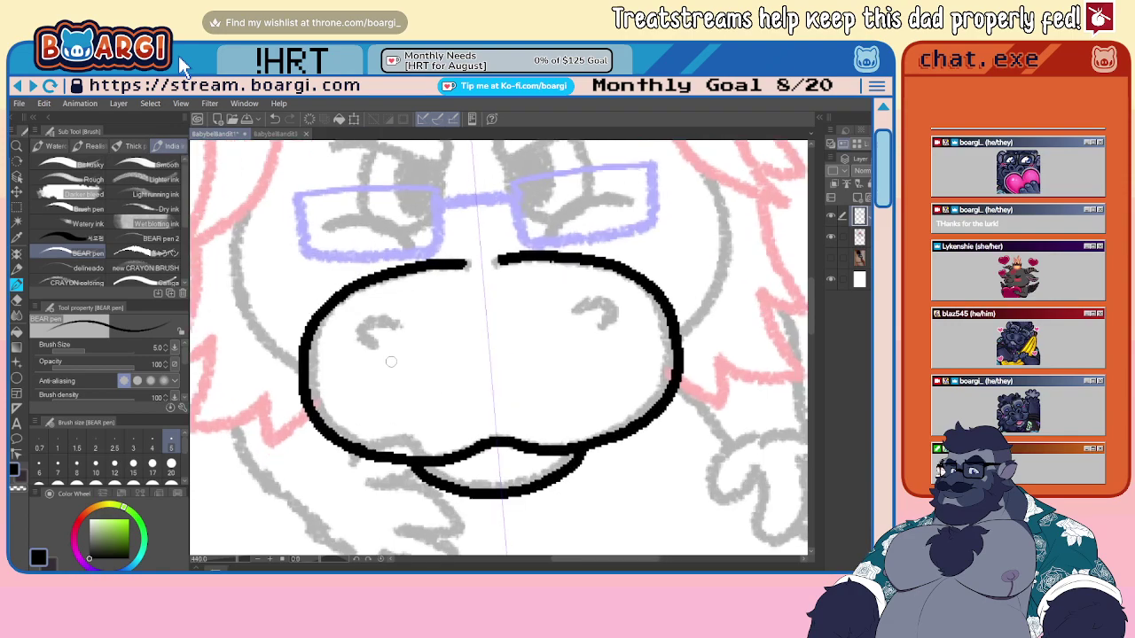
{"action": "mouse_move", "coordinate": [381, 353]}
{"action": "left_mouse_down"}
{"action": "mouse_move", "coordinate": [363, 334]}
{"action": "mouse_move", "coordinate": [397, 328]}
{"action": "left_mouse_up"}
{"action": "scroll", "coordinate": [397, 328], "scroll_direction": "down", "scroll_amount": 2}
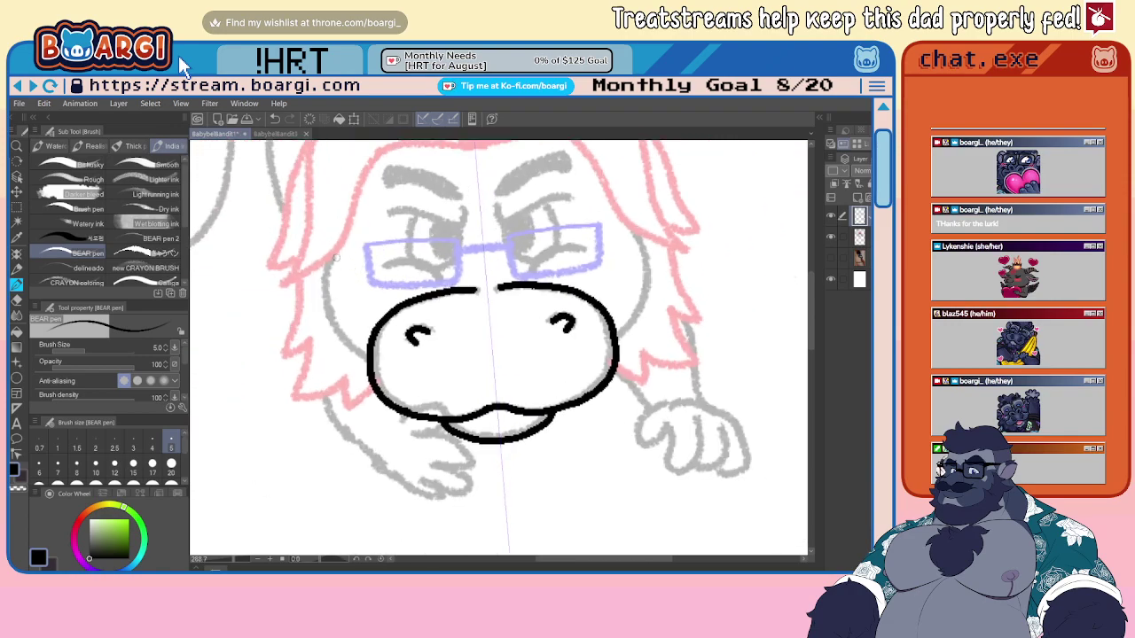
{"action": "mouse_move", "coordinate": [334, 253]}
{"action": "left_mouse_down"}
{"action": "mouse_move", "coordinate": [324, 281]}
{"action": "mouse_move", "coordinate": [343, 345]}
{"action": "mouse_move", "coordinate": [369, 362]}
{"action": "left_mouse_up"}
{"action": "scroll", "coordinate": [382, 365], "scroll_direction": "down", "scroll_amount": 2}
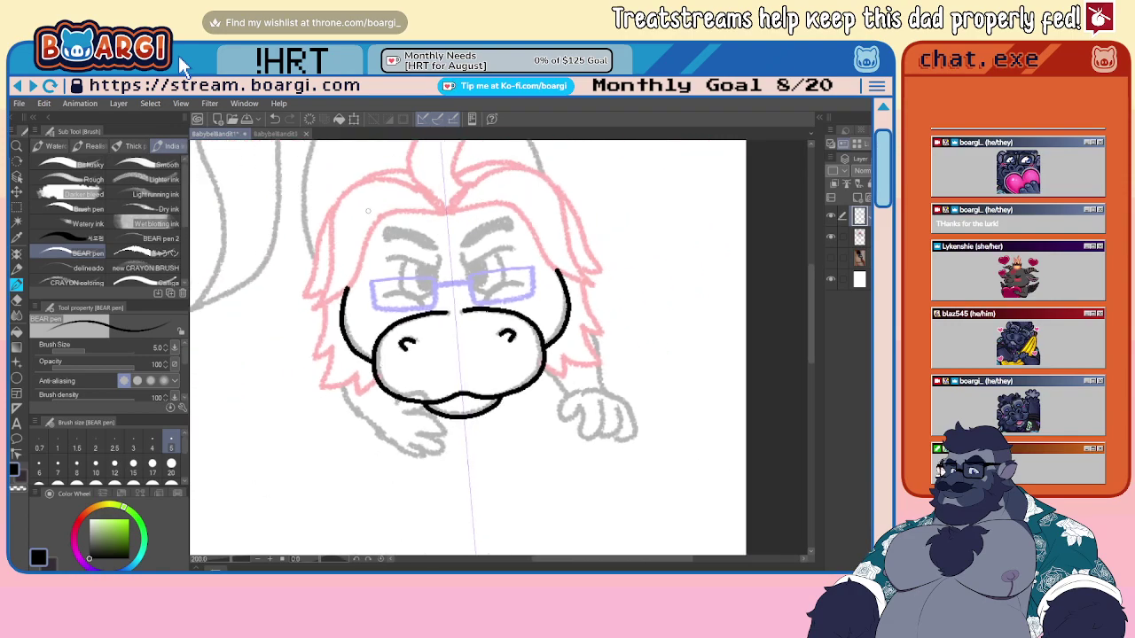
- Ink the two mirrored fringe locks framing the forehead and the hair lines meeting above their centre parting
{"action": "scroll", "coordinate": [423, 192], "scroll_direction": "up", "scroll_amount": 2}
{"action": "mouse_move", "coordinate": [459, 209]}
{"action": "left_mouse_down"}
{"action": "mouse_move", "coordinate": [406, 174]}
{"action": "mouse_move", "coordinate": [339, 185]}
{"action": "mouse_move", "coordinate": [282, 348]}
{"action": "mouse_move", "coordinate": [347, 312]}
{"action": "mouse_move", "coordinate": [384, 229]}
{"action": "mouse_move", "coordinate": [407, 210]}
{"action": "mouse_move", "coordinate": [465, 216]}
{"action": "left_mouse_up"}
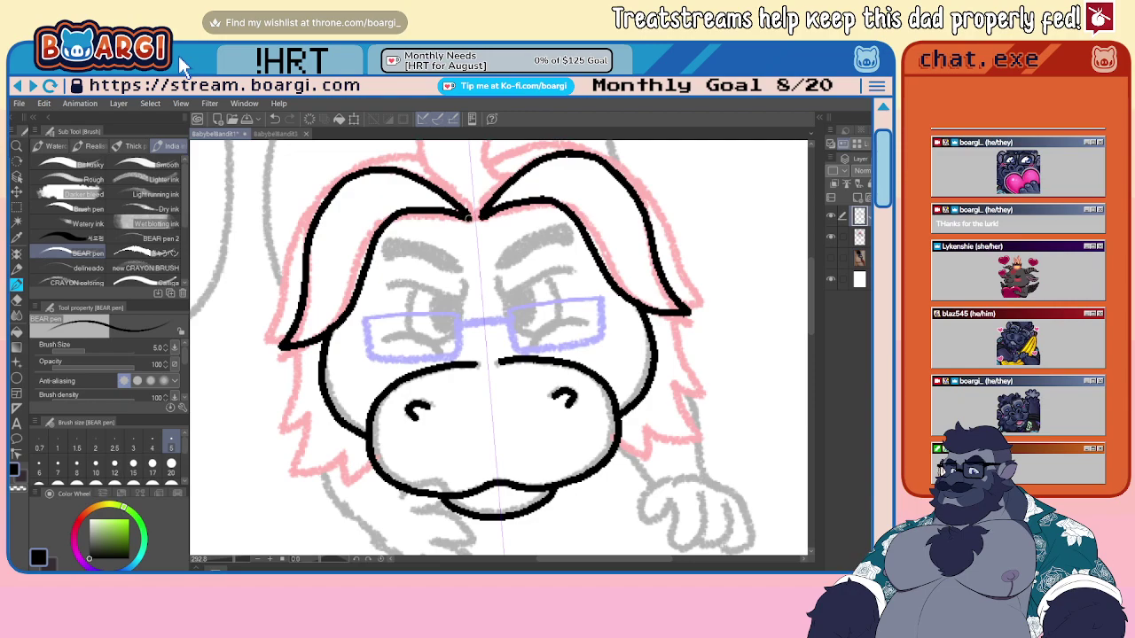
{"action": "scroll", "coordinate": [467, 217], "scroll_direction": "down", "scroll_amount": 2}
{"action": "scroll", "coordinate": [467, 217], "scroll_direction": "up", "scroll_amount": 2}
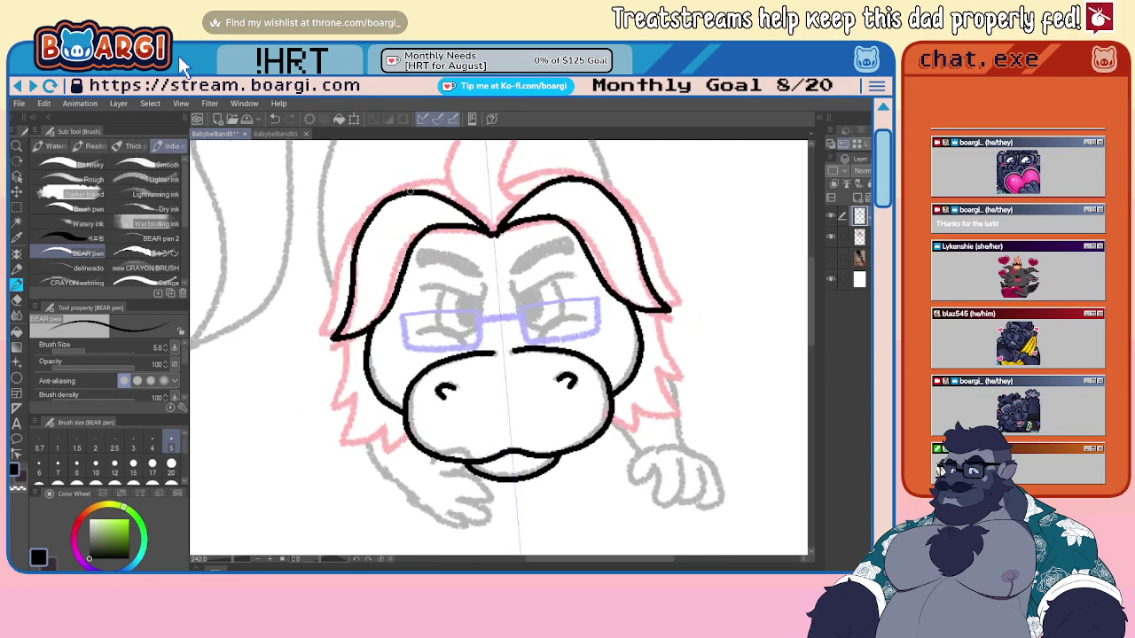
{"action": "left_click_drag", "start_coordinate": [408, 189], "coordinate": [491, 196]}
{"action": "scroll", "coordinate": [452, 182], "scroll_direction": "down", "scroll_amount": 4}
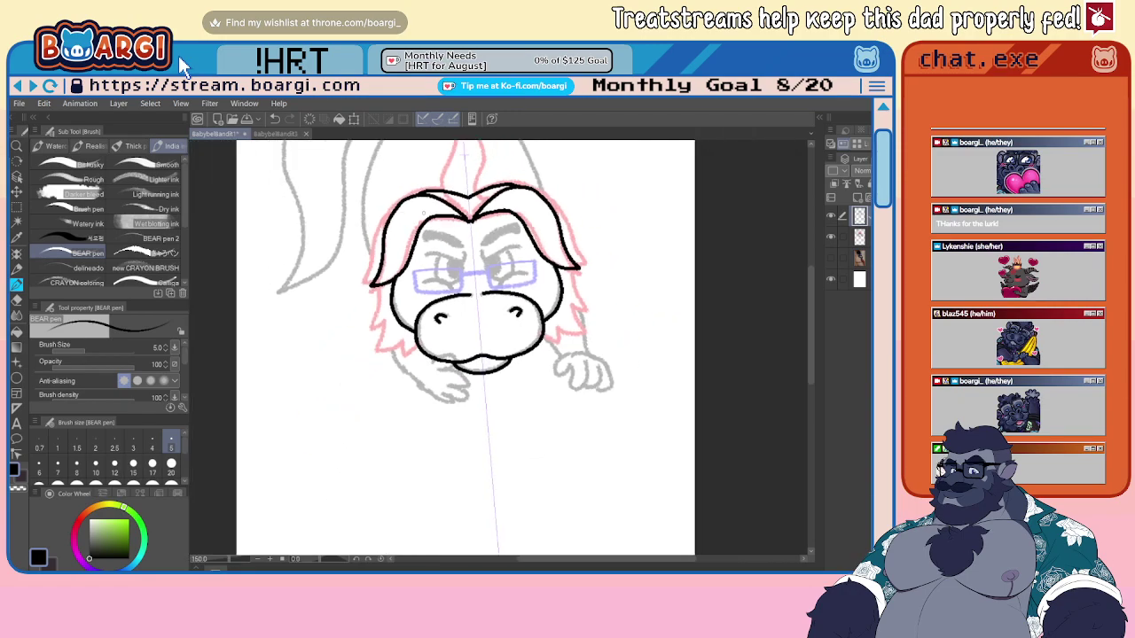
- Ink the jagged hair tufts hanging down both sides of the face beneath the fringe locks
{"action": "scroll", "coordinate": [396, 184], "scroll_direction": "up", "scroll_amount": 3}
{"action": "mouse_move", "coordinate": [399, 175]}
{"action": "left_mouse_down"}
{"action": "mouse_move", "coordinate": [354, 275]}
{"action": "mouse_move", "coordinate": [372, 280]}
{"action": "mouse_move", "coordinate": [366, 350]}
{"action": "mouse_move", "coordinate": [386, 342]}
{"action": "mouse_move", "coordinate": [387, 382]}
{"action": "mouse_move", "coordinate": [412, 374]}
{"action": "mouse_move", "coordinate": [424, 390]}
{"action": "mouse_move", "coordinate": [437, 379]}
{"action": "left_mouse_up"}
{"action": "key", "text": "ctrl+minus"}
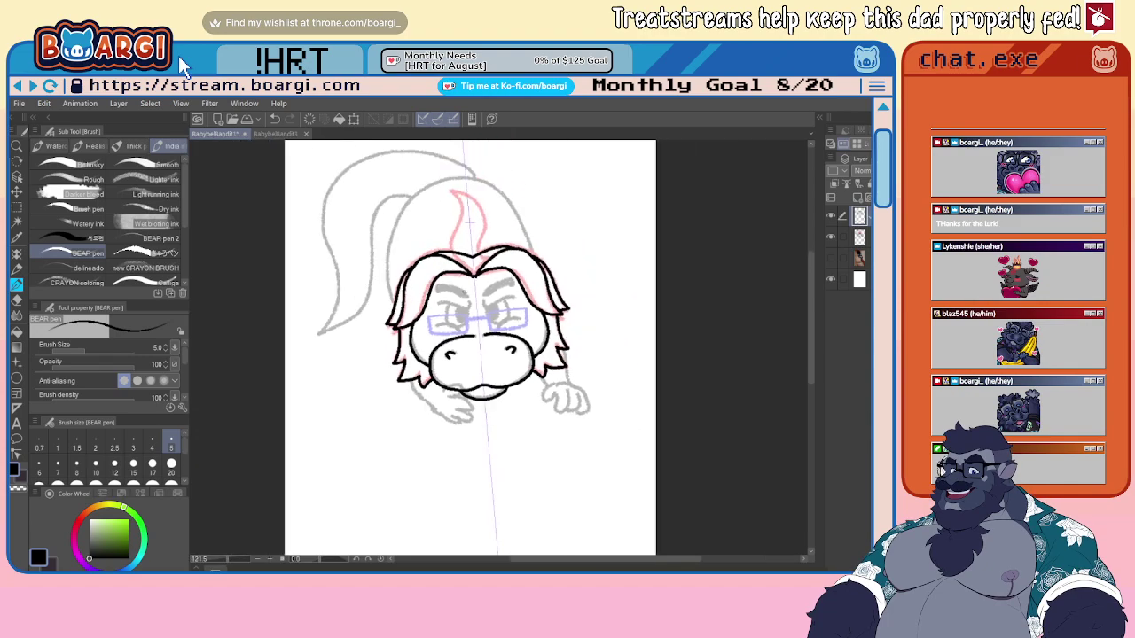
- Outline both slanted eyebrows in black over the sketch, mirrored across the symmetry ruler
{"action": "key", "text": "ctrl+plus"}
{"action": "key", "text": "ctrl+plus"}
{"action": "key", "text": "ctrl+plus"}
{"action": "mouse_move", "coordinate": [401, 257]}
{"action": "left_mouse_down"}
{"action": "mouse_move", "coordinate": [397, 282]}
{"action": "mouse_move", "coordinate": [493, 302]}
{"action": "mouse_move", "coordinate": [452, 266]}
{"action": "mouse_move", "coordinate": [403, 260]}
{"action": "left_mouse_up"}
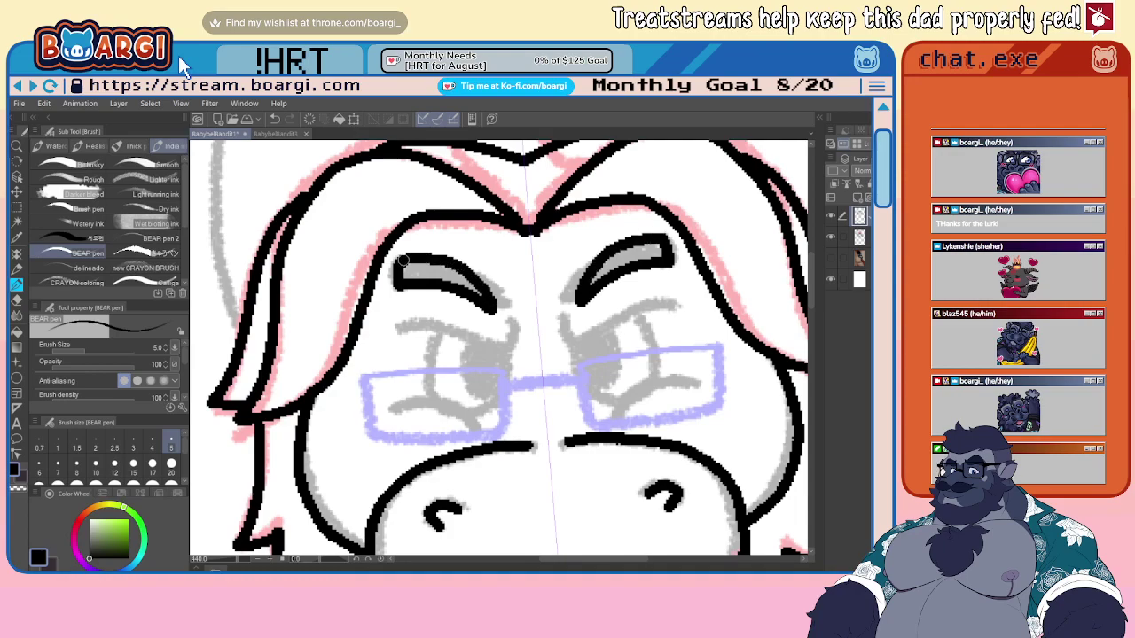
- Ink both eyes in black with solid pupils, angled upper lids and curved lower lid creases
{"action": "mouse_move", "coordinate": [428, 361]}
{"action": "left_mouse_down"}
{"action": "mouse_move", "coordinate": [416, 317]}
{"action": "mouse_move", "coordinate": [504, 289]}
{"action": "mouse_move", "coordinate": [497, 273]}
{"action": "left_mouse_up"}
{"action": "key", "text": "ctrl+plus"}
{"action": "mouse_move", "coordinate": [421, 281]}
{"action": "left_mouse_down"}
{"action": "mouse_move", "coordinate": [415, 364]}
{"action": "mouse_move", "coordinate": [405, 367]}
{"action": "mouse_move", "coordinate": [469, 405]}
{"action": "mouse_move", "coordinate": [525, 345]}
{"action": "mouse_move", "coordinate": [524, 301]}
{"action": "mouse_move", "coordinate": [455, 332]}
{"action": "mouse_move", "coordinate": [466, 363]}
{"action": "mouse_move", "coordinate": [507, 363]}
{"action": "mouse_move", "coordinate": [520, 346]}
{"action": "mouse_move", "coordinate": [464, 333]}
{"action": "mouse_move", "coordinate": [482, 358]}
{"action": "mouse_move", "coordinate": [500, 306]}
{"action": "mouse_move", "coordinate": [493, 352]}
{"action": "mouse_move", "coordinate": [477, 317]}
{"action": "mouse_move", "coordinate": [487, 310]}
{"action": "mouse_move", "coordinate": [496, 337]}
{"action": "left_mouse_up"}
{"action": "scroll", "coordinate": [426, 313], "scroll_direction": "down", "scroll_amount": 8}
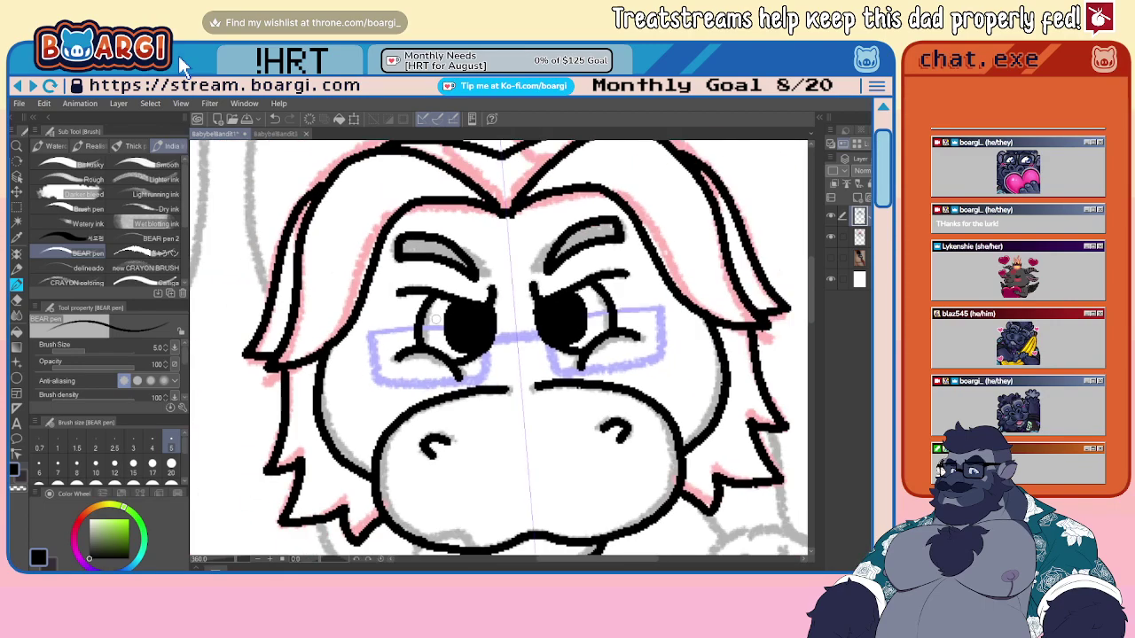
{"action": "scroll", "coordinate": [426, 313], "scroll_direction": "up", "scroll_amount": 2}
- Ink the rounded rectangular glasses frames and the nose bridge in black on a new layer above the face
{"action": "left_click", "coordinate": [857, 197]}
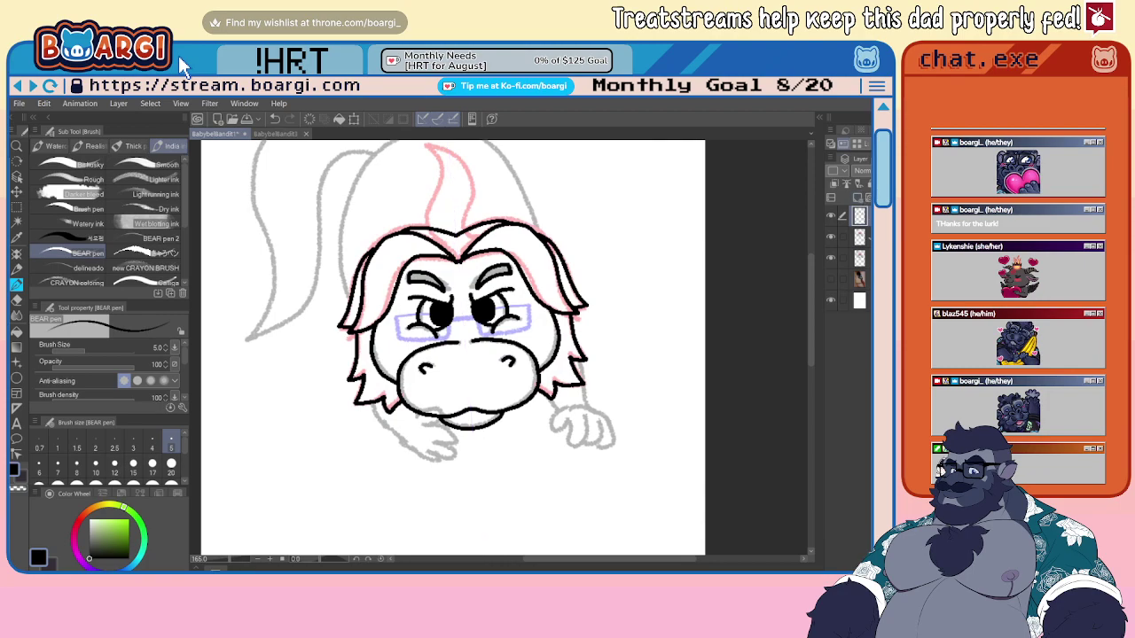
{"action": "left_click_drag", "start_coordinate": [870, 237], "coordinate": [864, 217]}
{"action": "scroll", "coordinate": [491, 325], "scroll_direction": "up", "scroll_amount": 3}
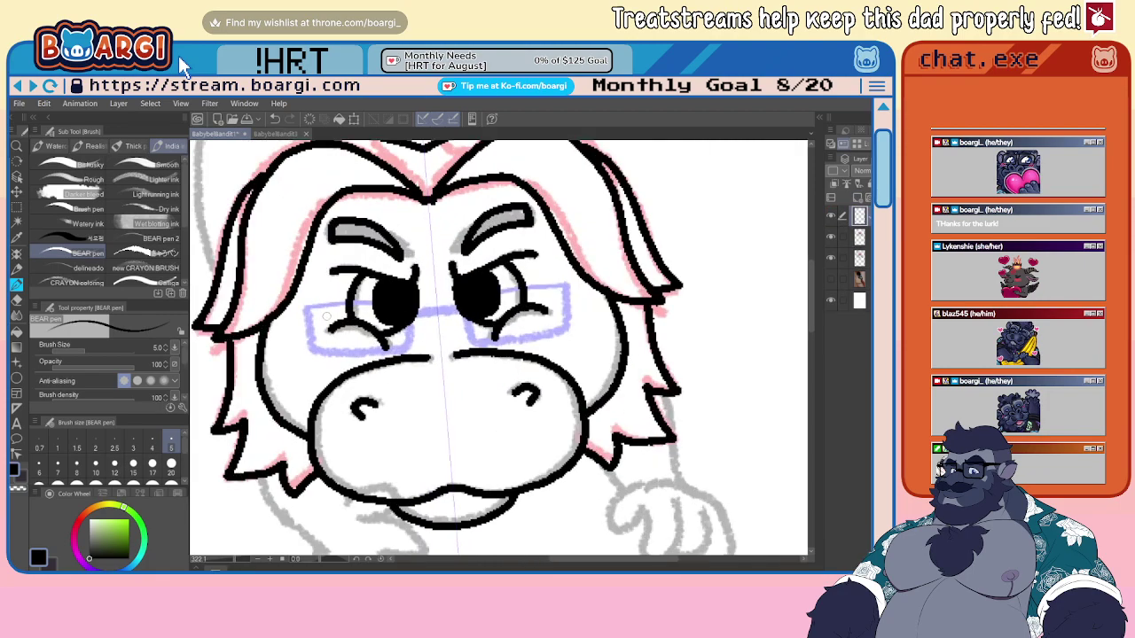
{"action": "mouse_move", "coordinate": [306, 309]}
{"action": "left_mouse_down"}
{"action": "mouse_move", "coordinate": [402, 300]}
{"action": "mouse_move", "coordinate": [410, 337]}
{"action": "mouse_move", "coordinate": [383, 352]}
{"action": "mouse_move", "coordinate": [319, 353]}
{"action": "mouse_move", "coordinate": [307, 309]}
{"action": "mouse_move", "coordinate": [305, 354]}
{"action": "mouse_move", "coordinate": [364, 370]}
{"action": "mouse_move", "coordinate": [431, 364]}
{"action": "mouse_move", "coordinate": [448, 326]}
{"action": "mouse_move", "coordinate": [382, 282]}
{"action": "mouse_move", "coordinate": [323, 286]}
{"action": "mouse_move", "coordinate": [305, 300]}
{"action": "left_mouse_up"}
{"action": "scroll", "coordinate": [312, 317], "scroll_direction": "up", "scroll_amount": 2}
{"action": "key", "text": "ctrl+z"}
{"action": "left_click_drag", "start_coordinate": [448, 314], "coordinate": [480, 298]}
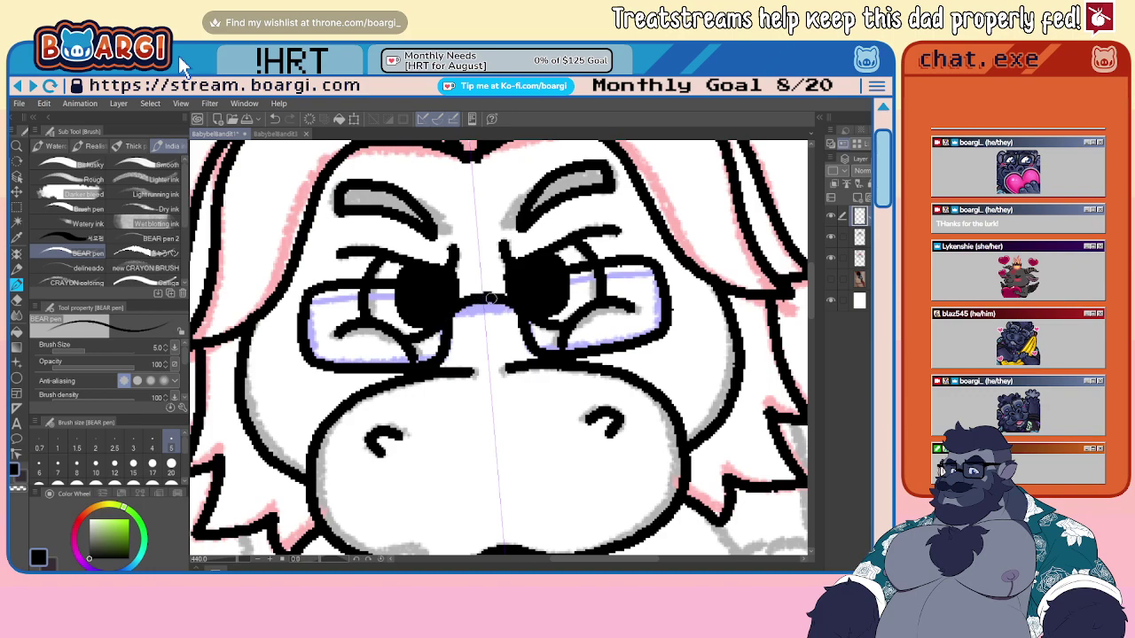
- Hide the face line art and fill both lenses with translucent light blue on a new layer beneath the frames
{"action": "left_click", "coordinate": [830, 238]}
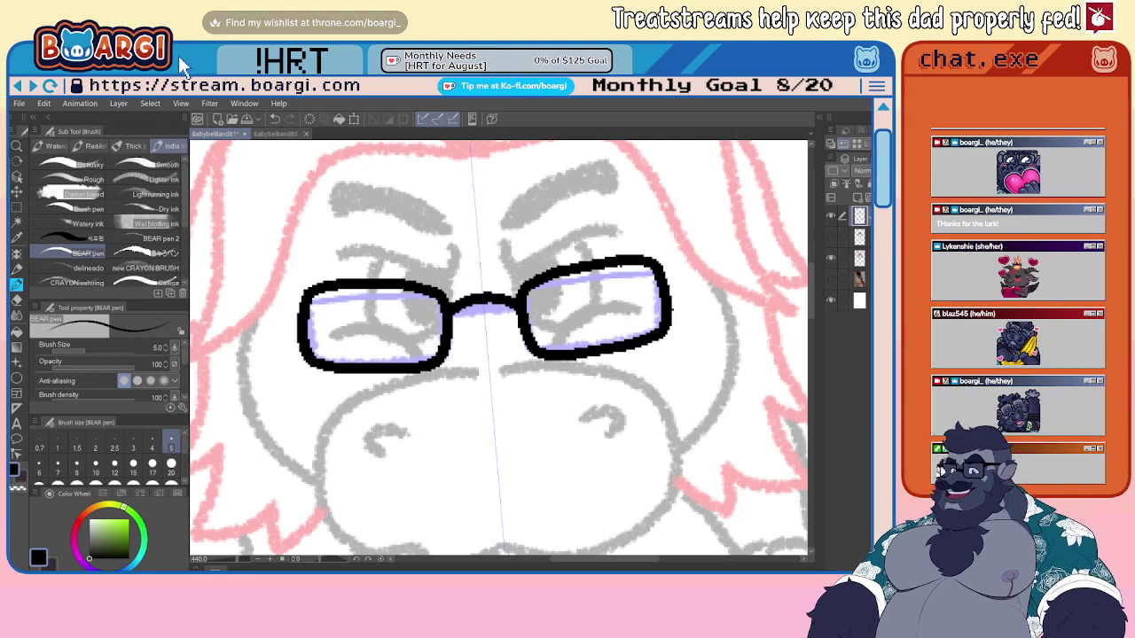
{"action": "left_click", "coordinate": [860, 237]}
{"action": "left_click", "coordinate": [859, 198]}
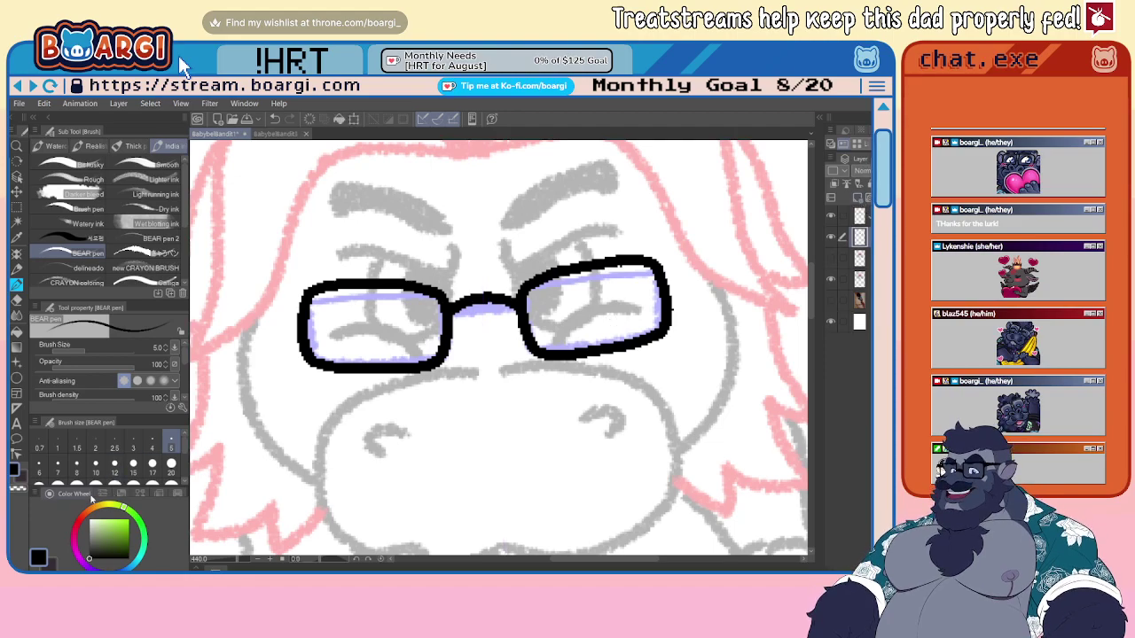
{"action": "left_click", "coordinate": [131, 566]}
{"action": "left_click_drag", "start_coordinate": [122, 534], "coordinate": [103, 519]}
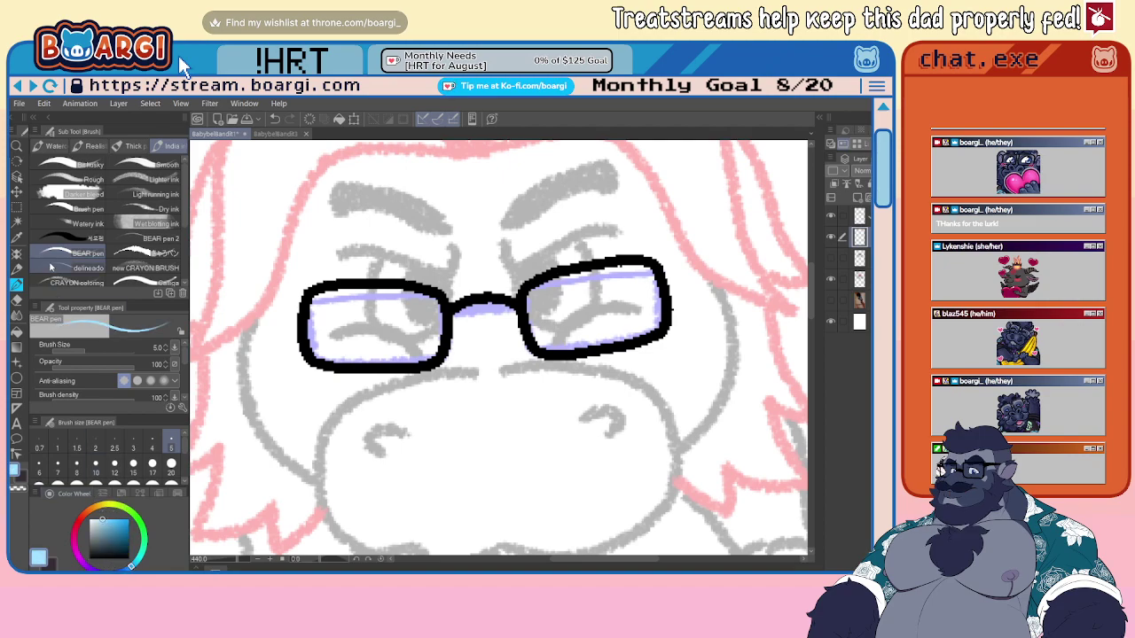
{"action": "left_click", "coordinate": [18, 223]}
{"action": "left_click", "coordinate": [859, 216]}
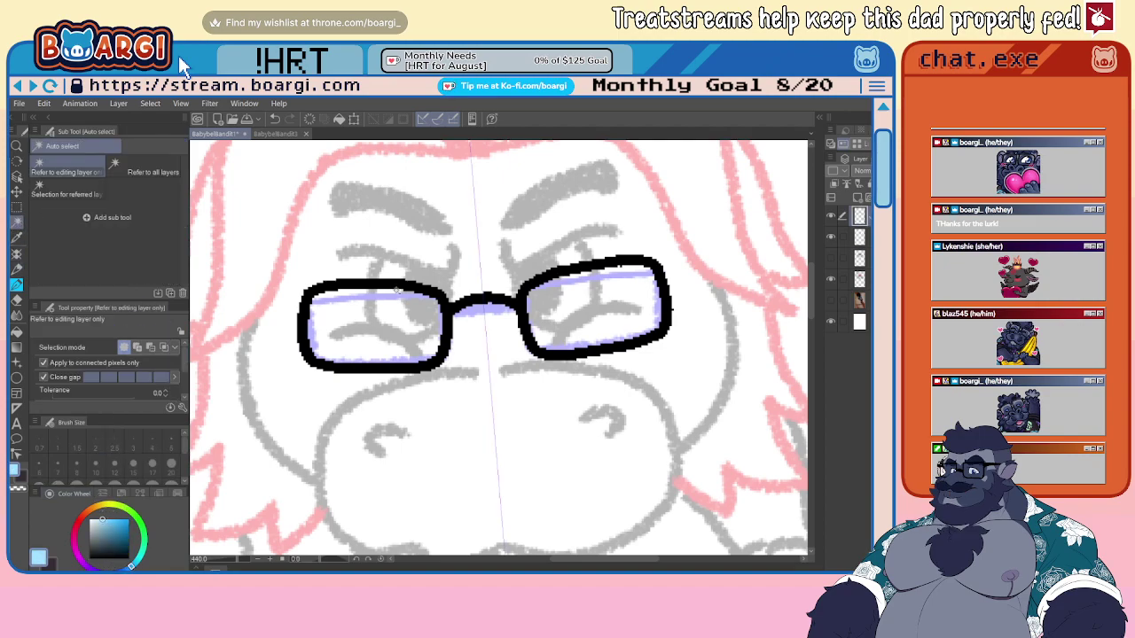
{"action": "left_click", "coordinate": [660, 276]}
{"action": "key", "text": "alt+bracketleft"}
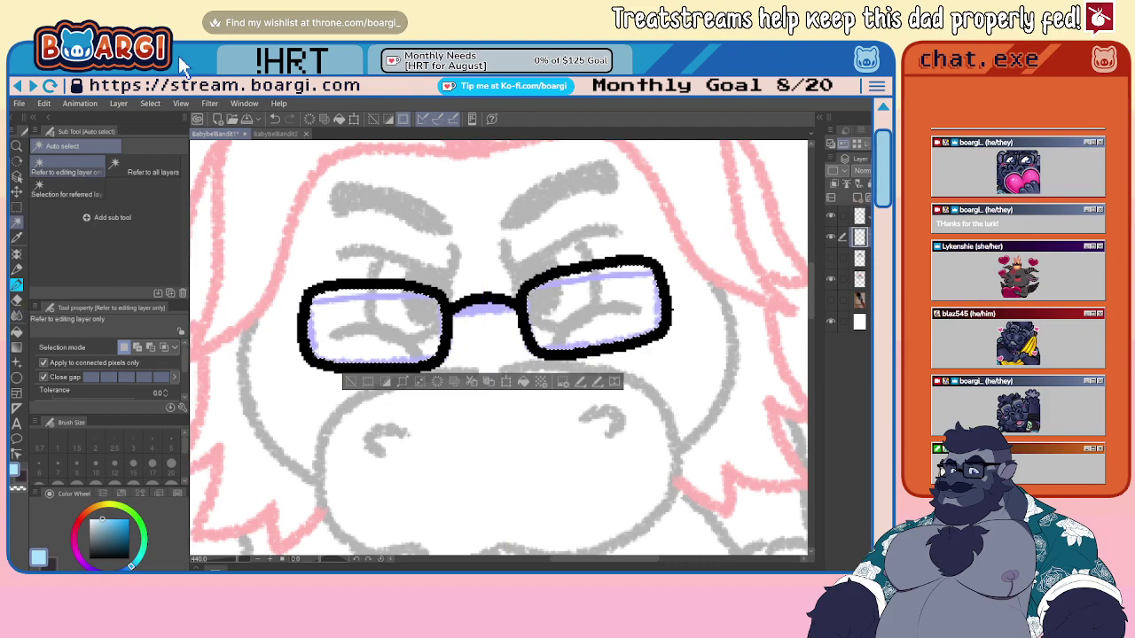
{"action": "key", "text": "g"}
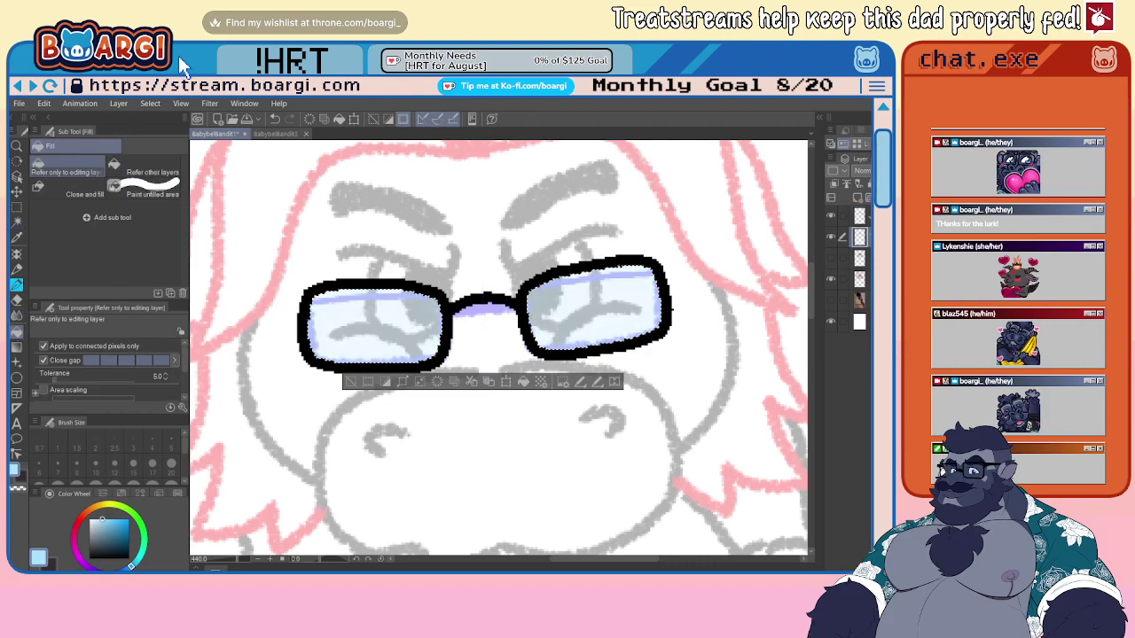
- Paint white diagonal reflections across the lenses on a clipped layer, using the BEAR pen at sizes 12 and 7
{"action": "left_click", "coordinate": [834, 185]}
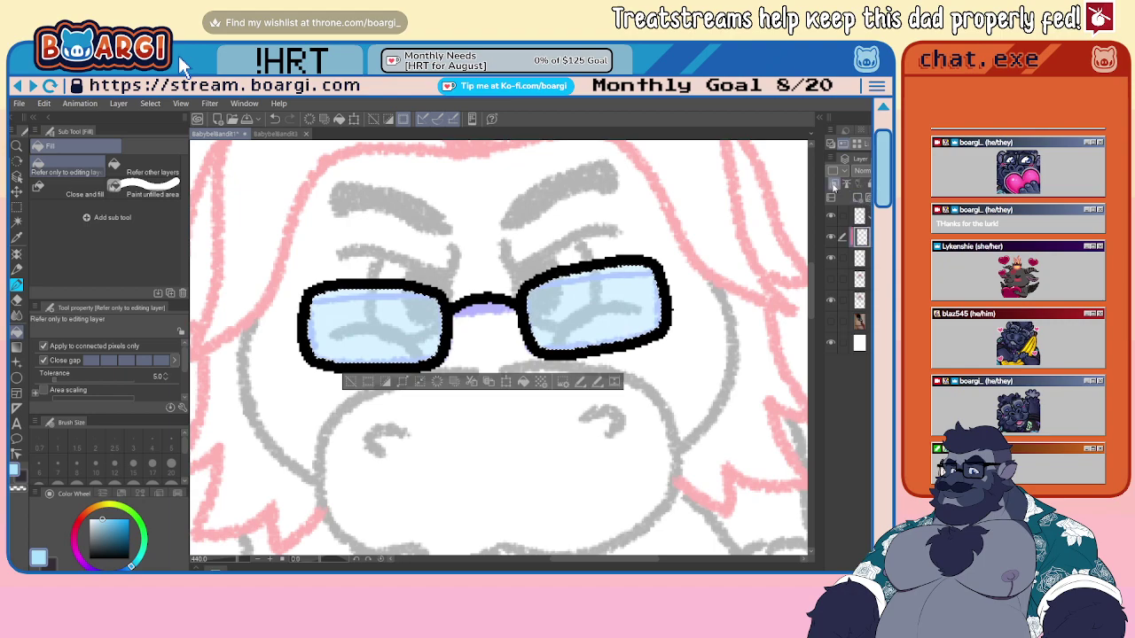
{"action": "left_click_drag", "start_coordinate": [870, 216], "coordinate": [869, 237]}
{"action": "left_click_drag", "start_coordinate": [92, 529], "coordinate": [87, 519]}
{"action": "key", "text": "p"}
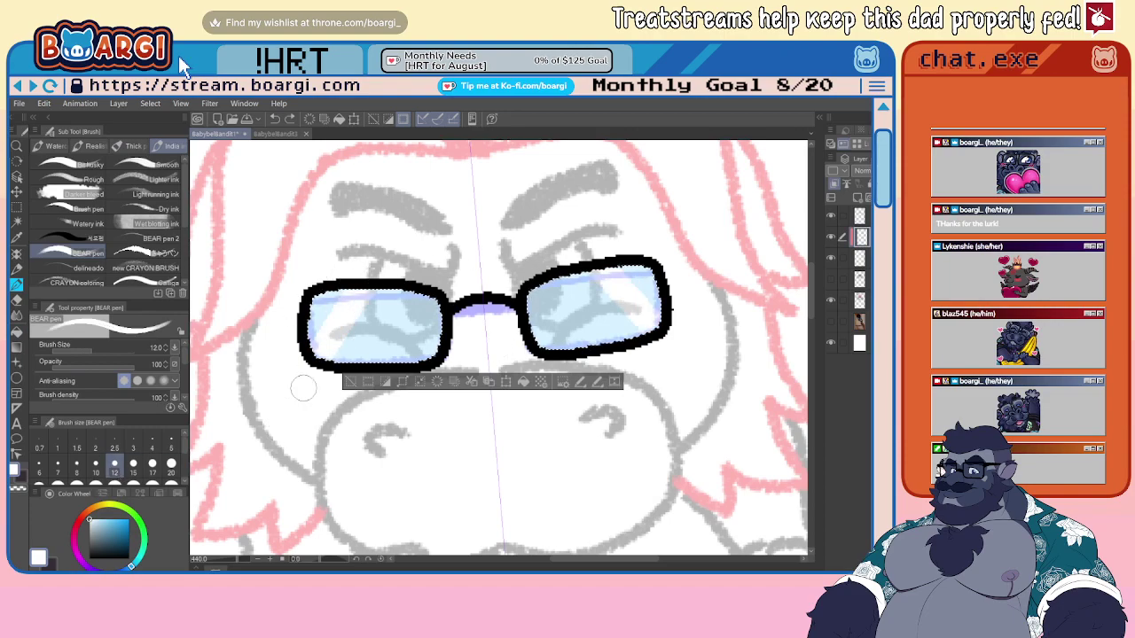
{"action": "left_click_drag", "start_coordinate": [870, 237], "coordinate": [870, 216]}
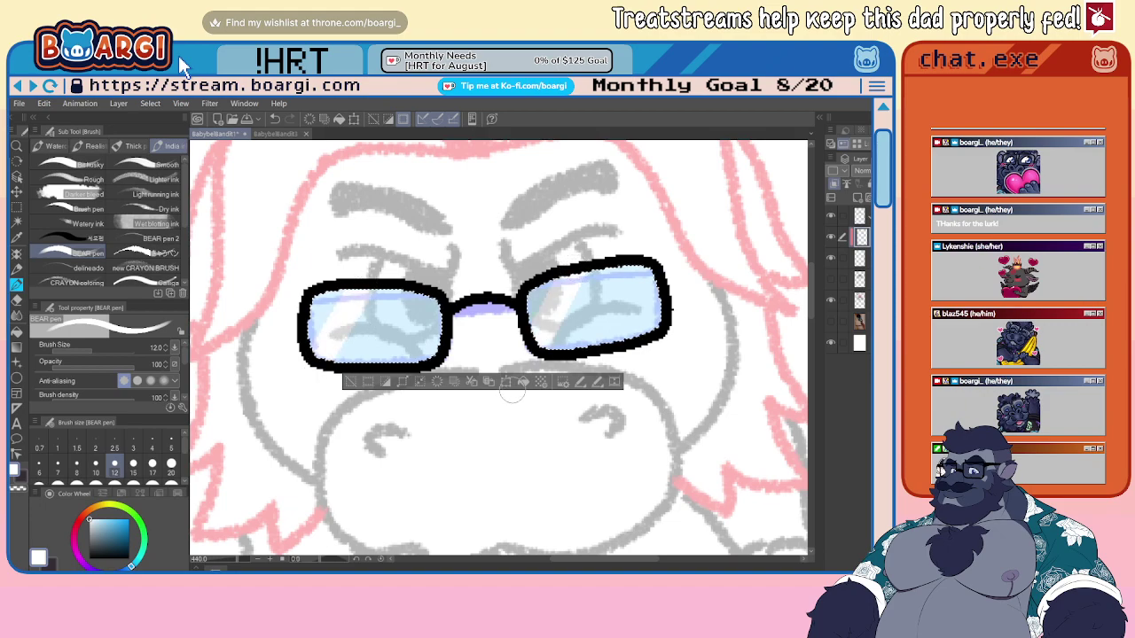
{"action": "left_click", "coordinate": [58, 463]}
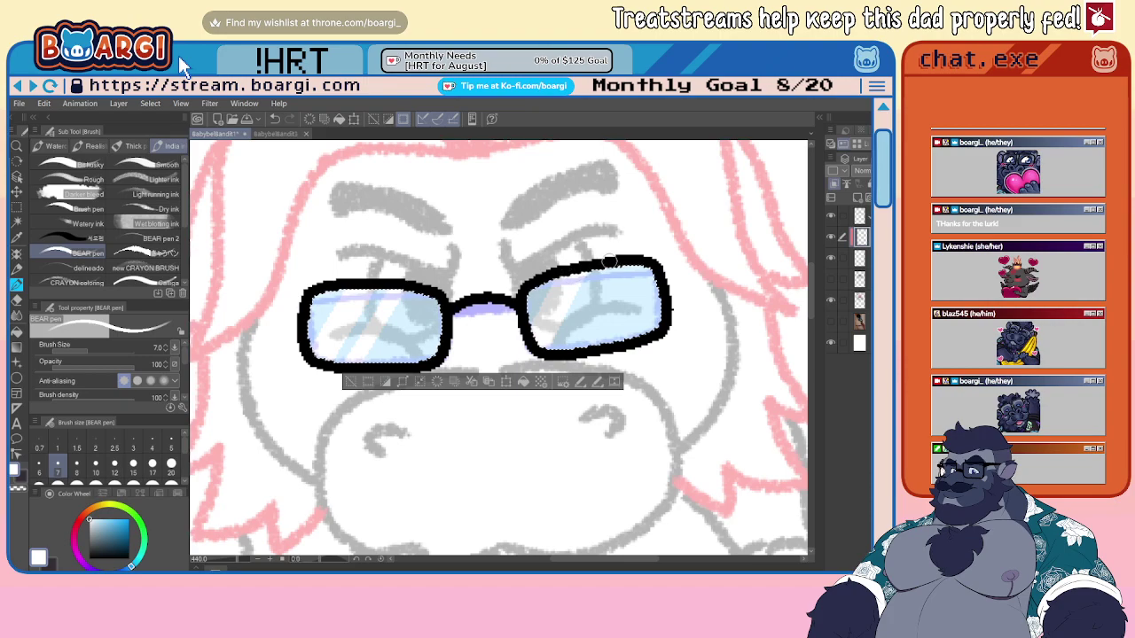
{"action": "scroll", "coordinate": [552, 395], "scroll_direction": "down", "scroll_amount": 6}
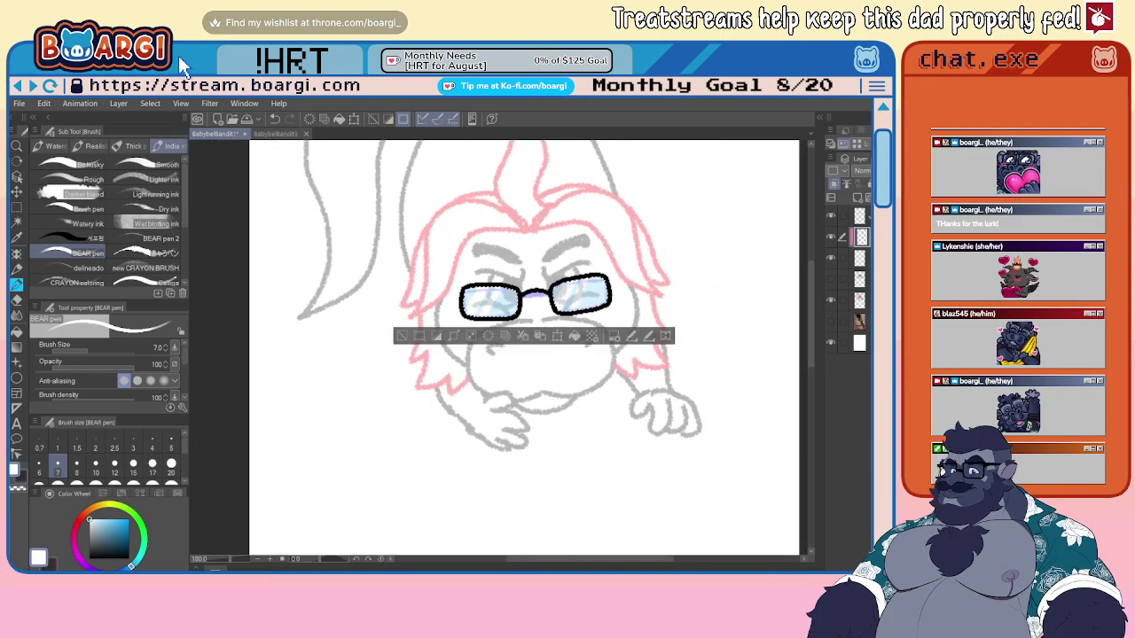
- Show the face line art layer again, make it active and clear the lens selection
{"action": "left_click", "coordinate": [860, 258]}
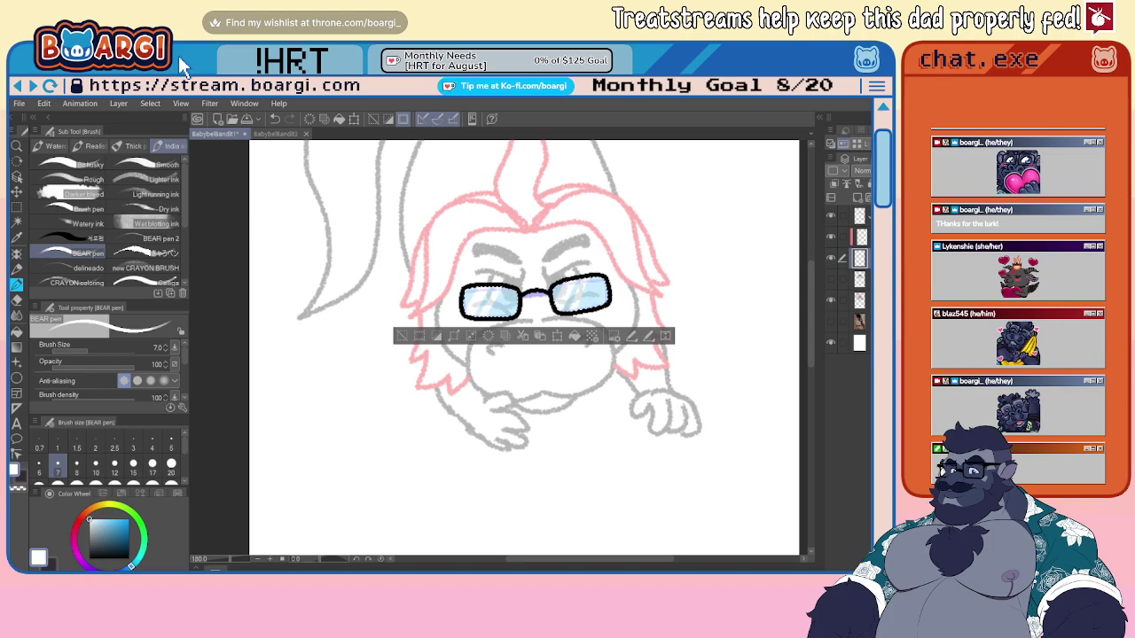
{"action": "left_click", "coordinate": [831, 279]}
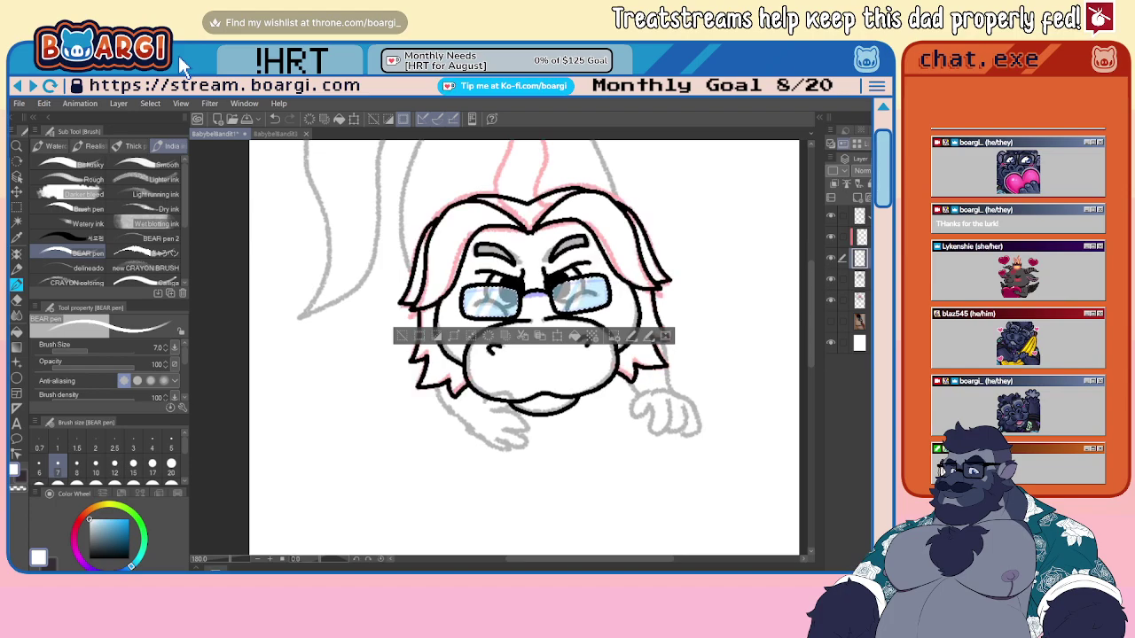
{"action": "left_click_drag", "start_coordinate": [867, 216], "coordinate": [860, 279]}
{"action": "left_click", "coordinate": [860, 279]}
{"action": "scroll", "coordinate": [417, 221], "scroll_direction": "down", "scroll_amount": 2}
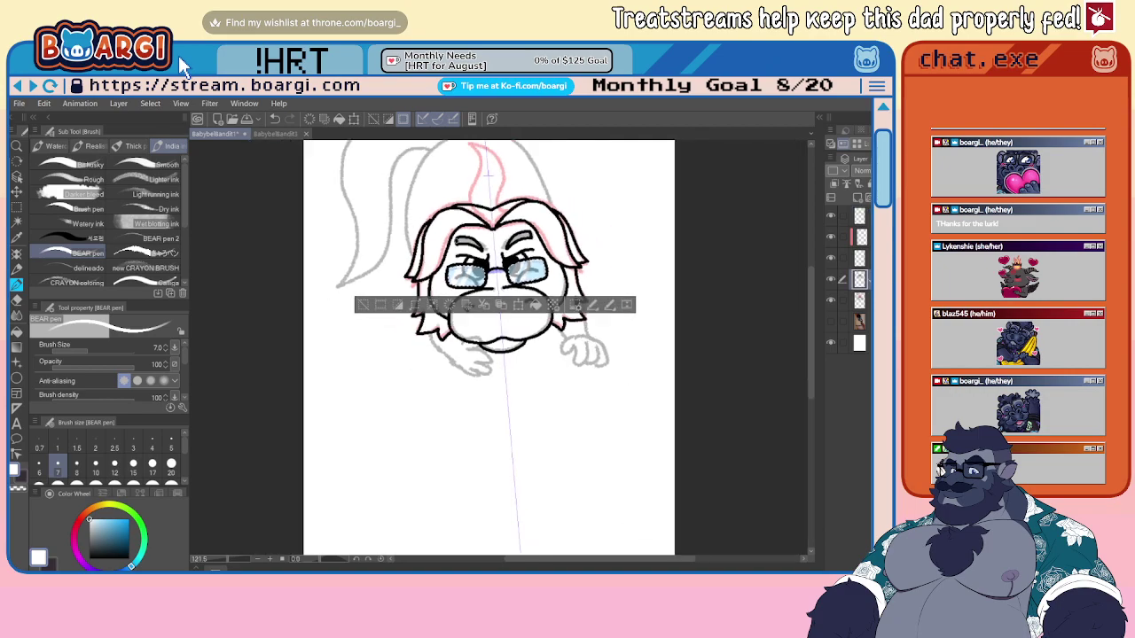
{"action": "scroll", "coordinate": [455, 237], "scroll_direction": "up", "scroll_amount": 1}
{"action": "left_click", "coordinate": [17, 209]}
{"action": "left_click", "coordinate": [389, 298]}
{"action": "scroll", "coordinate": [389, 298], "scroll_direction": "down", "scroll_amount": 1}
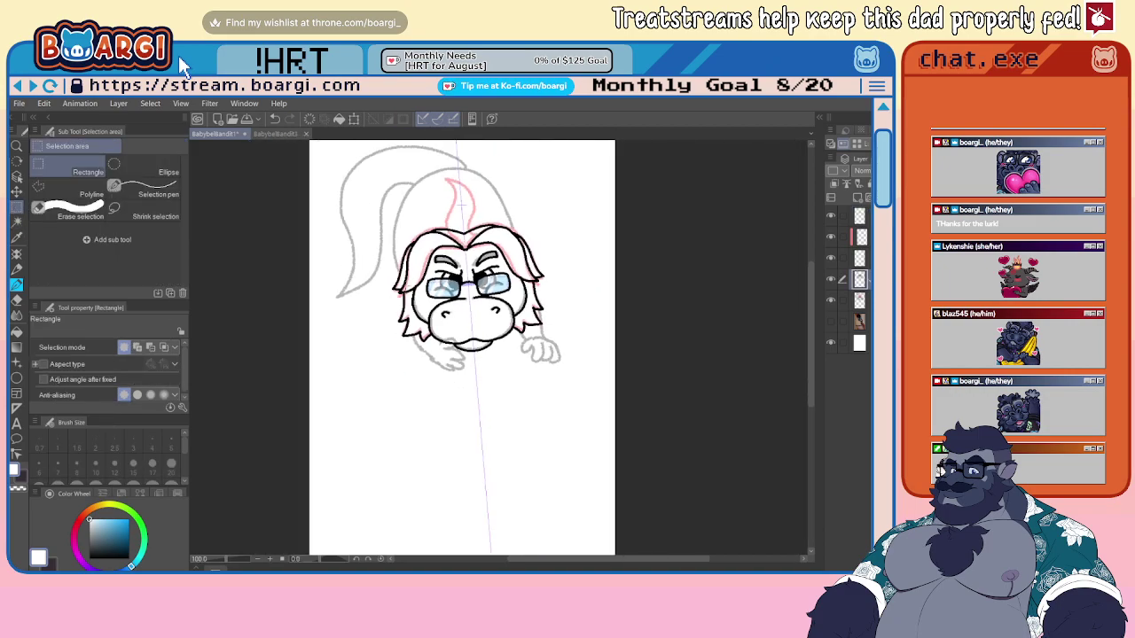
{"action": "scroll", "coordinate": [403, 288], "scroll_direction": "up", "scroll_amount": 1}
- Merge the reflections into the lens fill layer and group it with the frames layer in a collapsed folder
{"action": "left_click", "coordinate": [860, 216]}
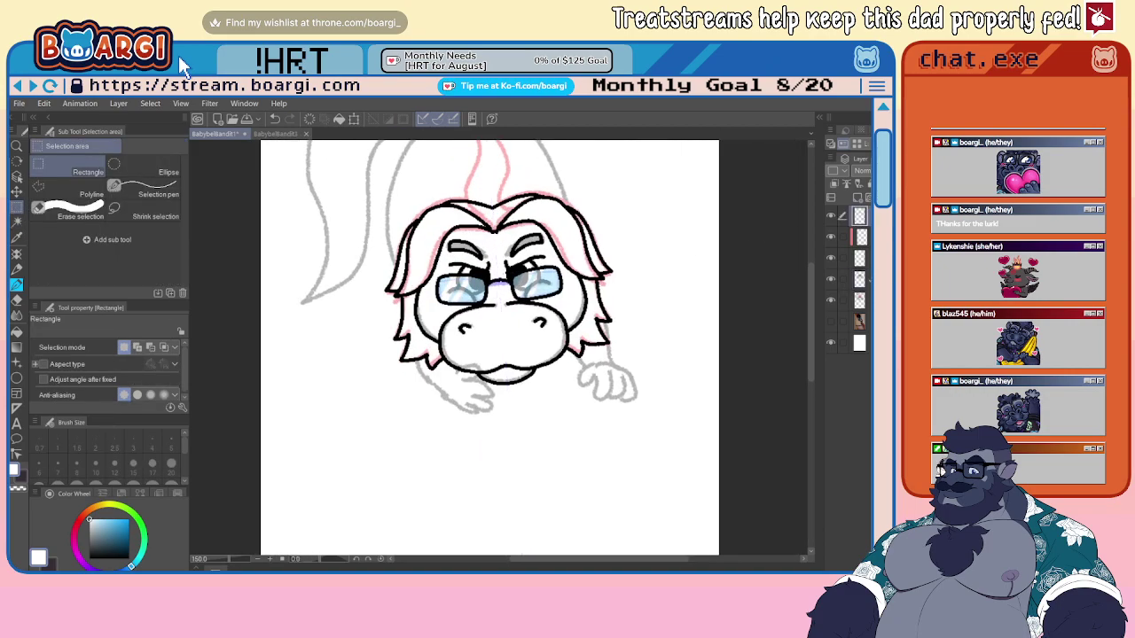
{"action": "left_click", "coordinate": [862, 236]}
{"action": "key", "text": "ctrl+e"}
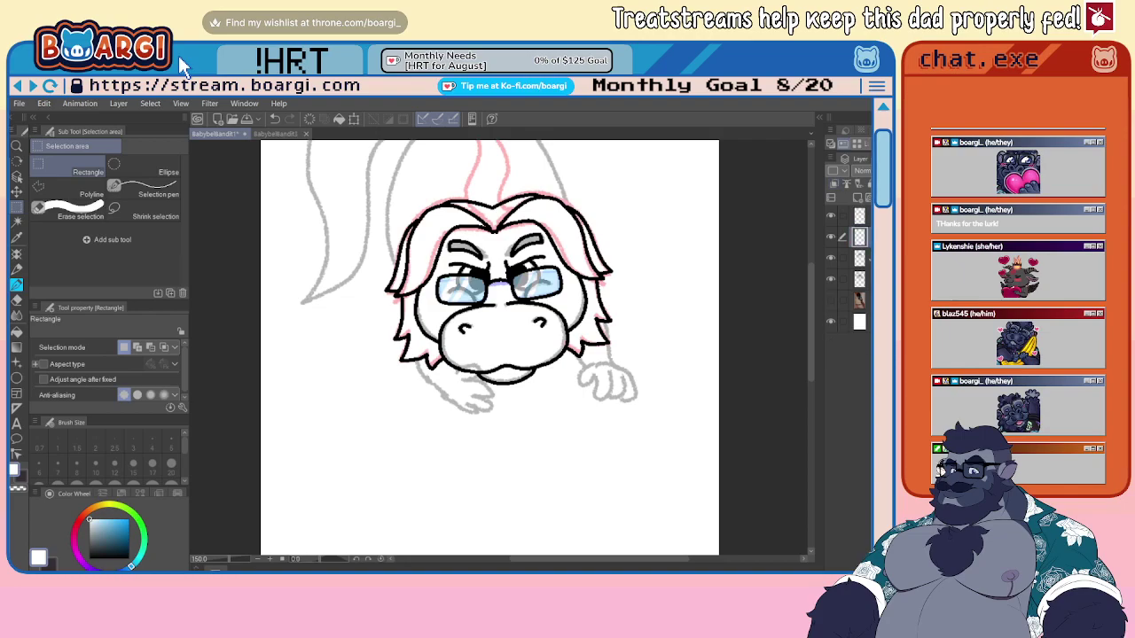
{"action": "key", "text": "alt+bracketright"}
{"action": "key", "text": "ctrl+g"}
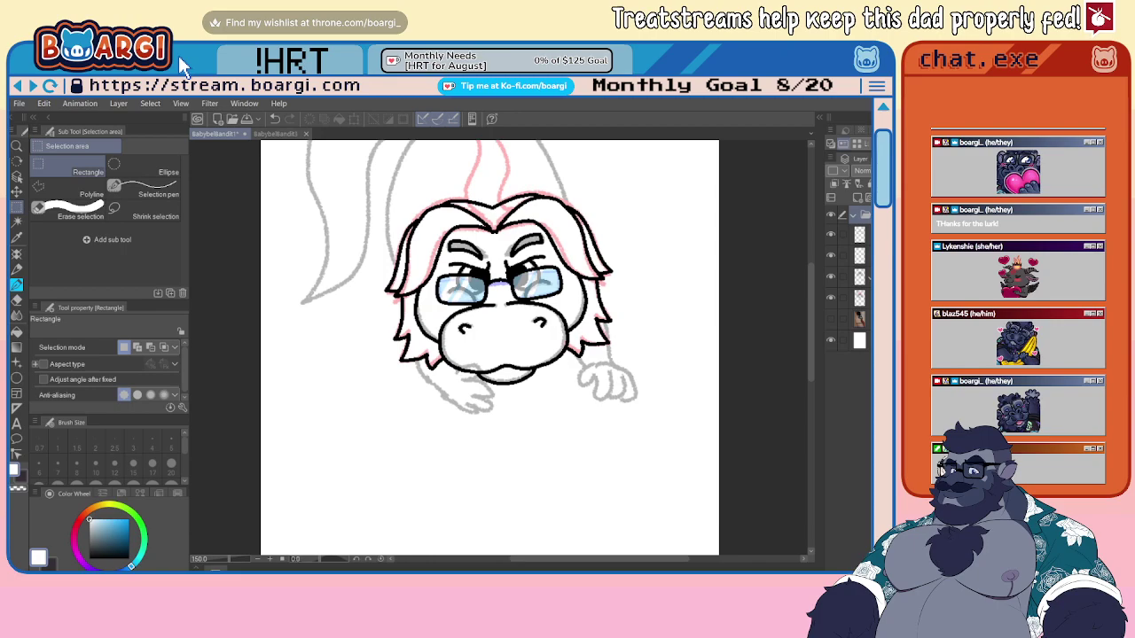
{"action": "left_click", "coordinate": [852, 216]}
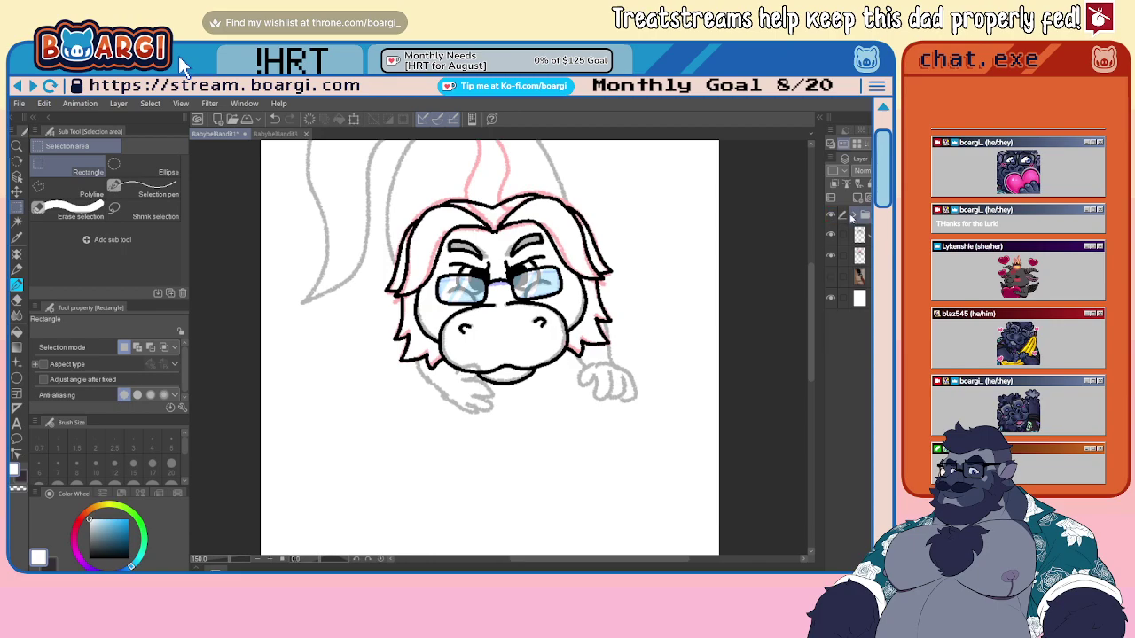
- Put the glasses folder inside a new outer folder and move the face line art layer into that folder
{"action": "key", "text": "ctrl+g"}
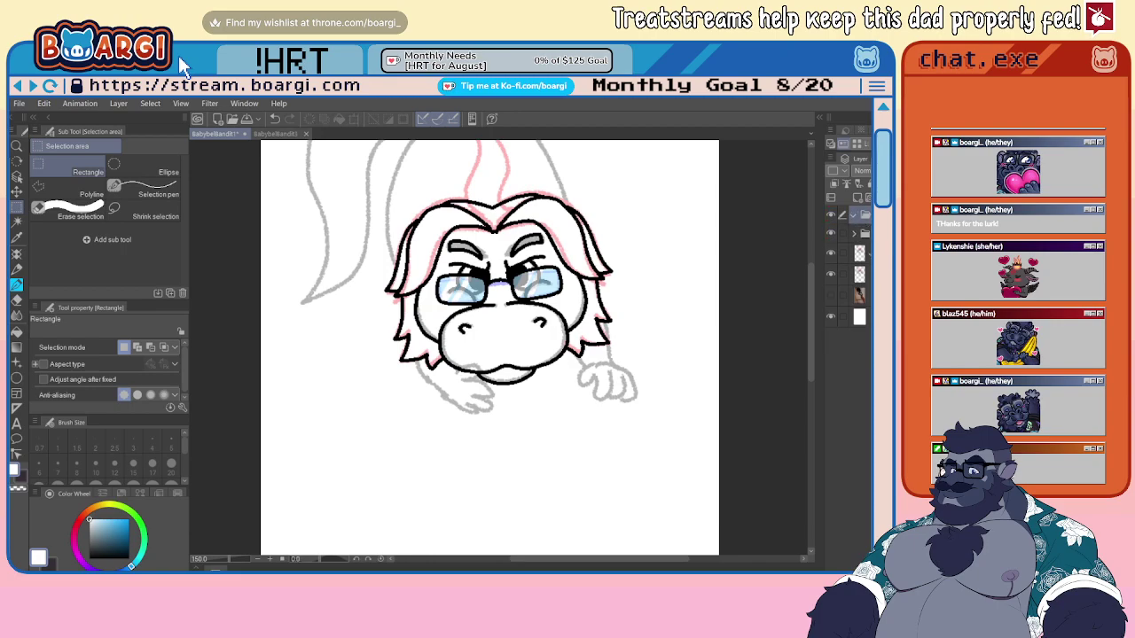
{"action": "left_click_drag", "start_coordinate": [864, 233], "coordinate": [864, 216]}
{"action": "key", "text": "alt+bracketleft"}
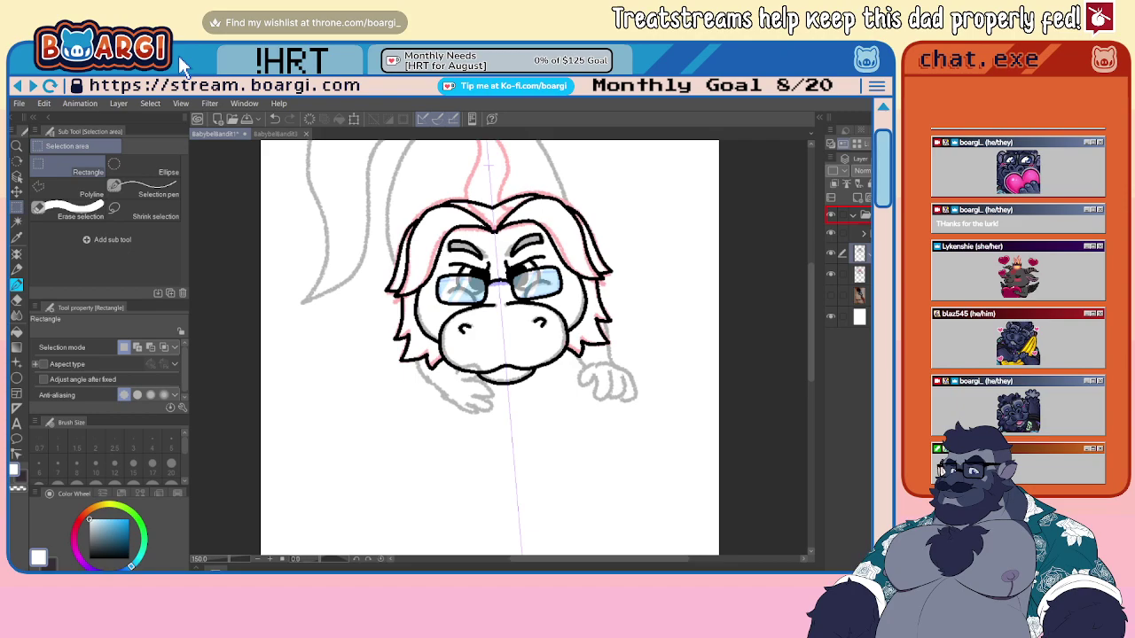
{"action": "key", "text": "alt+bracketright"}
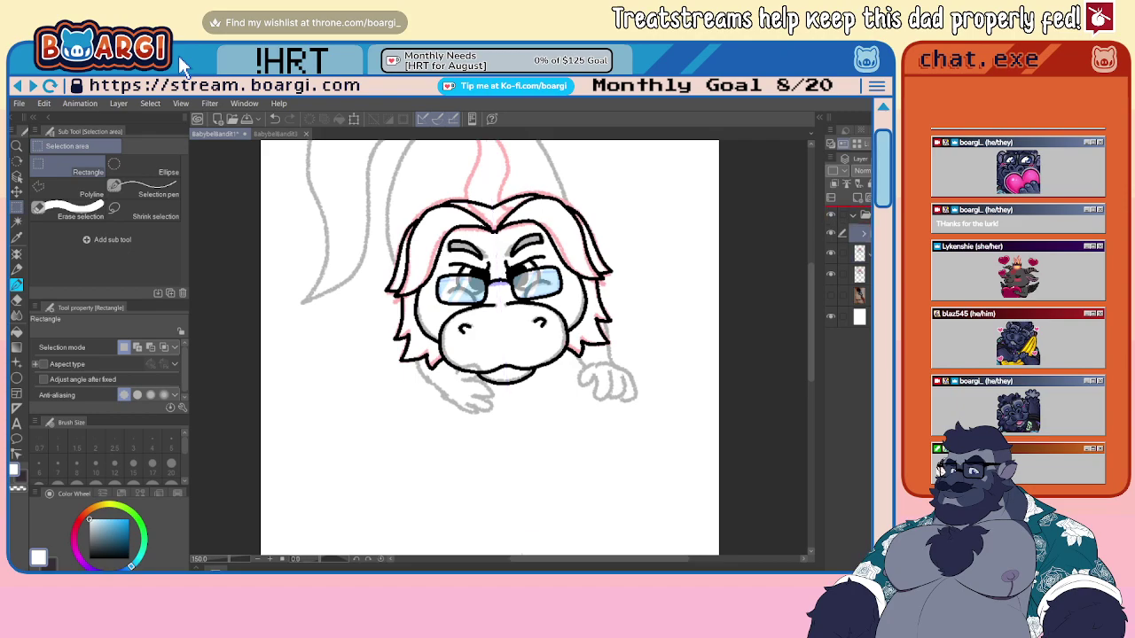
{"action": "left_click_drag", "start_coordinate": [863, 253], "coordinate": [862, 242]}
- Add a new layer above the face line art inside the outer folder
{"action": "scroll", "coordinate": [465, 236], "scroll_direction": "down", "scroll_amount": 3}
{"action": "key", "text": "ctrl+plus"}
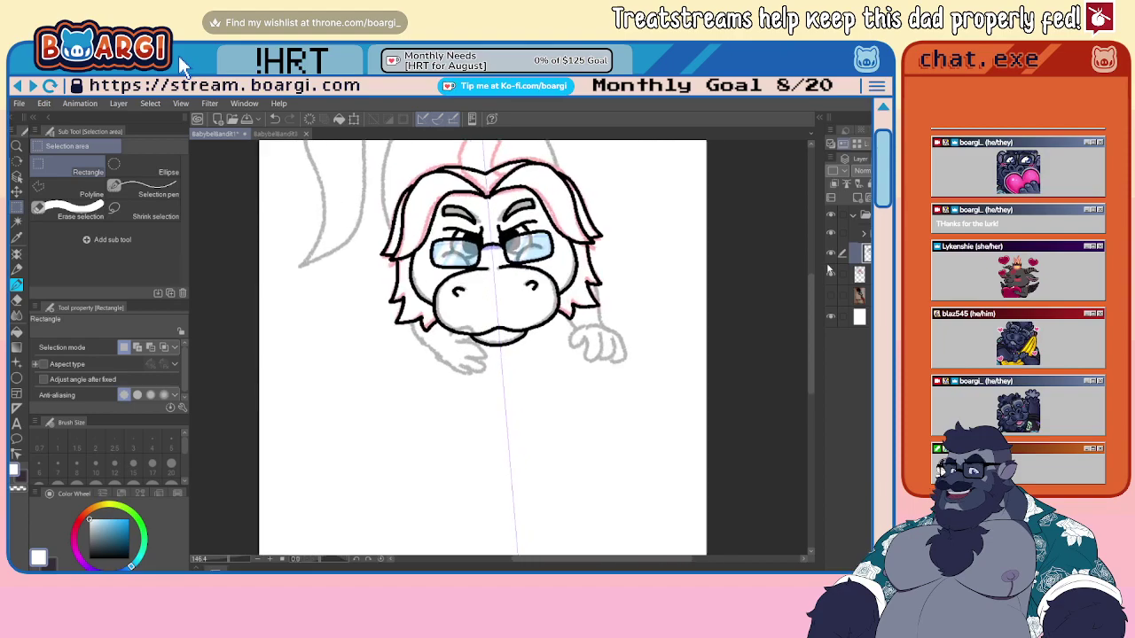
{"action": "key", "text": "ctrl+minus"}
{"action": "key", "text": "ctrl+plus"}
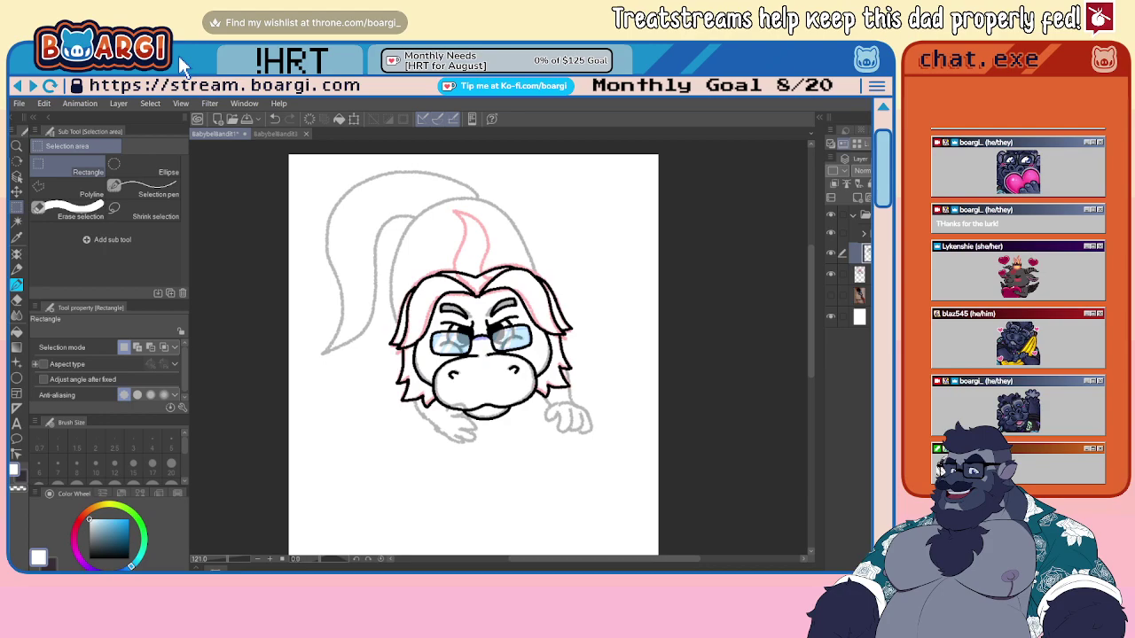
{"action": "scroll", "coordinate": [502, 266], "scroll_direction": "down", "scroll_amount": 5}
{"action": "scroll", "coordinate": [501, 266], "scroll_direction": "up", "scroll_amount": 5}
{"action": "left_click", "coordinate": [860, 197]}
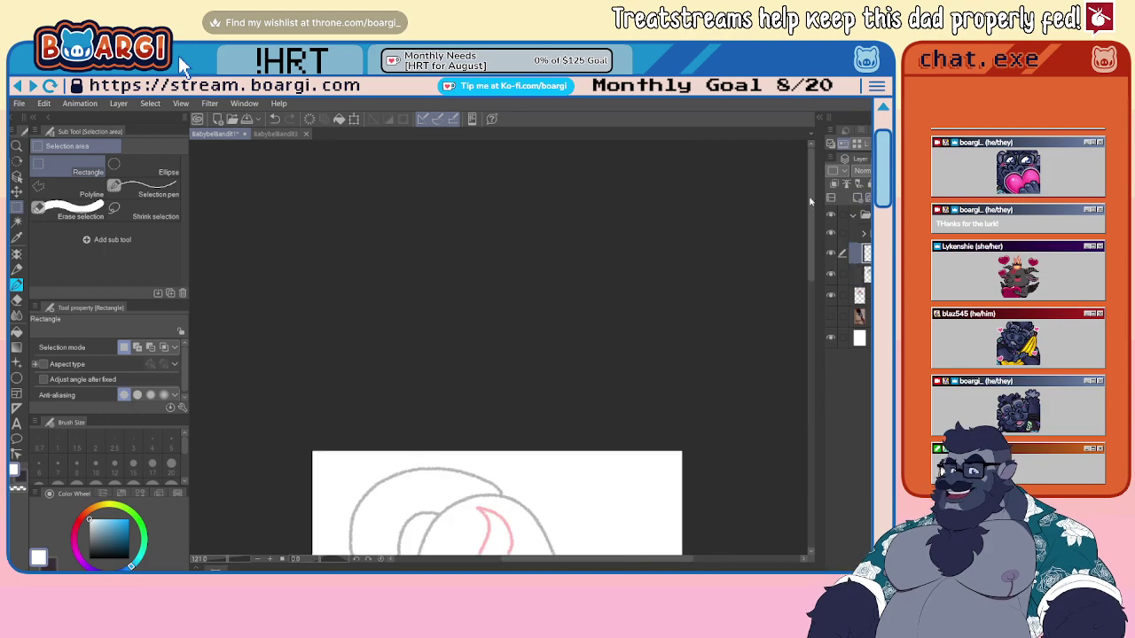
- Set up the BEAR pen at brush size 5 with black as the drawing colour
{"action": "scroll", "coordinate": [356, 452], "scroll_direction": "down", "scroll_amount": 6}
{"action": "scroll", "coordinate": [350, 465], "scroll_direction": "up", "scroll_amount": 2}
{"action": "scroll", "coordinate": [388, 430], "scroll_direction": "down", "scroll_amount": 3}
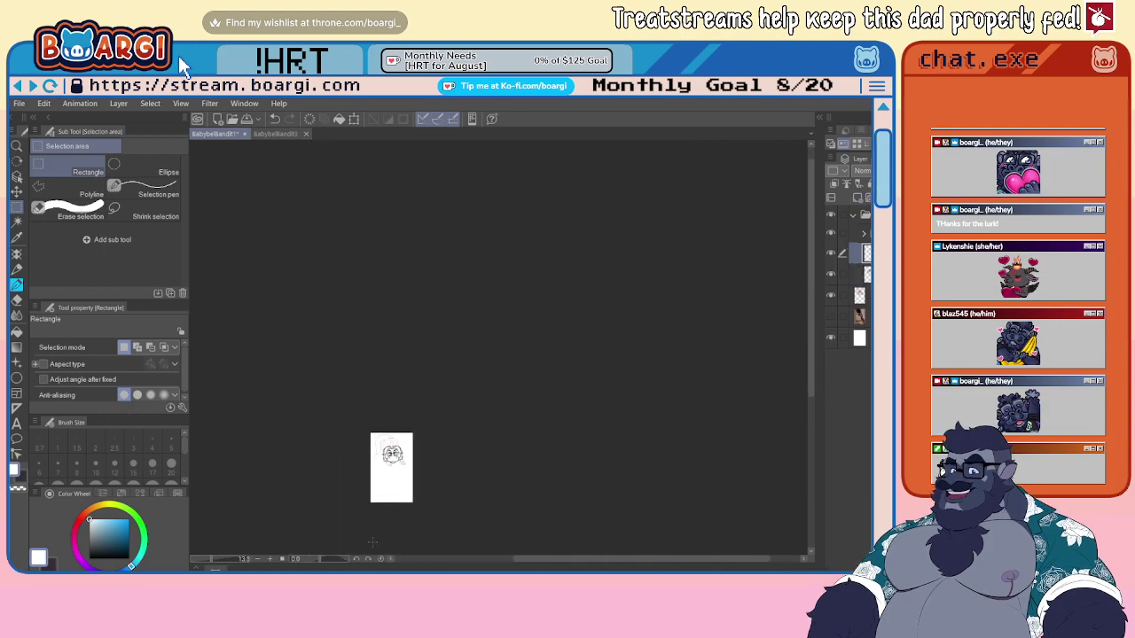
{"action": "scroll", "coordinate": [383, 492], "scroll_direction": "up", "scroll_amount": 9}
{"action": "key", "text": "ctrl+plus"}
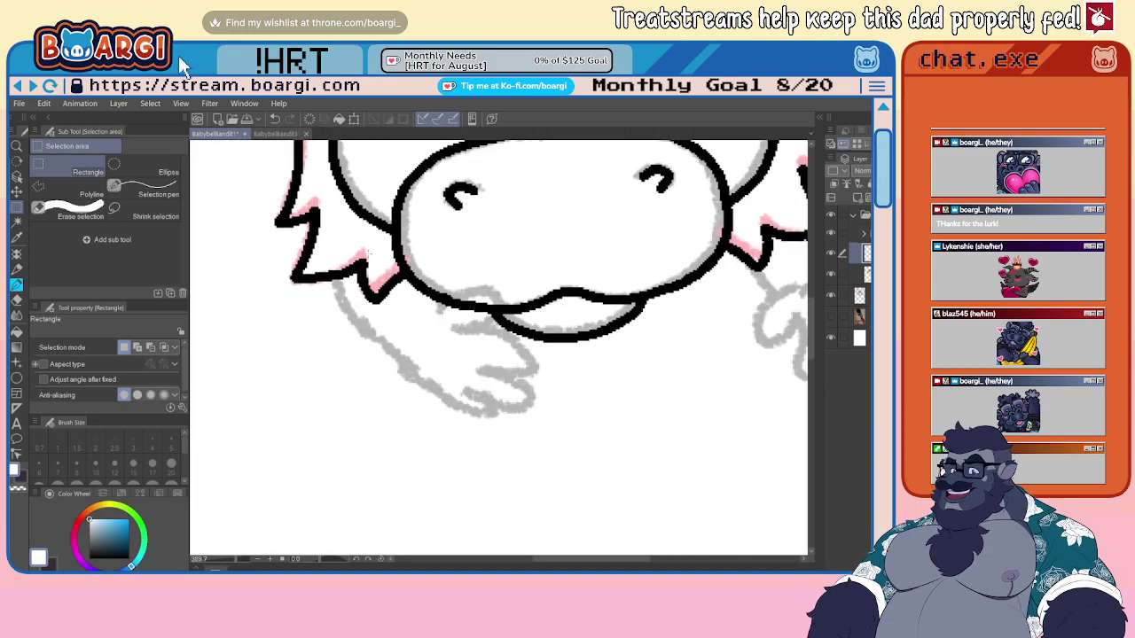
{"action": "key", "text": "b"}
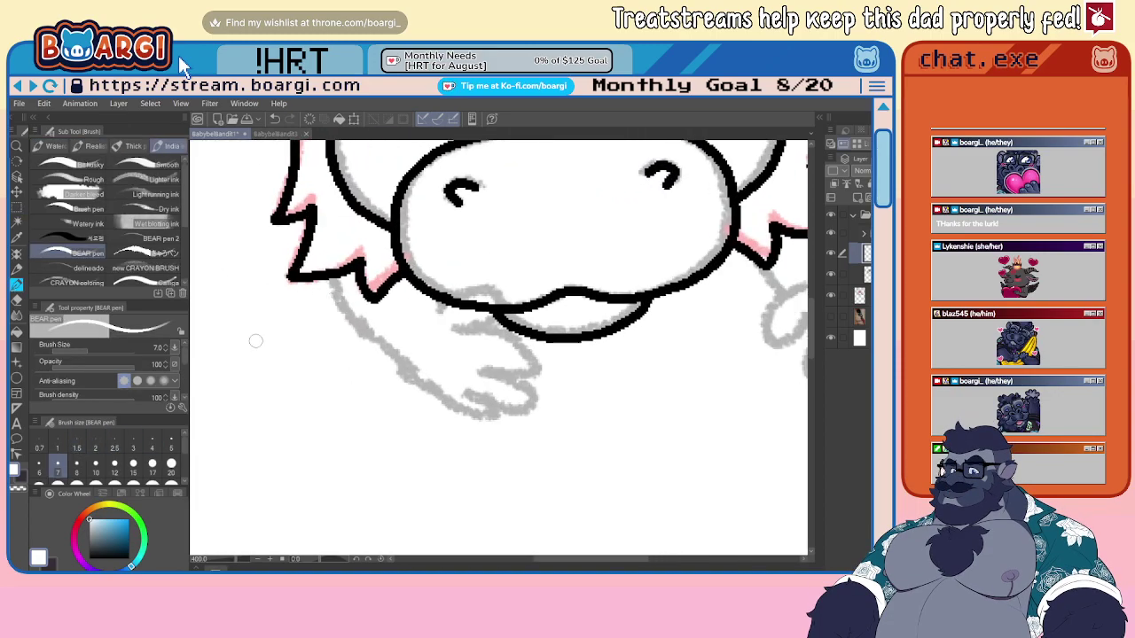
{"action": "left_click", "coordinate": [171, 443]}
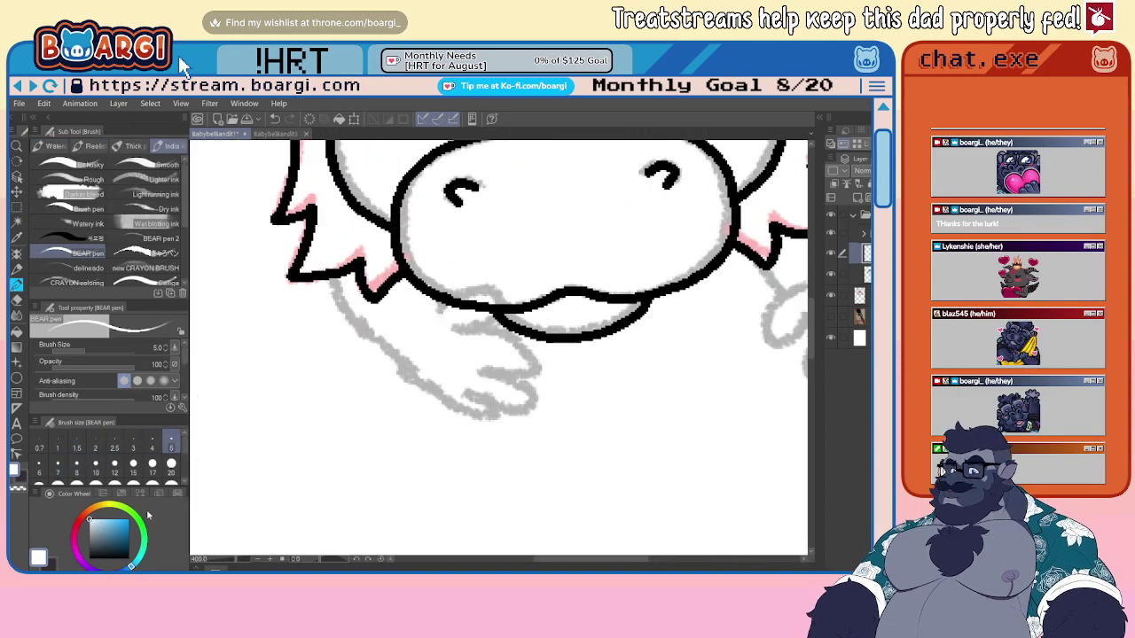
{"action": "key", "text": "x"}
{"action": "mouse_move", "coordinate": [330, 277]}
{"action": "left_mouse_down"}
{"action": "mouse_move", "coordinate": [364, 341]}
{"action": "mouse_move", "coordinate": [451, 403]}
{"action": "mouse_move", "coordinate": [476, 406]}
{"action": "mouse_move", "coordinate": [464, 390]}
{"action": "mouse_move", "coordinate": [520, 409]}
{"action": "mouse_move", "coordinate": [510, 370]}
{"action": "left_mouse_up"}
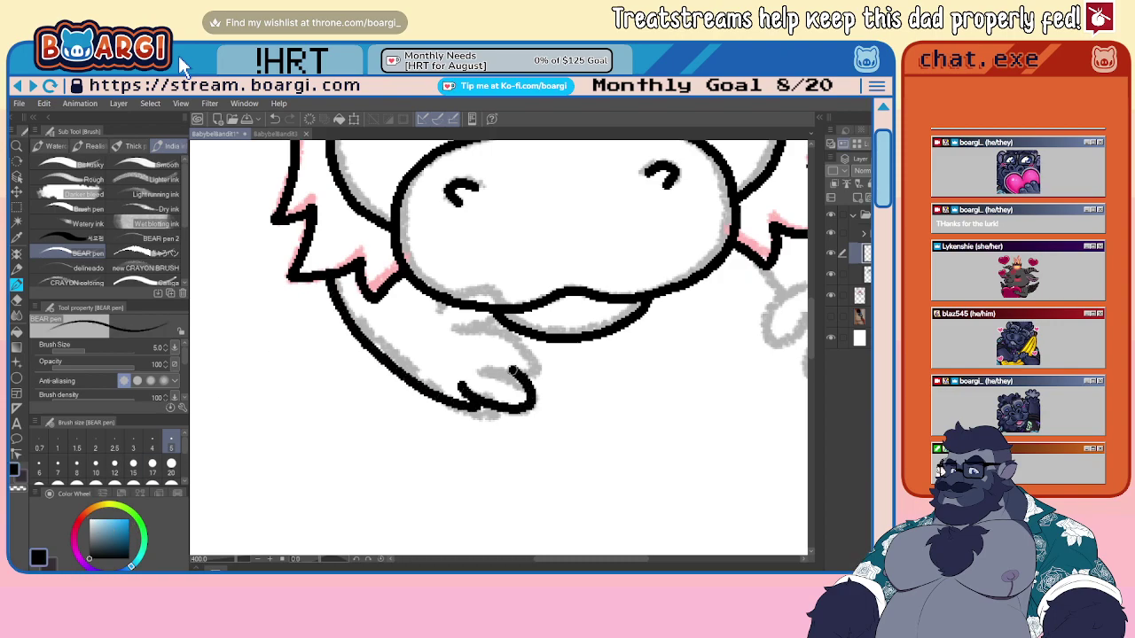
{"action": "key", "text": "ctrl+z"}
{"action": "key", "text": "ctrl+z"}
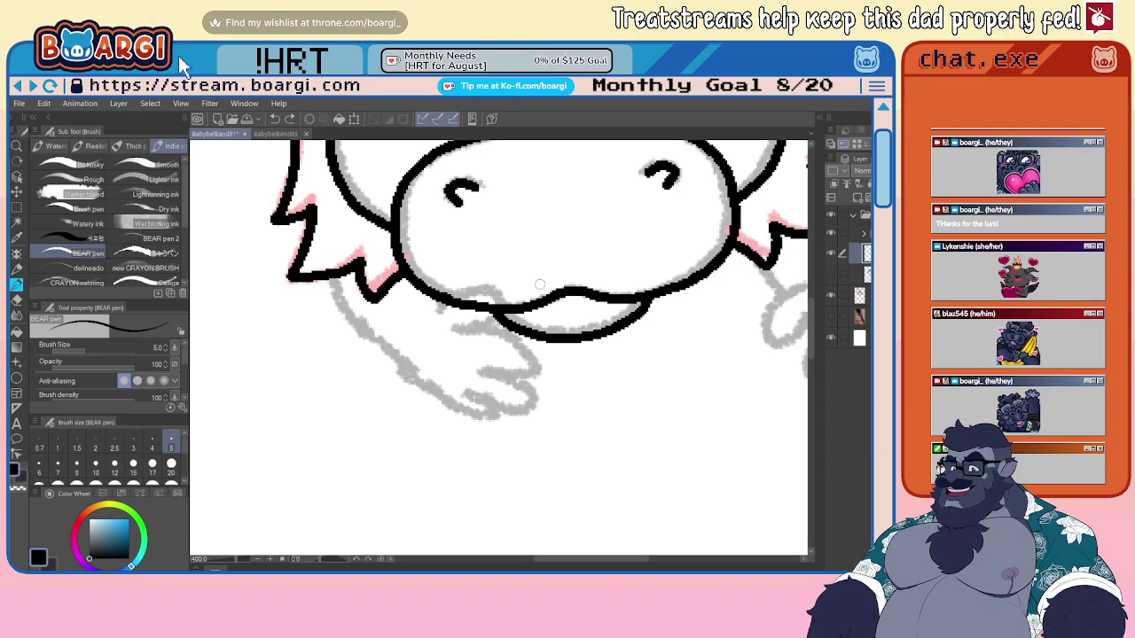
- Hide the face line art layer and ink the left arm and its hand at the chin over the grey sketch
{"action": "left_click", "coordinate": [832, 273]}
{"action": "scroll", "coordinate": [445, 313], "scroll_direction": "up", "scroll_amount": 1}
{"action": "mouse_move", "coordinate": [439, 311]}
{"action": "left_mouse_down"}
{"action": "mouse_move", "coordinate": [483, 283]}
{"action": "mouse_move", "coordinate": [511, 302]}
{"action": "mouse_move", "coordinate": [471, 335]}
{"action": "mouse_move", "coordinate": [475, 278]}
{"action": "mouse_move", "coordinate": [509, 290]}
{"action": "mouse_move", "coordinate": [488, 327]}
{"action": "mouse_move", "coordinate": [455, 332]}
{"action": "mouse_move", "coordinate": [507, 341]}
{"action": "mouse_move", "coordinate": [548, 381]}
{"action": "mouse_move", "coordinate": [491, 382]}
{"action": "mouse_move", "coordinate": [531, 386]}
{"action": "mouse_move", "coordinate": [556, 412]}
{"action": "mouse_move", "coordinate": [502, 422]}
{"action": "mouse_move", "coordinate": [484, 414]}
{"action": "mouse_move", "coordinate": [518, 435]}
{"action": "mouse_move", "coordinate": [493, 448]}
{"action": "mouse_move", "coordinate": [435, 428]}
{"action": "mouse_move", "coordinate": [327, 326]}
{"action": "mouse_move", "coordinate": [309, 271]}
{"action": "left_mouse_up"}
{"action": "key", "text": "ctrl+z"}
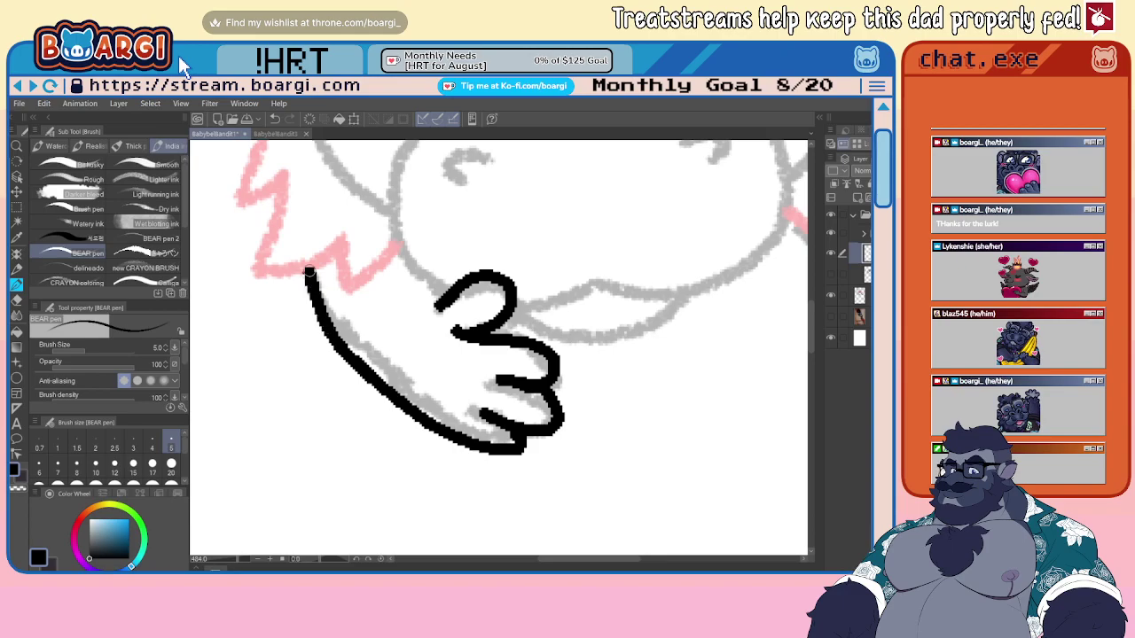
- Ink the right arm and its curled hand in black over the grey sketch
{"action": "scroll", "coordinate": [353, 307], "scroll_direction": "down", "scroll_amount": 10}
{"action": "scroll", "coordinate": [541, 294], "scroll_direction": "up", "scroll_amount": 8}
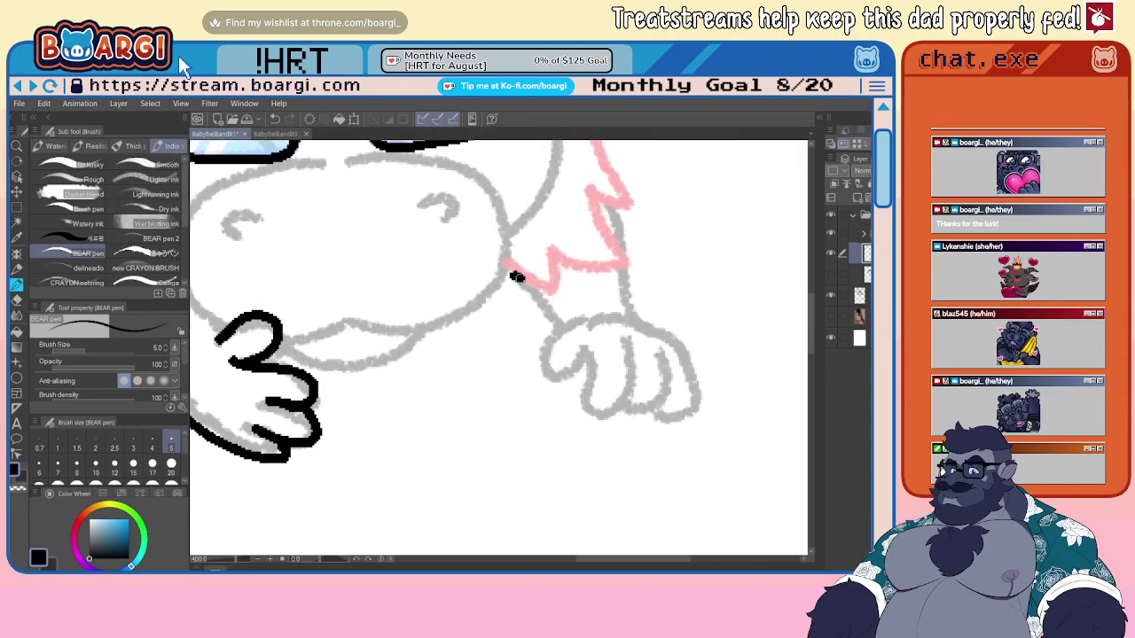
{"action": "mouse_move", "coordinate": [517, 277]}
{"action": "left_mouse_down"}
{"action": "mouse_move", "coordinate": [565, 322]}
{"action": "mouse_move", "coordinate": [540, 344]}
{"action": "mouse_move", "coordinate": [570, 382]}
{"action": "mouse_move", "coordinate": [584, 365]}
{"action": "mouse_move", "coordinate": [579, 415]}
{"action": "mouse_move", "coordinate": [628, 406]}
{"action": "mouse_move", "coordinate": [633, 377]}
{"action": "mouse_move", "coordinate": [621, 419]}
{"action": "mouse_move", "coordinate": [667, 381]}
{"action": "mouse_move", "coordinate": [693, 413]}
{"action": "mouse_move", "coordinate": [696, 364]}
{"action": "mouse_move", "coordinate": [656, 326]}
{"action": "mouse_move", "coordinate": [570, 320]}
{"action": "mouse_move", "coordinate": [659, 330]}
{"action": "mouse_move", "coordinate": [678, 348]}
{"action": "mouse_move", "coordinate": [688, 386]}
{"action": "mouse_move", "coordinate": [678, 414]}
{"action": "mouse_move", "coordinate": [652, 416]}
{"action": "left_mouse_up"}
{"action": "scroll", "coordinate": [576, 319], "scroll_direction": "down", "scroll_amount": 1}
{"action": "key", "text": "ctrl+z"}
{"action": "scroll", "coordinate": [576, 328], "scroll_direction": "up", "scroll_amount": 1}
{"action": "scroll", "coordinate": [611, 186], "scroll_direction": "up", "scroll_amount": 2}
{"action": "left_click", "coordinate": [600, 205]}
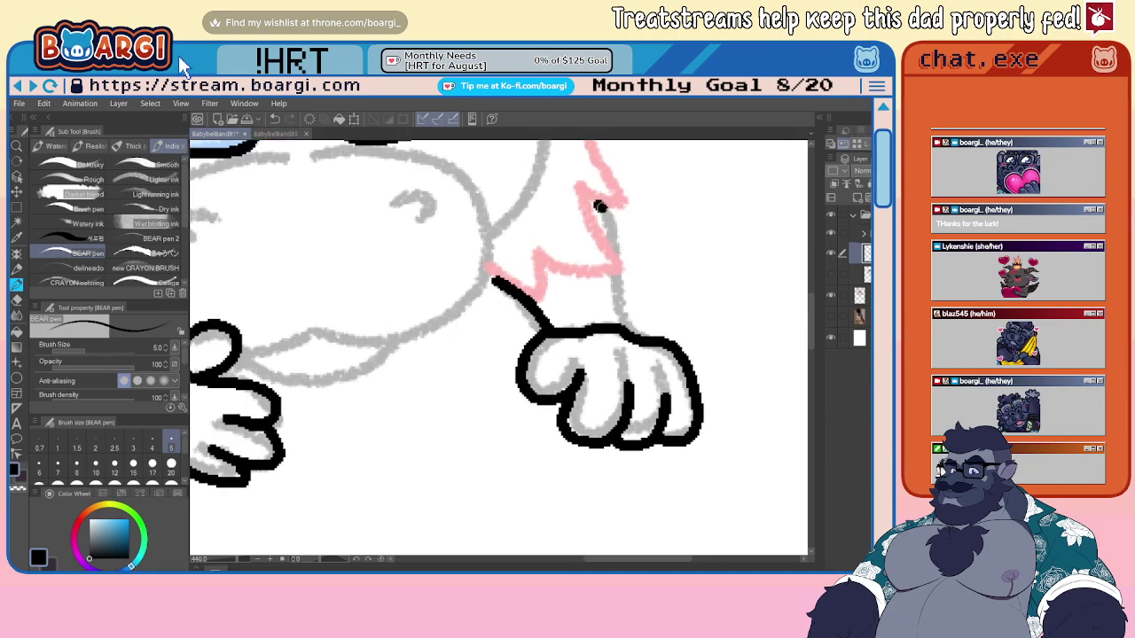
{"action": "mouse_move", "coordinate": [600, 206]}
{"action": "left_mouse_down"}
{"action": "mouse_move", "coordinate": [622, 243]}
{"action": "mouse_move", "coordinate": [637, 330]}
{"action": "left_mouse_up"}
- Show the face line art layer again and lower its opacity
{"action": "scroll", "coordinate": [640, 335], "scroll_direction": "down", "scroll_amount": 3}
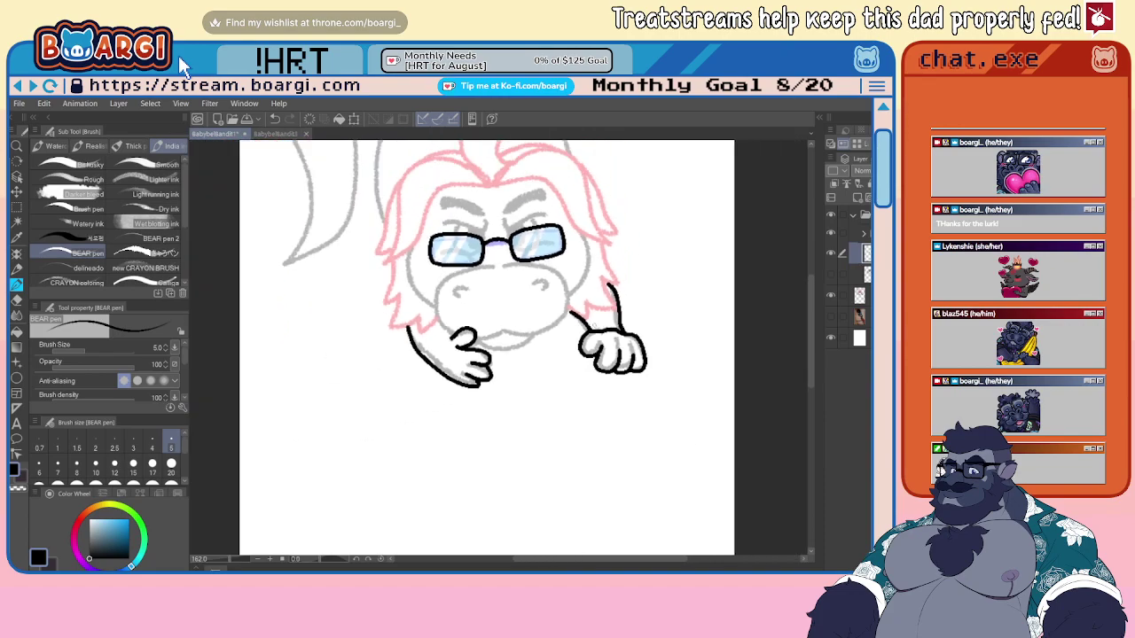
{"action": "left_click", "coordinate": [831, 274]}
{"action": "left_click", "coordinate": [866, 275]}
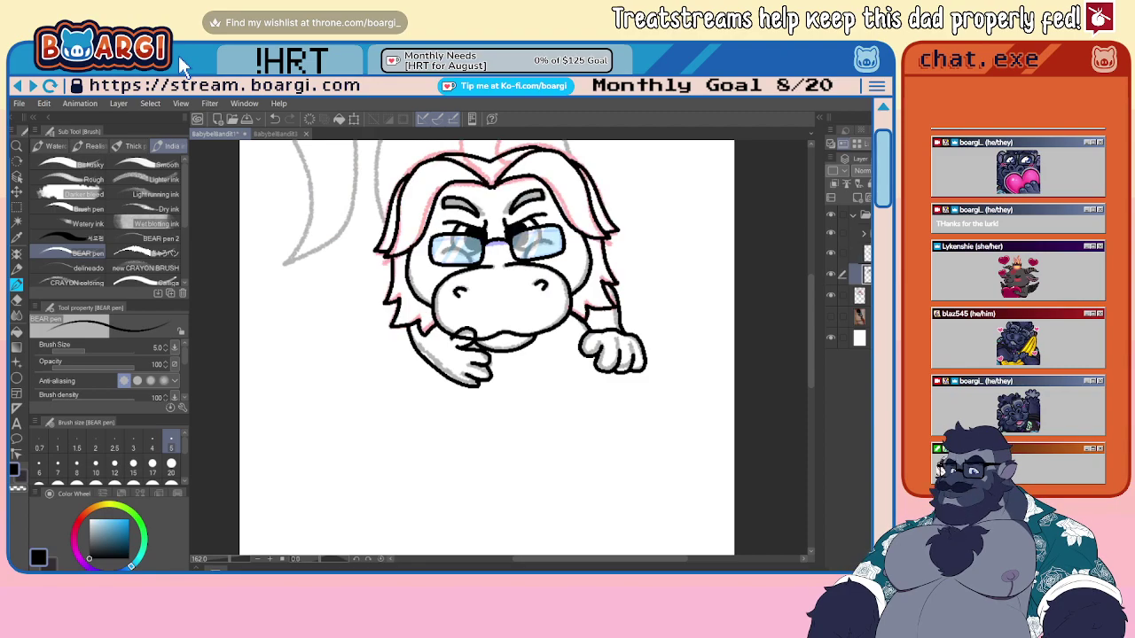
{"action": "left_click", "coordinate": [891, 170]}
{"action": "scroll", "coordinate": [541, 328], "scroll_direction": "up", "scroll_amount": 2}
- Erase the face outline inside the left hand's thumb with the size 5 Snap eraser
{"action": "left_click", "coordinate": [865, 253]}
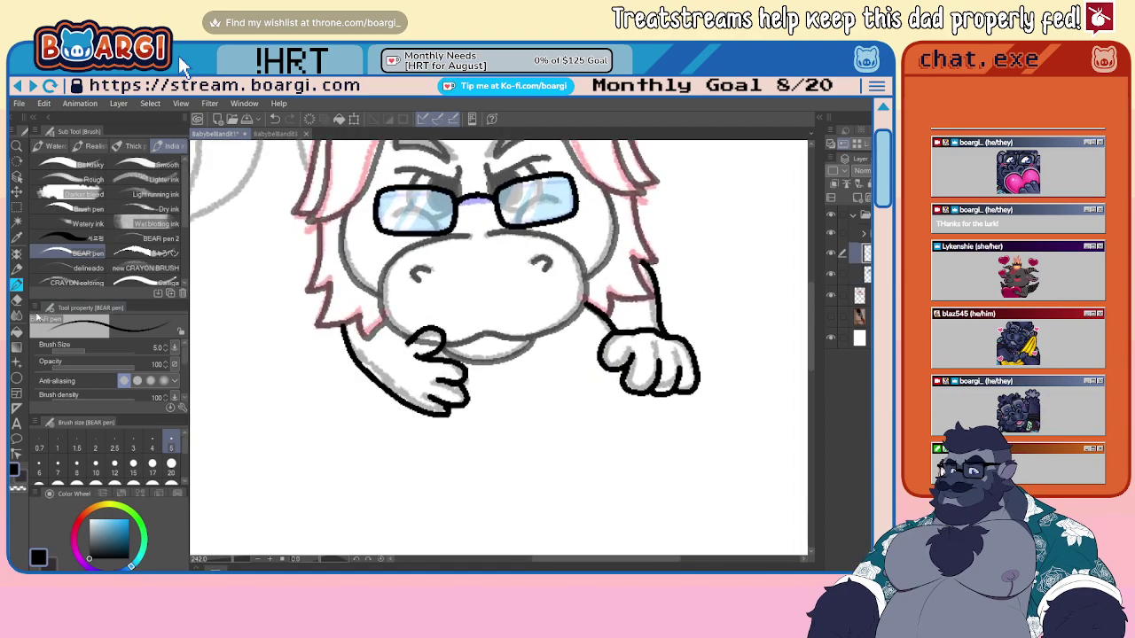
{"action": "left_click", "coordinate": [17, 301]}
{"action": "scroll", "coordinate": [355, 345], "scroll_direction": "up", "scroll_amount": 2}
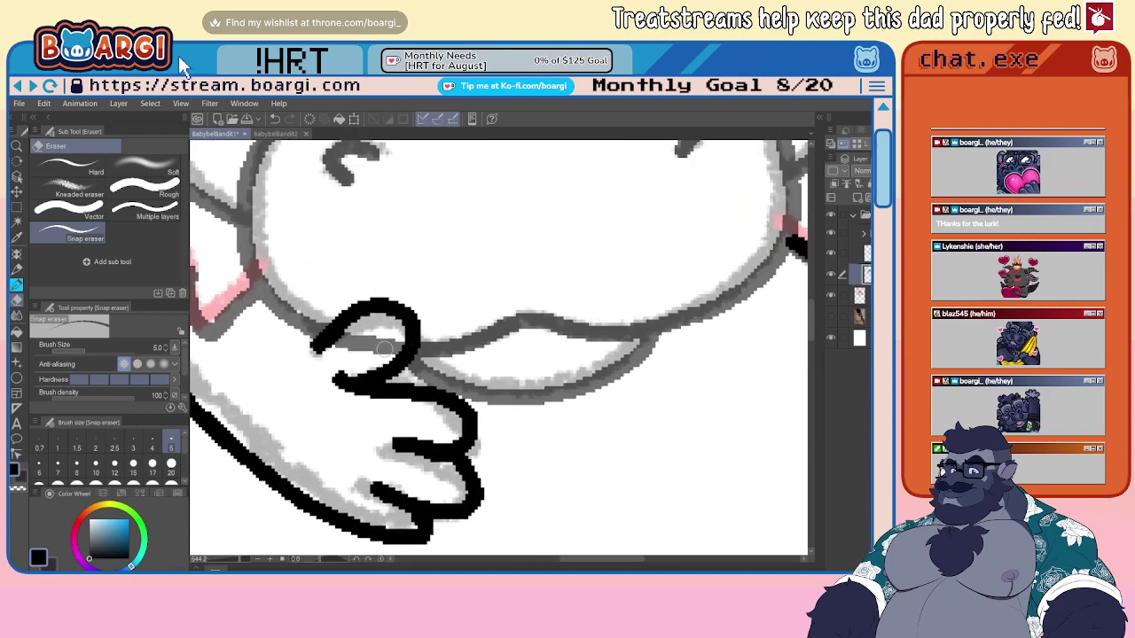
{"action": "scroll", "coordinate": [323, 344], "scroll_direction": "up", "scroll_amount": 2}
{"action": "mouse_move", "coordinate": [330, 345]}
{"action": "left_mouse_down"}
{"action": "mouse_move", "coordinate": [363, 328]}
{"action": "mouse_move", "coordinate": [405, 339]}
{"action": "left_mouse_up"}
{"action": "scroll", "coordinate": [319, 347], "scroll_direction": "down", "scroll_amount": 2}
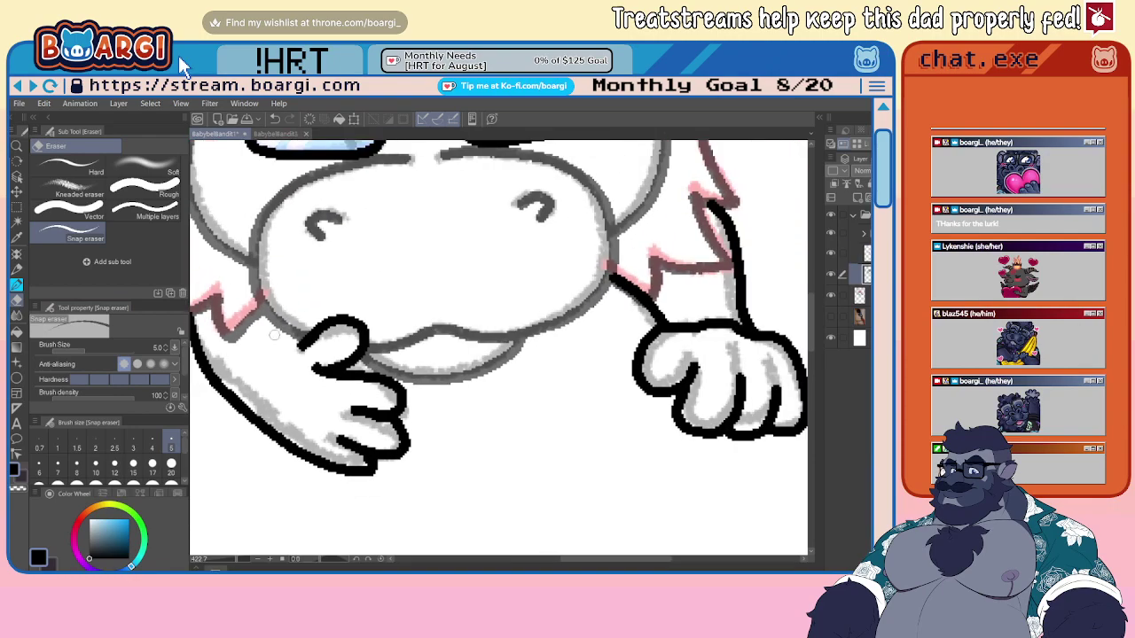
- Erase the parts of the right arm's lines on the arms layer that overlap the face and hair
{"action": "scroll", "coordinate": [621, 284], "scroll_direction": "up", "scroll_amount": 2}
{"action": "scroll", "coordinate": [683, 252], "scroll_direction": "up", "scroll_amount": 2}
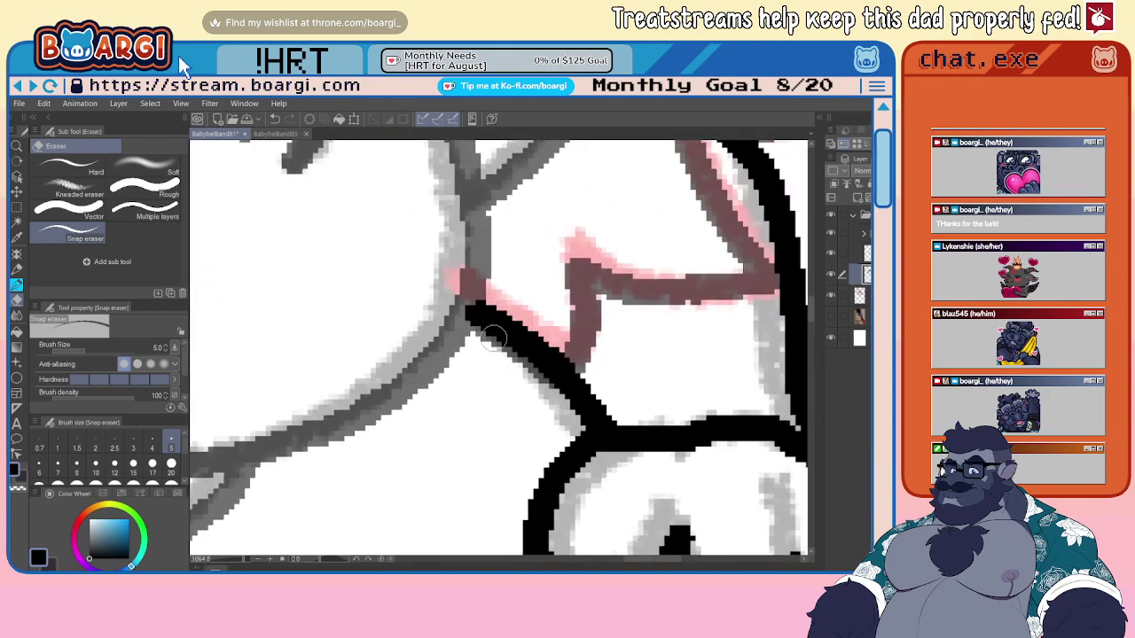
{"action": "left_click_drag", "start_coordinate": [507, 349], "coordinate": [543, 374]}
{"action": "key", "text": "ctrl+z"}
{"action": "scroll", "coordinate": [476, 316], "scroll_direction": "up", "scroll_amount": 1}
{"action": "mouse_move", "coordinate": [476, 316]}
{"action": "left_mouse_down"}
{"action": "mouse_move", "coordinate": [499, 302]}
{"action": "mouse_move", "coordinate": [515, 350]}
{"action": "mouse_move", "coordinate": [585, 398]}
{"action": "left_mouse_up"}
{"action": "scroll", "coordinate": [518, 321], "scroll_direction": "down", "scroll_amount": 4}
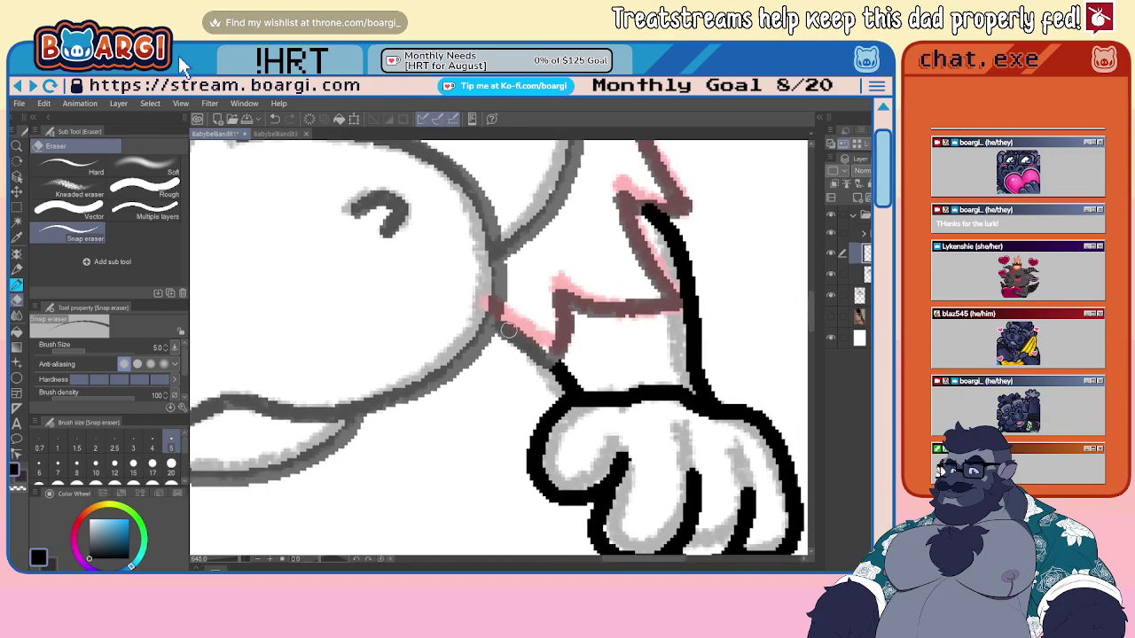
{"action": "scroll", "coordinate": [518, 321], "scroll_direction": "down", "scroll_amount": 1}
{"action": "scroll", "coordinate": [528, 319], "scroll_direction": "up", "scroll_amount": 4}
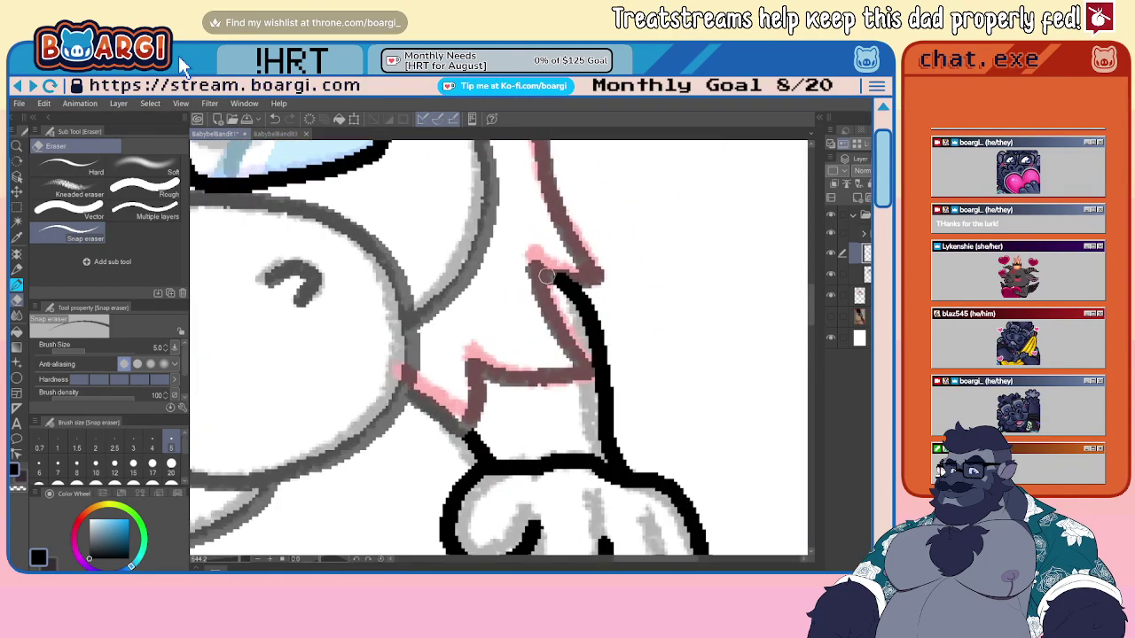
{"action": "scroll", "coordinate": [574, 278], "scroll_direction": "down", "scroll_amount": 4}
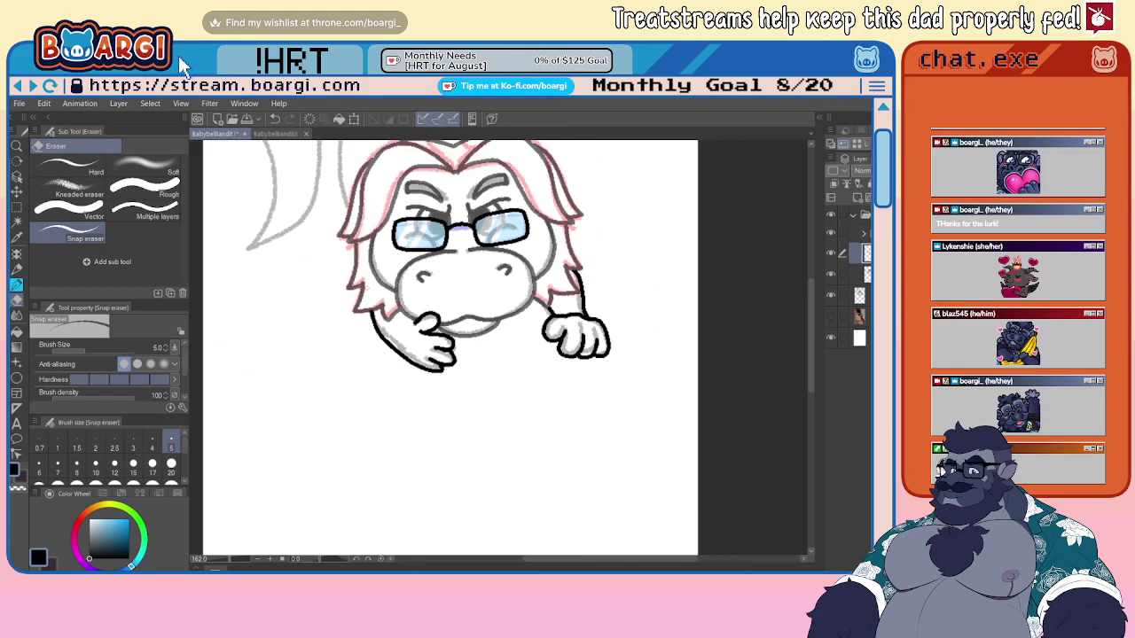
- Restore the face line art layer to full opacity and merge the arms layer down into it
{"action": "scroll", "coordinate": [364, 316], "scroll_direction": "up", "scroll_amount": 3}
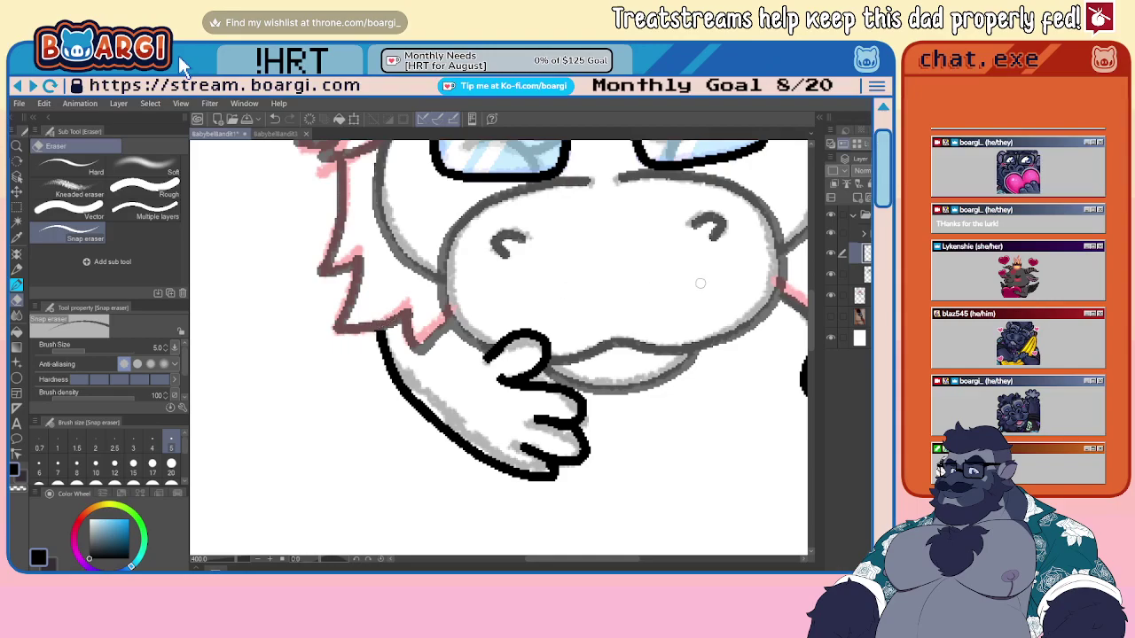
{"action": "scroll", "coordinate": [518, 336], "scroll_direction": "down", "scroll_amount": 1}
{"action": "left_click", "coordinate": [867, 274]}
{"action": "left_click", "coordinate": [921, 170]}
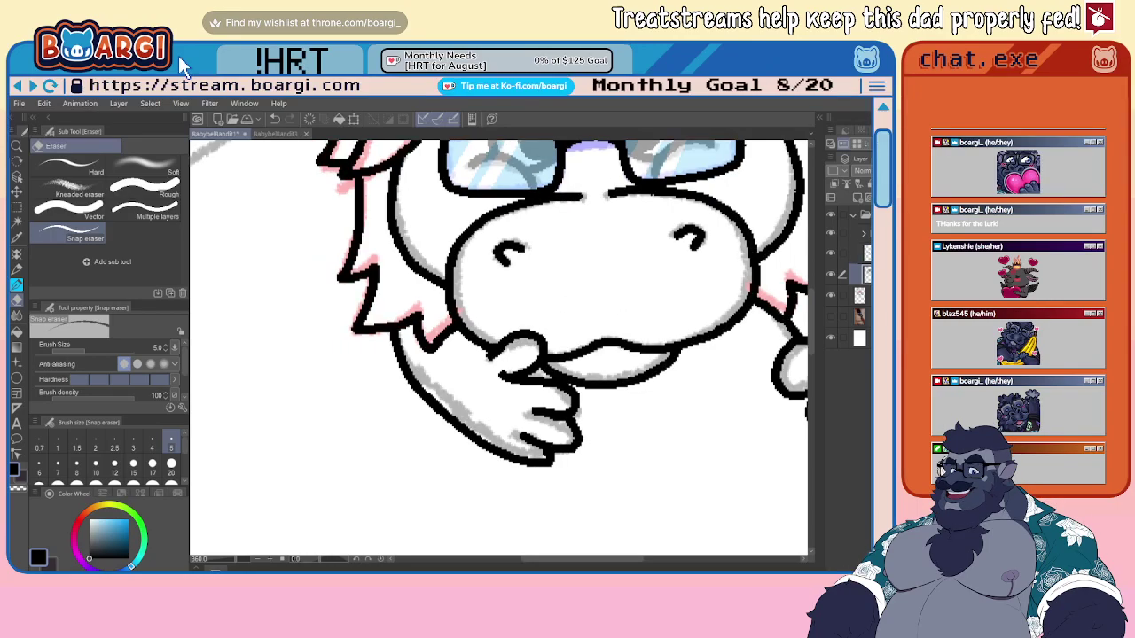
{"action": "left_click", "coordinate": [867, 252]}
{"action": "key", "text": "ctrl+e"}
- Add a new layer above the face line art and ink the curved hair tuft rising from the centre parting
{"action": "scroll", "coordinate": [580, 328], "scroll_direction": "down", "scroll_amount": 10}
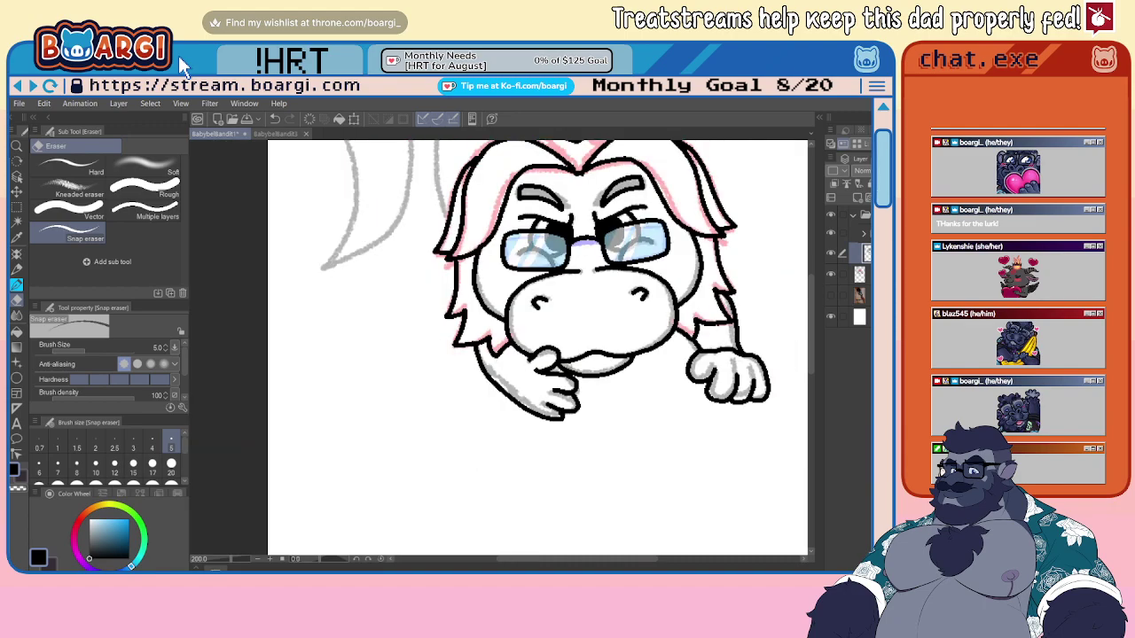
{"action": "scroll", "coordinate": [555, 213], "scroll_direction": "up", "scroll_amount": 5}
{"action": "scroll", "coordinate": [555, 208], "scroll_direction": "down", "scroll_amount": 1}
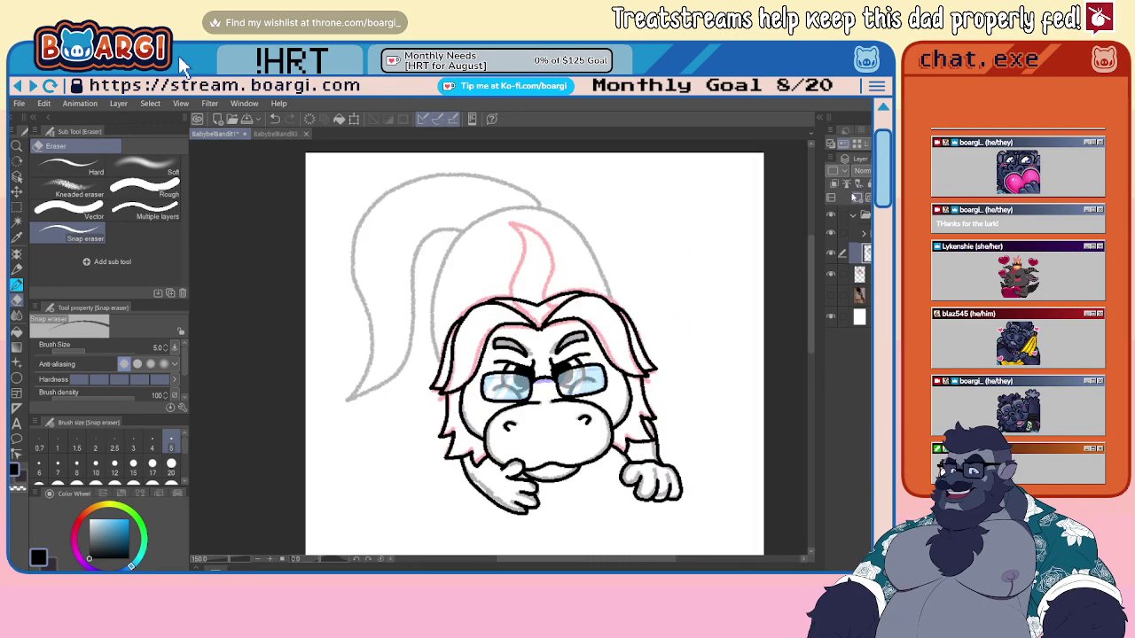
{"action": "left_click", "coordinate": [17, 285]}
{"action": "scroll", "coordinate": [526, 262], "scroll_direction": "up", "scroll_amount": 6}
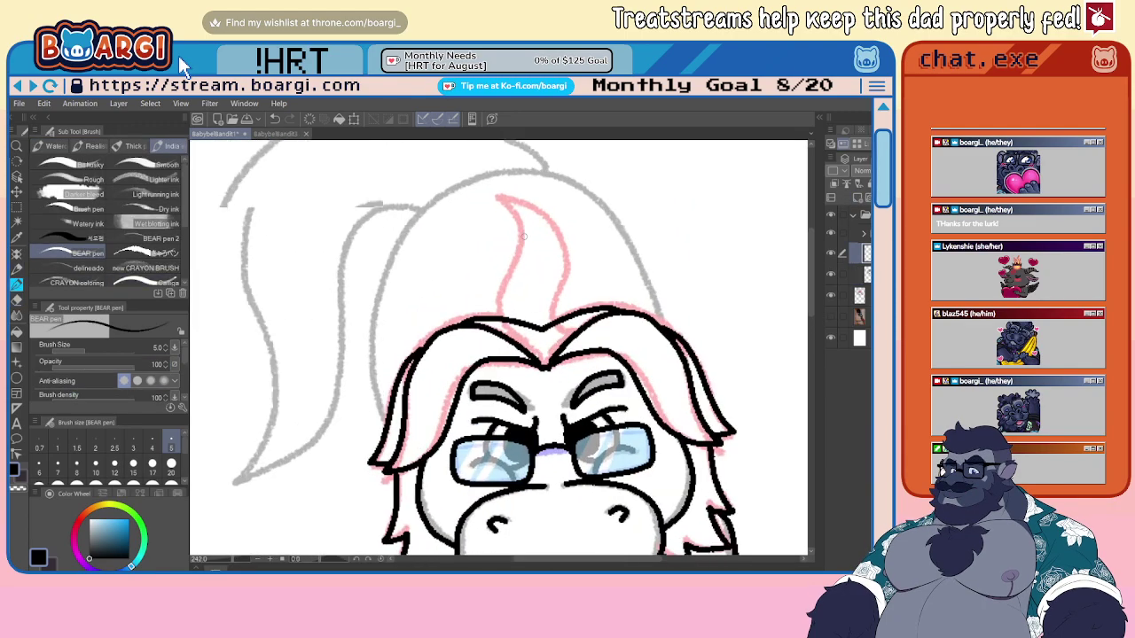
{"action": "mouse_move", "coordinate": [498, 193]}
{"action": "left_mouse_down"}
{"action": "mouse_move", "coordinate": [559, 227]}
{"action": "mouse_move", "coordinate": [569, 285]}
{"action": "mouse_move", "coordinate": [551, 335]}
{"action": "mouse_move", "coordinate": [569, 353]}
{"action": "left_mouse_up"}
{"action": "mouse_move", "coordinate": [498, 193]}
{"action": "left_mouse_down"}
{"action": "mouse_move", "coordinate": [518, 229]}
{"action": "mouse_move", "coordinate": [501, 340]}
{"action": "left_mouse_up"}
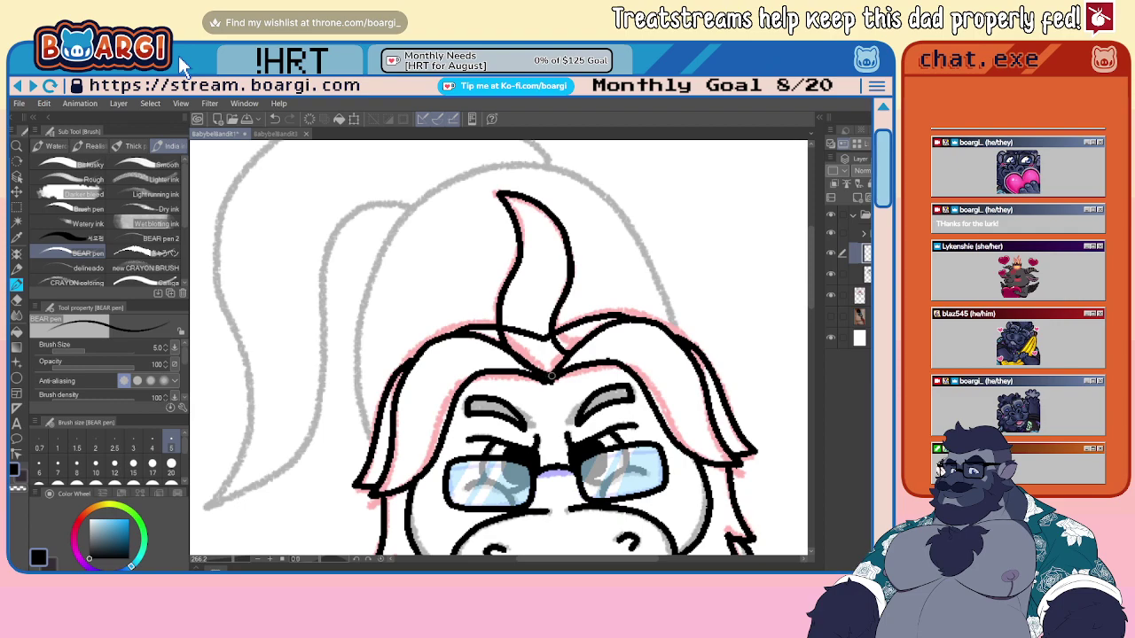
- Erase the hairline inside the tuft's base on the face line art layer with the Snap eraser at size 20
{"action": "scroll", "coordinate": [544, 350], "scroll_direction": "up", "scroll_amount": 1}
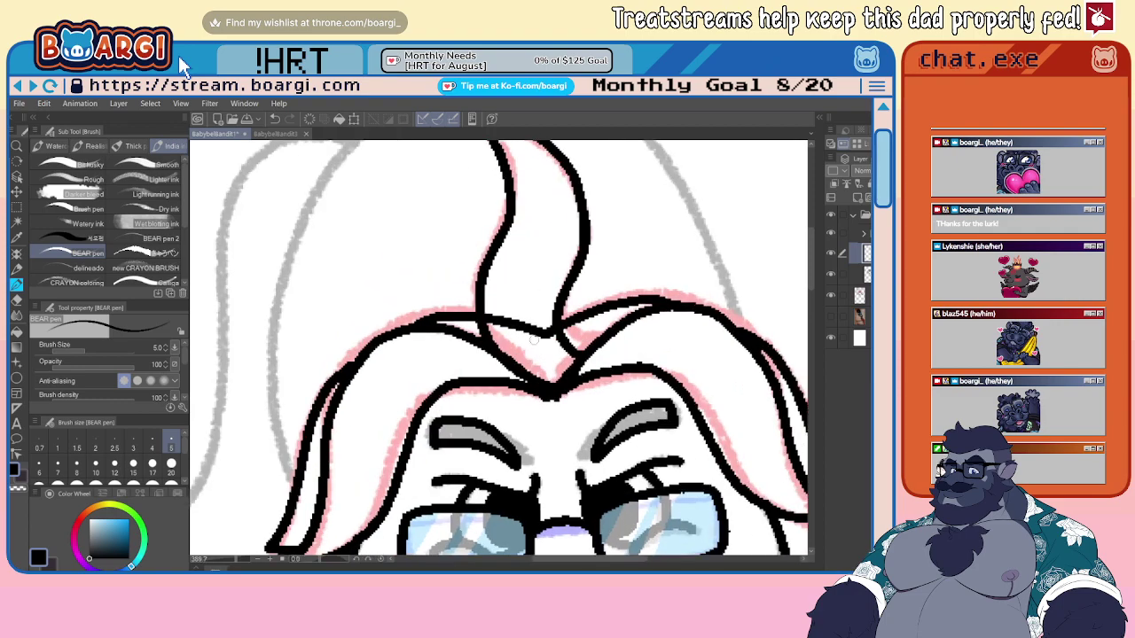
{"action": "left_click", "coordinate": [865, 274]}
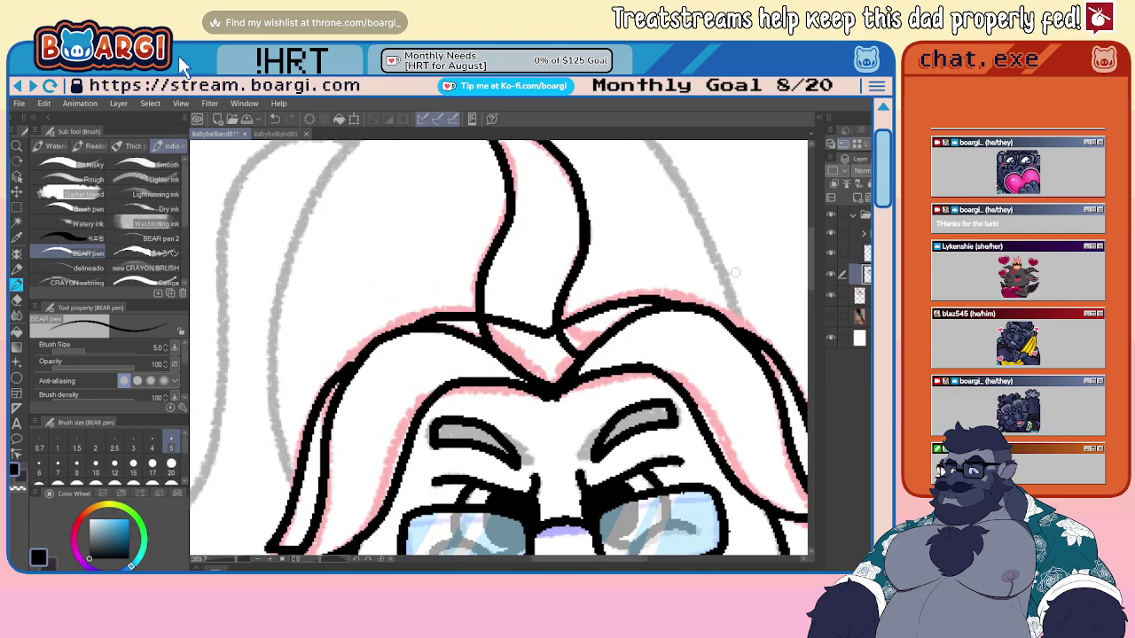
{"action": "left_click", "coordinate": [16, 300]}
{"action": "scroll", "coordinate": [532, 338], "scroll_direction": "up", "scroll_amount": 2}
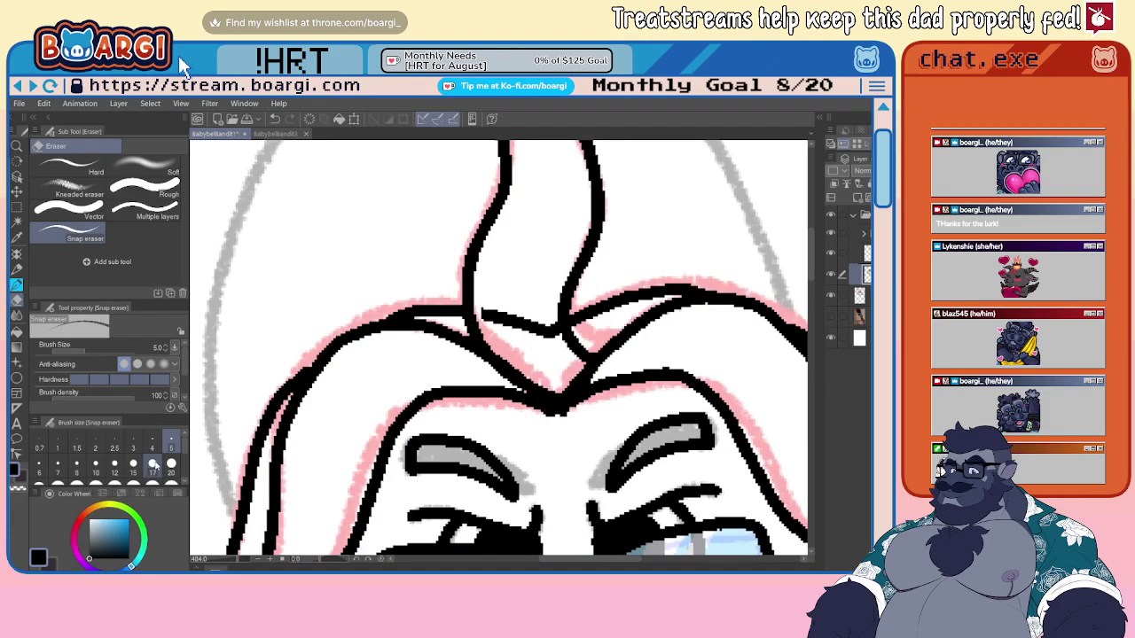
{"action": "left_click", "coordinate": [171, 462]}
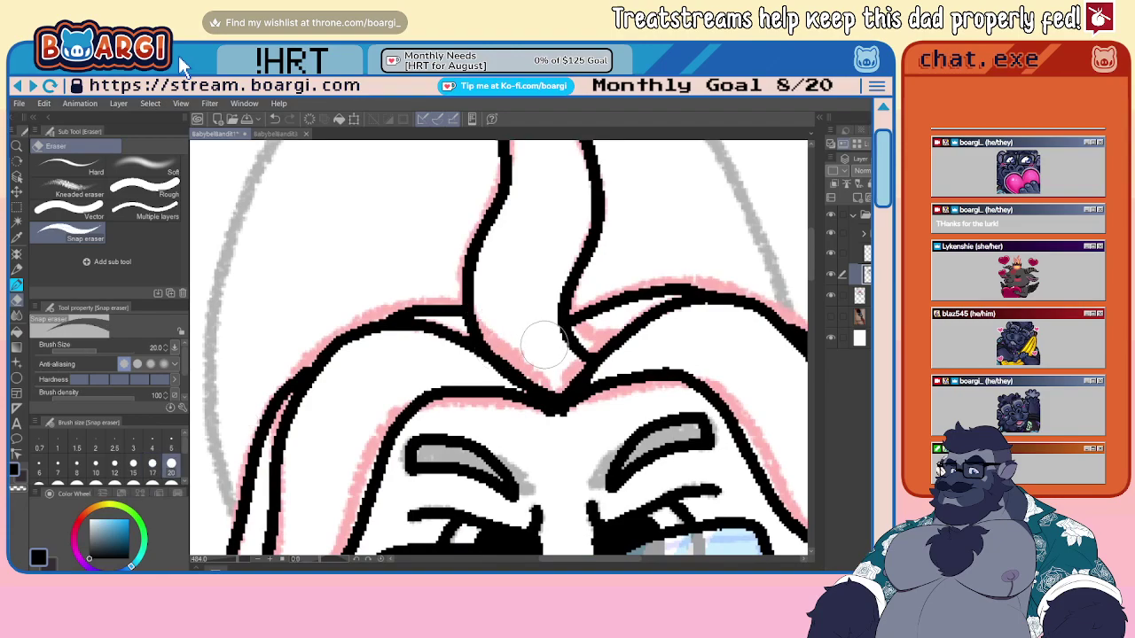
{"action": "scroll", "coordinate": [518, 341], "scroll_direction": "down", "scroll_amount": 5}
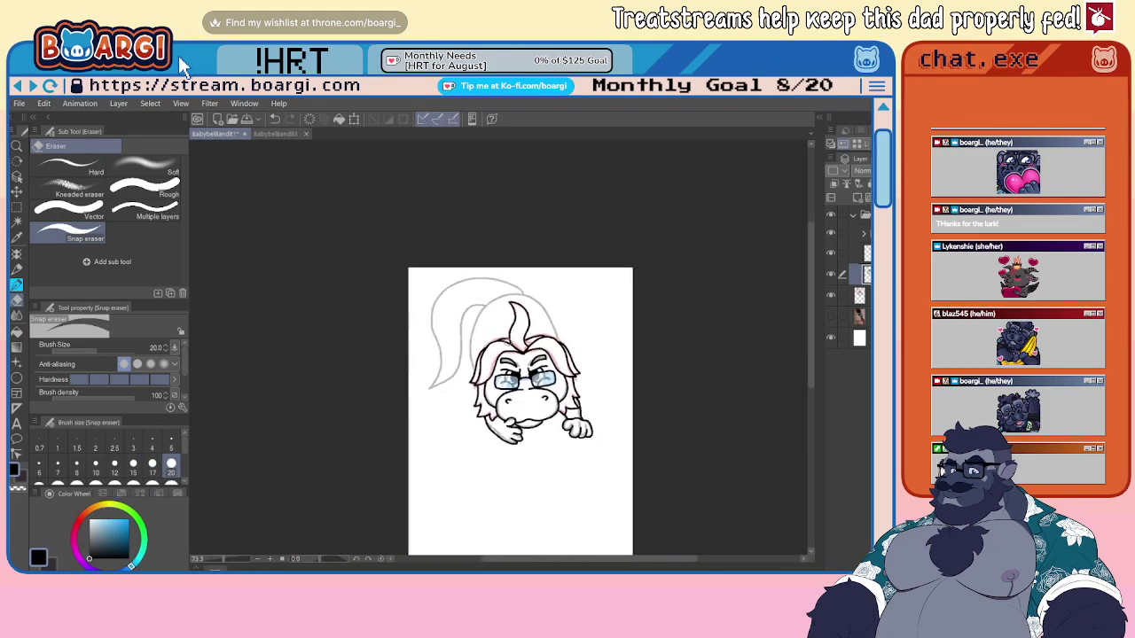
- Merge the hair tuft layer down into the face line art layer
{"action": "scroll", "coordinate": [502, 341], "scroll_direction": "up", "scroll_amount": 3}
{"action": "left_click", "coordinate": [865, 253]}
{"action": "key", "text": "ctrl+e"}
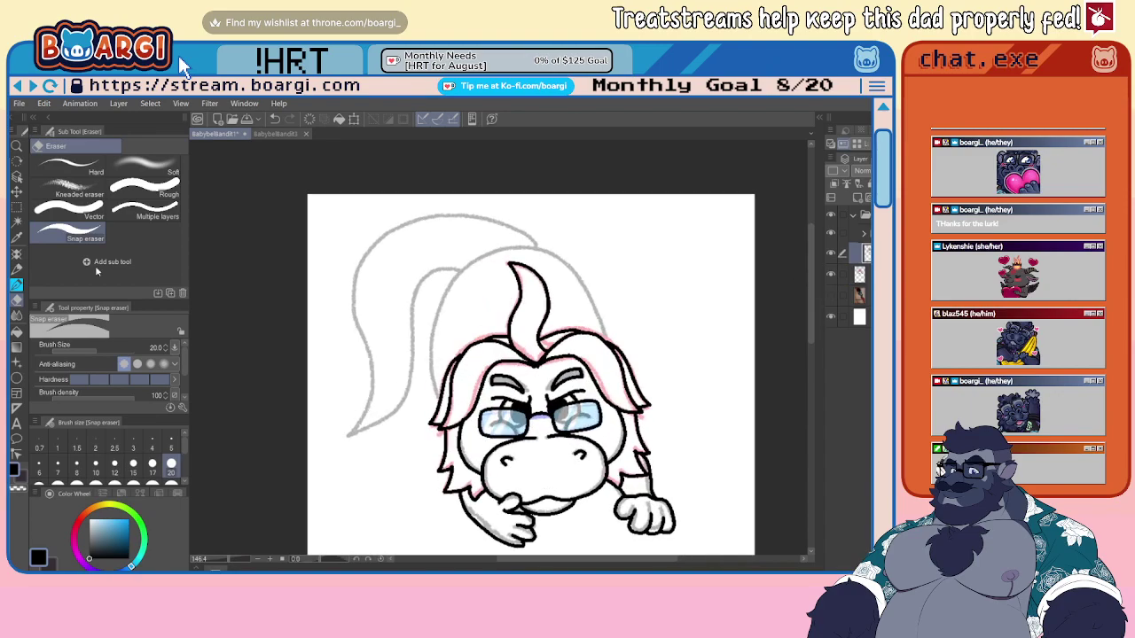
- Ink the rounded arch of the back behind the head in black with the BEAR pen at size 5, down to the hair on both sides
{"action": "left_click", "coordinate": [17, 284]}
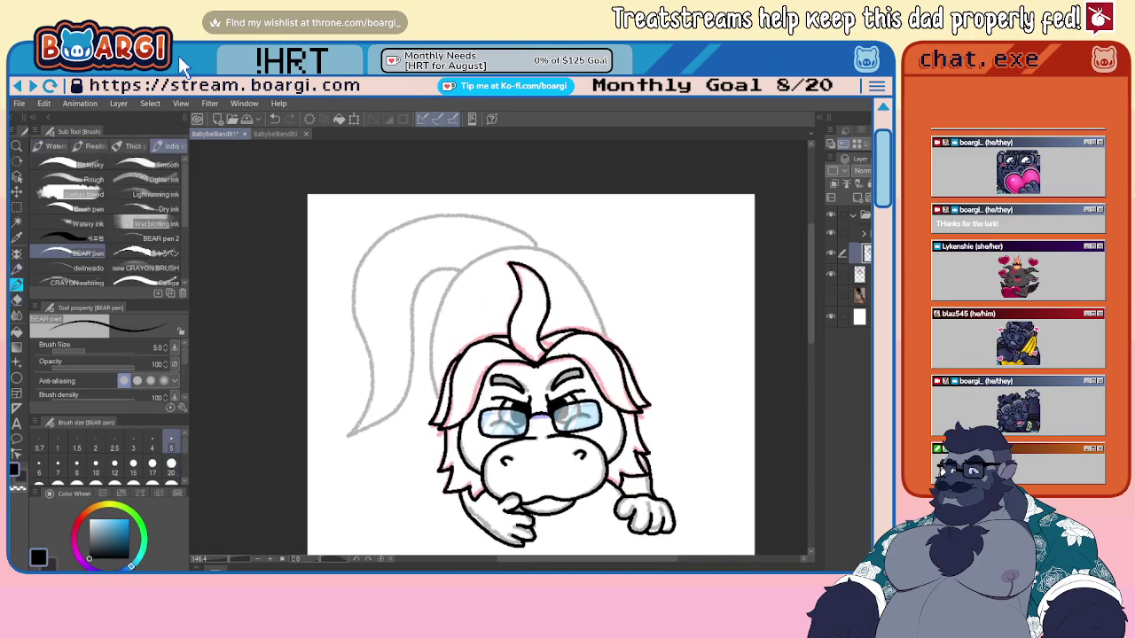
{"action": "scroll", "coordinate": [508, 278], "scroll_direction": "up", "scroll_amount": 4}
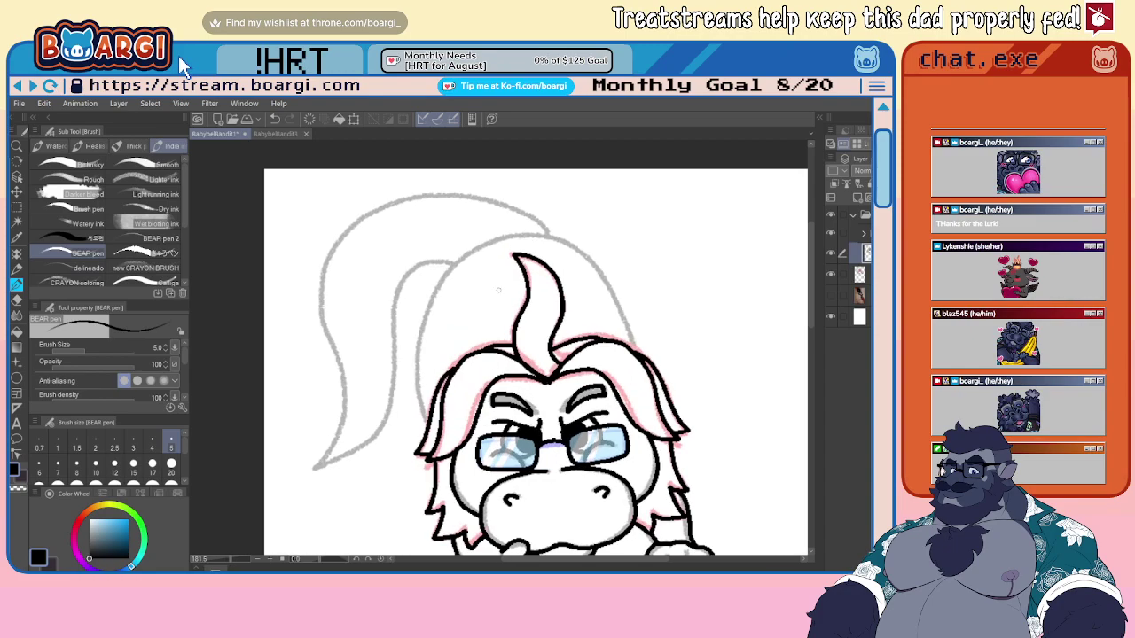
{"action": "mouse_move", "coordinate": [492, 238]}
{"action": "left_mouse_down"}
{"action": "mouse_move", "coordinate": [580, 241]}
{"action": "mouse_move", "coordinate": [614, 268]}
{"action": "mouse_move", "coordinate": [656, 339]}
{"action": "left_mouse_up"}
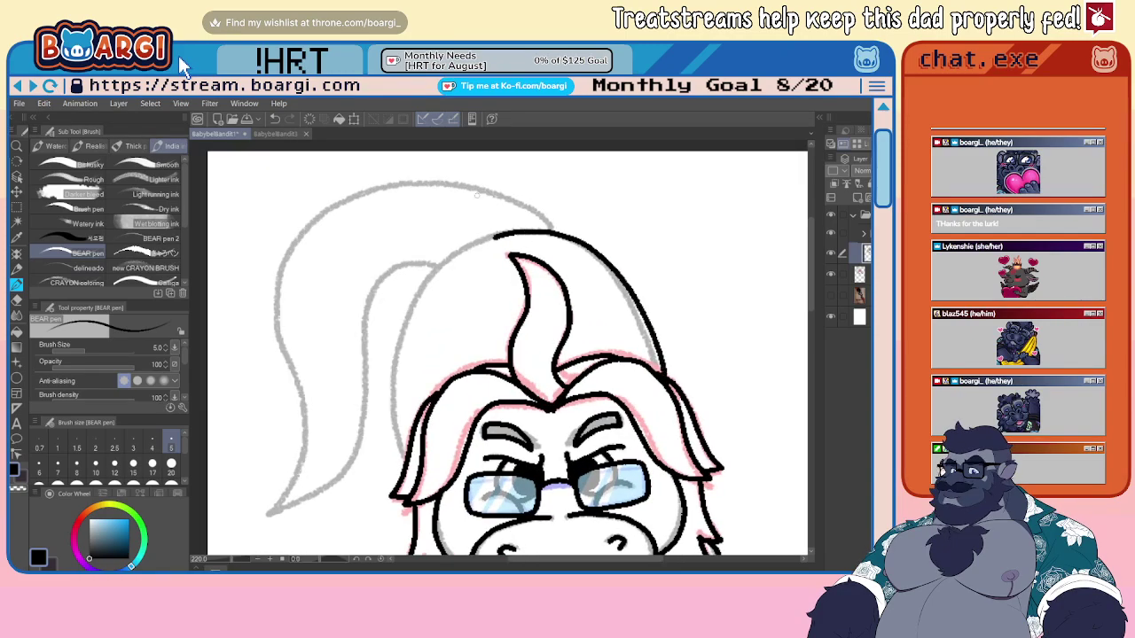
{"action": "scroll", "coordinate": [480, 193], "scroll_direction": "down", "scroll_amount": 5}
{"action": "scroll", "coordinate": [479, 242], "scroll_direction": "up", "scroll_amount": 4}
{"action": "key", "text": "ctrl+plus"}
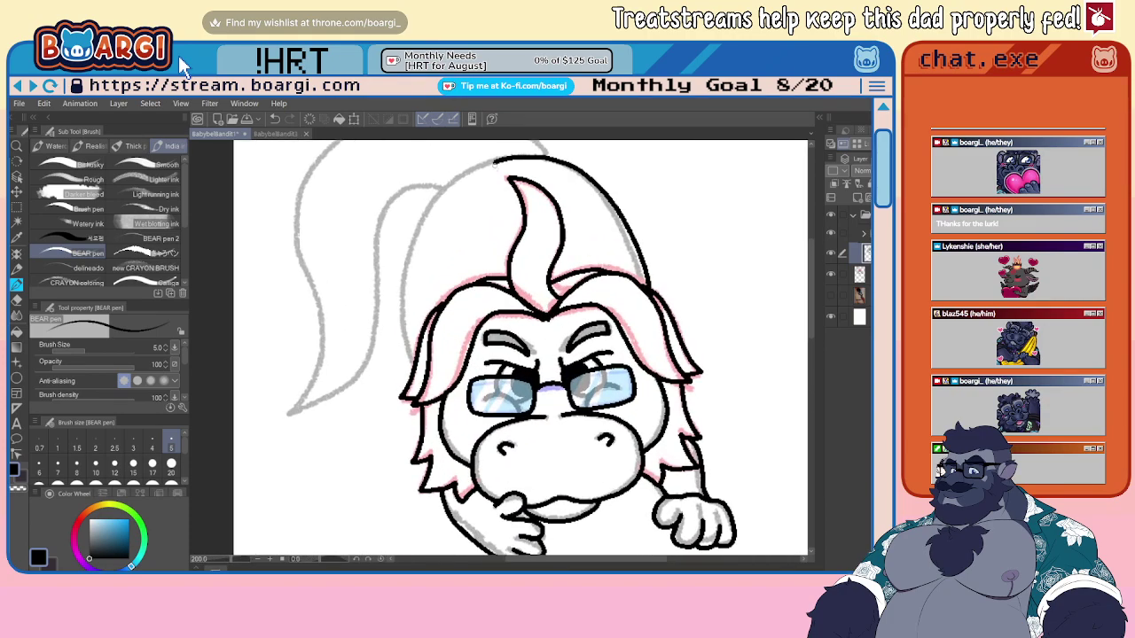
{"action": "key", "text": "ctrl+z"}
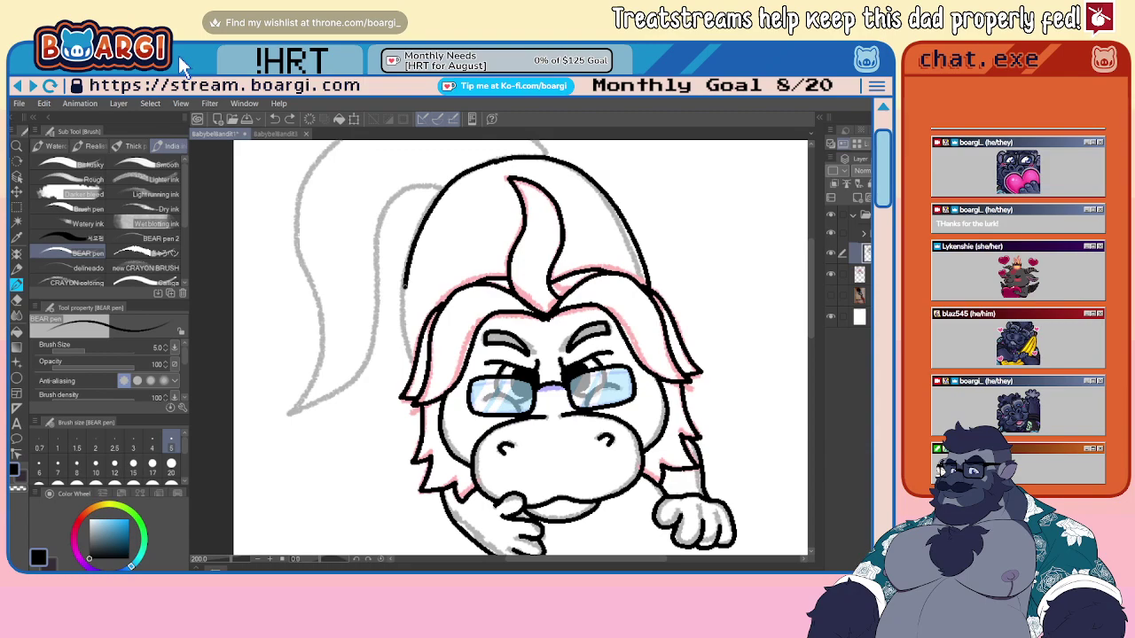
{"action": "left_click_drag", "start_coordinate": [405, 285], "coordinate": [409, 358]}
{"action": "key", "text": "ctrl+minus"}
{"action": "key", "text": "ctrl+minus"}
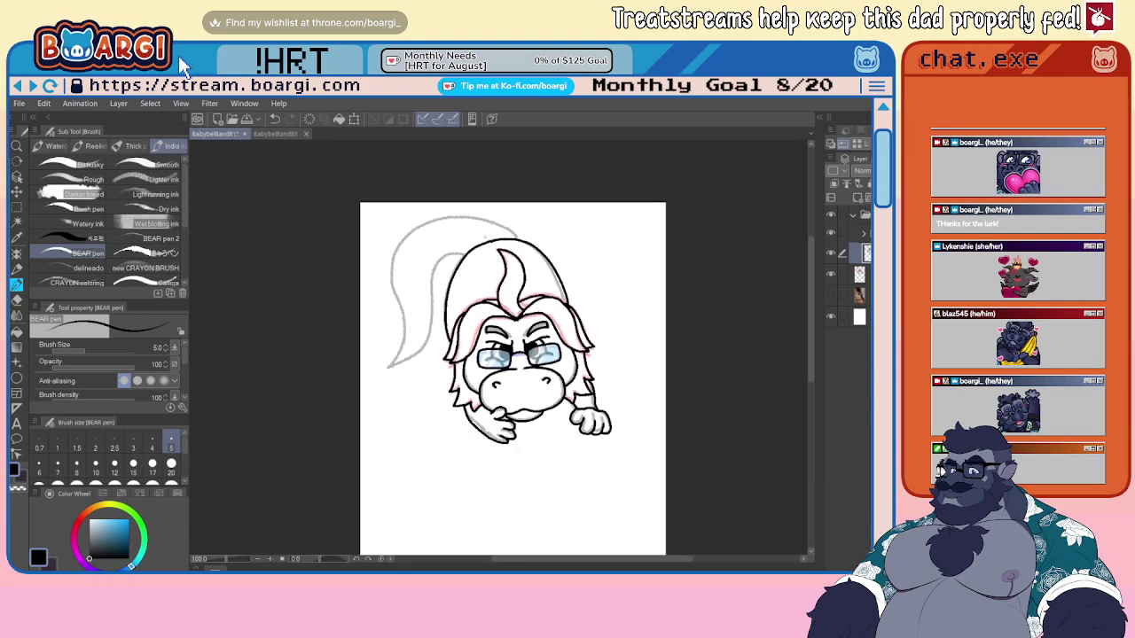
- Ink the tail's outline from its base behind the back, around the outer curve to the pointed tip and along the inner edge
{"action": "key", "text": "ctrl+plus"}
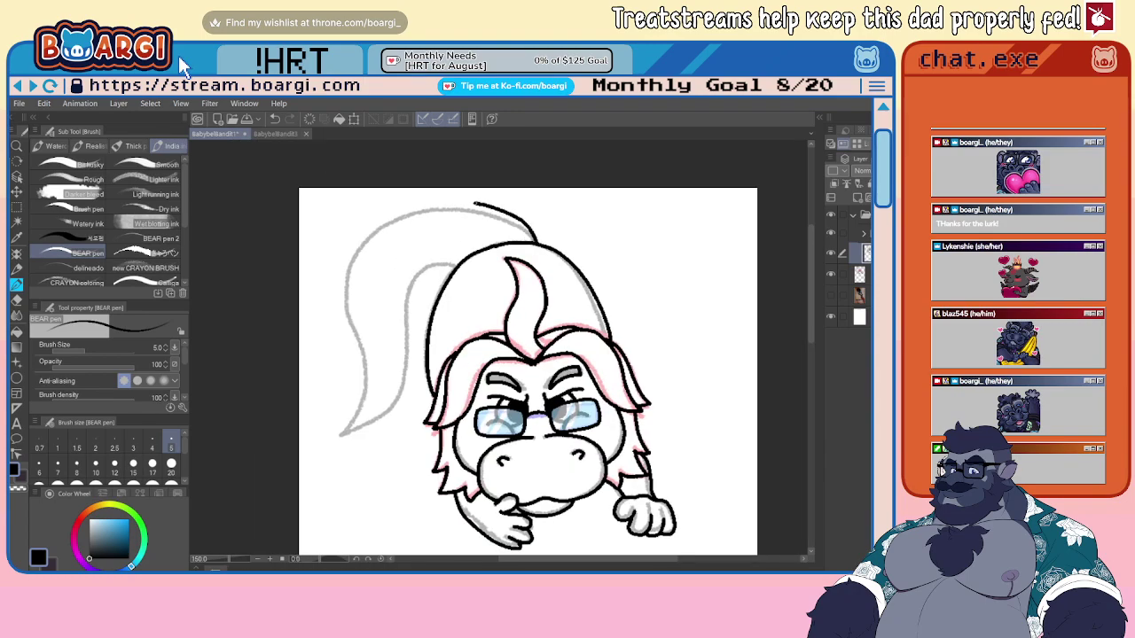
{"action": "key", "text": "ctrl+z"}
{"action": "left_click_drag", "start_coordinate": [437, 208], "coordinate": [451, 210]}
{"action": "key", "text": "ctrl+z"}
{"action": "mouse_move", "coordinate": [373, 235]}
{"action": "left_mouse_down"}
{"action": "mouse_move", "coordinate": [435, 210]}
{"action": "mouse_move", "coordinate": [520, 229]}
{"action": "left_mouse_up"}
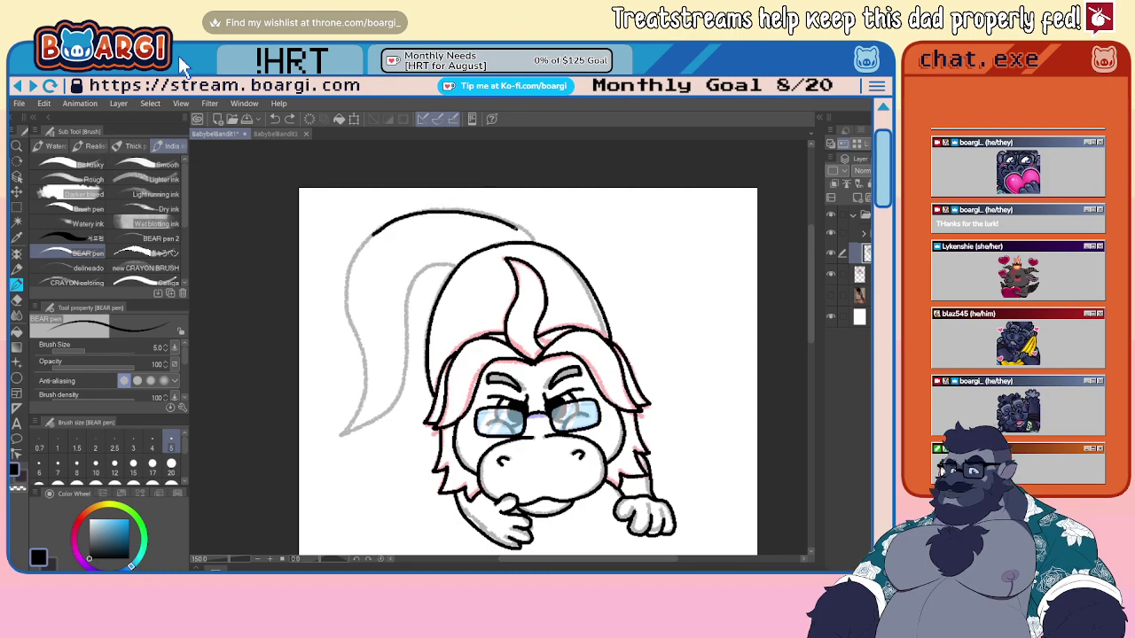
{"action": "scroll", "coordinate": [522, 200], "scroll_direction": "down", "scroll_amount": 5}
{"action": "scroll", "coordinate": [452, 183], "scroll_direction": "up", "scroll_amount": 5}
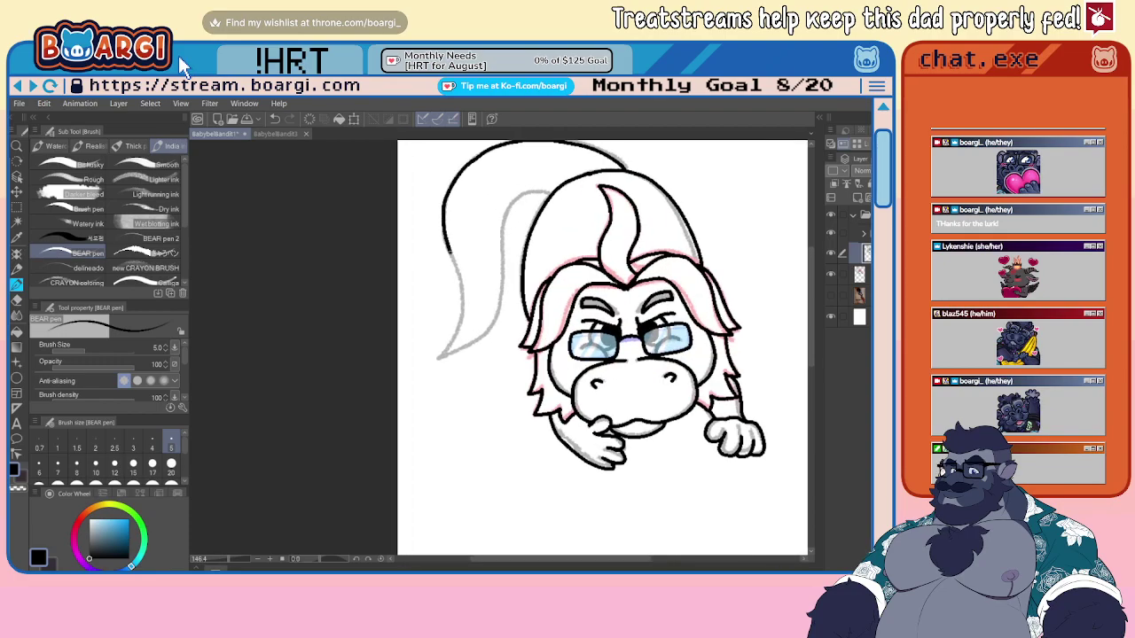
{"action": "left_click_drag", "start_coordinate": [465, 294], "coordinate": [457, 335]}
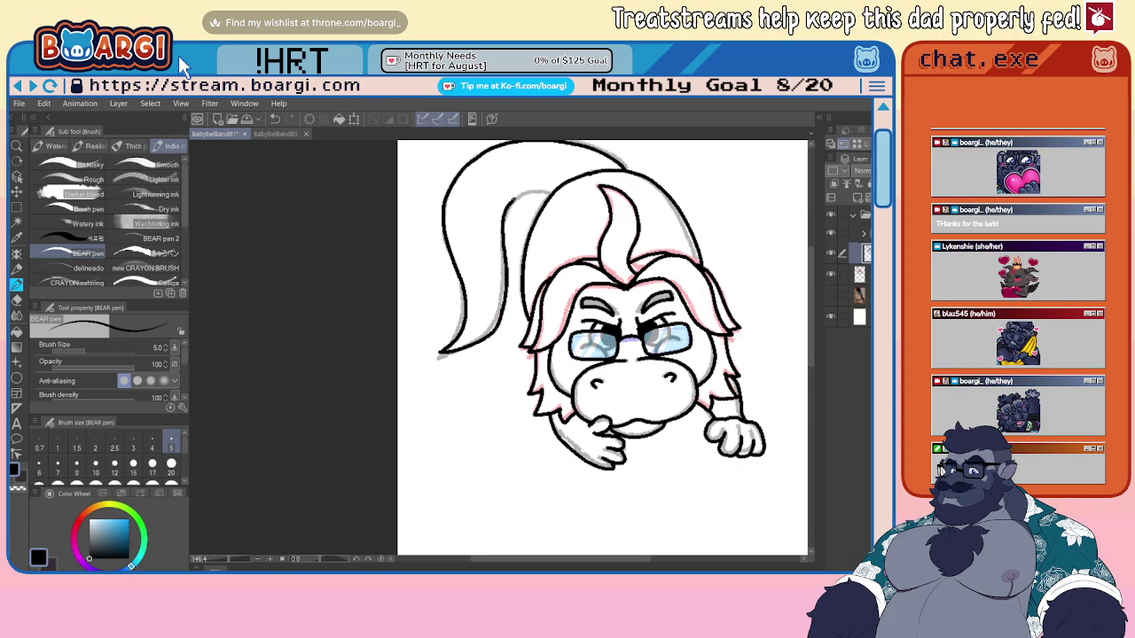
{"action": "scroll", "coordinate": [476, 254], "scroll_direction": "down", "scroll_amount": 10}
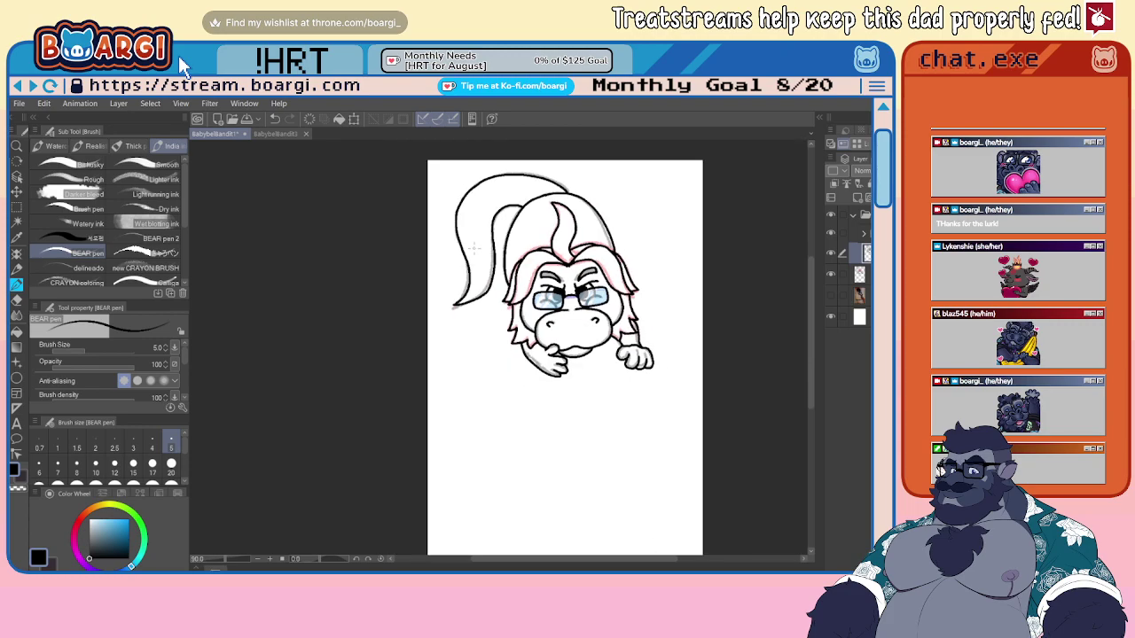
{"action": "scroll", "coordinate": [536, 311], "scroll_direction": "up", "scroll_amount": 8}
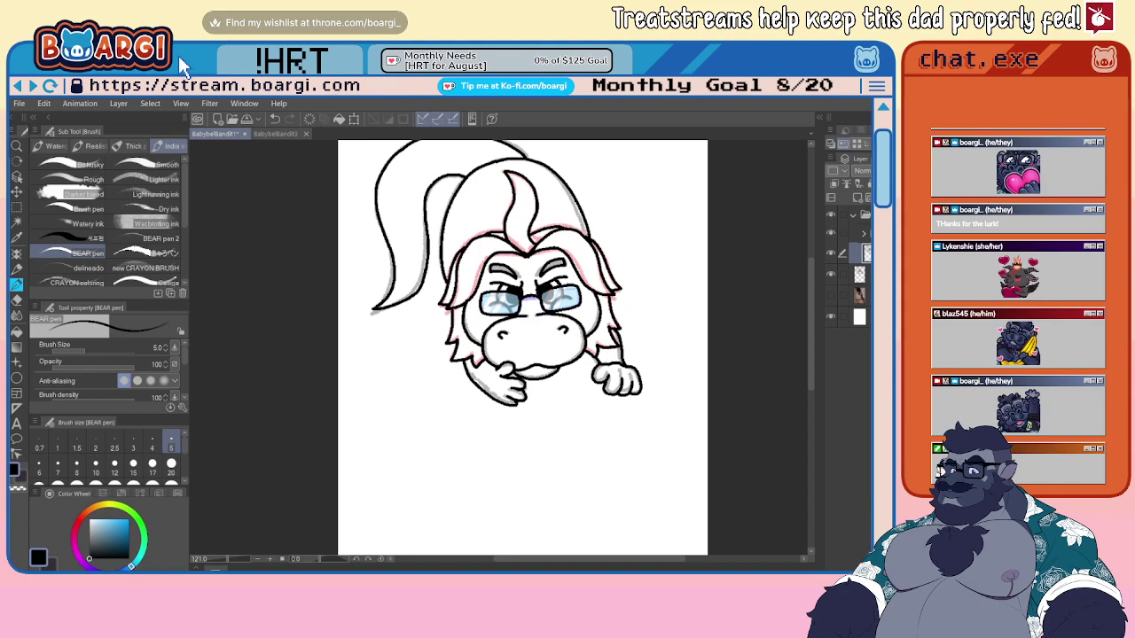
- Collapse the line art folder, add a new layer directly beneath it and hide the sketch layer
{"action": "left_click", "coordinate": [854, 216]}
{"action": "left_click", "coordinate": [858, 235]}
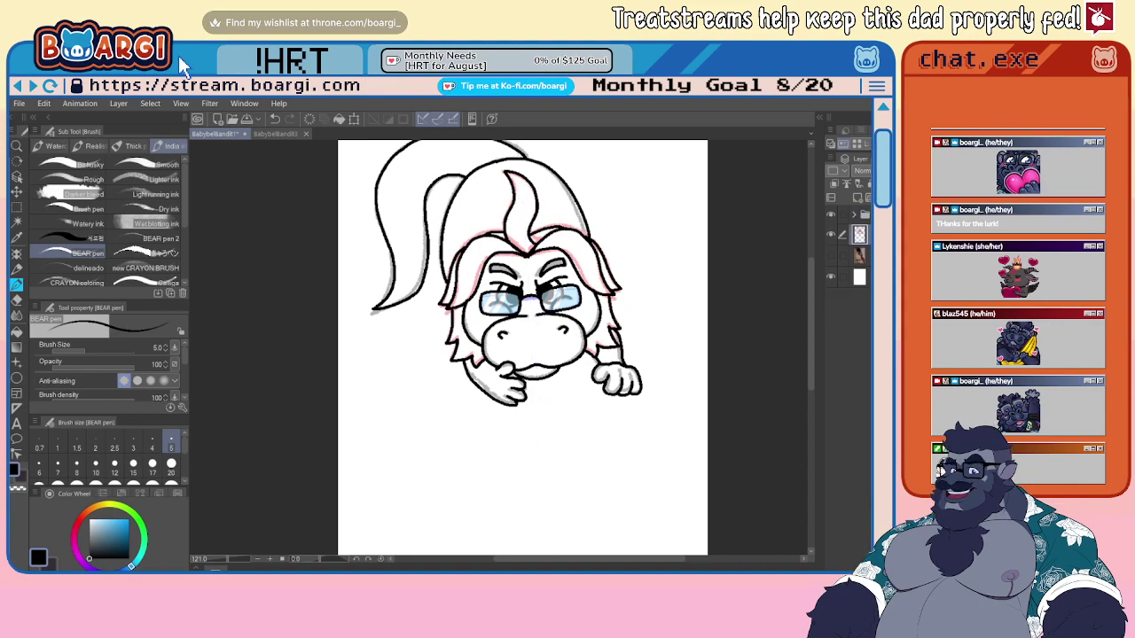
{"action": "key", "text": "ctrl+z"}
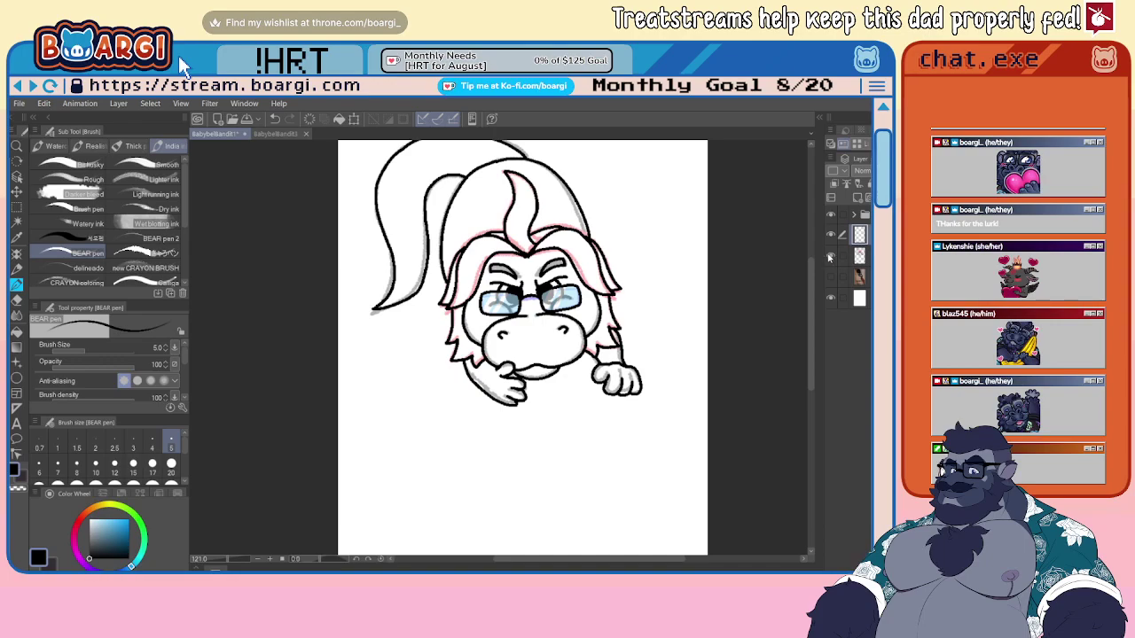
{"action": "left_click", "coordinate": [830, 257]}
- Auto-select the blank canvas around the character from the line art folder and invert the selection to cover the character
{"action": "left_click", "coordinate": [865, 215]}
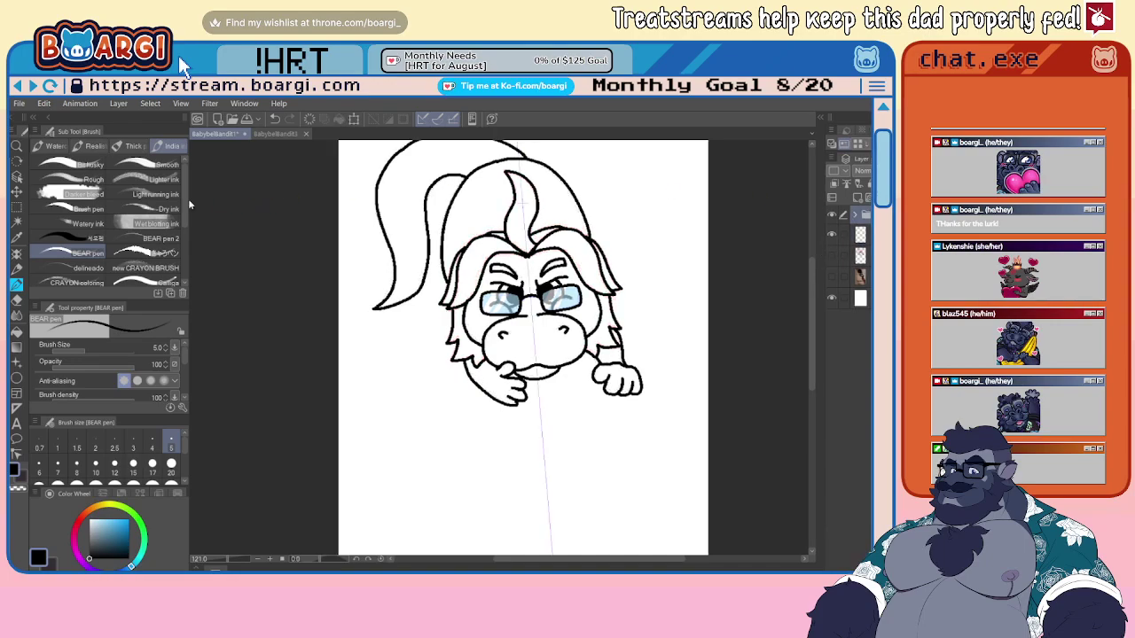
{"action": "key", "text": "w"}
{"action": "left_click", "coordinate": [358, 216]}
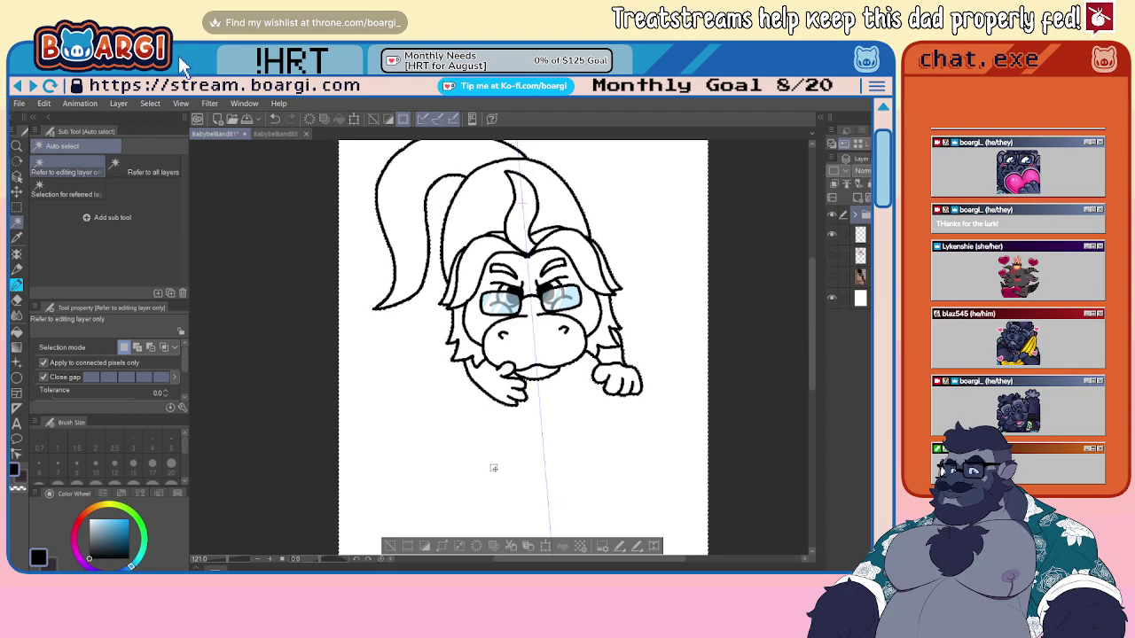
{"action": "scroll", "coordinate": [620, 328], "scroll_direction": "up", "scroll_amount": 3}
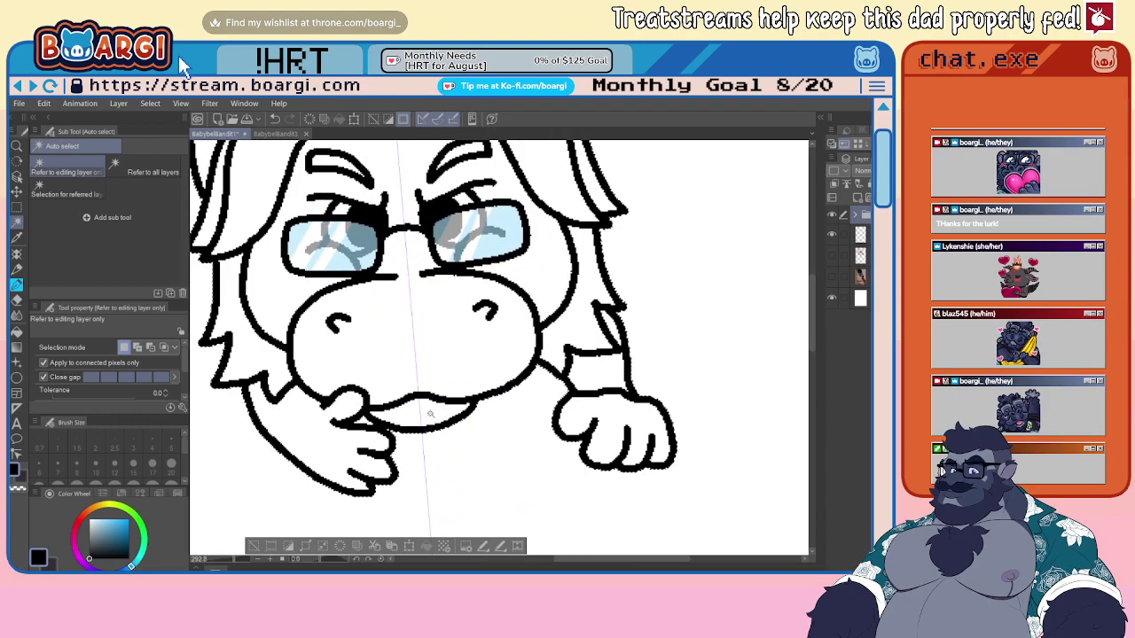
{"action": "scroll", "coordinate": [430, 413], "scroll_direction": "down", "scroll_amount": 4}
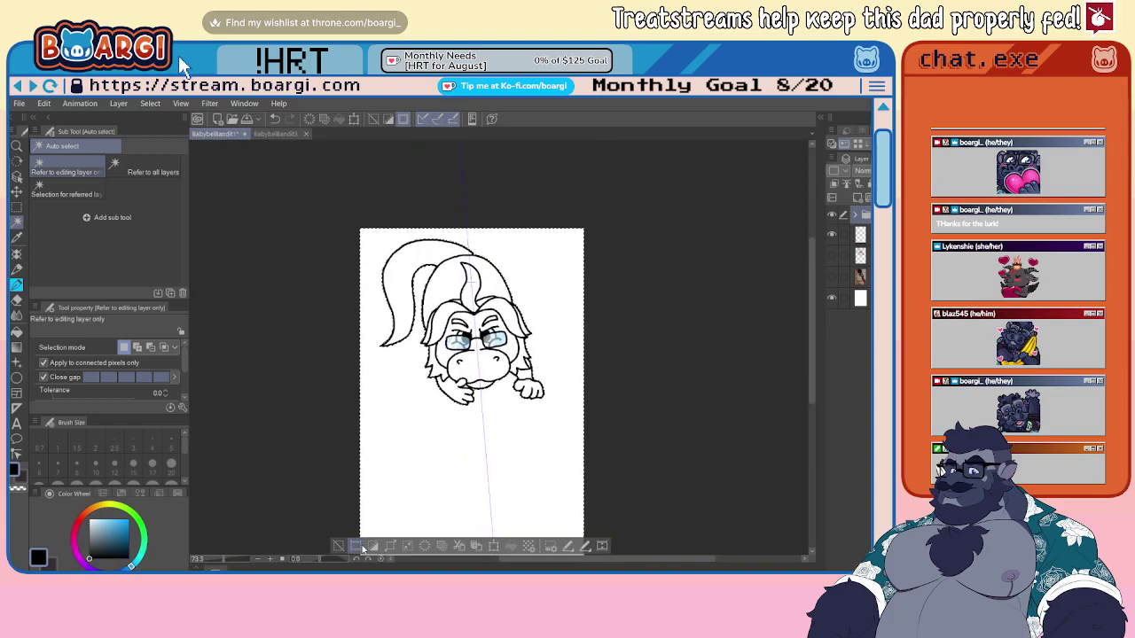
- Create a new Illustration canvas, paste the coloured character reference into it and sample the light green of the face
{"action": "left_click", "coordinate": [276, 134]}
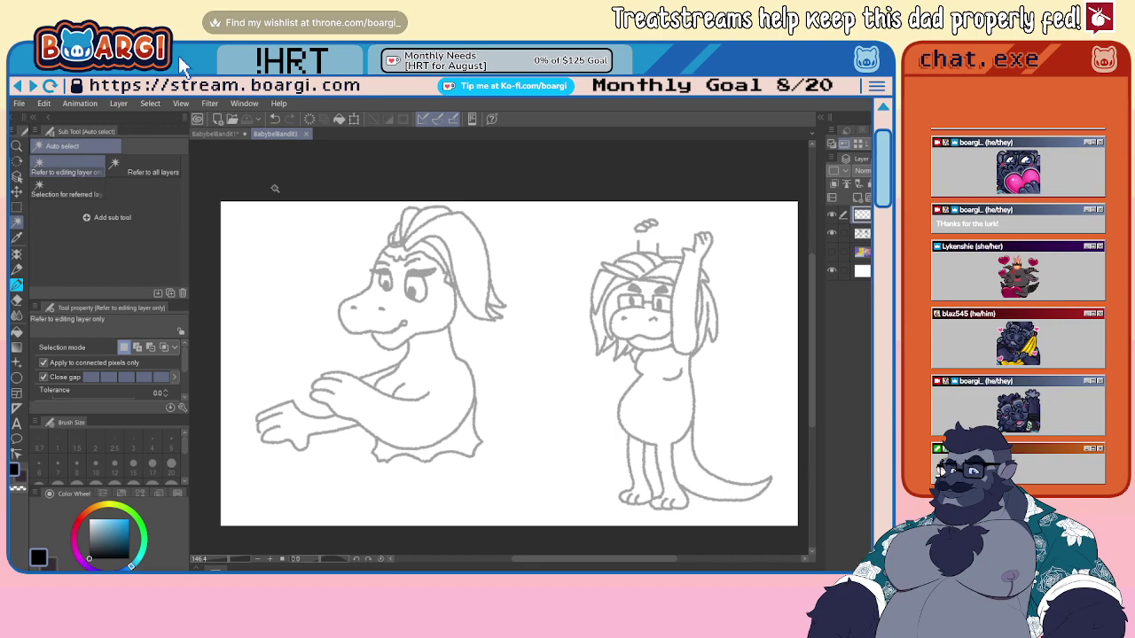
{"action": "key", "text": "ctrl+n"}
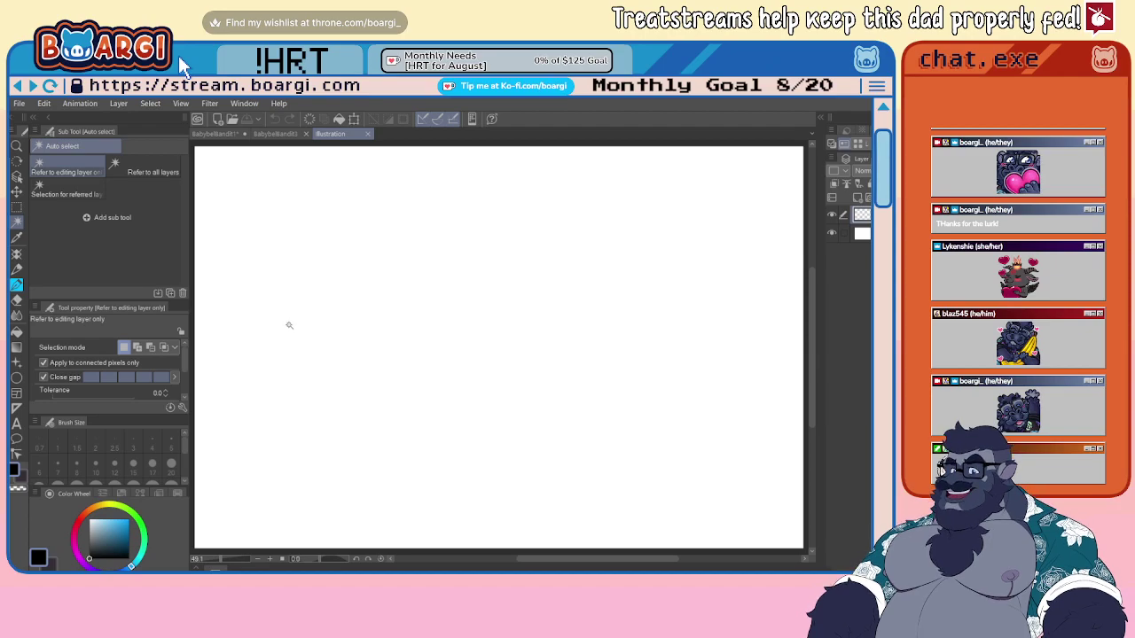
{"action": "key", "text": "ctrl+v"}
{"action": "scroll", "coordinate": [366, 216], "scroll_direction": "up", "scroll_amount": 10}
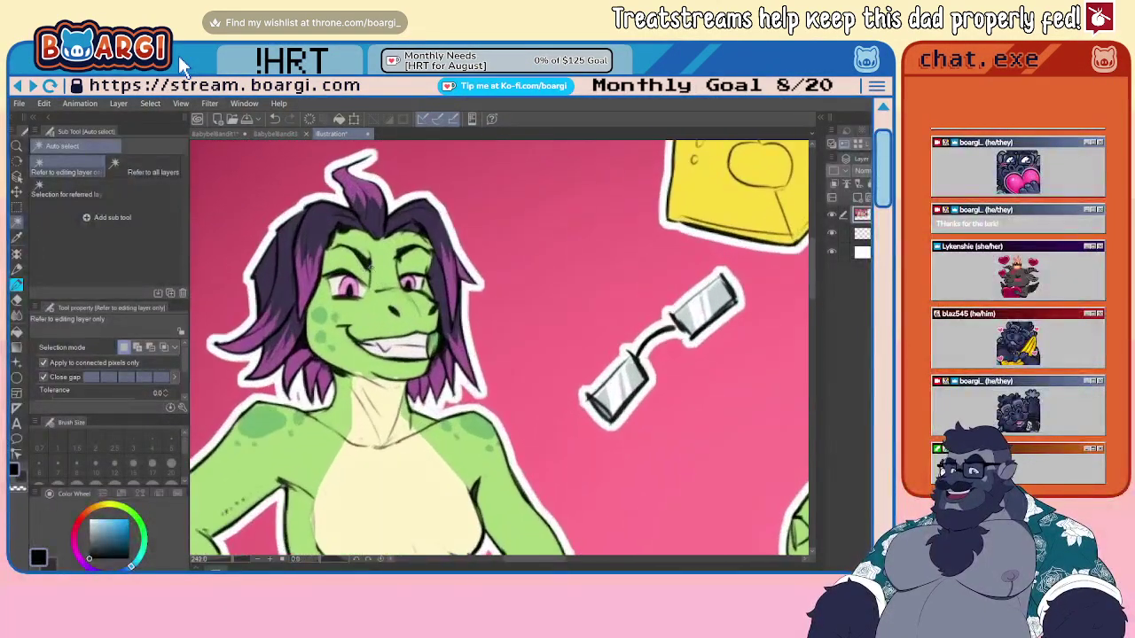
{"action": "right_click", "coordinate": [391, 265]}
- Return to the BabybelBandit1 drawing, fill the selected character with the light green on the new layer and deselect
{"action": "left_click", "coordinate": [273, 135]}
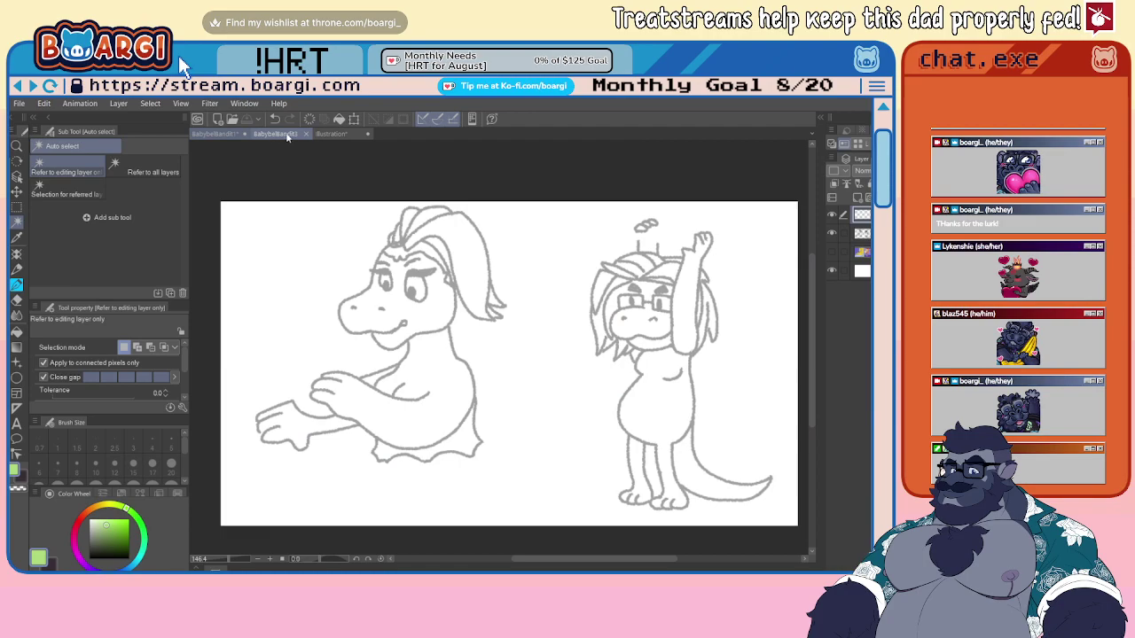
{"action": "left_click_drag", "start_coordinate": [313, 135], "coordinate": [311, 135]}
{"action": "scroll", "coordinate": [491, 330], "scroll_direction": "up", "scroll_amount": 4}
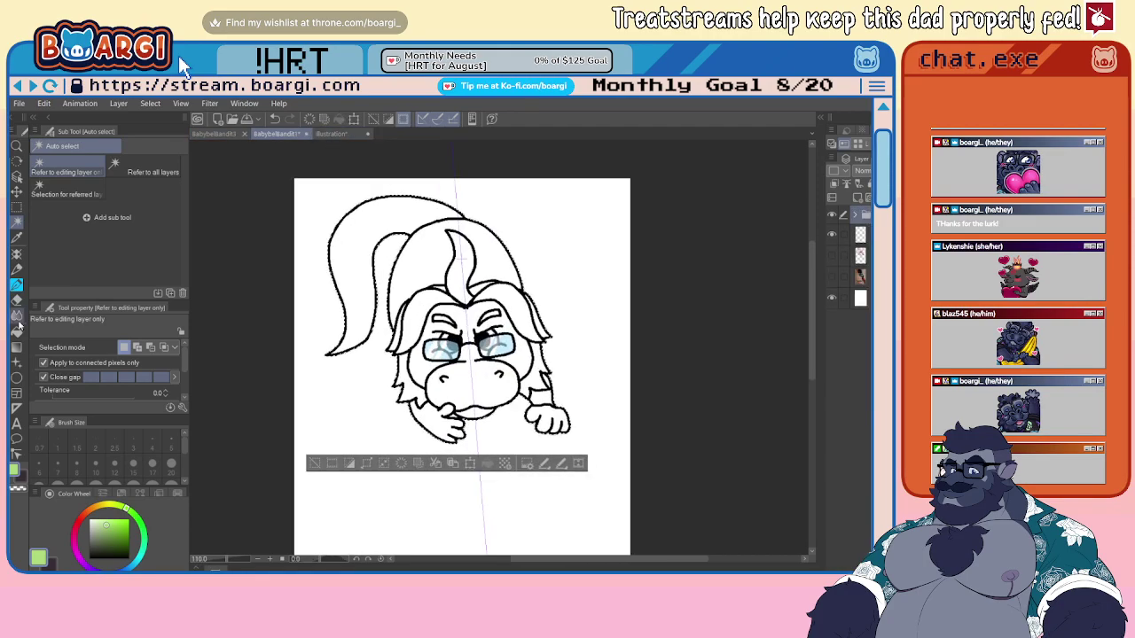
{"action": "left_click", "coordinate": [16, 331]}
{"action": "left_click", "coordinate": [861, 234]}
{"action": "left_click", "coordinate": [409, 270]}
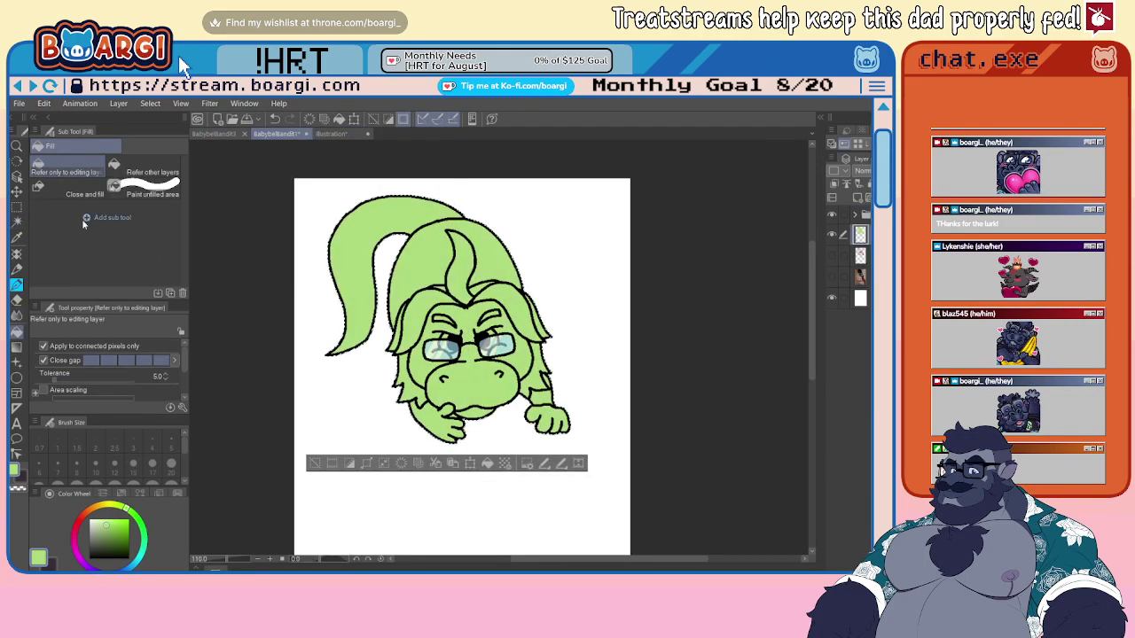
{"action": "left_click", "coordinate": [17, 208]}
{"action": "left_click", "coordinate": [713, 165]}
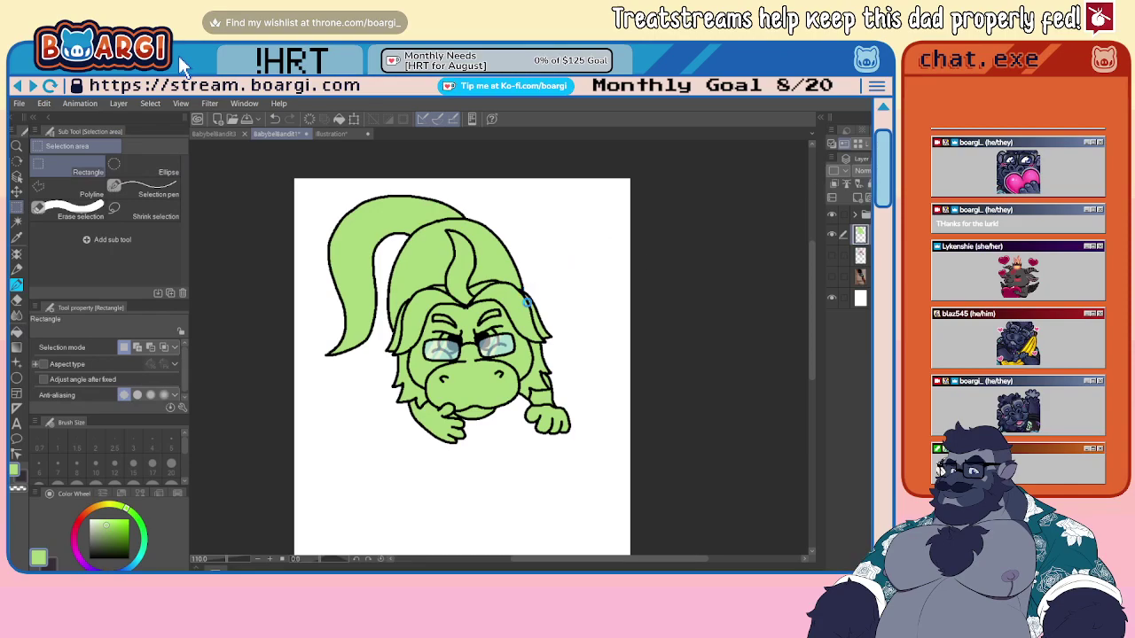
{"action": "scroll", "coordinate": [448, 350], "scroll_direction": "up", "scroll_amount": 4}
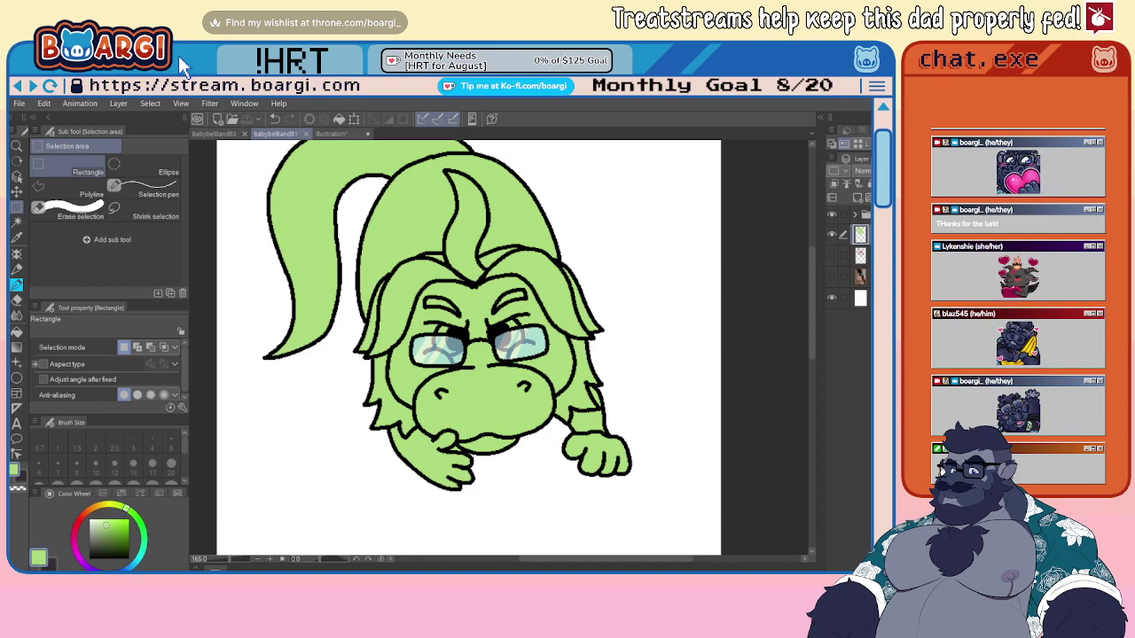
- Sample the darker green of the cheek spots from the reference illustration and return to the BabybelBandit1 drawing
{"action": "left_click", "coordinate": [331, 135]}
{"action": "scroll", "coordinate": [285, 316], "scroll_direction": "up", "scroll_amount": 4}
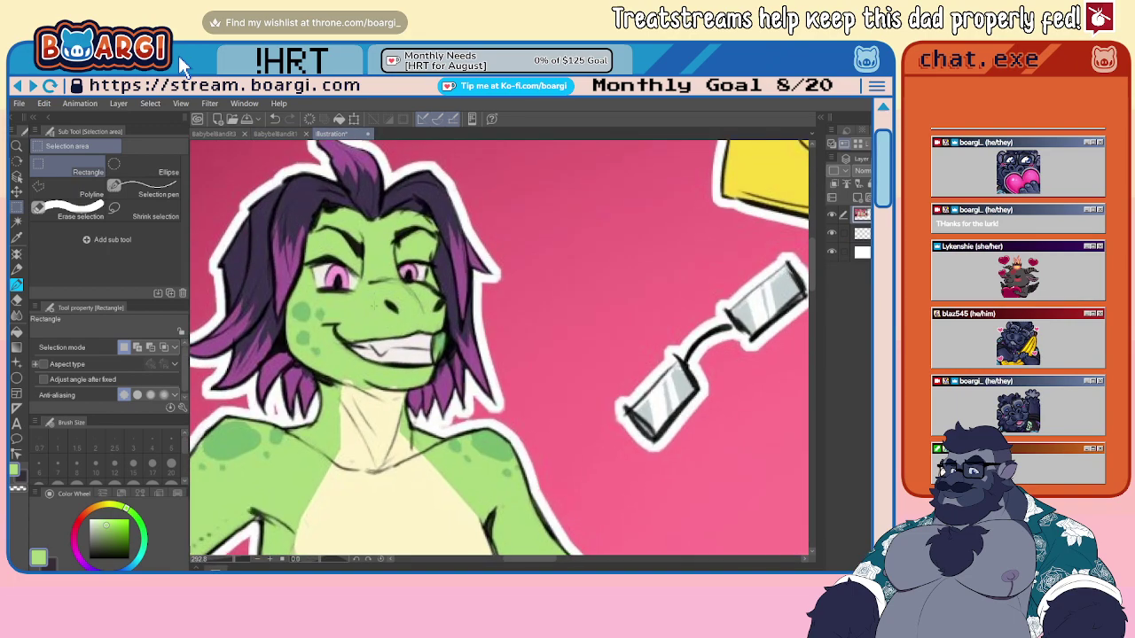
{"action": "left_click", "coordinate": [285, 316], "text": "alt"}
{"action": "left_click", "coordinate": [280, 135]}
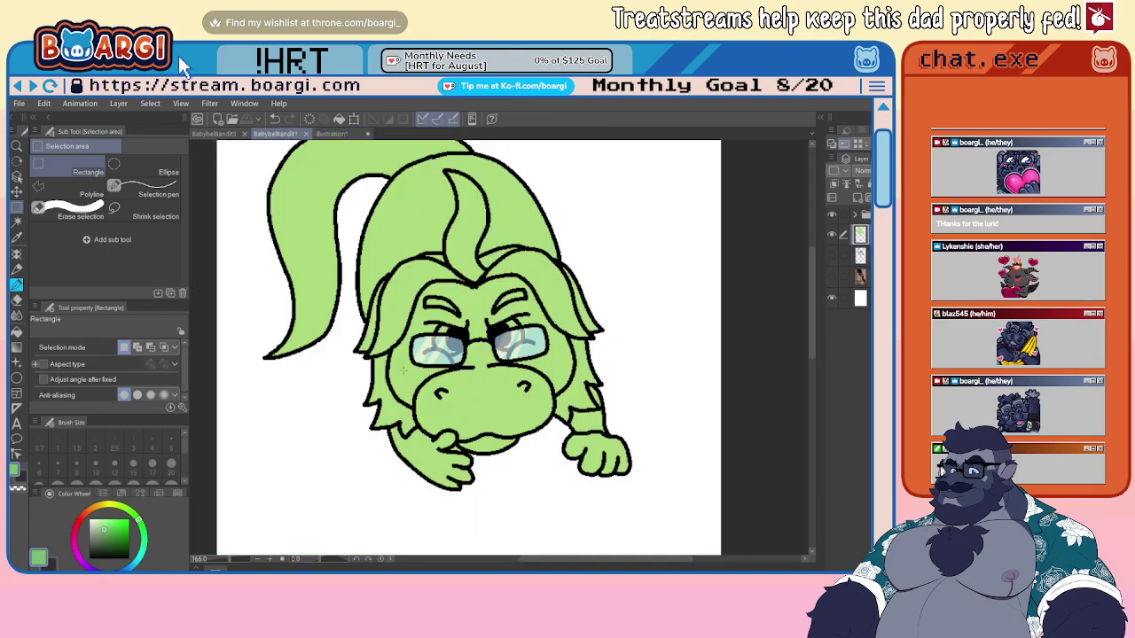
- Make the face's symmetry ruler active on the green base colour layer and select that layer for painting
{"action": "scroll", "coordinate": [471, 382], "scroll_direction": "up", "scroll_amount": 5}
{"action": "left_click", "coordinate": [855, 215]}
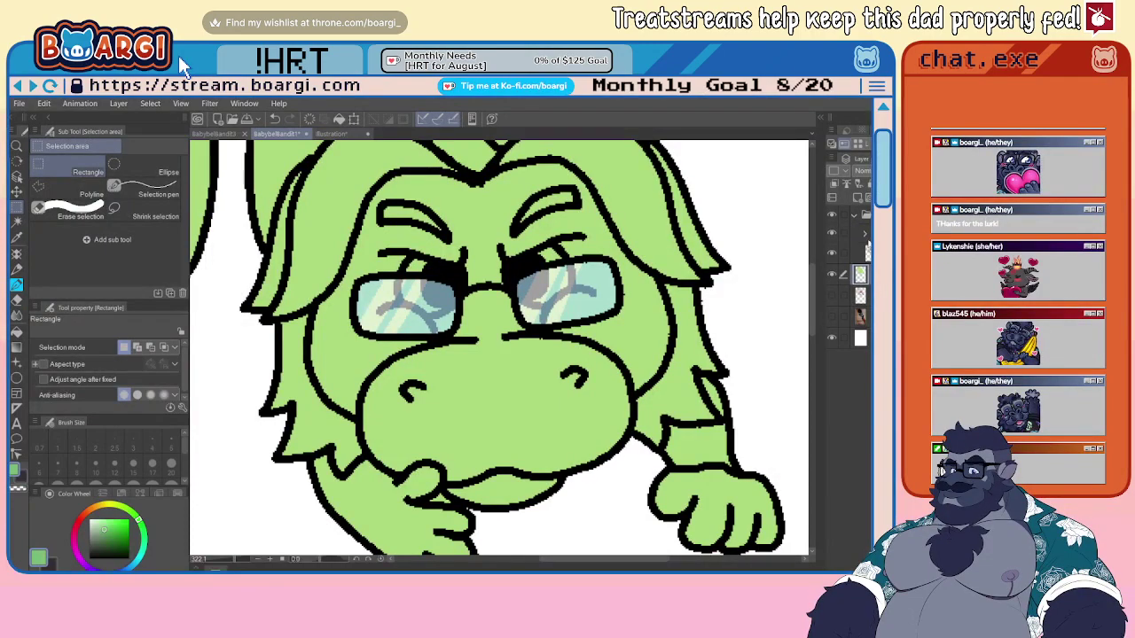
{"action": "left_click", "coordinate": [868, 236]}
{"action": "left_click", "coordinate": [854, 215]}
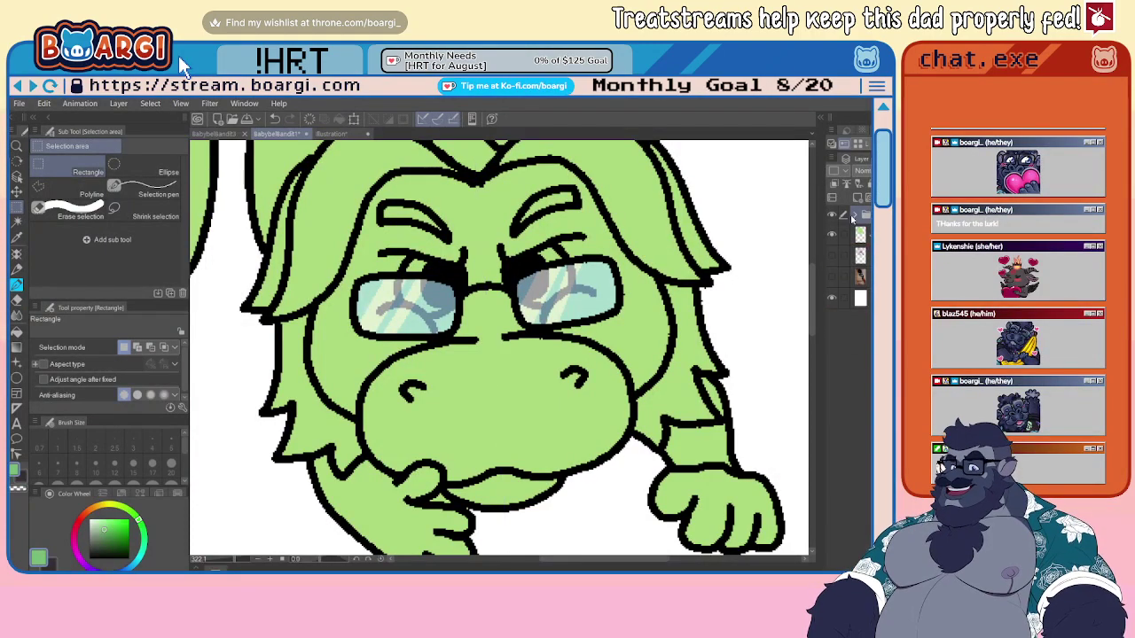
{"action": "left_click", "coordinate": [860, 235]}
{"action": "scroll", "coordinate": [452, 293], "scroll_direction": "down", "scroll_amount": 5}
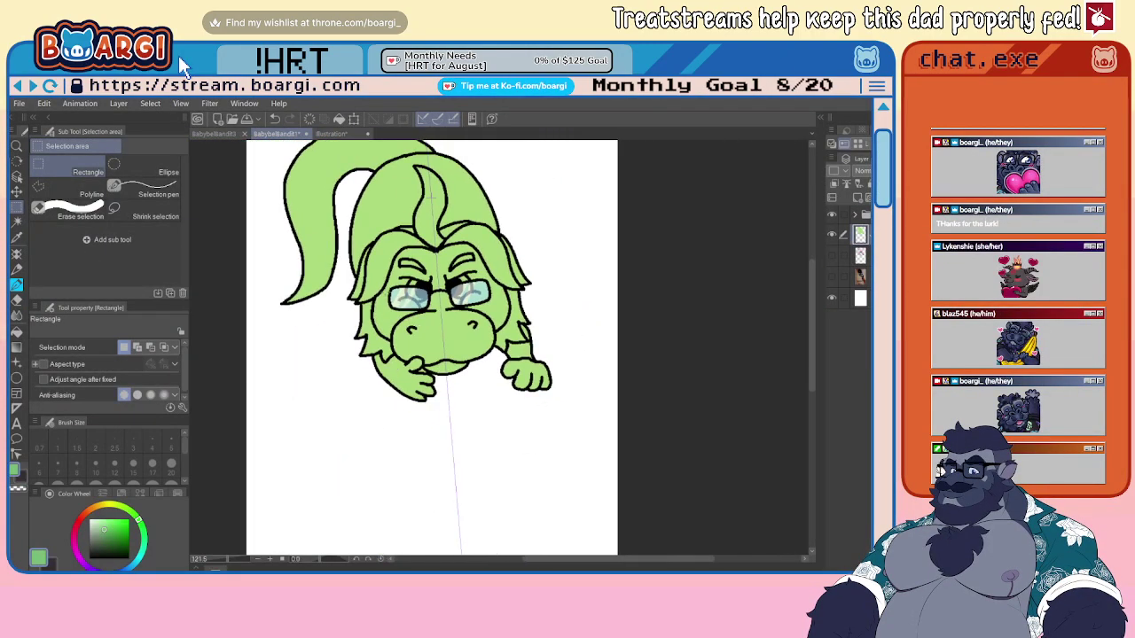
{"action": "scroll", "coordinate": [418, 310], "scroll_direction": "up", "scroll_amount": 6}
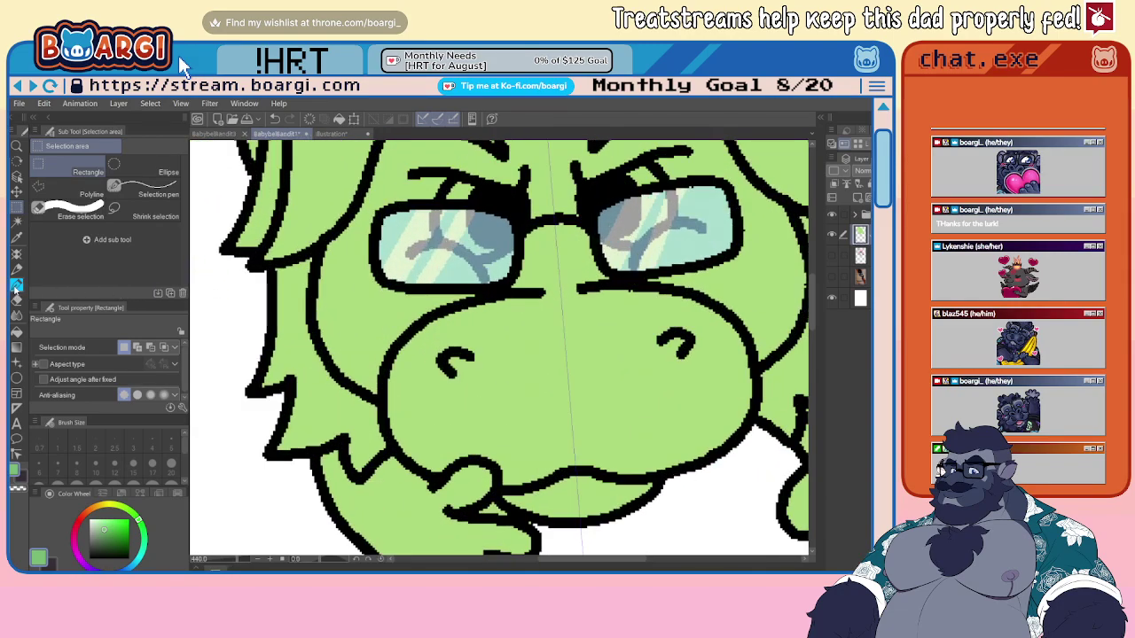
- Paint three darker green spots on each cheek with the BEAR pen at size 5, using the face's symmetry
{"action": "left_click", "coordinate": [16, 287]}
{"action": "scroll", "coordinate": [322, 350], "scroll_direction": "up", "scroll_amount": 5}
{"action": "mouse_move", "coordinate": [369, 292]}
{"action": "left_mouse_down"}
{"action": "mouse_move", "coordinate": [352, 291]}
{"action": "mouse_move", "coordinate": [387, 298]}
{"action": "mouse_move", "coordinate": [366, 315]}
{"action": "left_mouse_up"}
{"action": "key", "text": "ctrl+z"}
{"action": "mouse_move", "coordinate": [368, 273]}
{"action": "left_mouse_down"}
{"action": "mouse_move", "coordinate": [341, 288]}
{"action": "mouse_move", "coordinate": [388, 306]}
{"action": "mouse_move", "coordinate": [354, 282]}
{"action": "mouse_move", "coordinate": [369, 281]}
{"action": "mouse_move", "coordinate": [362, 292]}
{"action": "left_mouse_up"}
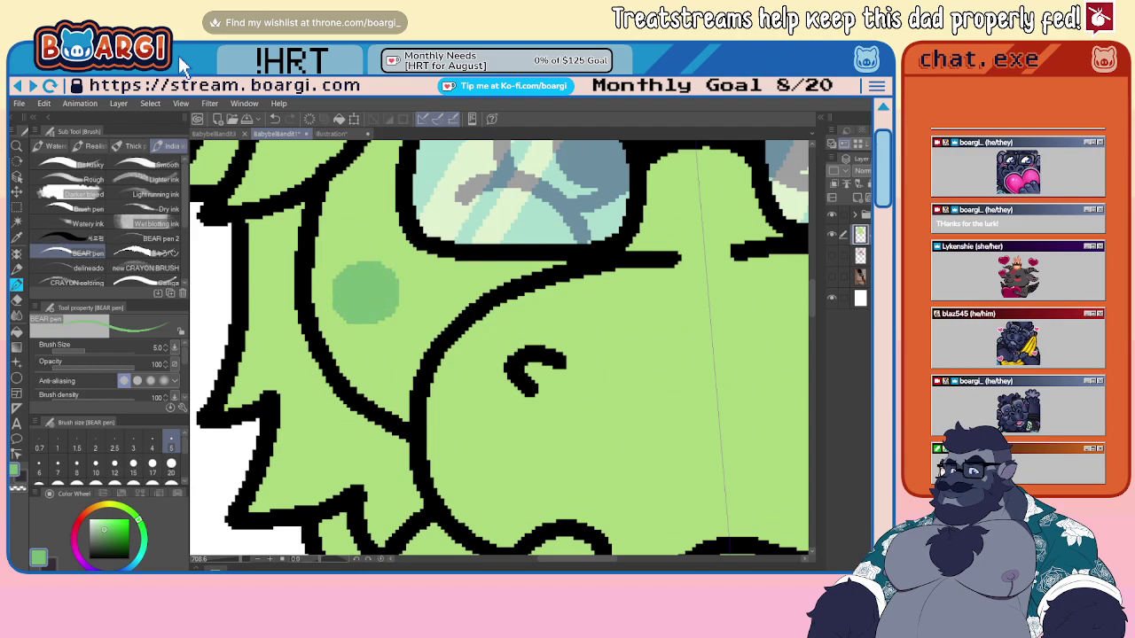
{"action": "scroll", "coordinate": [192, 252], "scroll_direction": "down", "scroll_amount": 2}
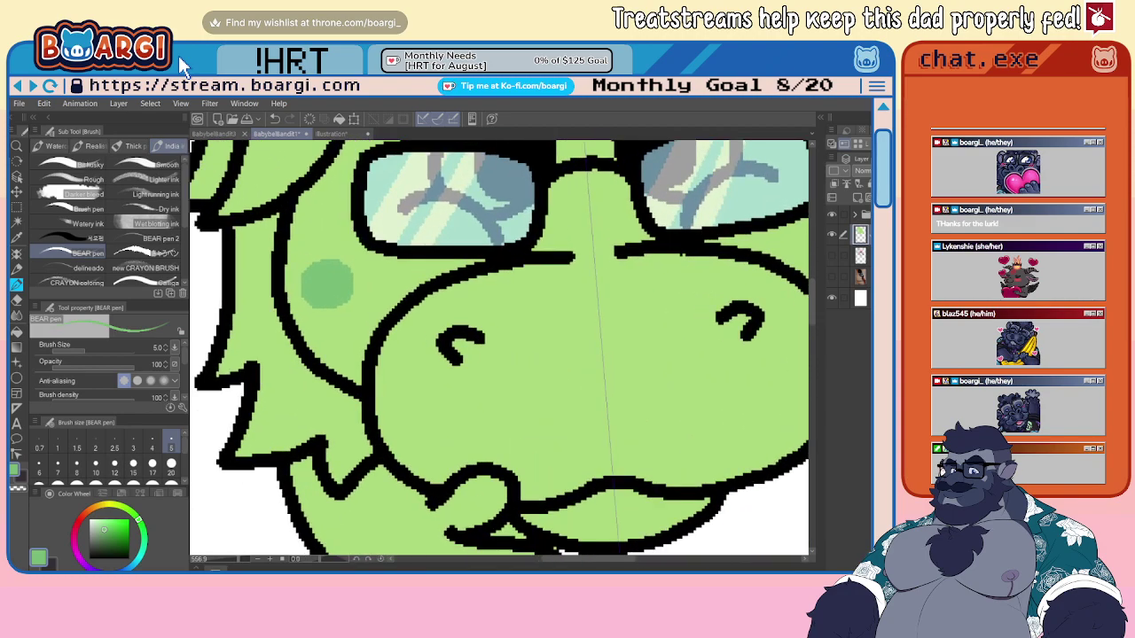
{"action": "left_click_drag", "start_coordinate": [376, 283], "coordinate": [377, 296]}
{"action": "scroll", "coordinate": [381, 281], "scroll_direction": "down", "scroll_amount": 4}
{"action": "scroll", "coordinate": [337, 316], "scroll_direction": "up", "scroll_amount": 5}
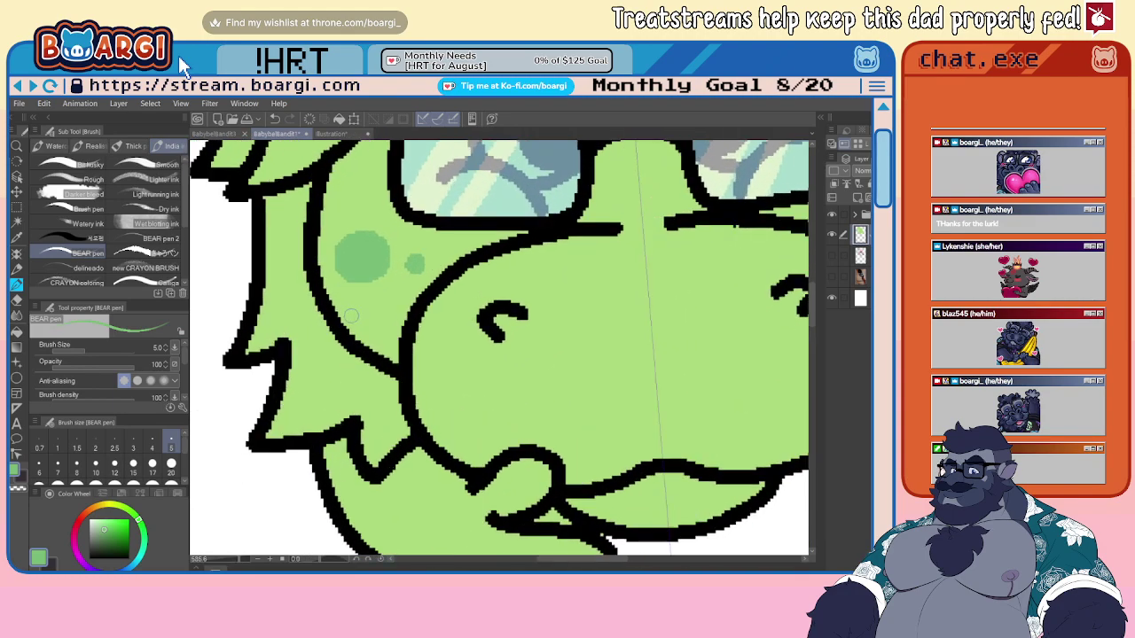
{"action": "left_click_drag", "start_coordinate": [379, 306], "coordinate": [388, 312]}
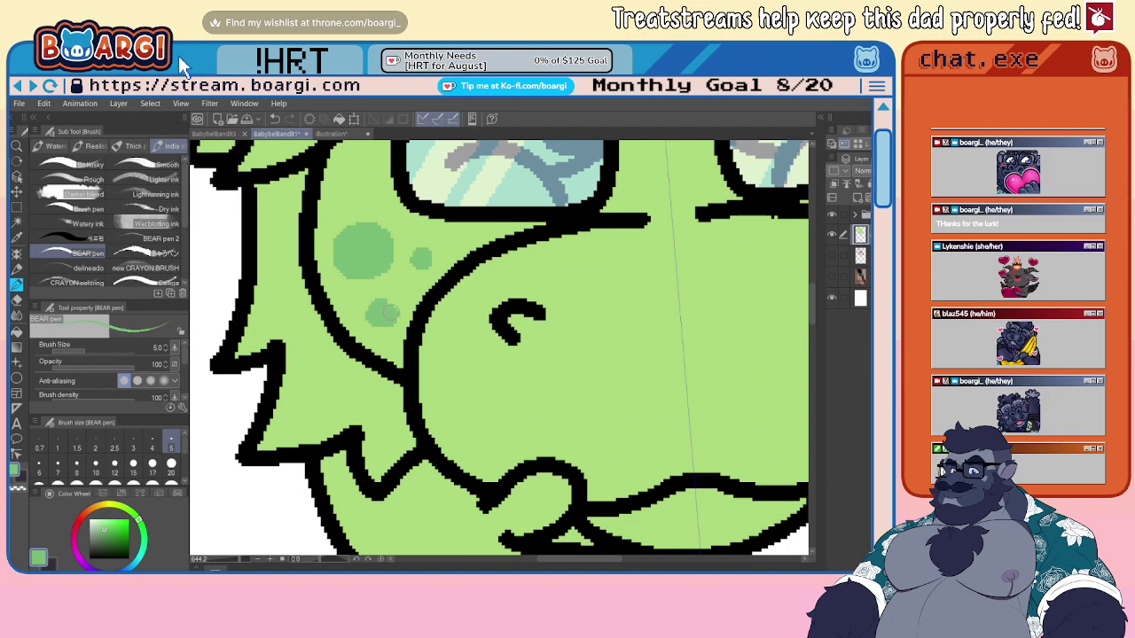
{"action": "scroll", "coordinate": [383, 315], "scroll_direction": "down", "scroll_amount": 3}
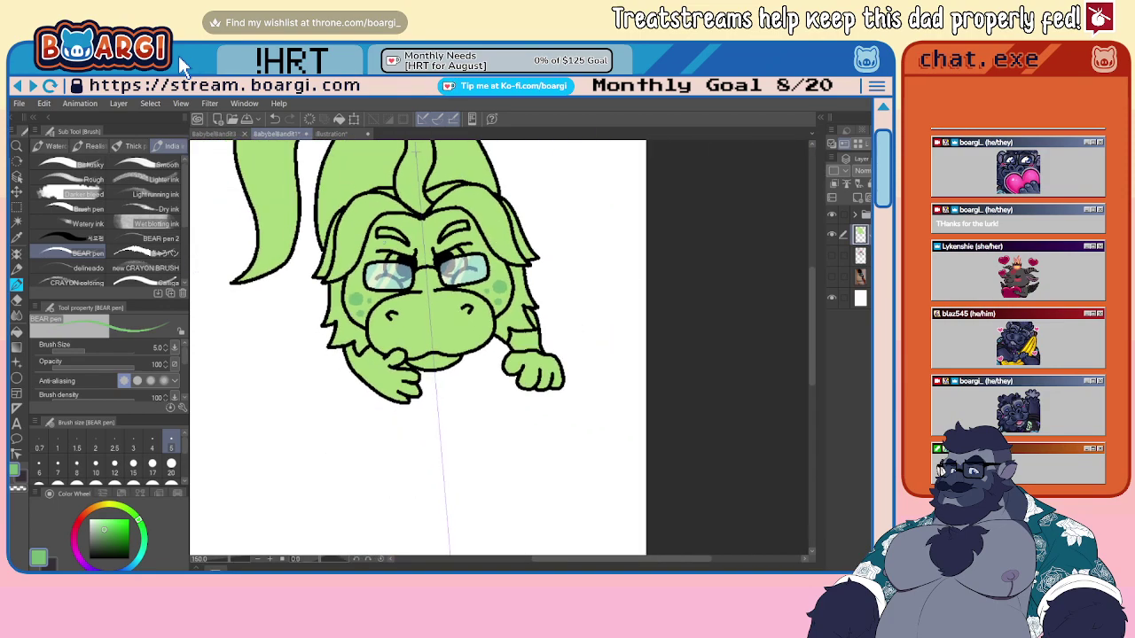
{"action": "scroll", "coordinate": [415, 256], "scroll_direction": "down", "scroll_amount": 4}
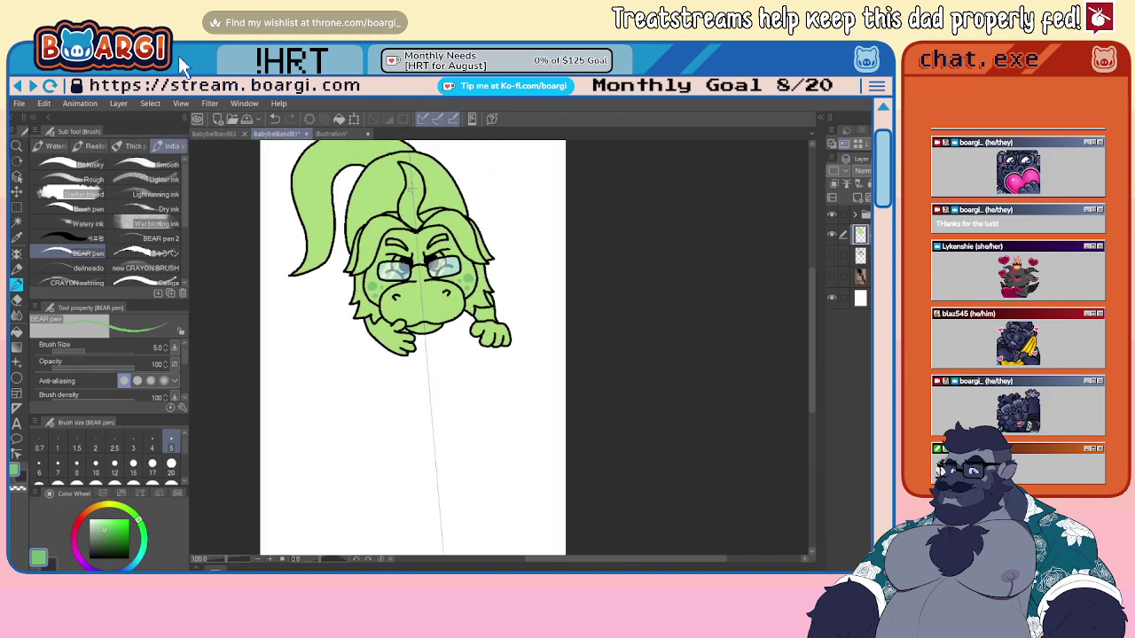
{"action": "scroll", "coordinate": [405, 213], "scroll_direction": "up", "scroll_amount": 5}
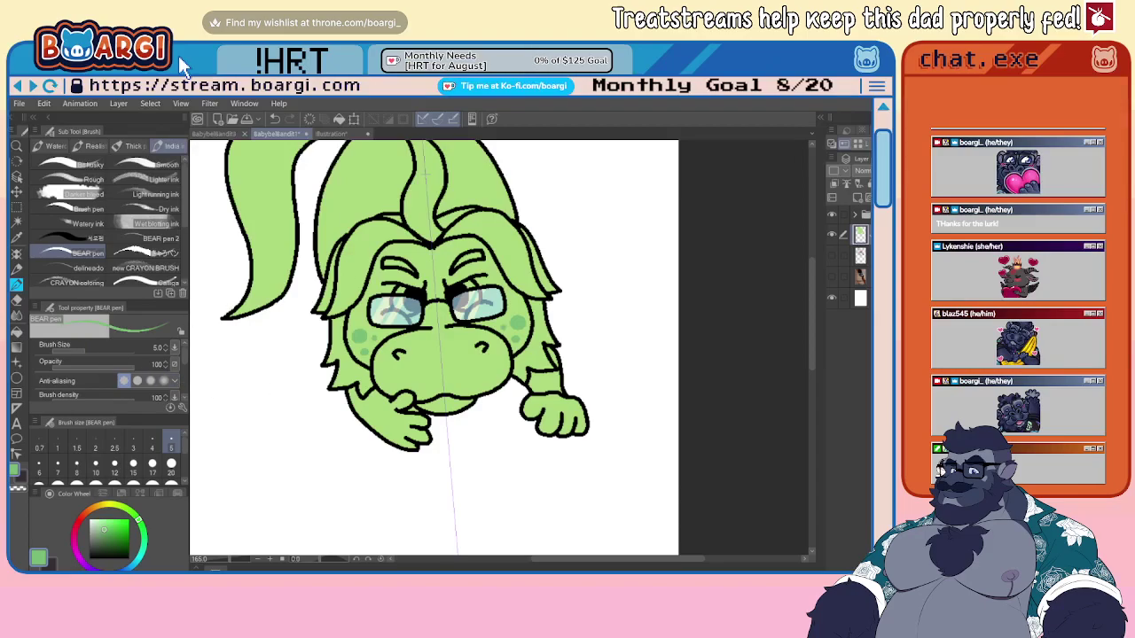
{"action": "scroll", "coordinate": [341, 288], "scroll_direction": "down", "scroll_amount": 5}
{"action": "scroll", "coordinate": [328, 226], "scroll_direction": "up", "scroll_amount": 5}
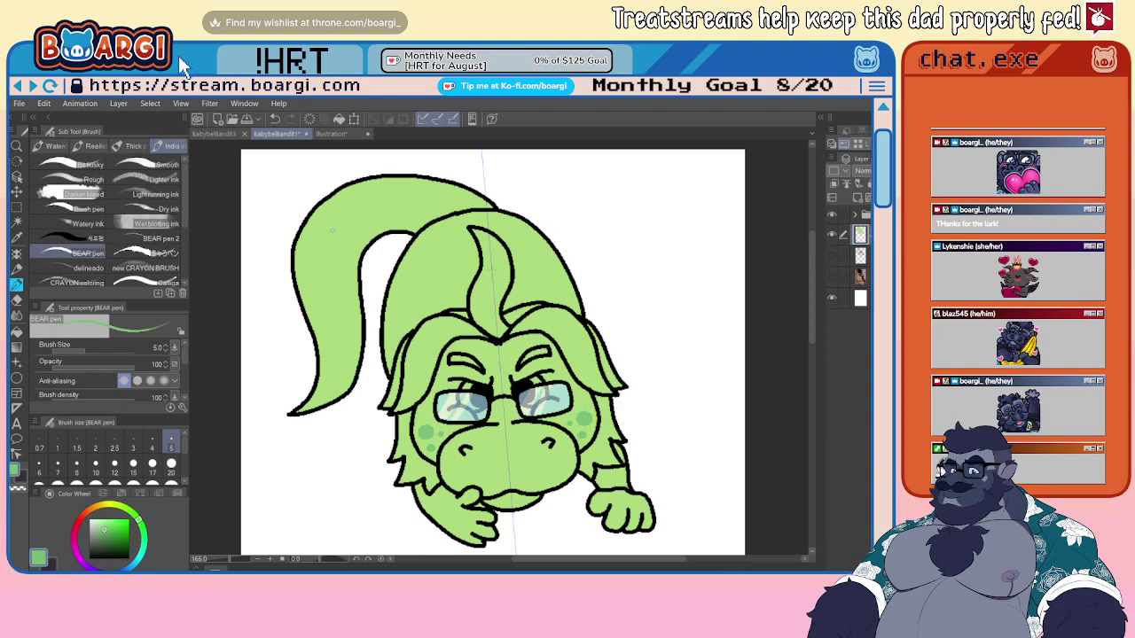
{"action": "key", "text": "ctrl+minus"}
{"action": "key", "text": "ctrl+minus"}
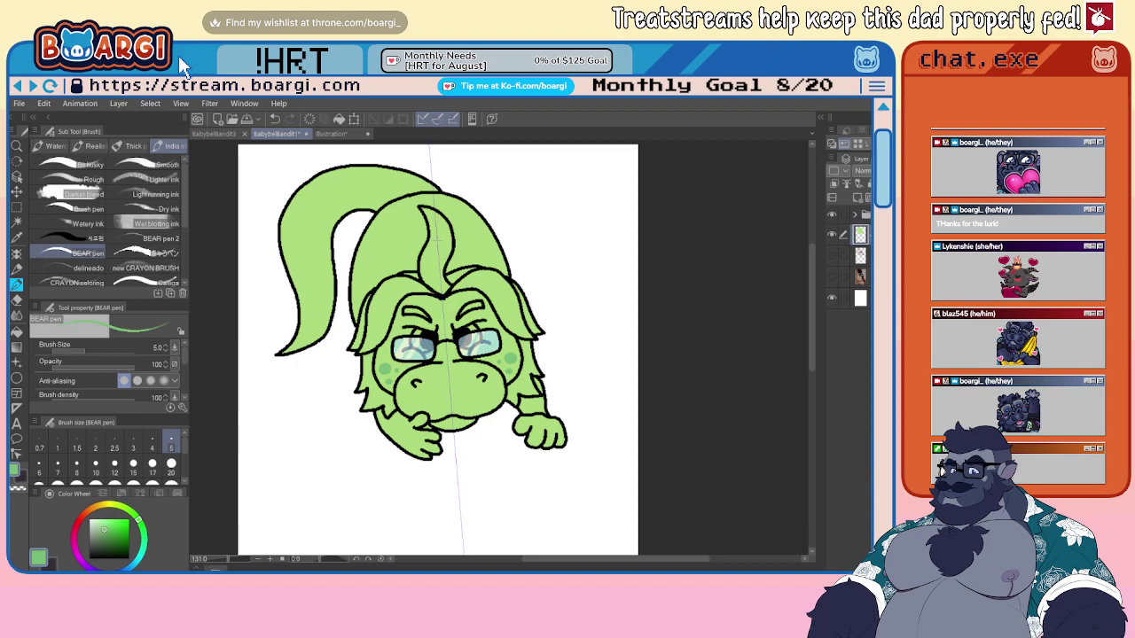
- Sample the dark purple of the hair from the reference illustration and return to the BabybelBandit1 drawing
{"action": "key", "text": "ctrl+Tab"}
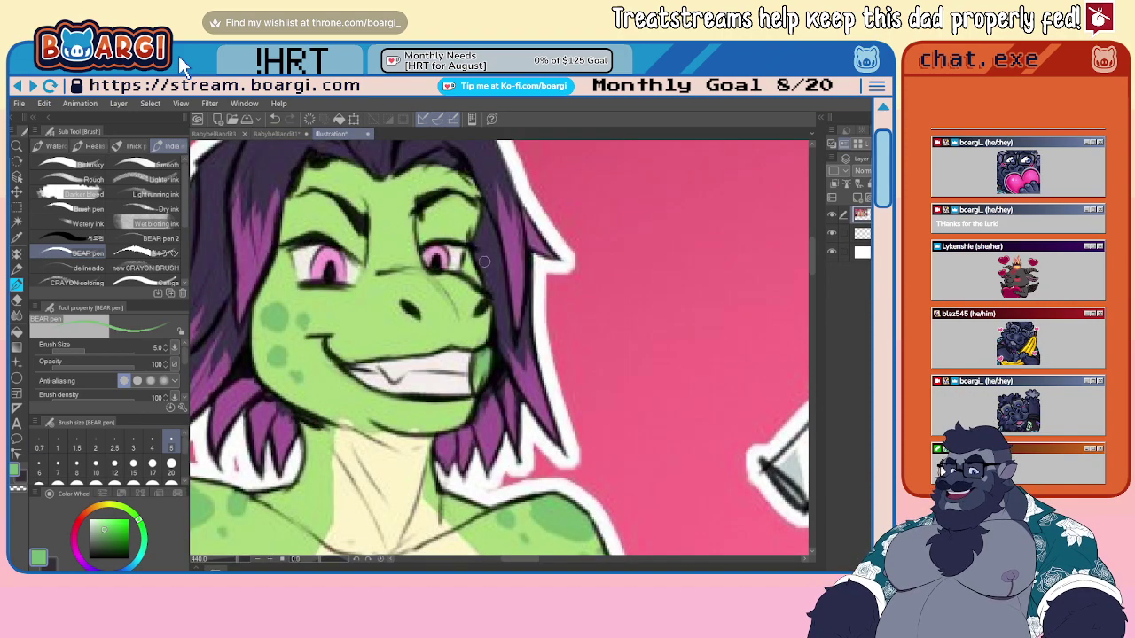
{"action": "left_click", "coordinate": [360, 165], "text": "alt"}
{"action": "left_click", "coordinate": [267, 134]}
- Auto-select the enclosed hair areas on both sides of the face, referring to the line art folder
{"action": "left_click", "coordinate": [17, 222]}
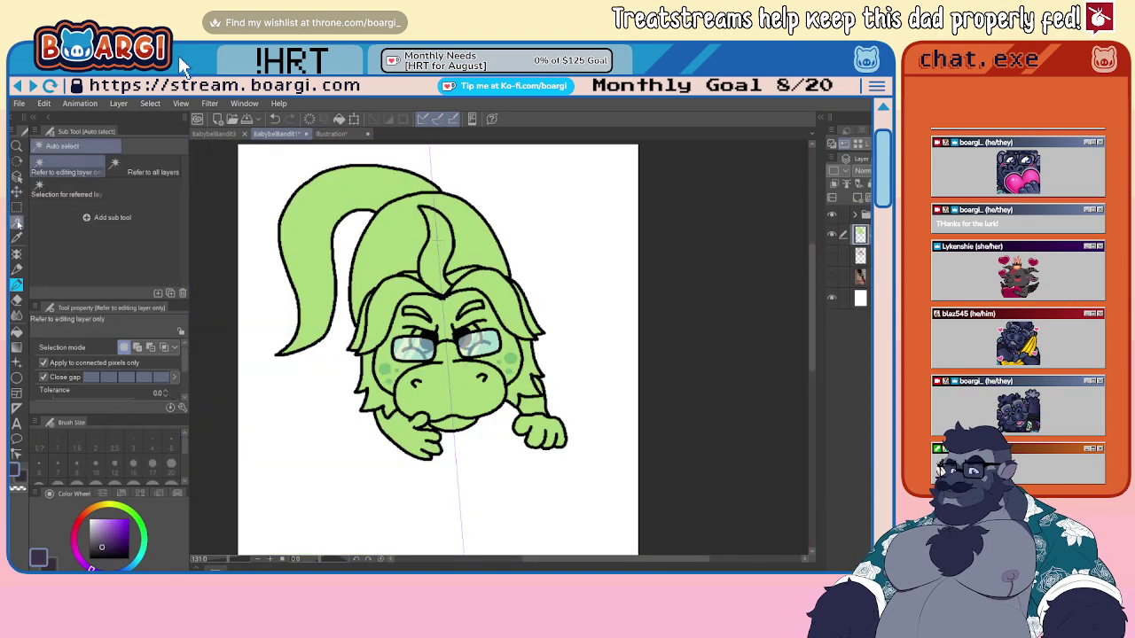
{"action": "left_click", "coordinate": [865, 214]}
{"action": "left_click", "coordinate": [376, 376]}
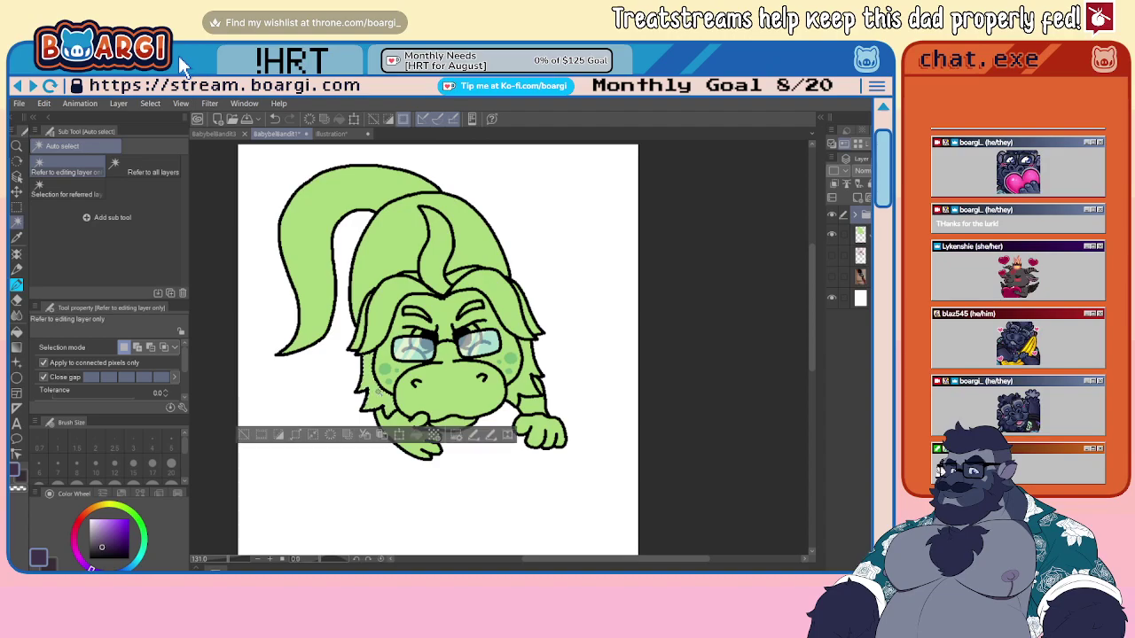
{"action": "left_click", "coordinate": [527, 375], "text": "shift"}
{"action": "left_click", "coordinate": [526, 314], "text": "shift"}
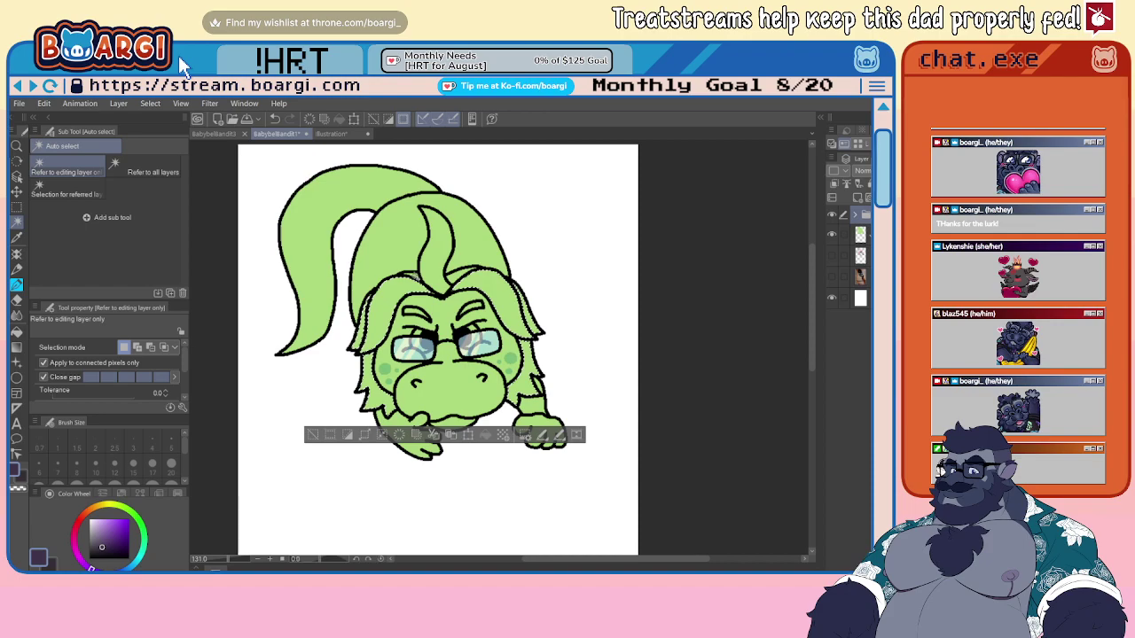
- Extend the hair selection to the thin outer strands, the small gaps around the parting and the curl on top
{"action": "key", "text": "ctrl+plus"}
{"action": "key", "text": "ctrl+plus"}
{"action": "key", "text": "ctrl+plus"}
{"action": "key", "text": "ctrl+plus"}
{"action": "key", "text": "ctrl+plus"}
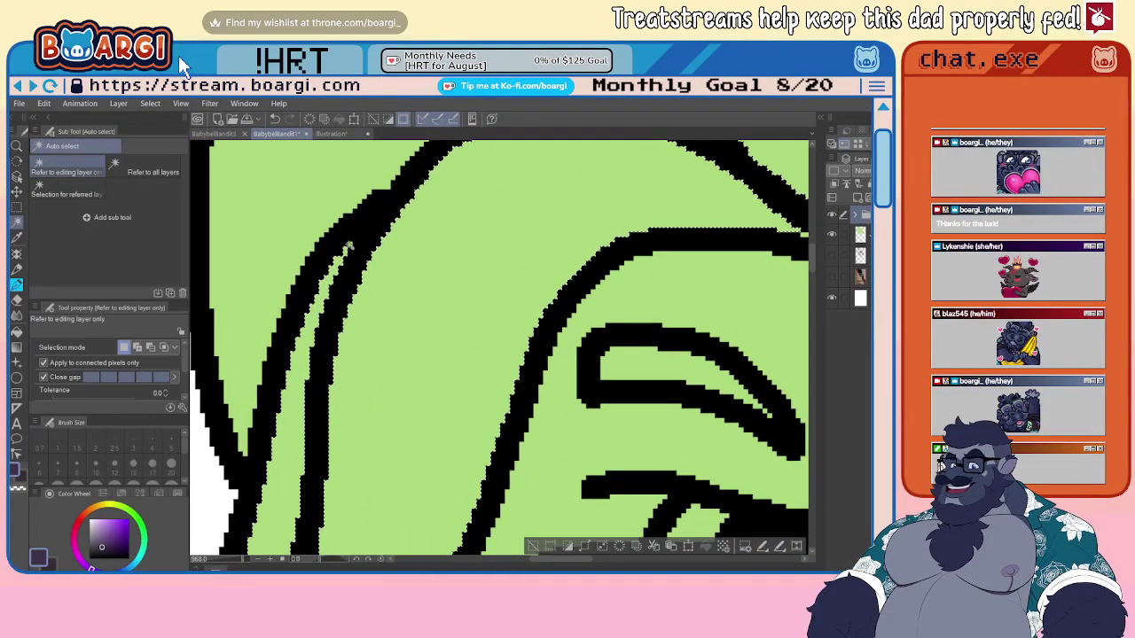
{"action": "key", "text": "ctrl+minus"}
{"action": "key", "text": "ctrl+minus"}
{"action": "key", "text": "ctrl+minus"}
{"action": "key", "text": "ctrl+minus"}
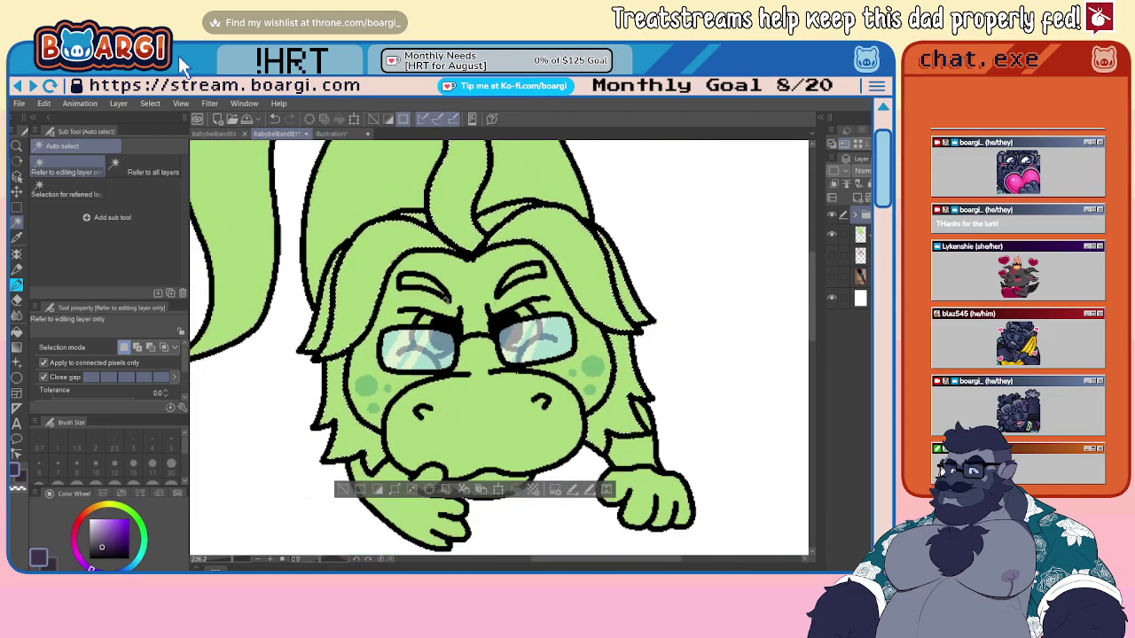
{"action": "key", "text": "ctrl+plus"}
{"action": "key", "text": "ctrl+plus"}
{"action": "key", "text": "ctrl+plus"}
{"action": "key", "text": "ctrl+plus"}
{"action": "key", "text": "ctrl+plus"}
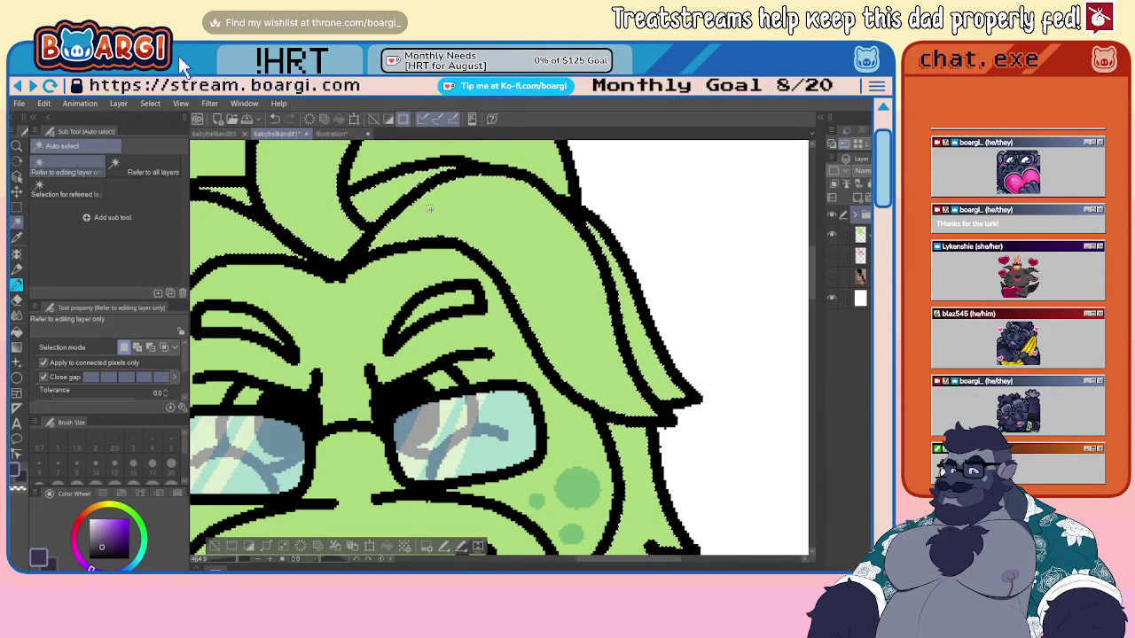
{"action": "key", "text": "ctrl+minus"}
{"action": "key", "text": "ctrl+minus"}
{"action": "key", "text": "ctrl+plus"}
{"action": "key", "text": "ctrl+plus"}
{"action": "key", "text": "ctrl+plus"}
{"action": "key", "text": "ctrl+plus"}
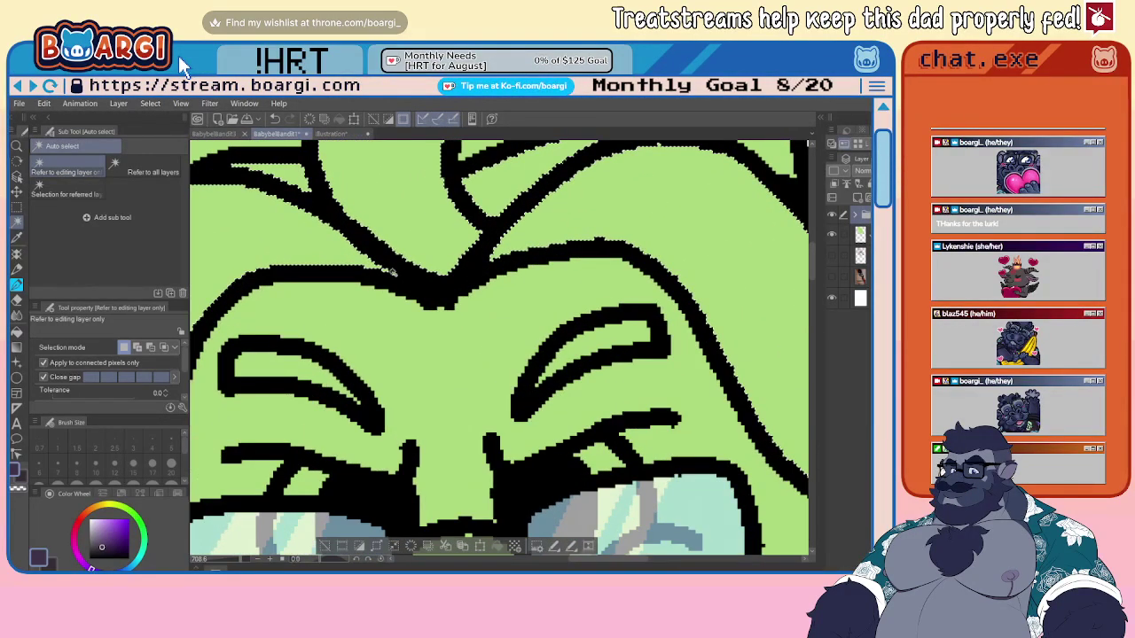
{"action": "key", "text": "ctrl+minus"}
{"action": "key", "text": "ctrl+minus"}
{"action": "scroll", "coordinate": [464, 255], "scroll_direction": "down", "scroll_amount": 4}
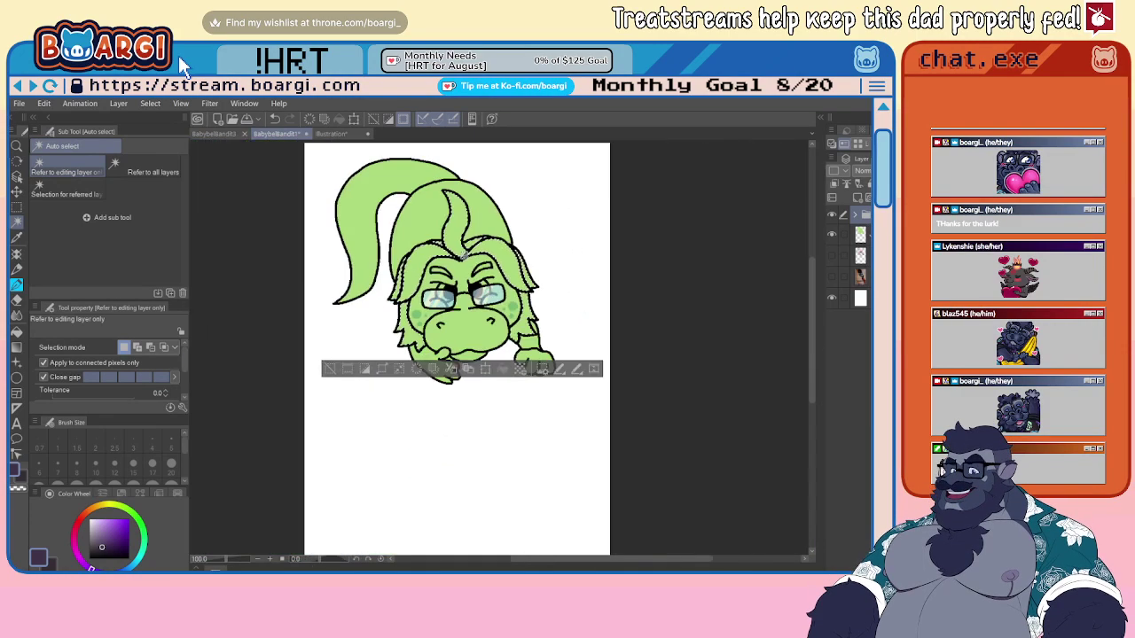
- Paint the selected hair dark purple on the base colour layer at brush size 100 and add a clipped layer above it
{"action": "left_click", "coordinate": [860, 234]}
{"action": "left_click", "coordinate": [17, 283]}
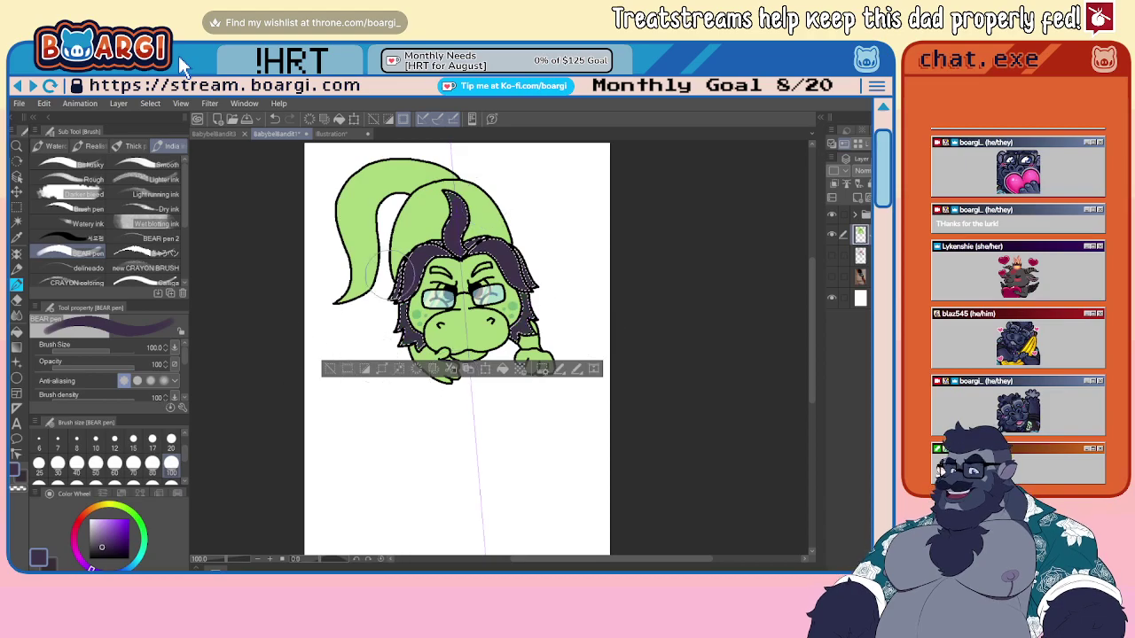
{"action": "left_click", "coordinate": [833, 185]}
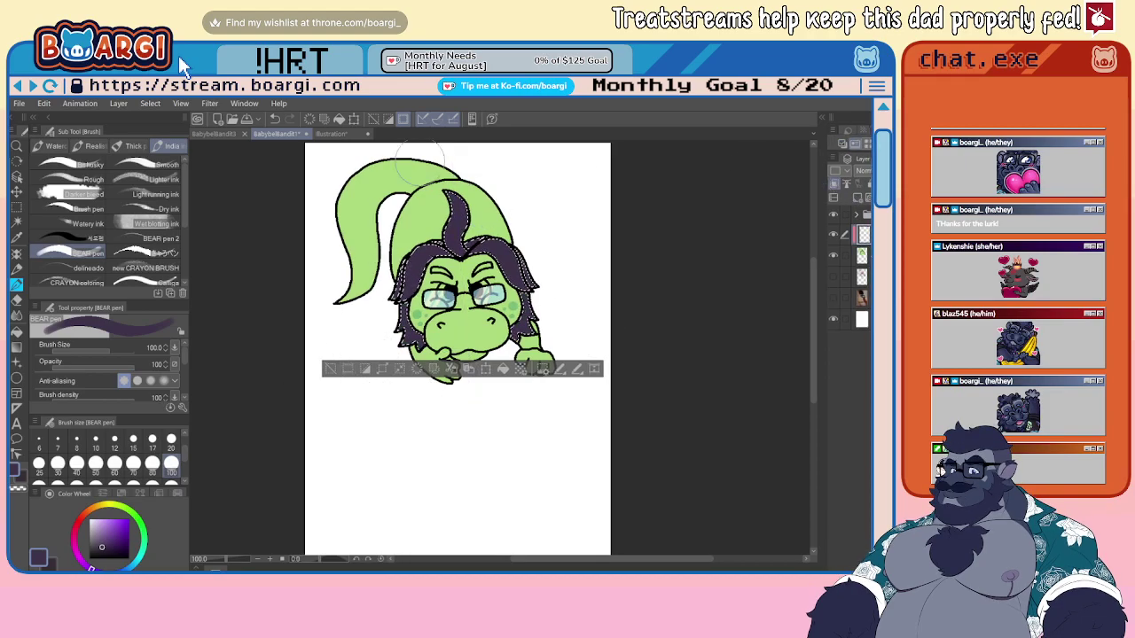
{"action": "left_click", "coordinate": [331, 133]}
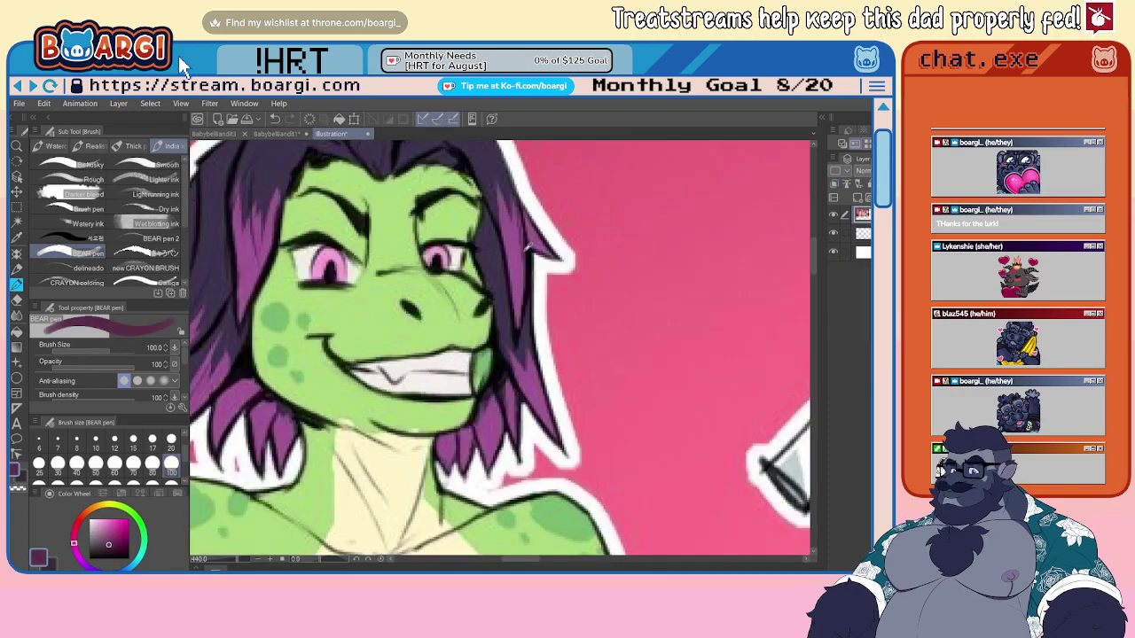
{"action": "left_click", "coordinate": [525, 250], "text": "alt"}
{"action": "left_click", "coordinate": [263, 135]}
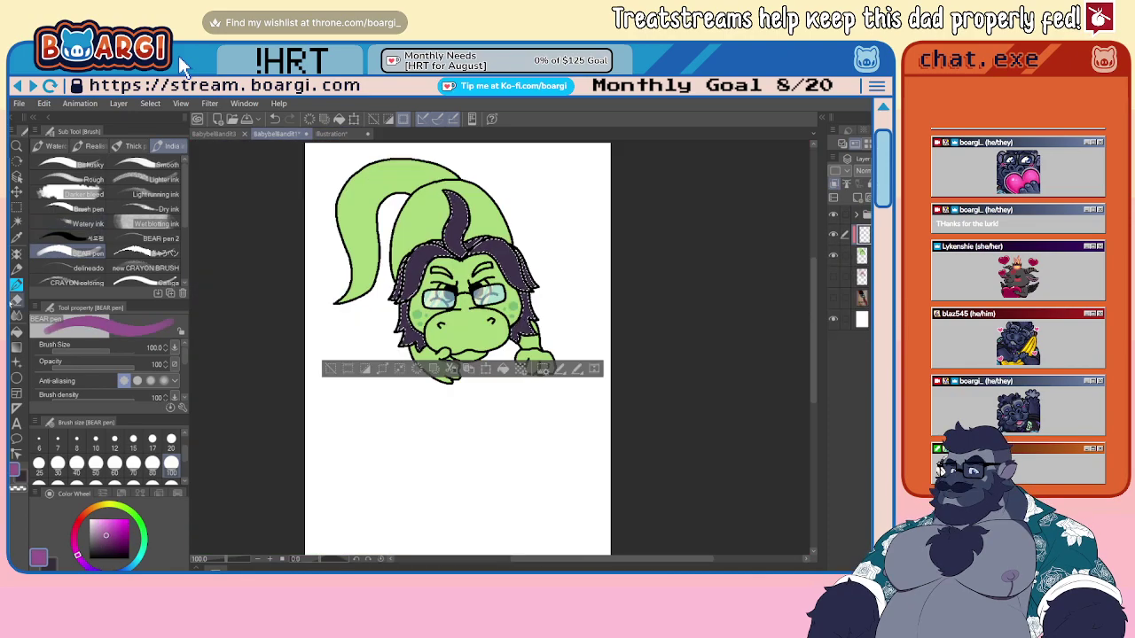
- Paint a zigzag band of bright purple streaks and an edge highlight on the top curl with the pen at size 5
{"action": "scroll", "coordinate": [168, 456], "scroll_direction": "up", "scroll_amount": 1}
{"action": "left_click", "coordinate": [171, 441]}
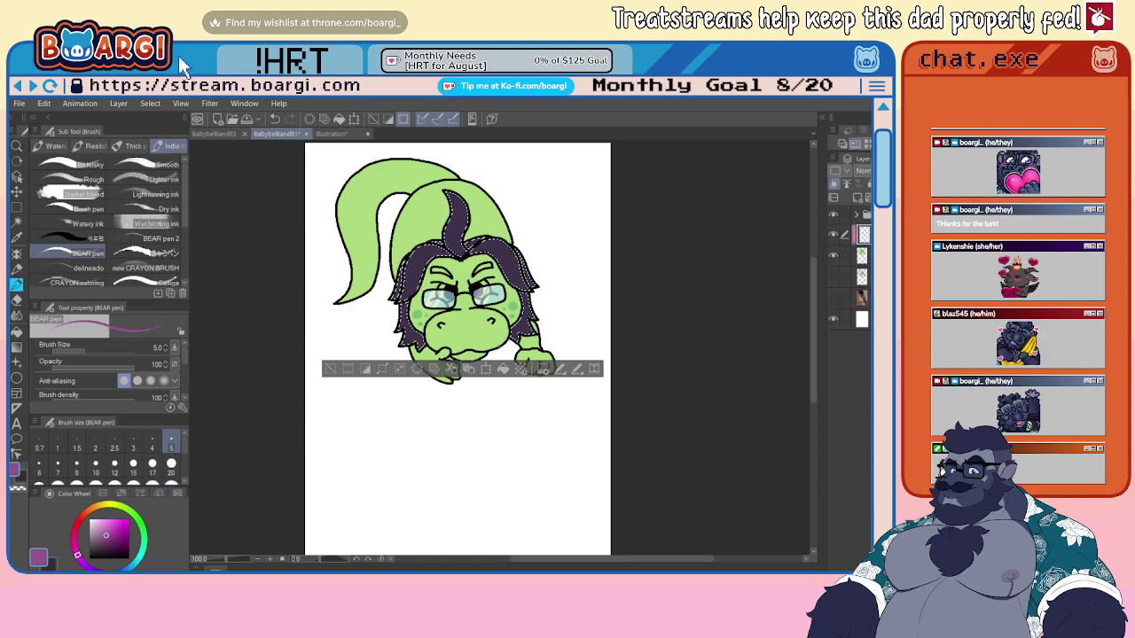
{"action": "key", "text": "ctrl+plus"}
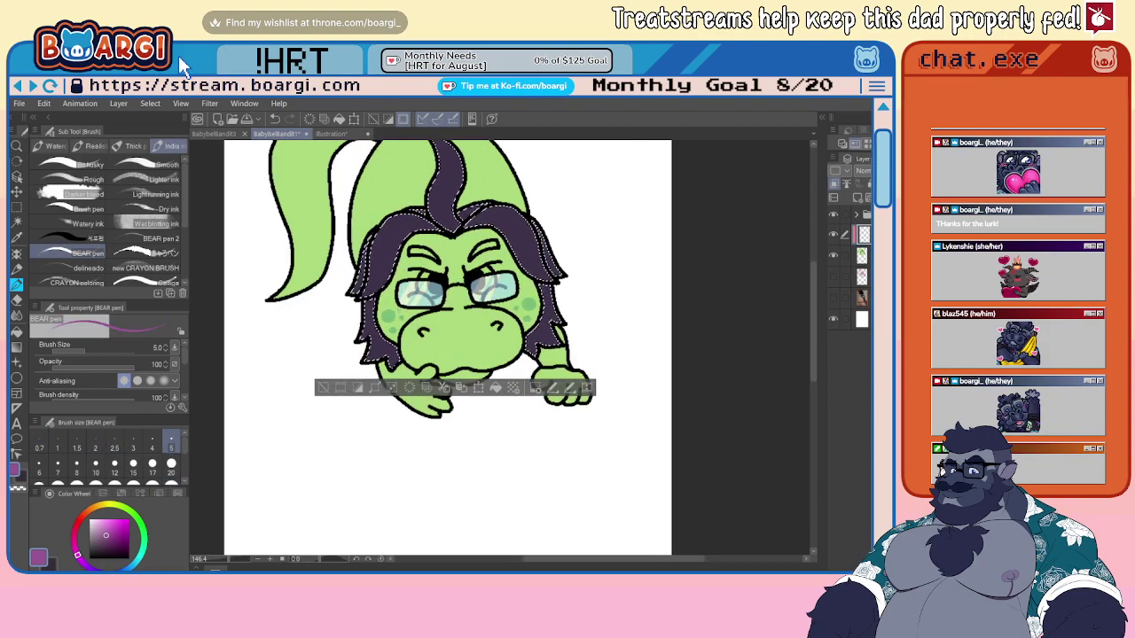
{"action": "key", "text": "ctrl+minus"}
{"action": "key", "text": "ctrl+plus"}
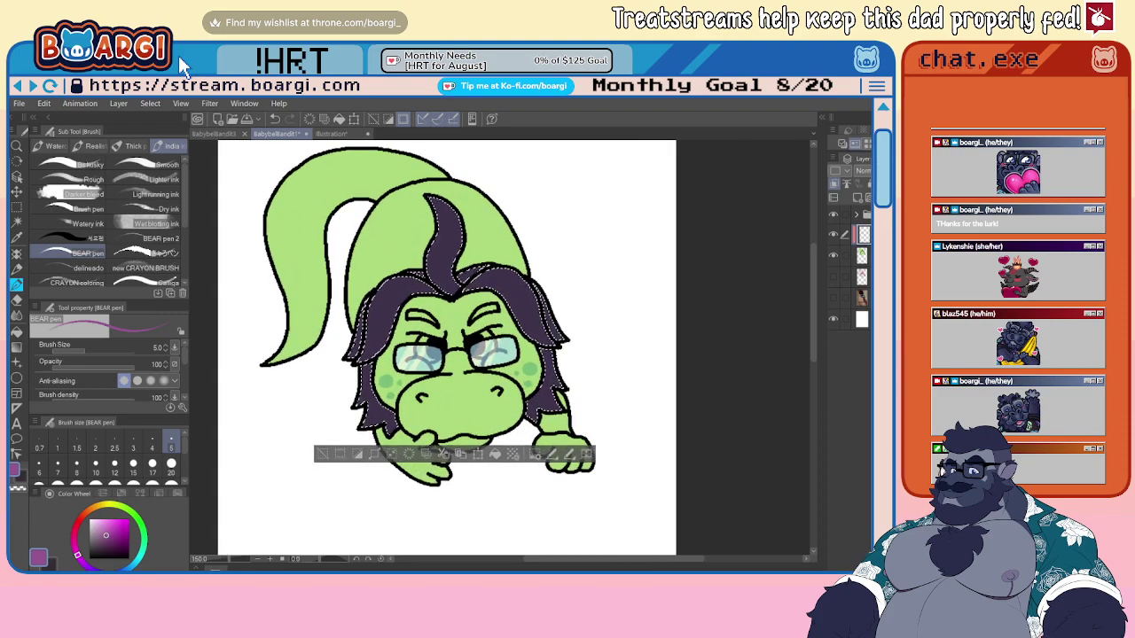
{"action": "key", "text": "ctrl+plus"}
{"action": "key", "text": "ctrl+plus"}
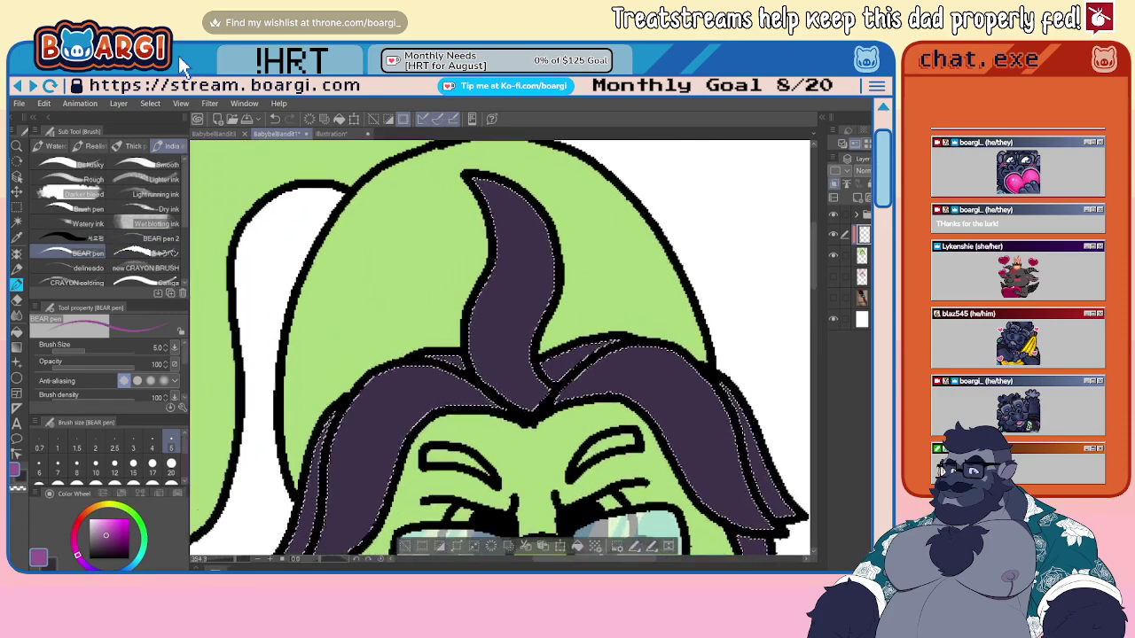
{"action": "key", "text": "ctrl+plus"}
{"action": "mouse_move", "coordinate": [486, 303]}
{"action": "left_mouse_down"}
{"action": "mouse_move", "coordinate": [498, 277]}
{"action": "mouse_move", "coordinate": [494, 317]}
{"action": "mouse_move", "coordinate": [526, 254]}
{"action": "mouse_move", "coordinate": [535, 288]}
{"action": "mouse_move", "coordinate": [569, 282]}
{"action": "left_mouse_up"}
{"action": "left_click_drag", "start_coordinate": [540, 181], "coordinate": [472, 153]}
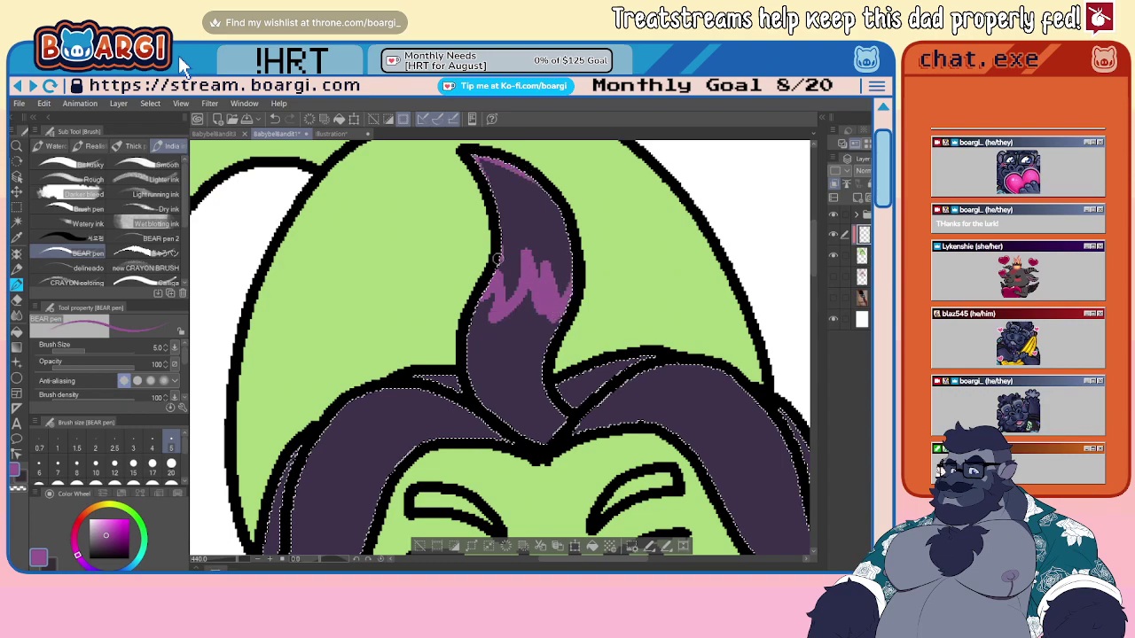
{"action": "left_click_drag", "start_coordinate": [488, 196], "coordinate": [475, 153]}
- Paint jagged bright purple streaks and edge highlights on the right front hair lock with the pen at size 3
{"action": "scroll", "coordinate": [492, 204], "scroll_direction": "down", "scroll_amount": 5}
{"action": "scroll", "coordinate": [577, 284], "scroll_direction": "up", "scroll_amount": 4}
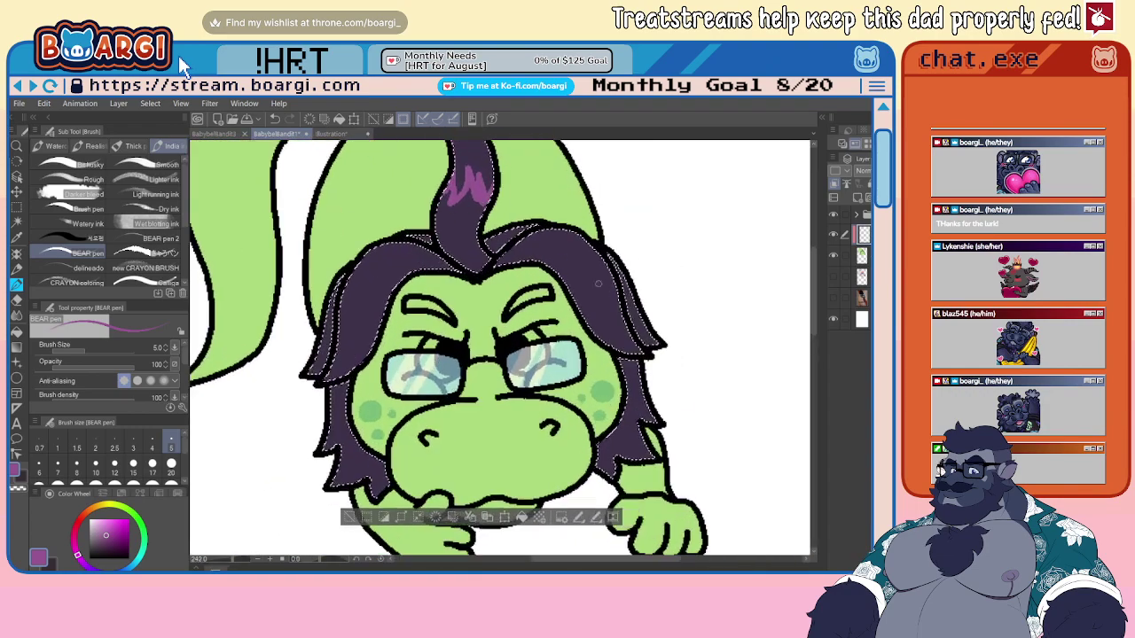
{"action": "left_click", "coordinate": [133, 443]}
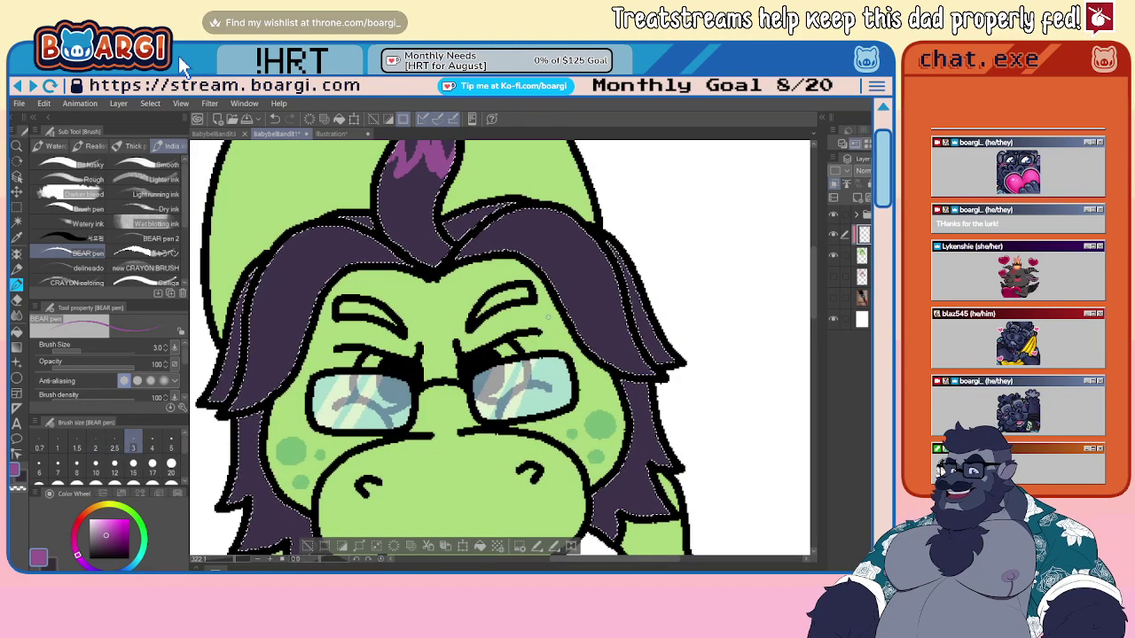
{"action": "key", "text": "ctrl+plus"}
{"action": "key", "text": "ctrl+plus"}
{"action": "left_click_drag", "start_coordinate": [476, 257], "coordinate": [494, 300]}
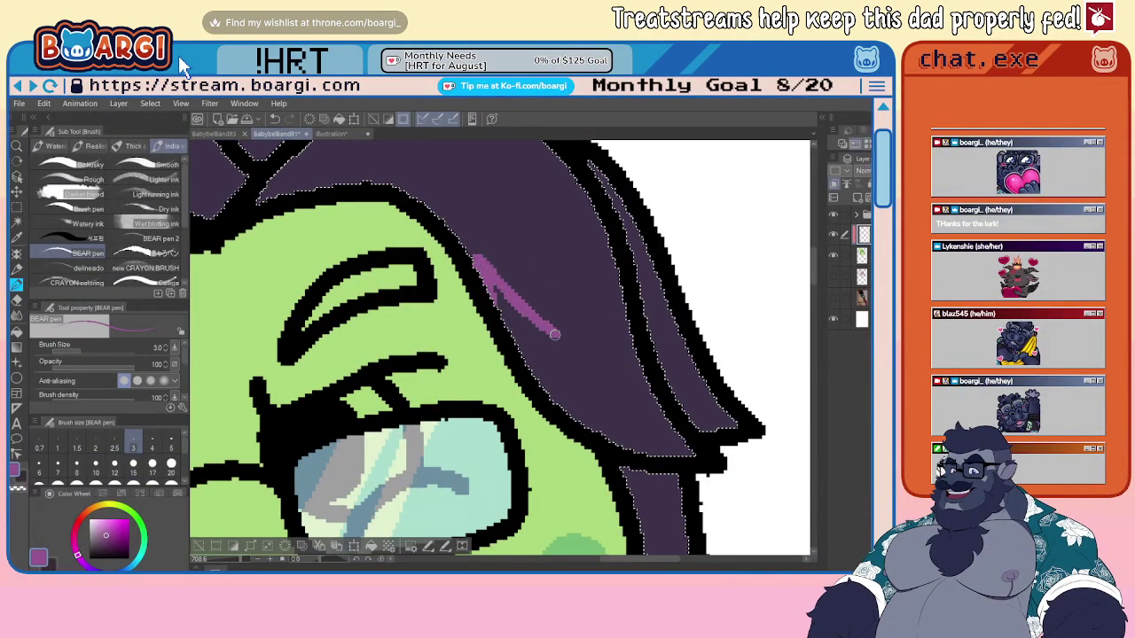
{"action": "left_click_drag", "start_coordinate": [502, 221], "coordinate": [569, 304]}
{"action": "mouse_move", "coordinate": [544, 189]}
{"action": "left_mouse_down"}
{"action": "mouse_move", "coordinate": [603, 300]}
{"action": "mouse_move", "coordinate": [609, 257]}
{"action": "mouse_move", "coordinate": [650, 385]}
{"action": "mouse_move", "coordinate": [694, 454]}
{"action": "mouse_move", "coordinate": [654, 450]}
{"action": "mouse_move", "coordinate": [521, 362]}
{"action": "left_mouse_up"}
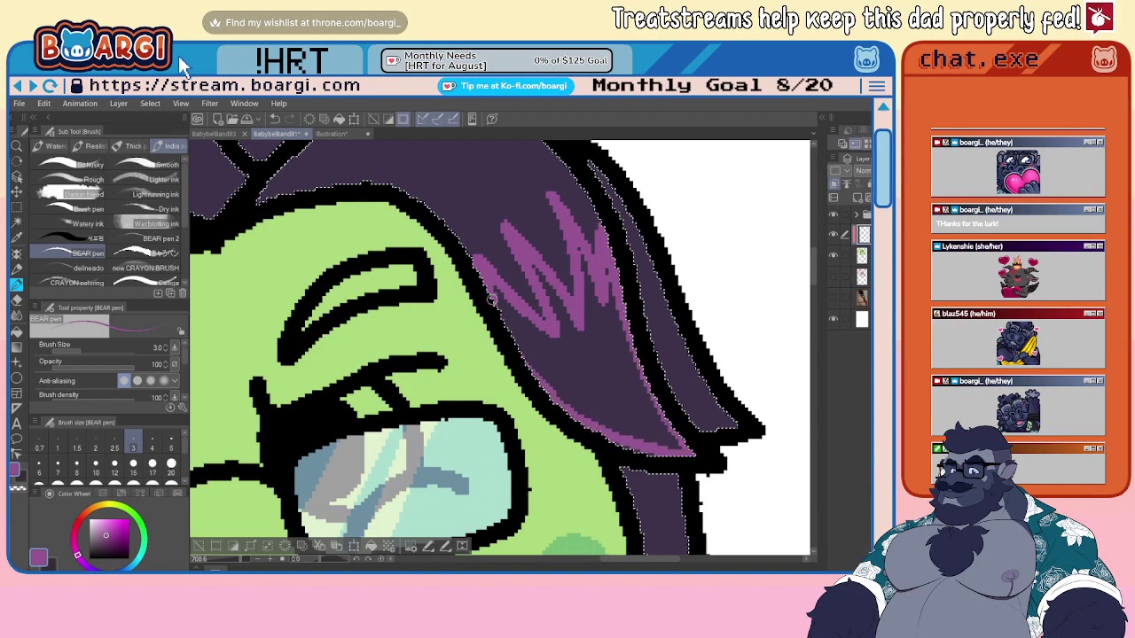
{"action": "left_click_drag", "start_coordinate": [492, 299], "coordinate": [576, 412]}
{"action": "mouse_move", "coordinate": [622, 290]}
{"action": "left_mouse_down"}
{"action": "mouse_move", "coordinate": [566, 241]}
{"action": "mouse_move", "coordinate": [581, 250]}
{"action": "mouse_move", "coordinate": [590, 316]}
{"action": "mouse_move", "coordinate": [537, 269]}
{"action": "mouse_move", "coordinate": [590, 262]}
{"action": "mouse_move", "coordinate": [583, 296]}
{"action": "left_mouse_up"}
{"action": "mouse_move", "coordinate": [537, 266]}
{"action": "left_mouse_down"}
{"action": "mouse_move", "coordinate": [557, 307]}
{"action": "mouse_move", "coordinate": [547, 282]}
{"action": "left_mouse_up"}
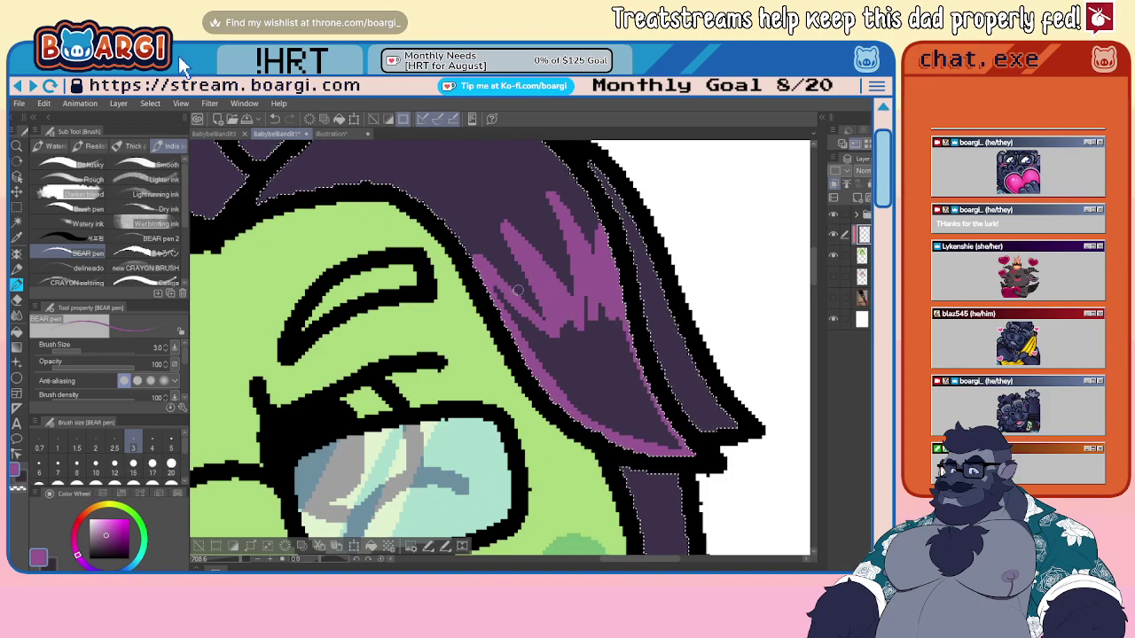
- Colour the lower part and tip of the thin outer strand beside the right front lock bright purple
{"action": "scroll", "coordinate": [618, 315], "scroll_direction": "down", "scroll_amount": 2}
{"action": "scroll", "coordinate": [563, 275], "scroll_direction": "up", "scroll_amount": 3}
{"action": "mouse_move", "coordinate": [586, 342]}
{"action": "left_mouse_down"}
{"action": "mouse_move", "coordinate": [589, 258]}
{"action": "mouse_move", "coordinate": [656, 405]}
{"action": "mouse_move", "coordinate": [627, 366]}
{"action": "mouse_move", "coordinate": [663, 404]}
{"action": "mouse_move", "coordinate": [619, 393]}
{"action": "mouse_move", "coordinate": [597, 363]}
{"action": "mouse_move", "coordinate": [595, 331]}
{"action": "mouse_move", "coordinate": [642, 405]}
{"action": "left_mouse_up"}
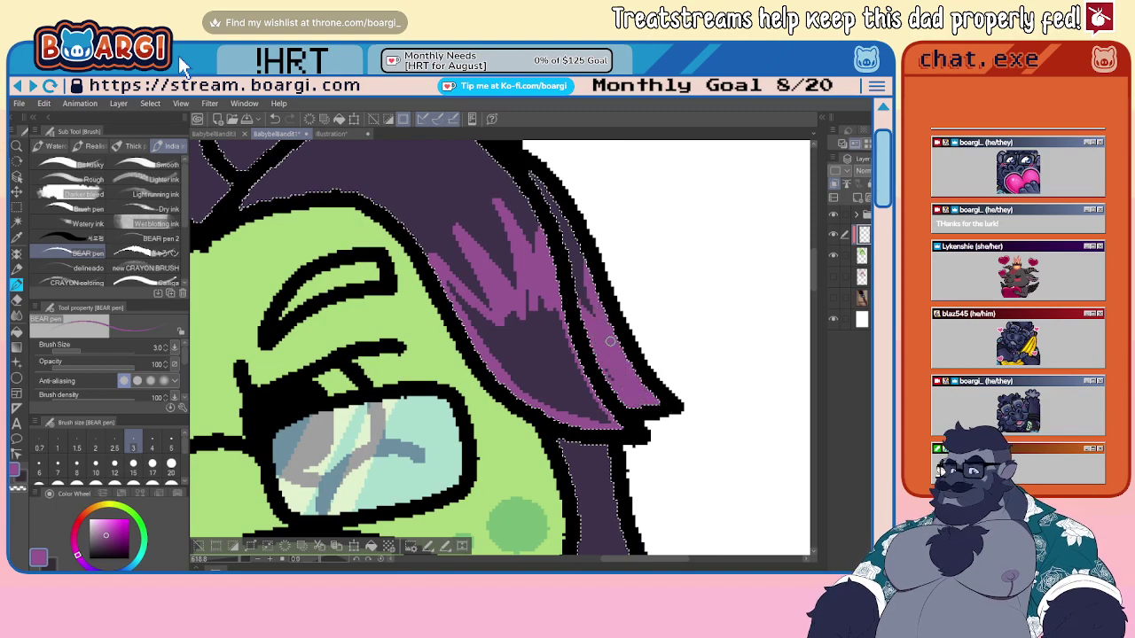
{"action": "left_click_drag", "start_coordinate": [596, 365], "coordinate": [576, 255]}
{"action": "key", "text": "minus"}
{"action": "key", "text": "minus"}
{"action": "left_click_drag", "start_coordinate": [472, 221], "coordinate": [591, 256]}
{"action": "scroll", "coordinate": [547, 255], "scroll_direction": "down", "scroll_amount": 11}
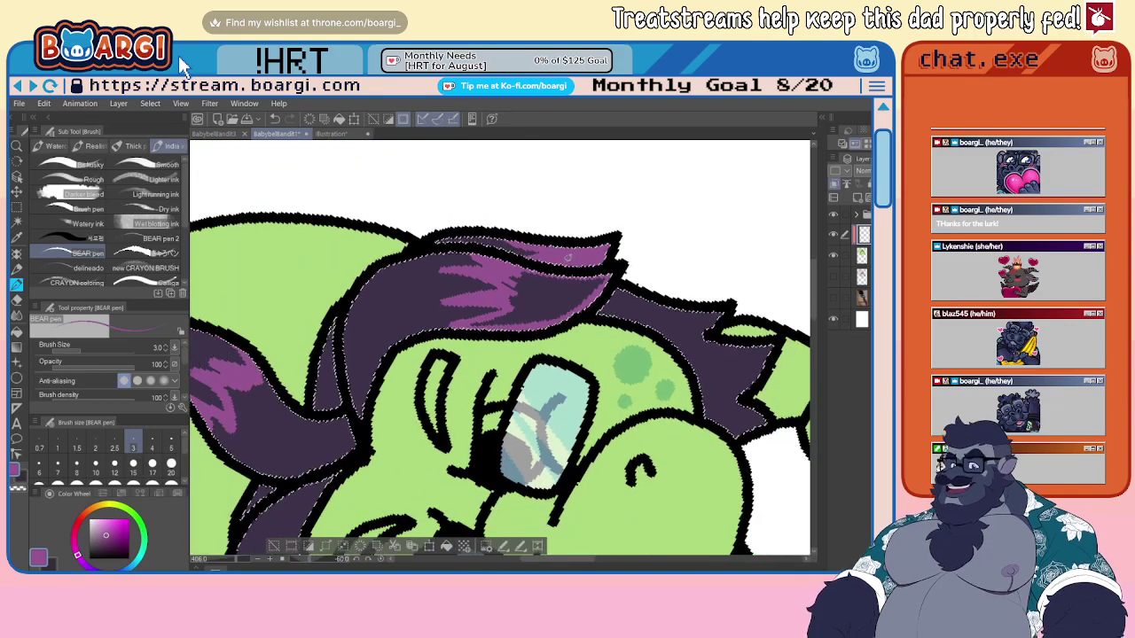
{"action": "scroll", "coordinate": [547, 255], "scroll_direction": "down", "scroll_amount": 2}
{"action": "key", "text": "minus"}
{"action": "key", "text": "minus"}
{"action": "key", "text": "minus"}
{"action": "key", "text": "minus"}
{"action": "key", "text": "minus"}
{"action": "key", "text": "asciicircum"}
{"action": "key", "text": "asciicircum"}
{"action": "key", "text": "asciicircum"}
{"action": "key", "text": "asciicircum"}
{"action": "key", "text": "asciicircum"}
{"action": "key", "text": "asciicircum"}
{"action": "key", "text": "asciicircum"}
{"action": "key", "text": "asciicircum"}
{"action": "key", "text": "asciicircum"}
{"action": "key", "text": "asciicircum"}
{"action": "key", "text": "asciicircum"}
{"action": "key", "text": "asciicircum"}
{"action": "key", "text": "asciicircum"}
{"action": "key", "text": "asciicircum"}
{"action": "key", "text": "asciicircum"}
{"action": "key", "text": "asciicircum"}
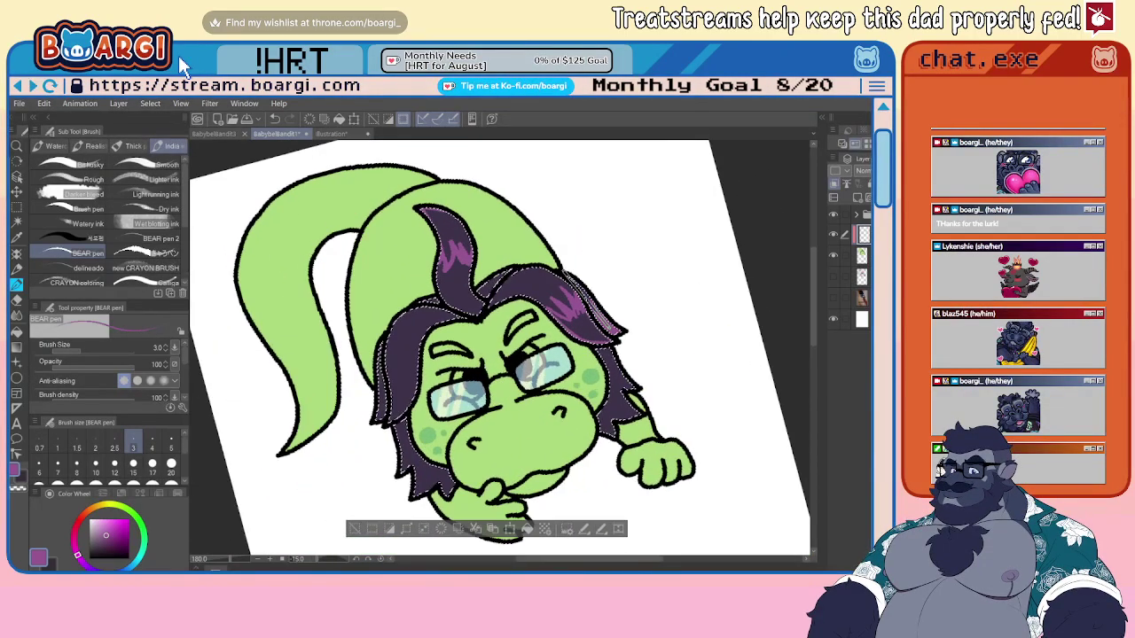
- Paint a jagged bright purple streak on the outer tip of the lower hair beside the right cheek
{"action": "key", "text": "asciicircum"}
{"action": "scroll", "coordinate": [493, 199], "scroll_direction": "down", "scroll_amount": 4}
{"action": "scroll", "coordinate": [575, 353], "scroll_direction": "up", "scroll_amount": 12}
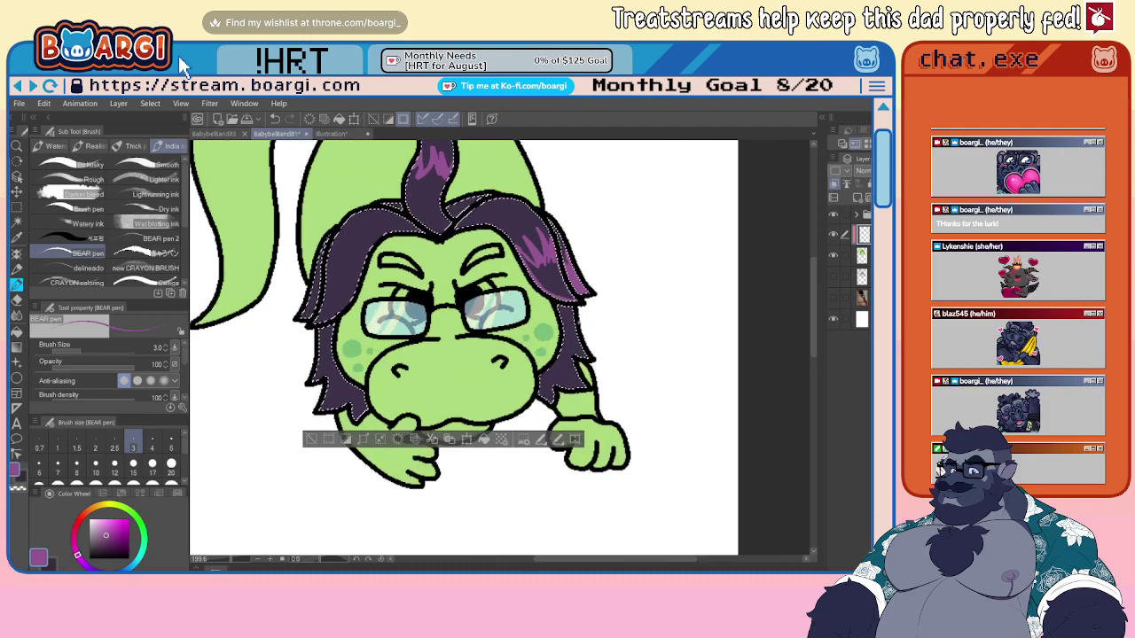
{"action": "scroll", "coordinate": [540, 360], "scroll_direction": "up", "scroll_amount": 3}
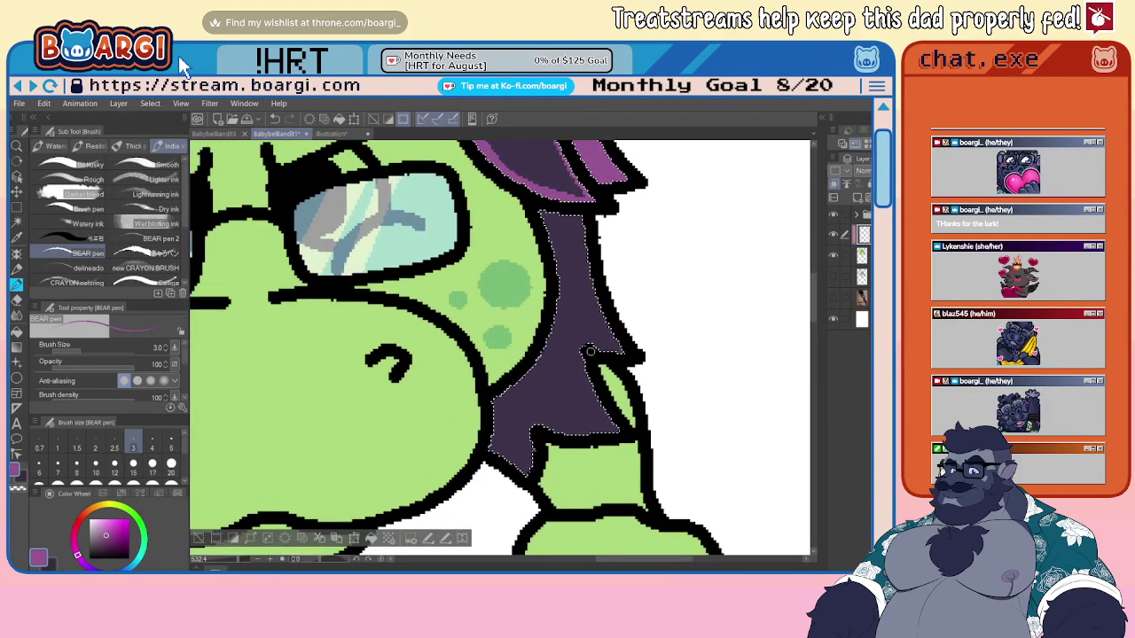
{"action": "left_click_drag", "start_coordinate": [590, 349], "coordinate": [577, 329]}
{"action": "left_click_drag", "start_coordinate": [582, 271], "coordinate": [592, 341]}
{"action": "left_click_drag", "start_coordinate": [585, 293], "coordinate": [621, 355]}
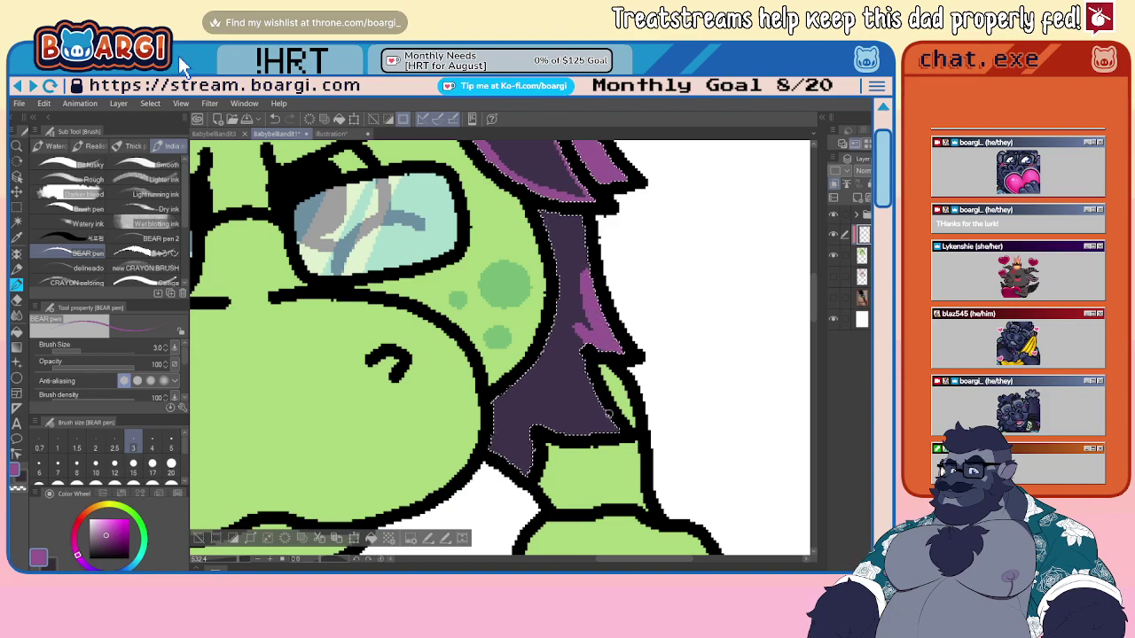
- Paint jagged bright purple streaks on the two lowest hair tips below the right cheek
{"action": "mouse_move", "coordinate": [610, 415]}
{"action": "left_mouse_down"}
{"action": "mouse_move", "coordinate": [576, 367]}
{"action": "mouse_move", "coordinate": [587, 408]}
{"action": "mouse_move", "coordinate": [553, 385]}
{"action": "mouse_move", "coordinate": [582, 423]}
{"action": "mouse_move", "coordinate": [539, 416]}
{"action": "mouse_move", "coordinate": [585, 439]}
{"action": "mouse_move", "coordinate": [621, 435]}
{"action": "mouse_move", "coordinate": [585, 387]}
{"action": "left_mouse_up"}
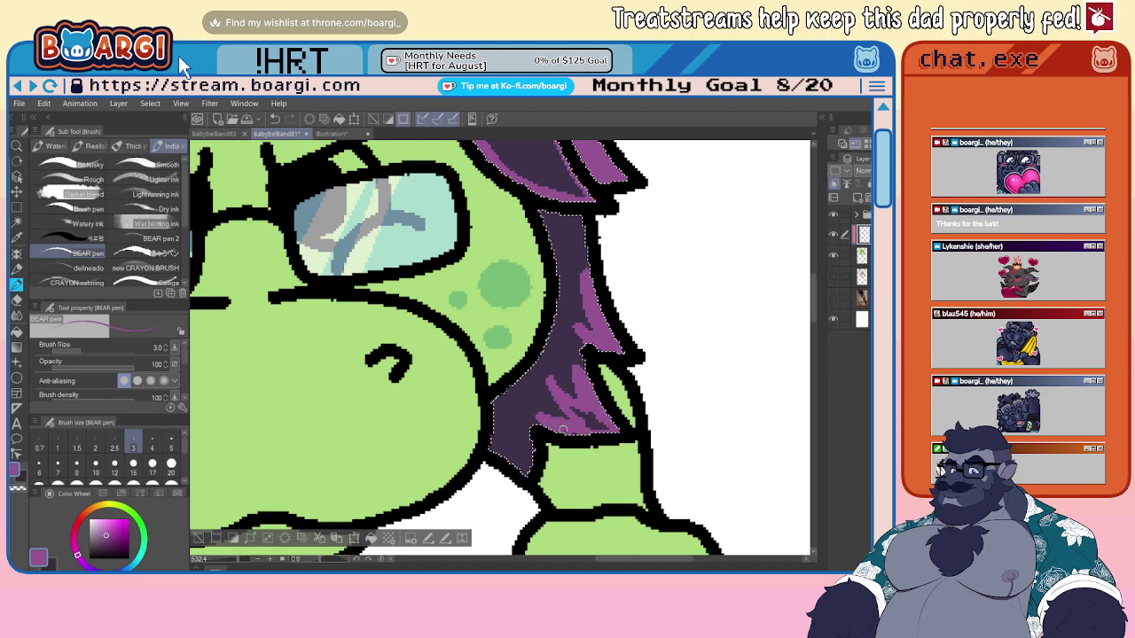
{"action": "mouse_move", "coordinate": [563, 430]}
{"action": "left_mouse_down"}
{"action": "mouse_move", "coordinate": [611, 432]}
{"action": "mouse_move", "coordinate": [567, 407]}
{"action": "mouse_move", "coordinate": [594, 426]}
{"action": "mouse_move", "coordinate": [583, 402]}
{"action": "mouse_move", "coordinate": [586, 429]}
{"action": "left_mouse_up"}
{"action": "mouse_move", "coordinate": [496, 440]}
{"action": "left_mouse_down"}
{"action": "mouse_move", "coordinate": [492, 450]}
{"action": "mouse_move", "coordinate": [527, 471]}
{"action": "mouse_move", "coordinate": [520, 460]}
{"action": "left_mouse_up"}
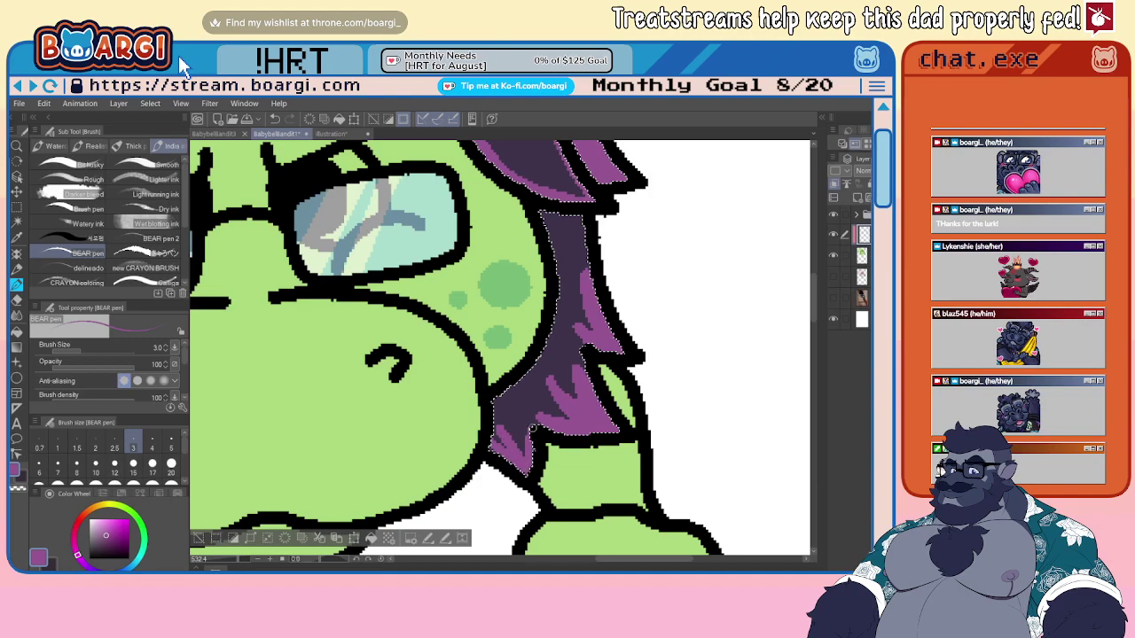
{"action": "scroll", "coordinate": [541, 439], "scroll_direction": "down", "scroll_amount": 9}
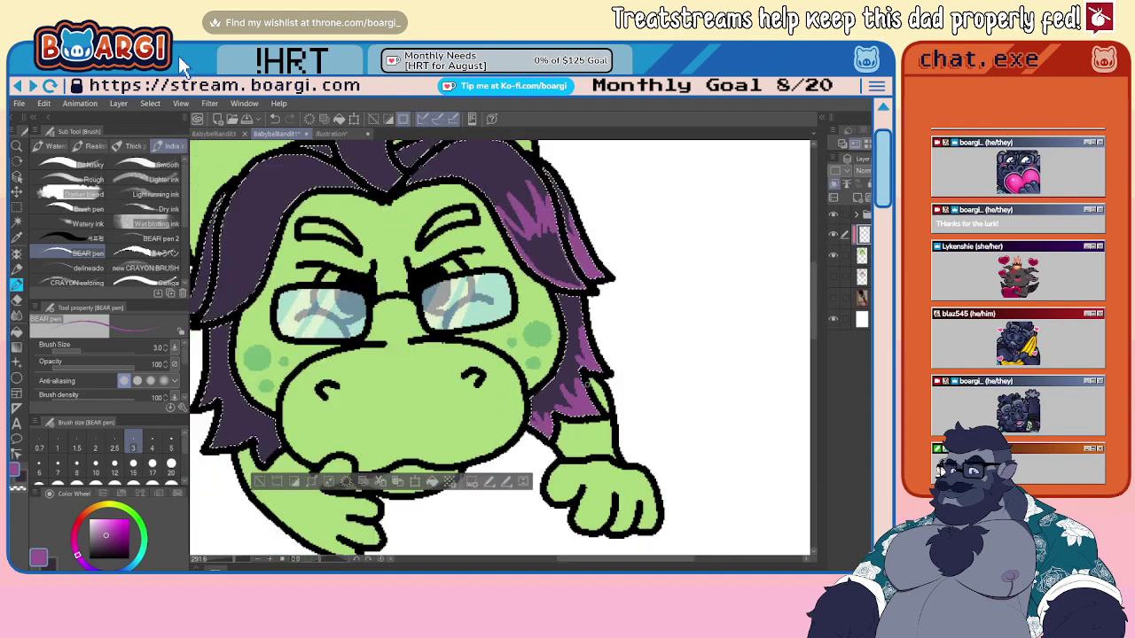
- Fill the gaps below the streaks on the right front lock with solid bright purple and return to the BEAR pen
{"action": "scroll", "coordinate": [398, 398], "scroll_direction": "up", "scroll_amount": 5}
{"action": "key", "text": "ctrl+minus"}
{"action": "key", "text": "ctrl+minus"}
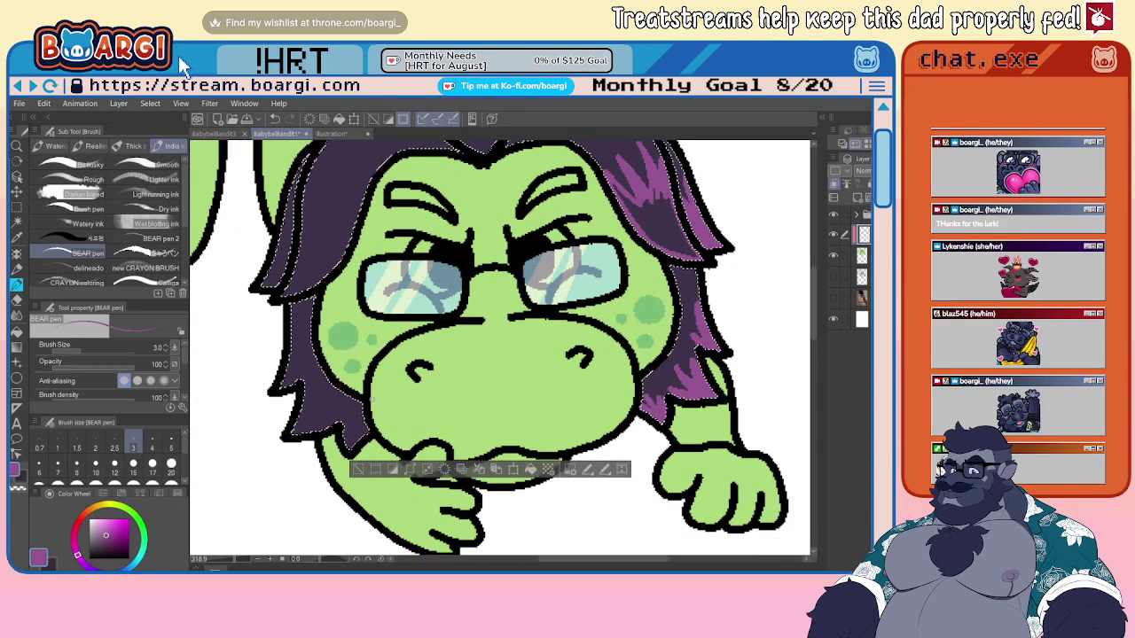
{"action": "key", "text": "g"}
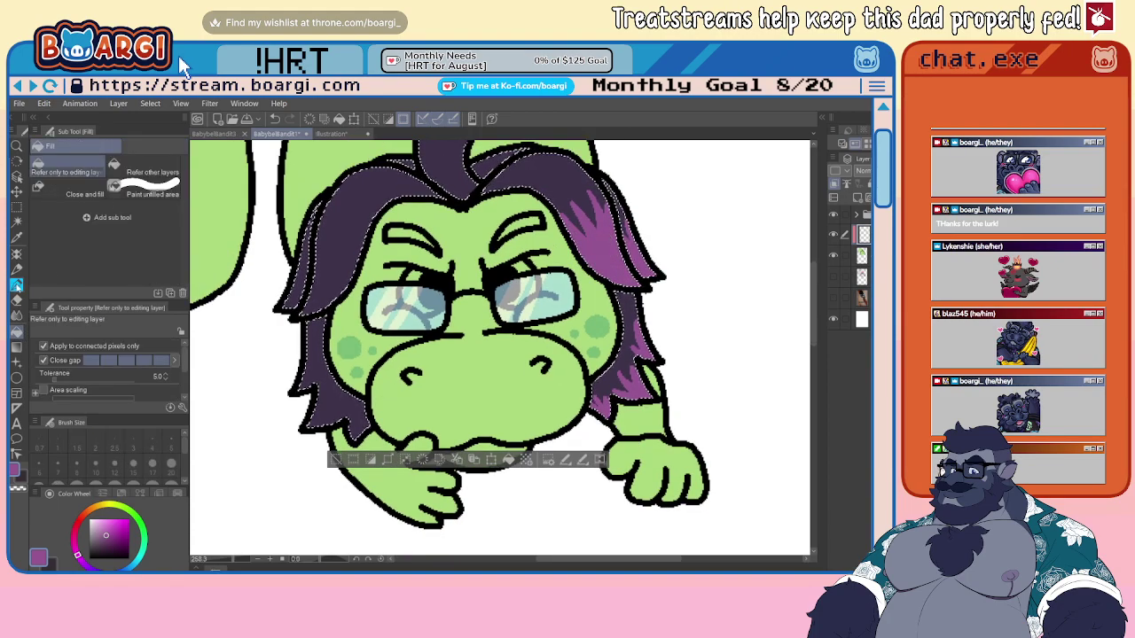
{"action": "key", "text": "b"}
{"action": "key", "text": "ctrl+minus"}
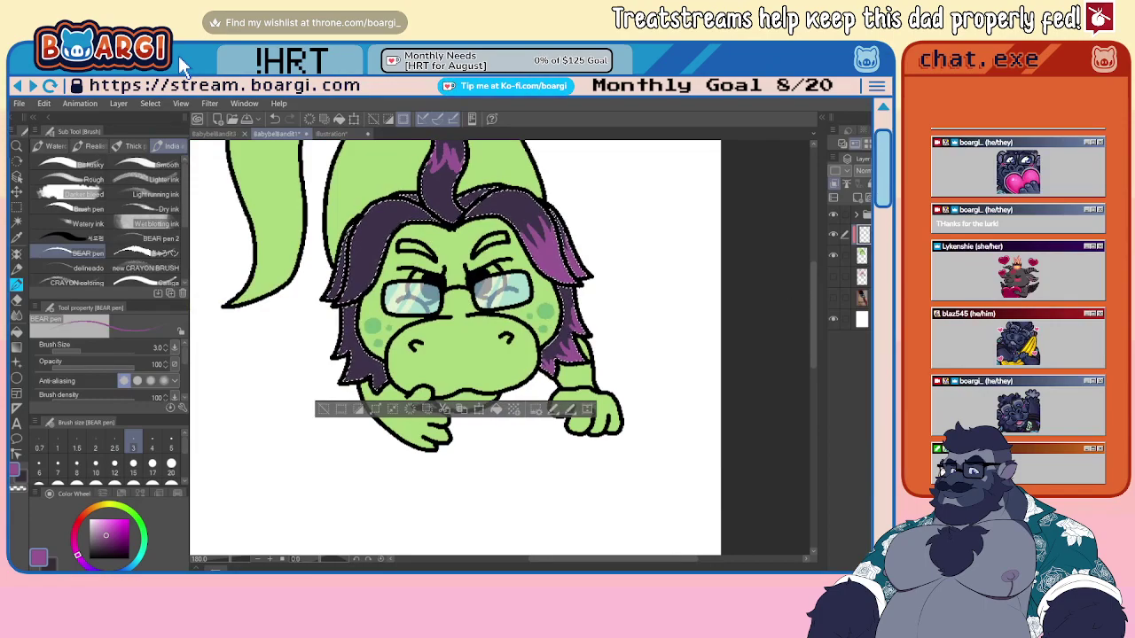
- Place a slightly tilted symmetry ruler down the middle of the face on the hair colour layer
{"action": "key", "text": "alt+bracketleft"}
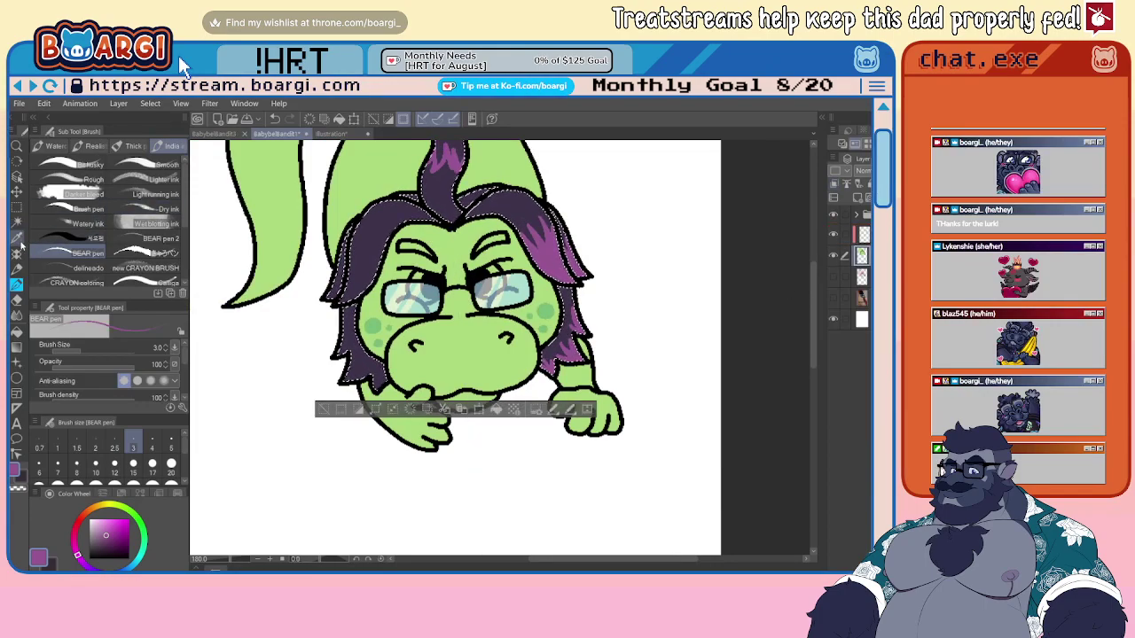
{"action": "key", "text": "ctrl+plus"}
{"action": "scroll", "coordinate": [549, 235], "scroll_direction": "up", "scroll_amount": 1}
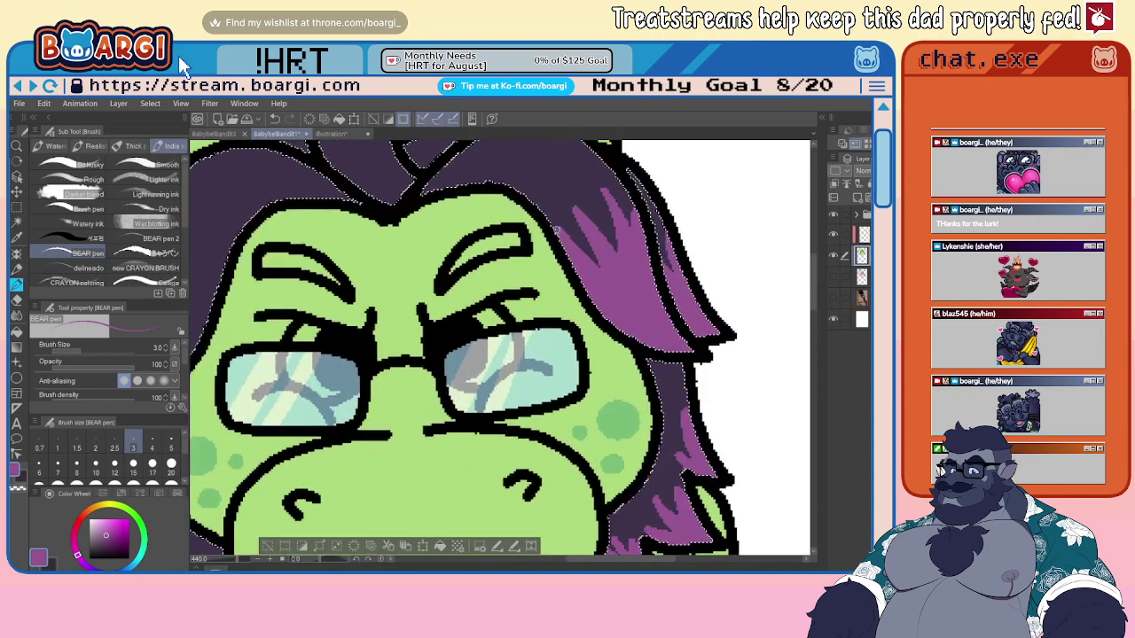
{"action": "scroll", "coordinate": [590, 260], "scroll_direction": "down", "scroll_amount": 3}
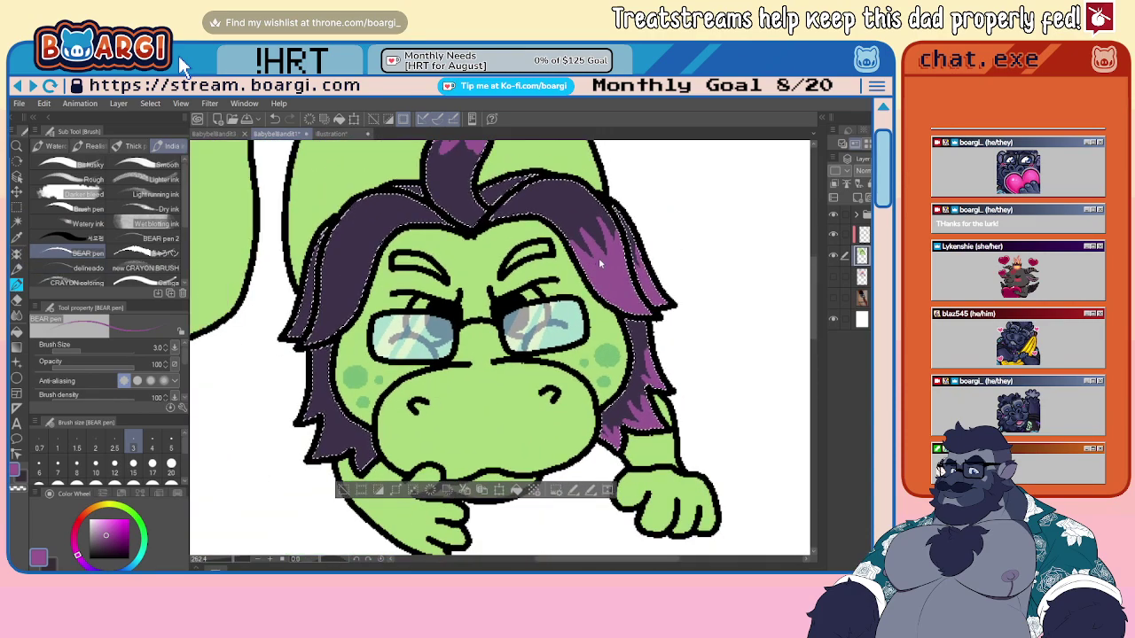
{"action": "key", "text": "ctrl+z"}
{"action": "scroll", "coordinate": [657, 246], "scroll_direction": "up", "scroll_amount": 2}
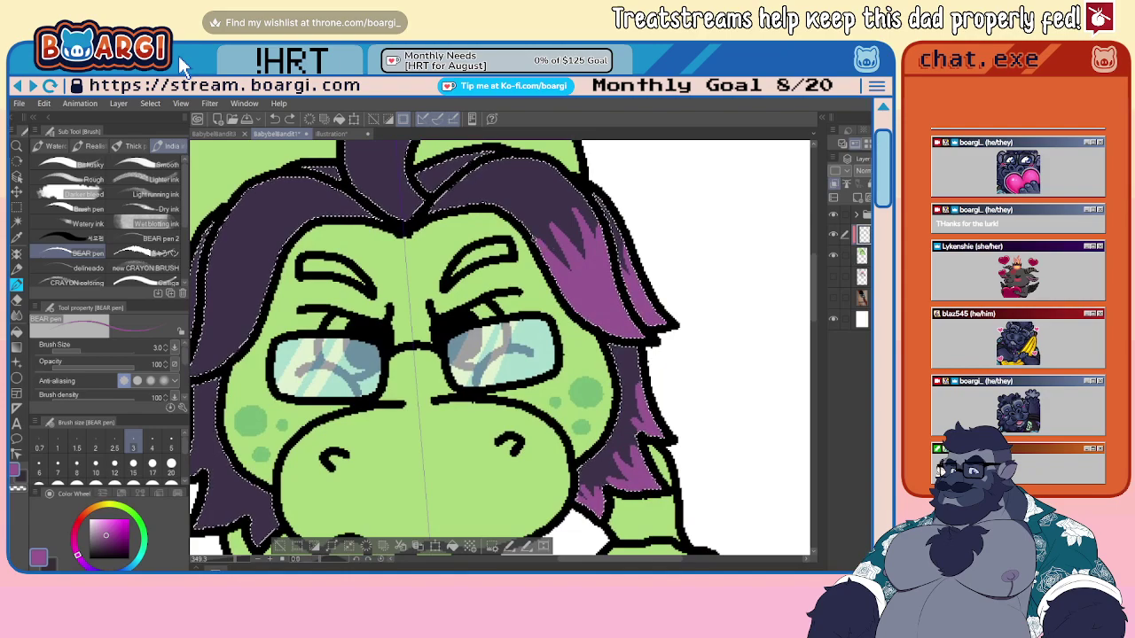
- Trace the right front lock's jagged streaks with symmetry so they are mirrored onto the left front lock
{"action": "mouse_move", "coordinate": [566, 257]}
{"action": "left_mouse_down"}
{"action": "mouse_move", "coordinate": [552, 223]}
{"action": "mouse_move", "coordinate": [587, 261]}
{"action": "mouse_move", "coordinate": [574, 207]}
{"action": "mouse_move", "coordinate": [594, 237]}
{"action": "mouse_move", "coordinate": [600, 218]}
{"action": "mouse_move", "coordinate": [624, 272]}
{"action": "left_mouse_up"}
{"action": "scroll", "coordinate": [625, 232], "scroll_direction": "down", "scroll_amount": 4}
{"action": "scroll", "coordinate": [636, 306], "scroll_direction": "up", "scroll_amount": 6}
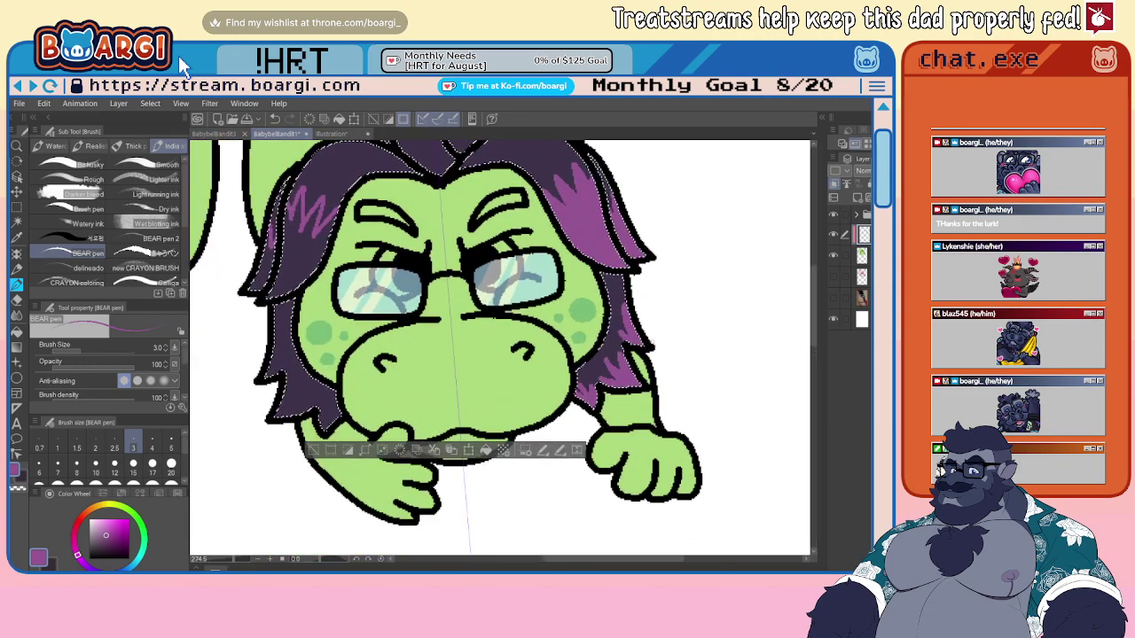
- Retrace and enlarge the purple streaks on the right lower hair tips so they are mirrored onto the left side
{"action": "left_click_drag", "start_coordinate": [610, 293], "coordinate": [621, 340]}
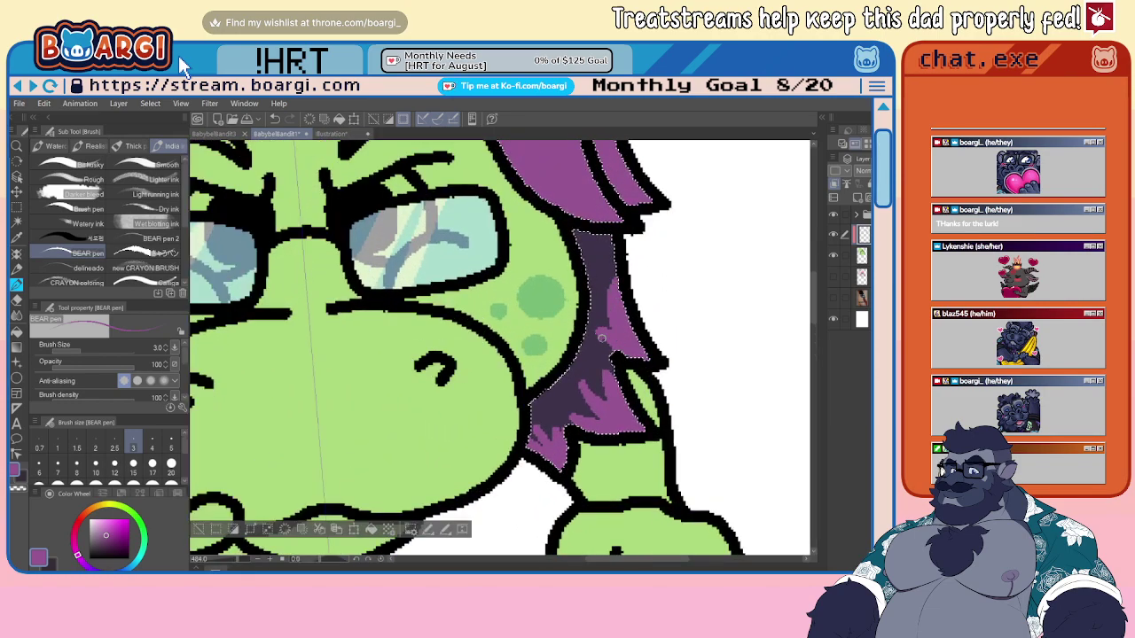
{"action": "scroll", "coordinate": [601, 338], "scroll_direction": "down", "scroll_amount": 3}
{"action": "scroll", "coordinate": [606, 373], "scroll_direction": "up", "scroll_amount": 4}
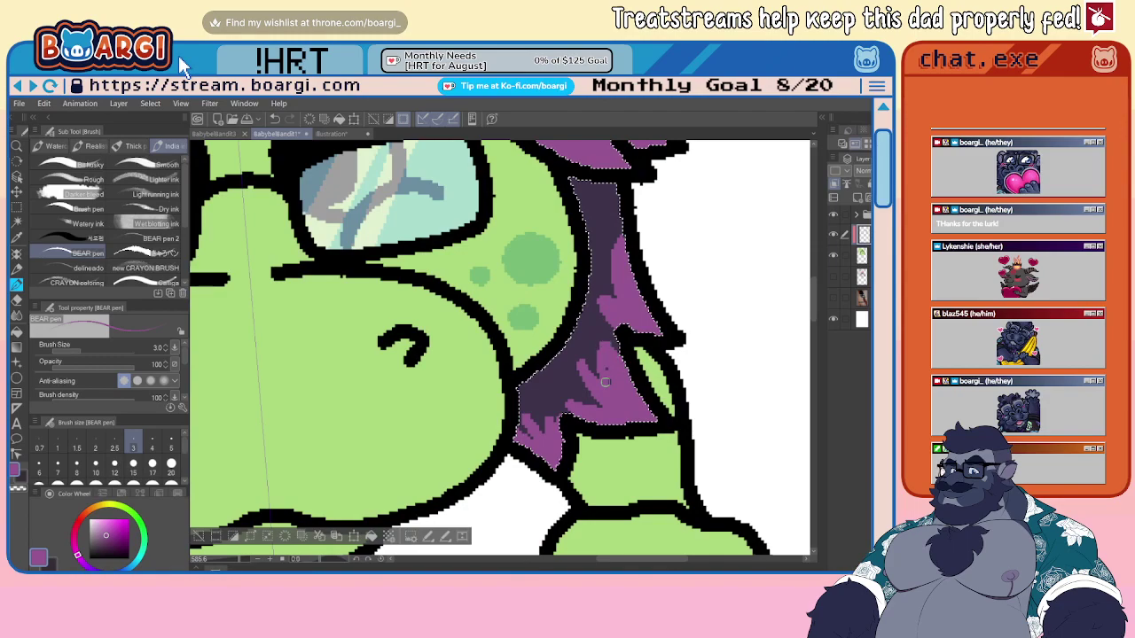
{"action": "left_click_drag", "start_coordinate": [581, 361], "coordinate": [593, 405]}
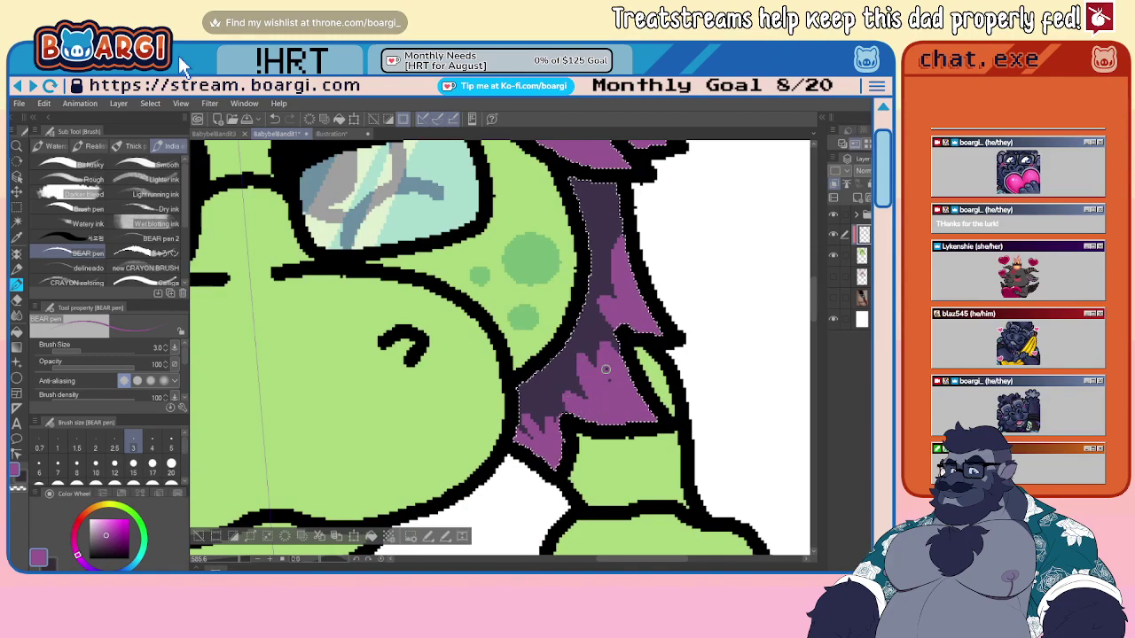
{"action": "scroll", "coordinate": [575, 422], "scroll_direction": "down", "scroll_amount": 2}
{"action": "scroll", "coordinate": [558, 417], "scroll_direction": "up", "scroll_amount": 2}
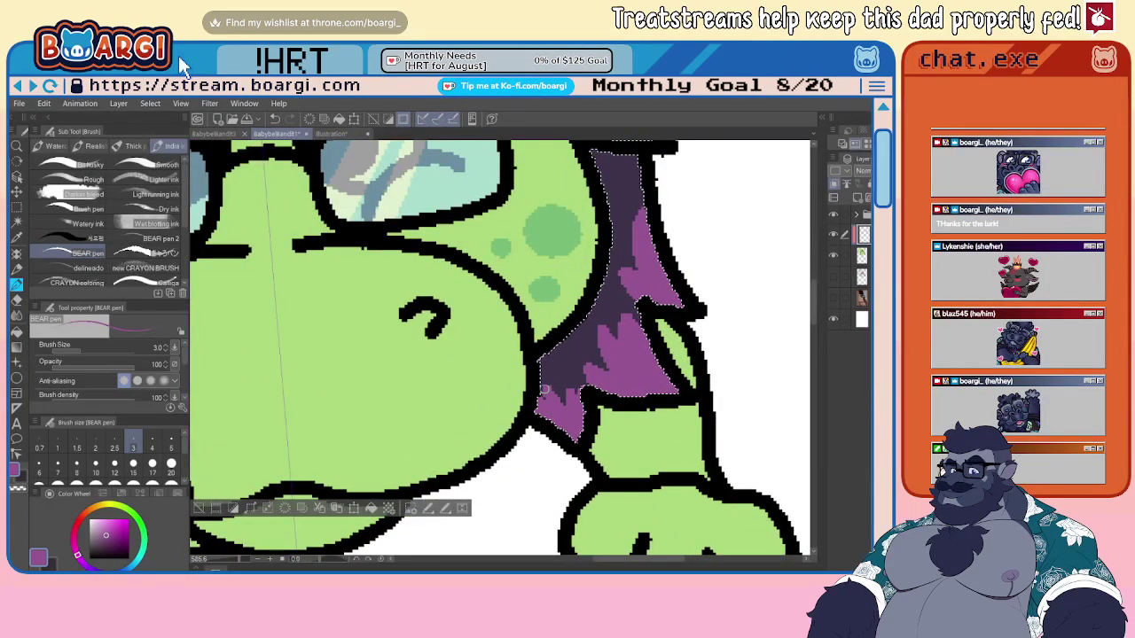
{"action": "scroll", "coordinate": [586, 391], "scroll_direction": "down", "scroll_amount": 2}
{"action": "scroll", "coordinate": [399, 355], "scroll_direction": "up", "scroll_amount": 3}
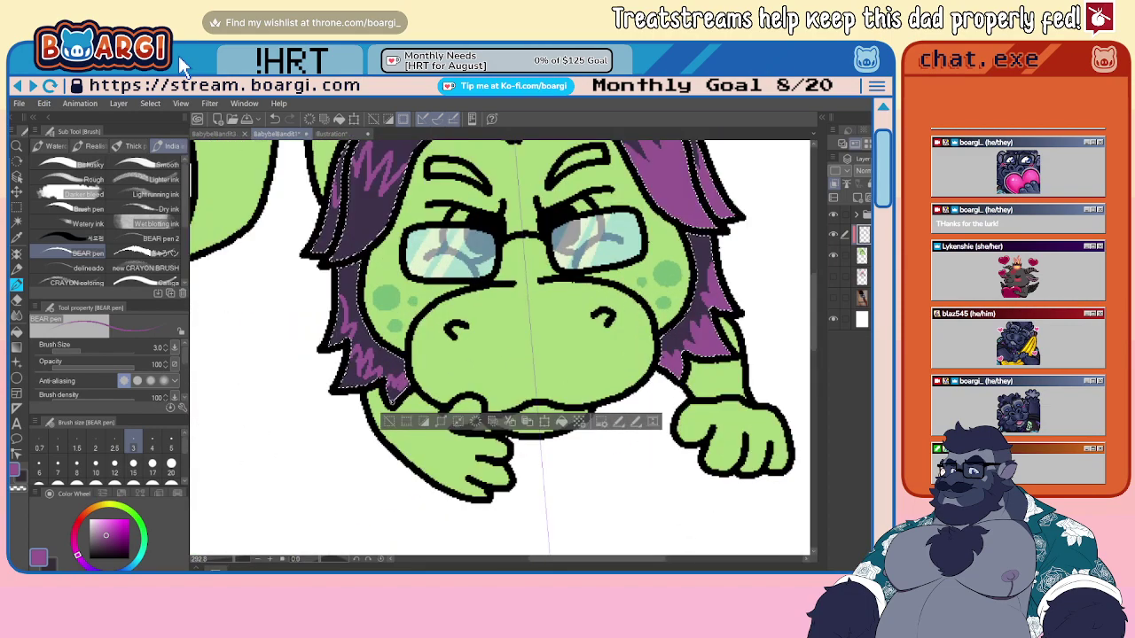
- Fill the unpainted gaps in the mirrored streaks on the left hair tips with bright purple
{"action": "left_click", "coordinate": [16, 333]}
{"action": "left_click", "coordinate": [317, 284]}
{"action": "left_click", "coordinate": [350, 363]}
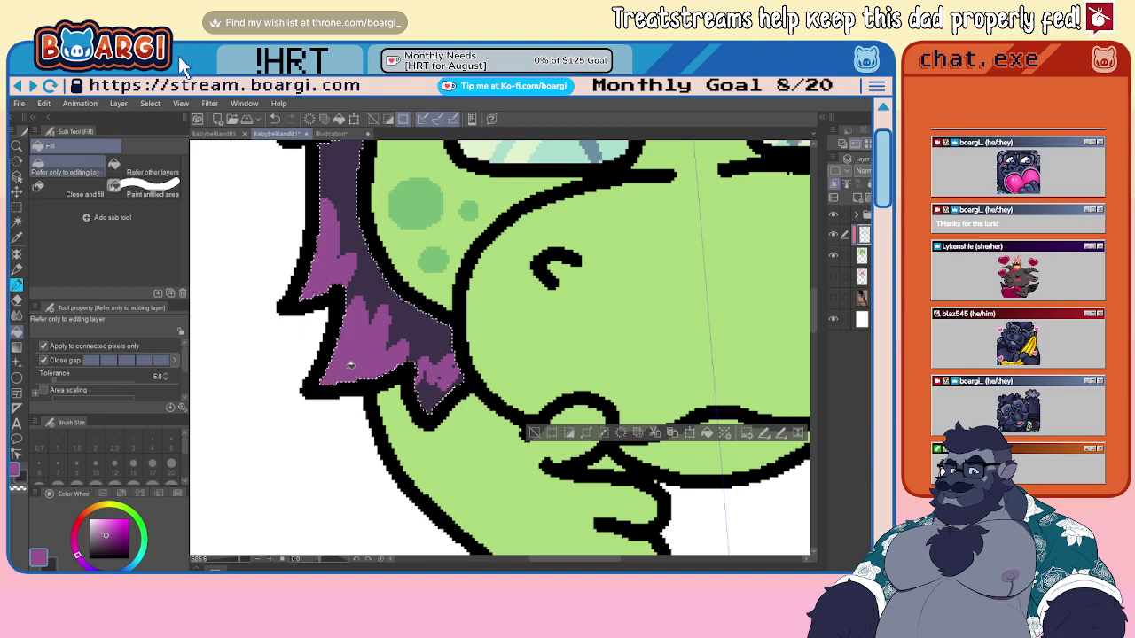
{"action": "left_click", "coordinate": [433, 389]}
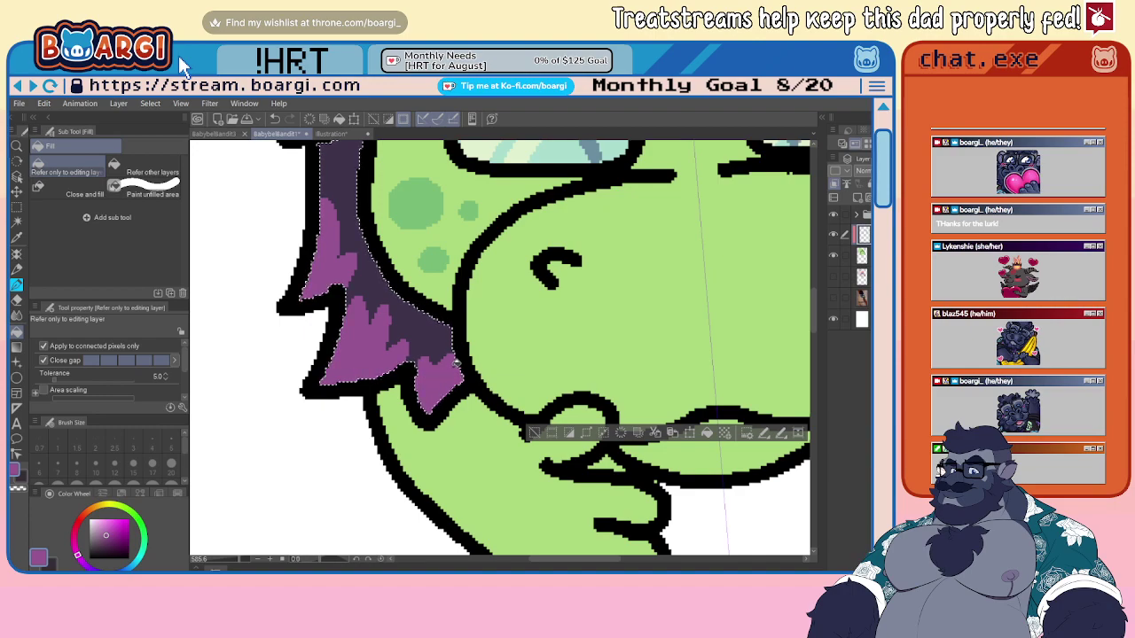
- Fill the remaining gaps in the left front locks and the upper part of the top curl with bright purple
{"action": "scroll", "coordinate": [442, 375], "scroll_direction": "down", "scroll_amount": 3}
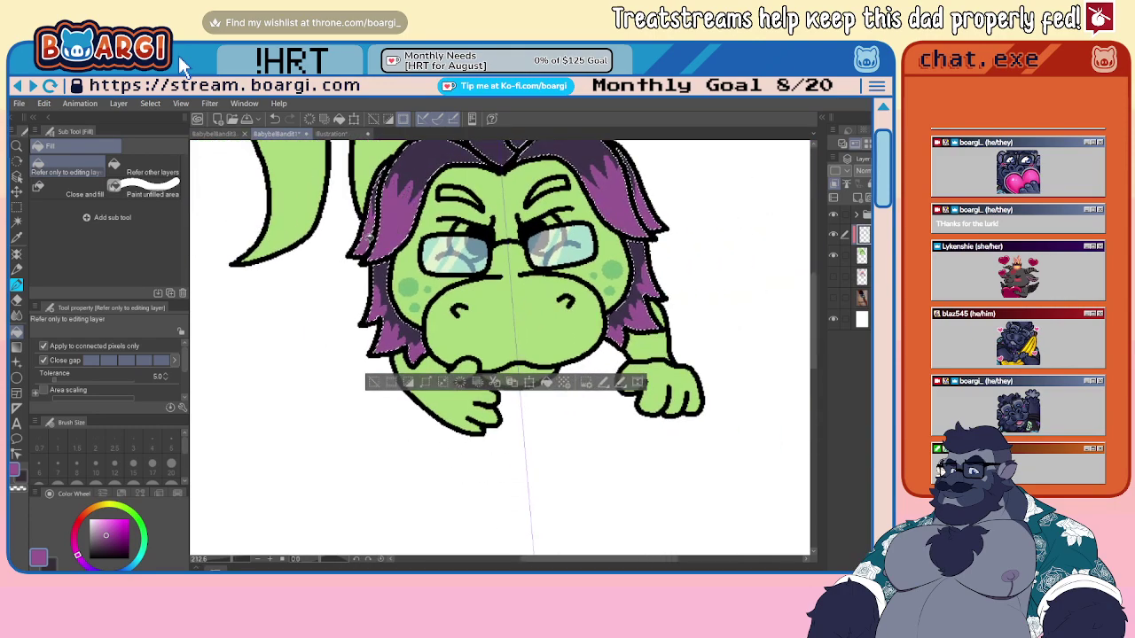
{"action": "scroll", "coordinate": [408, 182], "scroll_direction": "up", "scroll_amount": 3}
{"action": "scroll", "coordinate": [424, 183], "scroll_direction": "down", "scroll_amount": 5}
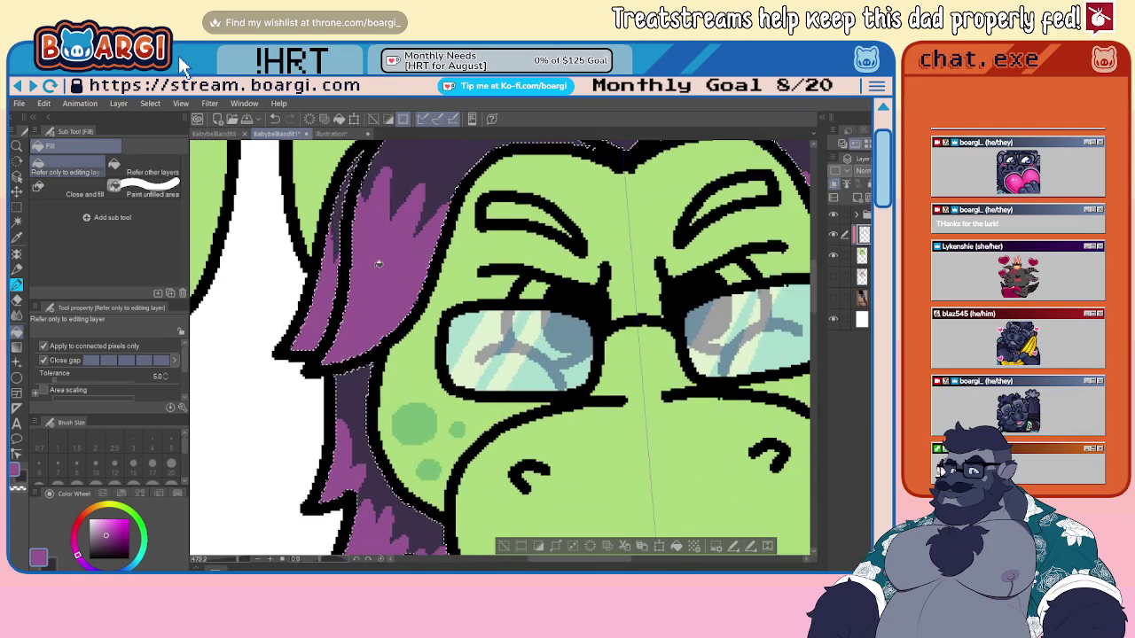
{"action": "scroll", "coordinate": [408, 182], "scroll_direction": "up", "scroll_amount": 2}
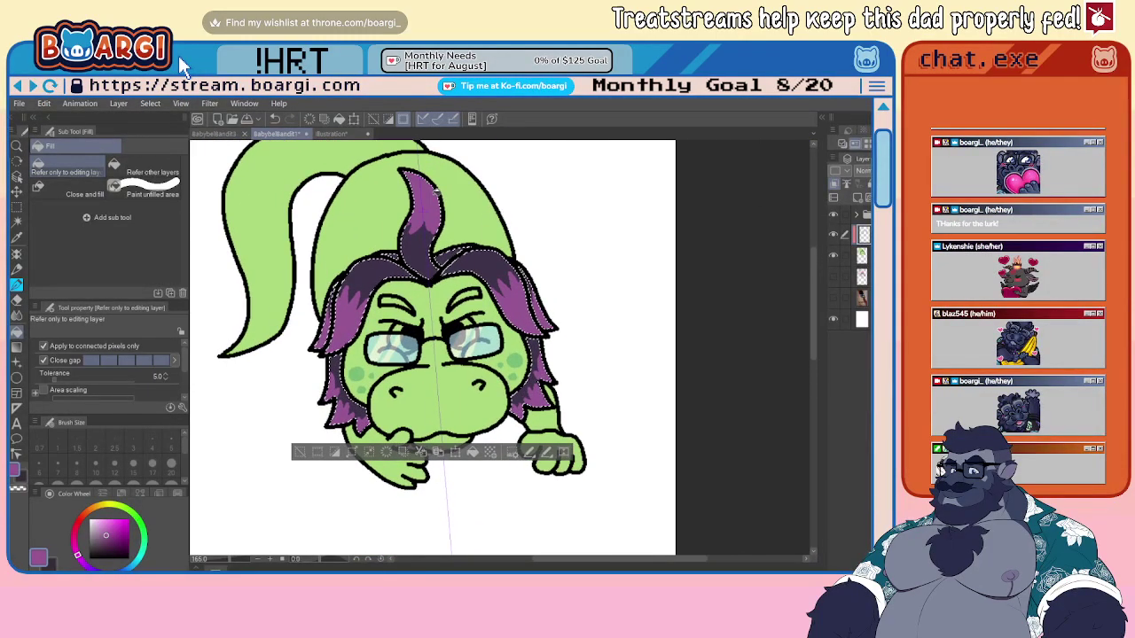
- Clear the selection around the hair
{"action": "left_click", "coordinate": [16, 209]}
{"action": "left_click", "coordinate": [431, 261]}
{"action": "scroll", "coordinate": [434, 253], "scroll_direction": "down", "scroll_amount": 2}
{"action": "scroll", "coordinate": [334, 246], "scroll_direction": "up", "scroll_amount": 2}
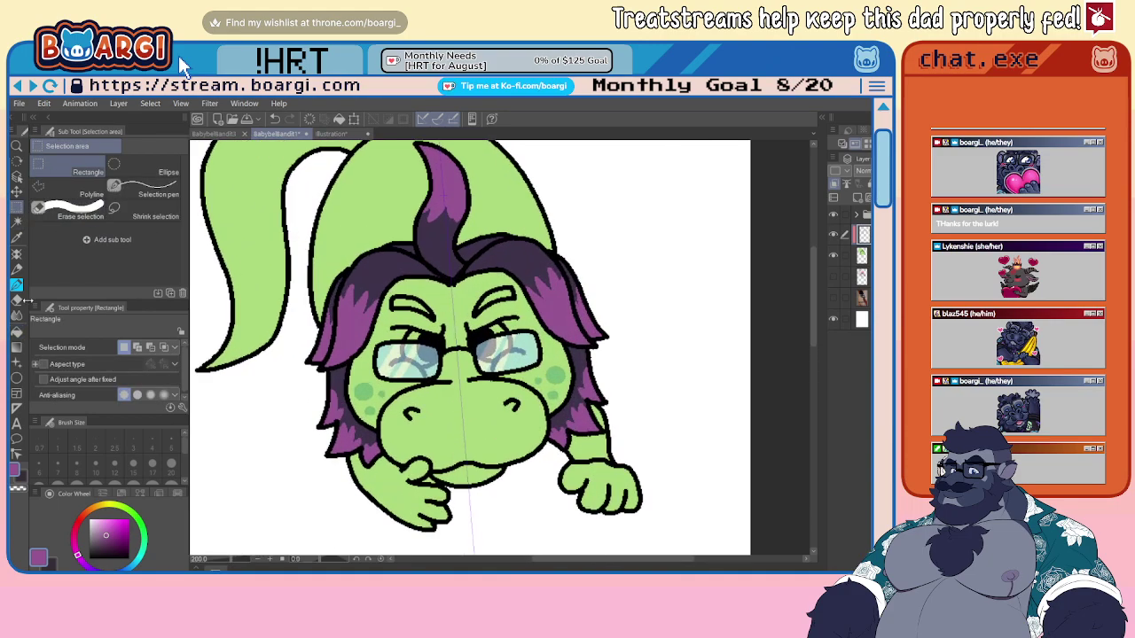
- Choose the Blur tool at brush size 5 and restore the hair selection by undoing the deselection
{"action": "left_click", "coordinate": [16, 301]}
{"action": "scroll", "coordinate": [305, 306], "scroll_direction": "up", "scroll_amount": 3}
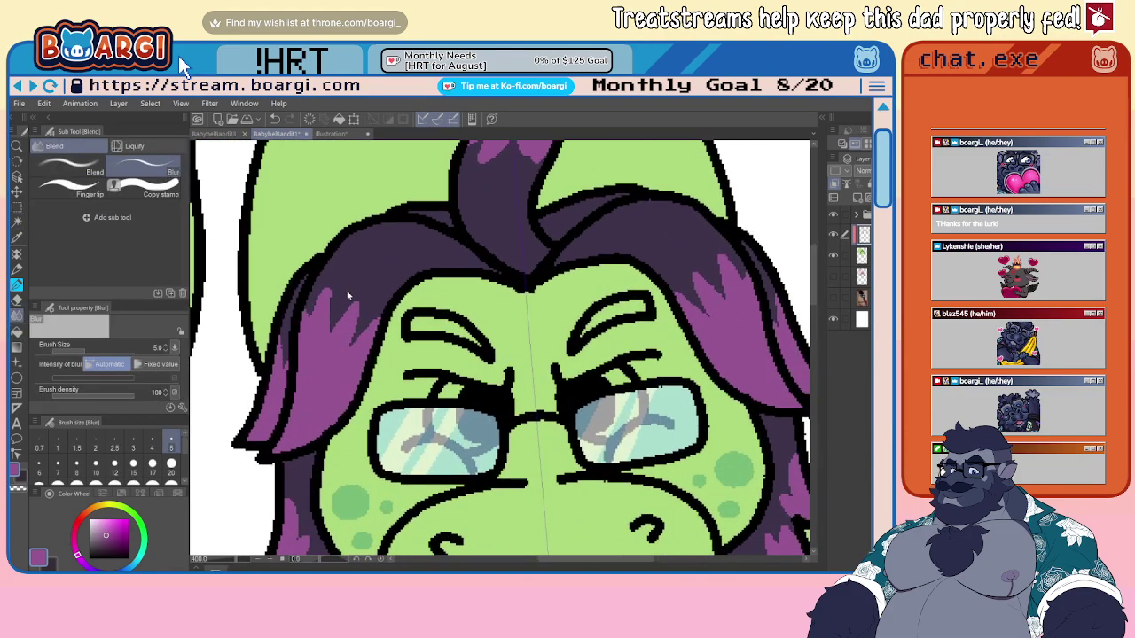
{"action": "key", "text": "ctrl+z"}
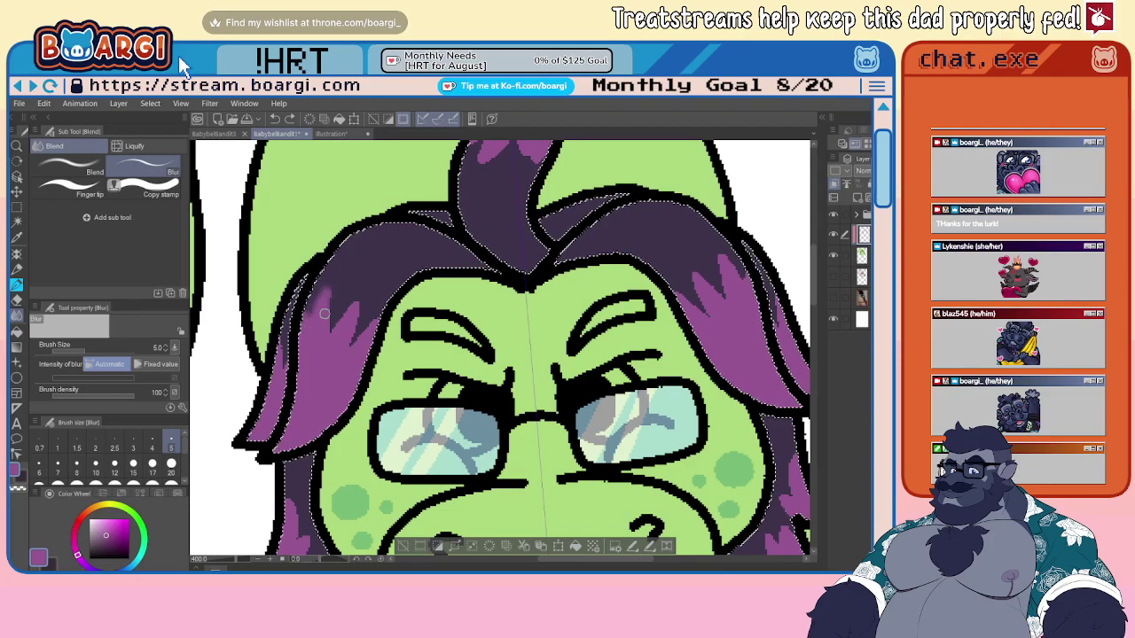
{"action": "left_click", "coordinate": [172, 465]}
{"action": "left_click_drag", "start_coordinate": [314, 314], "coordinate": [325, 337]}
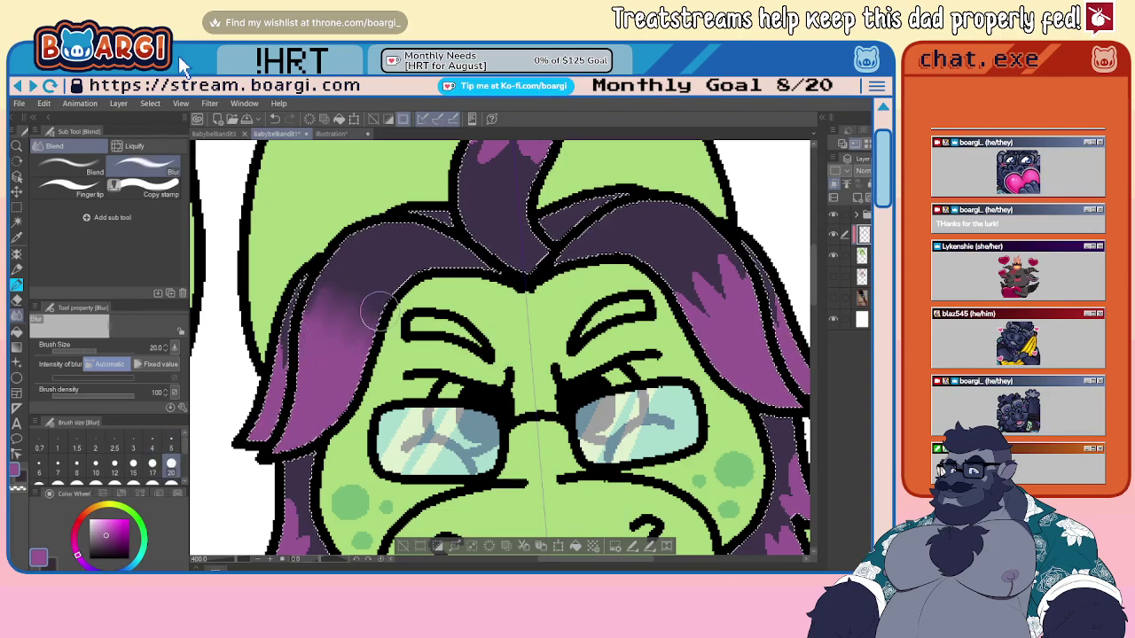
{"action": "key", "text": "ctrl+z"}
- Soften the upper edges of the purple streaks on the front locks using symmetry and Blur at brush size 8
{"action": "key", "text": "bracketleft"}
{"action": "key", "text": "bracketleft"}
{"action": "key", "text": "bracketleft"}
{"action": "key", "text": "bracketleft"}
{"action": "key", "text": "bracketleft"}
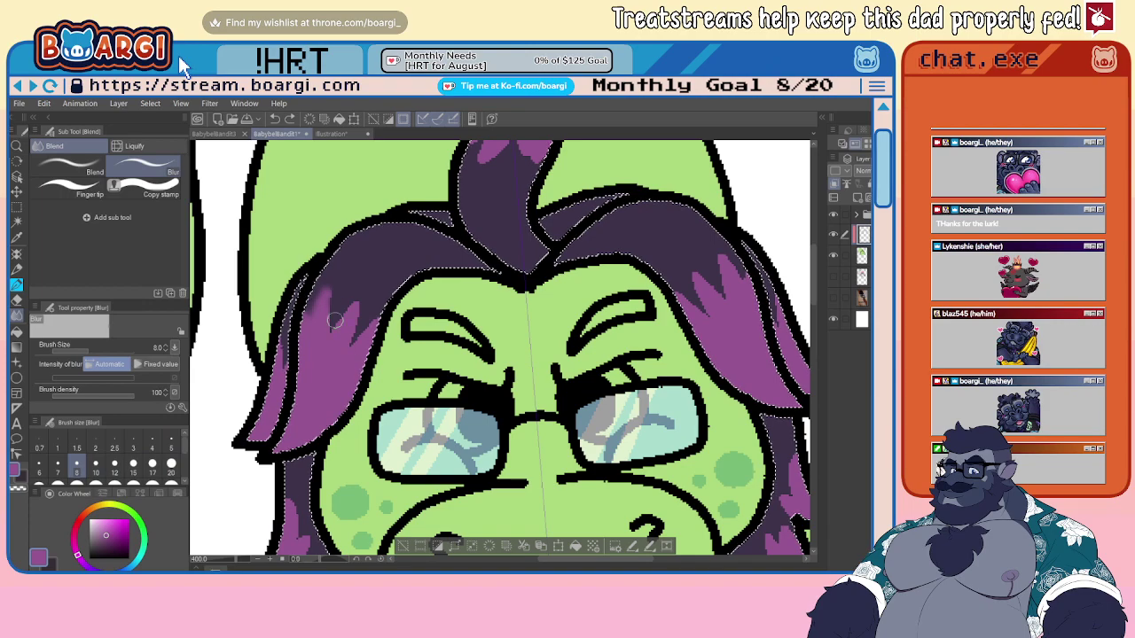
{"action": "left_click_drag", "start_coordinate": [357, 311], "coordinate": [375, 325]}
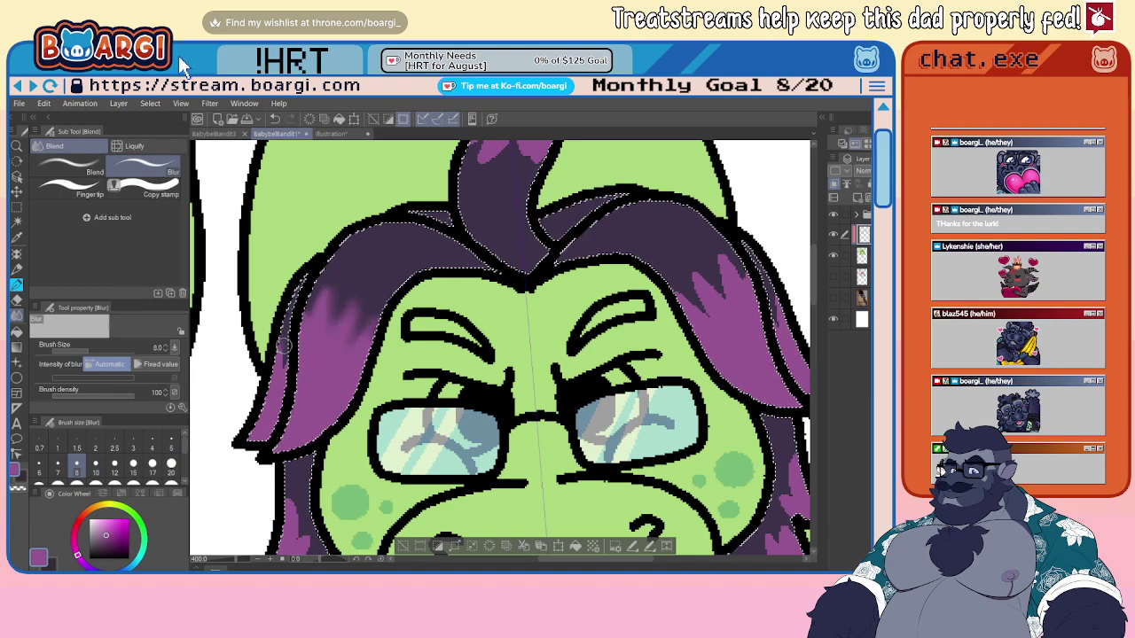
- Blur the jagged transition between purple and dark hair on the top curl
{"action": "scroll", "coordinate": [376, 321], "scroll_direction": "down", "scroll_amount": 2}
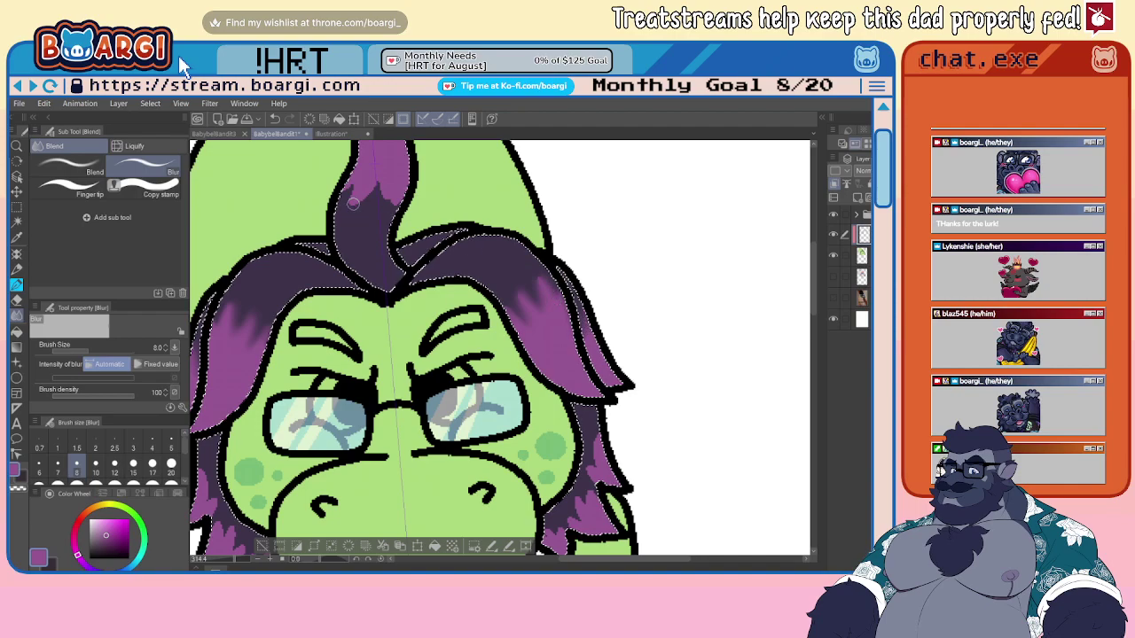
{"action": "left_click_drag", "start_coordinate": [345, 217], "coordinate": [358, 177]}
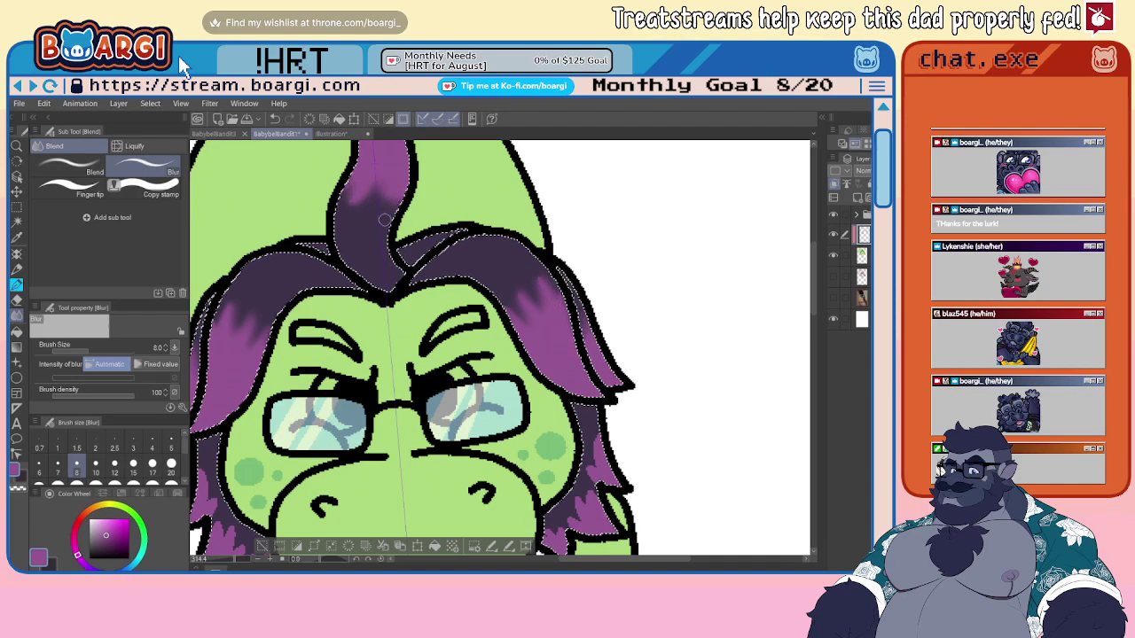
{"action": "scroll", "coordinate": [384, 220], "scroll_direction": "down", "scroll_amount": 4}
- Blur the purple streak edges on the lower hair tips on both sides of the face
{"action": "scroll", "coordinate": [381, 330], "scroll_direction": "up", "scroll_amount": 4}
{"action": "left_click_drag", "start_coordinate": [379, 349], "coordinate": [401, 324]}
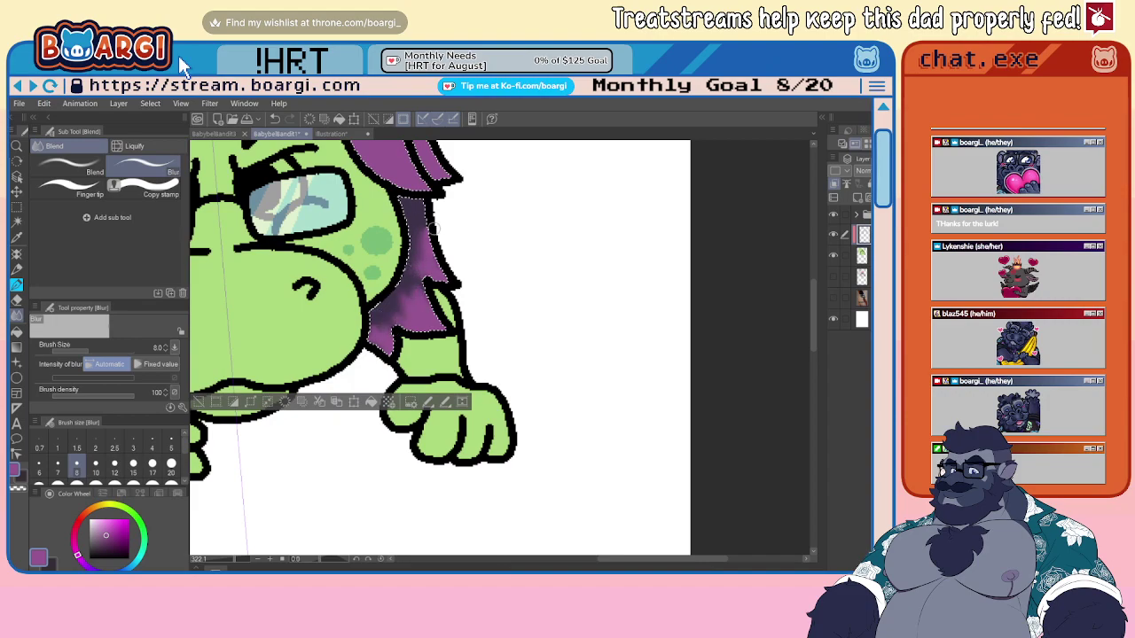
{"action": "scroll", "coordinate": [575, 258], "scroll_direction": "down", "scroll_amount": 5}
{"action": "scroll", "coordinate": [274, 268], "scroll_direction": "up", "scroll_amount": 4}
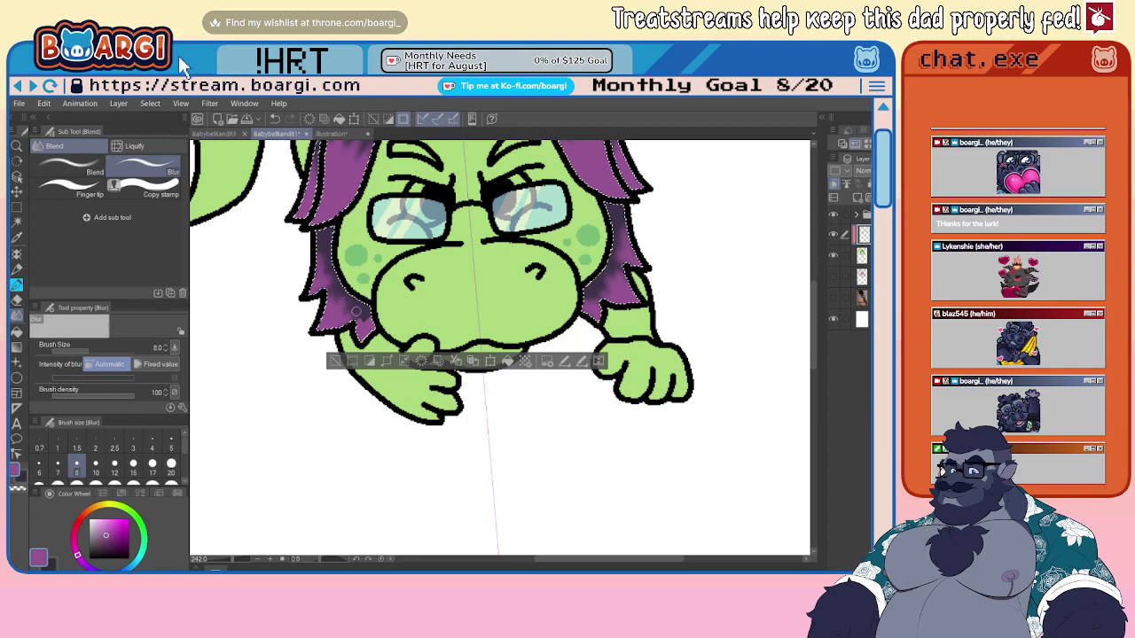
{"action": "scroll", "coordinate": [373, 319], "scroll_direction": "down", "scroll_amount": 4}
{"action": "scroll", "coordinate": [372, 319], "scroll_direction": "up", "scroll_amount": 2}
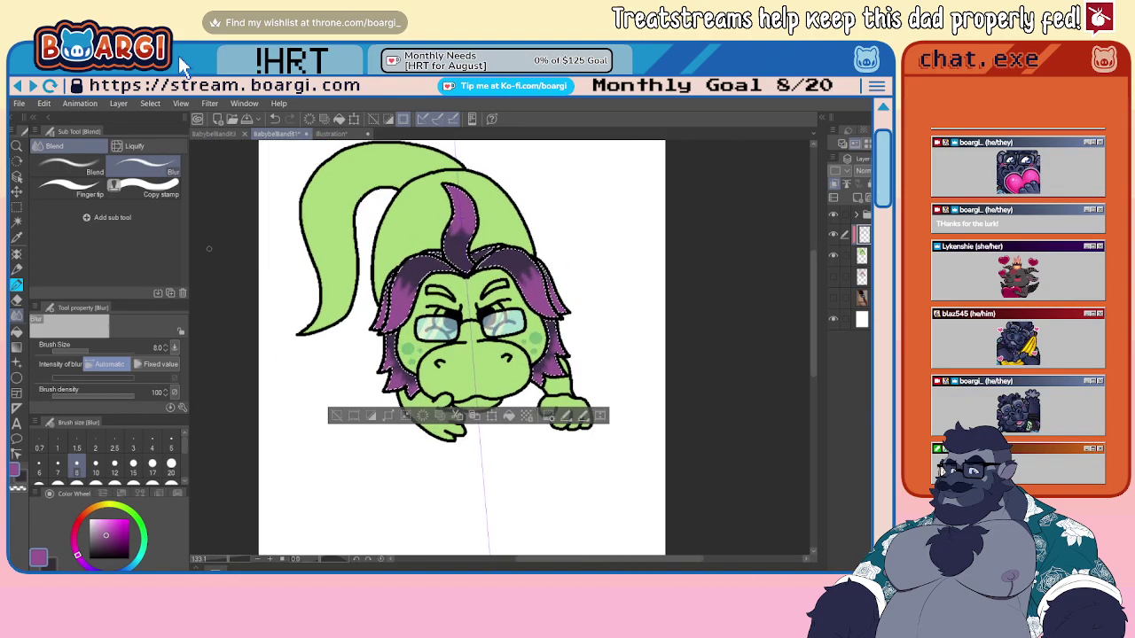
- Deselect the hair, sample its dark colour and fill both eyebrows with the BEAR pen at brush size 5
{"action": "key", "text": "m"}
{"action": "key", "text": "ctrl+d"}
{"action": "scroll", "coordinate": [461, 351], "scroll_direction": "down", "scroll_amount": 3}
{"action": "scroll", "coordinate": [461, 350], "scroll_direction": "up", "scroll_amount": 3}
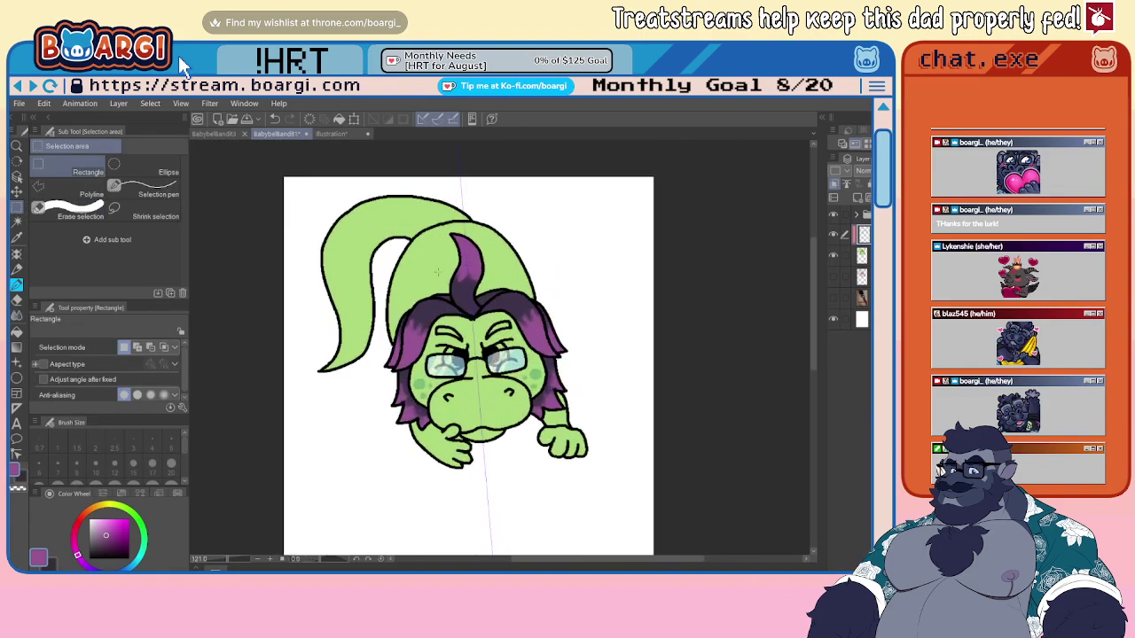
{"action": "key", "text": "c"}
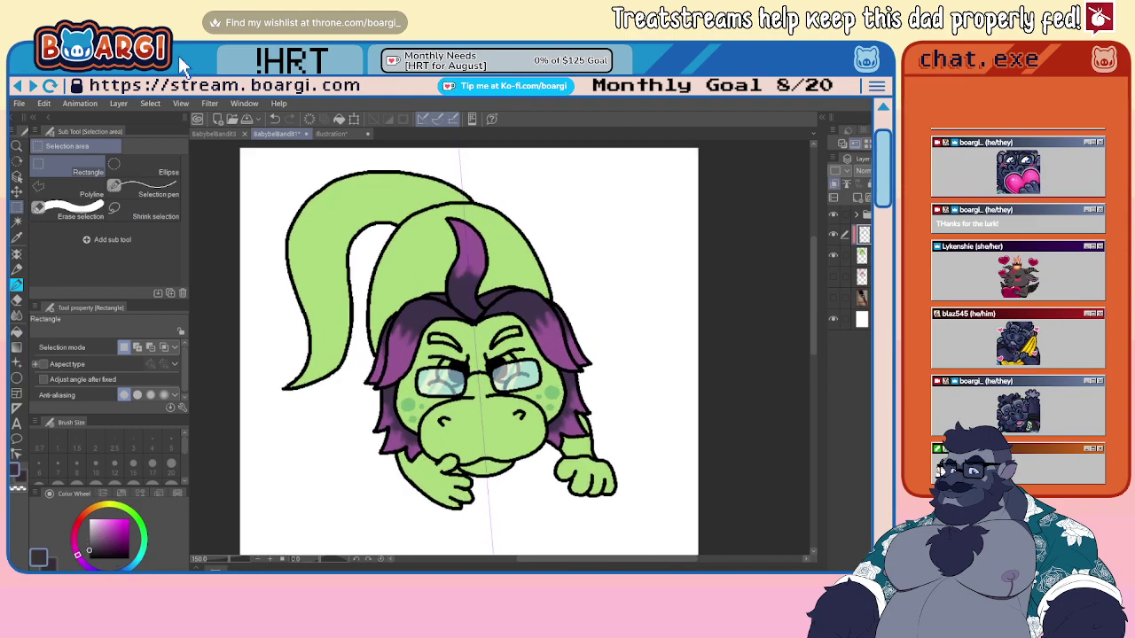
{"action": "key", "text": "b"}
{"action": "scroll", "coordinate": [379, 335], "scroll_direction": "up", "scroll_amount": 5}
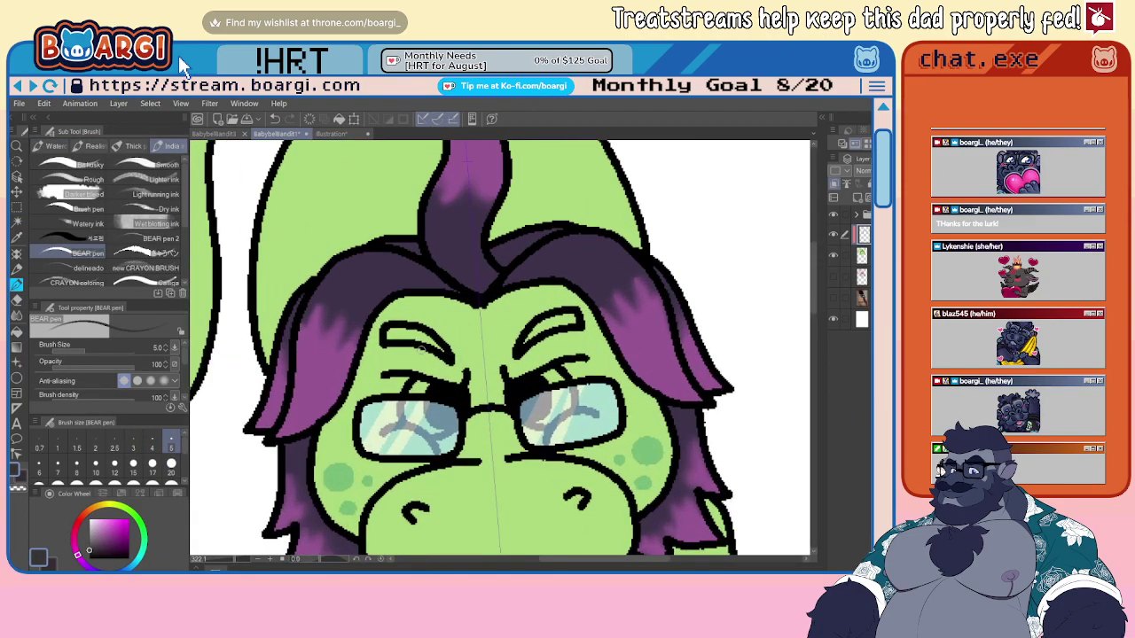
{"action": "mouse_move", "coordinate": [380, 330]}
{"action": "left_mouse_down"}
{"action": "mouse_move", "coordinate": [451, 355]}
{"action": "mouse_move", "coordinate": [379, 328]}
{"action": "left_mouse_up"}
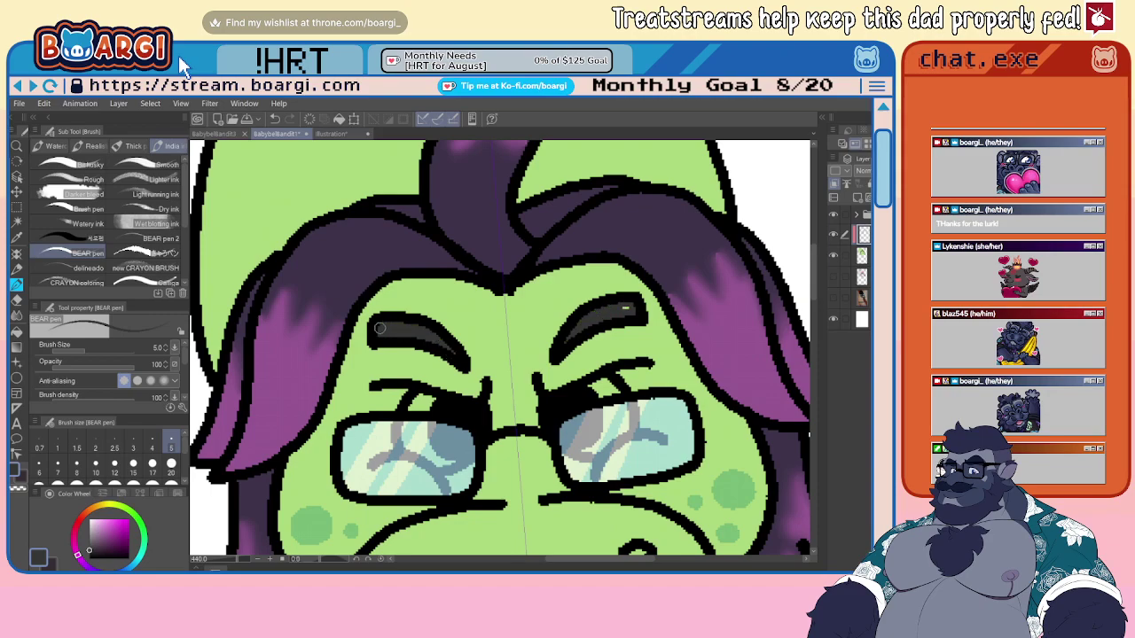
- Sample the pink eye colour from the reference illustration and paint both irises above the glasses at brush size 20
{"action": "left_click", "coordinate": [331, 133]}
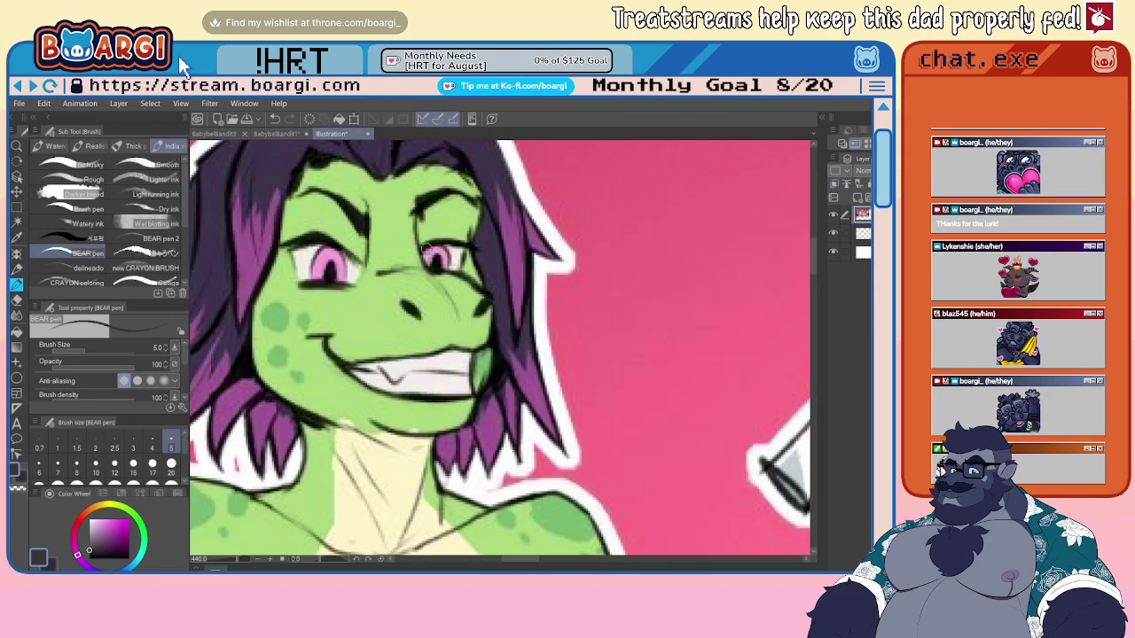
{"action": "left_click", "coordinate": [277, 133]}
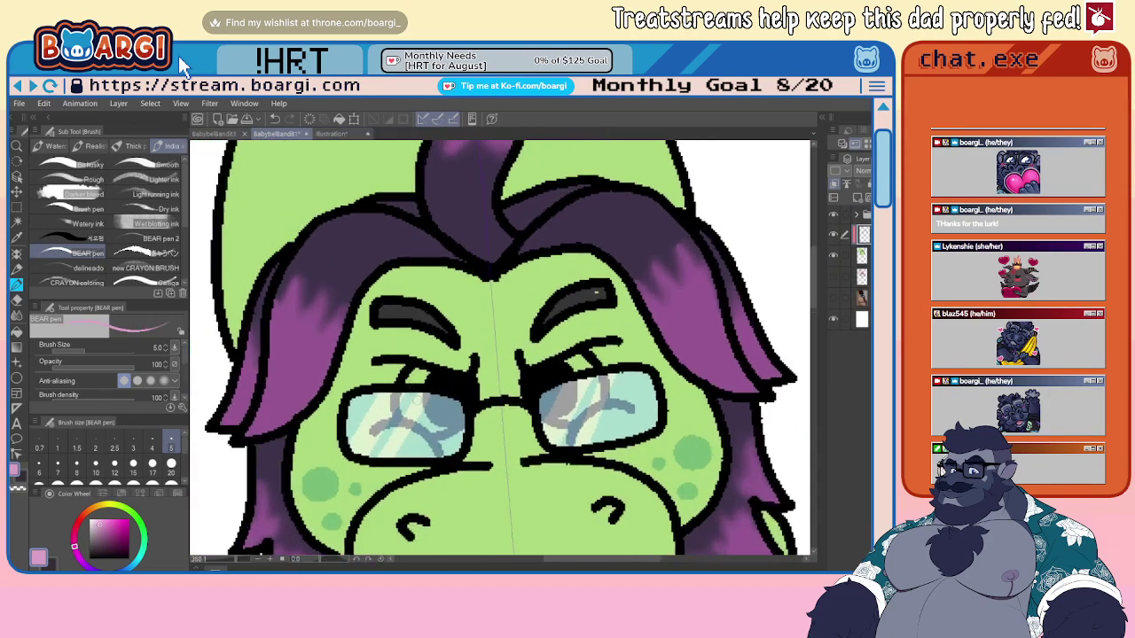
{"action": "scroll", "coordinate": [426, 368], "scroll_direction": "up", "scroll_amount": 1}
{"action": "left_click", "coordinate": [171, 463]}
{"action": "left_click_drag", "start_coordinate": [401, 373], "coordinate": [431, 361]}
{"action": "left_click_drag", "start_coordinate": [624, 353], "coordinate": [656, 345]}
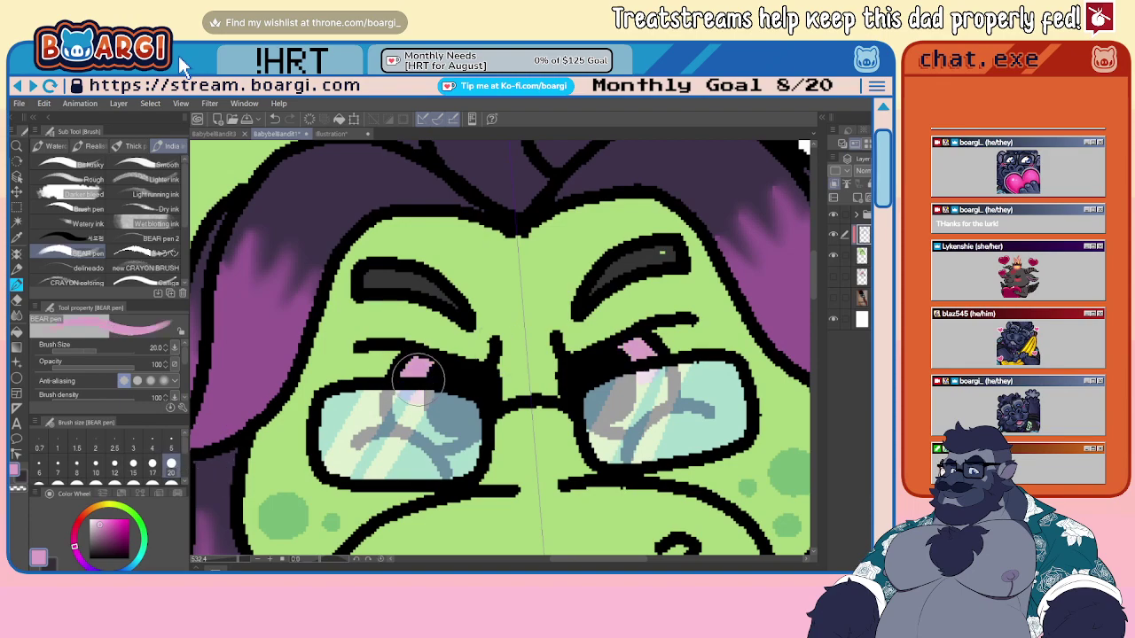
{"action": "scroll", "coordinate": [425, 328], "scroll_direction": "down", "scroll_amount": 3}
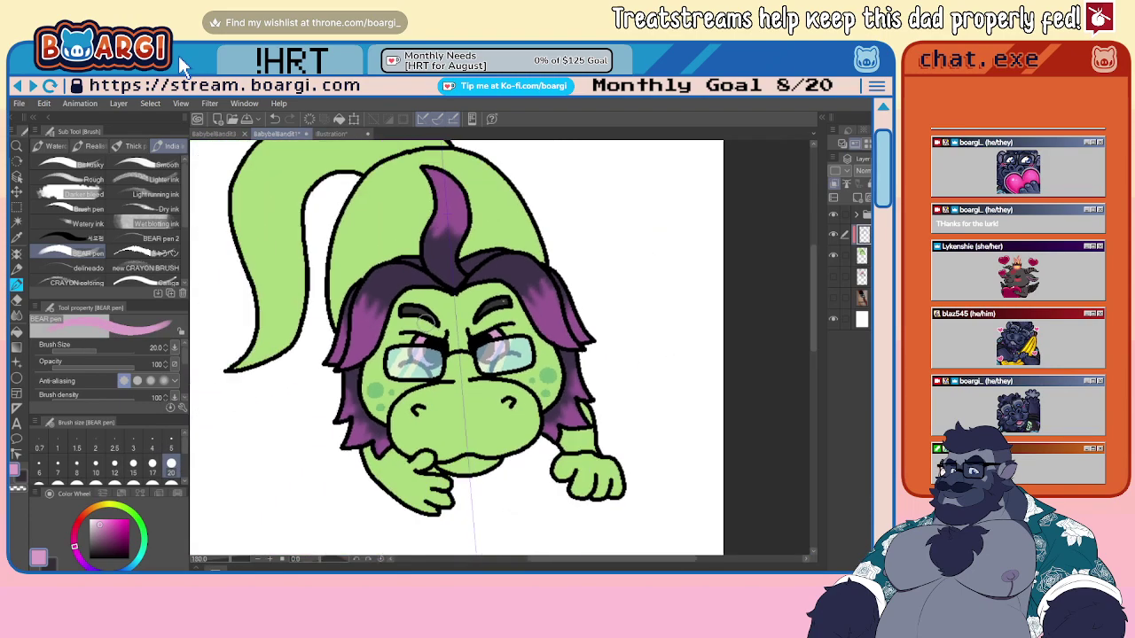
- Sample the dark eyebrow colour and touch up the missed spot in the eyebrow at brush size 5
{"action": "scroll", "coordinate": [486, 306], "scroll_direction": "up", "scroll_amount": 2}
{"action": "left_click", "coordinate": [492, 306], "text": "alt"}
{"action": "left_click", "coordinate": [172, 439]}
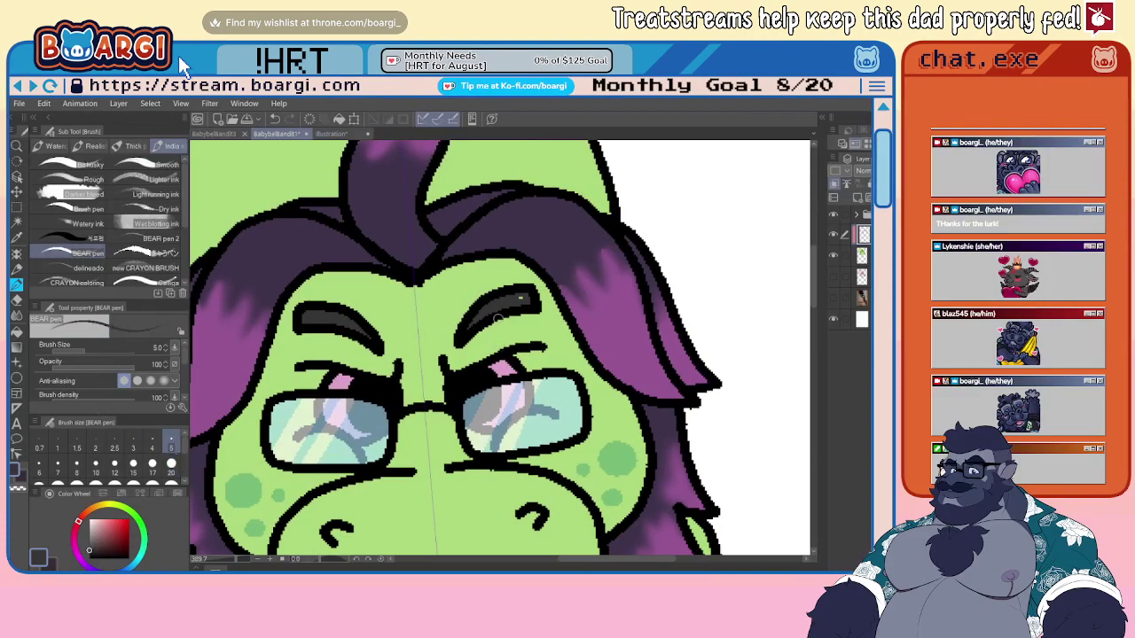
{"action": "scroll", "coordinate": [521, 297], "scroll_direction": "down", "scroll_amount": 4}
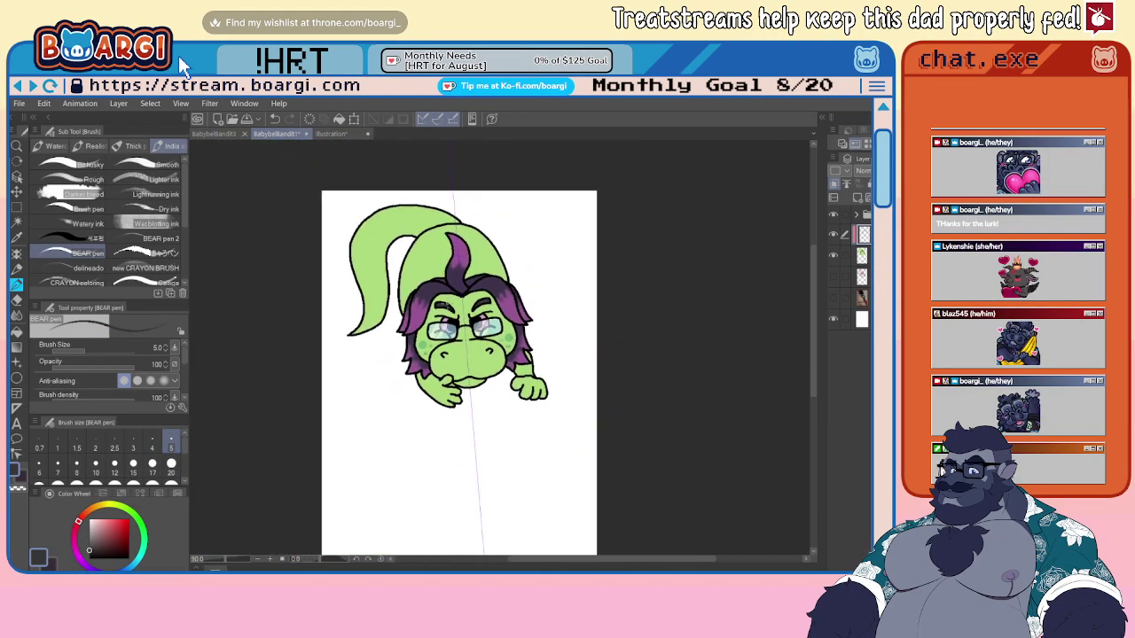
- Sample the purple of the tail stripes in the reference illustration and examine how the stripes run along the tail
{"action": "left_click", "coordinate": [335, 135]}
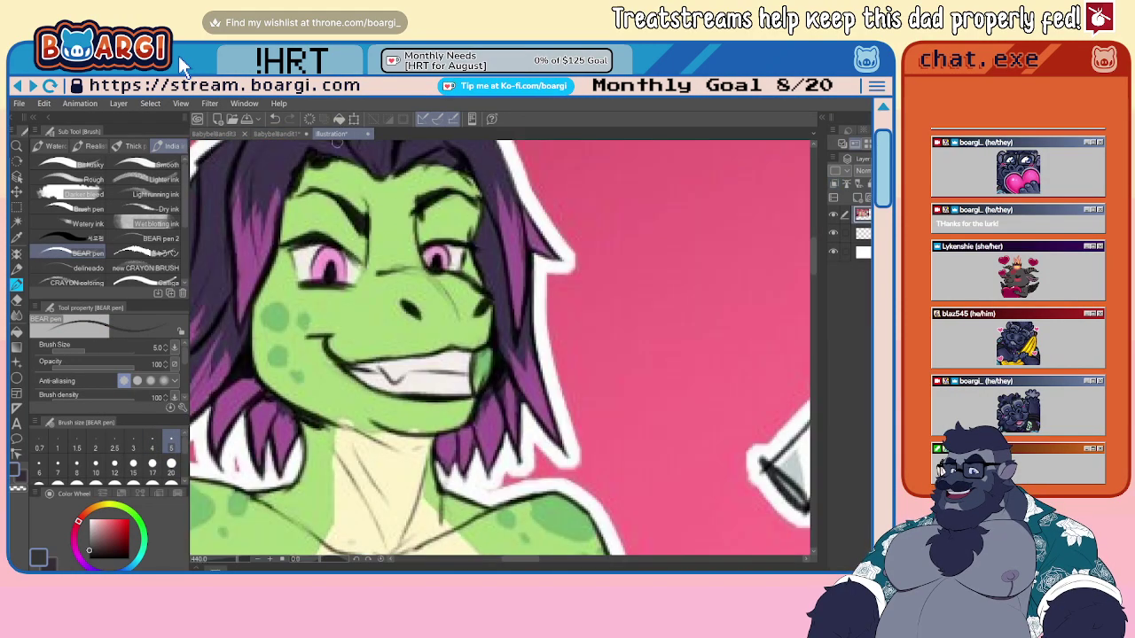
{"action": "scroll", "coordinate": [434, 249], "scroll_direction": "down", "scroll_amount": 4}
{"action": "scroll", "coordinate": [483, 226], "scroll_direction": "down", "scroll_amount": 4}
{"action": "scroll", "coordinate": [638, 338], "scroll_direction": "up", "scroll_amount": 8}
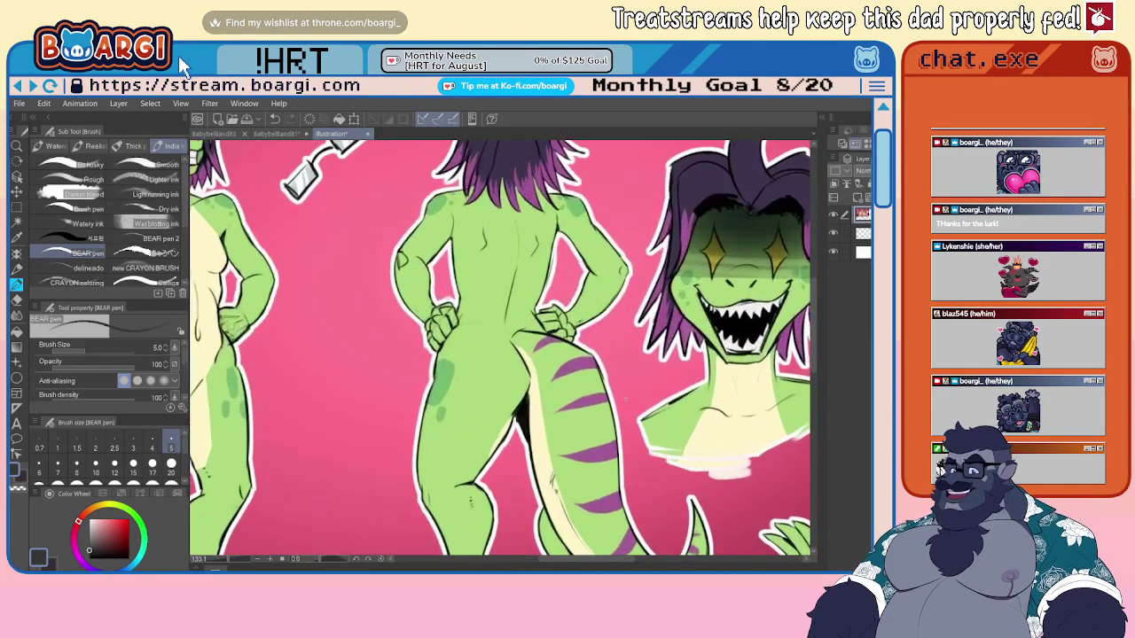
{"action": "left_click", "coordinate": [590, 398], "text": "alt"}
{"action": "key", "text": "ctrl+minus"}
{"action": "key", "text": "ctrl+minus"}
{"action": "key", "text": "ctrl+minus"}
{"action": "key", "text": "ctrl+minus"}
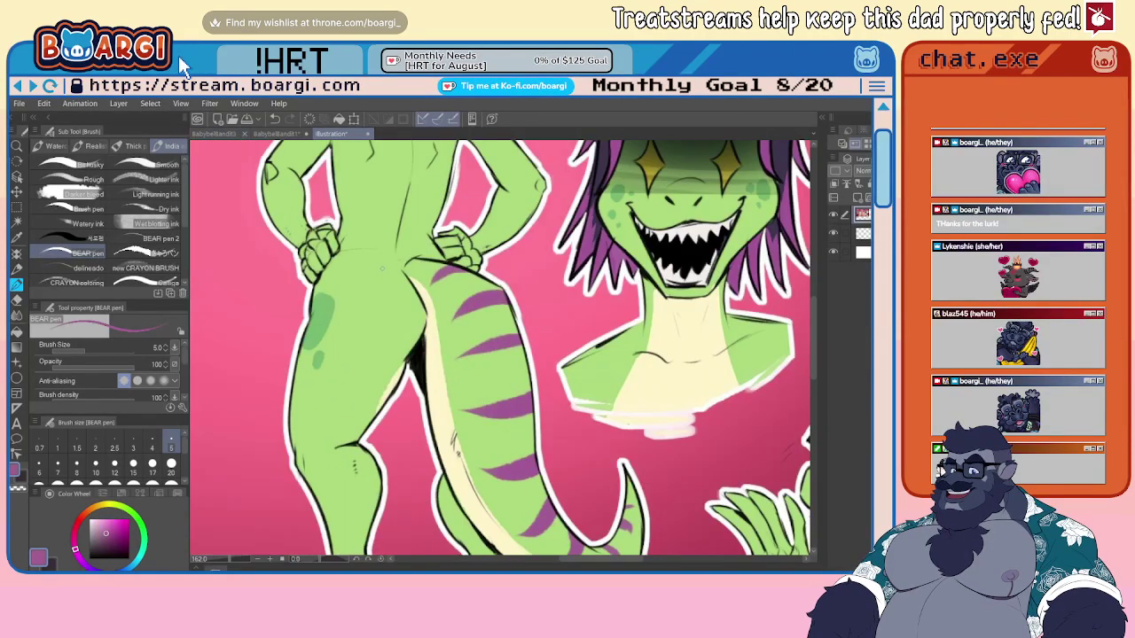
{"action": "key", "text": "ctrl+plus"}
{"action": "key", "text": "ctrl+plus"}
{"action": "key", "text": "ctrl+plus"}
{"action": "key", "text": "ctrl+plus"}
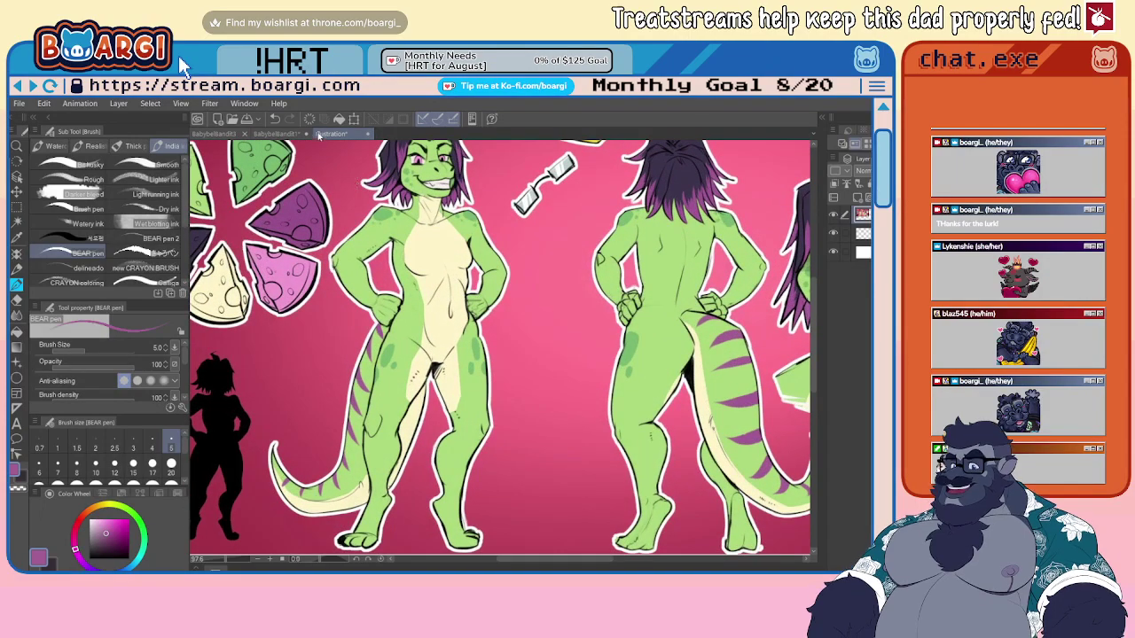
- Outline a curved purple stripe near the tail base on the green body layer of BabybelBandit1, using brush size 2
{"action": "left_click", "coordinate": [275, 134]}
{"action": "key", "text": "ctrl+plus"}
{"action": "key", "text": "ctrl+plus"}
{"action": "key", "text": "ctrl+plus"}
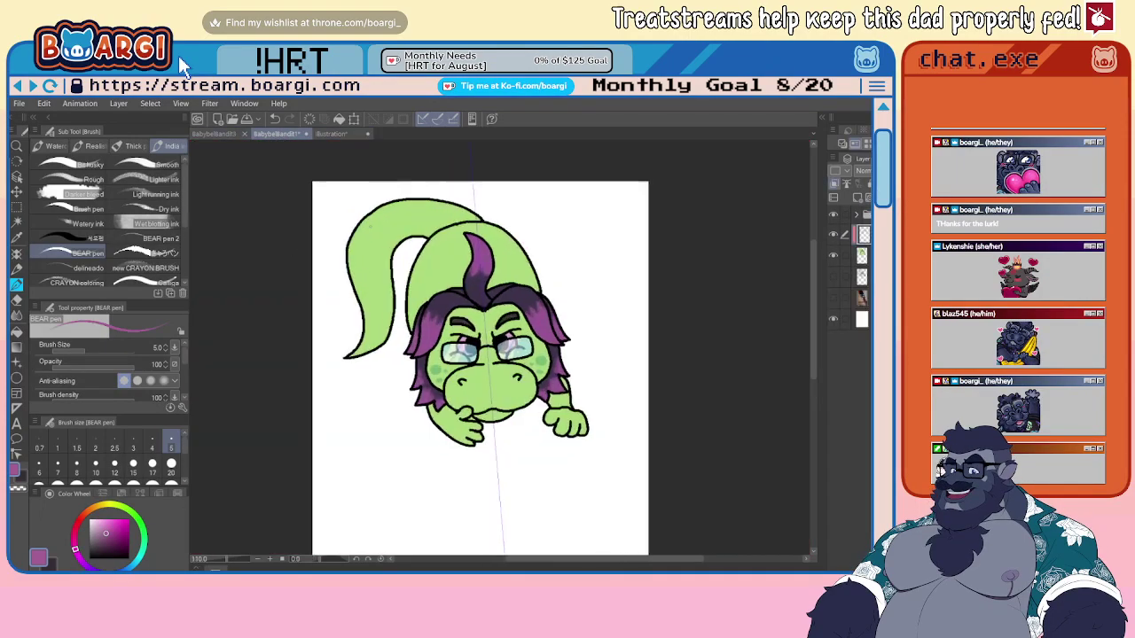
{"action": "scroll", "coordinate": [430, 192], "scroll_direction": "up", "scroll_amount": 2}
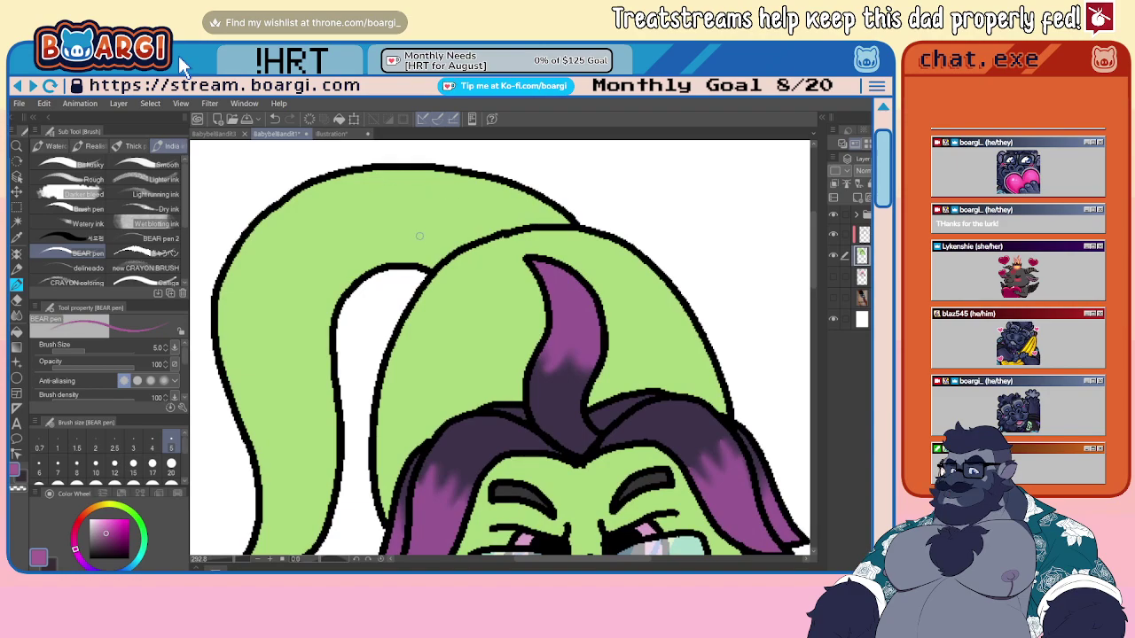
{"action": "key", "text": "bracketleft"}
{"action": "key", "text": "bracketleft"}
{"action": "key", "text": "bracketleft"}
{"action": "key", "text": "bracketleft"}
{"action": "scroll", "coordinate": [463, 189], "scroll_direction": "up", "scroll_amount": 1}
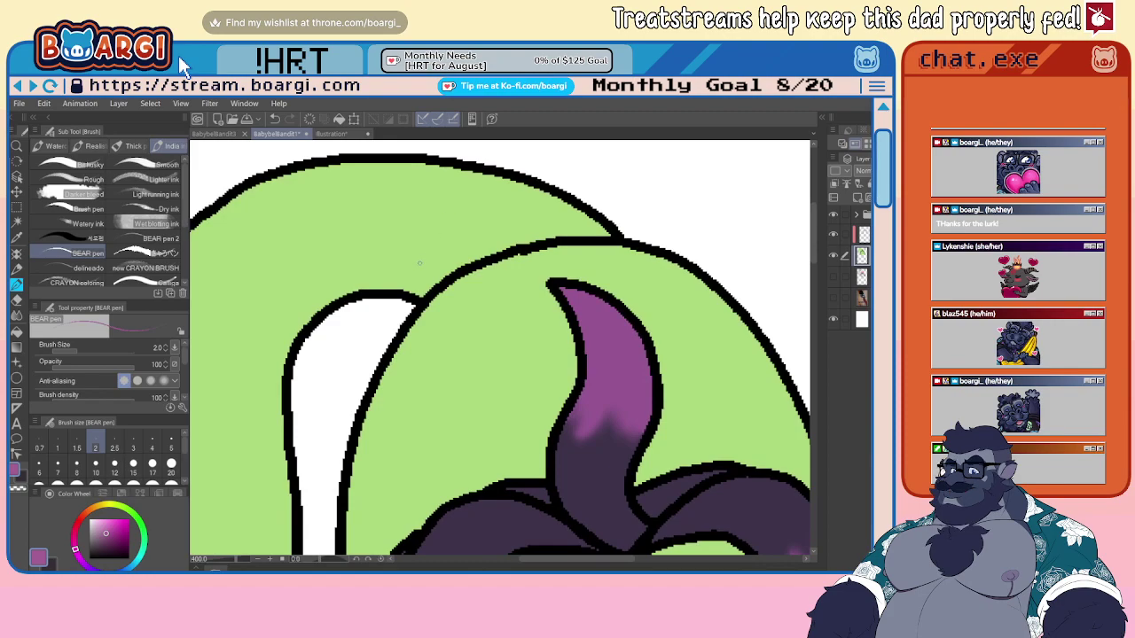
{"action": "left_click_drag", "start_coordinate": [404, 266], "coordinate": [440, 184]}
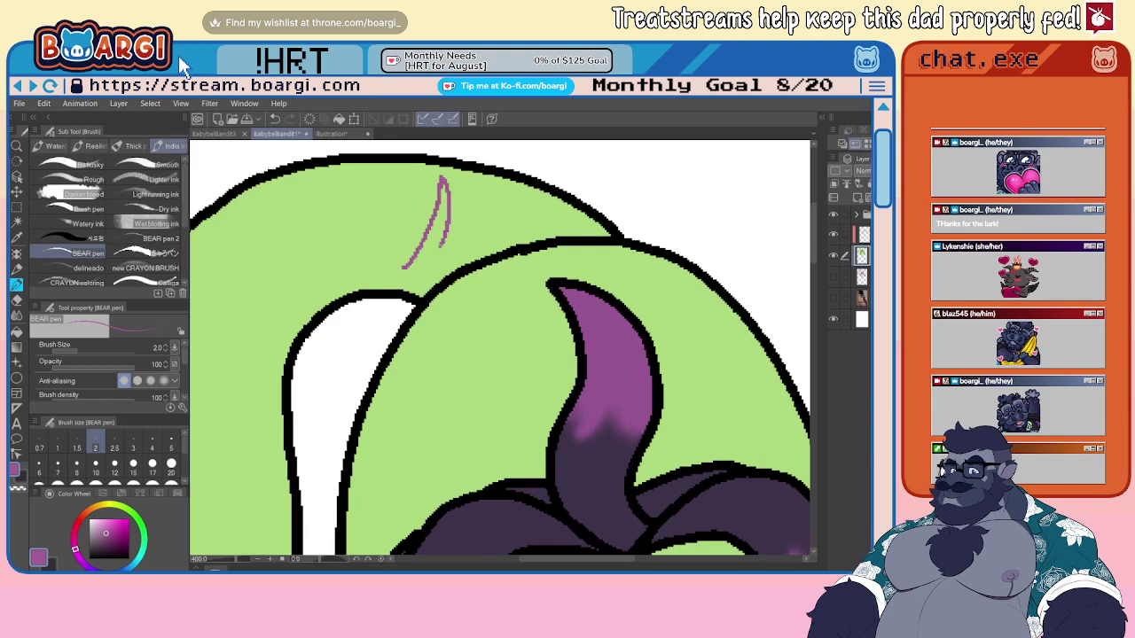
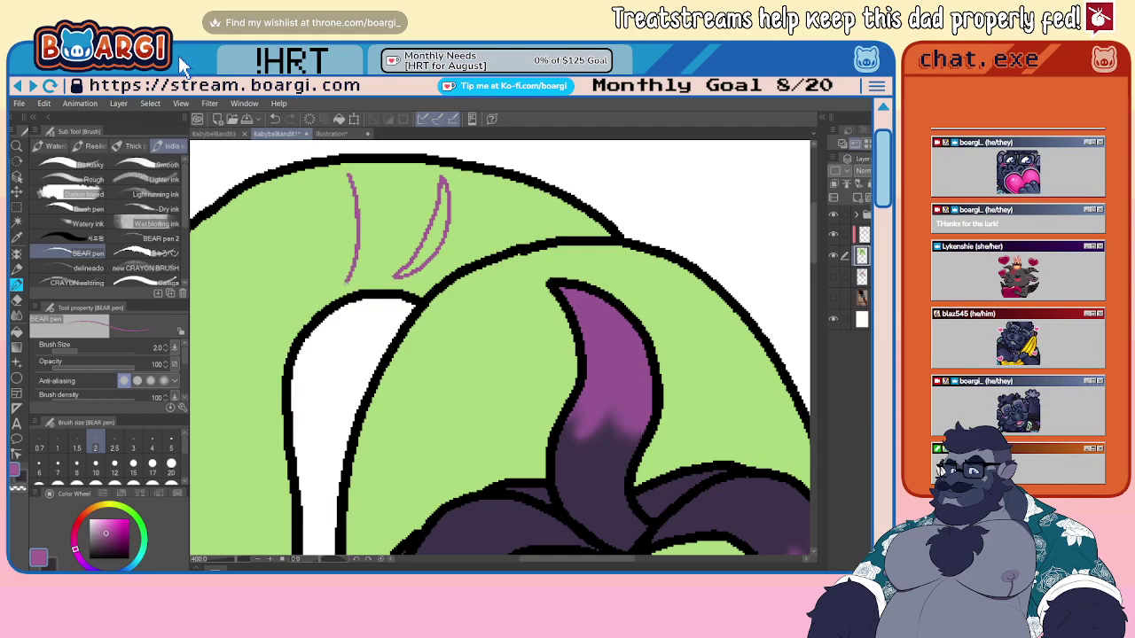
- Undo the stray attempts at the second tail stripe and outline it again as a slim curve beside the first
{"action": "key", "text": "ctrl+z"}
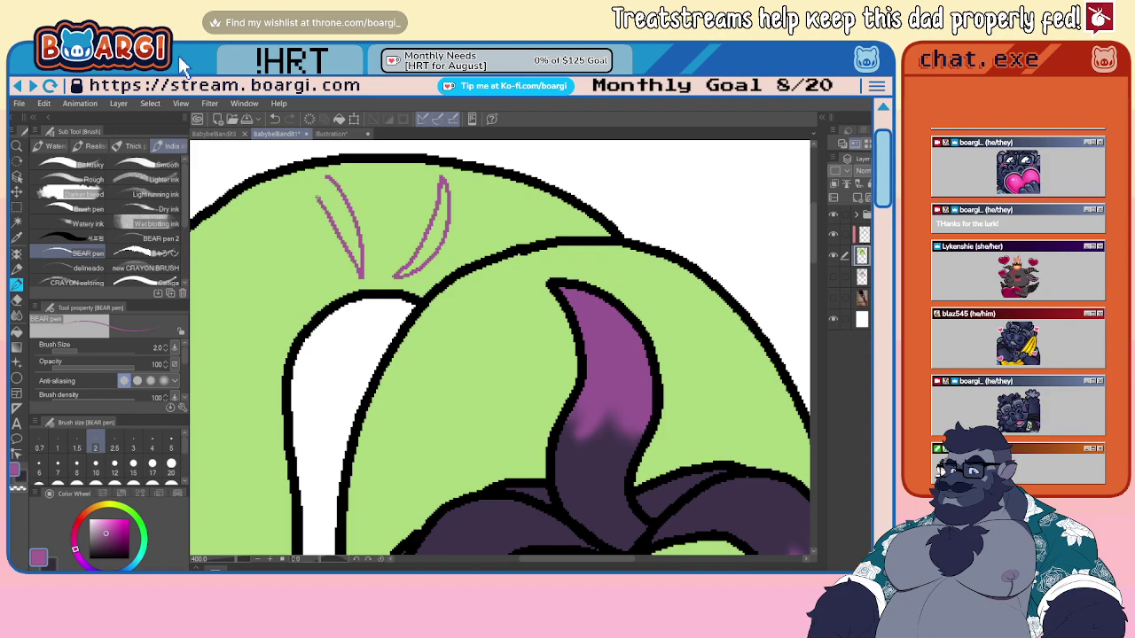
{"action": "key", "text": "ctrl+z"}
{"action": "left_click_drag", "start_coordinate": [315, 181], "coordinate": [352, 258]}
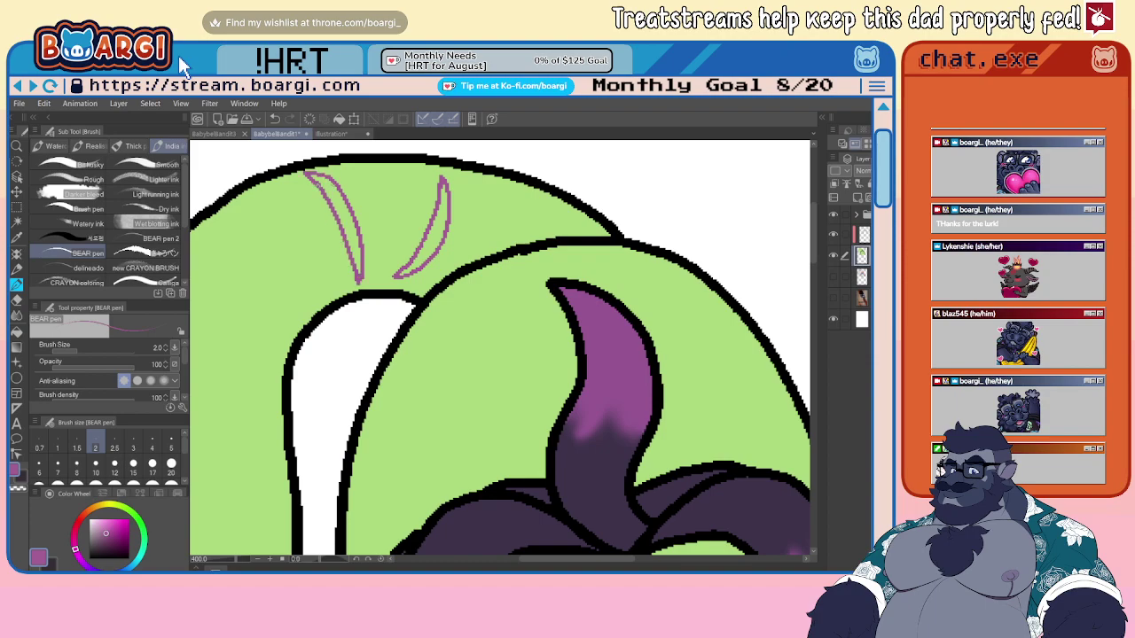
- Outline two more pointed purple stripes around the tail's outer bend
{"action": "scroll", "coordinate": [444, 193], "scroll_direction": "down", "scroll_amount": 5}
{"action": "scroll", "coordinate": [425, 191], "scroll_direction": "up", "scroll_amount": 4}
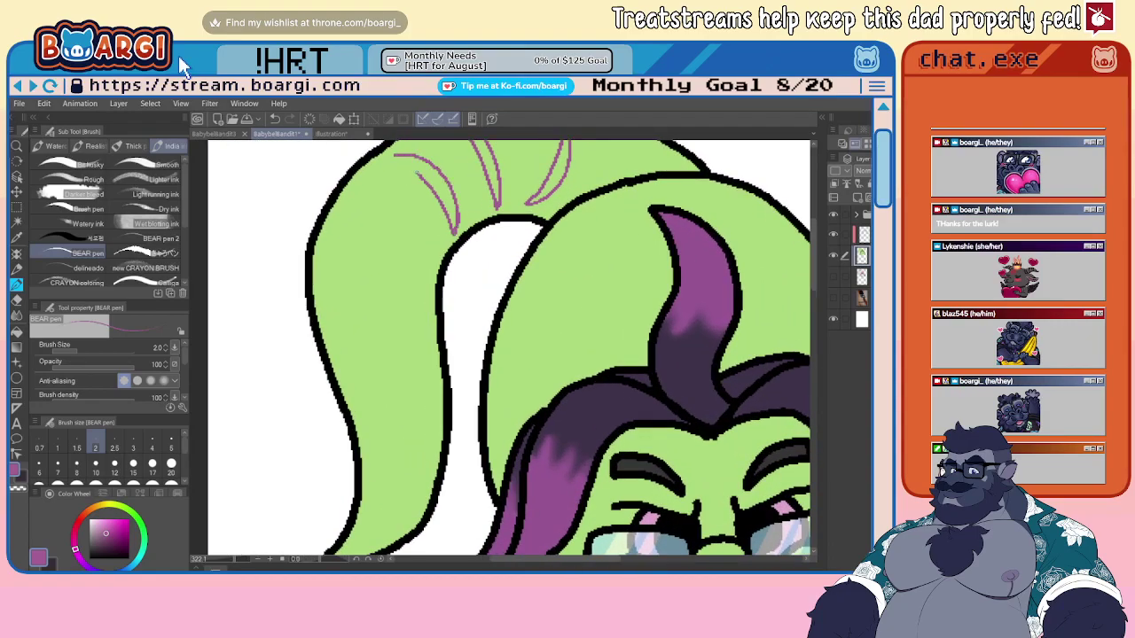
{"action": "scroll", "coordinate": [439, 164], "scroll_direction": "down", "scroll_amount": 5}
{"action": "scroll", "coordinate": [430, 235], "scroll_direction": "up", "scroll_amount": 3}
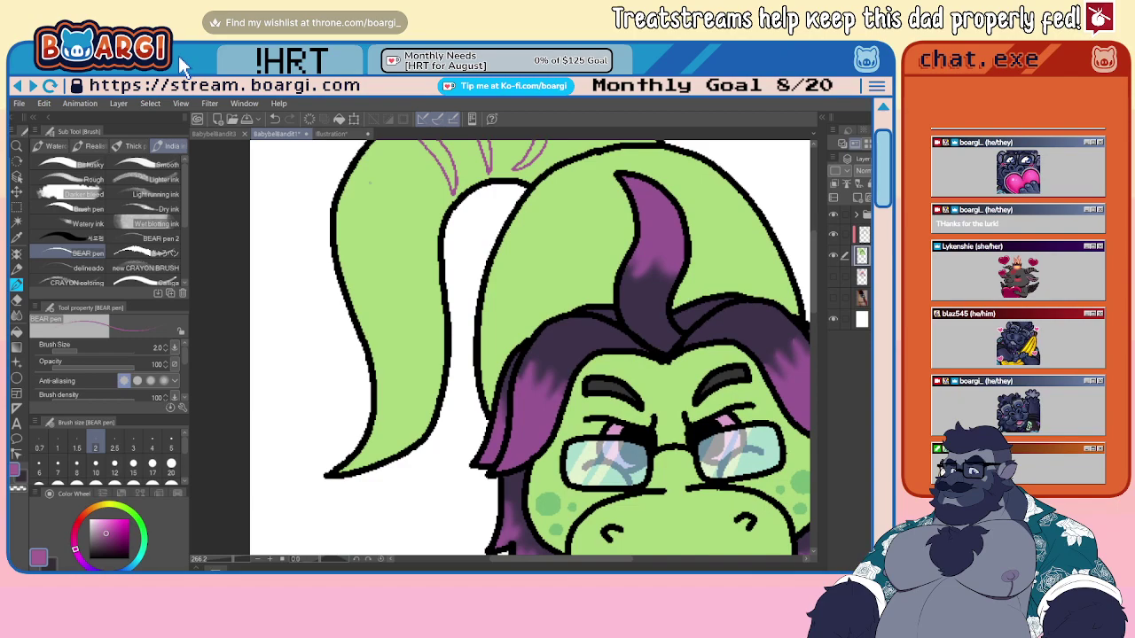
{"action": "left_click_drag", "start_coordinate": [366, 174], "coordinate": [410, 187]}
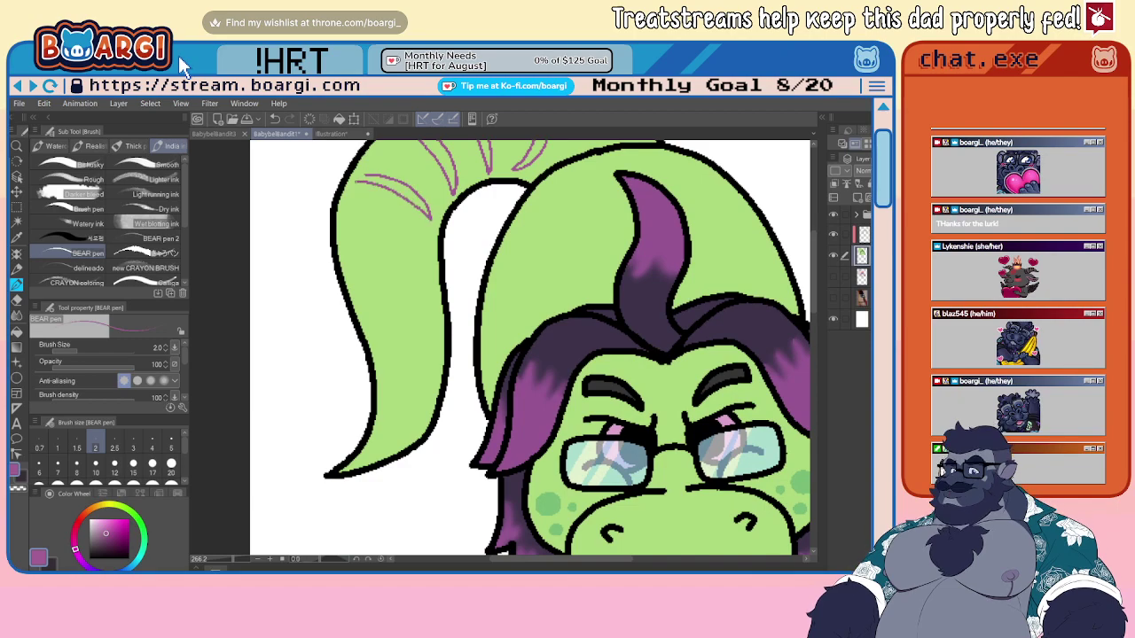
- Outline two small curved purple stripes near the tail tip
{"action": "key", "text": "ctrl+plus"}
{"action": "key", "text": "ctrl+plus"}
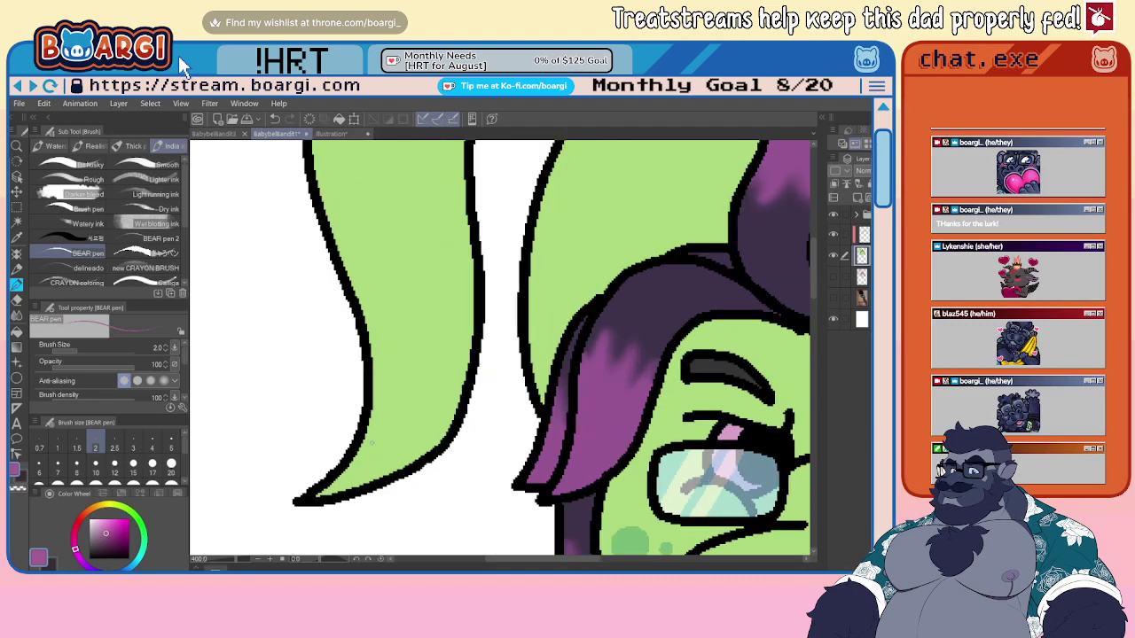
{"action": "key", "text": "ctrl+z"}
{"action": "key", "text": "ctrl+plus"}
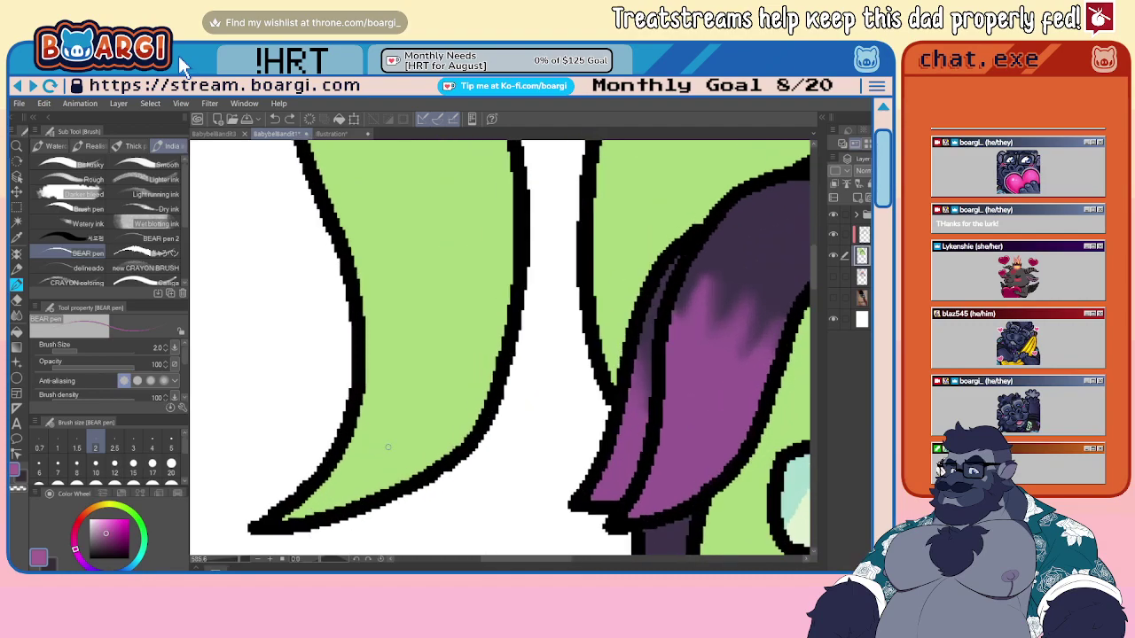
{"action": "key", "text": "ctrl+plus"}
{"action": "left_click_drag", "start_coordinate": [350, 451], "coordinate": [394, 479]}
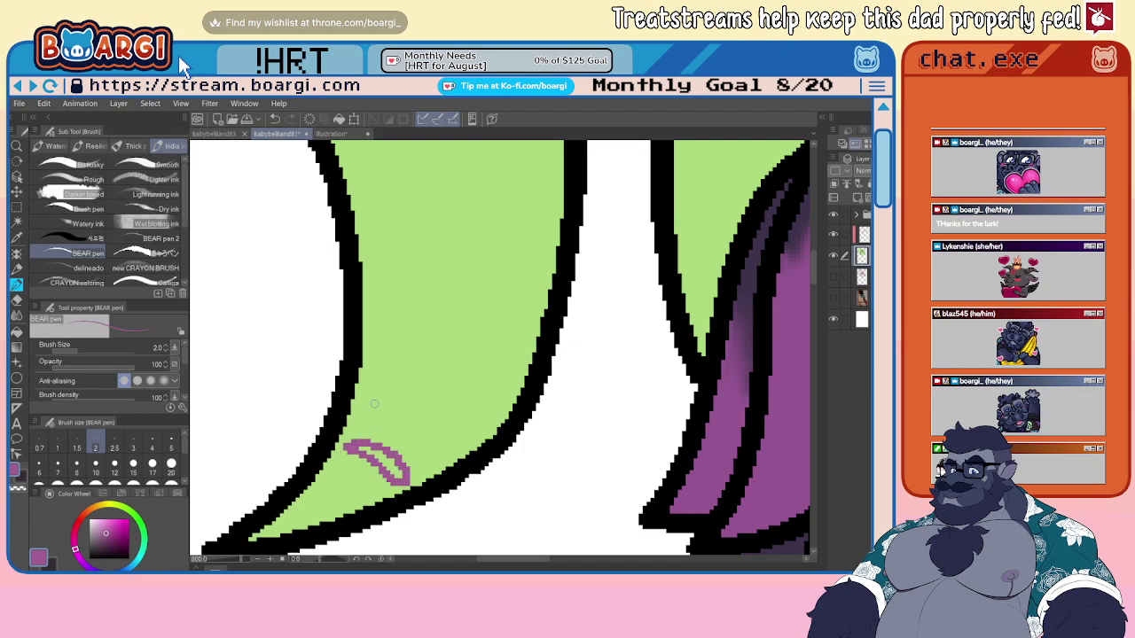
{"action": "mouse_move", "coordinate": [374, 404]}
{"action": "left_mouse_down"}
{"action": "mouse_move", "coordinate": [413, 404]}
{"action": "mouse_move", "coordinate": [454, 443]}
{"action": "mouse_move", "coordinate": [441, 406]}
{"action": "left_mouse_up"}
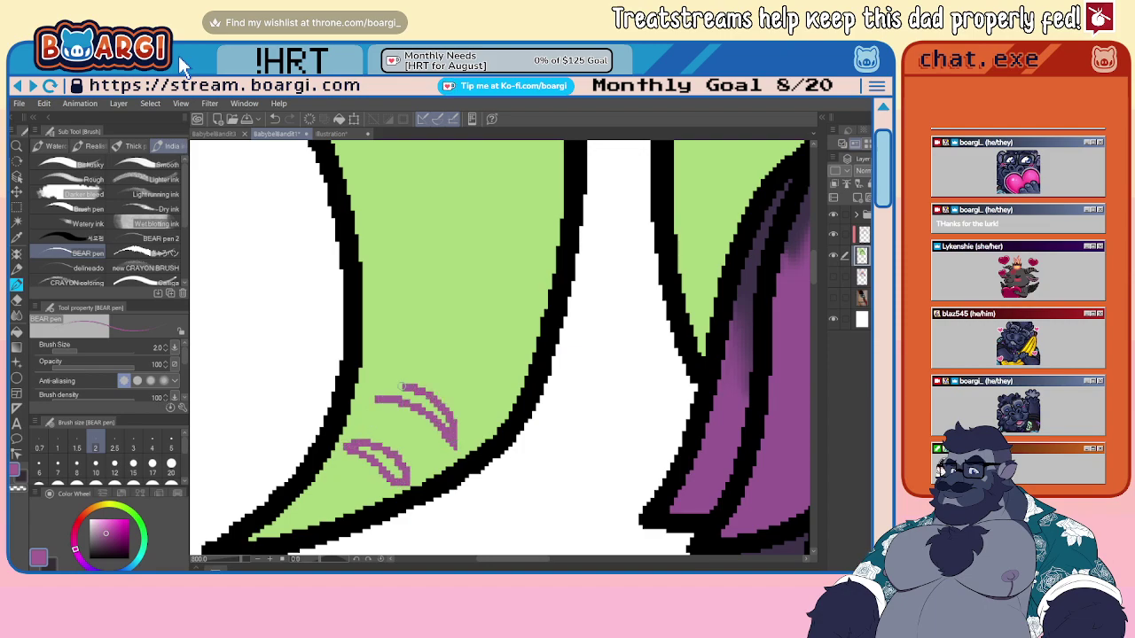
- Outline two larger curved stripes above the small ones on the lower tail
{"action": "key", "text": "ctrl+minus"}
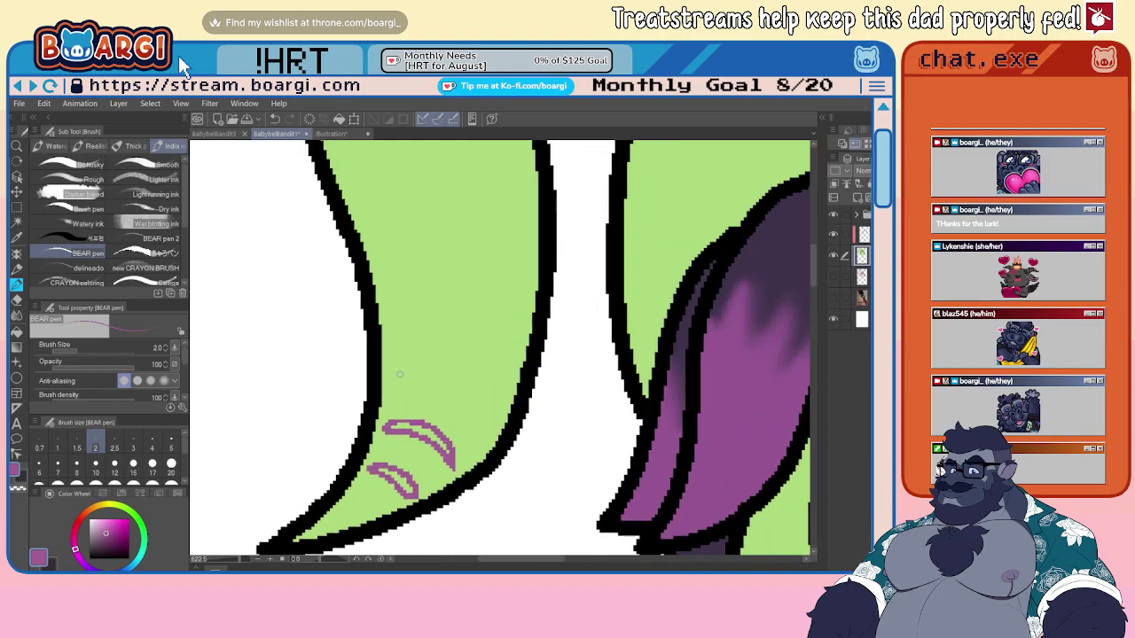
{"action": "mouse_move", "coordinate": [495, 414]}
{"action": "left_mouse_down"}
{"action": "mouse_move", "coordinate": [476, 373]}
{"action": "mouse_move", "coordinate": [447, 356]}
{"action": "left_mouse_up"}
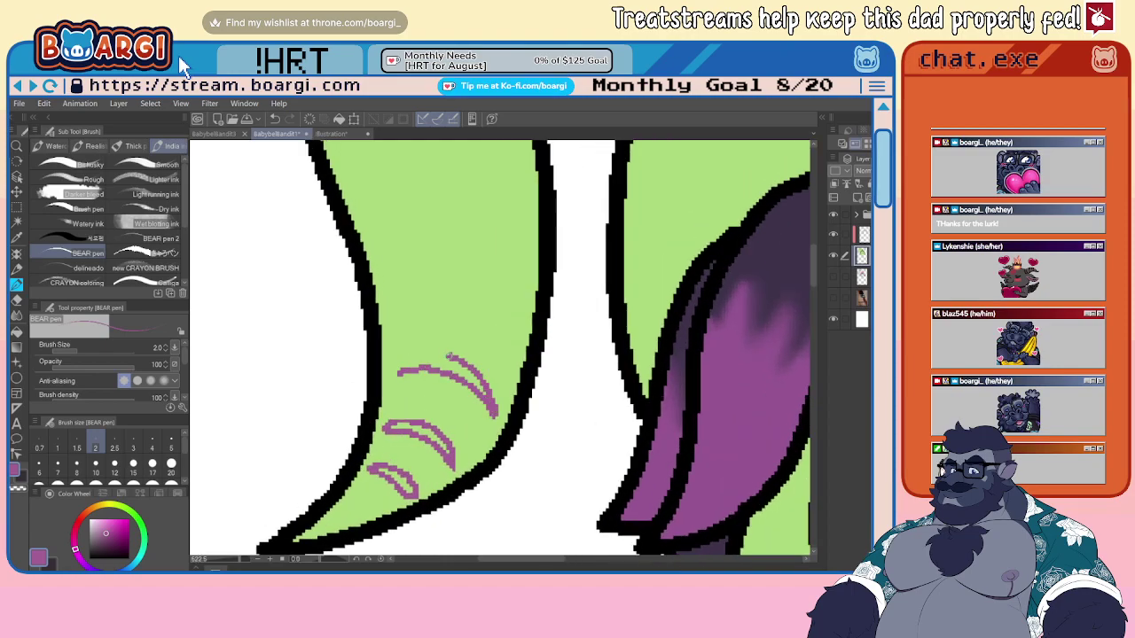
{"action": "scroll", "coordinate": [424, 386], "scroll_direction": "down", "scroll_amount": 4}
{"action": "scroll", "coordinate": [411, 328], "scroll_direction": "up", "scroll_amount": 3}
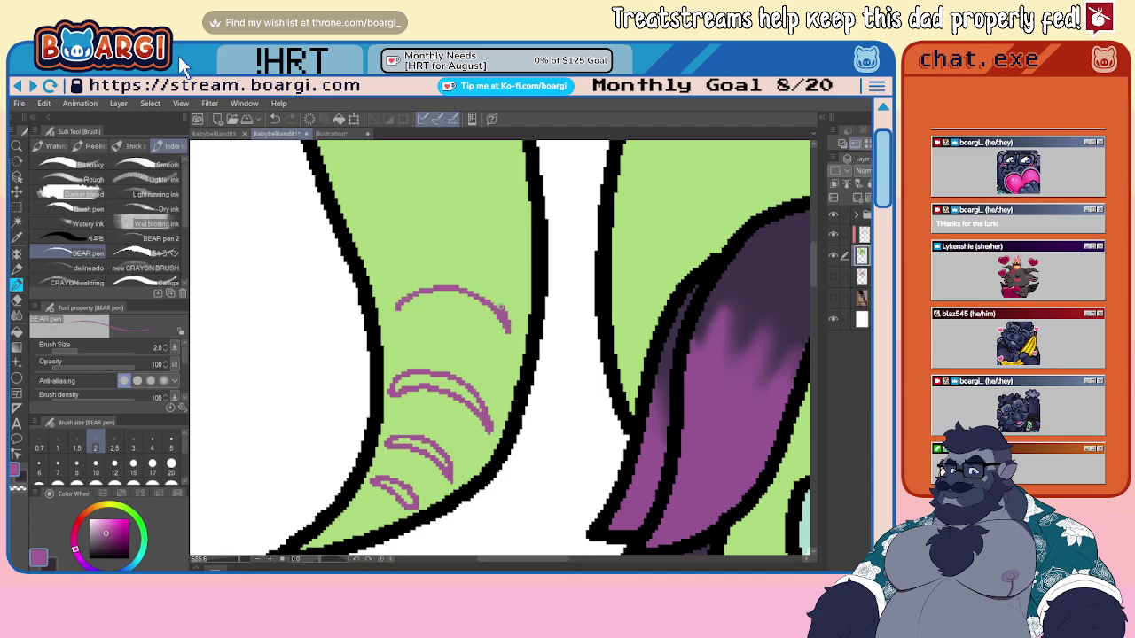
{"action": "key", "text": "ctrl+minus"}
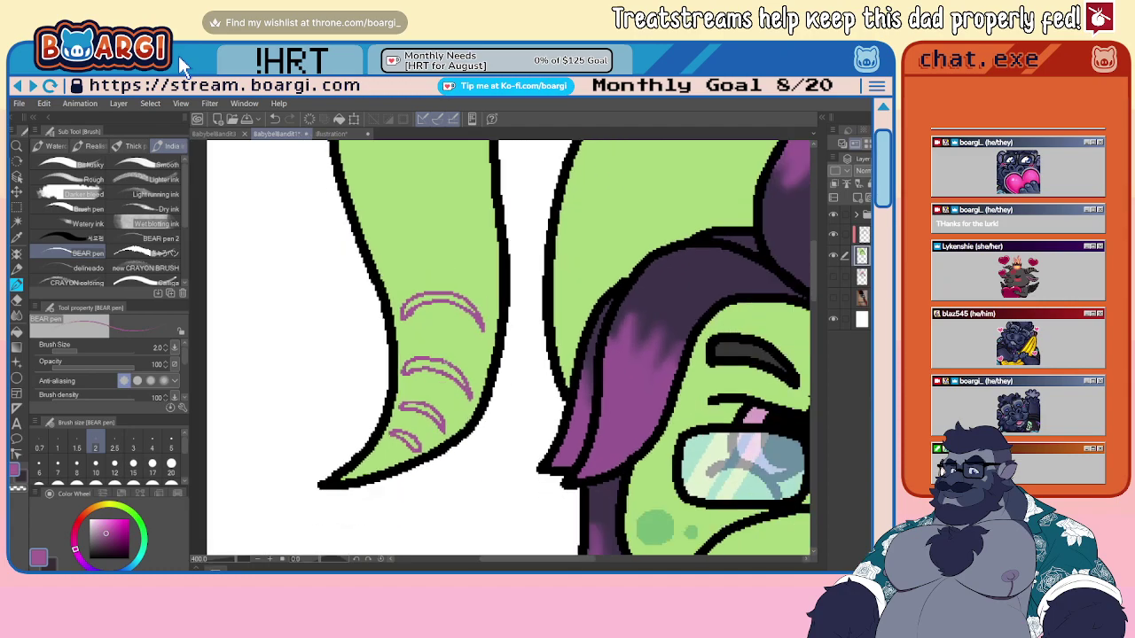
- Outline a fifth curved stripe on the lower tail, towards the middle section
{"action": "key", "text": "ctrl+plus"}
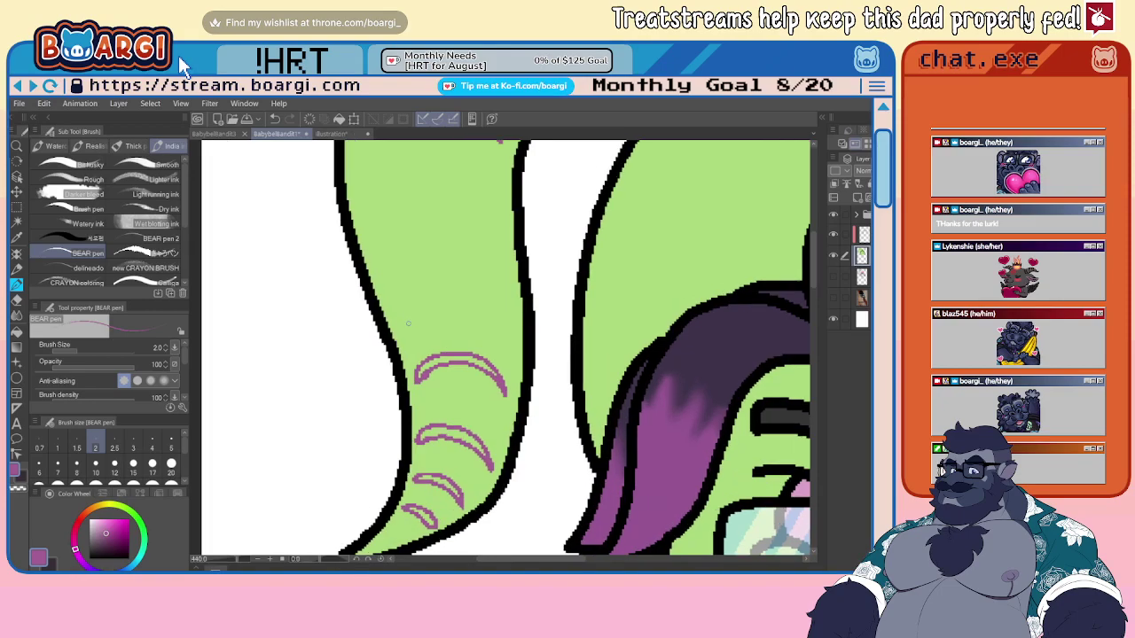
{"action": "left_click_drag", "start_coordinate": [501, 327], "coordinate": [455, 290]}
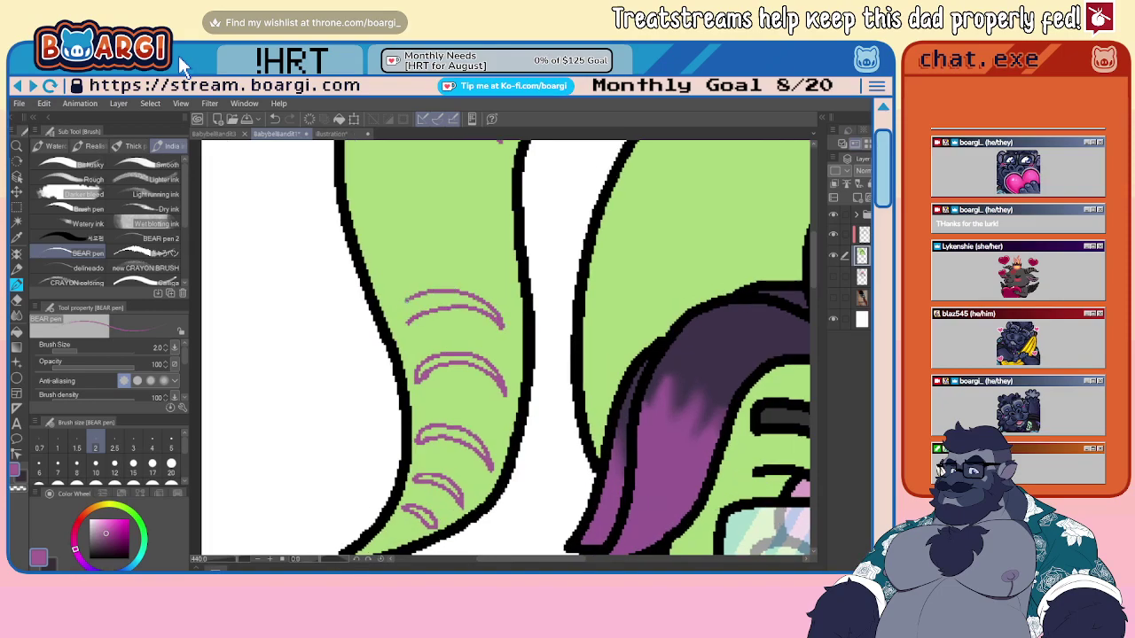
{"action": "key", "text": "ctrl+minus"}
{"action": "key", "text": "ctrl+plus"}
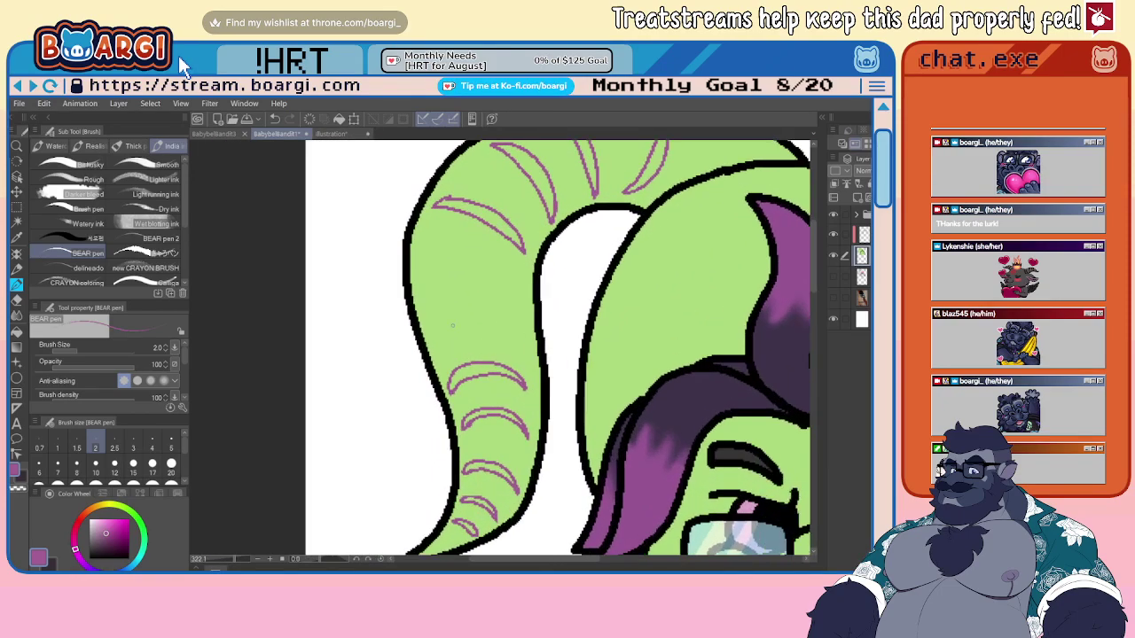
- Outline two more curved purple stripes across the tail's middle section, closing the gap between the lower and upper stripes
{"action": "mouse_move", "coordinate": [441, 337]}
{"action": "left_mouse_down"}
{"action": "mouse_move", "coordinate": [474, 314]}
{"action": "mouse_move", "coordinate": [535, 342]}
{"action": "left_mouse_up"}
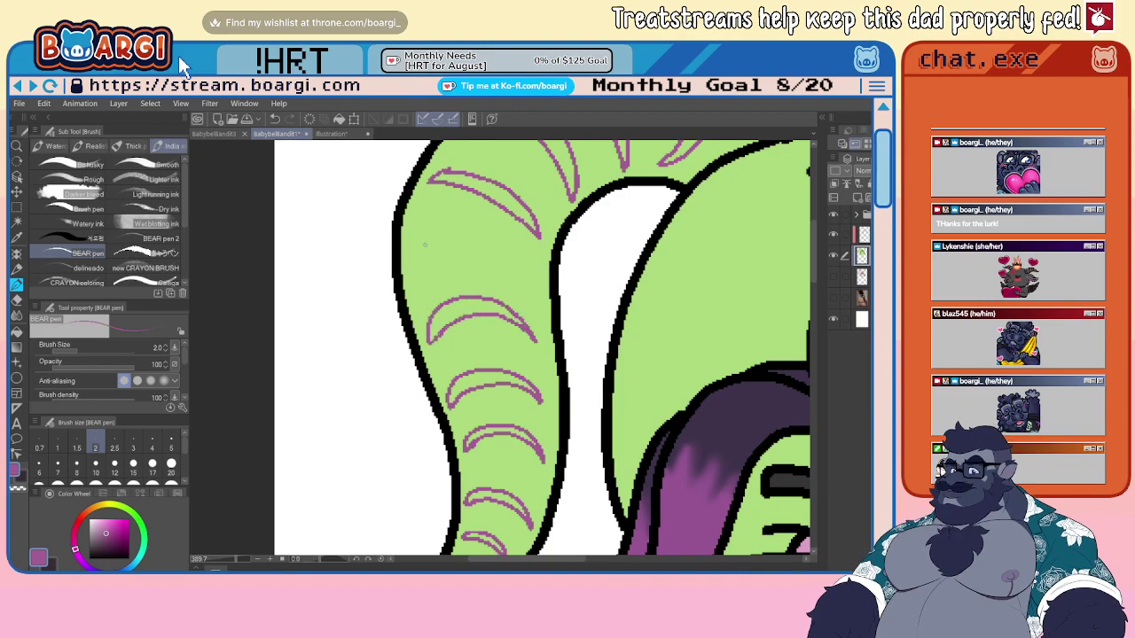
{"action": "mouse_move", "coordinate": [421, 259]}
{"action": "left_mouse_down"}
{"action": "mouse_move", "coordinate": [454, 256]}
{"action": "mouse_move", "coordinate": [522, 289]}
{"action": "mouse_move", "coordinate": [448, 244]}
{"action": "left_mouse_up"}
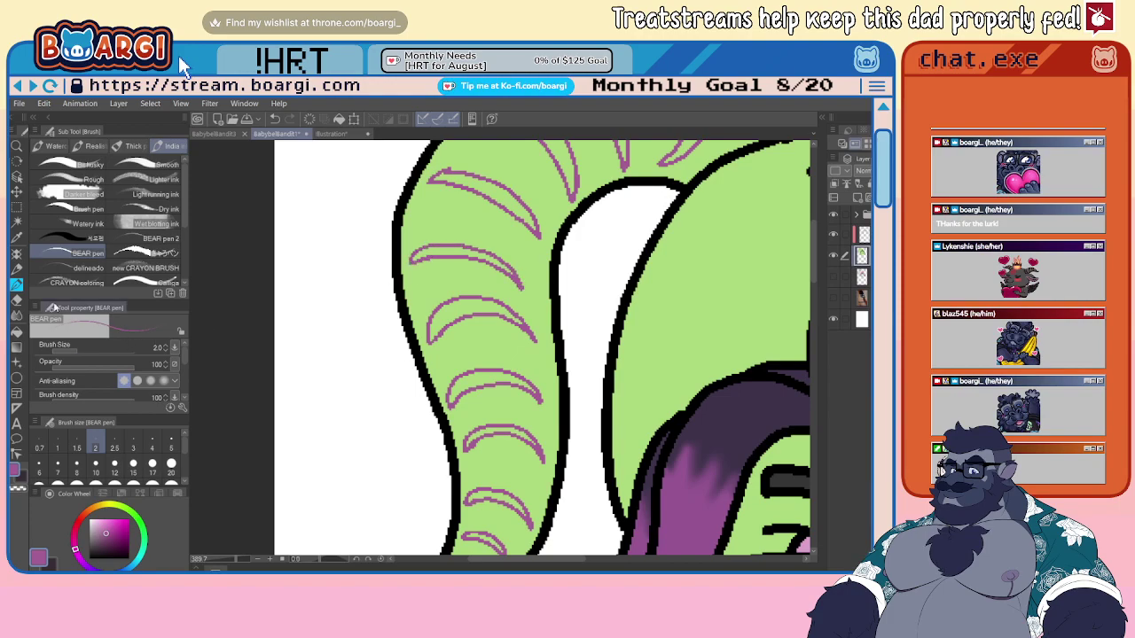
{"action": "key", "text": "w"}
{"action": "left_click", "coordinate": [470, 281]}
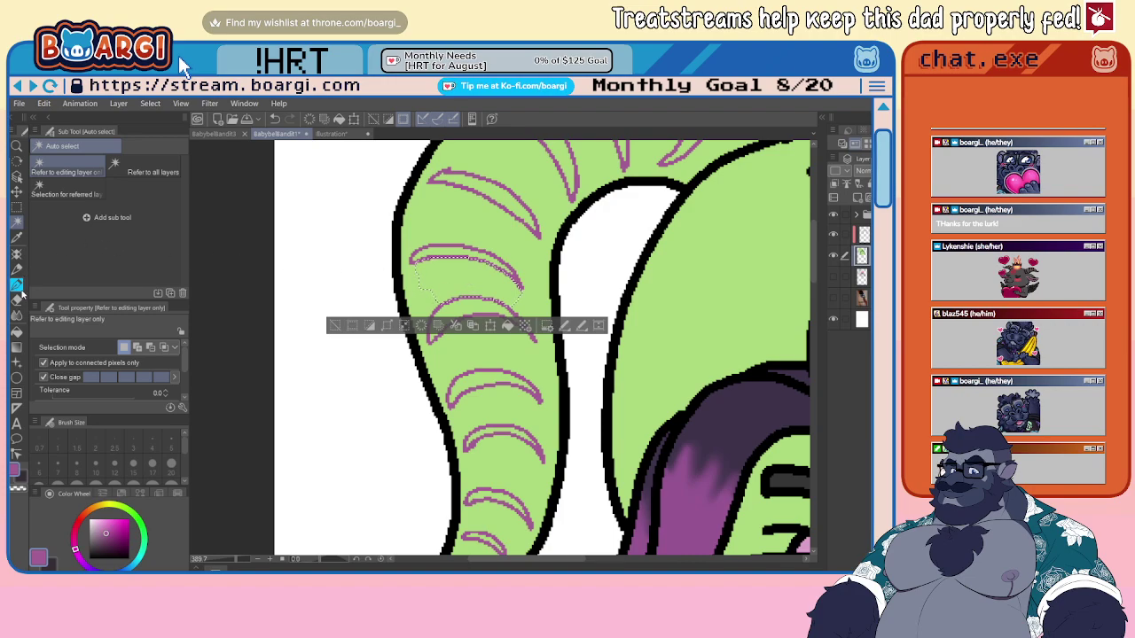
{"action": "left_click", "coordinate": [17, 210]}
{"action": "key", "text": "ctrl+d"}
- Fill the three outlined stripes nearest the tail tip with the same purple, using the Fill tool on the editing layer only
{"action": "left_click", "coordinate": [17, 333]}
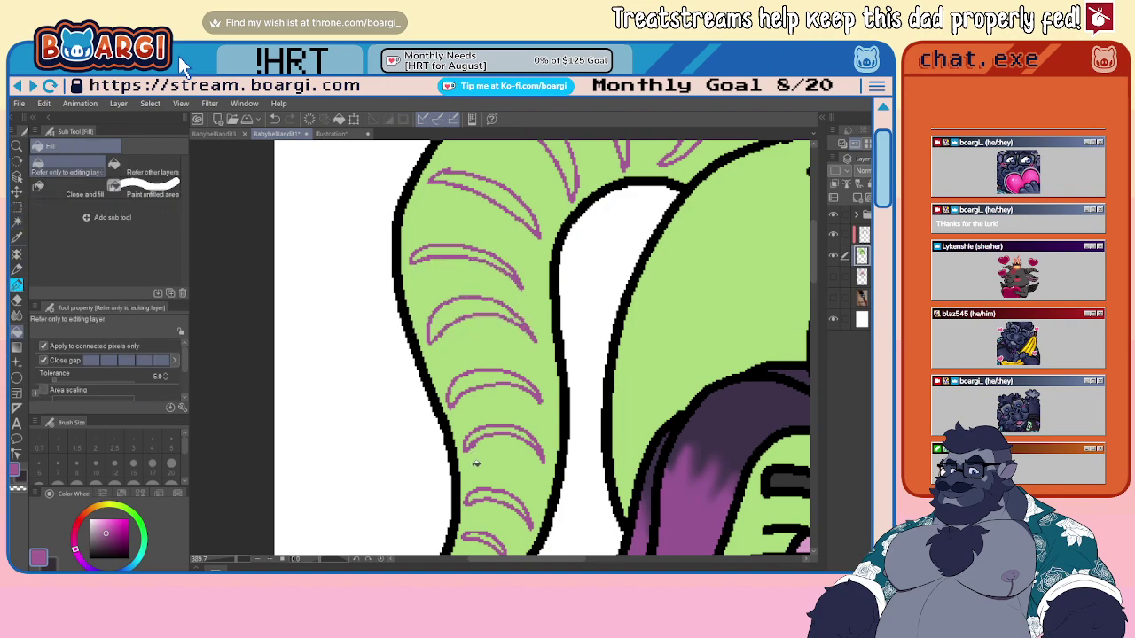
{"action": "scroll", "coordinate": [488, 533], "scroll_direction": "down", "scroll_amount": 3}
{"action": "scroll", "coordinate": [498, 525], "scroll_direction": "up", "scroll_amount": 5}
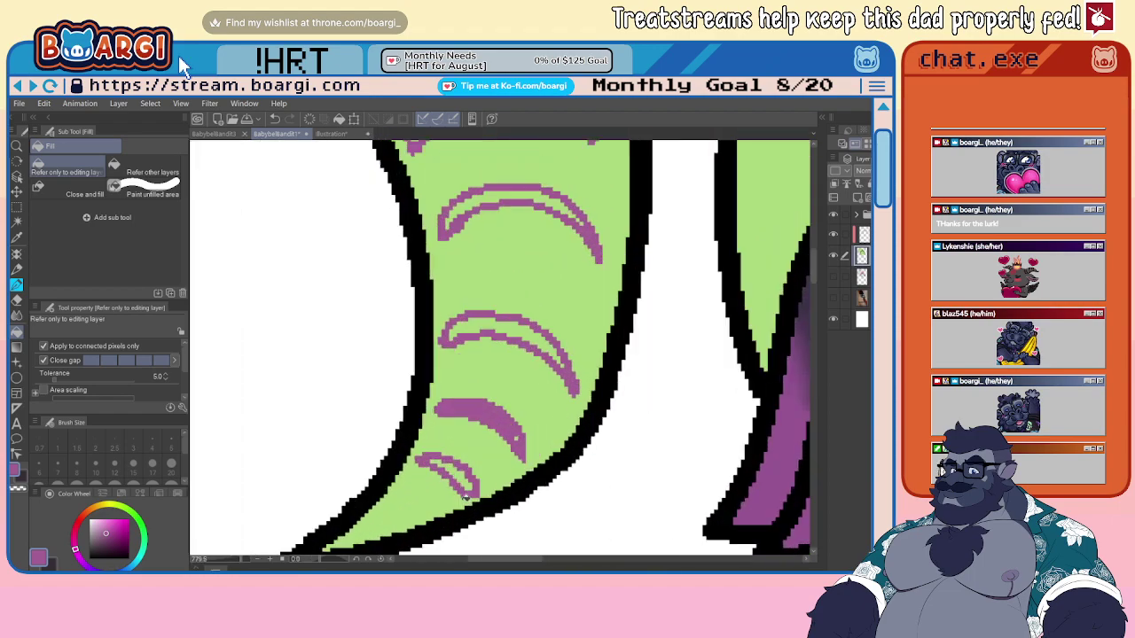
{"action": "left_click", "coordinate": [450, 470]}
{"action": "left_click", "coordinate": [543, 320]}
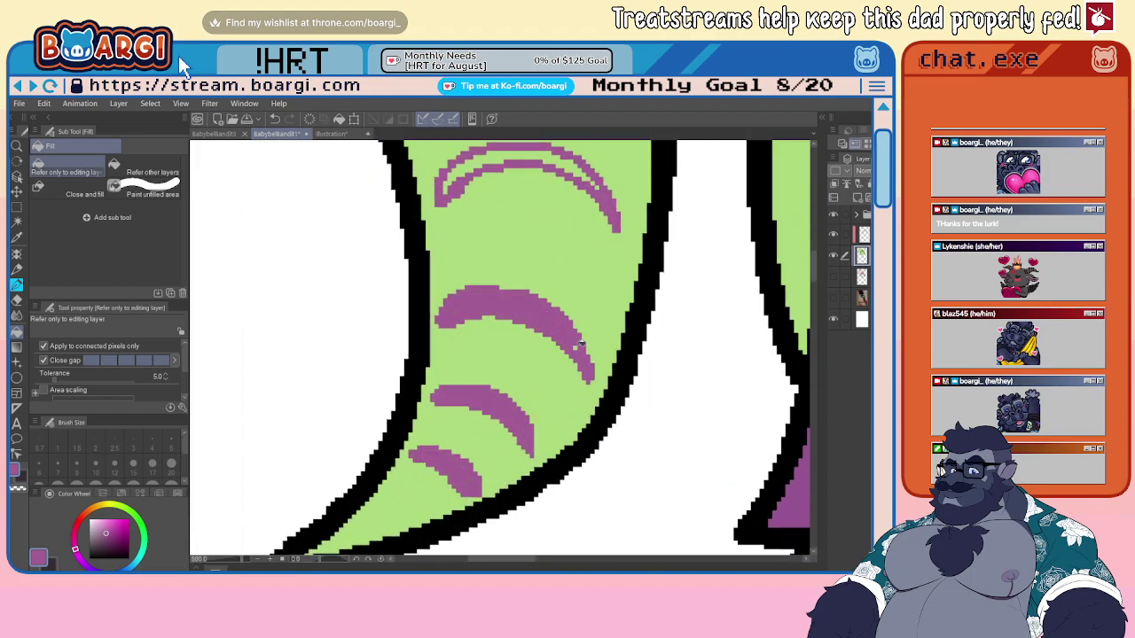
- Fill the outlined stripes on the lower and middle part of the tail with purple
{"action": "scroll", "coordinate": [577, 345], "scroll_direction": "down", "scroll_amount": 3}
{"action": "scroll", "coordinate": [577, 278], "scroll_direction": "up", "scroll_amount": 4}
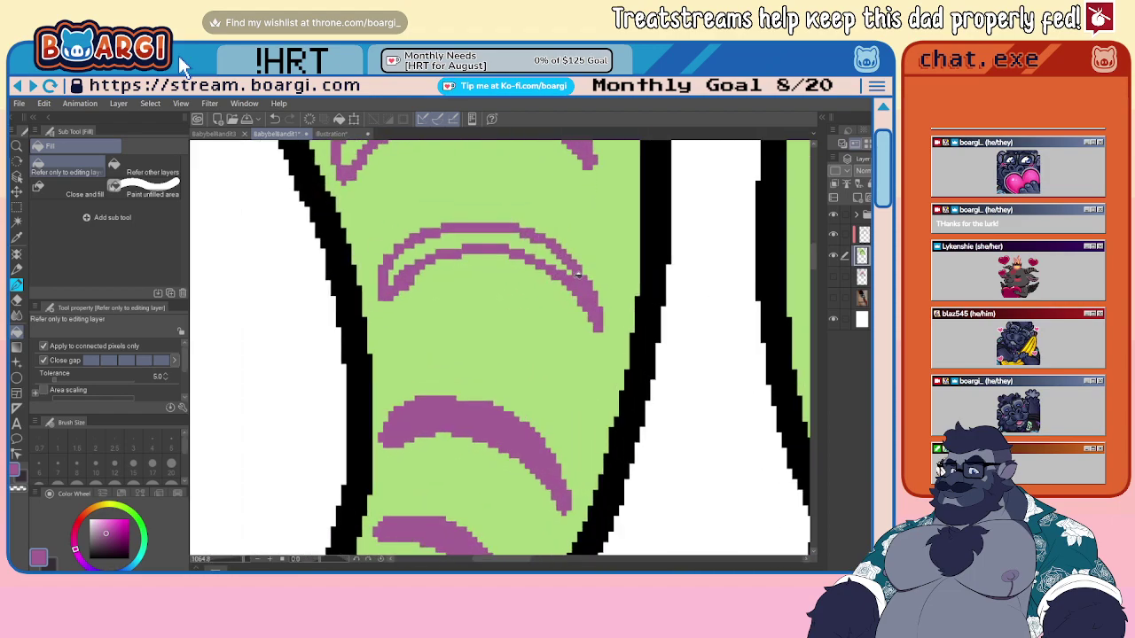
{"action": "left_click", "coordinate": [560, 263]}
{"action": "scroll", "coordinate": [560, 263], "scroll_direction": "down", "scroll_amount": 3}
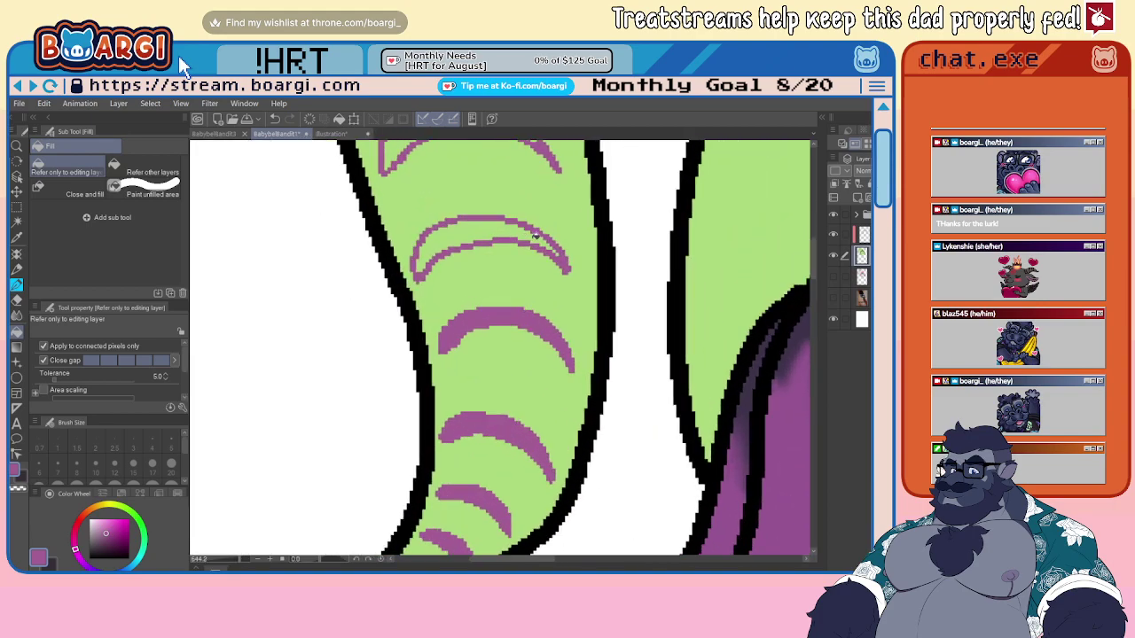
{"action": "scroll", "coordinate": [564, 253], "scroll_direction": "up", "scroll_amount": 3}
{"action": "scroll", "coordinate": [561, 253], "scroll_direction": "down", "scroll_amount": 4}
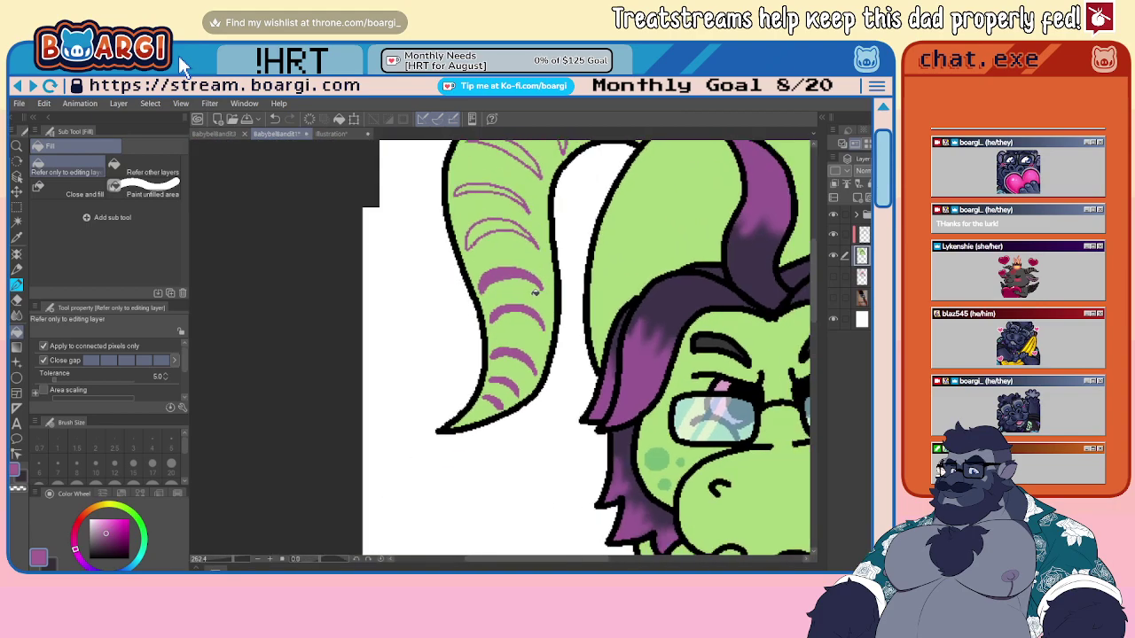
{"action": "scroll", "coordinate": [519, 248], "scroll_direction": "up", "scroll_amount": 3}
{"action": "scroll", "coordinate": [518, 249], "scroll_direction": "up", "scroll_amount": 1}
{"action": "scroll", "coordinate": [514, 239], "scroll_direction": "down", "scroll_amount": 4}
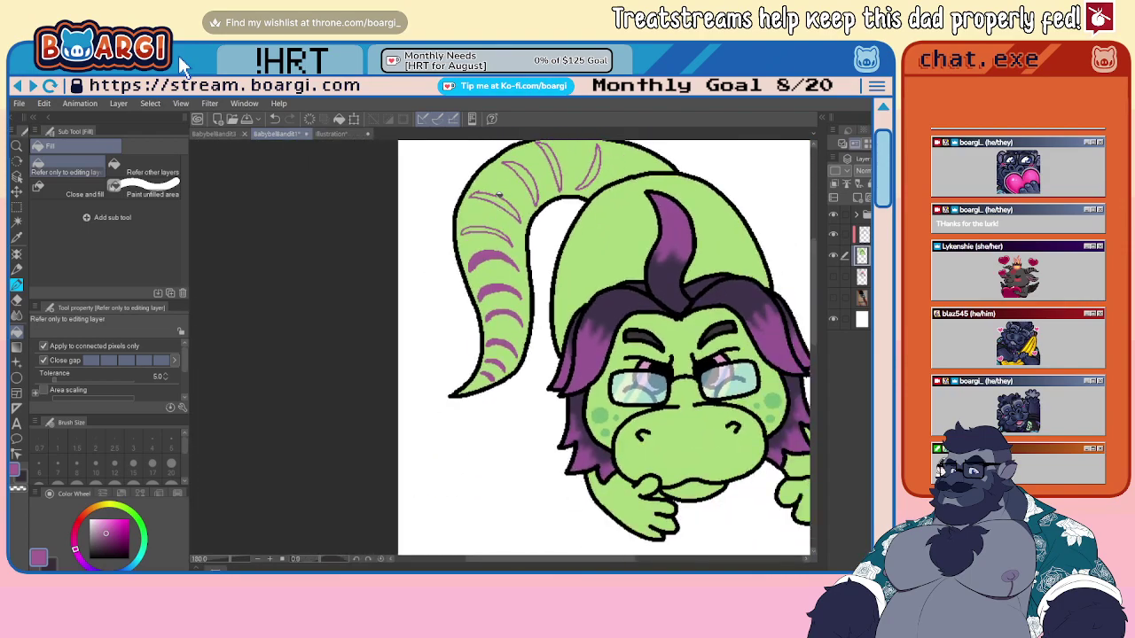
{"action": "scroll", "coordinate": [489, 210], "scroll_direction": "up", "scroll_amount": 4}
{"action": "scroll", "coordinate": [488, 209], "scroll_direction": "down", "scroll_amount": 4}
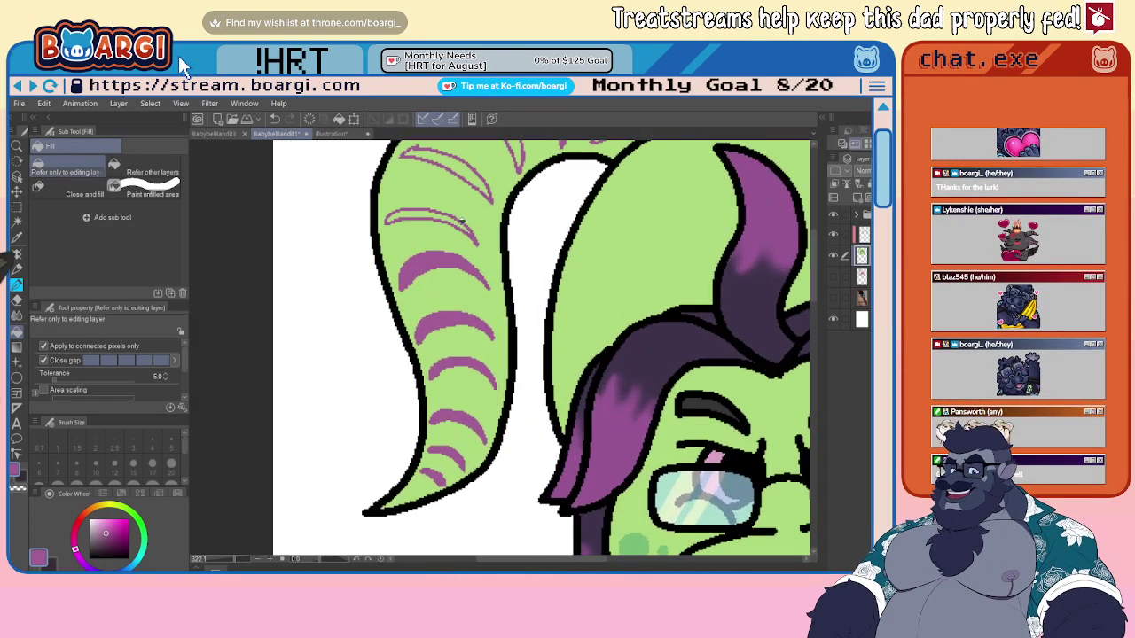
- Fill the remaining stripe outlines around the upper curve of the tail with the same purple
{"action": "scroll", "coordinate": [441, 214], "scroll_direction": "up", "scroll_amount": 5}
{"action": "scroll", "coordinate": [441, 215], "scroll_direction": "up", "scroll_amount": 1}
{"action": "scroll", "coordinate": [461, 239], "scroll_direction": "down", "scroll_amount": 4}
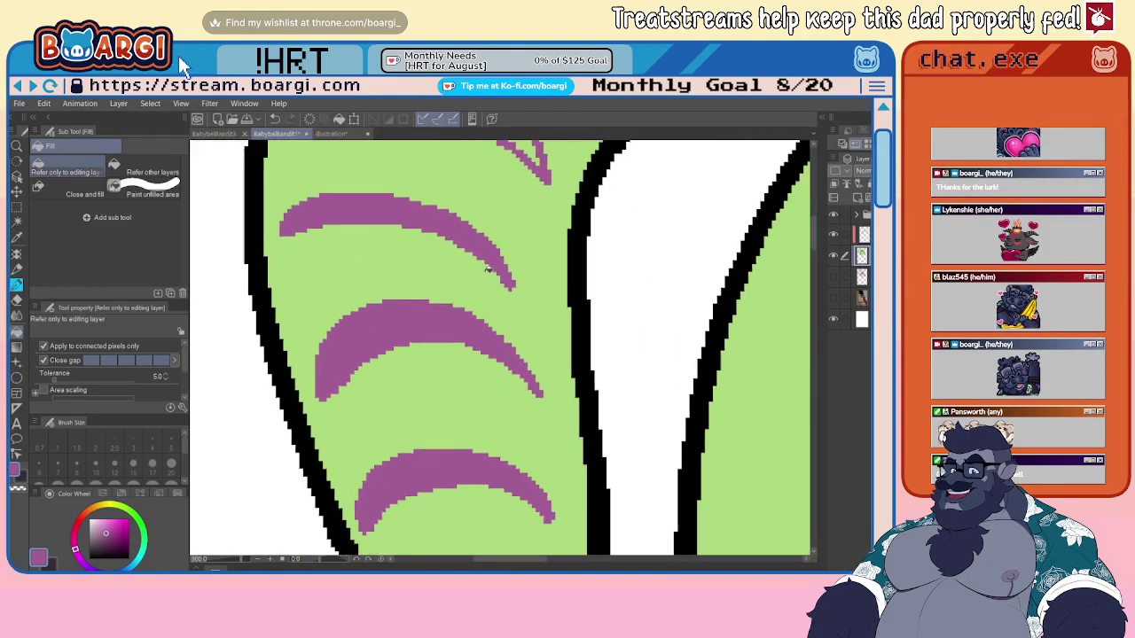
{"action": "scroll", "coordinate": [486, 270], "scroll_direction": "down", "scroll_amount": 2}
{"action": "scroll", "coordinate": [531, 188], "scroll_direction": "up", "scroll_amount": 4}
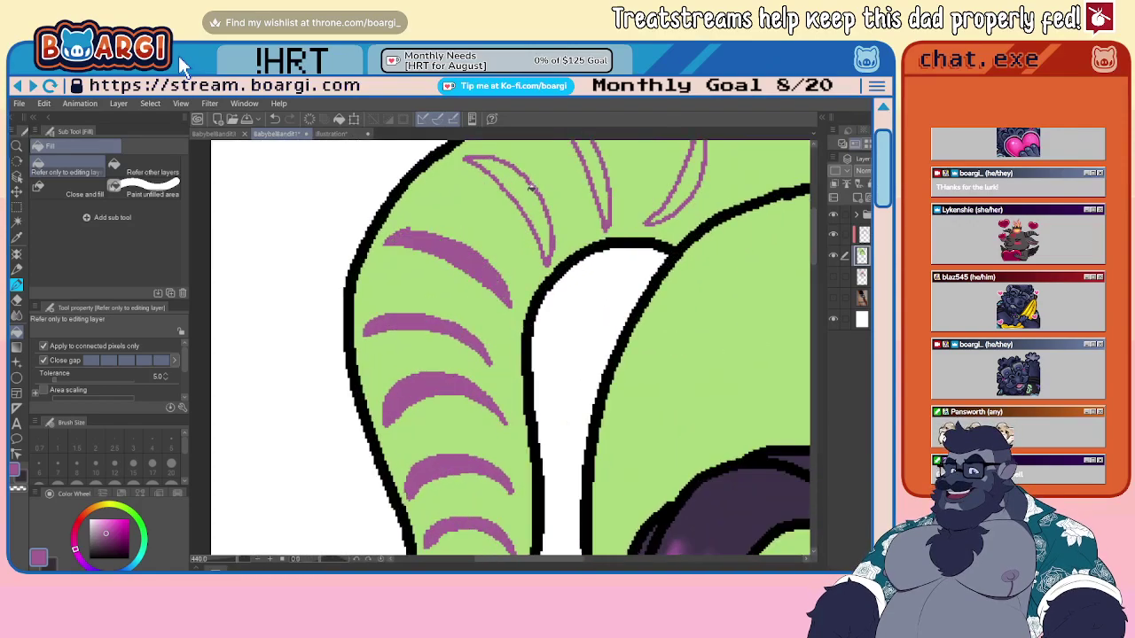
{"action": "scroll", "coordinate": [576, 178], "scroll_direction": "down", "scroll_amount": 6}
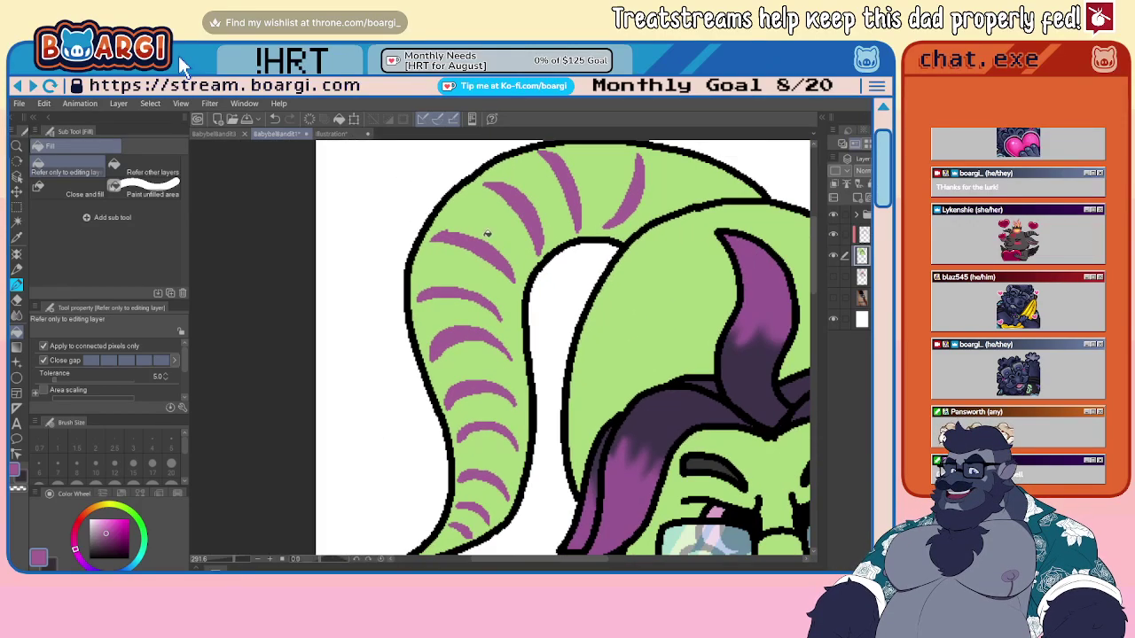
{"action": "scroll", "coordinate": [486, 232], "scroll_direction": "up", "scroll_amount": 3}
{"action": "scroll", "coordinate": [504, 265], "scroll_direction": "down", "scroll_amount": 2}
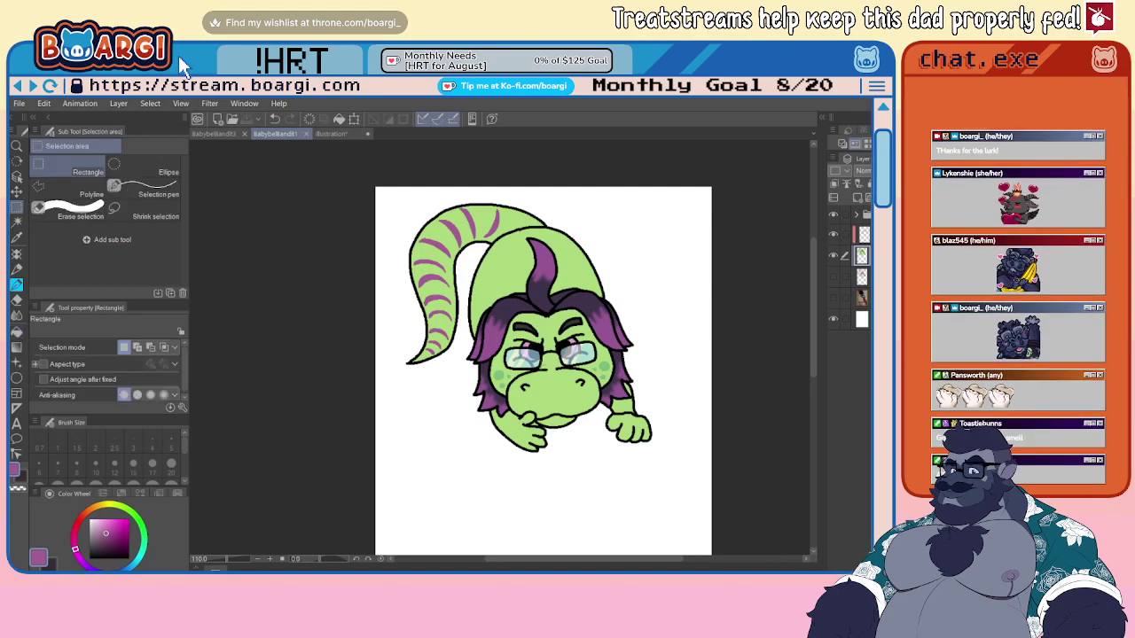
- Erase the green fill in the small gap between the left hand's fingers and the chin, and save the drawing
{"action": "scroll", "coordinate": [603, 471], "scroll_direction": "up", "scroll_amount": 3}
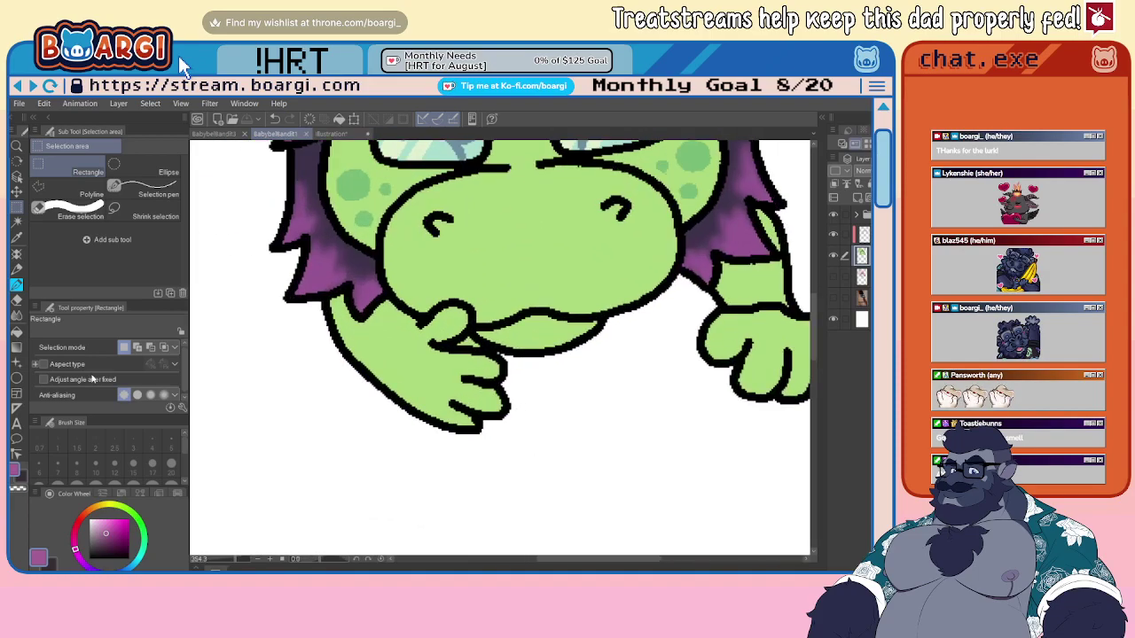
{"action": "key", "text": "e"}
{"action": "scroll", "coordinate": [482, 367], "scroll_direction": "up", "scroll_amount": 4}
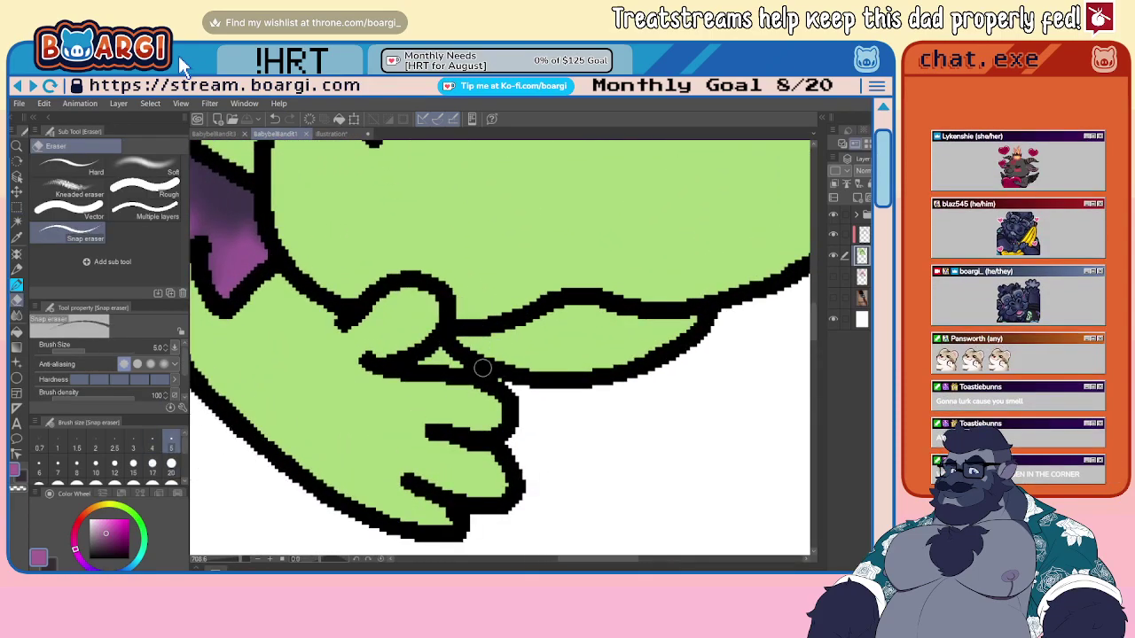
{"action": "mouse_move", "coordinate": [423, 363]}
{"action": "left_mouse_down"}
{"action": "mouse_move", "coordinate": [450, 360]}
{"action": "mouse_move", "coordinate": [502, 382]}
{"action": "left_mouse_up"}
{"action": "scroll", "coordinate": [470, 395], "scroll_direction": "down", "scroll_amount": 3}
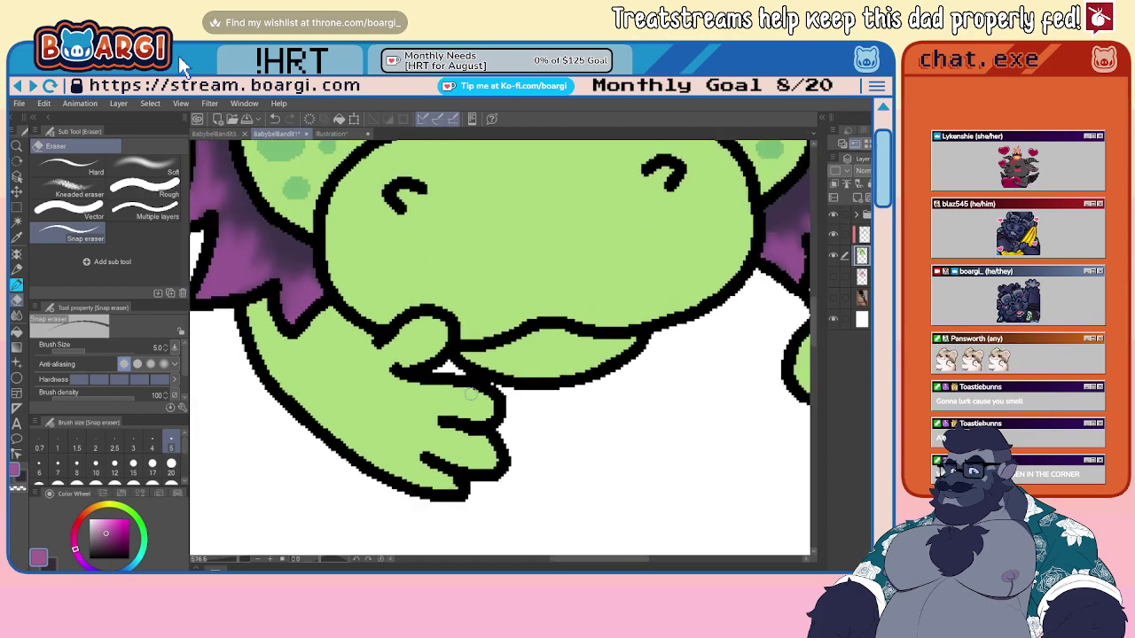
{"action": "scroll", "coordinate": [470, 395], "scroll_direction": "down", "scroll_amount": 2}
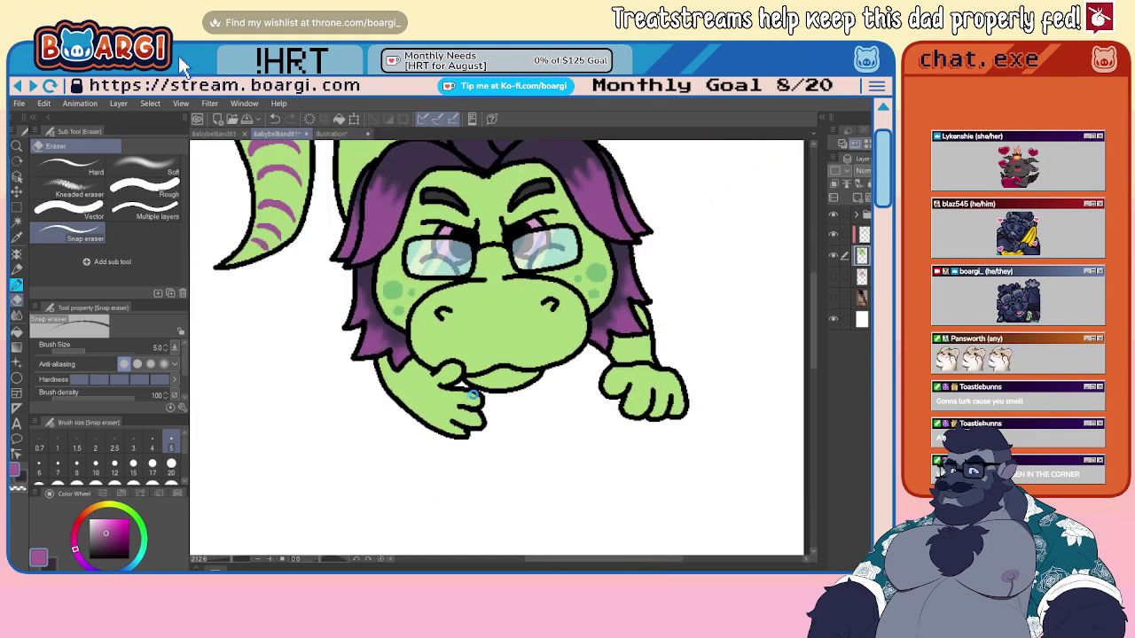
{"action": "scroll", "coordinate": [472, 396], "scroll_direction": "down", "scroll_amount": 1}
{"action": "key", "text": "ctrl+s"}
- Show the photo layer behind the character and raise it to full opacity
{"action": "left_click", "coordinate": [834, 298]}
{"action": "scroll", "coordinate": [405, 357], "scroll_direction": "down", "scroll_amount": 2}
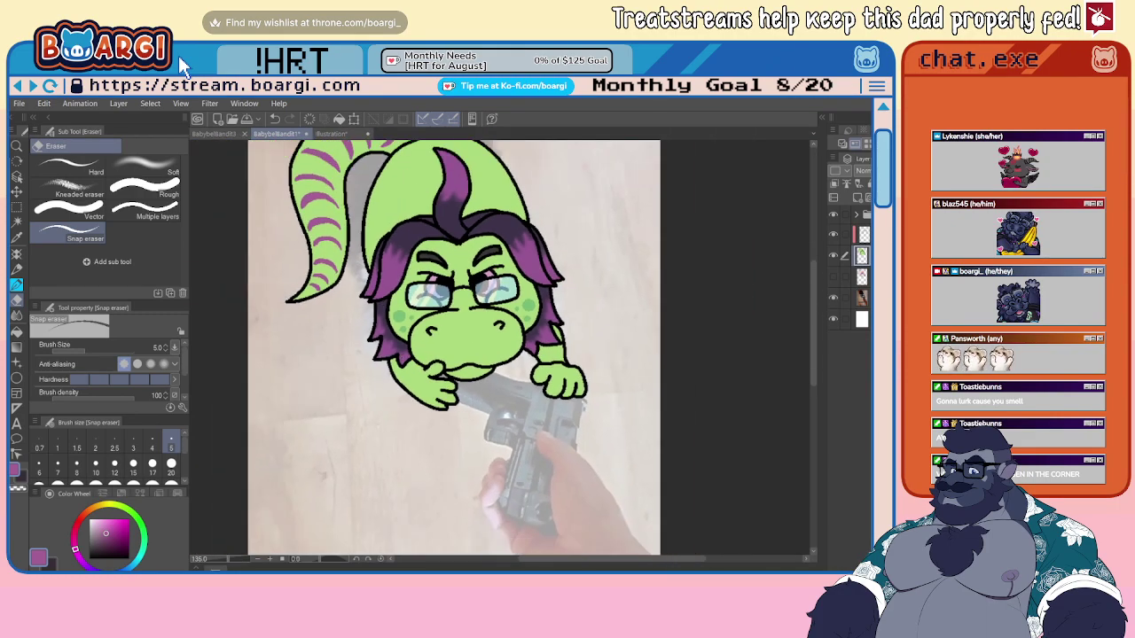
{"action": "left_click", "coordinate": [862, 299]}
{"action": "left_click", "coordinate": [873, 171]}
{"action": "scroll", "coordinate": [445, 351], "scroll_direction": "down", "scroll_amount": 3}
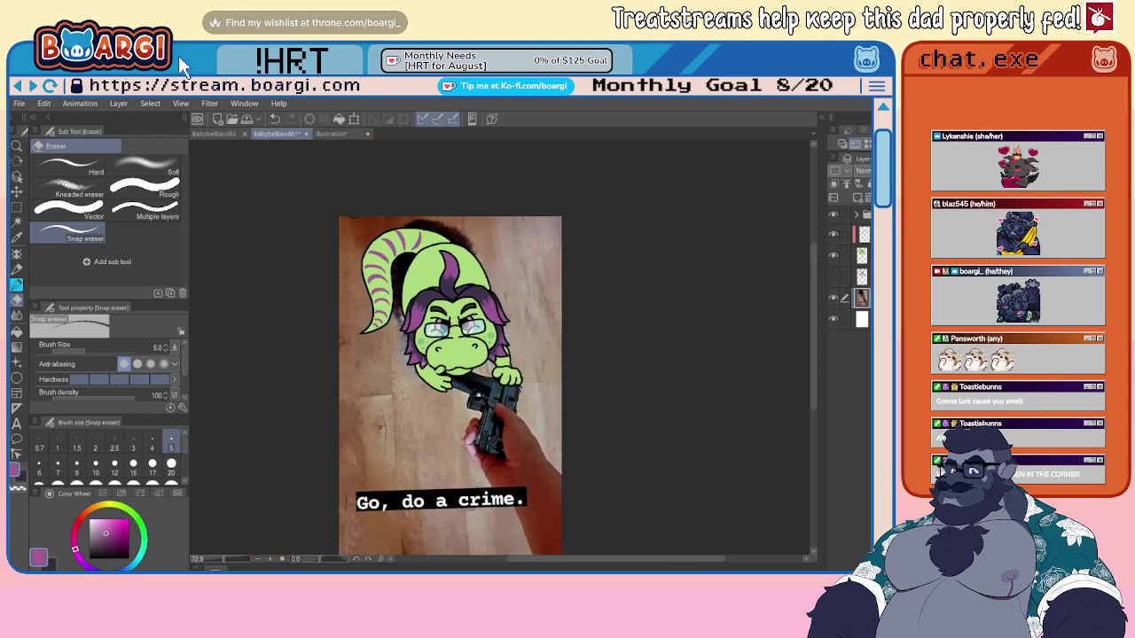
{"action": "scroll", "coordinate": [405, 387], "scroll_direction": "up", "scroll_amount": 3}
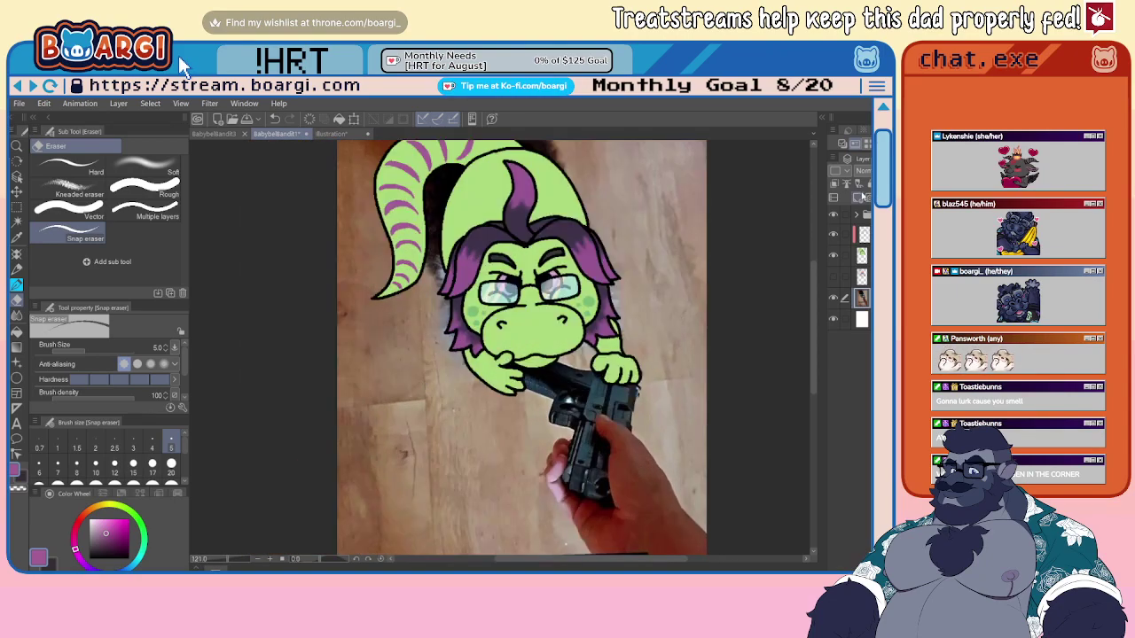
- On a new layer above the photo, paint sampled floor color over the dark area between tail and body with the size 20 BEAR pen
{"action": "left_click", "coordinate": [858, 197]}
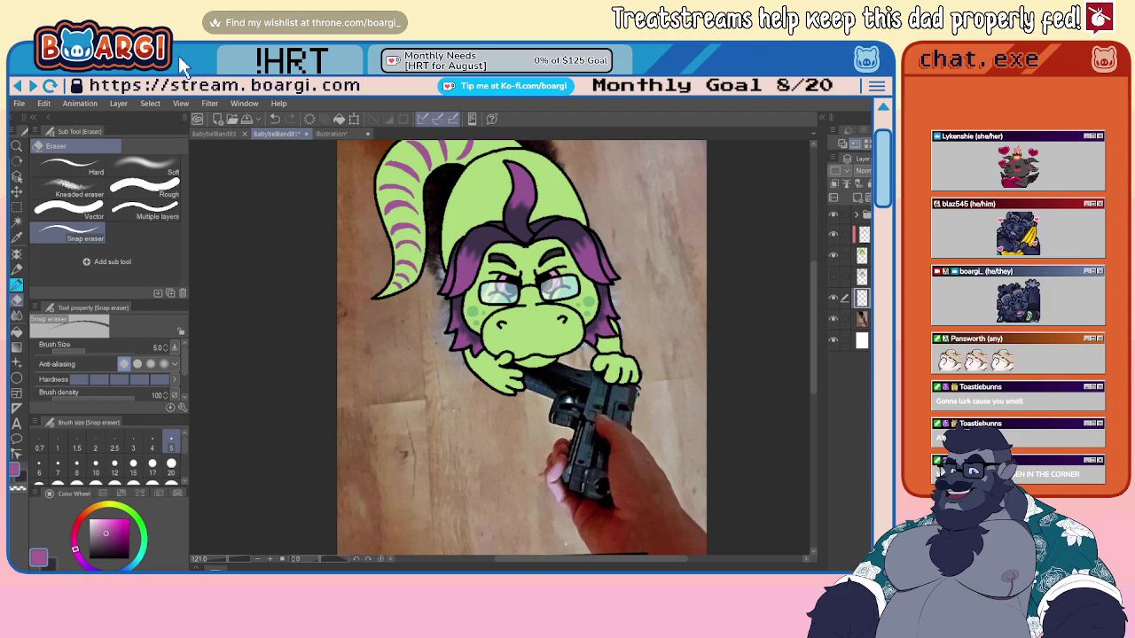
{"action": "left_click", "coordinate": [430, 364], "text": "alt"}
{"action": "left_click", "coordinate": [171, 465]}
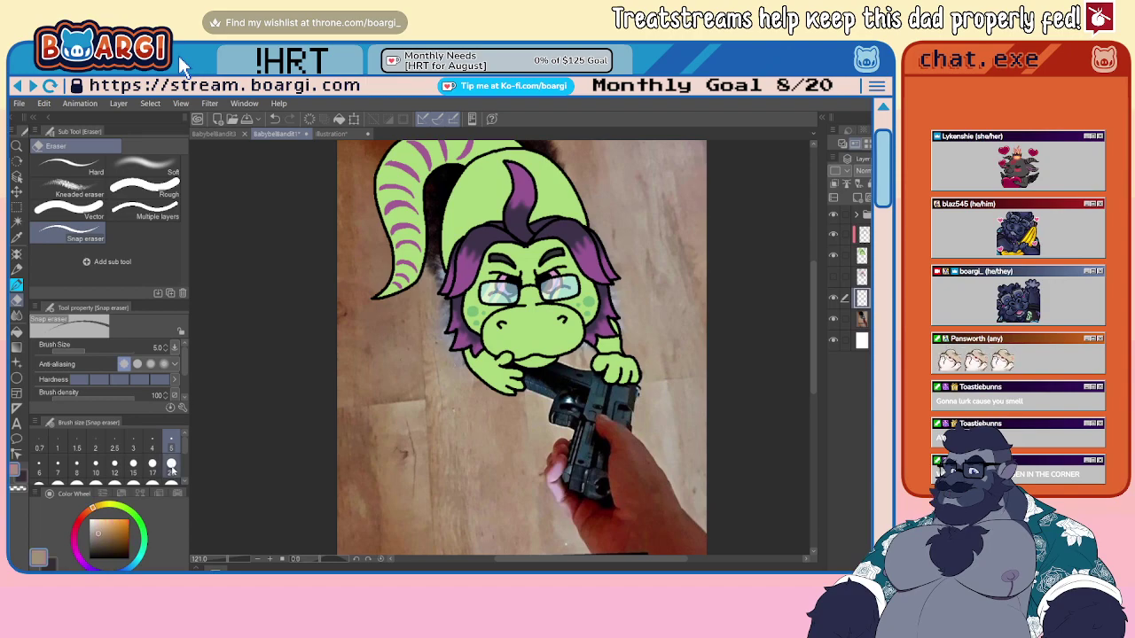
{"action": "scroll", "coordinate": [451, 314], "scroll_direction": "up", "scroll_amount": 3}
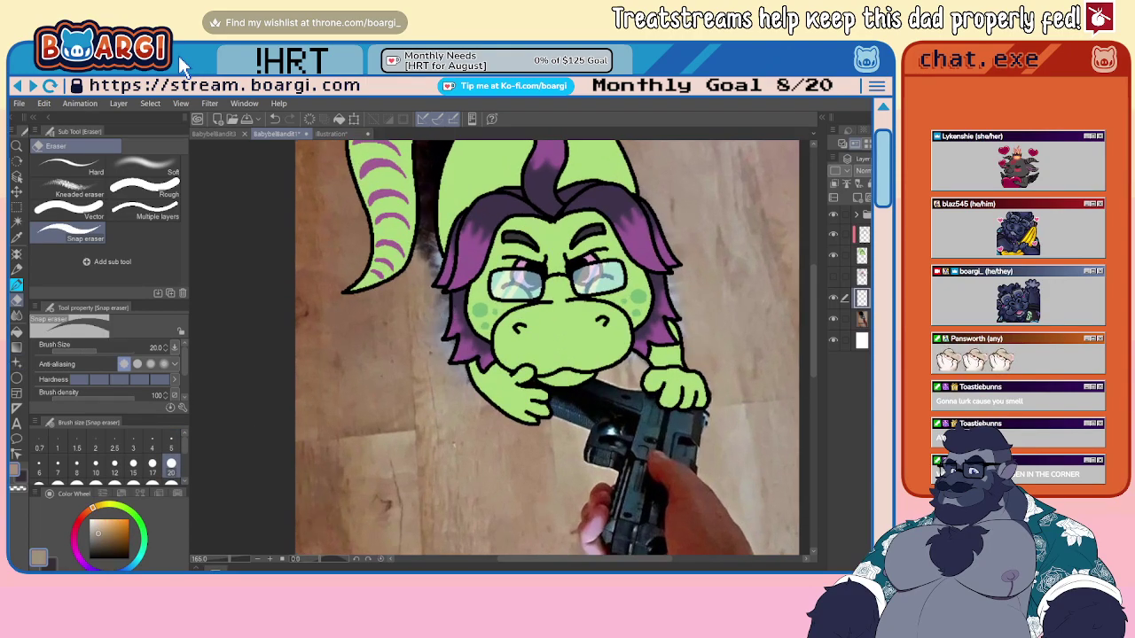
{"action": "key", "text": "b"}
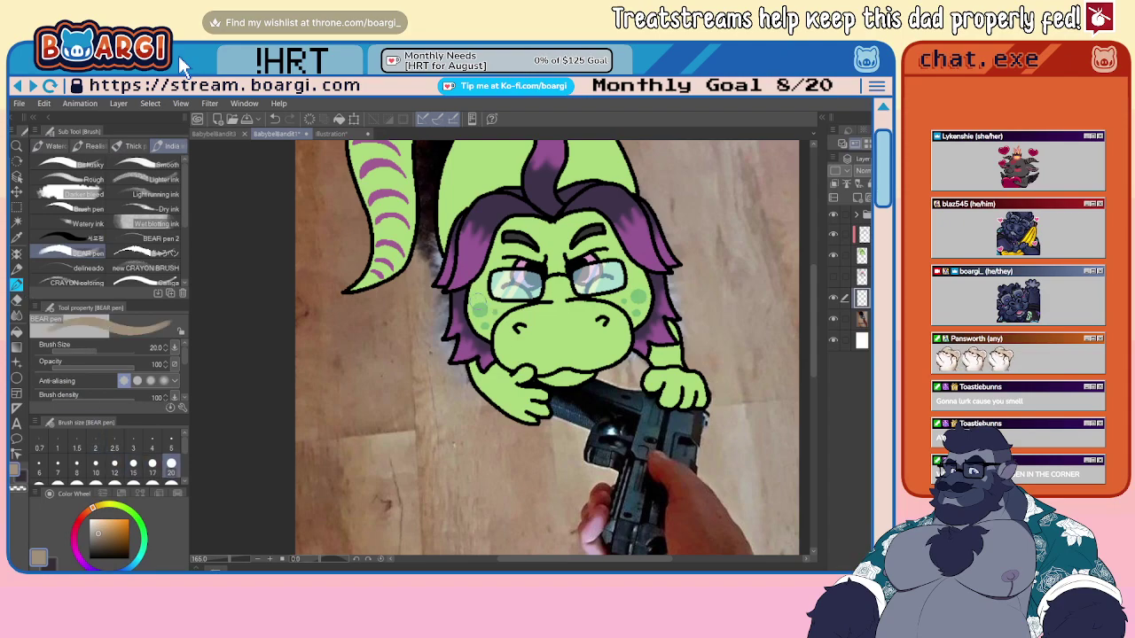
{"action": "left_click_drag", "start_coordinate": [446, 337], "coordinate": [442, 300]}
{"action": "left_click_drag", "start_coordinate": [427, 261], "coordinate": [438, 303]}
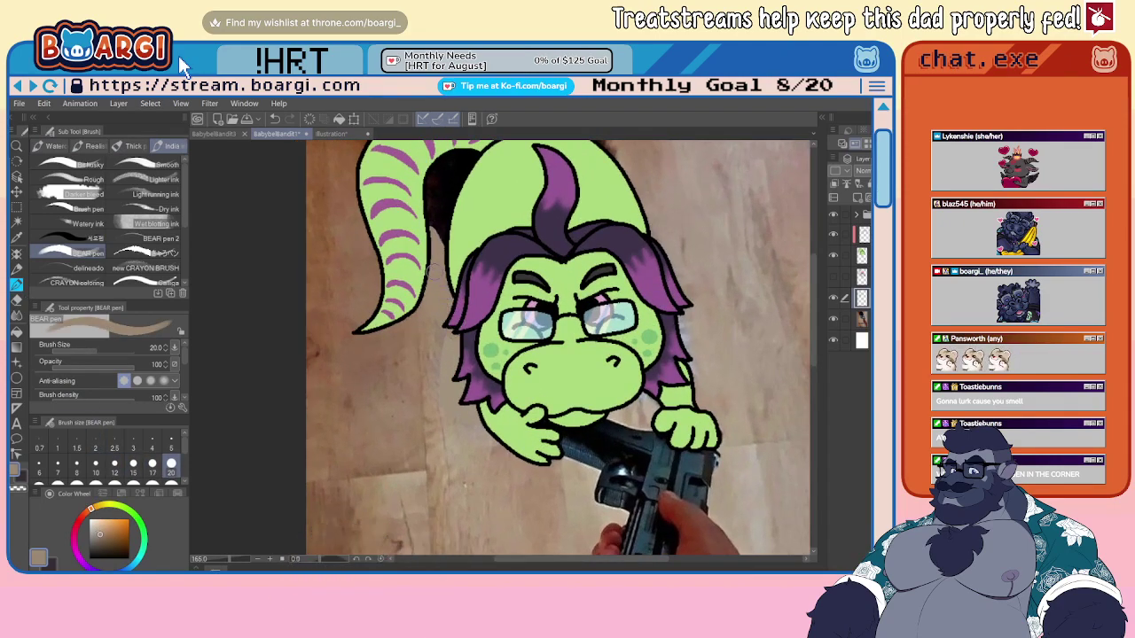
{"action": "mouse_move", "coordinate": [436, 211]}
{"action": "left_mouse_down"}
{"action": "mouse_move", "coordinate": [452, 158]}
{"action": "mouse_move", "coordinate": [476, 152]}
{"action": "left_mouse_up"}
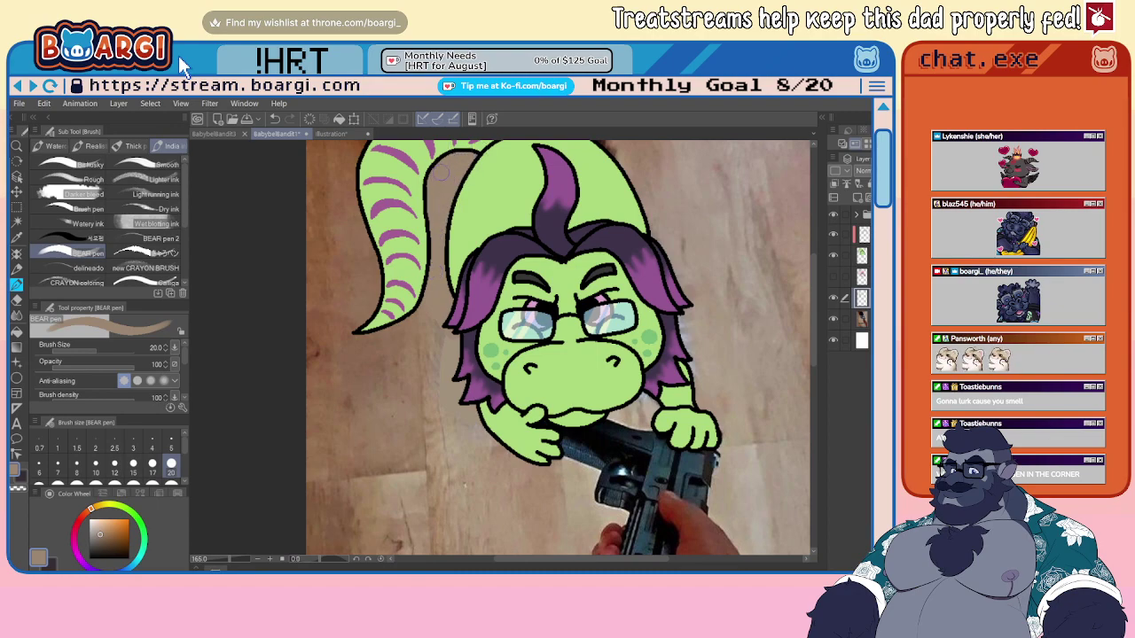
- Cover the leftover dark patches of the photo around the tail and back with wood tones sampled from the nearby floor
{"action": "scroll", "coordinate": [438, 306], "scroll_direction": "down", "scroll_amount": 5}
{"action": "scroll", "coordinate": [455, 186], "scroll_direction": "up", "scroll_amount": 4}
{"action": "left_click", "coordinate": [408, 258], "text": "alt"}
{"action": "mouse_move", "coordinate": [431, 245]}
{"action": "left_mouse_down"}
{"action": "mouse_move", "coordinate": [475, 240]}
{"action": "mouse_move", "coordinate": [392, 249]}
{"action": "mouse_move", "coordinate": [473, 257]}
{"action": "mouse_move", "coordinate": [424, 249]}
{"action": "mouse_move", "coordinate": [479, 249]}
{"action": "mouse_move", "coordinate": [492, 233]}
{"action": "mouse_move", "coordinate": [472, 234]}
{"action": "mouse_move", "coordinate": [470, 265]}
{"action": "mouse_move", "coordinate": [486, 227]}
{"action": "mouse_move", "coordinate": [501, 292]}
{"action": "mouse_move", "coordinate": [550, 264]}
{"action": "mouse_move", "coordinate": [534, 316]}
{"action": "mouse_move", "coordinate": [567, 333]}
{"action": "left_mouse_up"}
{"action": "left_click", "coordinate": [393, 251], "text": "alt"}
{"action": "left_click", "coordinate": [492, 234], "text": "alt"}
{"action": "left_click", "coordinate": [554, 269], "text": "alt"}
{"action": "scroll", "coordinate": [467, 277], "scroll_direction": "down", "scroll_amount": 4}
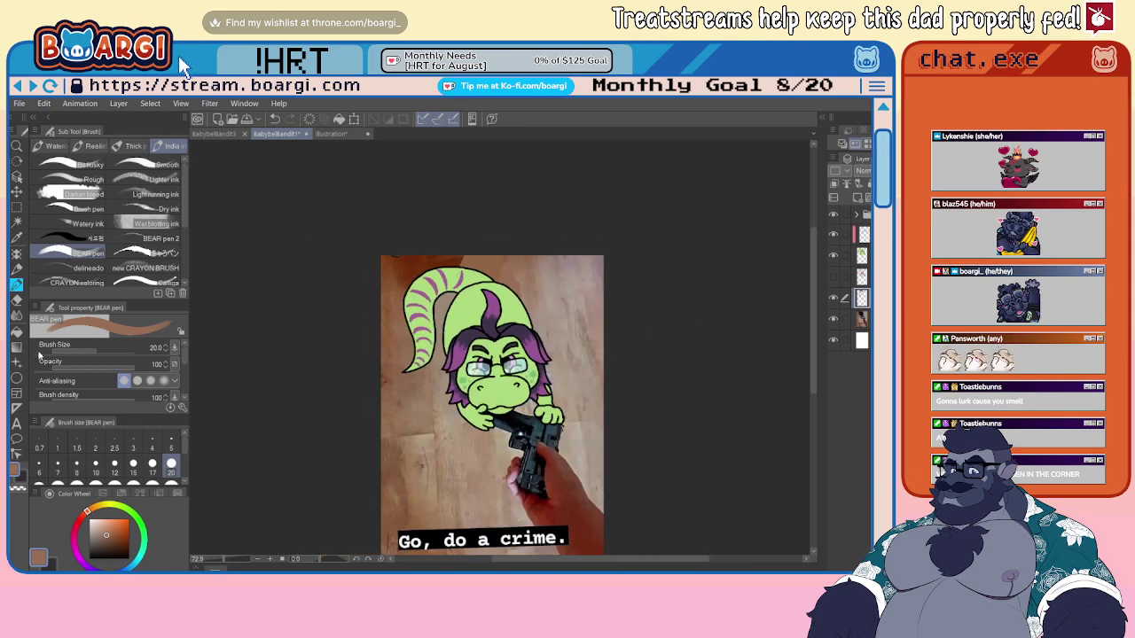
- Soften the painted floor patches around the character with the Blur tool at brush size 100, and save the file
{"action": "left_click", "coordinate": [16, 315]}
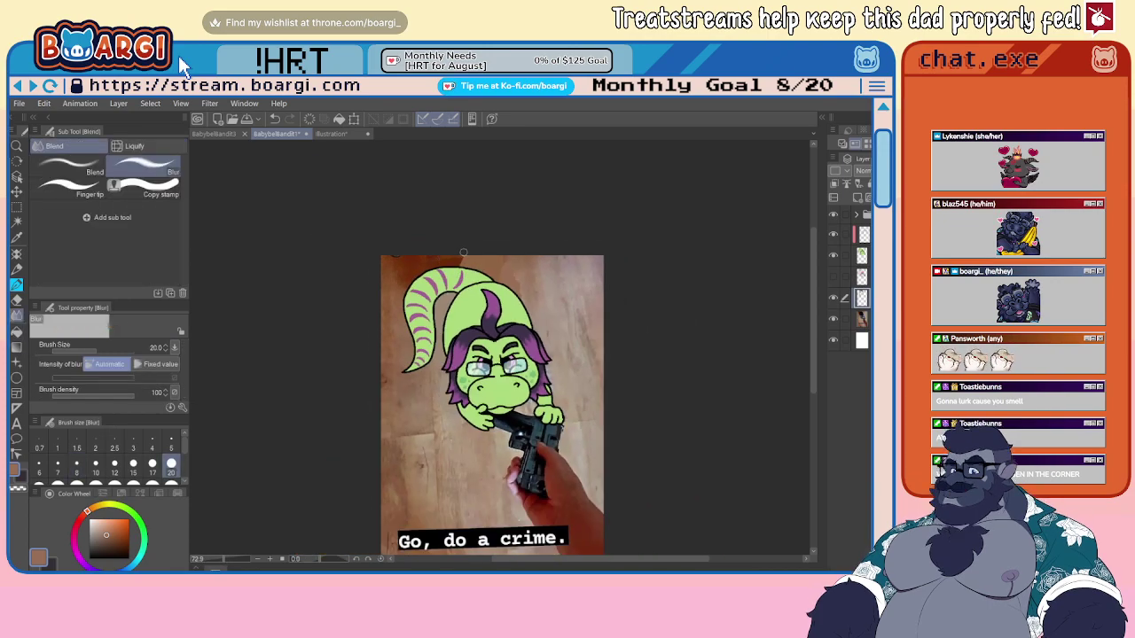
{"action": "scroll", "coordinate": [152, 483], "scroll_direction": "down", "scroll_amount": 1}
{"action": "left_click", "coordinate": [171, 466]}
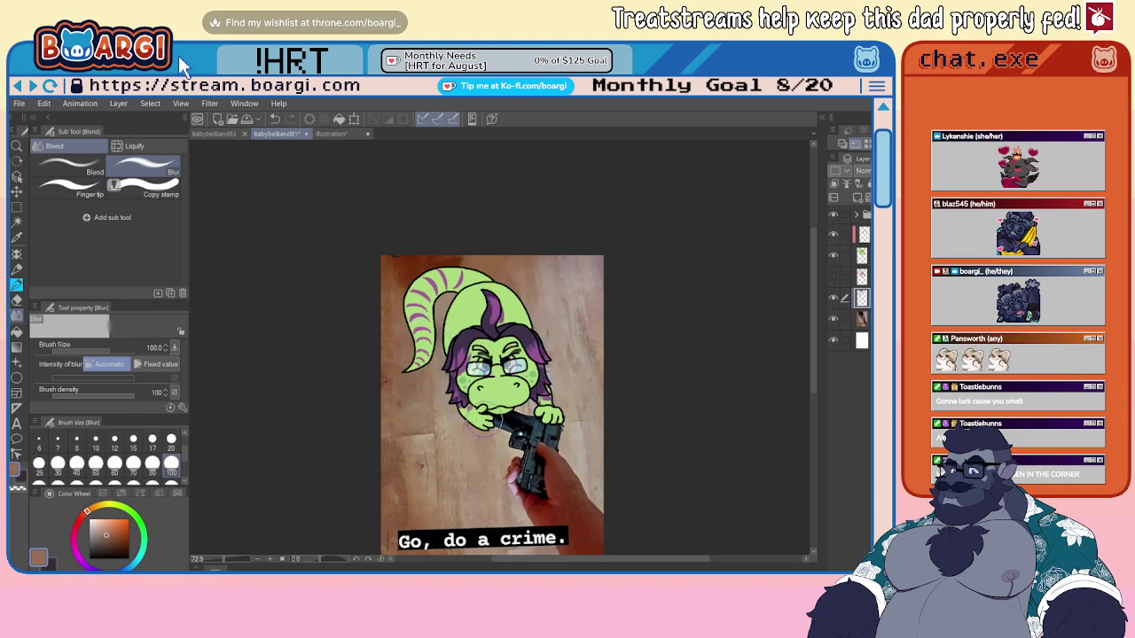
{"action": "scroll", "coordinate": [443, 403], "scroll_direction": "down", "scroll_amount": 2}
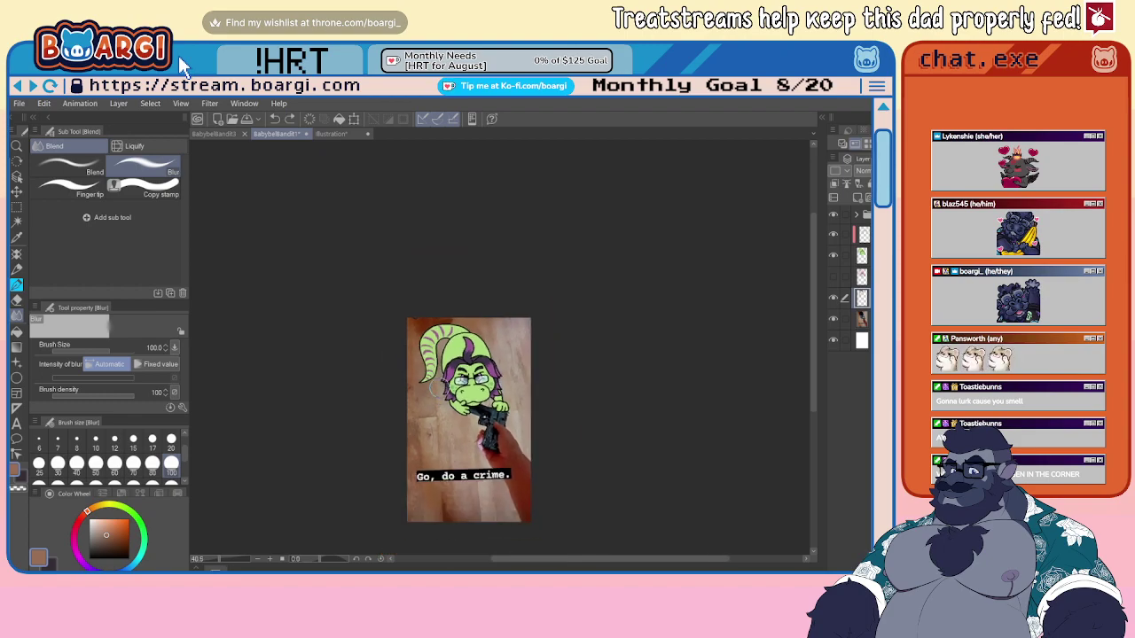
{"action": "scroll", "coordinate": [446, 416], "scroll_direction": "up", "scroll_amount": 3}
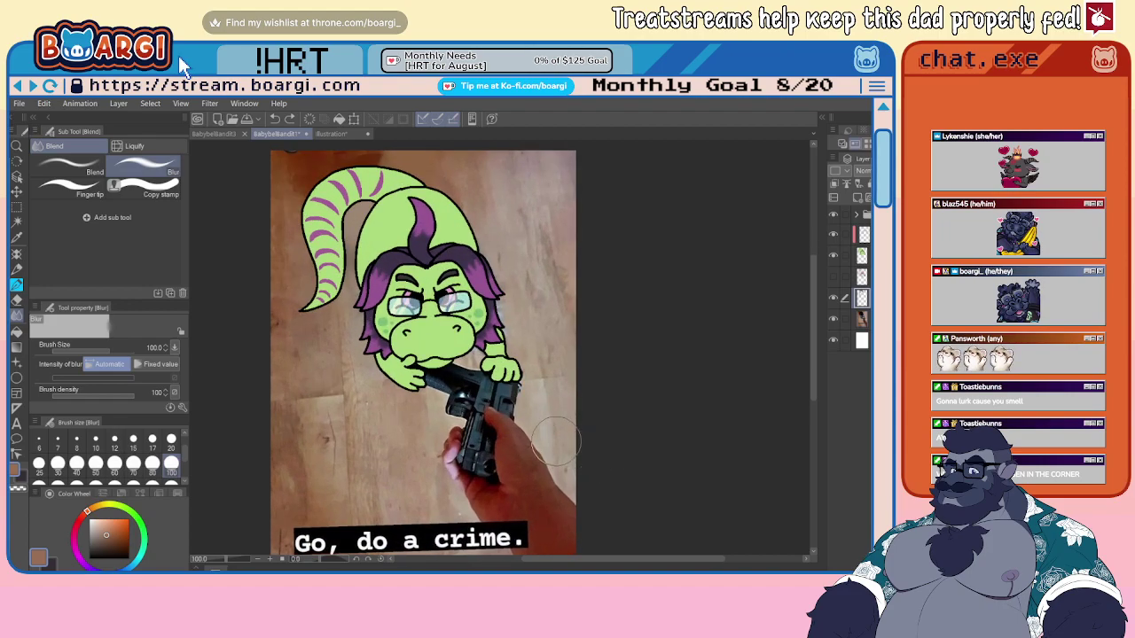
{"action": "key", "text": "ctrl+s"}
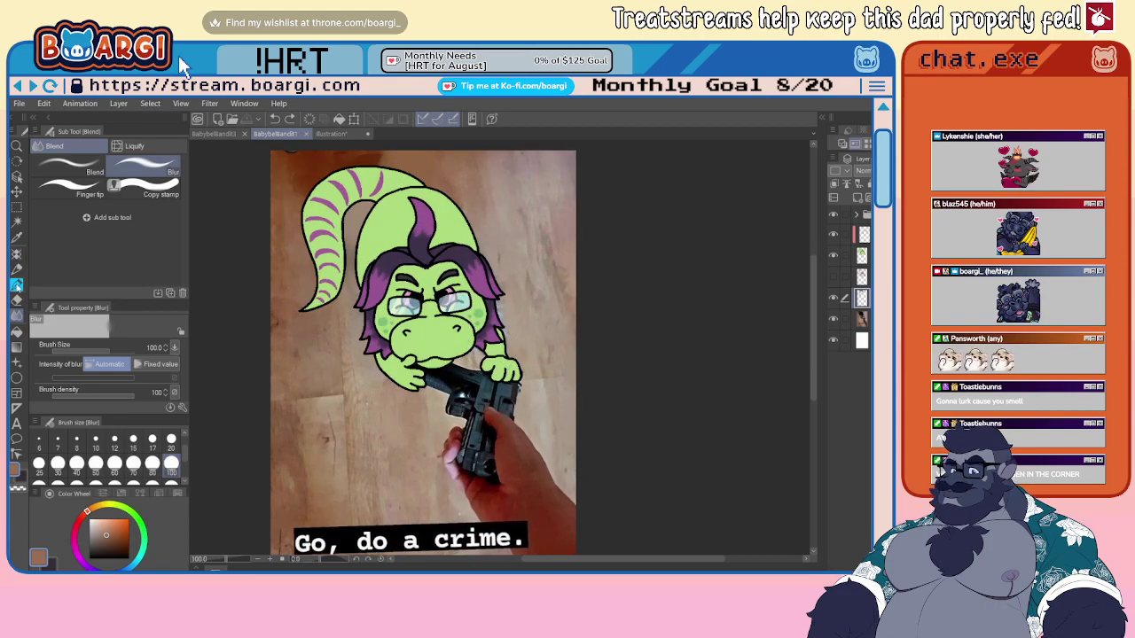
- Touch up the floor beside the character's right-hand hair and arm with sampled floor color, and save the picture as Babybelbandit1.png
{"action": "left_click", "coordinate": [17, 285]}
{"action": "scroll", "coordinate": [466, 335], "scroll_direction": "up", "scroll_amount": 4}
{"action": "left_click", "coordinate": [521, 326], "text": "alt"}
{"action": "mouse_move", "coordinate": [521, 323]}
{"action": "left_mouse_down"}
{"action": "mouse_move", "coordinate": [512, 291]}
{"action": "mouse_move", "coordinate": [518, 307]}
{"action": "left_mouse_up"}
{"action": "scroll", "coordinate": [638, 321], "scroll_direction": "up", "scroll_amount": 1}
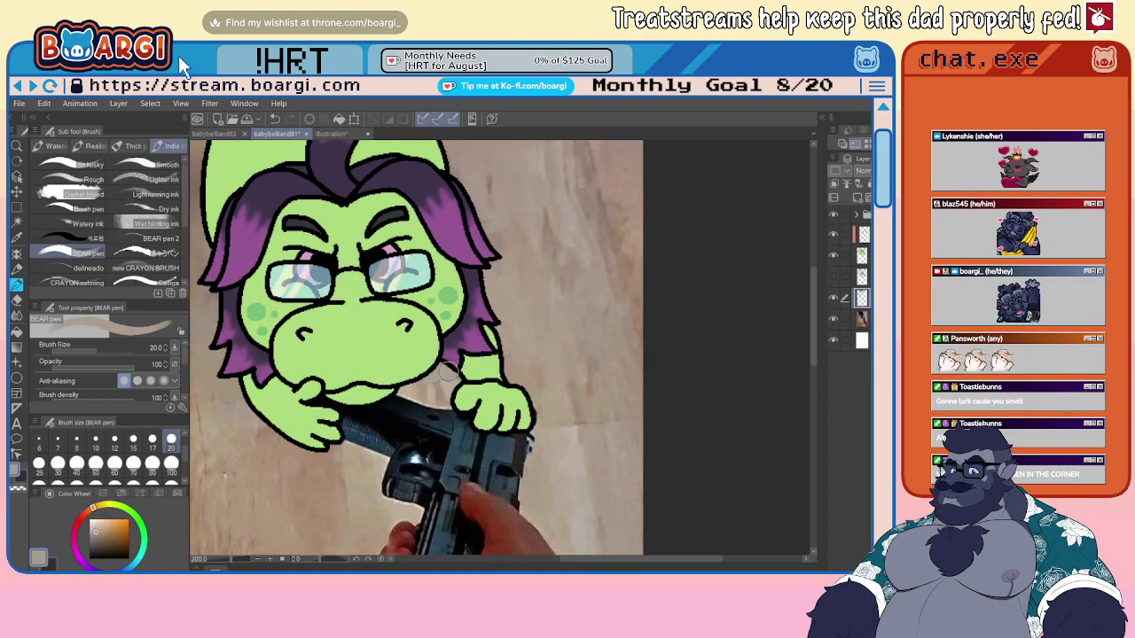
{"action": "scroll", "coordinate": [453, 367], "scroll_direction": "down", "scroll_amount": 1}
{"action": "scroll", "coordinate": [452, 367], "scroll_direction": "down", "scroll_amount": 4}
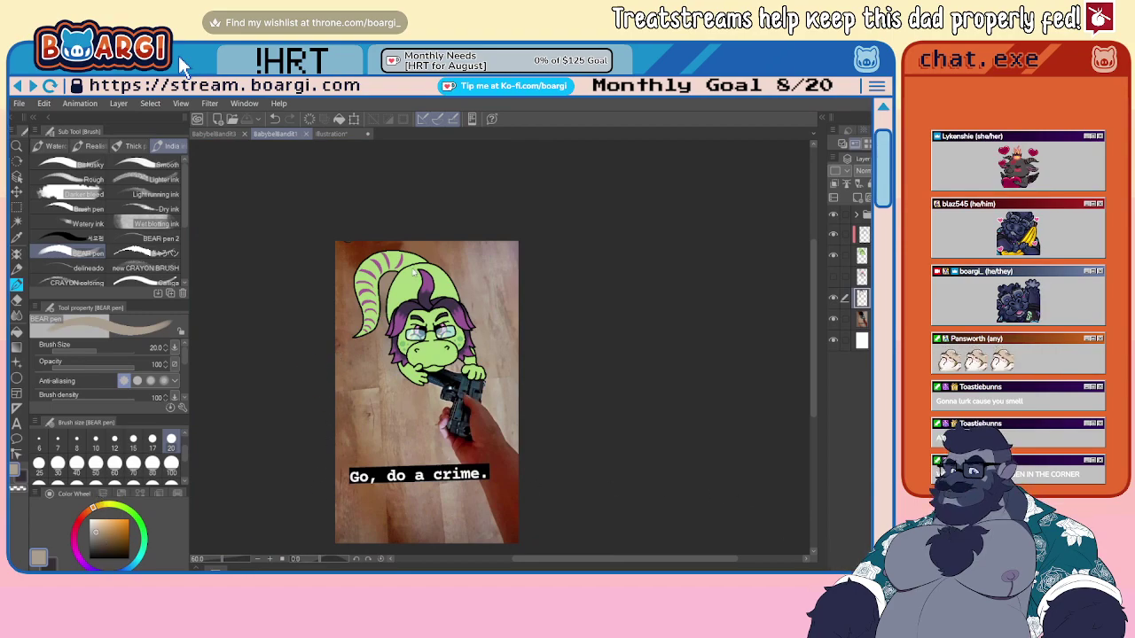
{"action": "key", "text": "ctrl+s"}
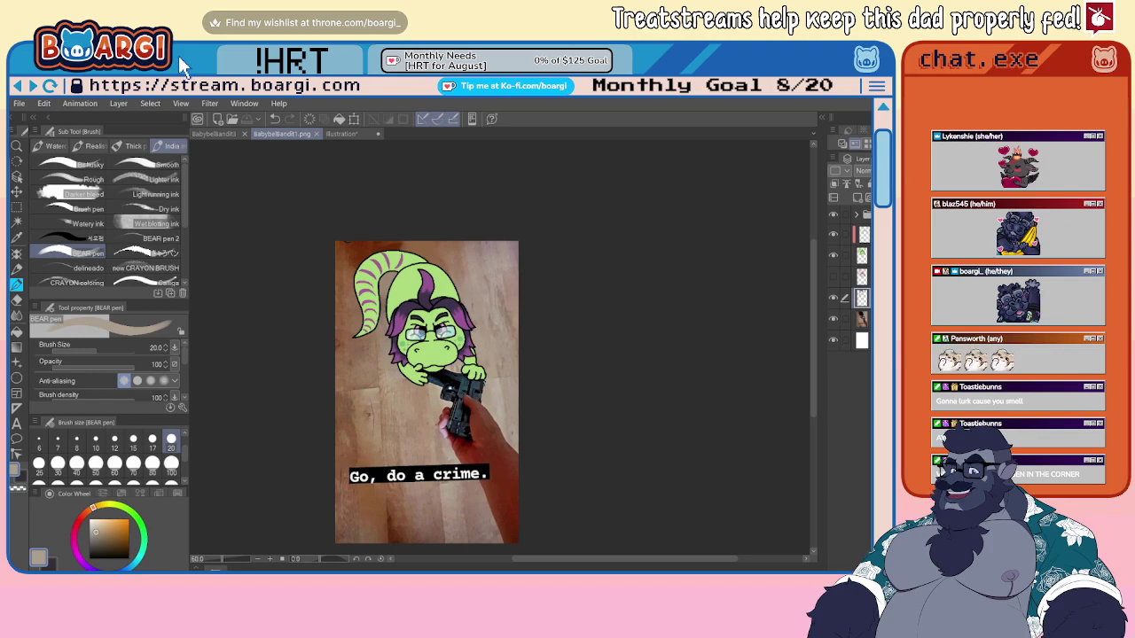
- Look over the character reference sheet and switch to the BabybelBandit3 sketch document
{"action": "key", "text": "ctrl+Tab"}
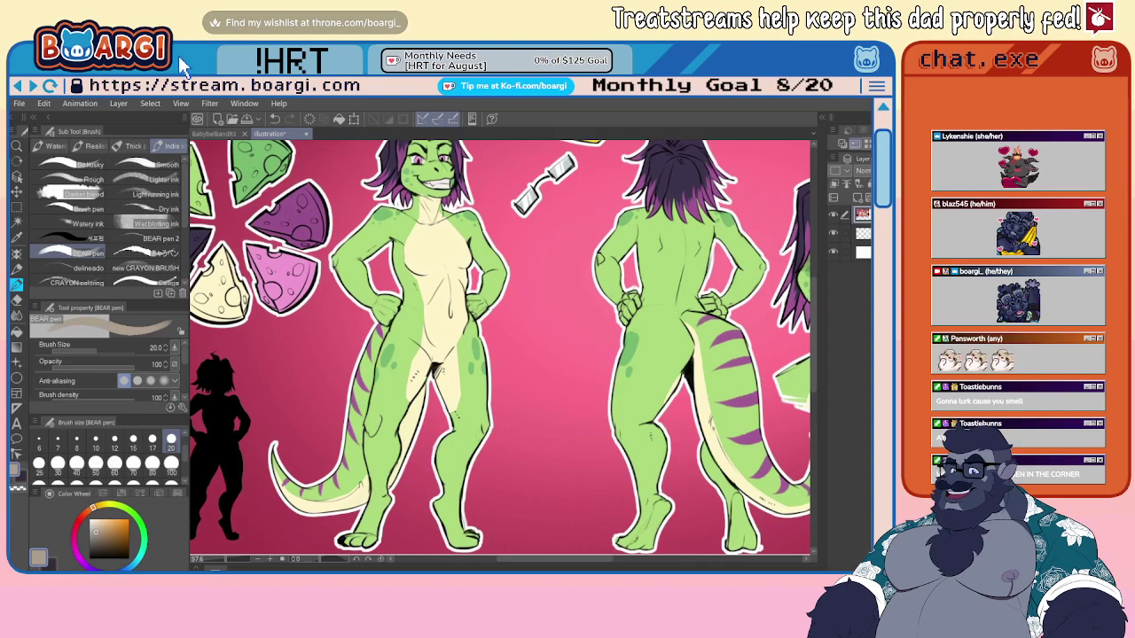
{"action": "scroll", "coordinate": [430, 288], "scroll_direction": "down", "scroll_amount": 3}
{"action": "scroll", "coordinate": [297, 190], "scroll_direction": "up", "scroll_amount": 2}
{"action": "left_click", "coordinate": [214, 133]}
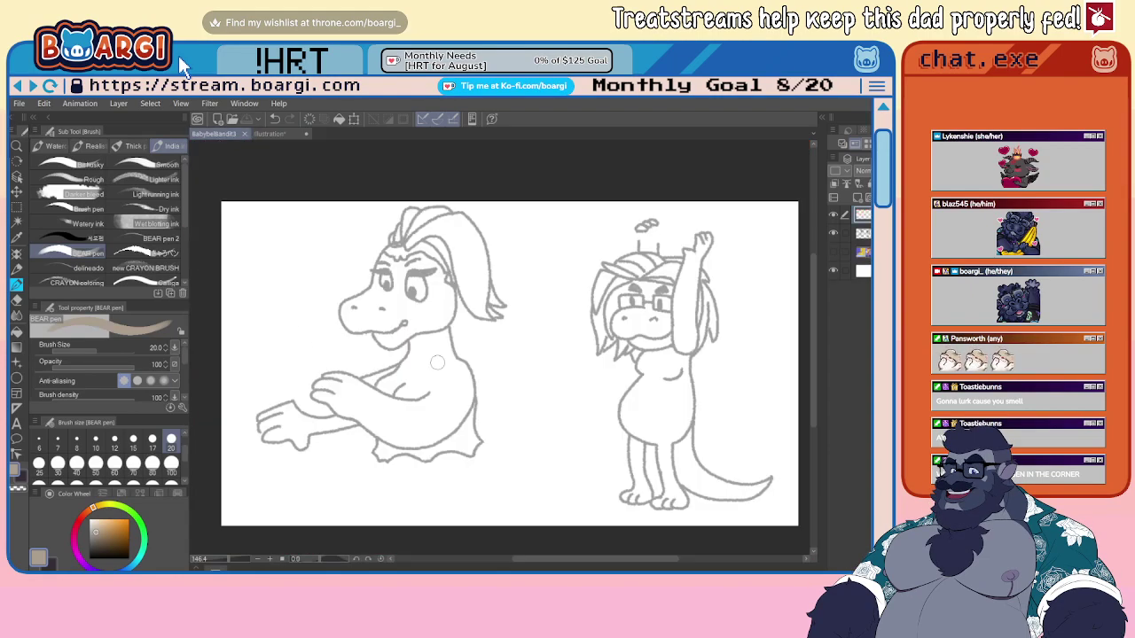
{"action": "scroll", "coordinate": [404, 350], "scroll_direction": "up", "scroll_amount": 2}
{"action": "scroll", "coordinate": [404, 350], "scroll_direction": "down", "scroll_amount": 3}
{"action": "scroll", "coordinate": [499, 323], "scroll_direction": "up", "scroll_amount": 2}
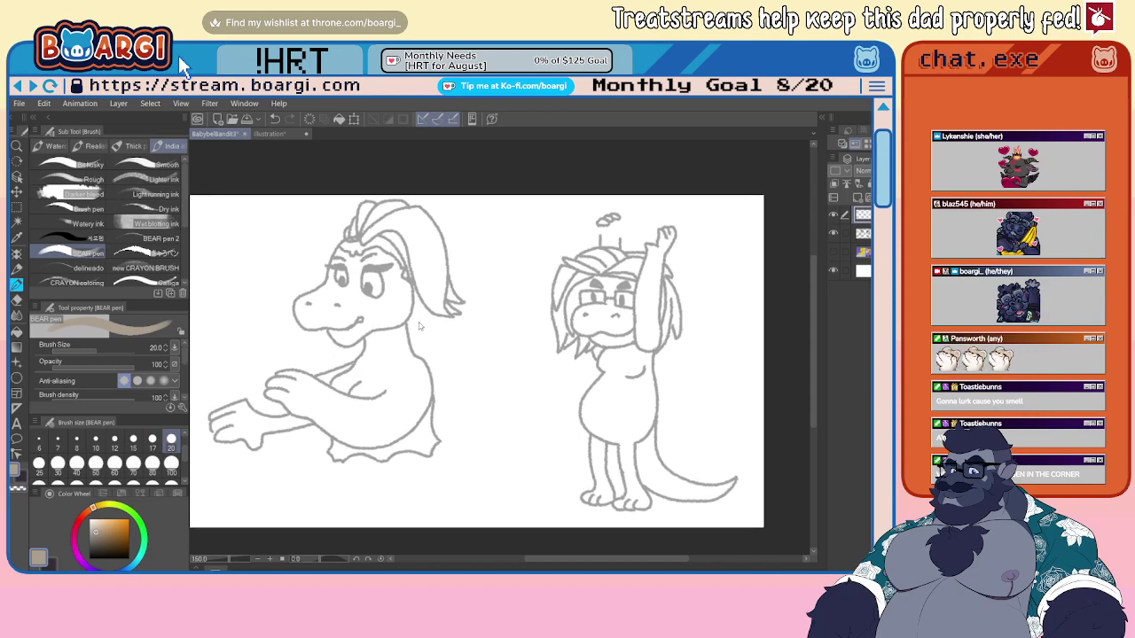
{"action": "scroll", "coordinate": [106, 457], "scroll_direction": "up", "scroll_amount": 1}
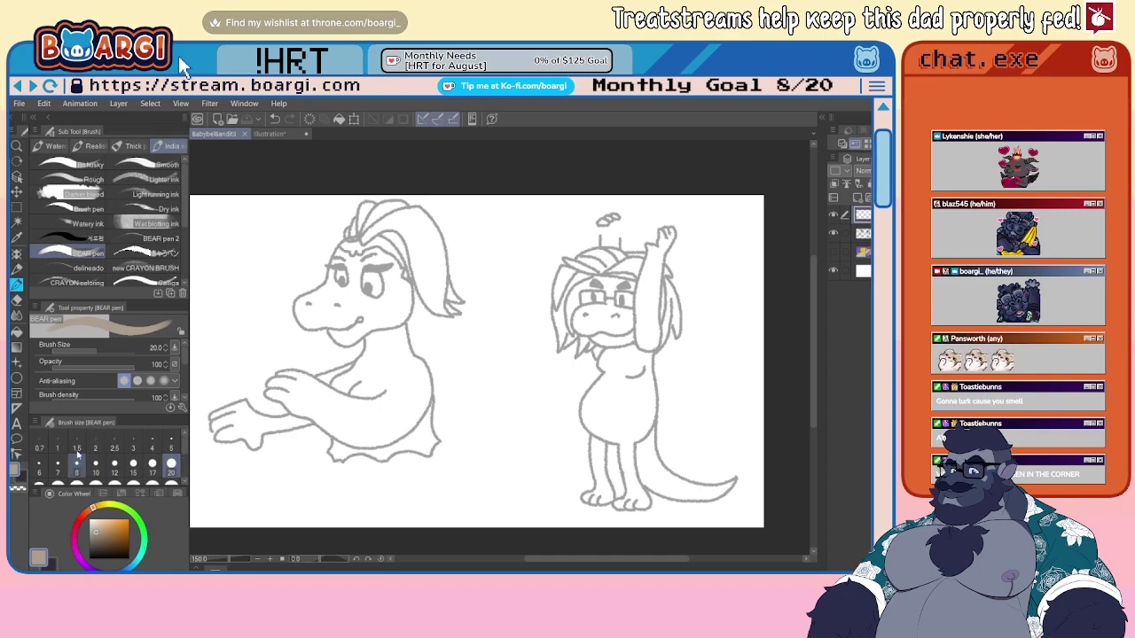
- Set the BEAR pen to size 3 in black, show the reference picture, and ink the smaller character's raised hand and arm
{"action": "left_click", "coordinate": [133, 443]}
{"action": "key", "text": "x"}
{"action": "scroll", "coordinate": [635, 225], "scroll_direction": "up", "scroll_amount": 4}
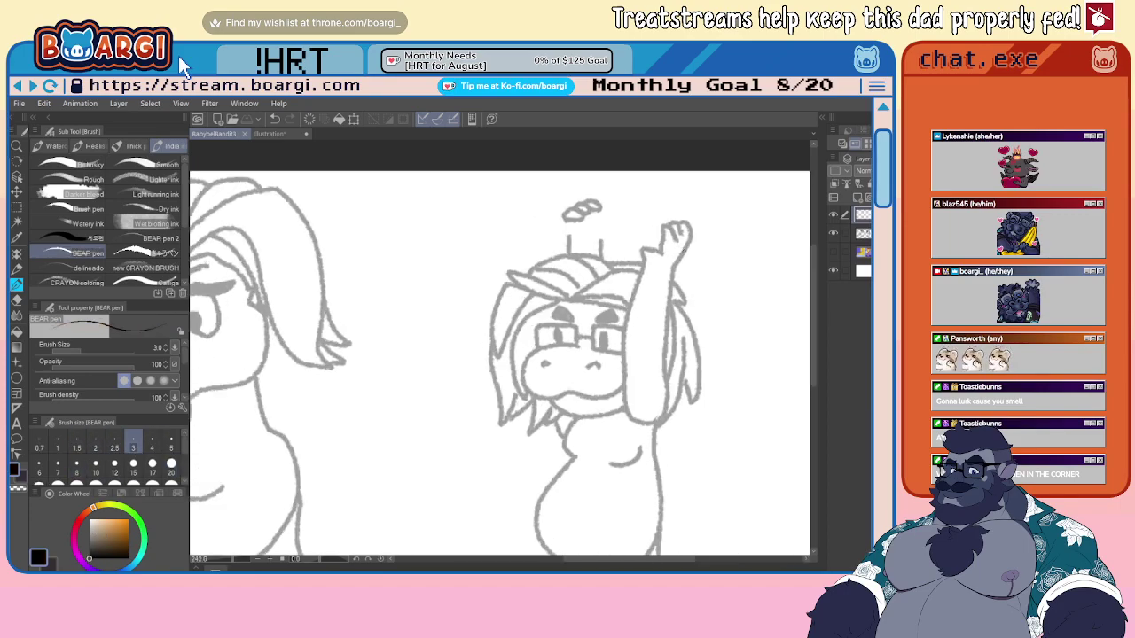
{"action": "mouse_move", "coordinate": [647, 260]}
{"action": "left_mouse_down"}
{"action": "mouse_move", "coordinate": [653, 204]}
{"action": "mouse_move", "coordinate": [676, 242]}
{"action": "mouse_move", "coordinate": [696, 209]}
{"action": "mouse_move", "coordinate": [702, 252]}
{"action": "mouse_move", "coordinate": [683, 270]}
{"action": "left_mouse_up"}
{"action": "left_click", "coordinate": [833, 251]}
{"action": "scroll", "coordinate": [496, 233], "scroll_direction": "down", "scroll_amount": 2}
{"action": "scroll", "coordinate": [500, 234], "scroll_direction": "up", "scroll_amount": 1}
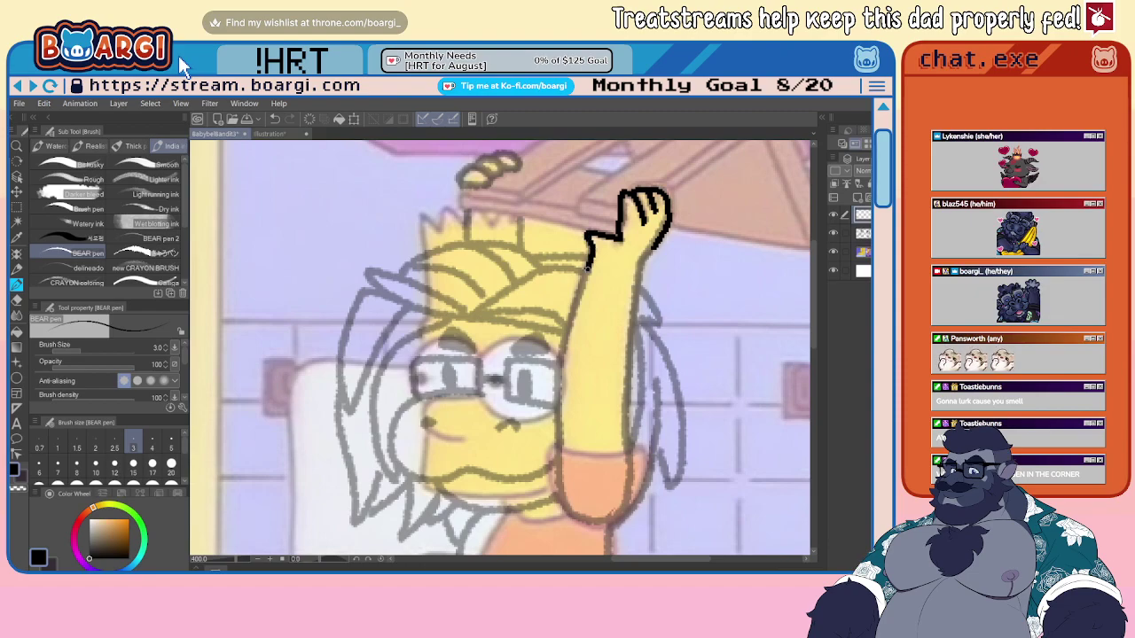
{"action": "mouse_move", "coordinate": [587, 264]}
{"action": "left_mouse_down"}
{"action": "mouse_move", "coordinate": [555, 377]}
{"action": "mouse_move", "coordinate": [555, 458]}
{"action": "mouse_move", "coordinate": [574, 514]}
{"action": "mouse_move", "coordinate": [600, 519]}
{"action": "mouse_move", "coordinate": [632, 495]}
{"action": "mouse_move", "coordinate": [621, 369]}
{"action": "mouse_move", "coordinate": [637, 276]}
{"action": "left_mouse_up"}
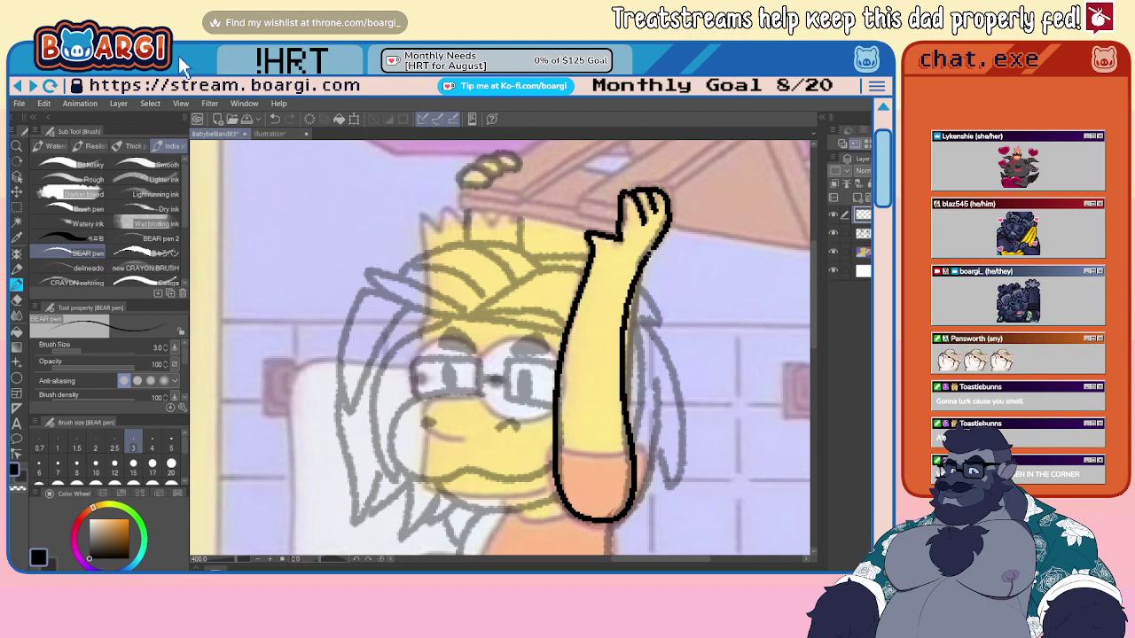
- Ink the far hand's fingers above the smaller character's head and the two short vertical lines beneath them
{"action": "scroll", "coordinate": [428, 164], "scroll_direction": "up", "scroll_amount": 5}
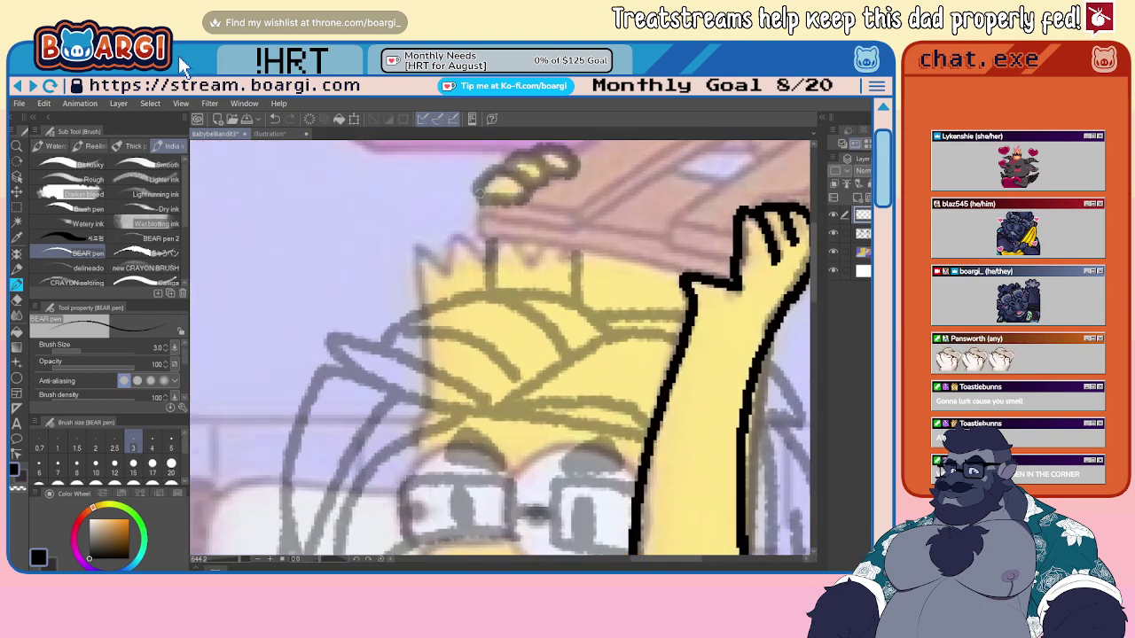
{"action": "mouse_move", "coordinate": [475, 193]}
{"action": "left_mouse_down"}
{"action": "mouse_move", "coordinate": [531, 198]}
{"action": "mouse_move", "coordinate": [514, 168]}
{"action": "mouse_move", "coordinate": [486, 173]}
{"action": "mouse_move", "coordinate": [480, 192]}
{"action": "mouse_move", "coordinate": [544, 186]}
{"action": "mouse_move", "coordinate": [540, 152]}
{"action": "mouse_move", "coordinate": [514, 151]}
{"action": "mouse_move", "coordinate": [507, 166]}
{"action": "mouse_move", "coordinate": [568, 174]}
{"action": "mouse_move", "coordinate": [567, 144]}
{"action": "mouse_move", "coordinate": [527, 151]}
{"action": "left_mouse_up"}
{"action": "scroll", "coordinate": [527, 155], "scroll_direction": "down", "scroll_amount": 3}
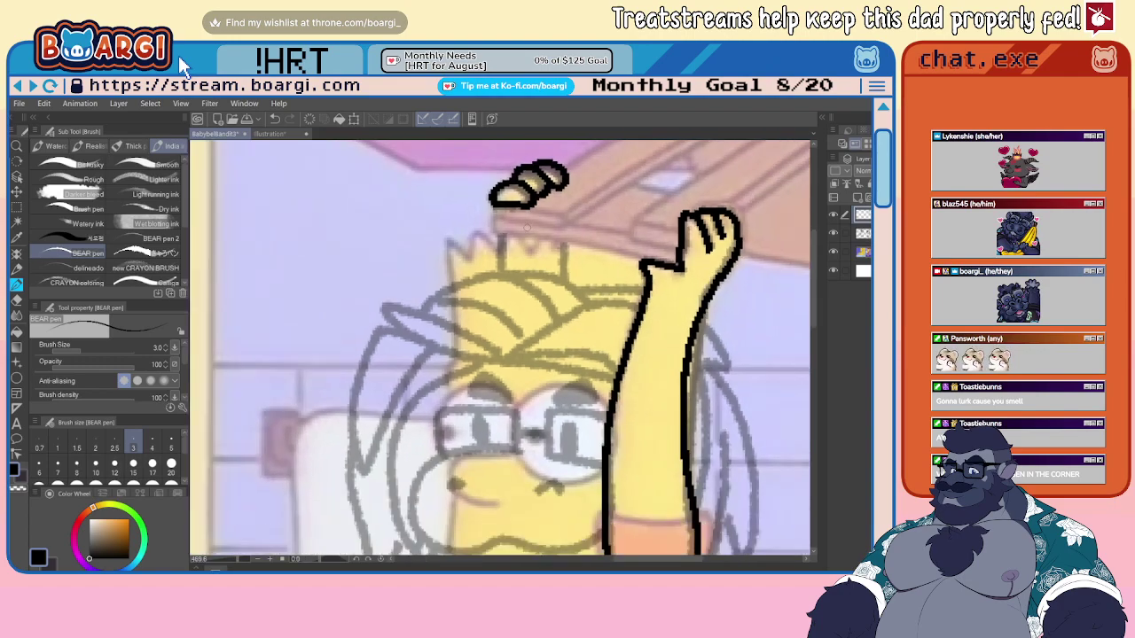
{"action": "left_click_drag", "start_coordinate": [499, 230], "coordinate": [502, 275]}
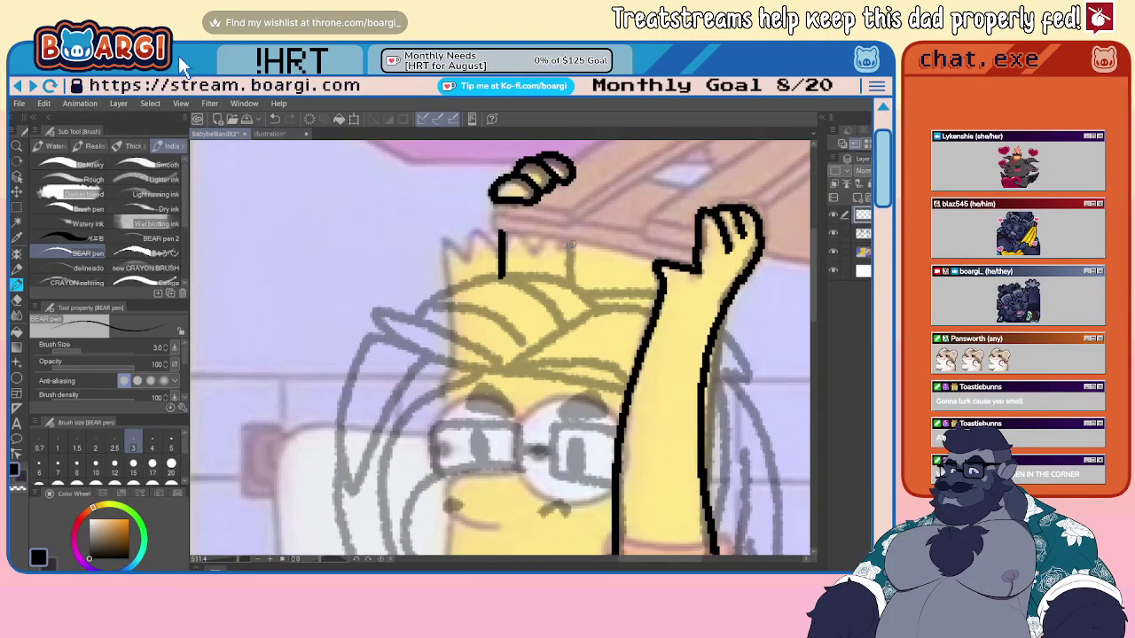
{"action": "left_click_drag", "start_coordinate": [571, 237], "coordinate": [573, 289]}
{"action": "scroll", "coordinate": [573, 289], "scroll_direction": "down", "scroll_amount": 5}
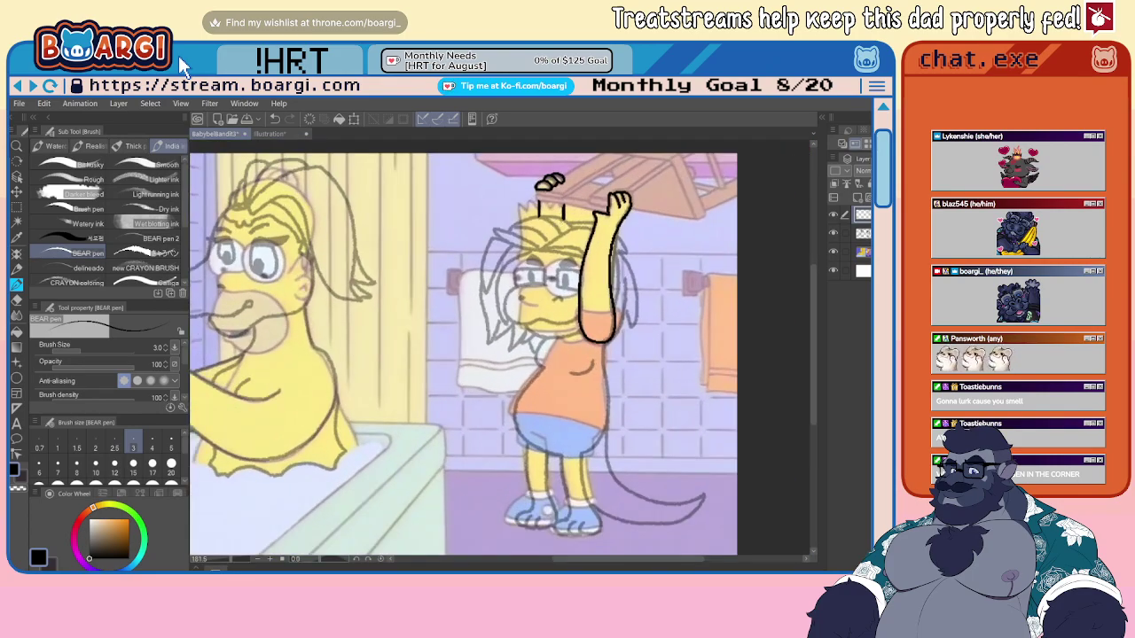
- Ink the swept bangs across the forehead and the hair tip sticking out behind the raised arm
{"action": "scroll", "coordinate": [537, 210], "scroll_direction": "up", "scroll_amount": 3}
{"action": "left_click_drag", "start_coordinate": [567, 220], "coordinate": [608, 220]}
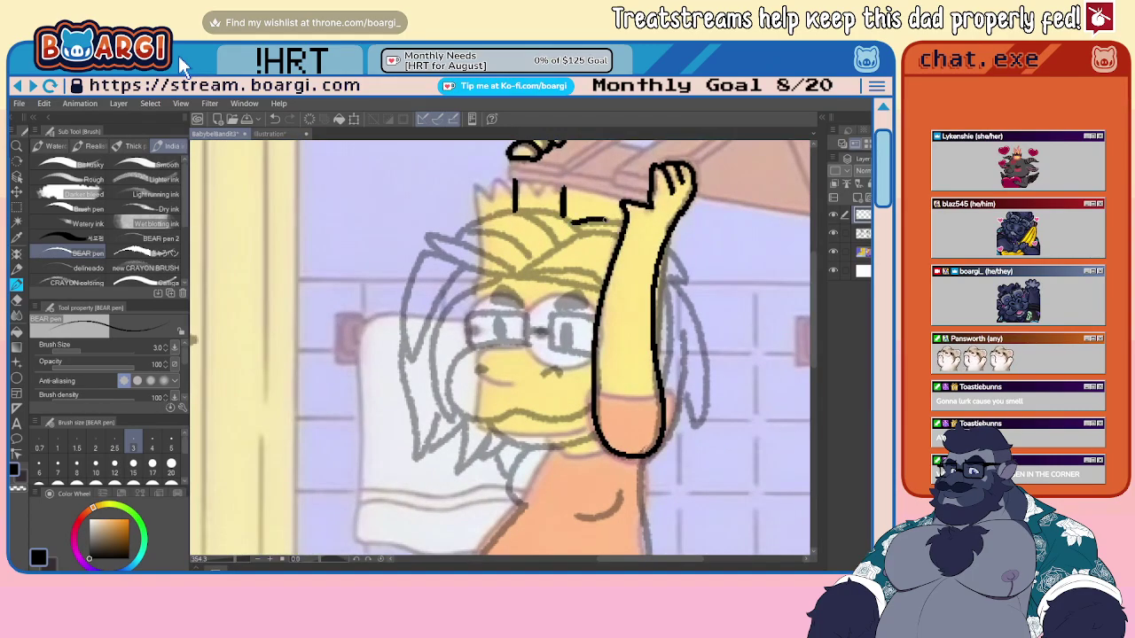
{"action": "mouse_move", "coordinate": [525, 276]}
{"action": "left_mouse_down"}
{"action": "mouse_move", "coordinate": [548, 252]}
{"action": "mouse_move", "coordinate": [606, 234]}
{"action": "mouse_move", "coordinate": [689, 285]}
{"action": "mouse_move", "coordinate": [661, 275]}
{"action": "left_mouse_up"}
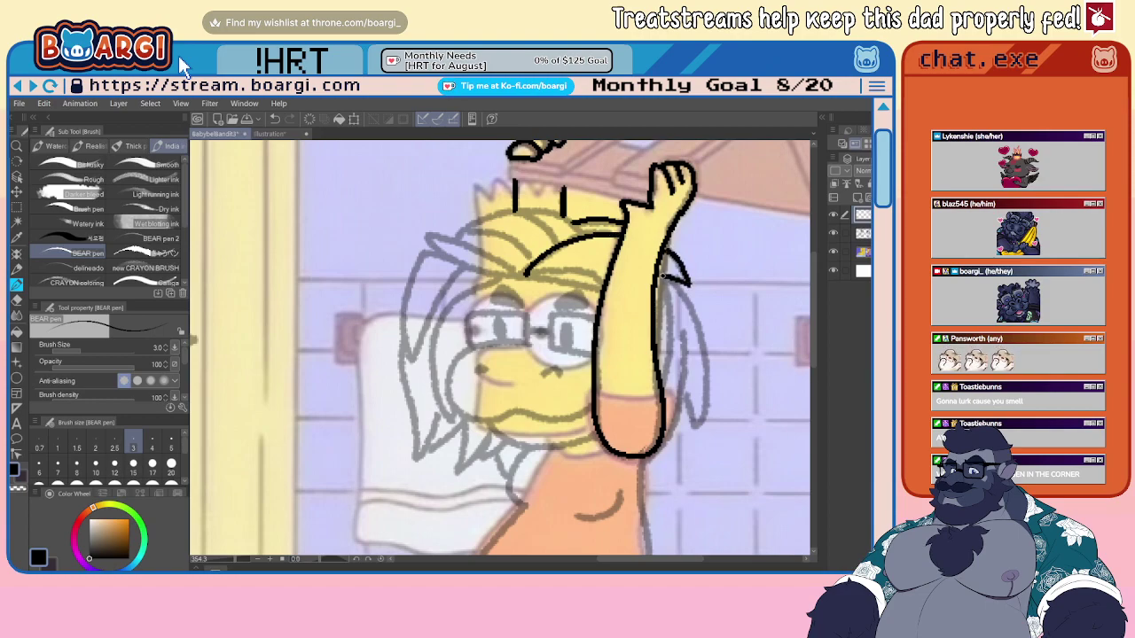
{"action": "left_click_drag", "start_coordinate": [525, 275], "coordinate": [603, 281]}
{"action": "left_click_drag", "start_coordinate": [525, 277], "coordinate": [607, 296]}
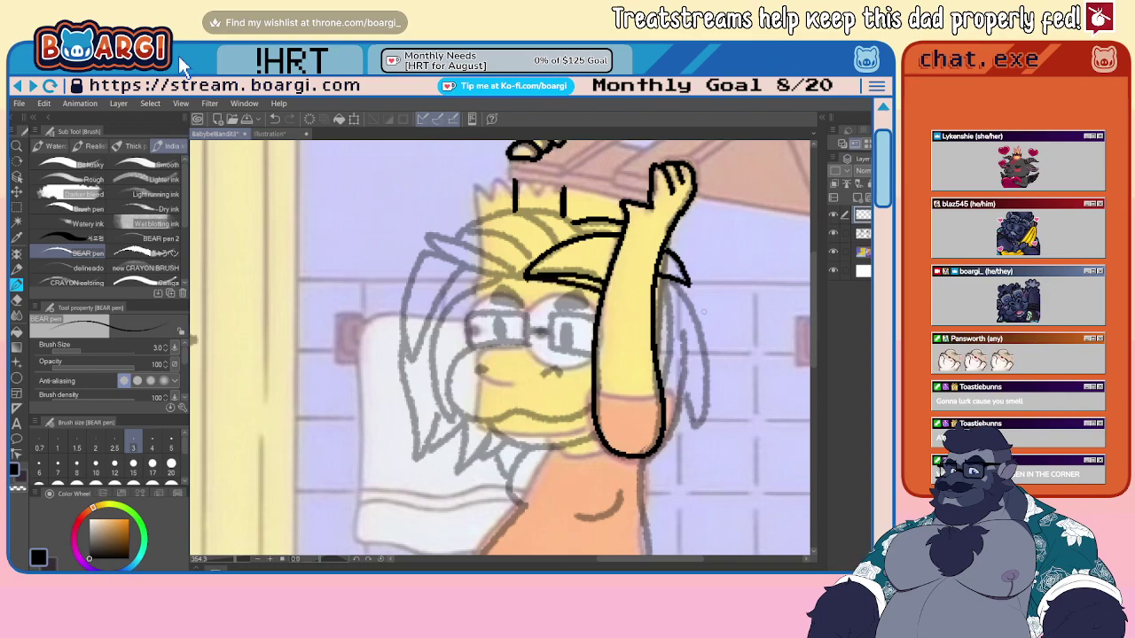
- Ink the long hair locks hanging behind the raised arm, undoing a stray stroke
{"action": "scroll", "coordinate": [704, 312], "scroll_direction": "down", "scroll_amount": 4}
{"action": "scroll", "coordinate": [644, 309], "scroll_direction": "up", "scroll_amount": 7}
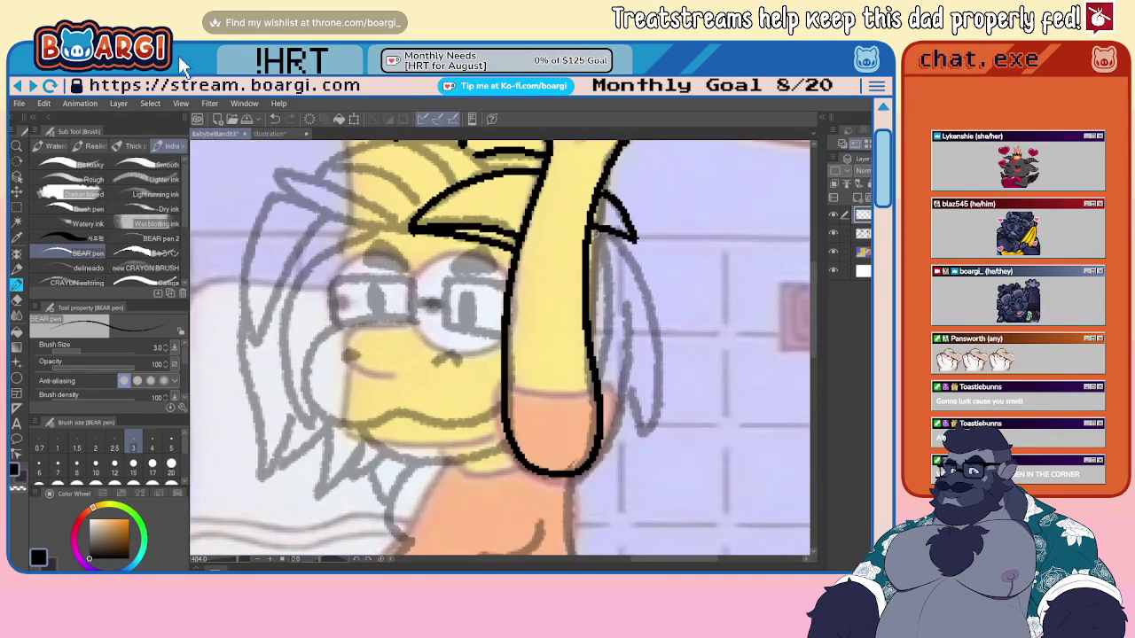
{"action": "mouse_move", "coordinate": [606, 230]}
{"action": "left_mouse_down"}
{"action": "mouse_move", "coordinate": [658, 306]}
{"action": "mouse_move", "coordinate": [667, 417]}
{"action": "mouse_move", "coordinate": [626, 399]}
{"action": "mouse_move", "coordinate": [595, 461]}
{"action": "left_mouse_up"}
{"action": "mouse_move", "coordinate": [600, 390]}
{"action": "left_mouse_down"}
{"action": "mouse_move", "coordinate": [604, 278]}
{"action": "mouse_move", "coordinate": [632, 320]}
{"action": "mouse_move", "coordinate": [632, 411]}
{"action": "mouse_move", "coordinate": [628, 304]}
{"action": "left_mouse_up"}
{"action": "key", "text": "ctrl+z"}
{"action": "scroll", "coordinate": [629, 304], "scroll_direction": "down", "scroll_amount": 5}
{"action": "scroll", "coordinate": [593, 232], "scroll_direction": "up", "scroll_amount": 3}
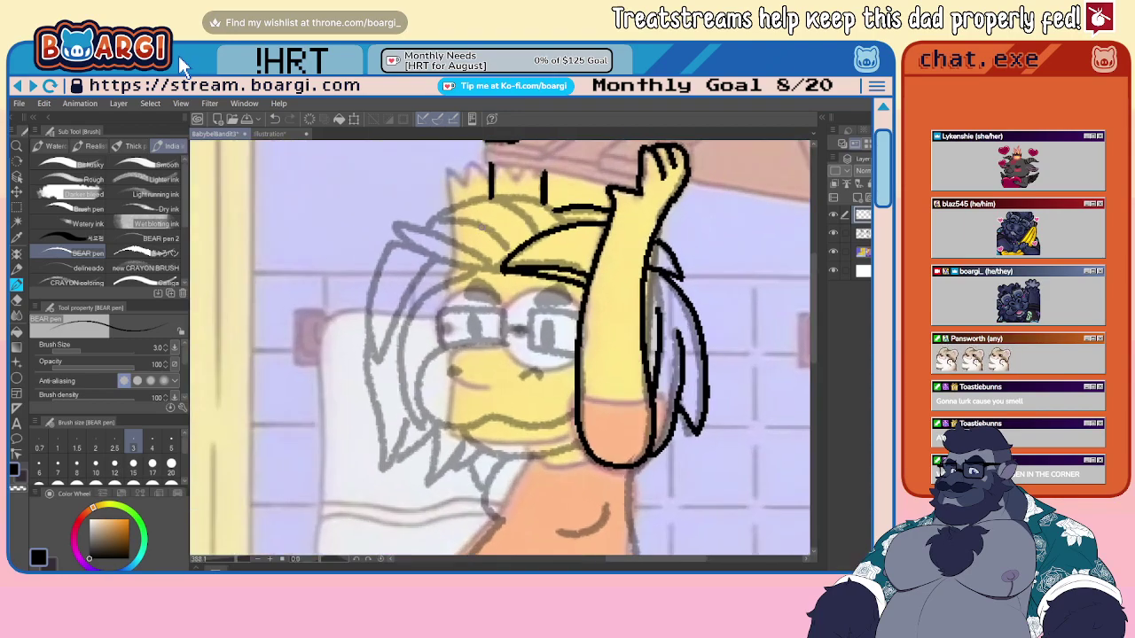
- Ink the top of the hair, with its inner strands and the pointed tuft on the side away from the arm
{"action": "mouse_move", "coordinate": [569, 213]}
{"action": "left_mouse_down"}
{"action": "mouse_move", "coordinate": [531, 191]}
{"action": "mouse_move", "coordinate": [490, 189]}
{"action": "mouse_move", "coordinate": [424, 230]}
{"action": "mouse_move", "coordinate": [473, 221]}
{"action": "mouse_move", "coordinate": [522, 256]}
{"action": "left_mouse_up"}
{"action": "left_click_drag", "start_coordinate": [486, 186], "coordinate": [544, 236]}
{"action": "mouse_move", "coordinate": [500, 274]}
{"action": "left_mouse_down"}
{"action": "mouse_move", "coordinate": [390, 216]}
{"action": "mouse_move", "coordinate": [484, 278]}
{"action": "mouse_move", "coordinate": [502, 276]}
{"action": "left_mouse_up"}
{"action": "scroll", "coordinate": [526, 227], "scroll_direction": "down", "scroll_amount": 1}
{"action": "scroll", "coordinate": [527, 227], "scroll_direction": "down", "scroll_amount": 1}
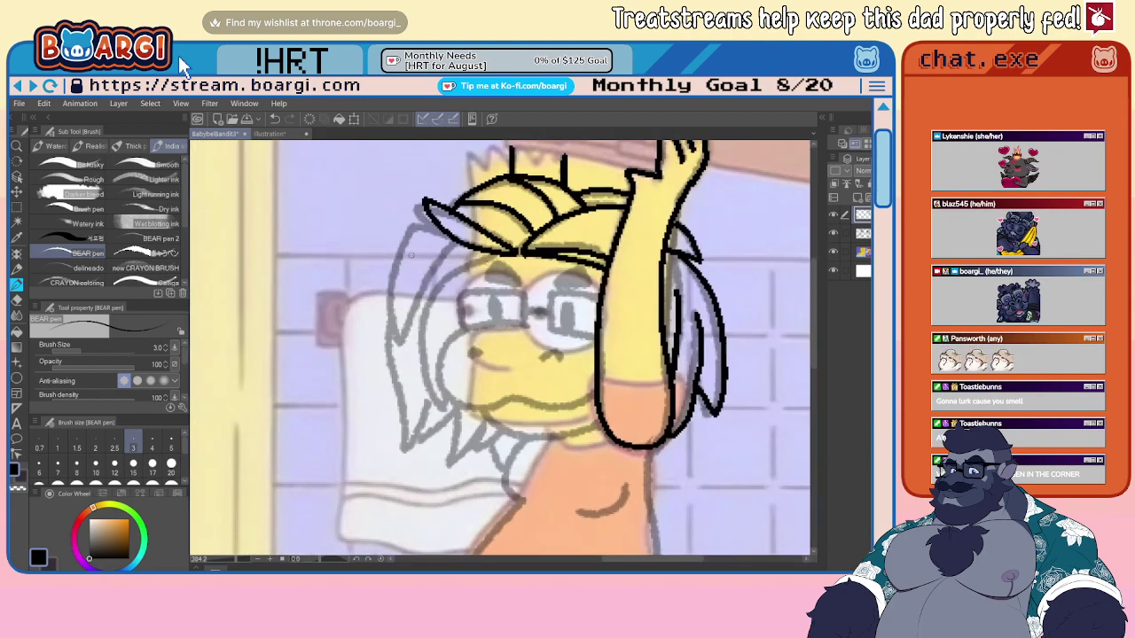
- Ink the side hair opposite the raised arm, with its jagged lower tips and the inner edge framing the face
{"action": "mouse_move", "coordinate": [439, 226]}
{"action": "left_mouse_down"}
{"action": "mouse_move", "coordinate": [393, 257]}
{"action": "mouse_move", "coordinate": [396, 344]}
{"action": "mouse_move", "coordinate": [460, 238]}
{"action": "left_mouse_up"}
{"action": "scroll", "coordinate": [464, 231], "scroll_direction": "down", "scroll_amount": 3}
{"action": "scroll", "coordinate": [437, 304], "scroll_direction": "up", "scroll_amount": 2}
{"action": "mouse_move", "coordinate": [403, 293]}
{"action": "left_mouse_down"}
{"action": "mouse_move", "coordinate": [401, 340]}
{"action": "mouse_move", "coordinate": [418, 399]}
{"action": "mouse_move", "coordinate": [438, 367]}
{"action": "mouse_move", "coordinate": [461, 373]}
{"action": "mouse_move", "coordinate": [502, 422]}
{"action": "left_mouse_up"}
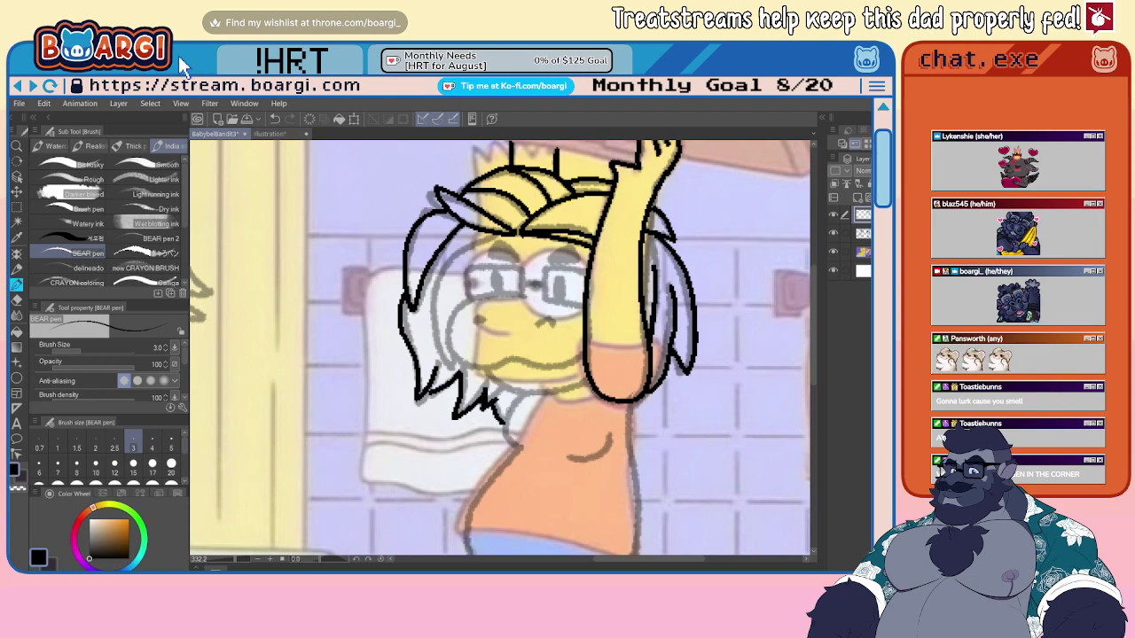
{"action": "scroll", "coordinate": [447, 281], "scroll_direction": "up", "scroll_amount": 3}
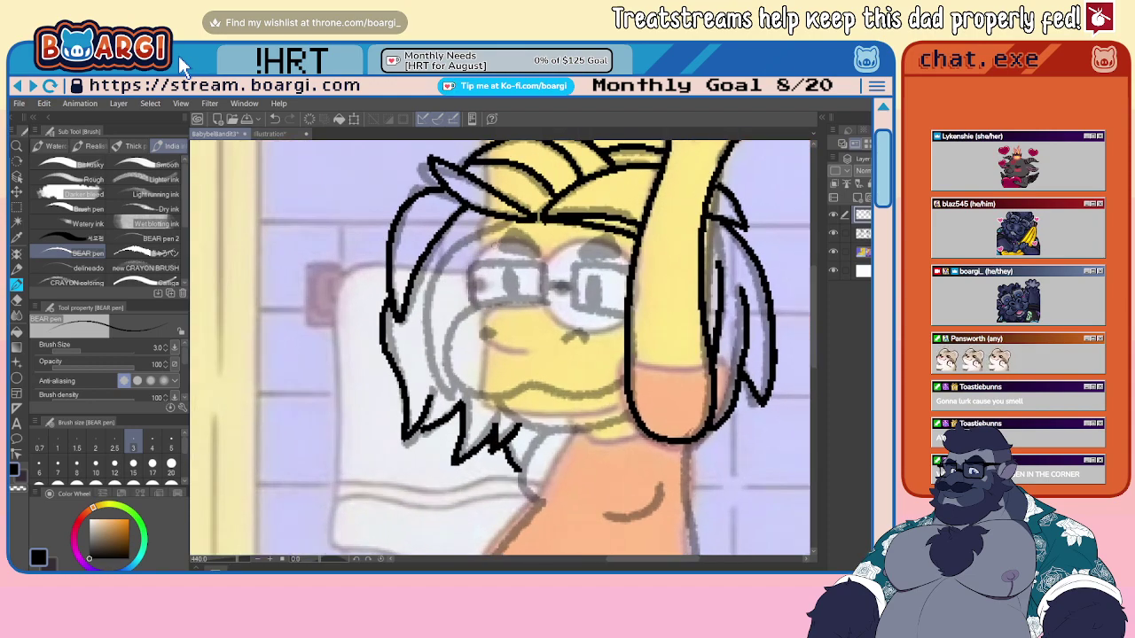
{"action": "mouse_move", "coordinate": [517, 219]}
{"action": "left_mouse_down"}
{"action": "mouse_move", "coordinate": [457, 246]}
{"action": "mouse_move", "coordinate": [422, 345]}
{"action": "mouse_move", "coordinate": [448, 390]}
{"action": "left_mouse_up"}
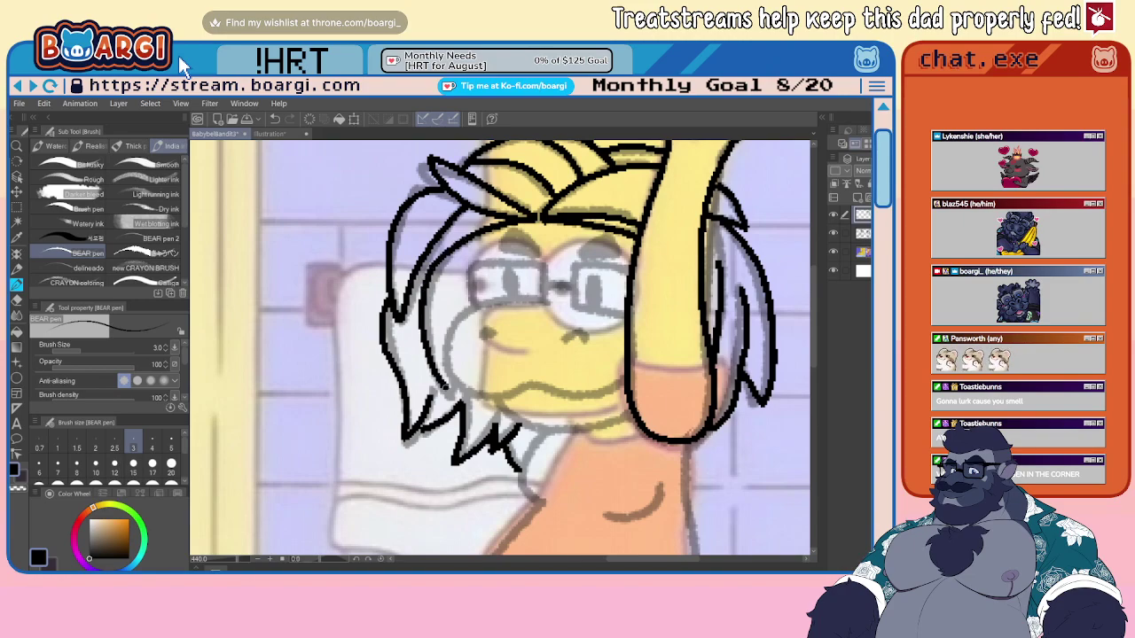
- Ink the smaller character's muzzle, mouth line, lower jaw and both nostrils
{"action": "mouse_move", "coordinate": [489, 308]}
{"action": "left_mouse_down"}
{"action": "mouse_move", "coordinate": [470, 311]}
{"action": "mouse_move", "coordinate": [447, 359]}
{"action": "mouse_move", "coordinate": [492, 395]}
{"action": "mouse_move", "coordinate": [596, 395]}
{"action": "mouse_move", "coordinate": [628, 376]}
{"action": "left_mouse_up"}
{"action": "key", "text": "ctrl+plus"}
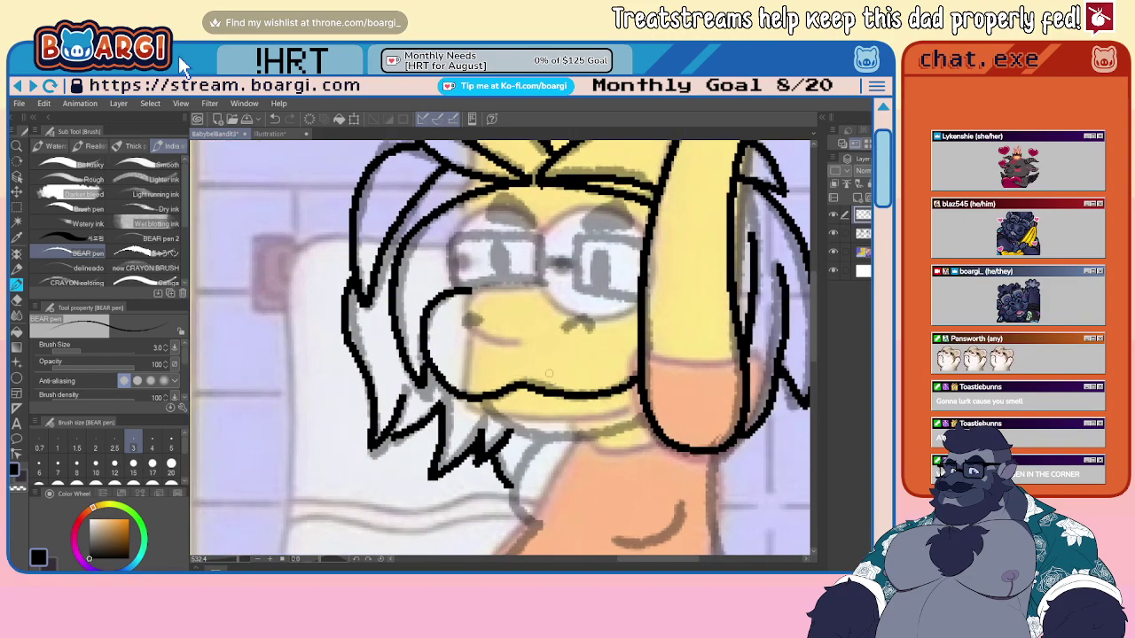
{"action": "mouse_move", "coordinate": [483, 400]}
{"action": "left_mouse_down"}
{"action": "mouse_move", "coordinate": [498, 422]}
{"action": "mouse_move", "coordinate": [583, 441]}
{"action": "mouse_move", "coordinate": [651, 414]}
{"action": "left_mouse_up"}
{"action": "key", "text": "ctrl+minus"}
{"action": "key", "text": "ctrl+plus"}
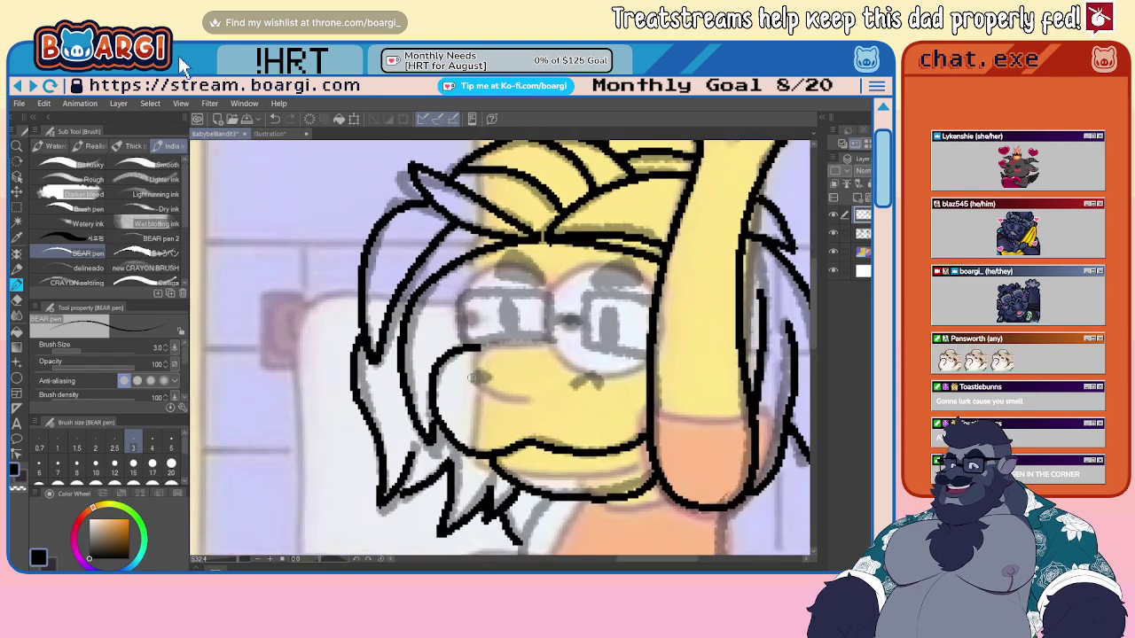
{"action": "left_click_drag", "start_coordinate": [471, 367], "coordinate": [489, 381]}
{"action": "left_click_drag", "start_coordinate": [574, 387], "coordinate": [601, 382]}
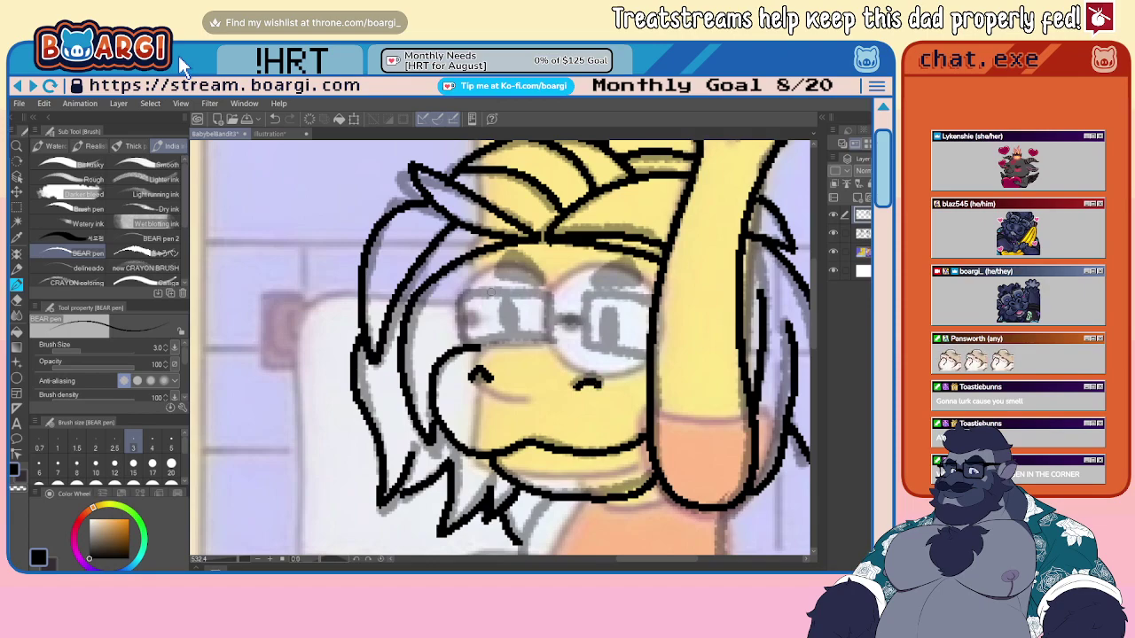
- Hide the reference picture and ink the smaller character's glasses and eyebrow outlines
{"action": "left_click", "coordinate": [833, 252]}
{"action": "scroll", "coordinate": [548, 314], "scroll_direction": "up", "scroll_amount": 3}
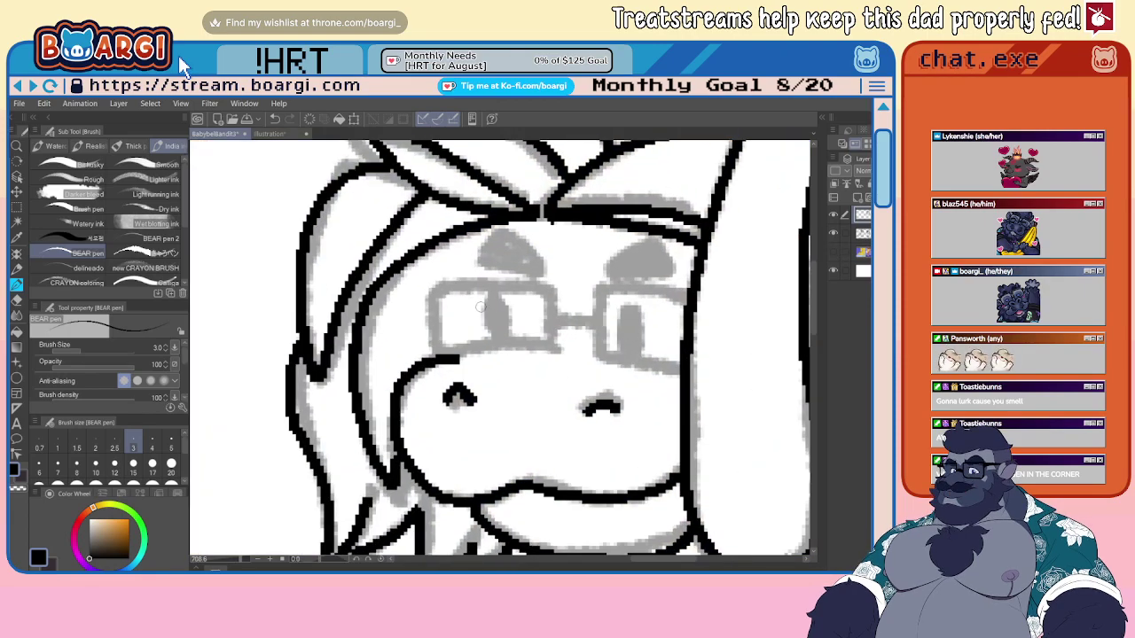
{"action": "mouse_move", "coordinate": [434, 358]}
{"action": "left_mouse_down"}
{"action": "mouse_move", "coordinate": [438, 293]}
{"action": "mouse_move", "coordinate": [477, 284]}
{"action": "mouse_move", "coordinate": [542, 291]}
{"action": "mouse_move", "coordinate": [546, 330]}
{"action": "mouse_move", "coordinate": [462, 352]}
{"action": "mouse_move", "coordinate": [562, 348]}
{"action": "mouse_move", "coordinate": [594, 322]}
{"action": "left_mouse_up"}
{"action": "mouse_move", "coordinate": [687, 299]}
{"action": "left_mouse_down"}
{"action": "mouse_move", "coordinate": [609, 290]}
{"action": "mouse_move", "coordinate": [602, 334]}
{"action": "mouse_move", "coordinate": [606, 360]}
{"action": "mouse_move", "coordinate": [683, 372]}
{"action": "left_mouse_up"}
{"action": "mouse_move", "coordinate": [621, 272]}
{"action": "left_mouse_down"}
{"action": "mouse_move", "coordinate": [650, 249]}
{"action": "mouse_move", "coordinate": [668, 268]}
{"action": "mouse_move", "coordinate": [621, 276]}
{"action": "mouse_move", "coordinate": [501, 240]}
{"action": "mouse_move", "coordinate": [489, 249]}
{"action": "mouse_move", "coordinate": [501, 268]}
{"action": "mouse_move", "coordinate": [542, 269]}
{"action": "left_mouse_up"}
{"action": "scroll", "coordinate": [427, 276], "scroll_direction": "down", "scroll_amount": 3}
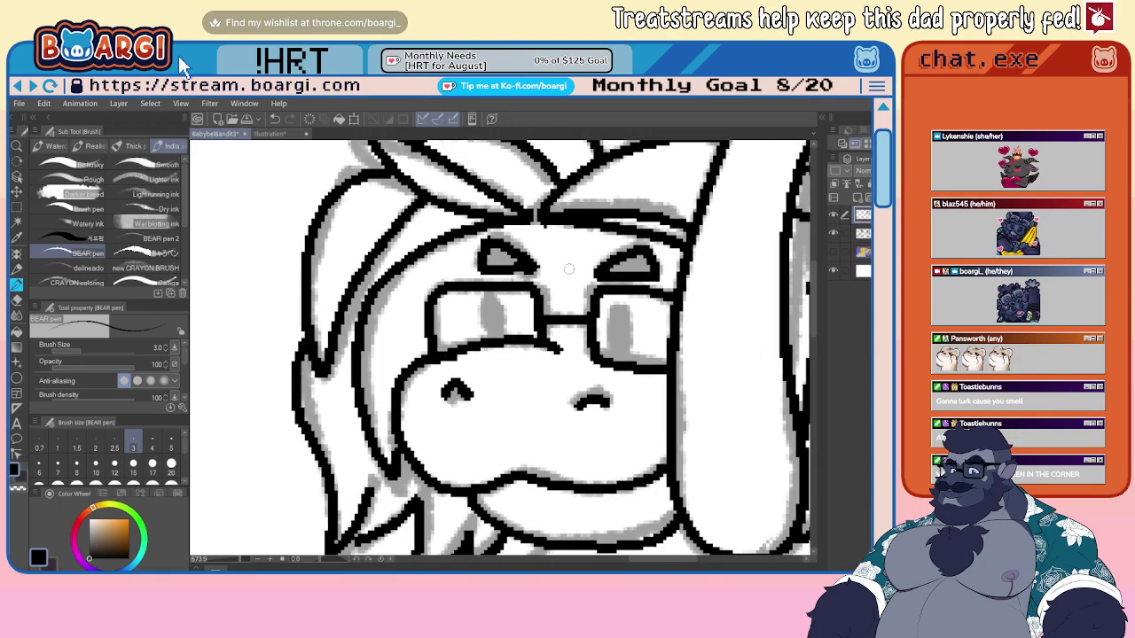
- Add a new layer beneath the line art and paint both pupils black inside the glasses
{"action": "scroll", "coordinate": [417, 285], "scroll_direction": "down", "scroll_amount": 5}
{"action": "key", "text": "ctrl+plus"}
{"action": "key", "text": "ctrl+plus"}
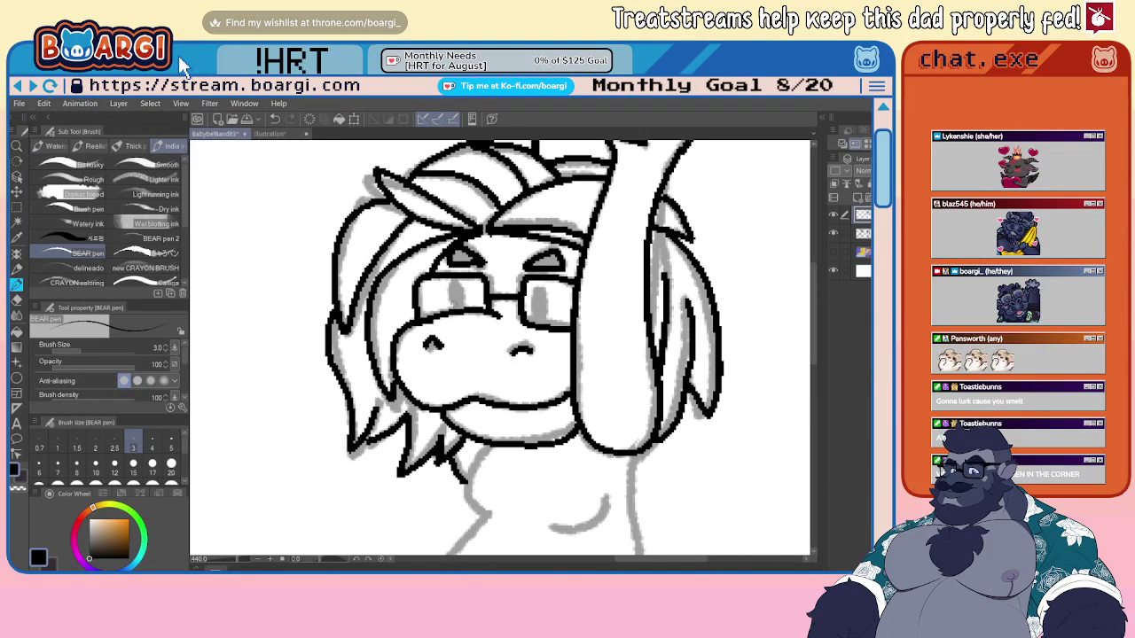
{"action": "key", "text": "ctrl+minus"}
{"action": "key", "text": "ctrl+plus"}
{"action": "key", "text": "ctrl+plus"}
{"action": "key", "text": "ctrl+plus"}
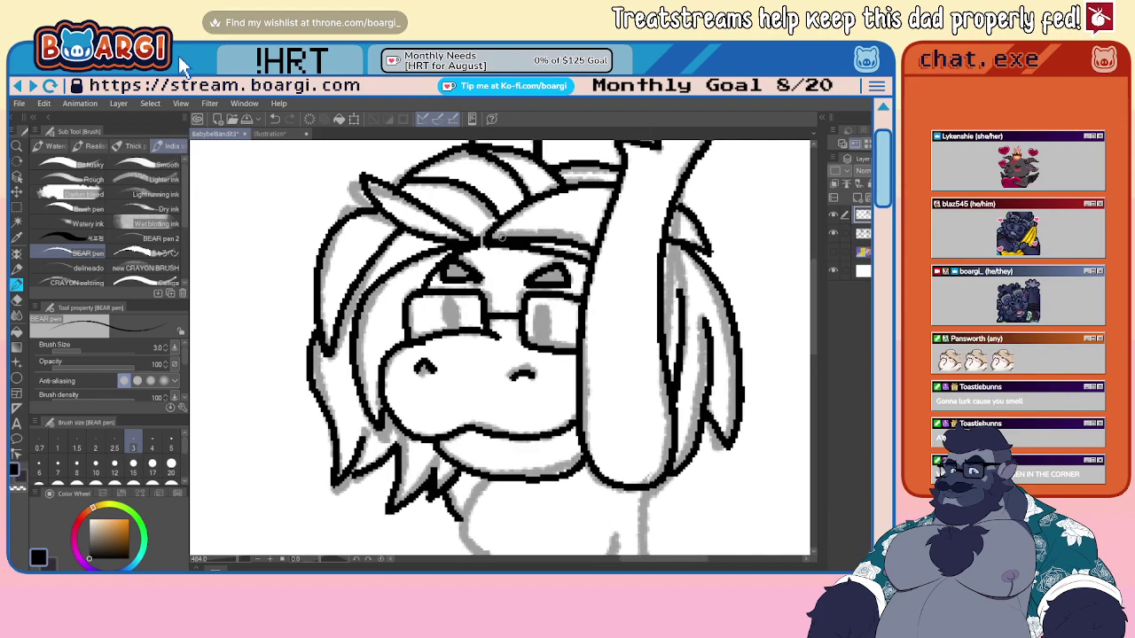
{"action": "key", "text": "ctrl+minus"}
{"action": "key", "text": "ctrl+plus"}
{"action": "key", "text": "ctrl+plus"}
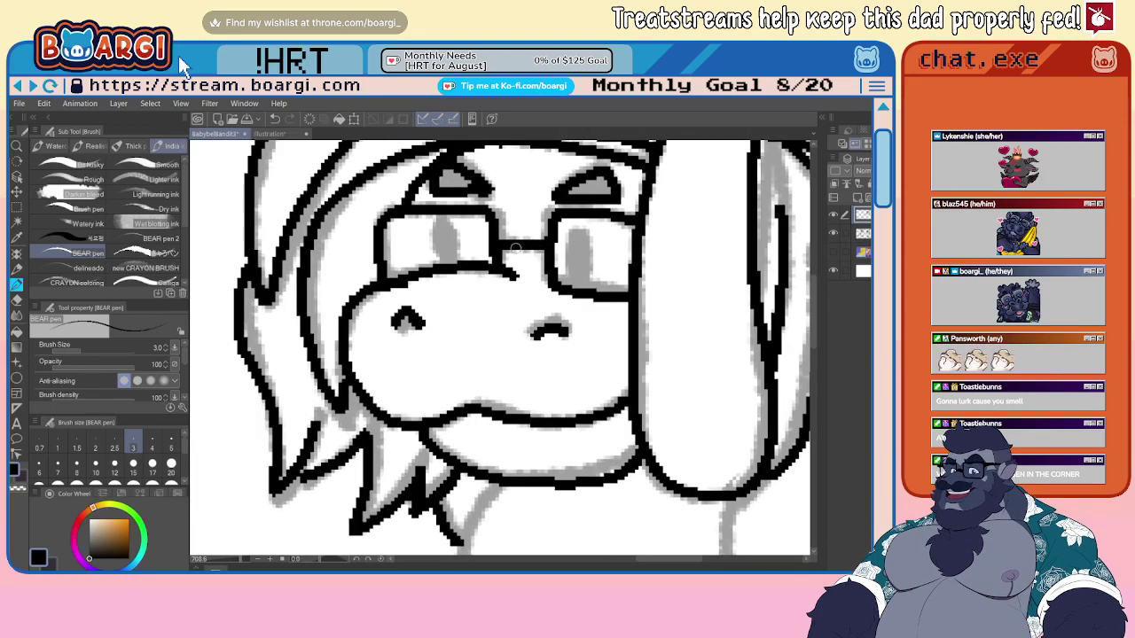
{"action": "key", "text": "ctrl+plus"}
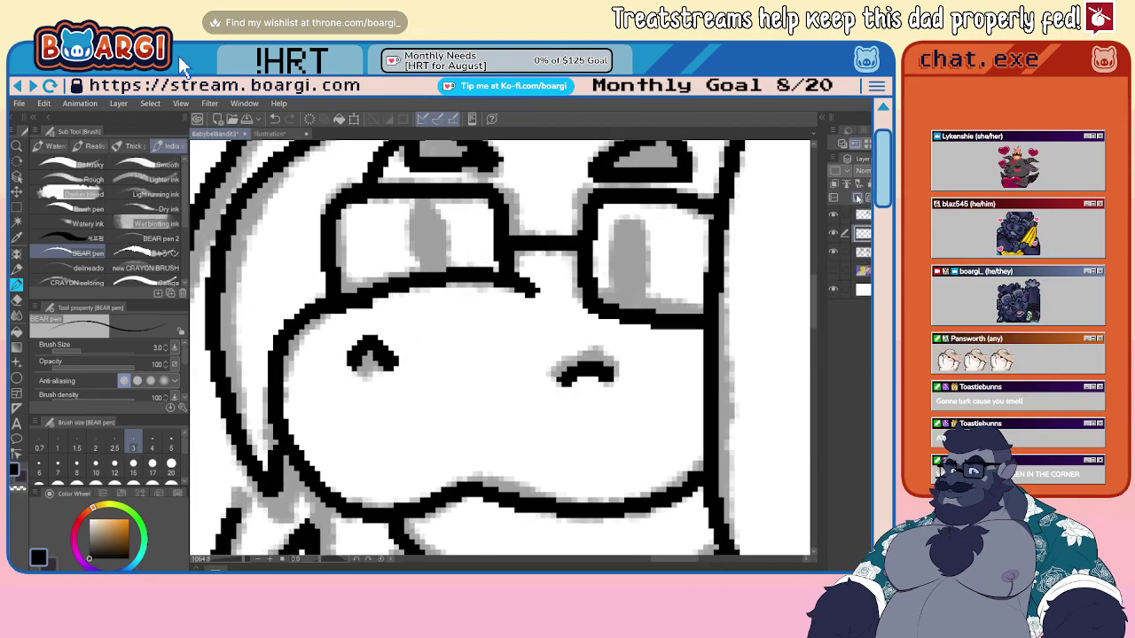
{"action": "key", "text": "ctrl+plus"}
{"action": "mouse_move", "coordinate": [377, 177]}
{"action": "left_mouse_down"}
{"action": "mouse_move", "coordinate": [390, 288]}
{"action": "mouse_move", "coordinate": [423, 241]}
{"action": "mouse_move", "coordinate": [405, 186]}
{"action": "mouse_move", "coordinate": [393, 186]}
{"action": "mouse_move", "coordinate": [388, 229]}
{"action": "mouse_move", "coordinate": [402, 271]}
{"action": "mouse_move", "coordinate": [401, 202]}
{"action": "left_mouse_up"}
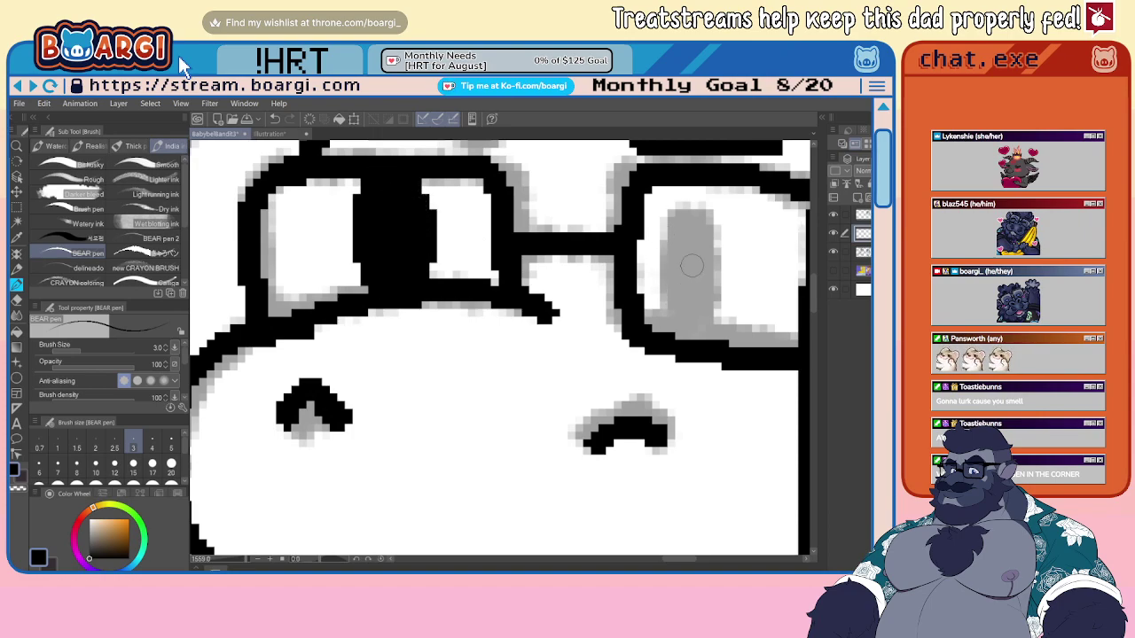
{"action": "mouse_move", "coordinate": [670, 341]}
{"action": "left_mouse_down"}
{"action": "mouse_move", "coordinate": [673, 225]}
{"action": "mouse_move", "coordinate": [703, 240]}
{"action": "mouse_move", "coordinate": [700, 323]}
{"action": "mouse_move", "coordinate": [682, 333]}
{"action": "mouse_move", "coordinate": [681, 245]}
{"action": "mouse_move", "coordinate": [691, 314]}
{"action": "left_mouse_up"}
{"action": "key", "text": "ctrl+minus"}
{"action": "scroll", "coordinate": [467, 247], "scroll_direction": "down", "scroll_amount": 10}
{"action": "scroll", "coordinate": [504, 250], "scroll_direction": "up", "scroll_amount": 6}
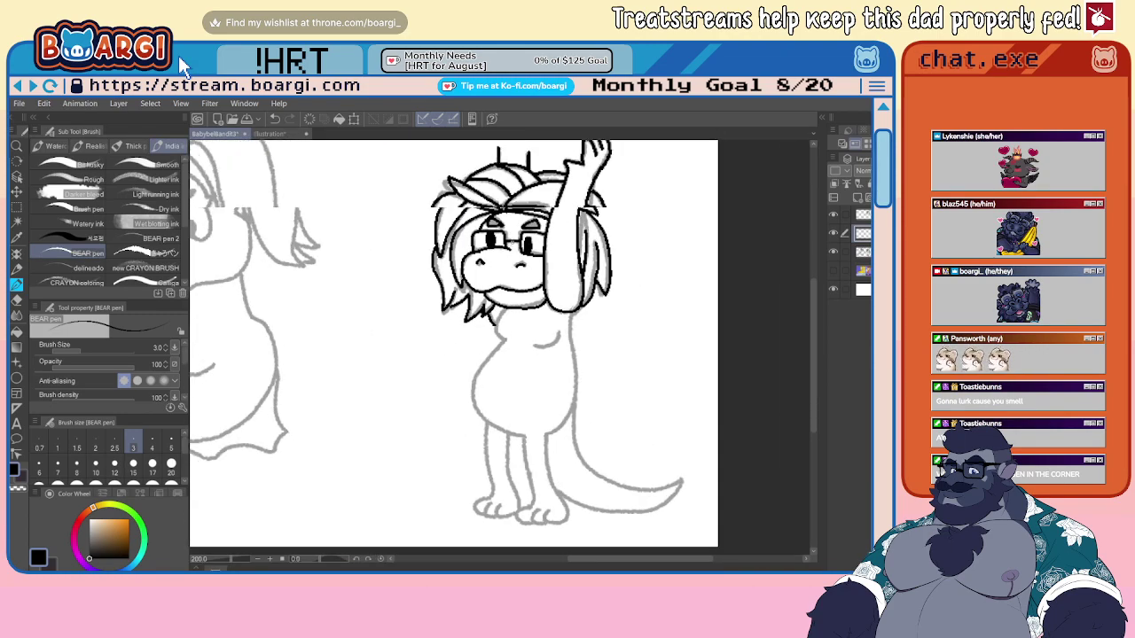
- Undo the last pupil stroke and repaint both pupils as slimmer black ovals
{"action": "key", "text": "ctrl+z"}
{"action": "scroll", "coordinate": [470, 250], "scroll_direction": "up", "scroll_amount": 3}
{"action": "mouse_move", "coordinate": [458, 268]}
{"action": "left_mouse_down"}
{"action": "mouse_move", "coordinate": [450, 220]}
{"action": "mouse_move", "coordinate": [475, 264]}
{"action": "mouse_move", "coordinate": [460, 227]}
{"action": "left_mouse_up"}
{"action": "mouse_move", "coordinate": [656, 297]}
{"action": "left_mouse_down"}
{"action": "mouse_move", "coordinate": [635, 234]}
{"action": "mouse_move", "coordinate": [657, 306]}
{"action": "mouse_move", "coordinate": [645, 238]}
{"action": "left_mouse_up"}
{"action": "scroll", "coordinate": [550, 257], "scroll_direction": "down", "scroll_amount": 2}
{"action": "scroll", "coordinate": [545, 254], "scroll_direction": "down", "scroll_amount": 7}
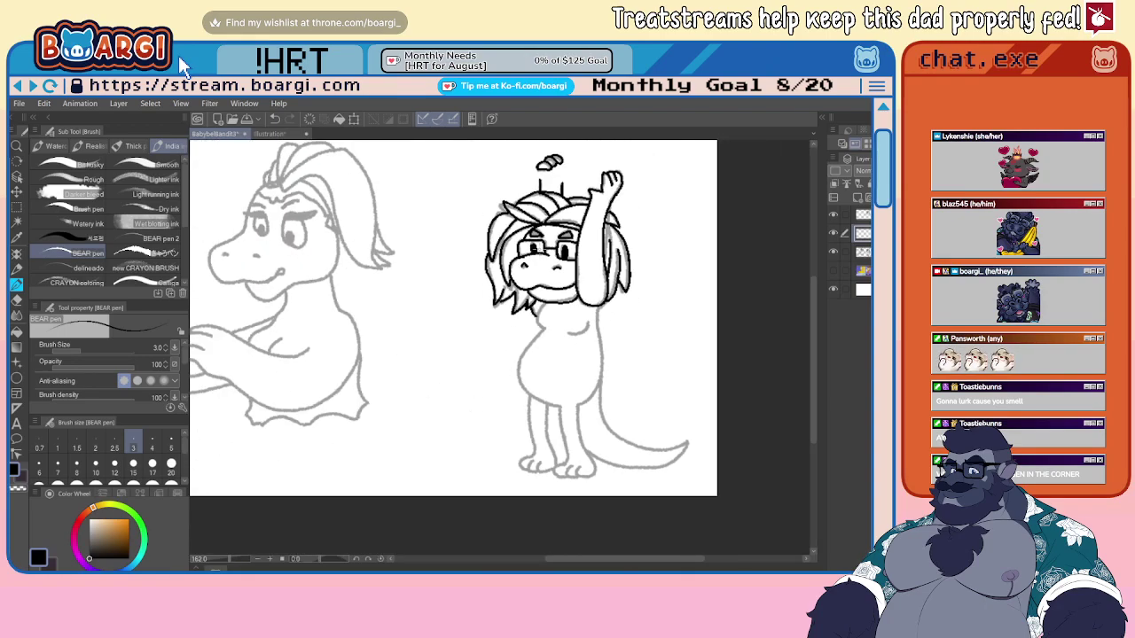
- Return to the line art layer and ink the neck, round belly, chest crease and back of the smaller character
{"action": "scroll", "coordinate": [562, 261], "scroll_direction": "up", "scroll_amount": 4}
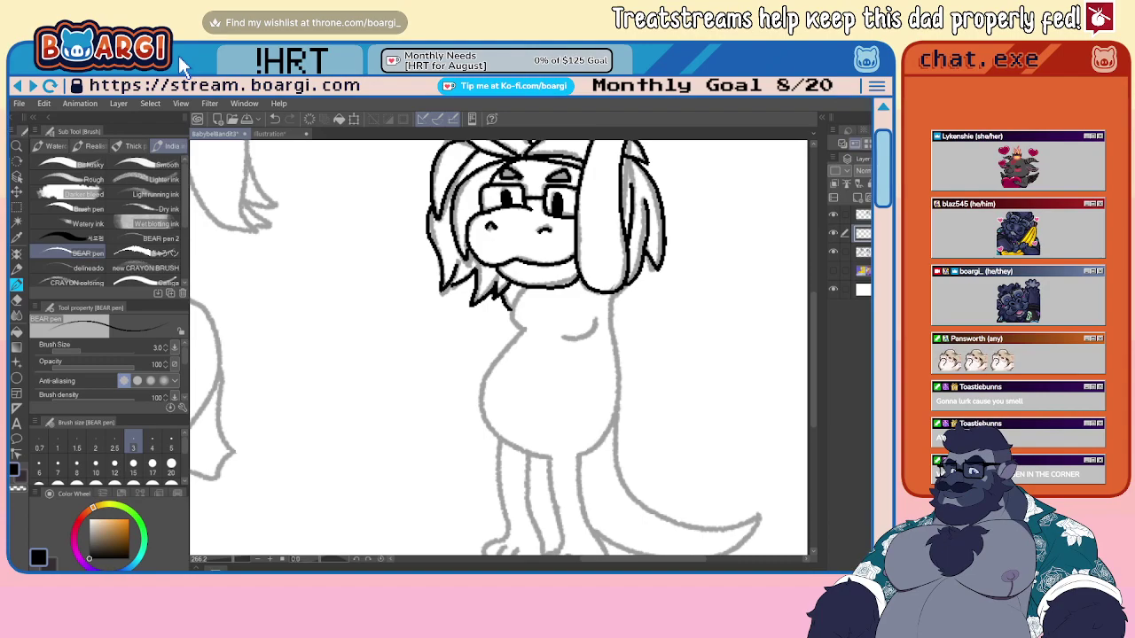
{"action": "scroll", "coordinate": [496, 297], "scroll_direction": "up", "scroll_amount": 1}
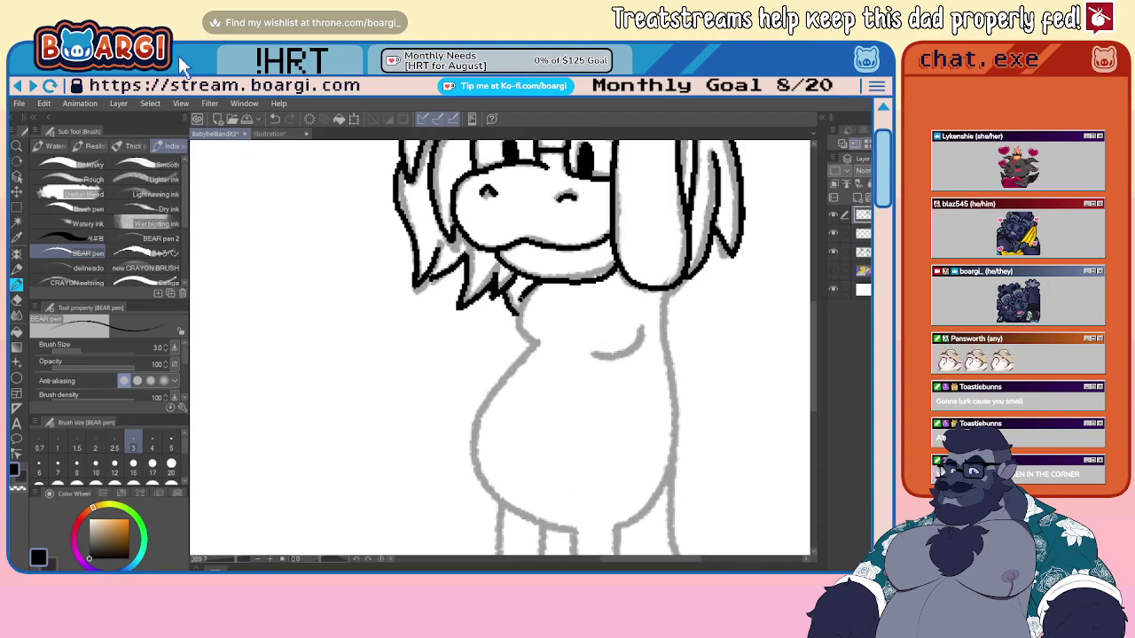
{"action": "scroll", "coordinate": [526, 340], "scroll_direction": "down", "scroll_amount": 2}
{"action": "scroll", "coordinate": [468, 284], "scroll_direction": "up", "scroll_amount": 1}
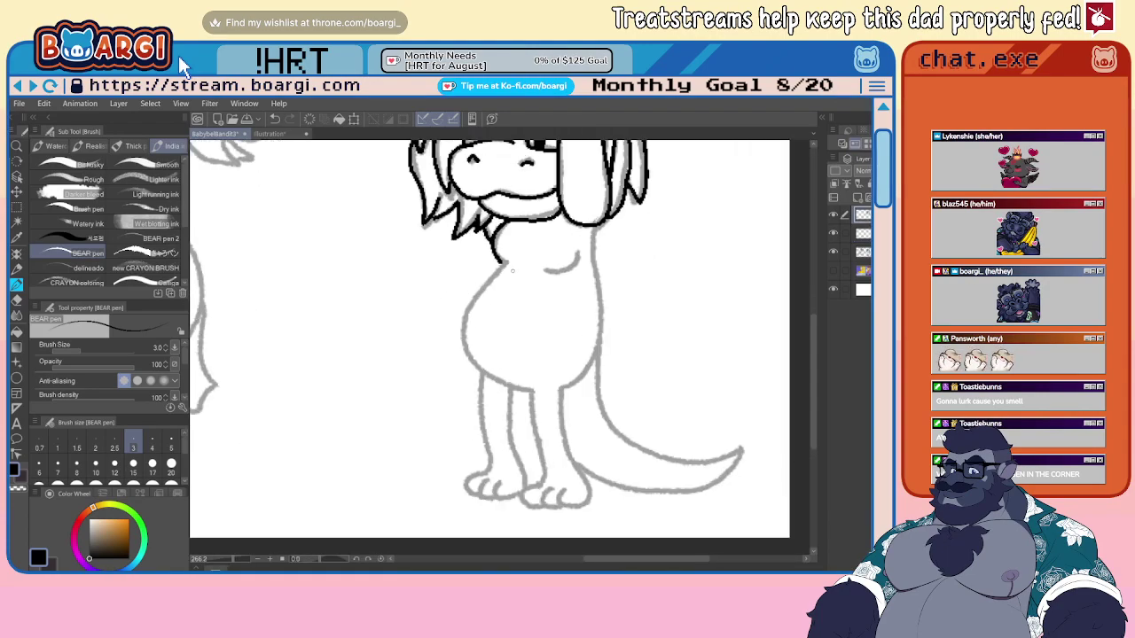
{"action": "left_click_drag", "start_coordinate": [505, 264], "coordinate": [472, 300]}
{"action": "left_click_drag", "start_coordinate": [468, 346], "coordinate": [514, 383]}
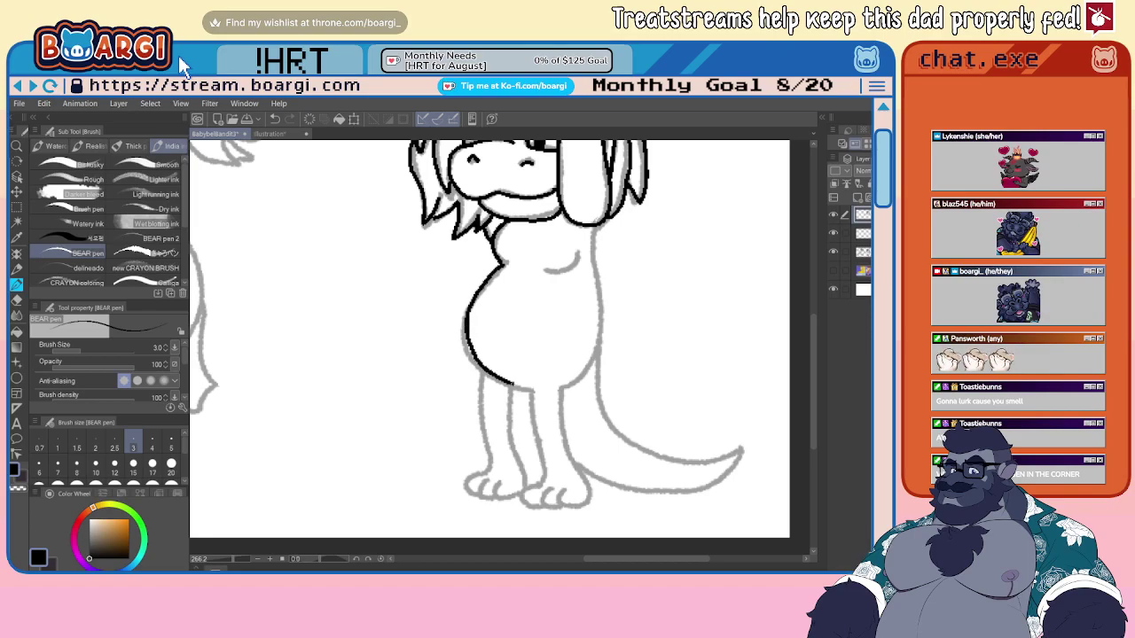
{"action": "scroll", "coordinate": [577, 297], "scroll_direction": "up", "scroll_amount": 1}
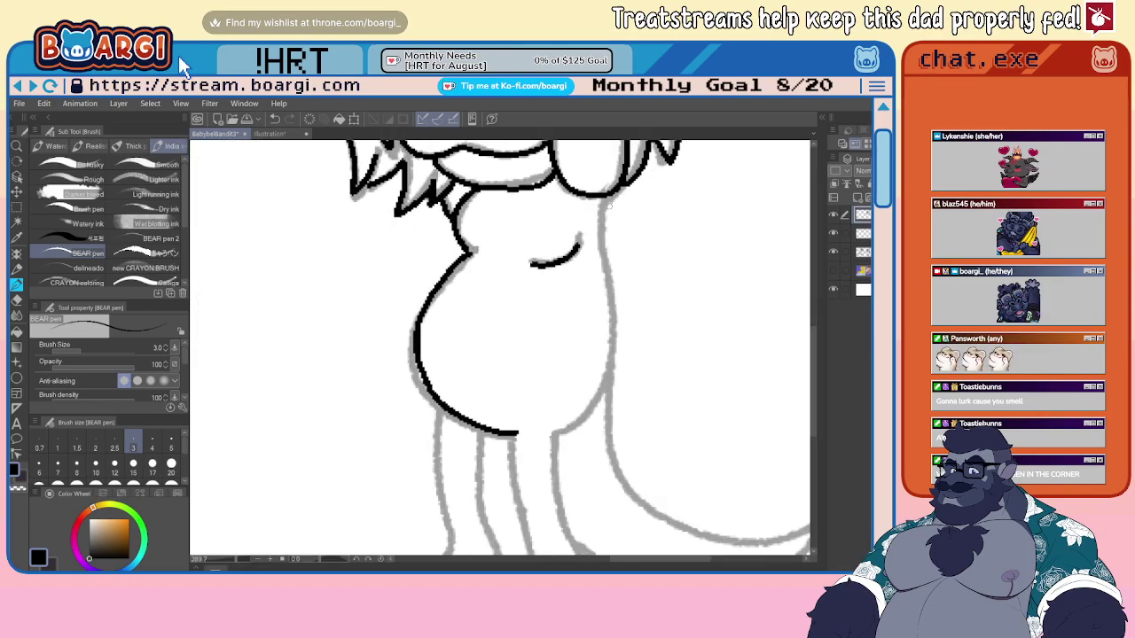
{"action": "mouse_move", "coordinate": [605, 194]}
{"action": "left_mouse_down"}
{"action": "mouse_move", "coordinate": [602, 238]}
{"action": "mouse_move", "coordinate": [617, 351]}
{"action": "mouse_move", "coordinate": [588, 417]}
{"action": "mouse_move", "coordinate": [541, 434]}
{"action": "left_mouse_up"}
- Ink the smaller character's nearer leg, including the foot outline and its toe lines
{"action": "scroll", "coordinate": [420, 258], "scroll_direction": "down", "scroll_amount": 10}
{"action": "scroll", "coordinate": [431, 301], "scroll_direction": "up", "scroll_amount": 11}
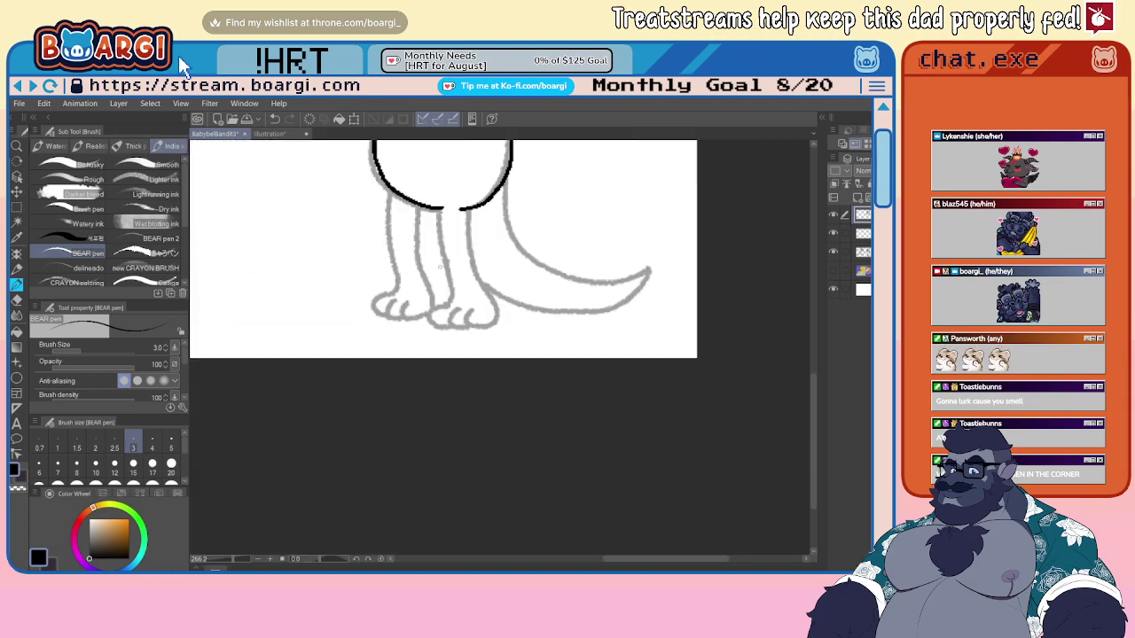
{"action": "mouse_move", "coordinate": [440, 177]}
{"action": "left_mouse_down"}
{"action": "mouse_move", "coordinate": [458, 304]}
{"action": "mouse_move", "coordinate": [426, 326]}
{"action": "mouse_move", "coordinate": [433, 348]}
{"action": "mouse_move", "coordinate": [480, 369]}
{"action": "left_mouse_up"}
{"action": "scroll", "coordinate": [454, 319], "scroll_direction": "up", "scroll_amount": 2}
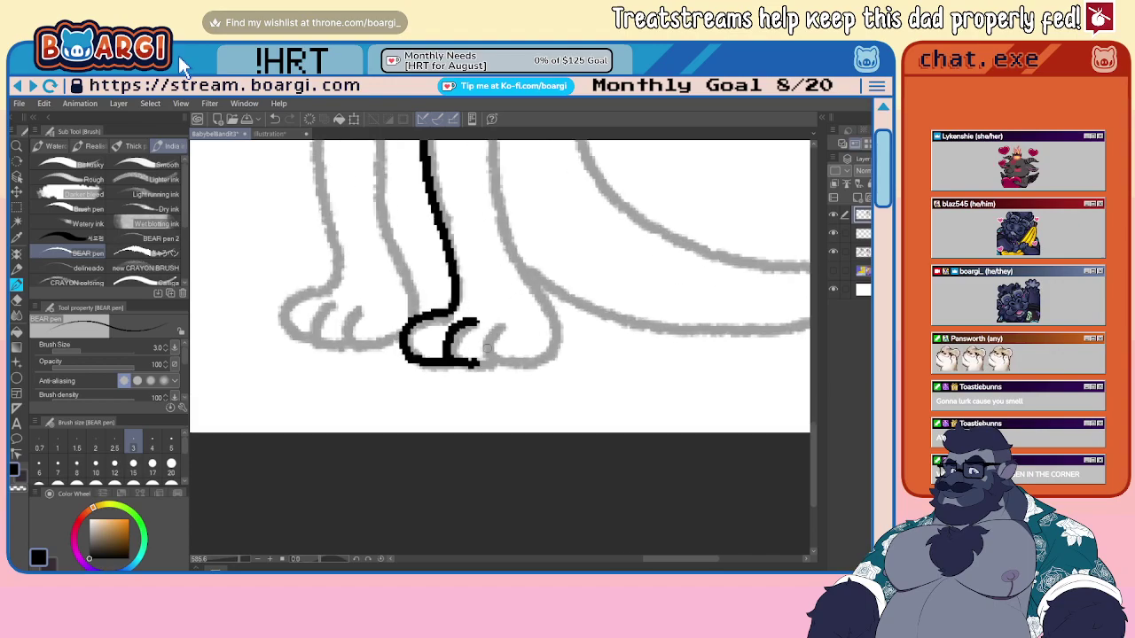
{"action": "mouse_move", "coordinate": [504, 322]}
{"action": "left_mouse_down"}
{"action": "mouse_move", "coordinate": [483, 344]}
{"action": "mouse_move", "coordinate": [489, 364]}
{"action": "mouse_move", "coordinate": [528, 363]}
{"action": "mouse_move", "coordinate": [554, 325]}
{"action": "left_mouse_up"}
{"action": "scroll", "coordinate": [554, 326], "scroll_direction": "down", "scroll_amount": 2}
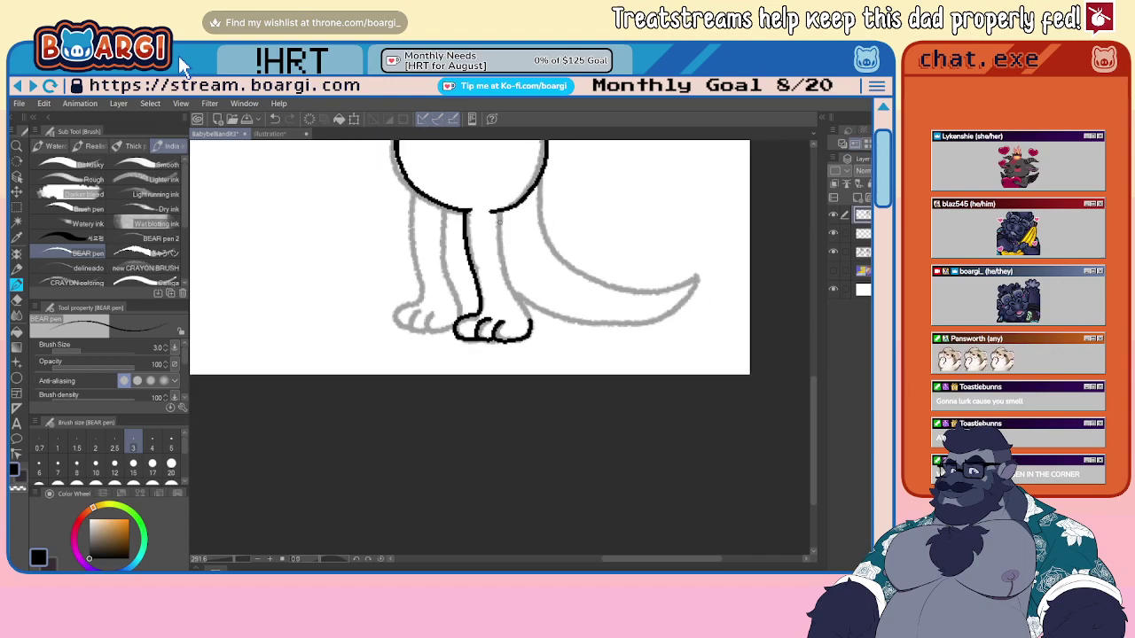
{"action": "scroll", "coordinate": [421, 249], "scroll_direction": "up", "scroll_amount": 1}
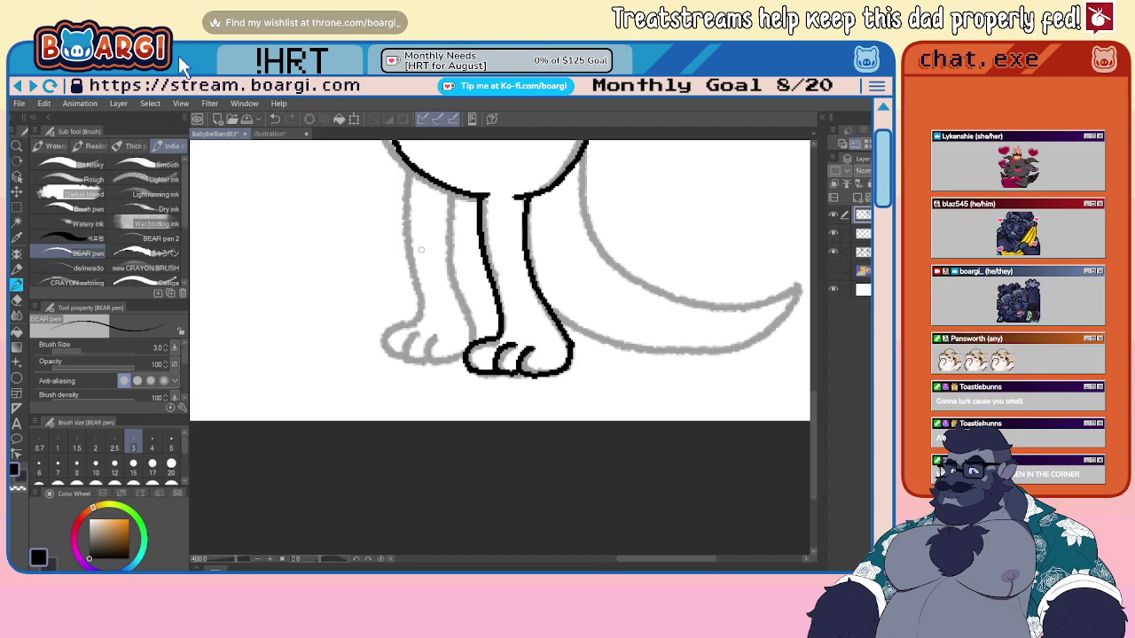
- Ink the smaller character's other leg with its foot, toe lines and inner edge
{"action": "mouse_move", "coordinate": [409, 170]}
{"action": "left_mouse_down"}
{"action": "mouse_move", "coordinate": [398, 215]}
{"action": "mouse_move", "coordinate": [415, 306]}
{"action": "mouse_move", "coordinate": [383, 331]}
{"action": "mouse_move", "coordinate": [384, 354]}
{"action": "mouse_move", "coordinate": [400, 327]}
{"action": "mouse_move", "coordinate": [397, 364]}
{"action": "mouse_move", "coordinate": [424, 371]}
{"action": "left_mouse_up"}
{"action": "scroll", "coordinate": [406, 349], "scroll_direction": "up", "scroll_amount": 5}
{"action": "mouse_move", "coordinate": [458, 329]}
{"action": "left_mouse_down"}
{"action": "mouse_move", "coordinate": [433, 351]}
{"action": "mouse_move", "coordinate": [438, 375]}
{"action": "mouse_move", "coordinate": [501, 364]}
{"action": "left_mouse_up"}
{"action": "scroll", "coordinate": [497, 359], "scroll_direction": "down", "scroll_amount": 1}
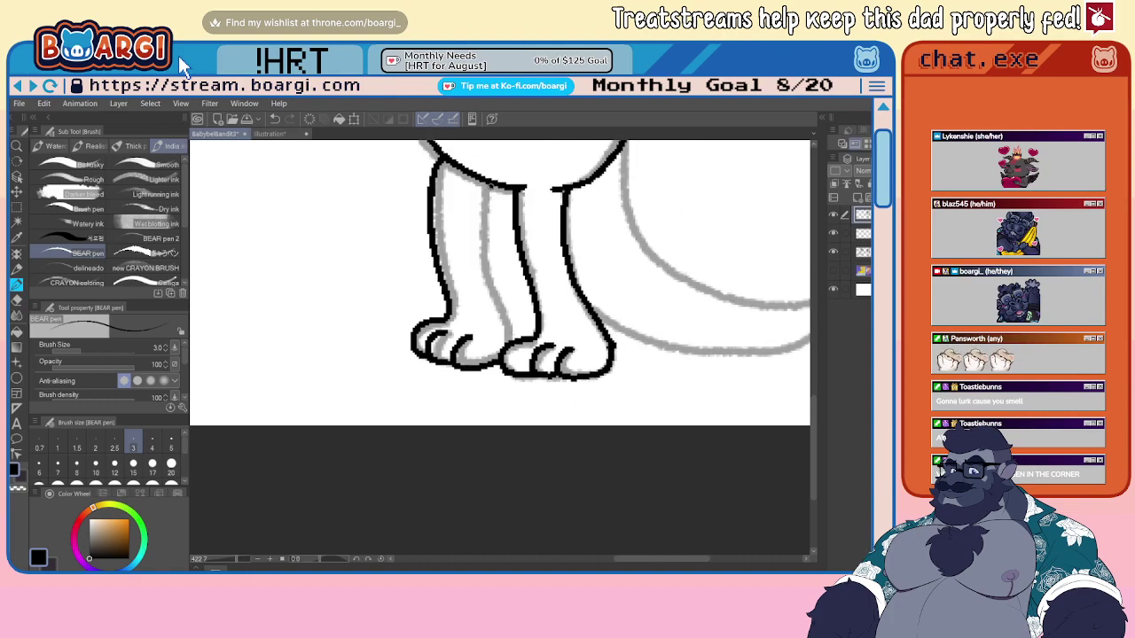
{"action": "mouse_move", "coordinate": [481, 184]}
{"action": "left_mouse_down"}
{"action": "mouse_move", "coordinate": [482, 229]}
{"action": "mouse_move", "coordinate": [513, 342]}
{"action": "left_mouse_up"}
{"action": "scroll", "coordinate": [510, 341], "scroll_direction": "down", "scroll_amount": 2}
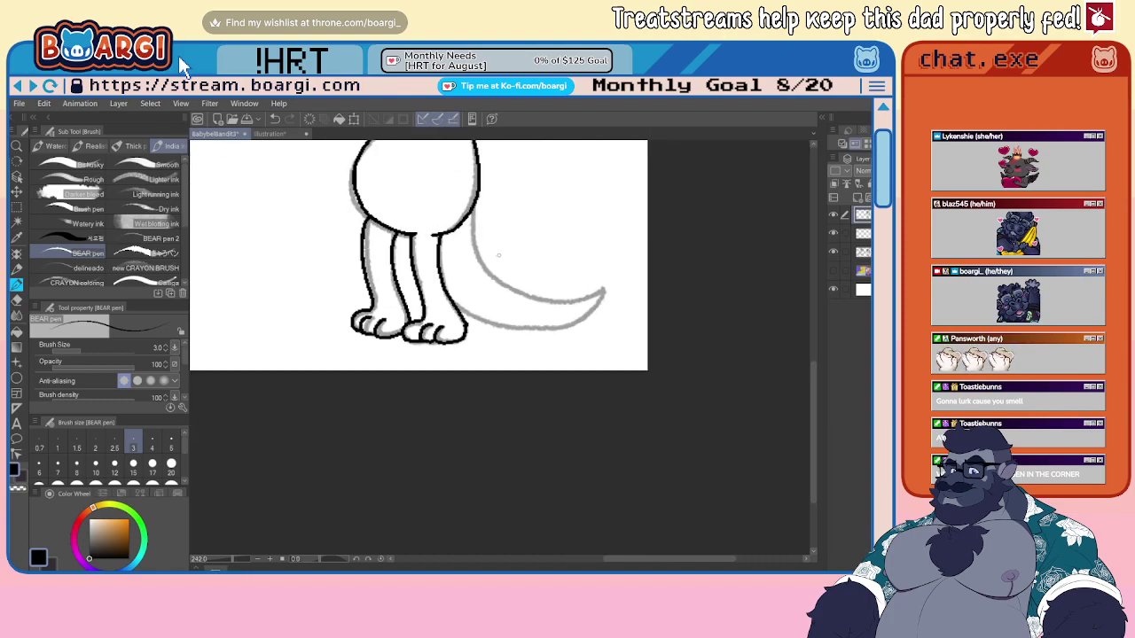
- Ink the smaller character's curved tail from the back around the pointed tip to the foot
{"action": "scroll", "coordinate": [498, 255], "scroll_direction": "up", "scroll_amount": 1}
{"action": "left_click_drag", "start_coordinate": [463, 193], "coordinate": [468, 261]}
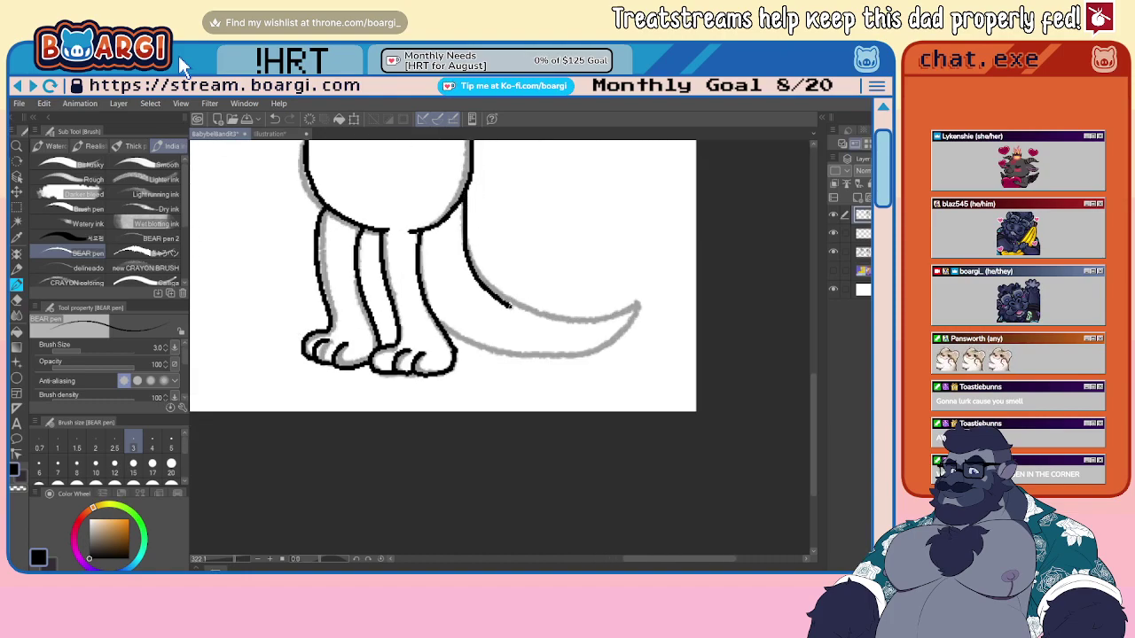
{"action": "left_click_drag", "start_coordinate": [509, 306], "coordinate": [598, 326]}
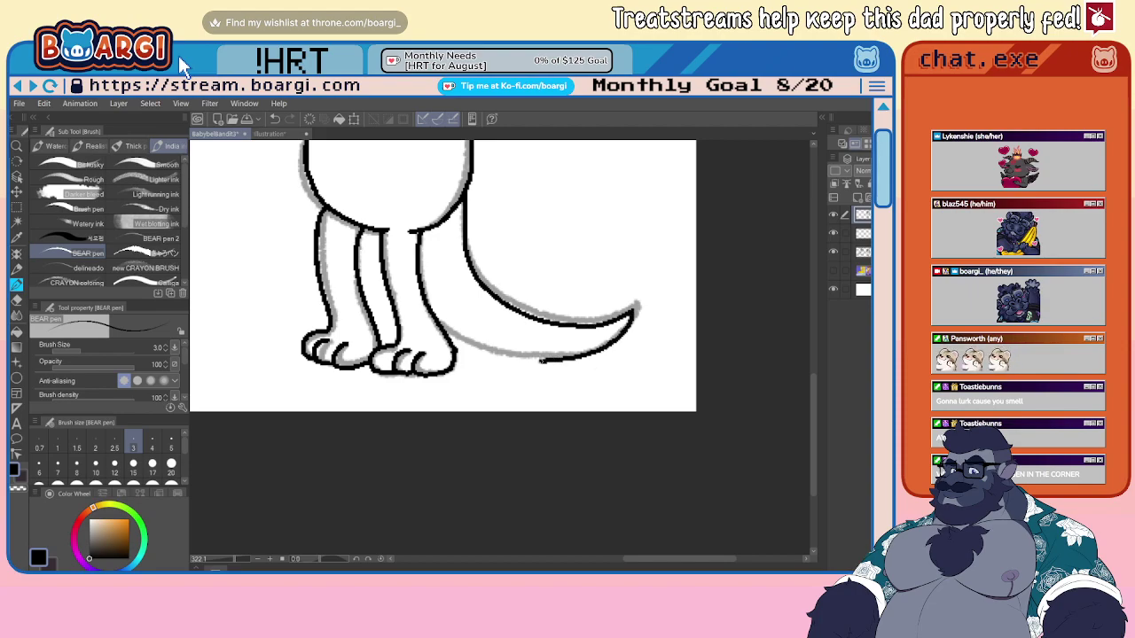
{"action": "left_click_drag", "start_coordinate": [541, 360], "coordinate": [457, 347]}
{"action": "scroll", "coordinate": [469, 335], "scroll_direction": "down", "scroll_amount": 6}
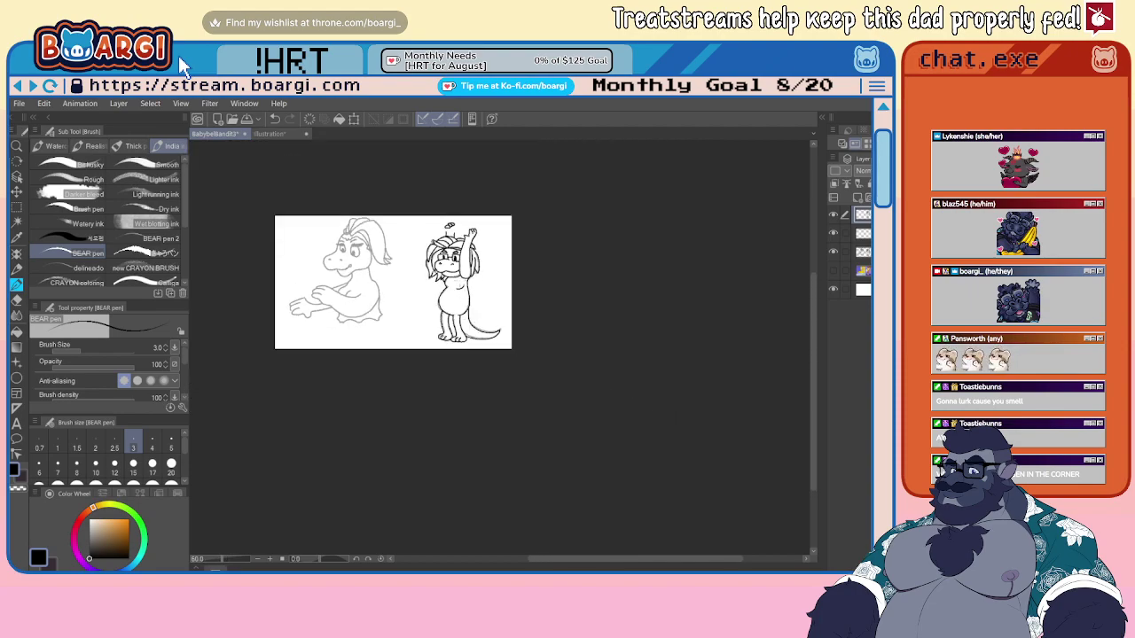
{"action": "scroll", "coordinate": [457, 238], "scroll_direction": "up", "scroll_amount": 4}
{"action": "scroll", "coordinate": [600, 233], "scroll_direction": "down", "scroll_amount": 5}
{"action": "scroll", "coordinate": [468, 262], "scroll_direction": "up", "scroll_amount": 5}
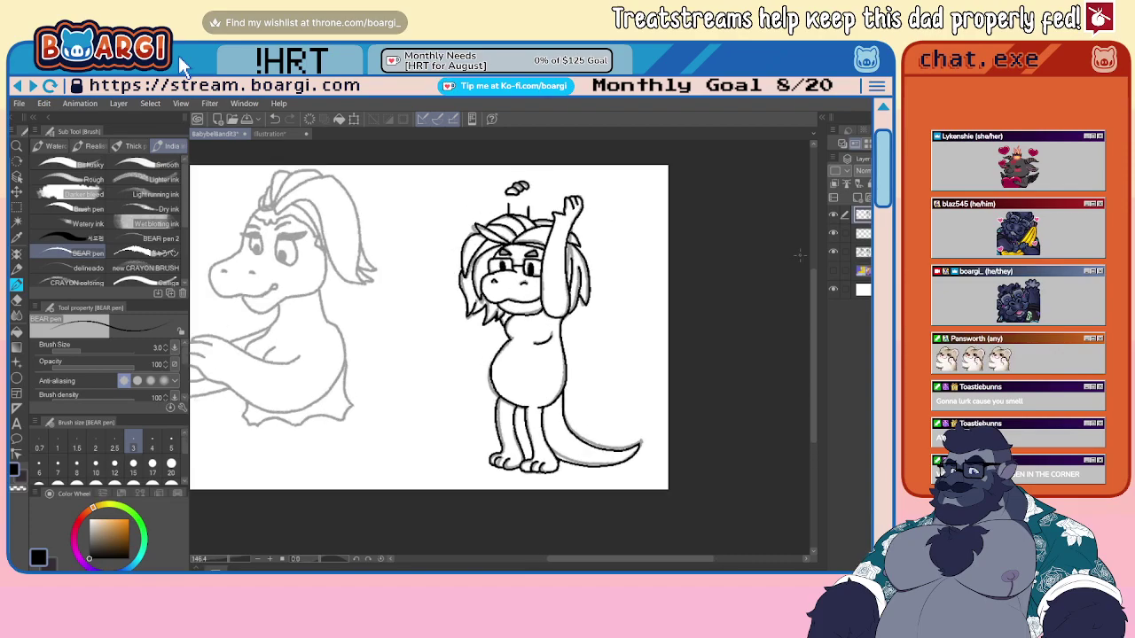
- Auto select both glasses lenses from the line art layer and add a new layer directly above the pupil layer
{"action": "key", "text": "ctrl+e"}
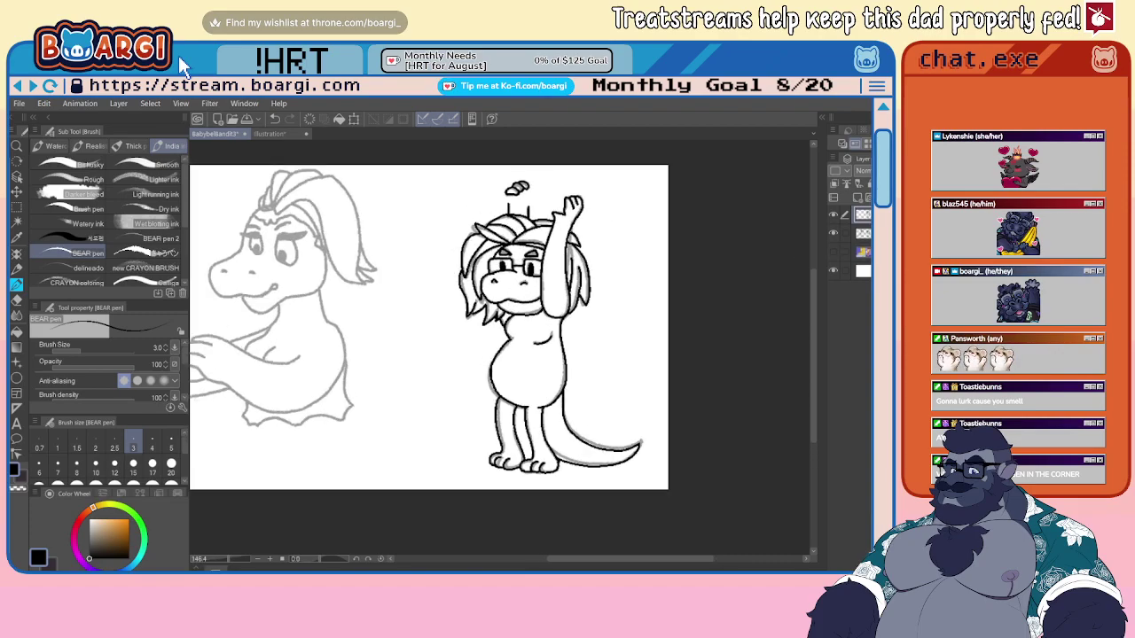
{"action": "key", "text": "ctrl+z"}
{"action": "left_click", "coordinate": [863, 234]}
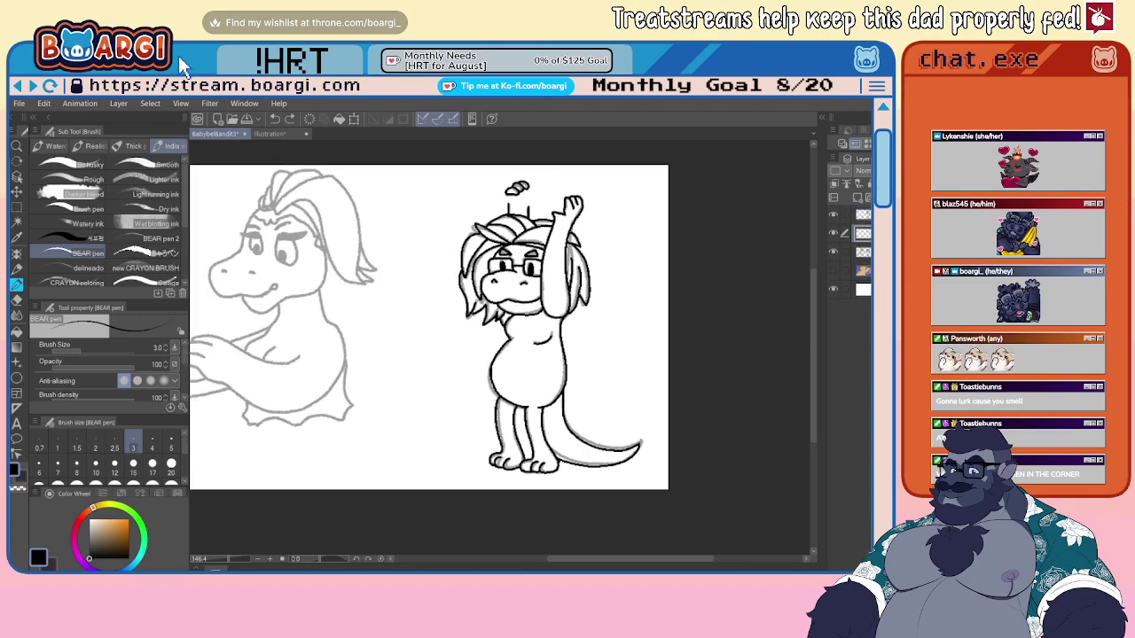
{"action": "left_click", "coordinate": [862, 214]}
{"action": "key", "text": "w"}
{"action": "key", "text": "ctrl+plus"}
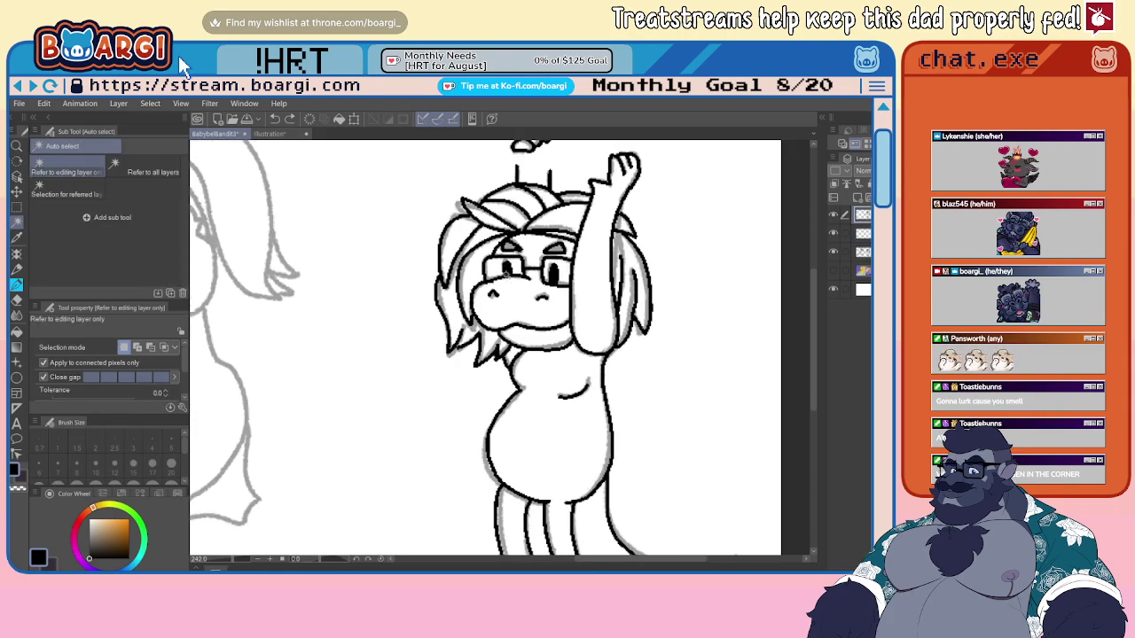
{"action": "left_click", "coordinate": [563, 272], "text": "shift"}
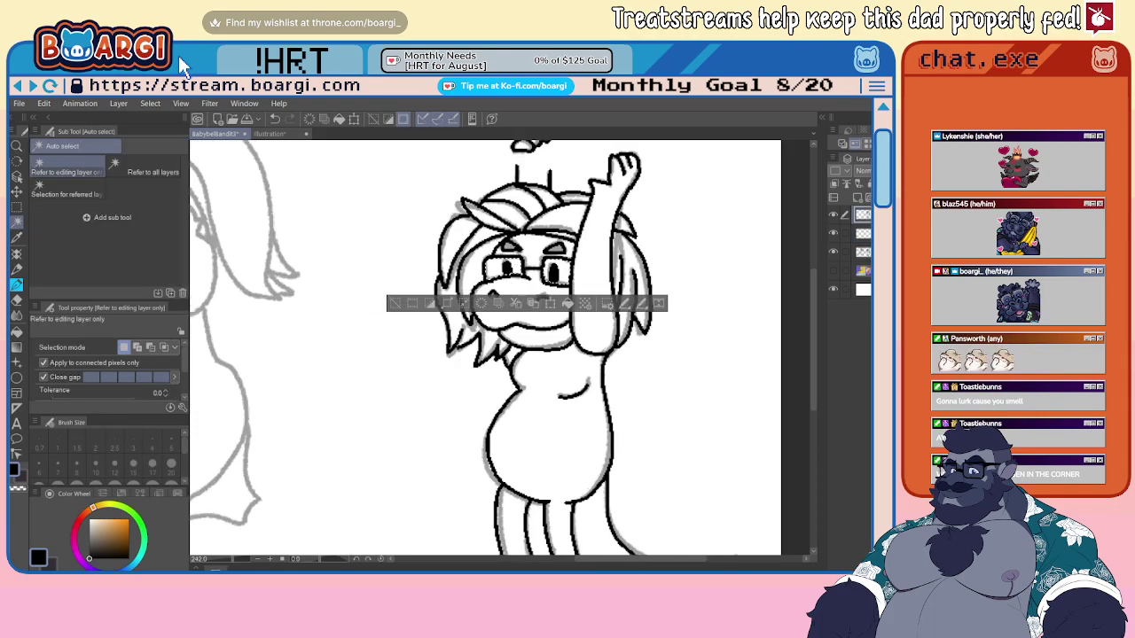
{"action": "left_click", "coordinate": [863, 233]}
{"action": "left_click", "coordinate": [857, 198]}
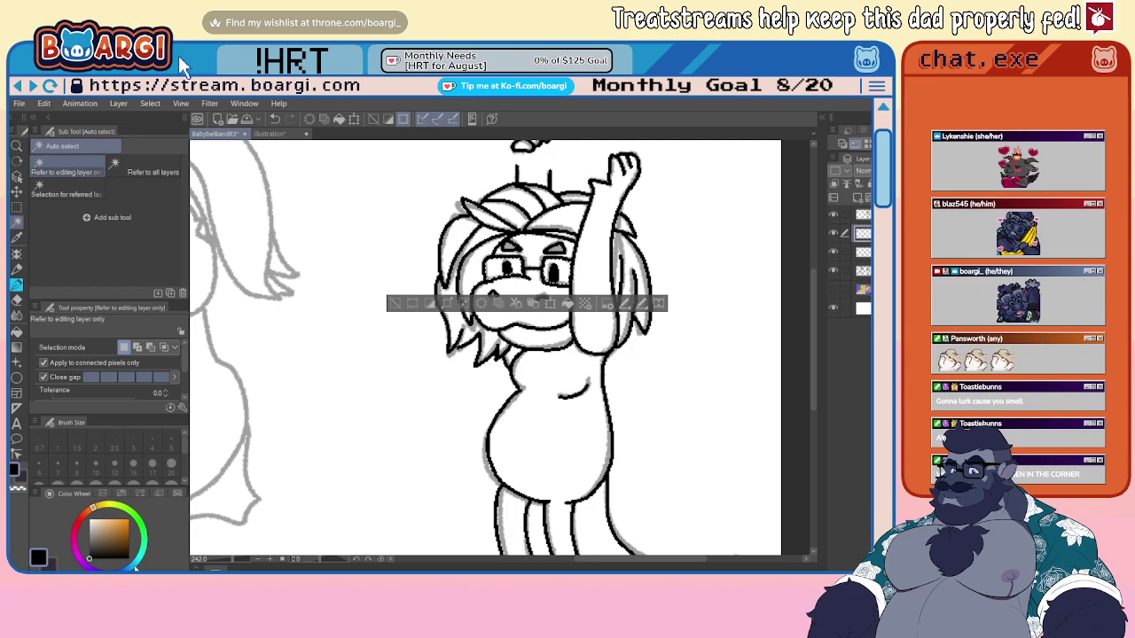
- Fill both selected glasses lenses with light blue on the new layer
{"action": "key", "text": "x"}
{"action": "left_click", "coordinate": [18, 333]}
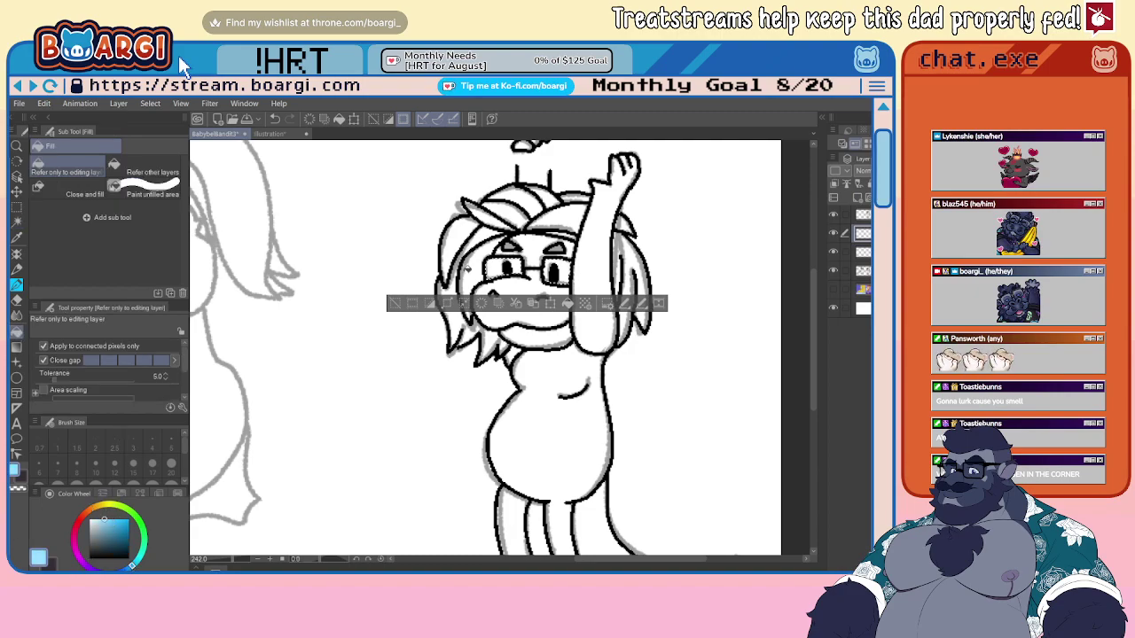
{"action": "scroll", "coordinate": [487, 273], "scroll_direction": "up", "scroll_amount": 2}
{"action": "left_click", "coordinate": [509, 267]}
{"action": "left_click", "coordinate": [600, 272]}
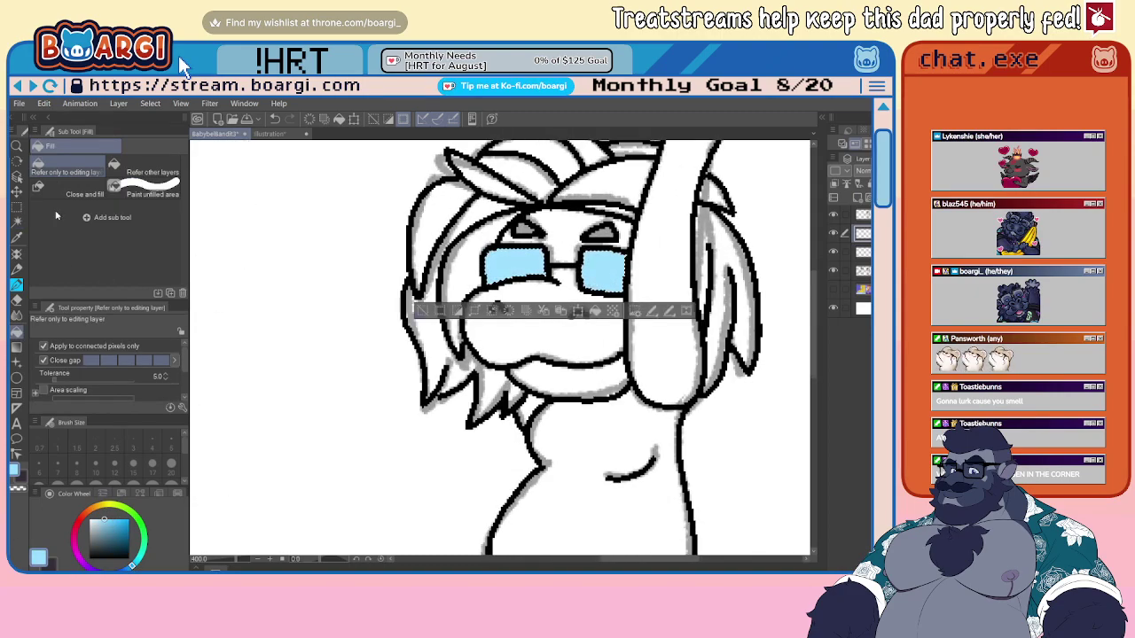
- Paint diagonal white glare streaks across both lenses with the BEAR pen at size 3
{"action": "left_click_drag", "start_coordinate": [91, 539], "coordinate": [90, 520]}
{"action": "left_click", "coordinate": [17, 285]}
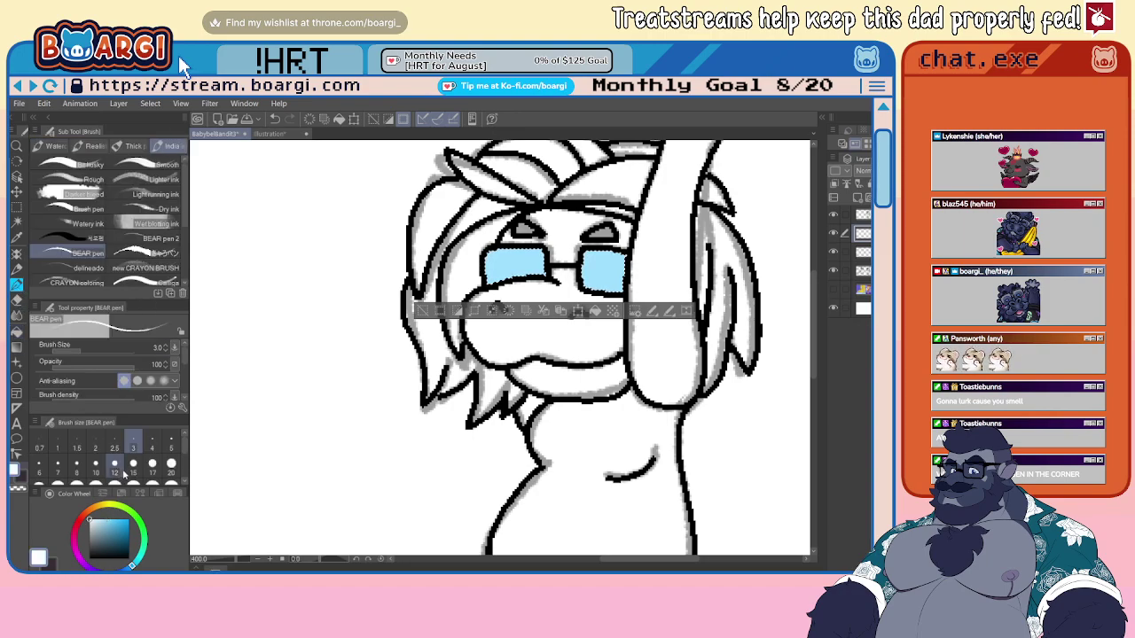
{"action": "scroll", "coordinate": [521, 301], "scroll_direction": "up", "scroll_amount": 3}
{"action": "left_click_drag", "start_coordinate": [525, 234], "coordinate": [510, 268]}
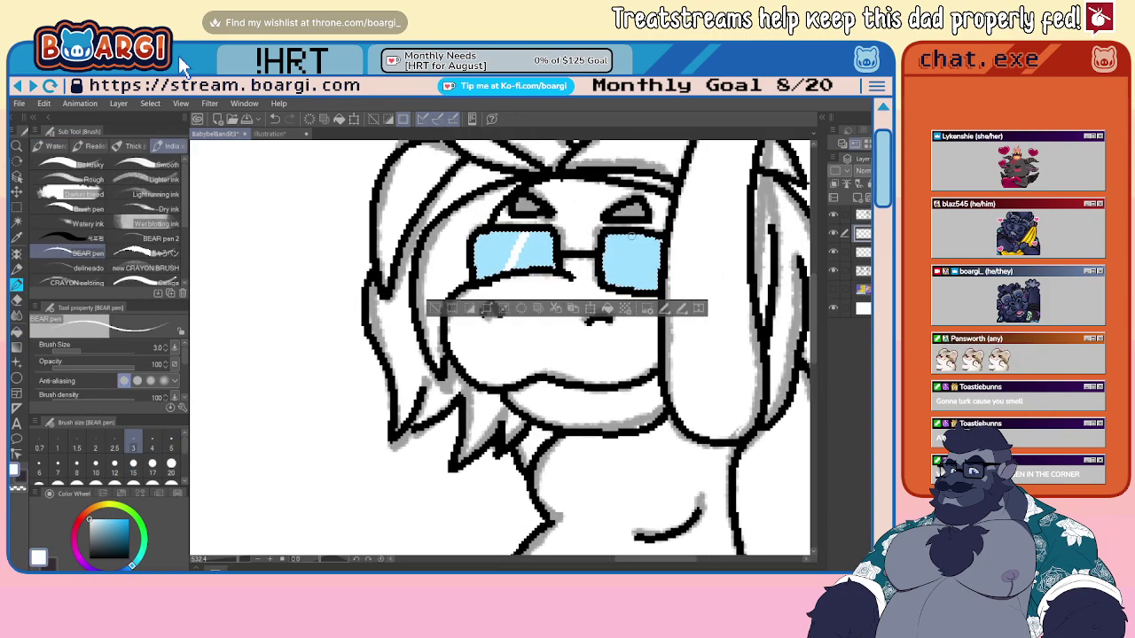
{"action": "left_click_drag", "start_coordinate": [654, 236], "coordinate": [622, 285]}
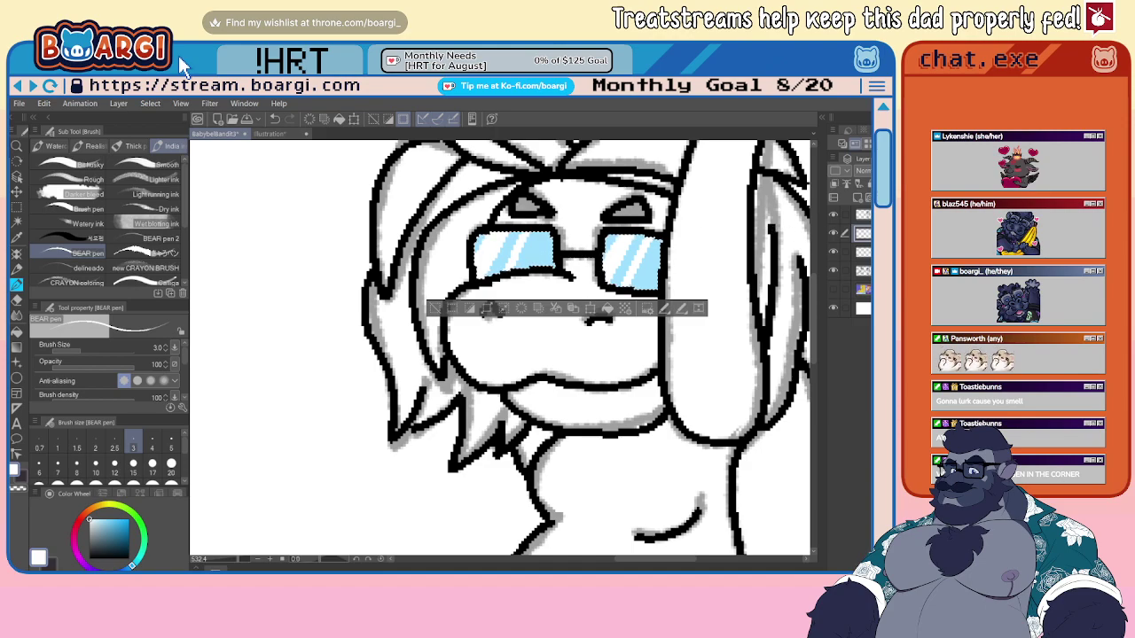
- Lower the lens layer's opacity so the pupils show through, and clear the selection
{"action": "left_click", "coordinate": [903, 170]}
{"action": "left_click", "coordinate": [17, 208]}
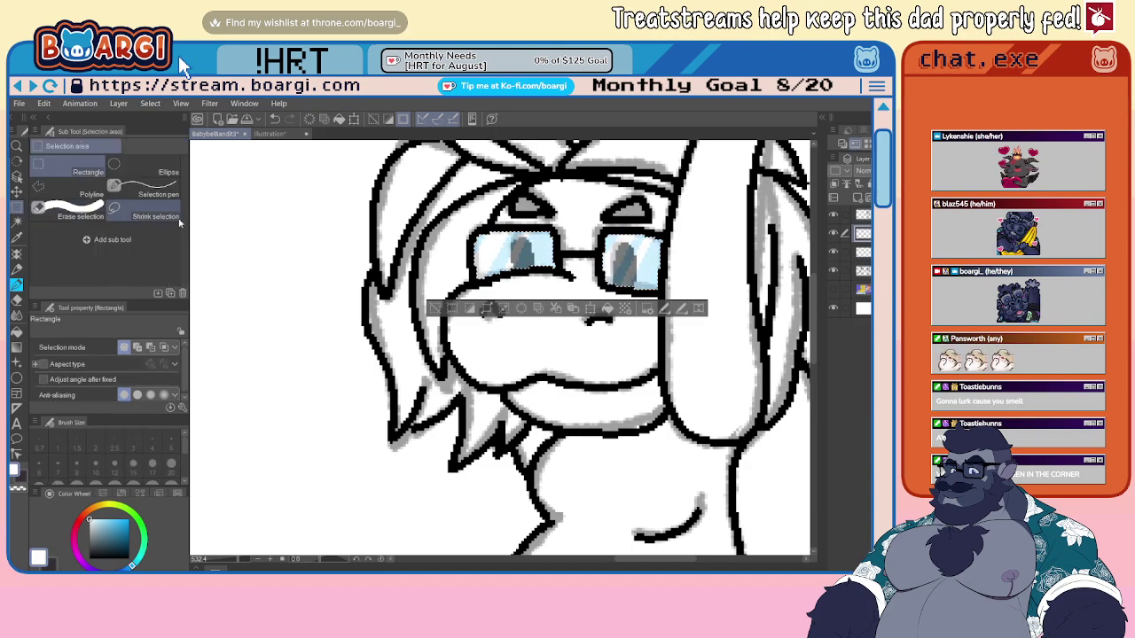
{"action": "left_click", "coordinate": [388, 263]}
{"action": "scroll", "coordinate": [387, 263], "scroll_direction": "down", "scroll_amount": 3}
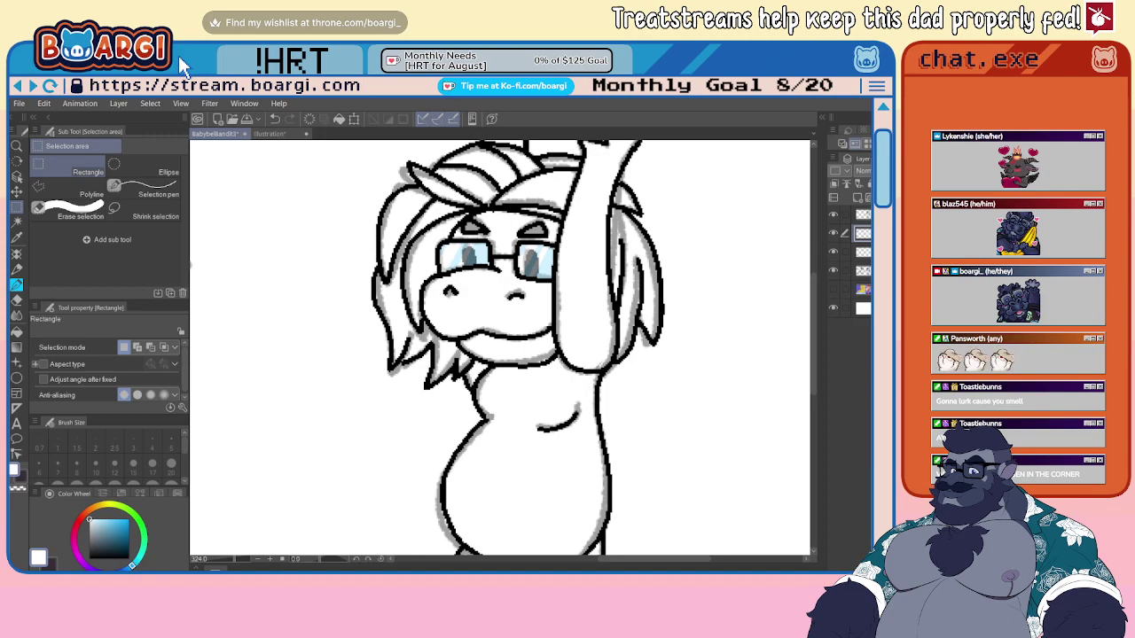
- Create a layer folder above the line art and move the line art, lens and pupil layers into it
{"action": "left_click", "coordinate": [863, 251]}
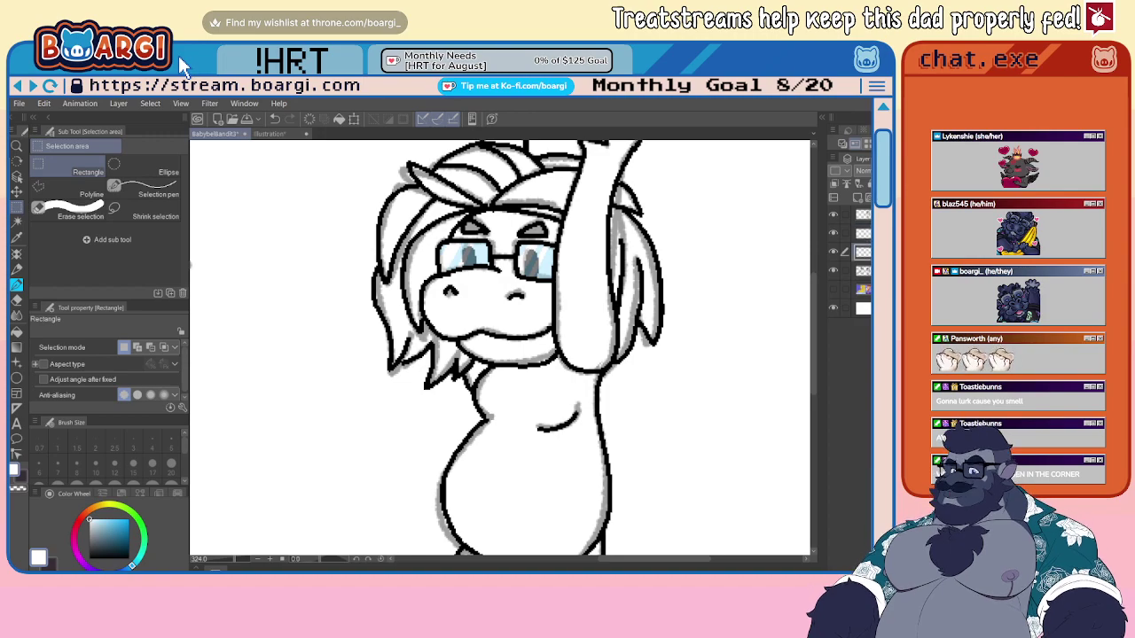
{"action": "left_click", "coordinate": [863, 214]}
{"action": "left_click", "coordinate": [881, 198]}
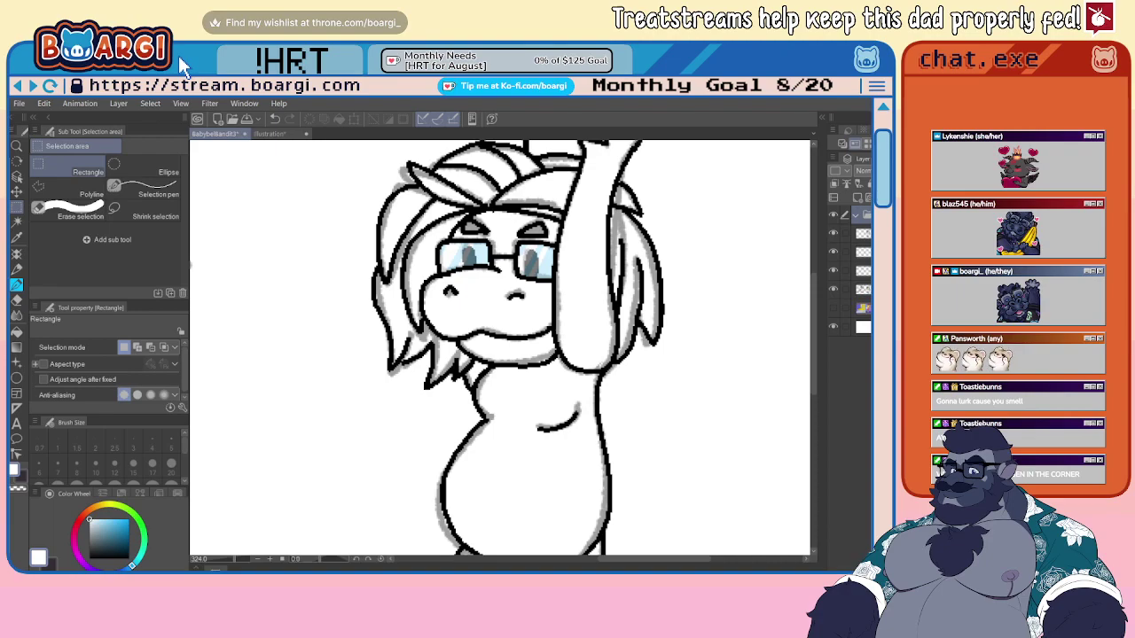
{"action": "left_click", "coordinate": [863, 233]}
{"action": "left_click", "coordinate": [863, 270], "text": "shift"}
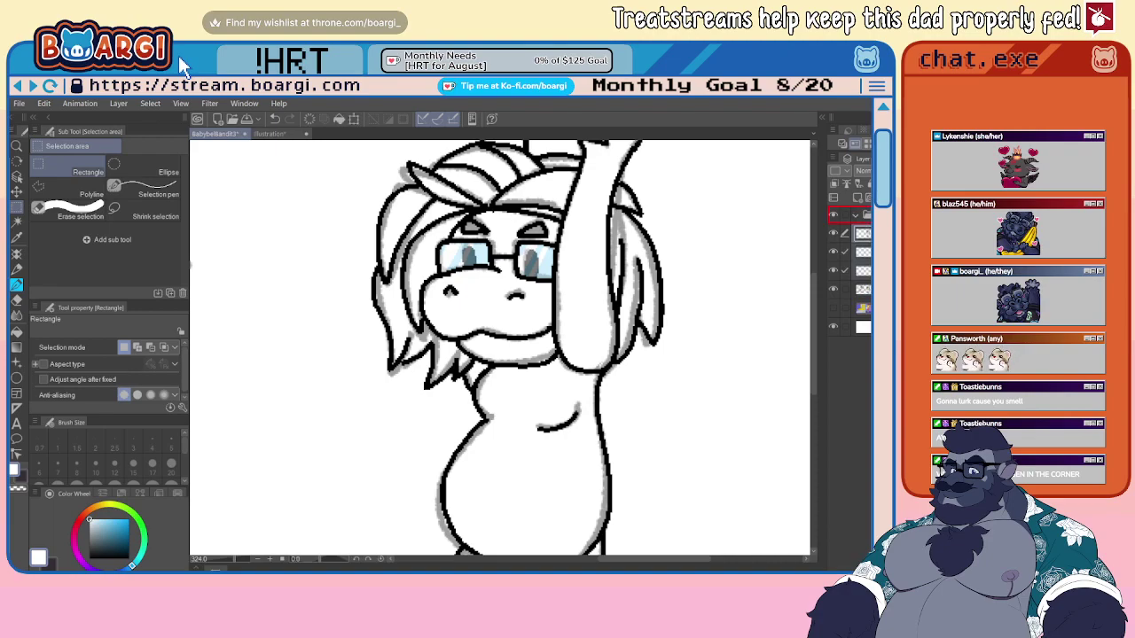
{"action": "left_click_drag", "start_coordinate": [863, 252], "coordinate": [864, 214]}
- Return to the line art layer and ink the larger character's front hand and fingers with the black BEAR pen
{"action": "scroll", "coordinate": [709, 248], "scroll_direction": "down", "scroll_amount": 13}
{"action": "scroll", "coordinate": [542, 249], "scroll_direction": "up", "scroll_amount": 4}
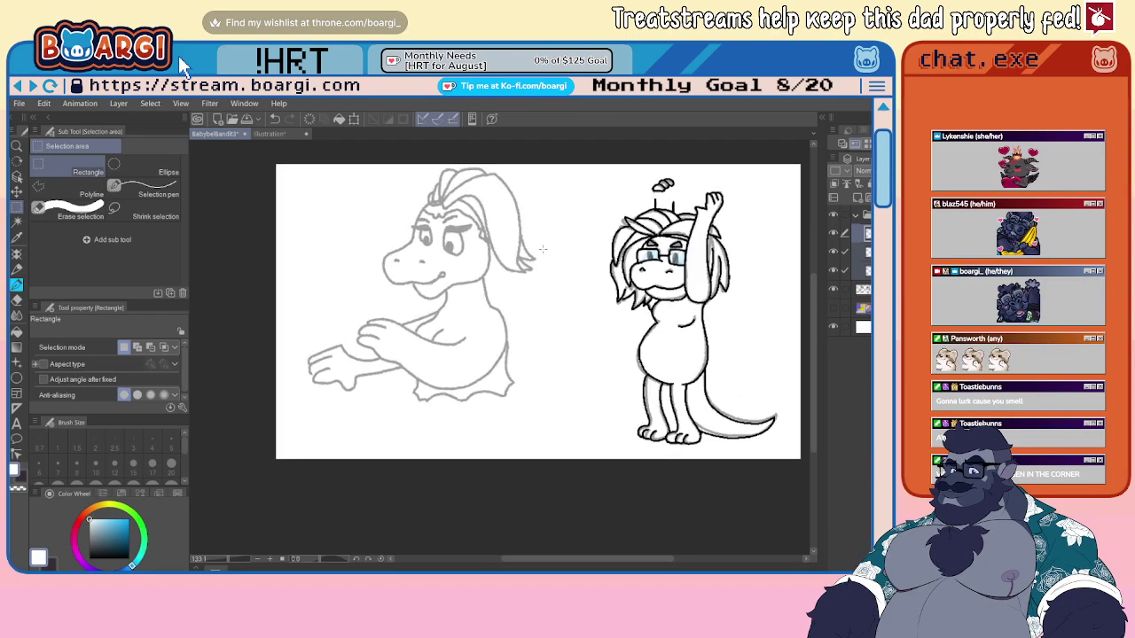
{"action": "scroll", "coordinate": [542, 249], "scroll_direction": "up", "scroll_amount": 3}
{"action": "scroll", "coordinate": [545, 247], "scroll_direction": "down", "scroll_amount": 6}
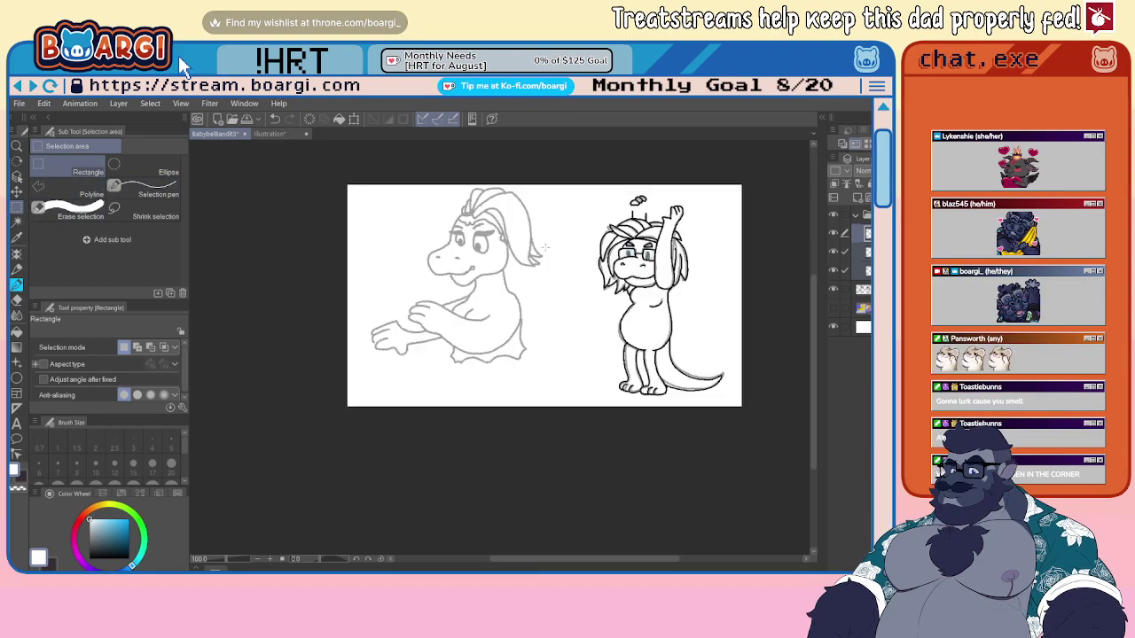
{"action": "key", "text": "ctrl+plus"}
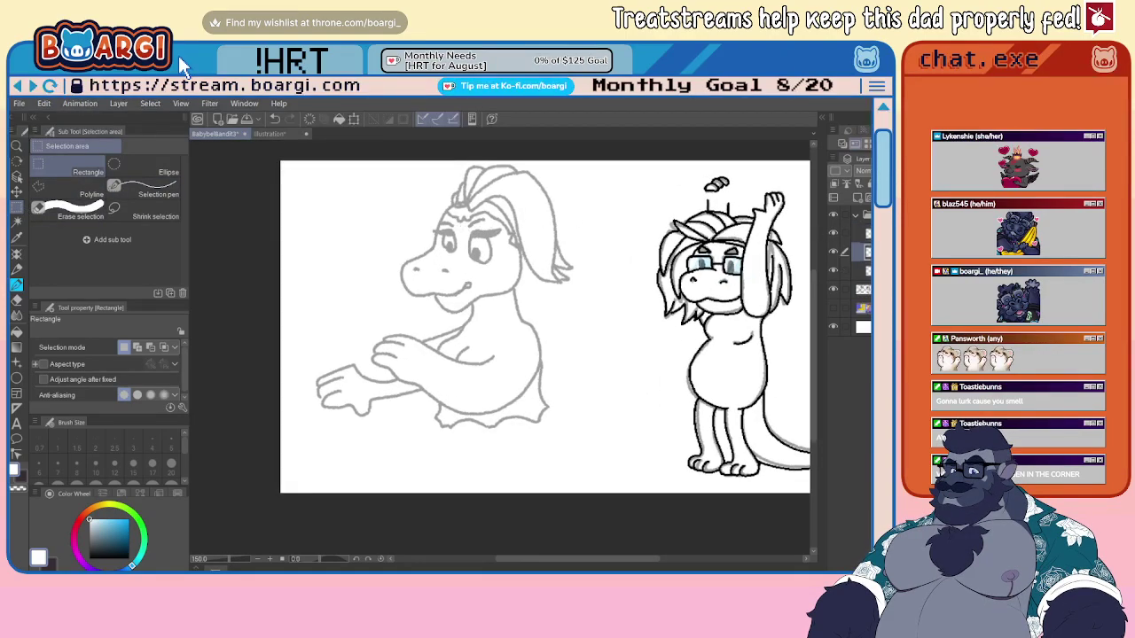
{"action": "left_click", "coordinate": [17, 284]}
{"action": "left_click", "coordinate": [90, 557]}
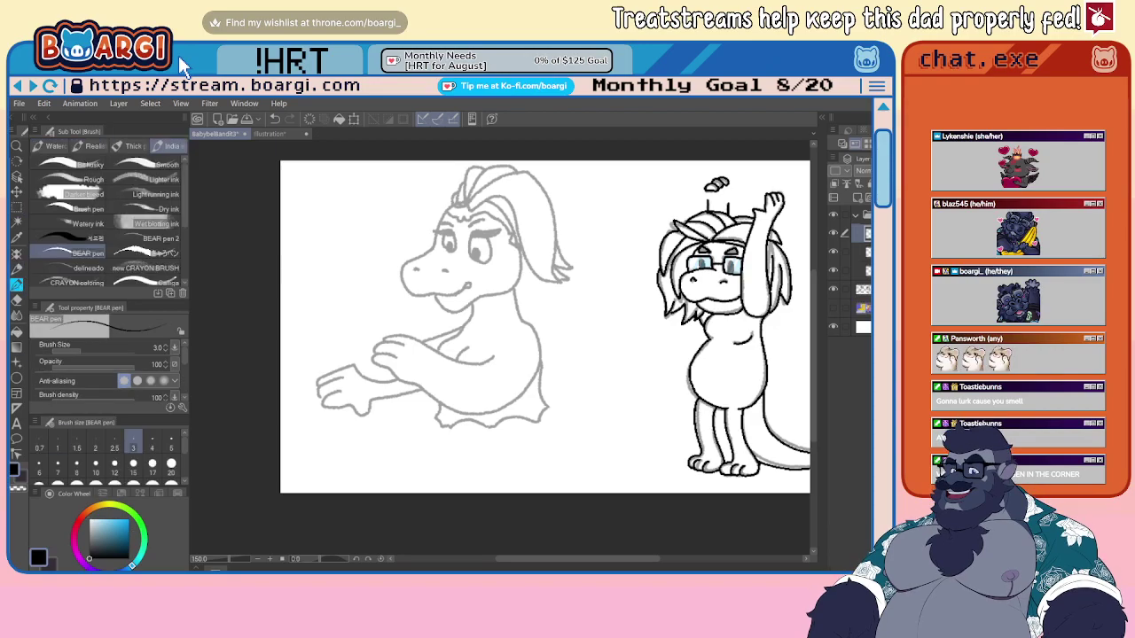
{"action": "scroll", "coordinate": [404, 365], "scroll_direction": "up", "scroll_amount": 3}
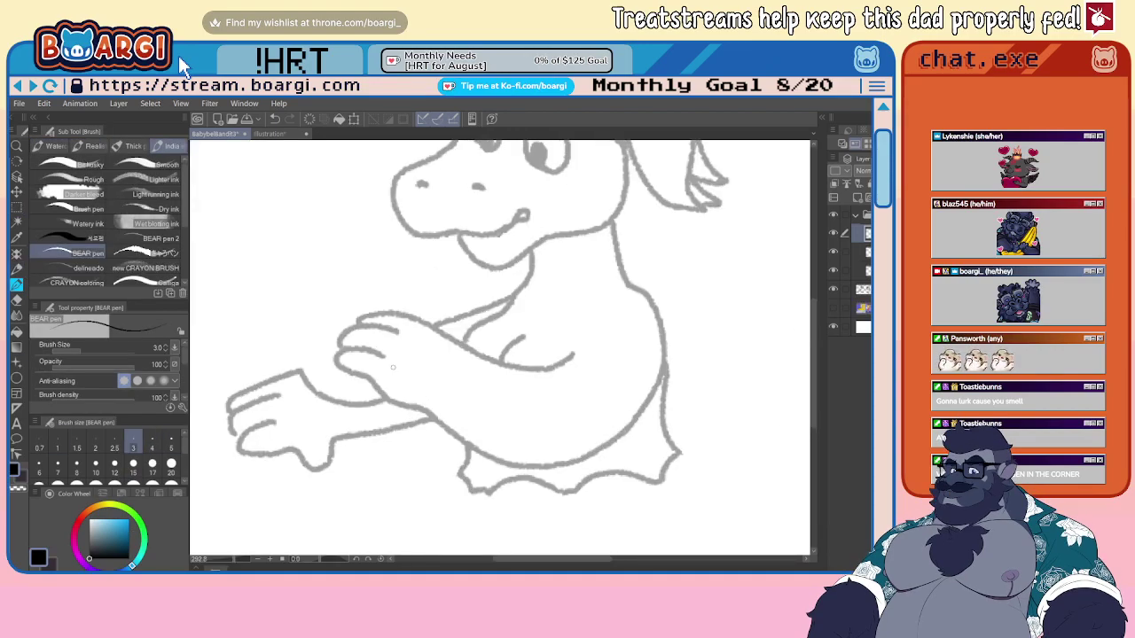
{"action": "mouse_move", "coordinate": [382, 353]}
{"action": "left_mouse_down"}
{"action": "mouse_move", "coordinate": [340, 341]}
{"action": "mouse_move", "coordinate": [315, 356]}
{"action": "mouse_move", "coordinate": [429, 418]}
{"action": "left_mouse_up"}
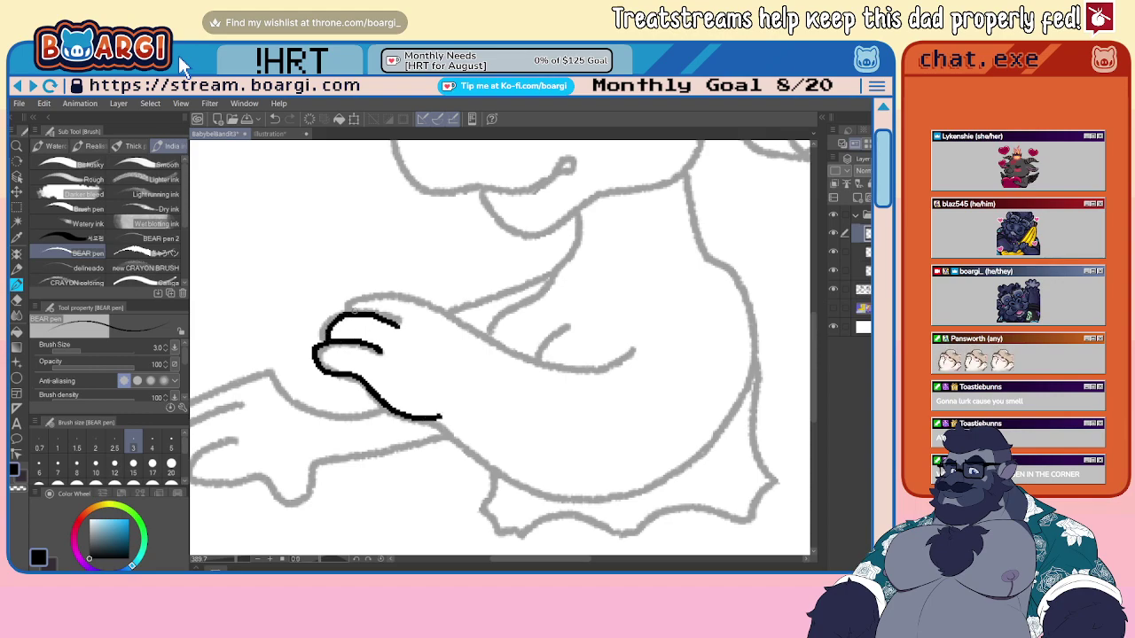
- Ink the upper edge of the larger character's front arm and its long rounded underside
{"action": "mouse_move", "coordinate": [349, 313]}
{"action": "left_mouse_down"}
{"action": "mouse_move", "coordinate": [383, 290]}
{"action": "mouse_move", "coordinate": [488, 347]}
{"action": "mouse_move", "coordinate": [582, 365]}
{"action": "mouse_move", "coordinate": [634, 346]}
{"action": "left_mouse_up"}
{"action": "mouse_move", "coordinate": [439, 419]}
{"action": "left_mouse_down"}
{"action": "mouse_move", "coordinate": [460, 451]}
{"action": "mouse_move", "coordinate": [553, 498]}
{"action": "left_mouse_up"}
{"action": "key", "text": "ctrl+z"}
{"action": "mouse_move", "coordinate": [465, 436]}
{"action": "left_mouse_down"}
{"action": "mouse_move", "coordinate": [514, 480]}
{"action": "mouse_move", "coordinate": [606, 497]}
{"action": "mouse_move", "coordinate": [668, 482]}
{"action": "mouse_move", "coordinate": [723, 441]}
{"action": "mouse_move", "coordinate": [756, 364]}
{"action": "left_mouse_up"}
{"action": "scroll", "coordinate": [714, 264], "scroll_direction": "up", "scroll_amount": 2}
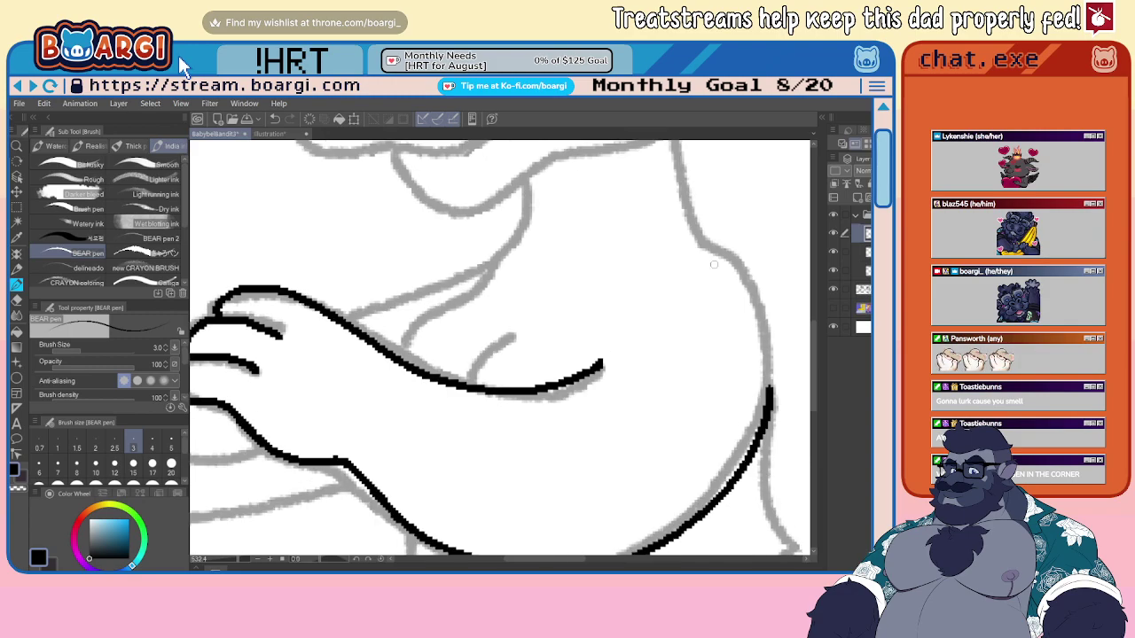
- Ink the larger character's rounded shoulder, inner arm crease, and front neck and chest line
{"action": "mouse_move", "coordinate": [707, 243]}
{"action": "left_mouse_down"}
{"action": "mouse_move", "coordinate": [756, 305]}
{"action": "mouse_move", "coordinate": [771, 399]}
{"action": "left_mouse_up"}
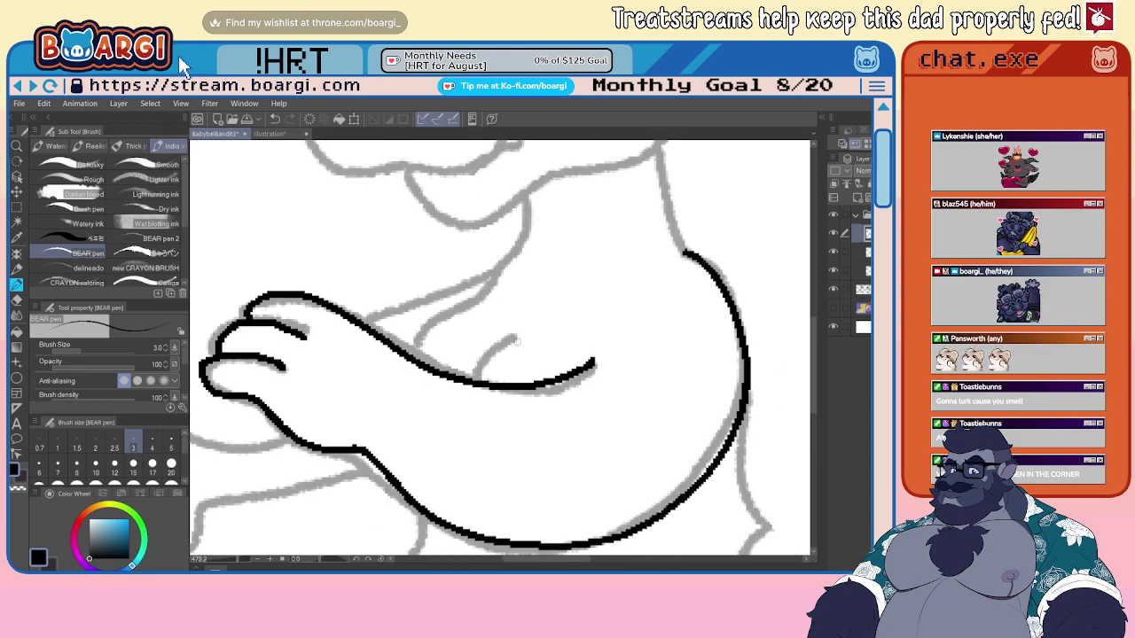
{"action": "left_click_drag", "start_coordinate": [488, 347], "coordinate": [462, 387]}
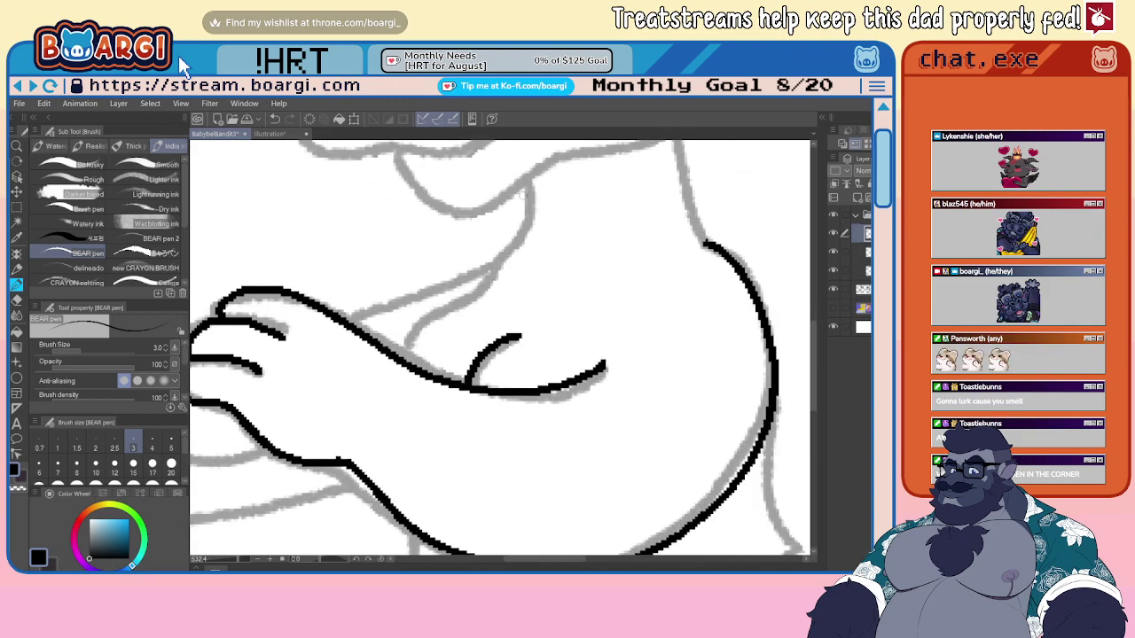
{"action": "mouse_move", "coordinate": [525, 188]}
{"action": "left_mouse_down"}
{"action": "mouse_move", "coordinate": [522, 245]}
{"action": "mouse_move", "coordinate": [496, 280]}
{"action": "mouse_move", "coordinate": [425, 309]}
{"action": "mouse_move", "coordinate": [391, 355]}
{"action": "left_mouse_up"}
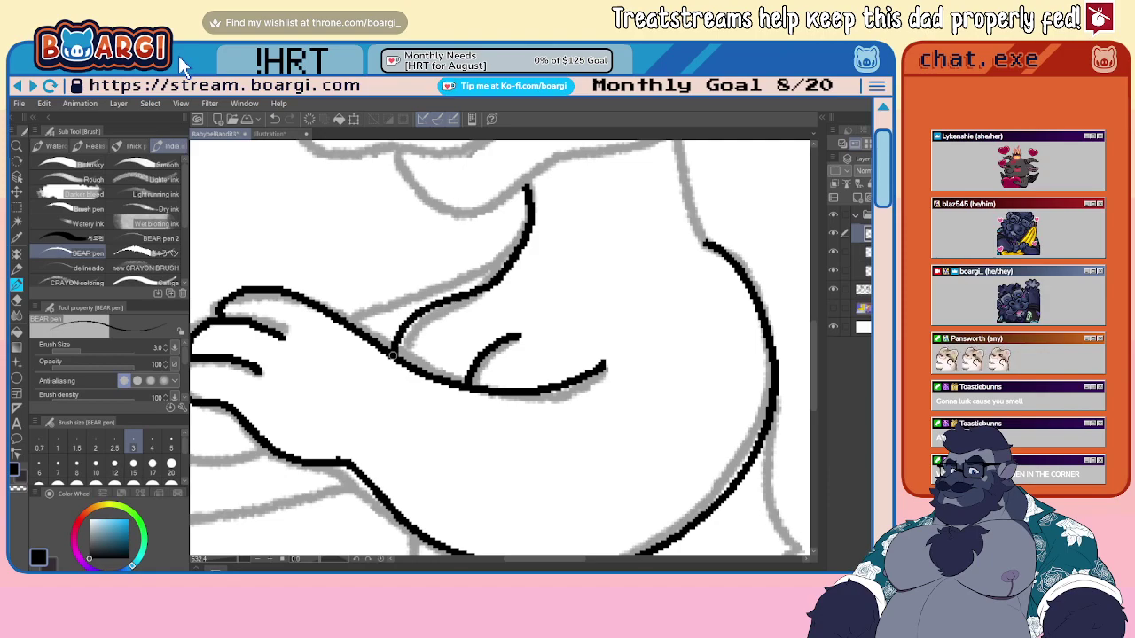
- Ink the larger character's far arm edge running from the chest line down to the front forearm
{"action": "left_click_drag", "start_coordinate": [345, 320], "coordinate": [521, 242]}
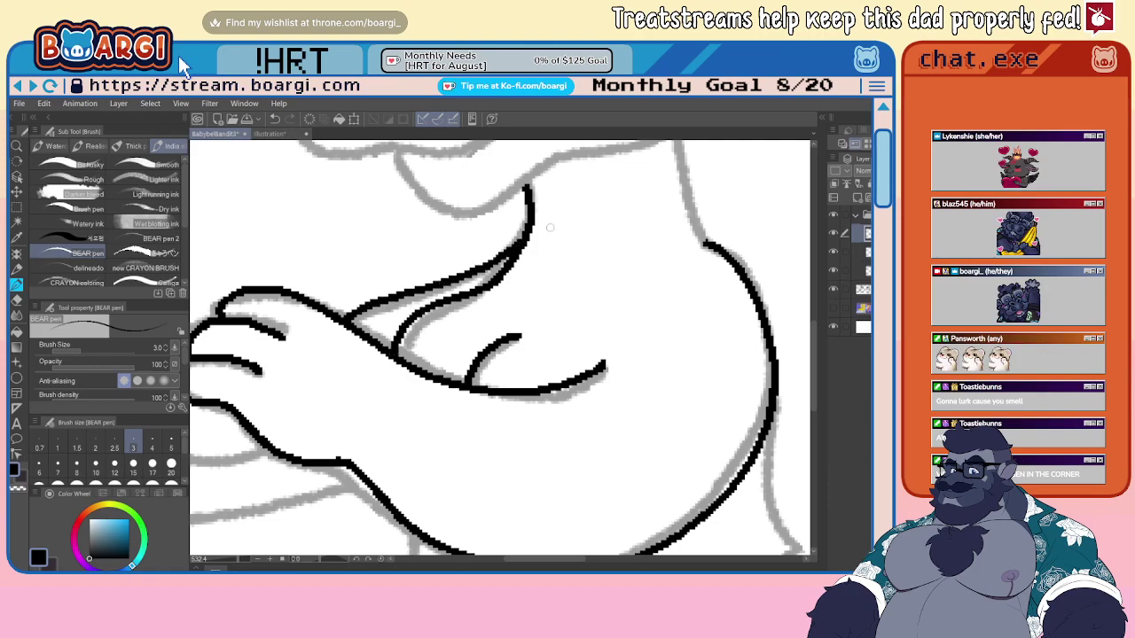
{"action": "scroll", "coordinate": [565, 226], "scroll_direction": "down", "scroll_amount": 2}
{"action": "key", "text": "ctrl+z"}
{"action": "scroll", "coordinate": [471, 266], "scroll_direction": "up", "scroll_amount": 3}
{"action": "mouse_move", "coordinate": [601, 202]}
{"action": "left_mouse_down"}
{"action": "mouse_move", "coordinate": [574, 230]}
{"action": "mouse_move", "coordinate": [478, 266]}
{"action": "mouse_move", "coordinate": [552, 220]}
{"action": "left_mouse_up"}
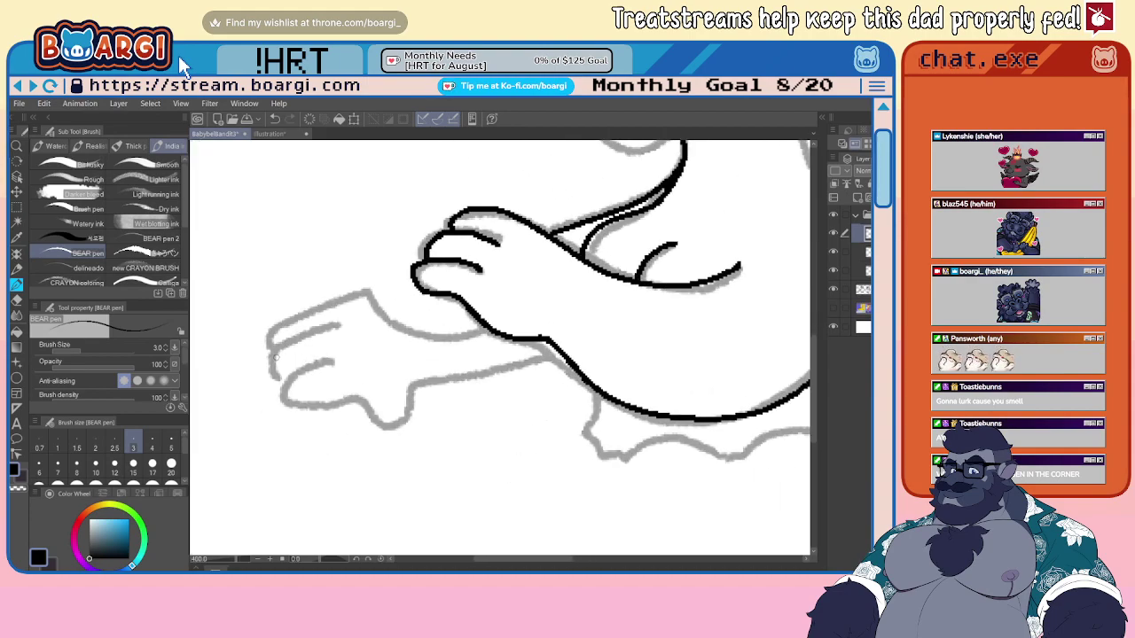
- Ink the larger character's back hand with its fingers and thumb, and the underside of that arm up to the front arm
{"action": "scroll", "coordinate": [337, 285], "scroll_direction": "up", "scroll_amount": 2}
{"action": "mouse_move", "coordinate": [383, 282]}
{"action": "left_mouse_down"}
{"action": "mouse_move", "coordinate": [254, 317]}
{"action": "mouse_move", "coordinate": [257, 350]}
{"action": "left_mouse_up"}
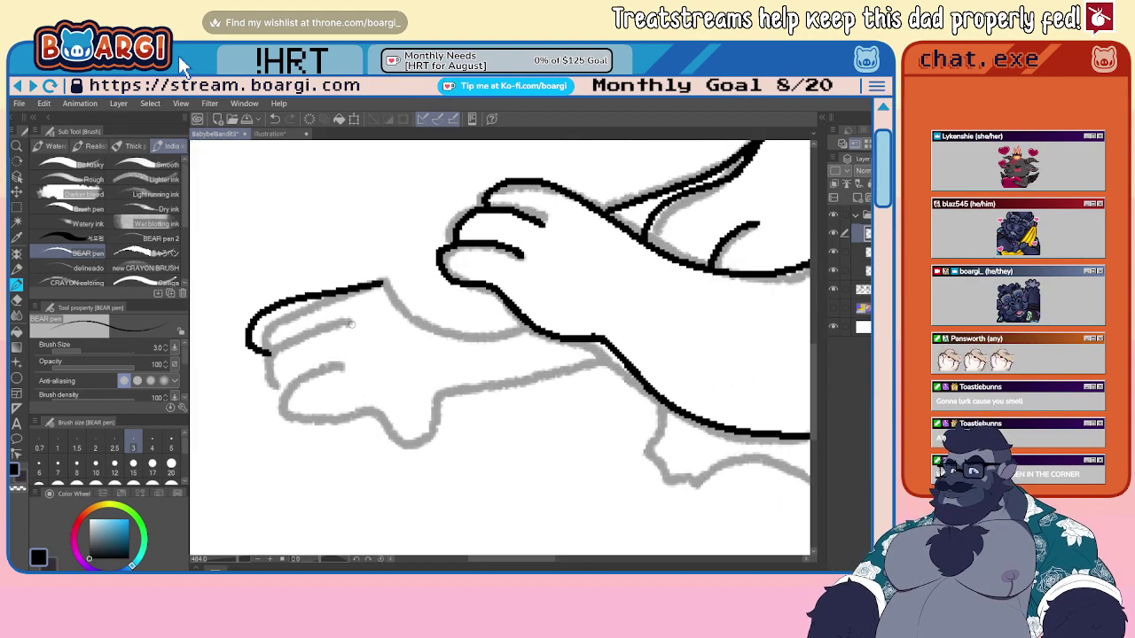
{"action": "mouse_move", "coordinate": [351, 324]}
{"action": "left_mouse_down"}
{"action": "mouse_move", "coordinate": [288, 339]}
{"action": "mouse_move", "coordinate": [266, 364]}
{"action": "mouse_move", "coordinate": [285, 395]}
{"action": "left_mouse_up"}
{"action": "mouse_move", "coordinate": [340, 365]}
{"action": "left_mouse_down"}
{"action": "mouse_move", "coordinate": [280, 406]}
{"action": "mouse_move", "coordinate": [424, 443]}
{"action": "mouse_move", "coordinate": [436, 408]}
{"action": "mouse_move", "coordinate": [589, 367]}
{"action": "left_mouse_up"}
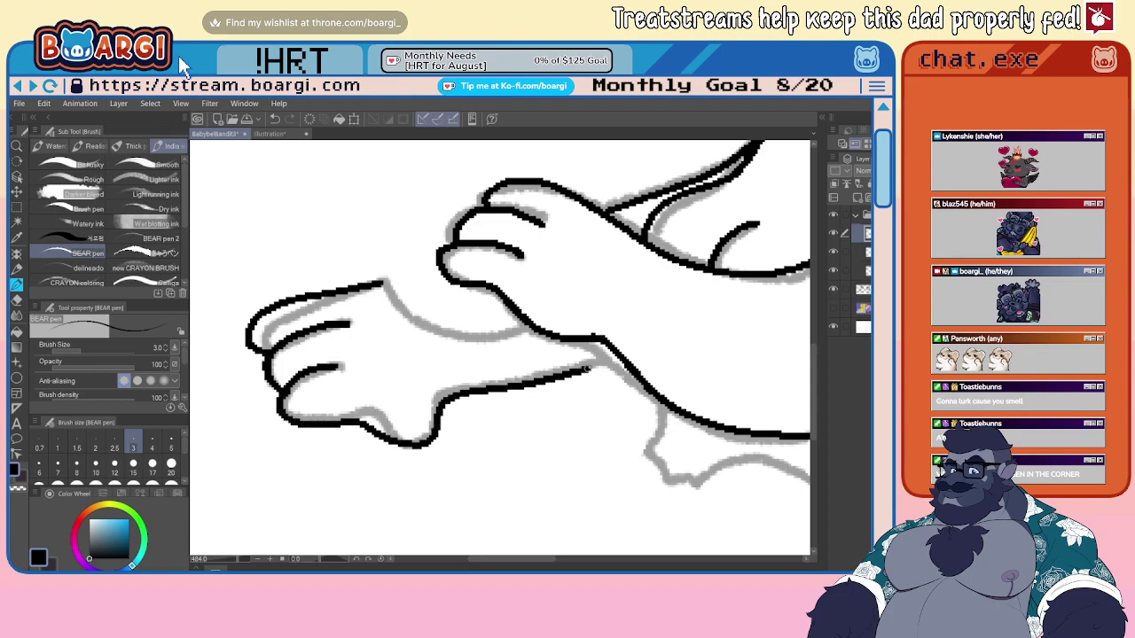
- Set the BEAR pen to size 1 and ink a thin curved line along the back arm's upper edge, from hand to front arm
{"action": "left_click", "coordinate": [59, 443]}
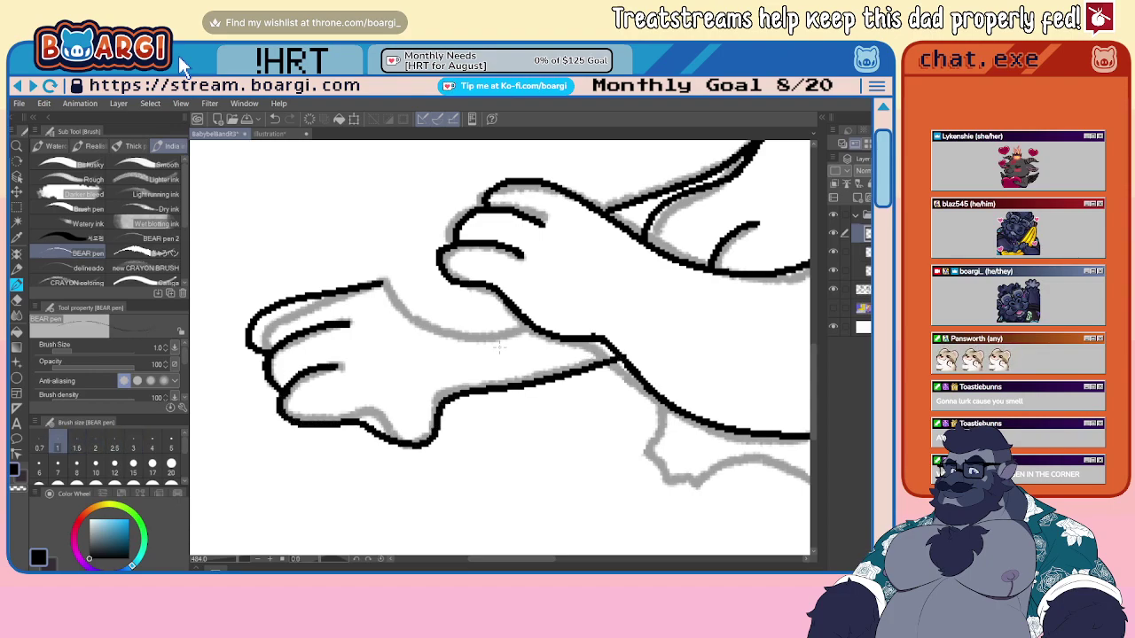
{"action": "scroll", "coordinate": [416, 285], "scroll_direction": "up", "scroll_amount": 4}
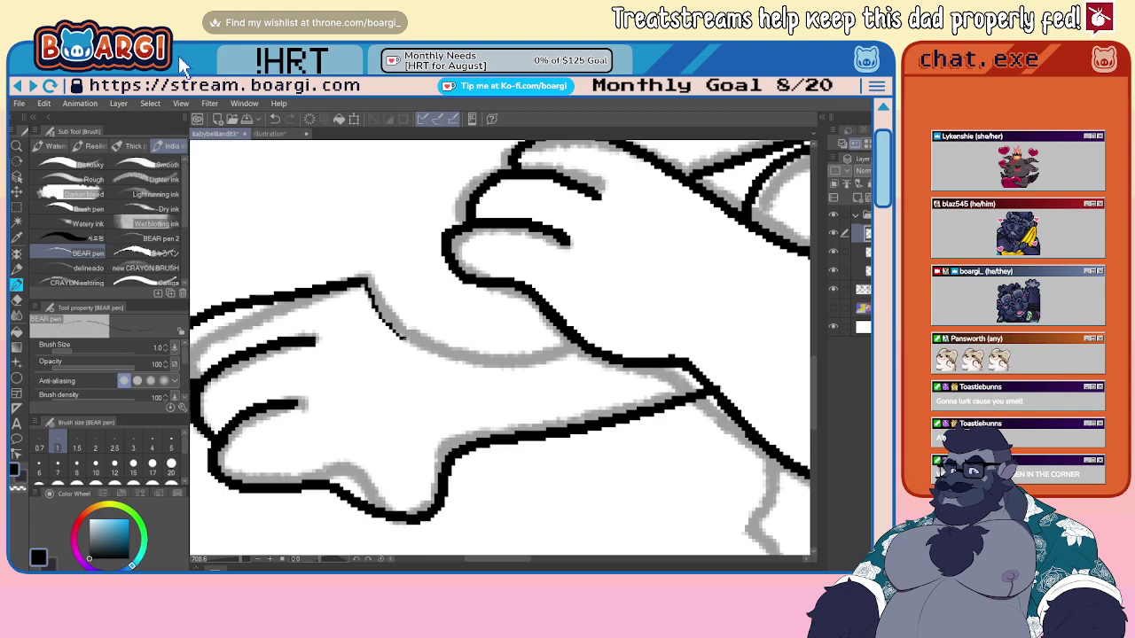
{"action": "mouse_move", "coordinate": [459, 362]}
{"action": "left_mouse_down"}
{"action": "mouse_move", "coordinate": [544, 364]}
{"action": "mouse_move", "coordinate": [588, 350]}
{"action": "left_mouse_up"}
{"action": "scroll", "coordinate": [589, 349], "scroll_direction": "down", "scroll_amount": 4}
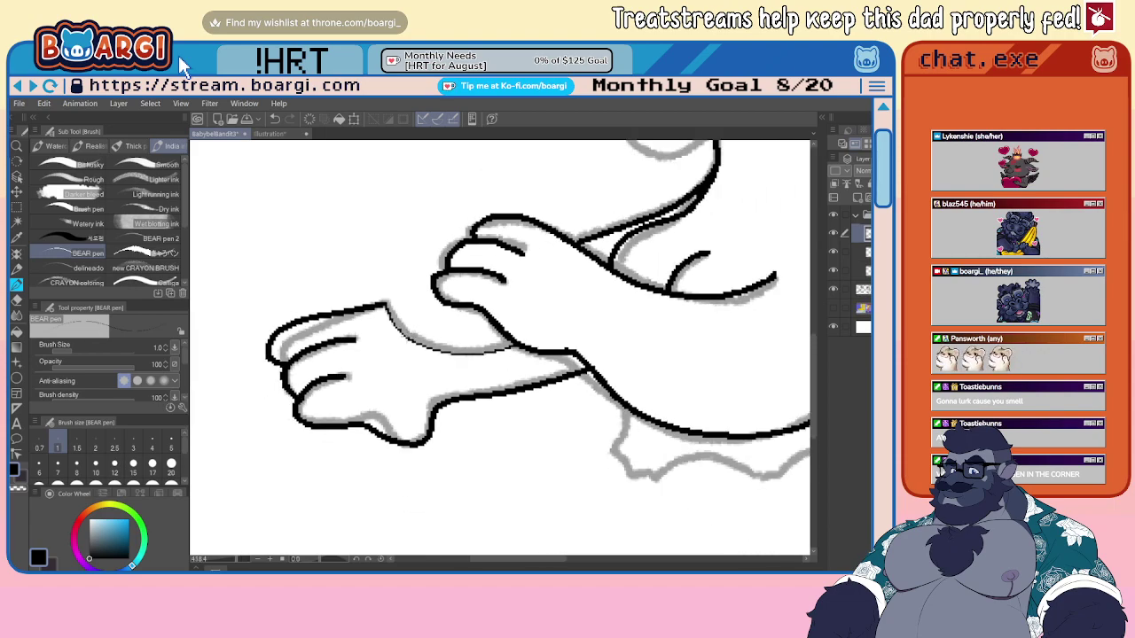
- Set the BEAR pen to size 3 and ink the short torso sides below the larger character's front arm and behind the back
{"action": "scroll", "coordinate": [476, 363], "scroll_direction": "up", "scroll_amount": 5}
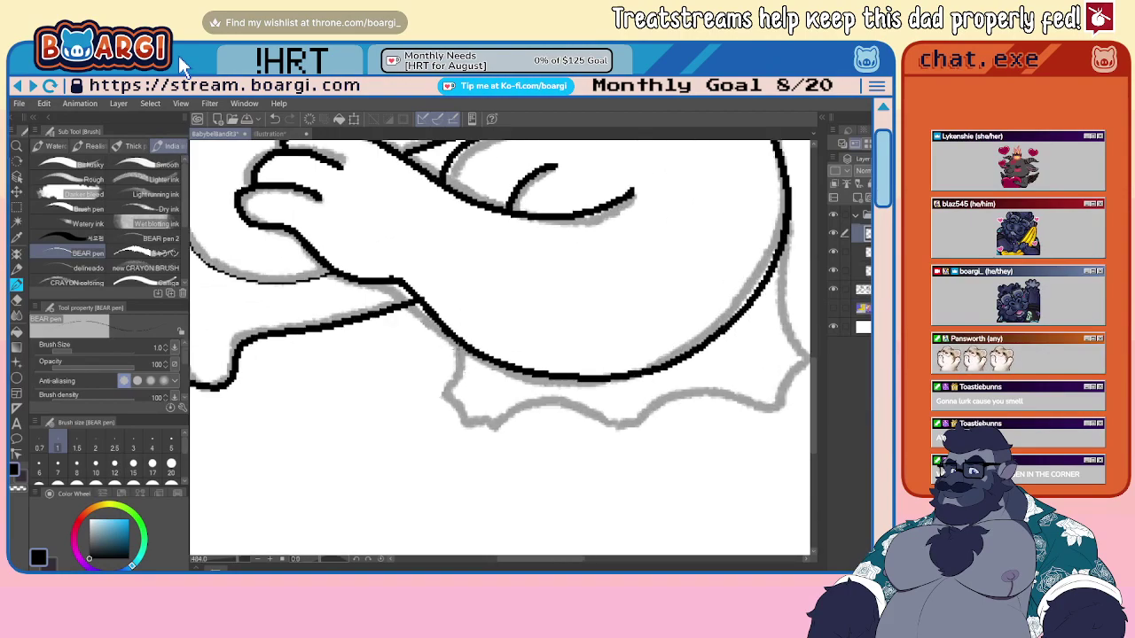
{"action": "left_click", "coordinate": [133, 447]}
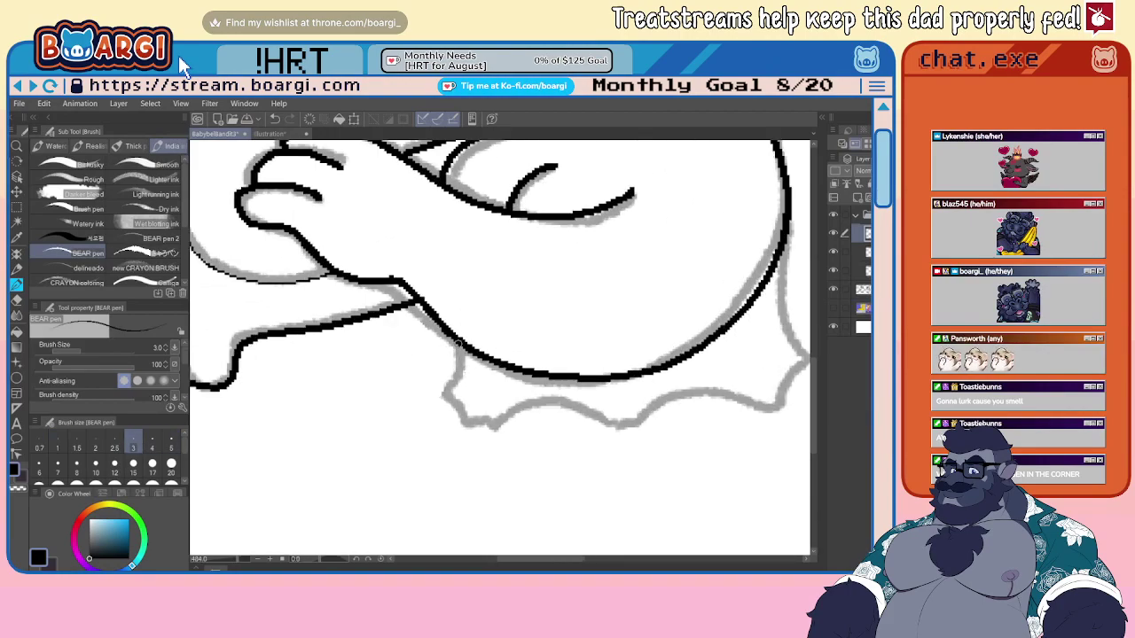
{"action": "left_click_drag", "start_coordinate": [458, 343], "coordinate": [454, 374]}
{"action": "left_click_drag", "start_coordinate": [803, 295], "coordinate": [686, 306]}
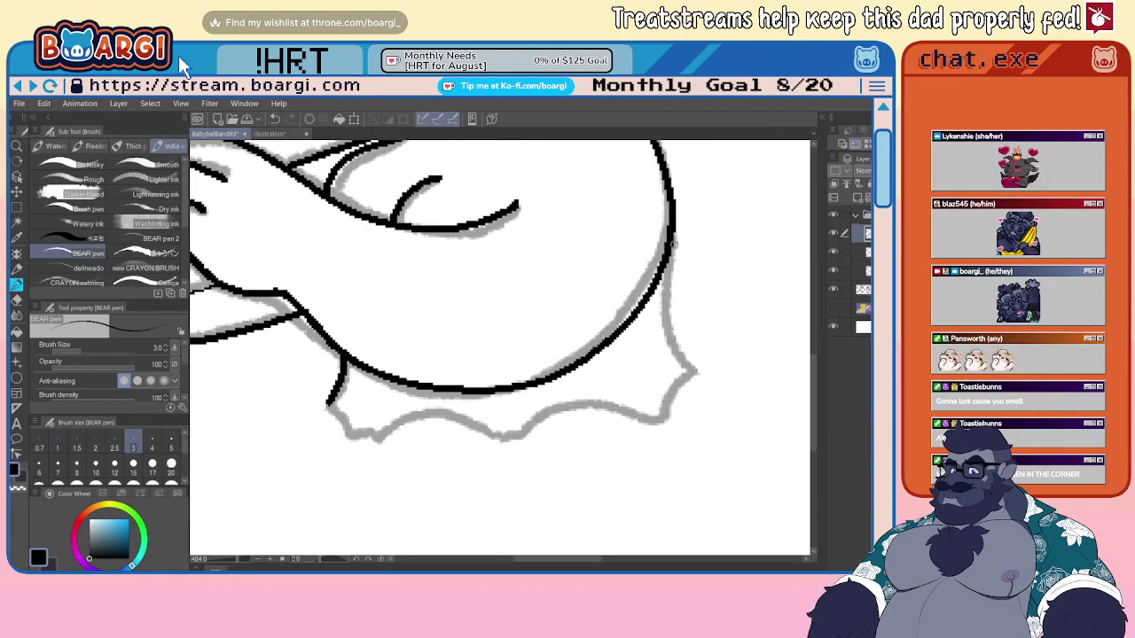
{"action": "mouse_move", "coordinate": [672, 234]}
{"action": "left_mouse_down"}
{"action": "mouse_move", "coordinate": [661, 322]}
{"action": "mouse_move", "coordinate": [671, 349]}
{"action": "left_mouse_up"}
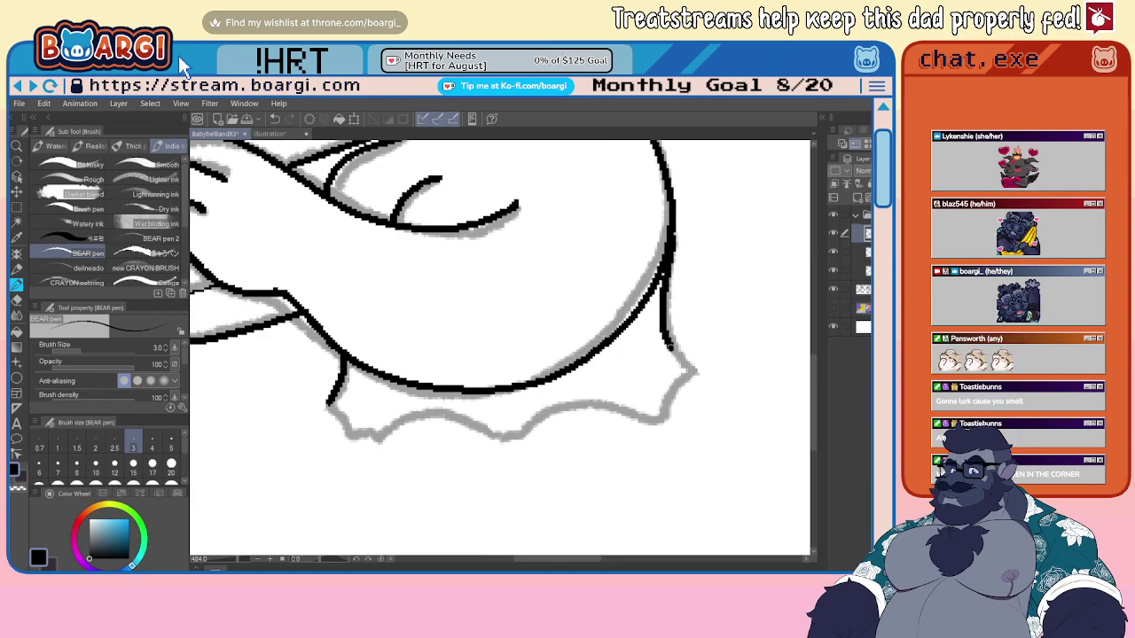
- Set the BEAR pen to size 1 and ink the thin scalloped edge closing off the bottom of the larger character's torso
{"action": "left_click", "coordinate": [58, 442]}
{"action": "scroll", "coordinate": [352, 417], "scroll_direction": "up", "scroll_amount": 4}
{"action": "mouse_move", "coordinate": [318, 400]}
{"action": "left_mouse_down"}
{"action": "mouse_move", "coordinate": [346, 444]}
{"action": "mouse_move", "coordinate": [382, 437]}
{"action": "mouse_move", "coordinate": [393, 447]}
{"action": "mouse_move", "coordinate": [462, 408]}
{"action": "mouse_move", "coordinate": [535, 418]}
{"action": "left_mouse_up"}
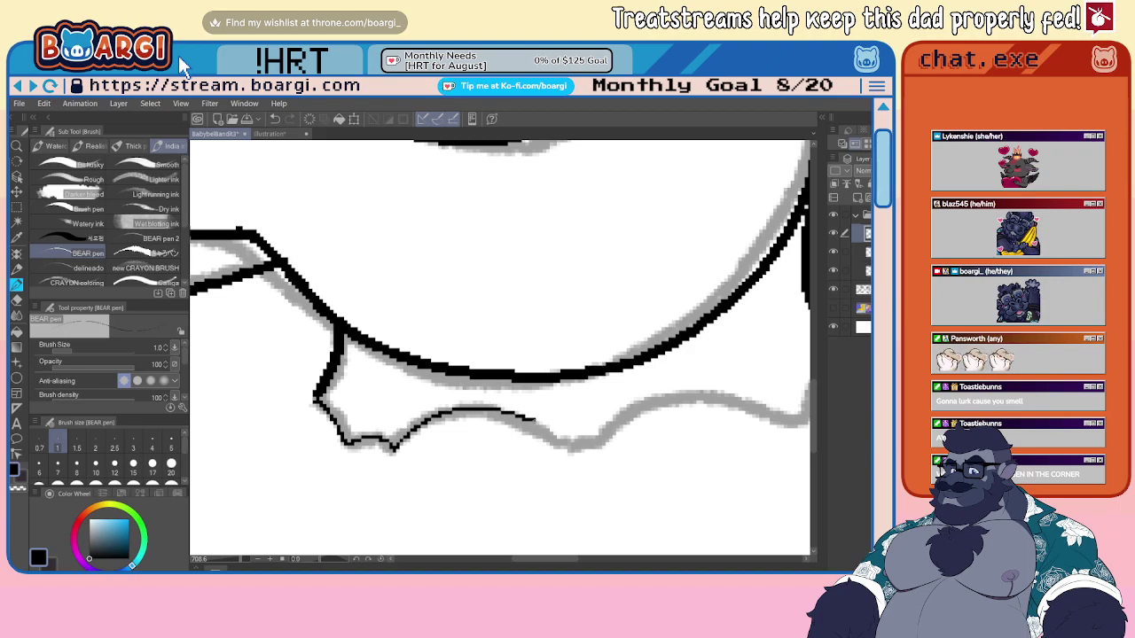
{"action": "scroll", "coordinate": [452, 406], "scroll_direction": "down", "scroll_amount": 6}
{"action": "scroll", "coordinate": [602, 425], "scroll_direction": "up", "scroll_amount": 7}
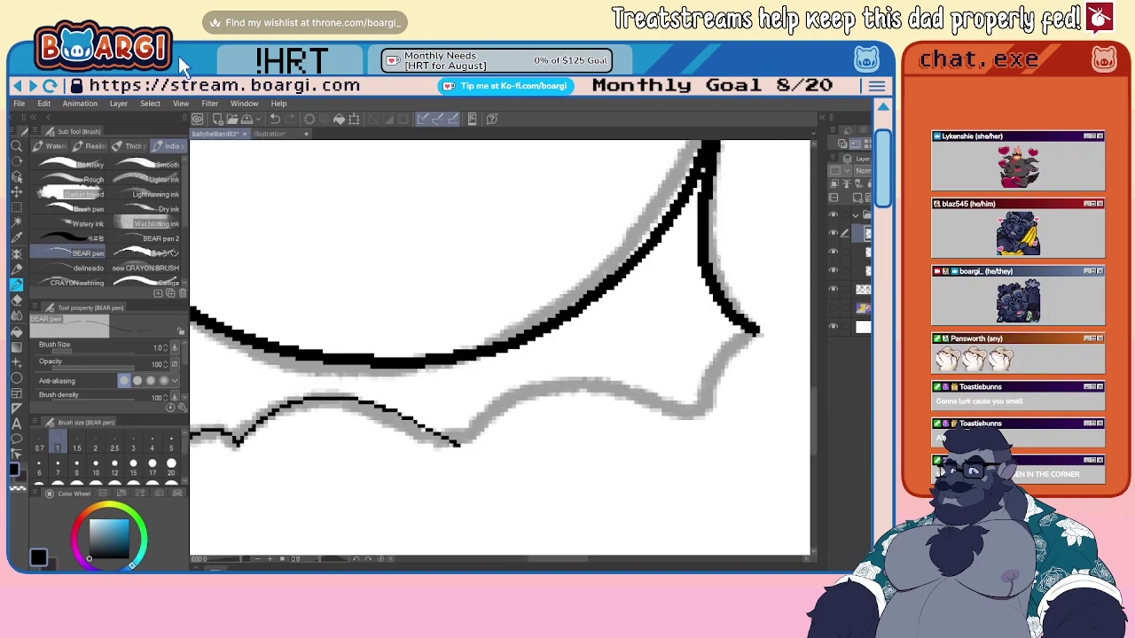
{"action": "left_click_drag", "start_coordinate": [456, 446], "coordinate": [491, 413]}
{"action": "mouse_move", "coordinate": [644, 393]}
{"action": "left_mouse_down"}
{"action": "mouse_move", "coordinate": [701, 415]}
{"action": "mouse_move", "coordinate": [728, 348]}
{"action": "mouse_move", "coordinate": [755, 333]}
{"action": "left_mouse_up"}
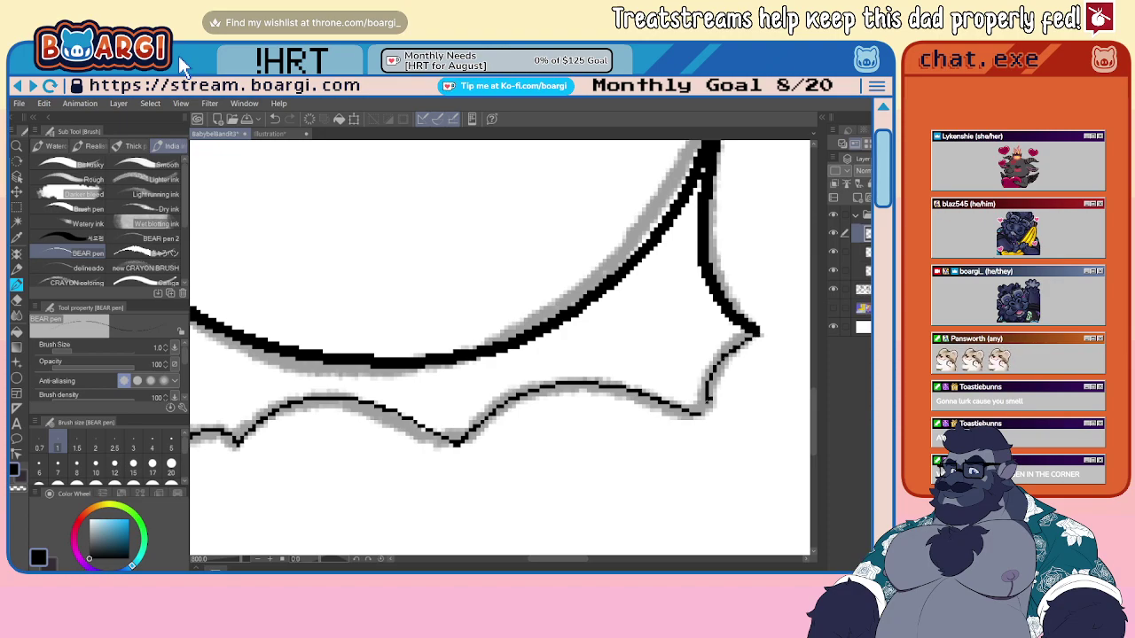
{"action": "scroll", "coordinate": [568, 382], "scroll_direction": "down", "scroll_amount": 9}
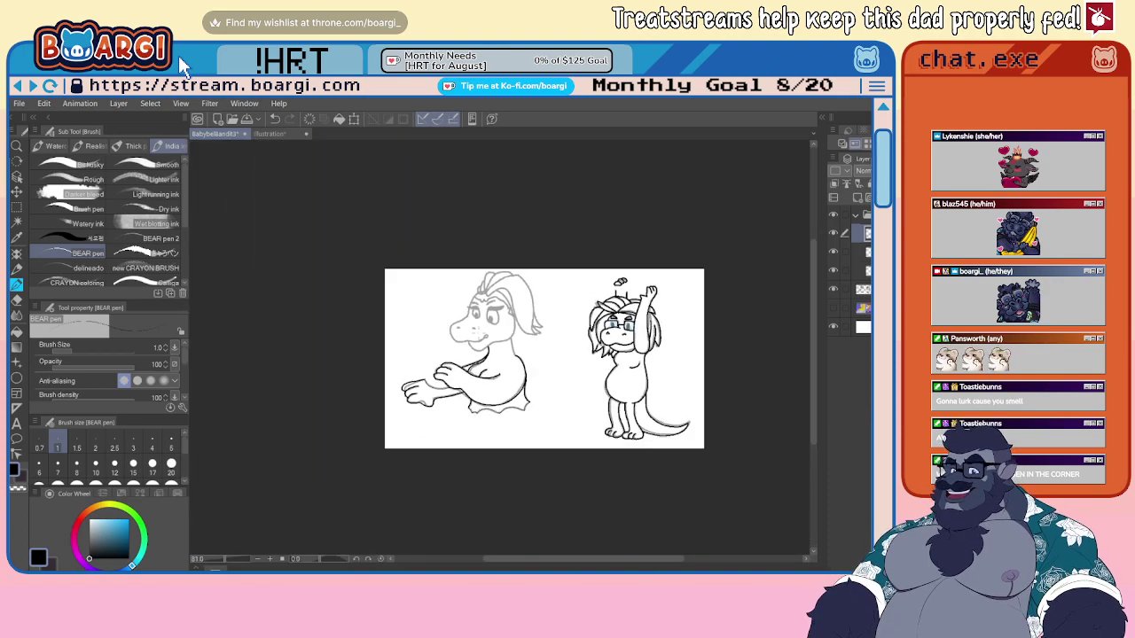
- Set the BEAR pen to size 3 and ink the larger character's eyelids and eye outlines, filling both pupils solid black
{"action": "scroll", "coordinate": [484, 326], "scroll_direction": "up", "scroll_amount": 3}
{"action": "left_click", "coordinate": [133, 444]}
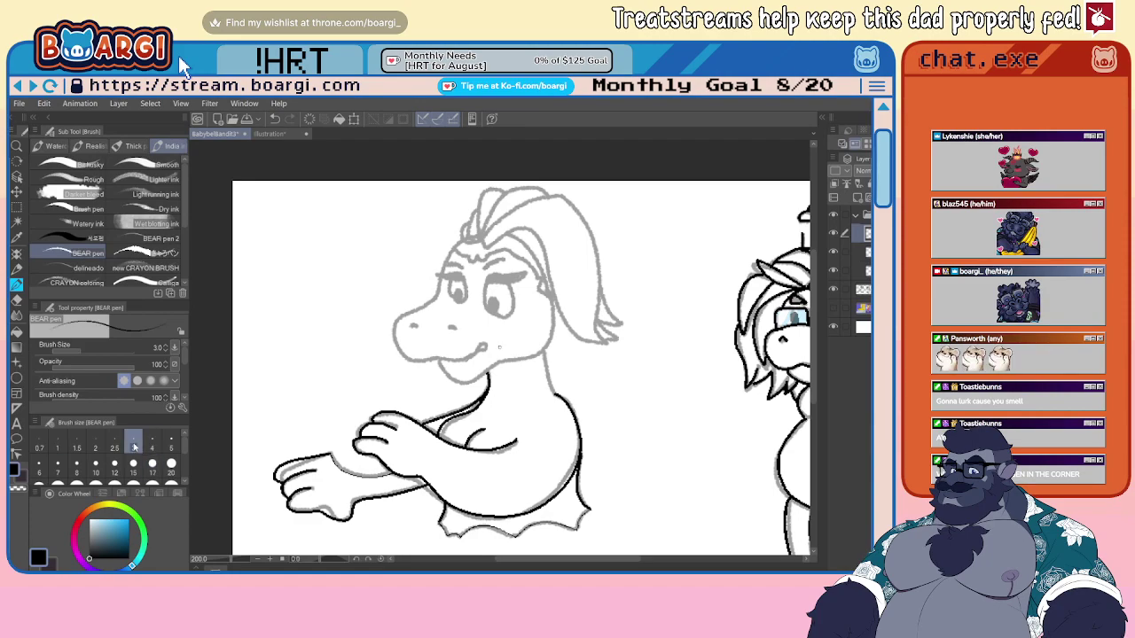
{"action": "scroll", "coordinate": [502, 355], "scroll_direction": "down", "scroll_amount": 2}
{"action": "scroll", "coordinate": [502, 355], "scroll_direction": "up", "scroll_amount": 3}
{"action": "scroll", "coordinate": [429, 351], "scroll_direction": "up", "scroll_amount": 3}
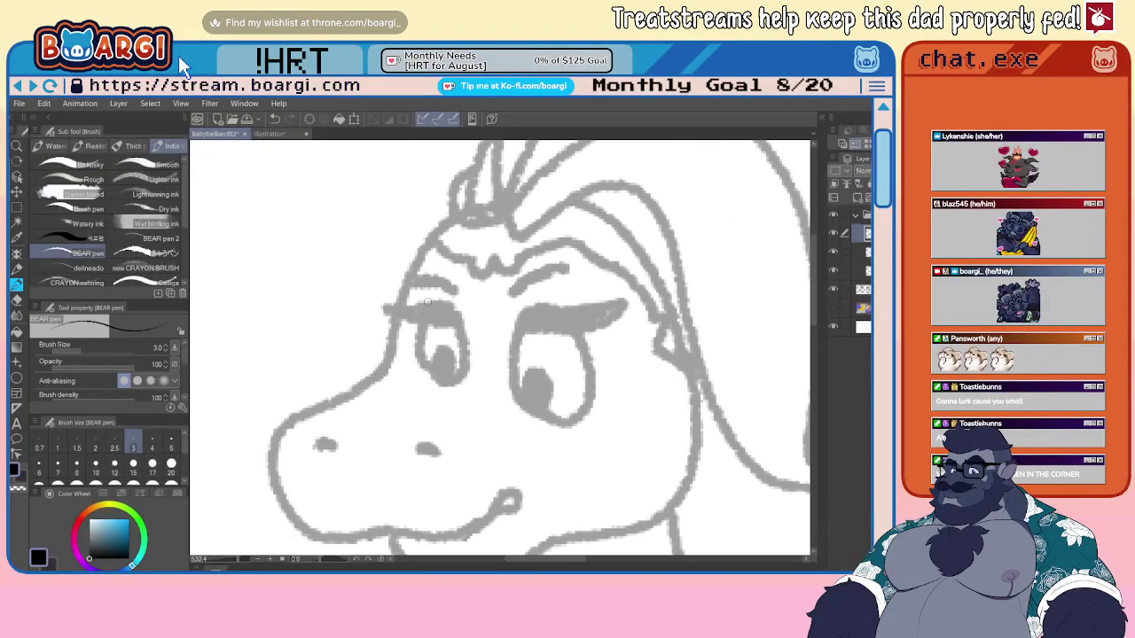
{"action": "mouse_move", "coordinate": [444, 305]}
{"action": "left_mouse_down"}
{"action": "mouse_move", "coordinate": [388, 304]}
{"action": "mouse_move", "coordinate": [449, 325]}
{"action": "mouse_move", "coordinate": [447, 307]}
{"action": "mouse_move", "coordinate": [414, 327]}
{"action": "mouse_move", "coordinate": [412, 352]}
{"action": "mouse_move", "coordinate": [425, 384]}
{"action": "mouse_move", "coordinate": [452, 390]}
{"action": "mouse_move", "coordinate": [466, 363]}
{"action": "mouse_move", "coordinate": [454, 321]}
{"action": "mouse_move", "coordinate": [517, 330]}
{"action": "mouse_move", "coordinate": [539, 308]}
{"action": "mouse_move", "coordinate": [616, 301]}
{"action": "mouse_move", "coordinate": [598, 323]}
{"action": "mouse_move", "coordinate": [521, 333]}
{"action": "mouse_move", "coordinate": [503, 359]}
{"action": "mouse_move", "coordinate": [506, 392]}
{"action": "mouse_move", "coordinate": [528, 418]}
{"action": "mouse_move", "coordinate": [565, 427]}
{"action": "mouse_move", "coordinate": [592, 399]}
{"action": "mouse_move", "coordinate": [580, 330]}
{"action": "left_mouse_up"}
{"action": "scroll", "coordinate": [505, 383], "scroll_direction": "up", "scroll_amount": 1}
{"action": "scroll", "coordinate": [506, 383], "scroll_direction": "up", "scroll_amount": 1}
{"action": "mouse_move", "coordinate": [532, 427]}
{"action": "left_mouse_down"}
{"action": "mouse_move", "coordinate": [553, 364]}
{"action": "mouse_move", "coordinate": [577, 386]}
{"action": "mouse_move", "coordinate": [572, 428]}
{"action": "mouse_move", "coordinate": [554, 442]}
{"action": "mouse_move", "coordinate": [537, 411]}
{"action": "mouse_move", "coordinate": [556, 378]}
{"action": "mouse_move", "coordinate": [560, 421]}
{"action": "left_mouse_up"}
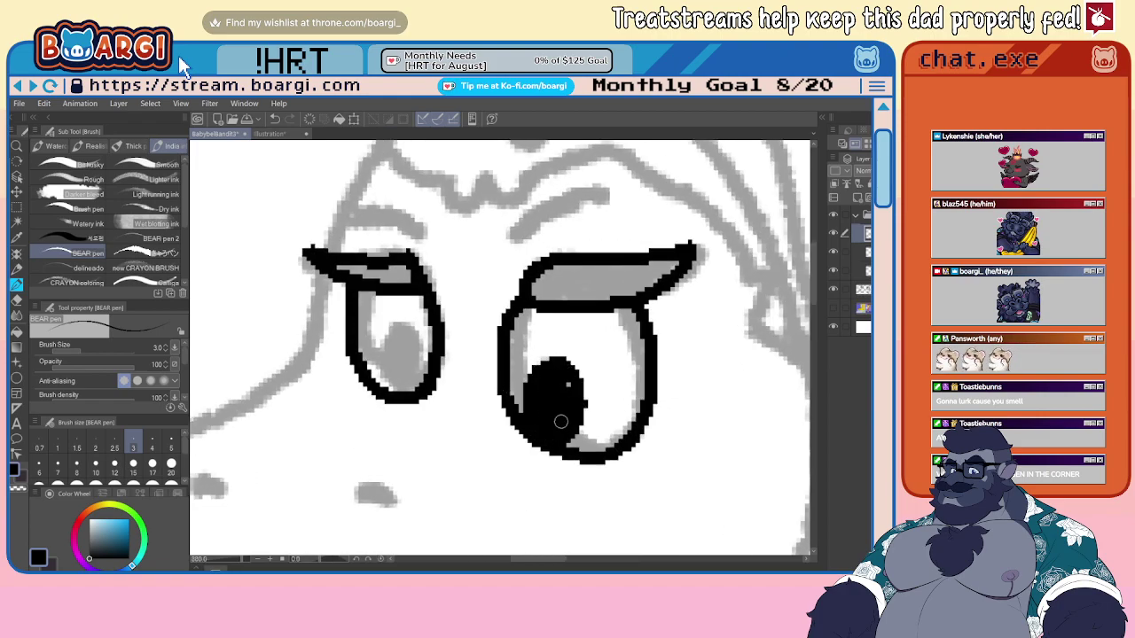
{"action": "mouse_move", "coordinate": [413, 376]}
{"action": "left_mouse_down"}
{"action": "mouse_move", "coordinate": [394, 338]}
{"action": "mouse_move", "coordinate": [397, 397]}
{"action": "mouse_move", "coordinate": [415, 356]}
{"action": "mouse_move", "coordinate": [386, 371]}
{"action": "mouse_move", "coordinate": [399, 351]}
{"action": "mouse_move", "coordinate": [447, 408]}
{"action": "left_mouse_up"}
- Ink the two small curved nostrils on the larger character's snout
{"action": "scroll", "coordinate": [405, 368], "scroll_direction": "down", "scroll_amount": 3}
{"action": "scroll", "coordinate": [415, 383], "scroll_direction": "up", "scroll_amount": 2}
{"action": "left_click_drag", "start_coordinate": [306, 390], "coordinate": [293, 401]}
{"action": "scroll", "coordinate": [387, 322], "scroll_direction": "down", "scroll_amount": 3}
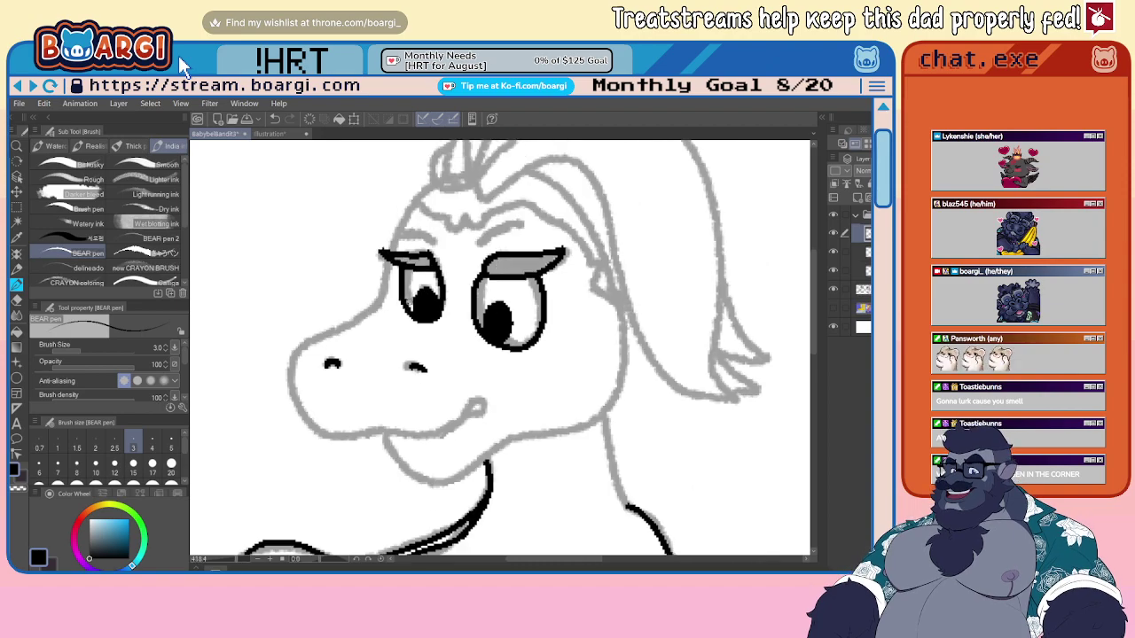
- Ink the larger character's forehead, snout and curled smile, plus the lower lip and chin curve
{"action": "scroll", "coordinate": [417, 266], "scroll_direction": "up", "scroll_amount": 1}
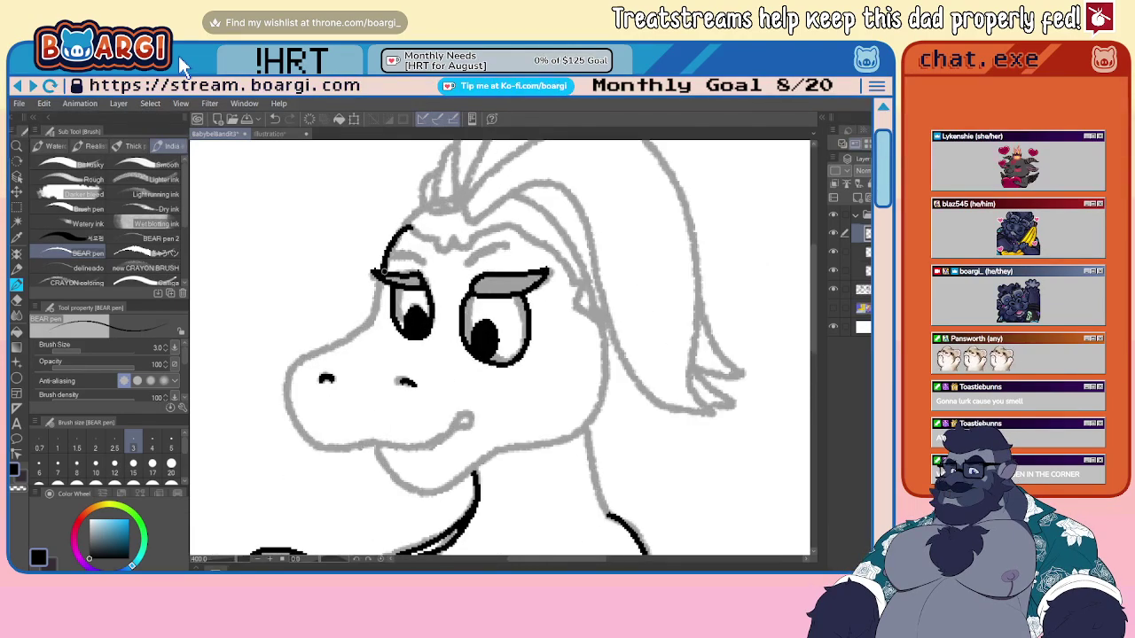
{"action": "mouse_move", "coordinate": [363, 325]}
{"action": "left_mouse_down"}
{"action": "mouse_move", "coordinate": [299, 358]}
{"action": "mouse_move", "coordinate": [276, 422]}
{"action": "mouse_move", "coordinate": [320, 451]}
{"action": "mouse_move", "coordinate": [449, 434]}
{"action": "mouse_move", "coordinate": [490, 393]}
{"action": "left_mouse_up"}
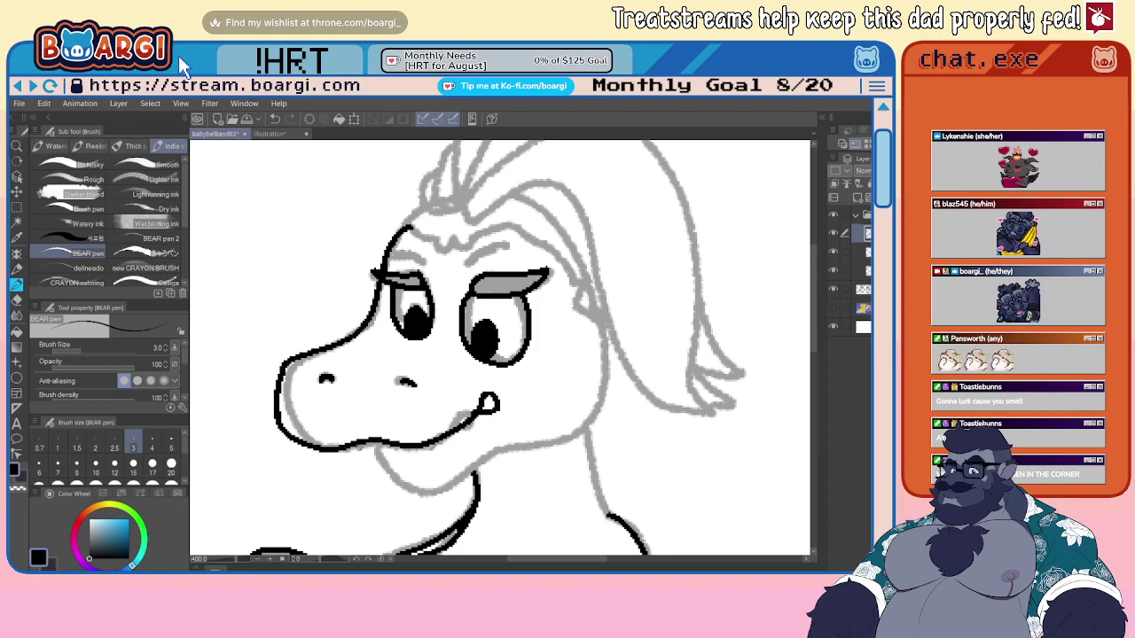
{"action": "mouse_move", "coordinate": [353, 445]}
{"action": "left_mouse_down"}
{"action": "mouse_move", "coordinate": [396, 498]}
{"action": "mouse_move", "coordinate": [469, 488]}
{"action": "mouse_move", "coordinate": [518, 454]}
{"action": "left_mouse_up"}
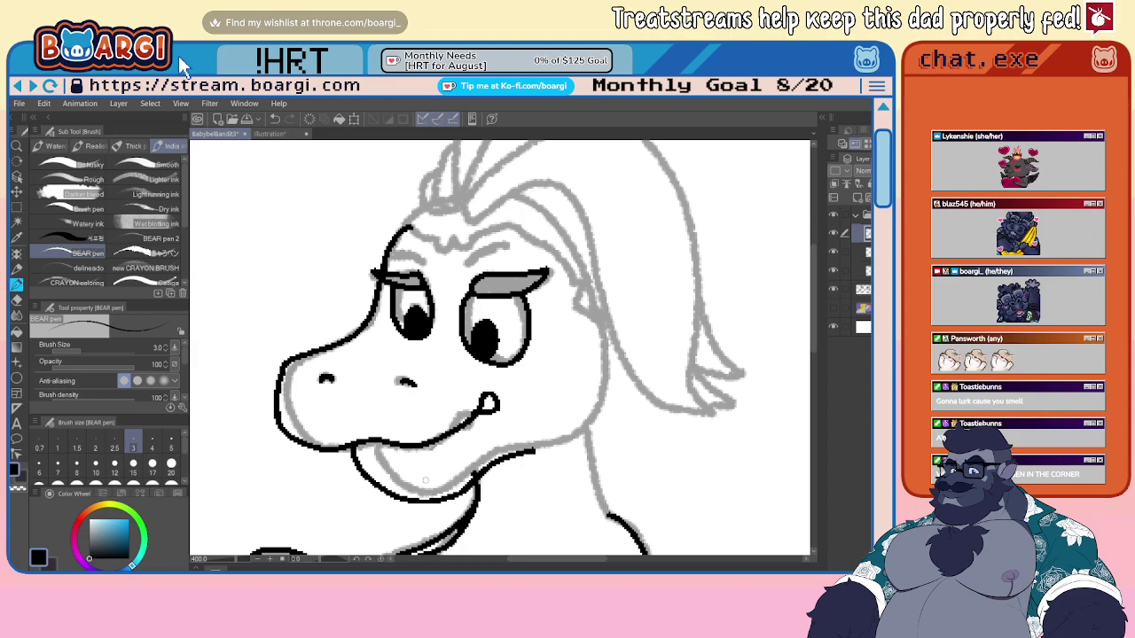
- Ink the larger character's rear jaw and cheek, and the back of the neck down to the shoulder
{"action": "key", "text": "e"}
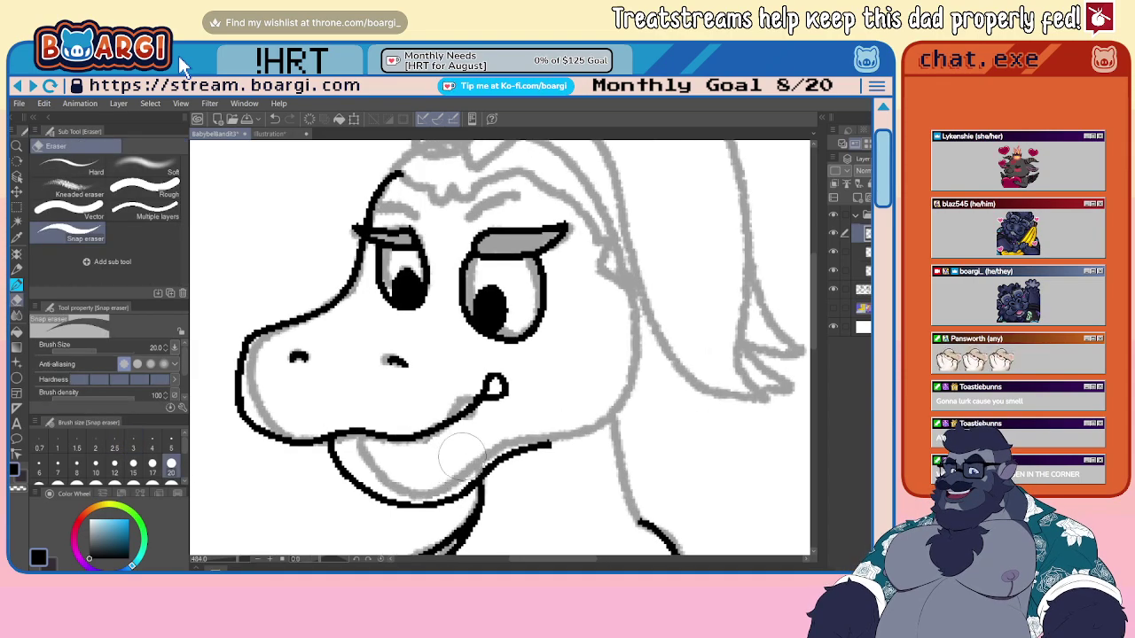
{"action": "left_click", "coordinate": [17, 284]}
{"action": "scroll", "coordinate": [330, 376], "scroll_direction": "down", "scroll_amount": 2}
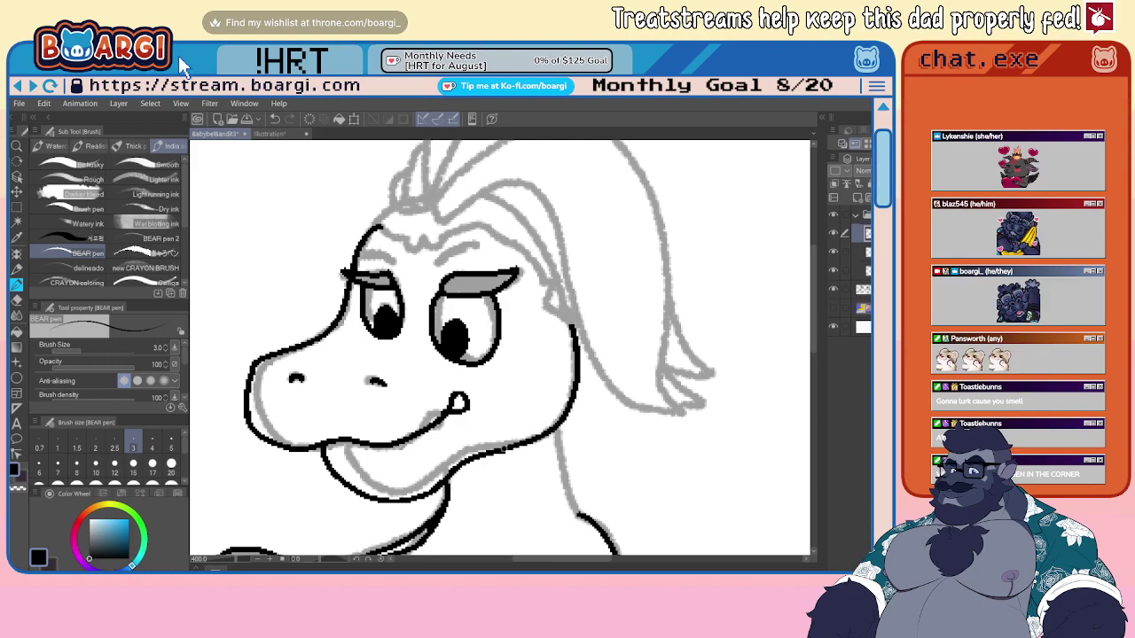
{"action": "key", "text": "ctrl+minus"}
{"action": "key", "text": "ctrl+plus"}
{"action": "left_click_drag", "start_coordinate": [499, 399], "coordinate": [495, 460]}
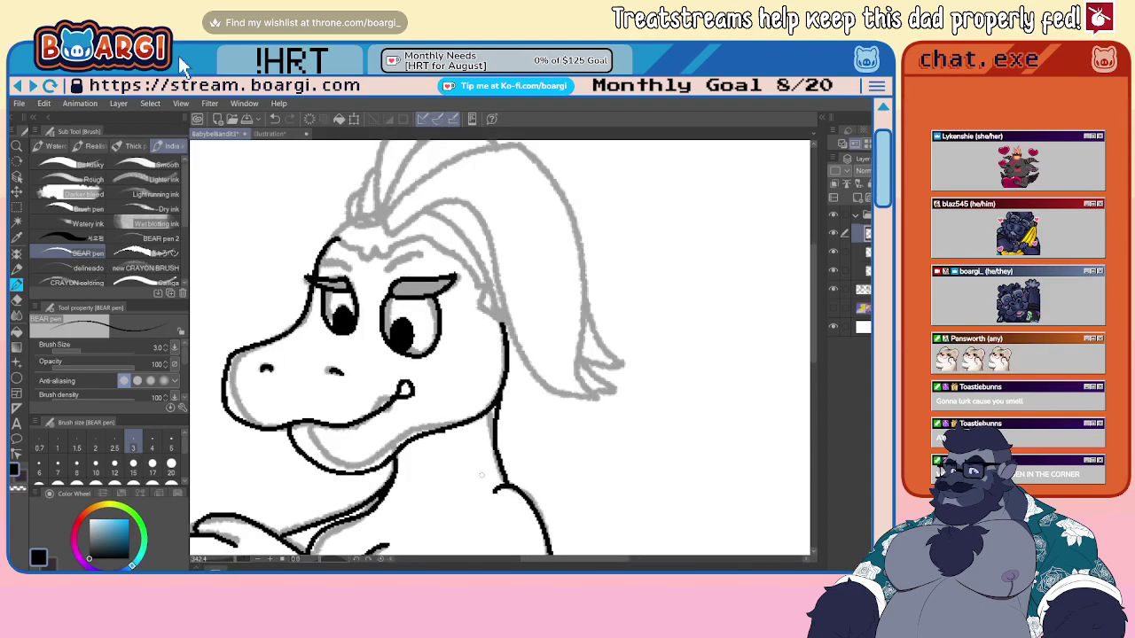
- Ink the larger character's jagged hairline, the strand beside the temple, and the small tufts above the forehead
{"action": "scroll", "coordinate": [482, 476], "scroll_direction": "down", "scroll_amount": 5}
{"action": "scroll", "coordinate": [377, 362], "scroll_direction": "up", "scroll_amount": 8}
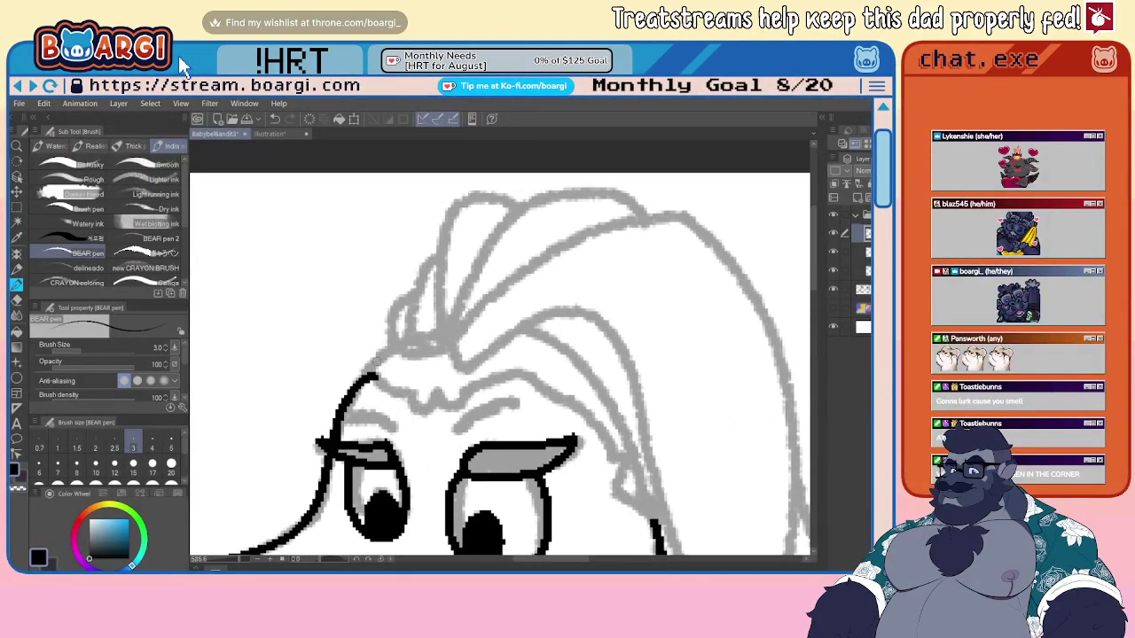
{"action": "mouse_move", "coordinate": [374, 375]}
{"action": "left_mouse_down"}
{"action": "mouse_move", "coordinate": [427, 420]}
{"action": "mouse_move", "coordinate": [441, 401]}
{"action": "mouse_move", "coordinate": [466, 411]}
{"action": "mouse_move", "coordinate": [521, 374]}
{"action": "mouse_move", "coordinate": [549, 385]}
{"action": "mouse_move", "coordinate": [653, 470]}
{"action": "mouse_move", "coordinate": [645, 510]}
{"action": "mouse_move", "coordinate": [680, 535]}
{"action": "mouse_move", "coordinate": [633, 385]}
{"action": "mouse_move", "coordinate": [593, 344]}
{"action": "mouse_move", "coordinate": [535, 321]}
{"action": "left_mouse_up"}
{"action": "mouse_move", "coordinate": [370, 376]}
{"action": "left_mouse_down"}
{"action": "mouse_move", "coordinate": [395, 339]}
{"action": "mouse_move", "coordinate": [417, 282]}
{"action": "left_mouse_up"}
{"action": "left_click_drag", "start_coordinate": [424, 355], "coordinate": [438, 256]}
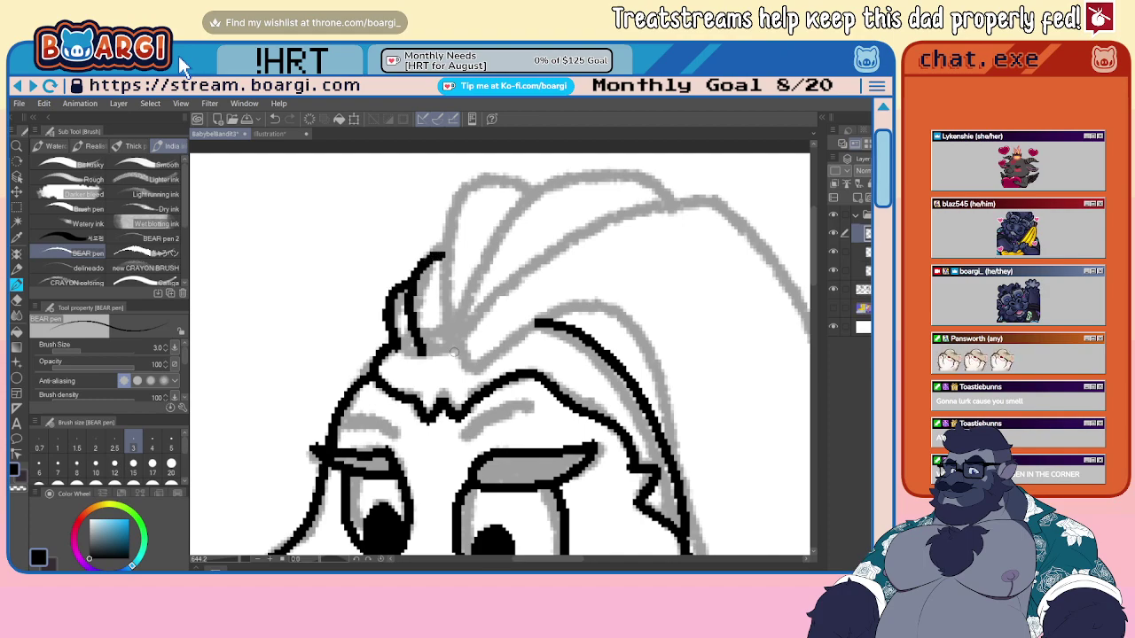
- Ink the two tall rounded hair locks rising behind the small front tufts
{"action": "mouse_move", "coordinate": [454, 352]}
{"action": "left_mouse_down"}
{"action": "mouse_move", "coordinate": [445, 286]}
{"action": "mouse_move", "coordinate": [464, 205]}
{"action": "mouse_move", "coordinate": [522, 193]}
{"action": "left_mouse_up"}
{"action": "mouse_move", "coordinate": [456, 351]}
{"action": "left_mouse_down"}
{"action": "mouse_move", "coordinate": [492, 251]}
{"action": "mouse_move", "coordinate": [537, 191]}
{"action": "mouse_move", "coordinate": [613, 179]}
{"action": "mouse_move", "coordinate": [656, 193]}
{"action": "left_mouse_up"}
{"action": "scroll", "coordinate": [520, 254], "scroll_direction": "down", "scroll_amount": 10}
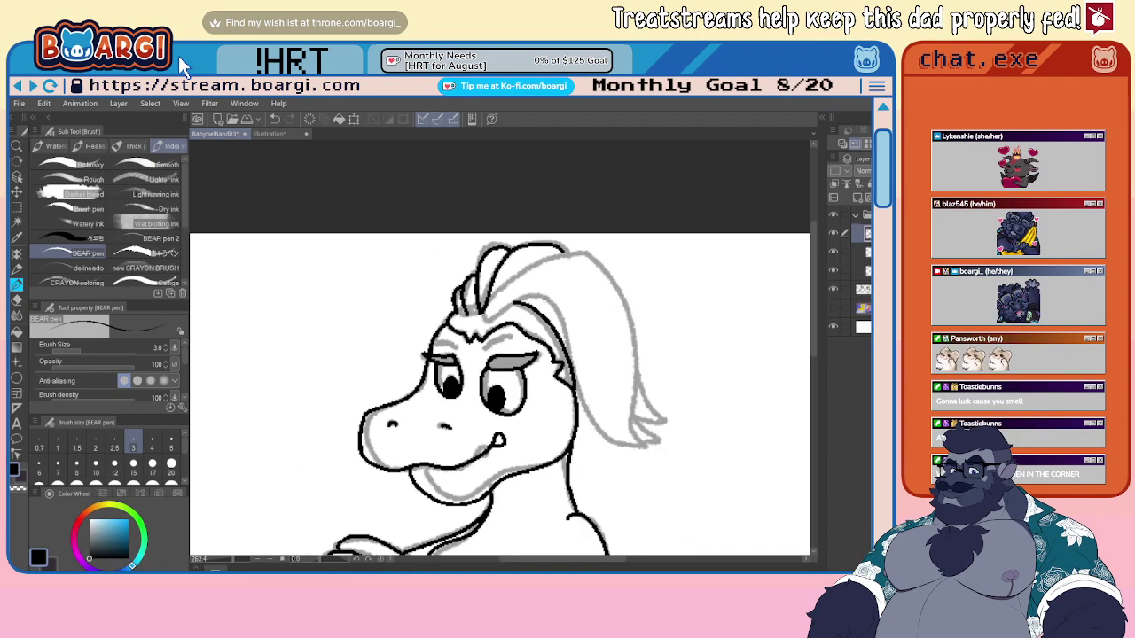
- Ink the swept-back side lock and the ponytail's upper edge across the crown of the larger character's head
{"action": "scroll", "coordinate": [448, 318], "scroll_direction": "up", "scroll_amount": 9}
{"action": "mouse_move", "coordinate": [422, 310]}
{"action": "left_mouse_down"}
{"action": "mouse_move", "coordinate": [443, 337]}
{"action": "mouse_move", "coordinate": [511, 278]}
{"action": "mouse_move", "coordinate": [578, 296]}
{"action": "mouse_move", "coordinate": [613, 365]}
{"action": "mouse_move", "coordinate": [613, 411]}
{"action": "left_mouse_up"}
{"action": "mouse_move", "coordinate": [449, 289]}
{"action": "left_mouse_down"}
{"action": "mouse_move", "coordinate": [490, 238]}
{"action": "mouse_move", "coordinate": [587, 192]}
{"action": "mouse_move", "coordinate": [665, 189]}
{"action": "mouse_move", "coordinate": [700, 220]}
{"action": "left_mouse_up"}
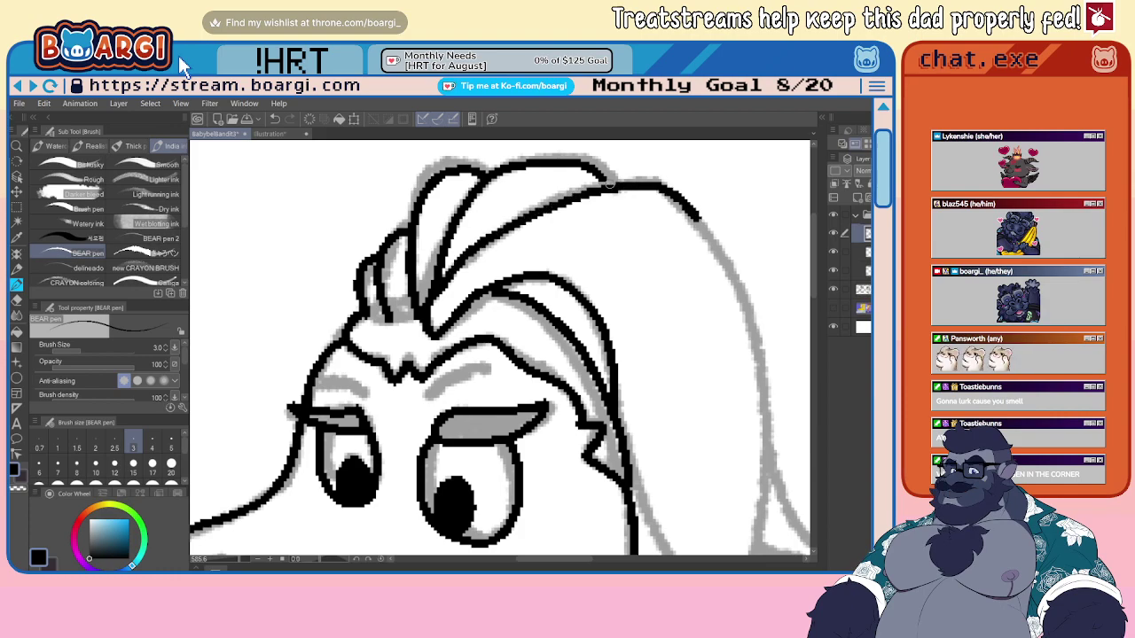
- Ink the ponytail's long outer and inner edges down to its lowest pointed tip
{"action": "scroll", "coordinate": [434, 160], "scroll_direction": "down", "scroll_amount": 6}
{"action": "scroll", "coordinate": [407, 233], "scroll_direction": "up", "scroll_amount": 5}
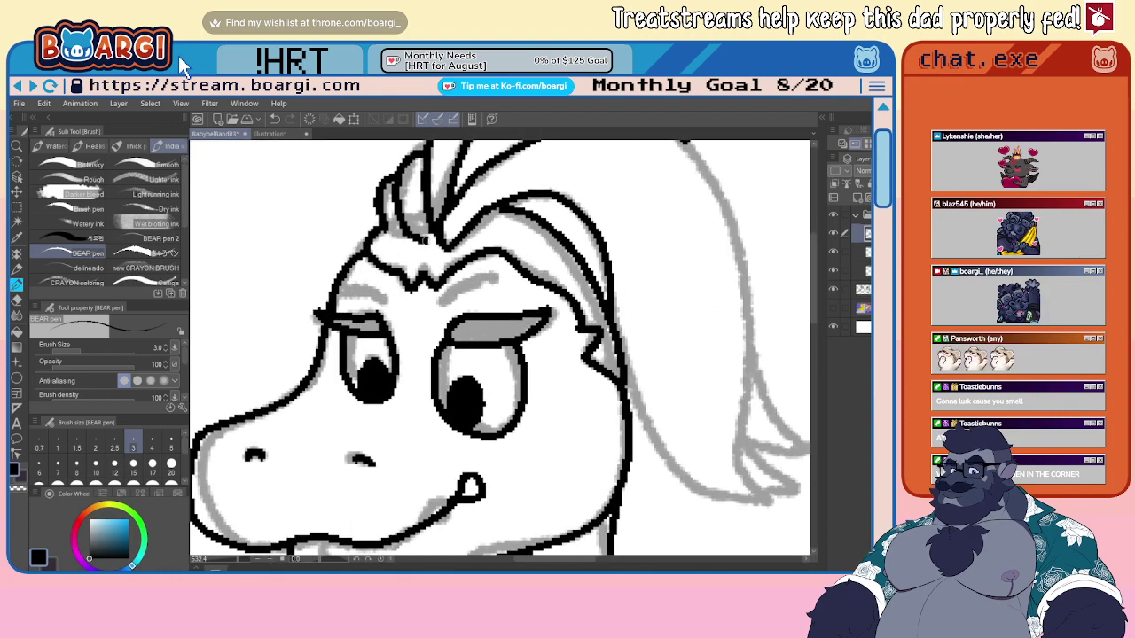
{"action": "scroll", "coordinate": [514, 209], "scroll_direction": "down", "scroll_amount": 3}
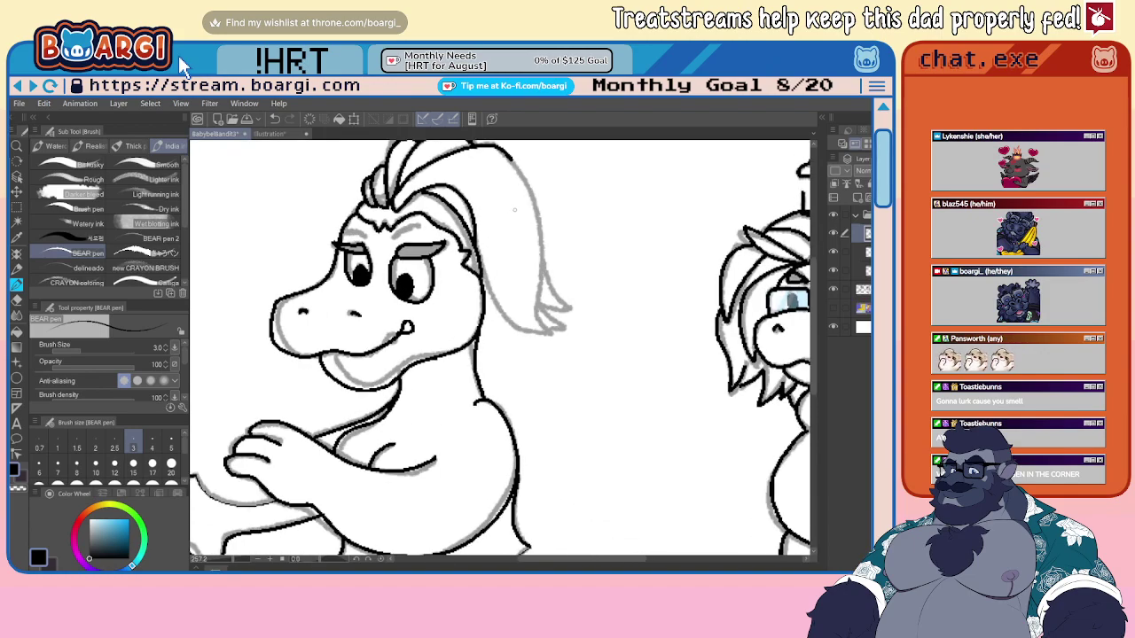
{"action": "mouse_move", "coordinate": [521, 166]}
{"action": "left_mouse_down"}
{"action": "mouse_move", "coordinate": [538, 202]}
{"action": "mouse_move", "coordinate": [537, 301]}
{"action": "left_mouse_up"}
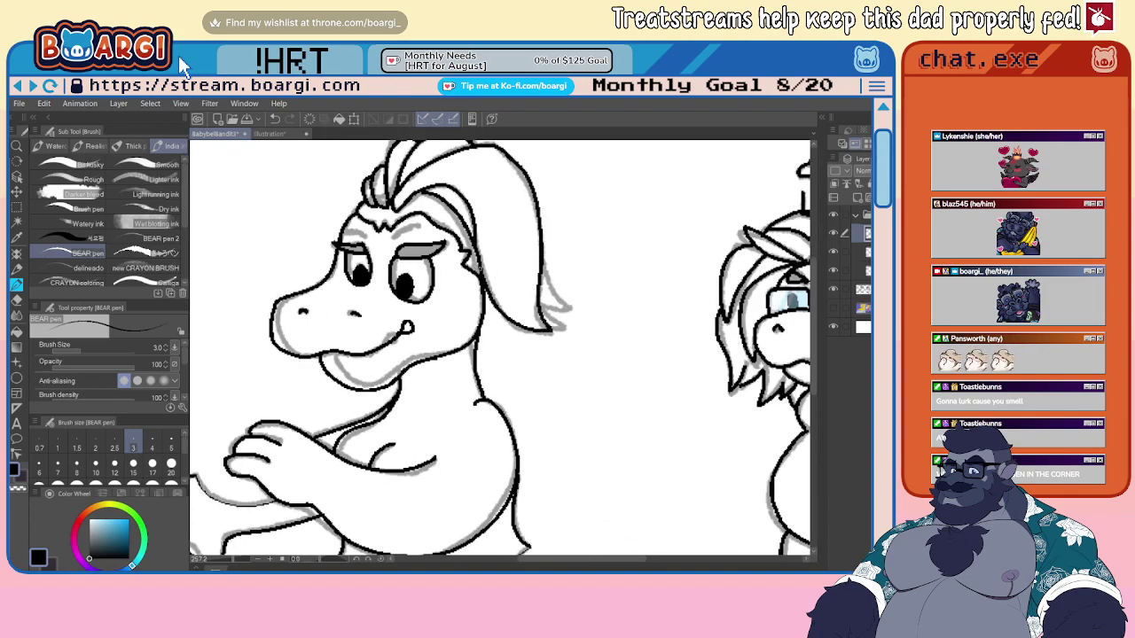
{"action": "scroll", "coordinate": [543, 275], "scroll_direction": "up", "scroll_amount": 4}
{"action": "mouse_move", "coordinate": [544, 257]}
{"action": "left_mouse_down"}
{"action": "mouse_move", "coordinate": [586, 324]}
{"action": "mouse_move", "coordinate": [536, 316]}
{"action": "mouse_move", "coordinate": [578, 346]}
{"action": "left_mouse_up"}
{"action": "scroll", "coordinate": [550, 329], "scroll_direction": "up", "scroll_amount": 2}
{"action": "key", "text": "ctrl+z"}
{"action": "key", "text": "ctrl+z"}
{"action": "key", "text": "ctrl+z"}
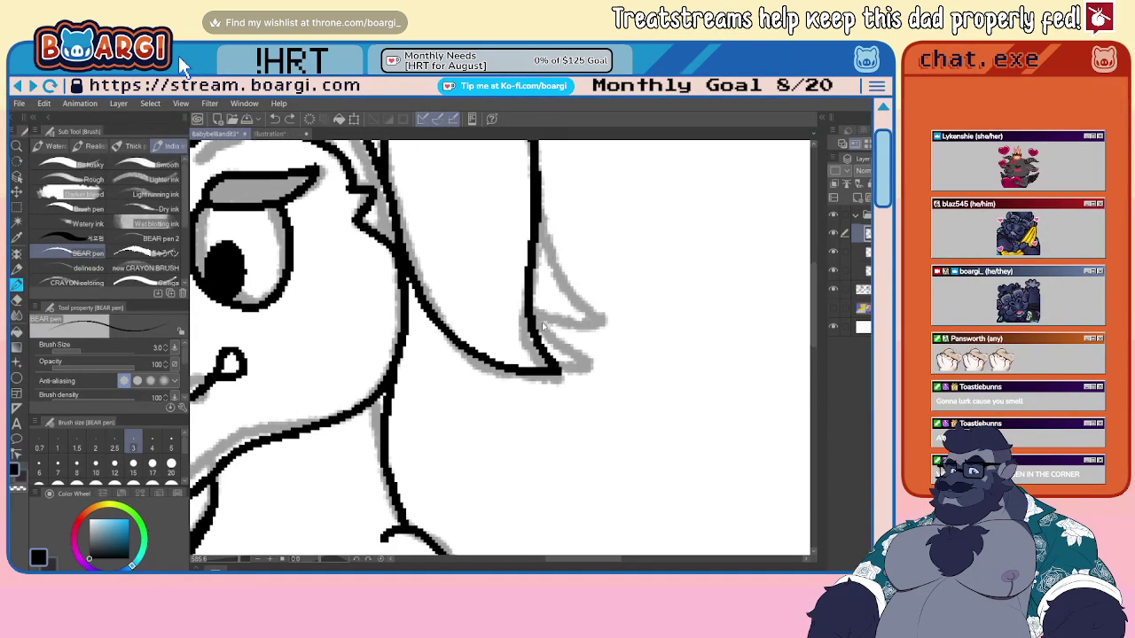
- Ink the remaining two pointed hair tips at the end of the ponytail
{"action": "mouse_move", "coordinate": [529, 309]}
{"action": "left_mouse_down"}
{"action": "mouse_move", "coordinate": [589, 362]}
{"action": "mouse_move", "coordinate": [561, 369]}
{"action": "left_mouse_up"}
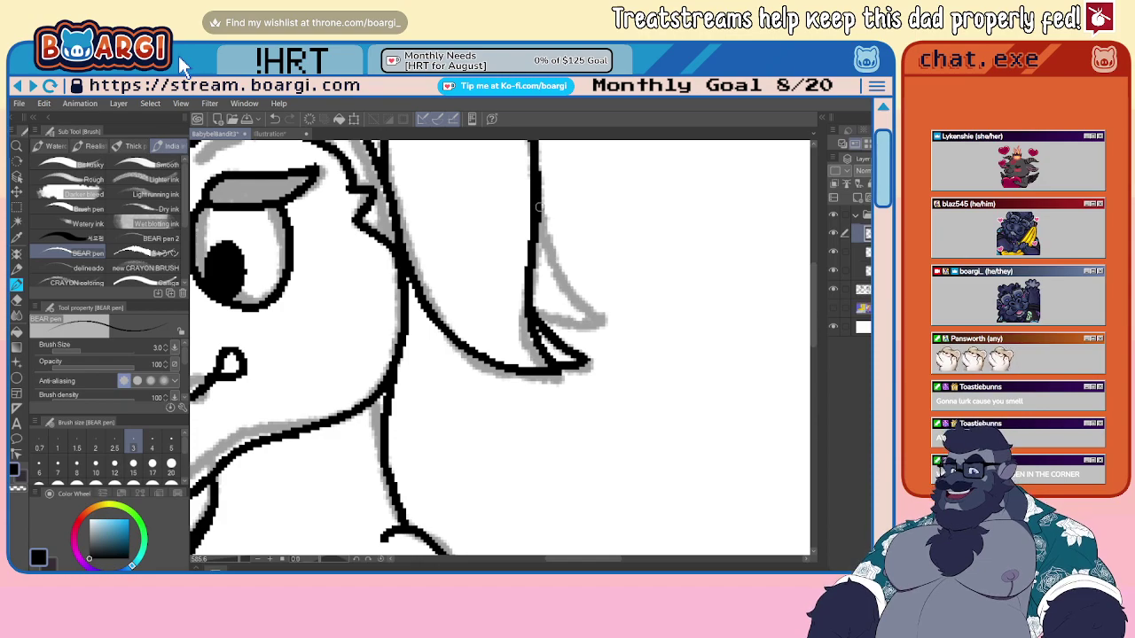
{"action": "mouse_move", "coordinate": [537, 236]}
{"action": "left_mouse_down"}
{"action": "mouse_move", "coordinate": [571, 295]}
{"action": "mouse_move", "coordinate": [606, 322]}
{"action": "left_mouse_up"}
{"action": "left_click_drag", "start_coordinate": [606, 323], "coordinate": [585, 328]}
{"action": "scroll", "coordinate": [490, 311], "scroll_direction": "down", "scroll_amount": 4}
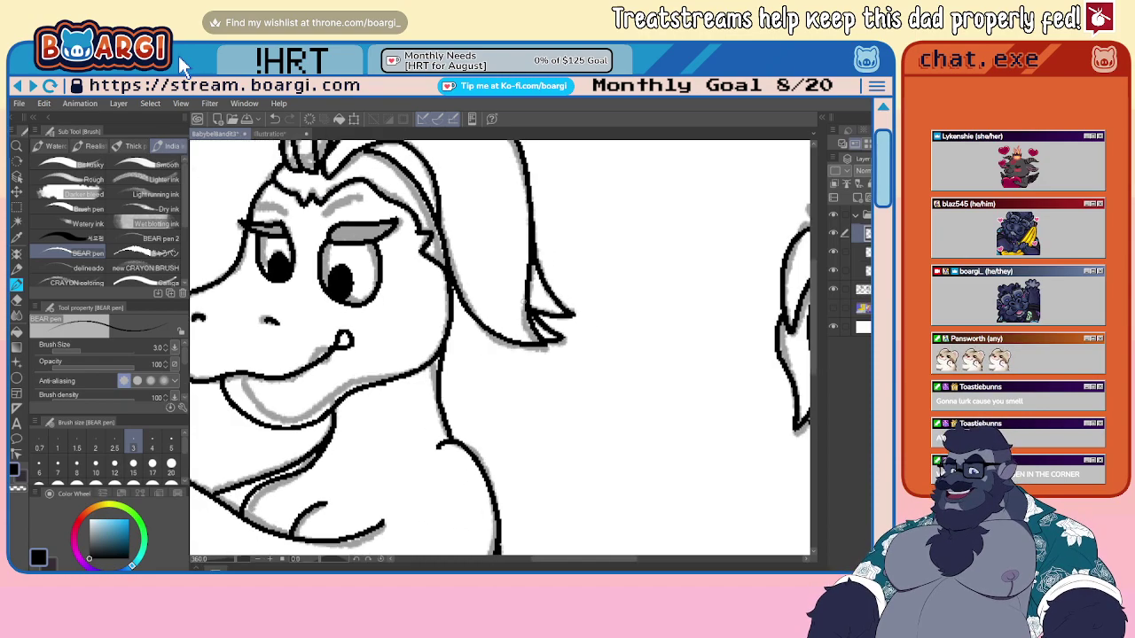
- Ink both eyebrows above the eyes of the larger character's face
{"action": "scroll", "coordinate": [452, 328], "scroll_direction": "down", "scroll_amount": 2}
{"action": "scroll", "coordinate": [404, 293], "scroll_direction": "up", "scroll_amount": 1}
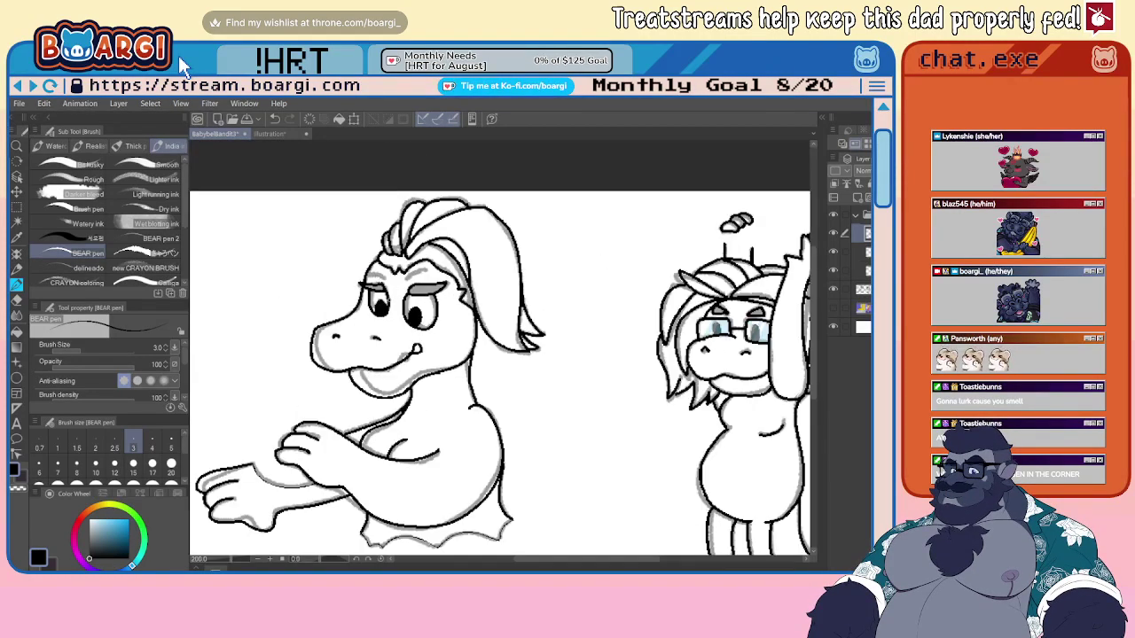
{"action": "scroll", "coordinate": [381, 277], "scroll_direction": "up", "scroll_amount": 5}
{"action": "left_click_drag", "start_coordinate": [342, 272], "coordinate": [372, 274]}
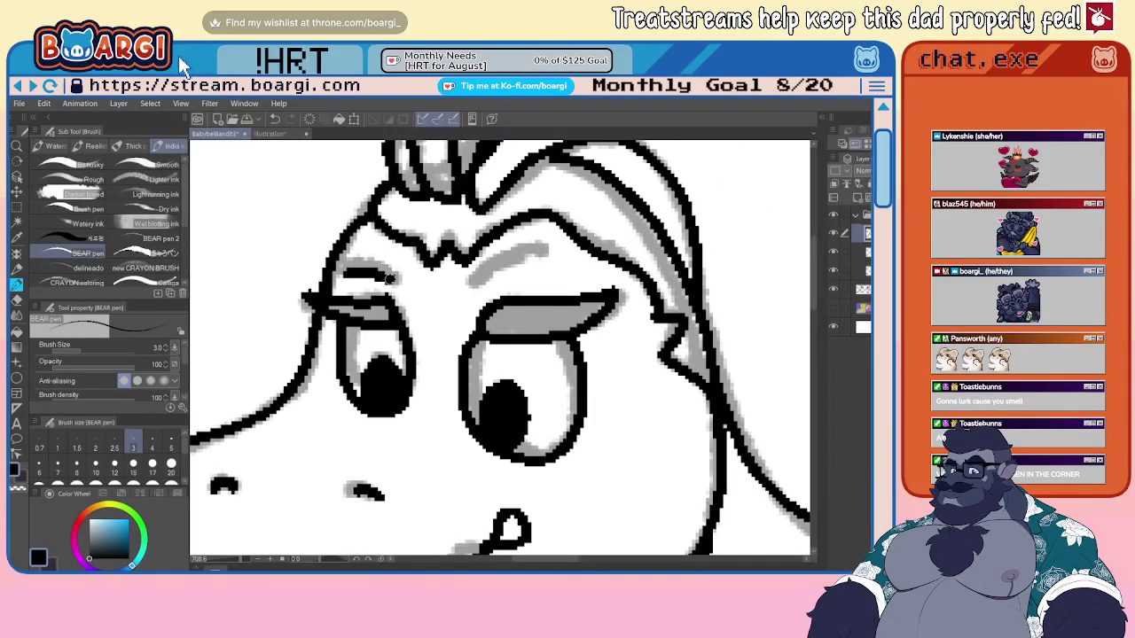
{"action": "left_click_drag", "start_coordinate": [479, 281], "coordinate": [544, 240]}
{"action": "scroll", "coordinate": [531, 244], "scroll_direction": "down", "scroll_amount": 8}
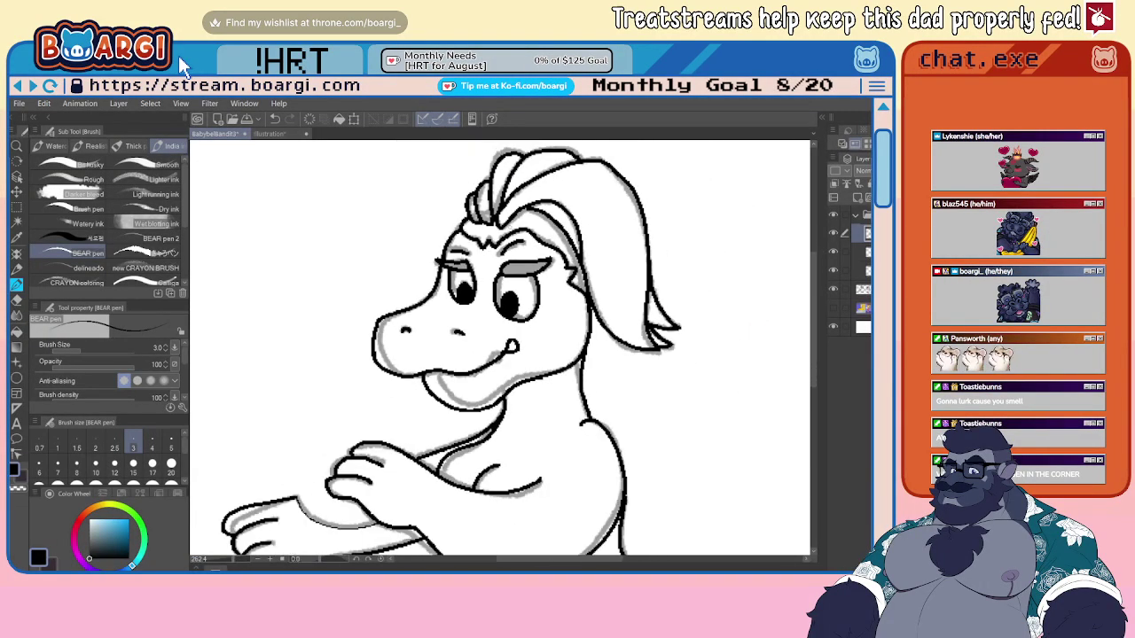
{"action": "scroll", "coordinate": [469, 303], "scroll_direction": "up", "scroll_amount": 3}
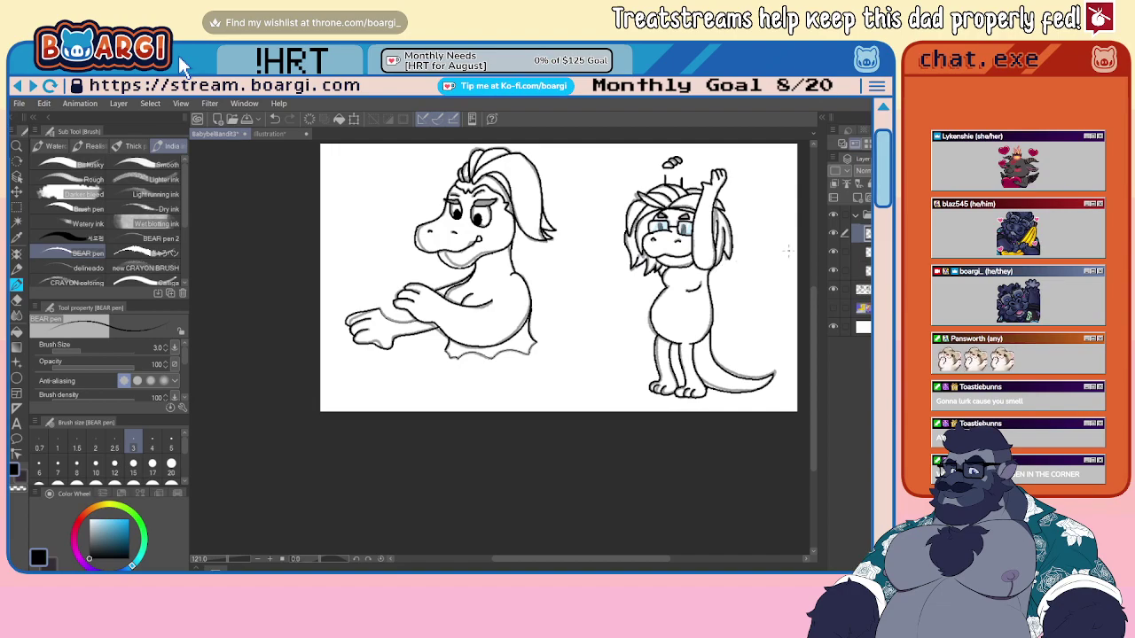
- Hide the rough sketch layer and show the bathroom reference image at full opacity
{"action": "left_click", "coordinate": [834, 290]}
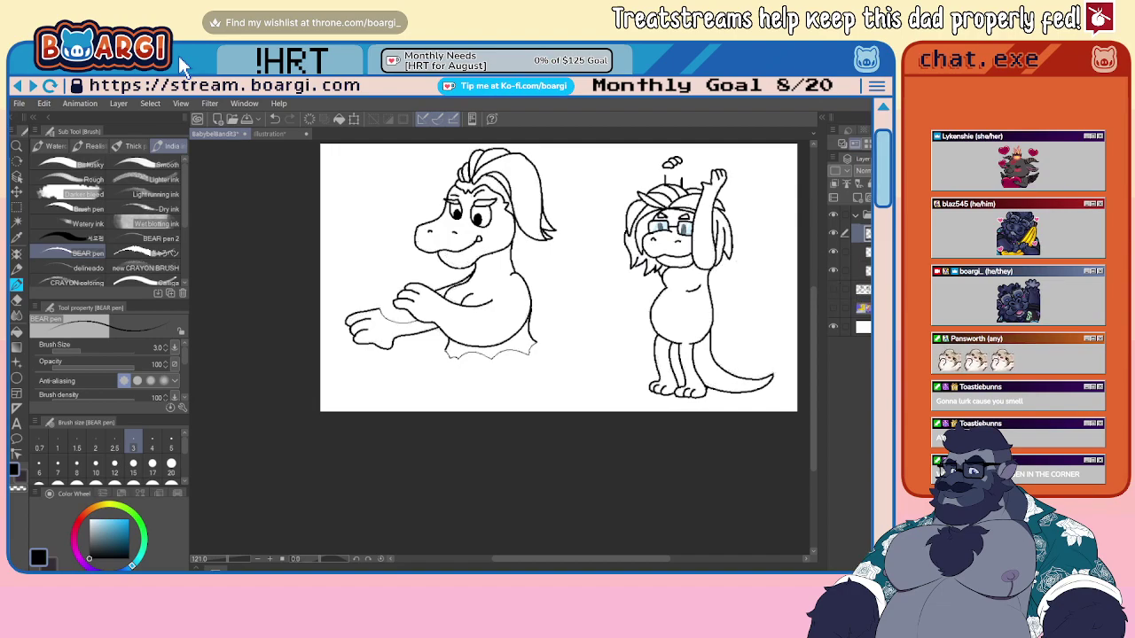
{"action": "left_click", "coordinate": [862, 308]}
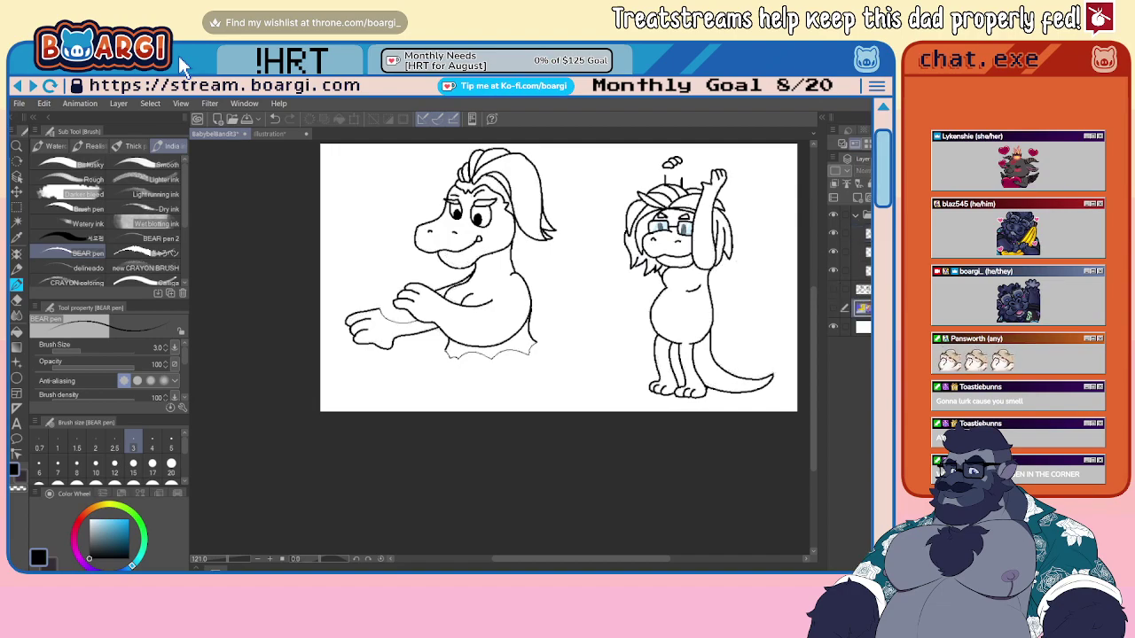
{"action": "left_click", "coordinate": [834, 310]}
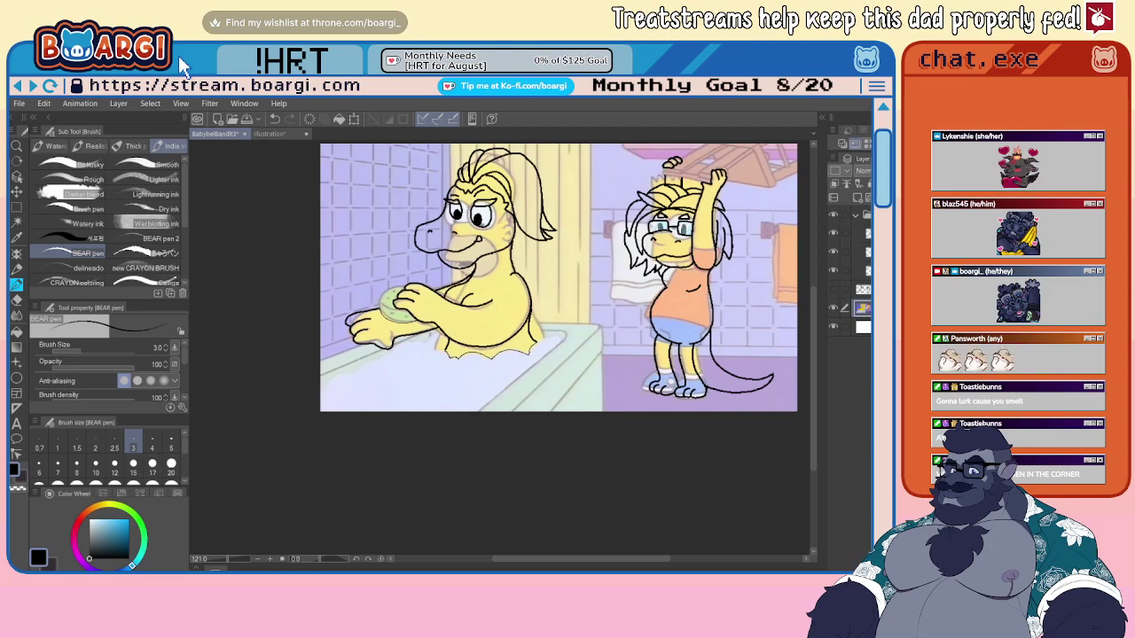
{"action": "left_click", "coordinate": [878, 171]}
{"action": "scroll", "coordinate": [492, 309], "scroll_direction": "down", "scroll_amount": 3}
{"action": "scroll", "coordinate": [492, 308], "scroll_direction": "up", "scroll_amount": 2}
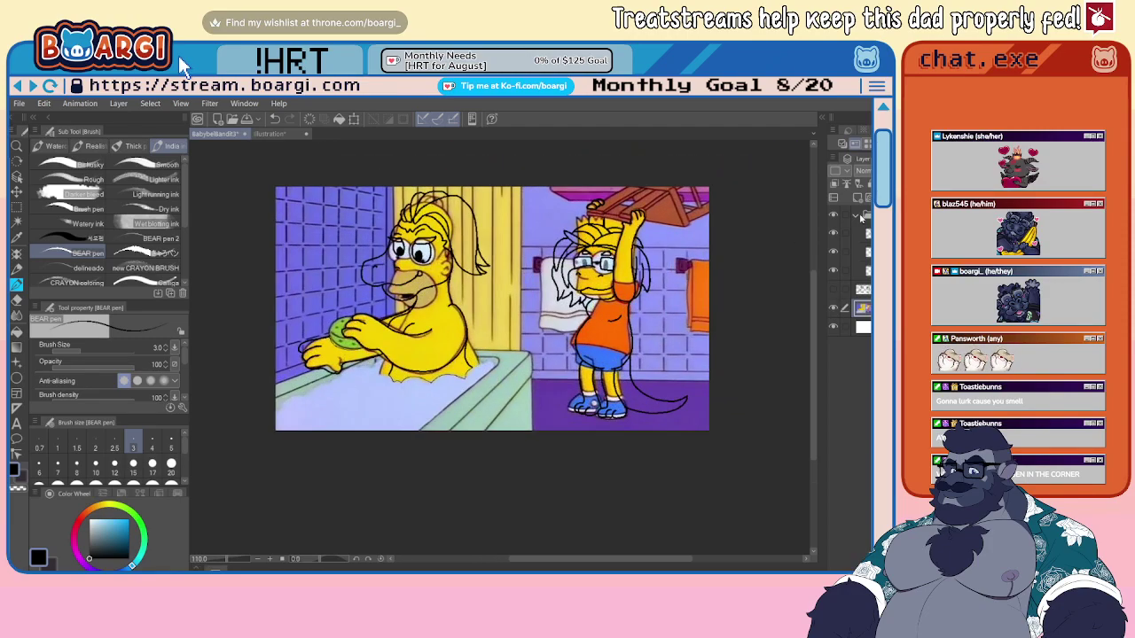
- Collapse the line art folder, auto-select the area outside the inked figures and invert the selection to cover both characters
{"action": "left_click", "coordinate": [861, 217]}
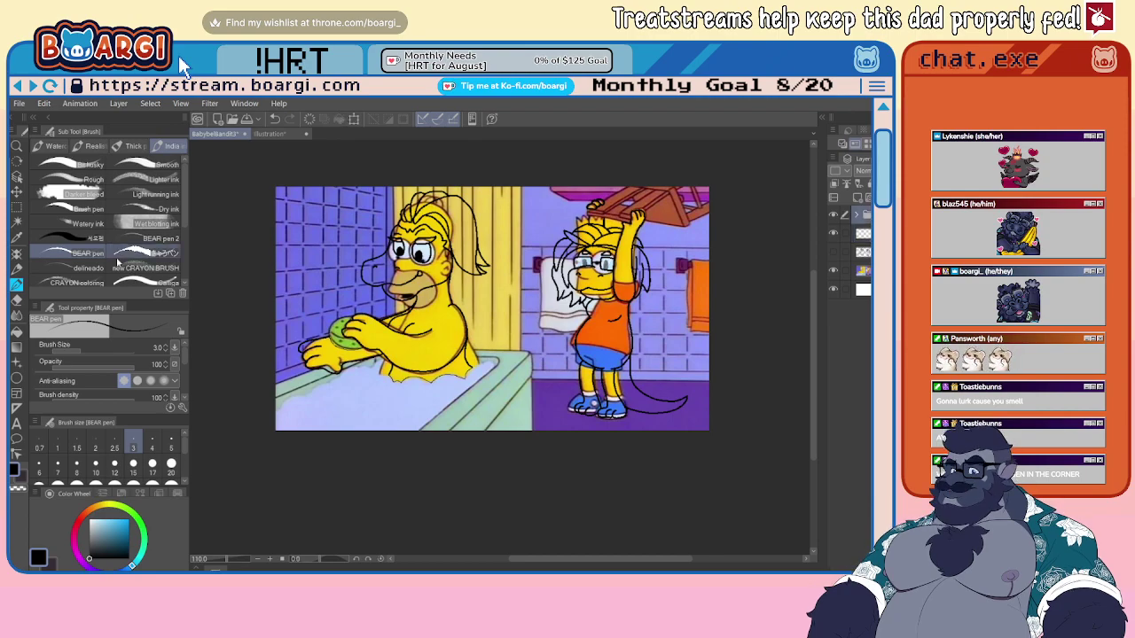
{"action": "key", "text": "w"}
{"action": "left_click", "coordinate": [316, 273]}
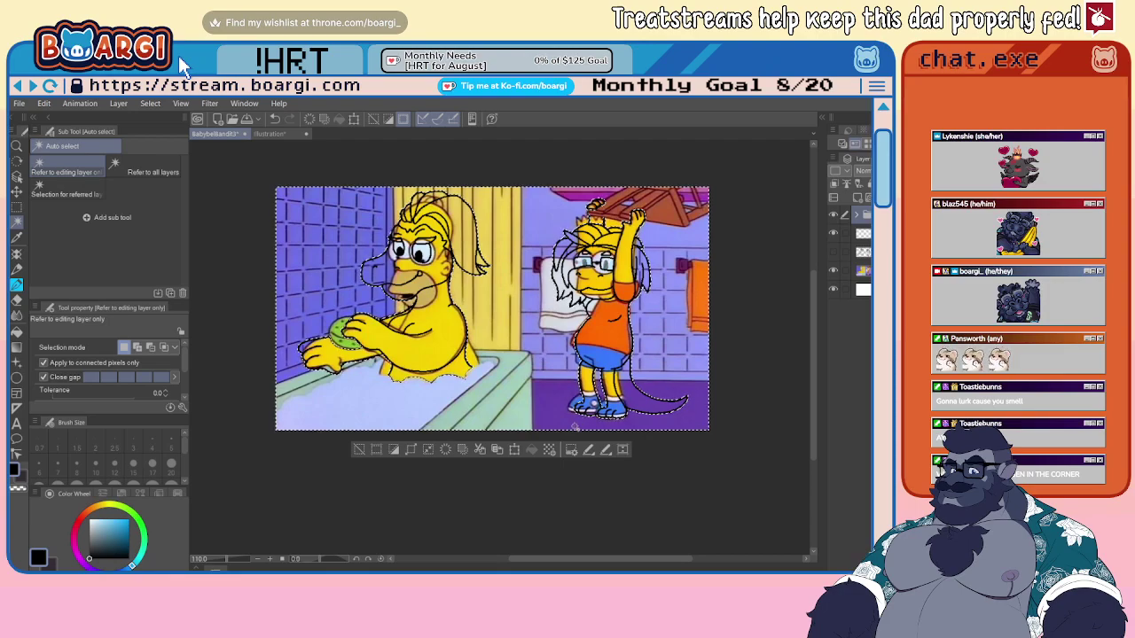
{"action": "left_click", "coordinate": [394, 449]}
- Sample the light green skin colour from the Illustration reference sheet and fill both selected characters on the layer beneath the line art
{"action": "left_click", "coordinate": [269, 134]}
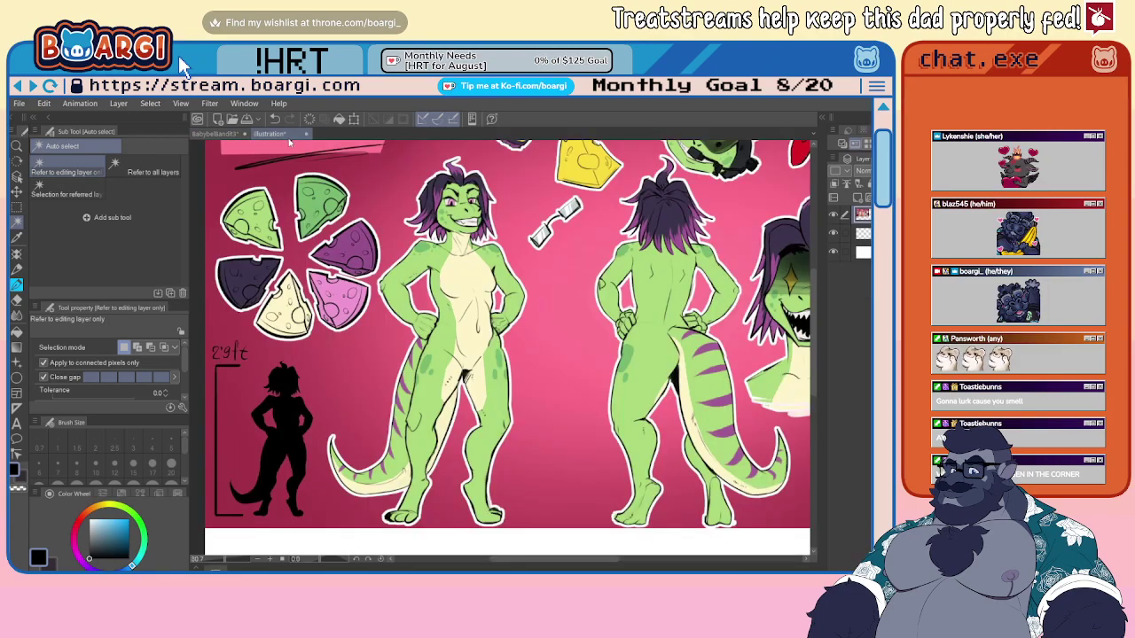
{"action": "right_click", "coordinate": [263, 173]}
{"action": "left_click", "coordinate": [216, 134]}
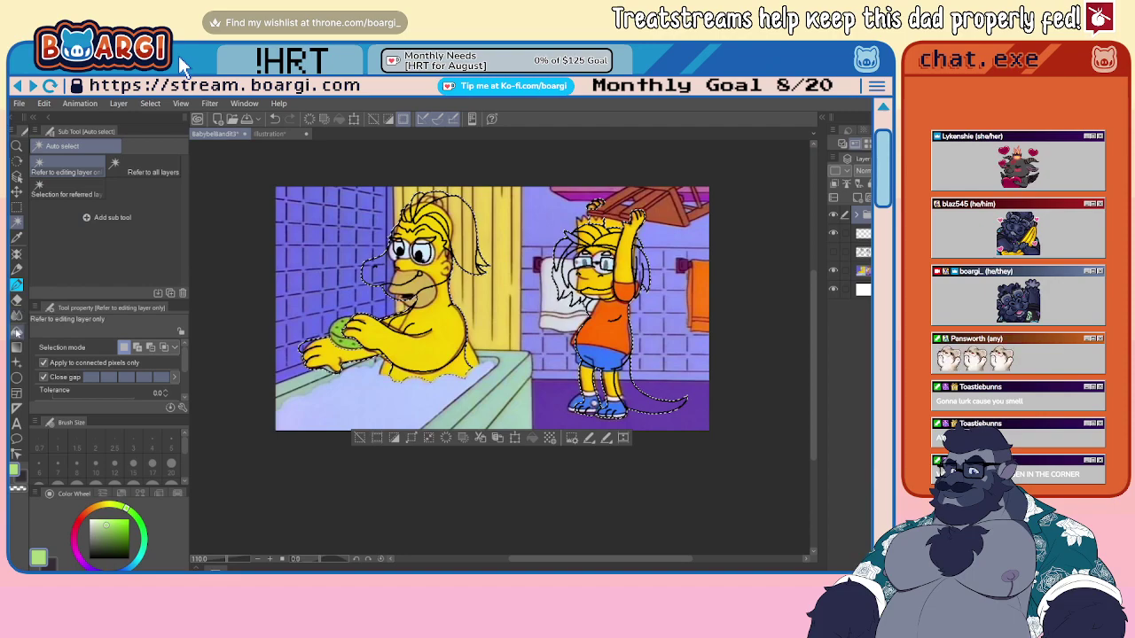
{"action": "key", "text": "g"}
{"action": "left_click", "coordinate": [863, 234]}
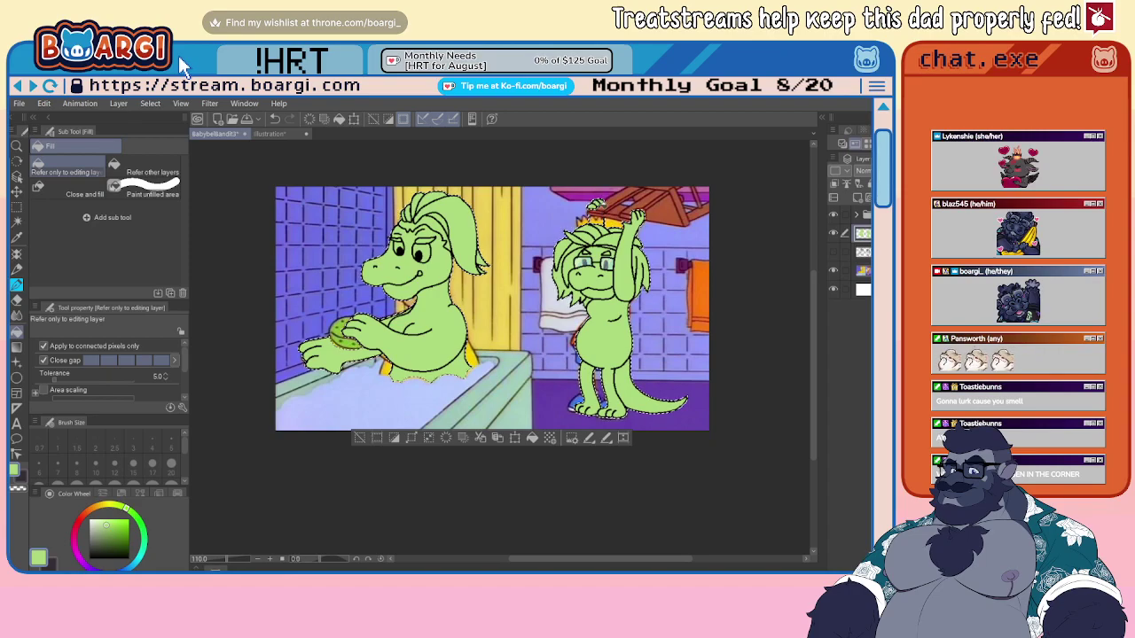
- Deselect and paint the smaller character's unfilled forearm beneath the stool light green with the BEAR pen
{"action": "scroll", "coordinate": [599, 212], "scroll_direction": "up", "scroll_amount": 3}
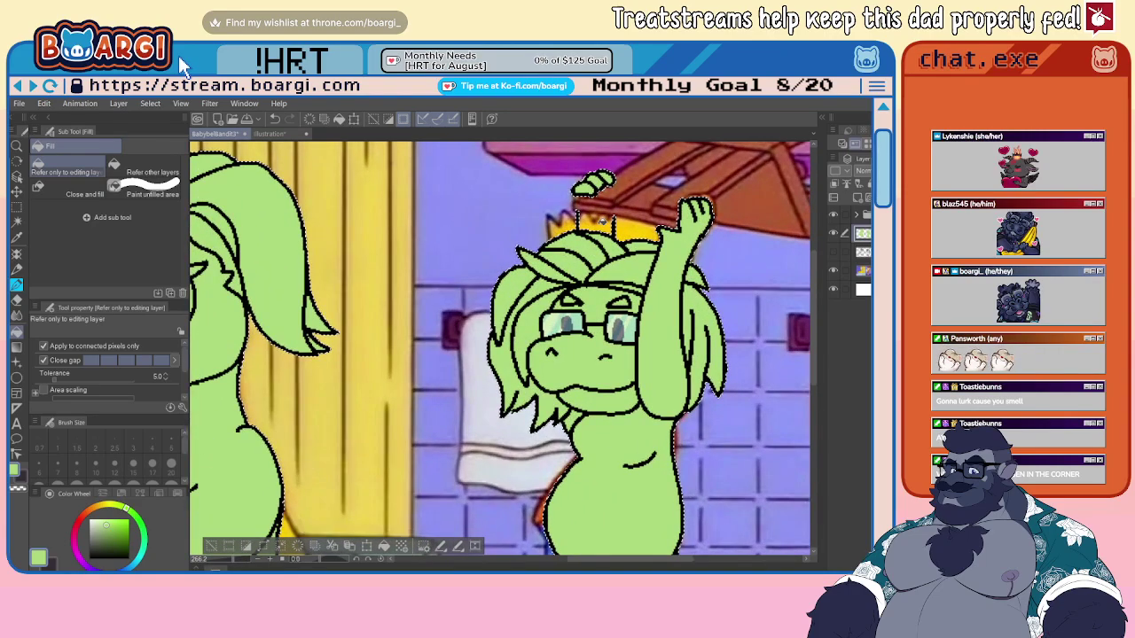
{"action": "scroll", "coordinate": [599, 213], "scroll_direction": "down", "scroll_amount": 1}
{"action": "scroll", "coordinate": [378, 228], "scroll_direction": "down", "scroll_amount": 2}
{"action": "scroll", "coordinate": [328, 228], "scroll_direction": "up", "scroll_amount": 2}
{"action": "scroll", "coordinate": [301, 228], "scroll_direction": "down", "scroll_amount": 1}
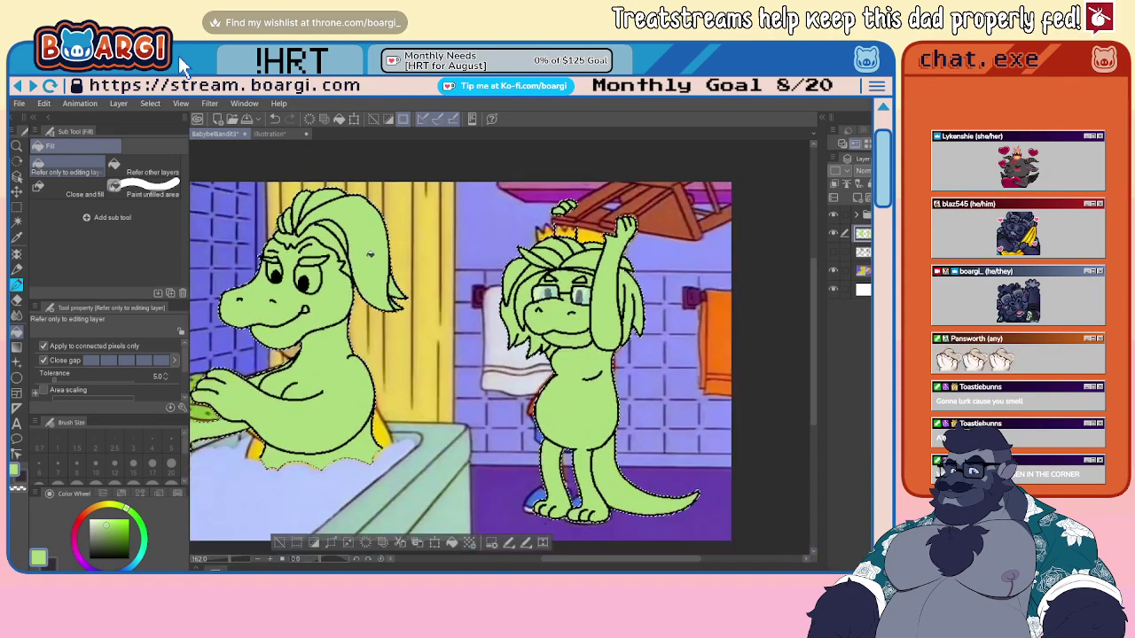
{"action": "key", "text": "m"}
{"action": "scroll", "coordinate": [629, 212], "scroll_direction": "up", "scroll_amount": 3}
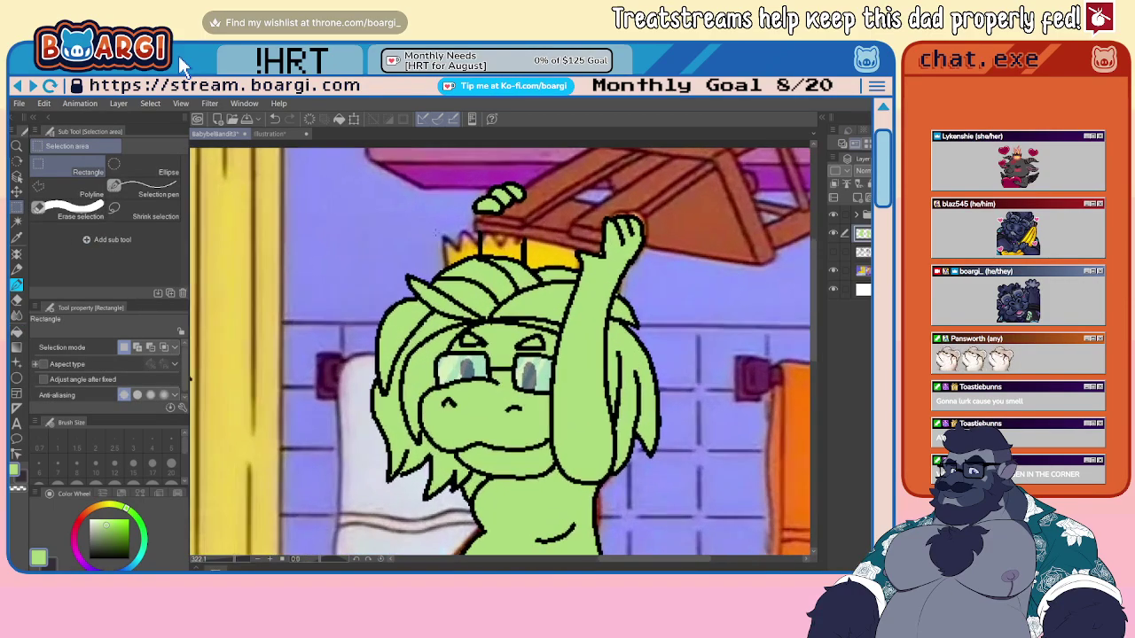
{"action": "key", "text": "b"}
{"action": "scroll", "coordinate": [502, 239], "scroll_direction": "up", "scroll_amount": 3}
{"action": "left_click_drag", "start_coordinate": [469, 229], "coordinate": [558, 237]}
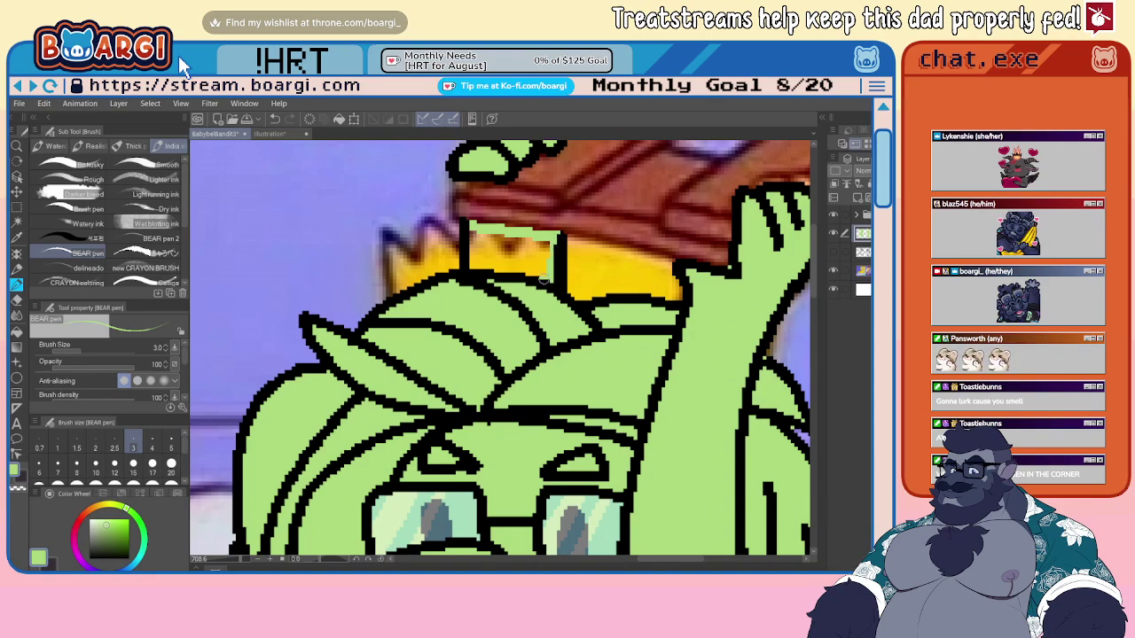
{"action": "mouse_move", "coordinate": [471, 263]}
{"action": "left_mouse_down"}
{"action": "mouse_move", "coordinate": [490, 227]}
{"action": "mouse_move", "coordinate": [526, 276]}
{"action": "left_mouse_up"}
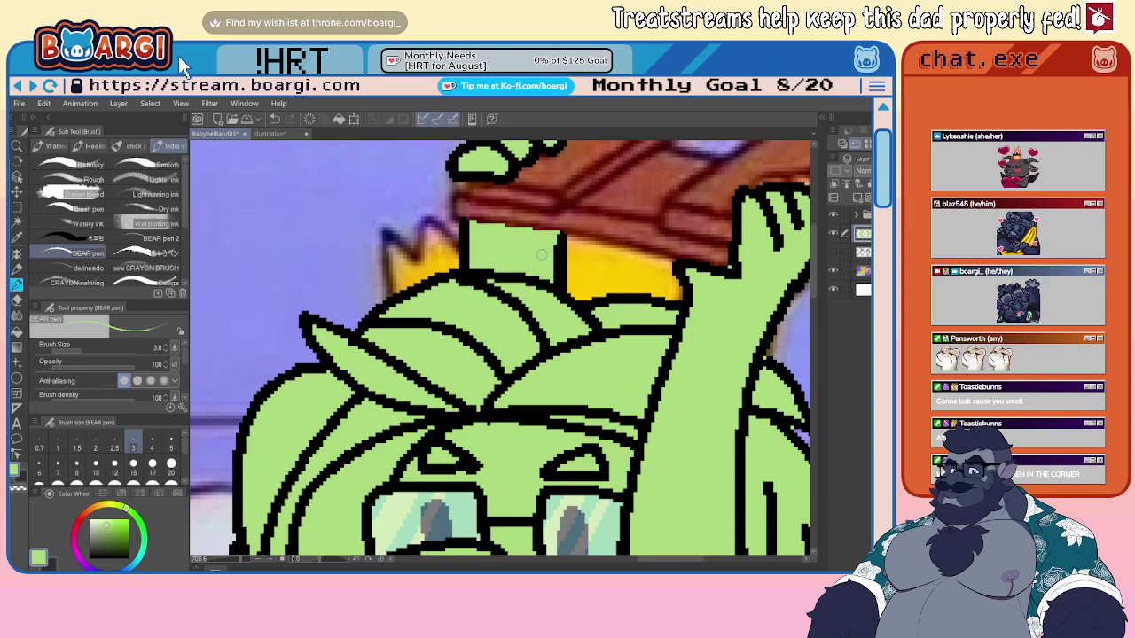
- Touch up the forearm's upper edge under the stool in black on the line art layer at brush size 1
{"action": "left_click", "coordinate": [88, 558]}
{"action": "left_click", "coordinate": [57, 444]}
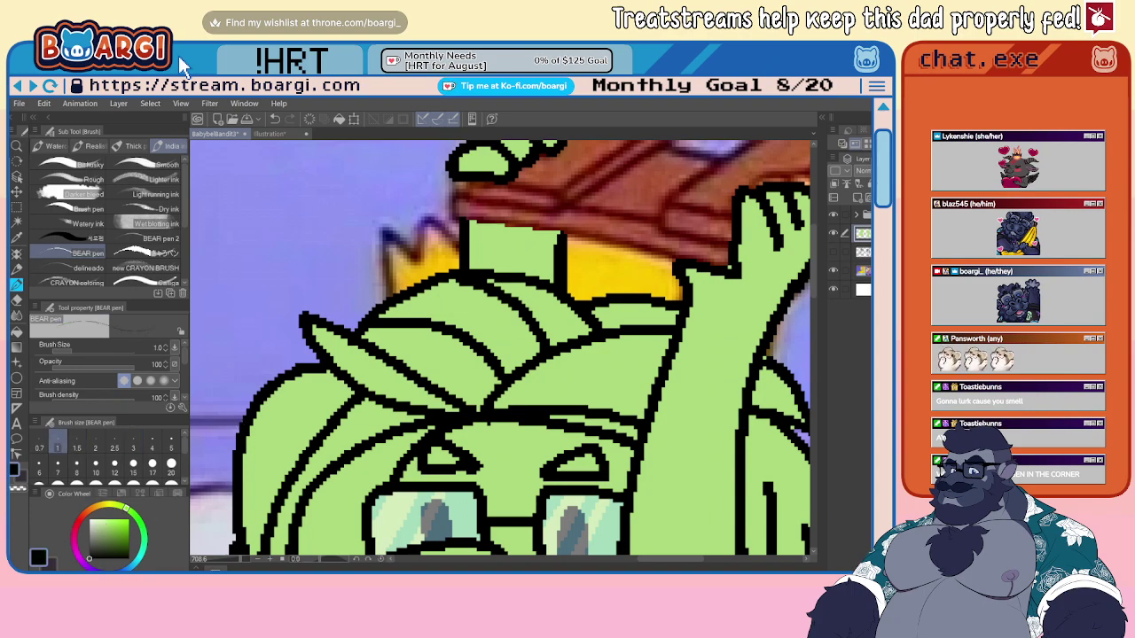
{"action": "scroll", "coordinate": [435, 211], "scroll_direction": "up", "scroll_amount": 3}
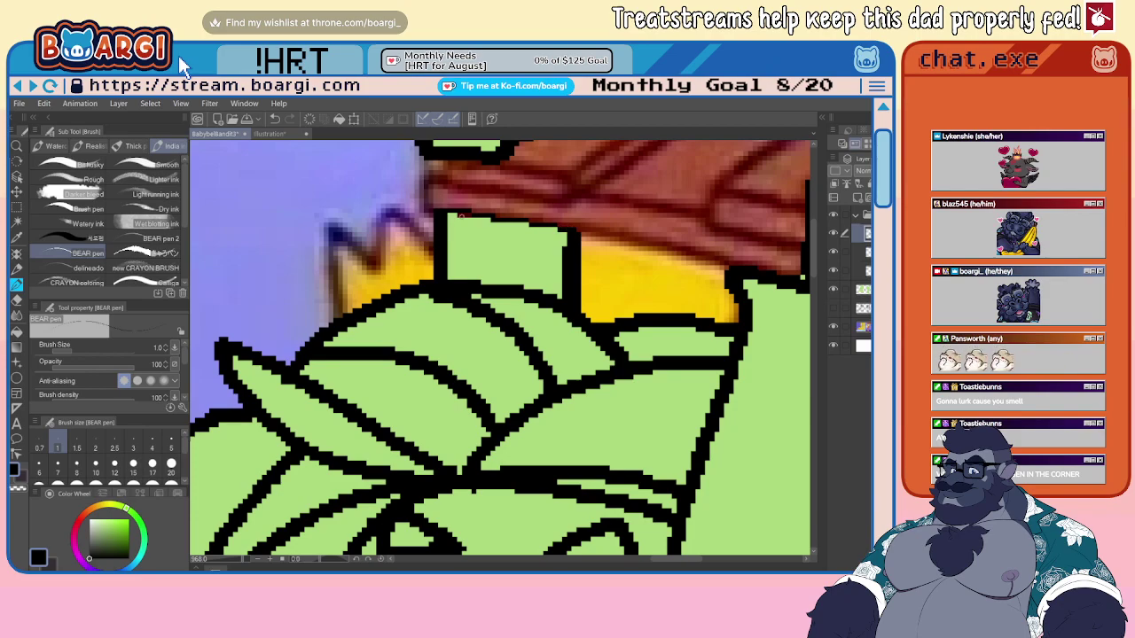
{"action": "scroll", "coordinate": [468, 215], "scroll_direction": "down", "scroll_amount": 4}
{"action": "scroll", "coordinate": [671, 265], "scroll_direction": "up", "scroll_amount": 7}
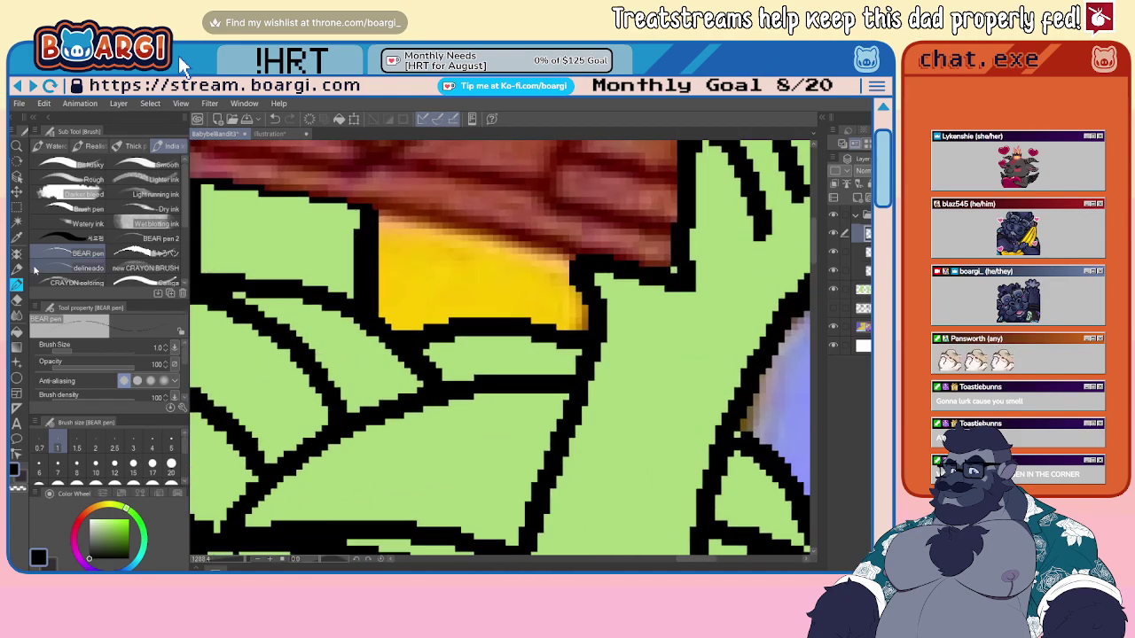
- Erase the stray green beside the smaller character's raised hand on the colour layer with the Snap eraser at size 2
{"action": "left_click", "coordinate": [17, 301]}
{"action": "left_click", "coordinate": [861, 290]}
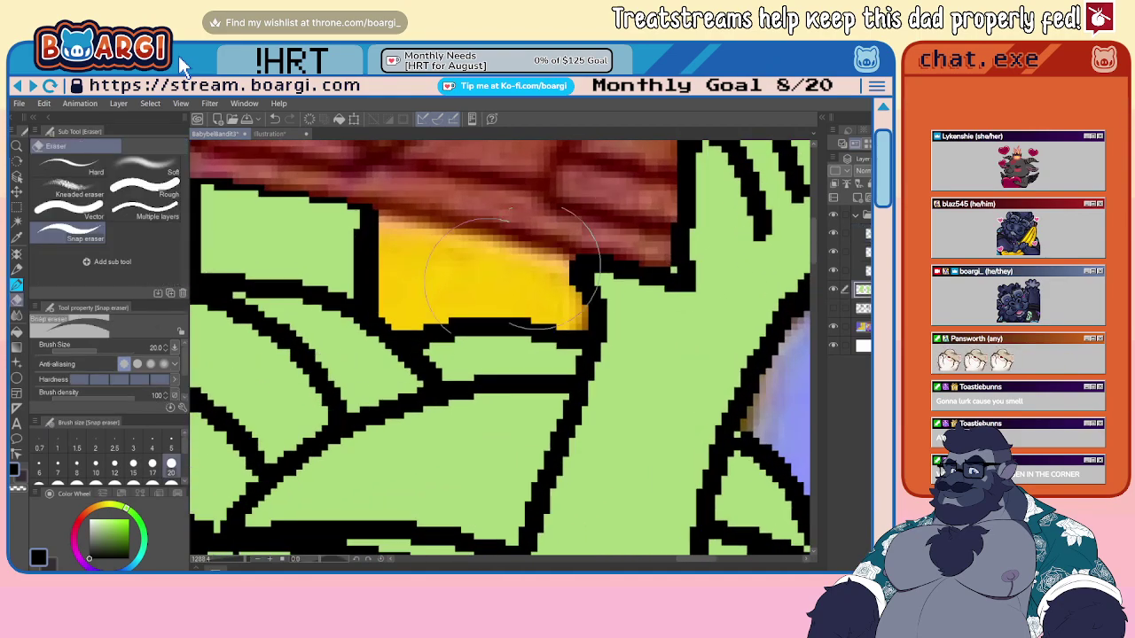
{"action": "left_click", "coordinate": [95, 453]}
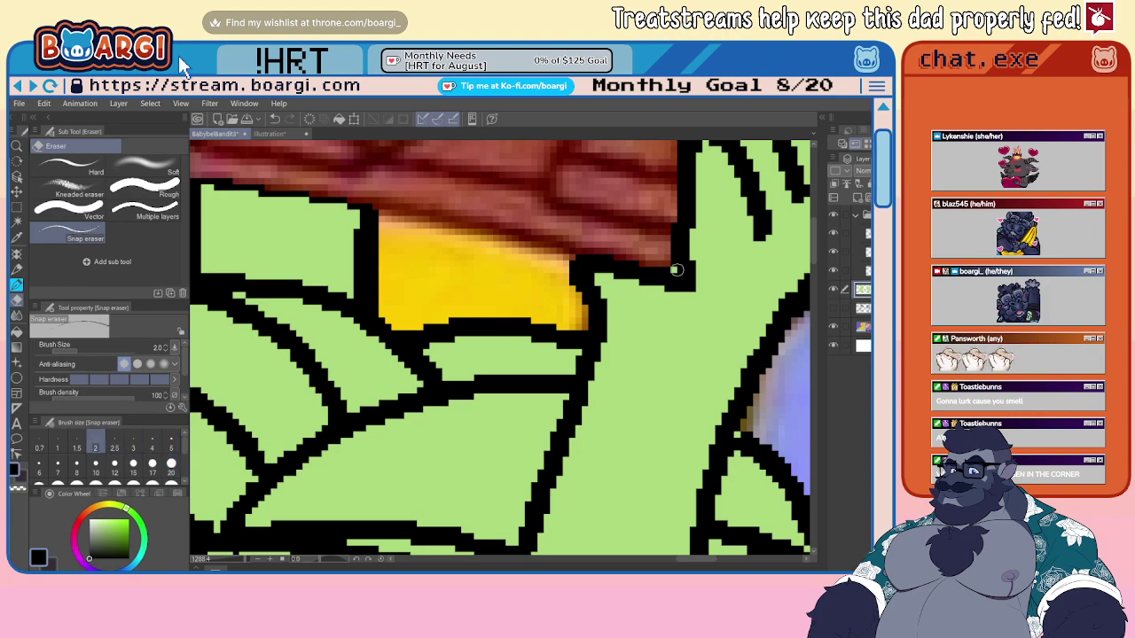
{"action": "scroll", "coordinate": [499, 311], "scroll_direction": "down", "scroll_amount": 8}
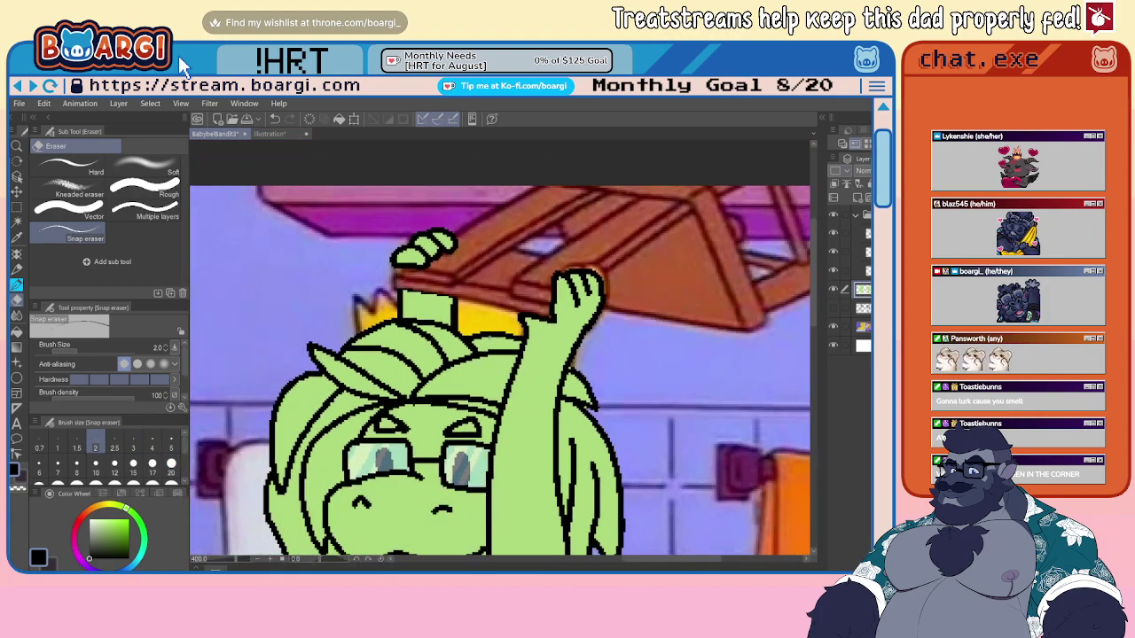
{"action": "scroll", "coordinate": [409, 317], "scroll_direction": "down", "scroll_amount": 1}
{"action": "scroll", "coordinate": [302, 338], "scroll_direction": "up", "scroll_amount": 3}
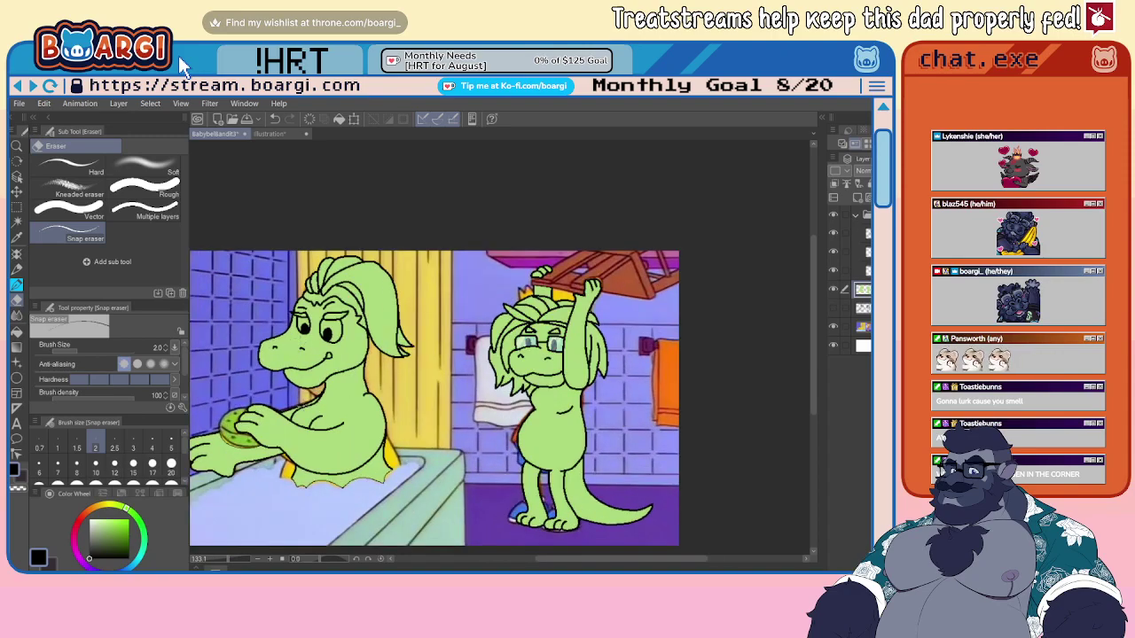
- Sample the pale lilac bathwater colour and add a new paint layer directly beneath the green fill layer
{"action": "scroll", "coordinate": [286, 400], "scroll_direction": "up", "scroll_amount": 4}
{"action": "scroll", "coordinate": [444, 333], "scroll_direction": "down", "scroll_amount": 6}
{"action": "scroll", "coordinate": [368, 452], "scroll_direction": "up", "scroll_amount": 14}
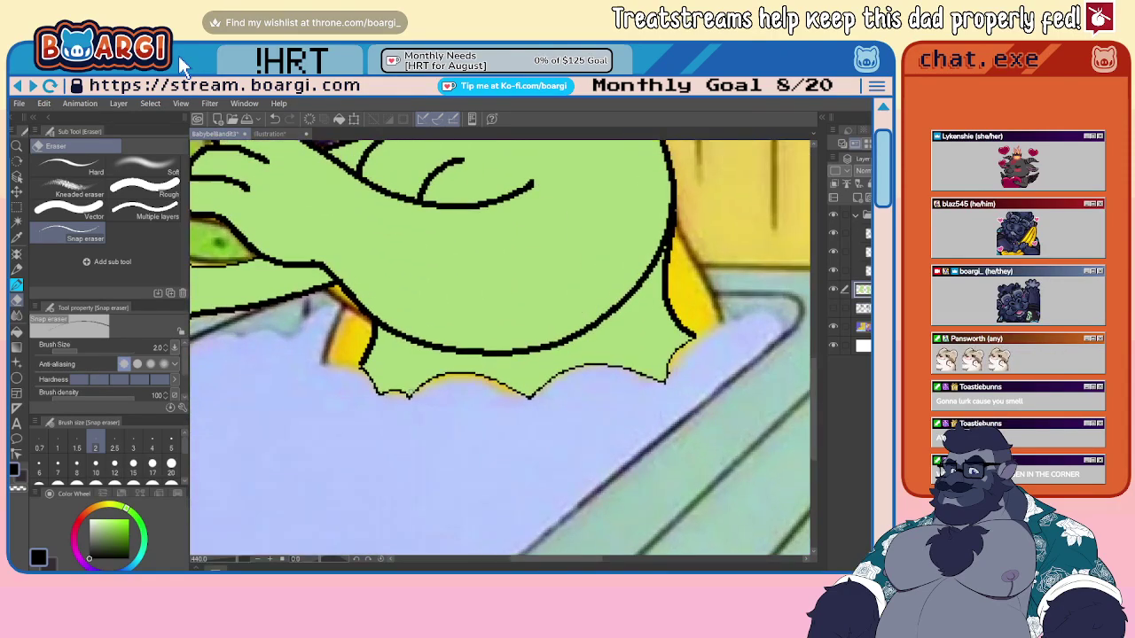
{"action": "key", "text": "ctrl+plus"}
{"action": "left_click", "coordinate": [376, 419], "text": "alt"}
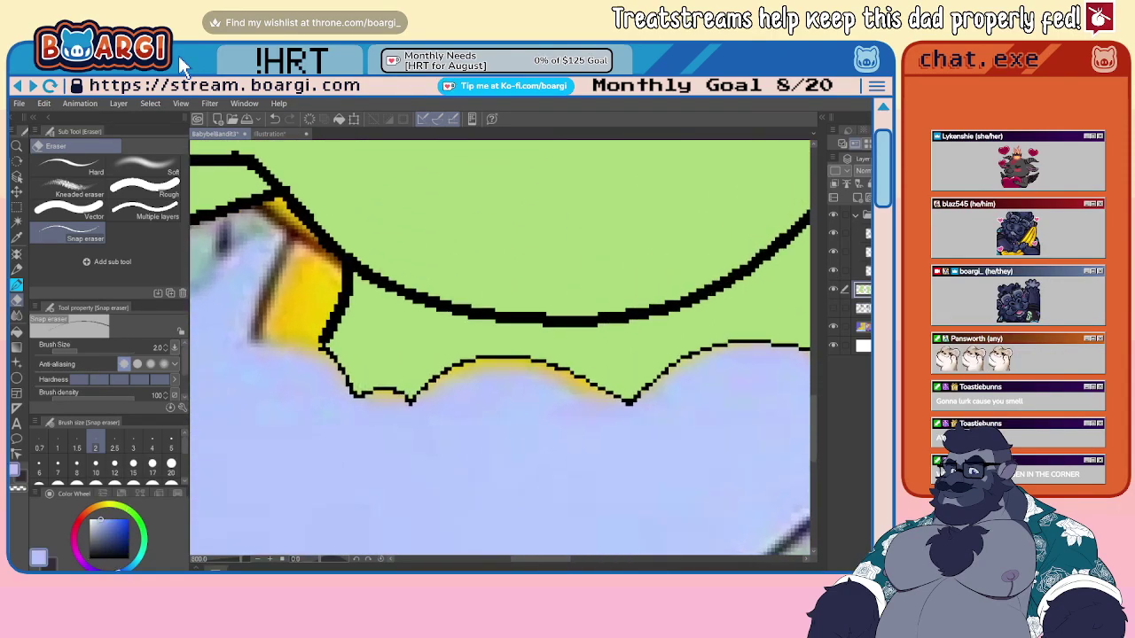
{"action": "left_click", "coordinate": [862, 327]}
{"action": "left_click", "coordinate": [859, 198]}
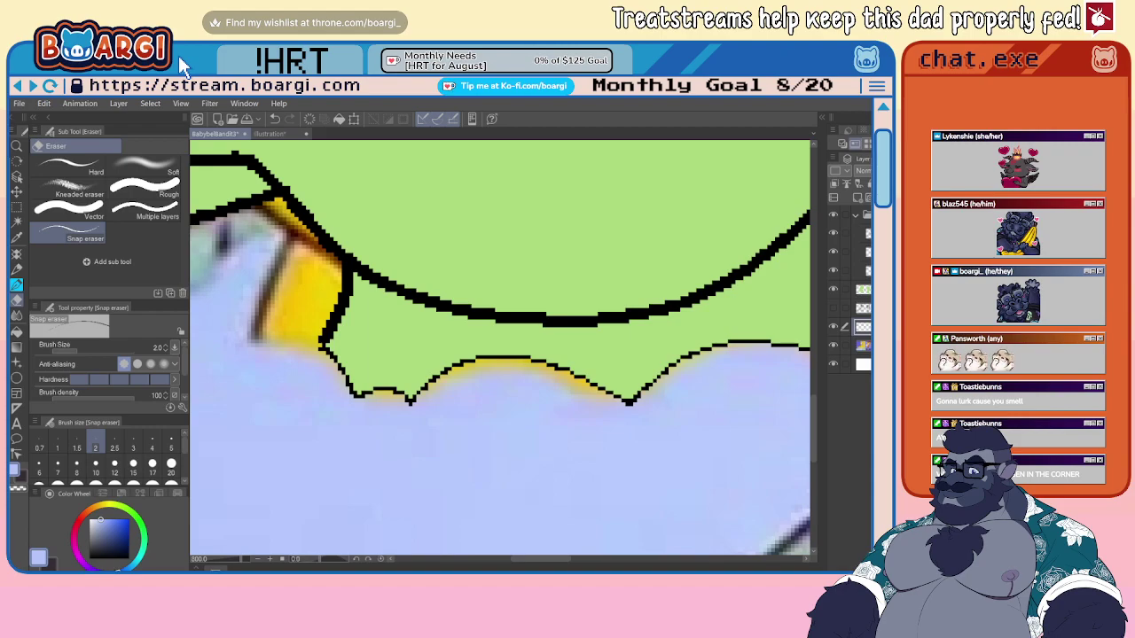
{"action": "left_click_drag", "start_coordinate": [862, 327], "coordinate": [861, 301]}
{"action": "key", "text": "b"}
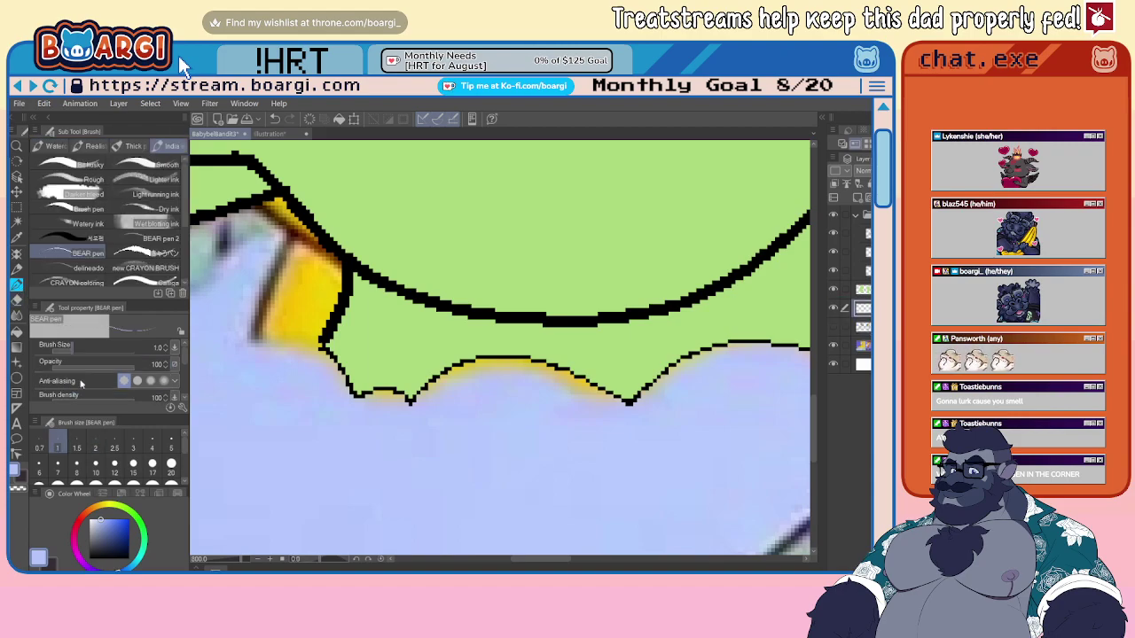
- Paint lilac bathwater over the yellow remnants below the bathing character's waist and beside its arm with the BEAR pen at size 5
{"action": "left_click_drag", "start_coordinate": [249, 347], "coordinate": [309, 357]}
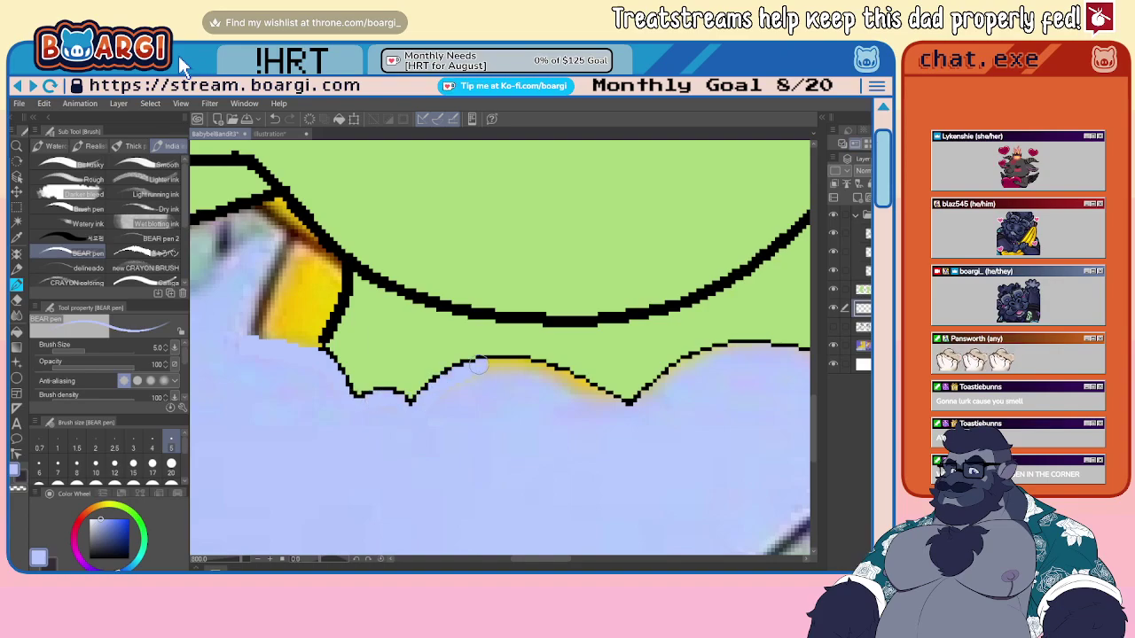
{"action": "left_click_drag", "start_coordinate": [479, 365], "coordinate": [589, 395]}
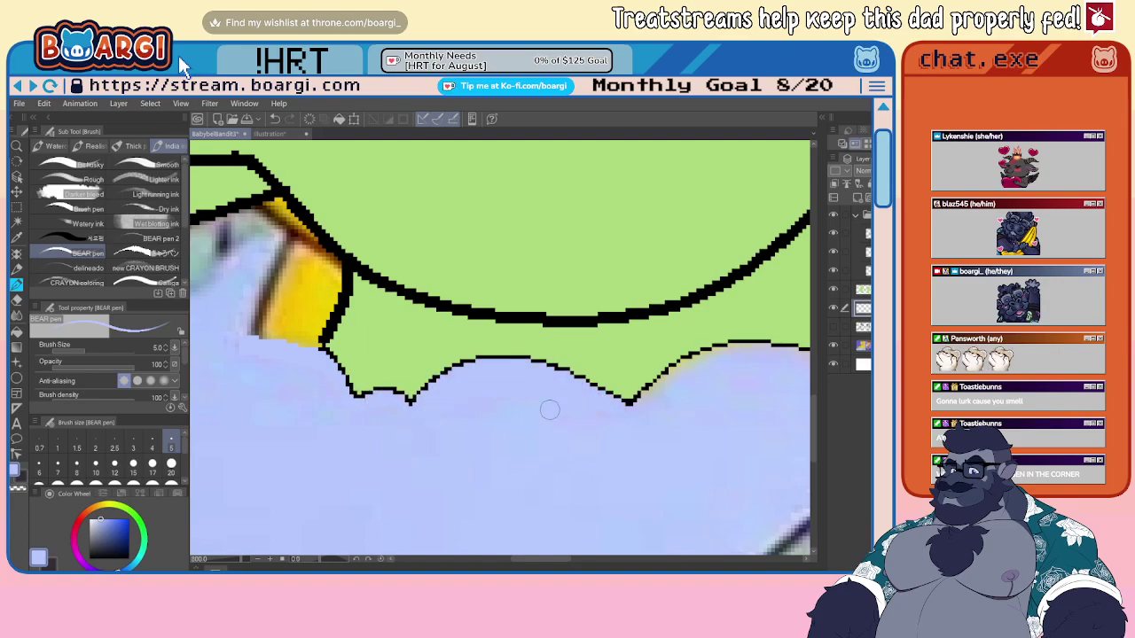
{"action": "scroll", "coordinate": [355, 337], "scroll_direction": "down", "scroll_amount": 4}
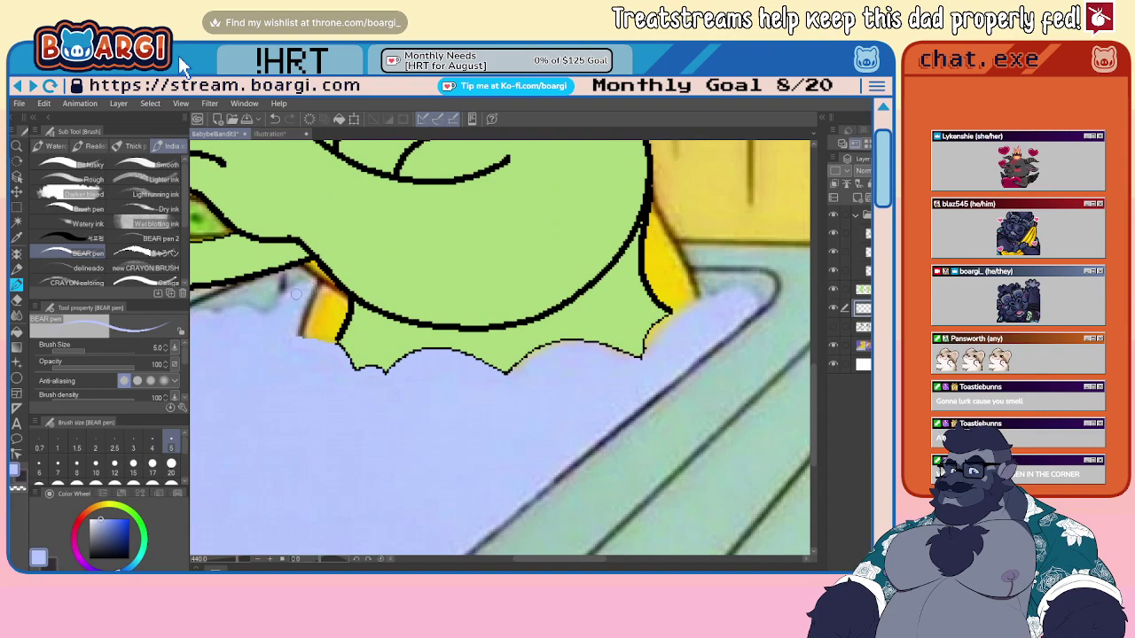
{"action": "mouse_move", "coordinate": [276, 314]}
{"action": "left_mouse_down"}
{"action": "mouse_move", "coordinate": [323, 281]}
{"action": "mouse_move", "coordinate": [346, 295]}
{"action": "mouse_move", "coordinate": [326, 343]}
{"action": "mouse_move", "coordinate": [300, 335]}
{"action": "mouse_move", "coordinate": [302, 301]}
{"action": "mouse_move", "coordinate": [318, 283]}
{"action": "mouse_move", "coordinate": [305, 333]}
{"action": "mouse_move", "coordinate": [319, 307]}
{"action": "left_mouse_up"}
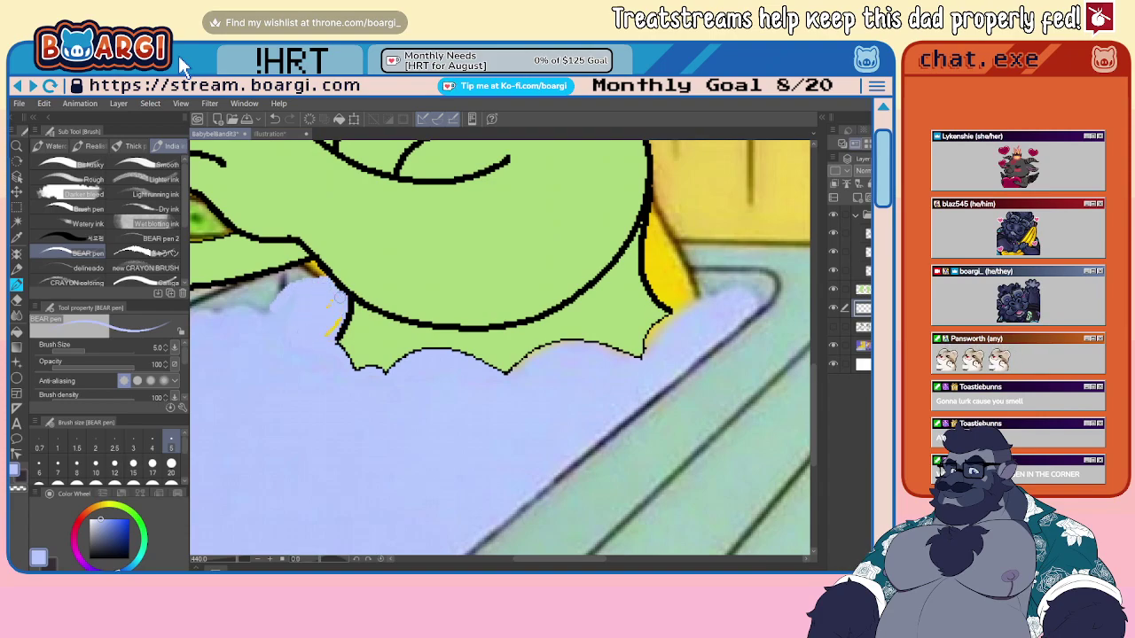
{"action": "scroll", "coordinate": [312, 265], "scroll_direction": "up", "scroll_amount": 2}
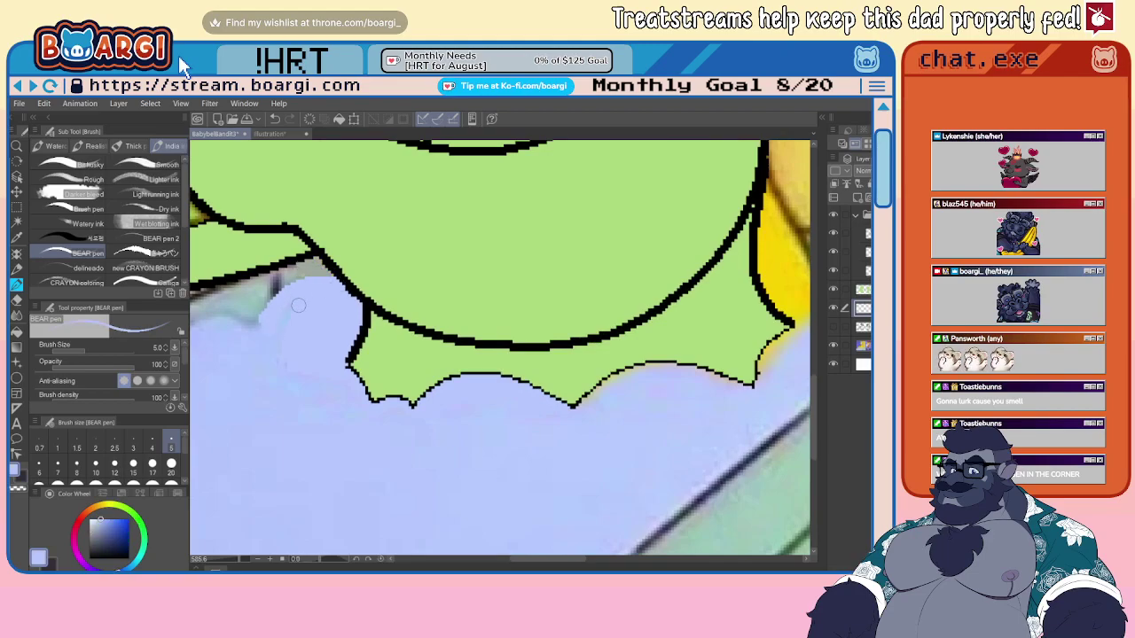
- Cover the yellow fringe along the far side of the bathing character's scalloped waterline in lilac at brush size 20
{"action": "scroll", "coordinate": [278, 333], "scroll_direction": "down", "scroll_amount": 3}
{"action": "scroll", "coordinate": [469, 357], "scroll_direction": "up", "scroll_amount": 3}
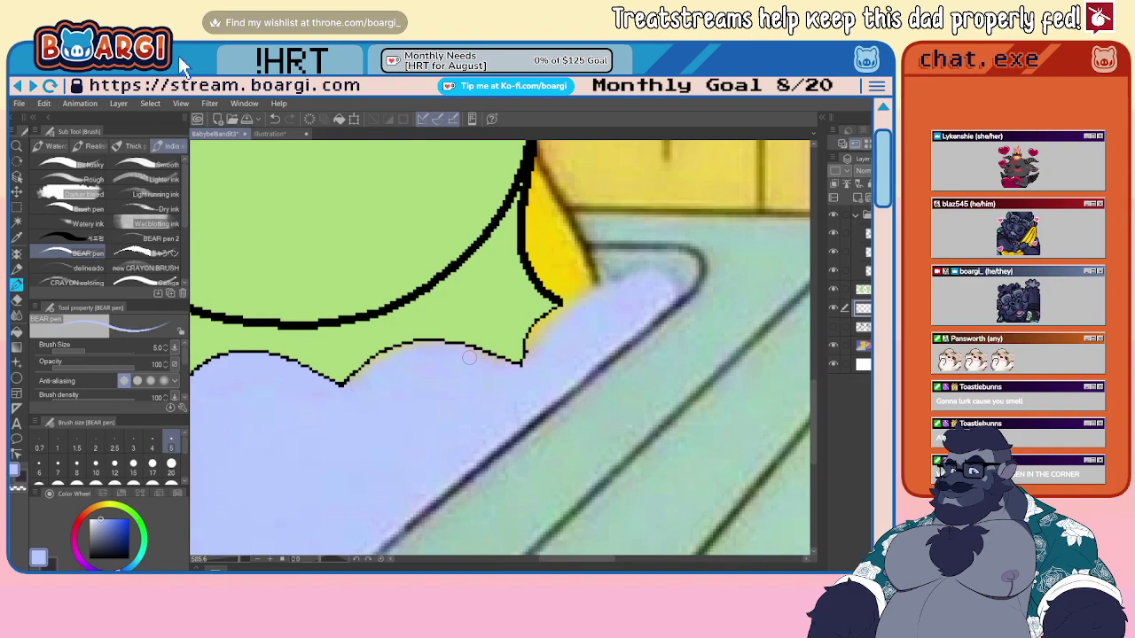
{"action": "left_click", "coordinate": [171, 466]}
{"action": "mouse_move", "coordinate": [356, 388]}
{"action": "left_mouse_down"}
{"action": "mouse_move", "coordinate": [528, 370]}
{"action": "mouse_move", "coordinate": [581, 305]}
{"action": "mouse_move", "coordinate": [637, 299]}
{"action": "mouse_move", "coordinate": [506, 390]}
{"action": "left_mouse_up"}
{"action": "scroll", "coordinate": [445, 420], "scroll_direction": "down", "scroll_amount": 3}
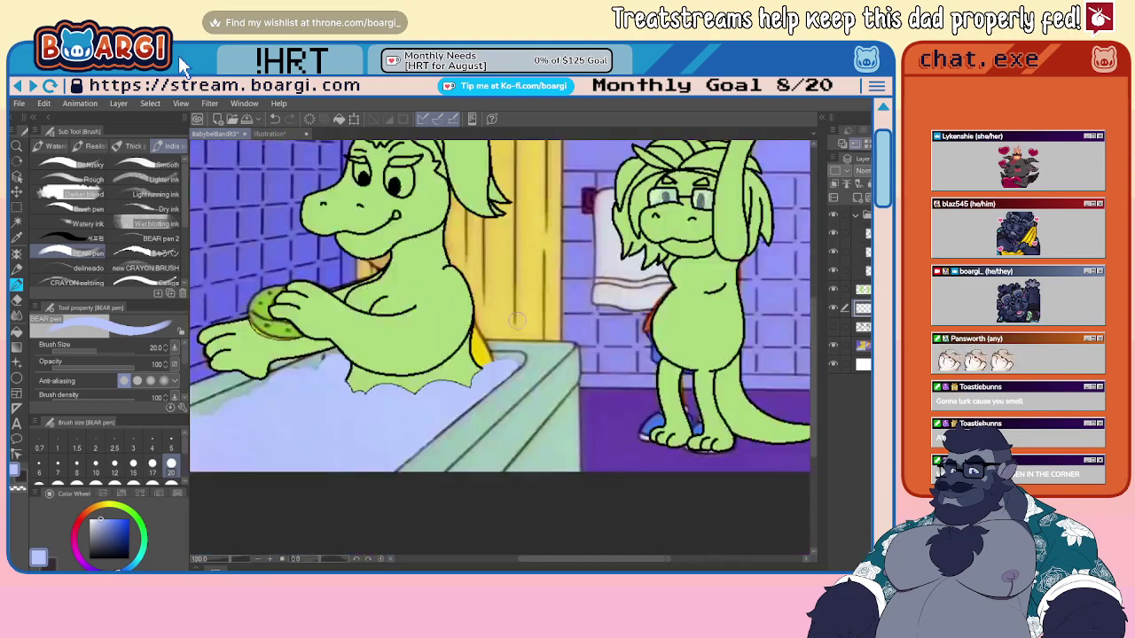
- Sample the tub's pale teal and paint over the original figure's yellow back where it overlaps the tub rim at size 5
{"action": "scroll", "coordinate": [525, 319], "scroll_direction": "up", "scroll_amount": 2}
{"action": "left_click", "coordinate": [508, 389], "text": "alt"}
{"action": "left_click", "coordinate": [171, 445]}
{"action": "scroll", "coordinate": [448, 408], "scroll_direction": "up", "scroll_amount": 2}
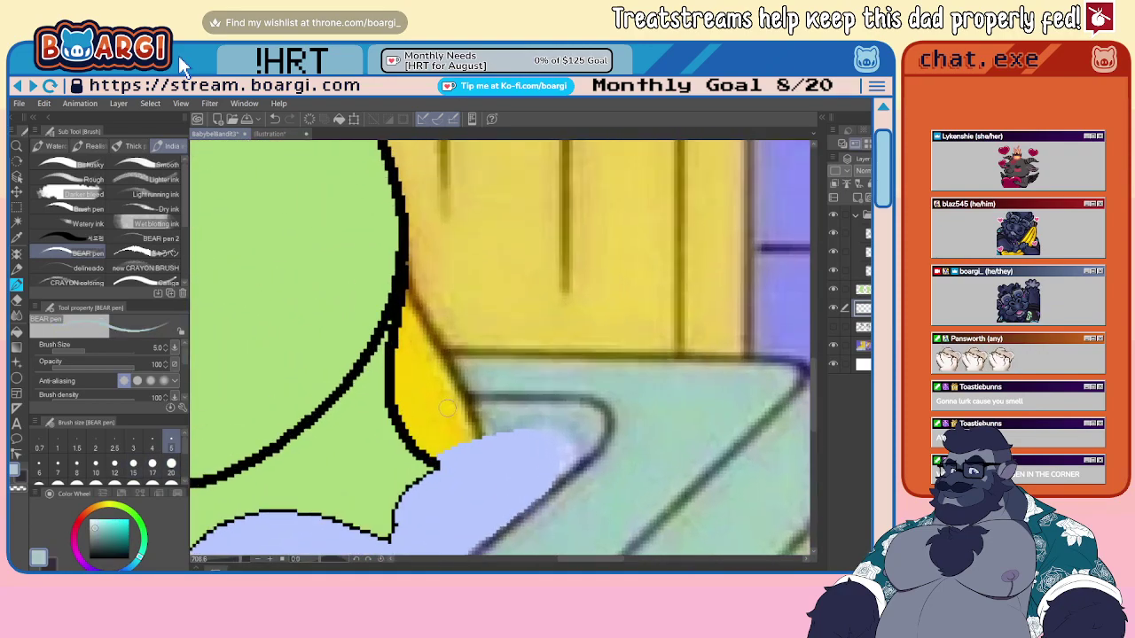
{"action": "mouse_move", "coordinate": [485, 410]}
{"action": "left_mouse_down"}
{"action": "mouse_move", "coordinate": [386, 415]}
{"action": "mouse_move", "coordinate": [470, 415]}
{"action": "mouse_move", "coordinate": [430, 430]}
{"action": "mouse_move", "coordinate": [458, 431]}
{"action": "mouse_move", "coordinate": [424, 433]}
{"action": "mouse_move", "coordinate": [419, 451]}
{"action": "mouse_move", "coordinate": [499, 427]}
{"action": "left_mouse_up"}
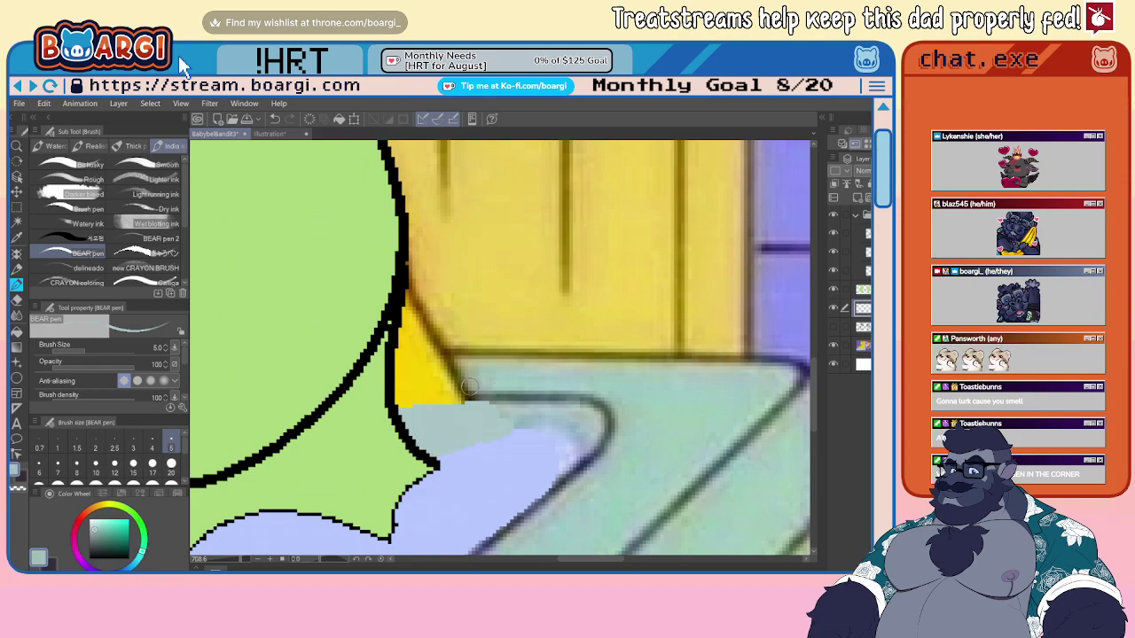
{"action": "mouse_move", "coordinate": [470, 387]}
{"action": "left_mouse_down"}
{"action": "mouse_move", "coordinate": [396, 396]}
{"action": "mouse_move", "coordinate": [410, 361]}
{"action": "mouse_move", "coordinate": [458, 385]}
{"action": "mouse_move", "coordinate": [400, 407]}
{"action": "mouse_move", "coordinate": [479, 398]}
{"action": "left_mouse_up"}
- Extend the tub's dark inner rim line to the bathing character's back at size 1 and resample the rim's pale teal
{"action": "left_click", "coordinate": [507, 396], "text": "alt"}
{"action": "left_click", "coordinate": [56, 441]}
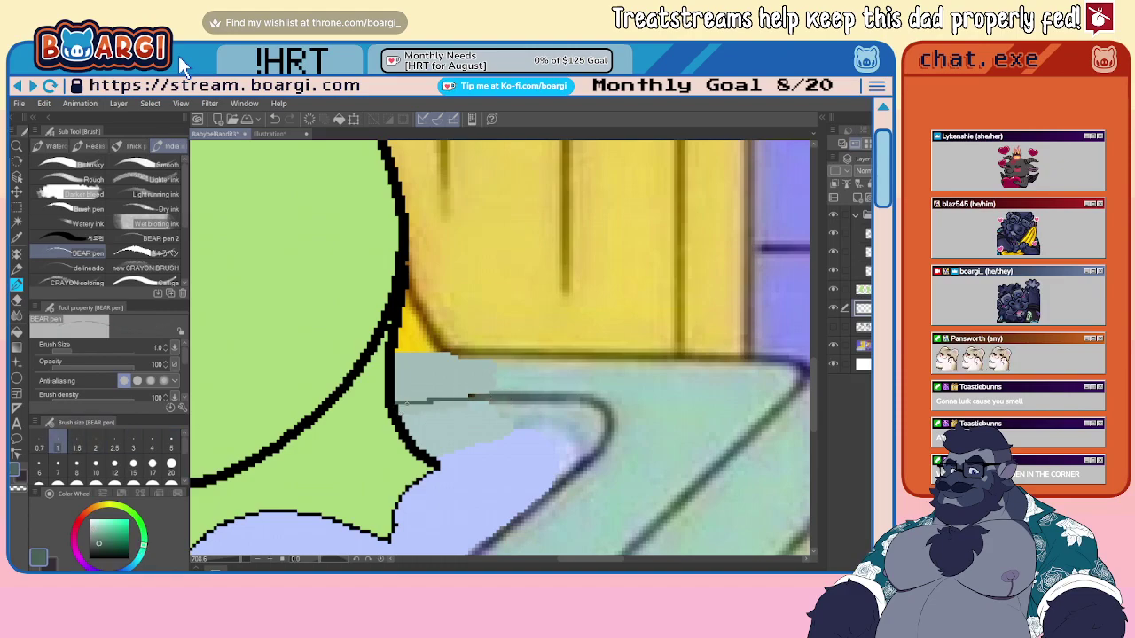
{"action": "left_click", "coordinate": [463, 405], "text": "alt"}
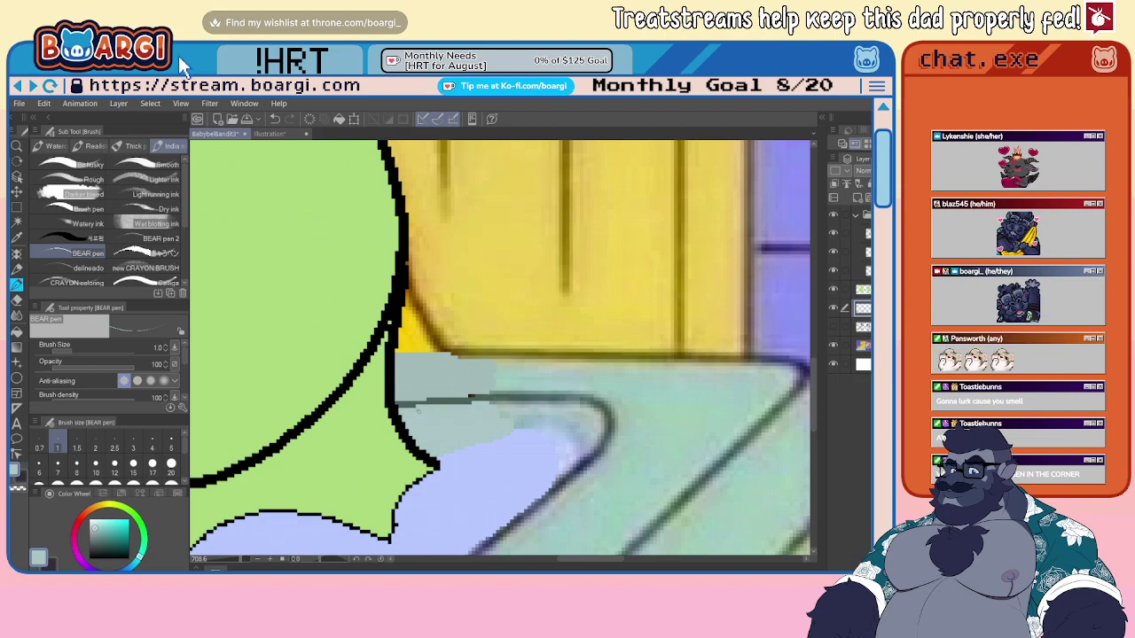
{"action": "scroll", "coordinate": [484, 424], "scroll_direction": "down", "scroll_amount": 7}
{"action": "scroll", "coordinate": [488, 421], "scroll_direction": "up", "scroll_amount": 5}
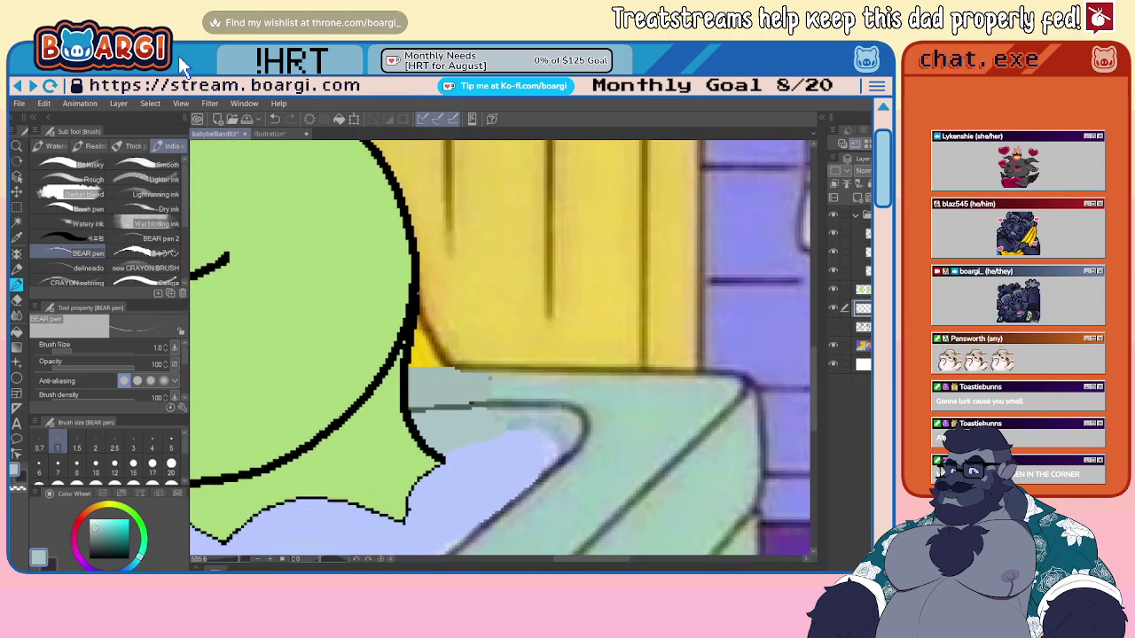
- Sample the curtain yellow and paint over the original figure's remaining back above the tub rim at brush size 5
{"action": "left_click", "coordinate": [480, 369], "text": "alt"}
{"action": "scroll", "coordinate": [432, 363], "scroll_direction": "down", "scroll_amount": 3}
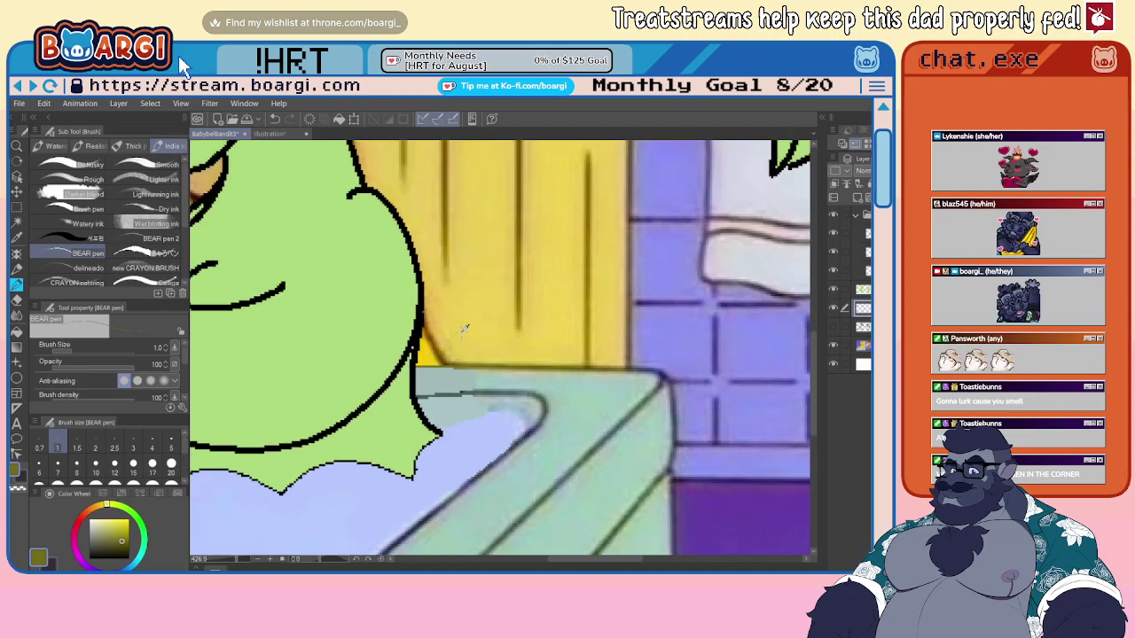
{"action": "left_click", "coordinate": [464, 329], "text": "alt"}
{"action": "left_click", "coordinate": [171, 442]}
{"action": "scroll", "coordinate": [441, 325], "scroll_direction": "up", "scroll_amount": 5}
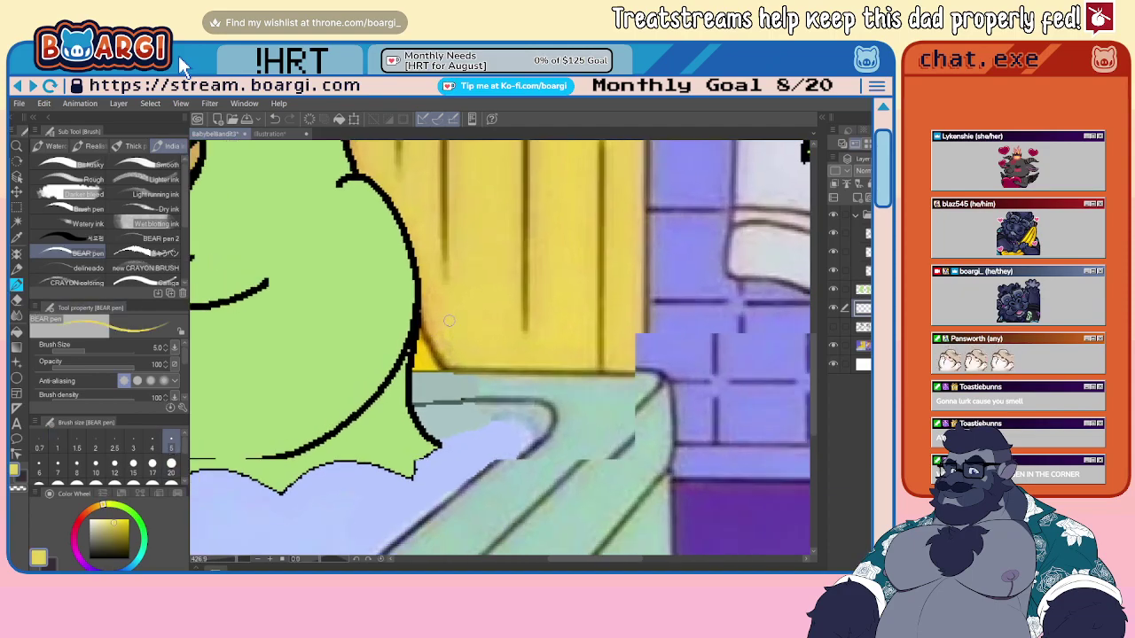
{"action": "mouse_move", "coordinate": [416, 307]}
{"action": "left_mouse_down"}
{"action": "mouse_move", "coordinate": [402, 379]}
{"action": "mouse_move", "coordinate": [480, 380]}
{"action": "left_mouse_up"}
{"action": "mouse_move", "coordinate": [454, 367]}
{"action": "left_mouse_down"}
{"action": "mouse_move", "coordinate": [488, 352]}
{"action": "mouse_move", "coordinate": [433, 318]}
{"action": "left_mouse_up"}
{"action": "scroll", "coordinate": [423, 311], "scroll_direction": "down", "scroll_amount": 1}
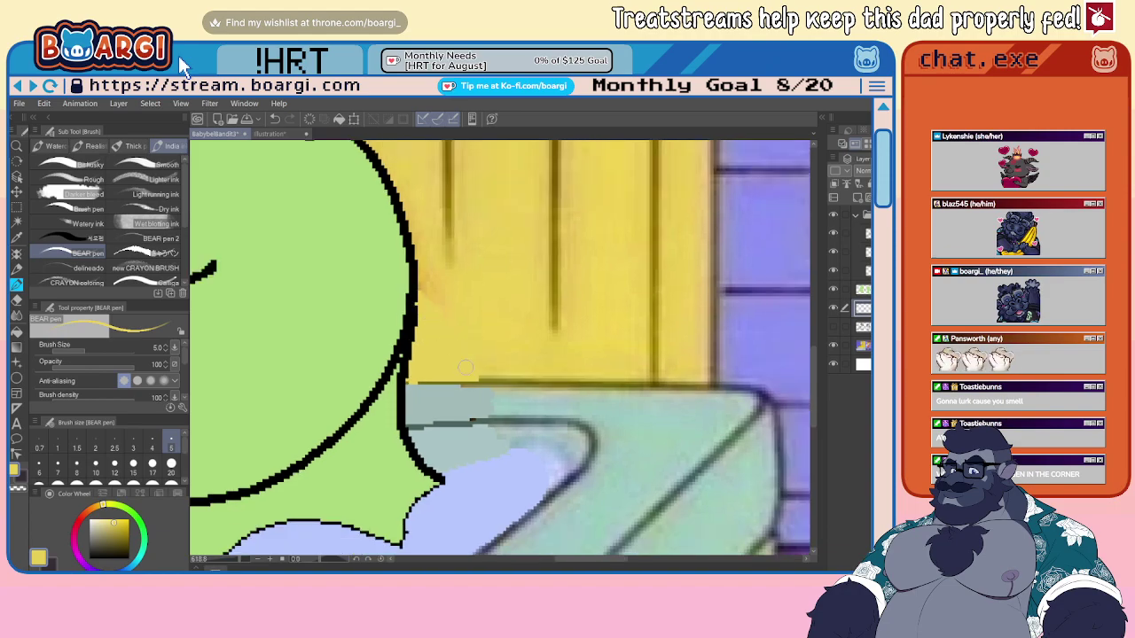
- Sample the sponge's green and paint over the yellow edge along the underside of the sponge
{"action": "scroll", "coordinate": [474, 376], "scroll_direction": "down", "scroll_amount": 11}
{"action": "scroll", "coordinate": [229, 363], "scroll_direction": "up", "scroll_amount": 7}
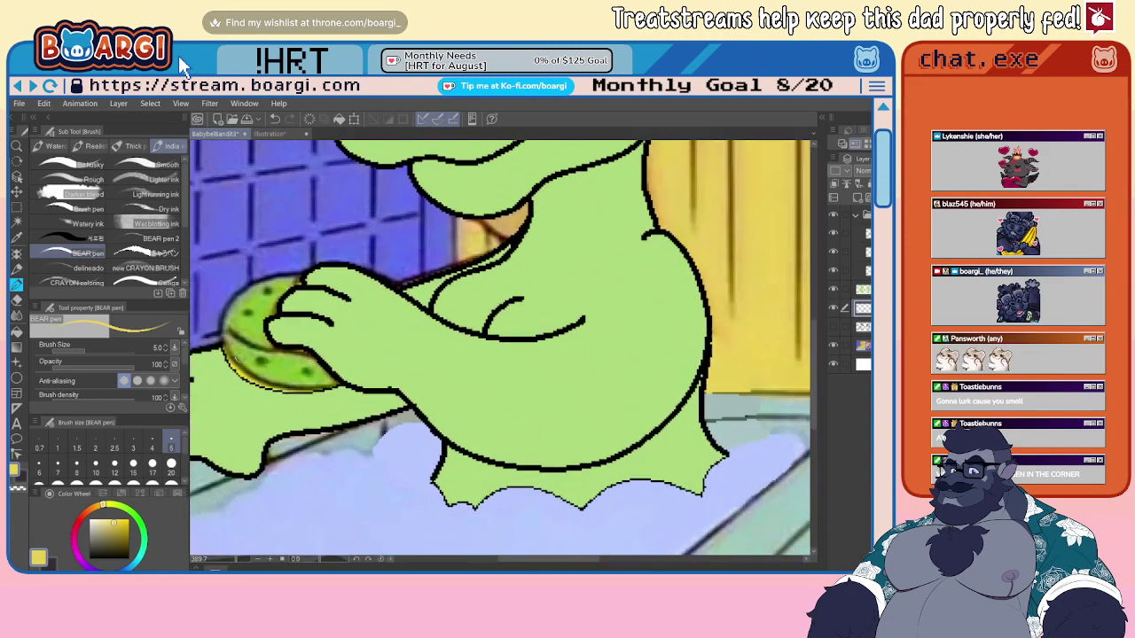
{"action": "scroll", "coordinate": [240, 355], "scroll_direction": "up", "scroll_amount": 3}
{"action": "left_click", "coordinate": [240, 350], "text": "alt"}
{"action": "mouse_move", "coordinate": [217, 344]}
{"action": "left_mouse_down"}
{"action": "mouse_move", "coordinate": [234, 370]}
{"action": "mouse_move", "coordinate": [309, 401]}
{"action": "mouse_move", "coordinate": [377, 393]}
{"action": "mouse_move", "coordinate": [298, 392]}
{"action": "mouse_move", "coordinate": [228, 357]}
{"action": "left_mouse_up"}
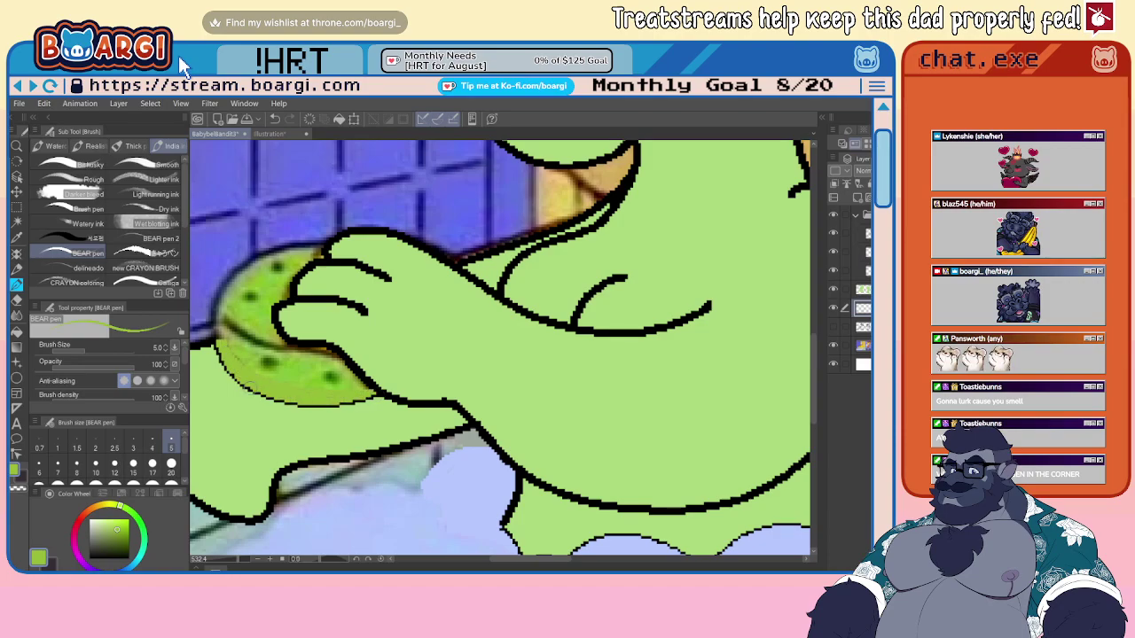
- Sample the tan-yellow curtain colour and paint over the original figure's lines beneath the bathing character's chin
{"action": "scroll", "coordinate": [266, 354], "scroll_direction": "down", "scroll_amount": 5}
{"action": "scroll", "coordinate": [428, 349], "scroll_direction": "up", "scroll_amount": 5}
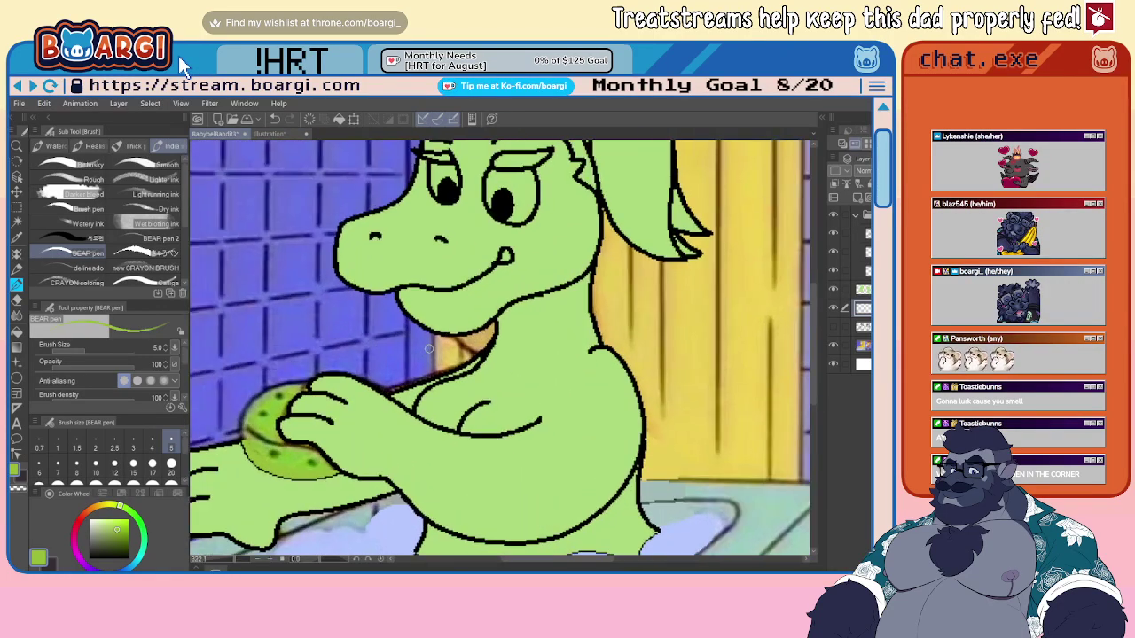
{"action": "scroll", "coordinate": [428, 348], "scroll_direction": "up", "scroll_amount": 1}
{"action": "left_click", "coordinate": [467, 343], "text": "alt"}
{"action": "left_click_drag", "start_coordinate": [456, 336], "coordinate": [495, 354]}
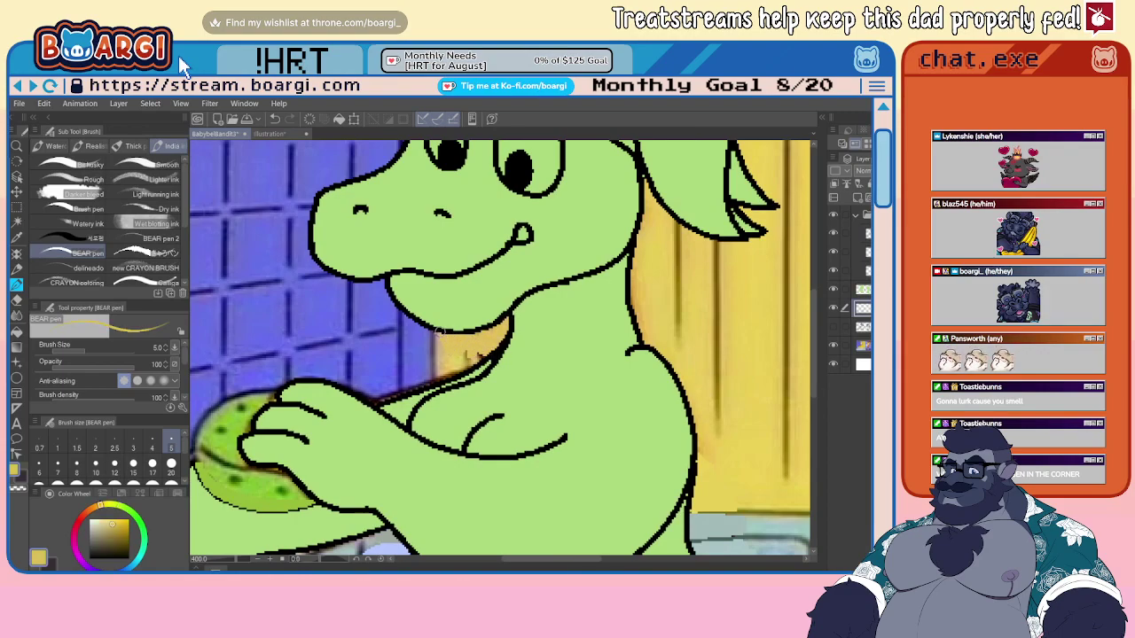
{"action": "mouse_move", "coordinate": [440, 330]}
{"action": "left_mouse_down"}
{"action": "mouse_move", "coordinate": [445, 355]}
{"action": "mouse_move", "coordinate": [477, 377]}
{"action": "left_mouse_up"}
{"action": "key", "text": "ctrl+z"}
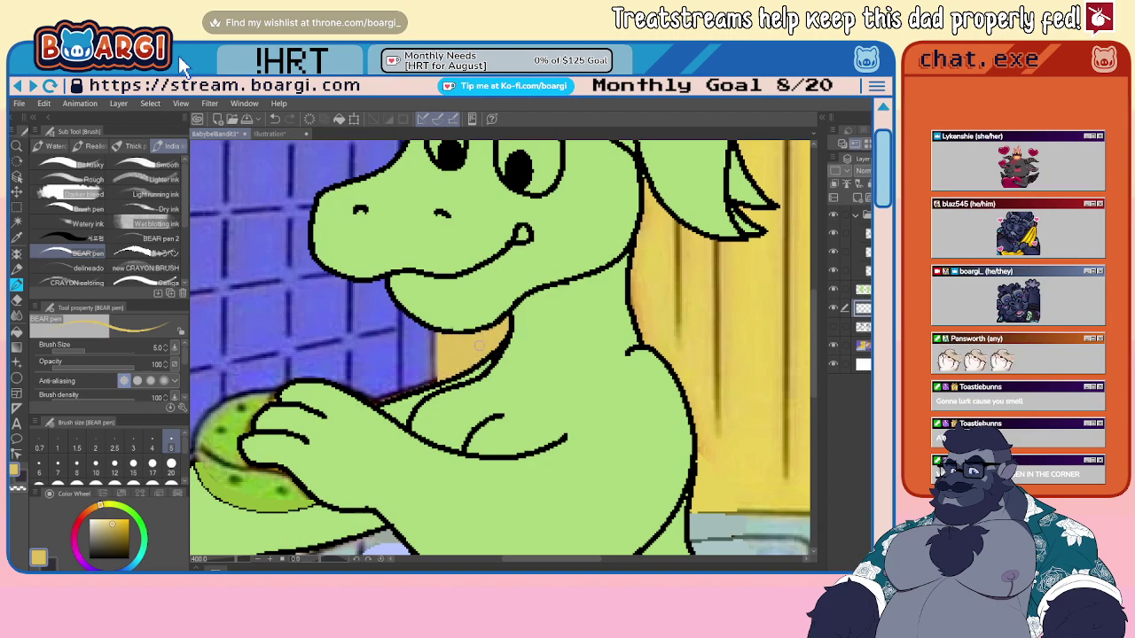
- Sample the purple floor colour and paint over the original blue shoes around the standing character's feet at brush size 20
{"action": "scroll", "coordinate": [466, 344], "scroll_direction": "down", "scroll_amount": 16}
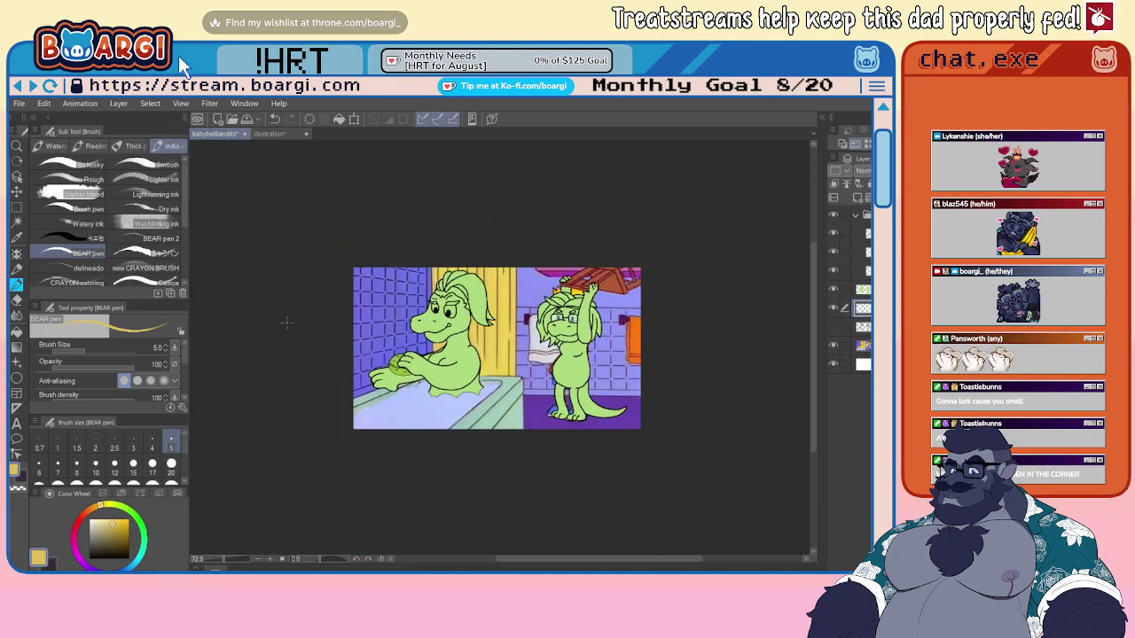
{"action": "scroll", "coordinate": [498, 387], "scroll_direction": "up", "scroll_amount": 6}
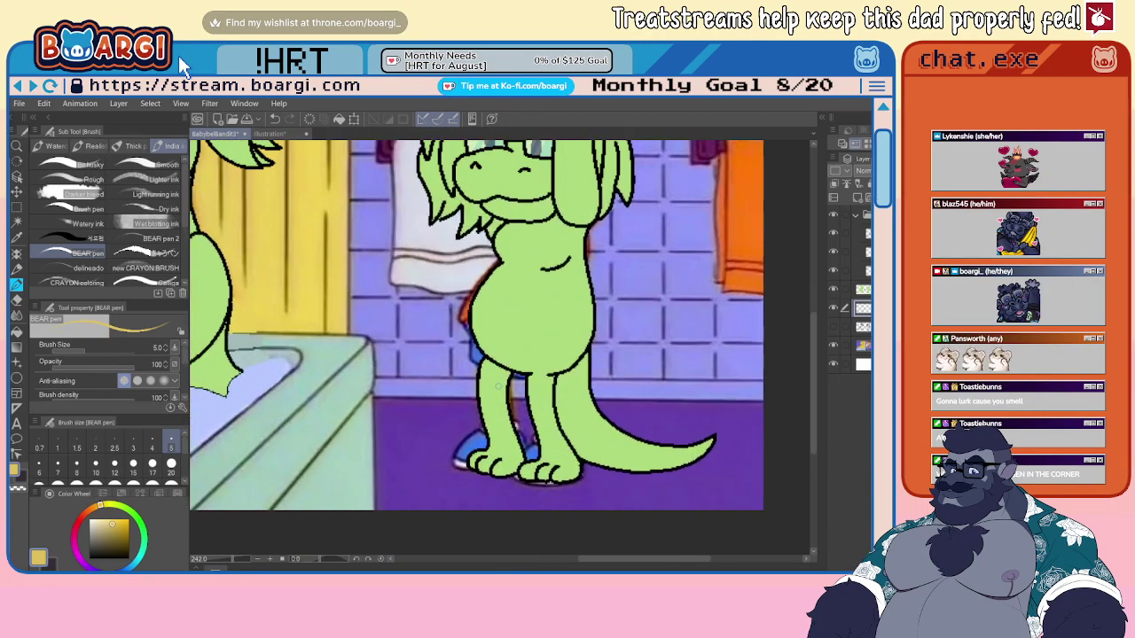
{"action": "scroll", "coordinate": [480, 386], "scroll_direction": "up", "scroll_amount": 4}
{"action": "left_click", "coordinate": [446, 440], "text": "alt"}
{"action": "scroll", "coordinate": [443, 441], "scroll_direction": "down", "scroll_amount": 2}
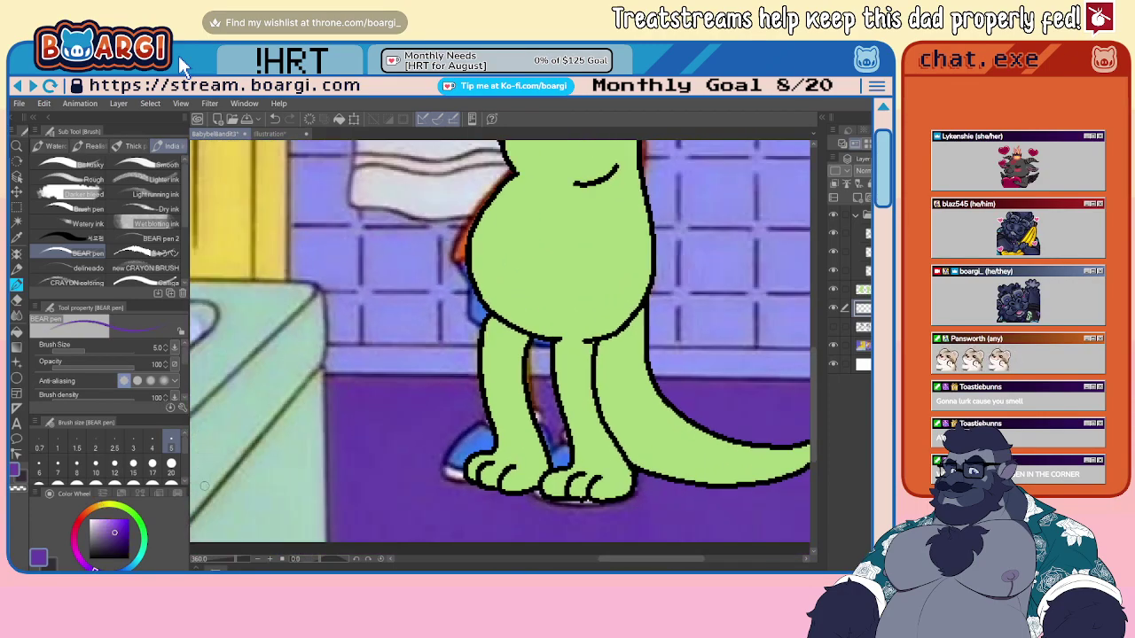
{"action": "left_click", "coordinate": [171, 466]}
{"action": "scroll", "coordinate": [432, 441], "scroll_direction": "up", "scroll_amount": 2}
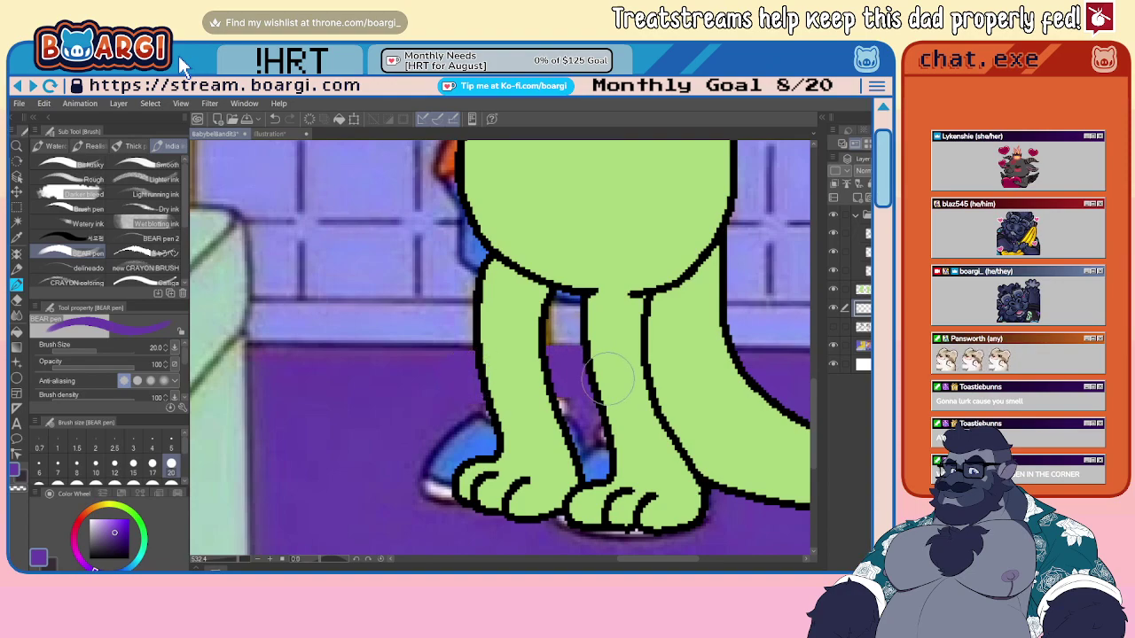
{"action": "mouse_move", "coordinate": [599, 441]}
{"action": "left_mouse_down"}
{"action": "mouse_move", "coordinate": [650, 510]}
{"action": "mouse_move", "coordinate": [587, 518]}
{"action": "mouse_move", "coordinate": [483, 505]}
{"action": "mouse_move", "coordinate": [396, 457]}
{"action": "left_mouse_up"}
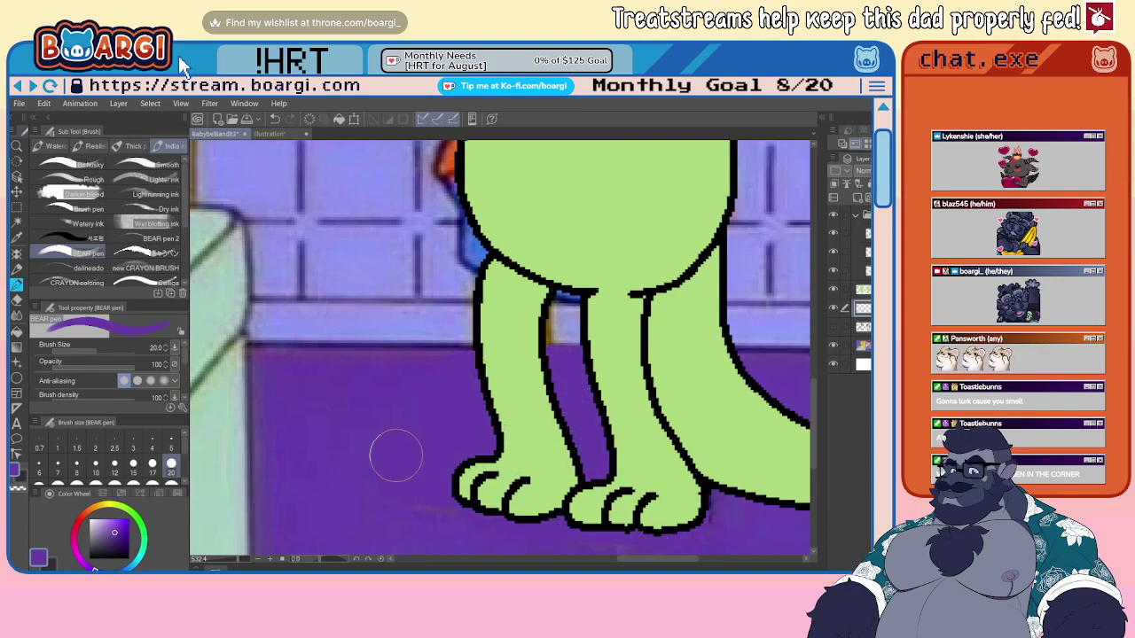
{"action": "left_click_drag", "start_coordinate": [564, 527], "coordinate": [679, 512]}
- Sample the wall's periwinkle and fill the gap between the standing character's legs above the purple floor at brush size 5
{"action": "scroll", "coordinate": [502, 415], "scroll_direction": "up", "scroll_amount": 4}
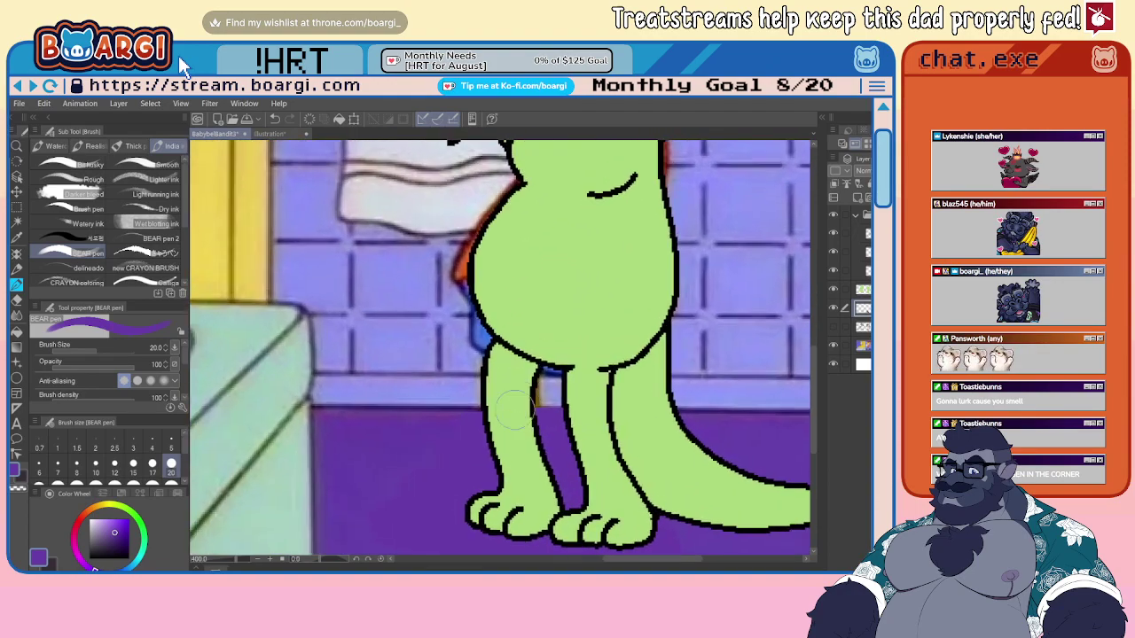
{"action": "left_click", "coordinate": [581, 376], "text": "alt"}
{"action": "left_click", "coordinate": [171, 442]}
{"action": "scroll", "coordinate": [598, 358], "scroll_direction": "up", "scroll_amount": 2}
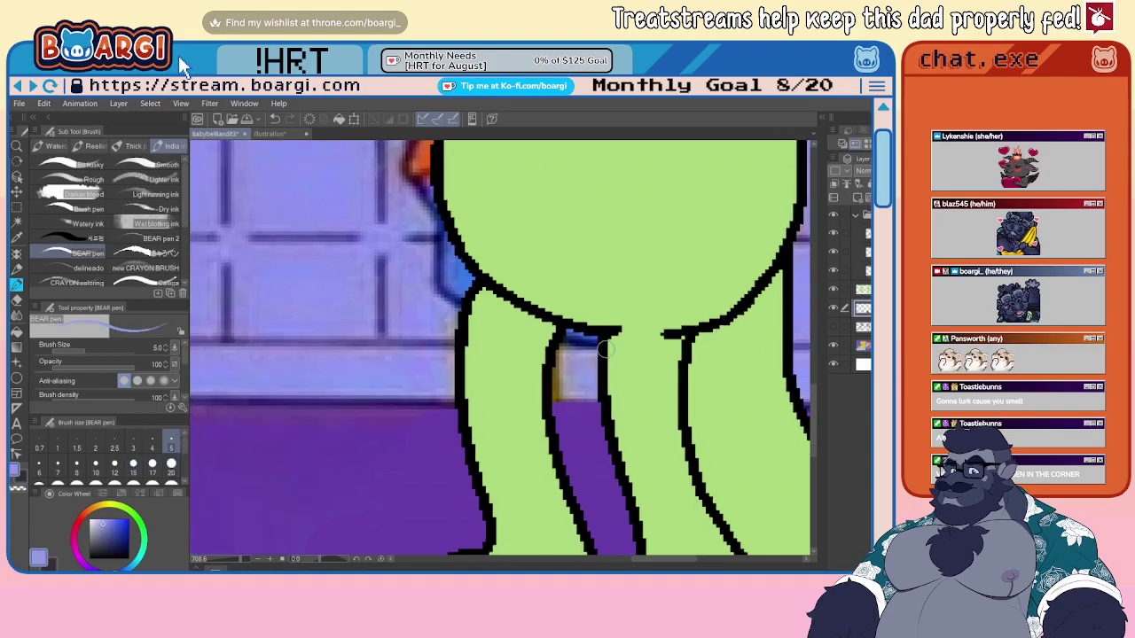
{"action": "mouse_move", "coordinate": [546, 398]}
{"action": "left_mouse_down"}
{"action": "mouse_move", "coordinate": [604, 394]}
{"action": "mouse_move", "coordinate": [535, 388]}
{"action": "mouse_move", "coordinate": [600, 396]}
{"action": "mouse_move", "coordinate": [524, 367]}
{"action": "mouse_move", "coordinate": [585, 330]}
{"action": "left_mouse_up"}
- Sample the wall colour beside the standing character and paint over the original blue shorts next to its hip
{"action": "scroll", "coordinate": [565, 364], "scroll_direction": "down", "scroll_amount": 5}
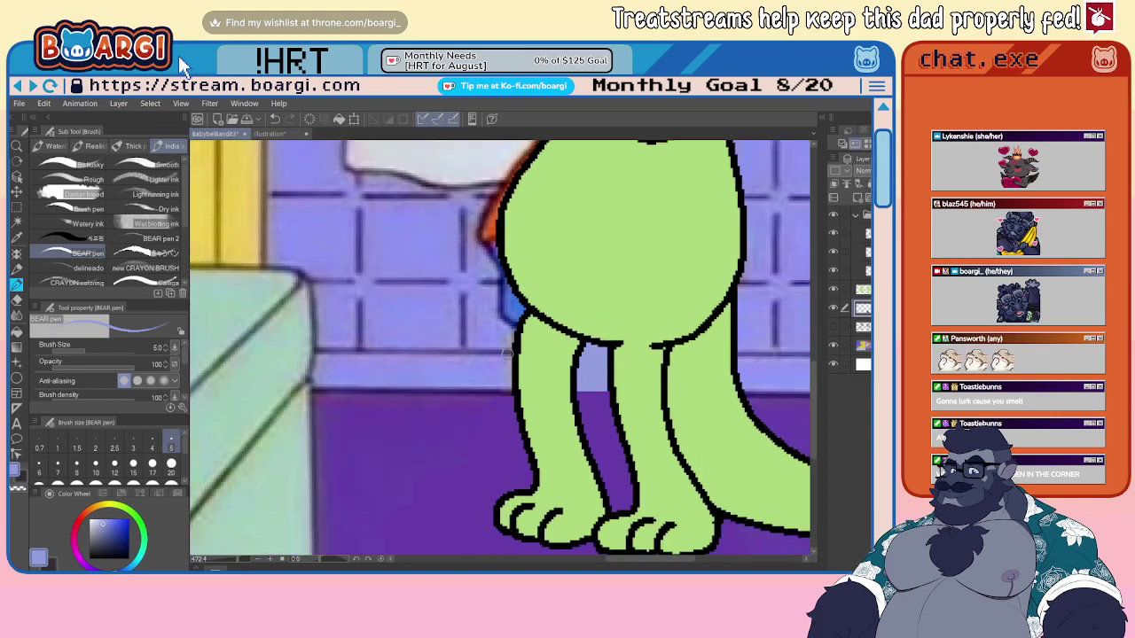
{"action": "scroll", "coordinate": [507, 364], "scroll_direction": "up", "scroll_amount": 4}
{"action": "left_click", "coordinate": [500, 367], "text": "alt"}
{"action": "scroll", "coordinate": [502, 366], "scroll_direction": "up", "scroll_amount": 2}
{"action": "scroll", "coordinate": [501, 365], "scroll_direction": "down", "scroll_amount": 1}
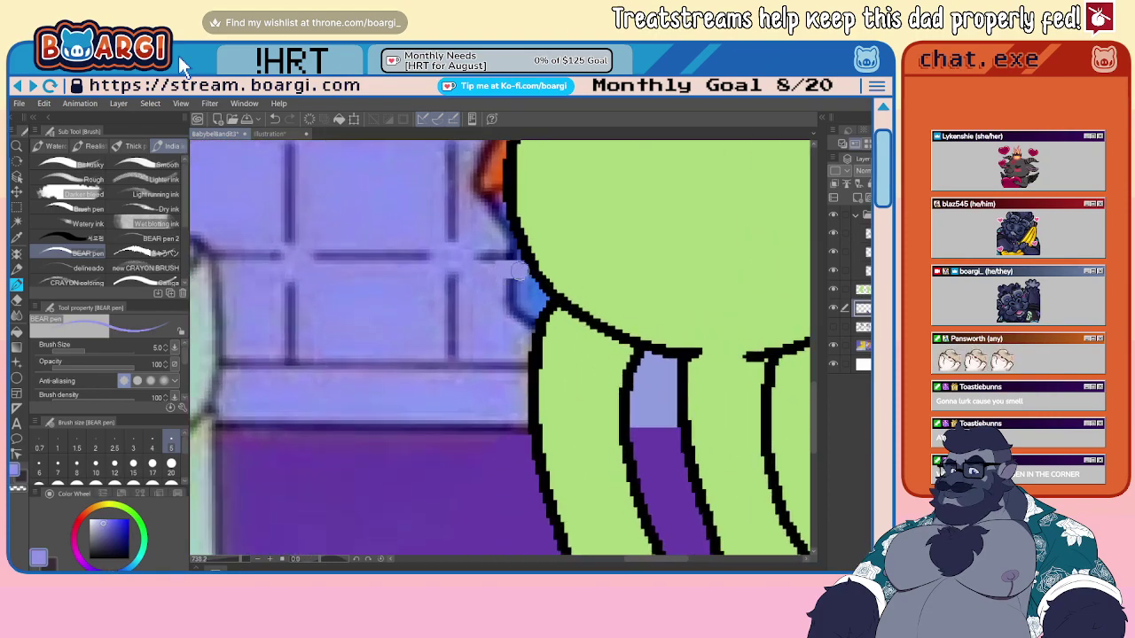
{"action": "mouse_move", "coordinate": [569, 280]}
{"action": "left_mouse_down"}
{"action": "mouse_move", "coordinate": [544, 308]}
{"action": "mouse_move", "coordinate": [556, 318]}
{"action": "mouse_move", "coordinate": [527, 327]}
{"action": "left_mouse_up"}
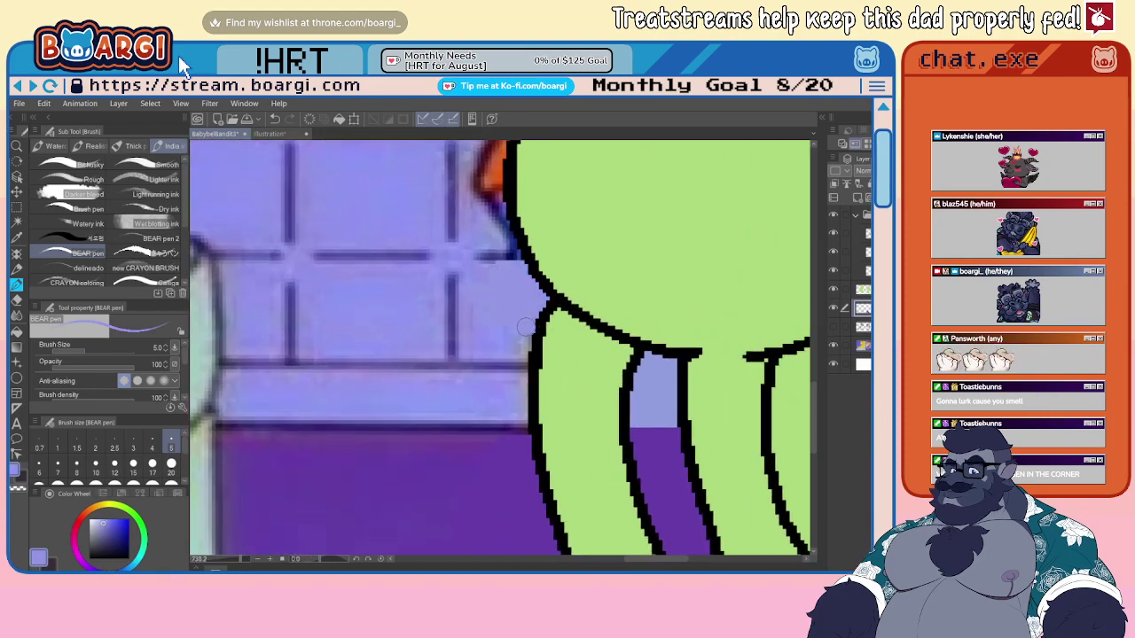
- Paint wall colour over the original orange shirt and remaining blue edge beside the standing character's belly, below the towel
{"action": "scroll", "coordinate": [529, 347], "scroll_direction": "up", "scroll_amount": 1}
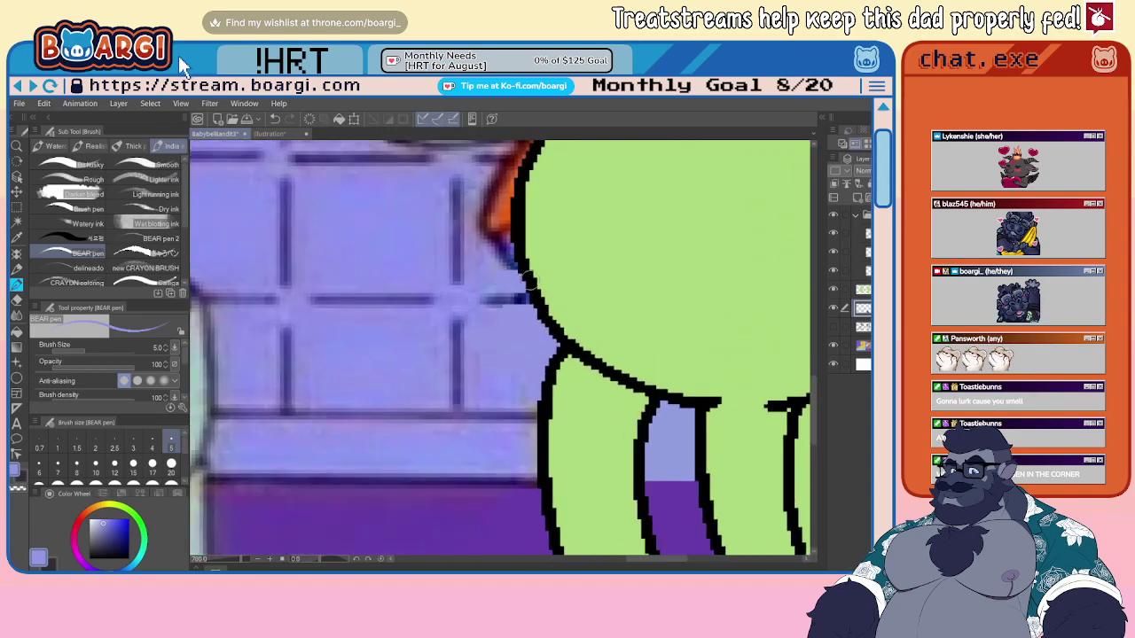
{"action": "left_click_drag", "start_coordinate": [556, 259], "coordinate": [484, 255]}
{"action": "left_click_drag", "start_coordinate": [484, 175], "coordinate": [561, 175]}
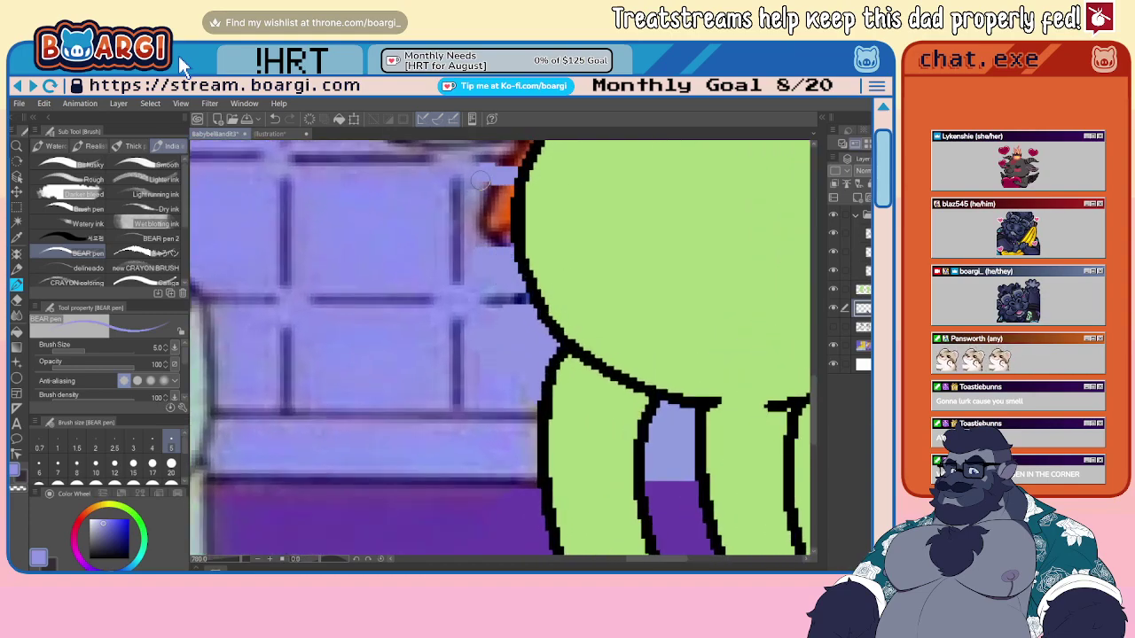
{"action": "mouse_move", "coordinate": [479, 180]}
{"action": "left_mouse_down"}
{"action": "mouse_move", "coordinate": [487, 246]}
{"action": "mouse_move", "coordinate": [487, 185]}
{"action": "mouse_move", "coordinate": [515, 249]}
{"action": "mouse_move", "coordinate": [477, 238]}
{"action": "mouse_move", "coordinate": [575, 236]}
{"action": "left_mouse_up"}
{"action": "scroll", "coordinate": [515, 249], "scroll_direction": "down", "scroll_amount": 3}
{"action": "scroll", "coordinate": [508, 206], "scroll_direction": "up", "scroll_amount": 1}
{"action": "scroll", "coordinate": [495, 212], "scroll_direction": "up", "scroll_amount": 4}
- Sample the dark tile-line colour and extend the horizontal line under the towel to the standing character's belly at size 2
{"action": "left_click", "coordinate": [413, 233], "text": "alt"}
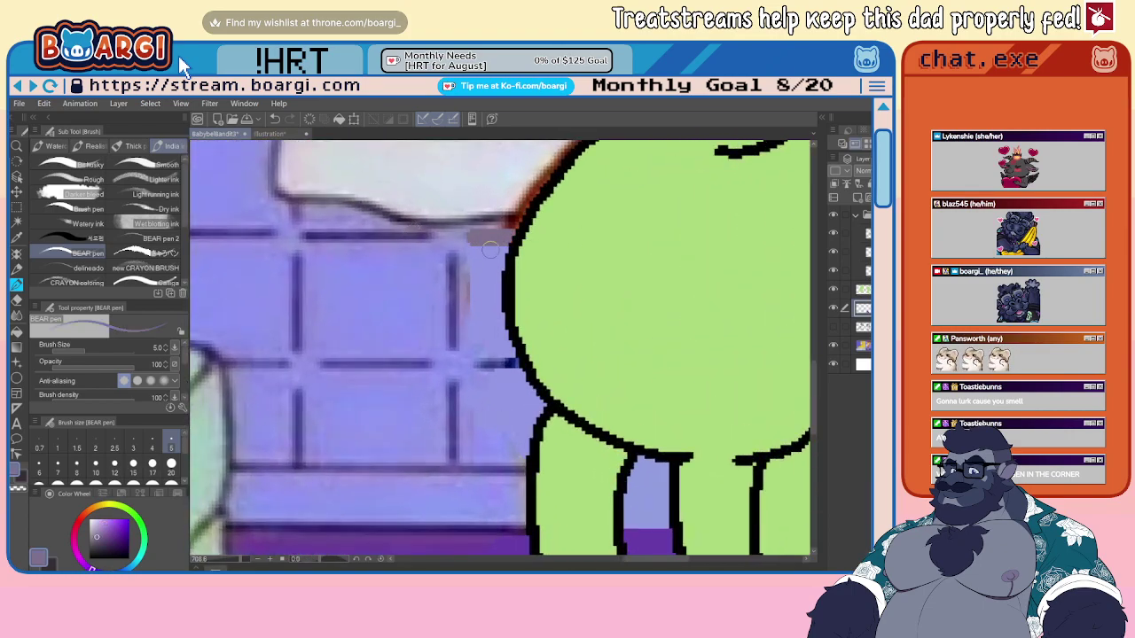
{"action": "key", "text": "ctrl+z"}
{"action": "left_click", "coordinate": [390, 236], "text": "alt"}
{"action": "left_click", "coordinate": [97, 443]}
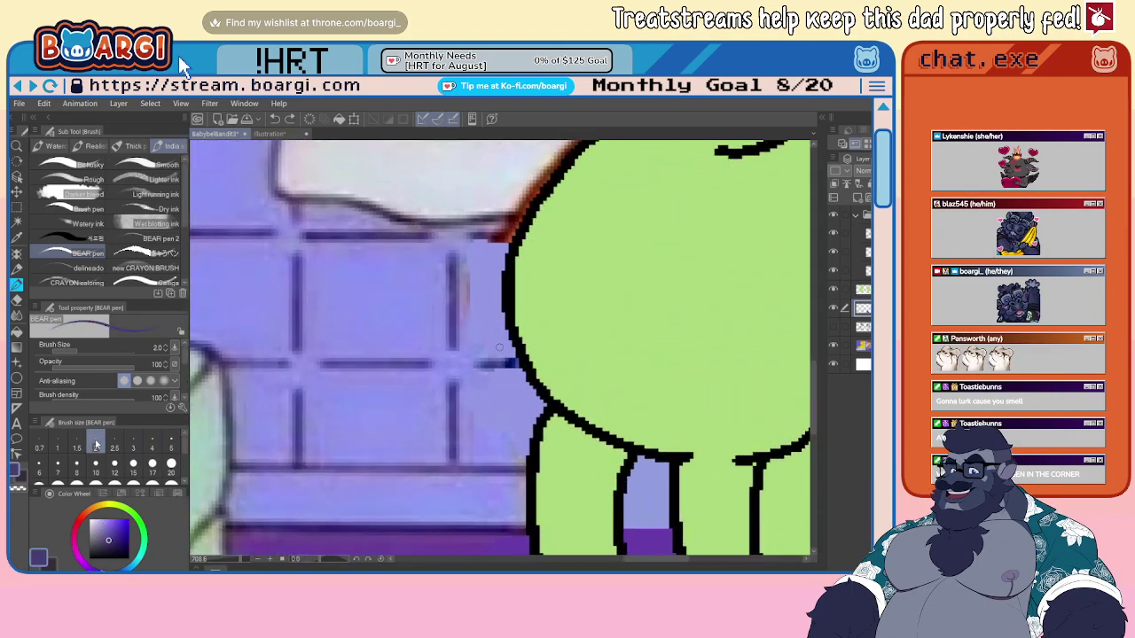
{"action": "scroll", "coordinate": [497, 248], "scroll_direction": "up", "scroll_amount": 1}
{"action": "left_click_drag", "start_coordinate": [450, 229], "coordinate": [502, 232]}
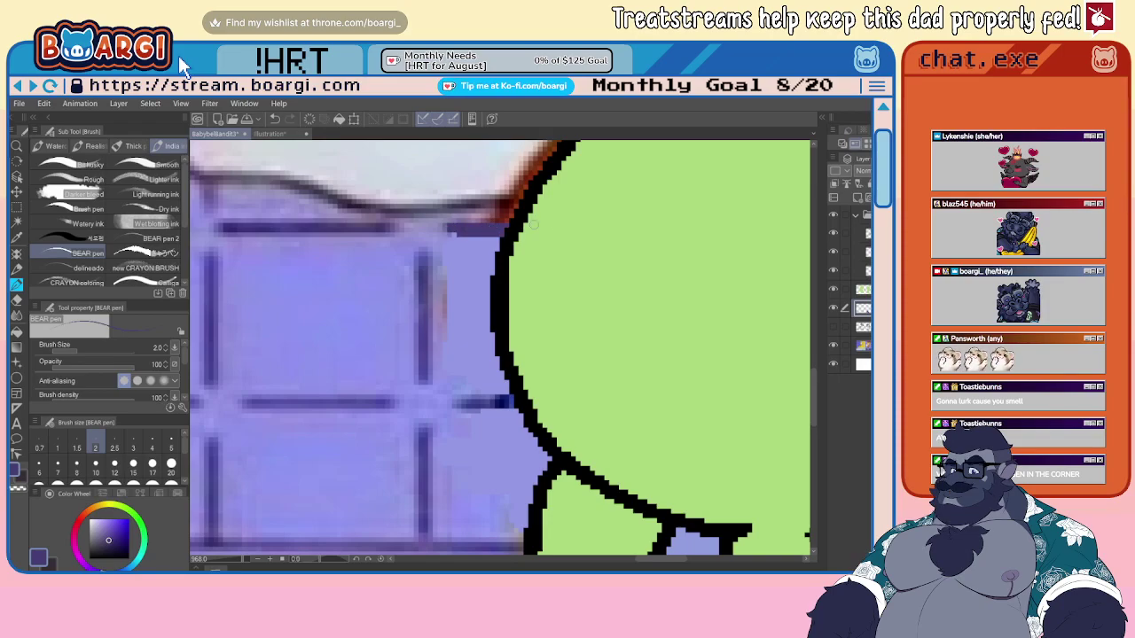
- Sample the wall colour and paint over the original red edge along the standing character's back, just below its raised arm
{"action": "scroll", "coordinate": [427, 266], "scroll_direction": "down", "scroll_amount": 1}
{"action": "left_click", "coordinate": [453, 256], "text": "alt"}
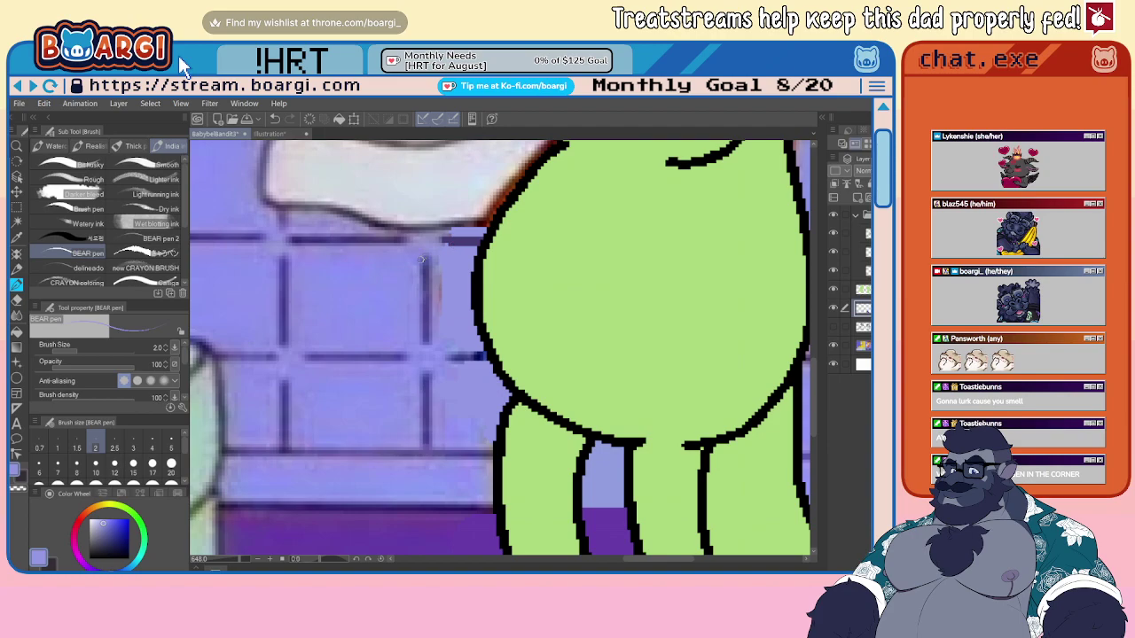
{"action": "scroll", "coordinate": [421, 259], "scroll_direction": "down", "scroll_amount": 4}
{"action": "scroll", "coordinate": [486, 320], "scroll_direction": "up", "scroll_amount": 4}
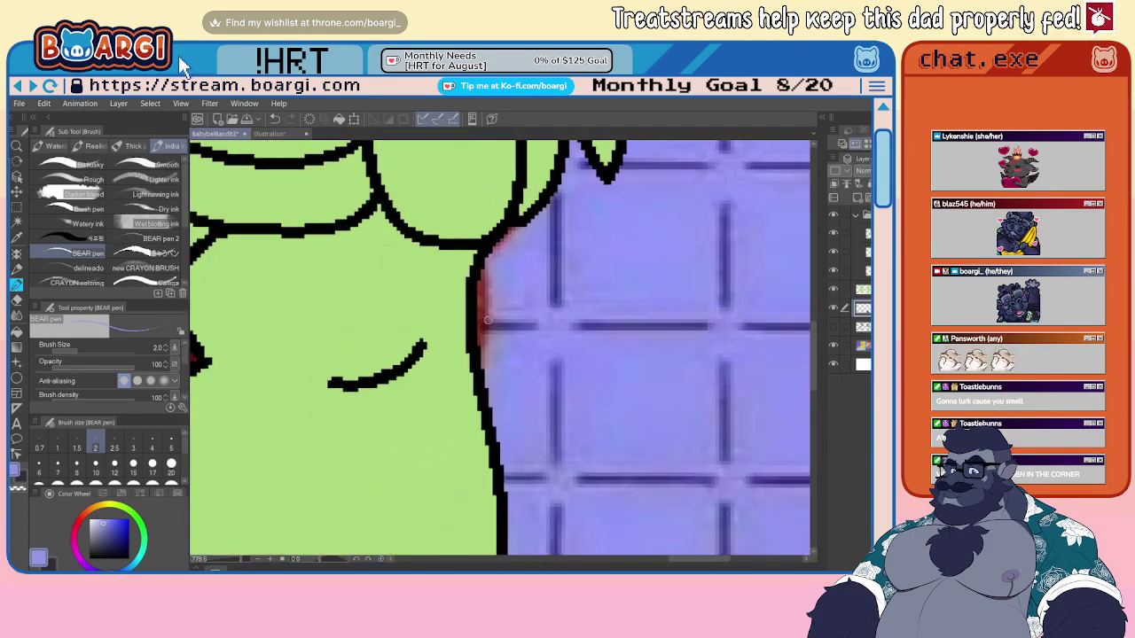
{"action": "scroll", "coordinate": [488, 320], "scroll_direction": "up", "scroll_amount": 1}
{"action": "mouse_move", "coordinate": [486, 319]}
{"action": "left_mouse_down"}
{"action": "mouse_move", "coordinate": [520, 315]}
{"action": "mouse_move", "coordinate": [463, 299]}
{"action": "mouse_move", "coordinate": [520, 283]}
{"action": "mouse_move", "coordinate": [488, 250]}
{"action": "mouse_move", "coordinate": [522, 220]}
{"action": "mouse_move", "coordinate": [524, 193]}
{"action": "left_mouse_up"}
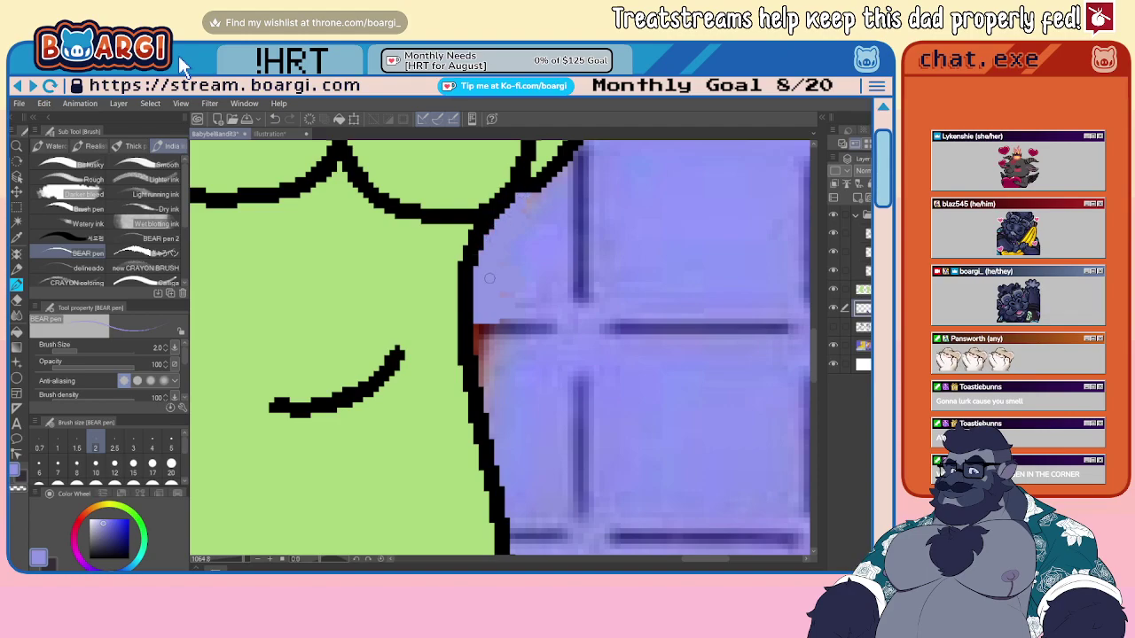
{"action": "mouse_move", "coordinate": [459, 344]}
{"action": "left_mouse_down"}
{"action": "mouse_move", "coordinate": [520, 343]}
{"action": "mouse_move", "coordinate": [479, 340]}
{"action": "mouse_move", "coordinate": [510, 355]}
{"action": "mouse_move", "coordinate": [464, 374]}
{"action": "left_mouse_up"}
{"action": "scroll", "coordinate": [441, 379], "scroll_direction": "down", "scroll_amount": 2}
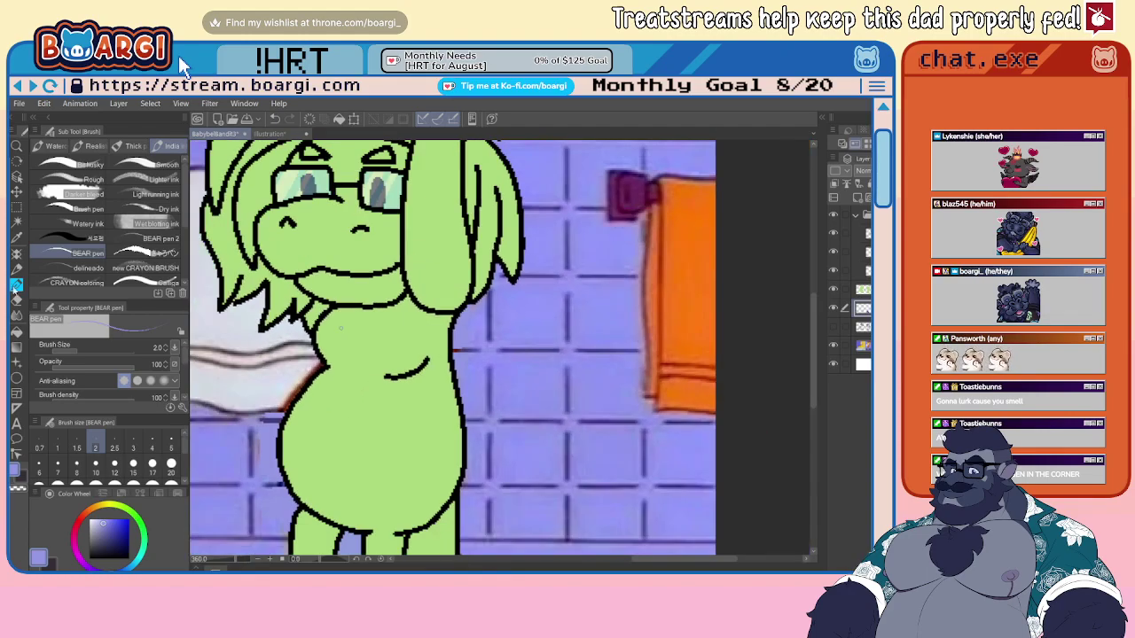
- Paint wall colour at brush size 20 over the original yellow hair between the standing character's head, arms and the stool
{"action": "scroll", "coordinate": [438, 423], "scroll_direction": "down", "scroll_amount": 5}
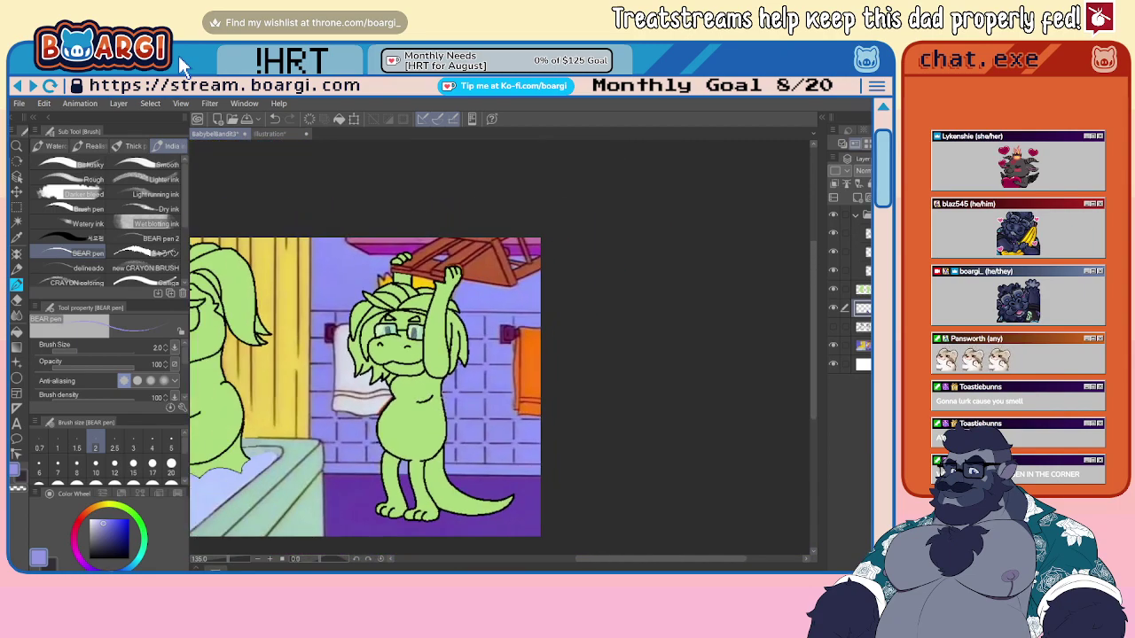
{"action": "scroll", "coordinate": [410, 261], "scroll_direction": "up", "scroll_amount": 5}
{"action": "left_click", "coordinate": [168, 467]}
{"action": "scroll", "coordinate": [426, 322], "scroll_direction": "up", "scroll_amount": 3}
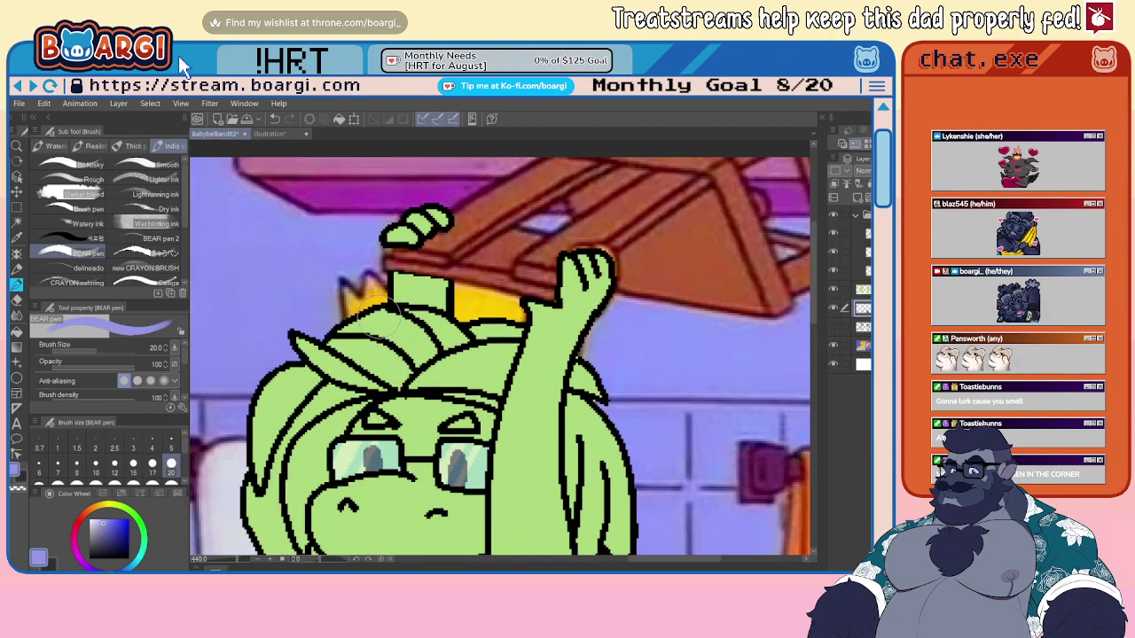
{"action": "mouse_move", "coordinate": [344, 304]}
{"action": "left_mouse_down"}
{"action": "mouse_move", "coordinate": [381, 294]}
{"action": "mouse_move", "coordinate": [358, 295]}
{"action": "left_mouse_up"}
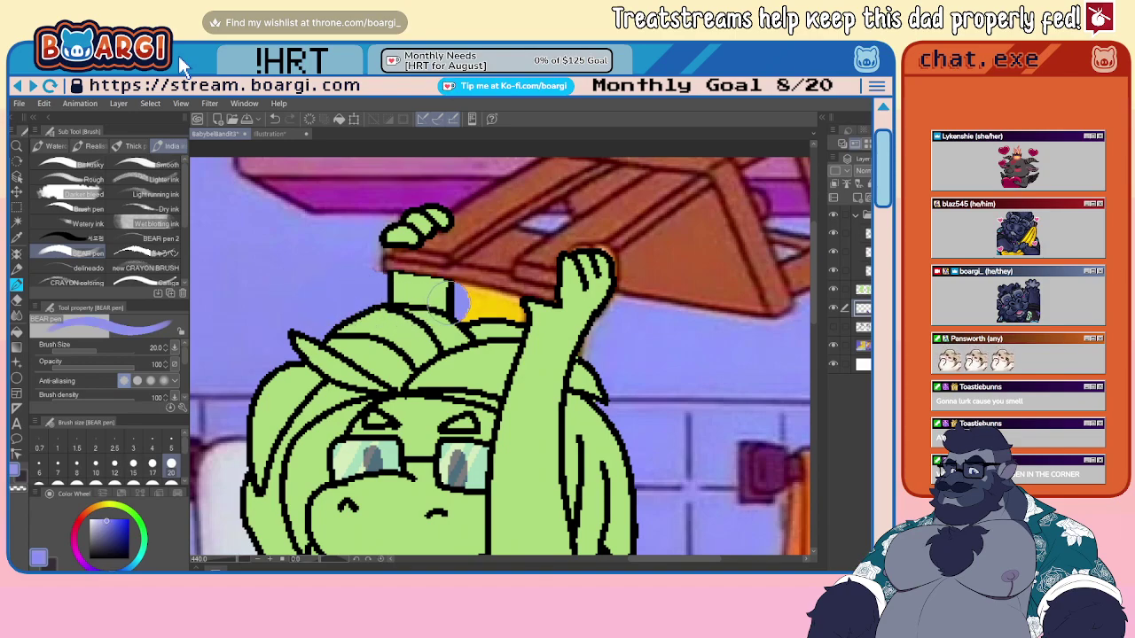
{"action": "mouse_move", "coordinate": [445, 297]}
{"action": "left_mouse_down"}
{"action": "mouse_move", "coordinate": [585, 336]}
{"action": "mouse_move", "coordinate": [566, 344]}
{"action": "mouse_move", "coordinate": [619, 330]}
{"action": "left_mouse_up"}
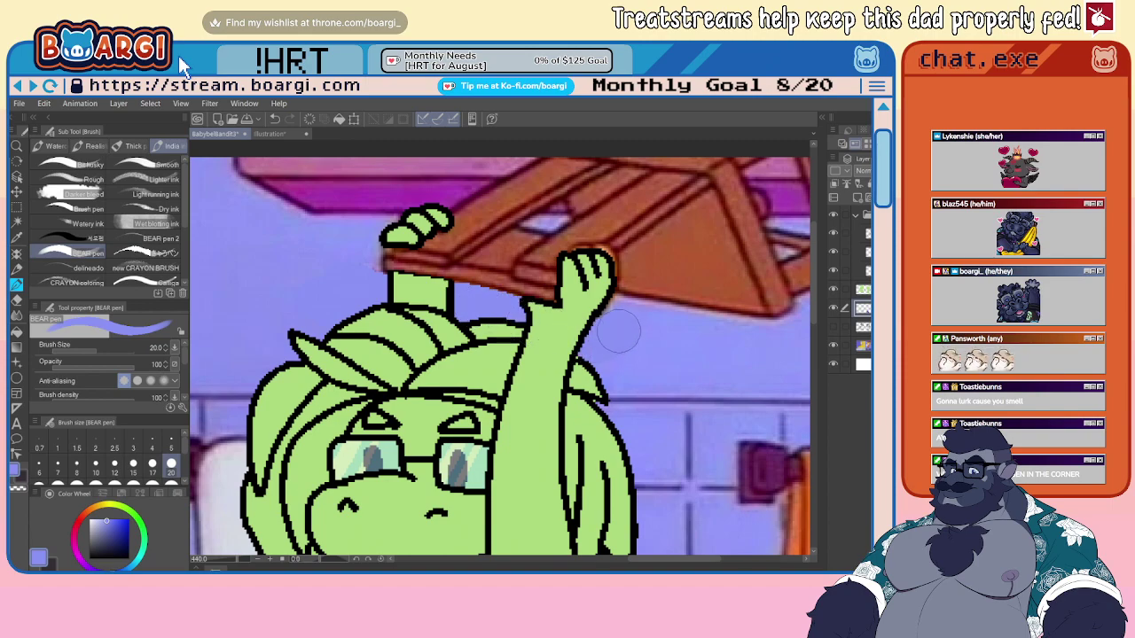
{"action": "scroll", "coordinate": [448, 317], "scroll_direction": "down", "scroll_amount": 5}
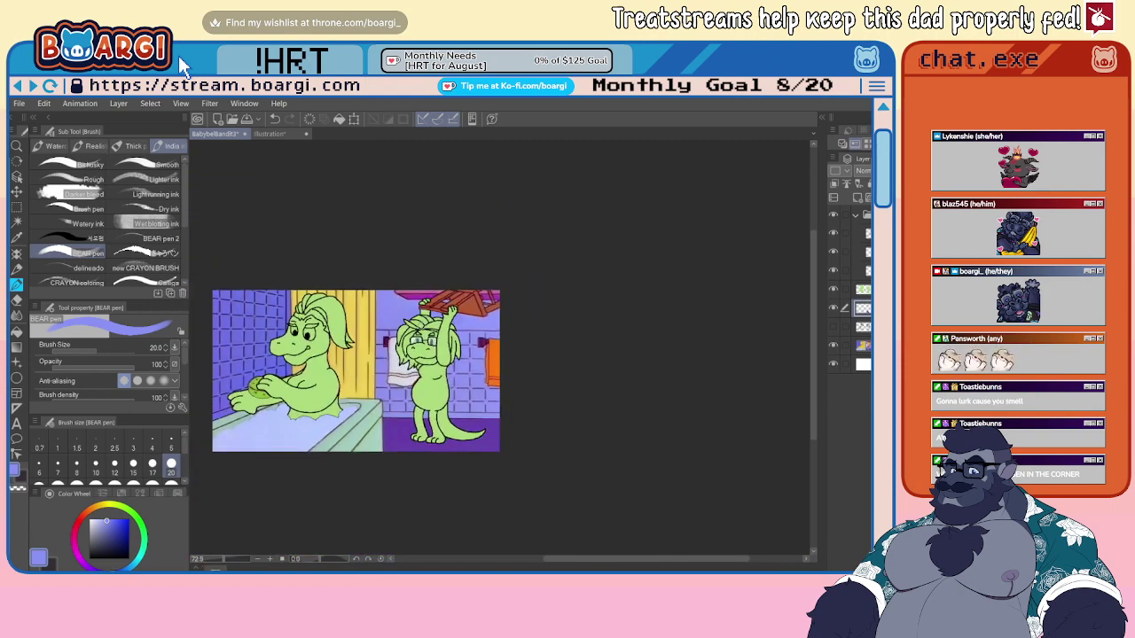
{"action": "scroll", "coordinate": [239, 420], "scroll_direction": "up", "scroll_amount": 2}
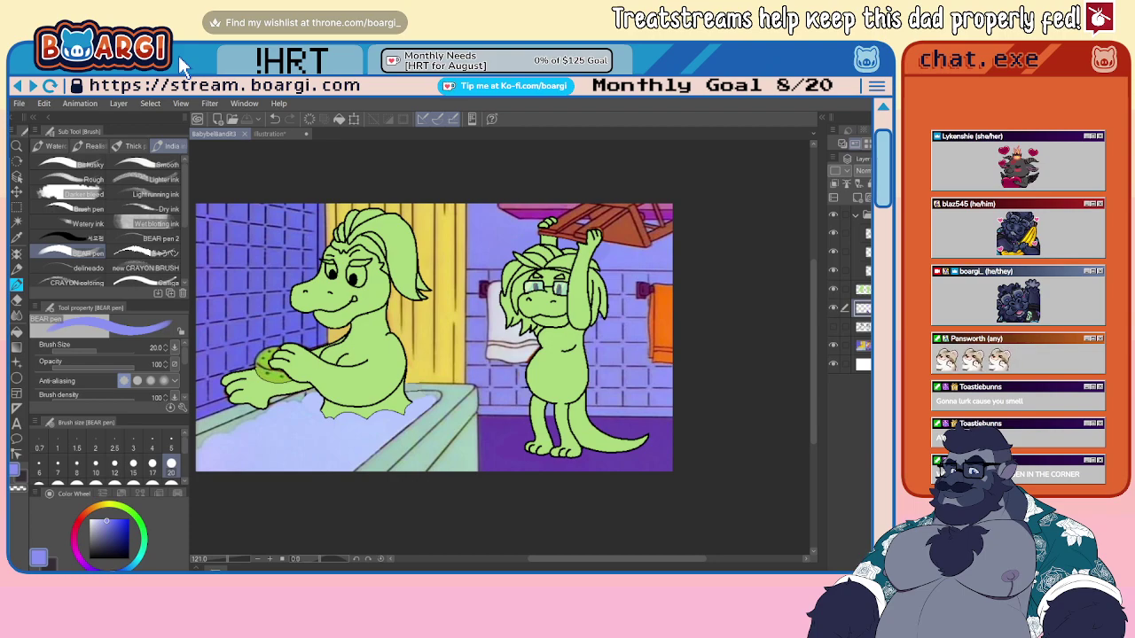
{"action": "scroll", "coordinate": [519, 335], "scroll_direction": "down", "scroll_amount": 2}
{"action": "left_click", "coordinate": [865, 216]}
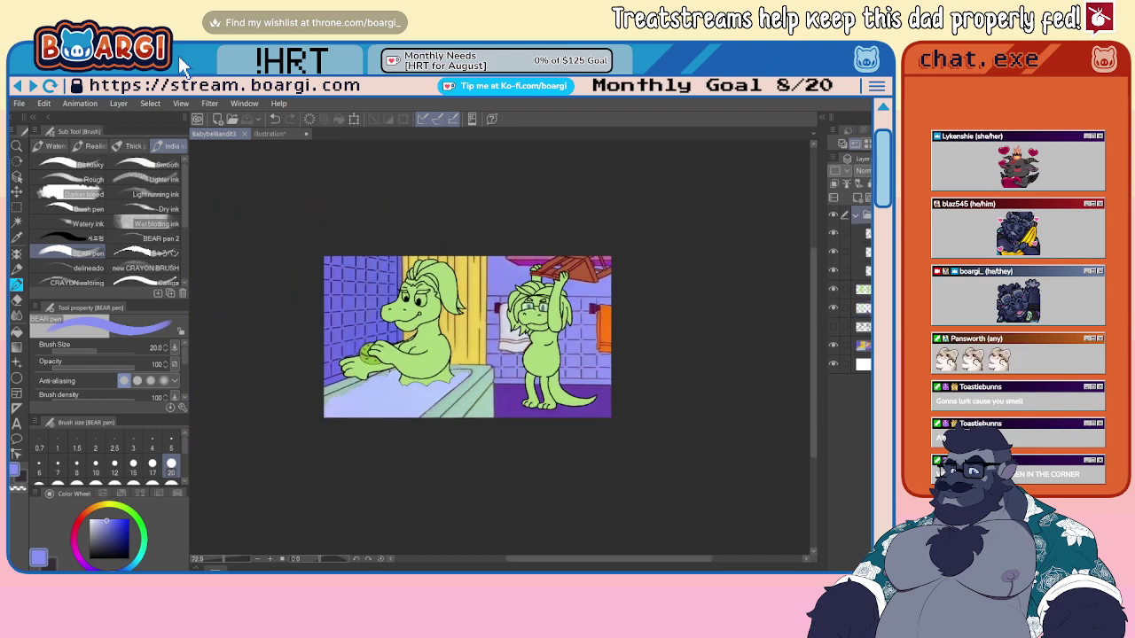
{"action": "left_click", "coordinate": [862, 365], "text": "shift"}
{"action": "key", "text": "ctrl+a"}
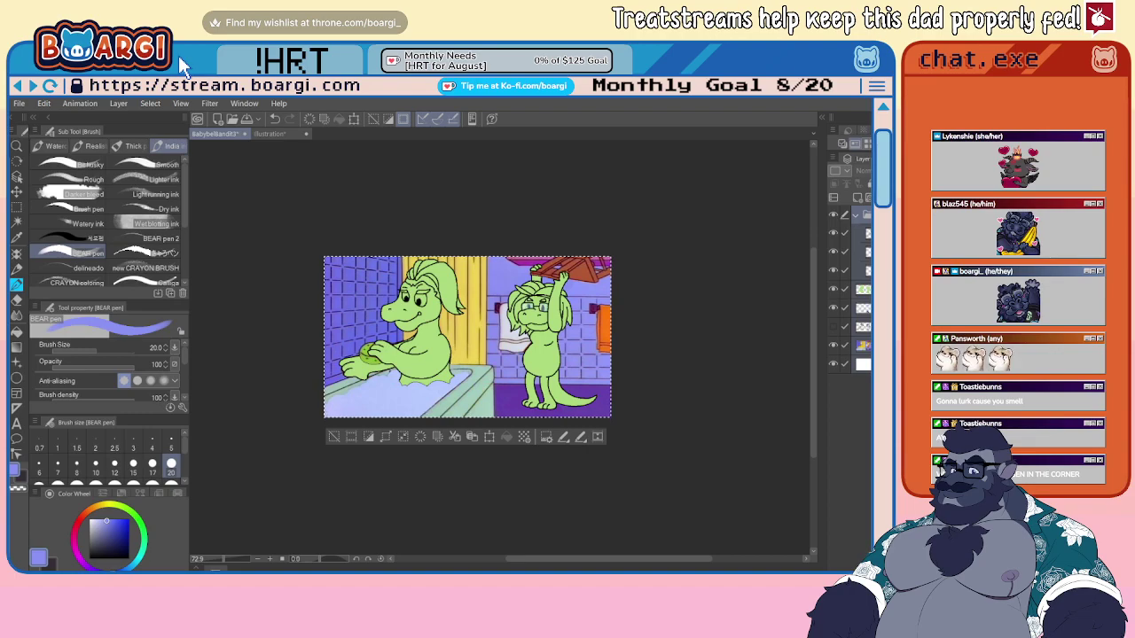
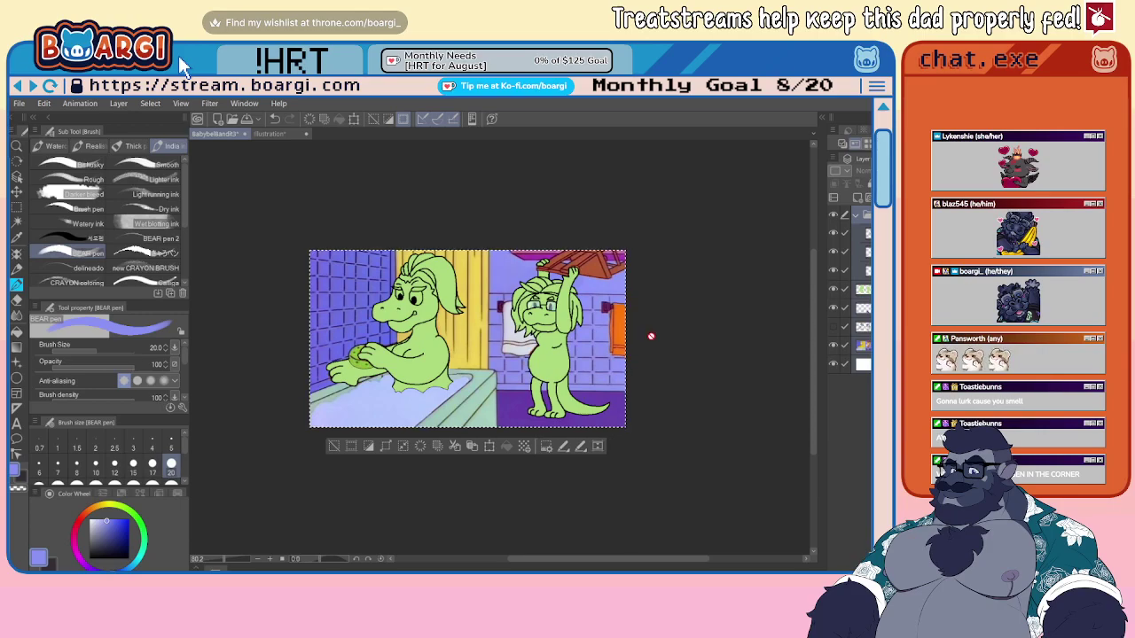
{"action": "left_click", "coordinate": [17, 207]}
{"action": "left_click", "coordinate": [320, 164]}
{"action": "scroll", "coordinate": [320, 164], "scroll_direction": "up", "scroll_amount": 5}
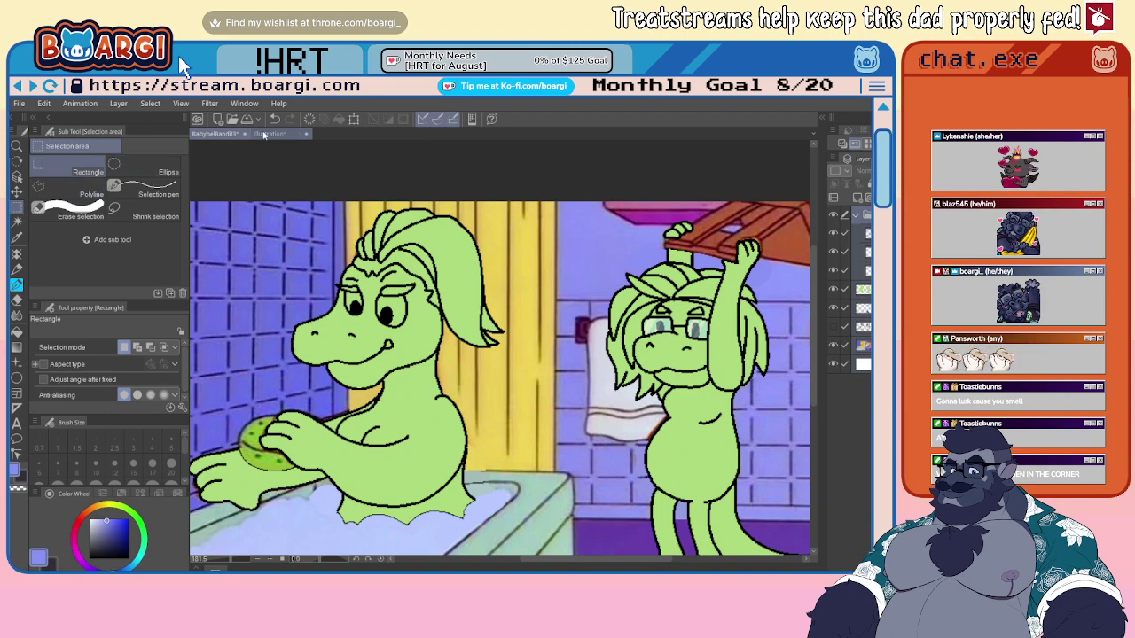
- In the Illustration document, delete the layer beneath the character reference and merge the reference with the empty layer below it
{"action": "left_click", "coordinate": [270, 134]}
{"action": "left_click", "coordinate": [833, 216]}
{"action": "left_click", "coordinate": [863, 234]}
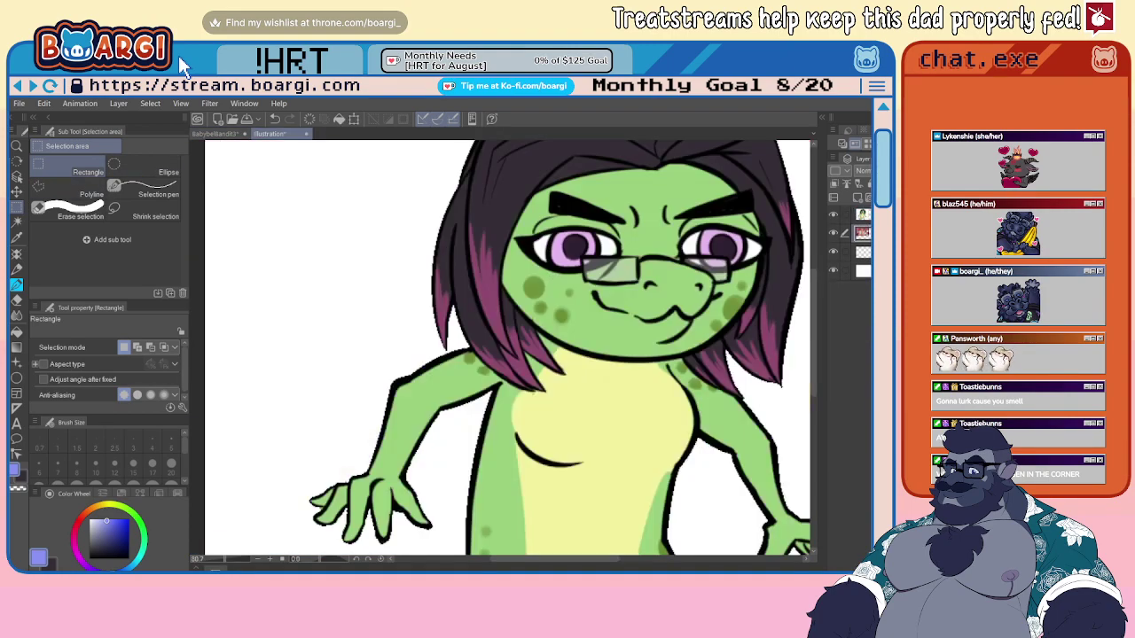
{"action": "key", "text": "Delete"}
{"action": "left_click", "coordinate": [863, 216]}
{"action": "key", "text": "ctrl+e"}
{"action": "scroll", "coordinate": [349, 278], "scroll_direction": "down", "scroll_amount": 6}
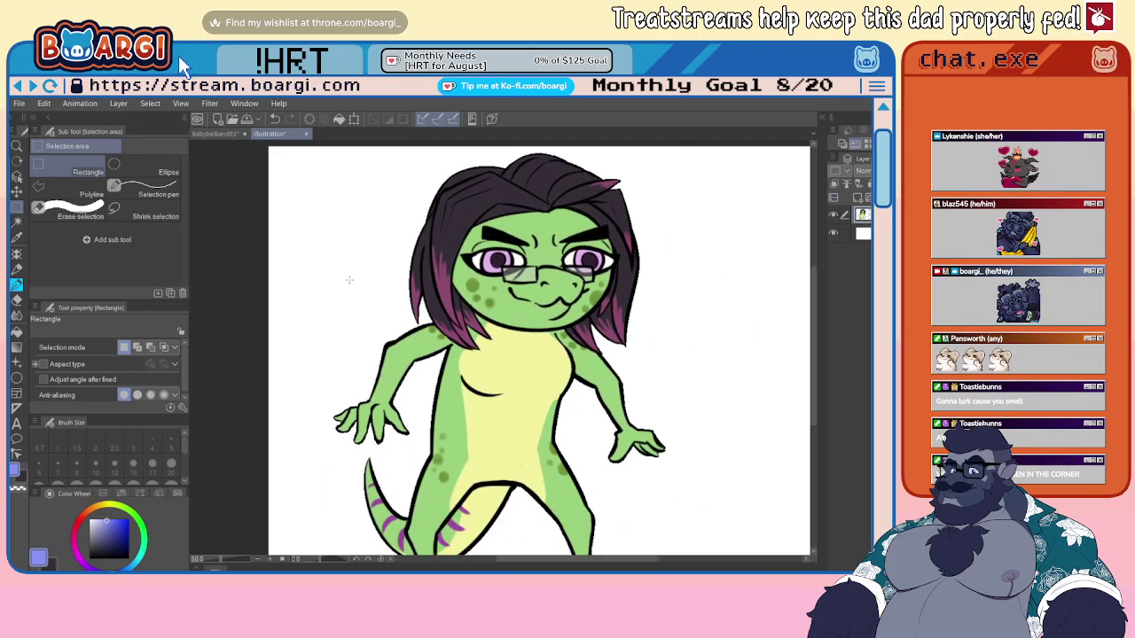
- Sample the dark hair colour from the reference character and return to the BabybelBandit3 document at the standing character's head
{"action": "scroll", "coordinate": [386, 270], "scroll_direction": "up", "scroll_amount": 4}
{"action": "right_click", "coordinate": [440, 212]}
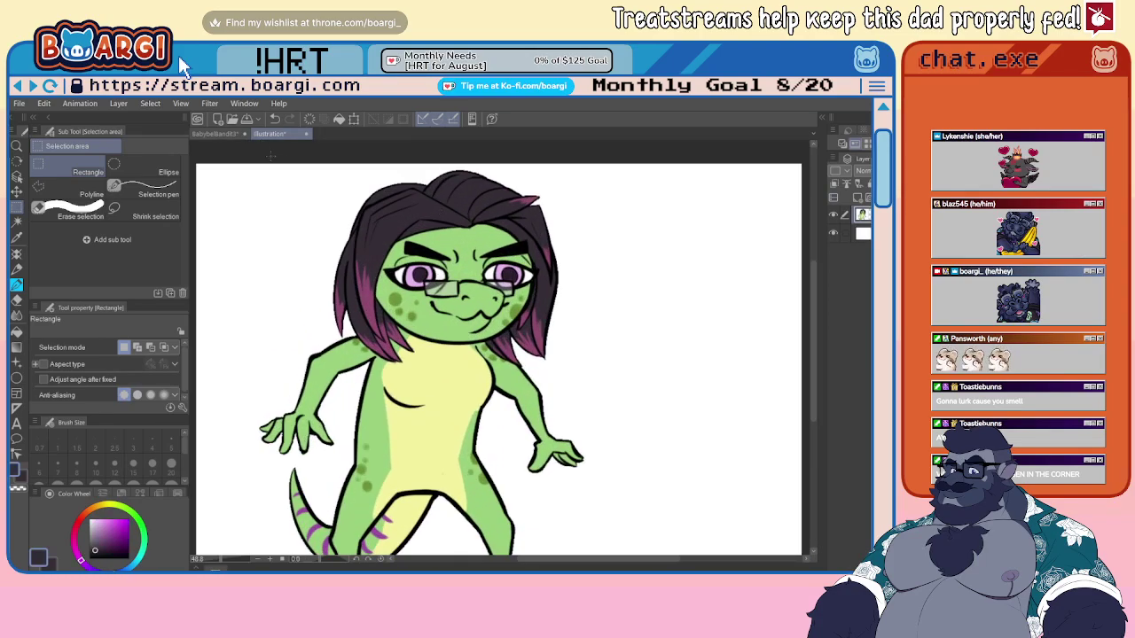
{"action": "left_click", "coordinate": [215, 134]}
{"action": "scroll", "coordinate": [612, 284], "scroll_direction": "up", "scroll_amount": 2}
{"action": "scroll", "coordinate": [434, 390], "scroll_direction": "down", "scroll_amount": 3}
{"action": "key", "text": "ctrl+plus"}
{"action": "key", "text": "ctrl+plus"}
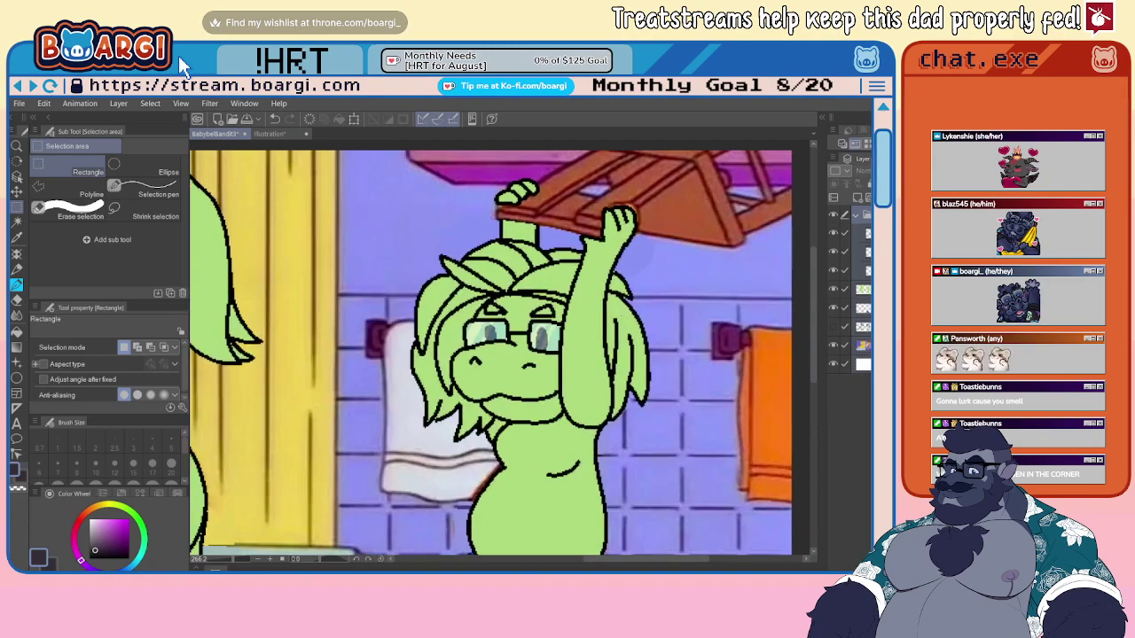
- With the BEAR pen on the green base-colour layer, paint the standing character's hair on the towel side of the face dark
{"action": "left_click", "coordinate": [16, 285]}
{"action": "scroll", "coordinate": [423, 330], "scroll_direction": "up", "scroll_amount": 1}
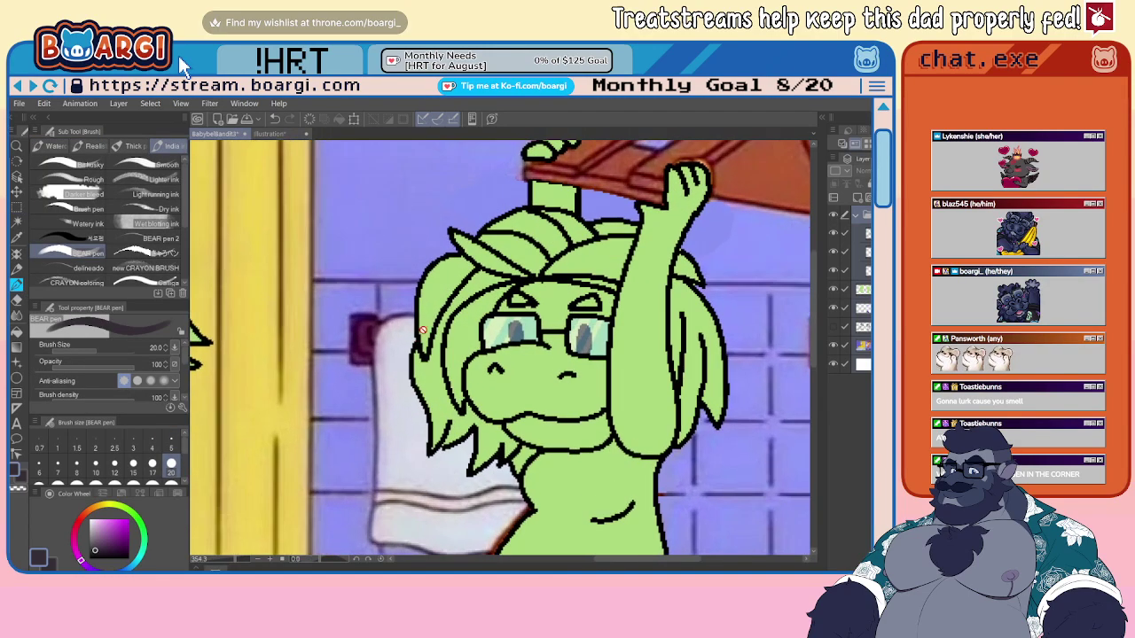
{"action": "left_click", "coordinate": [865, 252]}
{"action": "left_click", "coordinate": [865, 270]}
{"action": "left_click", "coordinate": [865, 289]}
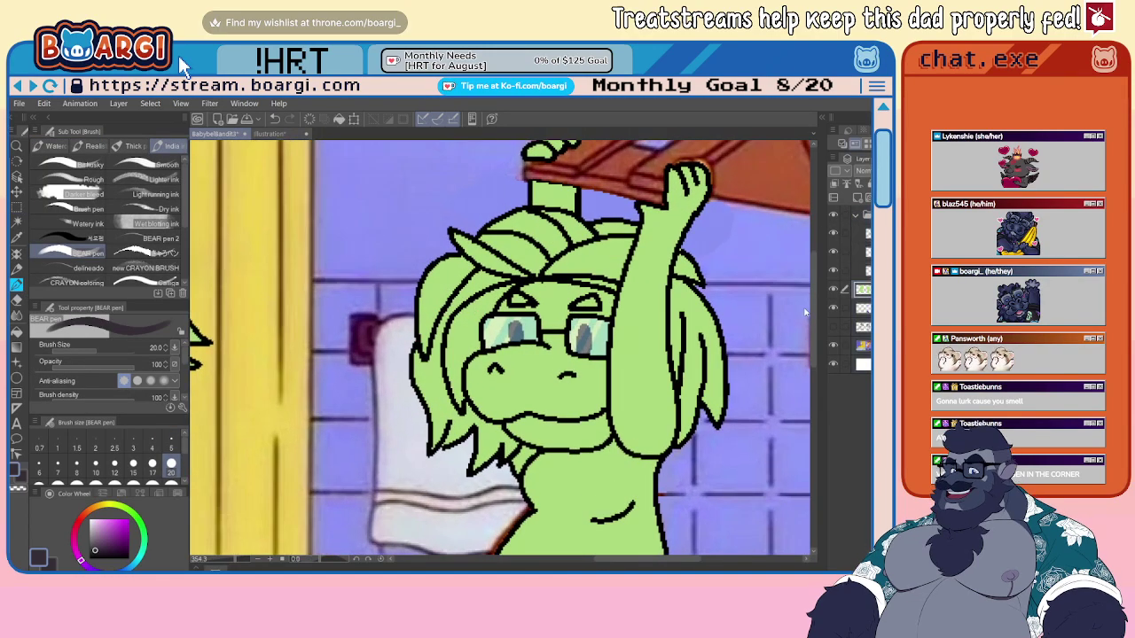
{"action": "mouse_move", "coordinate": [423, 299]}
{"action": "left_mouse_down"}
{"action": "mouse_move", "coordinate": [416, 355]}
{"action": "mouse_move", "coordinate": [461, 330]}
{"action": "mouse_move", "coordinate": [463, 341]}
{"action": "mouse_move", "coordinate": [434, 457]}
{"action": "mouse_move", "coordinate": [461, 435]}
{"action": "mouse_move", "coordinate": [486, 440]}
{"action": "mouse_move", "coordinate": [474, 435]}
{"action": "mouse_move", "coordinate": [501, 452]}
{"action": "mouse_move", "coordinate": [474, 461]}
{"action": "mouse_move", "coordinate": [510, 454]}
{"action": "mouse_move", "coordinate": [498, 468]}
{"action": "mouse_move", "coordinate": [523, 448]}
{"action": "mouse_move", "coordinate": [503, 441]}
{"action": "left_mouse_up"}
{"action": "left_click", "coordinate": [504, 441], "text": "alt"}
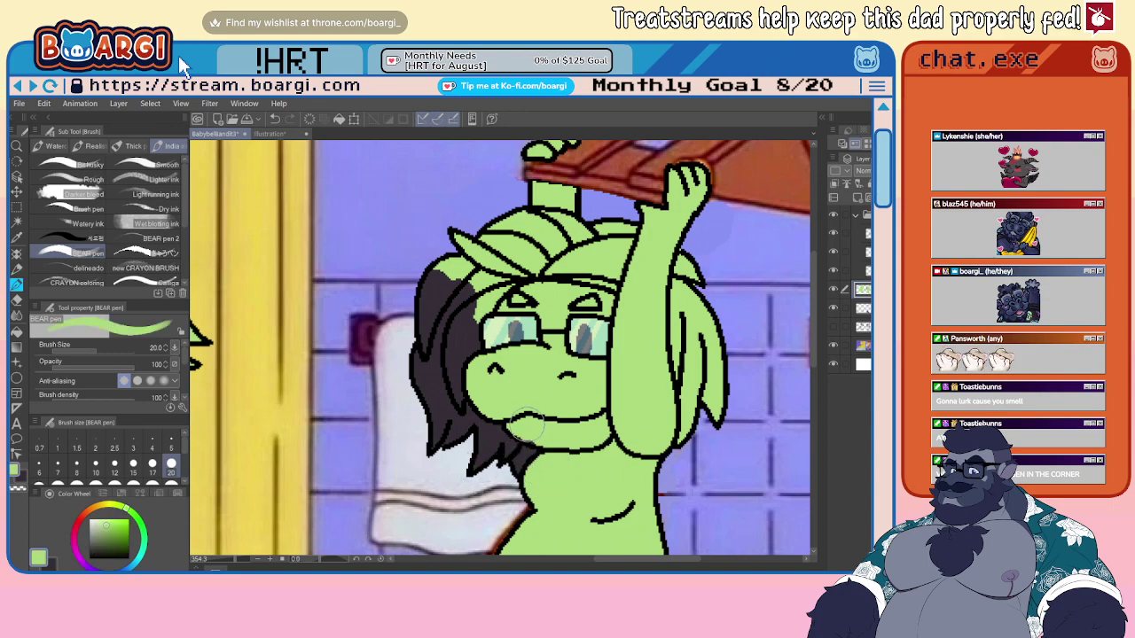
{"action": "left_click", "coordinate": [488, 441], "text": "alt"}
{"action": "left_click_drag", "start_coordinate": [488, 441], "coordinate": [482, 507]}
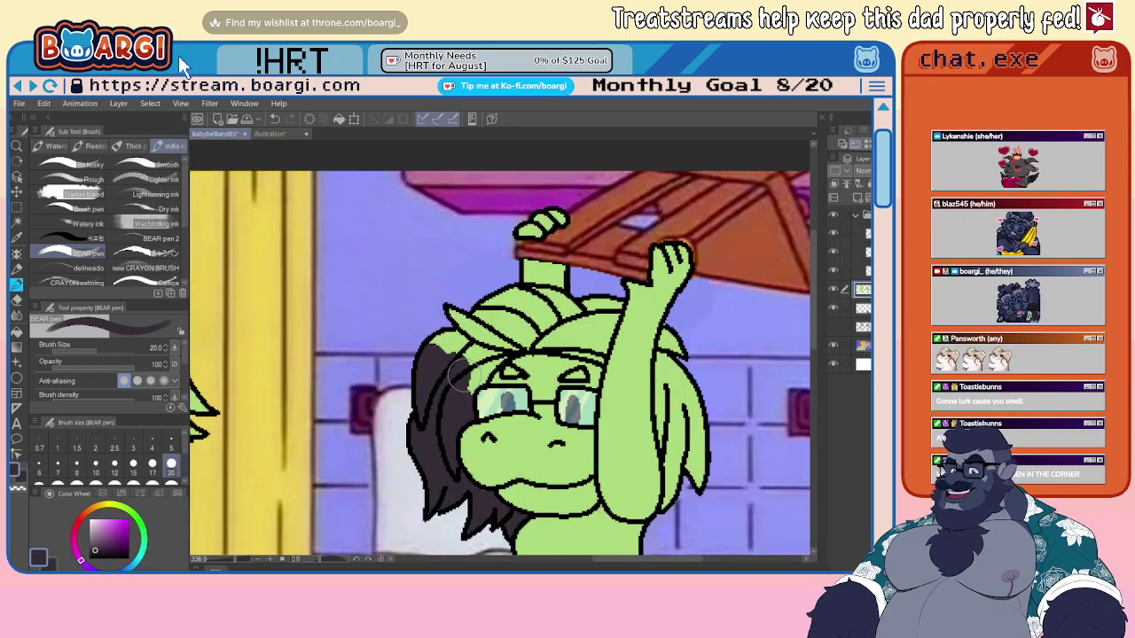
- Fill the remaining crown, fringe and the locks behind the raised arm of the standing character with the dark hair colour
{"action": "mouse_move", "coordinate": [466, 377]}
{"action": "left_mouse_down"}
{"action": "mouse_move", "coordinate": [511, 321]}
{"action": "mouse_move", "coordinate": [494, 346]}
{"action": "mouse_move", "coordinate": [508, 321]}
{"action": "mouse_move", "coordinate": [436, 343]}
{"action": "mouse_move", "coordinate": [489, 311]}
{"action": "mouse_move", "coordinate": [521, 300]}
{"action": "mouse_move", "coordinate": [607, 309]}
{"action": "mouse_move", "coordinate": [597, 339]}
{"action": "mouse_move", "coordinate": [526, 317]}
{"action": "left_mouse_up"}
{"action": "left_click", "coordinate": [551, 376], "text": "alt"}
{"action": "left_click_drag", "start_coordinate": [553, 376], "coordinate": [589, 377]}
{"action": "left_click", "coordinate": [592, 338], "text": "alt"}
{"action": "scroll", "coordinate": [504, 323], "scroll_direction": "up", "scroll_amount": 1}
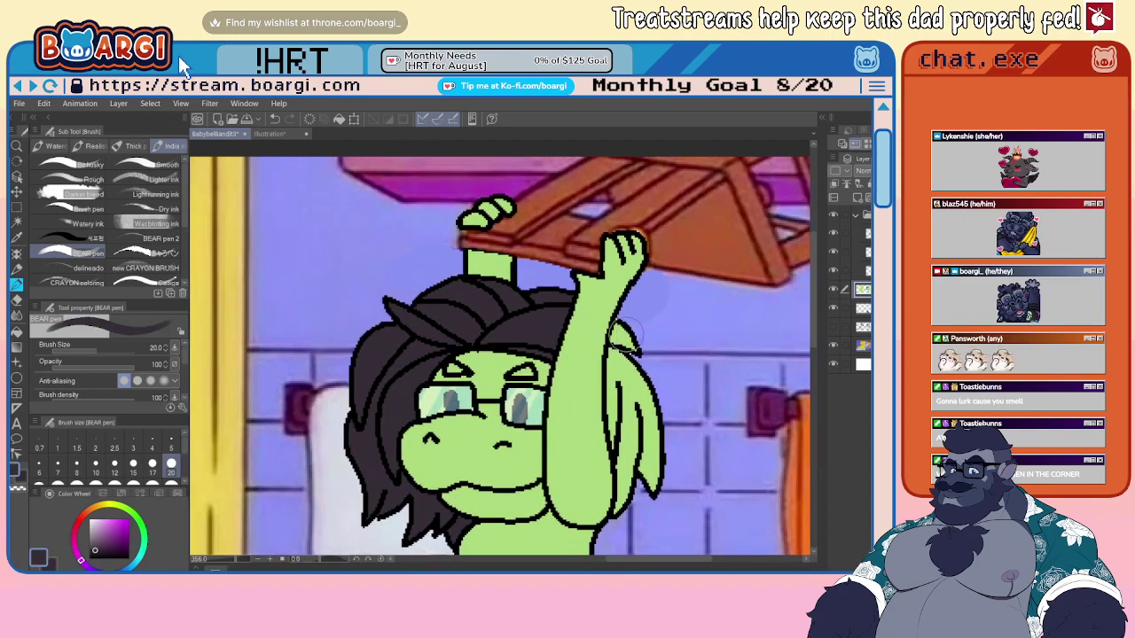
{"action": "mouse_move", "coordinate": [624, 332]}
{"action": "left_mouse_down"}
{"action": "mouse_move", "coordinate": [632, 507]}
{"action": "mouse_move", "coordinate": [642, 473]}
{"action": "mouse_move", "coordinate": [634, 368]}
{"action": "left_mouse_up"}
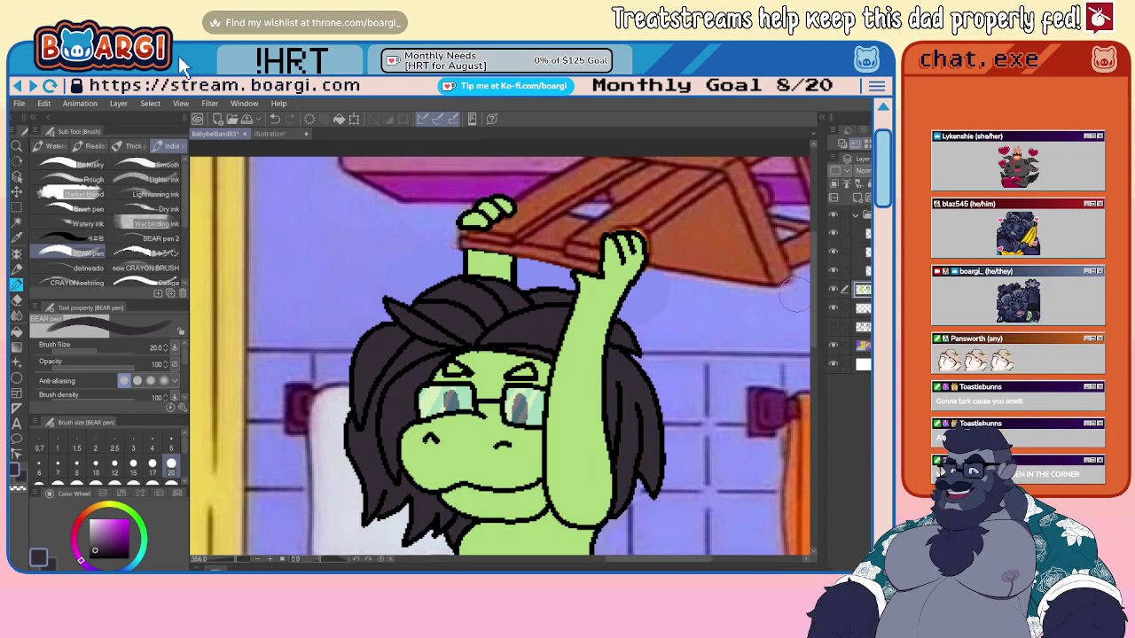
- Add a layer clipped to the base colours and sample the magenta of the reference character's hair tips
{"action": "left_click", "coordinate": [833, 183]}
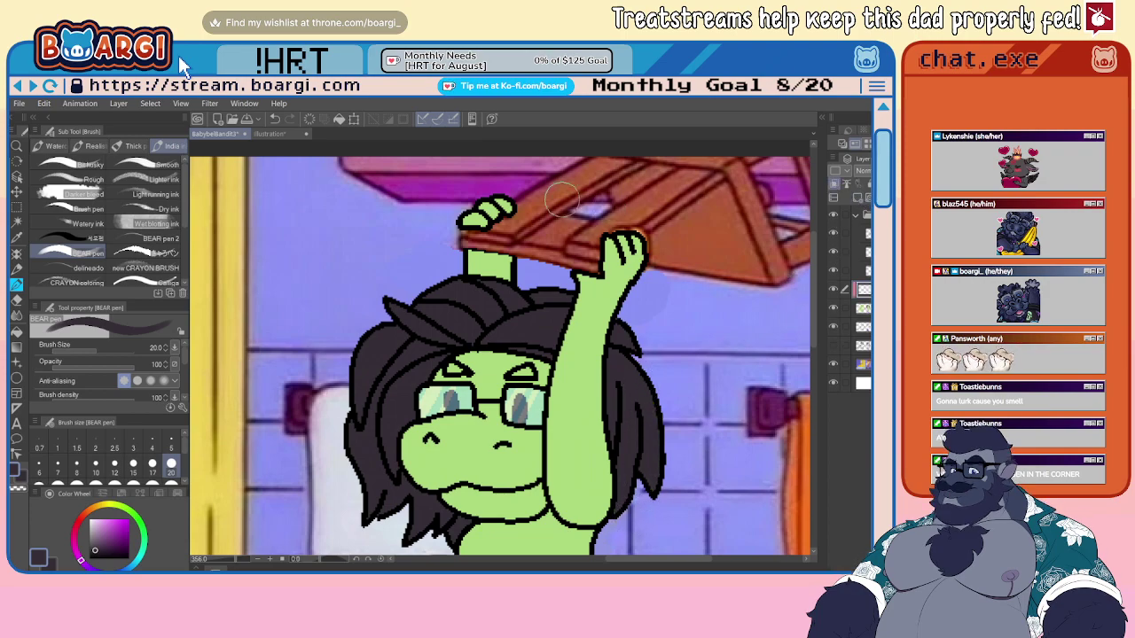
{"action": "left_click", "coordinate": [265, 134]}
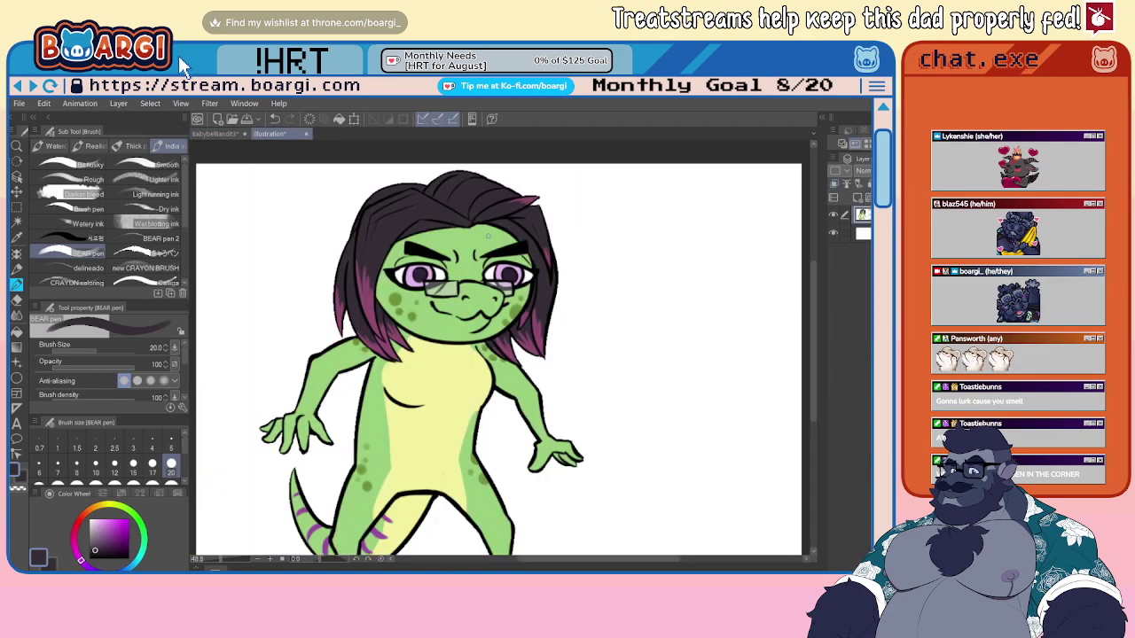
{"action": "scroll", "coordinate": [530, 200], "scroll_direction": "up", "scroll_amount": 3}
{"action": "left_click", "coordinate": [217, 133]}
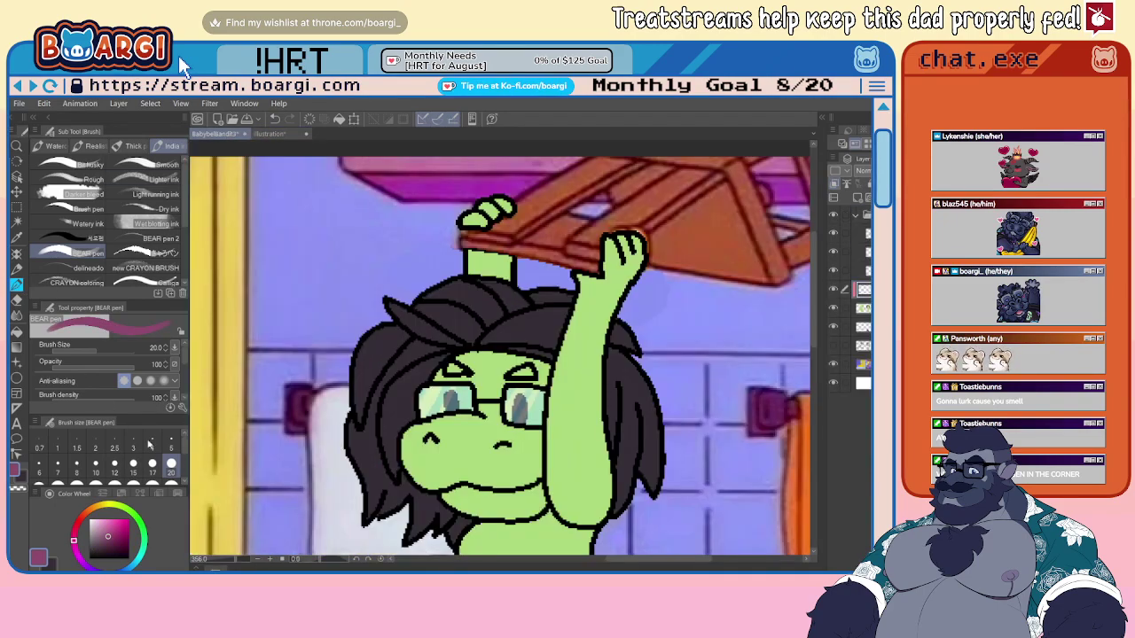
- Paint jagged magenta streaks at brush size 2 on the standing character's upper hair spike and the outer lock beside the towel
{"action": "left_click", "coordinate": [95, 450]}
{"action": "scroll", "coordinate": [282, 312], "scroll_direction": "up", "scroll_amount": 4}
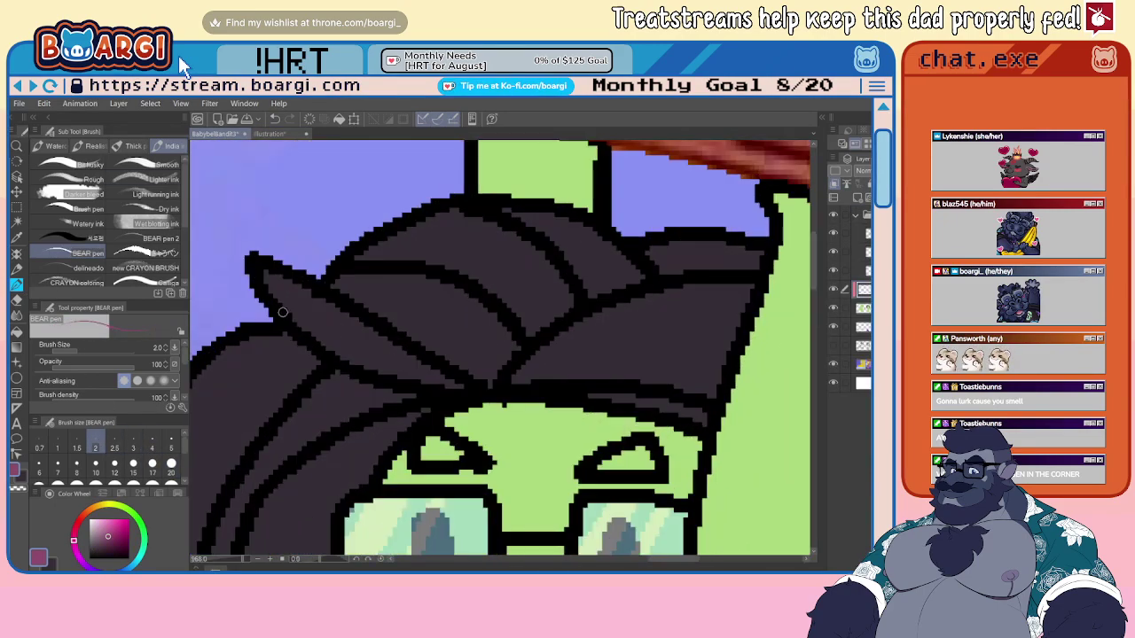
{"action": "mouse_move", "coordinate": [300, 326]}
{"action": "left_mouse_down"}
{"action": "mouse_move", "coordinate": [351, 337]}
{"action": "mouse_move", "coordinate": [327, 301]}
{"action": "mouse_move", "coordinate": [261, 268]}
{"action": "mouse_move", "coordinate": [294, 321]}
{"action": "left_mouse_up"}
{"action": "scroll", "coordinate": [454, 251], "scroll_direction": "down", "scroll_amount": 3}
{"action": "scroll", "coordinate": [358, 387], "scroll_direction": "up", "scroll_amount": 2}
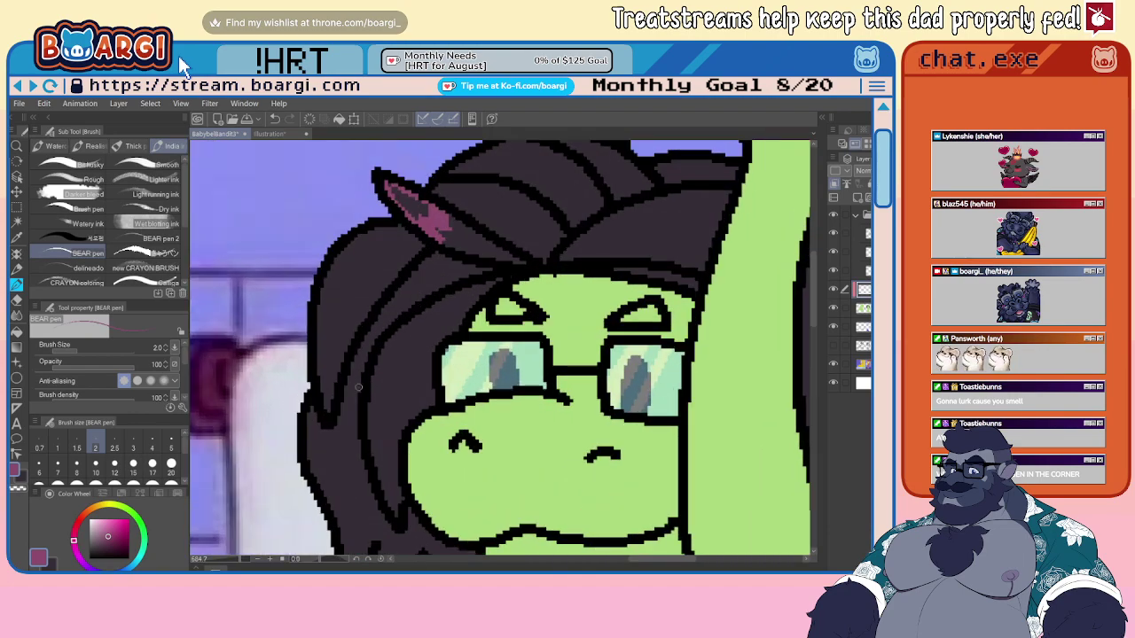
{"action": "scroll", "coordinate": [358, 387], "scroll_direction": "up", "scroll_amount": 1}
{"action": "left_click_drag", "start_coordinate": [317, 284], "coordinate": [365, 324]}
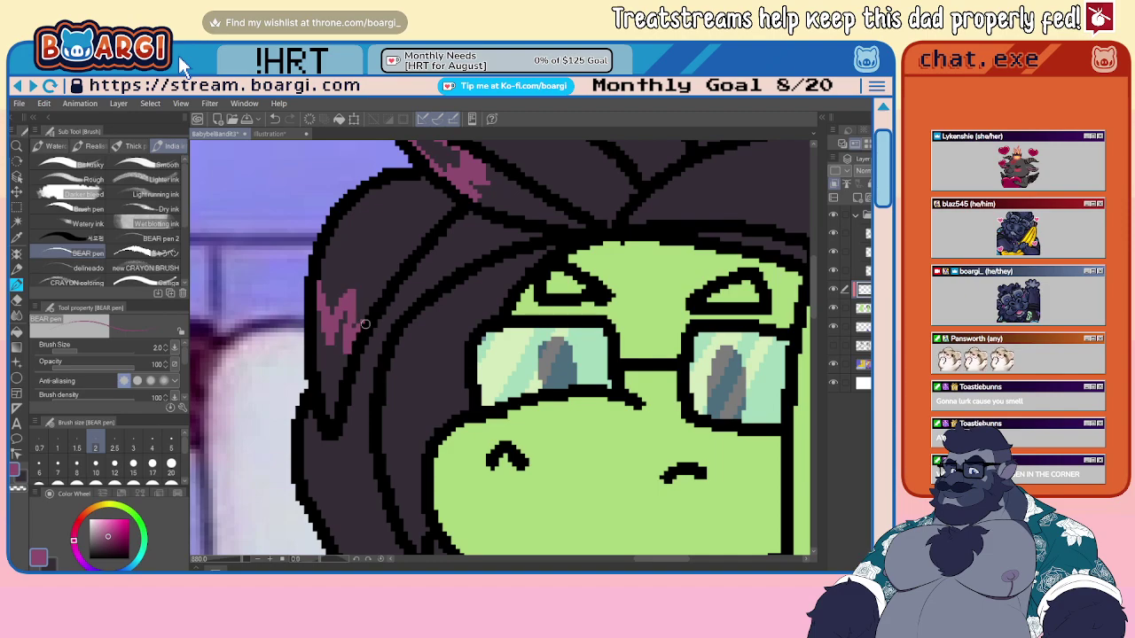
- Paint jagged magenta tips on the standing character's outer lower locks on the towel side and on the inner lock beside the cheek
{"action": "scroll", "coordinate": [321, 358], "scroll_direction": "down", "scroll_amount": 3}
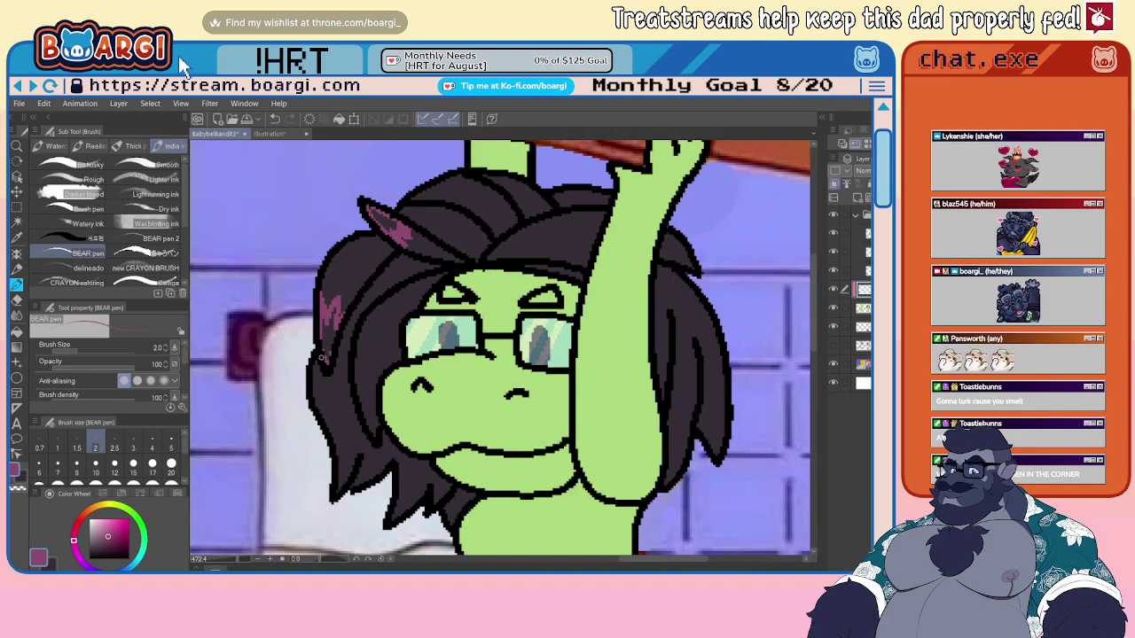
{"action": "scroll", "coordinate": [340, 317], "scroll_direction": "down", "scroll_amount": 1}
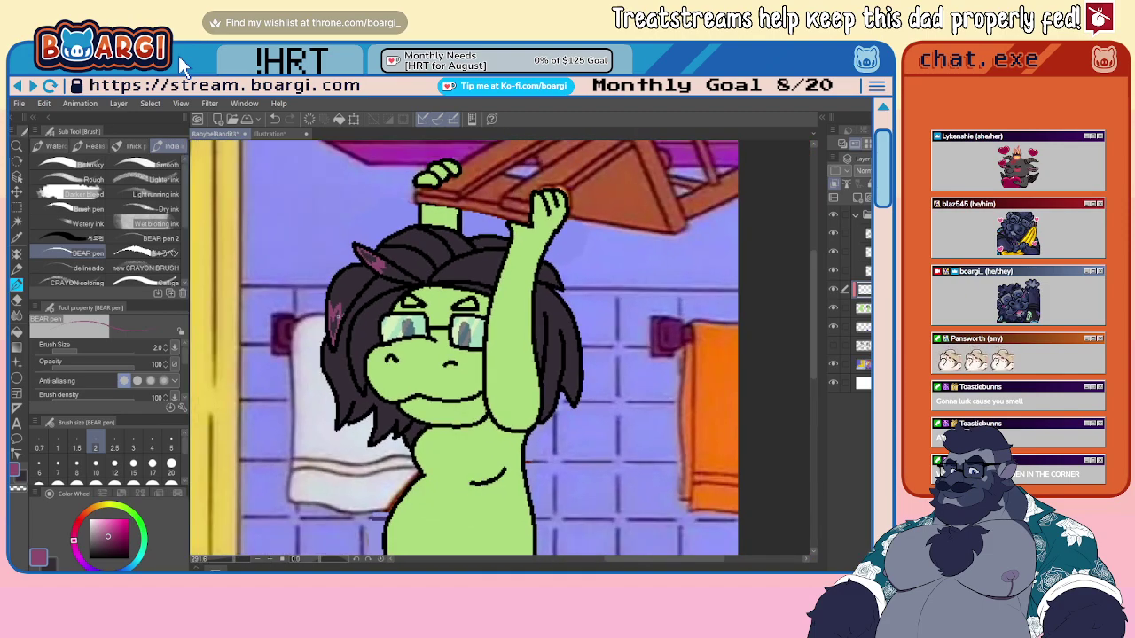
{"action": "scroll", "coordinate": [355, 359], "scroll_direction": "up", "scroll_amount": 2}
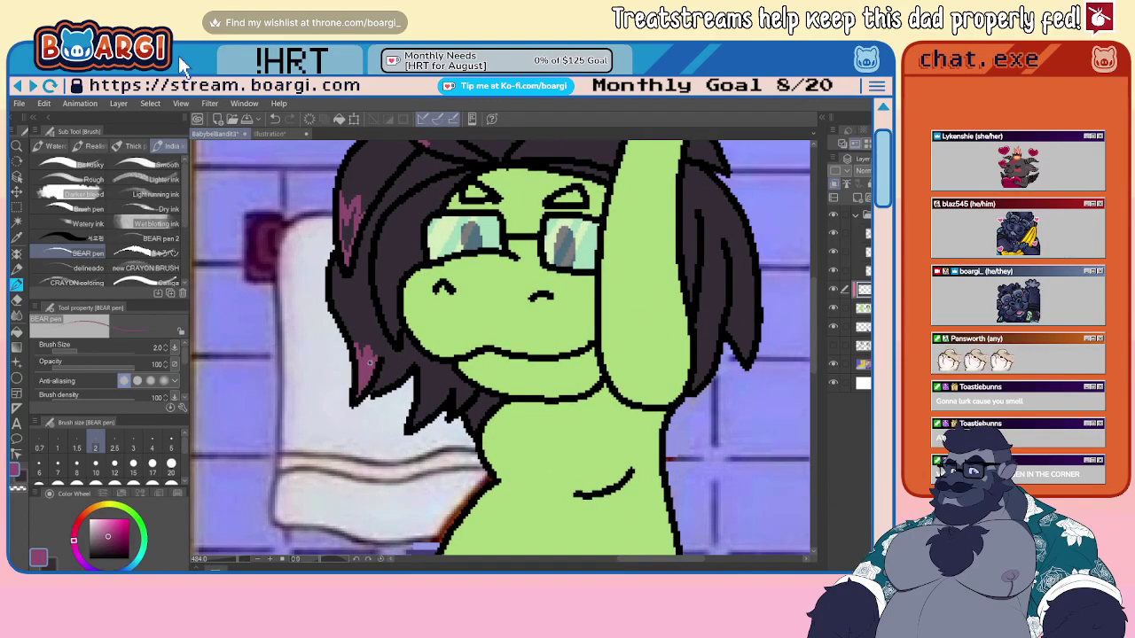
{"action": "scroll", "coordinate": [364, 313], "scroll_direction": "up", "scroll_amount": 1}
{"action": "left_click_drag", "start_coordinate": [370, 312], "coordinate": [382, 287]}
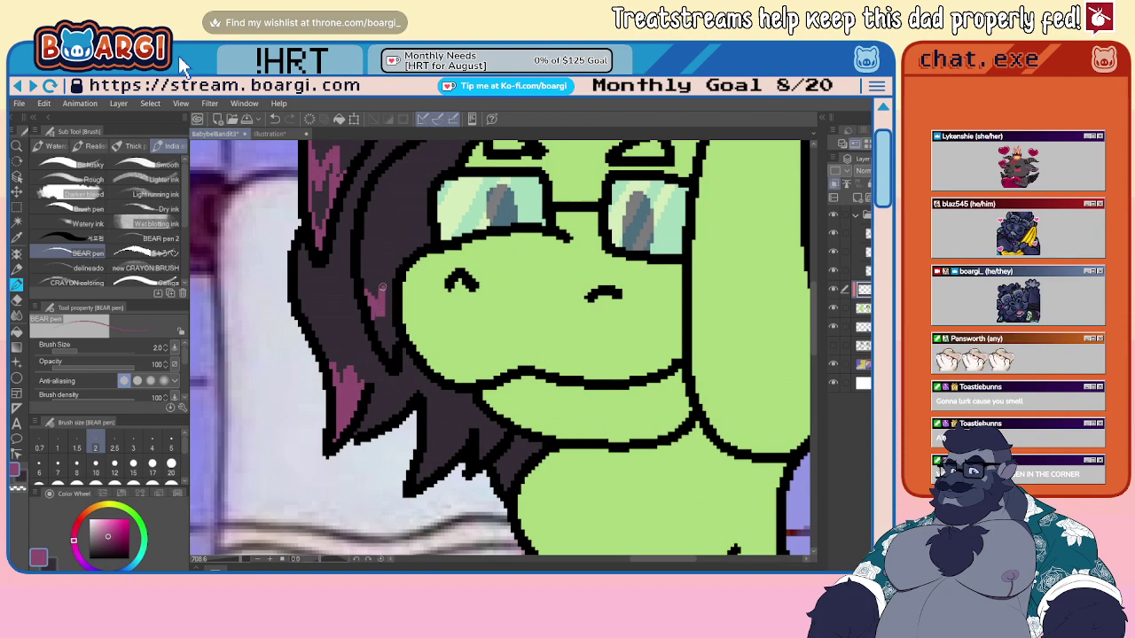
{"action": "mouse_move", "coordinate": [392, 336]}
{"action": "left_mouse_down"}
{"action": "mouse_move", "coordinate": [352, 431]}
{"action": "mouse_move", "coordinate": [378, 361]}
{"action": "mouse_move", "coordinate": [384, 391]}
{"action": "mouse_move", "coordinate": [424, 375]}
{"action": "mouse_move", "coordinate": [406, 409]}
{"action": "mouse_move", "coordinate": [364, 436]}
{"action": "mouse_move", "coordinate": [376, 395]}
{"action": "mouse_move", "coordinate": [356, 430]}
{"action": "mouse_move", "coordinate": [395, 410]}
{"action": "left_mouse_up"}
{"action": "scroll", "coordinate": [361, 432], "scroll_direction": "up", "scroll_amount": 1}
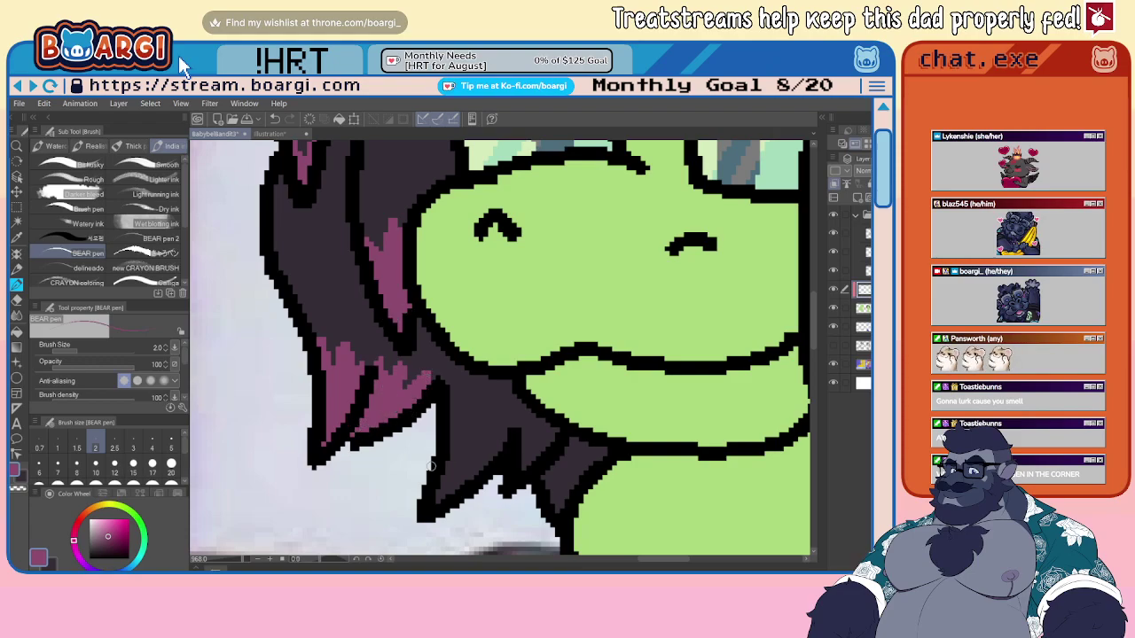
- Colour the tips of the remaining short locks under the standing character's jaw magenta with jagged upper edges
{"action": "mouse_move", "coordinate": [431, 466]}
{"action": "left_mouse_down"}
{"action": "mouse_move", "coordinate": [452, 407]}
{"action": "mouse_move", "coordinate": [462, 461]}
{"action": "mouse_move", "coordinate": [484, 410]}
{"action": "mouse_move", "coordinate": [490, 453]}
{"action": "mouse_move", "coordinate": [503, 429]}
{"action": "mouse_move", "coordinate": [489, 467]}
{"action": "mouse_move", "coordinate": [434, 504]}
{"action": "mouse_move", "coordinate": [449, 459]}
{"action": "left_mouse_up"}
{"action": "scroll", "coordinate": [476, 462], "scroll_direction": "down", "scroll_amount": 2}
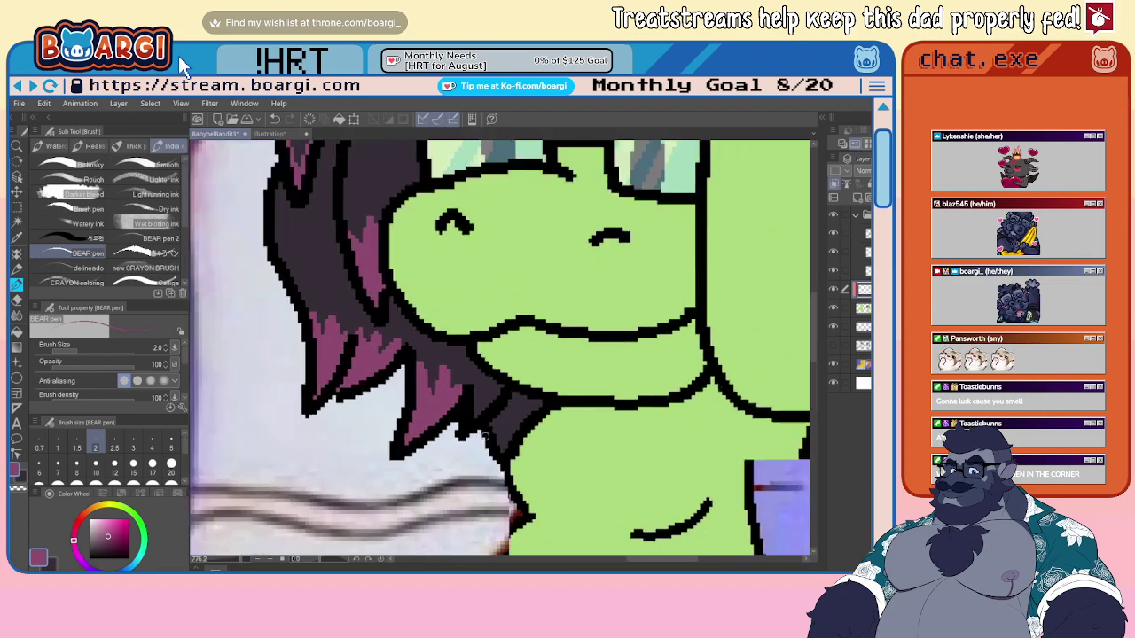
{"action": "scroll", "coordinate": [501, 446], "scroll_direction": "up", "scroll_amount": 6}
{"action": "mouse_move", "coordinate": [464, 404]}
{"action": "left_mouse_down"}
{"action": "mouse_move", "coordinate": [493, 360]}
{"action": "mouse_move", "coordinate": [453, 416]}
{"action": "mouse_move", "coordinate": [496, 433]}
{"action": "mouse_move", "coordinate": [489, 414]}
{"action": "mouse_move", "coordinate": [509, 463]}
{"action": "mouse_move", "coordinate": [514, 393]}
{"action": "mouse_move", "coordinate": [515, 456]}
{"action": "mouse_move", "coordinate": [544, 400]}
{"action": "mouse_move", "coordinate": [516, 477]}
{"action": "left_mouse_up"}
{"action": "scroll", "coordinate": [516, 477], "scroll_direction": "down", "scroll_amount": 4}
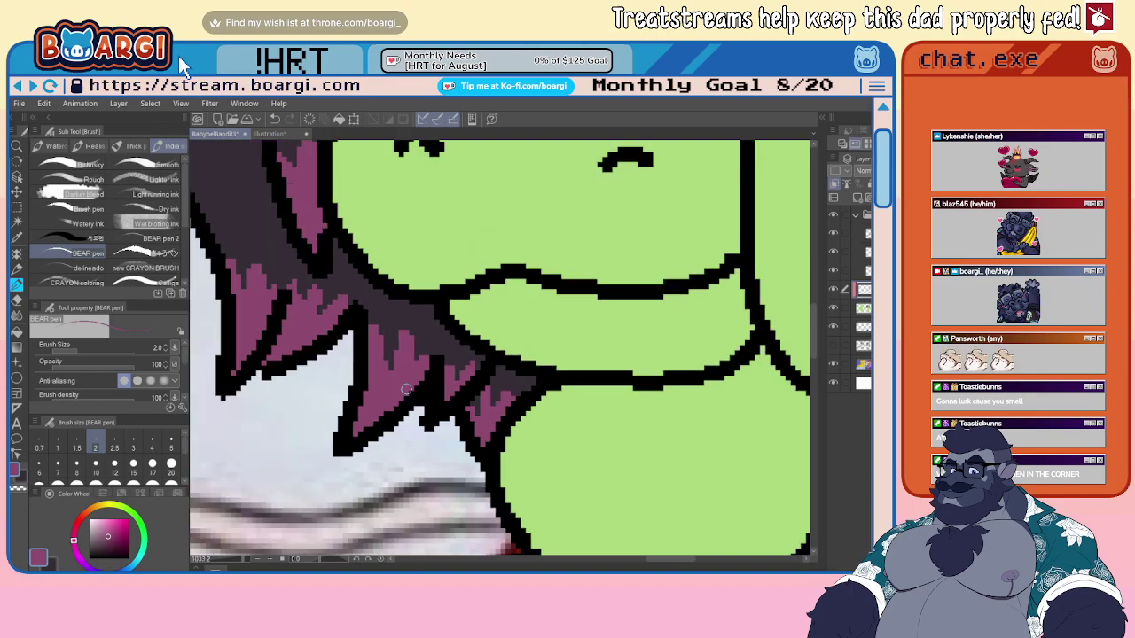
- Paint jagged magenta tips on the two long hair locks behind the standing character's raised arm
{"action": "scroll", "coordinate": [535, 347], "scroll_direction": "up", "scroll_amount": 4}
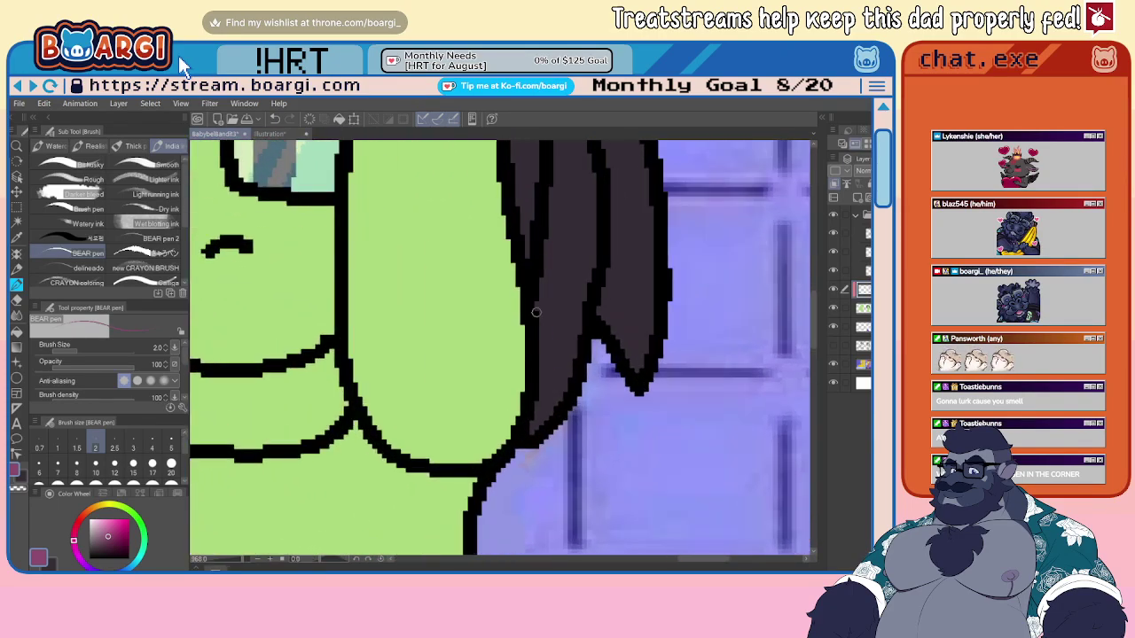
{"action": "mouse_move", "coordinate": [535, 313]}
{"action": "left_mouse_down"}
{"action": "mouse_move", "coordinate": [567, 351]}
{"action": "mouse_move", "coordinate": [545, 410]}
{"action": "mouse_move", "coordinate": [583, 316]}
{"action": "mouse_move", "coordinate": [559, 405]}
{"action": "mouse_move", "coordinate": [541, 368]}
{"action": "left_mouse_up"}
{"action": "left_click_drag", "start_coordinate": [536, 412], "coordinate": [560, 340]}
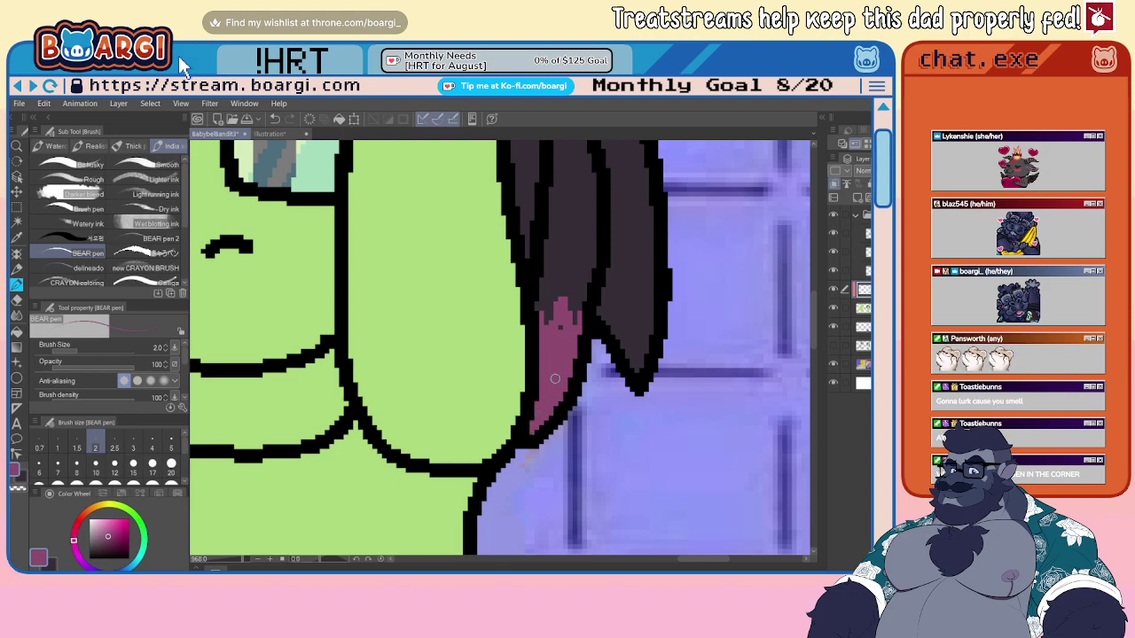
{"action": "mouse_move", "coordinate": [600, 308]}
{"action": "left_mouse_down"}
{"action": "mouse_move", "coordinate": [639, 379]}
{"action": "mouse_move", "coordinate": [646, 274]}
{"action": "mouse_move", "coordinate": [600, 286]}
{"action": "mouse_move", "coordinate": [598, 317]}
{"action": "mouse_move", "coordinate": [609, 298]}
{"action": "mouse_move", "coordinate": [639, 370]}
{"action": "mouse_move", "coordinate": [645, 288]}
{"action": "mouse_move", "coordinate": [635, 349]}
{"action": "left_mouse_up"}
{"action": "scroll", "coordinate": [635, 369], "scroll_direction": "down", "scroll_amount": 5}
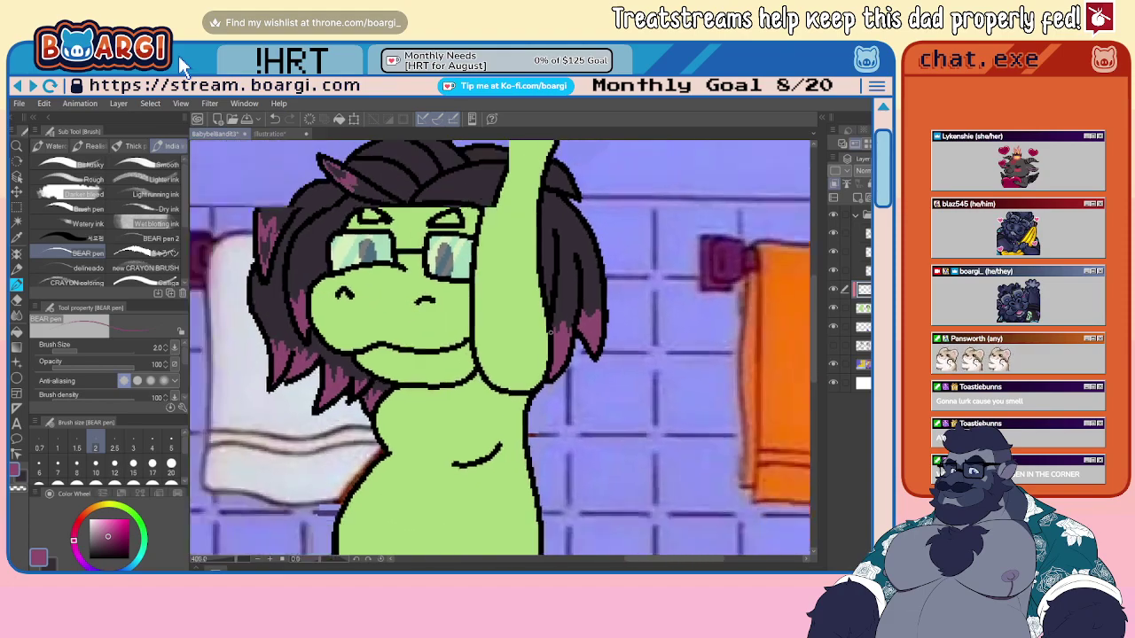
- Add magenta streaks to the small hair tuft sticking out above the locks behind the raised arm
{"action": "scroll", "coordinate": [528, 224], "scroll_direction": "up", "scroll_amount": 6}
{"action": "mouse_move", "coordinate": [528, 224]}
{"action": "left_mouse_down"}
{"action": "mouse_move", "coordinate": [623, 257]}
{"action": "mouse_move", "coordinate": [604, 210]}
{"action": "mouse_move", "coordinate": [566, 171]}
{"action": "mouse_move", "coordinate": [622, 260]}
{"action": "mouse_move", "coordinate": [597, 216]}
{"action": "mouse_move", "coordinate": [616, 244]}
{"action": "mouse_move", "coordinate": [555, 210]}
{"action": "left_mouse_up"}
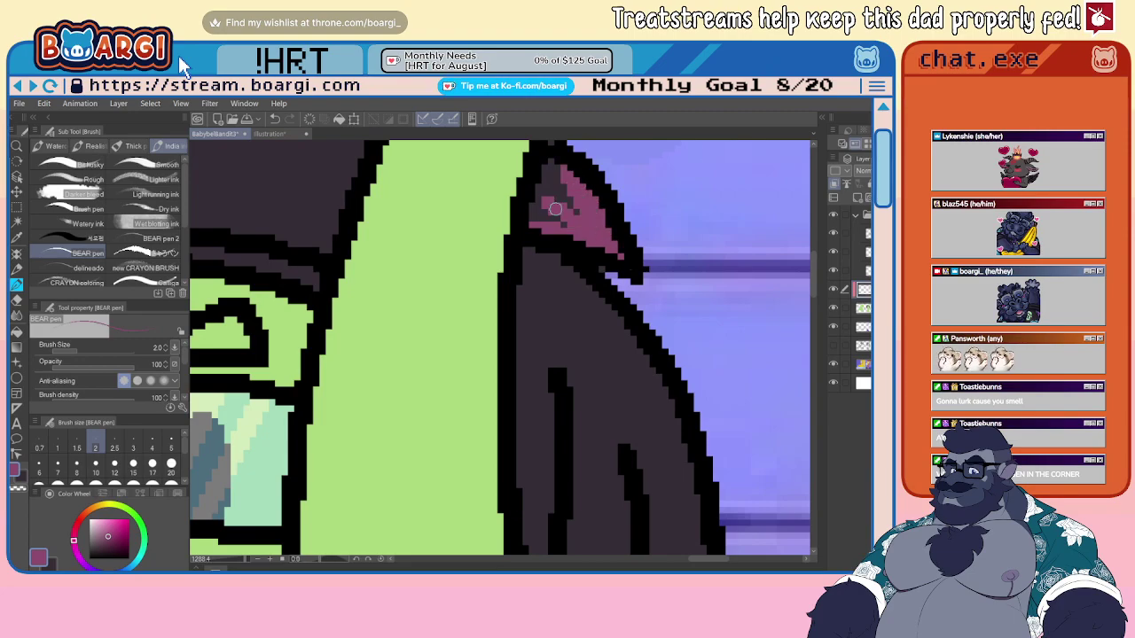
{"action": "scroll", "coordinate": [550, 215], "scroll_direction": "down", "scroll_amount": 5}
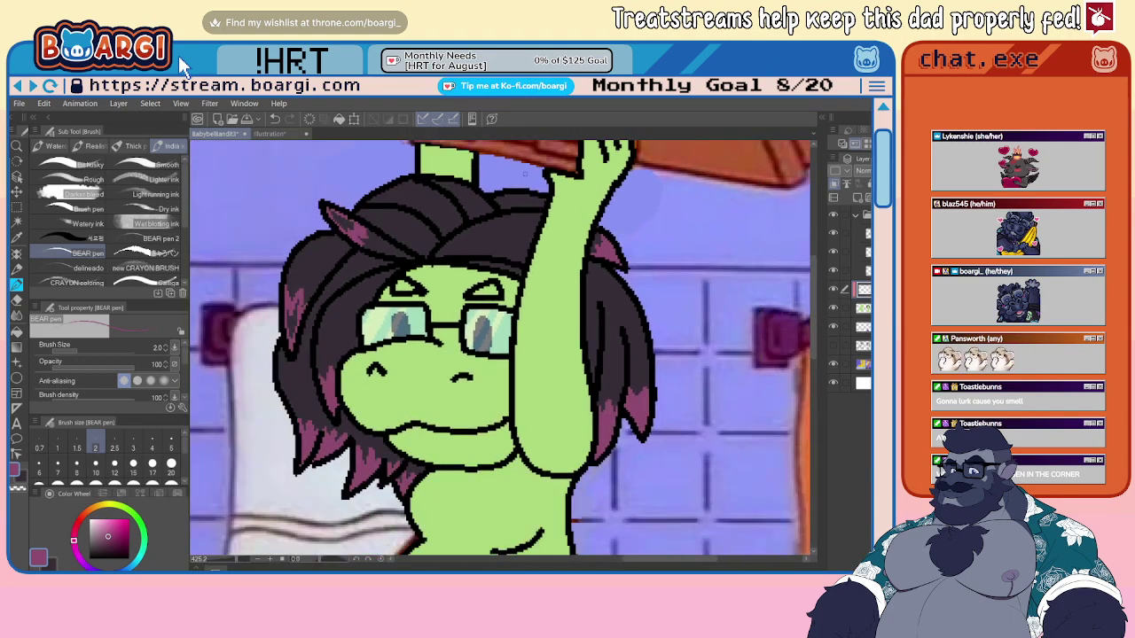
{"action": "scroll", "coordinate": [496, 218], "scroll_direction": "down", "scroll_amount": 4}
- Fill the remaining dark gap inside the upper hair spike with magenta using the Fill tool limited to the editing layer
{"action": "scroll", "coordinate": [371, 253], "scroll_direction": "up", "scroll_amount": 5}
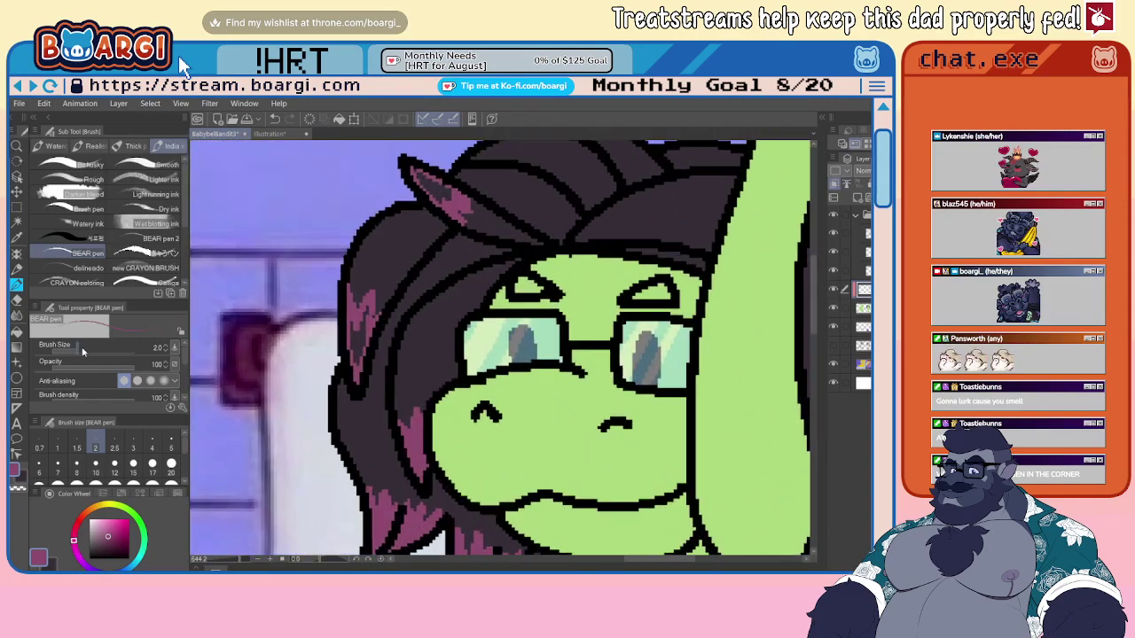
{"action": "left_click", "coordinate": [19, 333]}
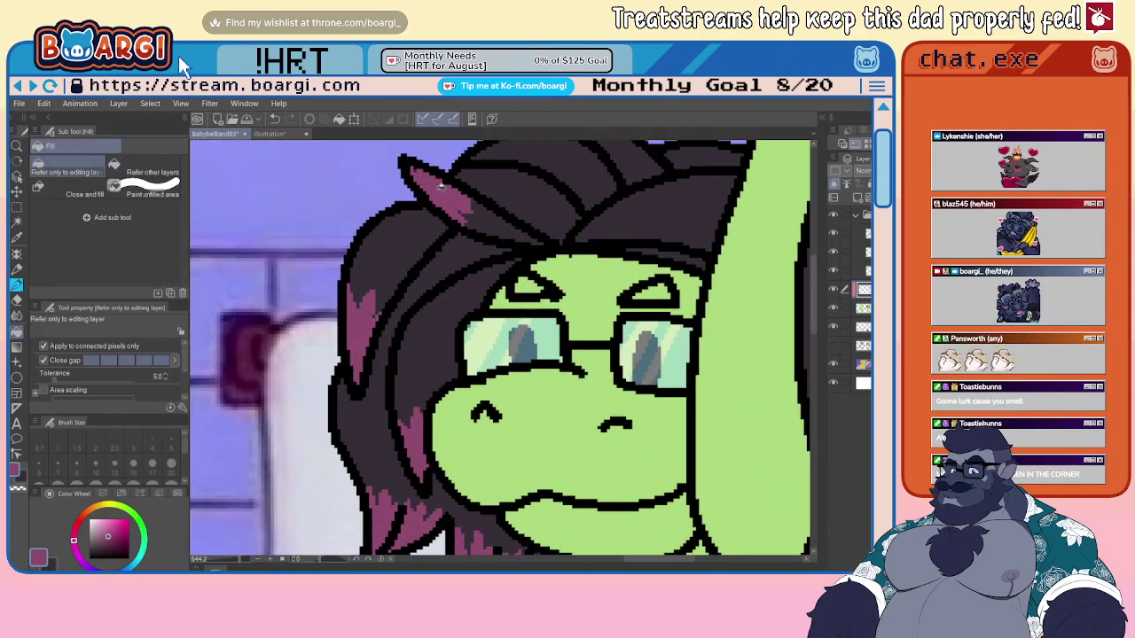
{"action": "scroll", "coordinate": [257, 273], "scroll_direction": "down", "scroll_amount": 2}
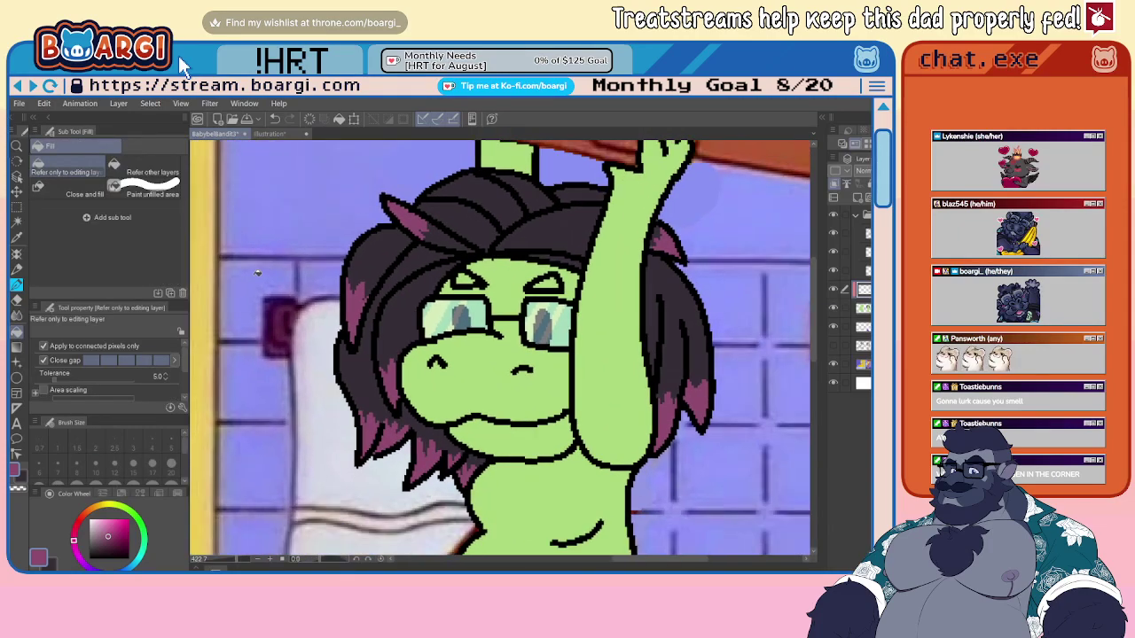
- Soften the transitions between the magenta tips and the dark hair with the Blur tool at brush size 5
{"action": "left_click", "coordinate": [16, 315]}
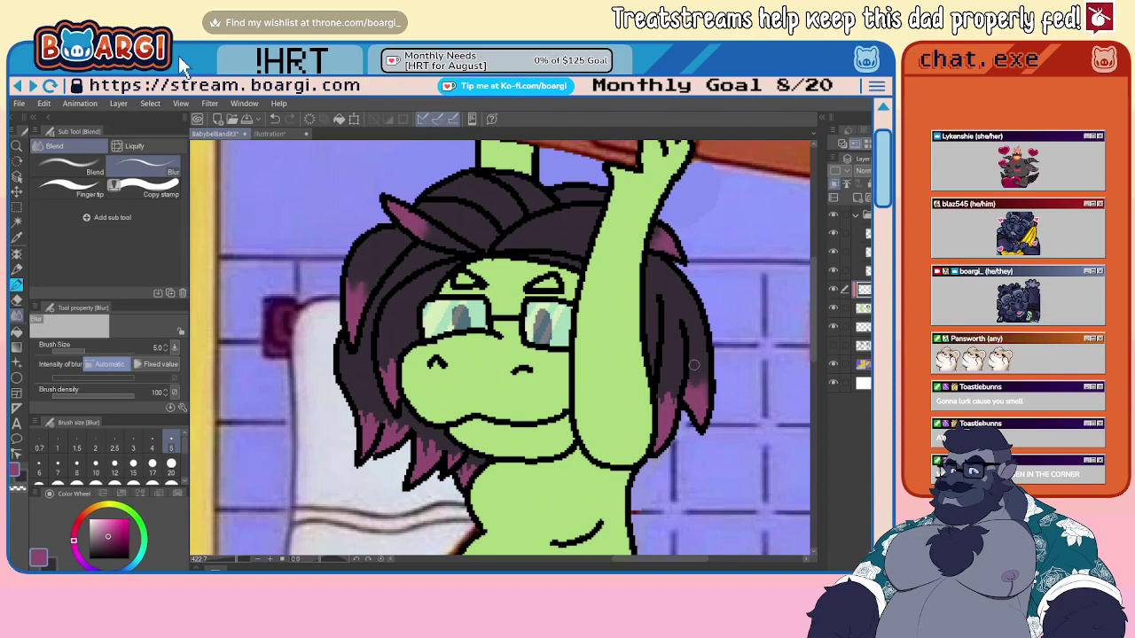
{"action": "scroll", "coordinate": [671, 405], "scroll_direction": "down", "scroll_amount": 2}
{"action": "scroll", "coordinate": [415, 344], "scroll_direction": "up", "scroll_amount": 4}
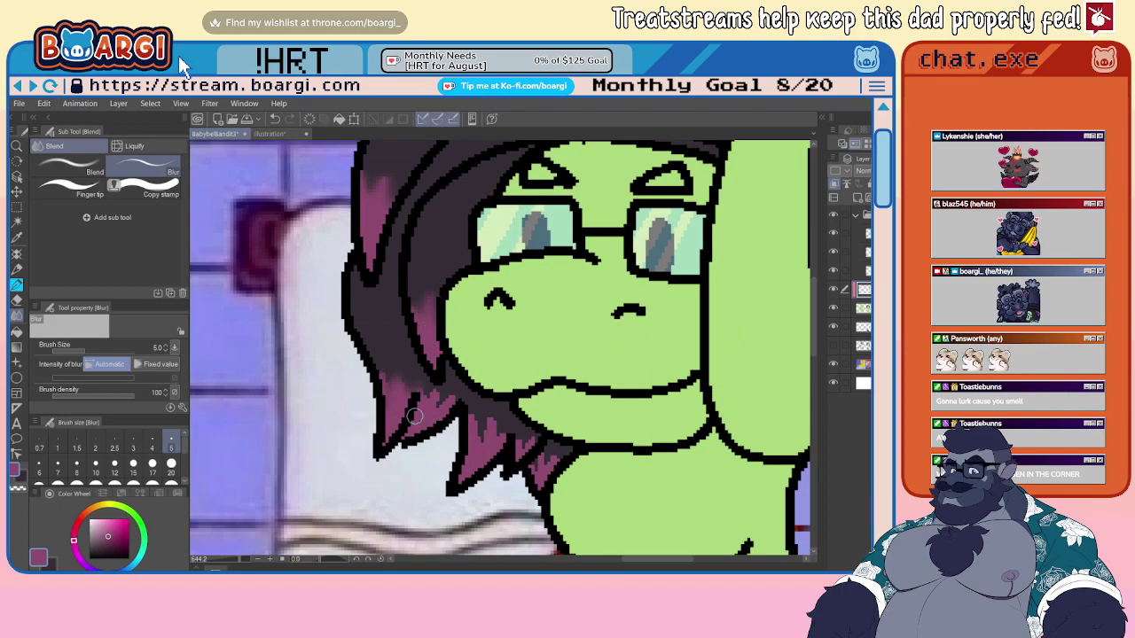
{"action": "mouse_move", "coordinate": [414, 416]}
{"action": "left_mouse_down"}
{"action": "mouse_move", "coordinate": [471, 459]}
{"action": "mouse_move", "coordinate": [510, 427]}
{"action": "mouse_move", "coordinate": [523, 488]}
{"action": "mouse_move", "coordinate": [554, 475]}
{"action": "left_mouse_up"}
{"action": "scroll", "coordinate": [554, 474], "scroll_direction": "down", "scroll_amount": 10}
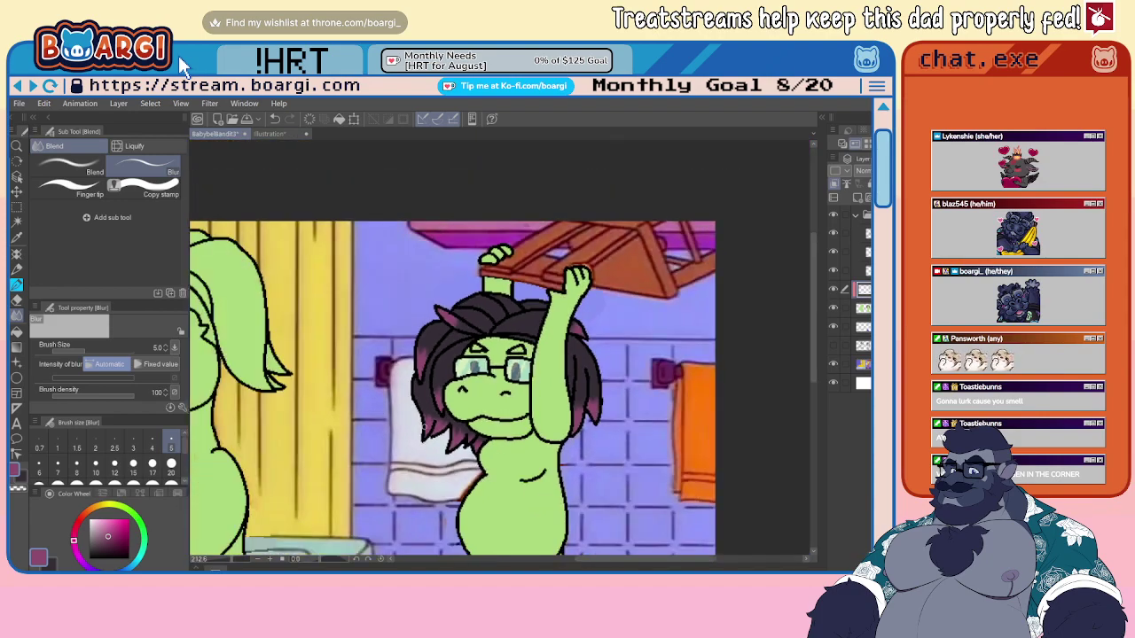
- Choose a very dark grey and paint both of the standing character's eyebrows with the BEAR pen
{"action": "scroll", "coordinate": [392, 348], "scroll_direction": "up", "scroll_amount": 2}
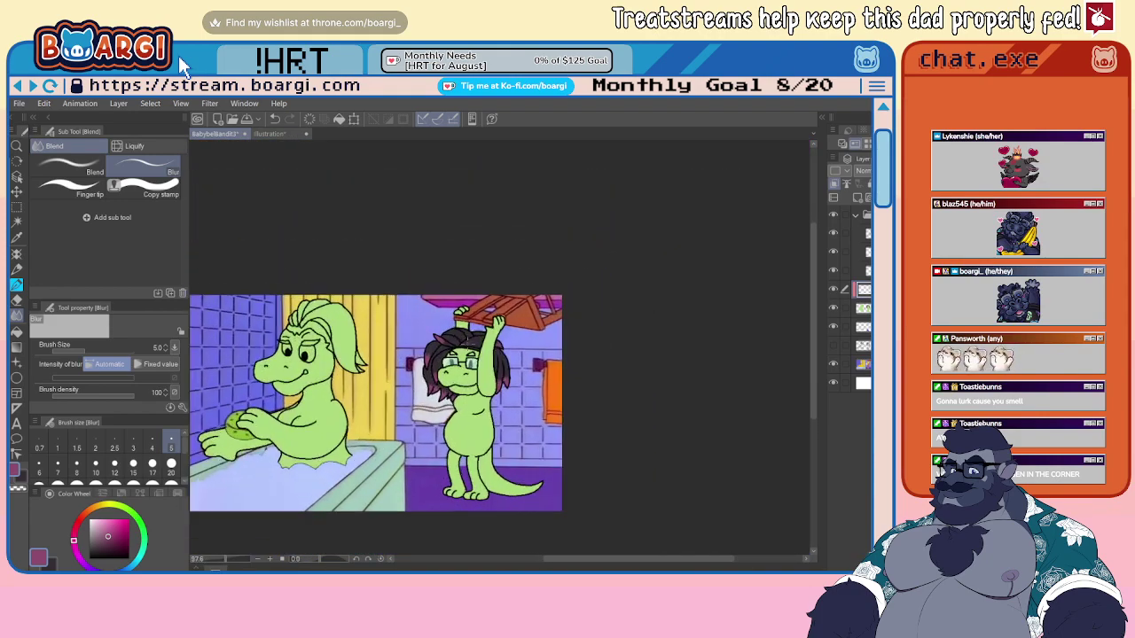
{"action": "scroll", "coordinate": [441, 327], "scroll_direction": "up", "scroll_amount": 3}
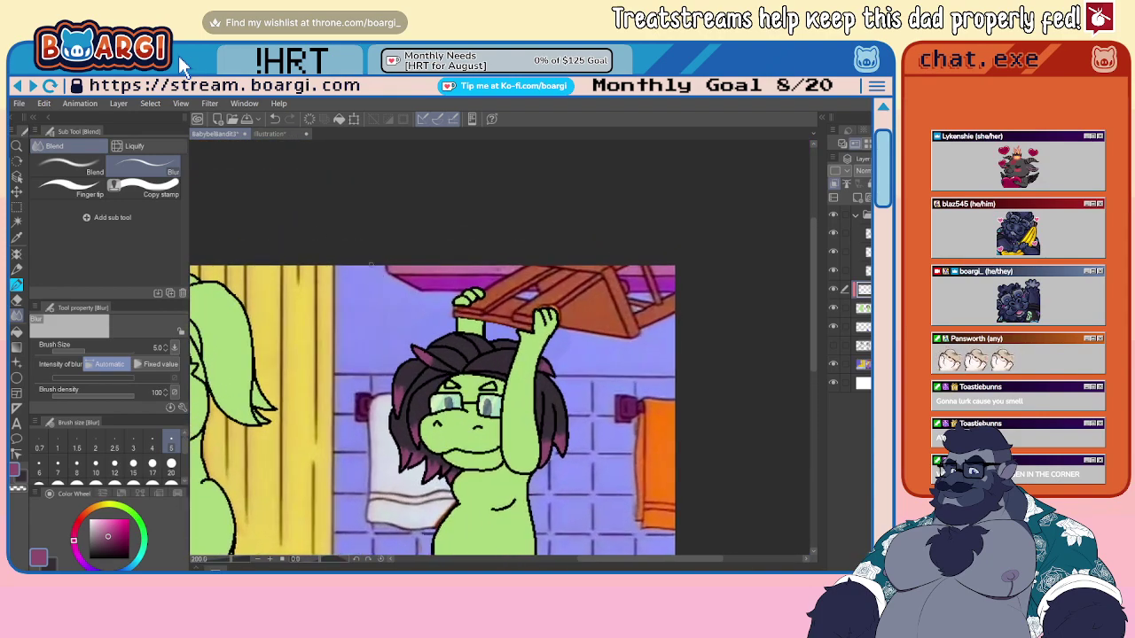
{"action": "left_click_drag", "start_coordinate": [101, 548], "coordinate": [79, 550]}
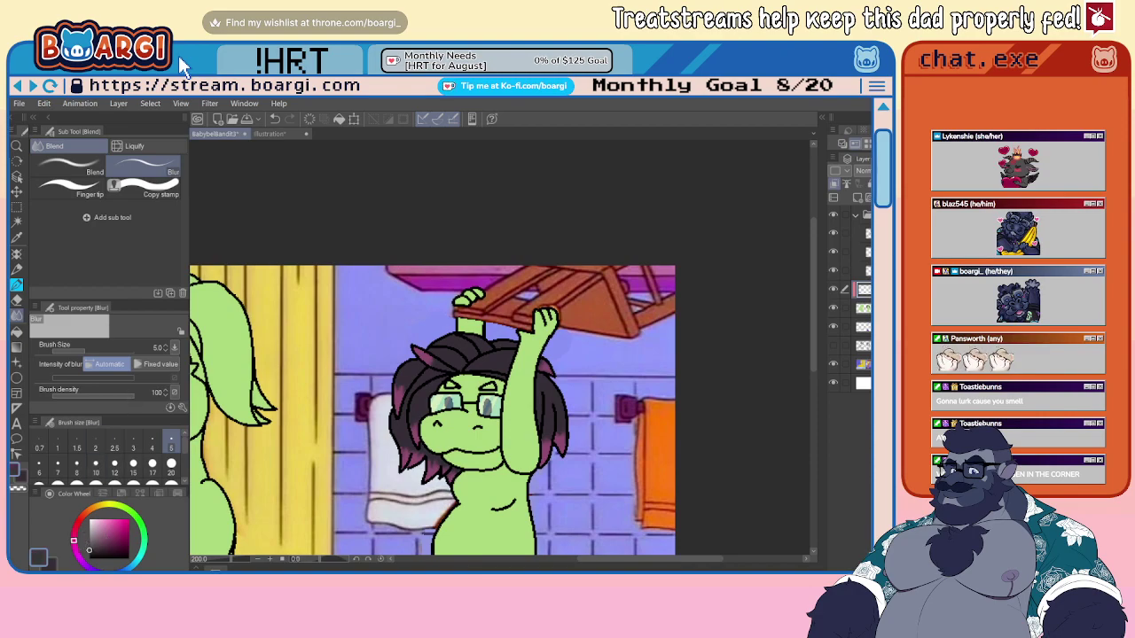
{"action": "key", "text": "b"}
{"action": "scroll", "coordinate": [451, 311], "scroll_direction": "up", "scroll_amount": 5}
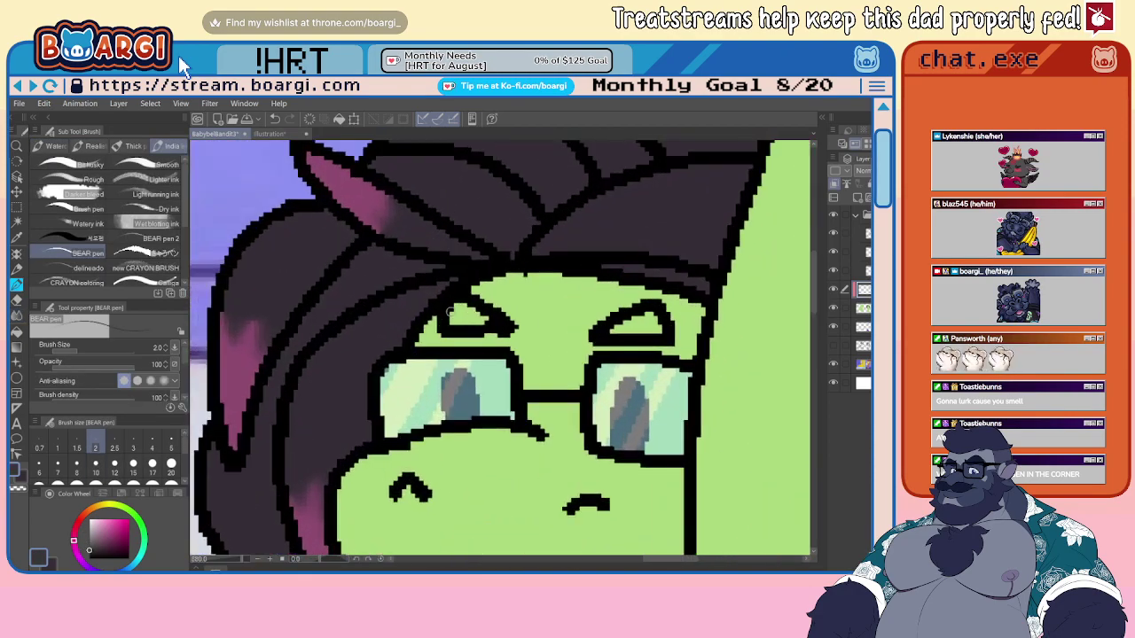
{"action": "mouse_move", "coordinate": [626, 322]}
{"action": "left_mouse_down"}
{"action": "mouse_move", "coordinate": [660, 321]}
{"action": "mouse_move", "coordinate": [602, 333]}
{"action": "mouse_move", "coordinate": [636, 327]}
{"action": "left_mouse_up"}
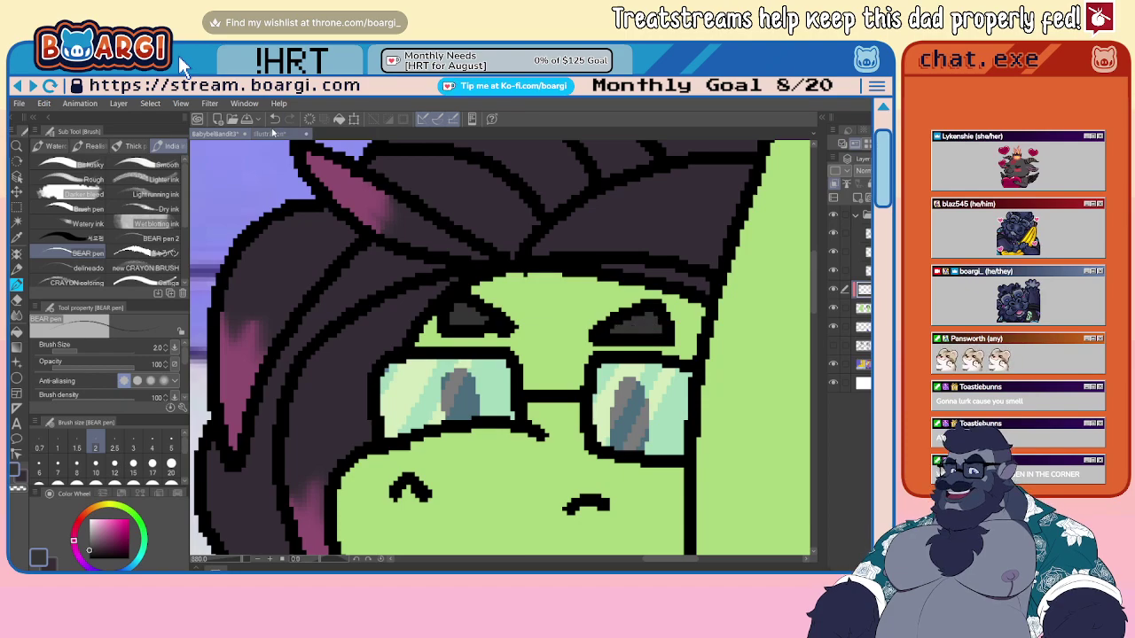
- Sample the reference character's lilac iris colour and paint the eyes behind both glasses lenses with it at brush size 5
{"action": "left_click", "coordinate": [273, 134]}
{"action": "scroll", "coordinate": [408, 332], "scroll_direction": "up", "scroll_amount": 3}
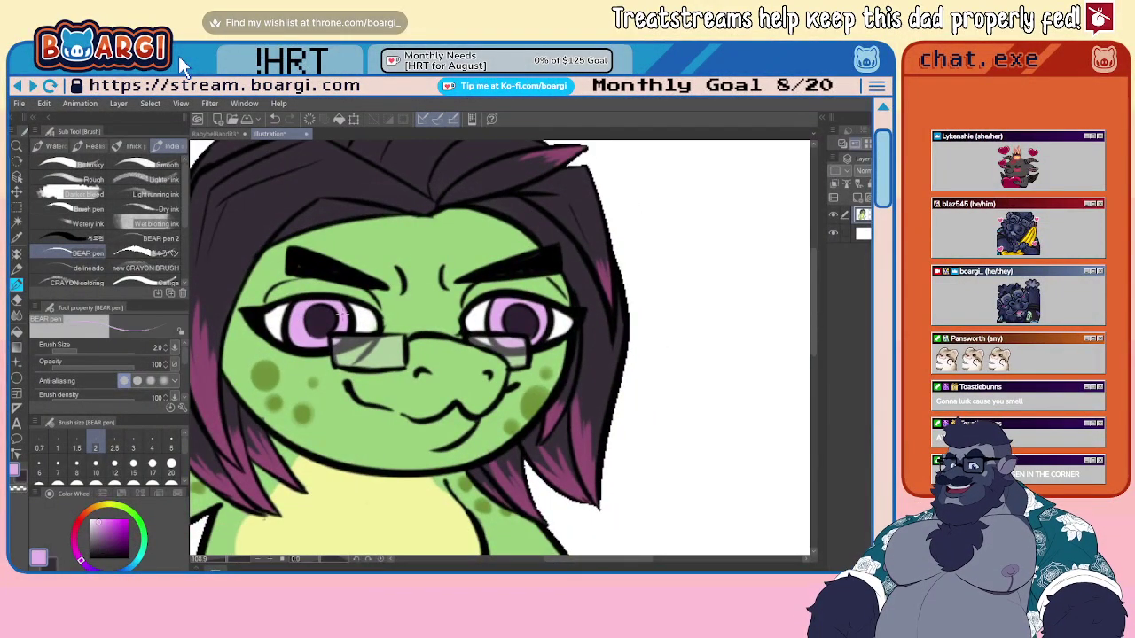
{"action": "key", "text": "ctrl+Tab"}
{"action": "left_click", "coordinate": [171, 443]}
{"action": "scroll", "coordinate": [425, 406], "scroll_direction": "up", "scroll_amount": 1}
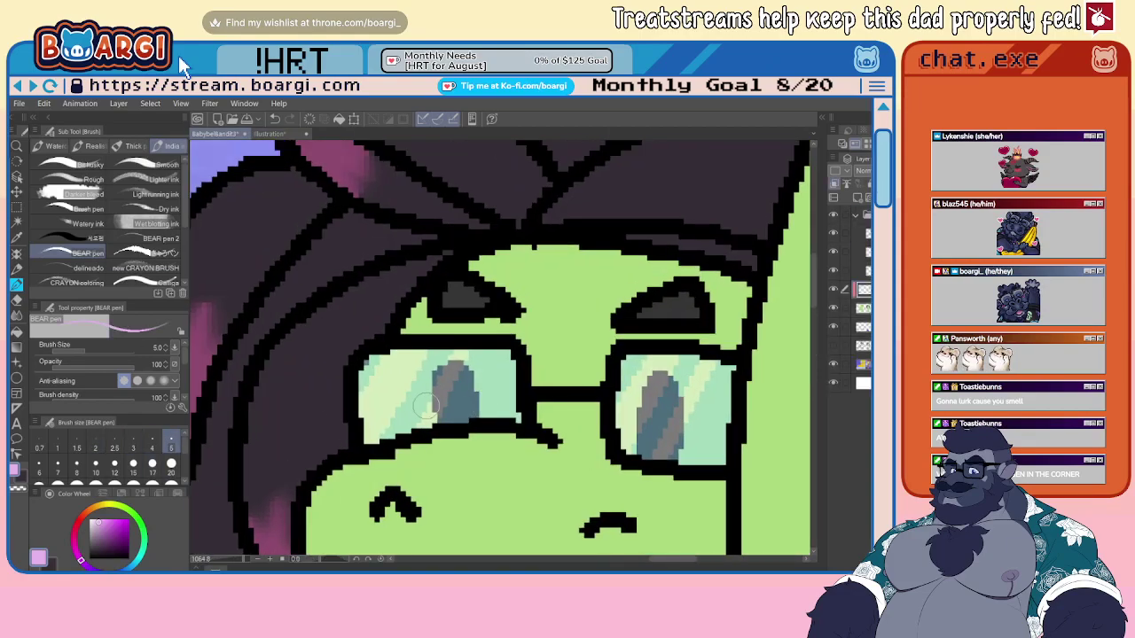
{"action": "mouse_move", "coordinate": [658, 399]}
{"action": "left_mouse_down"}
{"action": "mouse_move", "coordinate": [630, 366]}
{"action": "mouse_move", "coordinate": [636, 449]}
{"action": "mouse_move", "coordinate": [705, 459]}
{"action": "mouse_move", "coordinate": [726, 393]}
{"action": "mouse_move", "coordinate": [712, 368]}
{"action": "mouse_move", "coordinate": [650, 365]}
{"action": "left_mouse_up"}
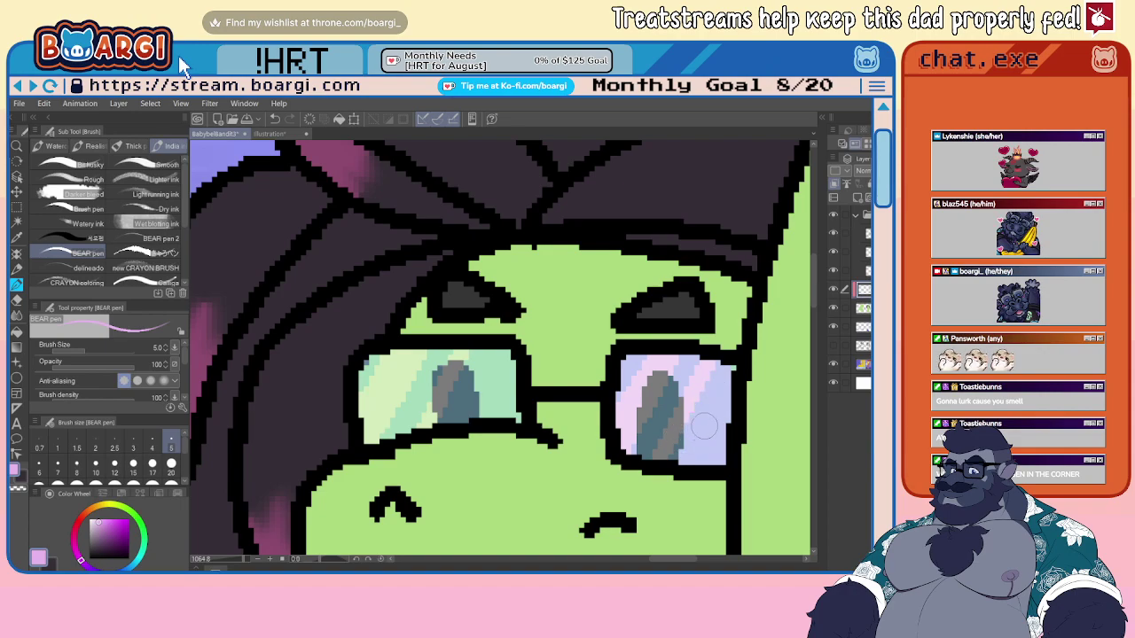
{"action": "mouse_move", "coordinate": [523, 412]}
{"action": "left_mouse_down"}
{"action": "mouse_move", "coordinate": [369, 417]}
{"action": "mouse_move", "coordinate": [368, 380]}
{"action": "mouse_move", "coordinate": [387, 360]}
{"action": "mouse_move", "coordinate": [501, 364]}
{"action": "left_mouse_up"}
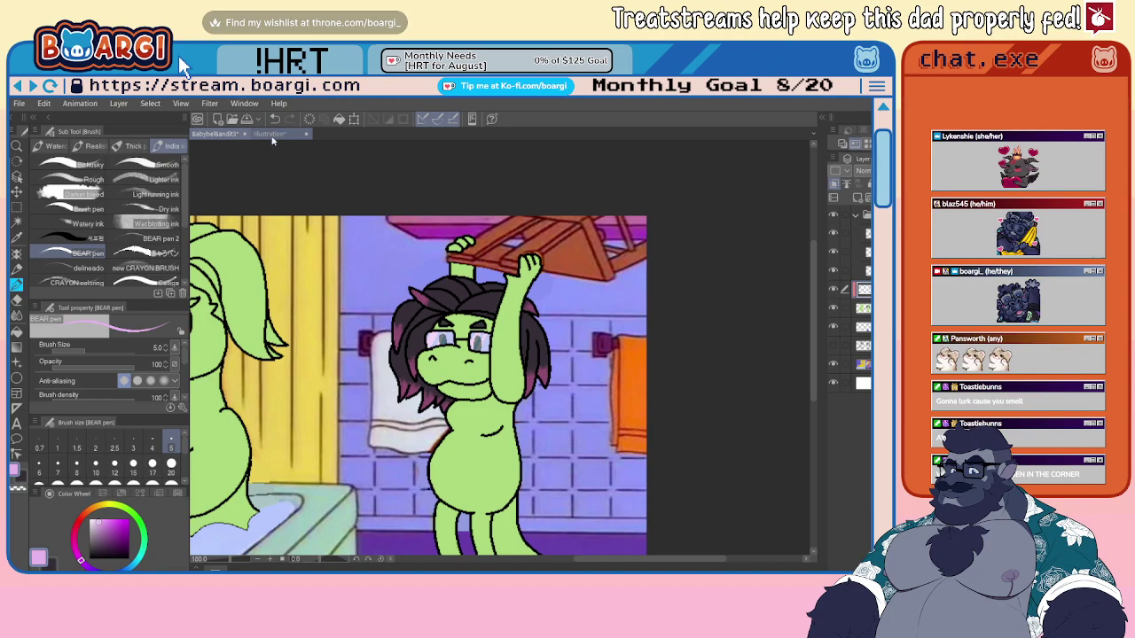
- Sample the pale yellow of the reference character's belly and return to the BabybelBandit3 drawing
{"action": "left_click", "coordinate": [274, 134]}
{"action": "scroll", "coordinate": [435, 176], "scroll_direction": "down", "scroll_amount": 2}
{"action": "scroll", "coordinate": [417, 336], "scroll_direction": "up", "scroll_amount": 2}
{"action": "left_click", "coordinate": [399, 323], "text": "alt"}
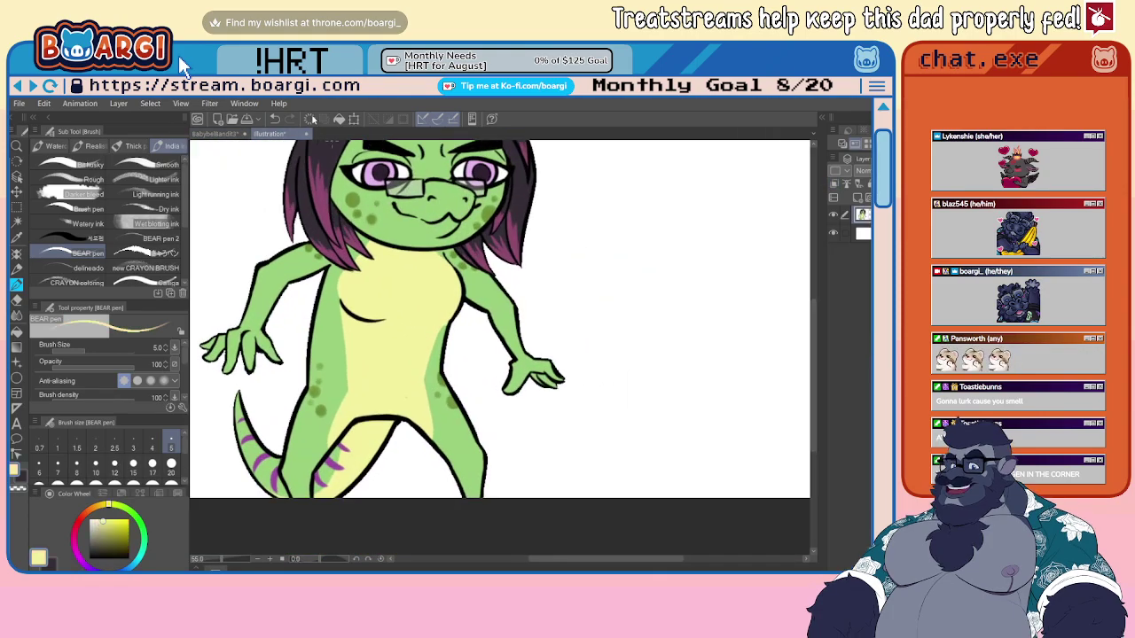
{"action": "left_click", "coordinate": [217, 134]}
- Outline the standing character's chest and belly patch in pale yellow with the BEAR pen at brush size 5
{"action": "scroll", "coordinate": [422, 390], "scroll_direction": "up", "scroll_amount": 4}
{"action": "scroll", "coordinate": [399, 235], "scroll_direction": "down", "scroll_amount": 6}
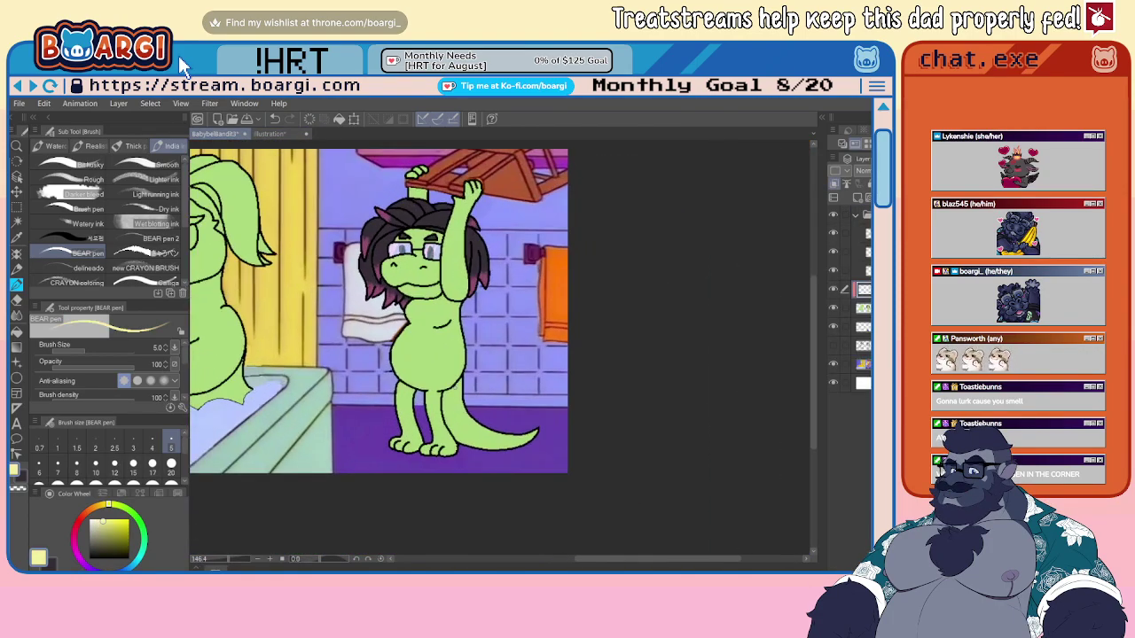
{"action": "scroll", "coordinate": [423, 323], "scroll_direction": "up", "scroll_amount": 7}
{"action": "mouse_move", "coordinate": [413, 217]}
{"action": "left_mouse_down"}
{"action": "mouse_move", "coordinate": [513, 203]}
{"action": "mouse_move", "coordinate": [544, 269]}
{"action": "left_mouse_up"}
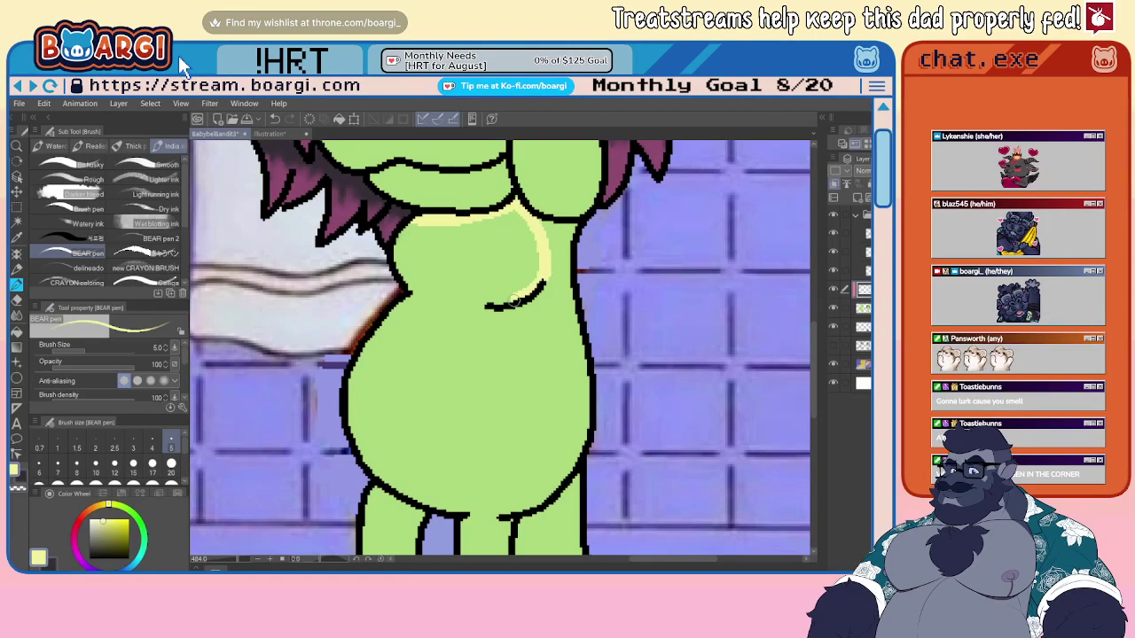
{"action": "key", "text": "ctrl+minus"}
{"action": "key", "text": "ctrl+minus"}
{"action": "key", "text": "ctrl+minus"}
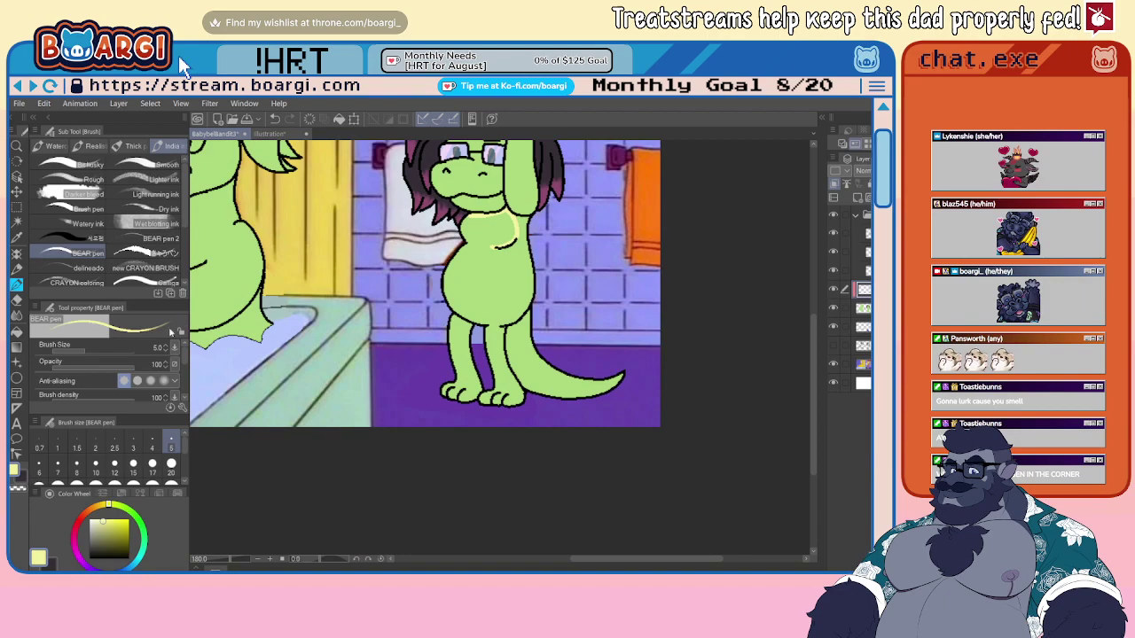
{"action": "scroll", "coordinate": [501, 242], "scroll_direction": "up", "scroll_amount": 4}
{"action": "mouse_move", "coordinate": [504, 224]}
{"action": "left_mouse_down"}
{"action": "mouse_move", "coordinate": [520, 295]}
{"action": "mouse_move", "coordinate": [513, 346]}
{"action": "left_mouse_up"}
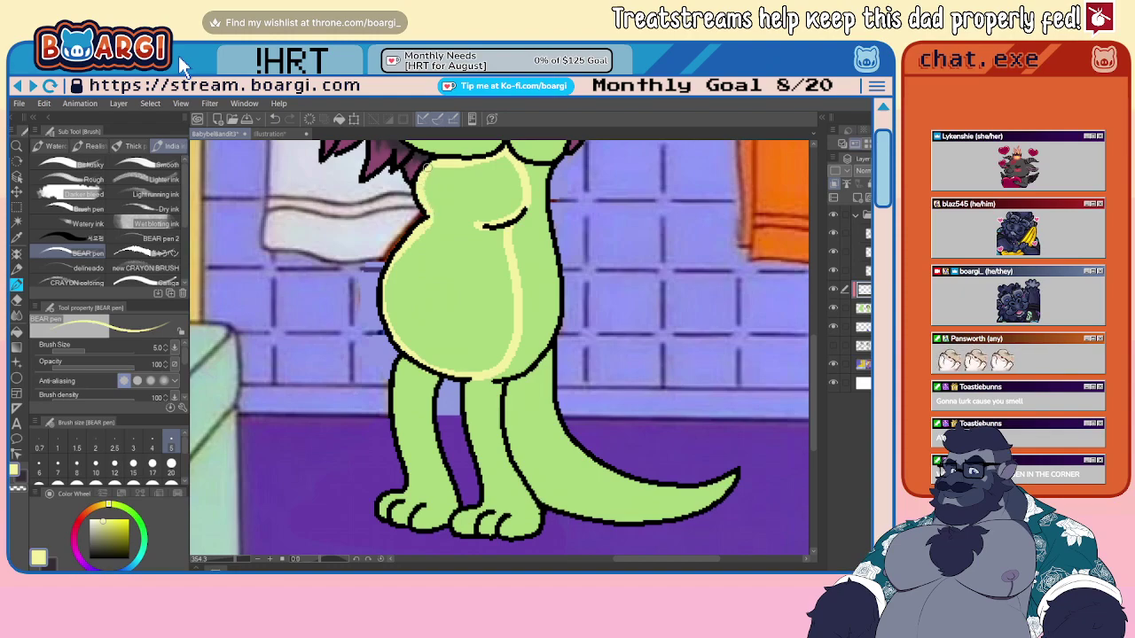
- Fill the outlined belly and chest areas of the standing character with pale yellow
{"action": "left_click", "coordinate": [16, 331]}
{"action": "left_click", "coordinate": [503, 279]}
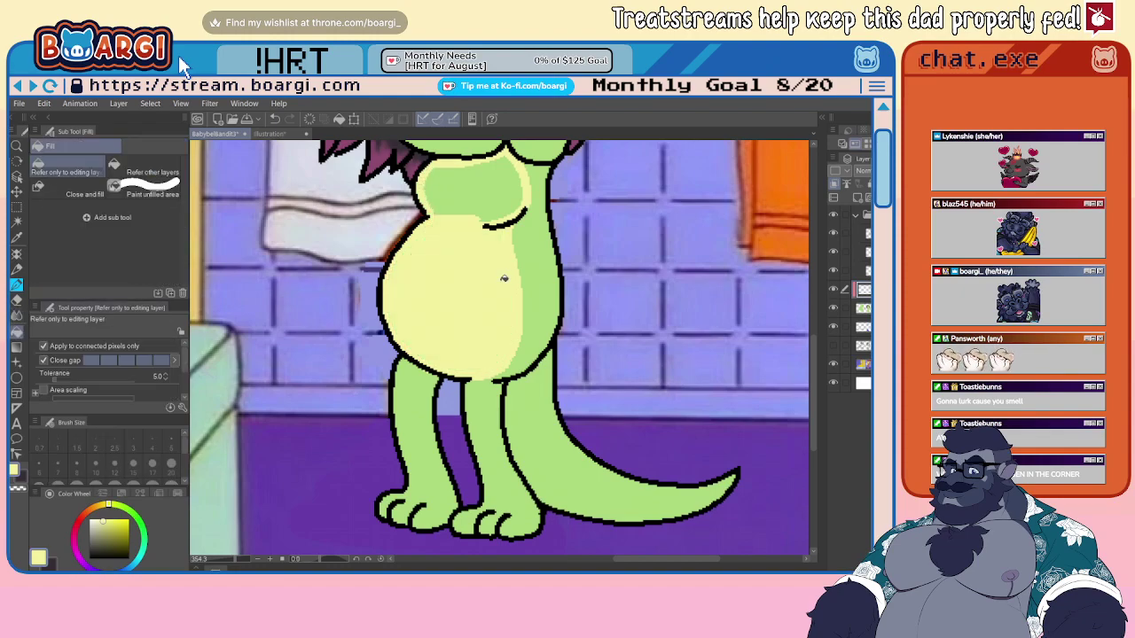
{"action": "left_click", "coordinate": [485, 188]}
- Widen the standing character's pale yellow belly patch towards the back with the BEAR pen at brush size 5
{"action": "scroll", "coordinate": [504, 351], "scroll_direction": "up", "scroll_amount": 4}
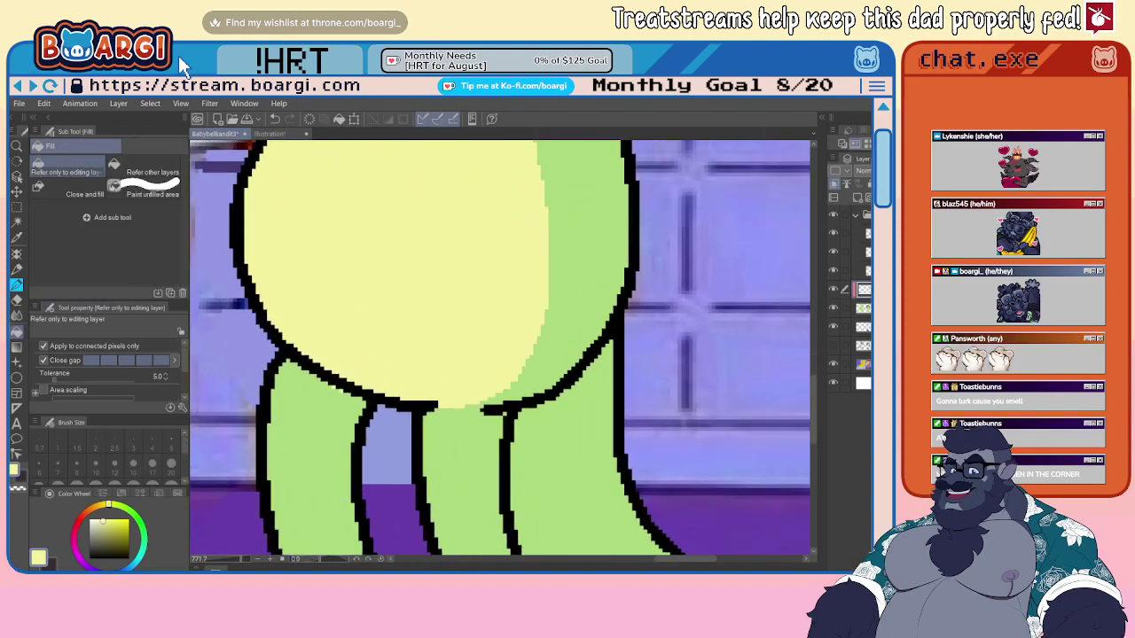
{"action": "key", "text": "b"}
{"action": "scroll", "coordinate": [442, 393], "scroll_direction": "up", "scroll_amount": 2}
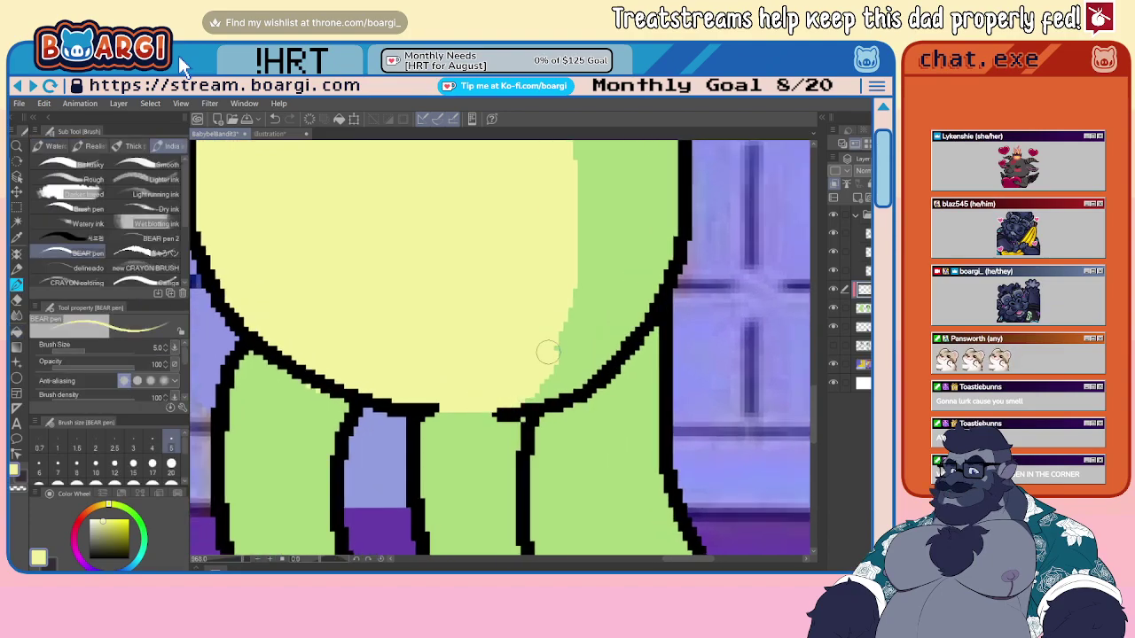
{"action": "scroll", "coordinate": [531, 301], "scroll_direction": "down", "scroll_amount": 4}
{"action": "scroll", "coordinate": [520, 215], "scroll_direction": "up", "scroll_amount": 3}
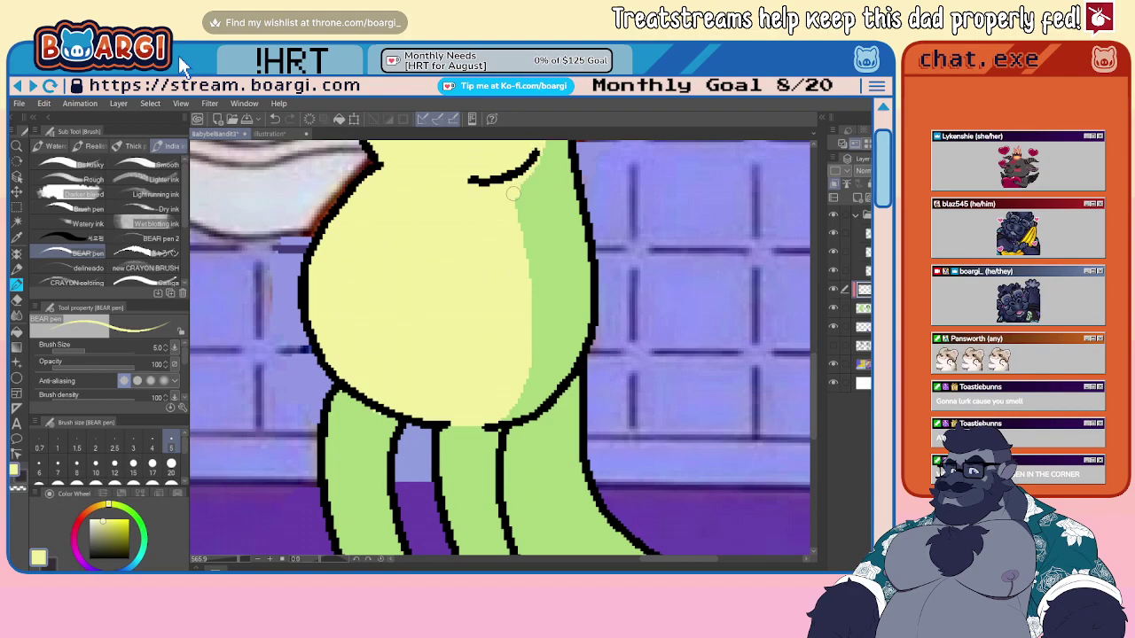
{"action": "mouse_move", "coordinate": [513, 193]}
{"action": "left_mouse_down"}
{"action": "mouse_move", "coordinate": [536, 265]}
{"action": "mouse_move", "coordinate": [540, 355]}
{"action": "mouse_move", "coordinate": [513, 408]}
{"action": "left_mouse_up"}
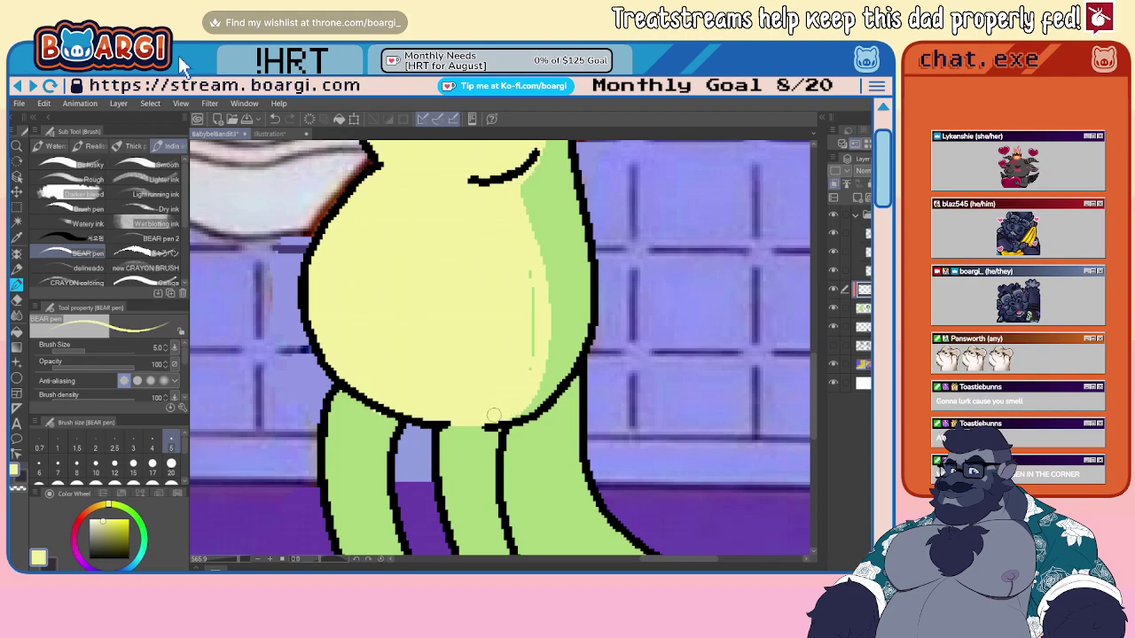
{"action": "key", "text": "ctrl+z"}
{"action": "scroll", "coordinate": [330, 258], "scroll_direction": "down", "scroll_amount": 2}
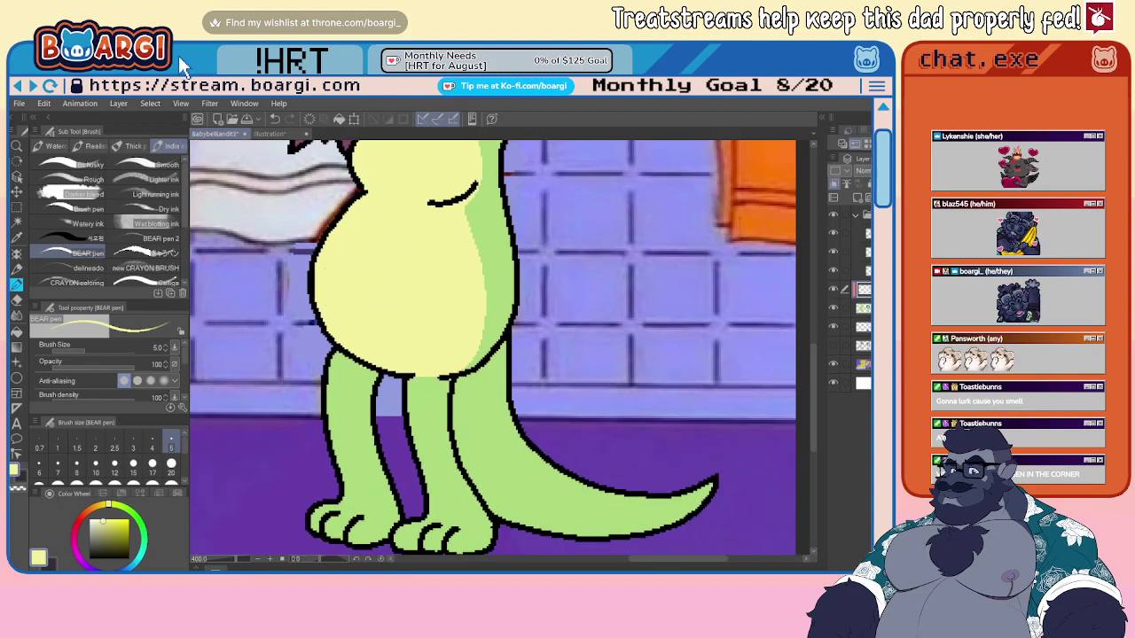
- Paint small pale yellow patches on the inner upper edges of the standing character's legs
{"action": "scroll", "coordinate": [330, 416], "scroll_direction": "up", "scroll_amount": 3}
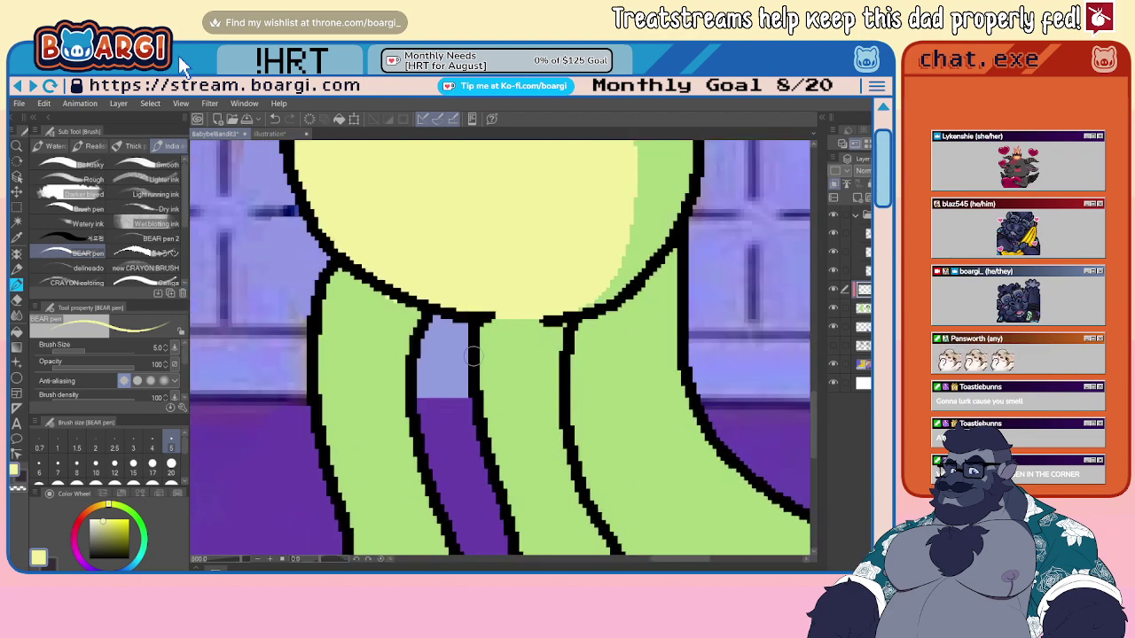
{"action": "left_click_drag", "start_coordinate": [484, 326], "coordinate": [474, 391]}
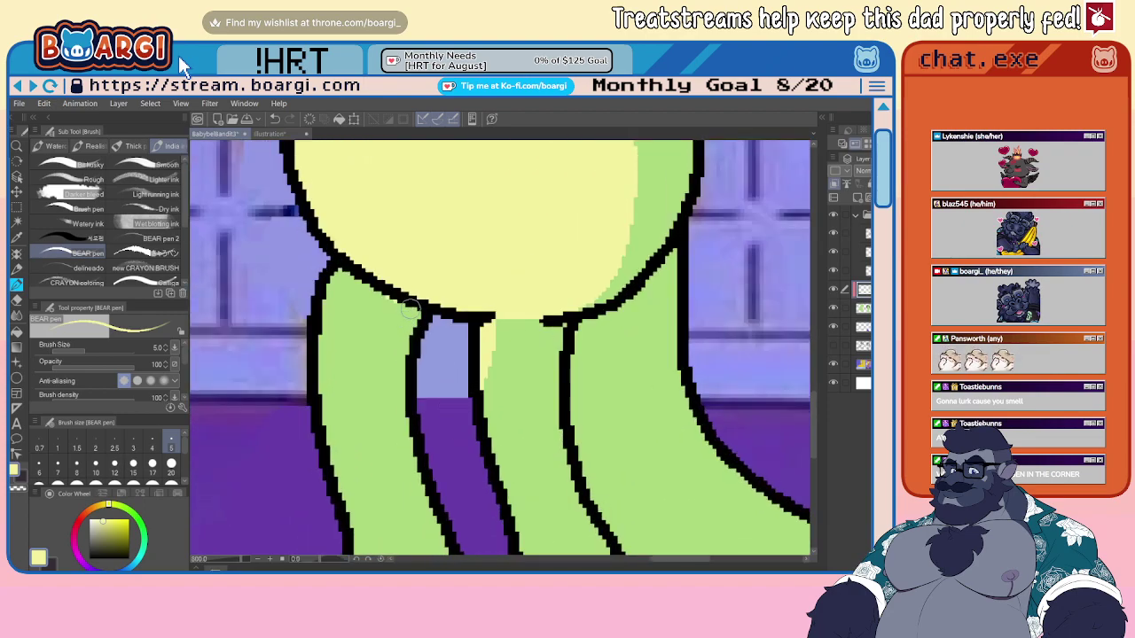
{"action": "scroll", "coordinate": [368, 324], "scroll_direction": "down", "scroll_amount": 2}
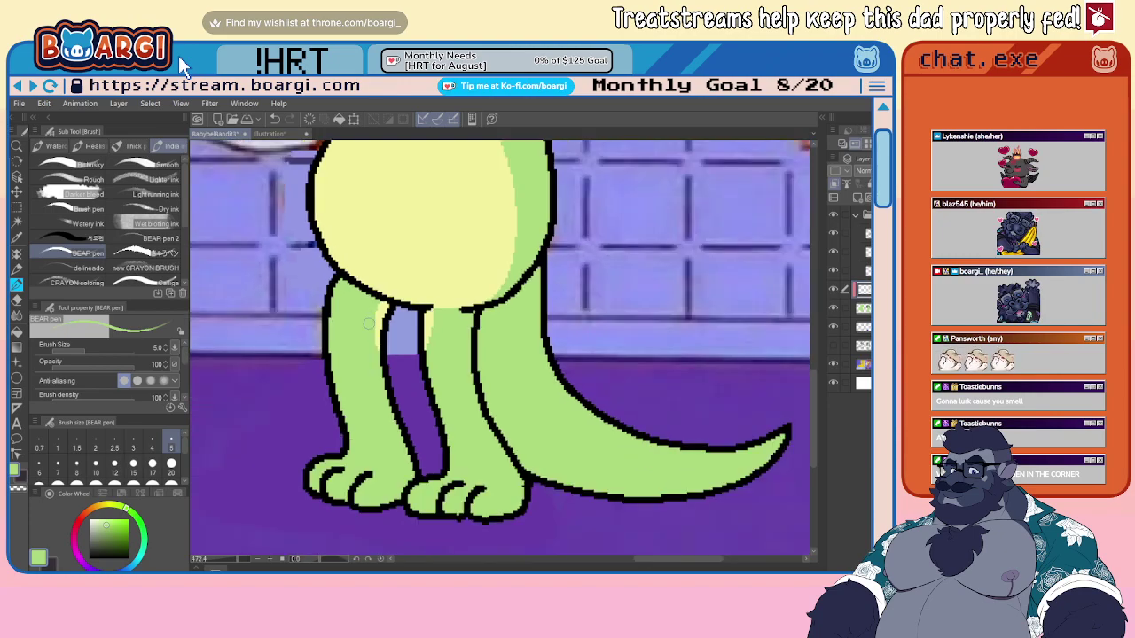
{"action": "scroll", "coordinate": [368, 324], "scroll_direction": "down", "scroll_amount": 4}
{"action": "scroll", "coordinate": [416, 324], "scroll_direction": "up", "scroll_amount": 2}
- Resample the pale yellow of the belly and paint the underside of the standing character's tail with it
{"action": "left_click", "coordinate": [400, 275], "text": "alt"}
{"action": "scroll", "coordinate": [431, 313], "scroll_direction": "up", "scroll_amount": 2}
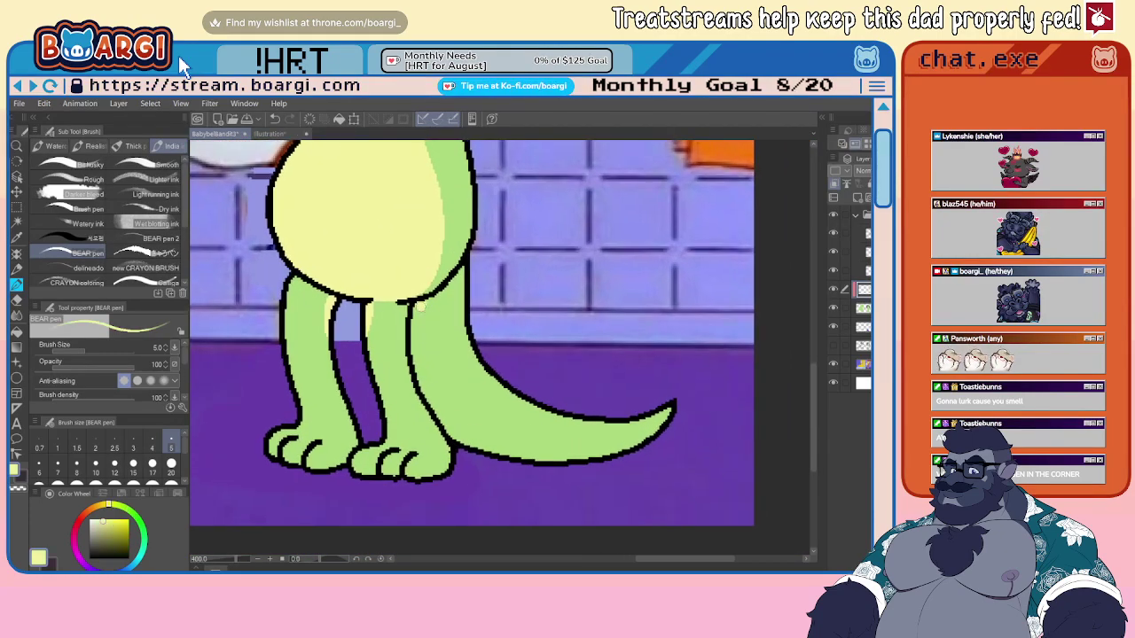
{"action": "mouse_move", "coordinate": [417, 303]}
{"action": "left_mouse_down"}
{"action": "mouse_move", "coordinate": [457, 417]}
{"action": "mouse_move", "coordinate": [488, 439]}
{"action": "mouse_move", "coordinate": [651, 443]}
{"action": "left_mouse_up"}
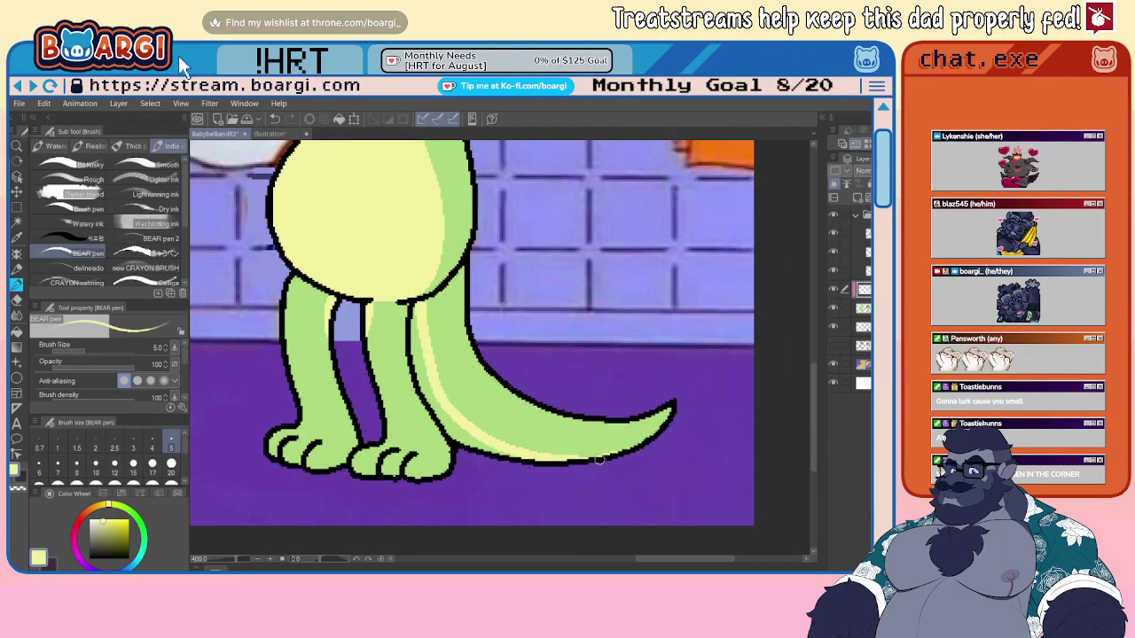
{"action": "mouse_move", "coordinate": [510, 458]}
{"action": "left_mouse_down"}
{"action": "mouse_move", "coordinate": [472, 444]}
{"action": "mouse_move", "coordinate": [418, 382]}
{"action": "mouse_move", "coordinate": [410, 304]}
{"action": "left_mouse_up"}
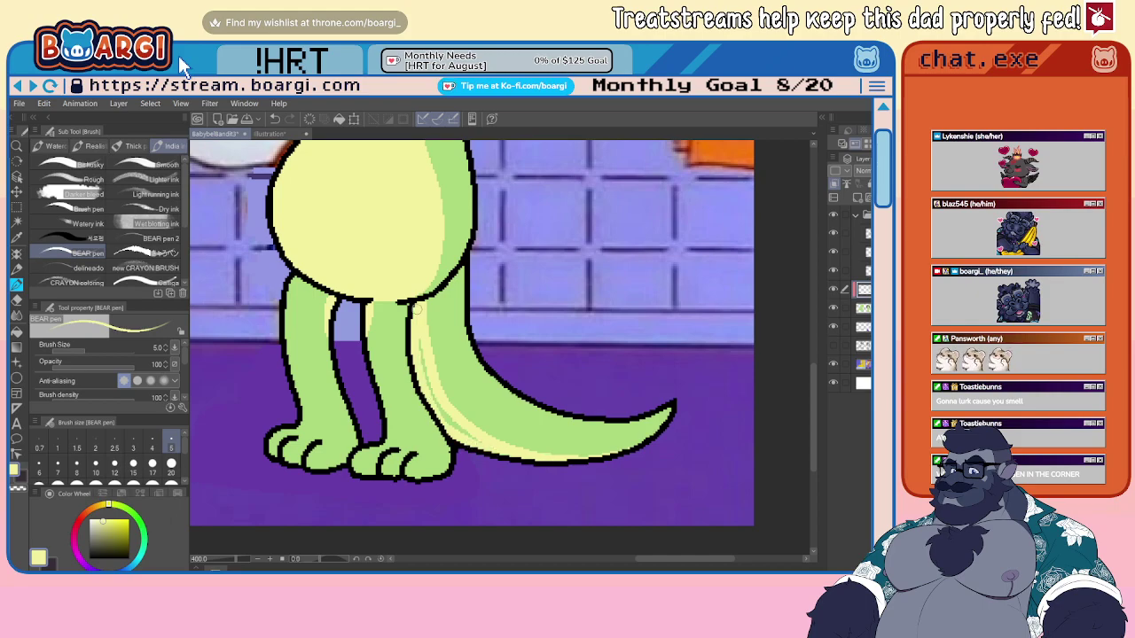
{"action": "scroll", "coordinate": [460, 416], "scroll_direction": "down", "scroll_amount": 5}
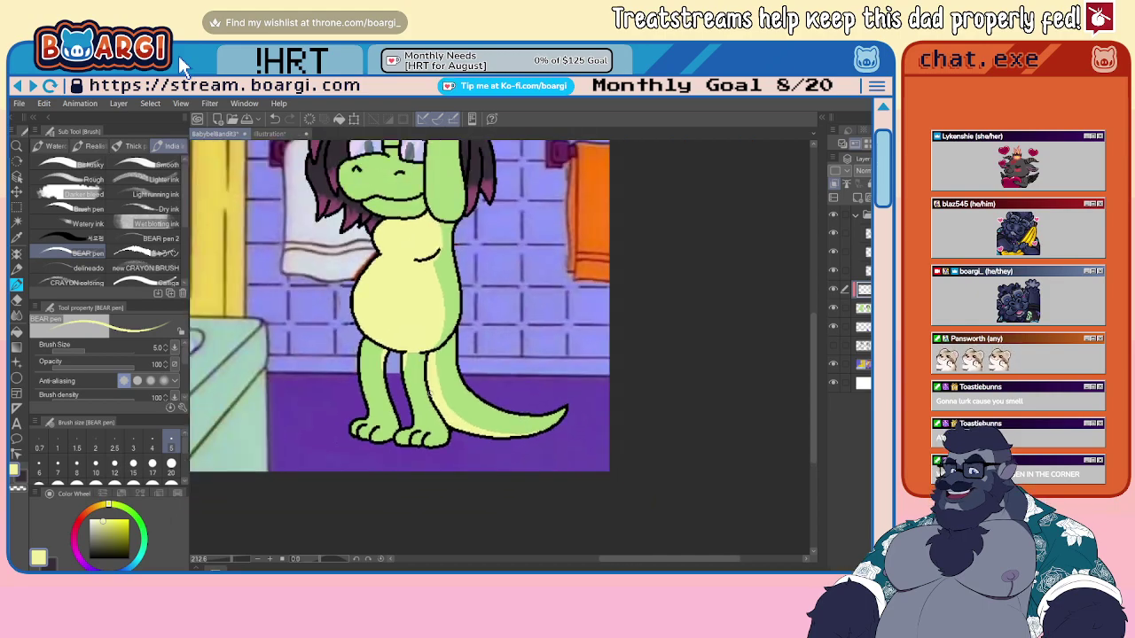
- Sample the purple of the reference character's tail stripes and return to the BabybelBandit3 drawing
{"action": "scroll", "coordinate": [417, 227], "scroll_direction": "up", "scroll_amount": 2}
{"action": "left_click", "coordinate": [269, 133]}
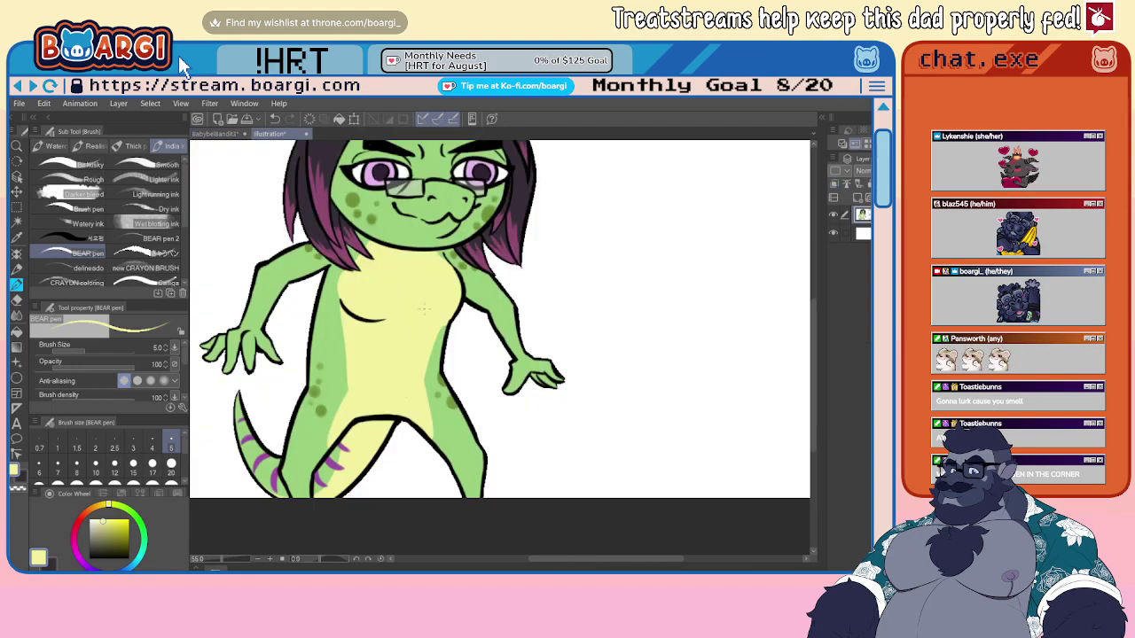
{"action": "left_click", "coordinate": [342, 450], "text": "alt"}
{"action": "left_click", "coordinate": [215, 133]}
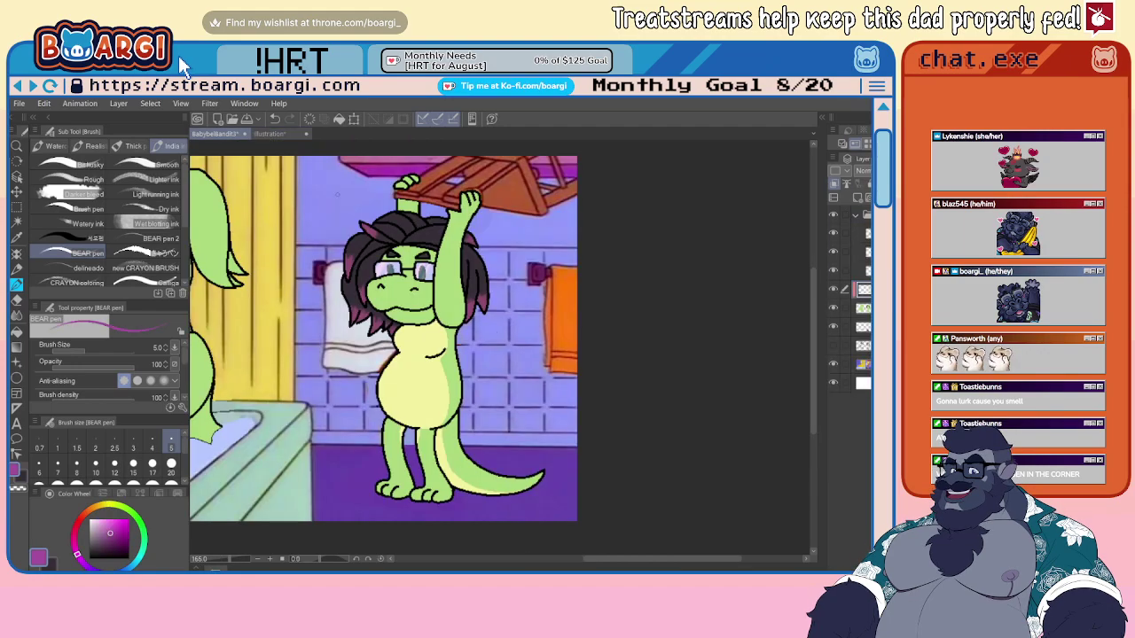
- Paint purple stripes across the standing character's tail from its base to the tip at brush size 5
{"action": "scroll", "coordinate": [474, 244], "scroll_direction": "down", "scroll_amount": 5}
{"action": "scroll", "coordinate": [463, 372], "scroll_direction": "up", "scroll_amount": 9}
{"action": "scroll", "coordinate": [462, 370], "scroll_direction": "up", "scroll_amount": 2}
{"action": "left_click_drag", "start_coordinate": [434, 376], "coordinate": [479, 354]}
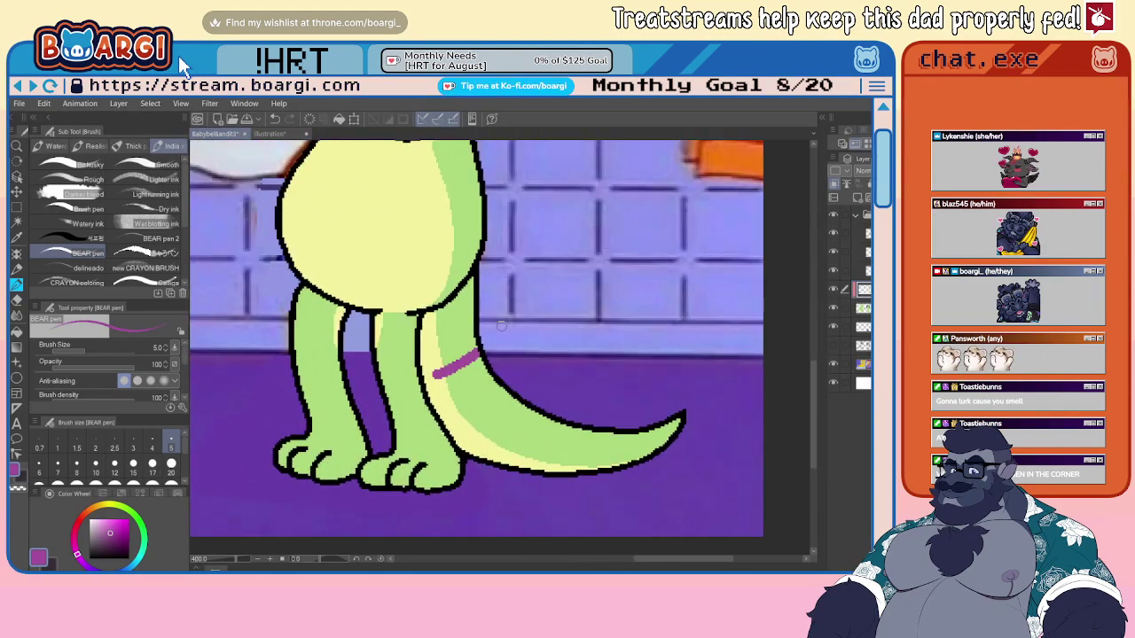
{"action": "left_click_drag", "start_coordinate": [458, 416], "coordinate": [499, 390]}
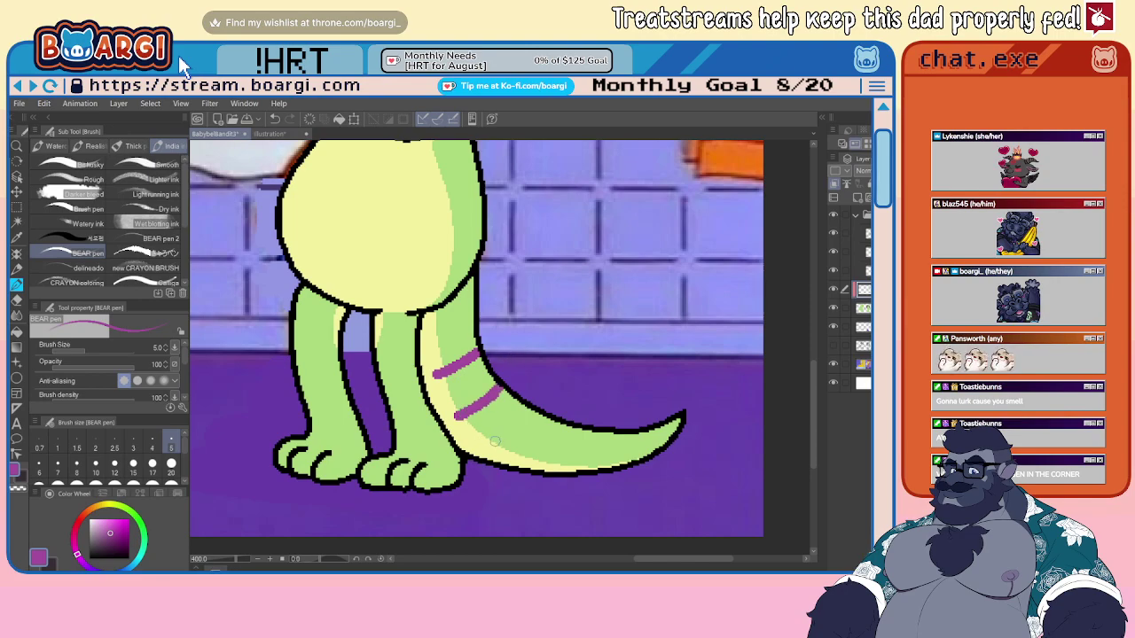
{"action": "left_click_drag", "start_coordinate": [495, 442], "coordinate": [520, 403]}
{"action": "left_click_drag", "start_coordinate": [536, 458], "coordinate": [555, 418]}
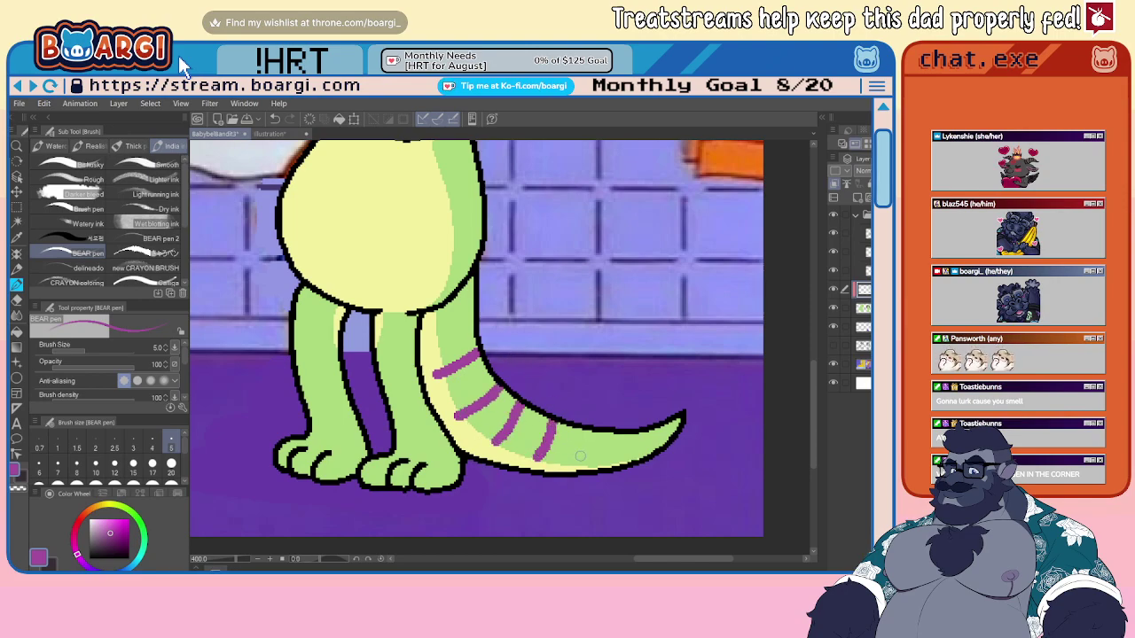
{"action": "left_click_drag", "start_coordinate": [581, 458], "coordinate": [589, 429]}
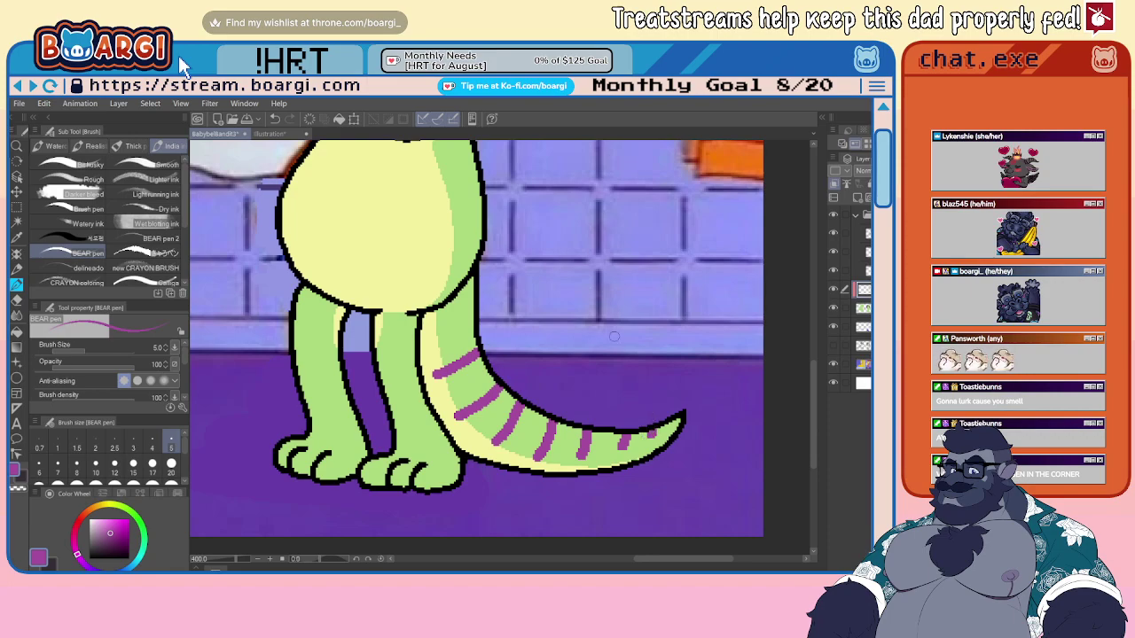
{"action": "left_click_drag", "start_coordinate": [435, 329], "coordinate": [478, 314]}
{"action": "scroll", "coordinate": [506, 286], "scroll_direction": "down", "scroll_amount": 6}
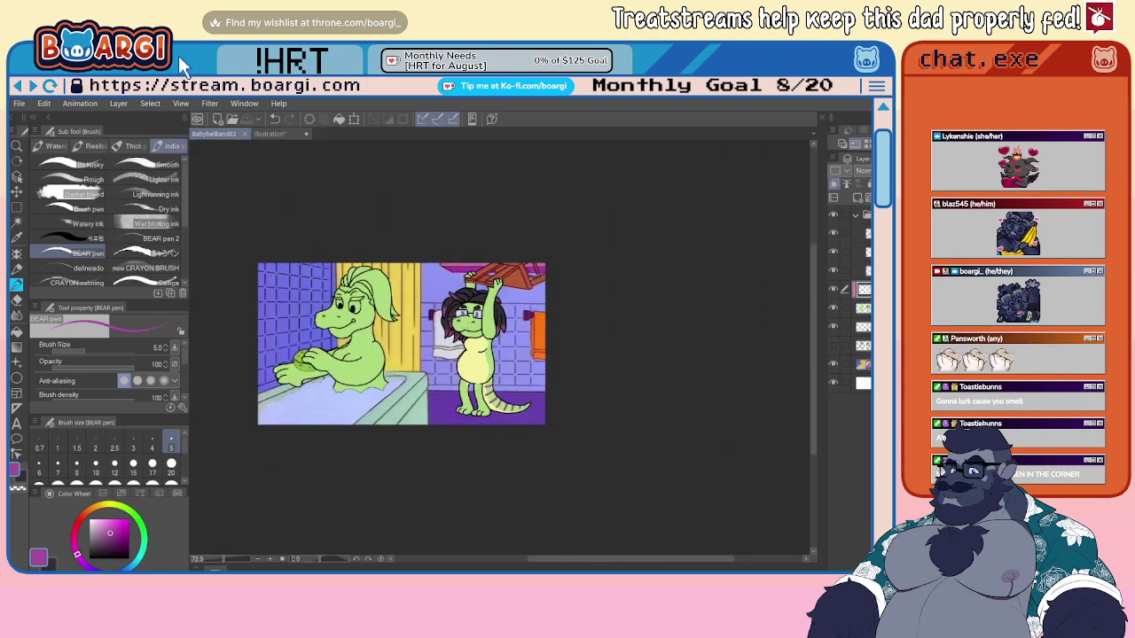
- Sample the chair's reddish brown and paint over the light fringe around the raised hand on the background touch-up layer
{"action": "scroll", "coordinate": [440, 311], "scroll_direction": "up", "scroll_amount": 5}
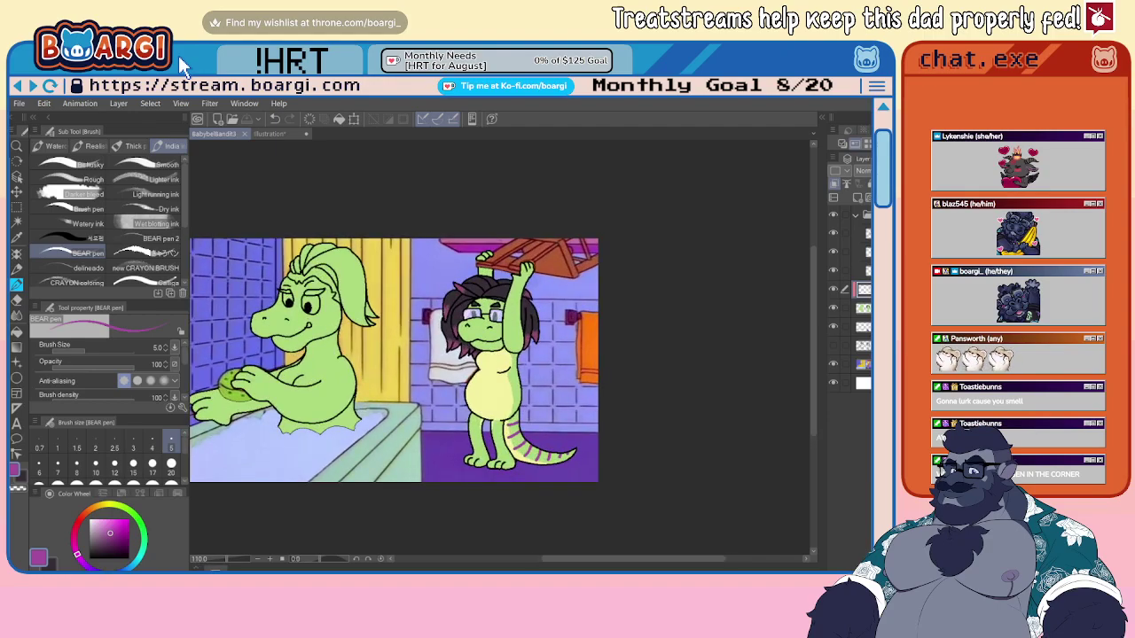
{"action": "scroll", "coordinate": [525, 252], "scroll_direction": "up", "scroll_amount": 17}
{"action": "left_click", "coordinate": [555, 271], "text": "alt"}
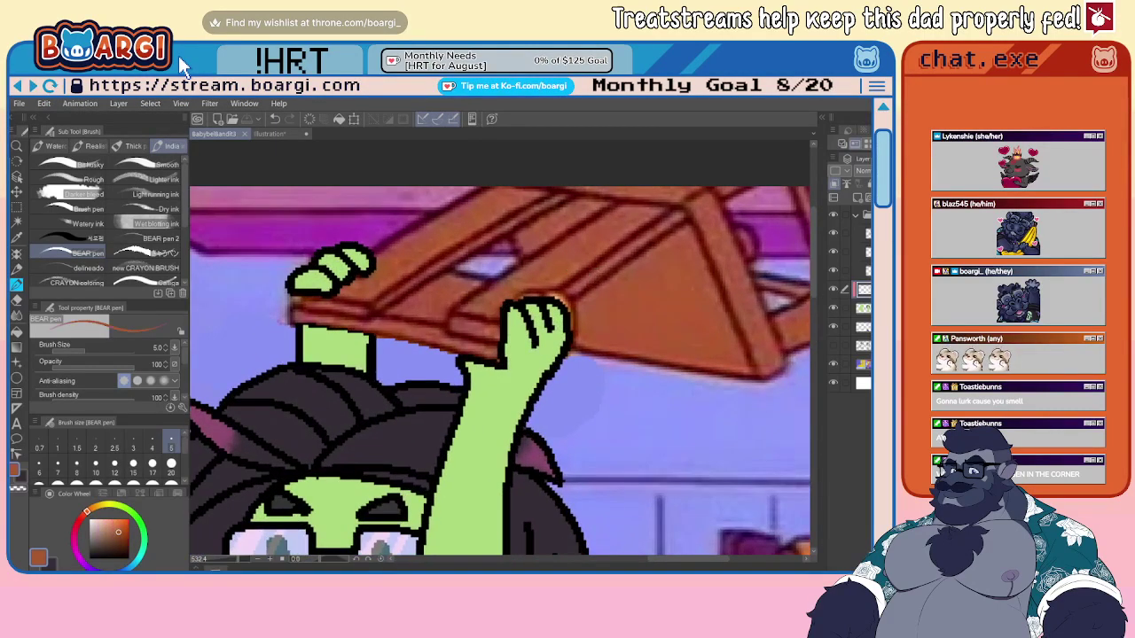
{"action": "scroll", "coordinate": [539, 287], "scroll_direction": "up", "scroll_amount": 2}
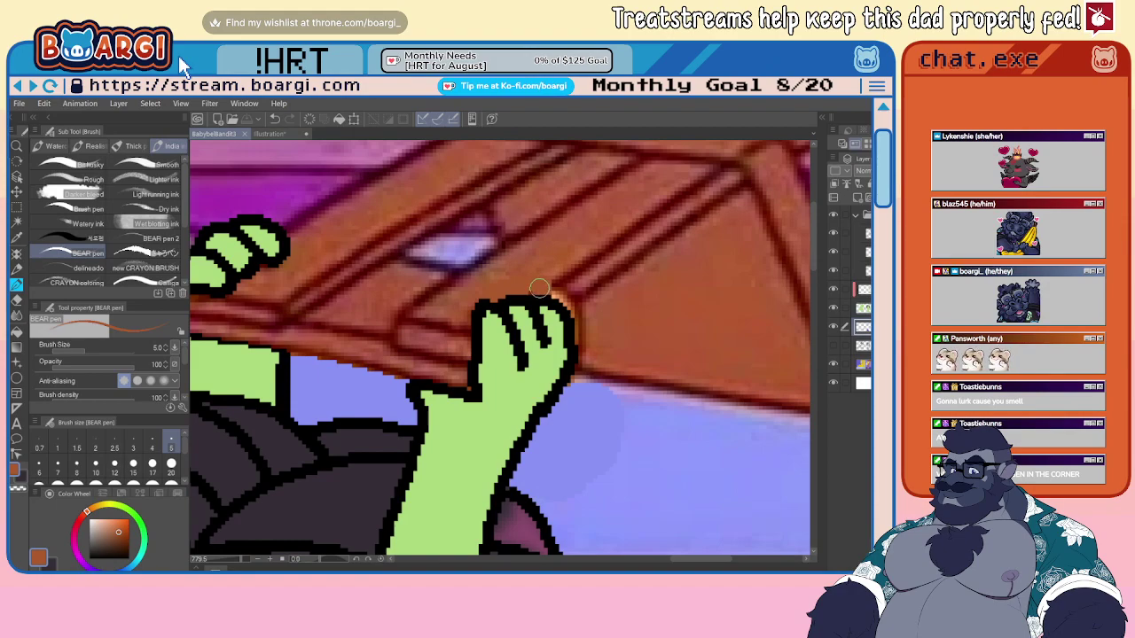
{"action": "mouse_move", "coordinate": [555, 292]}
{"action": "left_mouse_down"}
{"action": "mouse_move", "coordinate": [593, 275]}
{"action": "mouse_move", "coordinate": [571, 307]}
{"action": "mouse_move", "coordinate": [581, 344]}
{"action": "left_mouse_up"}
{"action": "scroll", "coordinate": [582, 336], "scroll_direction": "down", "scroll_amount": 7}
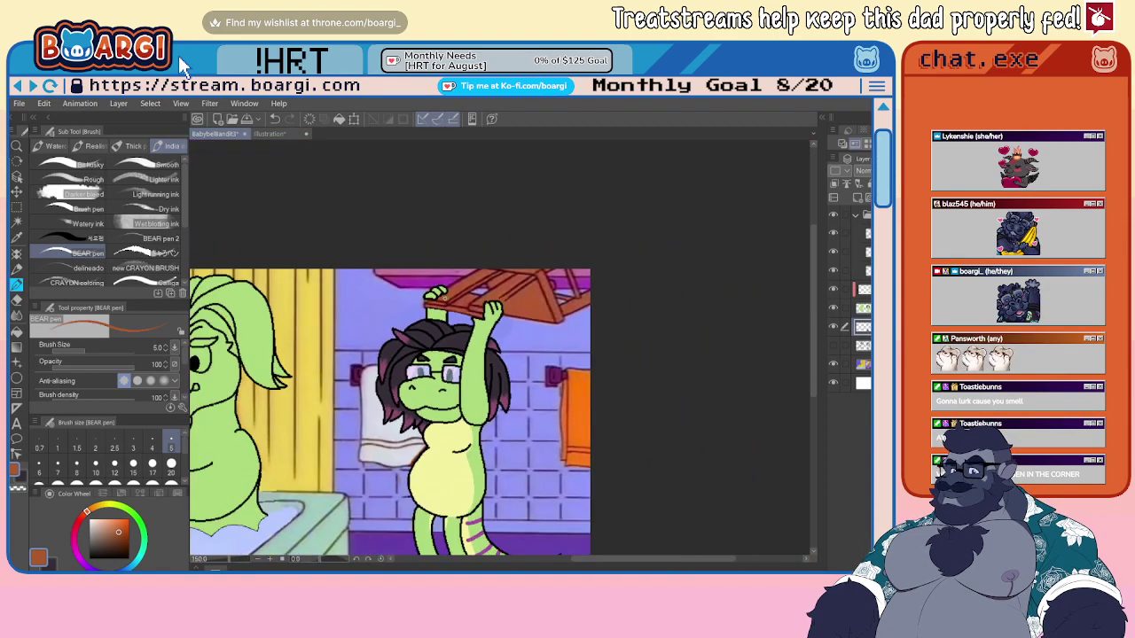
- Reposition the pasted reference sheet in the Illustration document, sample the blonde hair colour and return to the BabybelBandit3 drawing
{"action": "scroll", "coordinate": [391, 306], "scroll_direction": "up", "scroll_amount": 3}
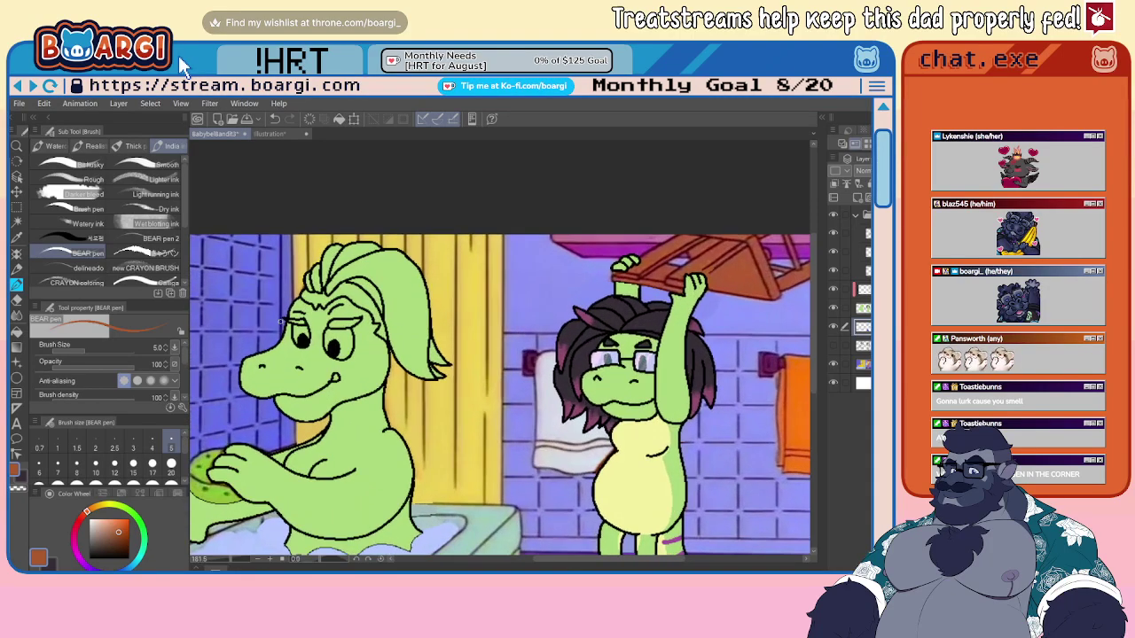
{"action": "scroll", "coordinate": [527, 306], "scroll_direction": "down", "scroll_amount": 2}
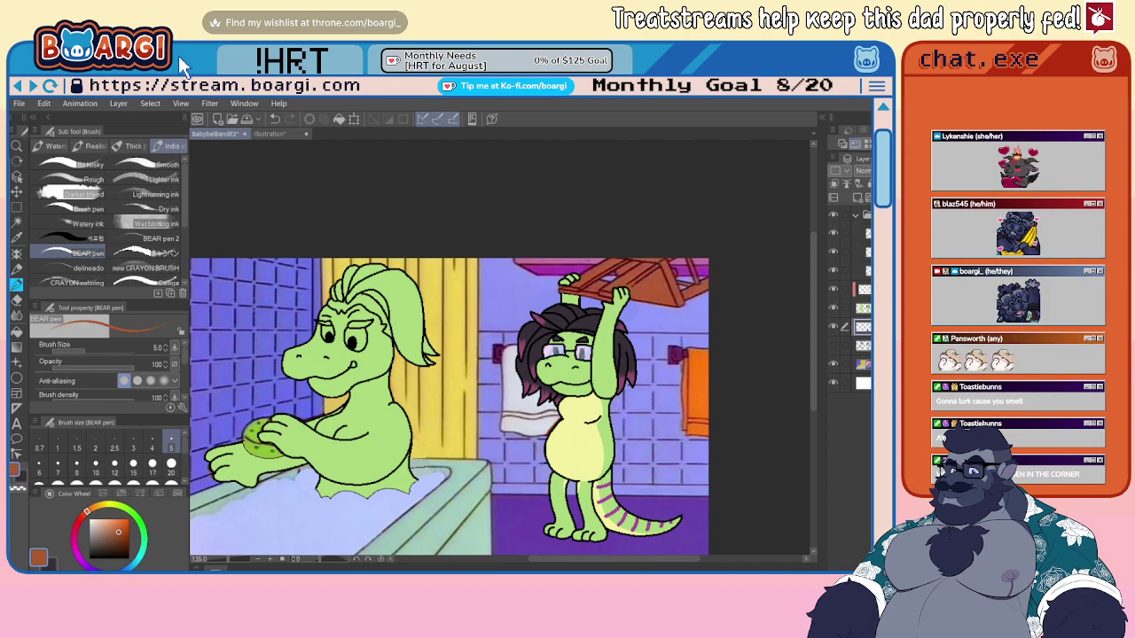
{"action": "left_click", "coordinate": [269, 133]}
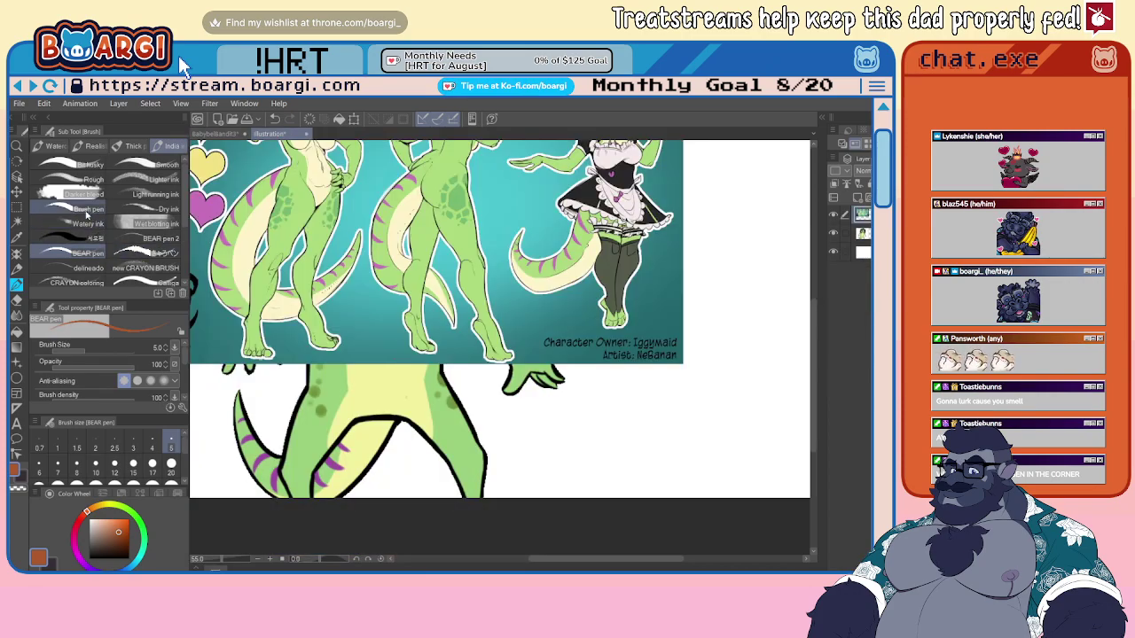
{"action": "left_click", "coordinate": [17, 192]}
{"action": "left_click_drag", "start_coordinate": [381, 177], "coordinate": [492, 484]}
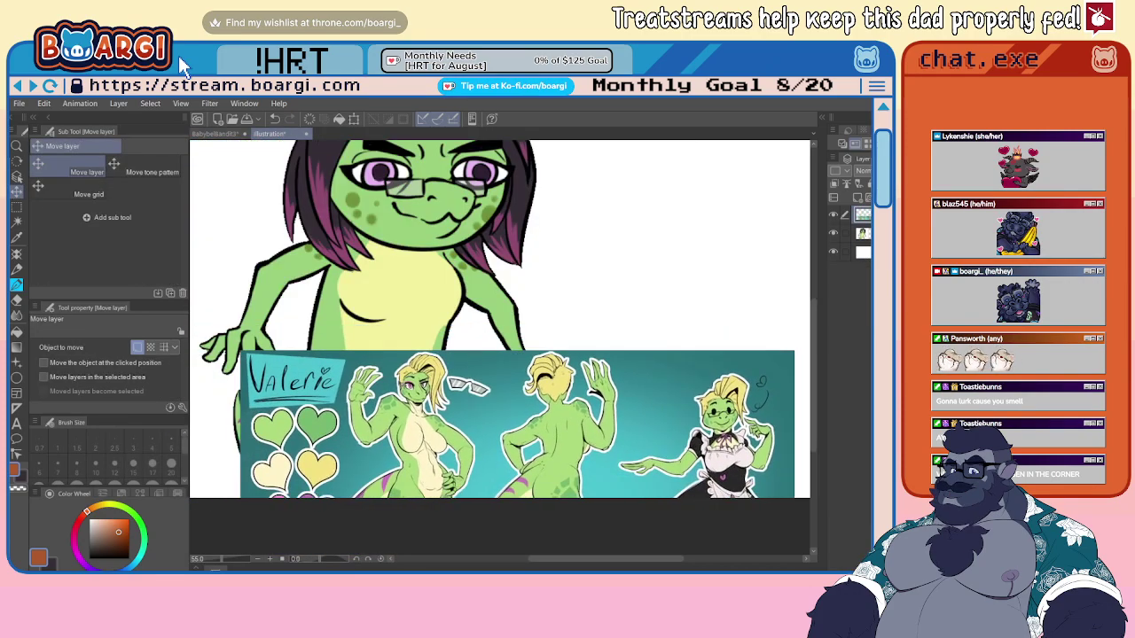
{"action": "scroll", "coordinate": [420, 369], "scroll_direction": "up", "scroll_amount": 8}
{"action": "left_click", "coordinate": [479, 331], "text": "alt"}
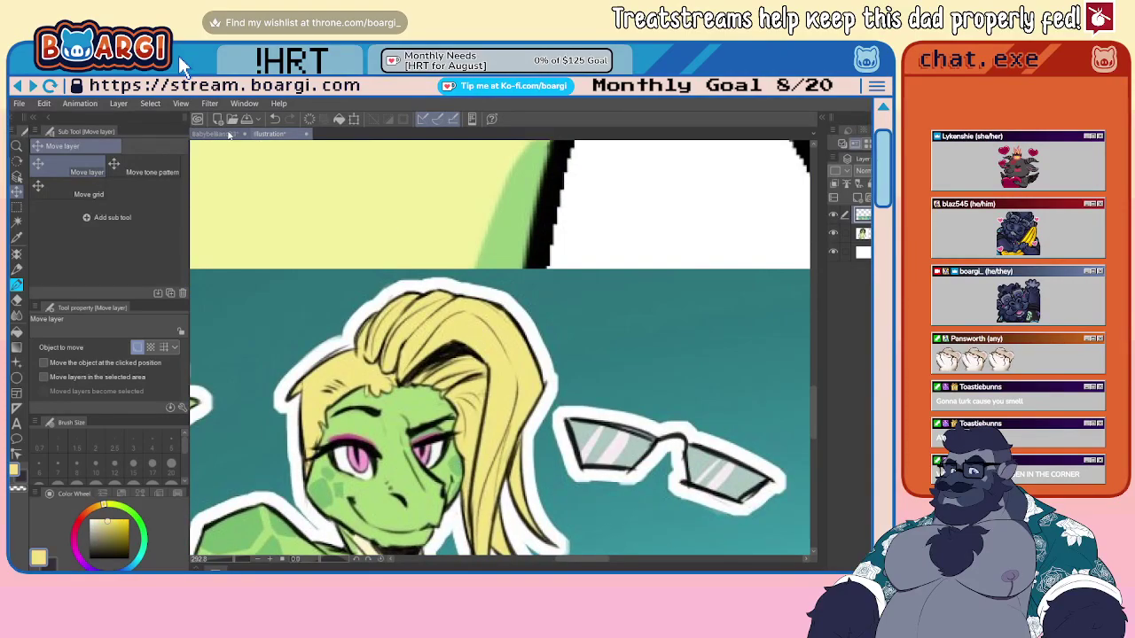
{"action": "left_click", "coordinate": [217, 133]}
- Merge the standing character's colour details layer down into the green base colour layer
{"action": "scroll", "coordinate": [273, 309], "scroll_direction": "up", "scroll_amount": 5}
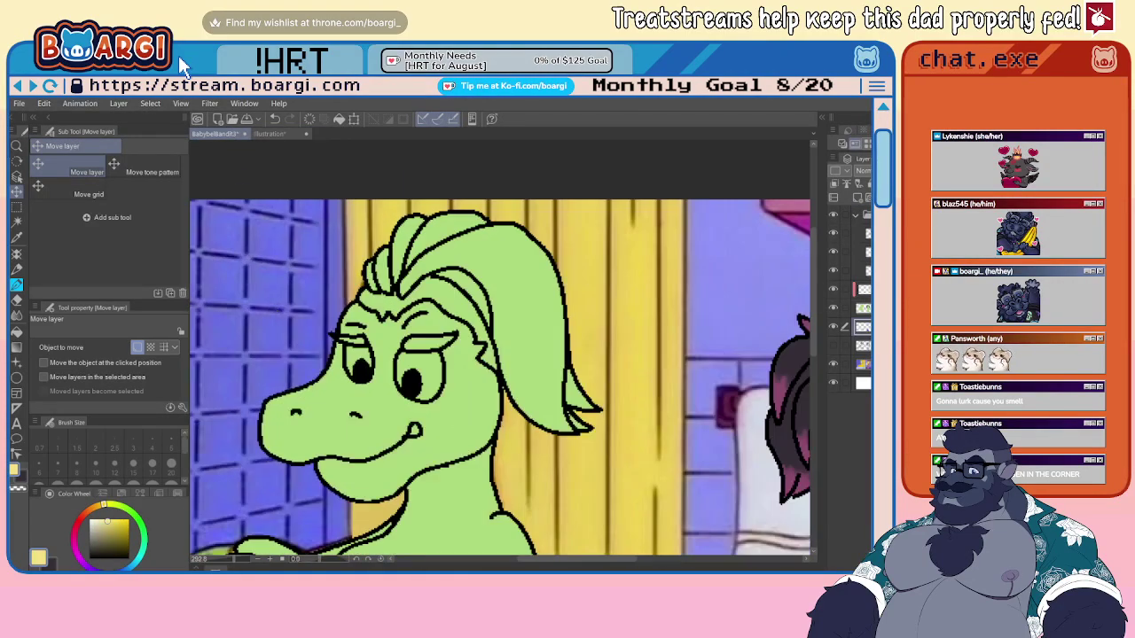
{"action": "left_click", "coordinate": [864, 290]}
{"action": "key", "text": "ctrl+e"}
{"action": "scroll", "coordinate": [365, 307], "scroll_direction": "down", "scroll_amount": 5}
{"action": "scroll", "coordinate": [388, 362], "scroll_direction": "up", "scroll_amount": 4}
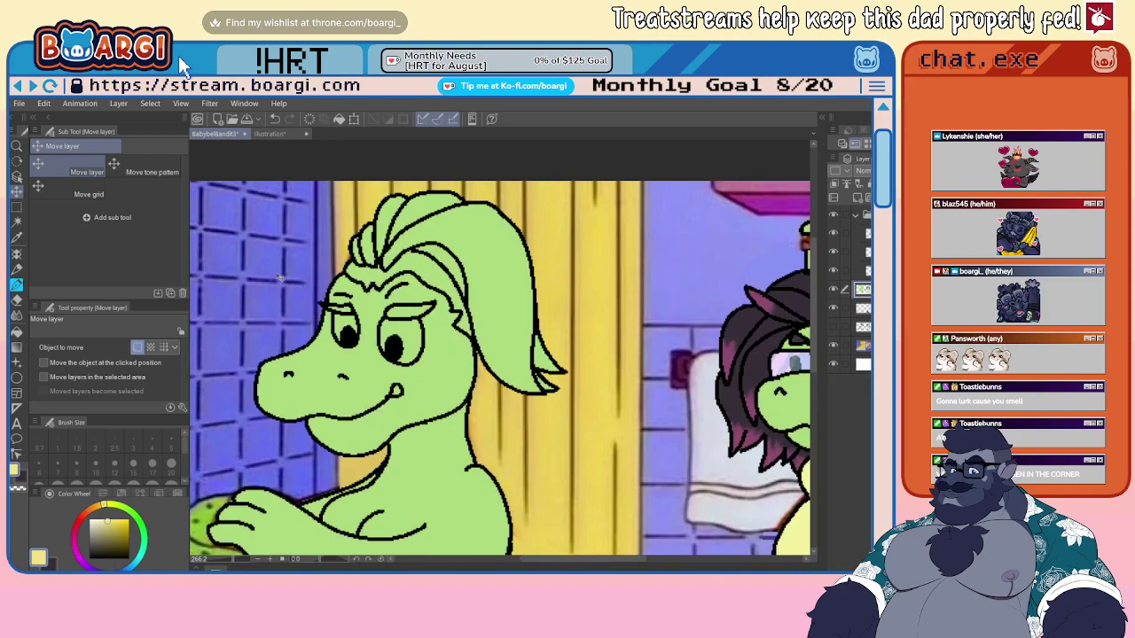
- Paint the bathing character's ponytail and hairline blonde with the BEAR pen, enlarging the brush to size 100
{"action": "left_click", "coordinate": [16, 285]}
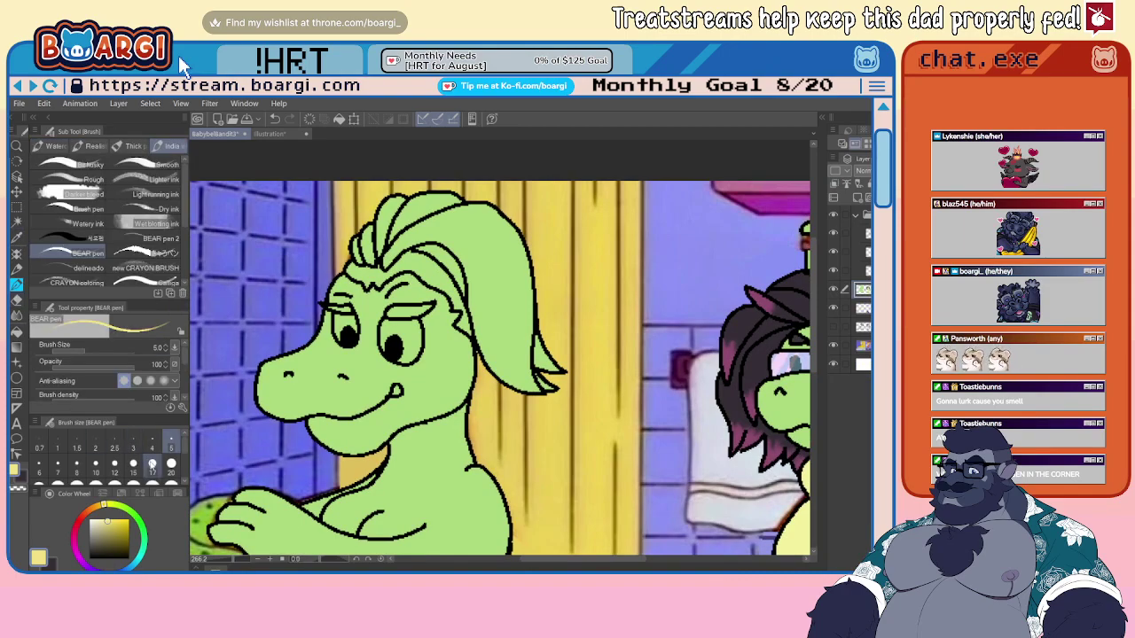
{"action": "scroll", "coordinate": [352, 279], "scroll_direction": "up", "scroll_amount": 3}
{"action": "mouse_move", "coordinate": [350, 262]}
{"action": "left_mouse_down"}
{"action": "mouse_move", "coordinate": [390, 274]}
{"action": "mouse_move", "coordinate": [421, 246]}
{"action": "mouse_move", "coordinate": [375, 260]}
{"action": "mouse_move", "coordinate": [359, 226]}
{"action": "mouse_move", "coordinate": [466, 254]}
{"action": "mouse_move", "coordinate": [502, 296]}
{"action": "mouse_move", "coordinate": [525, 362]}
{"action": "left_mouse_up"}
{"action": "scroll", "coordinate": [171, 467], "scroll_direction": "down", "scroll_amount": 1}
{"action": "left_click", "coordinate": [170, 467]}
{"action": "scroll", "coordinate": [502, 330], "scroll_direction": "down", "scroll_amount": 3}
- Sample the skin green and repaint the bathing character's forehead and cheek up to the hairline at brush size 20
{"action": "left_click", "coordinate": [431, 369], "text": "alt"}
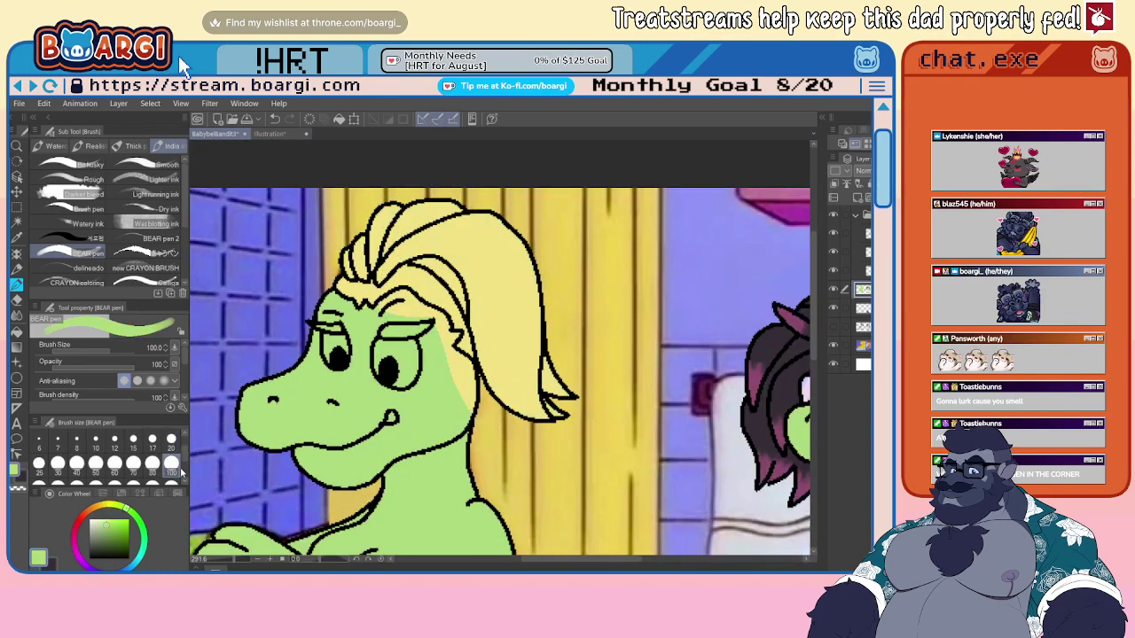
{"action": "left_click", "coordinate": [171, 442]}
{"action": "scroll", "coordinate": [374, 305], "scroll_direction": "up", "scroll_amount": 2}
{"action": "scroll", "coordinate": [372, 294], "scroll_direction": "up", "scroll_amount": 2}
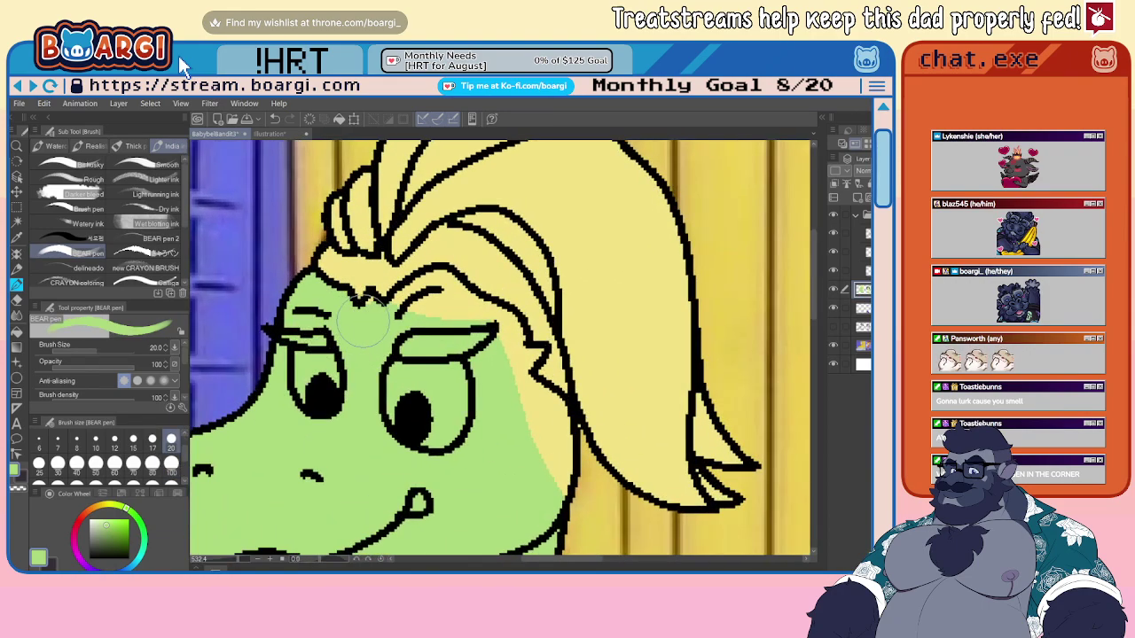
{"action": "mouse_move", "coordinate": [397, 324]}
{"action": "left_mouse_down"}
{"action": "mouse_move", "coordinate": [435, 294]}
{"action": "mouse_move", "coordinate": [499, 335]}
{"action": "mouse_move", "coordinate": [509, 360]}
{"action": "mouse_move", "coordinate": [520, 355]}
{"action": "mouse_move", "coordinate": [513, 390]}
{"action": "mouse_move", "coordinate": [552, 444]}
{"action": "mouse_move", "coordinate": [550, 506]}
{"action": "left_mouse_up"}
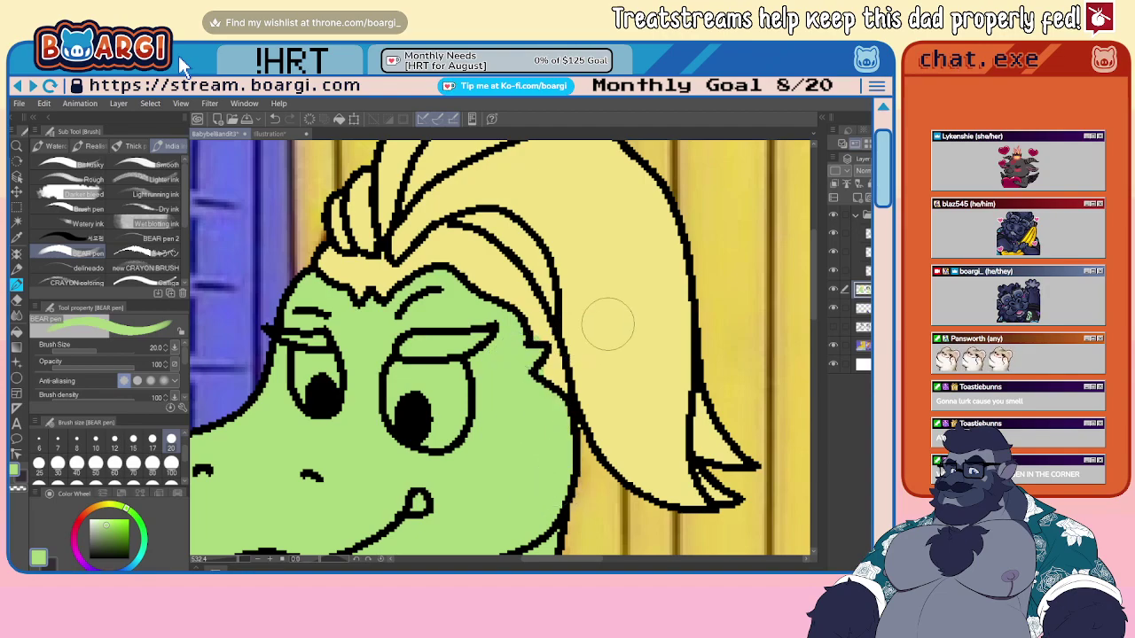
- Sample the bathing character's blonde hair colour and set the BEAR pen brush size to 5
{"action": "left_click", "coordinate": [608, 322], "text": "alt"}
{"action": "scroll", "coordinate": [169, 461], "scroll_direction": "up", "scroll_amount": 1}
{"action": "left_click", "coordinate": [170, 442]}
{"action": "scroll", "coordinate": [323, 291], "scroll_direction": "up", "scroll_amount": 3}
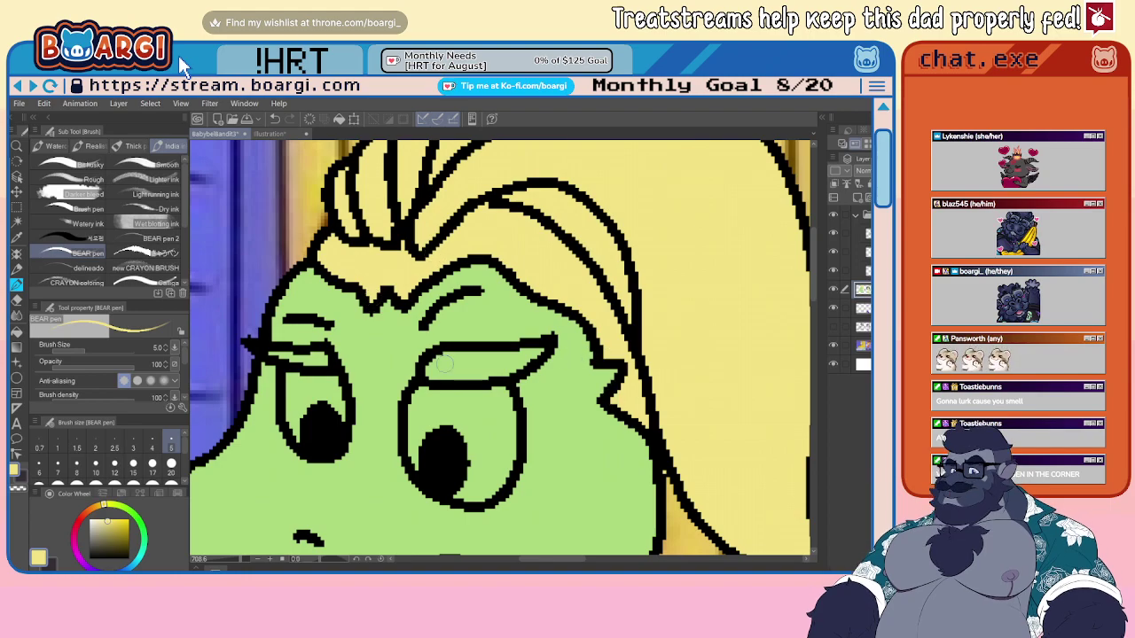
- Sample the iris pink from the reference in the Illustration document and paint both of the bathing character's eyes pink in BabybelBandit3
{"action": "left_click", "coordinate": [285, 134]}
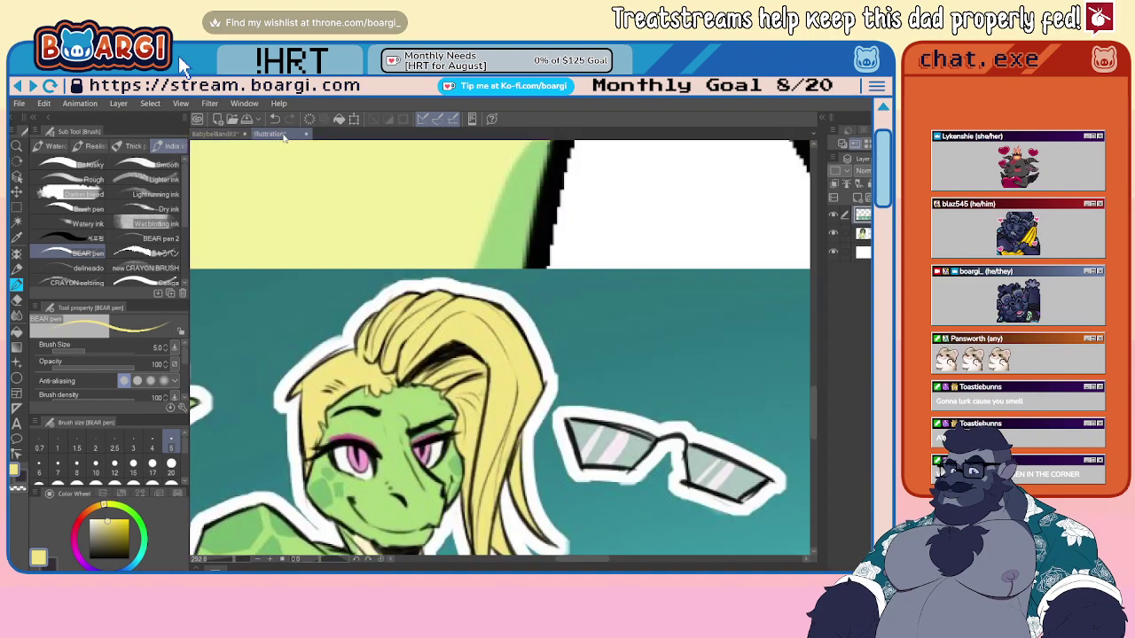
{"action": "left_click", "coordinate": [362, 462], "text": "alt"}
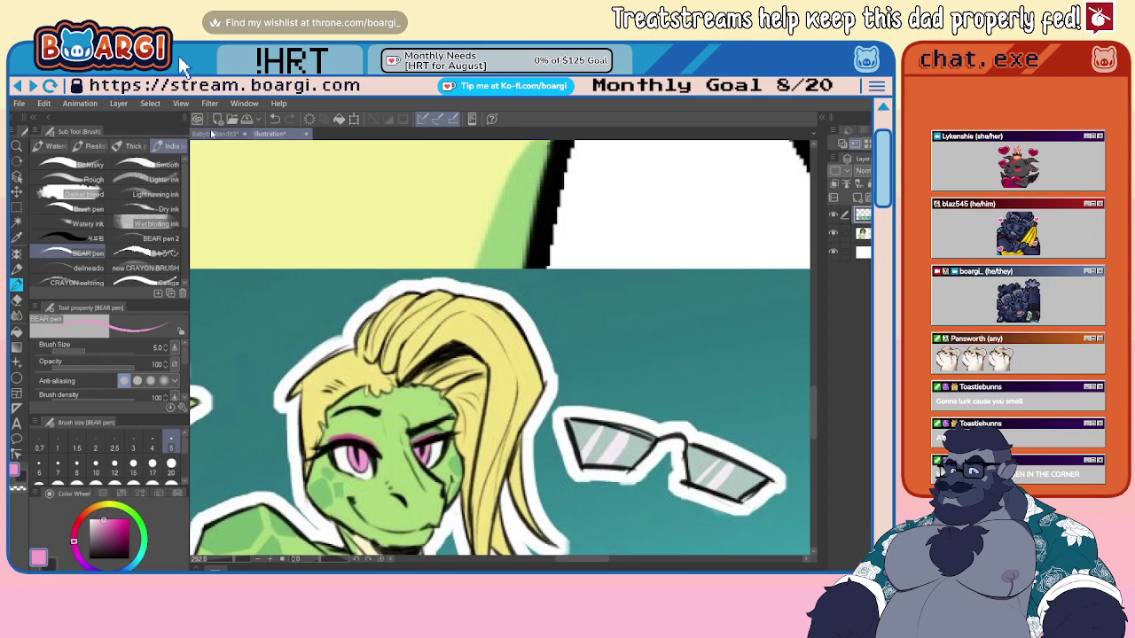
{"action": "left_click", "coordinate": [215, 134]}
{"action": "scroll", "coordinate": [329, 456], "scroll_direction": "up", "scroll_amount": 4}
{"action": "mouse_move", "coordinate": [290, 442]}
{"action": "left_mouse_down"}
{"action": "mouse_move", "coordinate": [279, 362]}
{"action": "mouse_move", "coordinate": [330, 357]}
{"action": "mouse_move", "coordinate": [348, 380]}
{"action": "mouse_move", "coordinate": [347, 413]}
{"action": "mouse_move", "coordinate": [303, 363]}
{"action": "mouse_move", "coordinate": [302, 420]}
{"action": "mouse_move", "coordinate": [319, 377]}
{"action": "left_mouse_up"}
{"action": "mouse_move", "coordinate": [490, 377]}
{"action": "left_mouse_down"}
{"action": "mouse_move", "coordinate": [465, 439]}
{"action": "mouse_move", "coordinate": [476, 495]}
{"action": "mouse_move", "coordinate": [539, 529]}
{"action": "mouse_move", "coordinate": [598, 513]}
{"action": "mouse_move", "coordinate": [615, 445]}
{"action": "mouse_move", "coordinate": [597, 388]}
{"action": "mouse_move", "coordinate": [517, 378]}
{"action": "mouse_move", "coordinate": [592, 373]}
{"action": "mouse_move", "coordinate": [606, 391]}
{"action": "mouse_move", "coordinate": [598, 471]}
{"action": "mouse_move", "coordinate": [567, 510]}
{"action": "mouse_move", "coordinate": [491, 397]}
{"action": "mouse_move", "coordinate": [597, 427]}
{"action": "mouse_move", "coordinate": [547, 497]}
{"action": "mouse_move", "coordinate": [501, 402]}
{"action": "mouse_move", "coordinate": [569, 413]}
{"action": "mouse_move", "coordinate": [538, 489]}
{"action": "mouse_move", "coordinate": [554, 415]}
{"action": "left_mouse_up"}
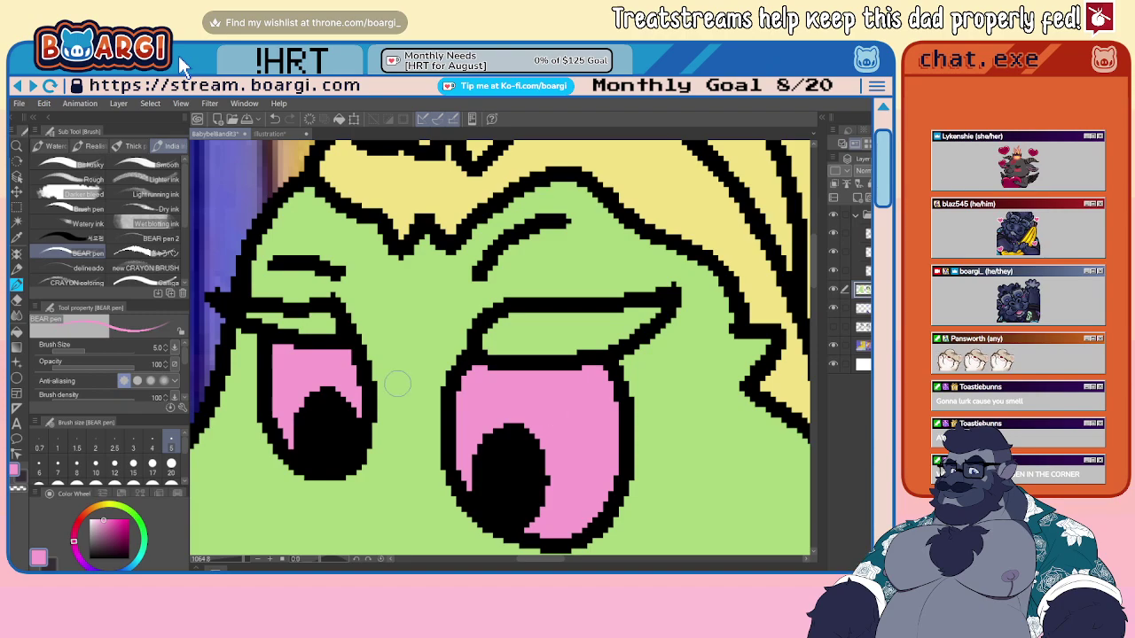
- Choose a dark grey and fill both of the bathing character's upper eyelids with it
{"action": "scroll", "coordinate": [397, 384], "scroll_direction": "down", "scroll_amount": 2}
{"action": "left_click_drag", "start_coordinate": [100, 539], "coordinate": [89, 551]}
{"action": "scroll", "coordinate": [257, 351], "scroll_direction": "up", "scroll_amount": 3}
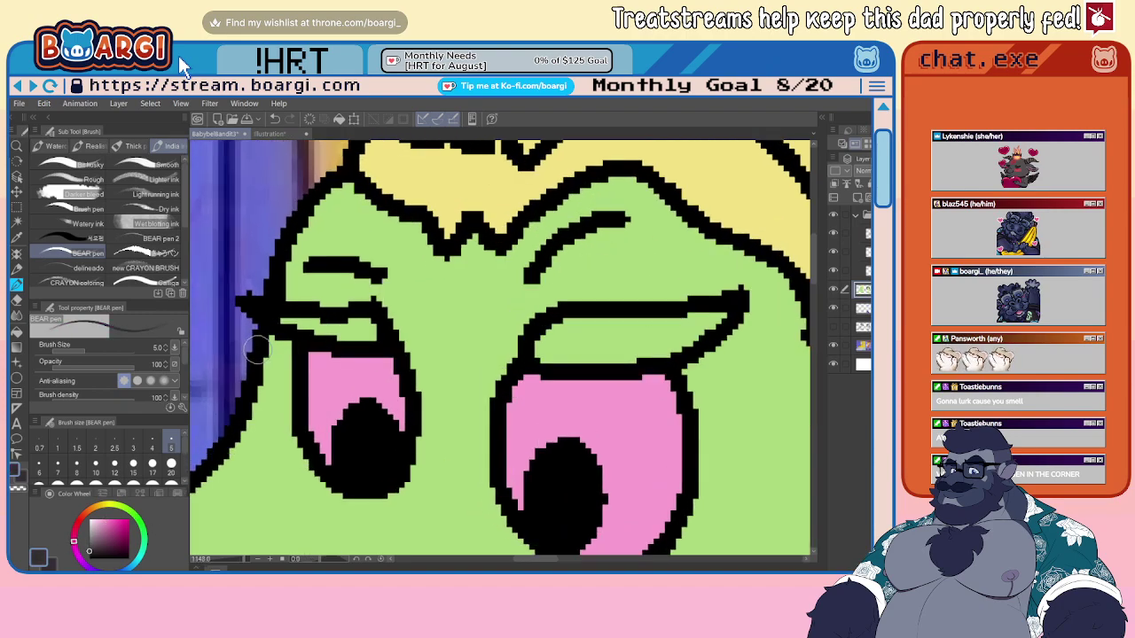
{"action": "scroll", "coordinate": [257, 351], "scroll_direction": "up", "scroll_amount": 1}
{"action": "left_click_drag", "start_coordinate": [284, 320], "coordinate": [406, 326]}
{"action": "mouse_move", "coordinate": [580, 330]}
{"action": "left_mouse_down"}
{"action": "mouse_move", "coordinate": [763, 318]}
{"action": "mouse_move", "coordinate": [661, 363]}
{"action": "mouse_move", "coordinate": [579, 336]}
{"action": "left_mouse_up"}
{"action": "scroll", "coordinate": [255, 254], "scroll_direction": "down", "scroll_amount": 2}
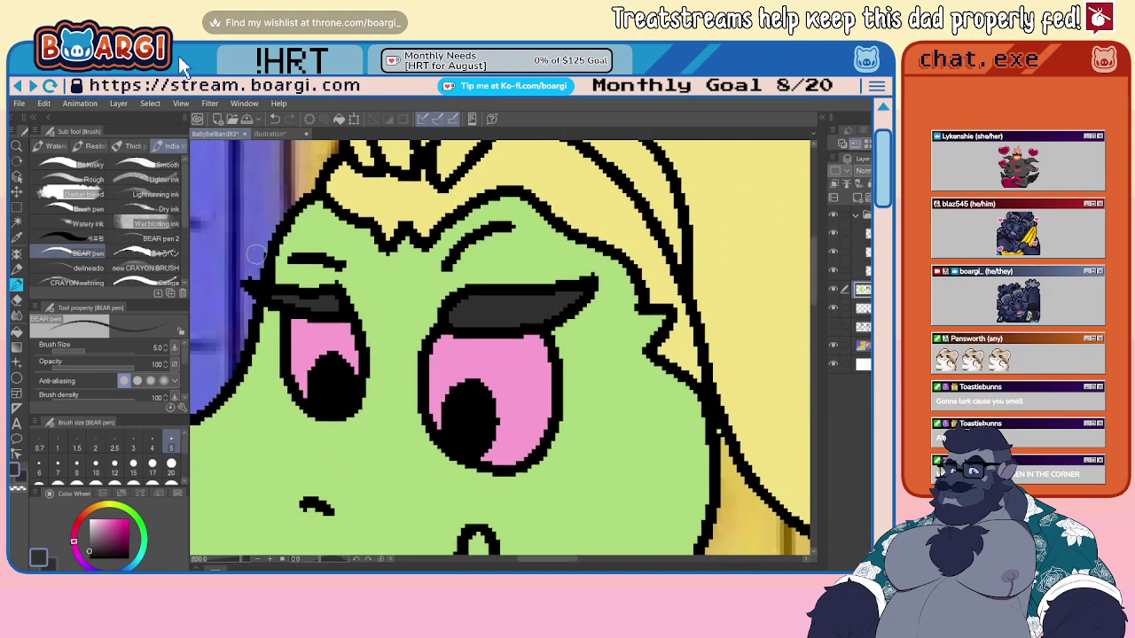
- Sample the skin green, darken it to a muted green and fill the small loop at the bathing character's mouth corner
{"action": "scroll", "coordinate": [368, 228], "scroll_direction": "down", "scroll_amount": 3}
{"action": "scroll", "coordinate": [416, 368], "scroll_direction": "up", "scroll_amount": 2}
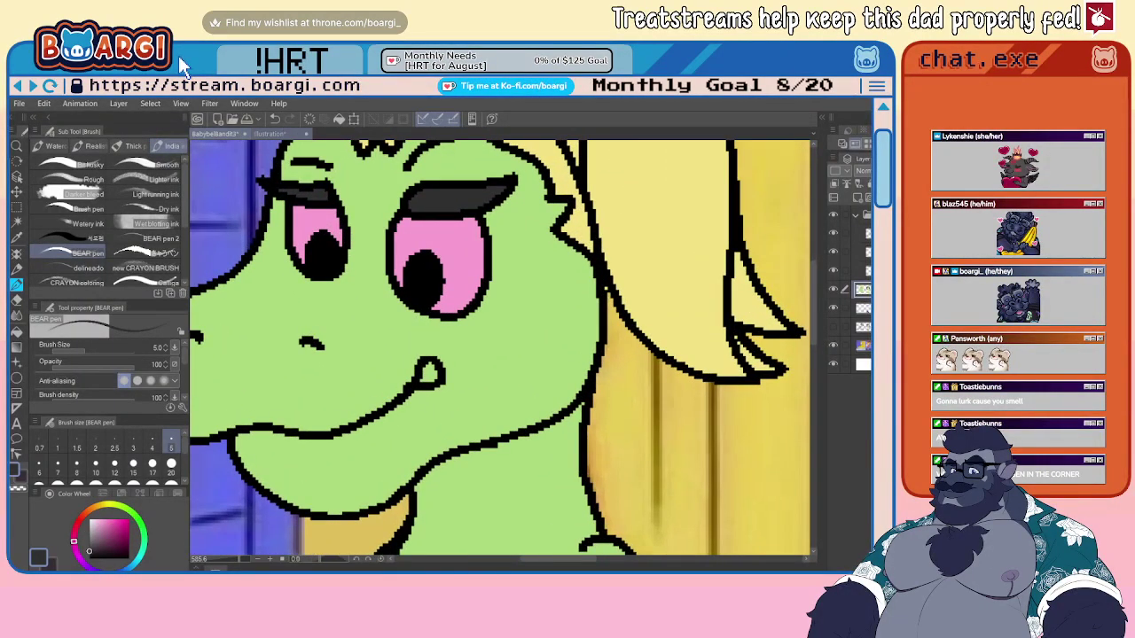
{"action": "left_click", "coordinate": [316, 360], "text": "alt"}
{"action": "left_click", "coordinate": [103, 534]}
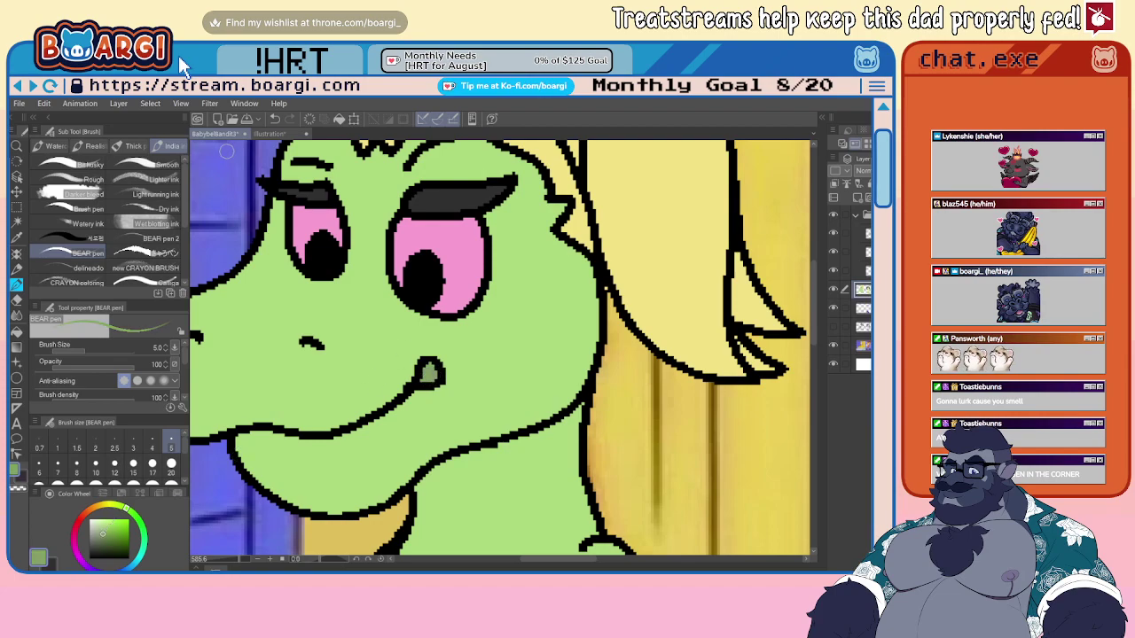
- Sample the darker scale-patch green from the Illustration reference and return to the BabybelBandit3 drawing
{"action": "left_click", "coordinate": [270, 134]}
{"action": "scroll", "coordinate": [386, 394], "scroll_direction": "up", "scroll_amount": 3}
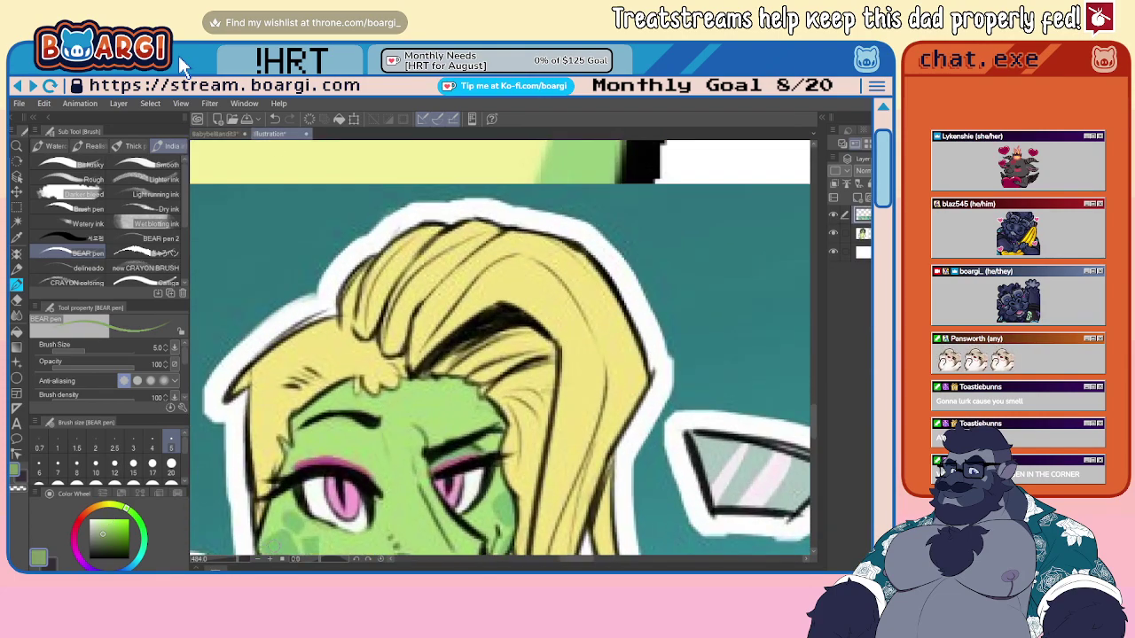
{"action": "left_click", "coordinate": [216, 133]}
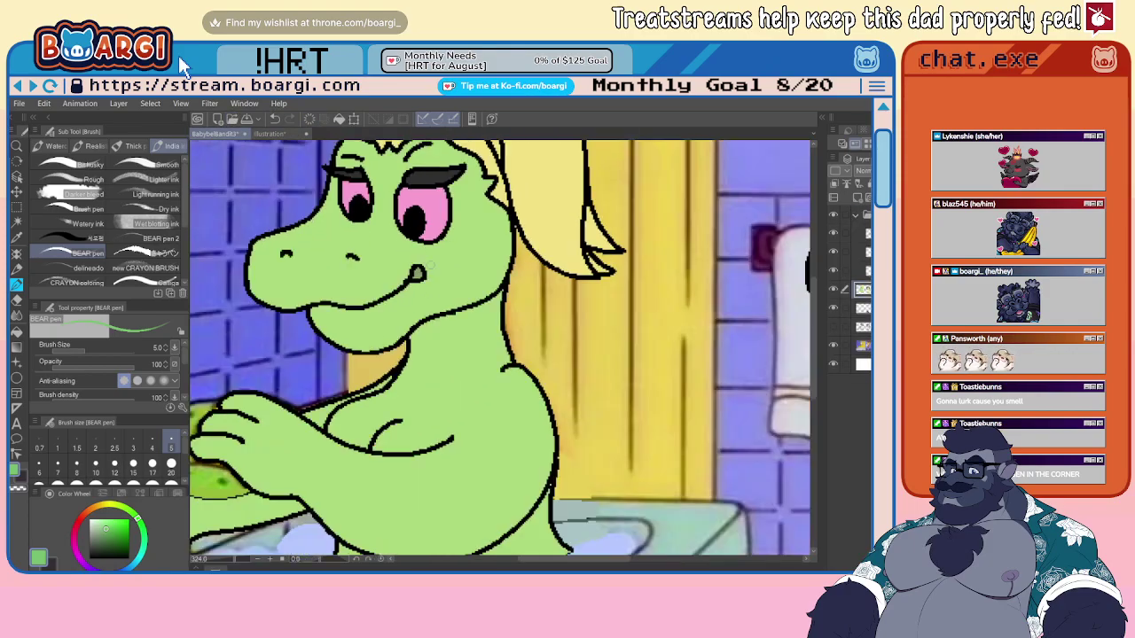
- Outline a large round scale spot and smaller ones on the blonde character's cheek in darker green with the BEAR pen at size 2
{"action": "scroll", "coordinate": [456, 253], "scroll_direction": "up", "scroll_amount": 4}
{"action": "left_click", "coordinate": [96, 442]}
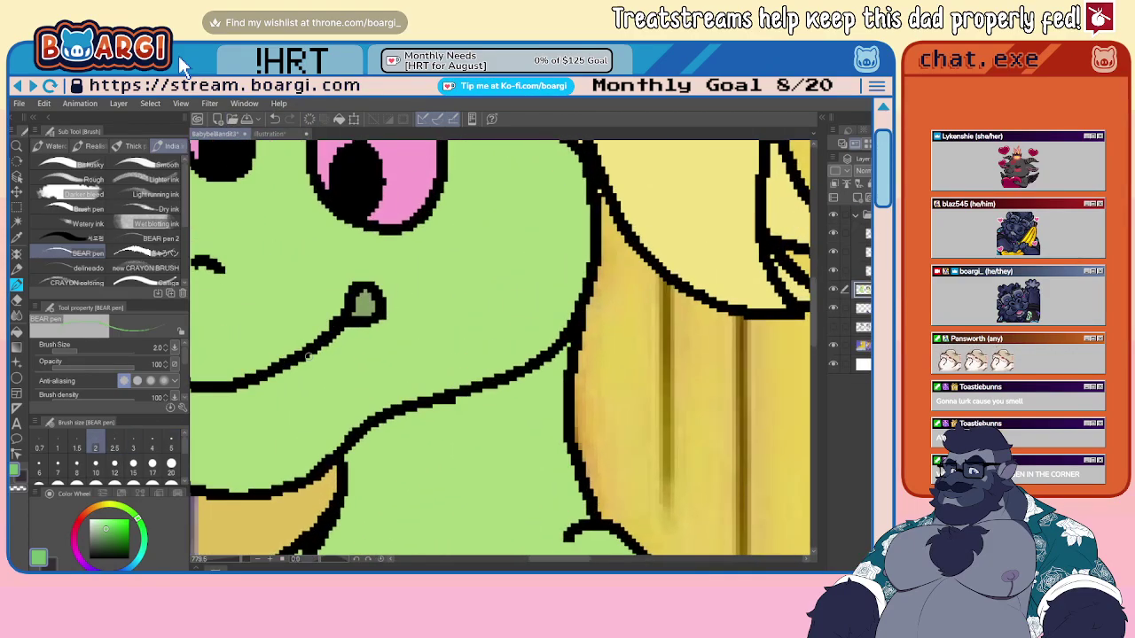
{"action": "mouse_move", "coordinate": [501, 218]}
{"action": "left_mouse_down"}
{"action": "mouse_move", "coordinate": [460, 235]}
{"action": "mouse_move", "coordinate": [471, 284]}
{"action": "mouse_move", "coordinate": [535, 229]}
{"action": "left_mouse_up"}
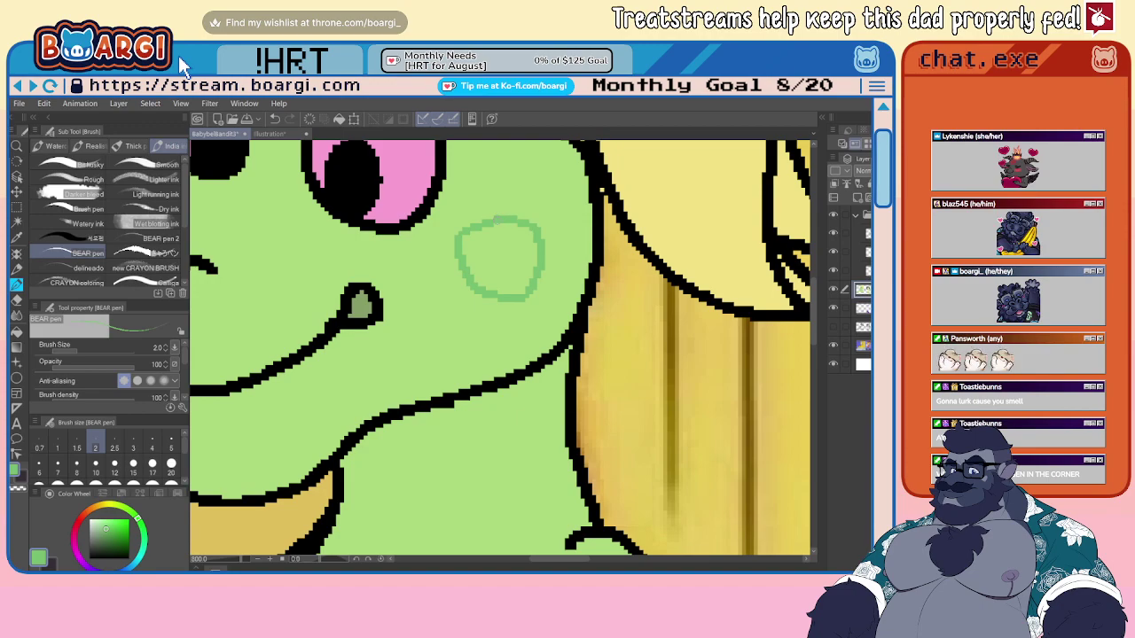
{"action": "scroll", "coordinate": [444, 331], "scroll_direction": "up", "scroll_amount": 2}
{"action": "scroll", "coordinate": [448, 323], "scroll_direction": "down", "scroll_amount": 3}
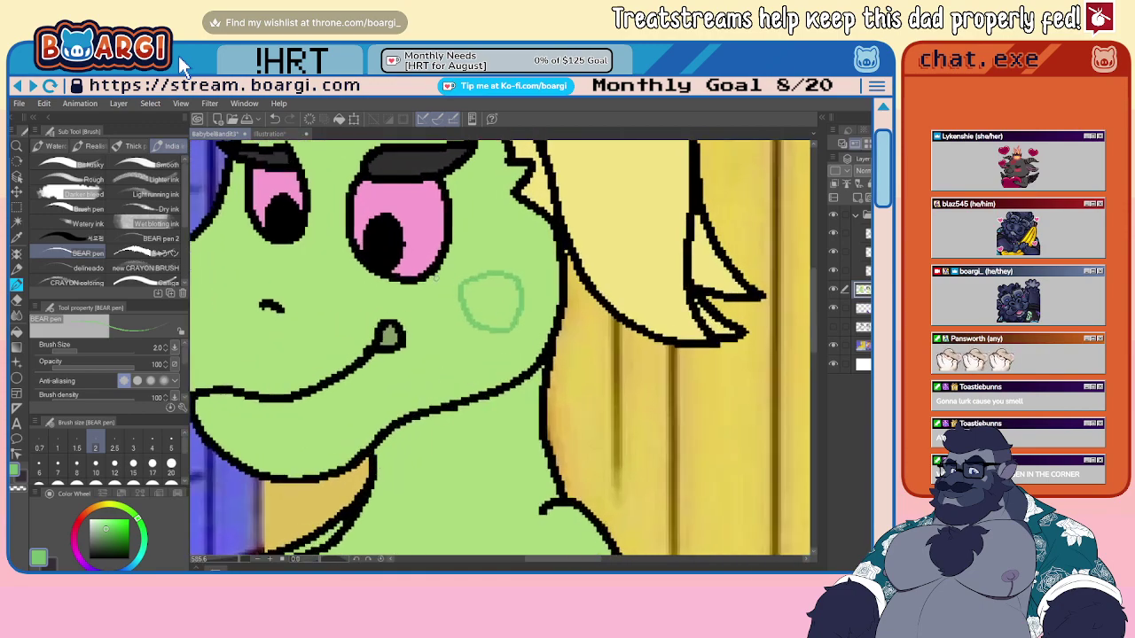
{"action": "scroll", "coordinate": [441, 293], "scroll_direction": "up", "scroll_amount": 1}
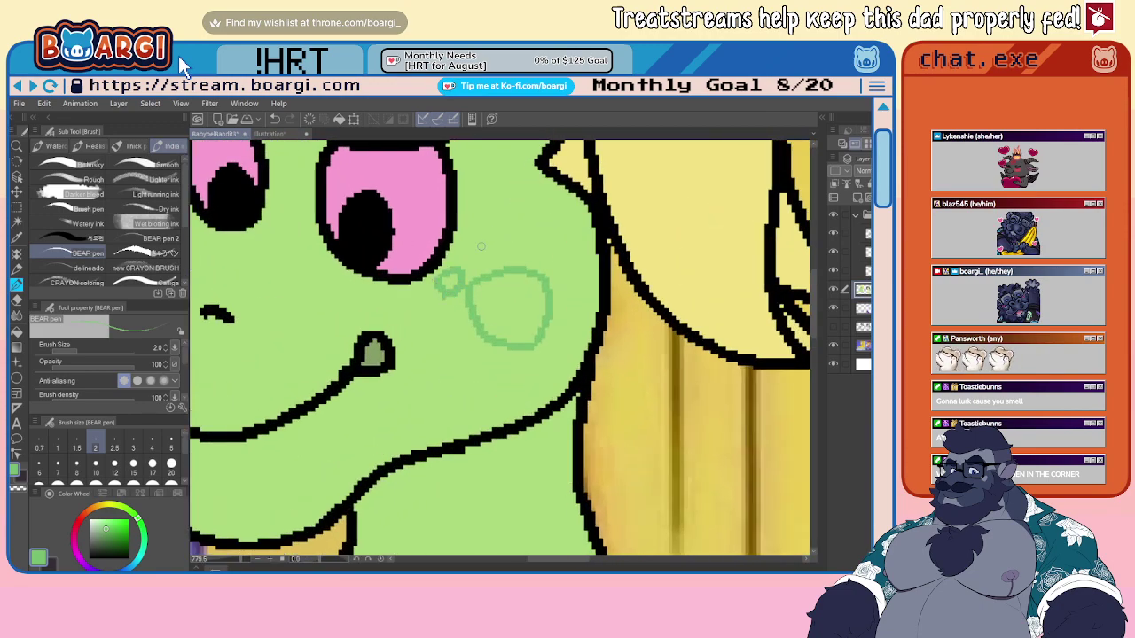
{"action": "key", "text": "ctrl+z"}
{"action": "left_click_drag", "start_coordinate": [510, 224], "coordinate": [503, 245]}
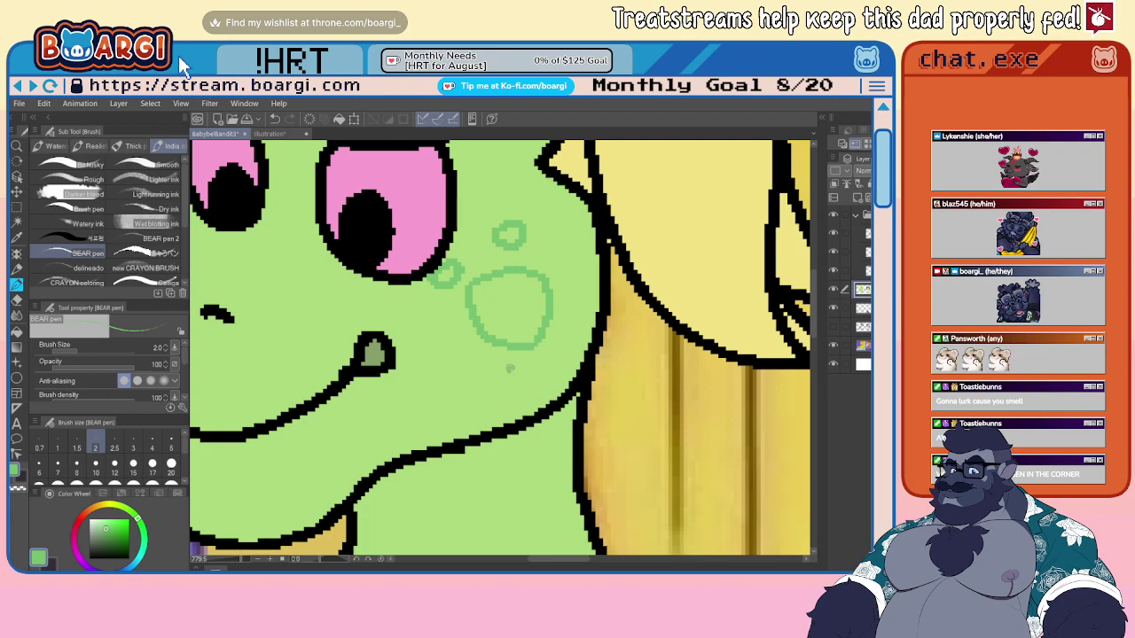
- Fill the outlined cheek spots with the darker green
{"action": "key", "text": "g"}
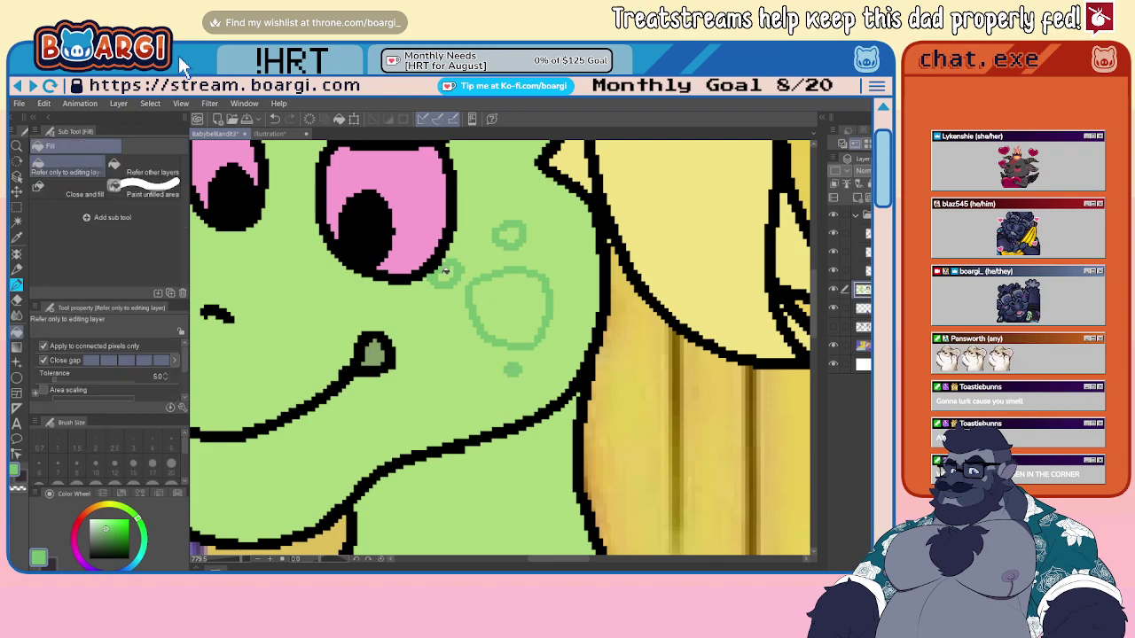
{"action": "left_click", "coordinate": [446, 274]}
{"action": "left_click", "coordinate": [509, 308]}
{"action": "left_click", "coordinate": [509, 235]}
{"action": "scroll", "coordinate": [524, 235], "scroll_direction": "down", "scroll_amount": 1}
{"action": "scroll", "coordinate": [537, 241], "scroll_direction": "down", "scroll_amount": 14}
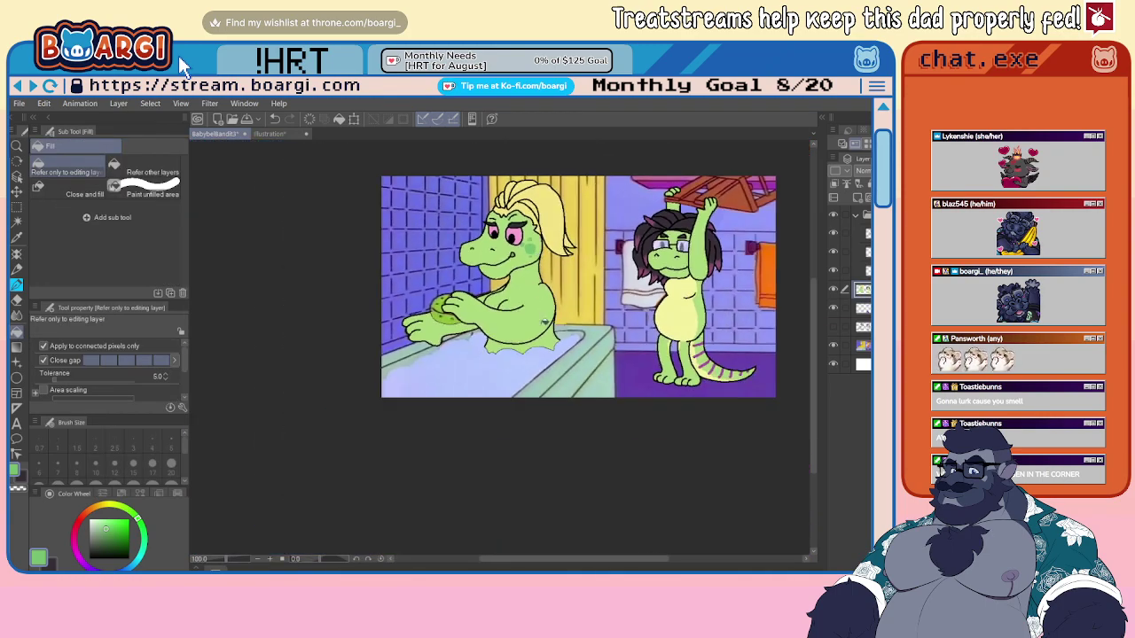
{"action": "scroll", "coordinate": [529, 293], "scroll_direction": "up", "scroll_amount": 13}
- Sample the cream belly colour from the reference illustration and return to the bathroom drawing with the BEAR pen
{"action": "left_click", "coordinate": [285, 134]}
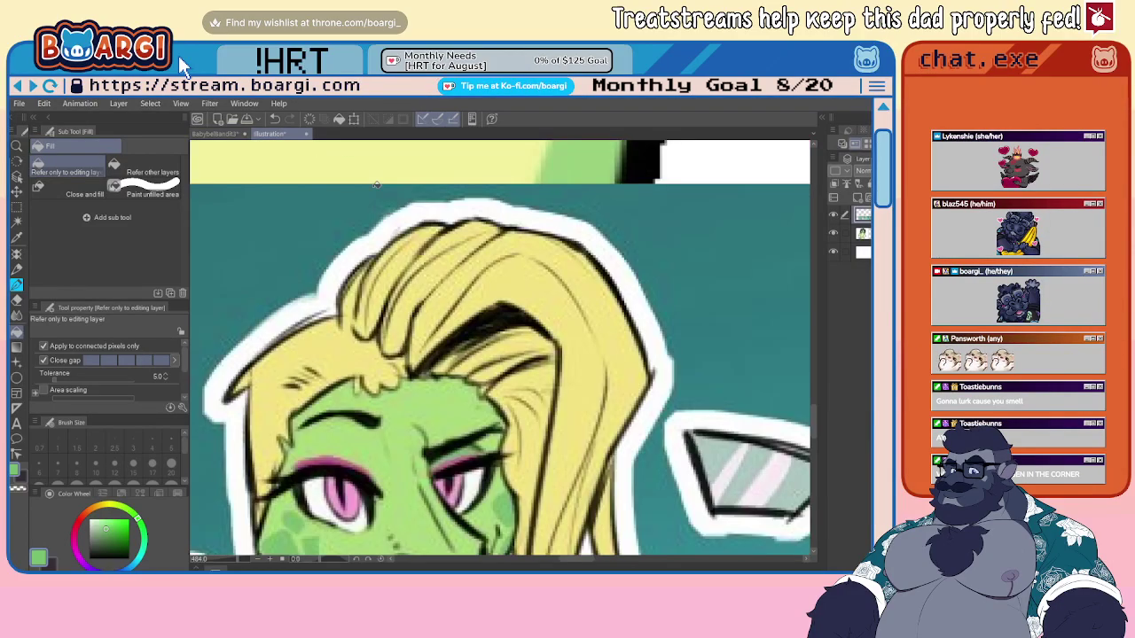
{"action": "scroll", "coordinate": [417, 393], "scroll_direction": "up", "scroll_amount": 2}
{"action": "scroll", "coordinate": [435, 399], "scroll_direction": "down", "scroll_amount": 7}
{"action": "scroll", "coordinate": [446, 388], "scroll_direction": "up", "scroll_amount": 3}
{"action": "scroll", "coordinate": [428, 364], "scroll_direction": "up", "scroll_amount": 2}
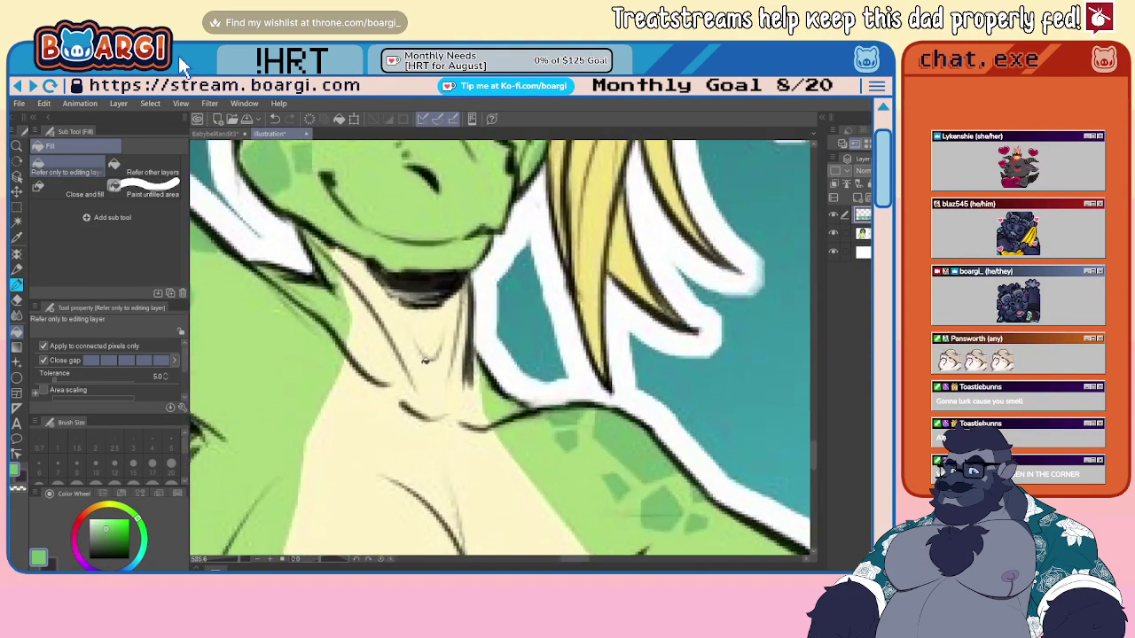
{"action": "key", "text": "ctrl+Tab"}
{"action": "left_click", "coordinate": [17, 285]}
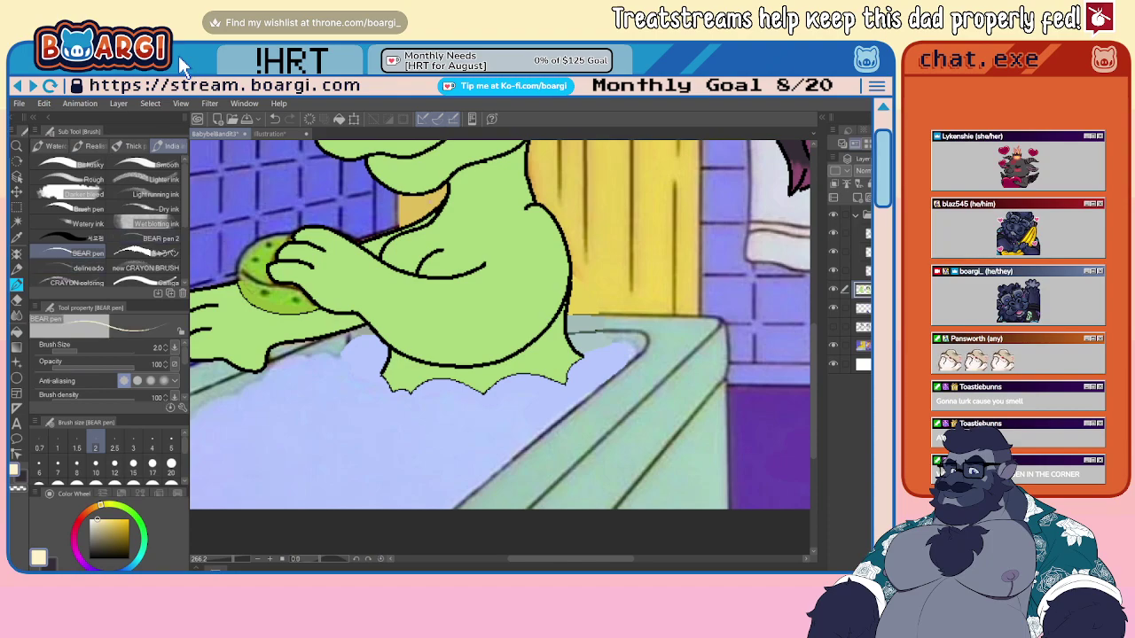
- Draw the cream patch's boundary down the neck to the end of the arm line, redoing the first stroke
{"action": "scroll", "coordinate": [439, 197], "scroll_direction": "up", "scroll_amount": 4}
{"action": "mouse_move", "coordinate": [490, 146]}
{"action": "left_mouse_down"}
{"action": "mouse_move", "coordinate": [520, 252]}
{"action": "mouse_move", "coordinate": [514, 288]}
{"action": "left_mouse_up"}
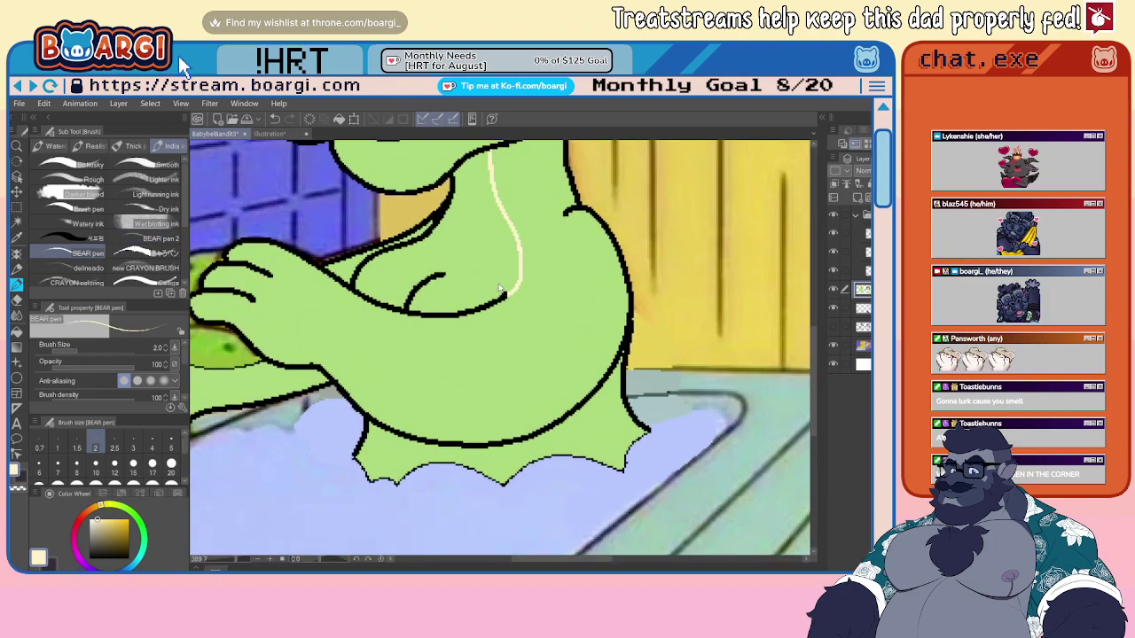
{"action": "key", "text": "ctrl+z"}
{"action": "mouse_move", "coordinate": [490, 302]}
{"action": "left_mouse_down"}
{"action": "mouse_move", "coordinate": [513, 262]}
{"action": "mouse_move", "coordinate": [501, 142]}
{"action": "left_mouse_up"}
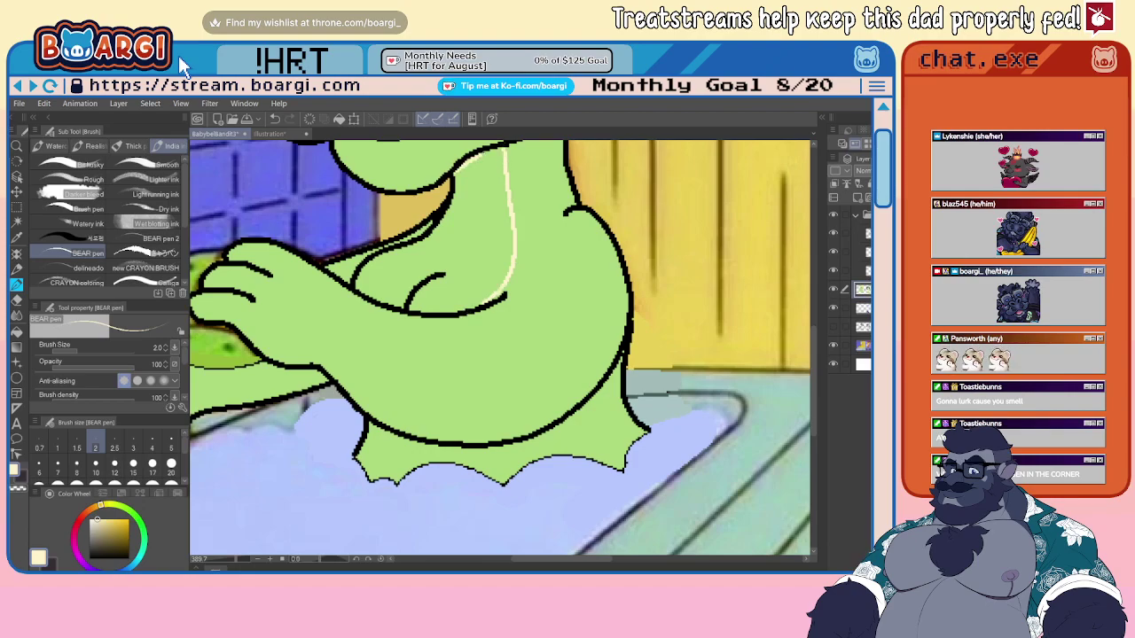
- Trace the cream patch's edge along the neck, chest and arm lines at brush size 3, and touch up its corners
{"action": "key", "text": "bracketright"}
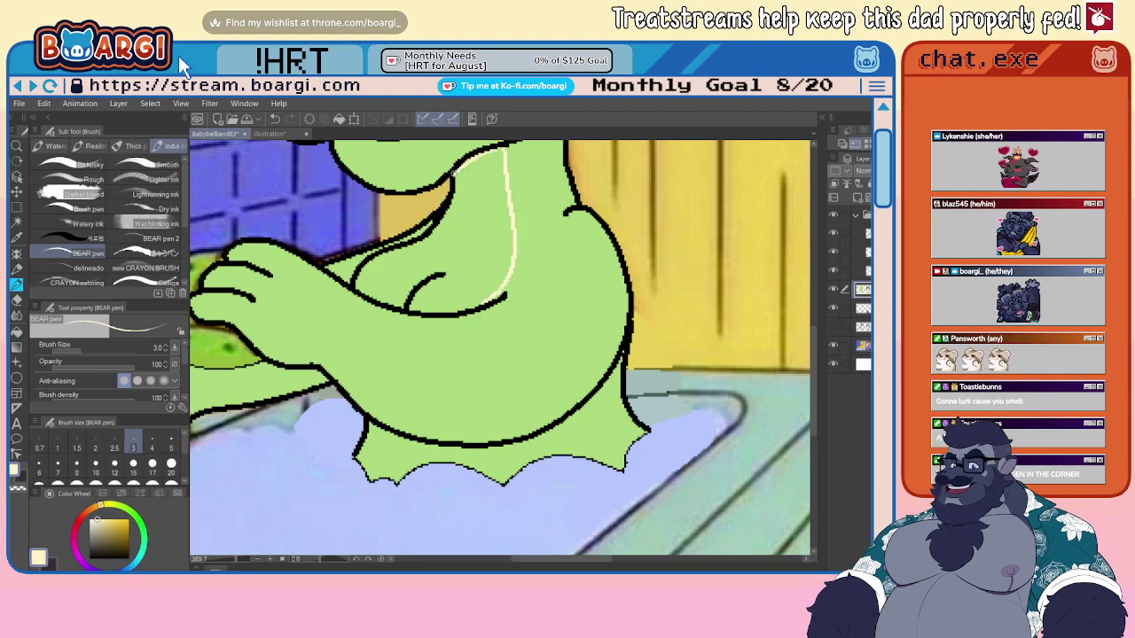
{"action": "mouse_move", "coordinate": [457, 173]}
{"action": "left_mouse_down"}
{"action": "mouse_move", "coordinate": [445, 222]}
{"action": "mouse_move", "coordinate": [359, 264]}
{"action": "mouse_move", "coordinate": [355, 297]}
{"action": "left_mouse_up"}
{"action": "left_click_drag", "start_coordinate": [354, 297], "coordinate": [372, 259]}
{"action": "scroll", "coordinate": [347, 288], "scroll_direction": "up", "scroll_amount": 2}
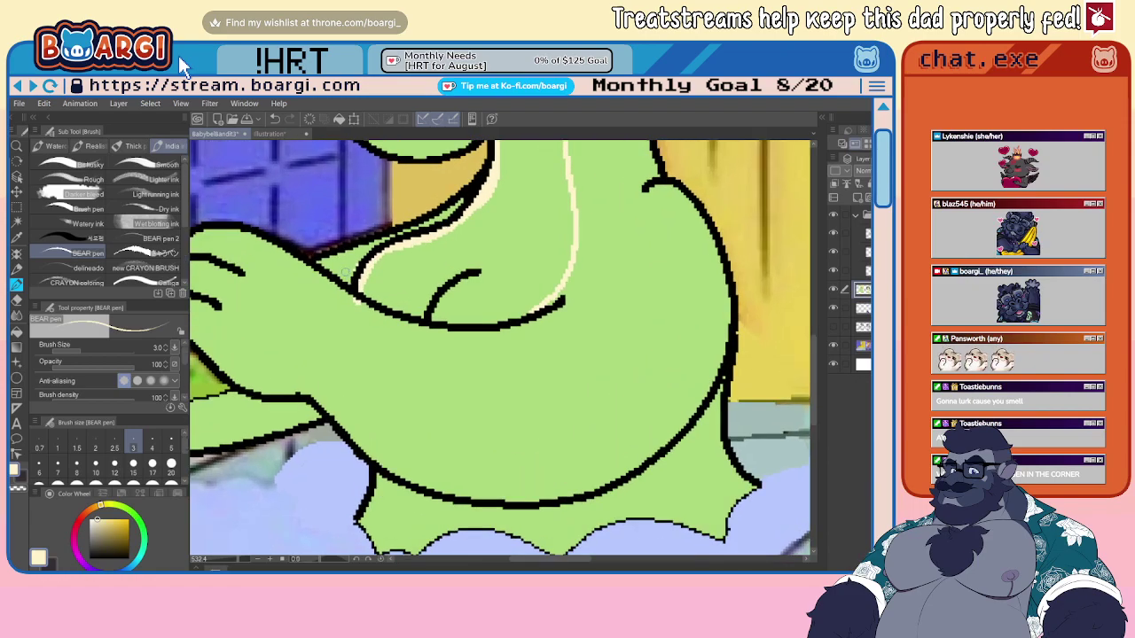
{"action": "left_click", "coordinate": [348, 275], "text": "alt"}
{"action": "mouse_move", "coordinate": [351, 300]}
{"action": "left_mouse_down"}
{"action": "mouse_move", "coordinate": [441, 322]}
{"action": "mouse_move", "coordinate": [560, 300]}
{"action": "left_mouse_up"}
{"action": "left_click", "coordinate": [360, 288], "text": "alt"}
{"action": "left_click", "coordinate": [362, 284], "text": "alt"}
{"action": "scroll", "coordinate": [549, 297], "scroll_direction": "down", "scroll_amount": 2}
- Outline the cream section of the lower body between the arm and the water's edge, including its dividing line
{"action": "mouse_move", "coordinate": [559, 395]}
{"action": "left_mouse_down"}
{"action": "mouse_move", "coordinate": [506, 280]}
{"action": "mouse_move", "coordinate": [440, 336]}
{"action": "left_mouse_up"}
{"action": "scroll", "coordinate": [506, 280], "scroll_direction": "up", "scroll_amount": 2}
{"action": "scroll", "coordinate": [507, 280], "scroll_direction": "up", "scroll_amount": 1}
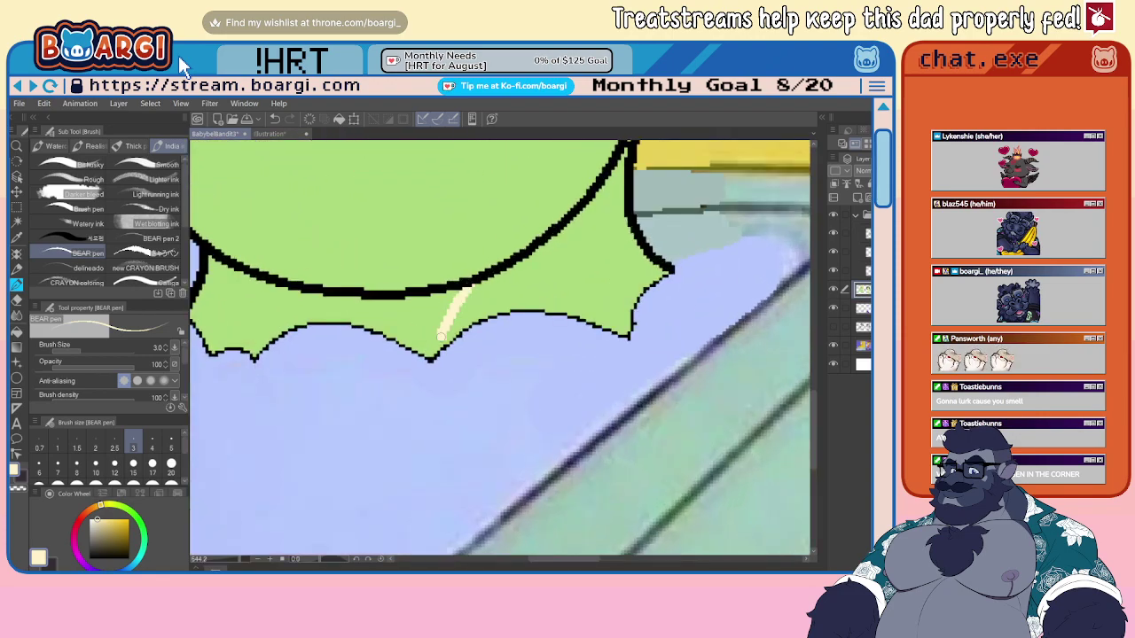
{"action": "scroll", "coordinate": [441, 336], "scroll_direction": "down", "scroll_amount": 2}
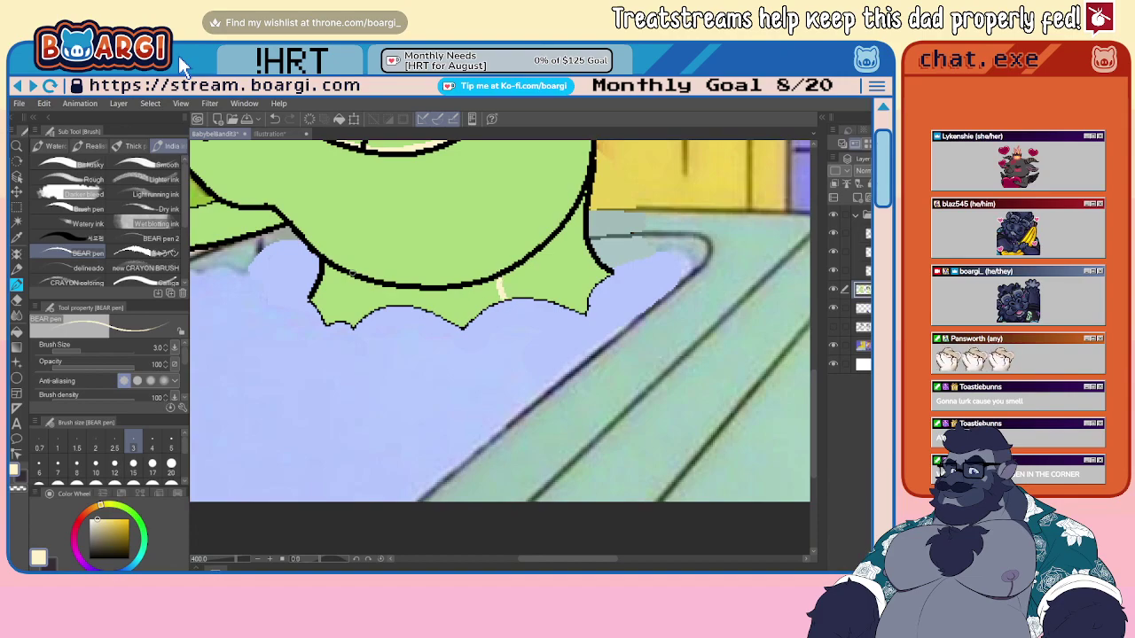
{"action": "mouse_move", "coordinate": [324, 263]}
{"action": "left_mouse_down"}
{"action": "mouse_move", "coordinate": [390, 287]}
{"action": "mouse_move", "coordinate": [493, 284]}
{"action": "left_mouse_up"}
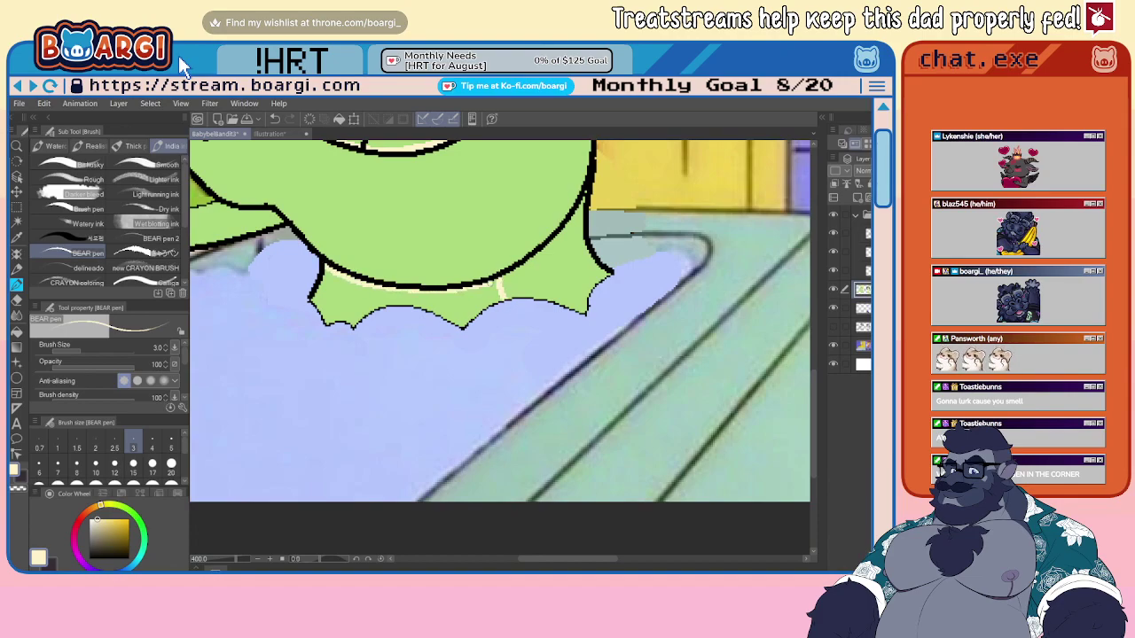
{"action": "scroll", "coordinate": [340, 284], "scroll_direction": "up", "scroll_amount": 1}
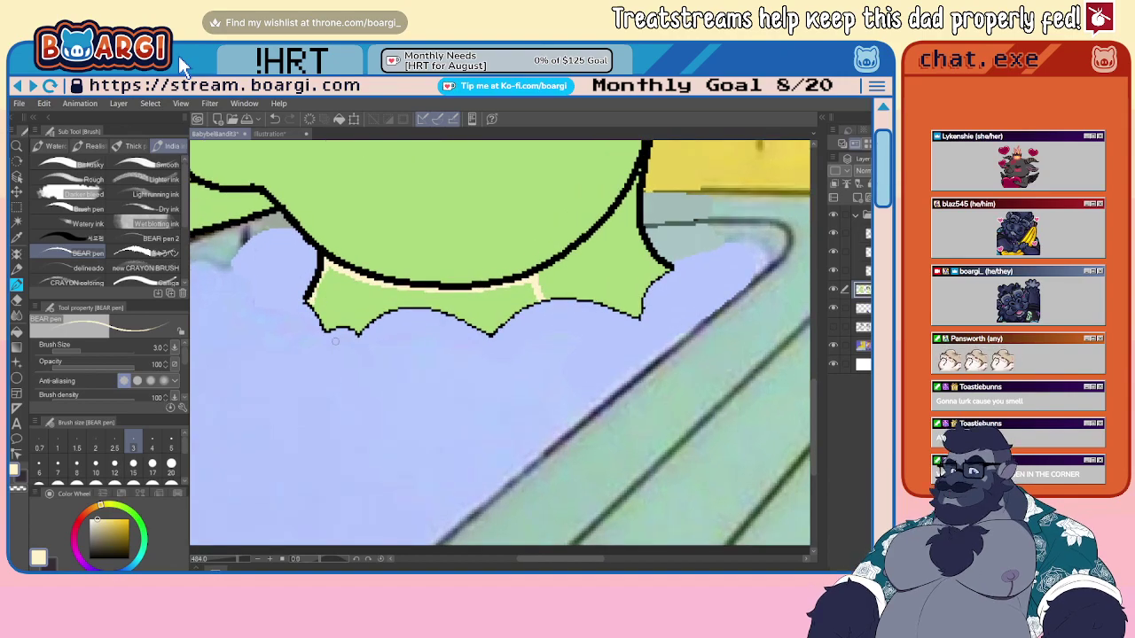
- Fill the outlined chest and lower body sections with cream
{"action": "key", "text": "g"}
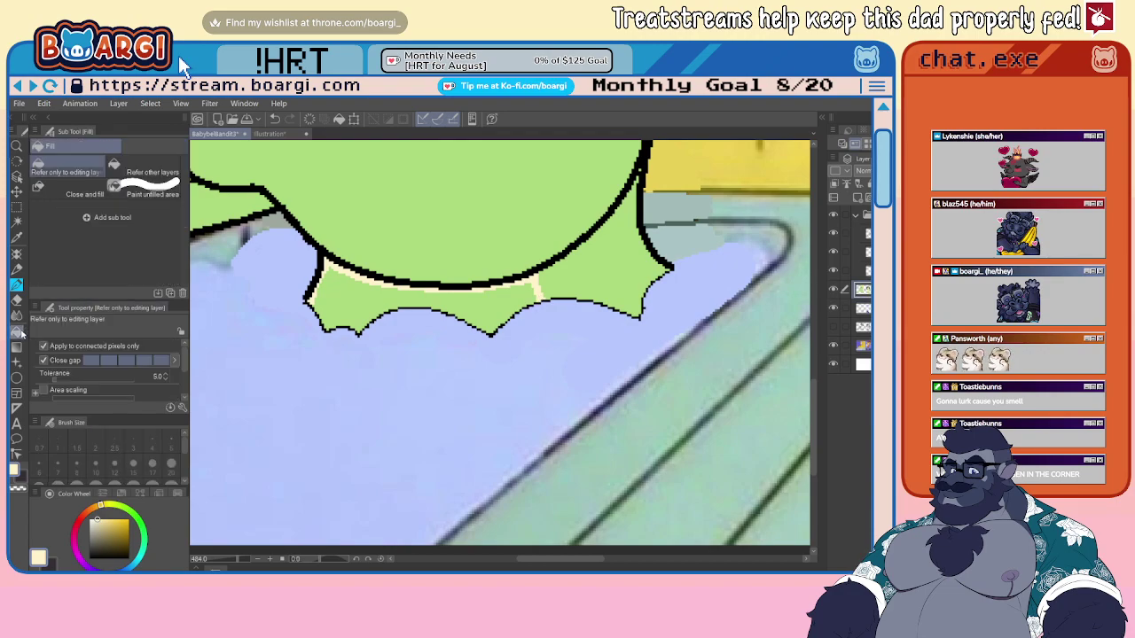
{"action": "left_click", "coordinate": [327, 302]}
{"action": "scroll", "coordinate": [327, 302], "scroll_direction": "down", "scroll_amount": 6}
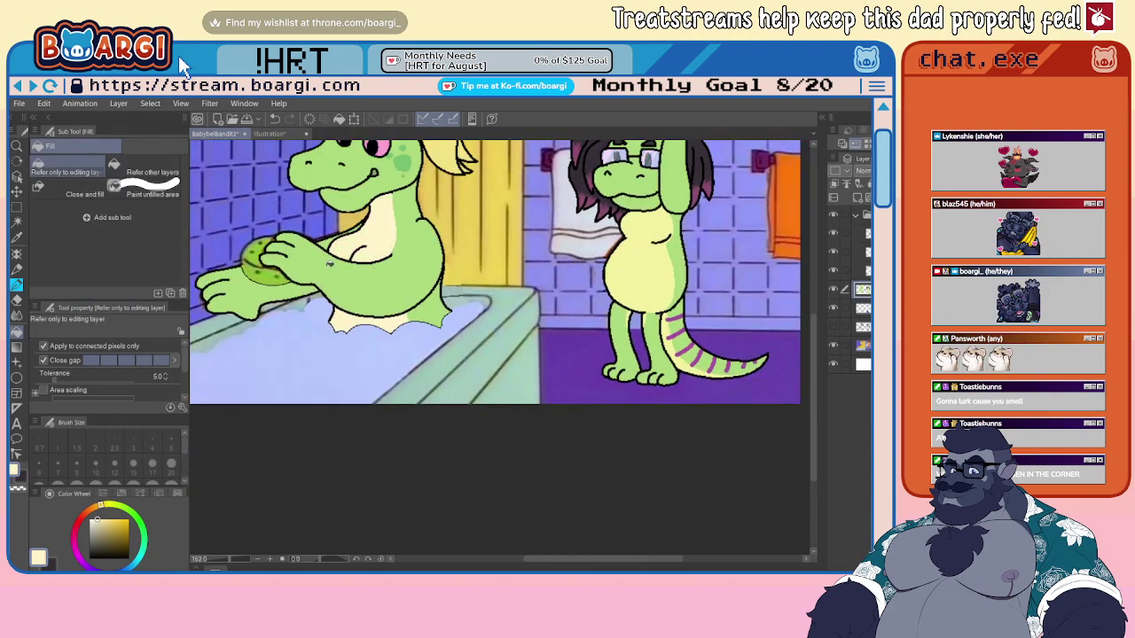
{"action": "scroll", "coordinate": [206, 151], "scroll_direction": "up", "scroll_amount": 1}
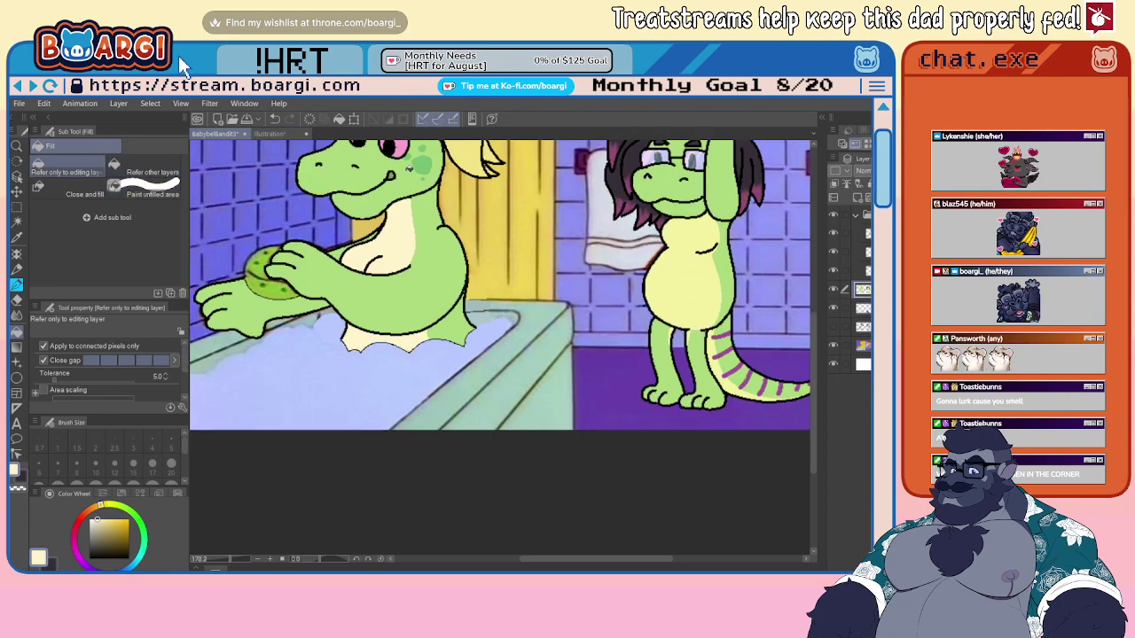
- Sample the cheek spots' green and draw a large spot outline with several small spots around it on the shoulder at brush size 3
{"action": "left_click", "coordinate": [426, 165], "text": "alt"}
{"action": "key", "text": "p"}
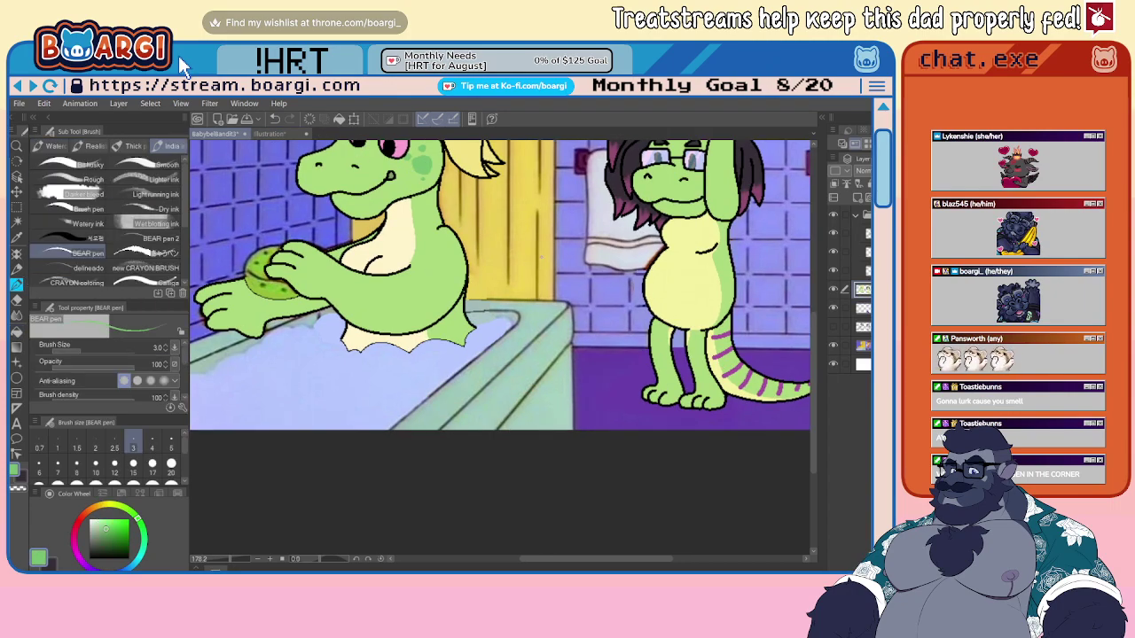
{"action": "scroll", "coordinate": [444, 262], "scroll_direction": "up", "scroll_amount": 4}
{"action": "scroll", "coordinate": [337, 228], "scroll_direction": "up", "scroll_amount": 3}
{"action": "mouse_move", "coordinate": [353, 224]}
{"action": "left_mouse_down"}
{"action": "mouse_move", "coordinate": [329, 282]}
{"action": "mouse_move", "coordinate": [396, 285]}
{"action": "mouse_move", "coordinate": [365, 223]}
{"action": "mouse_move", "coordinate": [297, 223]}
{"action": "mouse_move", "coordinate": [322, 212]}
{"action": "left_mouse_up"}
{"action": "left_click", "coordinate": [300, 271]}
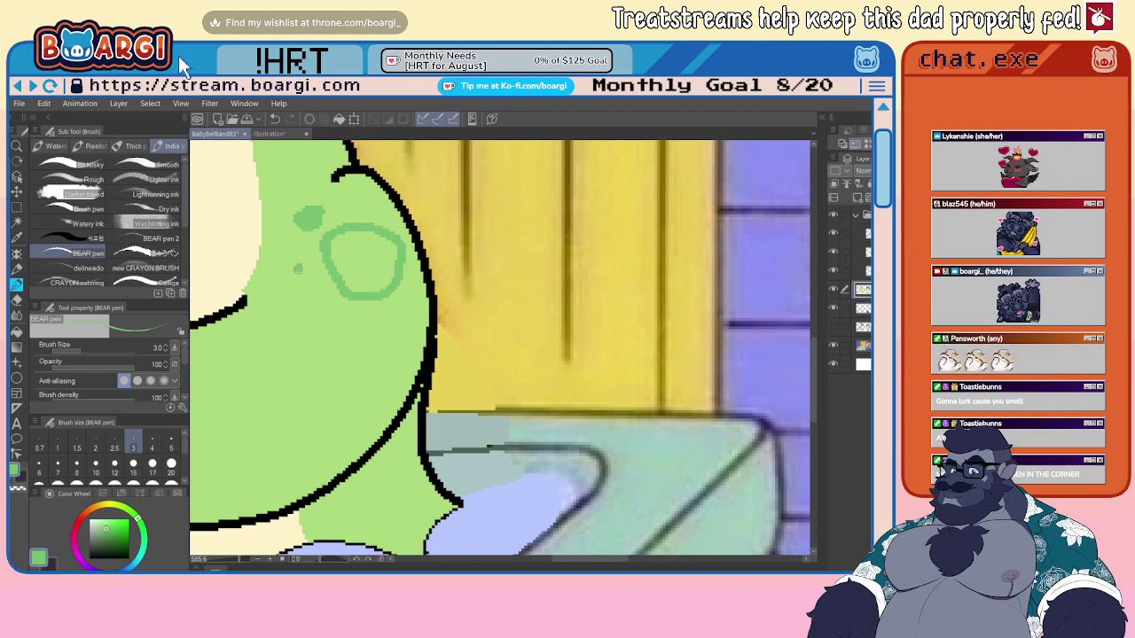
{"action": "mouse_move", "coordinate": [346, 312]}
{"action": "left_mouse_down"}
{"action": "mouse_move", "coordinate": [367, 334]}
{"action": "mouse_move", "coordinate": [356, 310]}
{"action": "mouse_move", "coordinate": [369, 320]}
{"action": "left_mouse_up"}
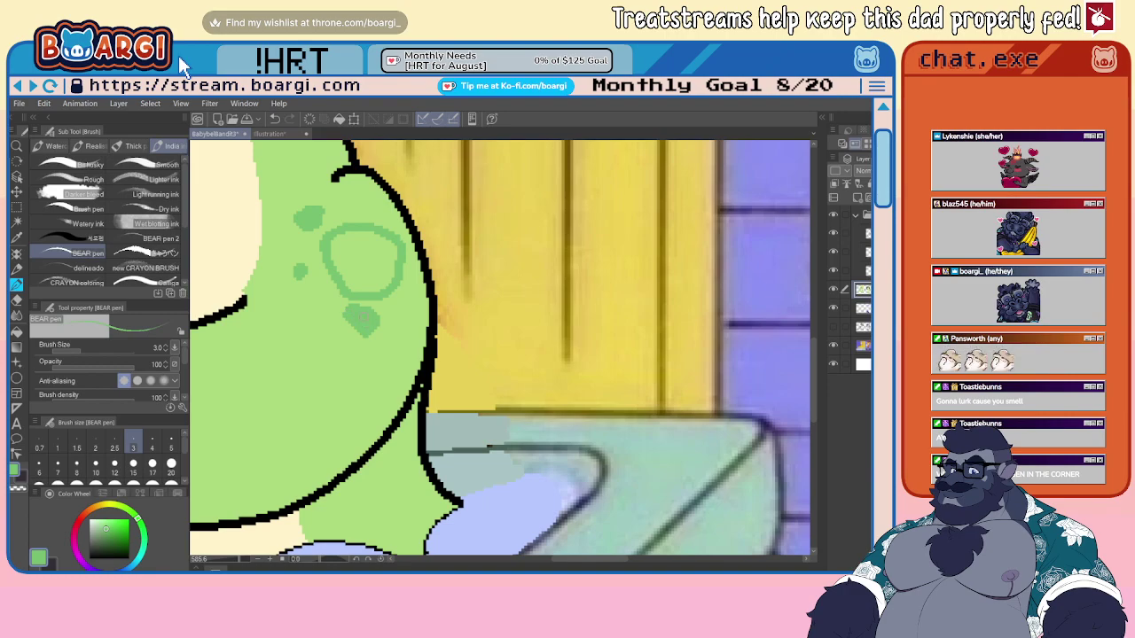
{"action": "left_click_drag", "start_coordinate": [424, 279], "coordinate": [426, 293]}
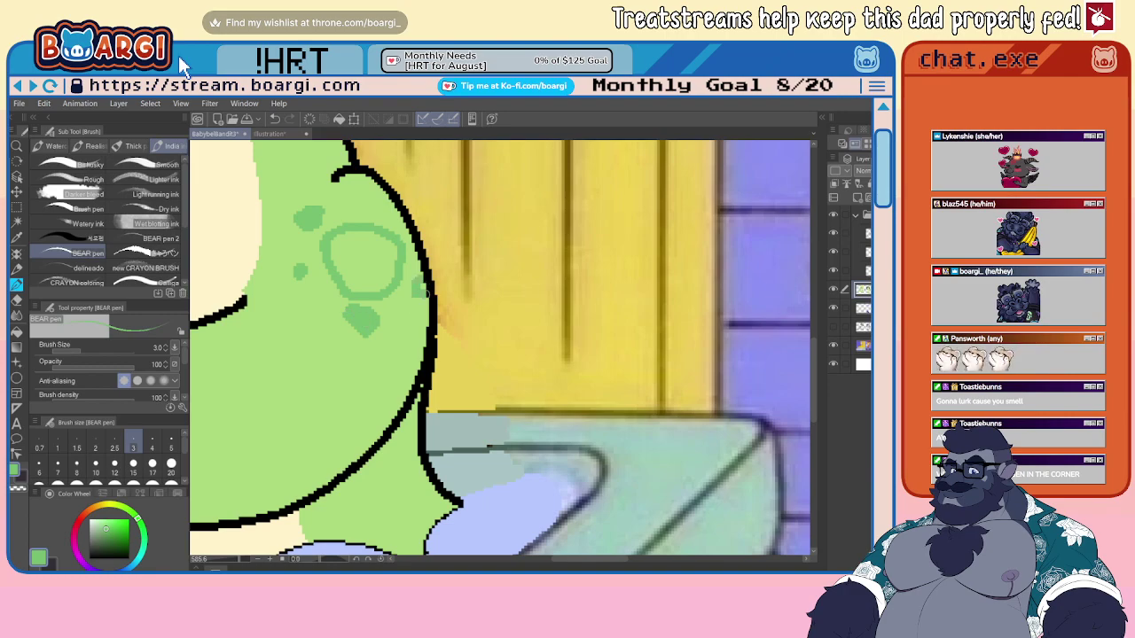
- Fill the large shoulder spot with the darker green
{"action": "left_click", "coordinate": [16, 332]}
{"action": "left_click", "coordinate": [355, 257]}
{"action": "scroll", "coordinate": [461, 254], "scroll_direction": "down", "scroll_amount": 12}
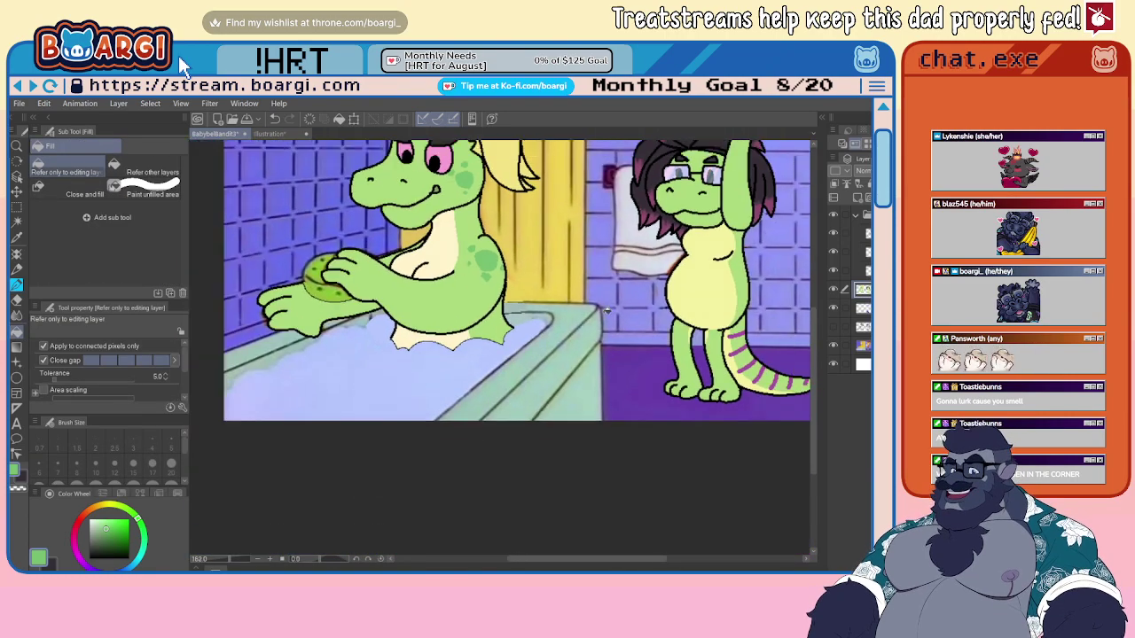
{"action": "scroll", "coordinate": [523, 311], "scroll_direction": "up", "scroll_amount": 8}
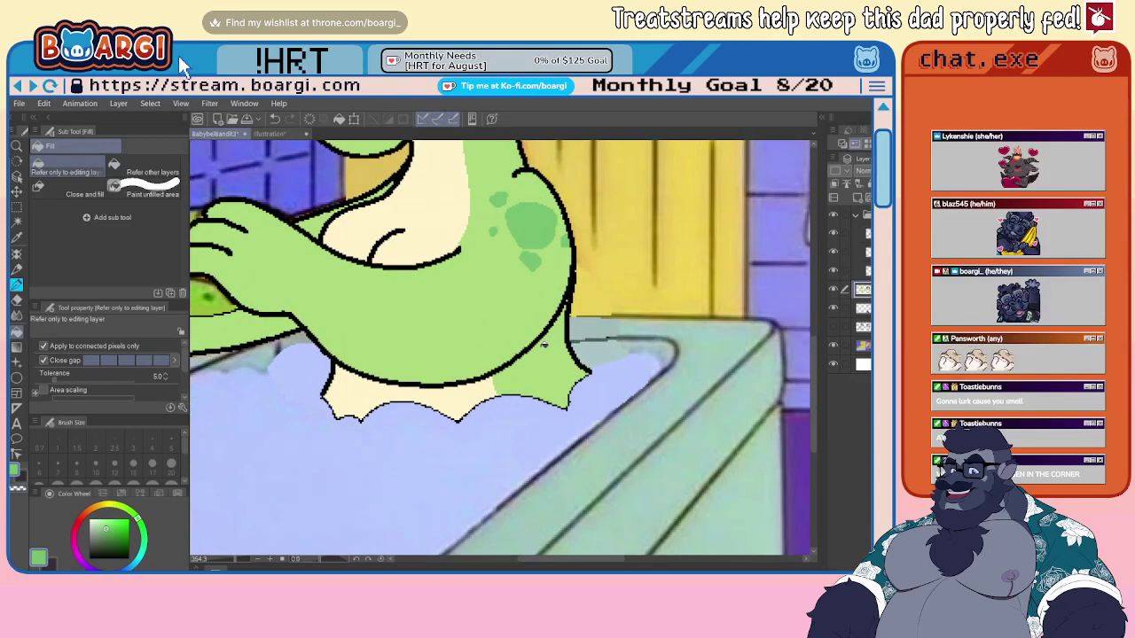
{"action": "scroll", "coordinate": [569, 374], "scroll_direction": "down", "scroll_amount": 2}
{"action": "scroll", "coordinate": [529, 383], "scroll_direction": "down", "scroll_amount": 2}
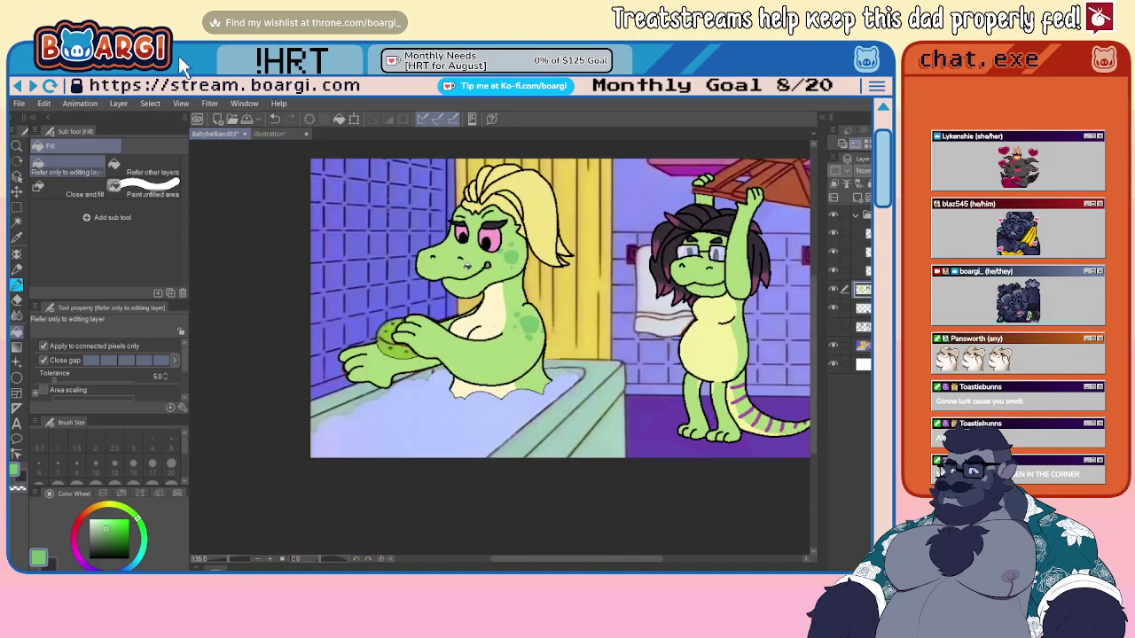
{"action": "scroll", "coordinate": [432, 273], "scroll_direction": "down", "scroll_amount": 1}
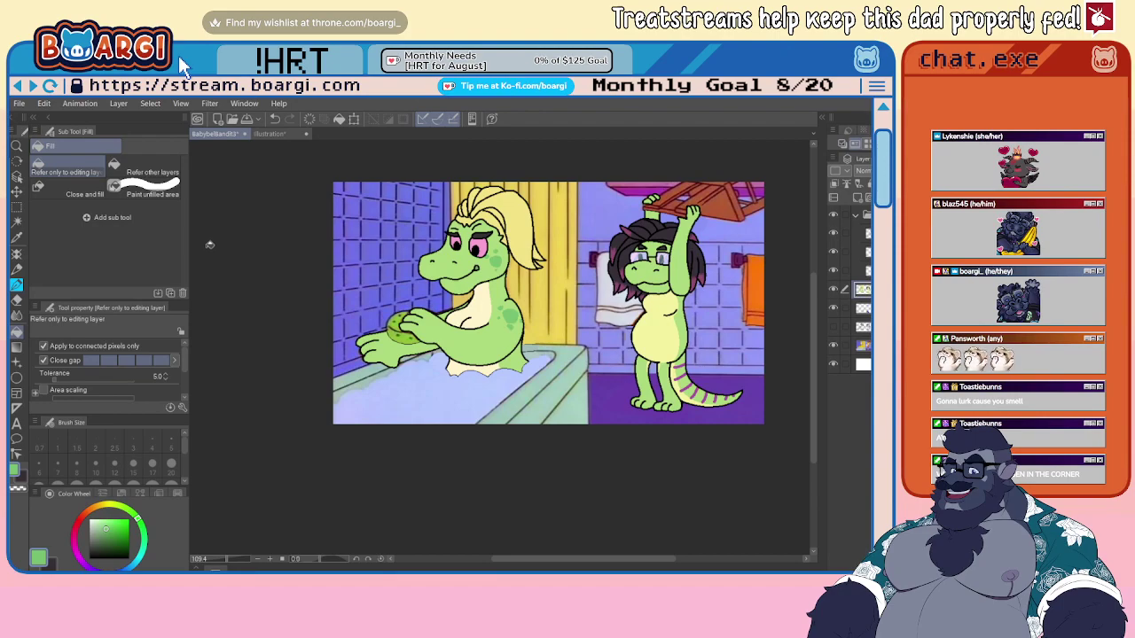
- Sample the magenta eyeshadow colour from the reference illustration and return to the bathroom drawing
{"action": "left_click", "coordinate": [285, 135]}
{"action": "scroll", "coordinate": [396, 273], "scroll_direction": "down", "scroll_amount": 3}
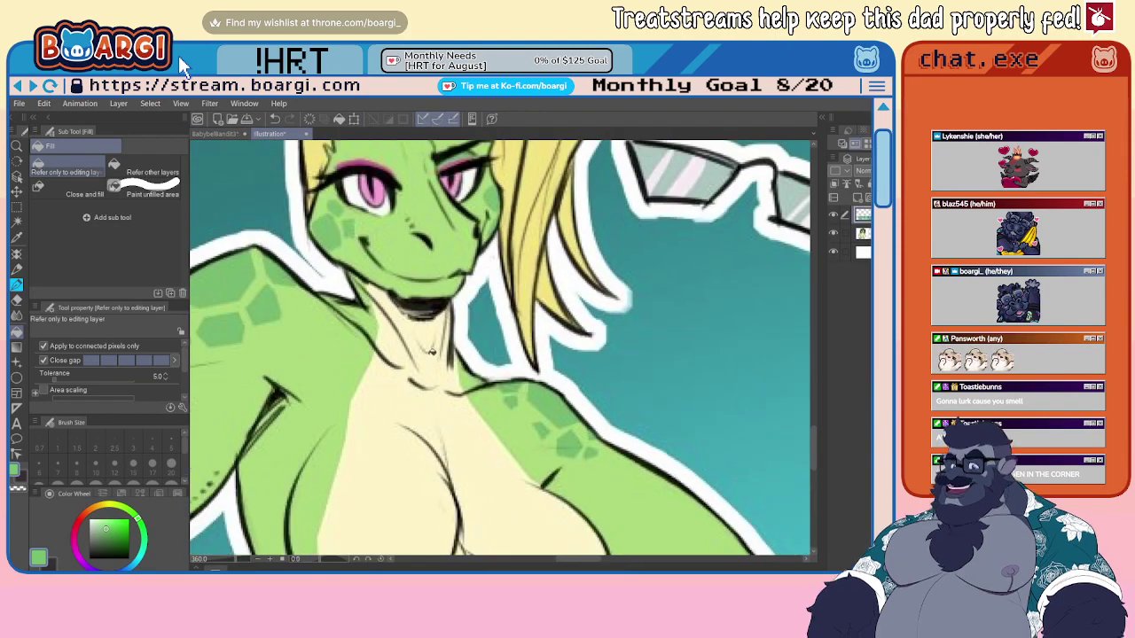
{"action": "scroll", "coordinate": [389, 259], "scroll_direction": "up", "scroll_amount": 1}
{"action": "left_click", "coordinate": [390, 260], "text": "alt"}
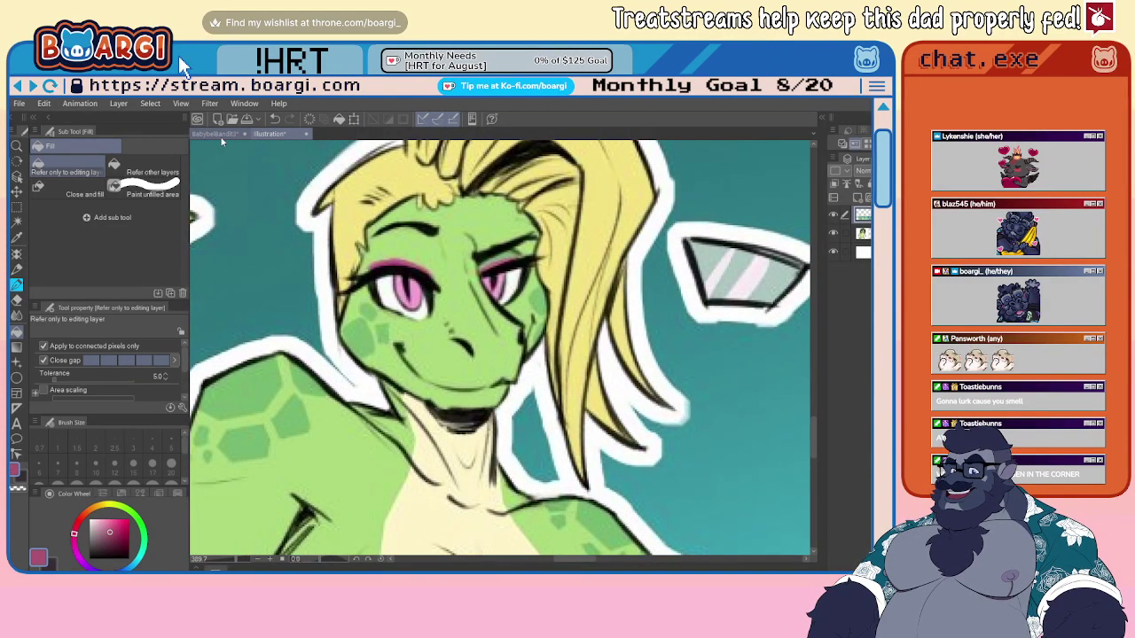
{"action": "left_click", "coordinate": [221, 135]}
- Paint magenta eyeshadow along the upper edge of both of the blonde character's eyelids with the BEAR pen at size 3
{"action": "left_click", "coordinate": [17, 284]}
{"action": "scroll", "coordinate": [492, 237], "scroll_direction": "up", "scroll_amount": 1}
{"action": "scroll", "coordinate": [474, 226], "scroll_direction": "up", "scroll_amount": 8}
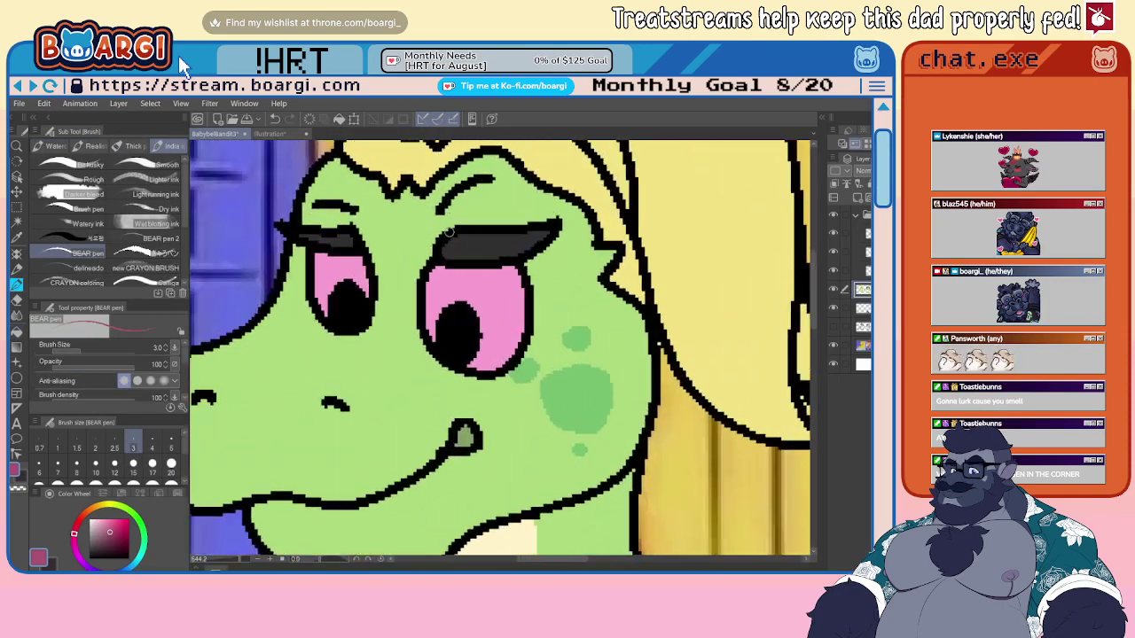
{"action": "left_click_drag", "start_coordinate": [445, 233], "coordinate": [555, 219]}
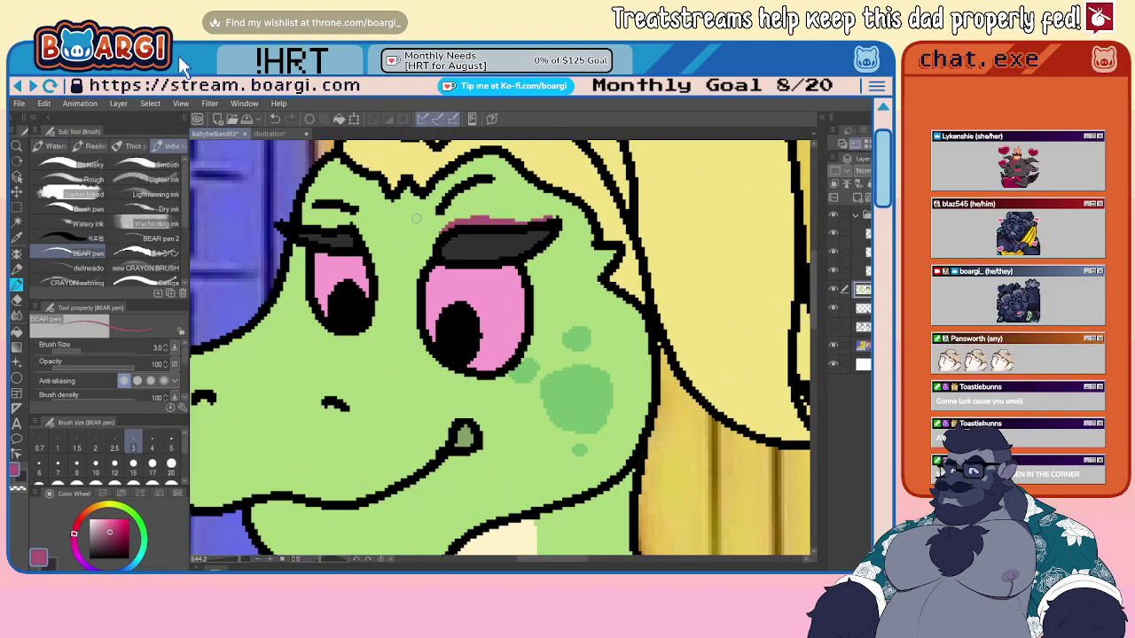
{"action": "left_click_drag", "start_coordinate": [303, 223], "coordinate": [339, 225]}
{"action": "scroll", "coordinate": [340, 225], "scroll_direction": "up", "scroll_amount": 2}
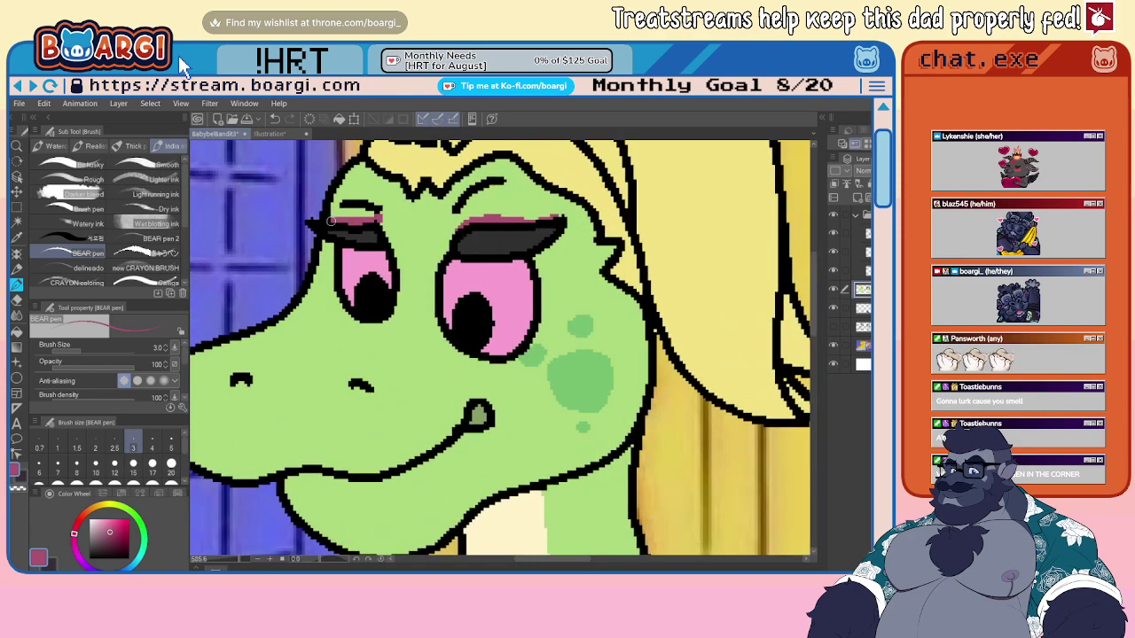
{"action": "scroll", "coordinate": [388, 221], "scroll_direction": "down", "scroll_amount": 4}
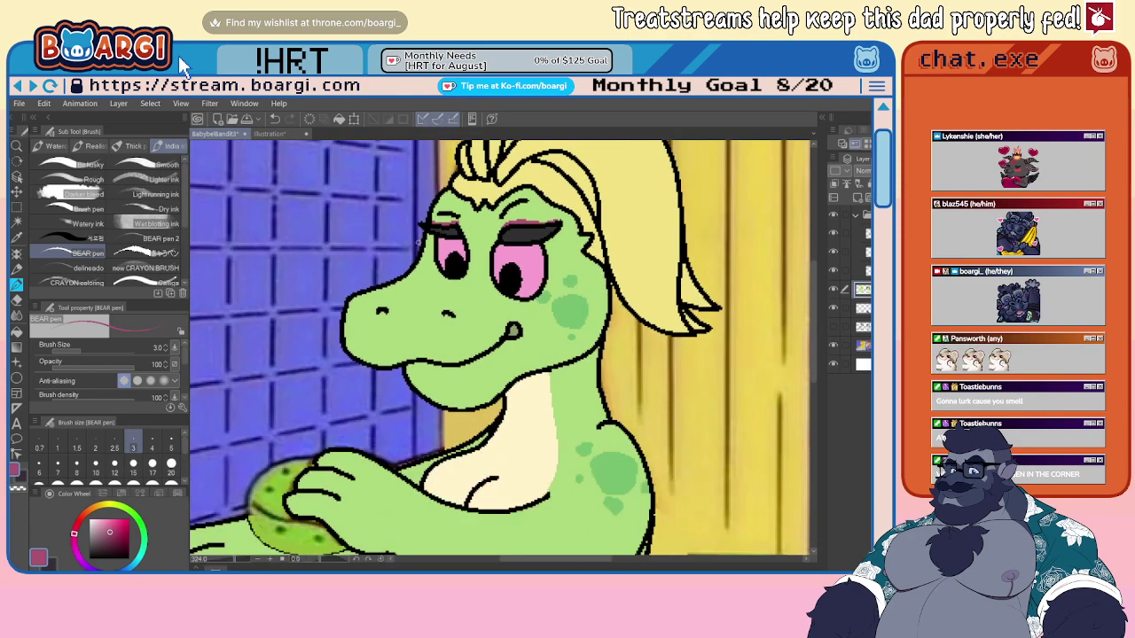
- Sample the darker scale green and paint it into the narrow sliver of the blonde character's far arm beside the chest
{"action": "scroll", "coordinate": [483, 275], "scroll_direction": "down", "scroll_amount": 5}
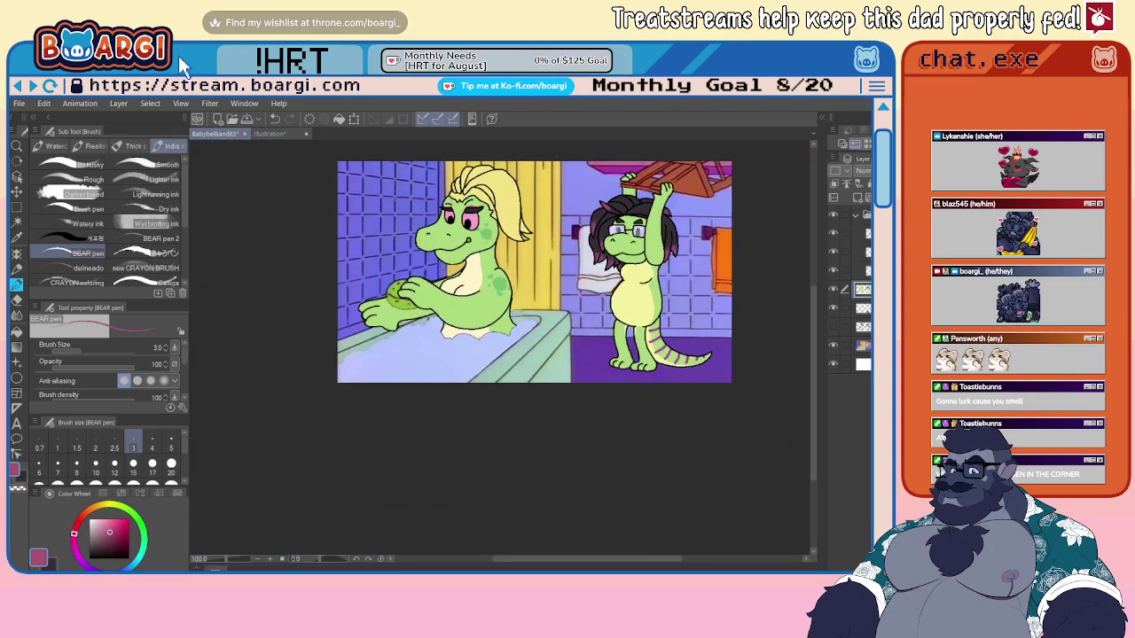
{"action": "scroll", "coordinate": [483, 276], "scroll_direction": "up", "scroll_amount": 3}
{"action": "scroll", "coordinate": [510, 248], "scroll_direction": "up", "scroll_amount": 1}
{"action": "left_click", "coordinate": [585, 268], "text": "alt"}
{"action": "scroll", "coordinate": [457, 245], "scroll_direction": "up", "scroll_amount": 3}
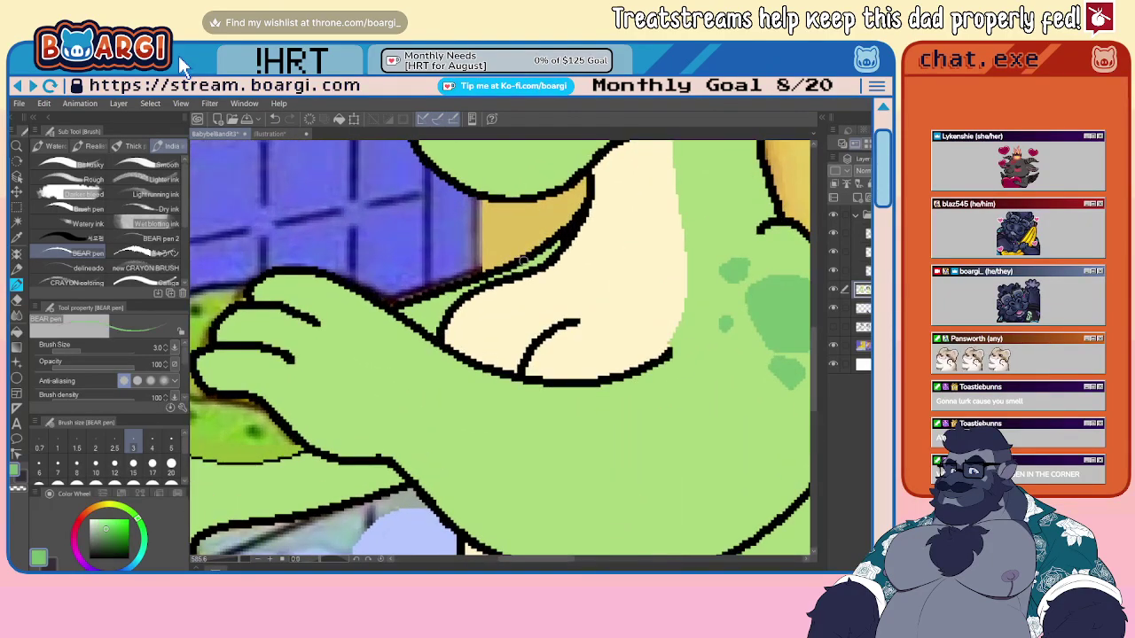
{"action": "left_click_drag", "start_coordinate": [523, 263], "coordinate": [550, 246]}
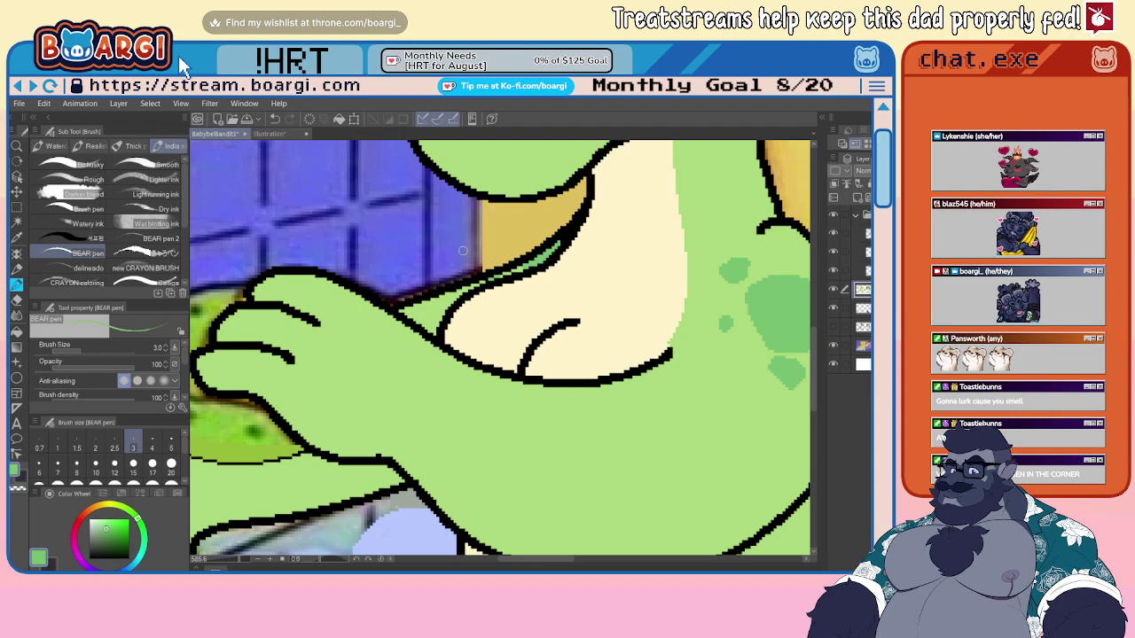
{"action": "scroll", "coordinate": [461, 251], "scroll_direction": "down", "scroll_amount": 5}
{"action": "scroll", "coordinate": [439, 251], "scroll_direction": "down", "scroll_amount": 3}
{"action": "scroll", "coordinate": [422, 289], "scroll_direction": "up", "scroll_amount": 2}
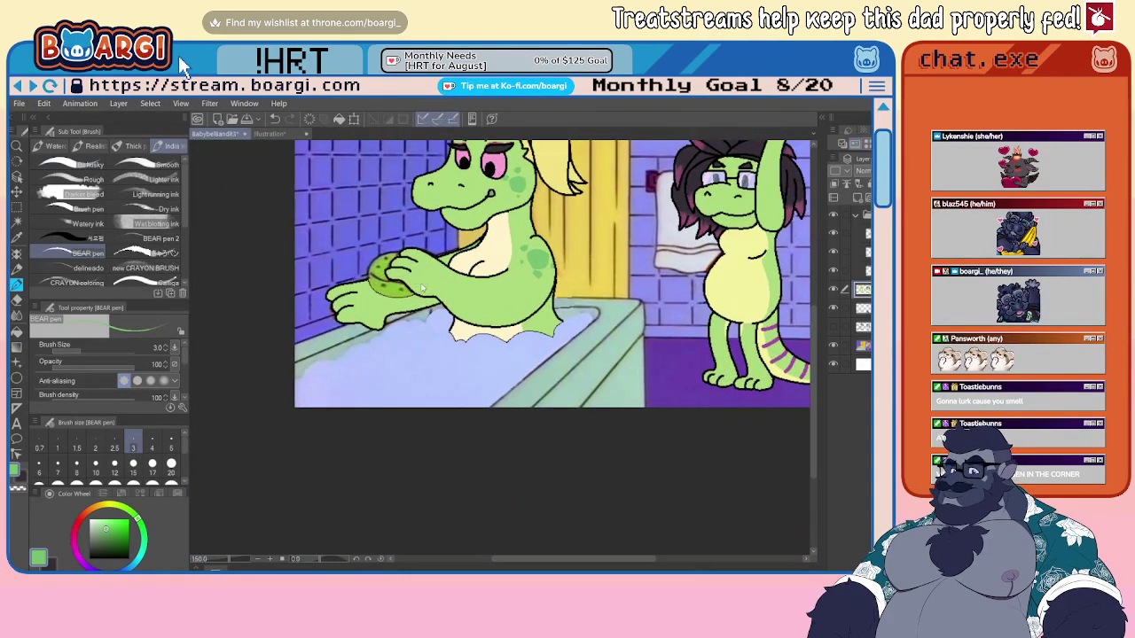
{"action": "scroll", "coordinate": [377, 291], "scroll_direction": "down", "scroll_amount": 4}
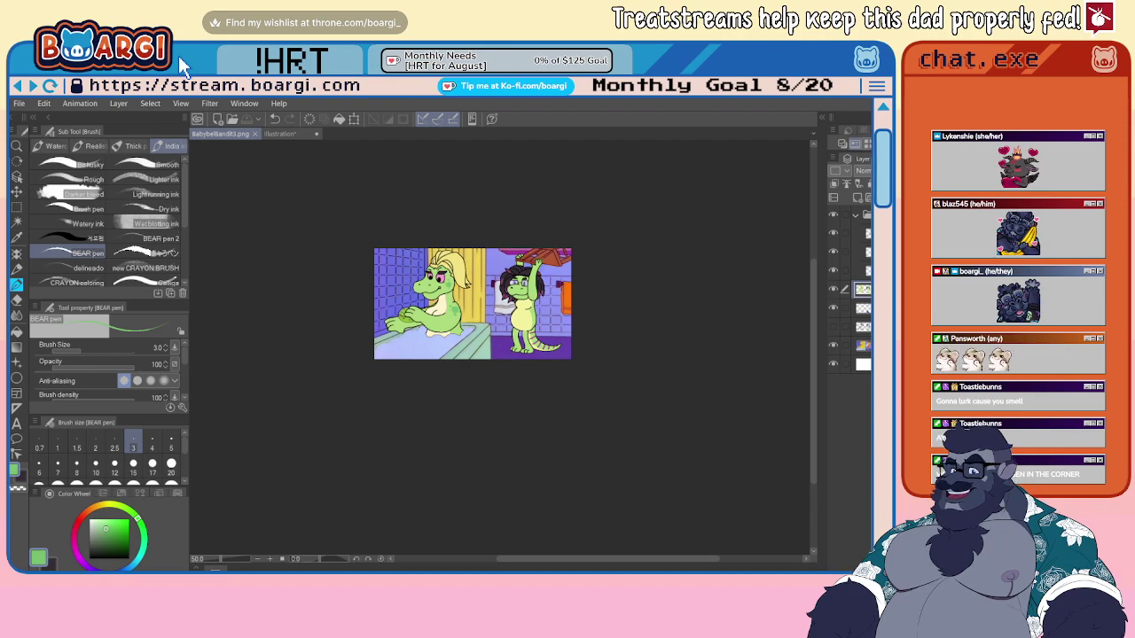
- Close the finished bathroom drawing and the reference illustration
{"action": "left_click", "coordinate": [255, 134]}
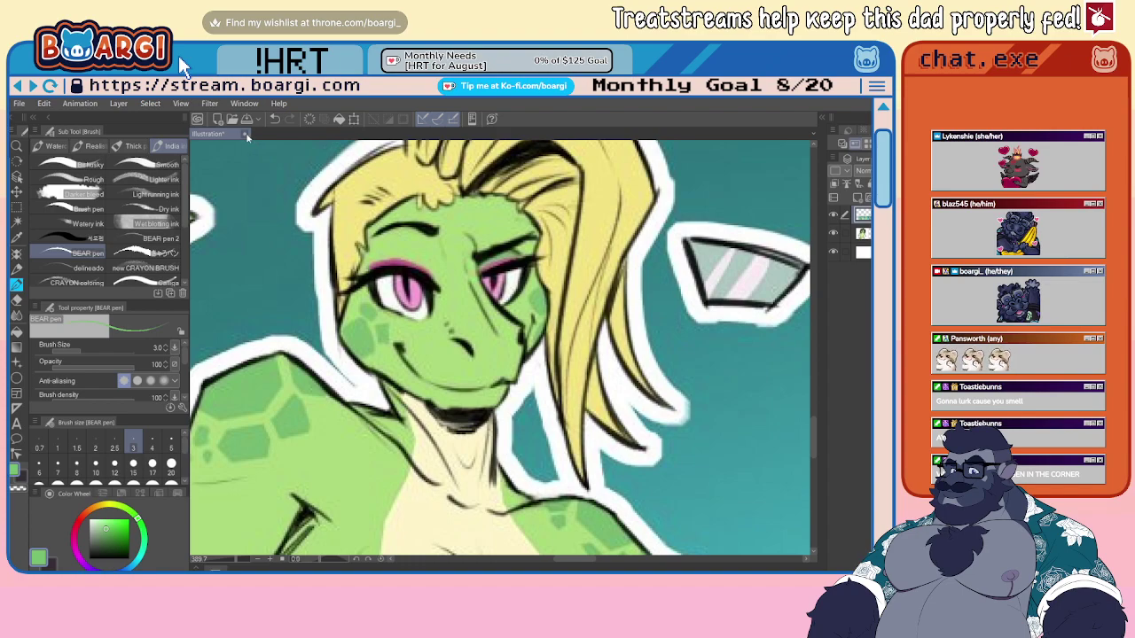
{"action": "left_click", "coordinate": [246, 135]}
{"action": "left_click", "coordinate": [477, 282]}
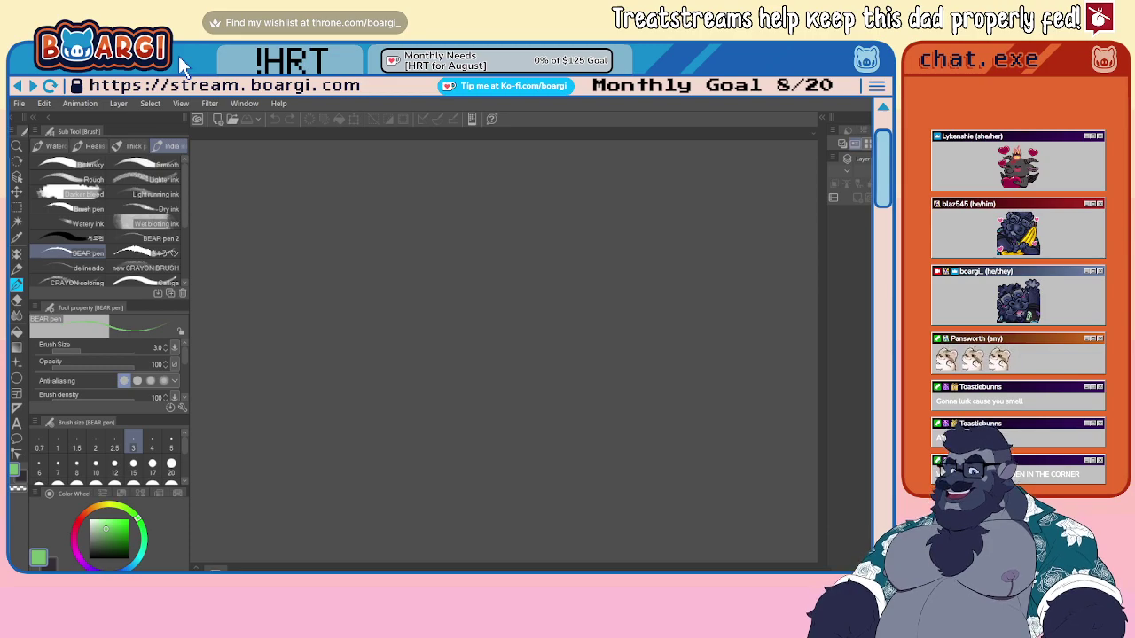
- Create a new canvas with the pasted photo of the opossum in a cowboy hat and merge it into the layer below
{"action": "key", "text": "Return"}
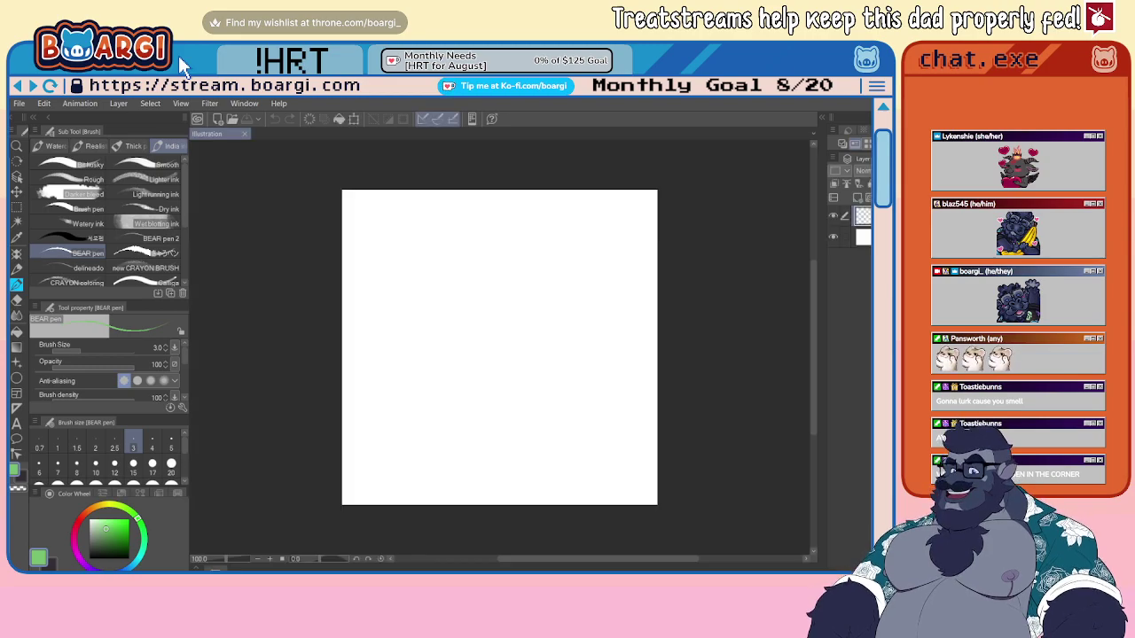
{"action": "key", "text": "ctrl+v"}
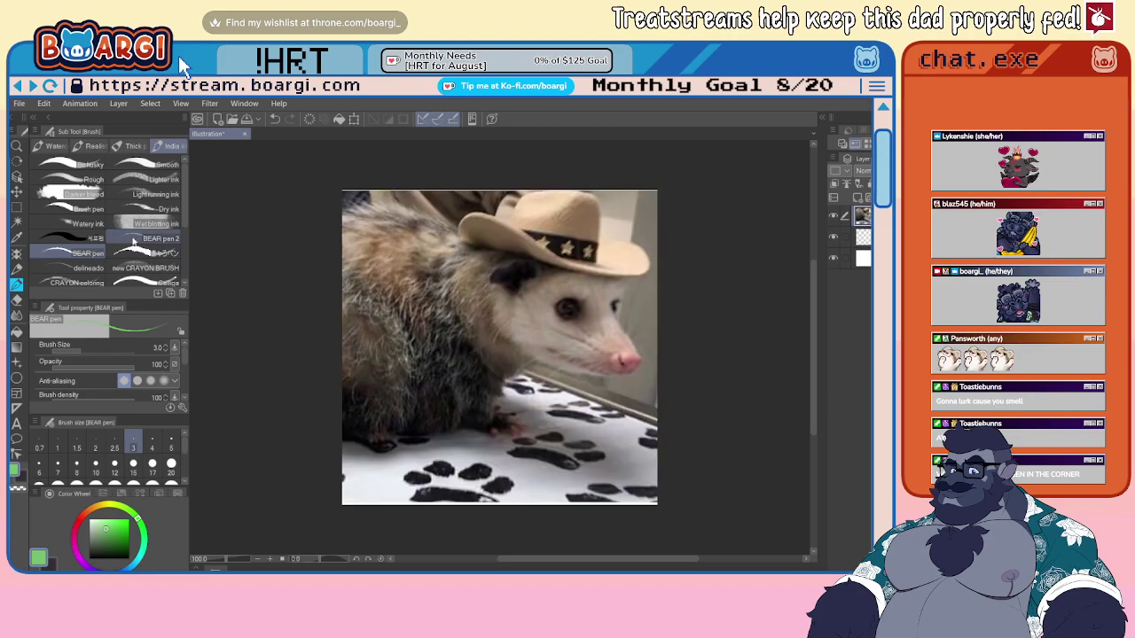
{"action": "key", "text": "ctrl+e"}
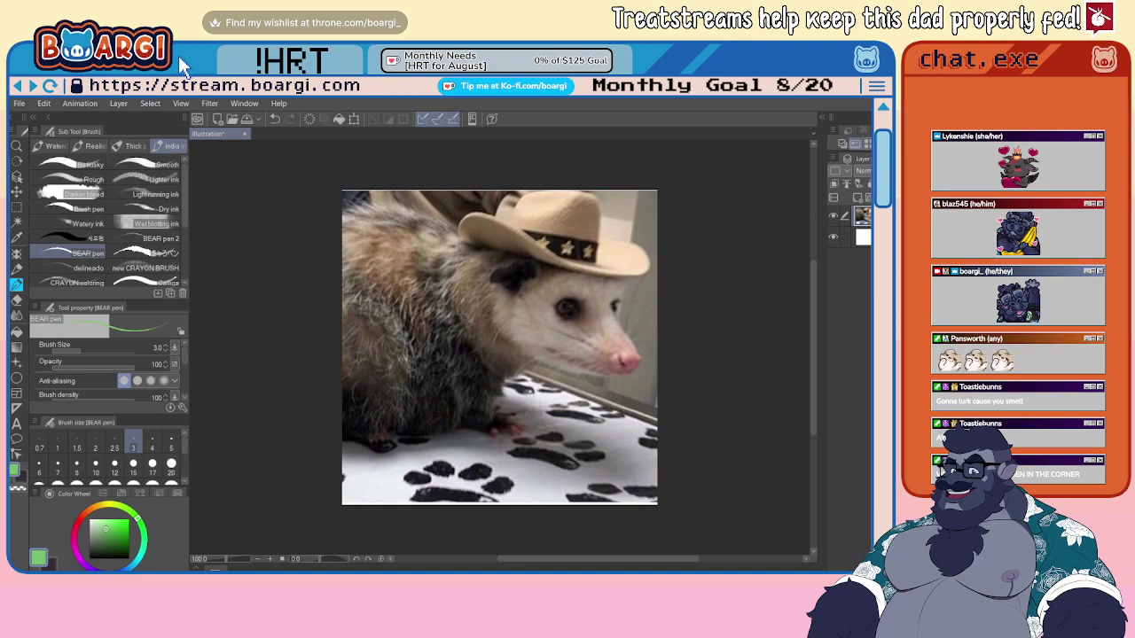
- Fade the cowboy-hat opossum photo and add two empty layers above it, making the lower one active
{"action": "key", "text": "ctrl+shift+o"}
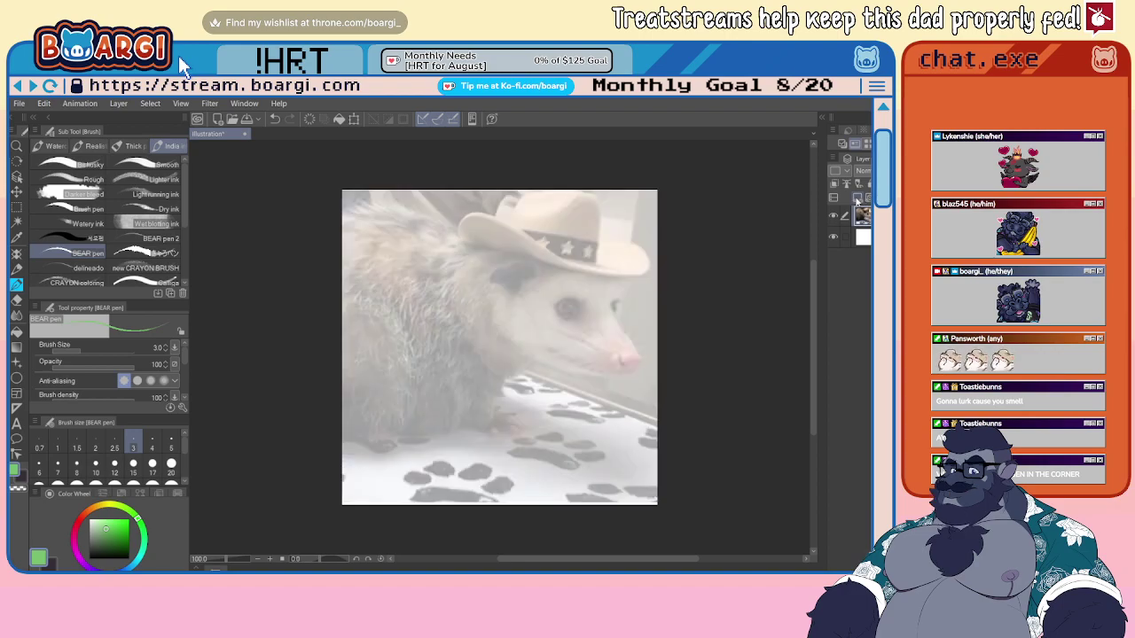
{"action": "key", "text": "ctrl+shift+n"}
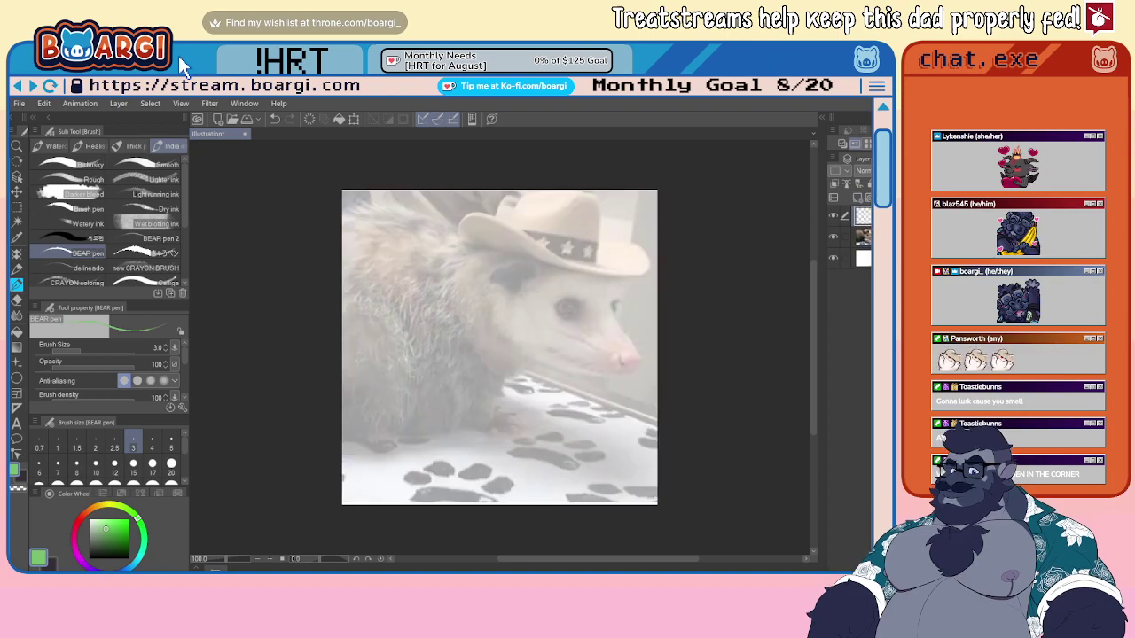
{"action": "key", "text": "ctrl+shift+n"}
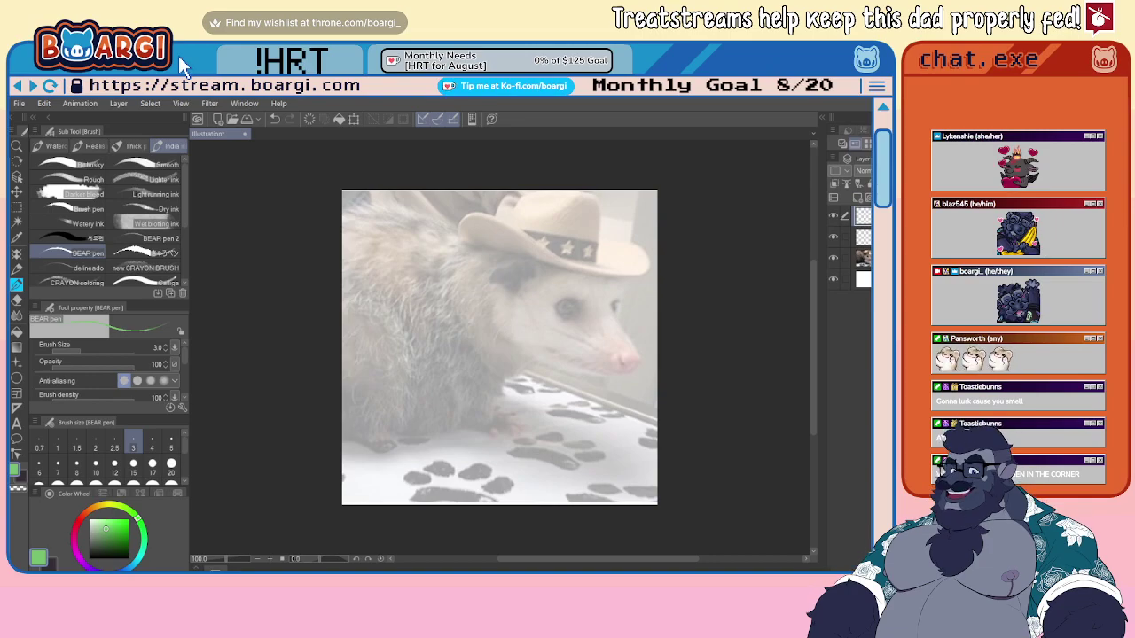
{"action": "key", "text": "alt+bracketleft"}
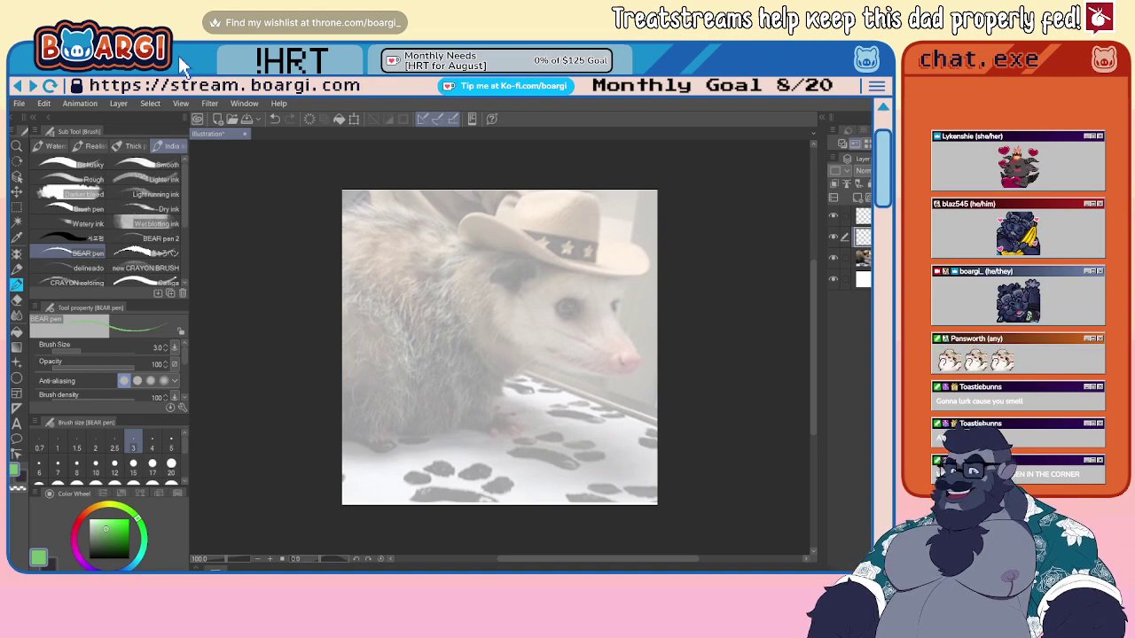
- Create another canvas with the pasted photo of the opossum in the pink bandana and merge it into the layer below
{"action": "key", "text": "Return"}
{"action": "key", "text": "ctrl+v"}
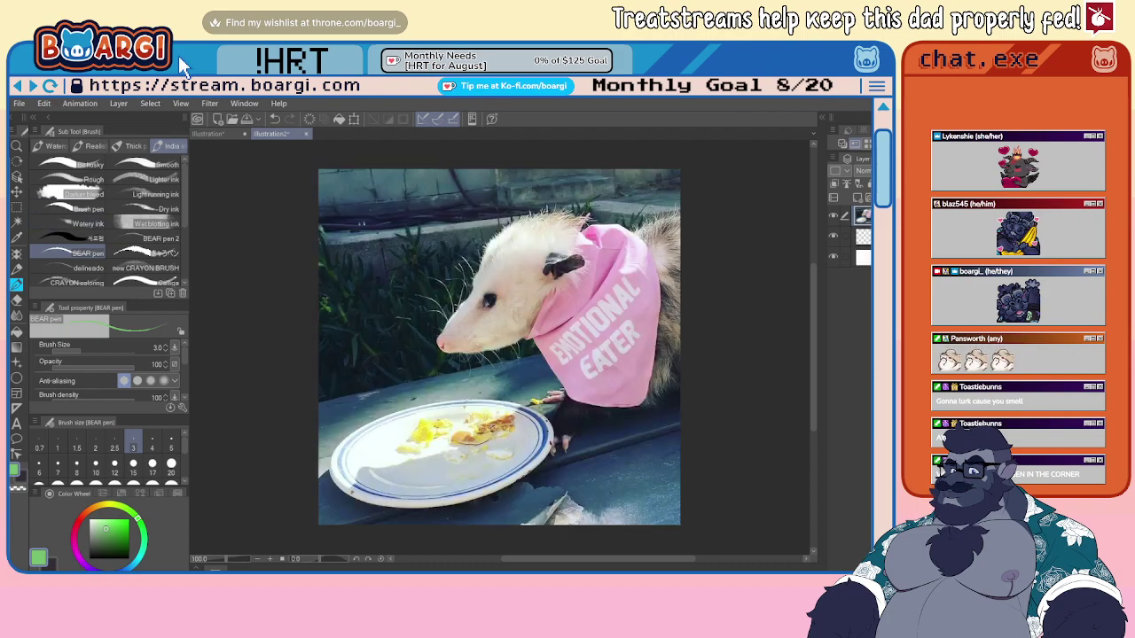
{"action": "key", "text": "ctrl+e"}
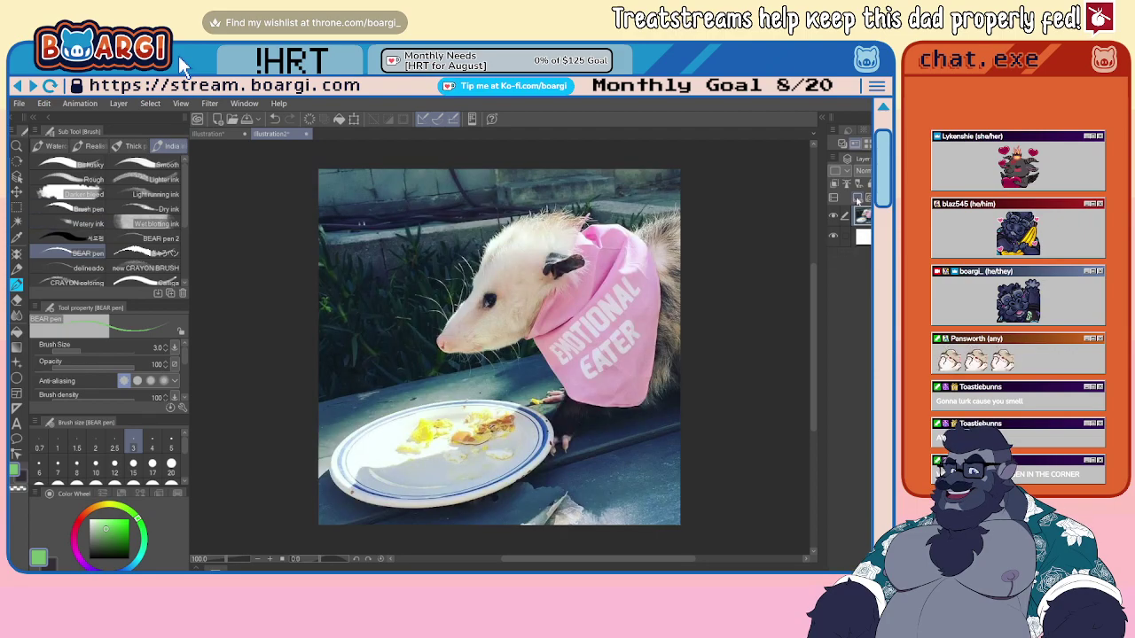
- Add two empty layers above the bandana opossum photo, fade the photo, and make the lower empty layer active
{"action": "left_click", "coordinate": [856, 200]}
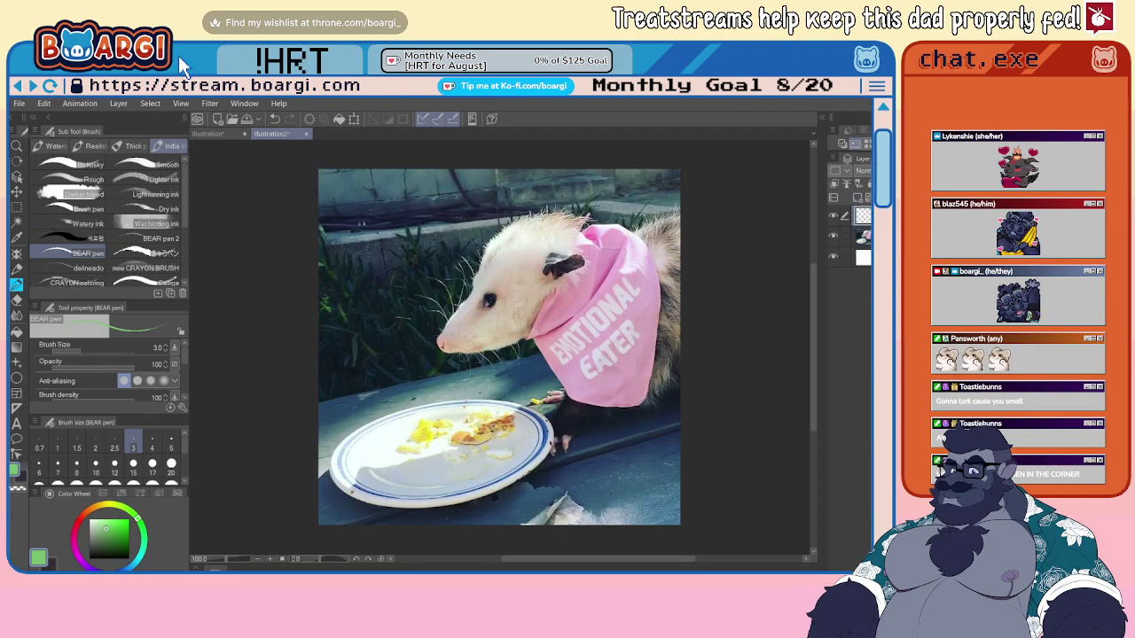
{"action": "left_click", "coordinate": [848, 204]}
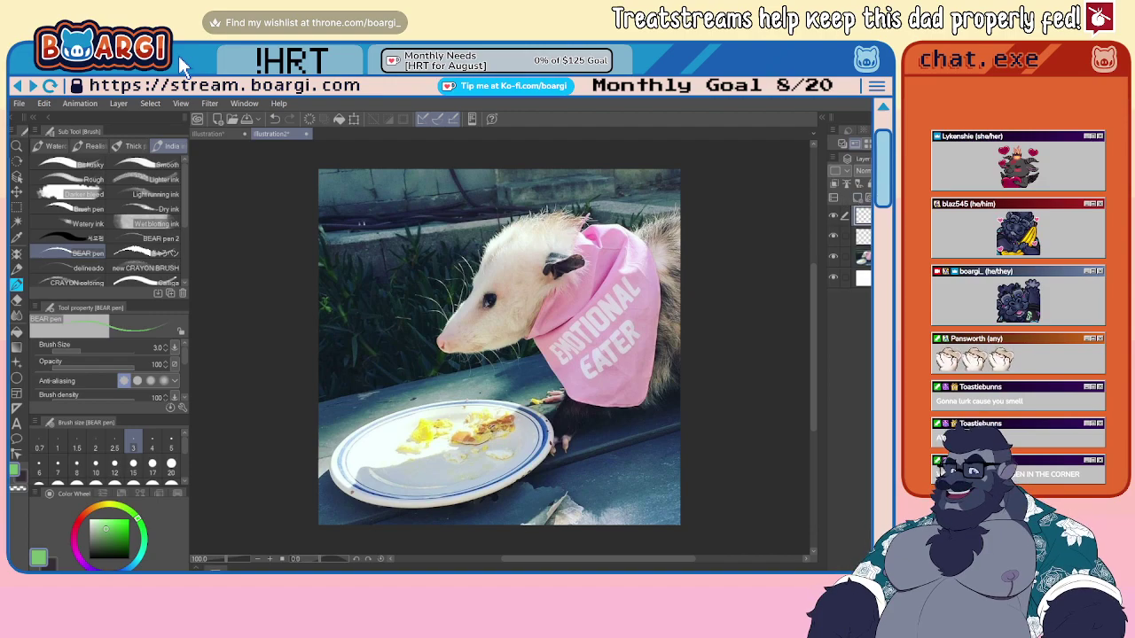
{"action": "left_click", "coordinate": [861, 236]}
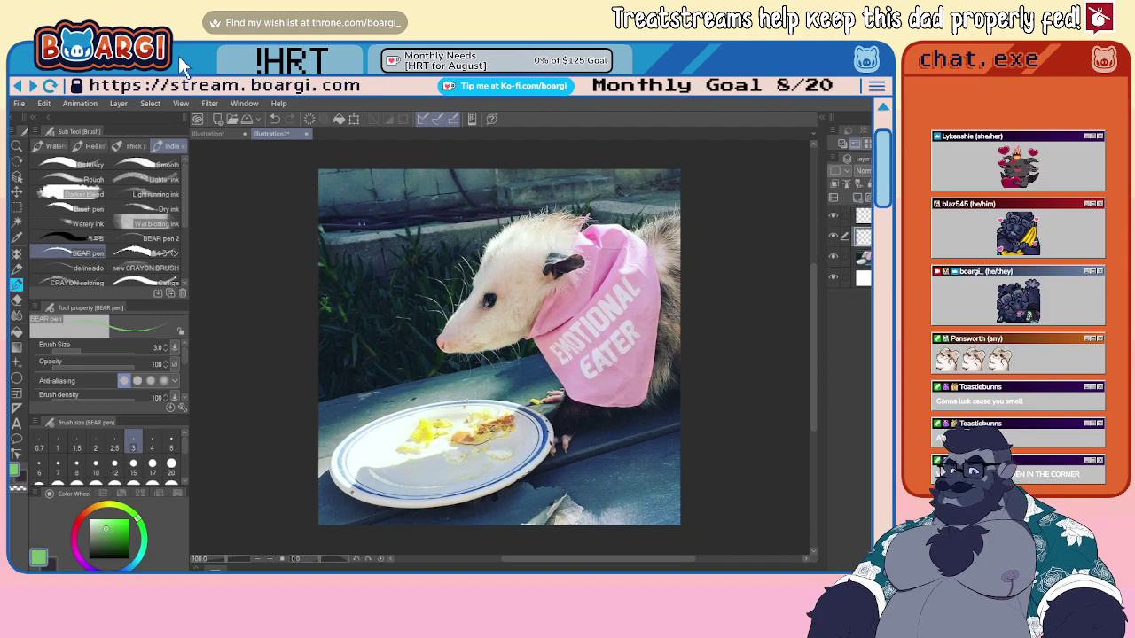
{"action": "left_click", "coordinate": [861, 257]}
{"action": "left_click", "coordinate": [872, 170]}
{"action": "key", "text": "alt+bracketright"}
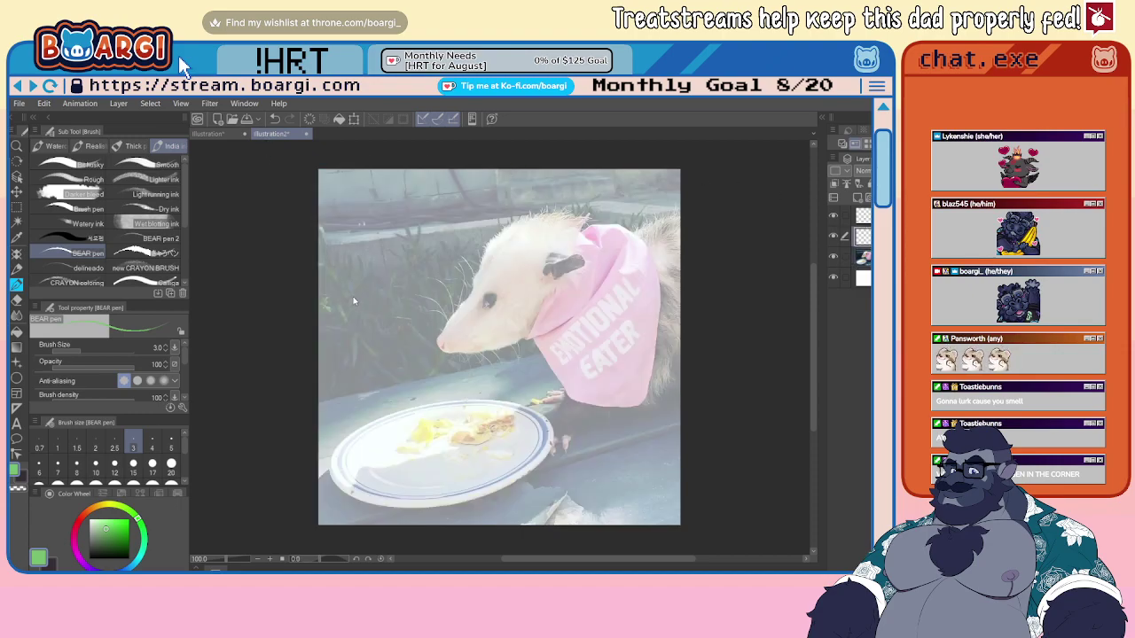
- Switch to the cowboy-hat opossum canvas and choose the crayon pencil with black as the drawing colour
{"action": "left_click", "coordinate": [220, 138]}
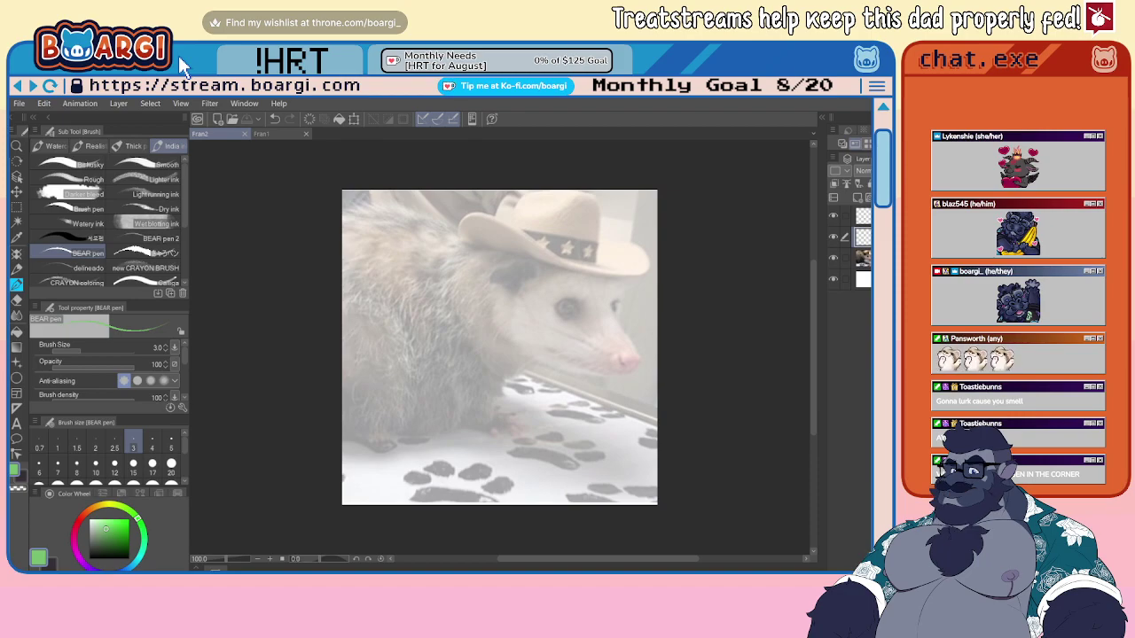
{"action": "key", "text": "ctrl+plus"}
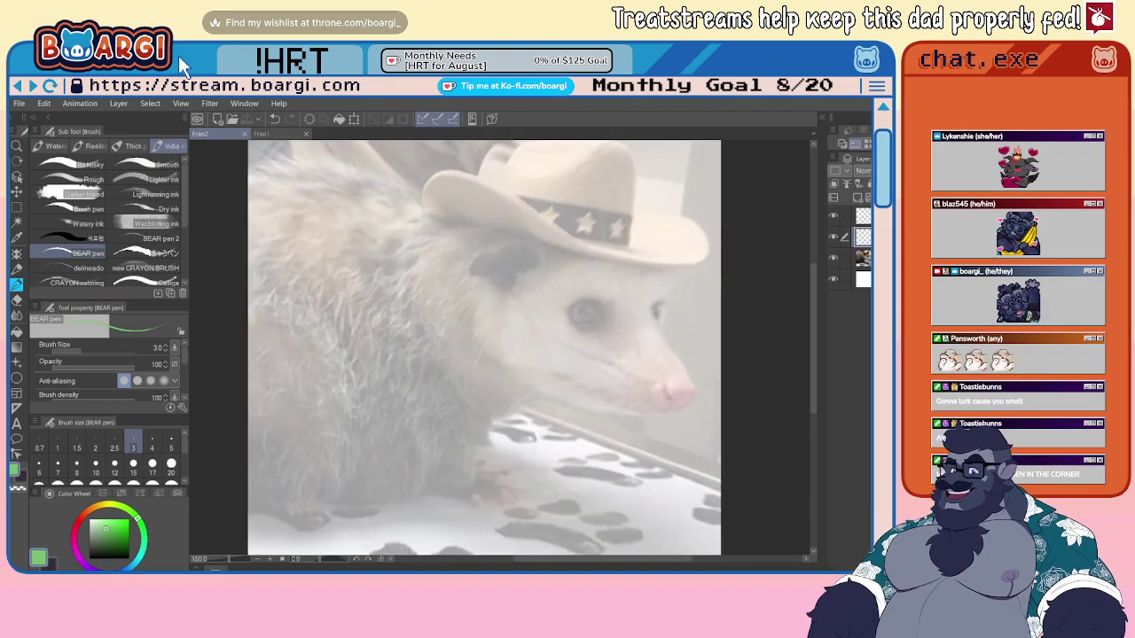
{"action": "key", "text": "p"}
{"action": "key", "text": "ctrl+minus"}
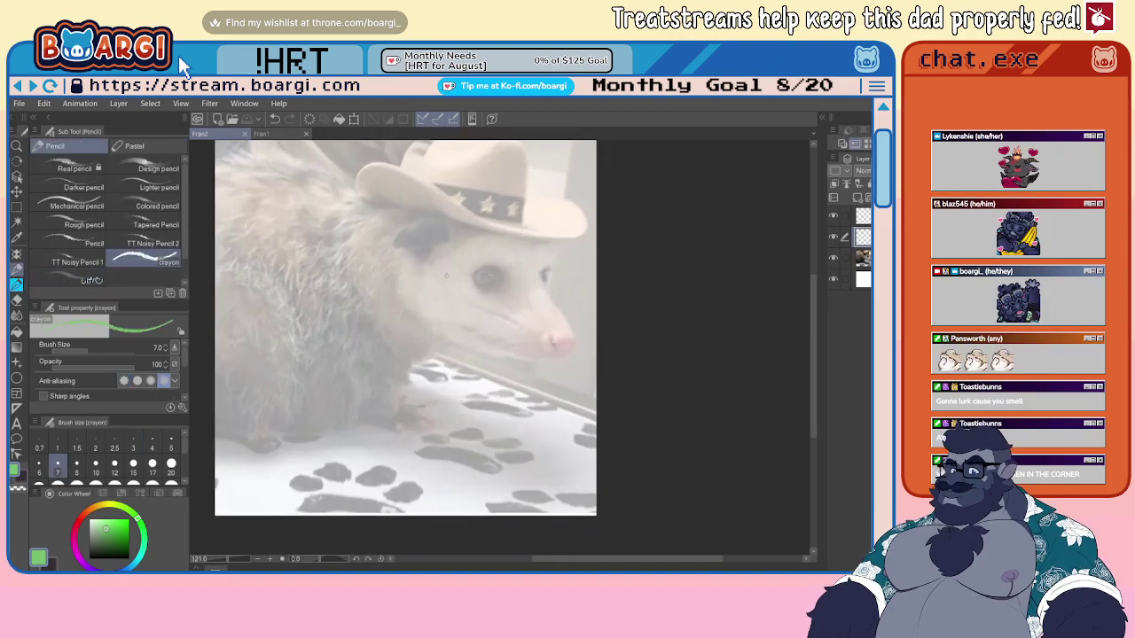
{"action": "key", "text": "ctrl+plus"}
{"action": "left_click", "coordinate": [89, 559]}
{"action": "scroll", "coordinate": [580, 278], "scroll_direction": "up", "scroll_amount": 1}
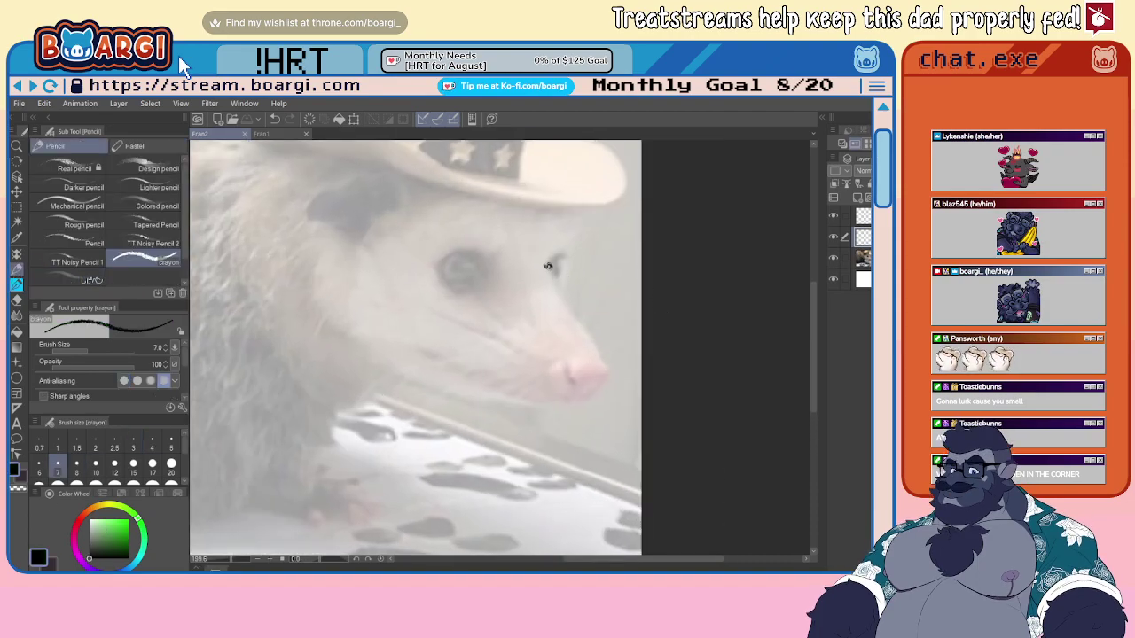
- Trace the opossum's snout outline and its nose with the nostril over the faded photo at brush size 2.5
{"action": "left_click_drag", "start_coordinate": [548, 266], "coordinate": [581, 328]}
{"action": "key", "text": "bracketleft"}
{"action": "key", "text": "bracketleft"}
{"action": "key", "text": "bracketleft"}
{"action": "key", "text": "bracketleft"}
{"action": "key", "text": "bracketleft"}
{"action": "key", "text": "ctrl+z"}
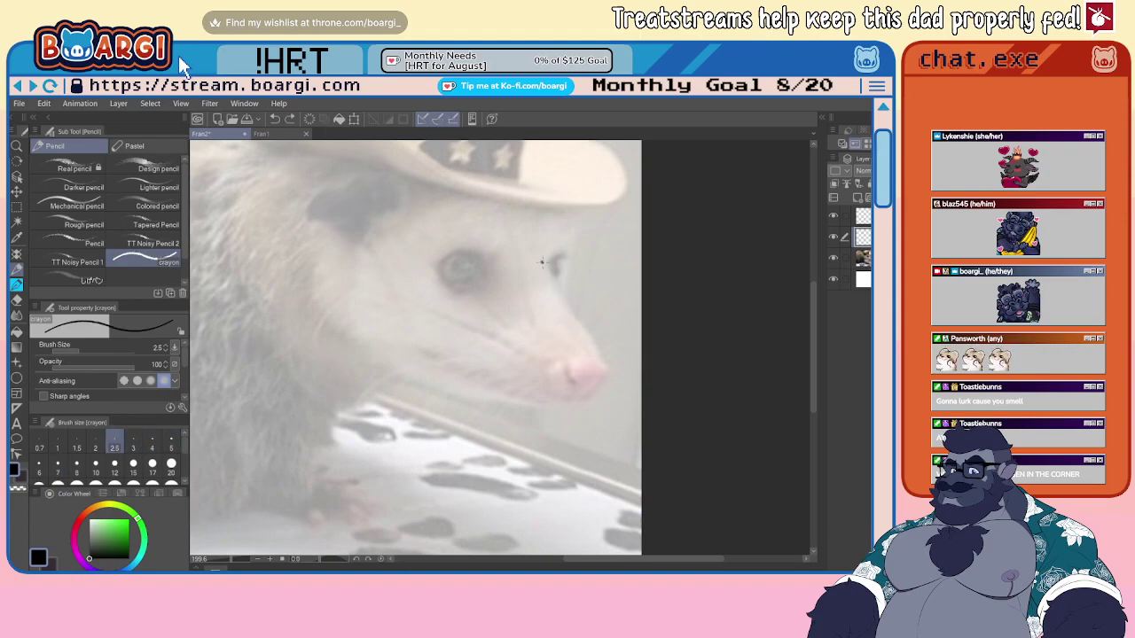
{"action": "mouse_move", "coordinate": [542, 262]}
{"action": "left_mouse_down"}
{"action": "mouse_move", "coordinate": [607, 381]}
{"action": "mouse_move", "coordinate": [582, 399]}
{"action": "mouse_move", "coordinate": [508, 394]}
{"action": "left_mouse_up"}
{"action": "scroll", "coordinate": [589, 373], "scroll_direction": "up", "scroll_amount": 1}
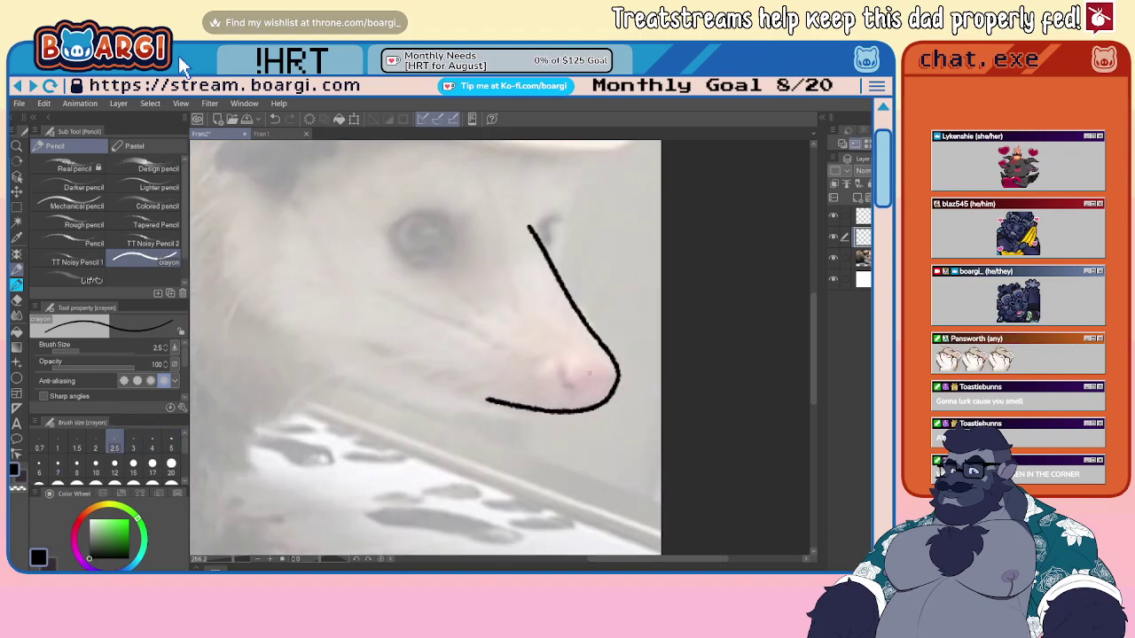
{"action": "scroll", "coordinate": [613, 382], "scroll_direction": "up", "scroll_amount": 1}
{"action": "mouse_move", "coordinate": [614, 356]}
{"action": "left_mouse_down"}
{"action": "mouse_move", "coordinate": [567, 340]}
{"action": "mouse_move", "coordinate": [559, 372]}
{"action": "mouse_move", "coordinate": [574, 358]}
{"action": "mouse_move", "coordinate": [578, 396]}
{"action": "mouse_move", "coordinate": [595, 410]}
{"action": "left_mouse_up"}
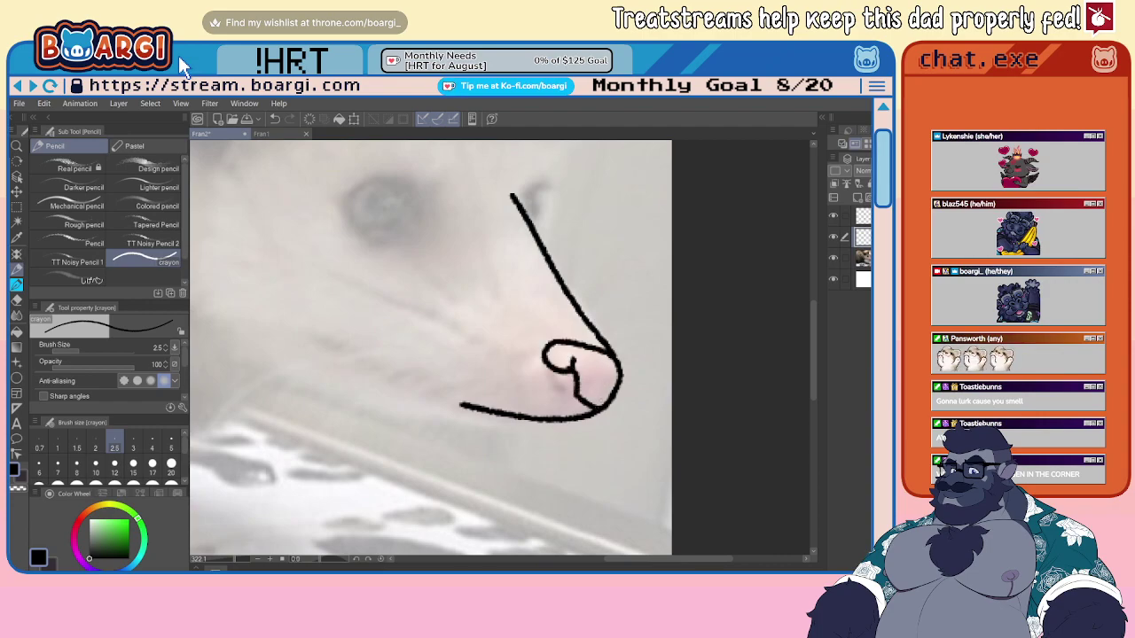
{"action": "scroll", "coordinate": [581, 337], "scroll_direction": "down", "scroll_amount": 2}
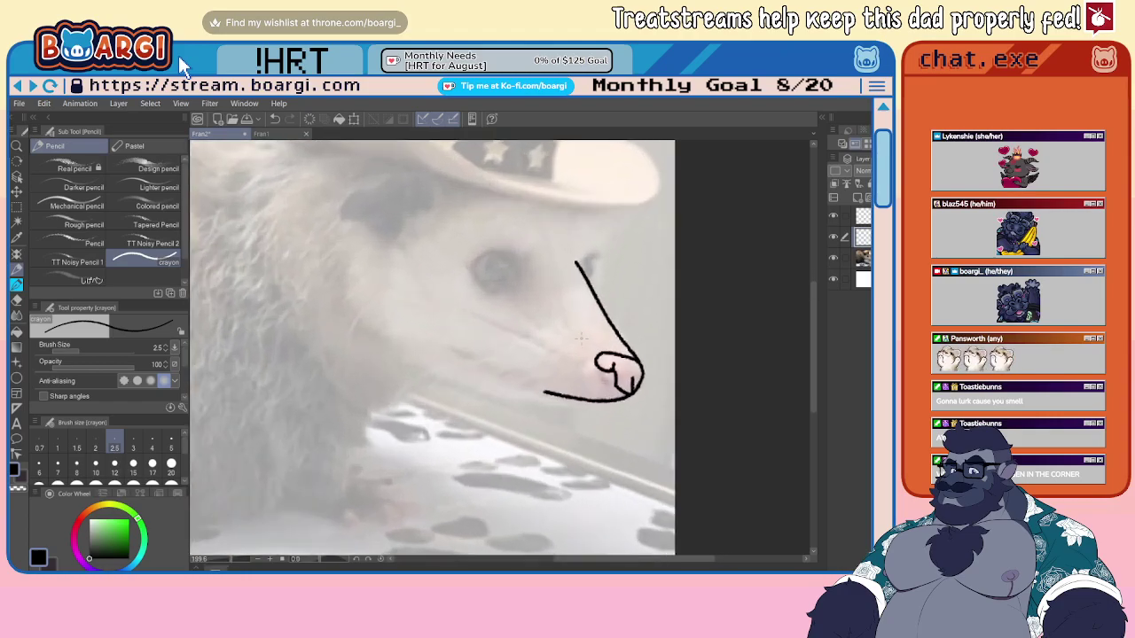
- Draw the opossum's mouth line, furry lower jaw and jagged cheek fur behind the face
{"action": "mouse_move", "coordinate": [456, 355]}
{"action": "left_mouse_down"}
{"action": "mouse_move", "coordinate": [558, 399]}
{"action": "mouse_move", "coordinate": [506, 405]}
{"action": "mouse_move", "coordinate": [417, 366]}
{"action": "left_mouse_up"}
{"action": "mouse_move", "coordinate": [360, 249]}
{"action": "left_mouse_down"}
{"action": "mouse_move", "coordinate": [334, 270]}
{"action": "mouse_move", "coordinate": [333, 321]}
{"action": "mouse_move", "coordinate": [351, 323]}
{"action": "mouse_move", "coordinate": [374, 339]}
{"action": "left_mouse_up"}
{"action": "scroll", "coordinate": [471, 353], "scroll_direction": "down", "scroll_amount": 5}
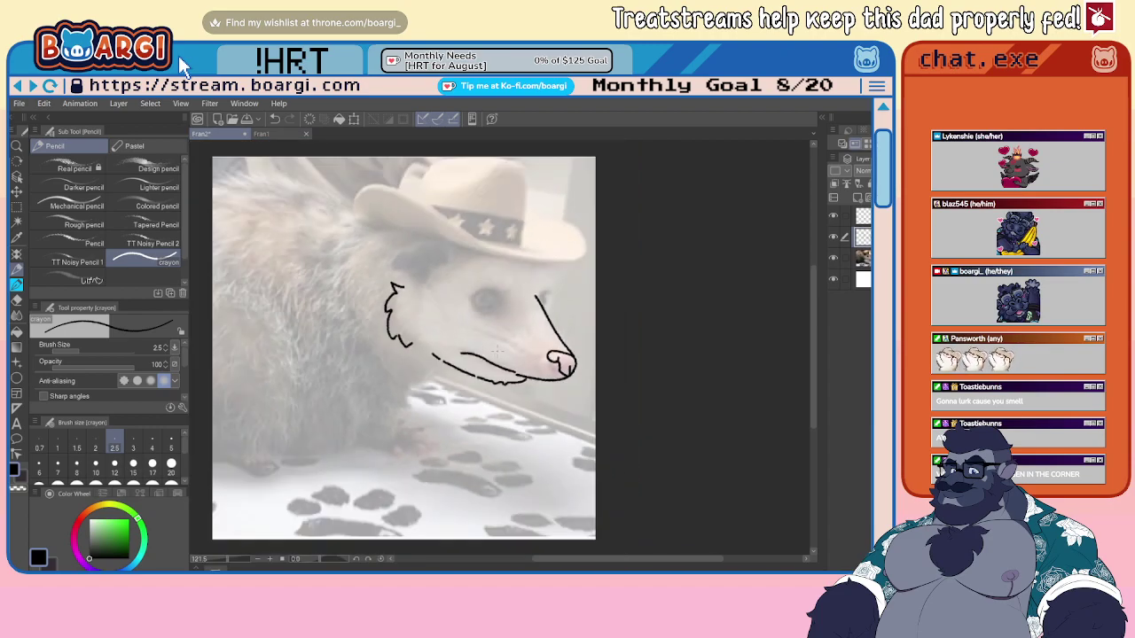
{"action": "scroll", "coordinate": [552, 289], "scroll_direction": "up", "scroll_amount": 7}
{"action": "mouse_move", "coordinate": [529, 247]}
{"action": "left_mouse_down"}
{"action": "mouse_move", "coordinate": [557, 284]}
{"action": "mouse_move", "coordinate": [556, 339]}
{"action": "mouse_move", "coordinate": [542, 332]}
{"action": "mouse_move", "coordinate": [544, 252]}
{"action": "left_mouse_up"}
{"action": "key", "text": "ctrl+z"}
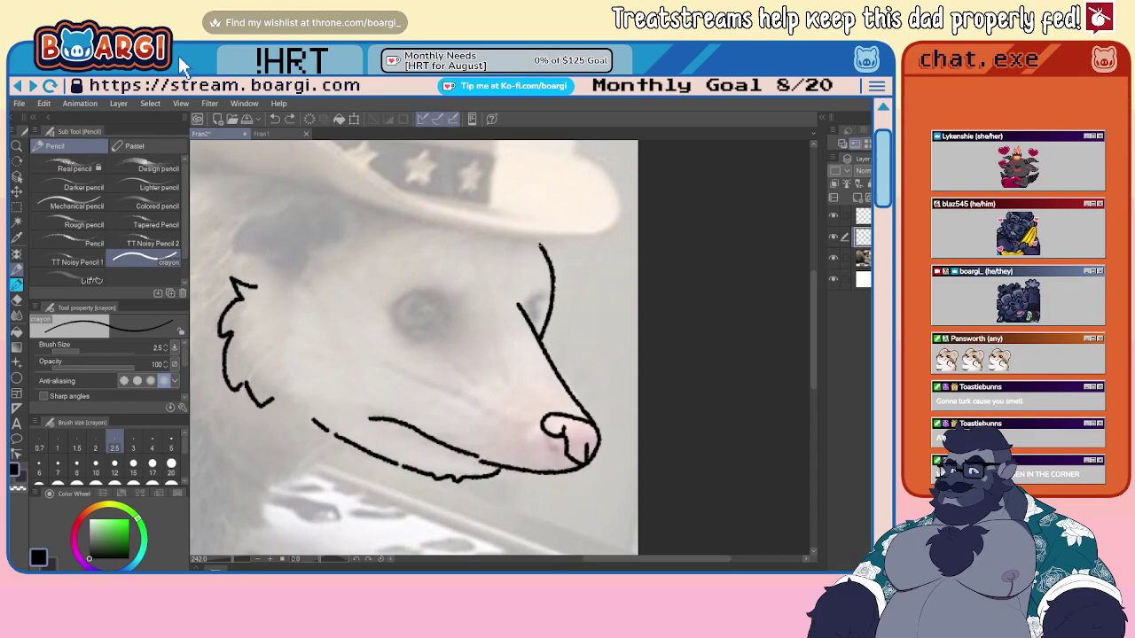
{"action": "key", "text": "ctrl+z"}
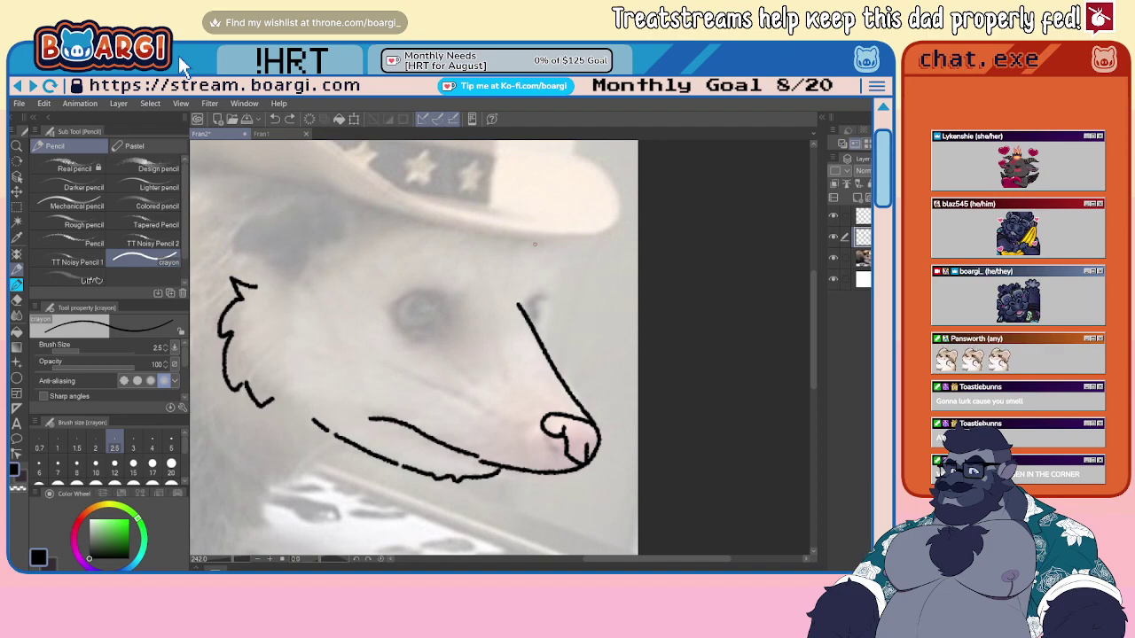
- Draw a pointed hair tuft sweeping across the forehead below the hat brim and a small fur tuft beside the snout
{"action": "mouse_move", "coordinate": [535, 241]}
{"action": "left_mouse_down"}
{"action": "mouse_move", "coordinate": [592, 284]}
{"action": "mouse_move", "coordinate": [564, 294]}
{"action": "mouse_move", "coordinate": [588, 294]}
{"action": "mouse_move", "coordinate": [489, 312]}
{"action": "mouse_move", "coordinate": [461, 239]}
{"action": "left_mouse_up"}
{"action": "scroll", "coordinate": [550, 330], "scroll_direction": "up", "scroll_amount": 3}
{"action": "mouse_move", "coordinate": [548, 326]}
{"action": "left_mouse_down"}
{"action": "mouse_move", "coordinate": [544, 341]}
{"action": "mouse_move", "coordinate": [560, 344]}
{"action": "mouse_move", "coordinate": [567, 372]}
{"action": "mouse_move", "coordinate": [554, 386]}
{"action": "left_mouse_up"}
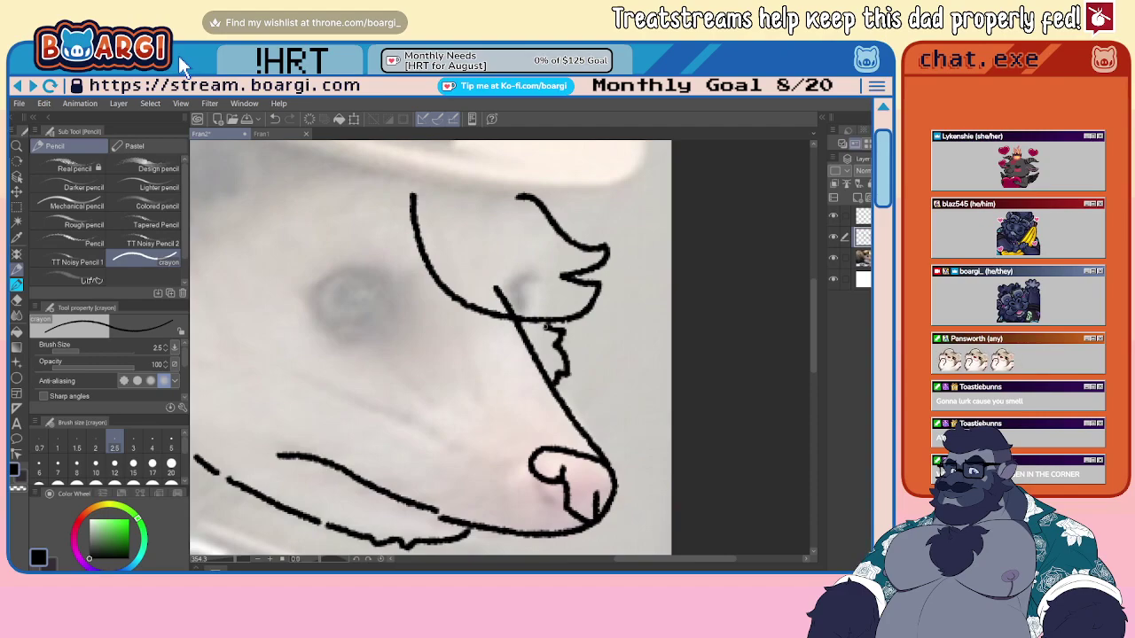
- Draw the opossum's near eye as a solid black slanted oval and the far eye as a smaller one beside the snout
{"action": "scroll", "coordinate": [547, 327], "scroll_direction": "down", "scroll_amount": 3}
{"action": "scroll", "coordinate": [445, 318], "scroll_direction": "up", "scroll_amount": 3}
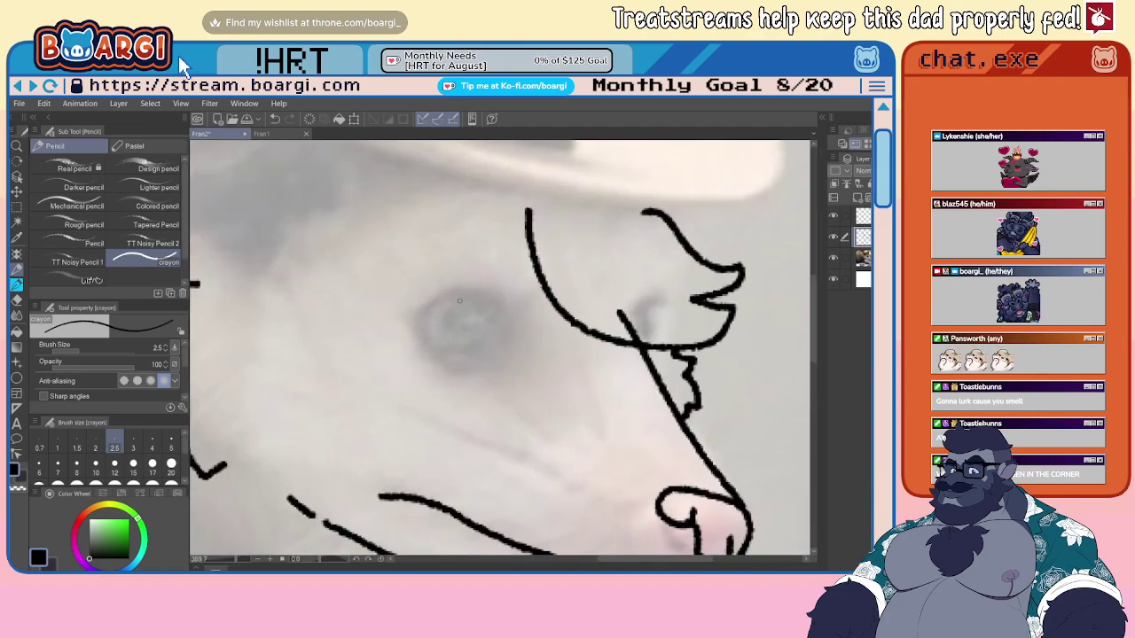
{"action": "mouse_move", "coordinate": [473, 289]}
{"action": "left_mouse_down"}
{"action": "mouse_move", "coordinate": [461, 305]}
{"action": "mouse_move", "coordinate": [486, 290]}
{"action": "mouse_move", "coordinate": [480, 323]}
{"action": "mouse_move", "coordinate": [454, 359]}
{"action": "mouse_move", "coordinate": [474, 293]}
{"action": "mouse_move", "coordinate": [477, 306]}
{"action": "left_mouse_up"}
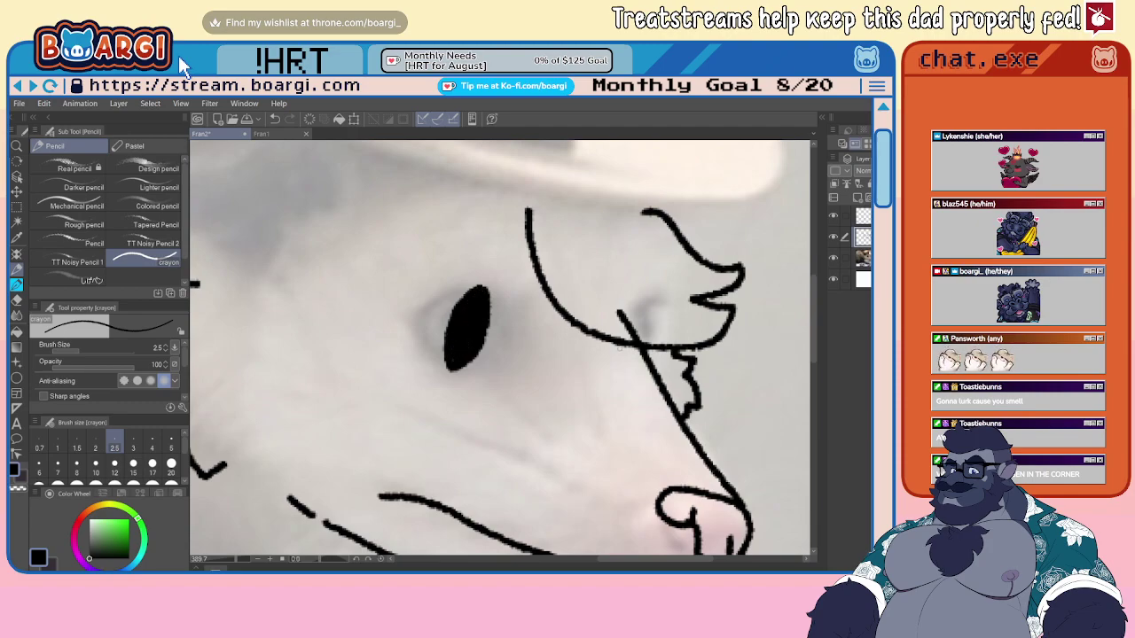
{"action": "mouse_move", "coordinate": [620, 347]}
{"action": "left_mouse_down"}
{"action": "mouse_move", "coordinate": [610, 379]}
{"action": "mouse_move", "coordinate": [616, 362]}
{"action": "left_mouse_up"}
{"action": "scroll", "coordinate": [621, 347], "scroll_direction": "down", "scroll_amount": 10}
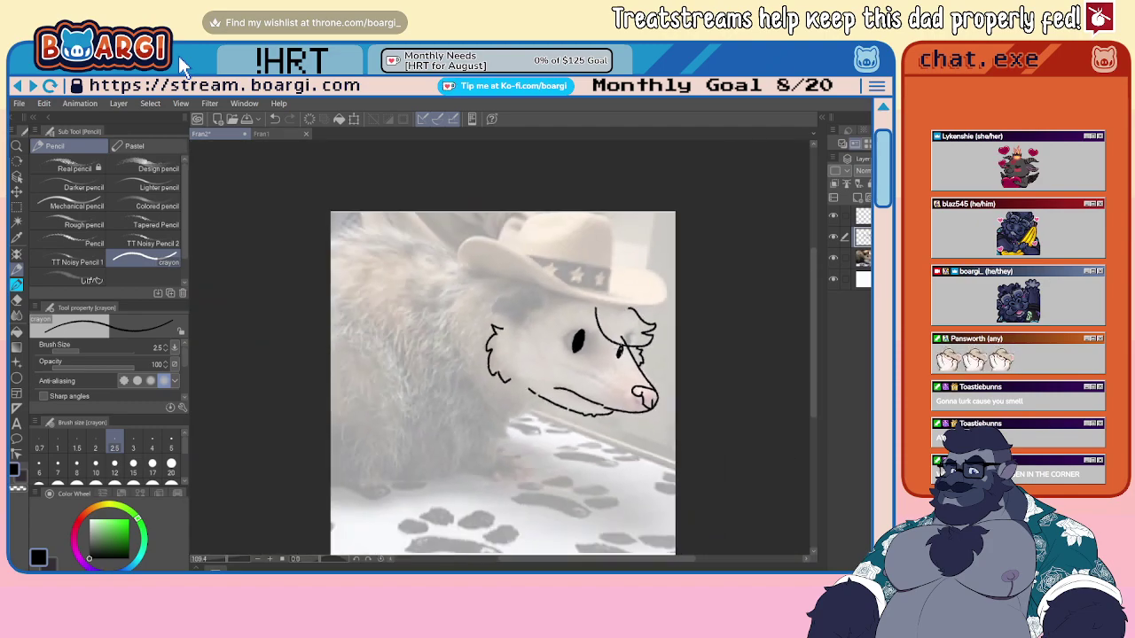
- Undo the far eye and erase the snout line overlapping the forehead hair tuft with the Snap eraser at size 17
{"action": "scroll", "coordinate": [618, 347], "scroll_direction": "down", "scroll_amount": 4}
{"action": "key", "text": "ctrl+z"}
{"action": "scroll", "coordinate": [618, 347], "scroll_direction": "up", "scroll_amount": 3}
{"action": "left_click", "coordinate": [17, 301]}
{"action": "scroll", "coordinate": [623, 345], "scroll_direction": "up", "scroll_amount": 3}
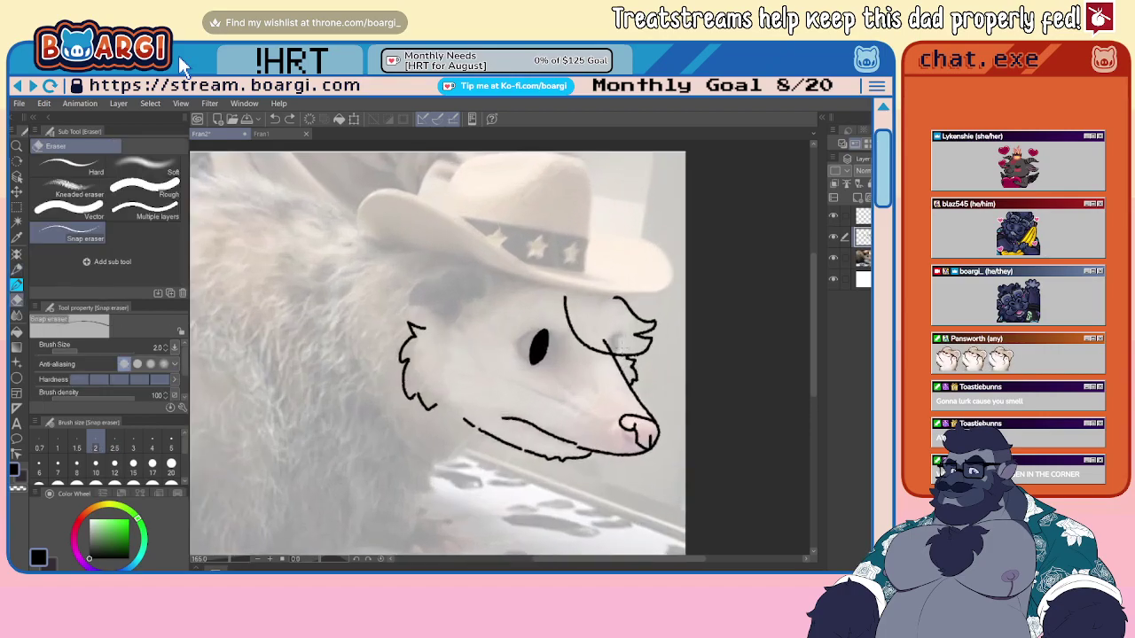
{"action": "scroll", "coordinate": [621, 347], "scroll_direction": "up", "scroll_amount": 2}
{"action": "left_click", "coordinate": [152, 466]}
{"action": "scroll", "coordinate": [633, 344], "scroll_direction": "up", "scroll_amount": 3}
{"action": "left_click_drag", "start_coordinate": [589, 342], "coordinate": [600, 342]}
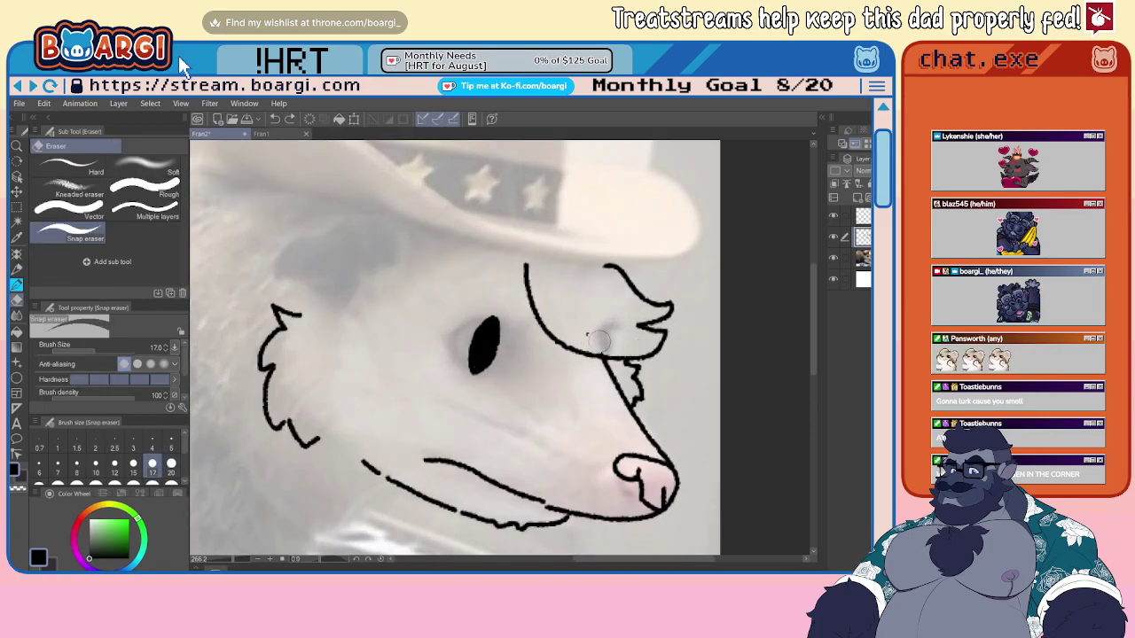
{"action": "scroll", "coordinate": [599, 340], "scroll_direction": "down", "scroll_amount": 3}
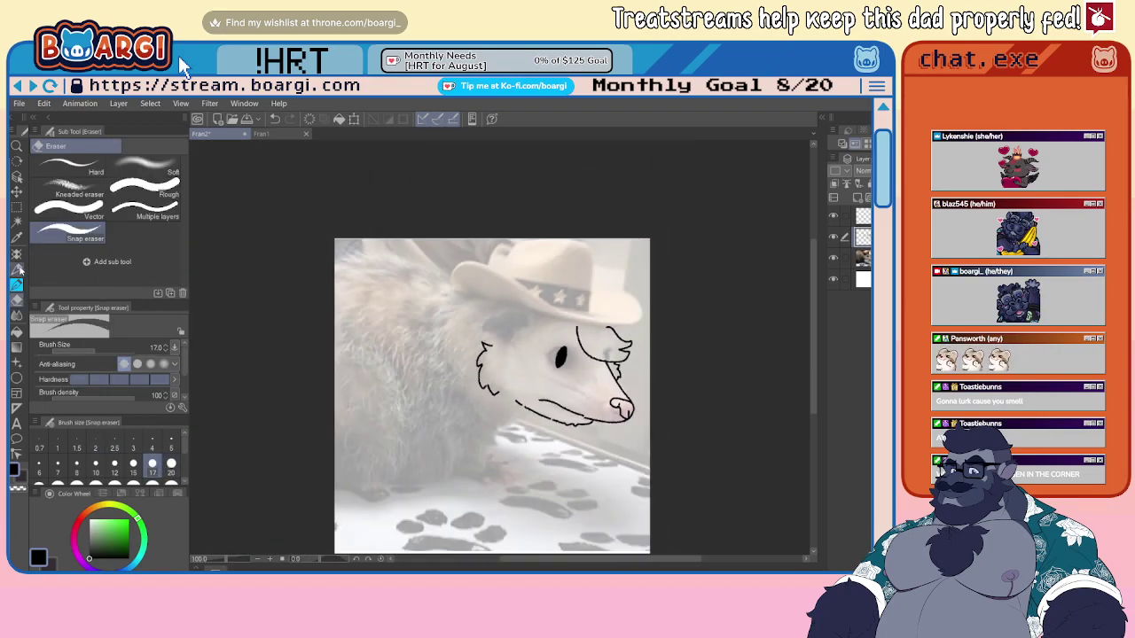
- Draw the opossum's rounded ear with inner folds, jagged fur and a small ring using the crayon pencil, and extend its top line along the hat brim
{"action": "key", "text": "p"}
{"action": "scroll", "coordinate": [473, 359], "scroll_direction": "up", "scroll_amount": 1}
{"action": "scroll", "coordinate": [473, 359], "scroll_direction": "up", "scroll_amount": 1}
{"action": "scroll", "coordinate": [455, 299], "scroll_direction": "up", "scroll_amount": 1}
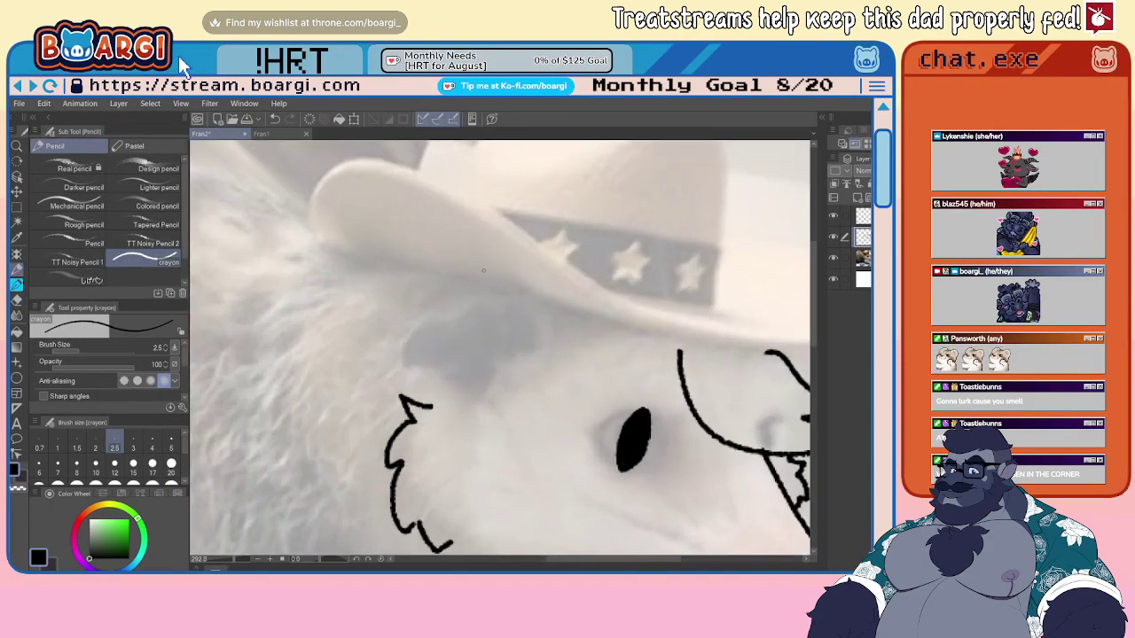
{"action": "mouse_move", "coordinate": [486, 278]}
{"action": "left_mouse_down"}
{"action": "mouse_move", "coordinate": [384, 285]}
{"action": "mouse_move", "coordinate": [384, 343]}
{"action": "mouse_move", "coordinate": [430, 386]}
{"action": "mouse_move", "coordinate": [483, 389]}
{"action": "left_mouse_up"}
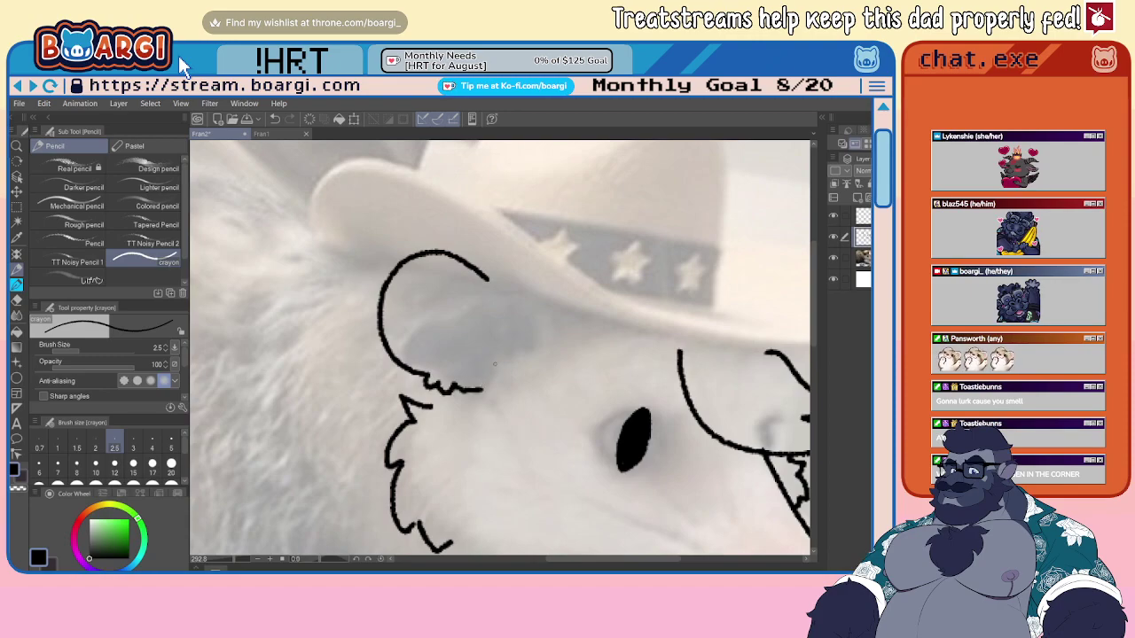
{"action": "mouse_move", "coordinate": [514, 330]}
{"action": "left_mouse_down"}
{"action": "mouse_move", "coordinate": [484, 344]}
{"action": "mouse_move", "coordinate": [458, 332]}
{"action": "mouse_move", "coordinate": [410, 292]}
{"action": "left_mouse_up"}
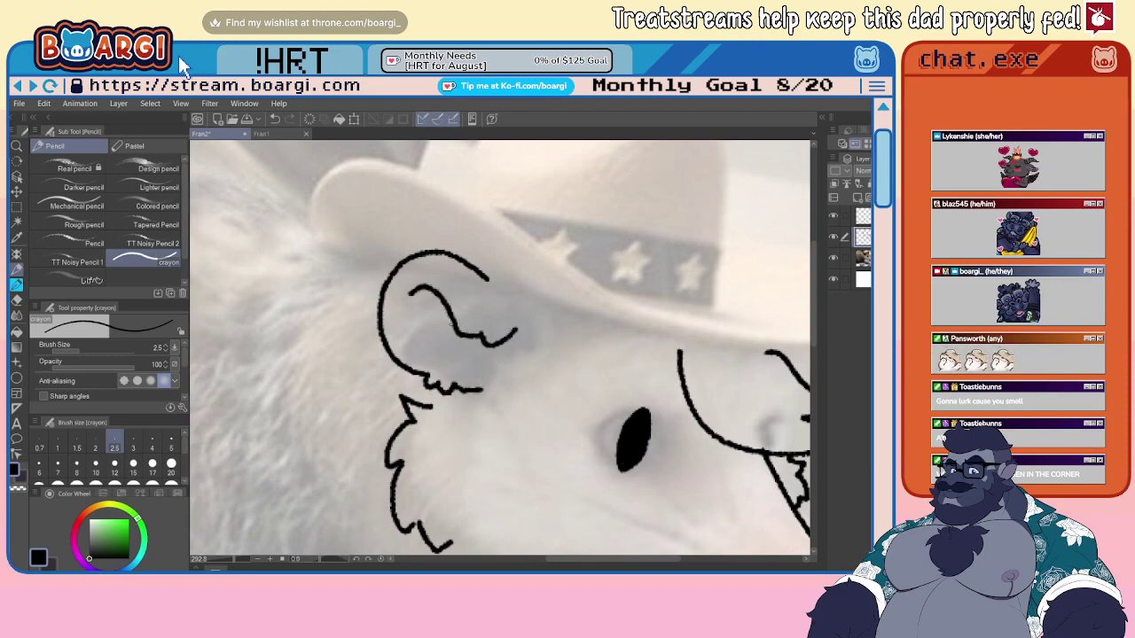
{"action": "mouse_move", "coordinate": [446, 362]}
{"action": "left_mouse_down"}
{"action": "mouse_move", "coordinate": [450, 376]}
{"action": "mouse_move", "coordinate": [456, 363]}
{"action": "mouse_move", "coordinate": [498, 365]}
{"action": "mouse_move", "coordinate": [506, 354]}
{"action": "left_mouse_up"}
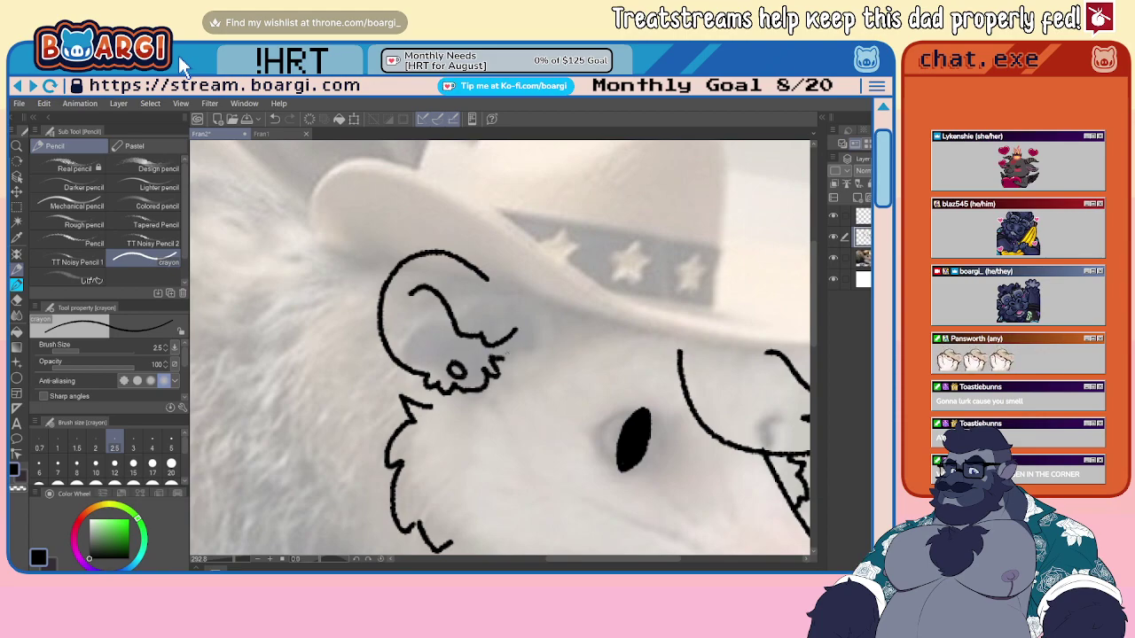
{"action": "left_click_drag", "start_coordinate": [486, 277], "coordinate": [661, 337]}
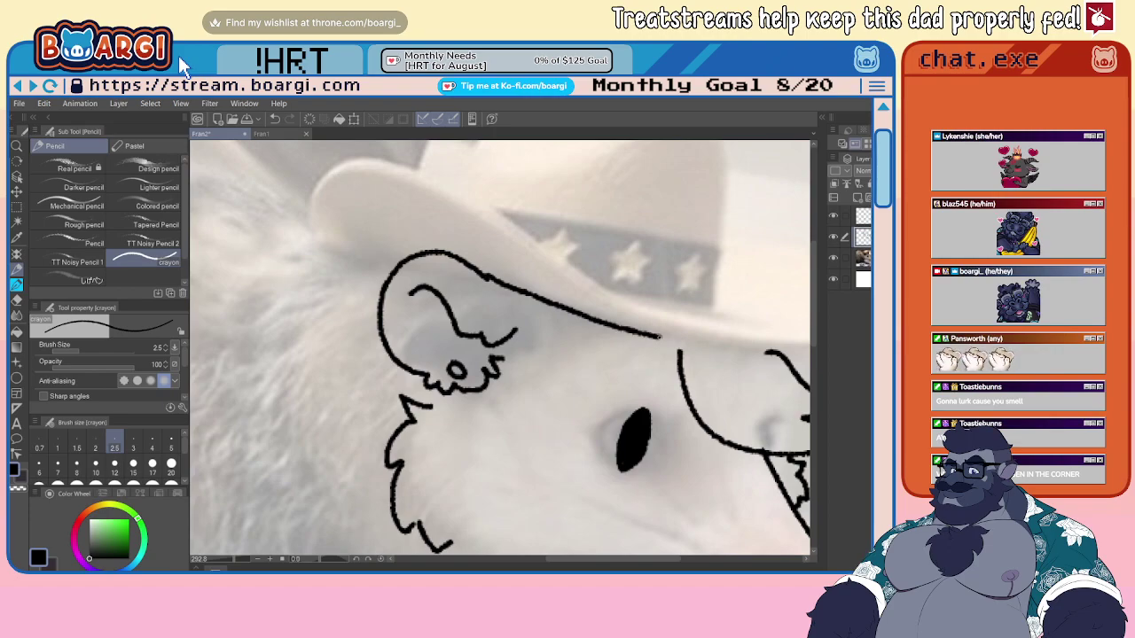
{"action": "scroll", "coordinate": [567, 321], "scroll_direction": "down", "scroll_amount": 6}
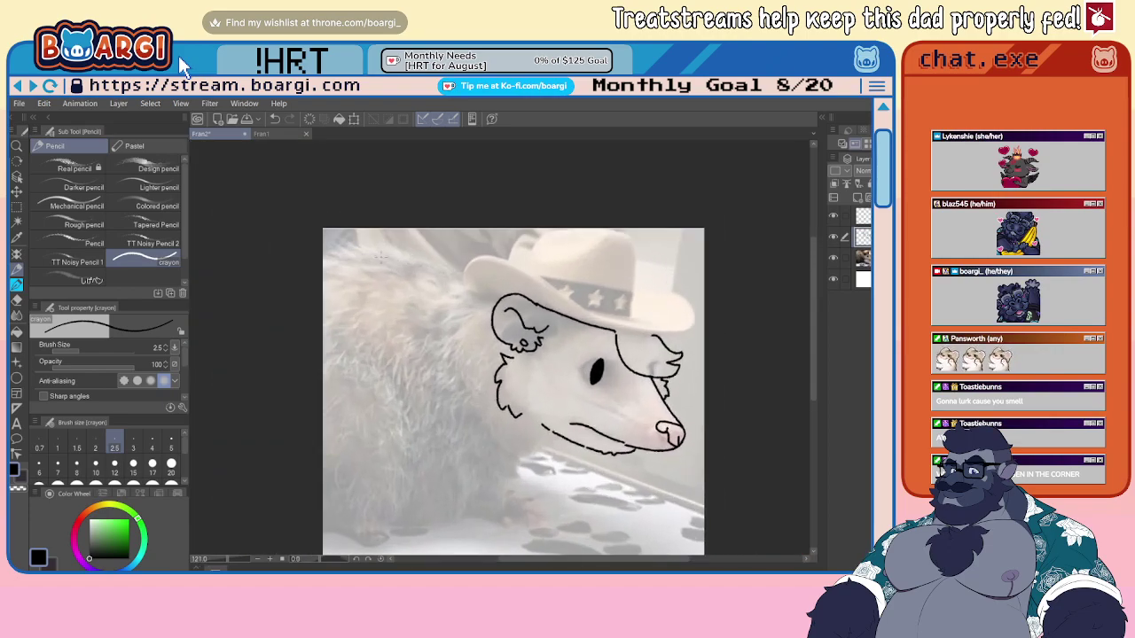
{"action": "scroll", "coordinate": [484, 293], "scroll_direction": "up", "scroll_amount": 4}
{"action": "left_click_drag", "start_coordinate": [493, 293], "coordinate": [446, 259]}
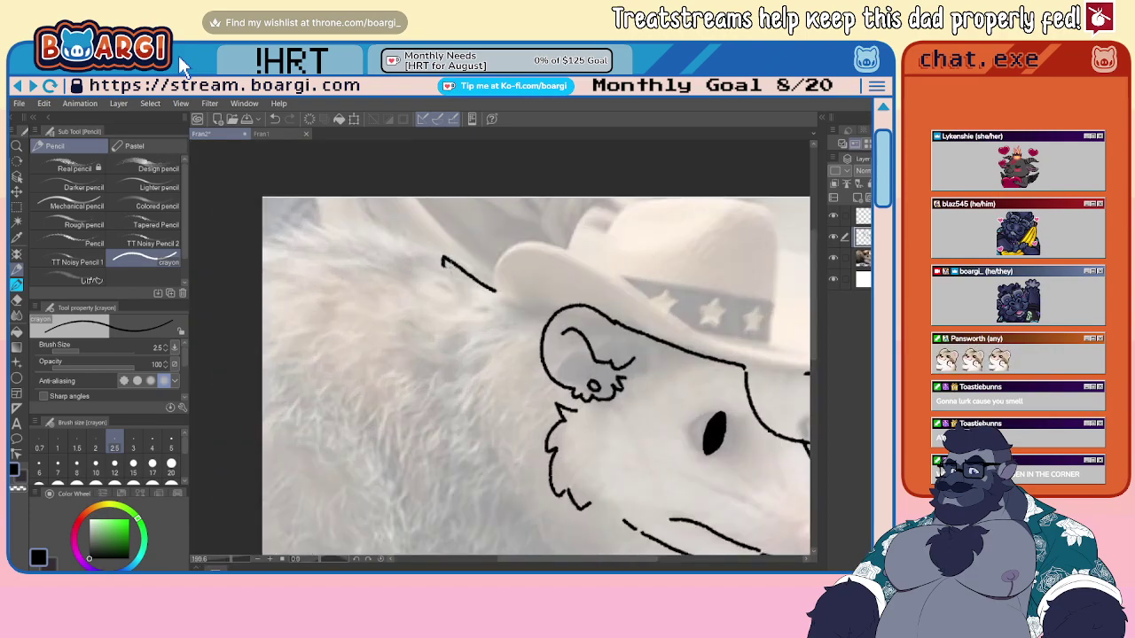
{"action": "key", "text": "ctrl+z"}
{"action": "mouse_move", "coordinate": [496, 289]}
{"action": "left_mouse_down"}
{"action": "mouse_move", "coordinate": [395, 240]}
{"action": "mouse_move", "coordinate": [277, 227]}
{"action": "mouse_move", "coordinate": [261, 236]}
{"action": "left_mouse_up"}
{"action": "key", "text": "ctrl+z"}
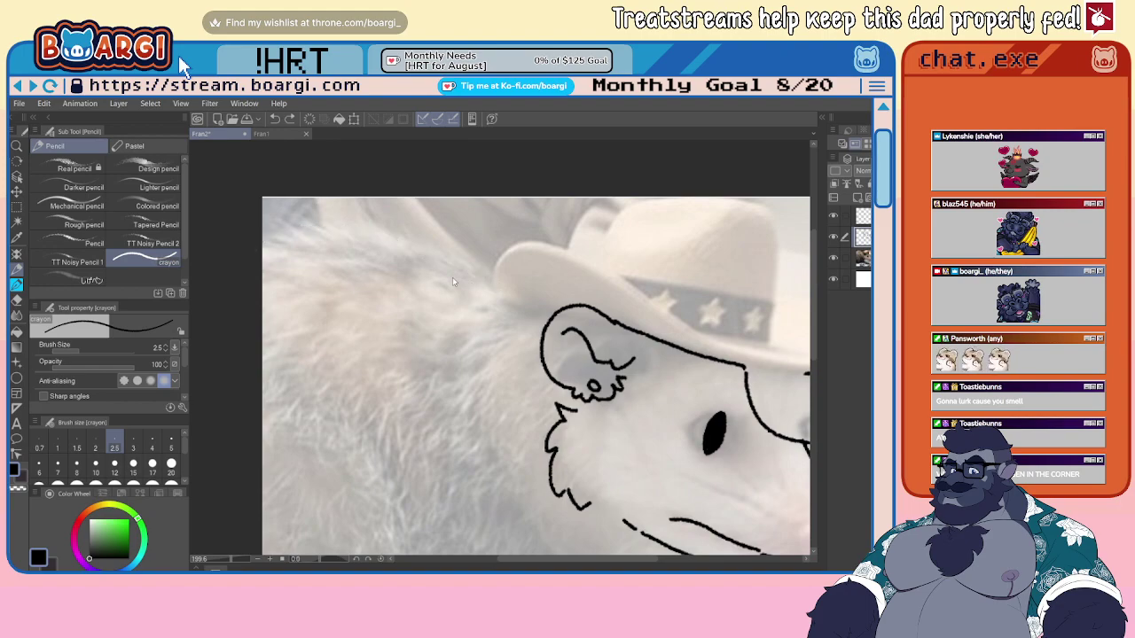
- Draw the opossum's back line from behind the hat brim to the canvas edge, with a jagged fur tuft
{"action": "mouse_move", "coordinate": [493, 284]}
{"action": "left_mouse_down"}
{"action": "mouse_move", "coordinate": [414, 238]}
{"action": "mouse_move", "coordinate": [418, 249]}
{"action": "mouse_move", "coordinate": [291, 228]}
{"action": "mouse_move", "coordinate": [252, 244]}
{"action": "left_mouse_up"}
{"action": "scroll", "coordinate": [456, 244], "scroll_direction": "down", "scroll_amount": 3}
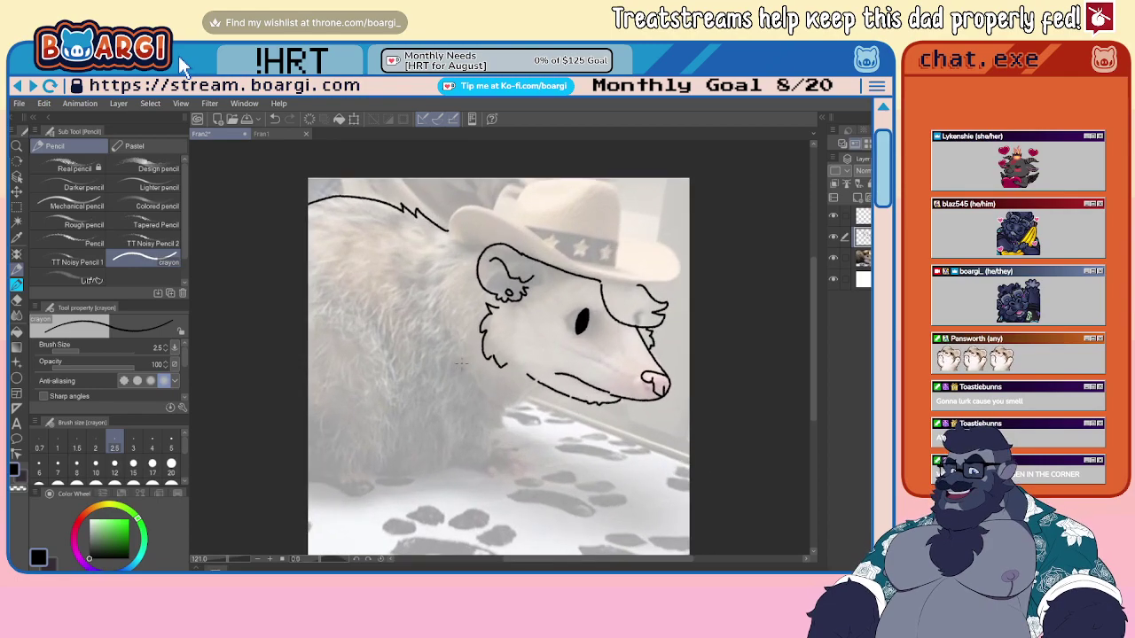
{"action": "scroll", "coordinate": [450, 281], "scroll_direction": "up", "scroll_amount": 1}
{"action": "scroll", "coordinate": [450, 281], "scroll_direction": "down", "scroll_amount": 5}
- Draw a jagged fur tuft on the haunch and the hind paw with rounded toes under a furry leg edge
{"action": "scroll", "coordinate": [362, 457], "scroll_direction": "up", "scroll_amount": 6}
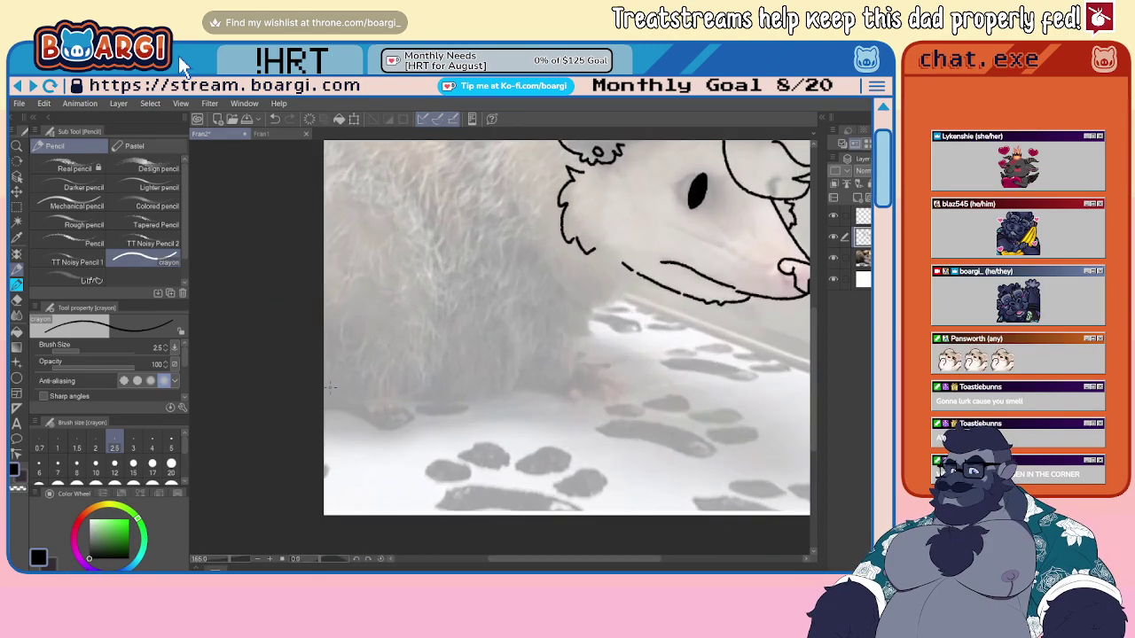
{"action": "mouse_move", "coordinate": [408, 282]}
{"action": "left_mouse_down"}
{"action": "mouse_move", "coordinate": [442, 328]}
{"action": "mouse_move", "coordinate": [424, 396]}
{"action": "mouse_move", "coordinate": [335, 402]}
{"action": "mouse_move", "coordinate": [379, 424]}
{"action": "mouse_move", "coordinate": [406, 419]}
{"action": "mouse_move", "coordinate": [397, 389]}
{"action": "left_mouse_up"}
{"action": "key", "text": "ctrl+z"}
{"action": "key", "text": "ctrl+z"}
{"action": "scroll", "coordinate": [376, 411], "scroll_direction": "up", "scroll_amount": 4}
{"action": "key", "text": "ctrl+z"}
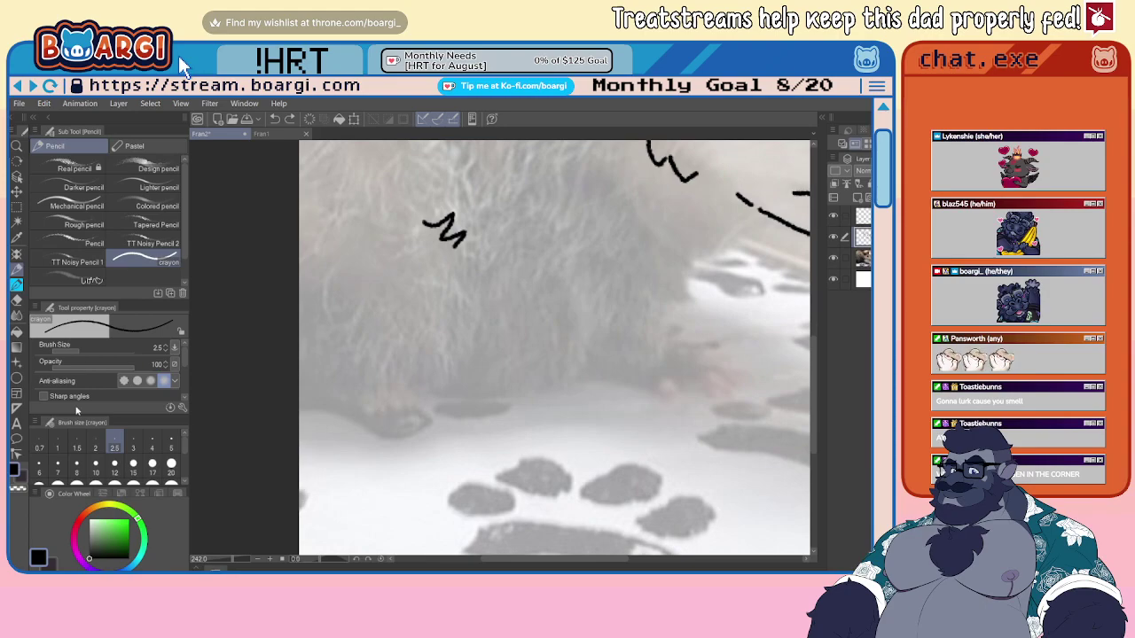
{"action": "scroll", "coordinate": [309, 454], "scroll_direction": "up", "scroll_amount": 1}
{"action": "mouse_move", "coordinate": [305, 371]}
{"action": "left_mouse_down"}
{"action": "mouse_move", "coordinate": [360, 384]}
{"action": "mouse_move", "coordinate": [404, 417]}
{"action": "mouse_move", "coordinate": [419, 389]}
{"action": "mouse_move", "coordinate": [421, 411]}
{"action": "mouse_move", "coordinate": [454, 402]}
{"action": "mouse_move", "coordinate": [442, 373]}
{"action": "mouse_move", "coordinate": [456, 403]}
{"action": "mouse_move", "coordinate": [454, 358]}
{"action": "left_mouse_up"}
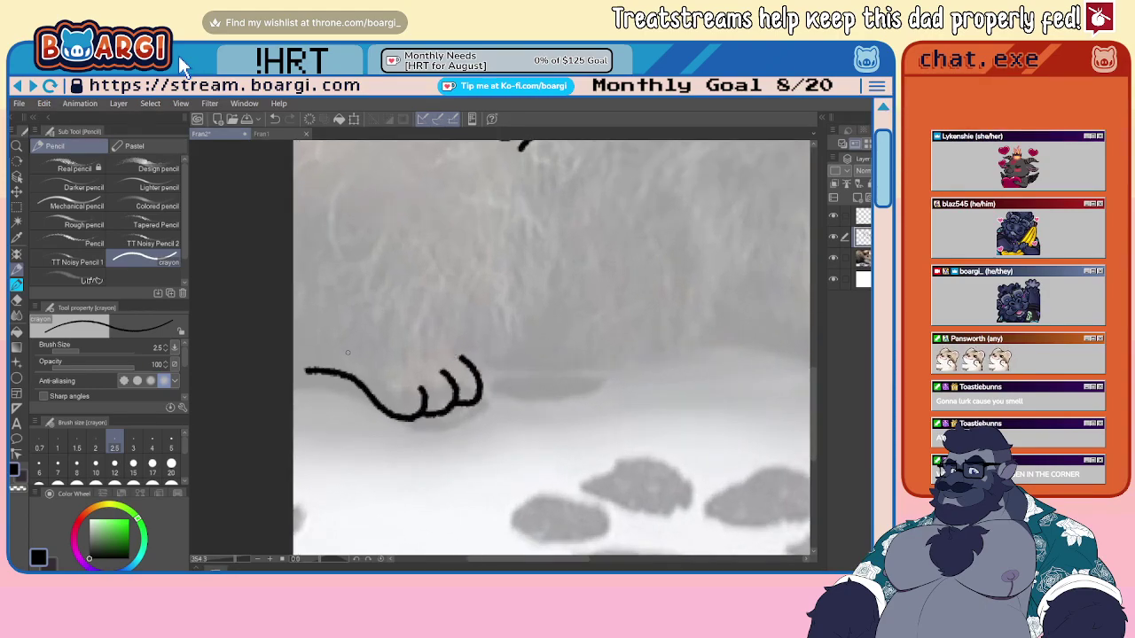
{"action": "left_click_drag", "start_coordinate": [295, 357], "coordinate": [458, 357]}
- Draw the haunch's curved furry front edge with the belly line, and the front leg's rear edge with a fur tuft
{"action": "scroll", "coordinate": [457, 356], "scroll_direction": "down", "scroll_amount": 2}
{"action": "mouse_move", "coordinate": [501, 214]}
{"action": "left_mouse_down"}
{"action": "mouse_move", "coordinate": [528, 308]}
{"action": "mouse_move", "coordinate": [506, 314]}
{"action": "mouse_move", "coordinate": [517, 321]}
{"action": "mouse_move", "coordinate": [502, 343]}
{"action": "mouse_move", "coordinate": [463, 356]}
{"action": "mouse_move", "coordinate": [541, 311]}
{"action": "mouse_move", "coordinate": [443, 358]}
{"action": "mouse_move", "coordinate": [523, 358]}
{"action": "left_mouse_up"}
{"action": "scroll", "coordinate": [448, 354], "scroll_direction": "down", "scroll_amount": 4}
{"action": "scroll", "coordinate": [469, 346], "scroll_direction": "up", "scroll_amount": 4}
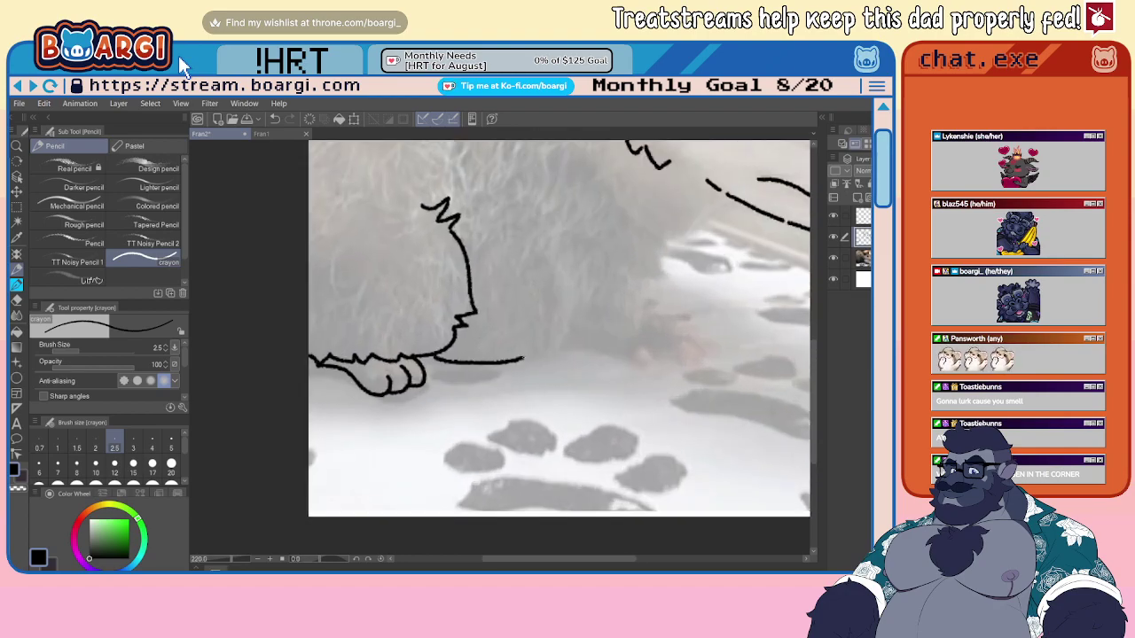
{"action": "mouse_move", "coordinate": [549, 245]}
{"action": "left_mouse_down"}
{"action": "mouse_move", "coordinate": [561, 270]}
{"action": "mouse_move", "coordinate": [572, 301]}
{"action": "mouse_move", "coordinate": [530, 358]}
{"action": "left_mouse_up"}
{"action": "scroll", "coordinate": [530, 358], "scroll_direction": "down", "scroll_amount": 3}
{"action": "scroll", "coordinate": [443, 381], "scroll_direction": "down", "scroll_amount": 2}
{"action": "scroll", "coordinate": [526, 316], "scroll_direction": "up", "scroll_amount": 4}
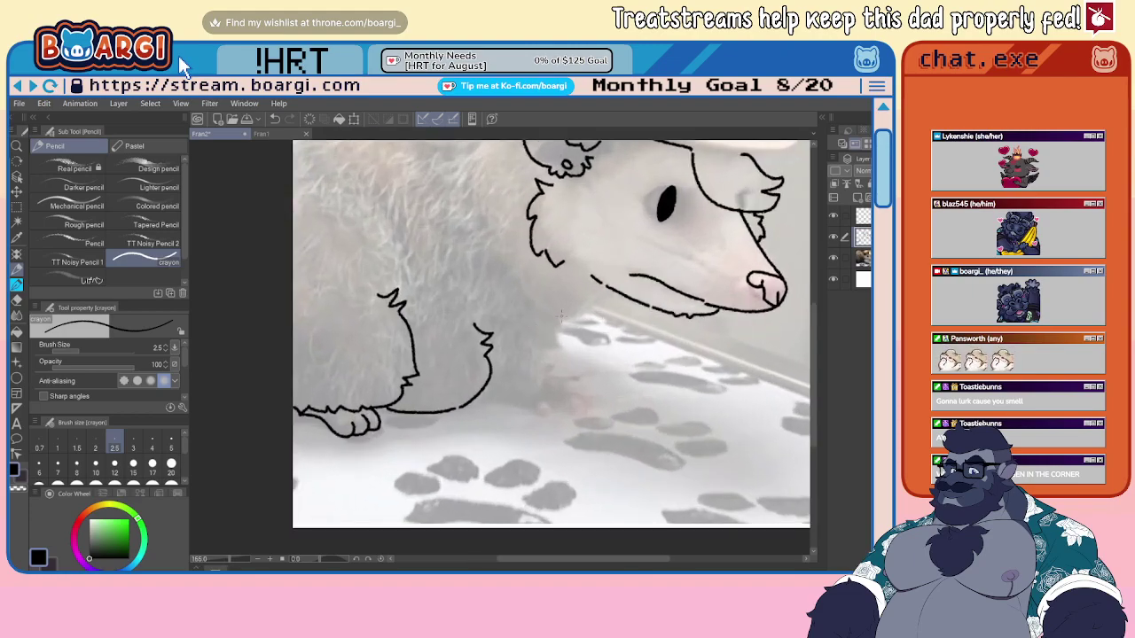
- Draw the chest line with jagged fur from the jaw down to the front leg, and the front paw with spread toes
{"action": "mouse_move", "coordinate": [613, 289]}
{"action": "left_mouse_down"}
{"action": "mouse_move", "coordinate": [573, 335]}
{"action": "mouse_move", "coordinate": [560, 332]}
{"action": "mouse_move", "coordinate": [543, 377]}
{"action": "left_mouse_up"}
{"action": "scroll", "coordinate": [500, 404], "scroll_direction": "up", "scroll_amount": 2}
{"action": "mouse_move", "coordinate": [453, 399]}
{"action": "left_mouse_down"}
{"action": "mouse_move", "coordinate": [575, 439]}
{"action": "mouse_move", "coordinate": [583, 417]}
{"action": "mouse_move", "coordinate": [614, 434]}
{"action": "mouse_move", "coordinate": [622, 406]}
{"action": "mouse_move", "coordinate": [640, 408]}
{"action": "mouse_move", "coordinate": [633, 387]}
{"action": "mouse_move", "coordinate": [565, 366]}
{"action": "mouse_move", "coordinate": [581, 392]}
{"action": "mouse_move", "coordinate": [552, 419]}
{"action": "left_mouse_up"}
{"action": "scroll", "coordinate": [526, 393], "scroll_direction": "down", "scroll_amount": 9}
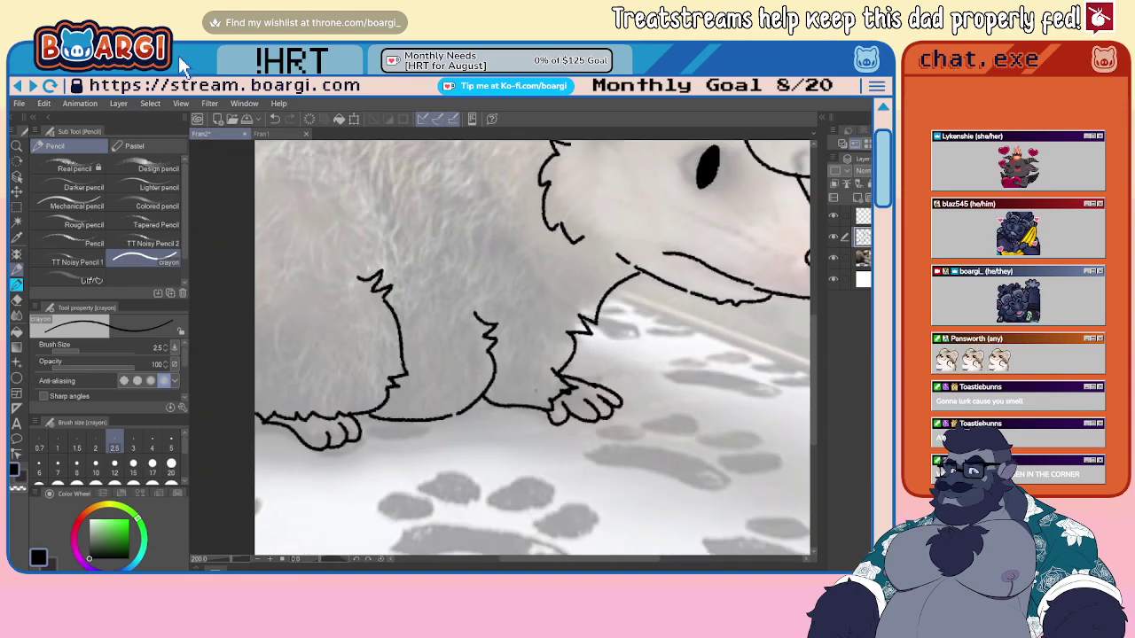
{"action": "scroll", "coordinate": [544, 373], "scroll_direction": "up", "scroll_amount": 7}
{"action": "scroll", "coordinate": [542, 374], "scroll_direction": "down", "scroll_amount": 13}
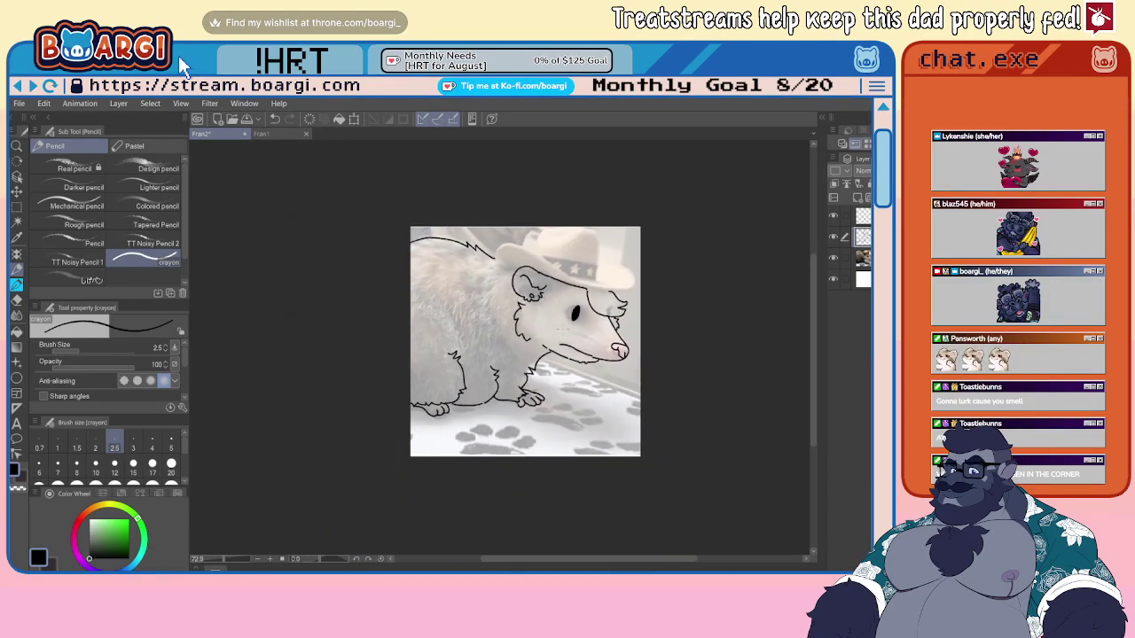
- Close the head outline under the hat brim at the forehead tuft and extend the back line toward the ear
{"action": "scroll", "coordinate": [600, 282], "scroll_direction": "up", "scroll_amount": 11}
{"action": "left_click_drag", "start_coordinate": [568, 268], "coordinate": [637, 277]}
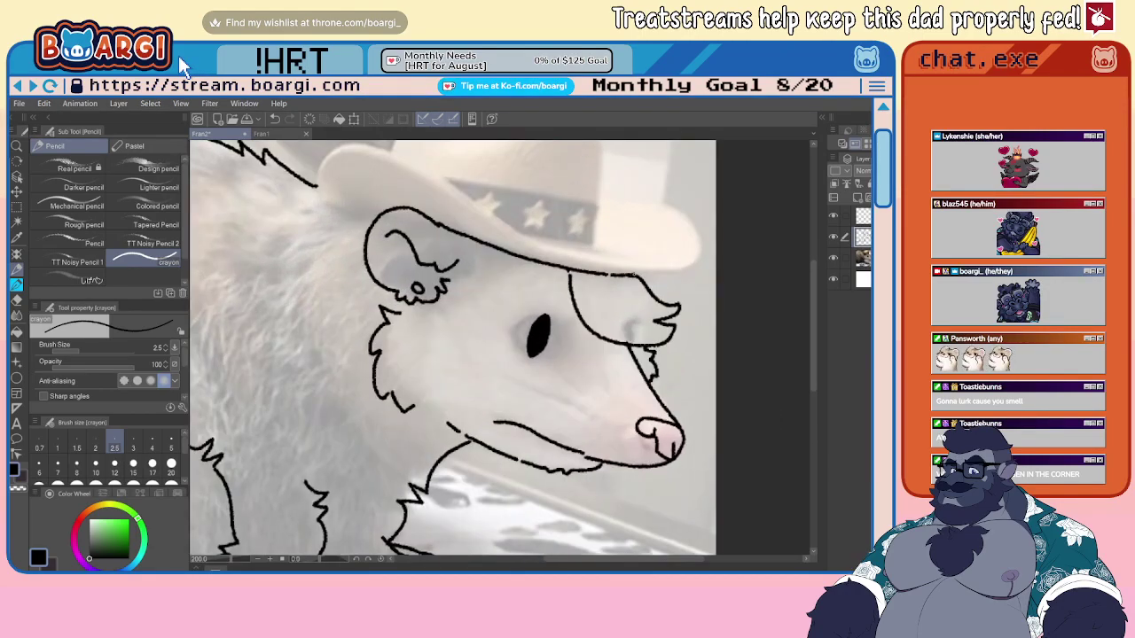
{"action": "scroll", "coordinate": [534, 324], "scroll_direction": "down", "scroll_amount": 5}
{"action": "scroll", "coordinate": [530, 333], "scroll_direction": "down", "scroll_amount": 3}
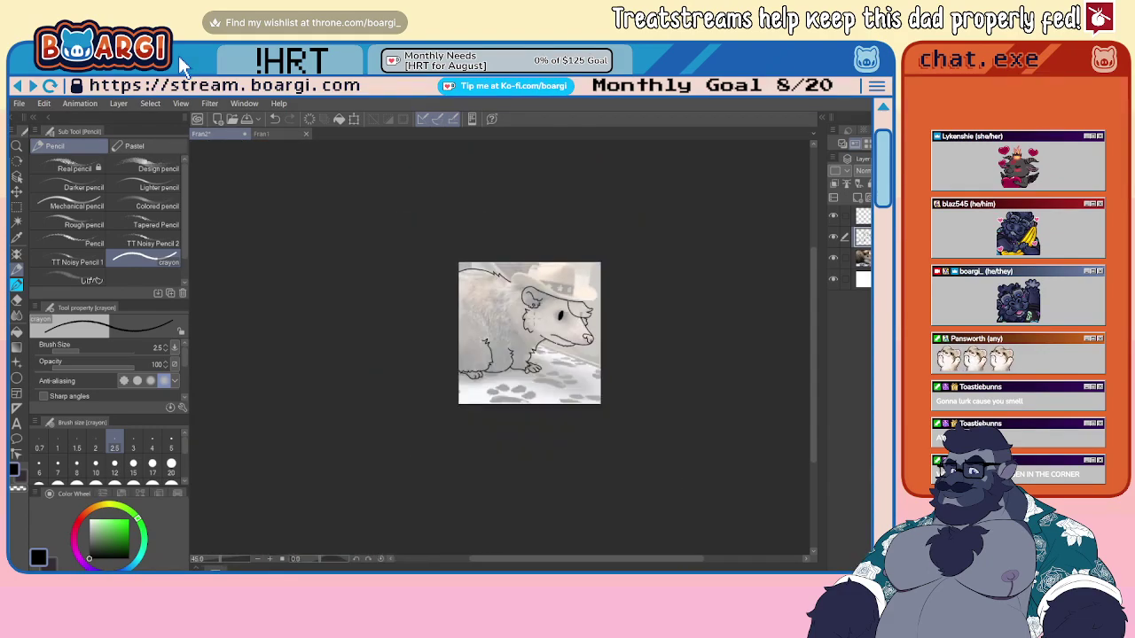
{"action": "scroll", "coordinate": [514, 285], "scroll_direction": "up", "scroll_amount": 6}
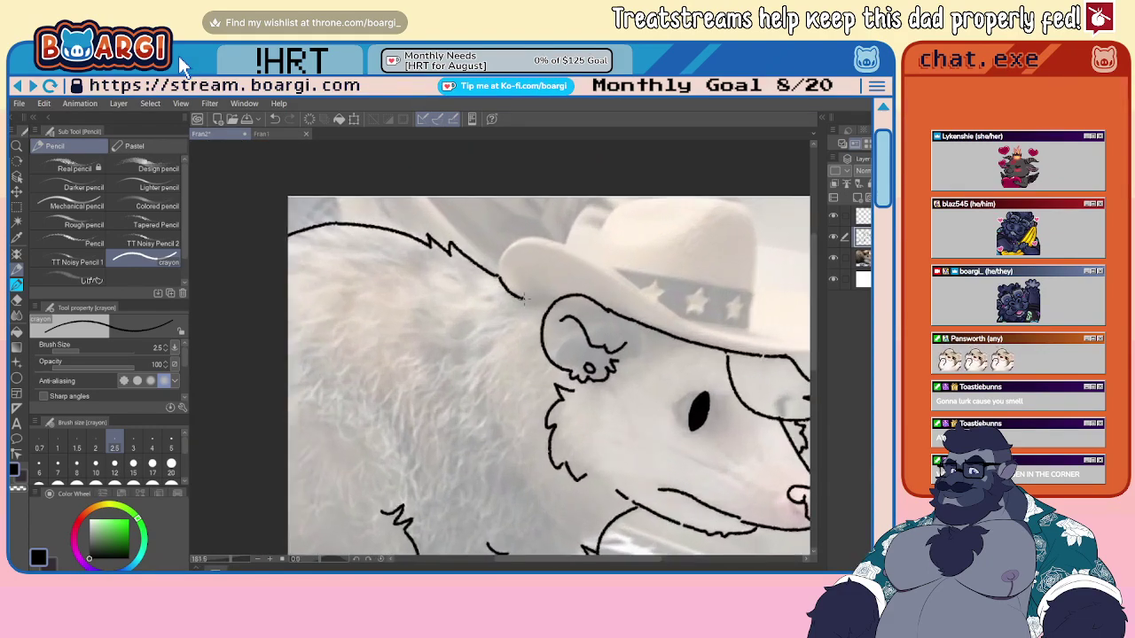
{"action": "scroll", "coordinate": [529, 293], "scroll_direction": "down", "scroll_amount": 4}
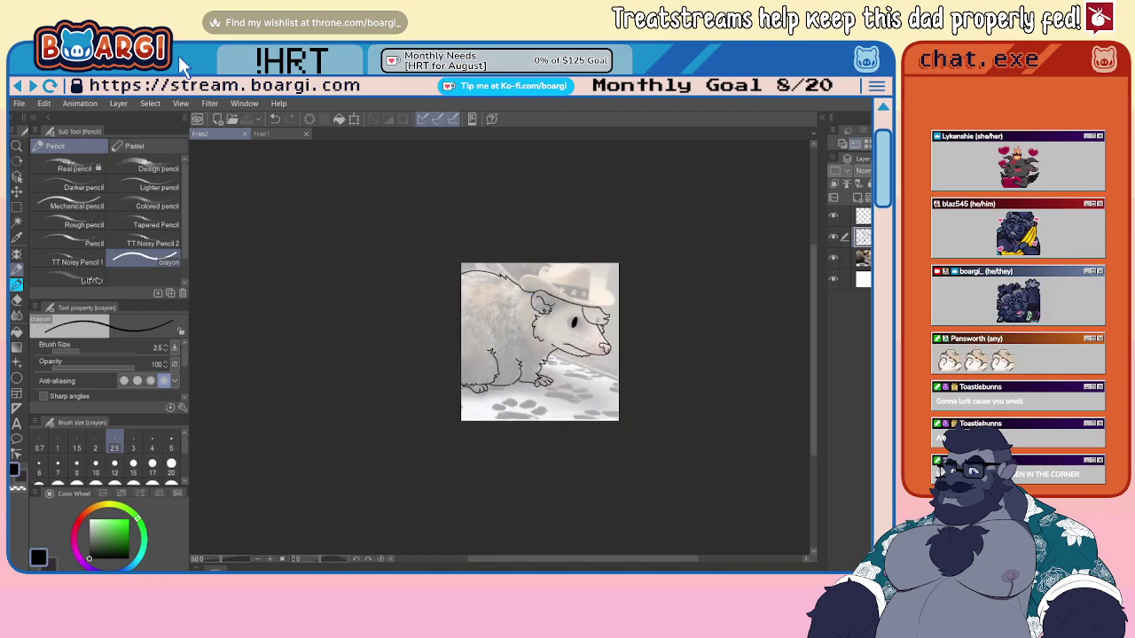
{"action": "left_click", "coordinate": [863, 217]}
{"action": "key", "text": "ctrl+a"}
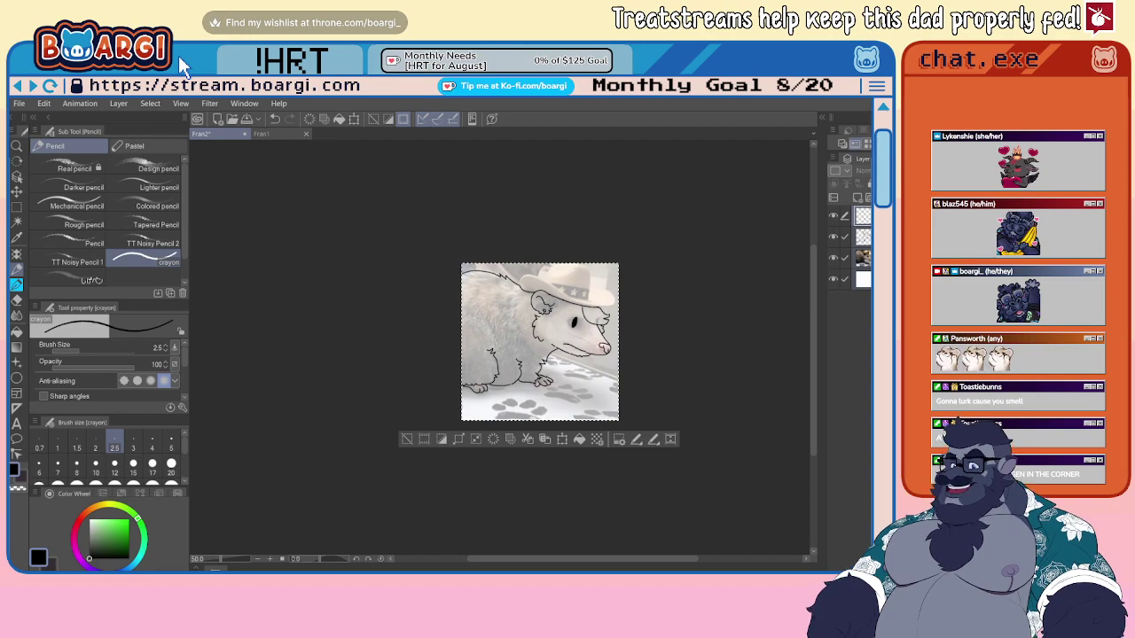
{"action": "left_click", "coordinate": [16, 207]}
{"action": "left_click", "coordinate": [400, 228]}
{"action": "scroll", "coordinate": [574, 295], "scroll_direction": "up", "scroll_amount": 1}
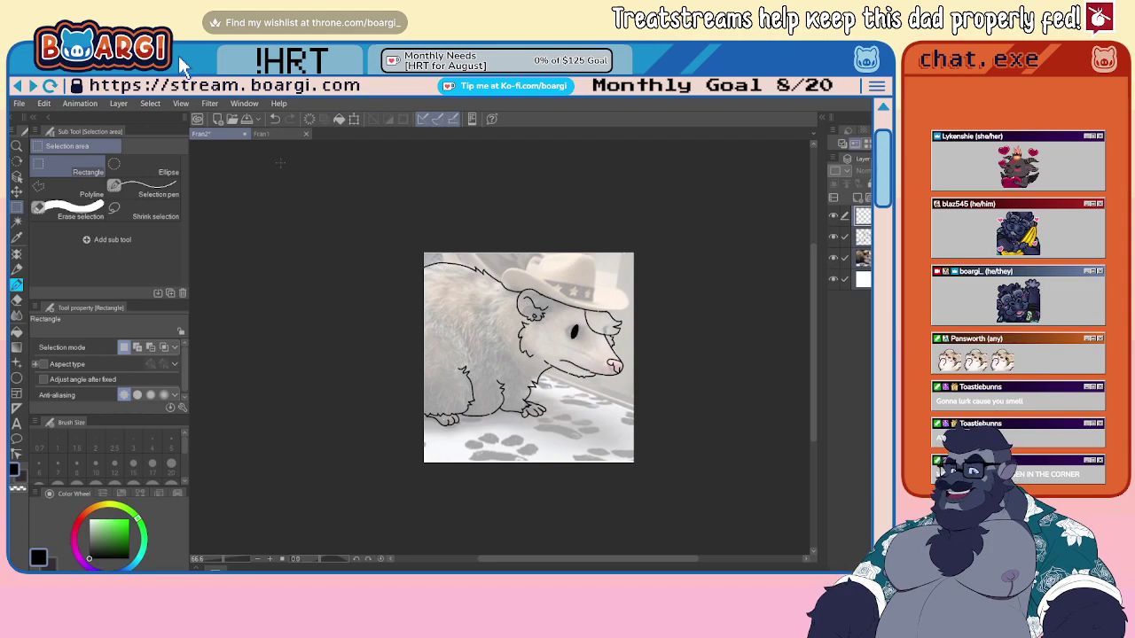
- Switch to the Fran1 canvas with the bandana opossum and select the crayon pencil
{"action": "key", "text": "ctrl+Tab"}
{"action": "key", "text": "ctrl+plus"}
{"action": "key", "text": "ctrl+plus"}
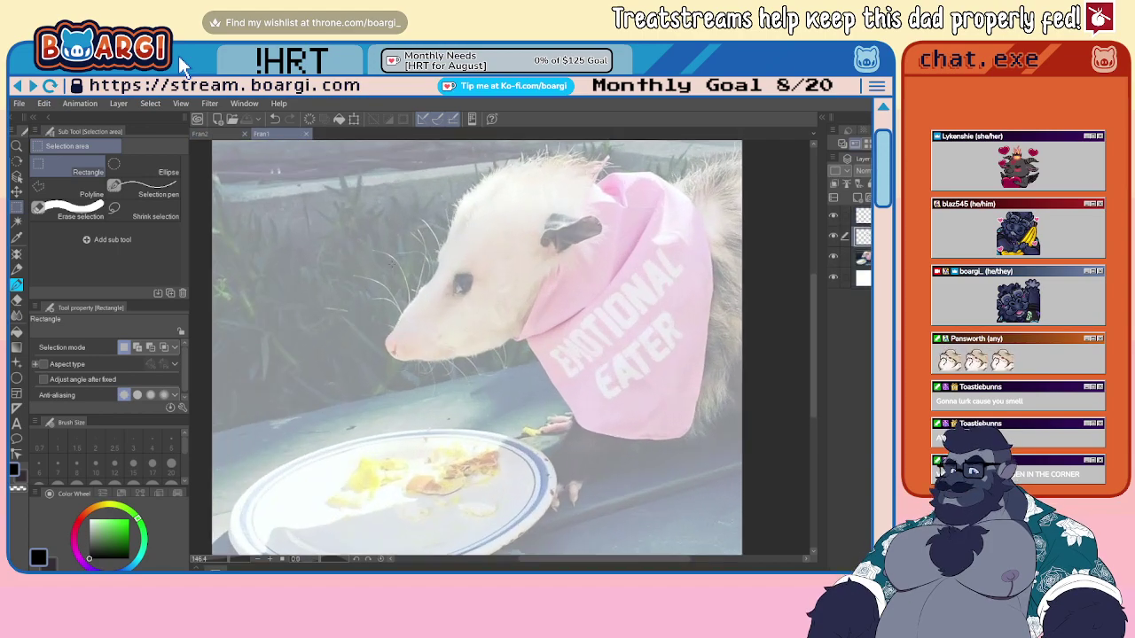
{"action": "key", "text": "p"}
{"action": "key", "text": "ctrl+minus"}
{"action": "key", "text": "ctrl+minus"}
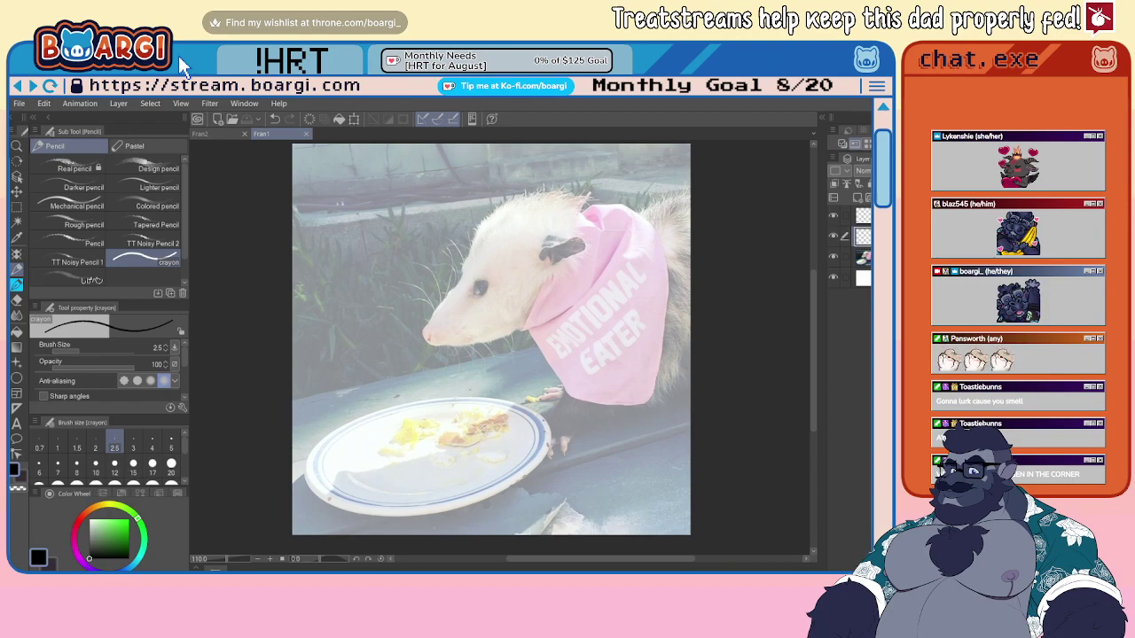
- Trace the bandana opossum's snout, mouth and furry lower jaw, with the cheek line rising toward the ear
{"action": "key", "text": "ctrl+plus"}
{"action": "key", "text": "ctrl+plus"}
{"action": "mouse_move", "coordinate": [471, 235]}
{"action": "left_mouse_down"}
{"action": "mouse_move", "coordinate": [399, 321]}
{"action": "mouse_move", "coordinate": [417, 357]}
{"action": "mouse_move", "coordinate": [468, 353]}
{"action": "mouse_move", "coordinate": [496, 325]}
{"action": "mouse_move", "coordinate": [493, 354]}
{"action": "mouse_move", "coordinate": [563, 330]}
{"action": "mouse_move", "coordinate": [599, 244]}
{"action": "mouse_move", "coordinate": [572, 184]}
{"action": "mouse_move", "coordinate": [610, 159]}
{"action": "left_mouse_up"}
{"action": "key", "text": "ctrl+minus"}
{"action": "key", "text": "ctrl+plus"}
{"action": "key", "text": "ctrl+plus"}
{"action": "key", "text": "ctrl+z"}
{"action": "scroll", "coordinate": [505, 290], "scroll_direction": "down", "scroll_amount": 9}
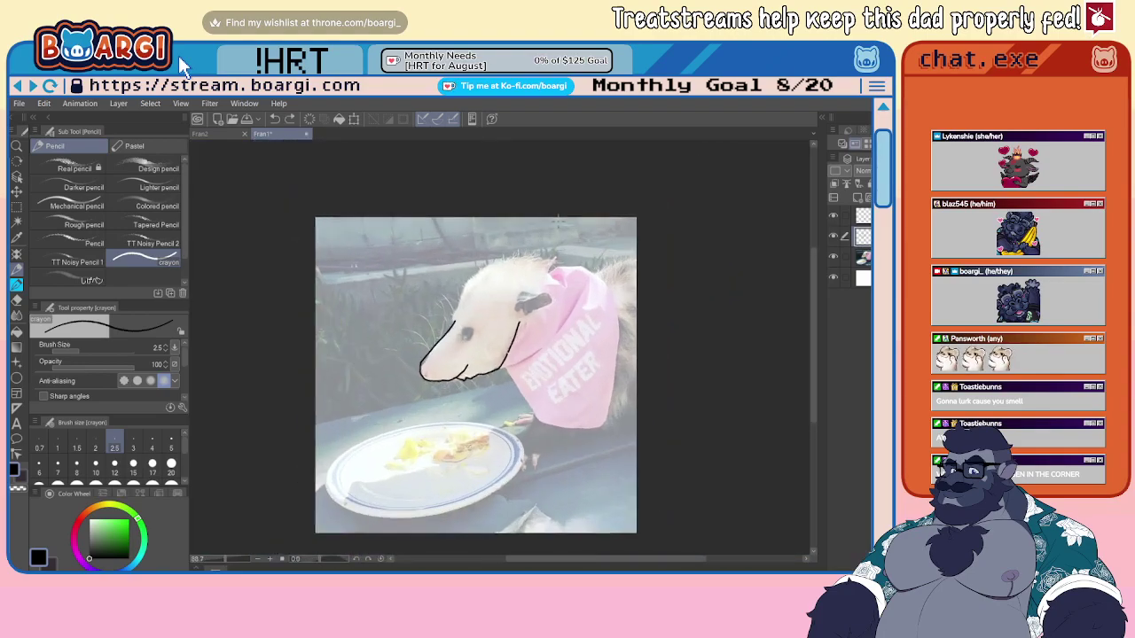
- Draw a spiky, swept hair outline from the crown of the head down to the snout's upper edge
{"action": "scroll", "coordinate": [495, 278], "scroll_direction": "up", "scroll_amount": 11}
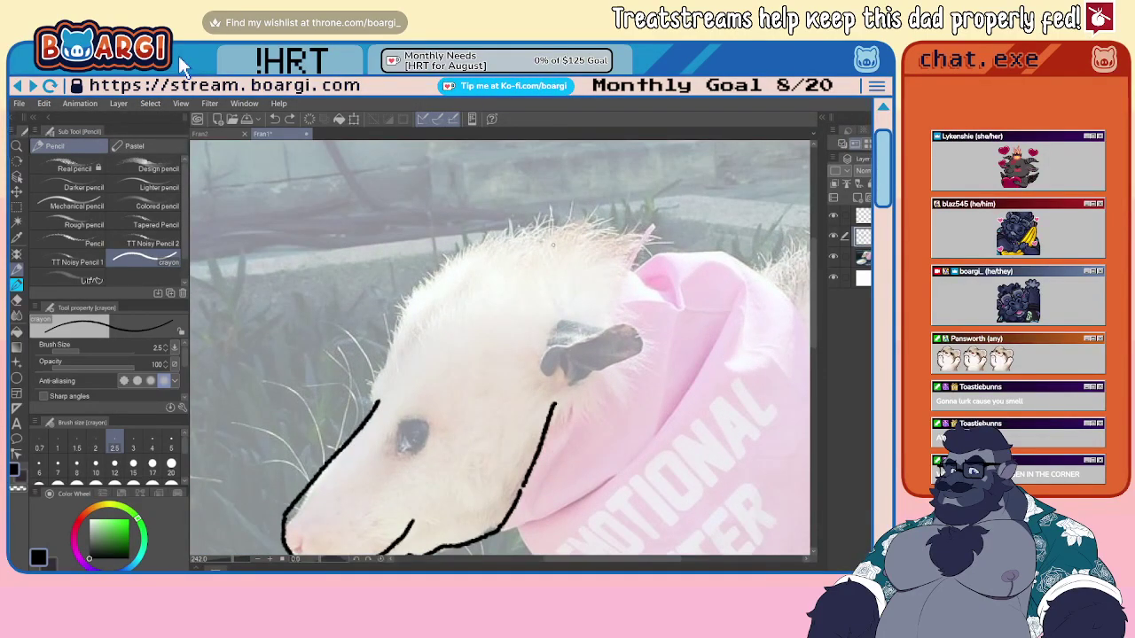
{"action": "mouse_move", "coordinate": [554, 245]}
{"action": "left_mouse_down"}
{"action": "mouse_move", "coordinate": [535, 213]}
{"action": "mouse_move", "coordinate": [506, 201]}
{"action": "mouse_move", "coordinate": [400, 181]}
{"action": "mouse_move", "coordinate": [391, 243]}
{"action": "mouse_move", "coordinate": [423, 270]}
{"action": "mouse_move", "coordinate": [306, 279]}
{"action": "mouse_move", "coordinate": [308, 309]}
{"action": "mouse_move", "coordinate": [371, 347]}
{"action": "mouse_move", "coordinate": [350, 356]}
{"action": "mouse_move", "coordinate": [340, 409]}
{"action": "mouse_move", "coordinate": [312, 434]}
{"action": "mouse_move", "coordinate": [340, 445]}
{"action": "left_mouse_up"}
{"action": "mouse_move", "coordinate": [381, 366]}
{"action": "left_mouse_down"}
{"action": "mouse_move", "coordinate": [380, 409]}
{"action": "mouse_move", "coordinate": [401, 413]}
{"action": "left_mouse_up"}
{"action": "mouse_move", "coordinate": [401, 415]}
{"action": "left_mouse_down"}
{"action": "mouse_move", "coordinate": [438, 412]}
{"action": "mouse_move", "coordinate": [466, 372]}
{"action": "left_mouse_up"}
{"action": "key", "text": "ctrl+z"}
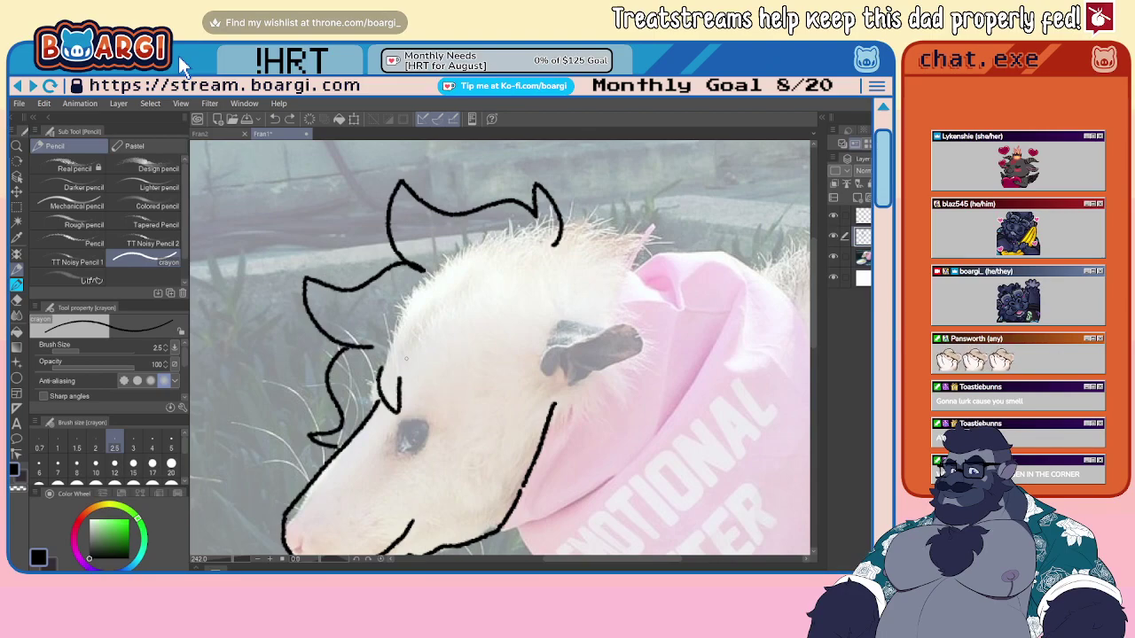
{"action": "mouse_move", "coordinate": [396, 358]}
{"action": "left_mouse_down"}
{"action": "mouse_move", "coordinate": [434, 411]}
{"action": "mouse_move", "coordinate": [464, 351]}
{"action": "left_mouse_up"}
{"action": "key", "text": "ctrl+z"}
{"action": "key", "text": "ctrl+z"}
- Draw a curled forelock above the eye and a row of jagged hair tufts leading toward the ear
{"action": "mouse_move", "coordinate": [395, 351]}
{"action": "left_mouse_down"}
{"action": "mouse_move", "coordinate": [379, 373]}
{"action": "mouse_move", "coordinate": [438, 414]}
{"action": "mouse_move", "coordinate": [447, 374]}
{"action": "mouse_move", "coordinate": [424, 327]}
{"action": "left_mouse_up"}
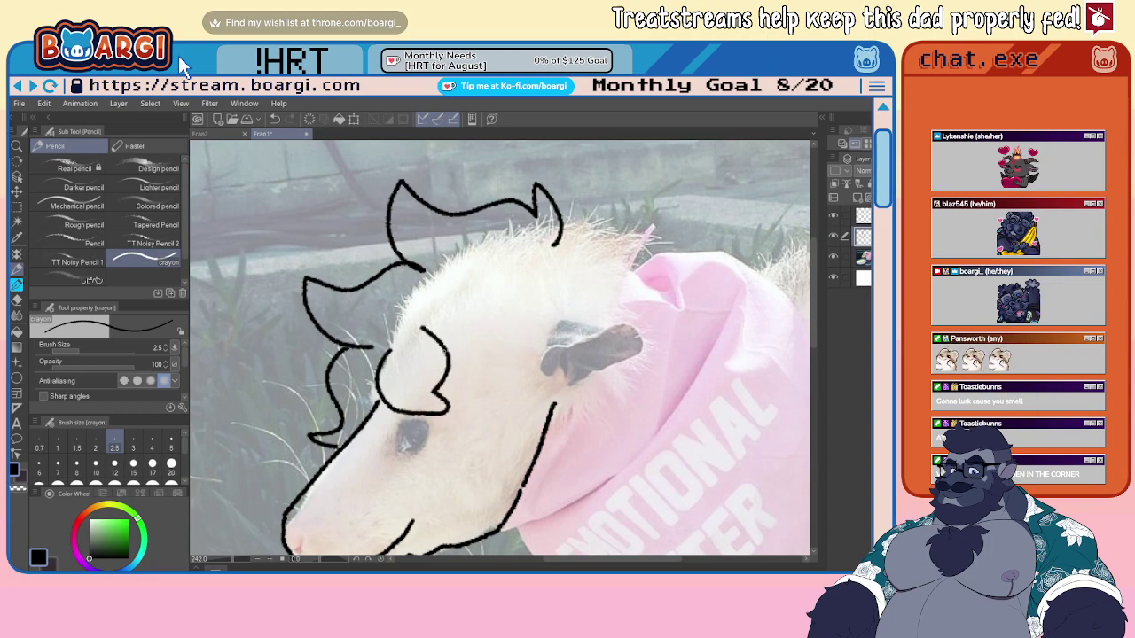
{"action": "left_click_drag", "start_coordinate": [442, 372], "coordinate": [509, 321]}
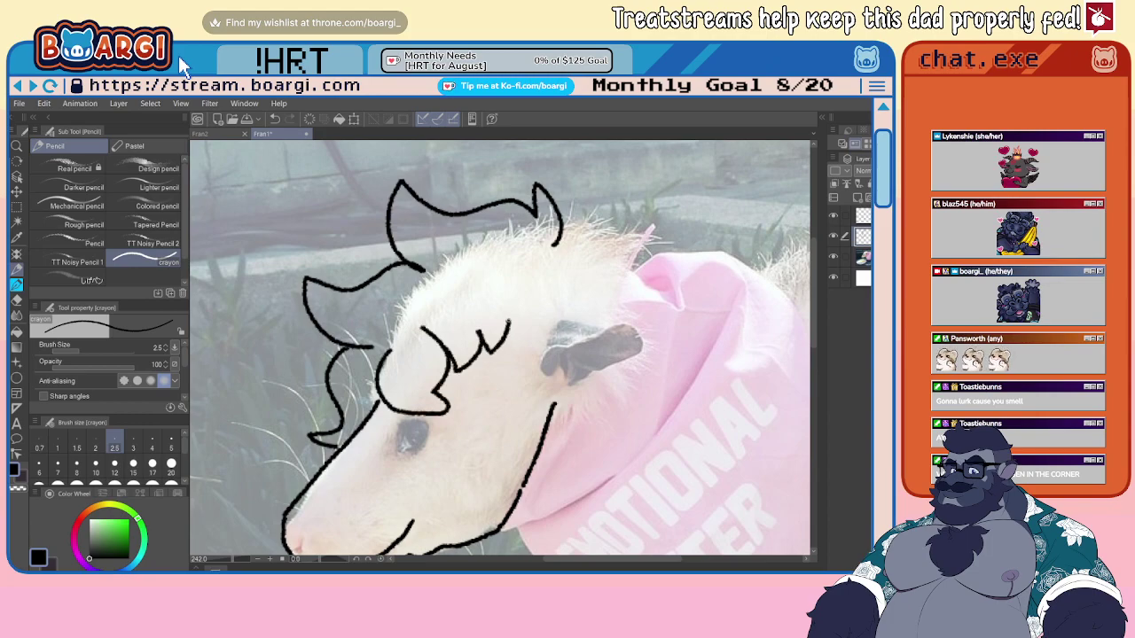
- Draw the line down the back of the head and the rounded ear with inner folds, fur tufts and a small ring
{"action": "mouse_move", "coordinate": [557, 234]}
{"action": "left_mouse_down"}
{"action": "mouse_move", "coordinate": [587, 234]}
{"action": "mouse_move", "coordinate": [635, 269]}
{"action": "mouse_move", "coordinate": [613, 316]}
{"action": "mouse_move", "coordinate": [558, 324]}
{"action": "mouse_move", "coordinate": [653, 316]}
{"action": "mouse_move", "coordinate": [664, 350]}
{"action": "mouse_move", "coordinate": [653, 377]}
{"action": "left_mouse_up"}
{"action": "mouse_move", "coordinate": [558, 340]}
{"action": "left_mouse_down"}
{"action": "mouse_move", "coordinate": [597, 341]}
{"action": "mouse_move", "coordinate": [606, 358]}
{"action": "mouse_move", "coordinate": [643, 346]}
{"action": "mouse_move", "coordinate": [595, 347]}
{"action": "mouse_move", "coordinate": [639, 342]}
{"action": "left_mouse_up"}
{"action": "key", "text": "ctrl+z"}
{"action": "mouse_move", "coordinate": [555, 372]}
{"action": "left_mouse_down"}
{"action": "mouse_move", "coordinate": [651, 383]}
{"action": "mouse_move", "coordinate": [591, 412]}
{"action": "mouse_move", "coordinate": [564, 398]}
{"action": "mouse_move", "coordinate": [569, 383]}
{"action": "mouse_move", "coordinate": [567, 398]}
{"action": "mouse_move", "coordinate": [540, 396]}
{"action": "left_mouse_up"}
{"action": "scroll", "coordinate": [523, 323], "scroll_direction": "down", "scroll_amount": 10}
{"action": "scroll", "coordinate": [492, 357], "scroll_direction": "up", "scroll_amount": 5}
{"action": "scroll", "coordinate": [484, 356], "scroll_direction": "up", "scroll_amount": 5}
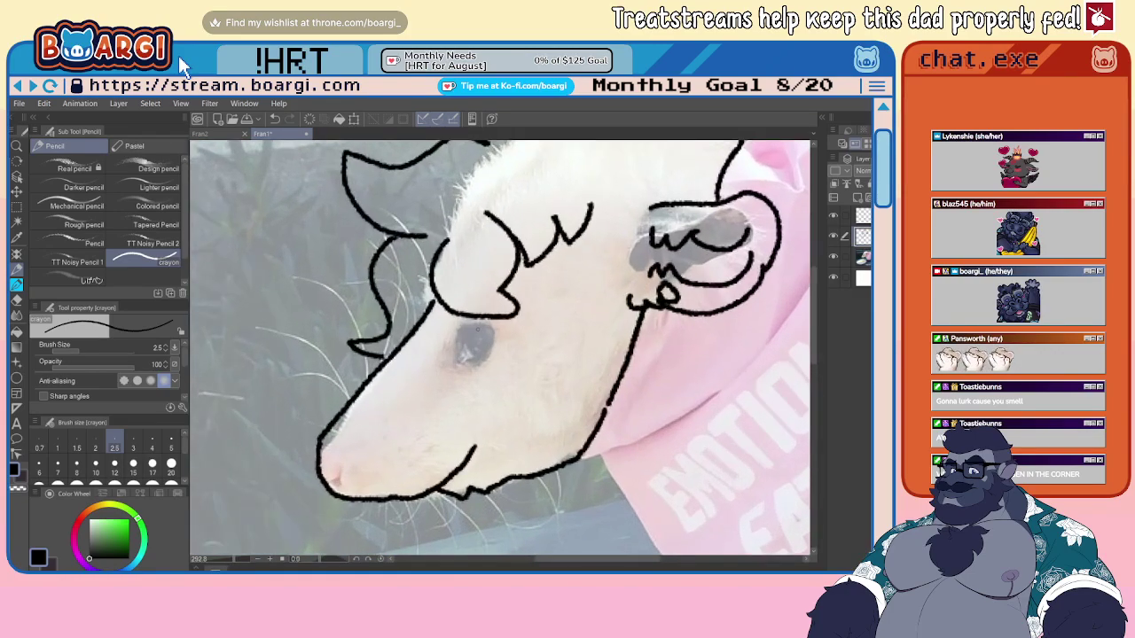
- Draw the eye as a solid black oval below the forelock and outline the nose at the snout tip
{"action": "left_click_drag", "start_coordinate": [480, 325], "coordinate": [486, 348]}
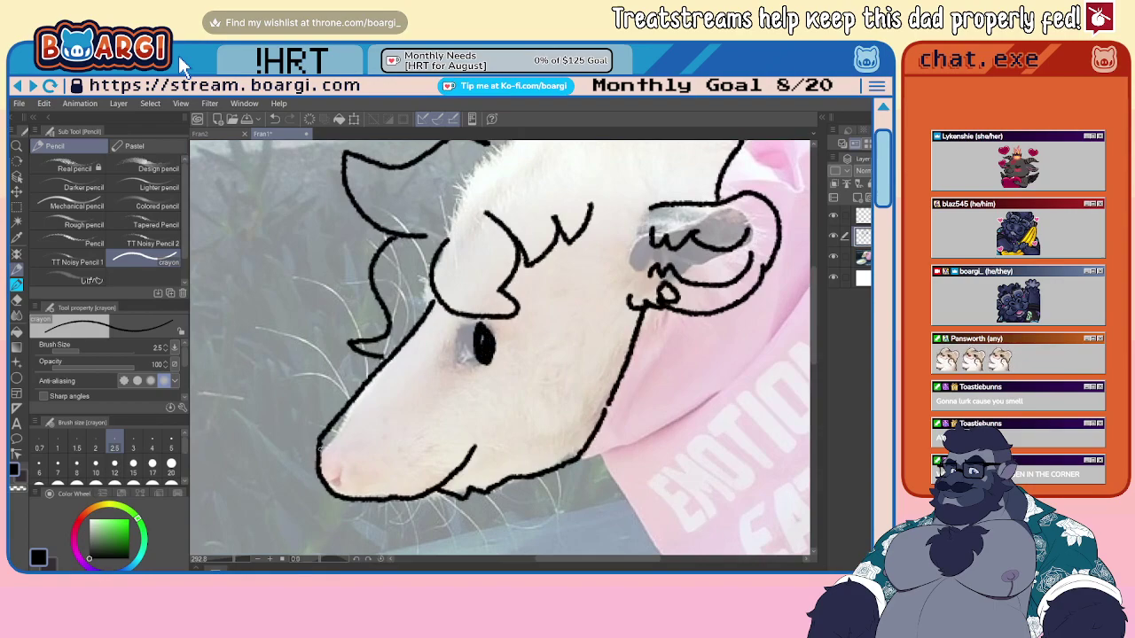
{"action": "mouse_move", "coordinate": [316, 443]}
{"action": "left_mouse_down"}
{"action": "mouse_move", "coordinate": [347, 436]}
{"action": "mouse_move", "coordinate": [355, 498]}
{"action": "left_mouse_up"}
{"action": "scroll", "coordinate": [237, 430], "scroll_direction": "down", "scroll_amount": 5}
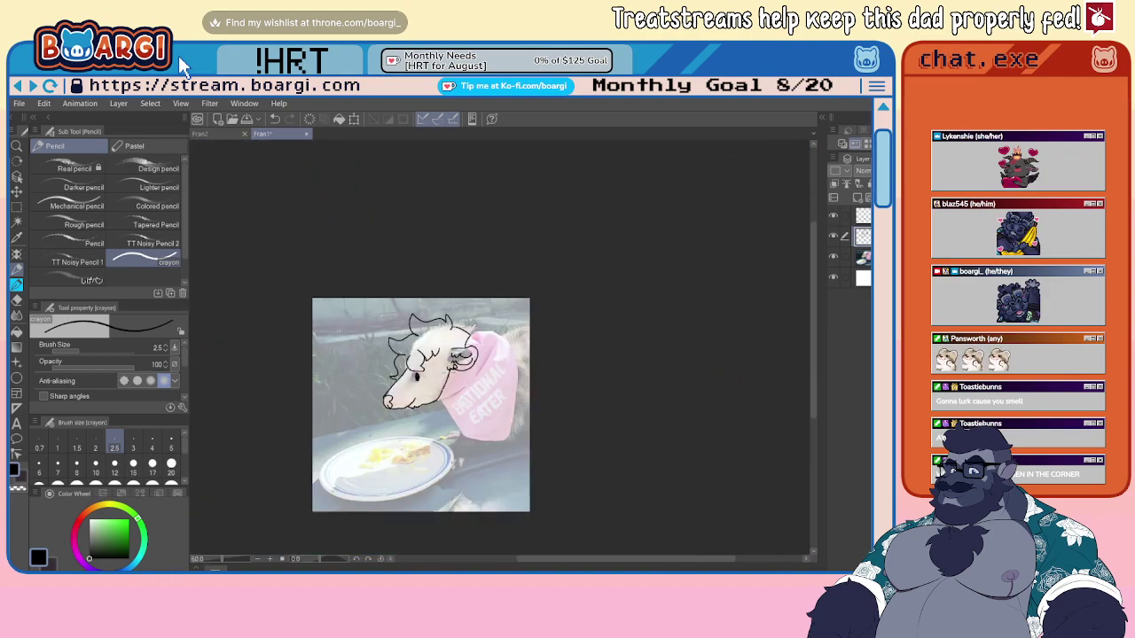
- Draw the tufted back line from behind the bandana to the canvas edge, plus the upper rear edge of the bandana
{"action": "scroll", "coordinate": [489, 320], "scroll_direction": "up", "scroll_amount": 6}
{"action": "mouse_move", "coordinate": [472, 331]}
{"action": "left_mouse_down"}
{"action": "mouse_move", "coordinate": [522, 289]}
{"action": "mouse_move", "coordinate": [525, 316]}
{"action": "mouse_move", "coordinate": [576, 278]}
{"action": "left_mouse_up"}
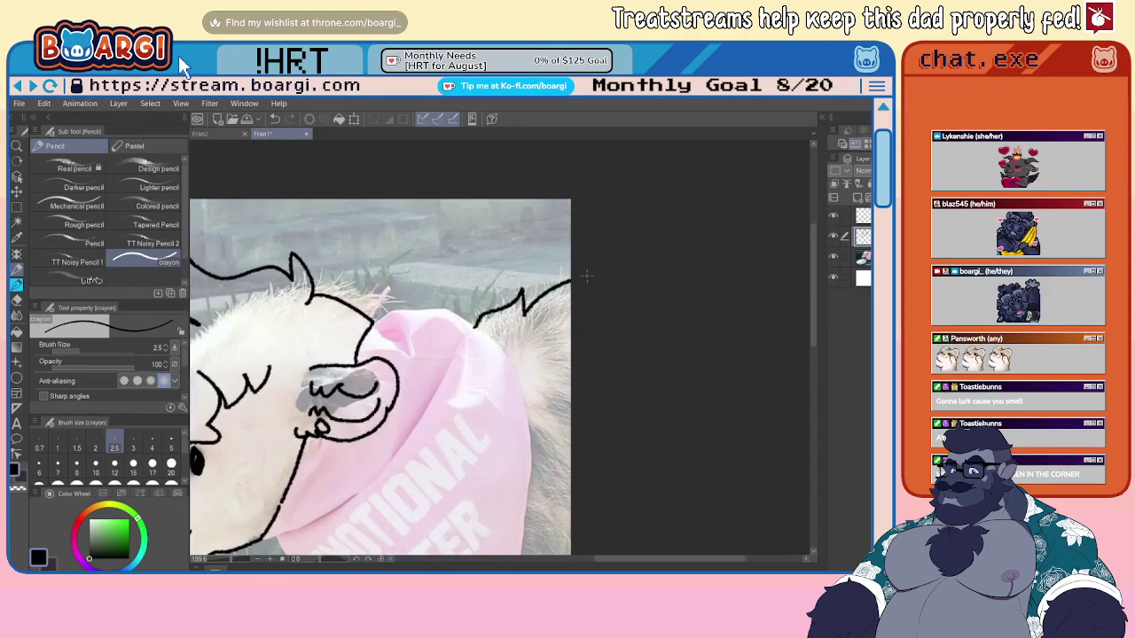
{"action": "scroll", "coordinate": [520, 259], "scroll_direction": "down", "scroll_amount": 5}
{"action": "scroll", "coordinate": [520, 257], "scroll_direction": "up", "scroll_amount": 3}
{"action": "mouse_move", "coordinate": [486, 307]}
{"action": "left_mouse_down"}
{"action": "mouse_move", "coordinate": [520, 347]}
{"action": "mouse_move", "coordinate": [537, 456]}
{"action": "left_mouse_up"}
{"action": "scroll", "coordinate": [525, 434], "scroll_direction": "down", "scroll_amount": 4}
{"action": "scroll", "coordinate": [476, 363], "scroll_direction": "up", "scroll_amount": 4}
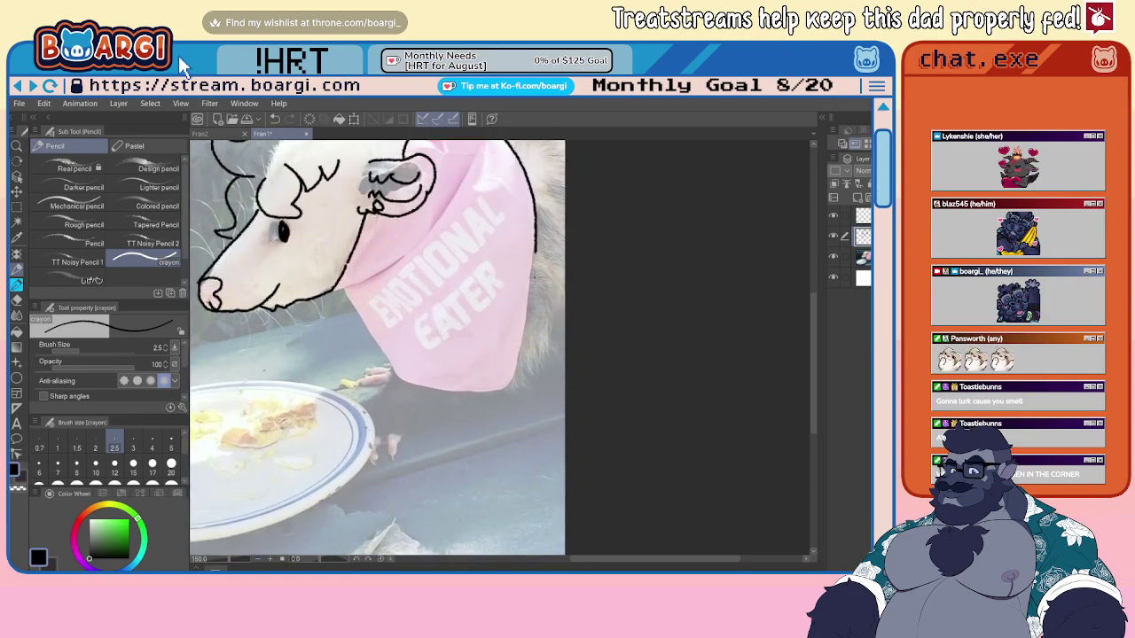
- Outline the bandana's lower edge, the small far paw beneath it and the near foreleg with its toes beside the plate
{"action": "mouse_move", "coordinate": [535, 250]}
{"action": "left_mouse_down"}
{"action": "mouse_move", "coordinate": [511, 370]}
{"action": "mouse_move", "coordinate": [483, 390]}
{"action": "mouse_move", "coordinate": [403, 383]}
{"action": "mouse_move", "coordinate": [335, 358]}
{"action": "mouse_move", "coordinate": [373, 396]}
{"action": "mouse_move", "coordinate": [353, 451]}
{"action": "left_mouse_up"}
{"action": "scroll", "coordinate": [389, 377], "scroll_direction": "up", "scroll_amount": 4}
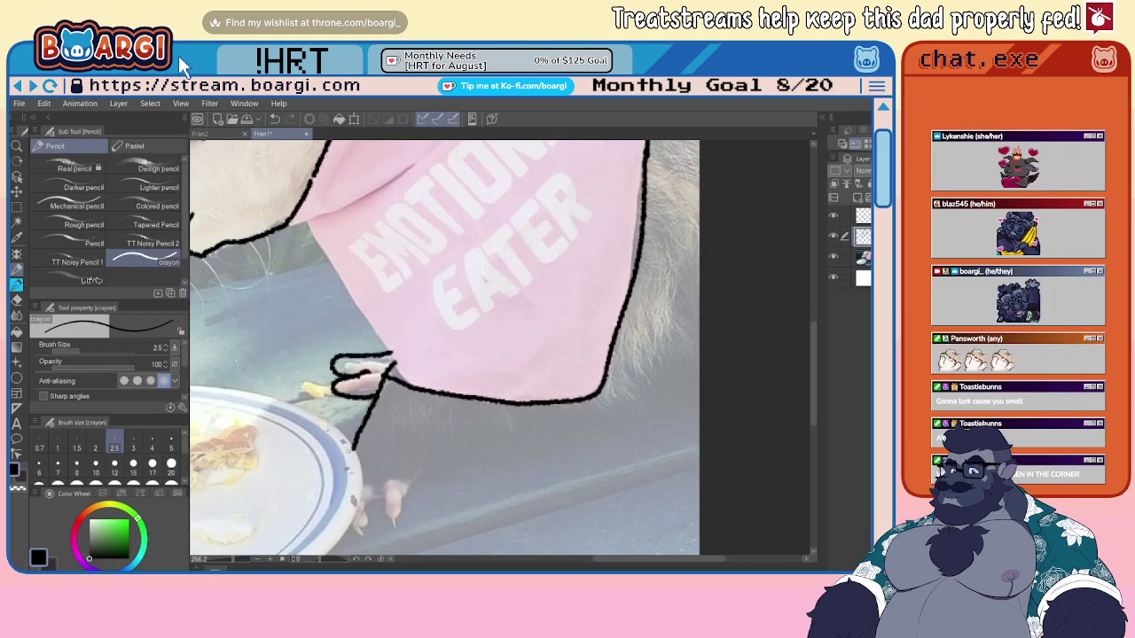
{"action": "mouse_move", "coordinate": [354, 509]}
{"action": "left_mouse_down"}
{"action": "mouse_move", "coordinate": [353, 521]}
{"action": "mouse_move", "coordinate": [377, 498]}
{"action": "mouse_move", "coordinate": [383, 523]}
{"action": "mouse_move", "coordinate": [456, 413]}
{"action": "left_mouse_up"}
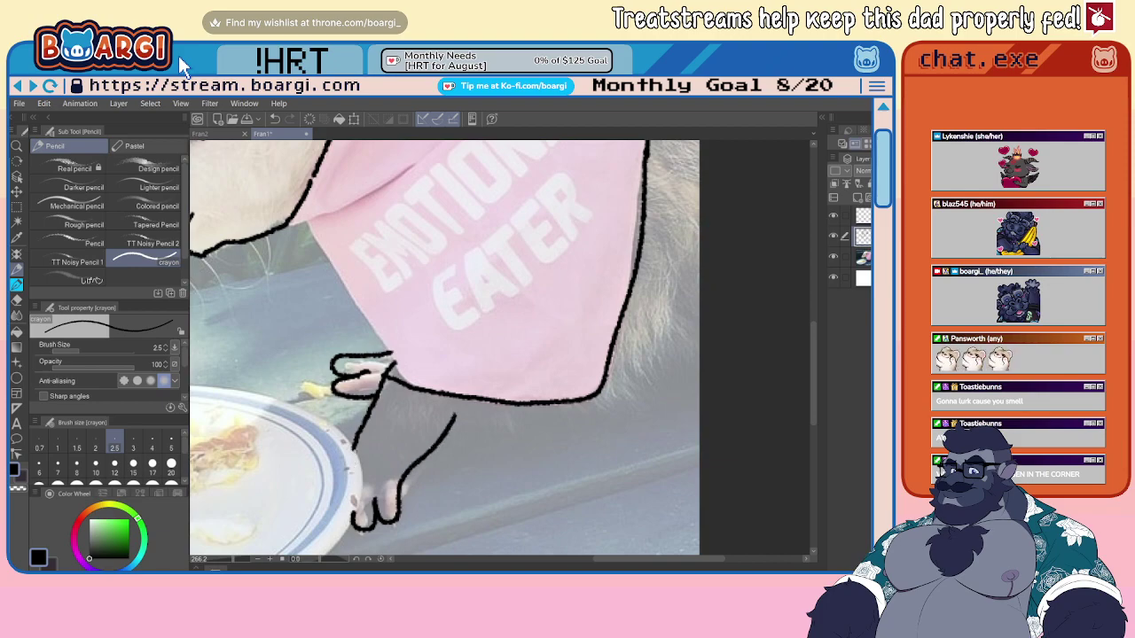
{"action": "left_click_drag", "start_coordinate": [358, 450], "coordinate": [360, 514]}
- Draw the furry belly line and the short body contour at the canvas edge, and save the bandana opossum drawing
{"action": "mouse_move", "coordinate": [429, 444]}
{"action": "left_mouse_down"}
{"action": "mouse_move", "coordinate": [477, 457]}
{"action": "mouse_move", "coordinate": [532, 441]}
{"action": "mouse_move", "coordinate": [652, 358]}
{"action": "left_mouse_up"}
{"action": "mouse_move", "coordinate": [689, 254]}
{"action": "left_mouse_down"}
{"action": "mouse_move", "coordinate": [656, 373]}
{"action": "mouse_move", "coordinate": [678, 410]}
{"action": "mouse_move", "coordinate": [699, 408]}
{"action": "left_mouse_up"}
{"action": "scroll", "coordinate": [605, 381], "scroll_direction": "down", "scroll_amount": 10}
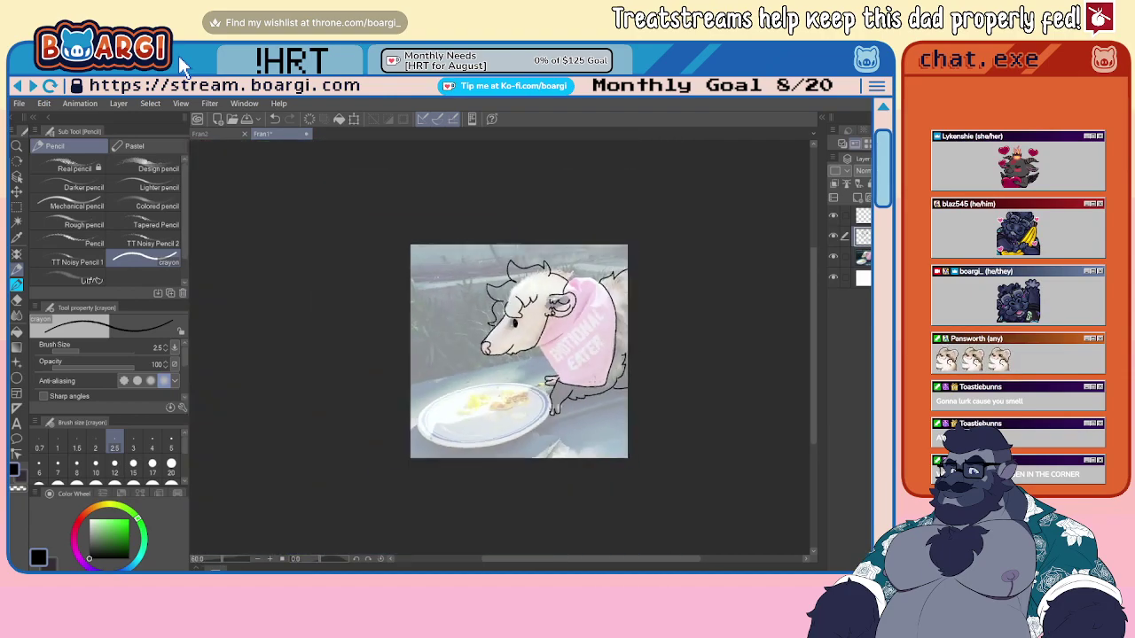
{"action": "key", "text": "ctrl+s"}
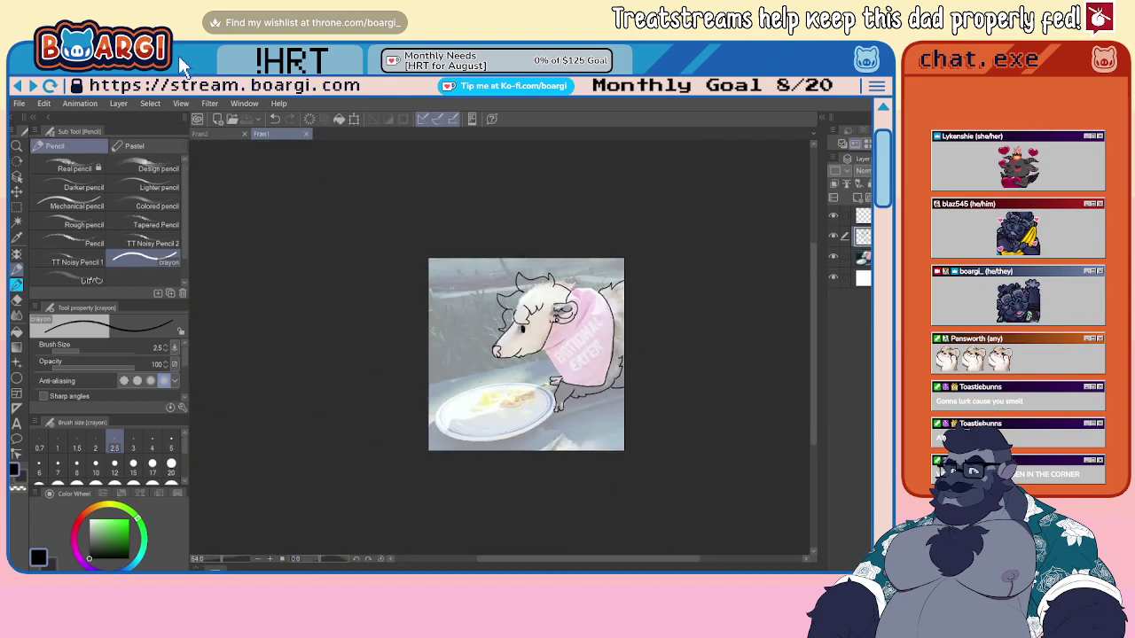
- Select all layers and the entire canvas in Fran1, and the entire canvas in Fran2
{"action": "left_click", "coordinate": [862, 216], "text": "shift"}
{"action": "left_click", "coordinate": [863, 277]}
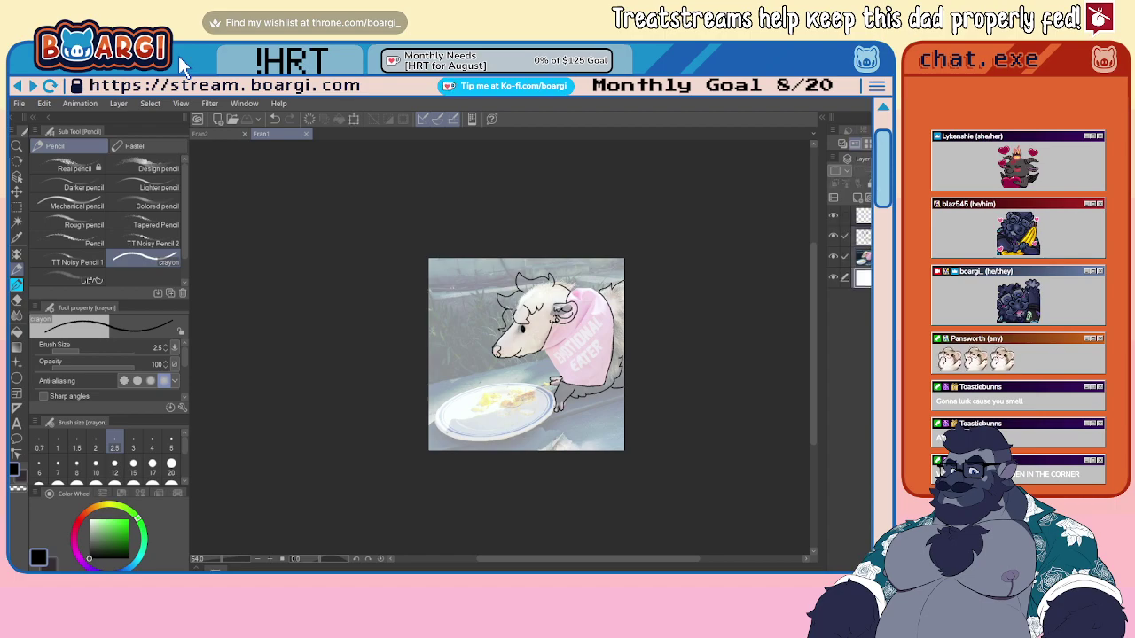
{"action": "key", "text": "ctrl+a"}
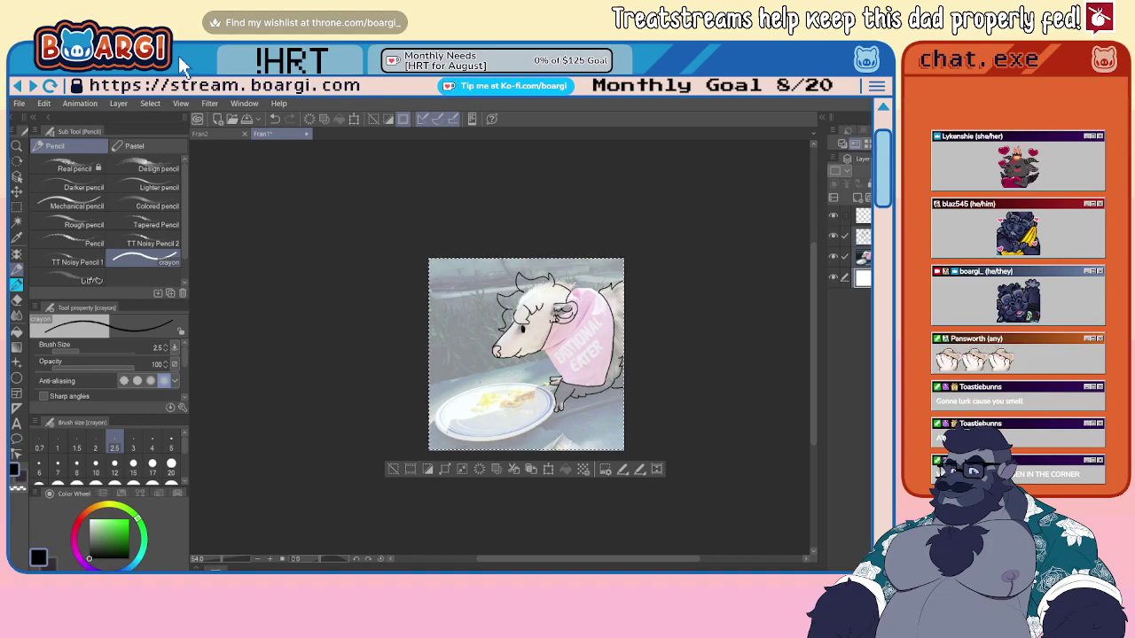
{"action": "left_click", "coordinate": [224, 137]}
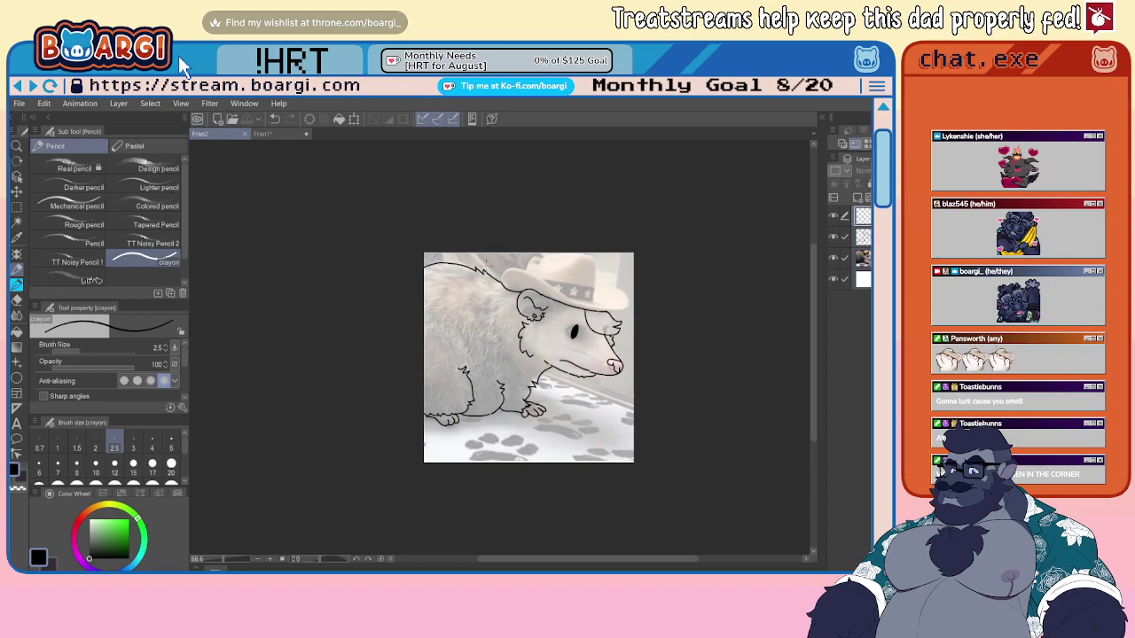
{"action": "key", "text": "ctrl+a"}
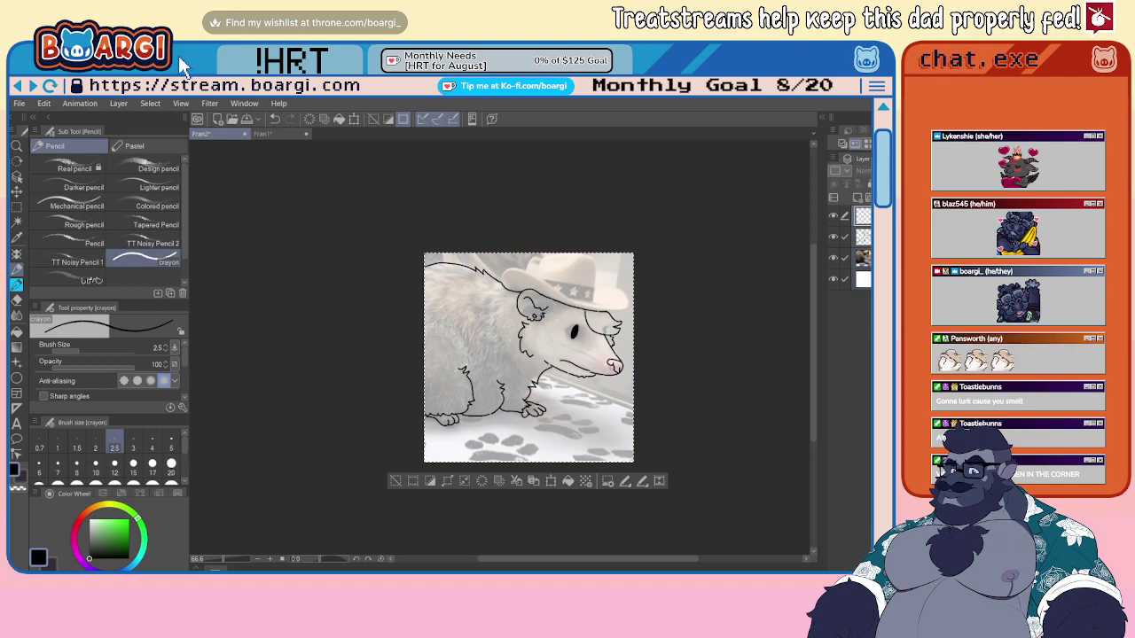
- Clear the canvas selections in Fran2 and Fran1 and close both opossum files
{"action": "key", "text": "m"}
{"action": "key", "text": "ctrl+d"}
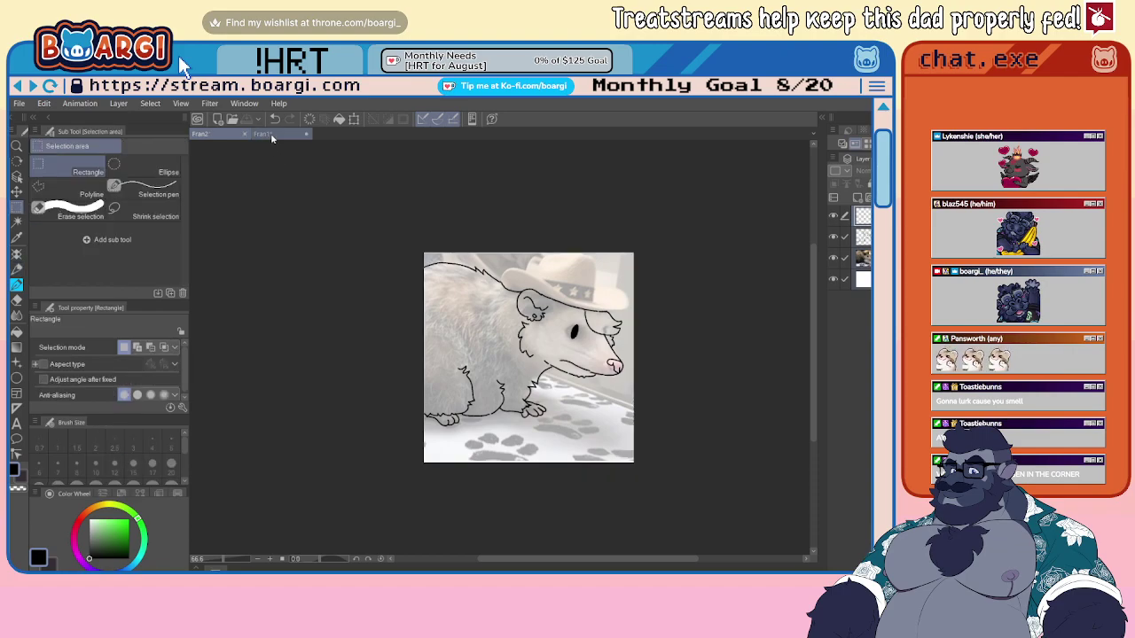
{"action": "left_click", "coordinate": [271, 133]}
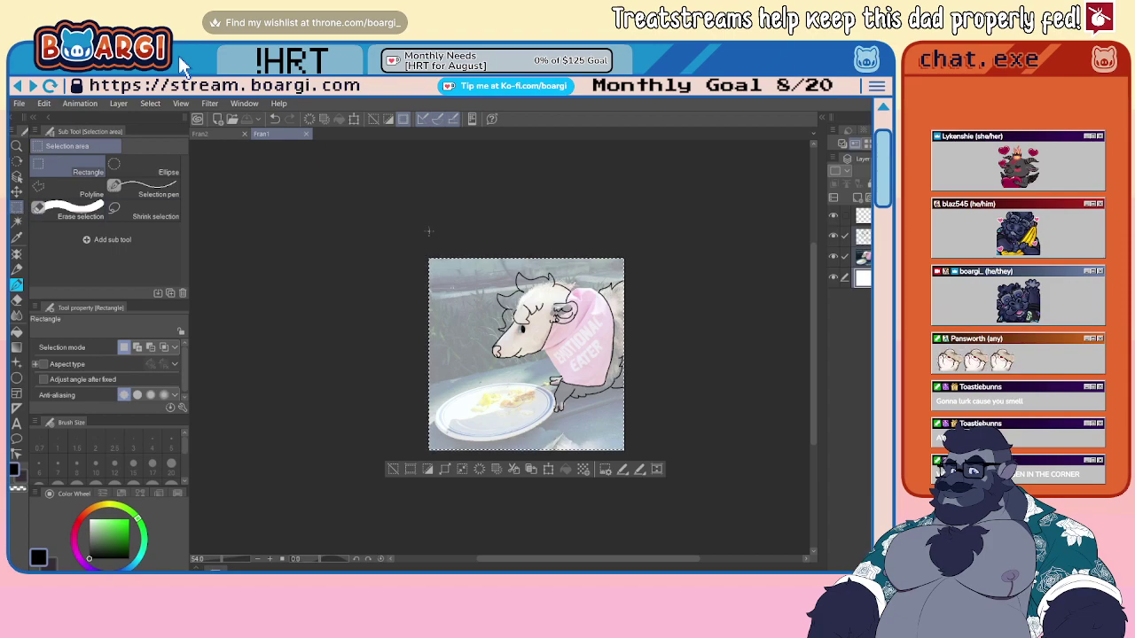
{"action": "key", "text": "ctrl+d"}
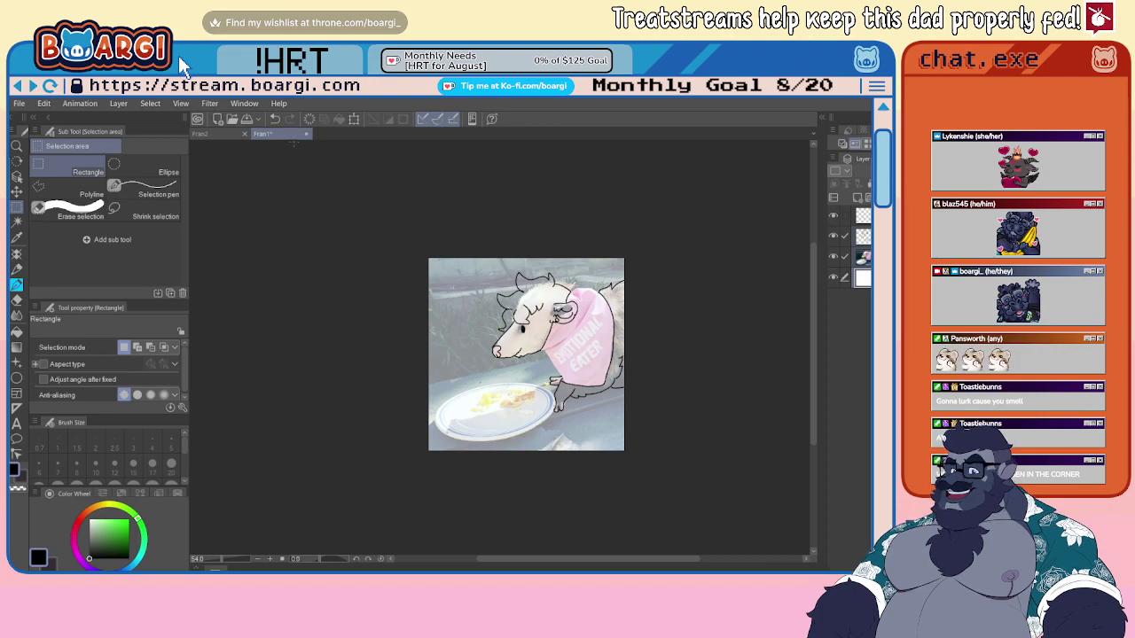
{"action": "left_click", "coordinate": [306, 133]}
{"action": "left_click", "coordinate": [245, 134]}
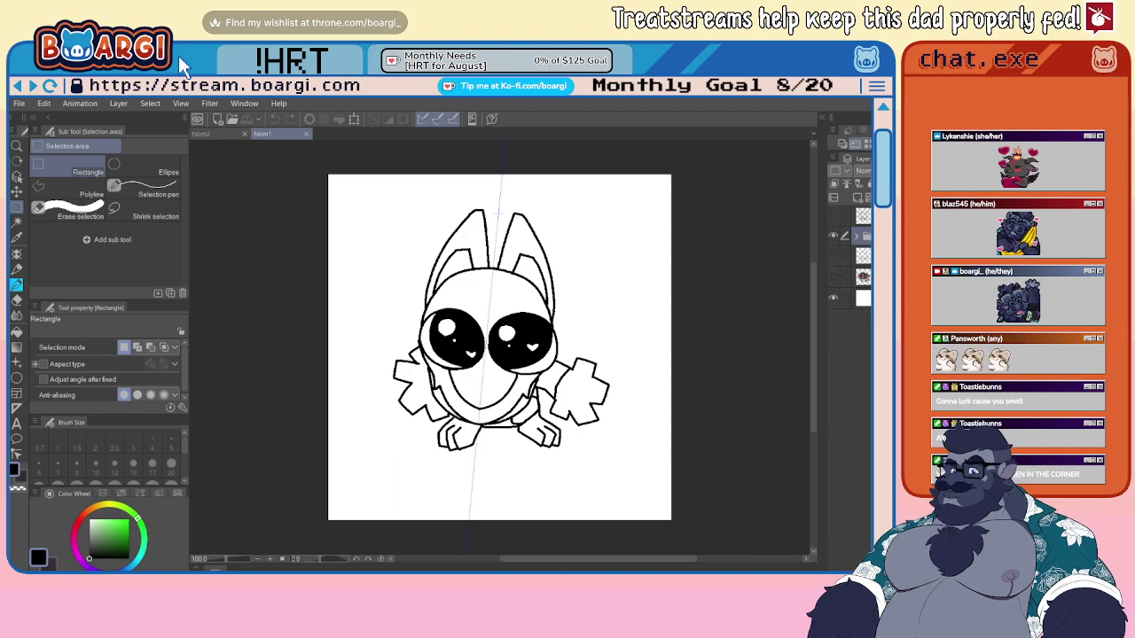
{"action": "scroll", "coordinate": [530, 334], "scroll_direction": "up", "scroll_amount": 3}
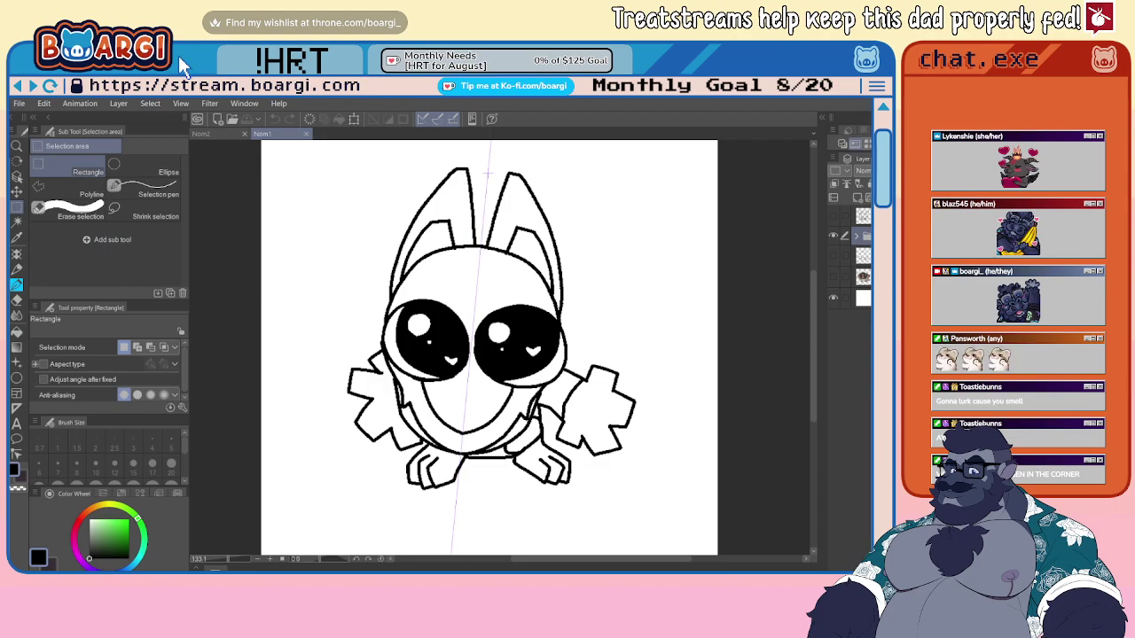
{"action": "key", "text": "Delete"}
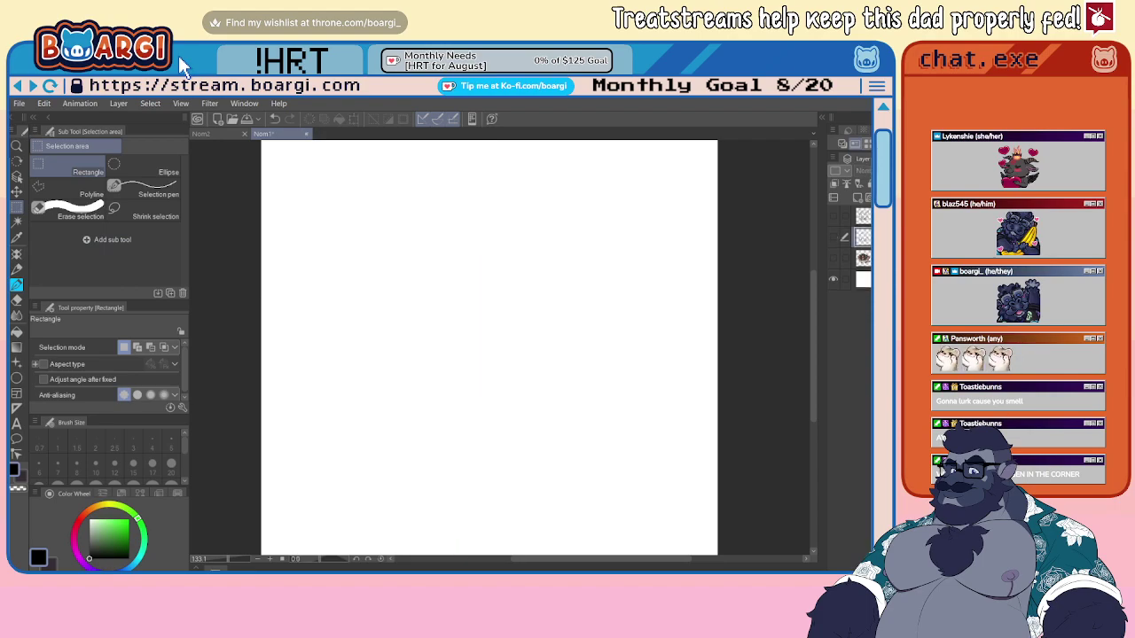
{"action": "key", "text": "ctrl+z"}
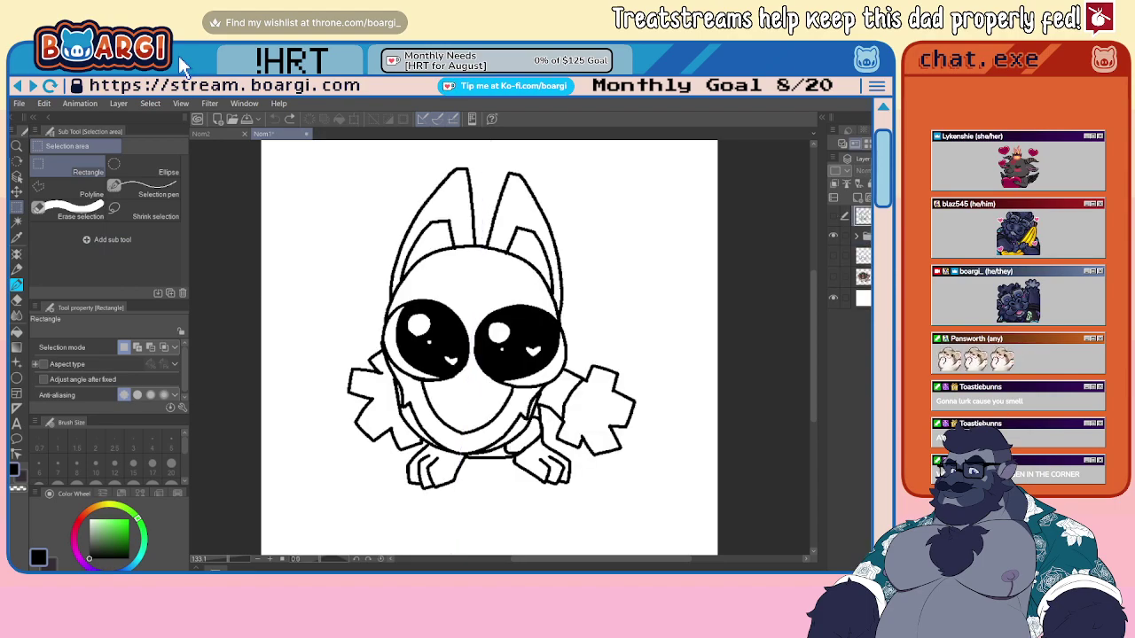
- Delete the hidden sketch and reference layers from Nom1, keeping only the line art folder and the white background
{"action": "left_click", "coordinate": [863, 234]}
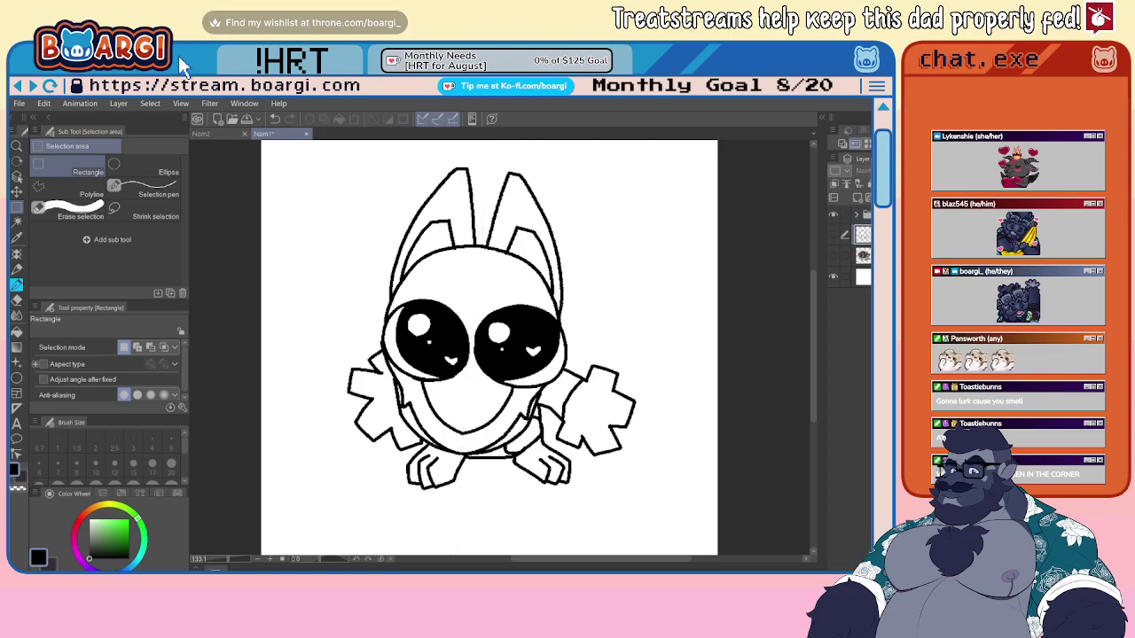
{"action": "key", "text": "ctrl+z"}
{"action": "key", "text": "ctrl+z"}
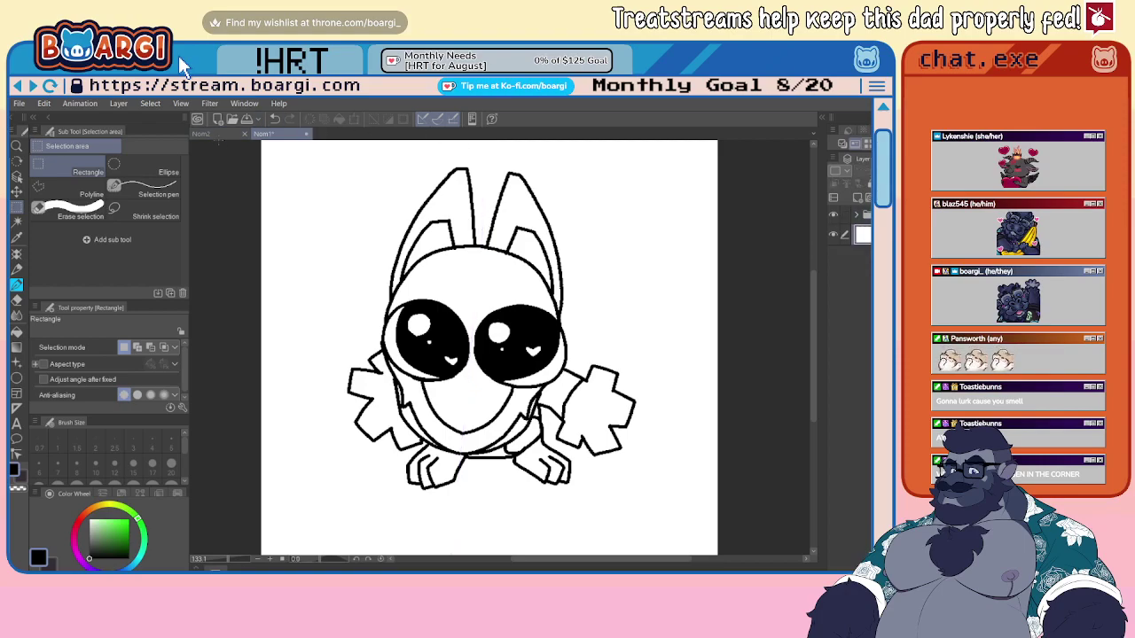
- Delete the hidden folder, sketch layer and reference layer from Nom2, keeping the line art and the white background
{"action": "left_click", "coordinate": [212, 137]}
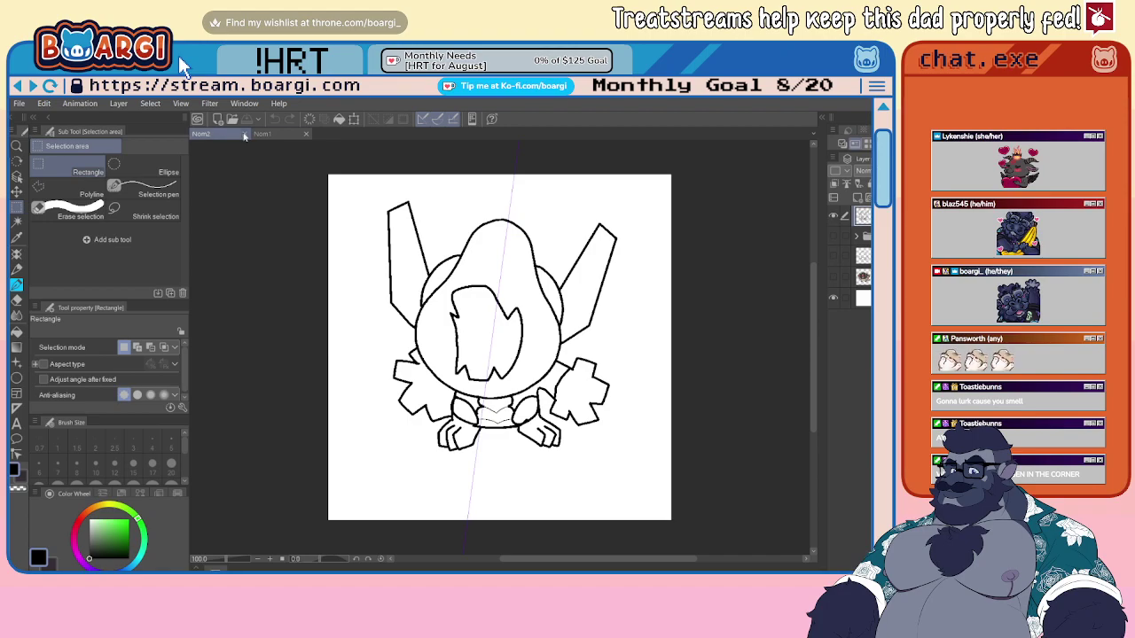
{"action": "left_click", "coordinate": [862, 236]}
{"action": "key", "text": "Delete"}
{"action": "key", "text": "Delete"}
{"action": "key", "text": "Delete"}
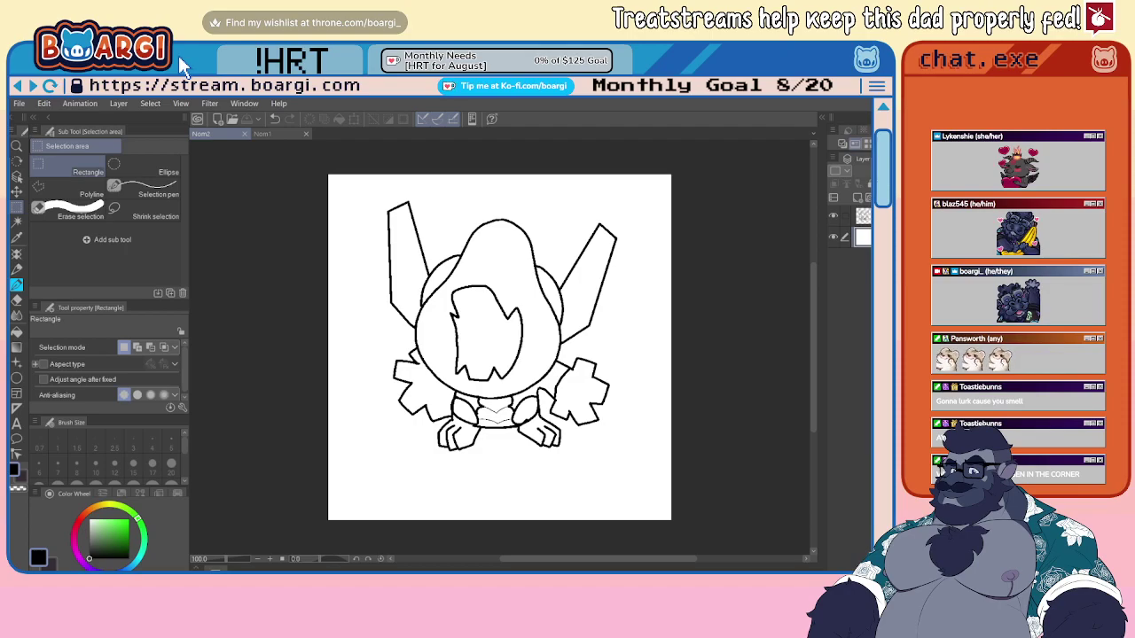
- Add an empty layer between the line art and the white background in both Nom2 and Nom1
{"action": "left_click", "coordinate": [857, 199]}
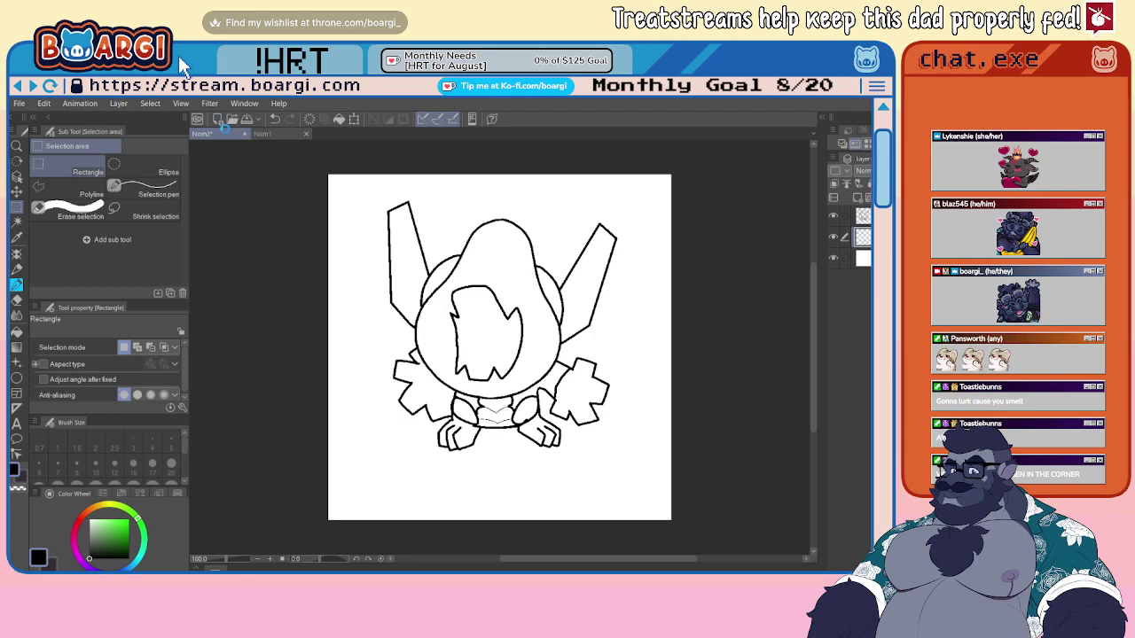
{"action": "left_click", "coordinate": [263, 133]}
{"action": "left_click", "coordinate": [837, 198]}
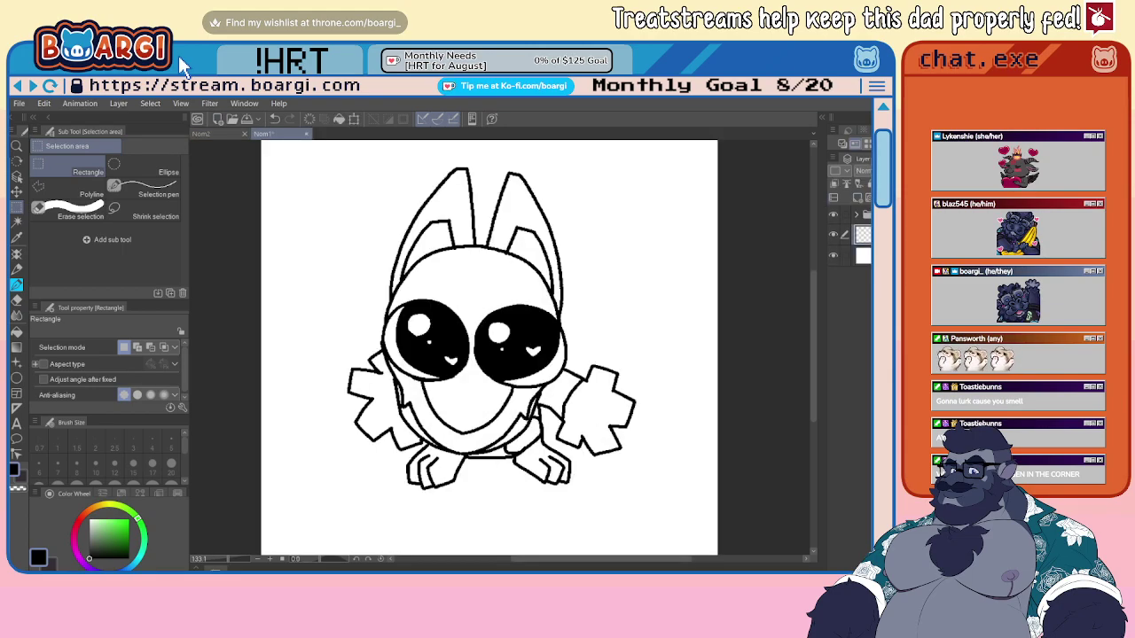
- Auto-select the area around the Nom1 character on its line art folder, invert the selection and make the empty layer active
{"action": "key", "text": "w"}
{"action": "left_click", "coordinate": [331, 220]}
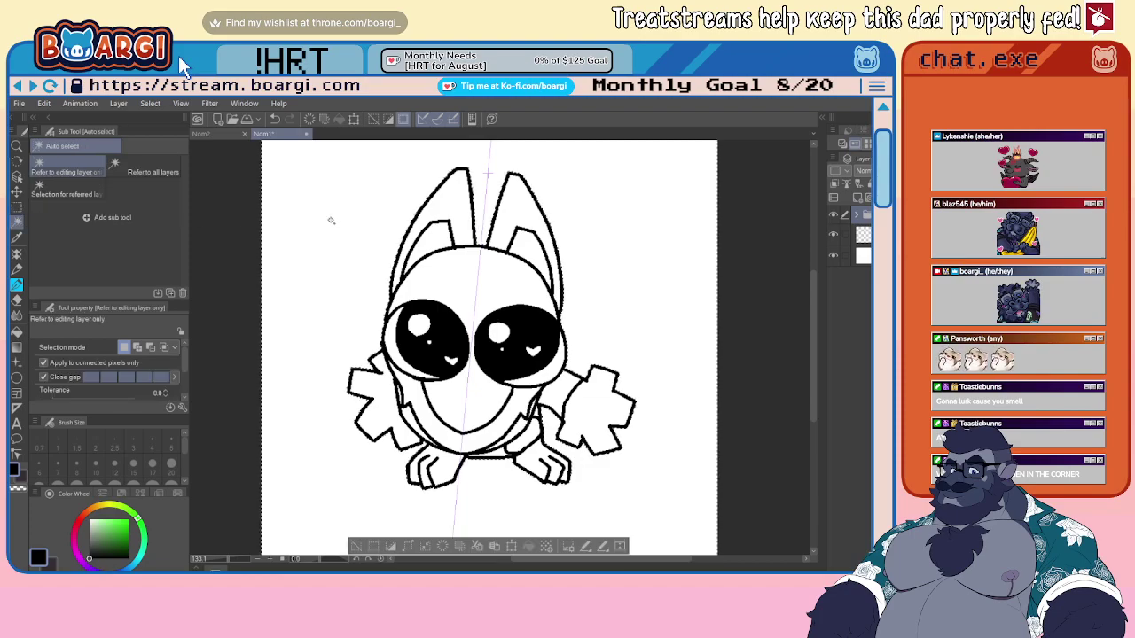
{"action": "left_click", "coordinate": [391, 546]}
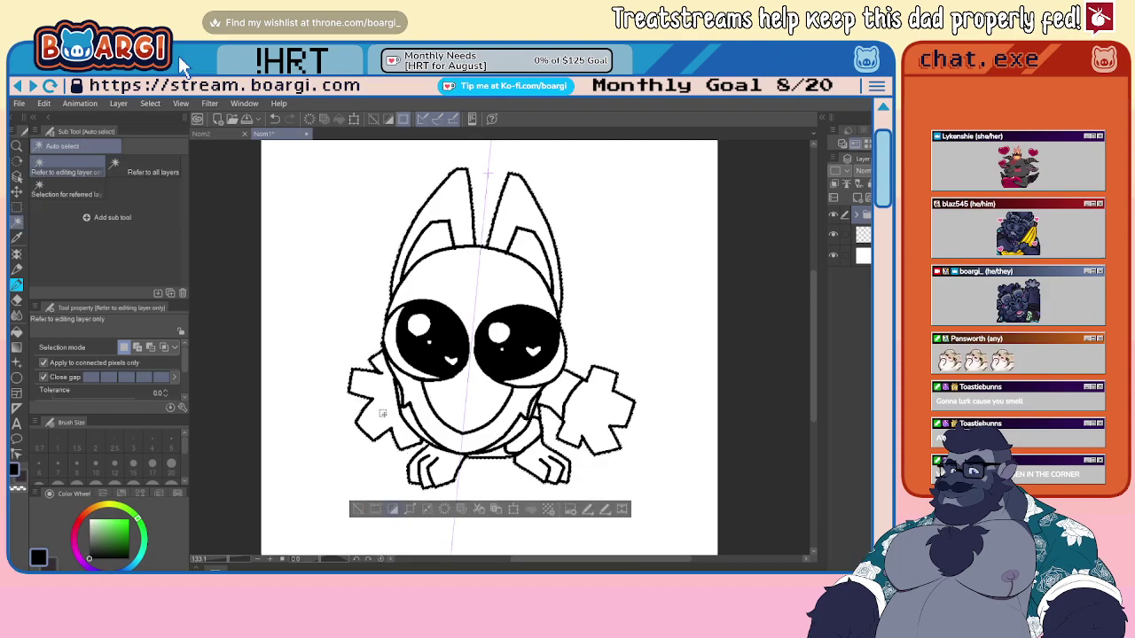
{"action": "left_click", "coordinate": [863, 235]}
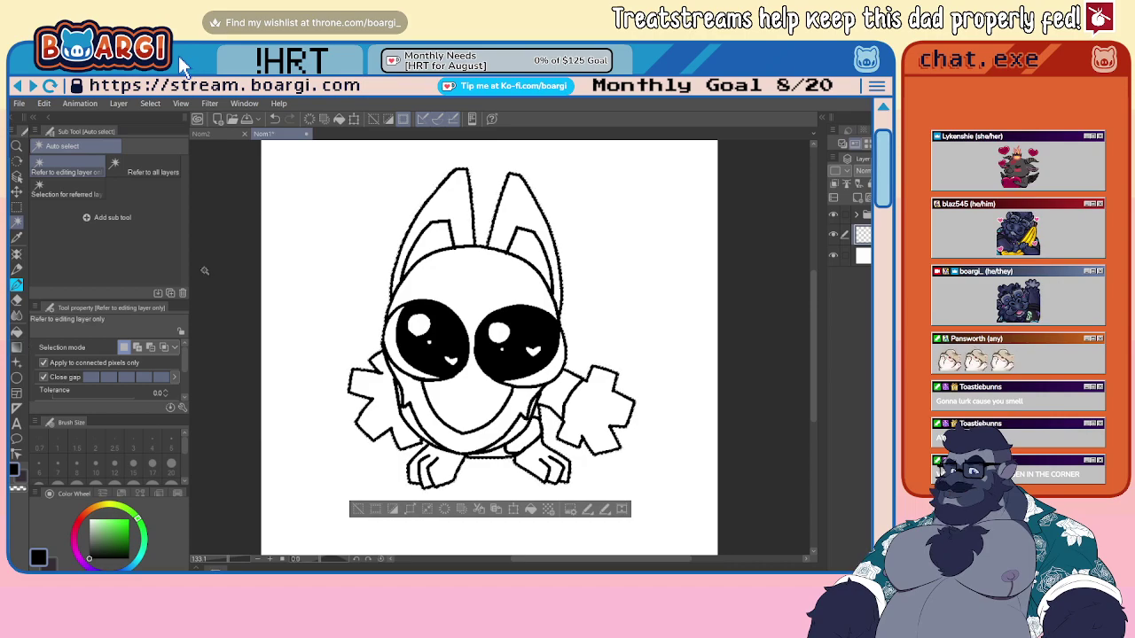
- Create a new canvas, paste the armored character reference into it and sample the light grey color of its chest
{"action": "key", "text": "ctrl+n"}
{"action": "key", "text": "Return"}
{"action": "key", "text": "ctrl+v"}
{"action": "scroll", "coordinate": [415, 271], "scroll_direction": "up", "scroll_amount": 2}
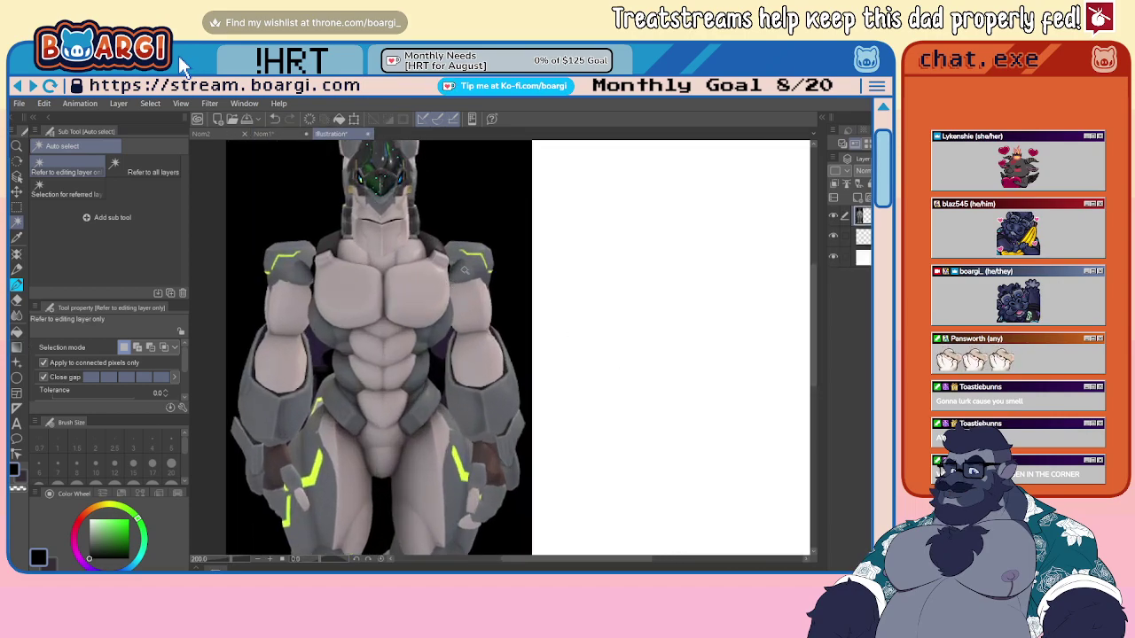
{"action": "left_click", "coordinate": [464, 267], "text": "alt"}
{"action": "left_click", "coordinate": [350, 282], "text": "alt"}
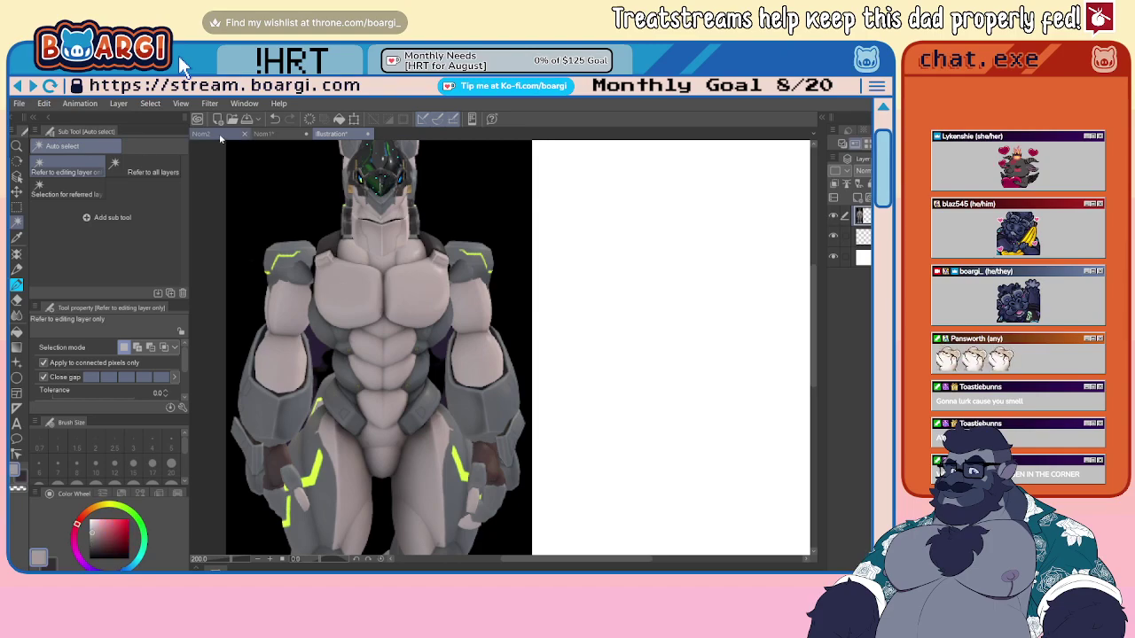
- Fill the selected Nom1 character silhouette with the sampled grey on the layer below the line art, and deselect
{"action": "left_click", "coordinate": [219, 135]}
{"action": "left_click", "coordinate": [284, 135]}
{"action": "left_click", "coordinate": [16, 330]}
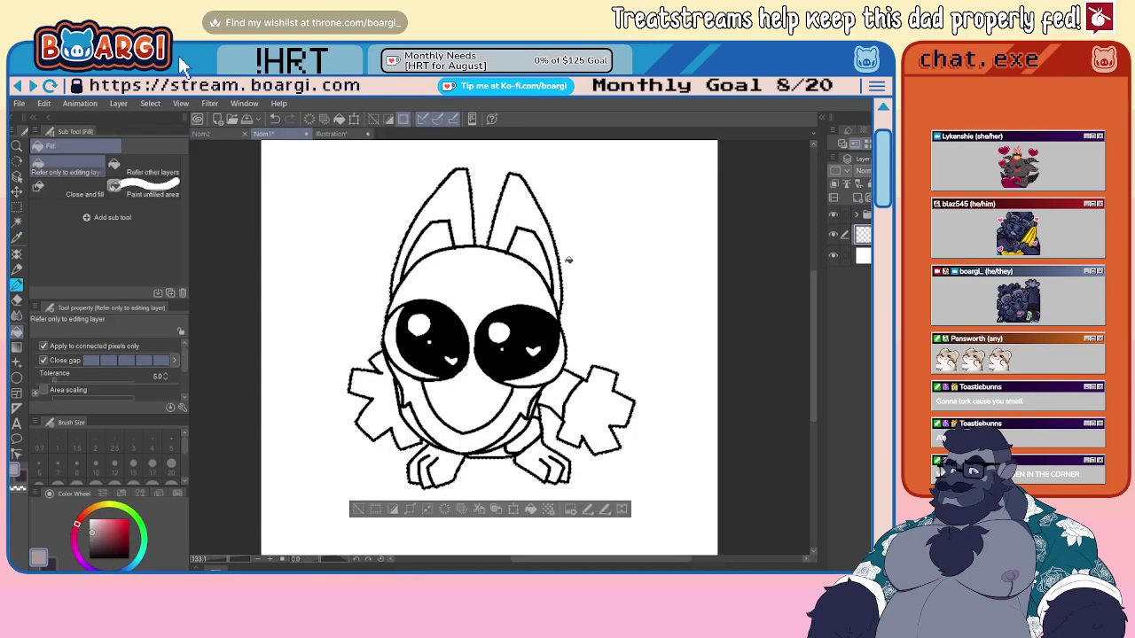
{"action": "left_click", "coordinate": [493, 293]}
{"action": "key", "text": "m"}
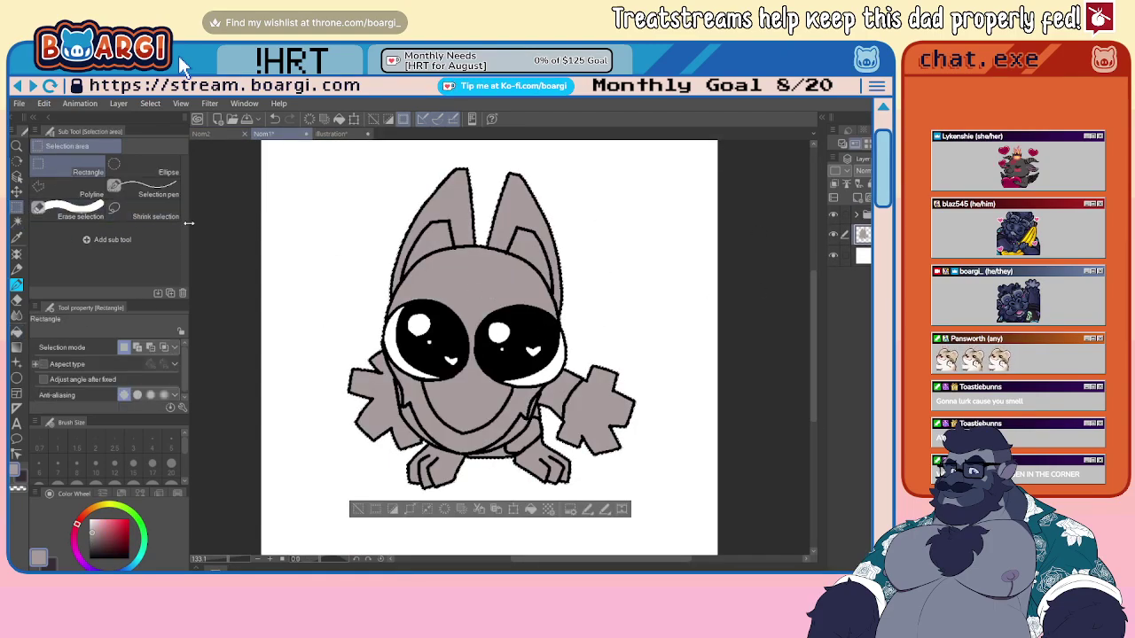
{"action": "key", "text": "ctrl+d"}
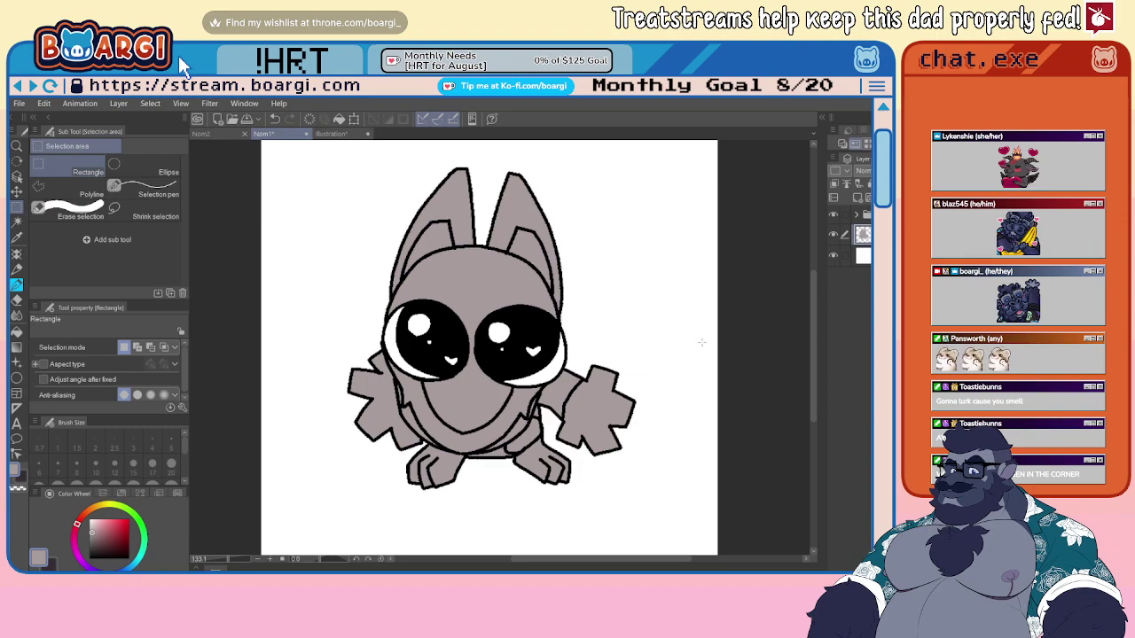
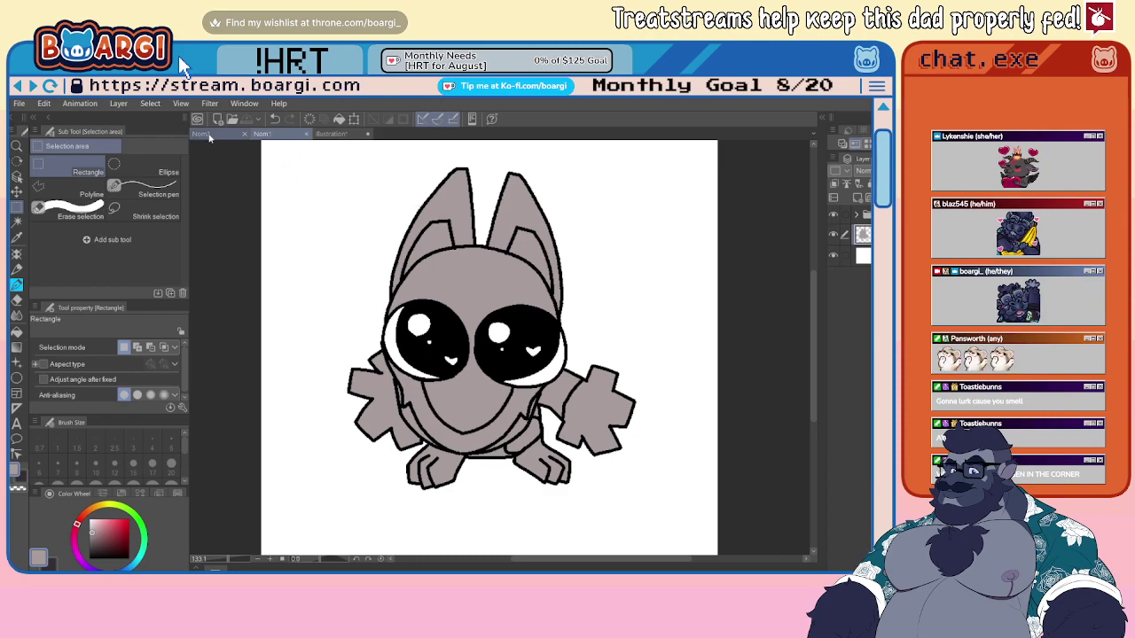
- Auto-select the area around the Nom2 character on its line art layer and invert the selection to cover the figure
{"action": "left_click", "coordinate": [202, 133]}
{"action": "key", "text": "w"}
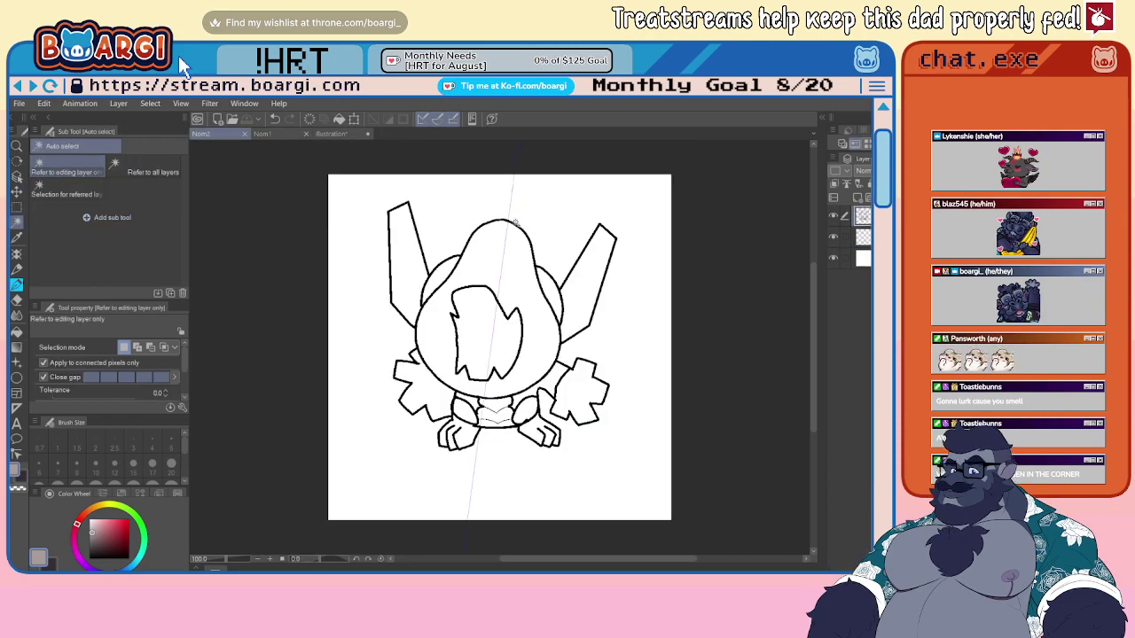
{"action": "left_click", "coordinate": [567, 216]}
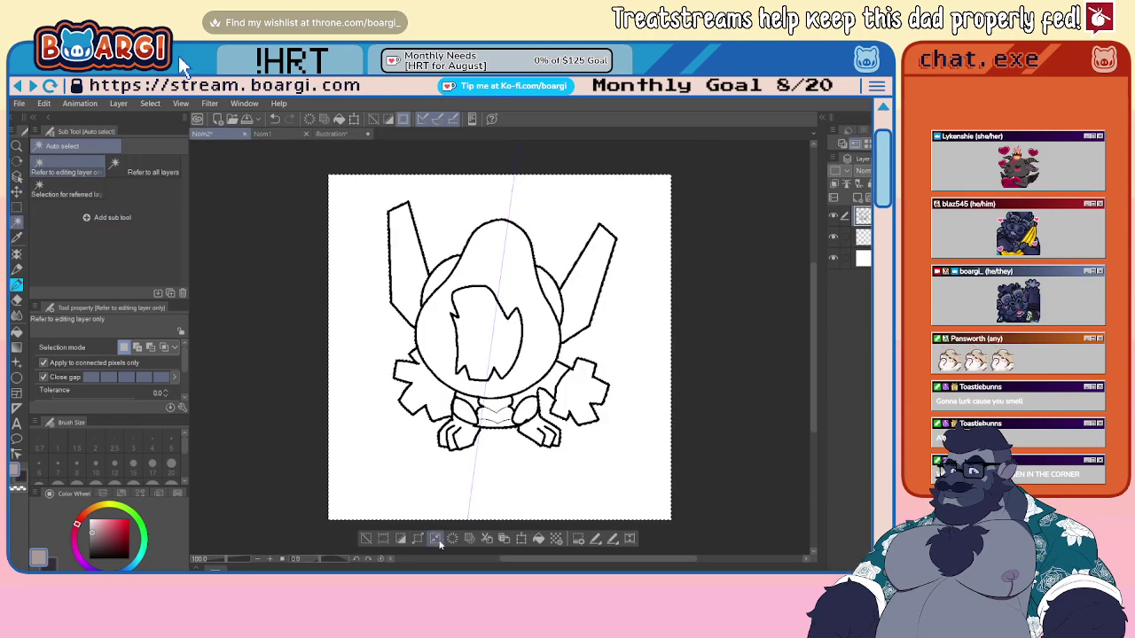
{"action": "left_click", "coordinate": [400, 538]}
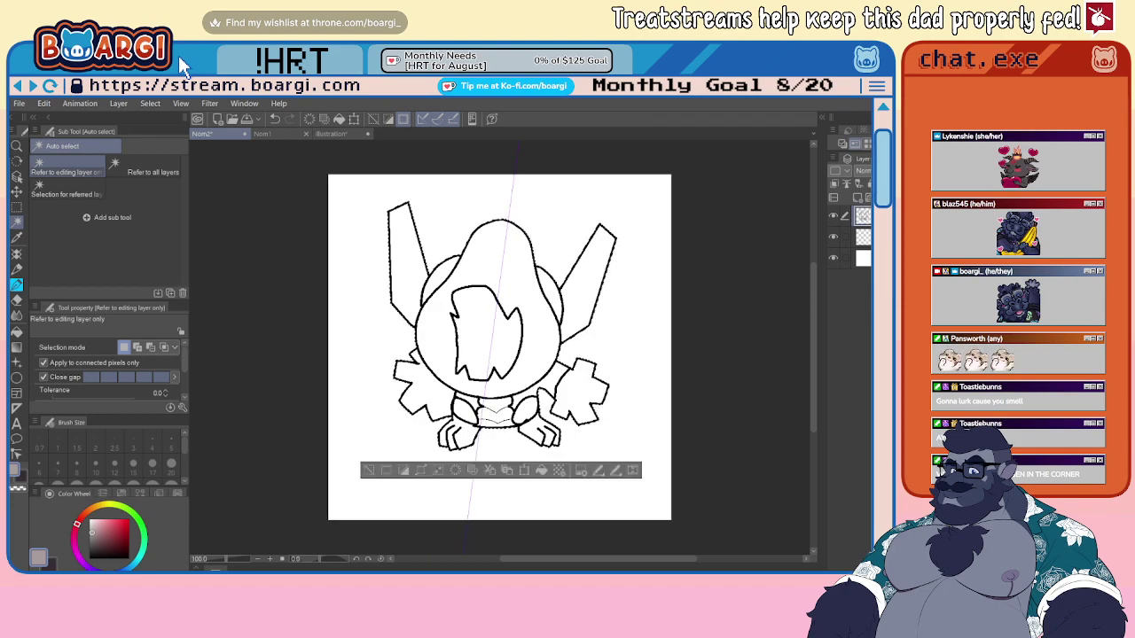
- Fill the selected Nom2 character silhouette with the sampled light grey on the layer below the line art, and deselect
{"action": "left_click", "coordinate": [17, 334]}
{"action": "left_click", "coordinate": [450, 332]}
{"action": "left_click", "coordinate": [17, 208]}
{"action": "left_click", "coordinate": [381, 242]}
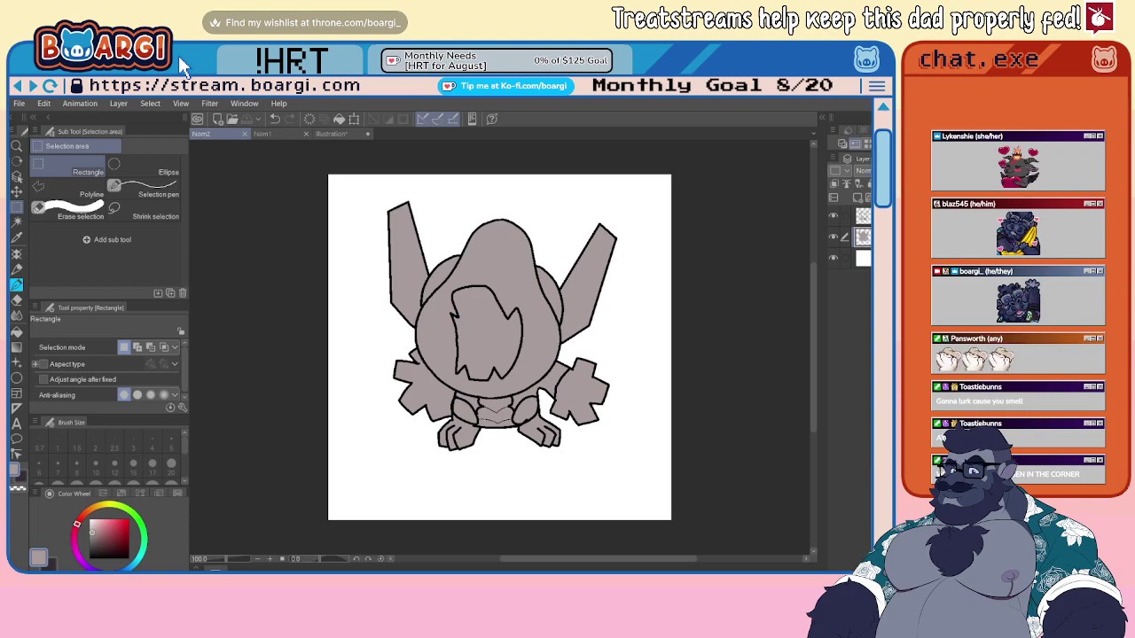
- Sample the blue-grey at the base of the reference character's ear and return to the Nom1 canvas
{"action": "key", "text": "ctrl+Tab"}
{"action": "key", "text": "ctrl+Tab"}
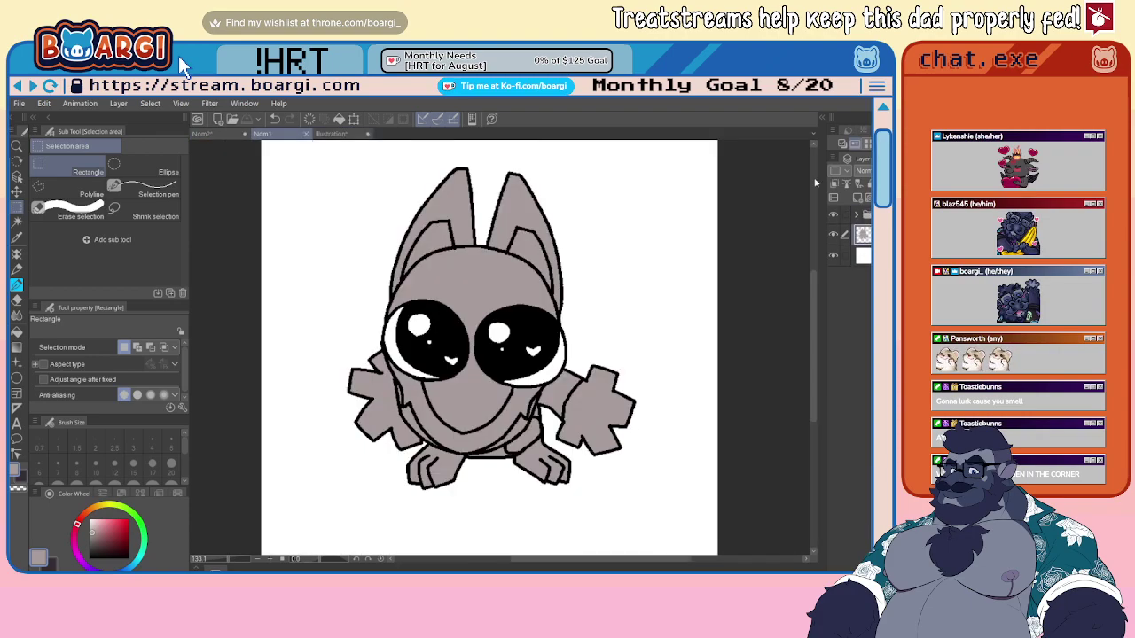
{"action": "left_click", "coordinate": [328, 133]}
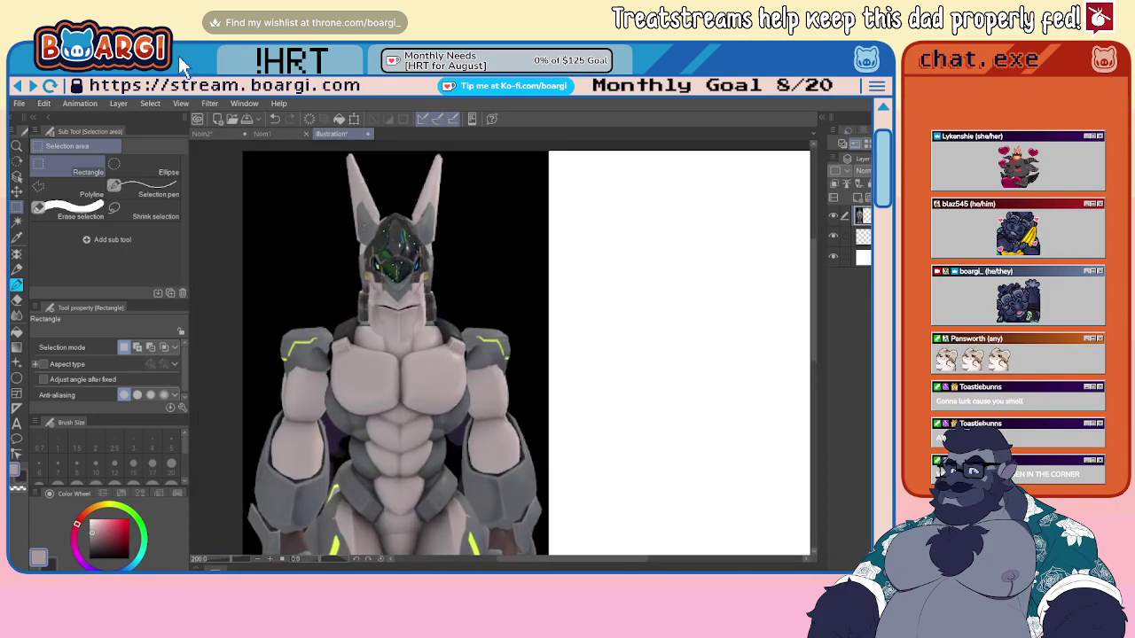
{"action": "right_click", "coordinate": [364, 227]}
{"action": "left_click", "coordinate": [263, 134]}
{"action": "scroll", "coordinate": [395, 217], "scroll_direction": "up", "scroll_amount": 3}
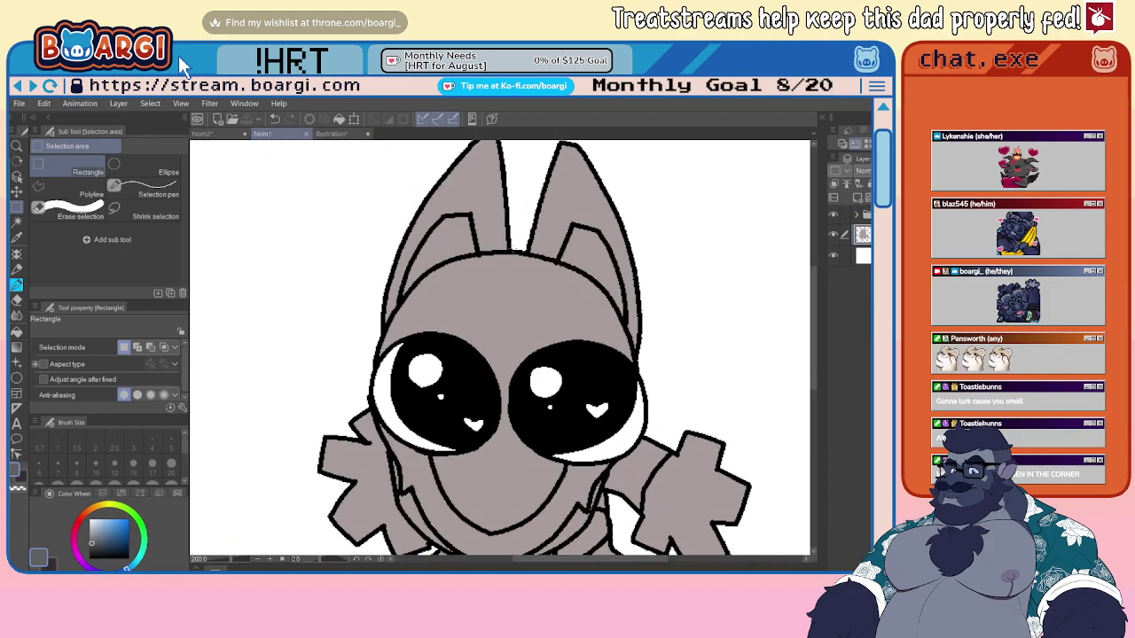
- Make the symmetry ruler available on Nom1's base color layer and paint both inner ears blue-grey with the BEAR pen, finishing at size 10
{"action": "left_click", "coordinate": [857, 216]}
{"action": "left_click", "coordinate": [868, 235]}
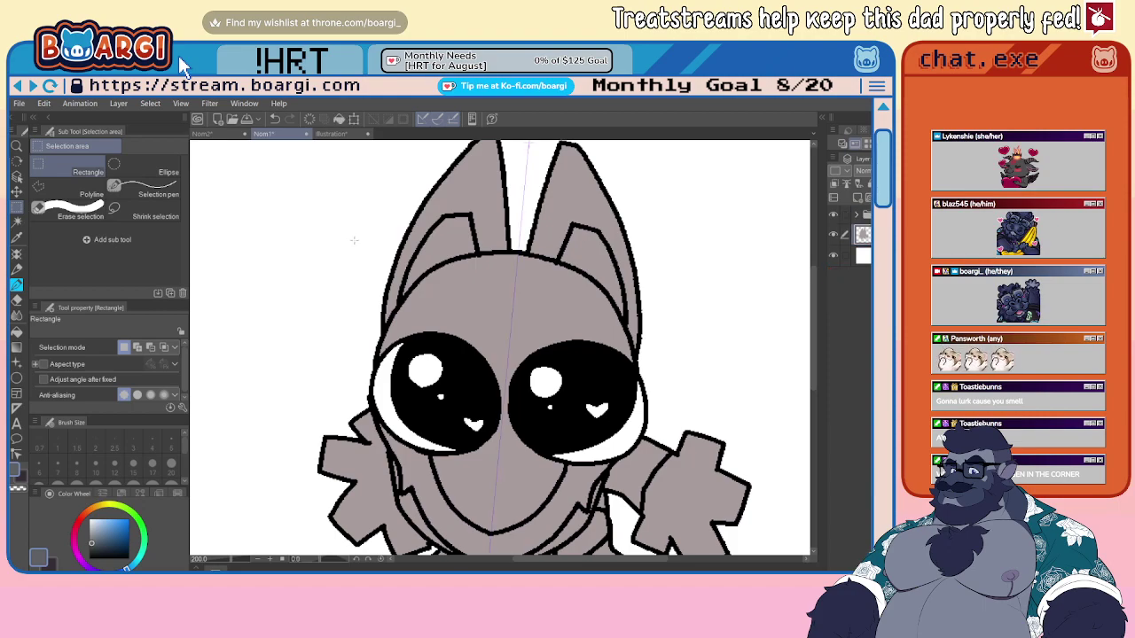
{"action": "left_click", "coordinate": [17, 285]}
{"action": "left_click", "coordinate": [171, 443]}
{"action": "scroll", "coordinate": [438, 264], "scroll_direction": "up", "scroll_amount": 4}
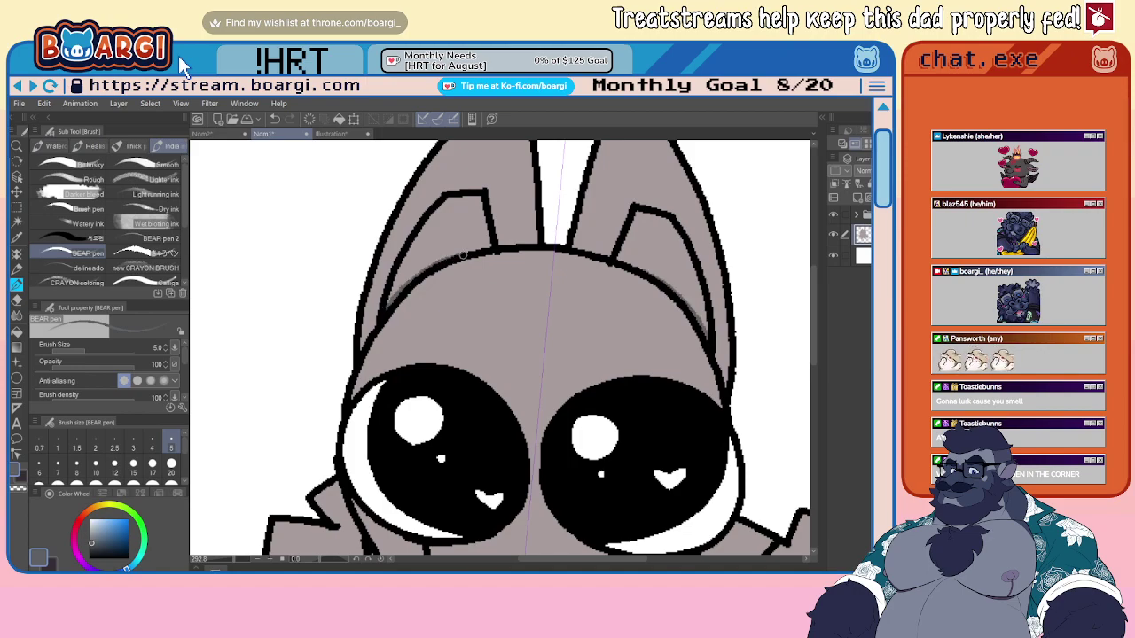
{"action": "mouse_move", "coordinate": [488, 250]}
{"action": "left_mouse_down"}
{"action": "mouse_move", "coordinate": [476, 193]}
{"action": "mouse_move", "coordinate": [450, 197]}
{"action": "mouse_move", "coordinate": [426, 225]}
{"action": "left_mouse_up"}
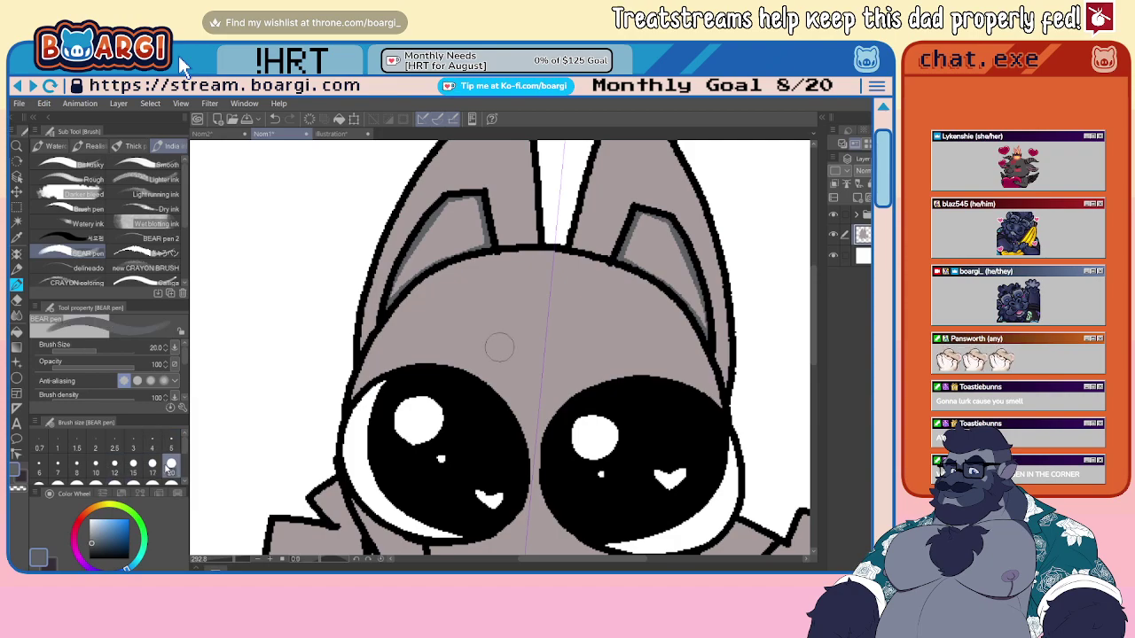
{"action": "left_click", "coordinate": [96, 465]}
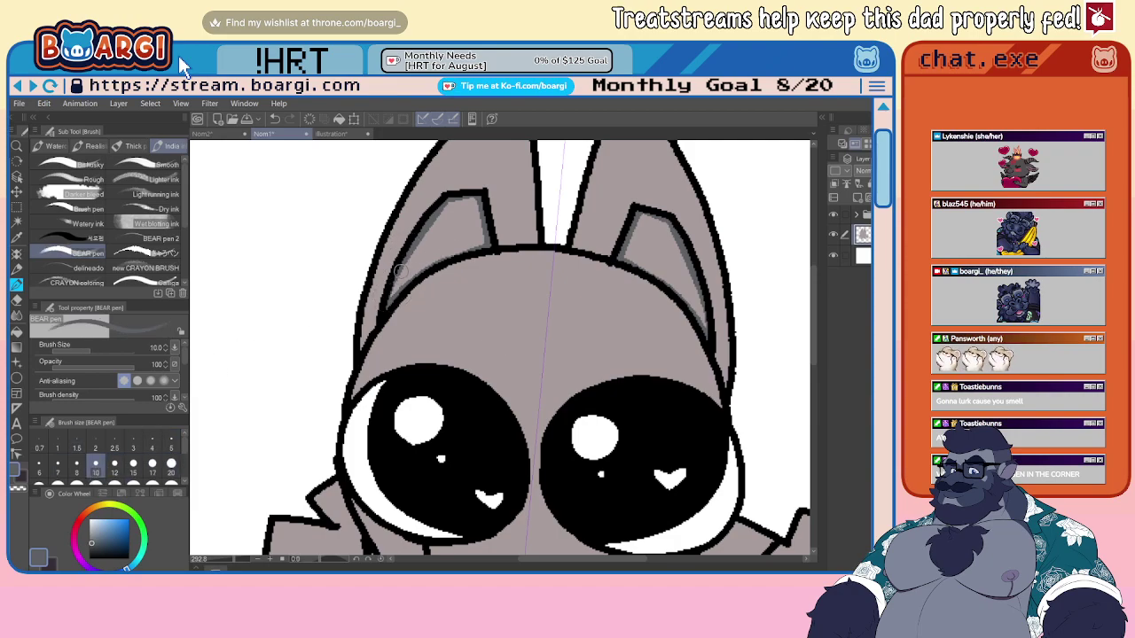
{"action": "mouse_move", "coordinate": [395, 295]}
{"action": "left_mouse_down"}
{"action": "mouse_move", "coordinate": [409, 268]}
{"action": "mouse_move", "coordinate": [474, 240]}
{"action": "mouse_move", "coordinate": [476, 209]}
{"action": "mouse_move", "coordinate": [446, 209]}
{"action": "mouse_move", "coordinate": [402, 270]}
{"action": "mouse_move", "coordinate": [475, 223]}
{"action": "left_mouse_up"}
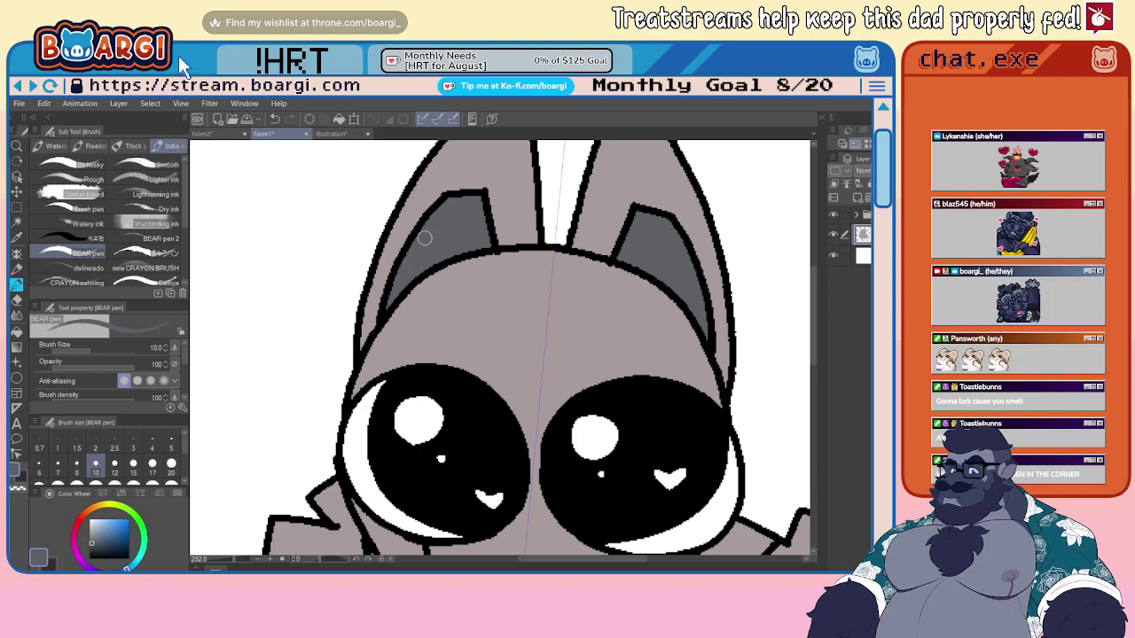
- Sample the dark grey of the reference character's helmet and return to the Nom1 canvas
{"action": "left_click", "coordinate": [335, 134]}
{"action": "scroll", "coordinate": [396, 212], "scroll_direction": "up", "scroll_amount": 5}
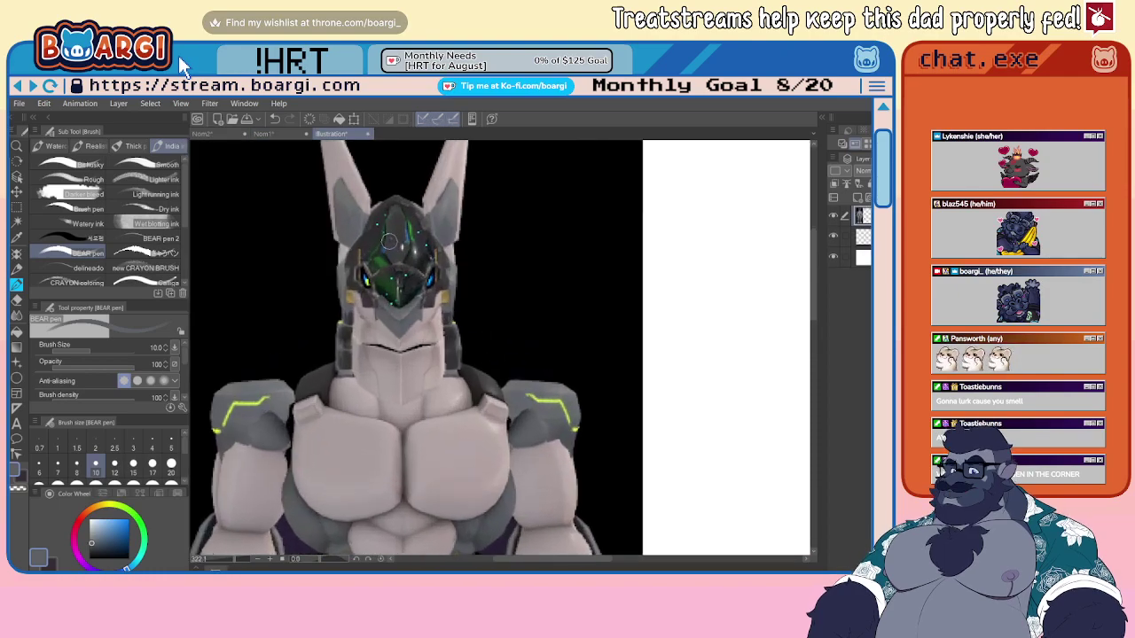
{"action": "left_click", "coordinate": [401, 225], "text": "alt"}
{"action": "left_click", "coordinate": [262, 133]}
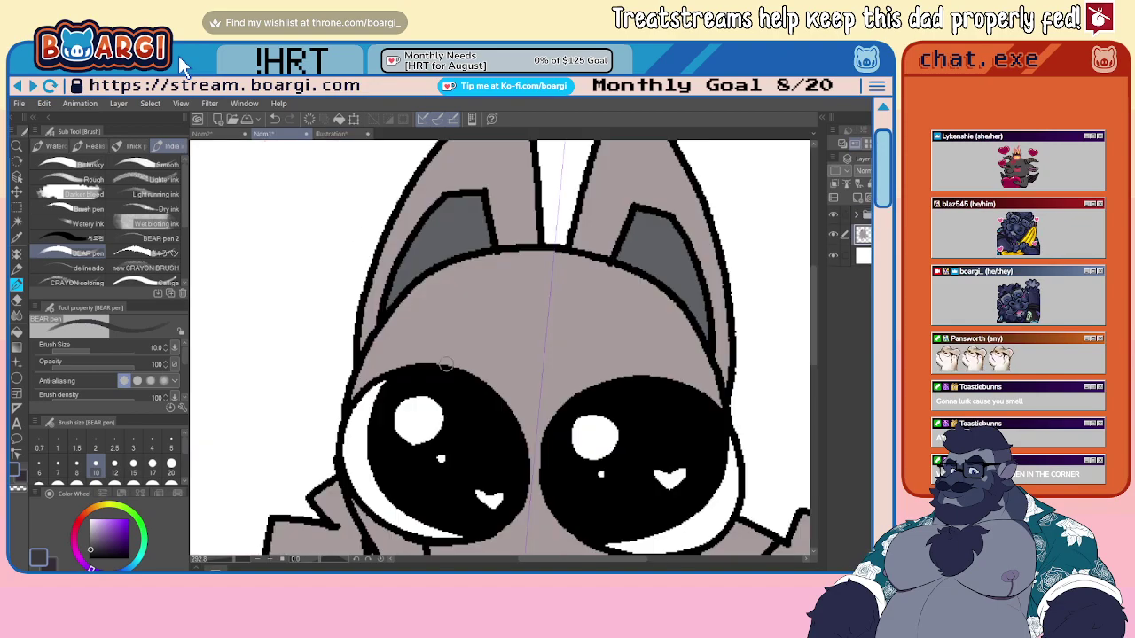
- Outline the muzzle, the eye edges and the forehead of Nom1 in the dark helmet grey with the size 10 BEAR pen
{"action": "scroll", "coordinate": [413, 429], "scroll_direction": "down", "scroll_amount": 2}
{"action": "scroll", "coordinate": [412, 429], "scroll_direction": "up", "scroll_amount": 4}
{"action": "mouse_move", "coordinate": [383, 417]}
{"action": "left_mouse_down"}
{"action": "mouse_move", "coordinate": [451, 406]}
{"action": "mouse_move", "coordinate": [470, 377]}
{"action": "left_mouse_up"}
{"action": "mouse_move", "coordinate": [400, 417]}
{"action": "left_mouse_down"}
{"action": "mouse_move", "coordinate": [410, 474]}
{"action": "mouse_move", "coordinate": [463, 510]}
{"action": "left_mouse_up"}
{"action": "left_click_drag", "start_coordinate": [481, 381], "coordinate": [543, 423]}
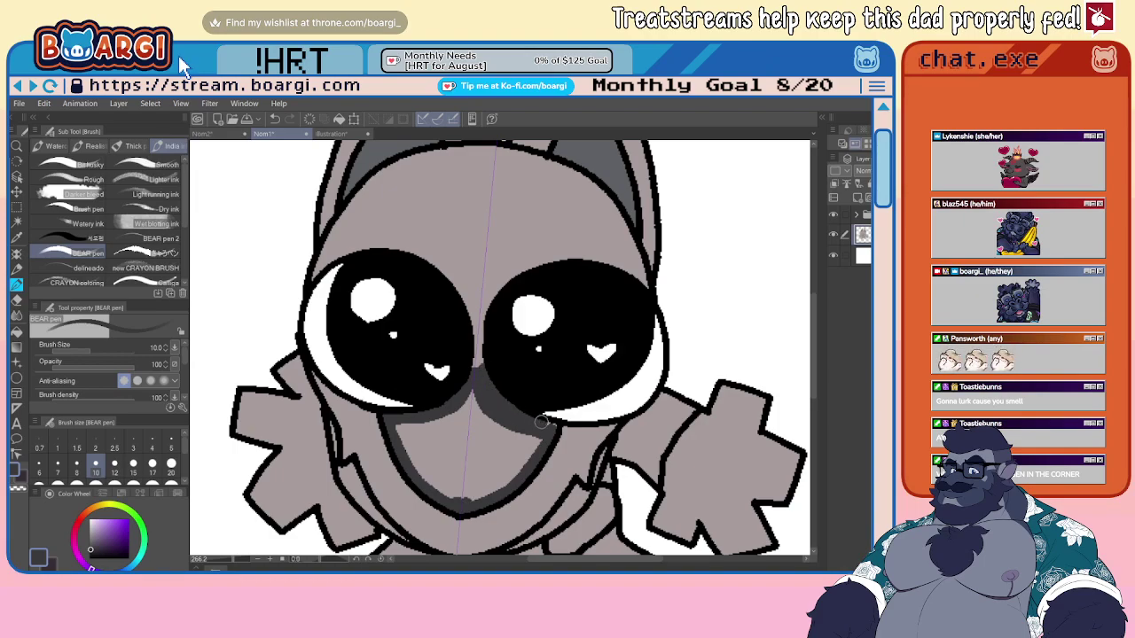
{"action": "scroll", "coordinate": [446, 347], "scroll_direction": "down", "scroll_amount": 3}
{"action": "scroll", "coordinate": [370, 283], "scroll_direction": "up", "scroll_amount": 4}
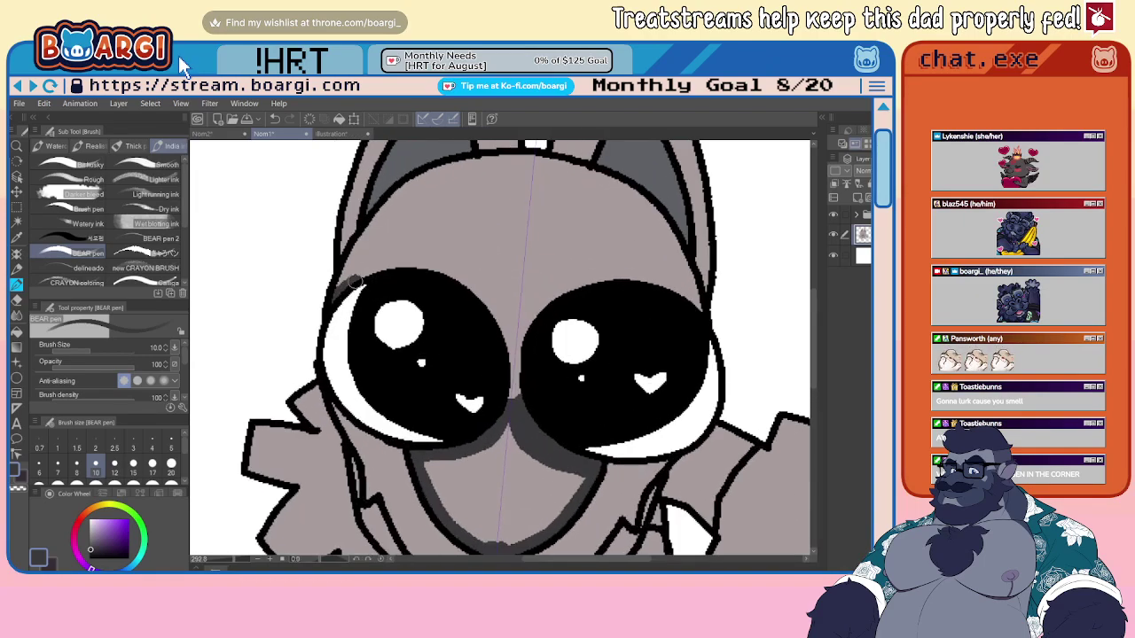
{"action": "mouse_move", "coordinate": [353, 281]}
{"action": "left_mouse_down"}
{"action": "mouse_move", "coordinate": [424, 266]}
{"action": "mouse_move", "coordinate": [483, 298]}
{"action": "mouse_move", "coordinate": [514, 359]}
{"action": "mouse_move", "coordinate": [512, 398]}
{"action": "left_mouse_up"}
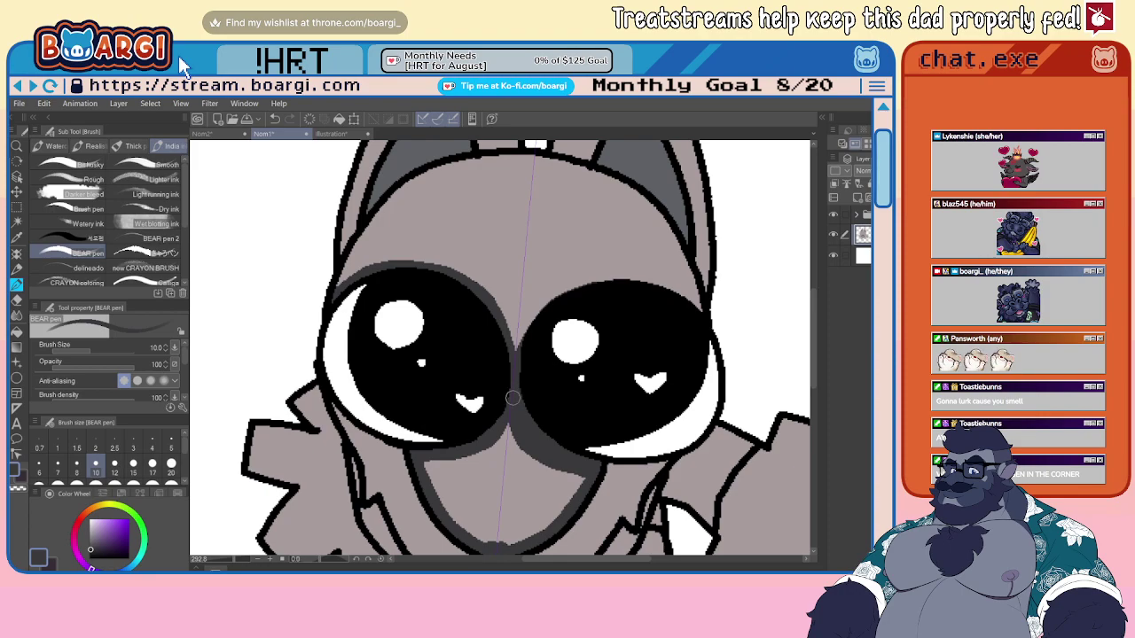
{"action": "mouse_move", "coordinate": [340, 285]}
{"action": "left_mouse_down"}
{"action": "mouse_move", "coordinate": [356, 241]}
{"action": "mouse_move", "coordinate": [417, 177]}
{"action": "mouse_move", "coordinate": [483, 156]}
{"action": "mouse_move", "coordinate": [535, 159]}
{"action": "left_mouse_up"}
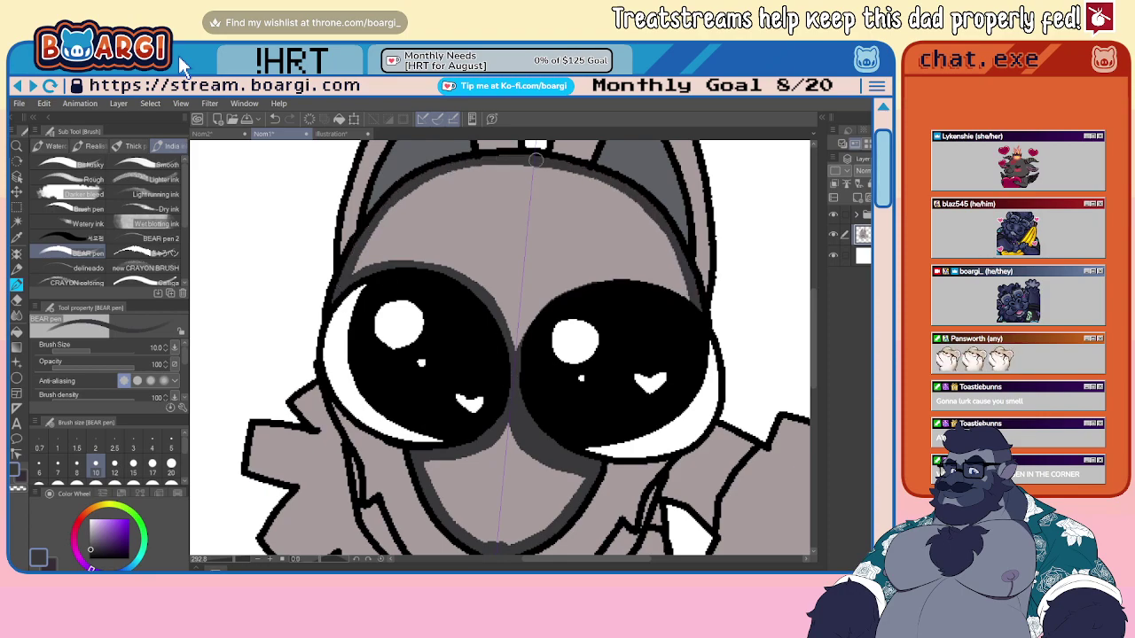
- Fill the outlined forehead and muzzle areas with the dark helmet grey, and switch back to the BEAR pen
{"action": "left_click", "coordinate": [16, 331]}
{"action": "left_click", "coordinate": [509, 267]}
{"action": "left_click", "coordinate": [493, 426]}
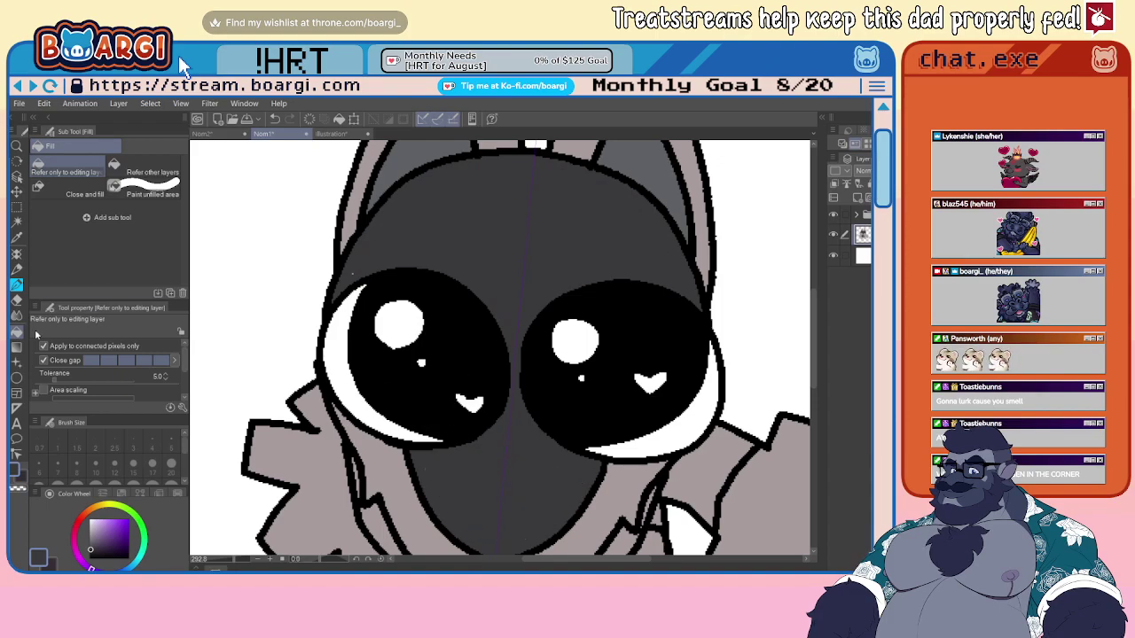
{"action": "key", "text": "b"}
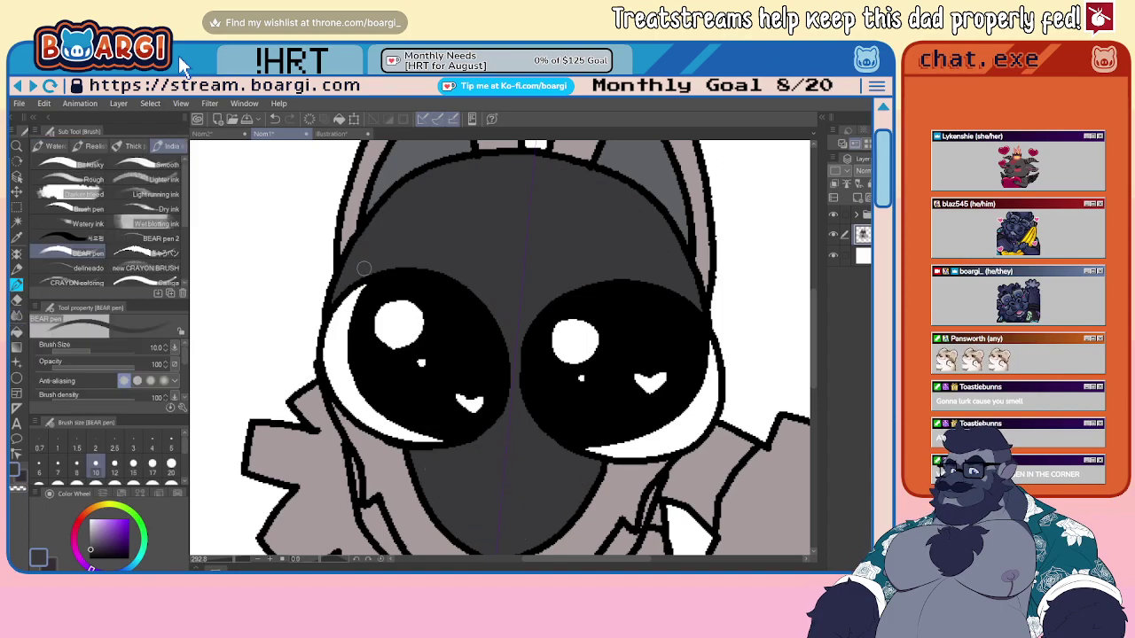
- Sample the medium grey of the plate below the reference character's helmet and return to the Nom1 canvas
{"action": "scroll", "coordinate": [273, 214], "scroll_direction": "down", "scroll_amount": 1}
{"action": "scroll", "coordinate": [261, 218], "scroll_direction": "down", "scroll_amount": 1}
{"action": "scroll", "coordinate": [334, 317], "scroll_direction": "up", "scroll_amount": 1}
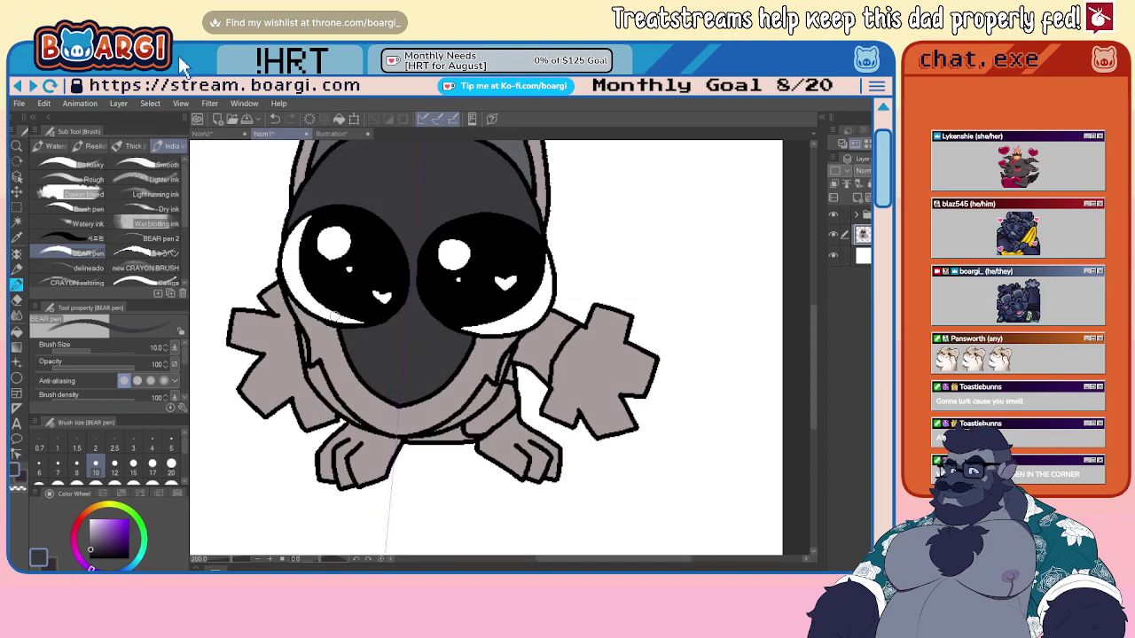
{"action": "left_click", "coordinate": [335, 133]}
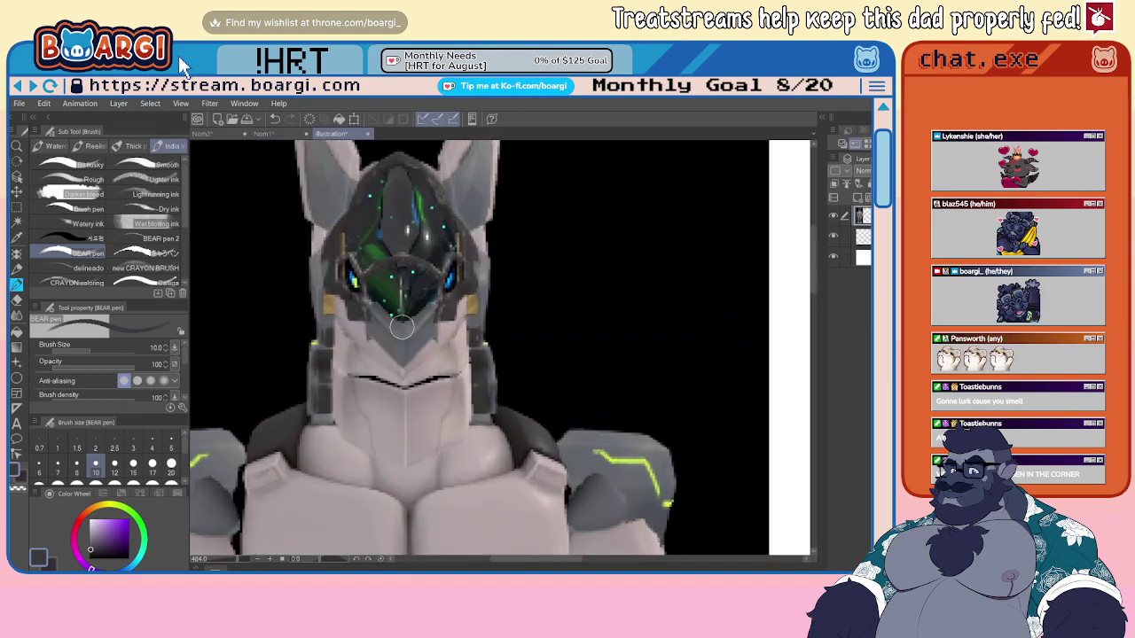
{"action": "left_click", "coordinate": [263, 134]}
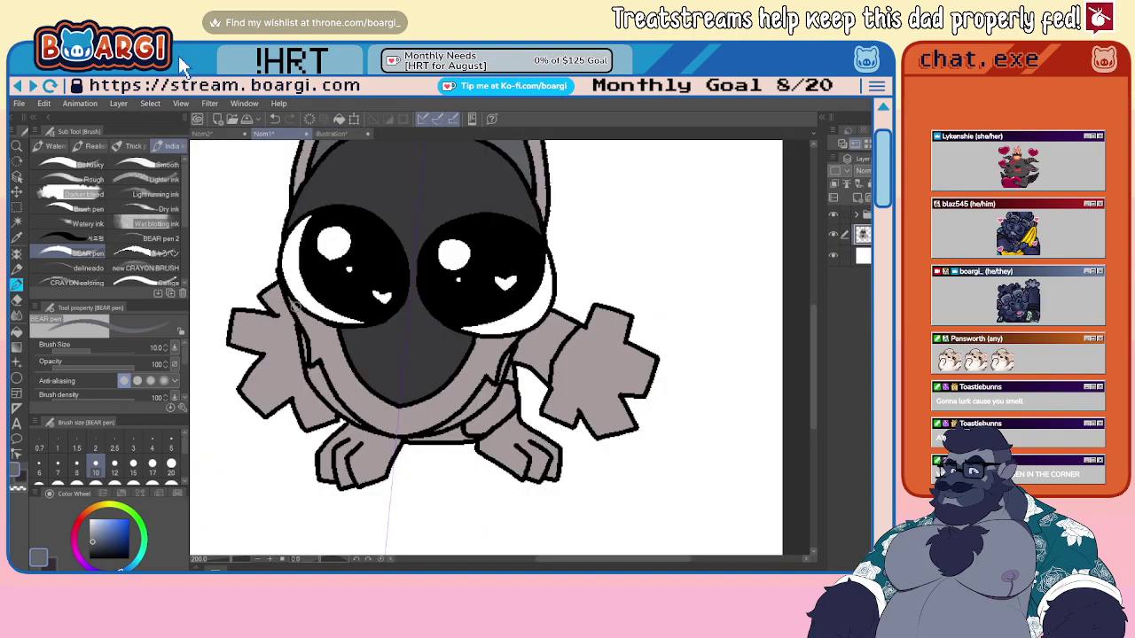
- Paint the jagged cheek and jaw band around Nom1's dark muzzle in blue-grey with the size 10 BEAR pen
{"action": "mouse_move", "coordinate": [301, 309]}
{"action": "left_mouse_down"}
{"action": "mouse_move", "coordinate": [334, 330]}
{"action": "mouse_move", "coordinate": [372, 399]}
{"action": "left_mouse_up"}
{"action": "left_click", "coordinate": [454, 387], "text": "alt"}
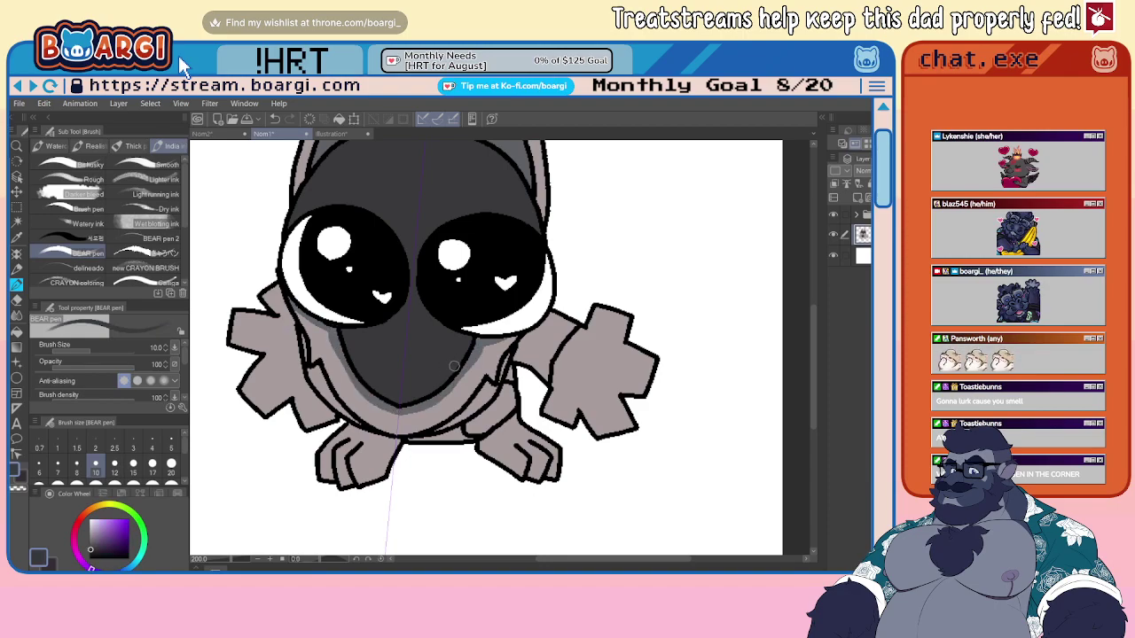
{"action": "left_click", "coordinate": [470, 356], "text": "alt"}
{"action": "scroll", "coordinate": [304, 326], "scroll_direction": "up", "scroll_amount": 2}
{"action": "mouse_move", "coordinate": [289, 299]}
{"action": "left_mouse_down"}
{"action": "mouse_move", "coordinate": [323, 348]}
{"action": "mouse_move", "coordinate": [299, 314]}
{"action": "mouse_move", "coordinate": [316, 372]}
{"action": "mouse_move", "coordinate": [331, 341]}
{"action": "mouse_move", "coordinate": [350, 419]}
{"action": "mouse_move", "coordinate": [428, 465]}
{"action": "mouse_move", "coordinate": [389, 434]}
{"action": "mouse_move", "coordinate": [339, 358]}
{"action": "mouse_move", "coordinate": [345, 384]}
{"action": "left_mouse_up"}
{"action": "left_click_drag", "start_coordinate": [394, 433], "coordinate": [414, 443]}
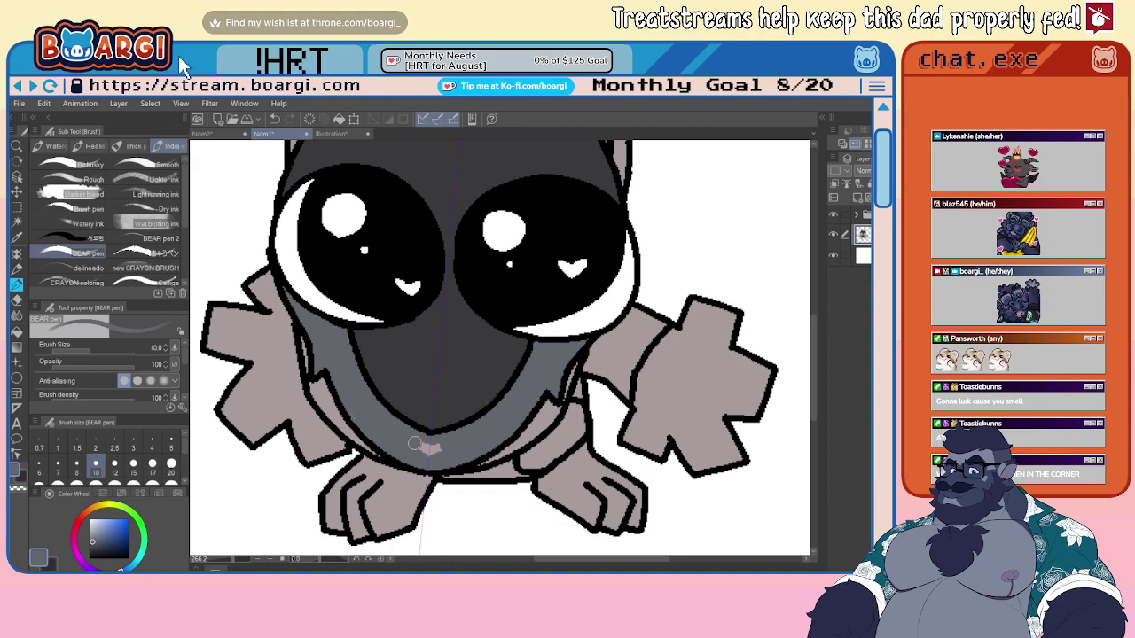
{"action": "scroll", "coordinate": [406, 436], "scroll_direction": "down", "scroll_amount": 4}
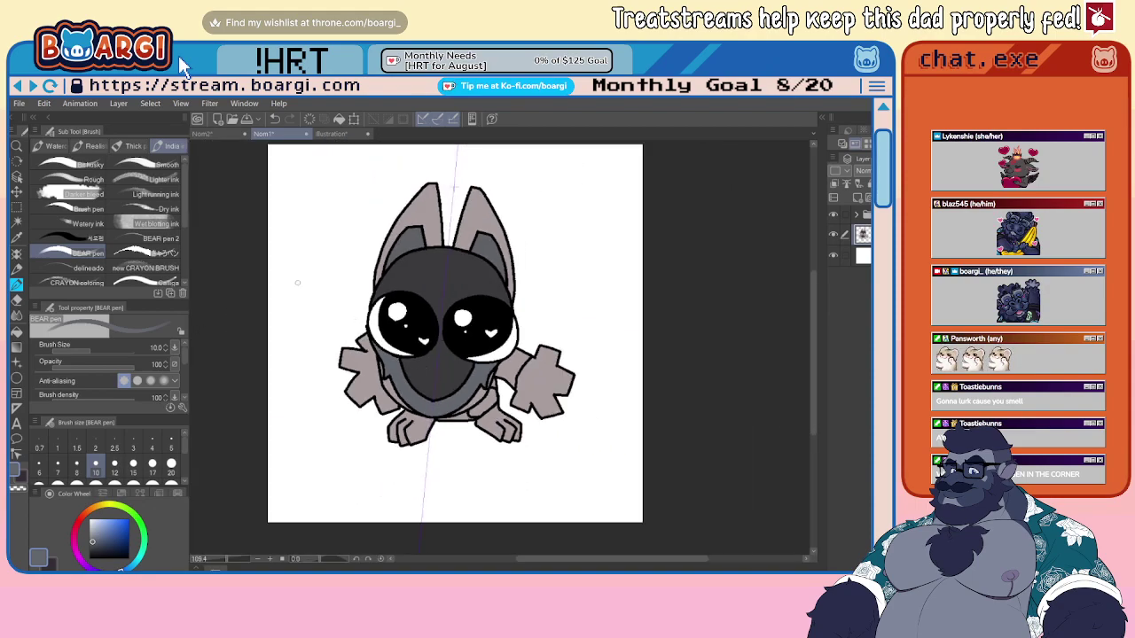
- Add a clipping layer above Nom1's base color and paint the arm and hand on the left blue-grey with the BEAR pen at size 20
{"action": "scroll", "coordinate": [284, 468], "scroll_direction": "up", "scroll_amount": 2}
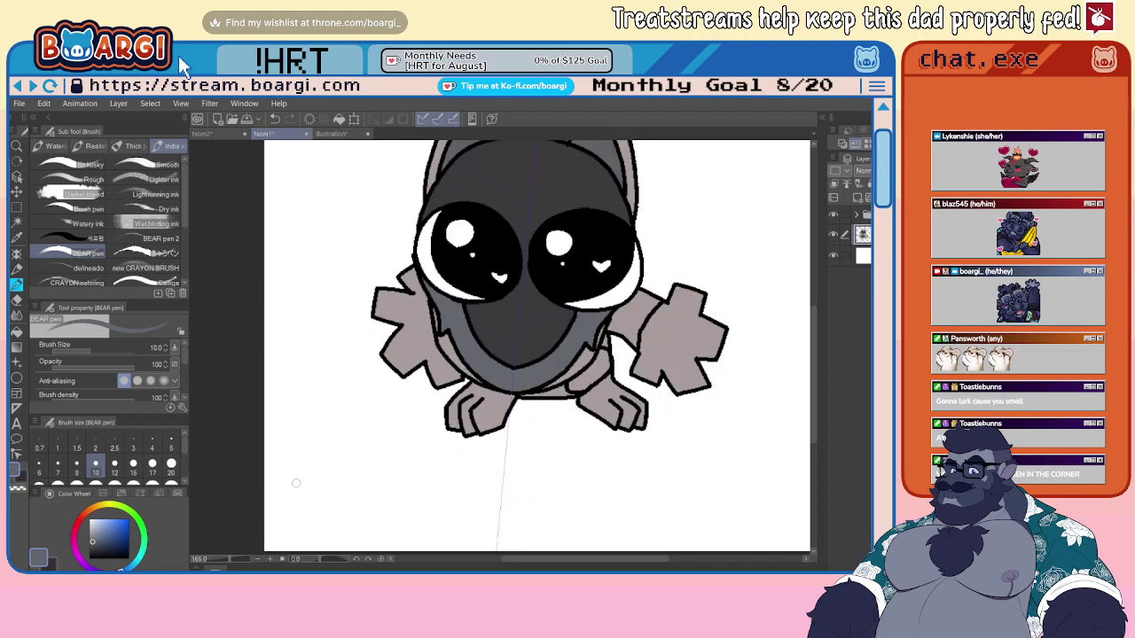
{"action": "left_click", "coordinate": [171, 466]}
{"action": "scroll", "coordinate": [432, 318], "scroll_direction": "up", "scroll_amount": 1}
{"action": "scroll", "coordinate": [421, 275], "scroll_direction": "up", "scroll_amount": 1}
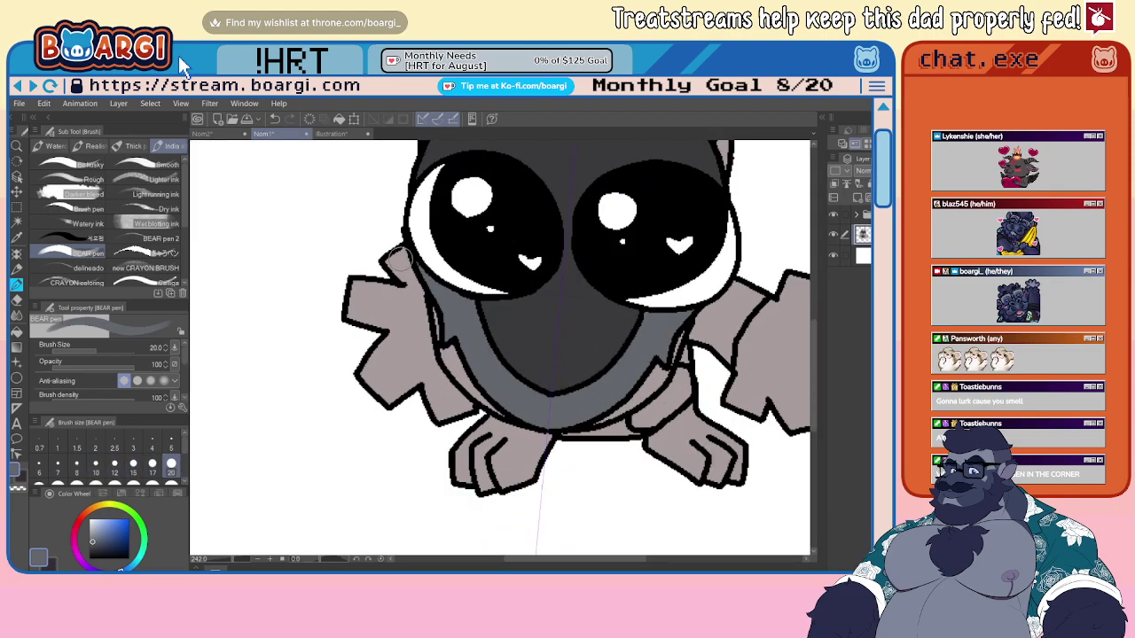
{"action": "scroll", "coordinate": [388, 257], "scroll_direction": "down", "scroll_amount": 2}
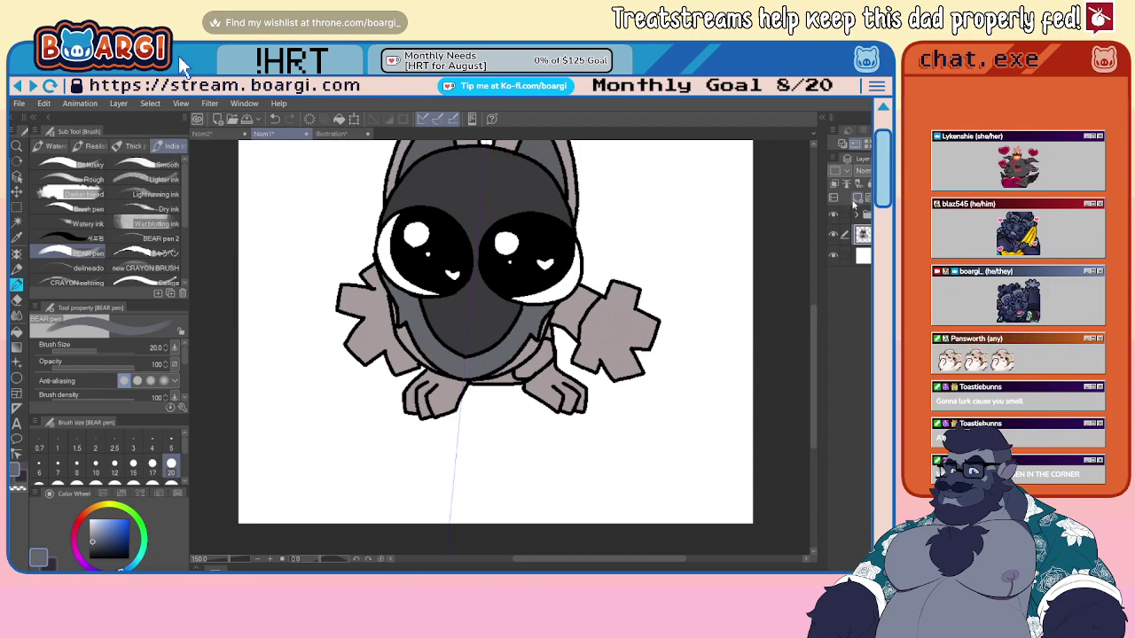
{"action": "scroll", "coordinate": [362, 312], "scroll_direction": "up", "scroll_amount": 1}
{"action": "mouse_move", "coordinate": [366, 259]}
{"action": "left_mouse_down"}
{"action": "mouse_move", "coordinate": [394, 349]}
{"action": "mouse_move", "coordinate": [395, 337]}
{"action": "mouse_move", "coordinate": [428, 384]}
{"action": "mouse_move", "coordinate": [407, 386]}
{"action": "mouse_move", "coordinate": [394, 362]}
{"action": "mouse_move", "coordinate": [358, 376]}
{"action": "mouse_move", "coordinate": [338, 357]}
{"action": "mouse_move", "coordinate": [355, 252]}
{"action": "mouse_move", "coordinate": [376, 356]}
{"action": "left_mouse_up"}
{"action": "left_click_drag", "start_coordinate": [707, 332], "coordinate": [588, 325]}
- Paint the large hand on the right blue-grey, edging it at size 20 and covering the rest at size 100
{"action": "scroll", "coordinate": [588, 325], "scroll_direction": "up", "scroll_amount": 2}
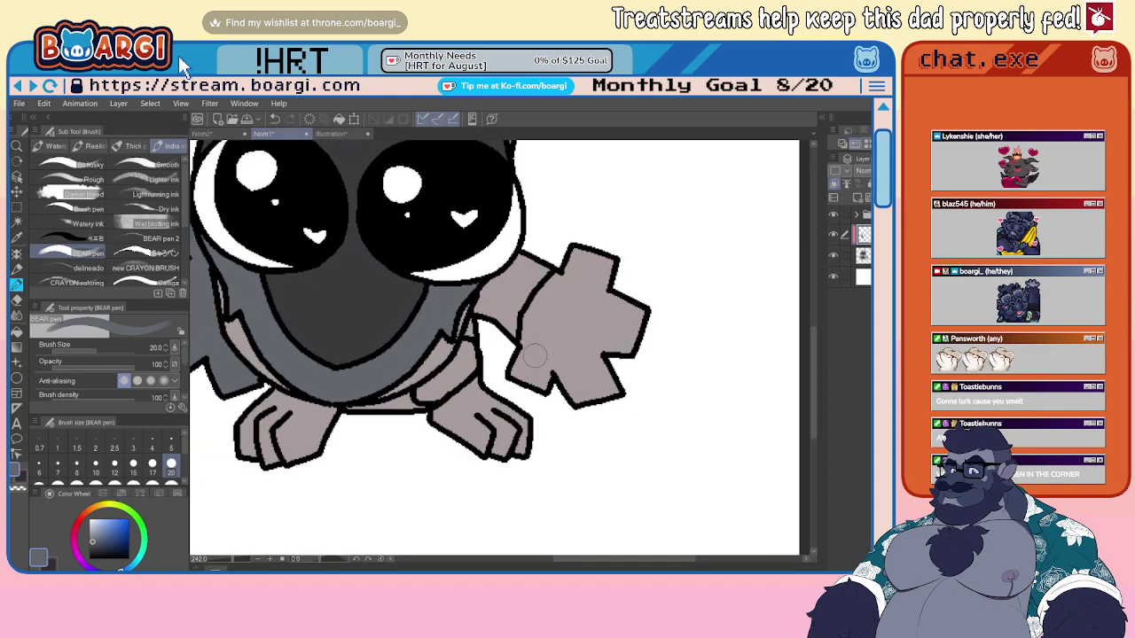
{"action": "mouse_move", "coordinate": [530, 356]}
{"action": "left_mouse_down"}
{"action": "mouse_move", "coordinate": [554, 288]}
{"action": "mouse_move", "coordinate": [527, 333]}
{"action": "mouse_move", "coordinate": [589, 248]}
{"action": "left_mouse_up"}
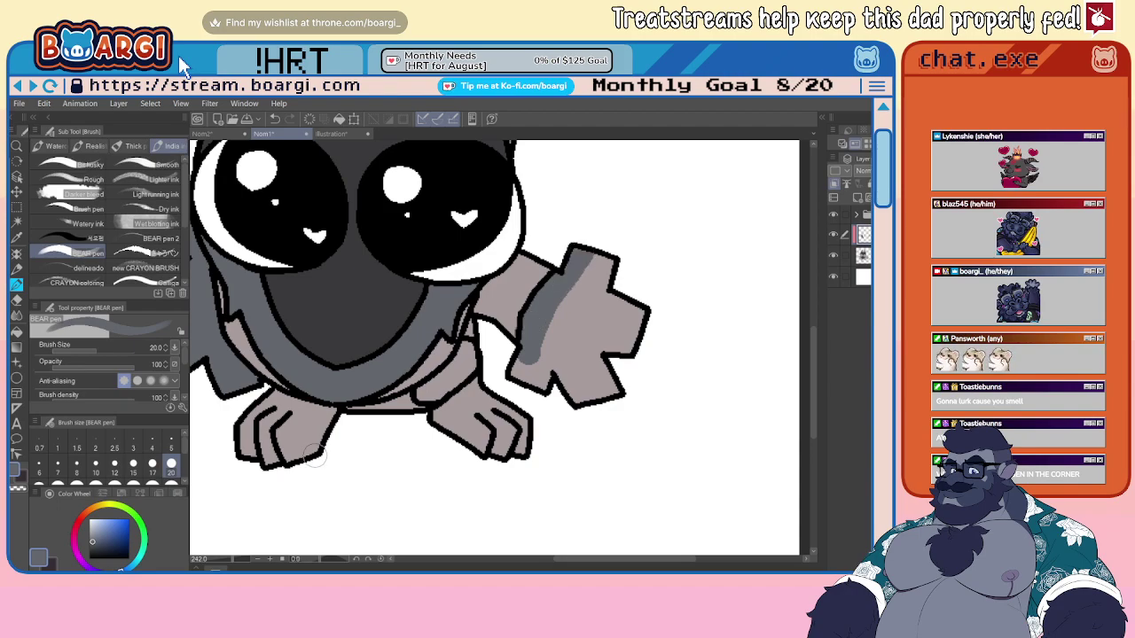
{"action": "scroll", "coordinate": [133, 461], "scroll_direction": "down", "scroll_amount": 1}
{"action": "left_click", "coordinate": [170, 462]}
{"action": "mouse_move", "coordinate": [501, 342]}
{"action": "left_mouse_down"}
{"action": "mouse_move", "coordinate": [582, 375]}
{"action": "mouse_move", "coordinate": [562, 405]}
{"action": "mouse_move", "coordinate": [557, 372]}
{"action": "mouse_move", "coordinate": [607, 305]}
{"action": "left_mouse_up"}
{"action": "scroll", "coordinate": [482, 341], "scroll_direction": "up", "scroll_amount": 1}
- Resample the hand's blue-grey and paint the upper arm on the right with the BEAR pen at size 20
{"action": "left_click", "coordinate": [458, 362], "text": "alt"}
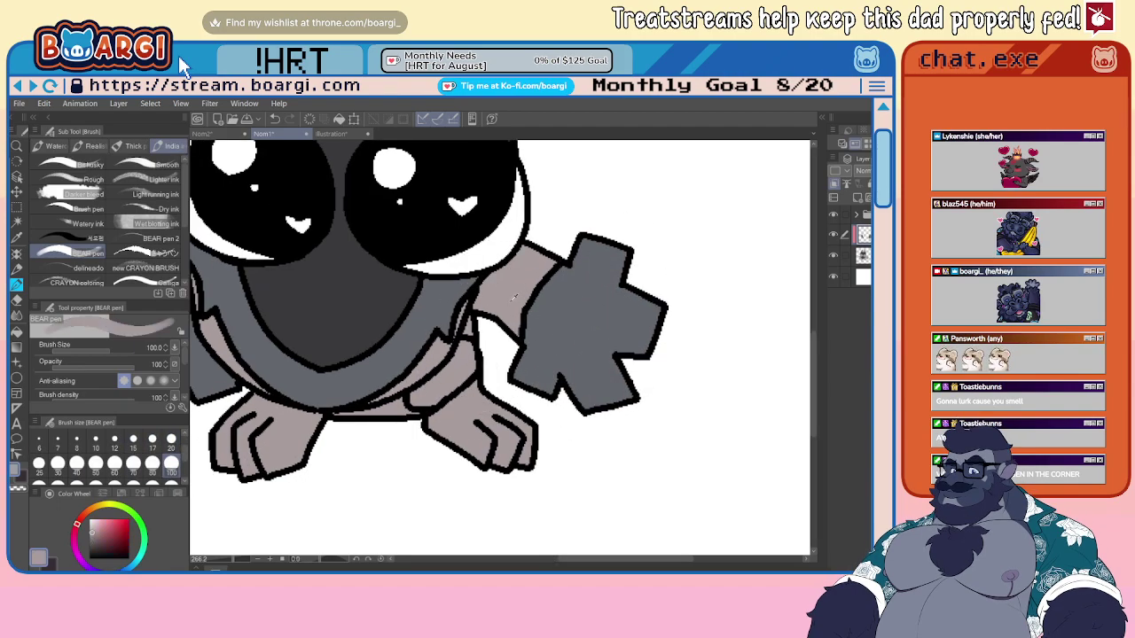
{"action": "left_click", "coordinate": [172, 441]}
{"action": "scroll", "coordinate": [434, 310], "scroll_direction": "up", "scroll_amount": 1}
{"action": "left_click", "coordinate": [577, 321], "text": "alt"}
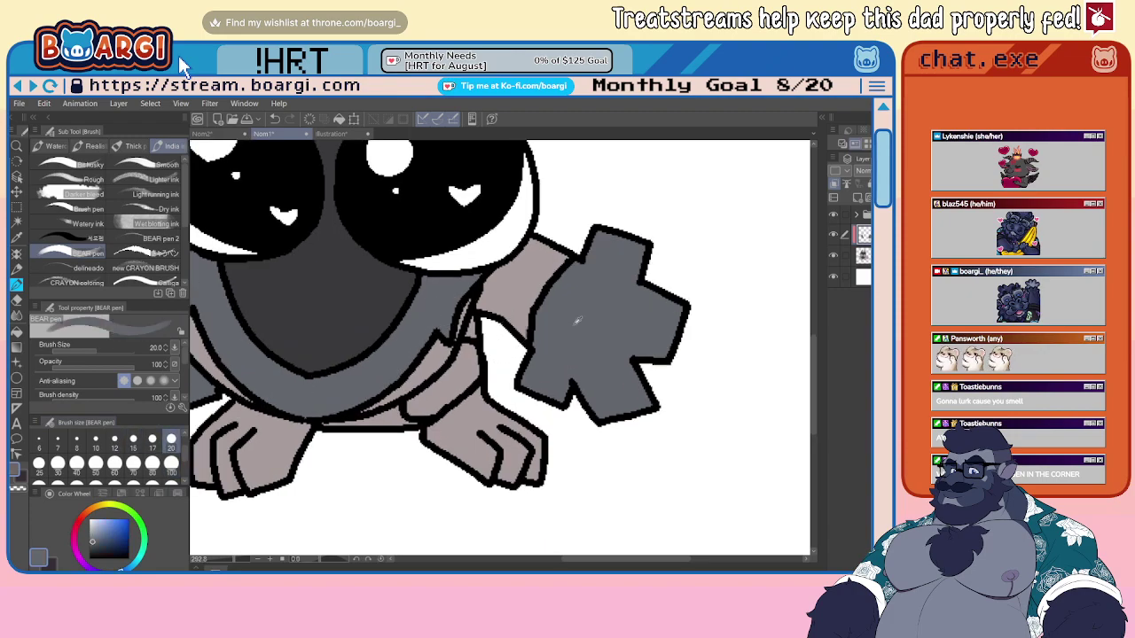
{"action": "mouse_move", "coordinate": [521, 339]}
{"action": "left_mouse_down"}
{"action": "mouse_move", "coordinate": [568, 244]}
{"action": "mouse_move", "coordinate": [540, 247]}
{"action": "mouse_move", "coordinate": [486, 296]}
{"action": "mouse_move", "coordinate": [498, 317]}
{"action": "mouse_move", "coordinate": [539, 259]}
{"action": "mouse_move", "coordinate": [528, 315]}
{"action": "mouse_move", "coordinate": [497, 284]}
{"action": "left_mouse_up"}
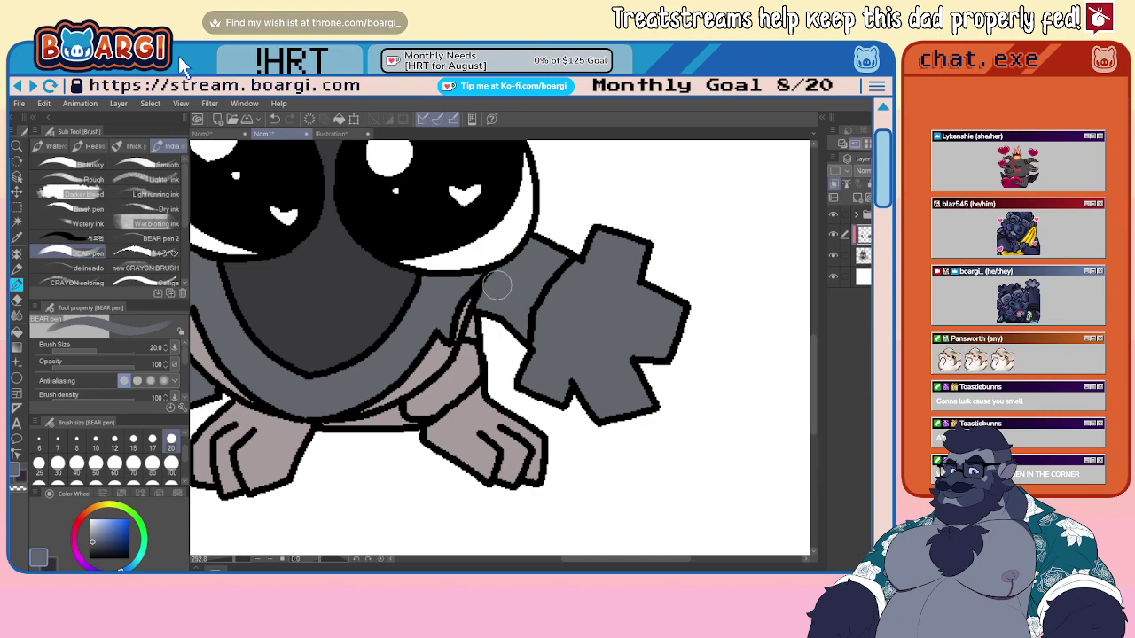
- Paint the tops of Nom1's feet and the leg on the right blue-grey with the BEAR pen at size 15, leaving the toes beige
{"action": "scroll", "coordinate": [370, 292], "scroll_direction": "down", "scroll_amount": 3}
{"action": "scroll", "coordinate": [373, 328], "scroll_direction": "up", "scroll_amount": 1}
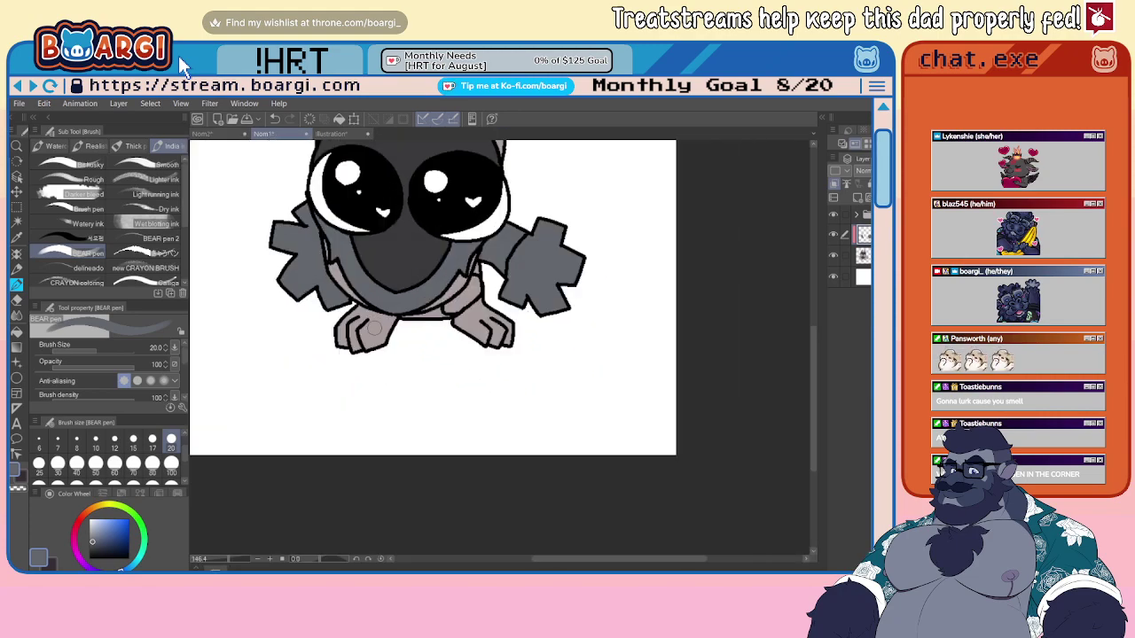
{"action": "scroll", "coordinate": [386, 342], "scroll_direction": "up", "scroll_amount": 2}
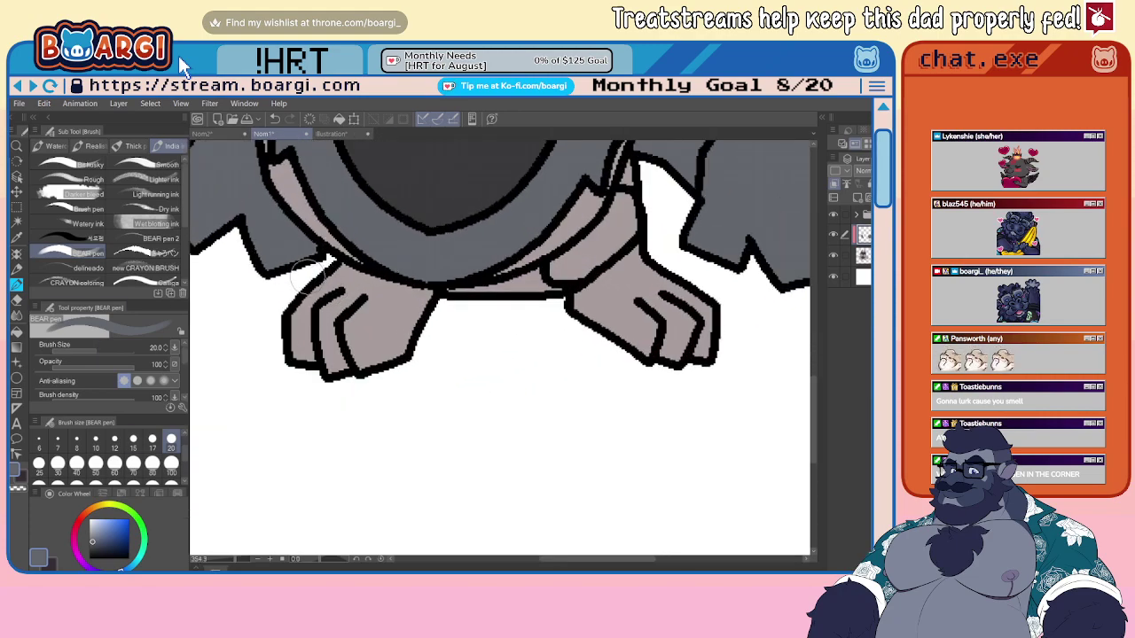
{"action": "key", "text": "bracketleft"}
{"action": "key", "text": "bracketleft"}
{"action": "scroll", "coordinate": [319, 276], "scroll_direction": "up", "scroll_amount": 1}
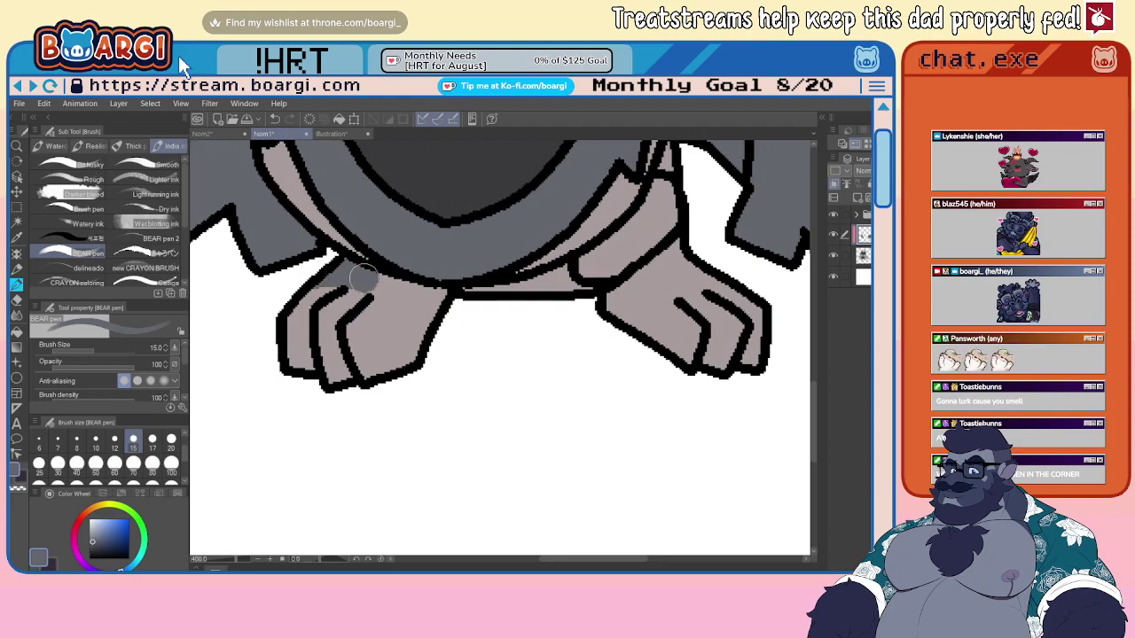
{"action": "scroll", "coordinate": [416, 292], "scroll_direction": "down", "scroll_amount": 1}
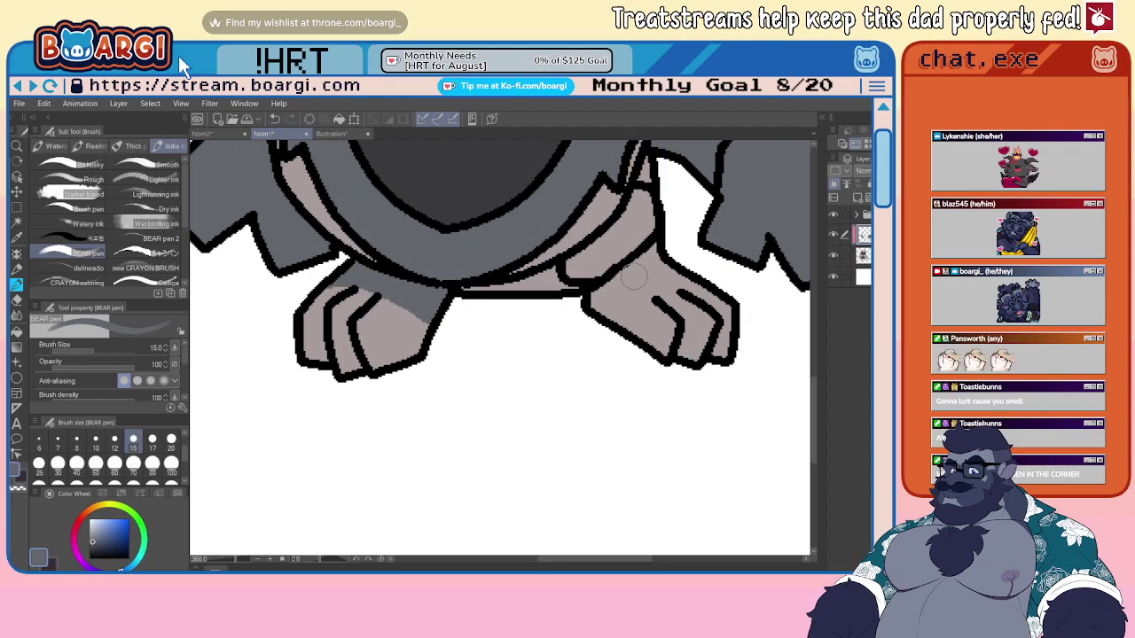
{"action": "scroll", "coordinate": [633, 277], "scroll_direction": "up", "scroll_amount": 1}
{"action": "mouse_move", "coordinate": [616, 303]}
{"action": "left_mouse_down"}
{"action": "mouse_move", "coordinate": [605, 348]}
{"action": "mouse_move", "coordinate": [661, 293]}
{"action": "mouse_move", "coordinate": [709, 273]}
{"action": "mouse_move", "coordinate": [613, 298]}
{"action": "mouse_move", "coordinate": [666, 245]}
{"action": "left_mouse_up"}
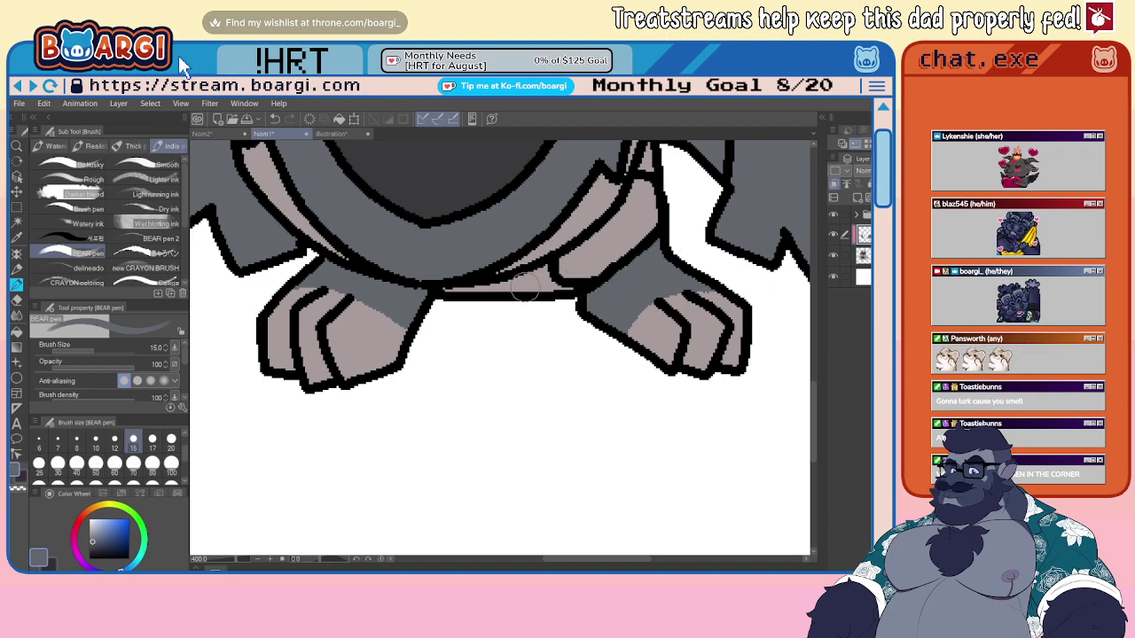
{"action": "mouse_move", "coordinate": [621, 250]}
{"action": "left_mouse_down"}
{"action": "mouse_move", "coordinate": [569, 260]}
{"action": "mouse_move", "coordinate": [641, 190]}
{"action": "mouse_move", "coordinate": [647, 212]}
{"action": "mouse_move", "coordinate": [565, 268]}
{"action": "left_mouse_up"}
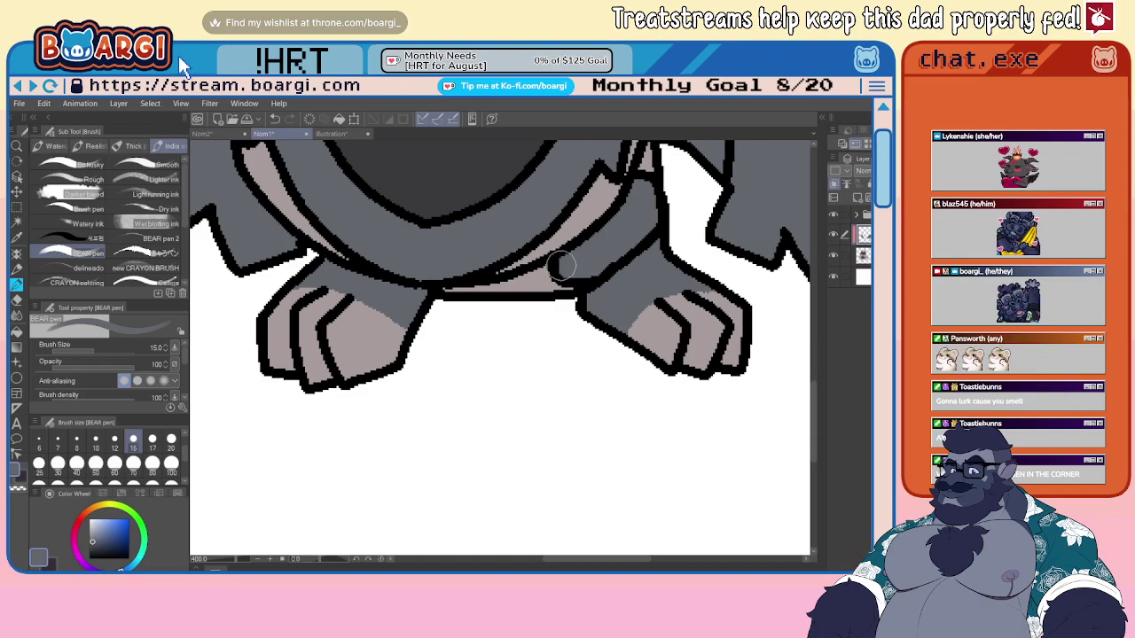
- Sample the pinkish beige and touch up the body strip between the jaw band and the leg on the right
{"action": "left_click", "coordinate": [596, 204], "text": "alt"}
{"action": "left_click_drag", "start_coordinate": [597, 203], "coordinate": [601, 186]}
{"action": "scroll", "coordinate": [514, 252], "scroll_direction": "down", "scroll_amount": 5}
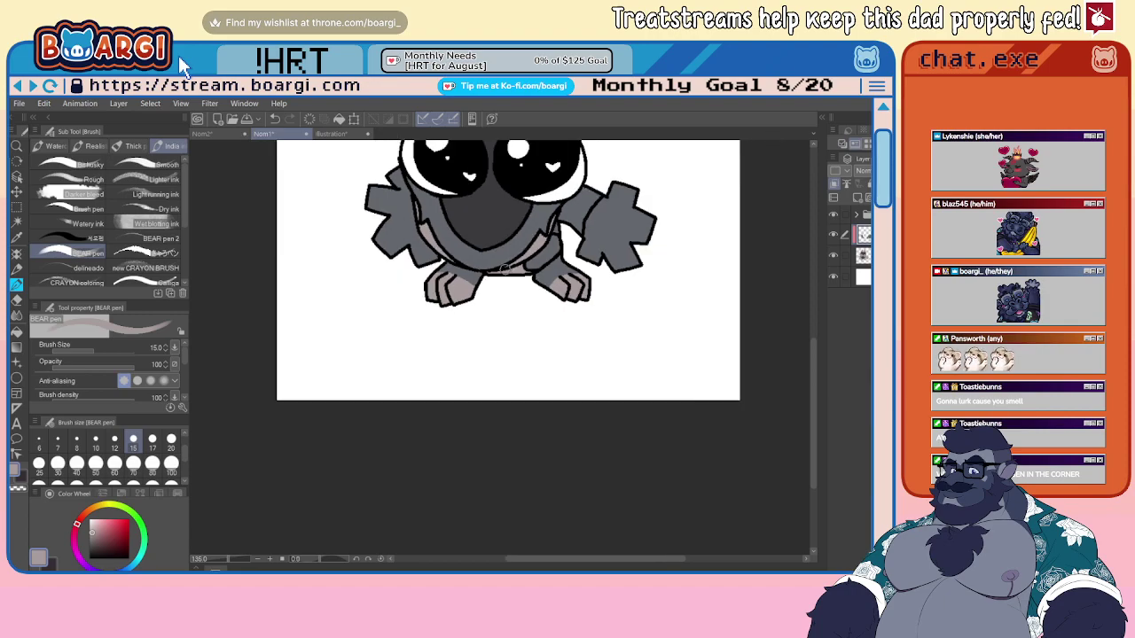
{"action": "scroll", "coordinate": [505, 174], "scroll_direction": "up", "scroll_amount": 1}
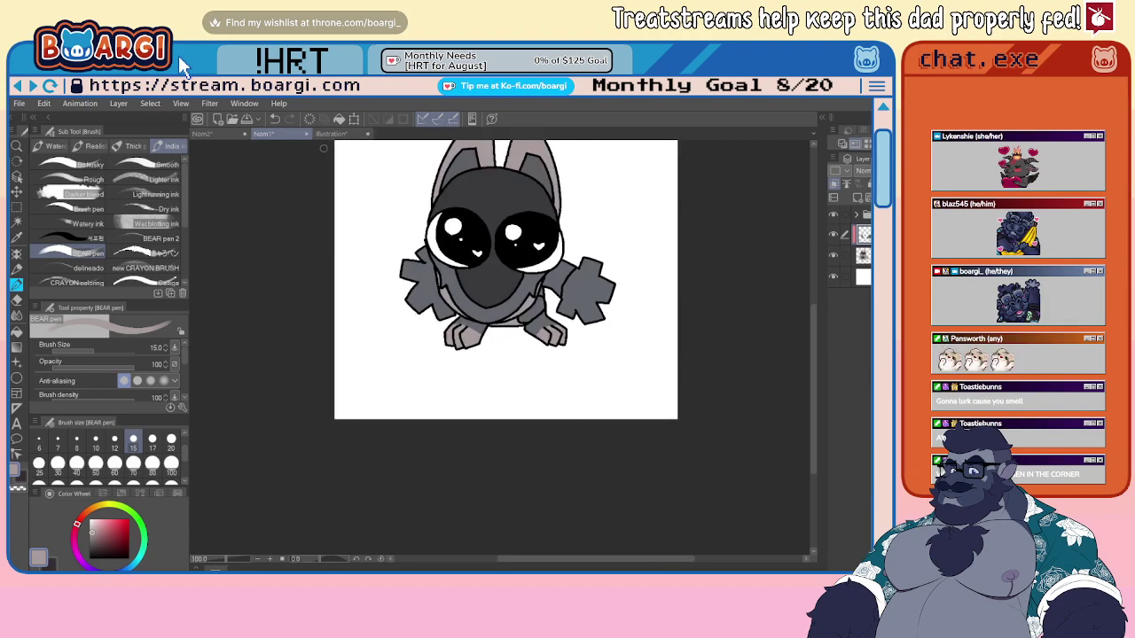
- Sample cyan as the main color and green as the sub color from the face of the armored reference in the Illustration document
{"action": "left_click", "coordinate": [333, 134]}
{"action": "scroll", "coordinate": [391, 268], "scroll_direction": "up", "scroll_amount": 1}
{"action": "left_click", "coordinate": [394, 298], "text": "alt"}
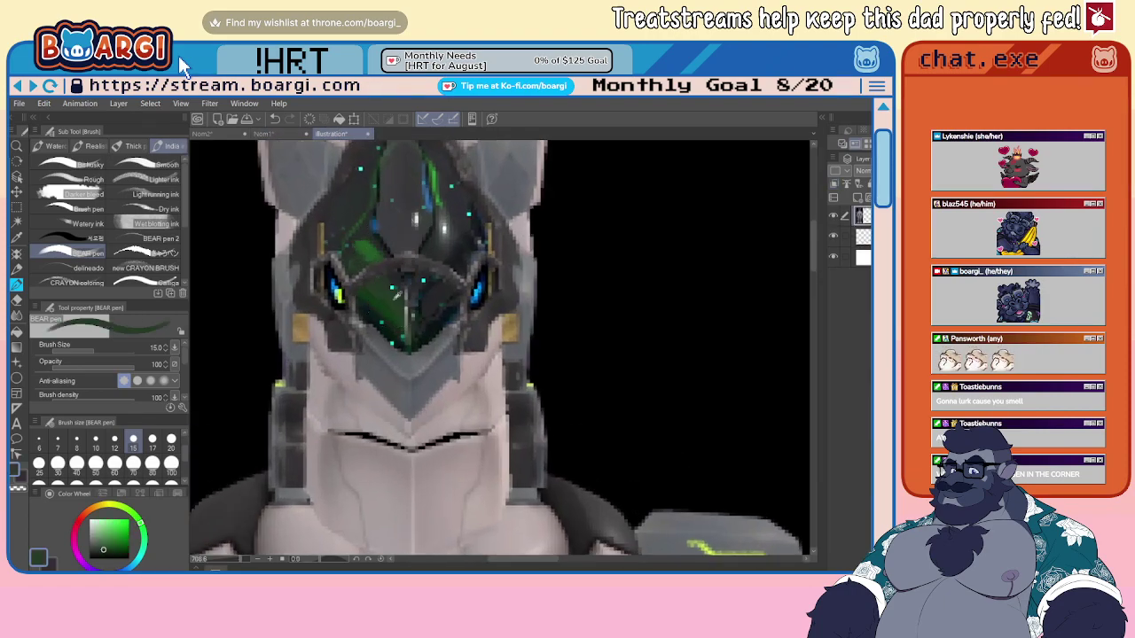
{"action": "left_click", "coordinate": [391, 288], "text": "alt"}
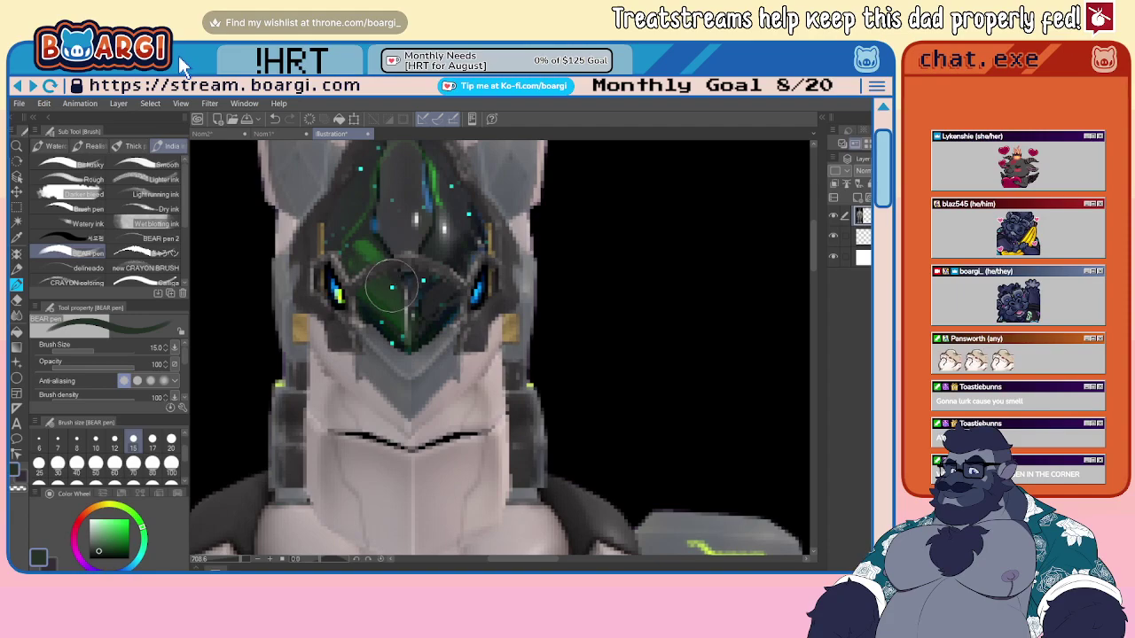
{"action": "left_click", "coordinate": [50, 565]}
{"action": "left_click", "coordinate": [369, 249], "text": "alt"}
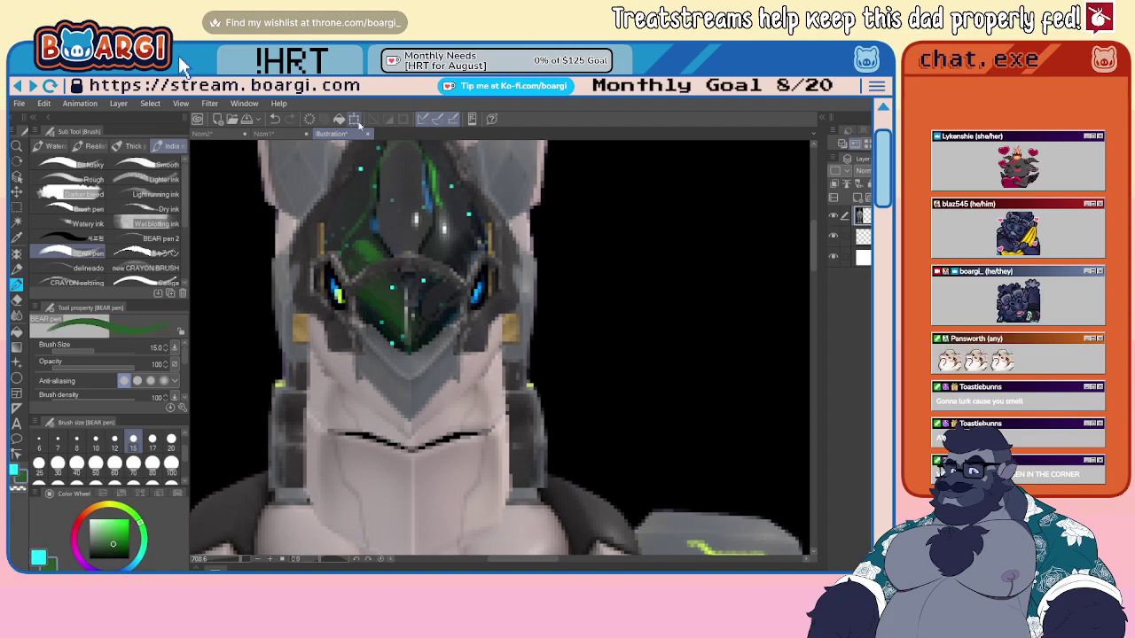
{"action": "left_click", "coordinate": [266, 133]}
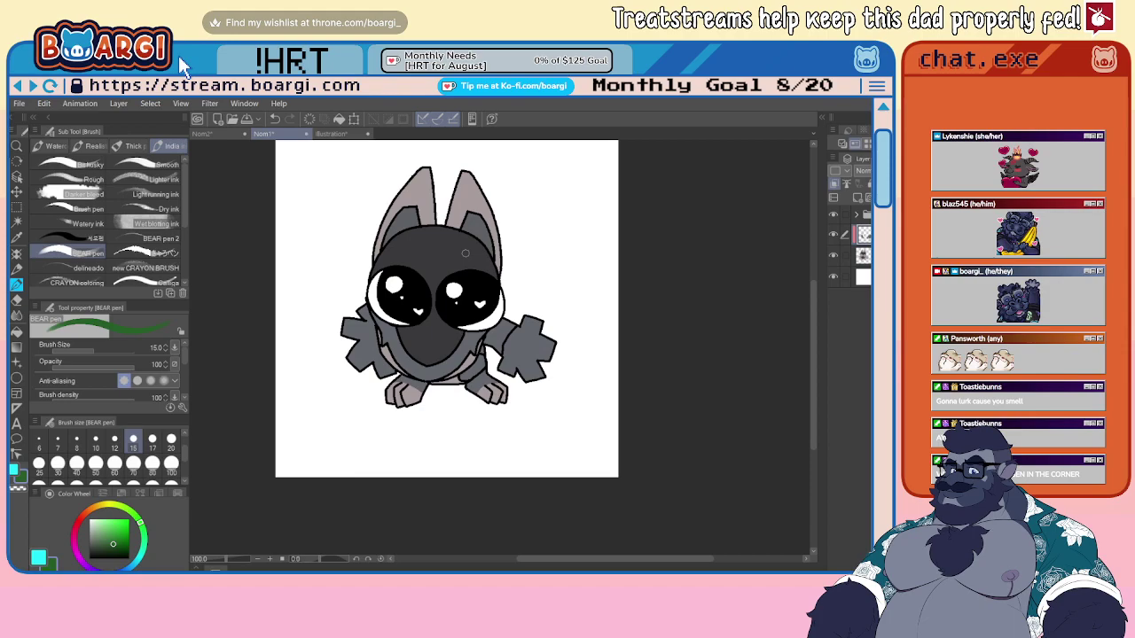
- Scatter green specks over Nom1's dark forehead and muzzle with the Glitter decoration brush at size 60
{"action": "scroll", "coordinate": [387, 295], "scroll_direction": "up", "scroll_amount": 4}
{"action": "left_click", "coordinate": [15, 365]}
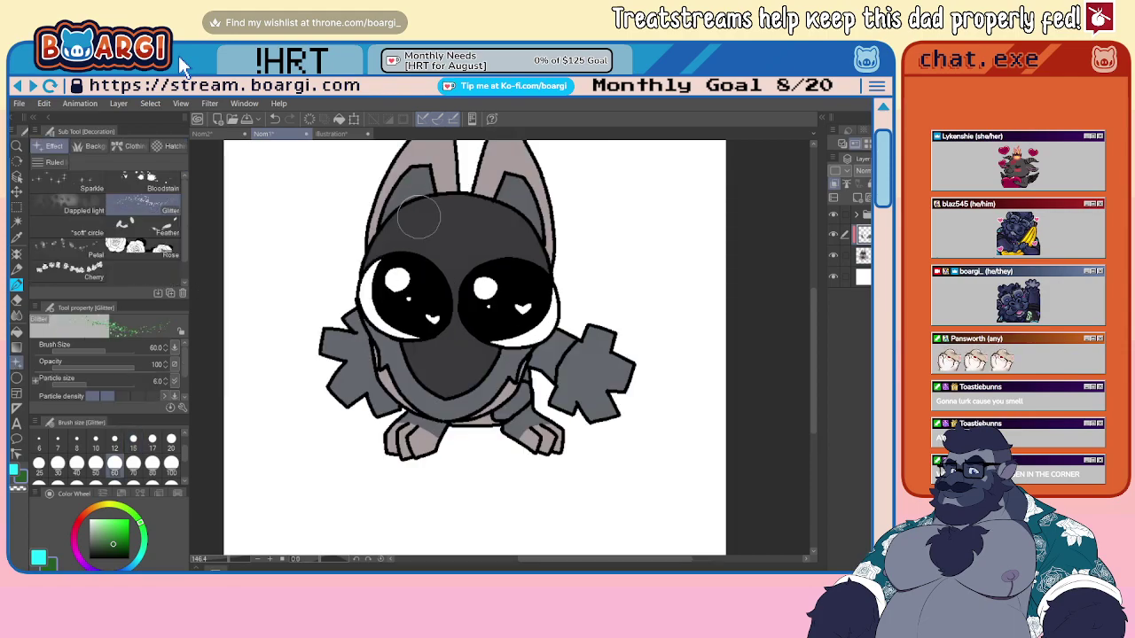
{"action": "left_click", "coordinate": [439, 224]}
{"action": "left_click", "coordinate": [478, 232]}
{"action": "left_click", "coordinate": [441, 360]}
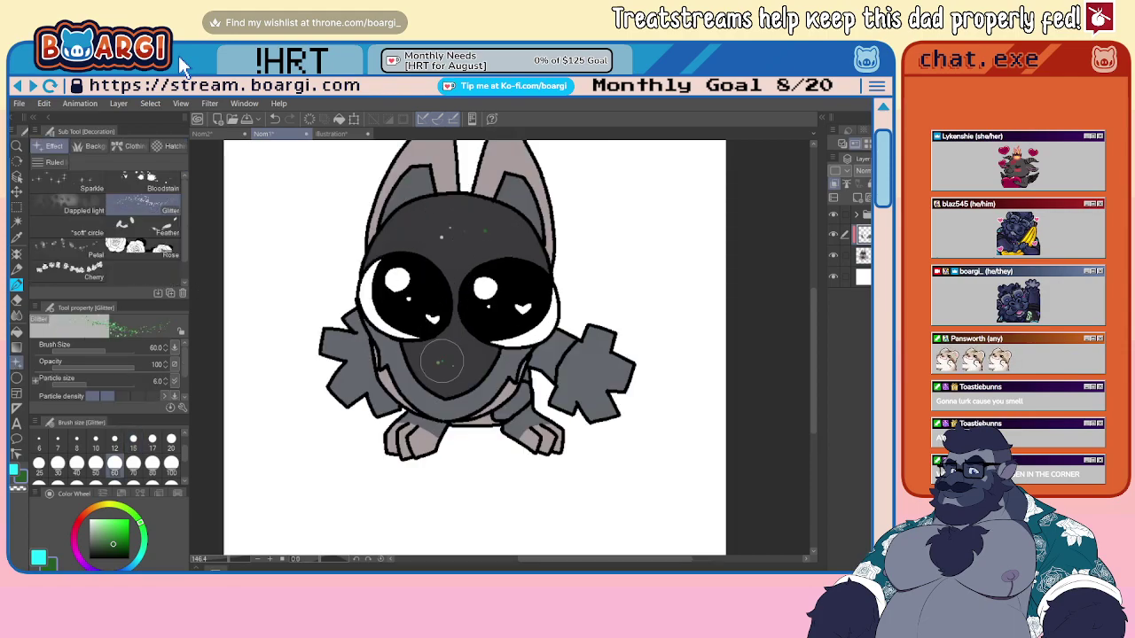
{"action": "left_click_drag", "start_coordinate": [440, 364], "coordinate": [461, 355]}
{"action": "mouse_move", "coordinate": [408, 250]}
{"action": "left_mouse_down"}
{"action": "mouse_move", "coordinate": [436, 213]}
{"action": "mouse_move", "coordinate": [486, 218]}
{"action": "mouse_move", "coordinate": [521, 239]}
{"action": "left_mouse_up"}
- Scatter cyan specks over Nom1's forehead, nose bridge and muzzle with the Glitter brush at size 60
{"action": "left_click", "coordinate": [39, 557]}
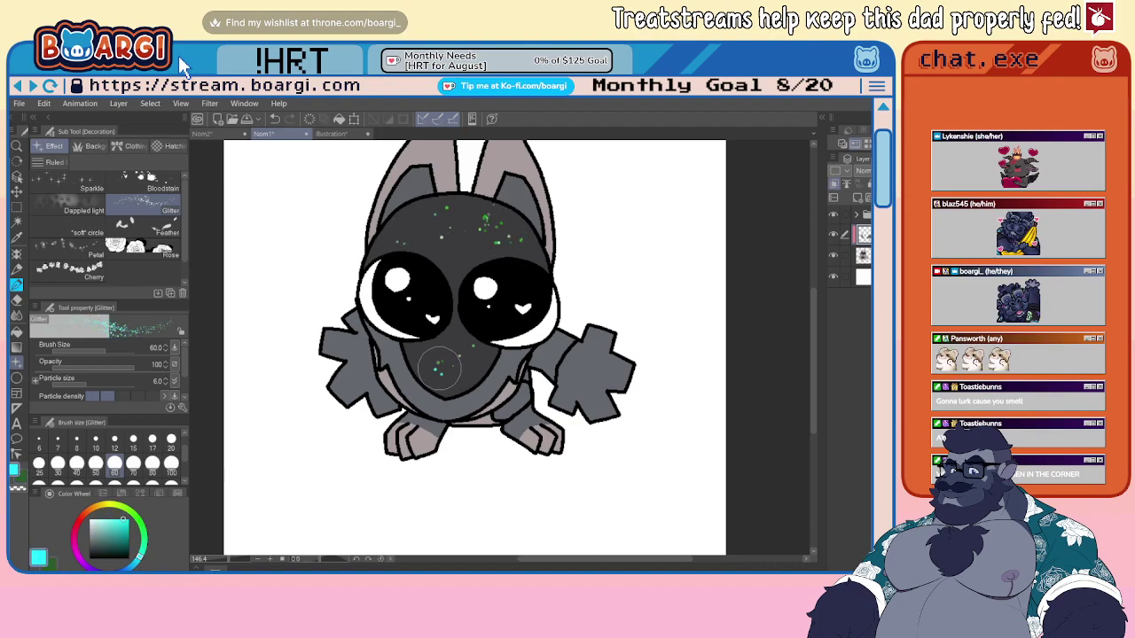
{"action": "left_click_drag", "start_coordinate": [440, 368], "coordinate": [461, 361]}
{"action": "mouse_move", "coordinate": [410, 236]}
{"action": "left_mouse_down"}
{"action": "mouse_move", "coordinate": [443, 223]}
{"action": "mouse_move", "coordinate": [458, 257]}
{"action": "mouse_move", "coordinate": [433, 215]}
{"action": "mouse_move", "coordinate": [399, 222]}
{"action": "mouse_move", "coordinate": [400, 245]}
{"action": "mouse_move", "coordinate": [518, 248]}
{"action": "left_mouse_up"}
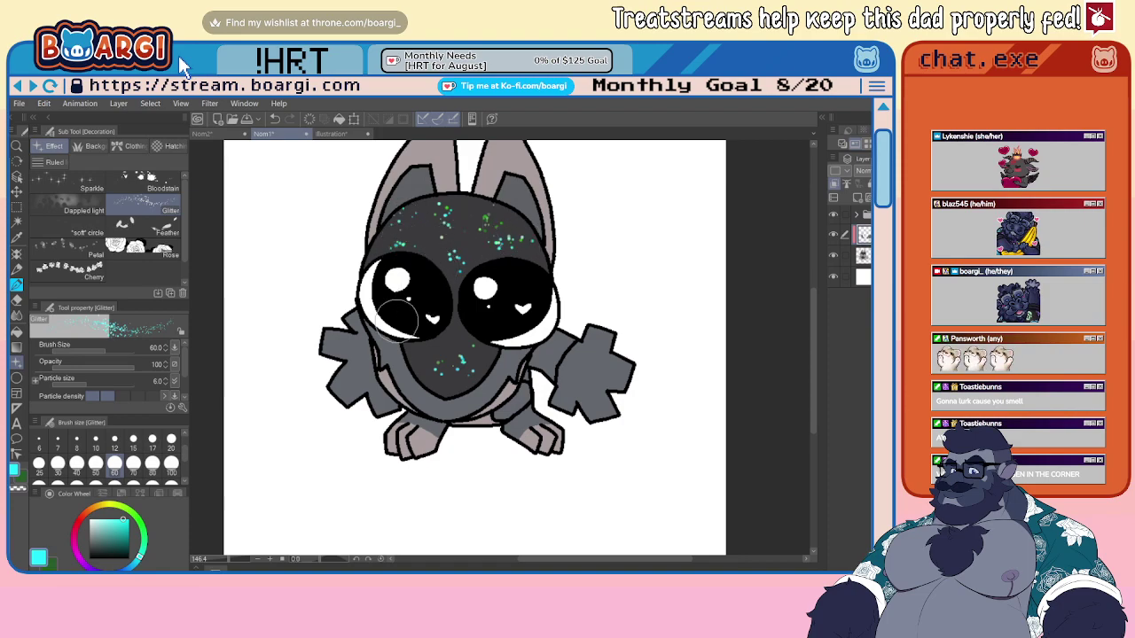
{"action": "scroll", "coordinate": [416, 257], "scroll_direction": "down", "scroll_amount": 5}
{"action": "scroll", "coordinate": [432, 308], "scroll_direction": "up", "scroll_amount": 5}
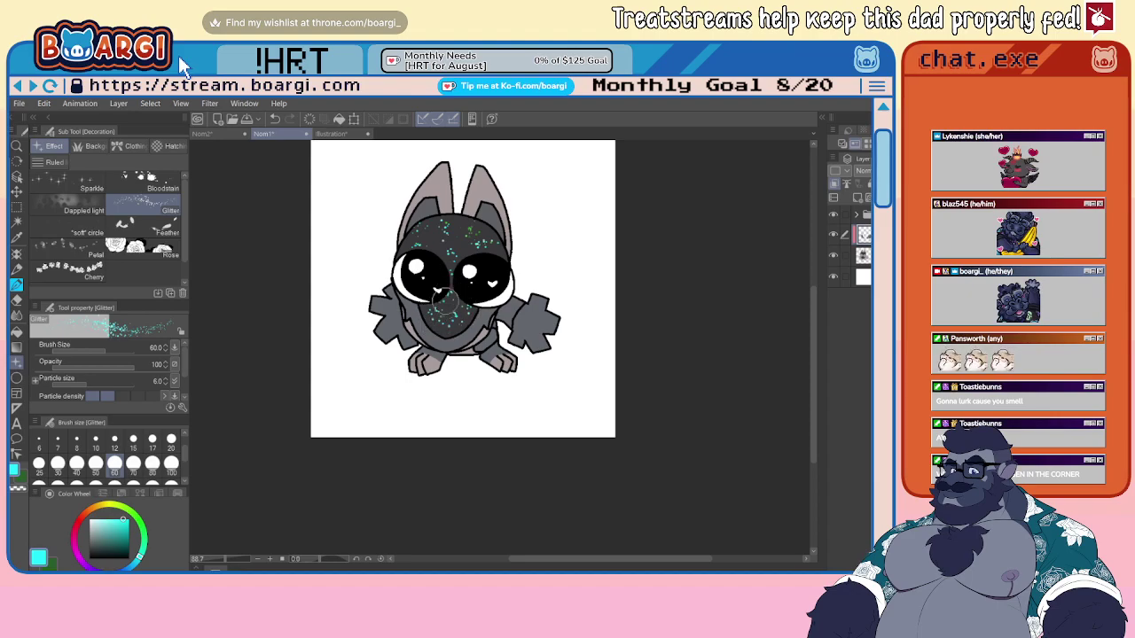
{"action": "scroll", "coordinate": [448, 275], "scroll_direction": "up", "scroll_amount": 1}
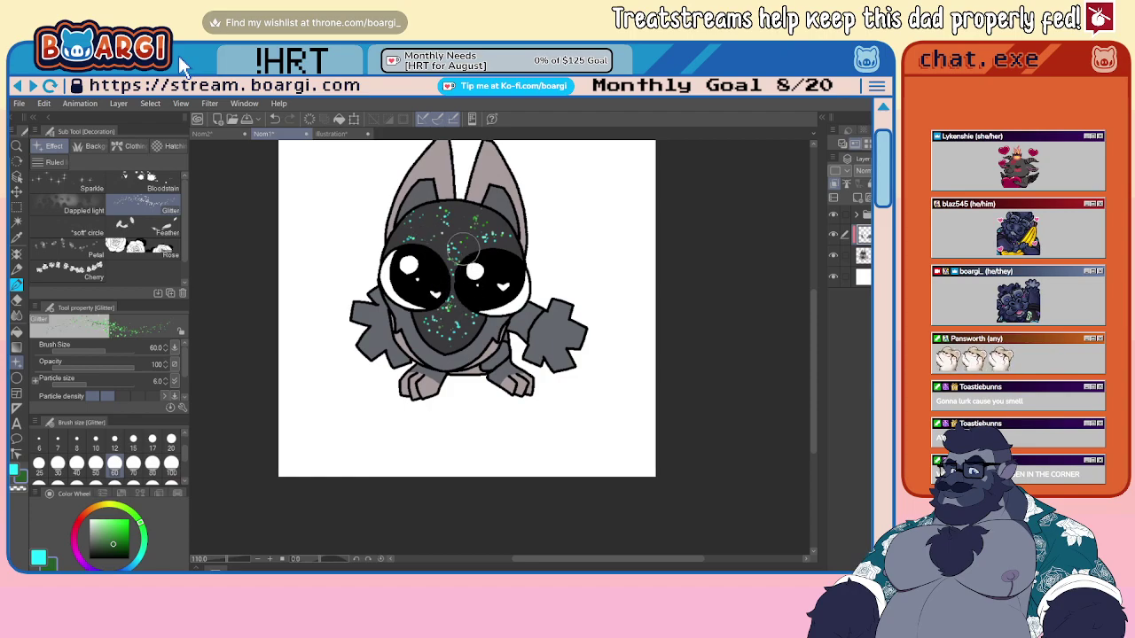
{"action": "scroll", "coordinate": [471, 240], "scroll_direction": "down", "scroll_amount": 4}
{"action": "scroll", "coordinate": [367, 268], "scroll_direction": "up", "scroll_amount": 1}
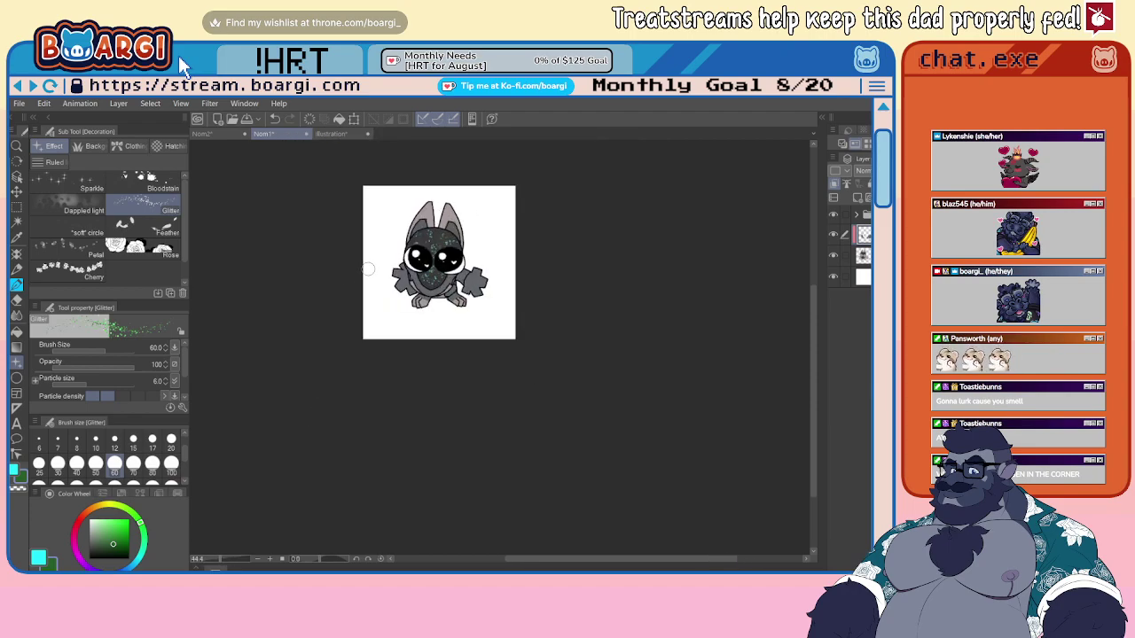
{"action": "scroll", "coordinate": [449, 228], "scroll_direction": "up", "scroll_amount": 1}
- Sample lime green from the reference's glowing shoulder stripe and set the BEAR pen to size 3 for detailing Nom1
{"action": "left_click", "coordinate": [340, 134]}
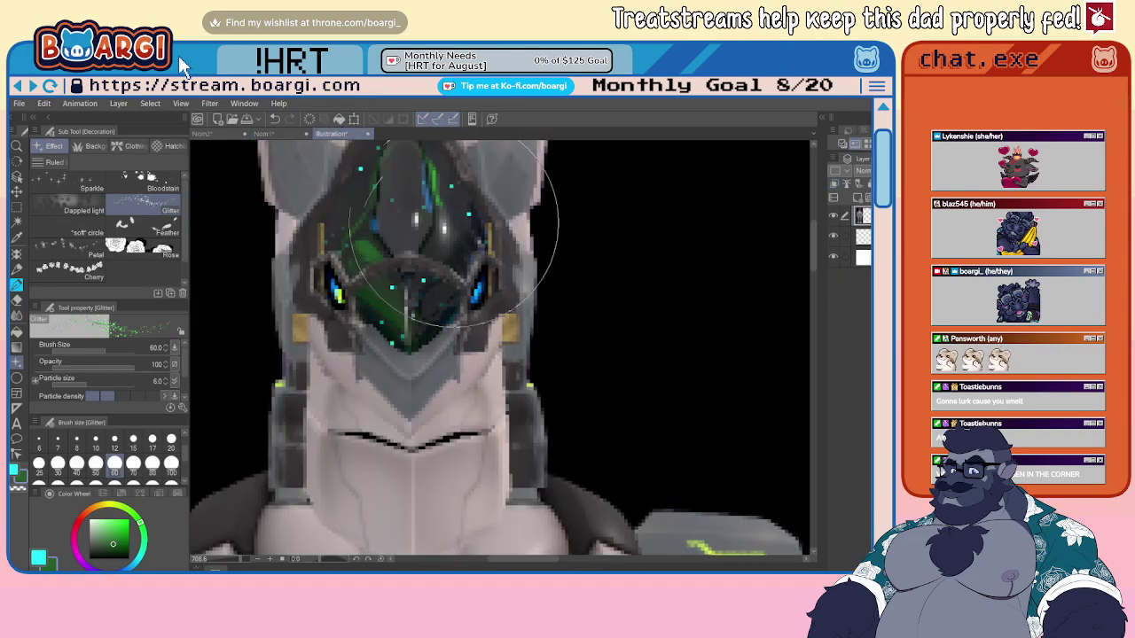
{"action": "scroll", "coordinate": [466, 359], "scroll_direction": "down", "scroll_amount": 2}
{"action": "scroll", "coordinate": [563, 387], "scroll_direction": "up", "scroll_amount": 2}
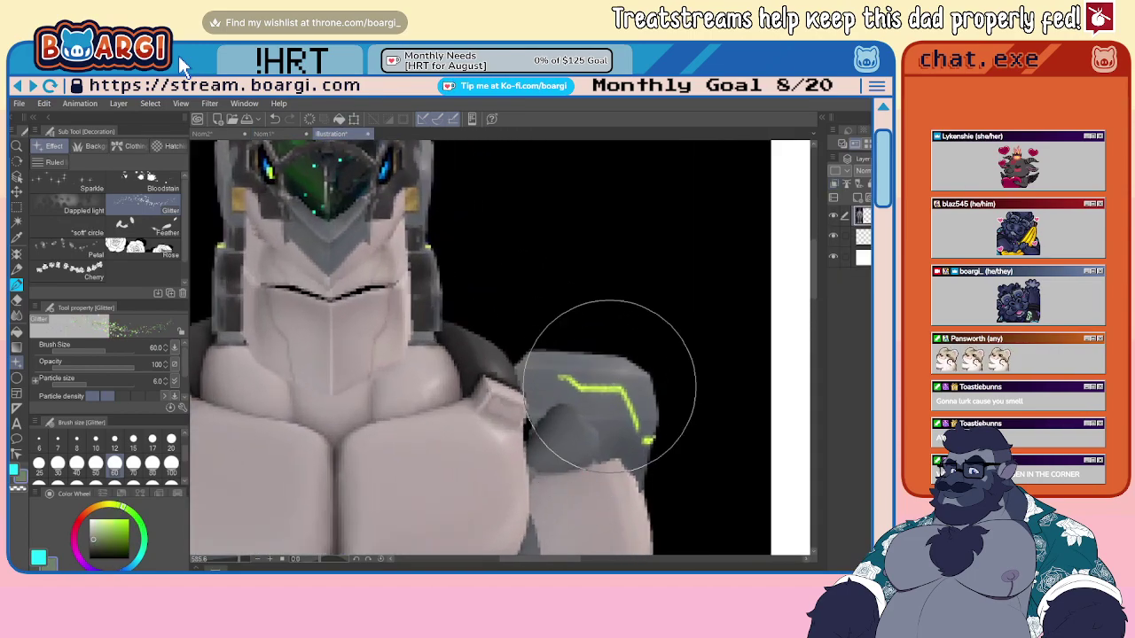
{"action": "left_click", "coordinate": [265, 134]}
{"action": "left_click", "coordinate": [17, 284]}
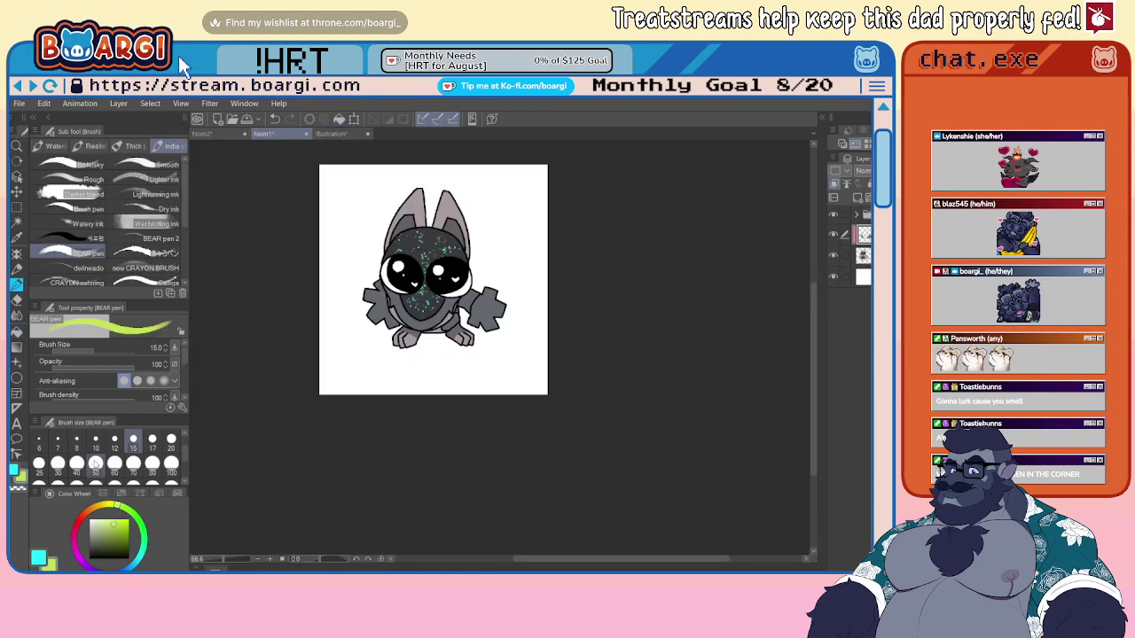
{"action": "scroll", "coordinate": [96, 452], "scroll_direction": "up", "scroll_amount": 1}
{"action": "left_click", "coordinate": [134, 442]}
{"action": "scroll", "coordinate": [465, 283], "scroll_direction": "up", "scroll_amount": 2}
{"action": "scroll", "coordinate": [429, 296], "scroll_direction": "up", "scroll_amount": 3}
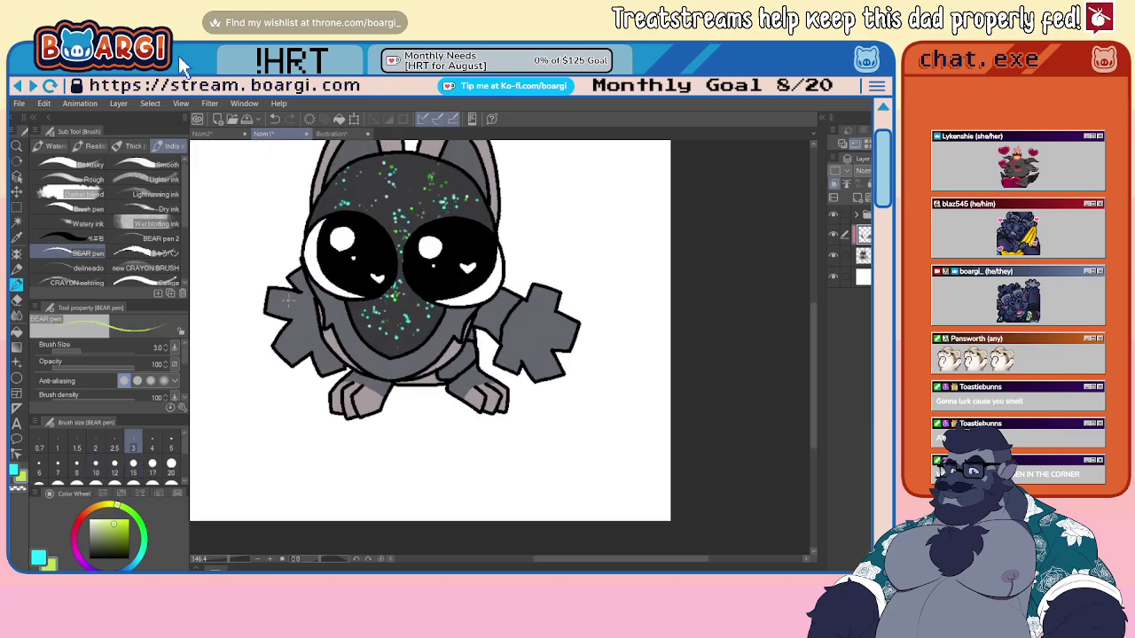
{"action": "scroll", "coordinate": [464, 369], "scroll_direction": "up", "scroll_amount": 1}
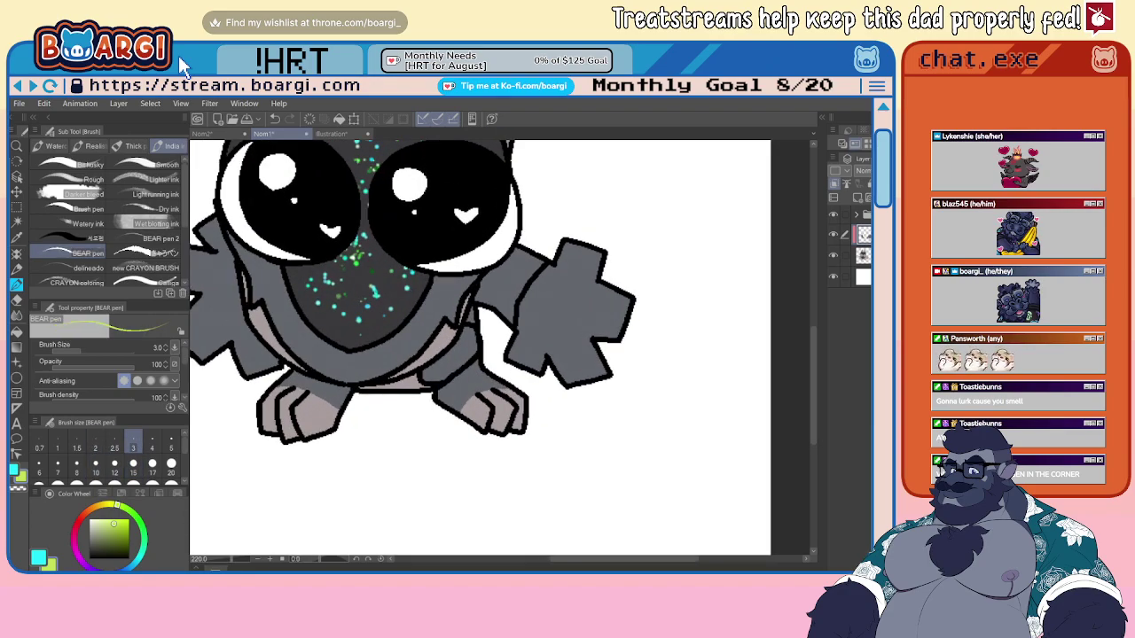
- Hide Nom1's white paper layer and save the drawing with a transparent background, also as Nom1.png
{"action": "key", "text": "ctrl+minus"}
{"action": "key", "text": "ctrl+minus"}
{"action": "key", "text": "ctrl+minus"}
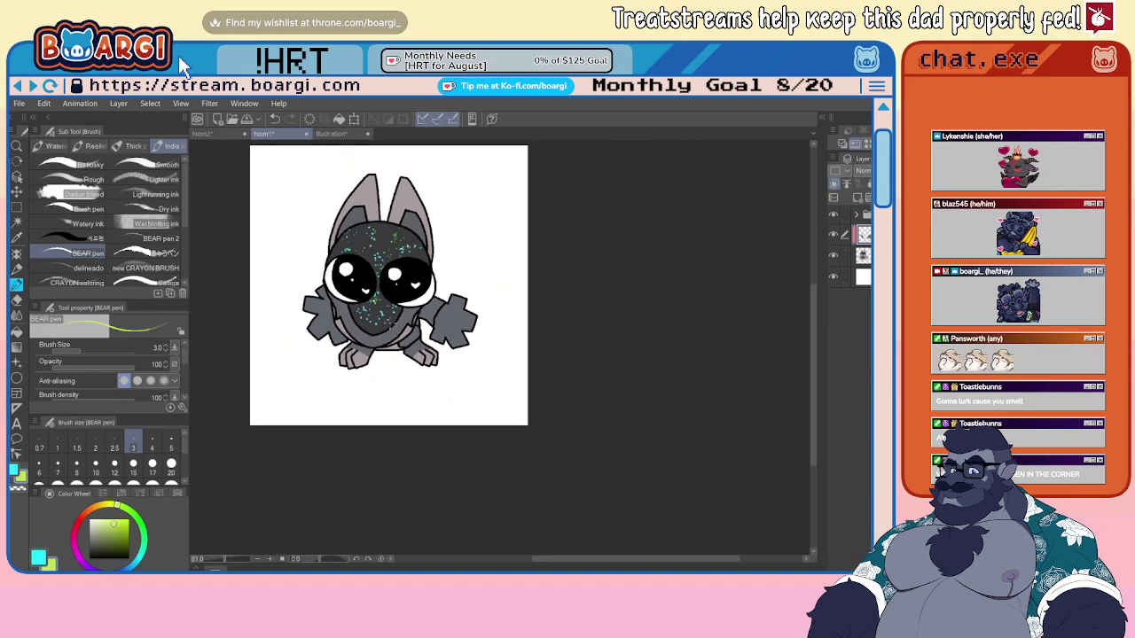
{"action": "left_click_drag", "start_coordinate": [274, 225], "coordinate": [316, 257]}
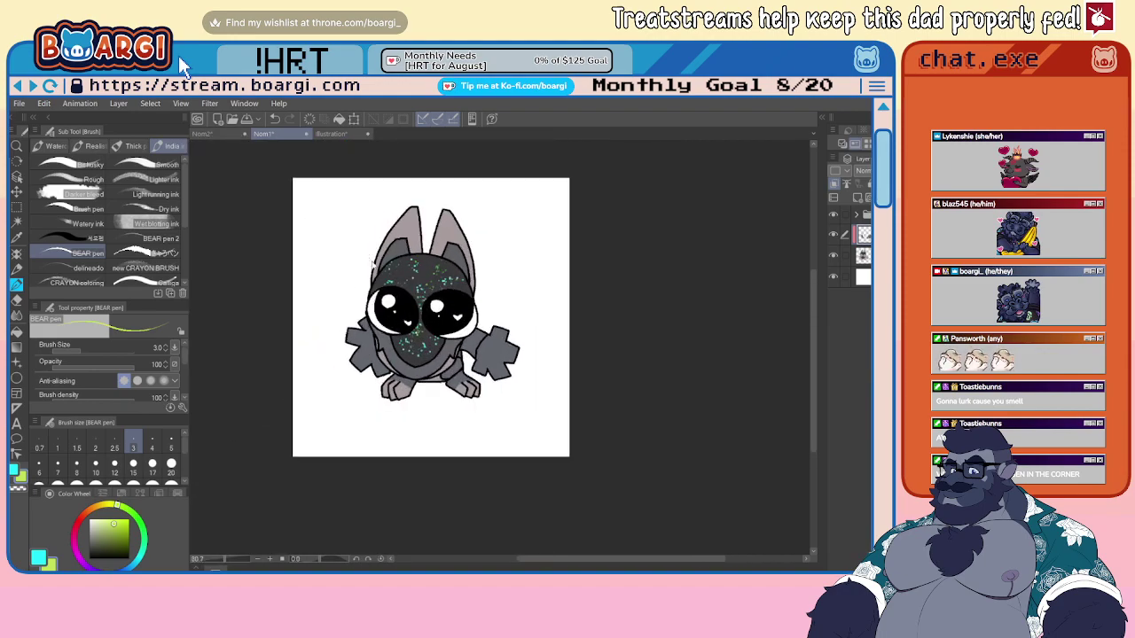
{"action": "left_click", "coordinate": [834, 278]}
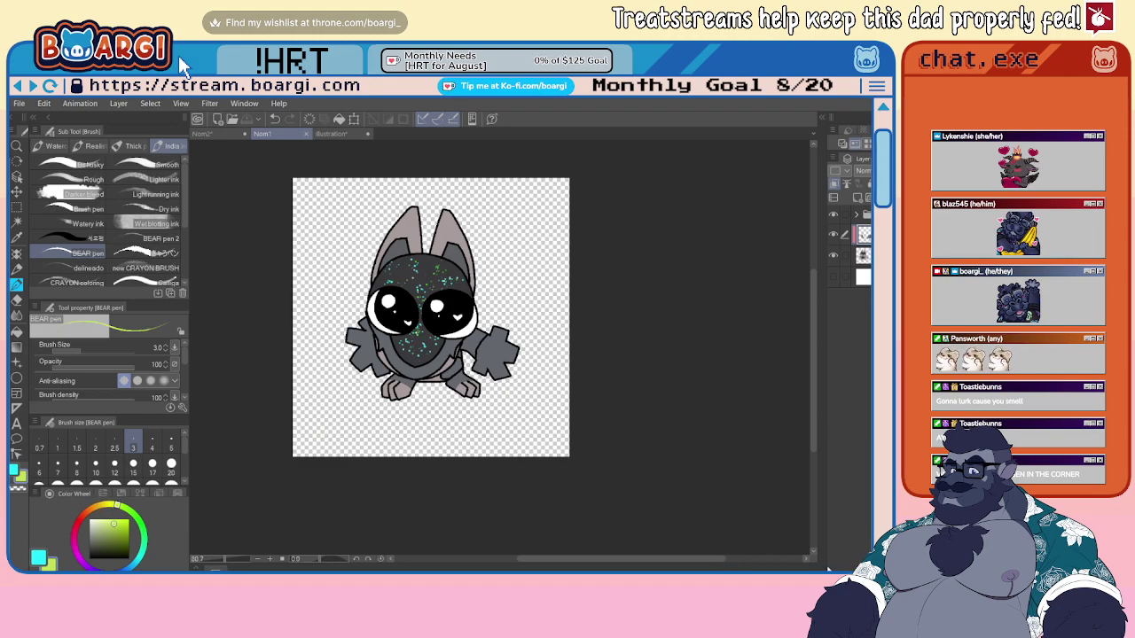
{"action": "scroll", "coordinate": [360, 317], "scroll_direction": "up", "scroll_amount": 3}
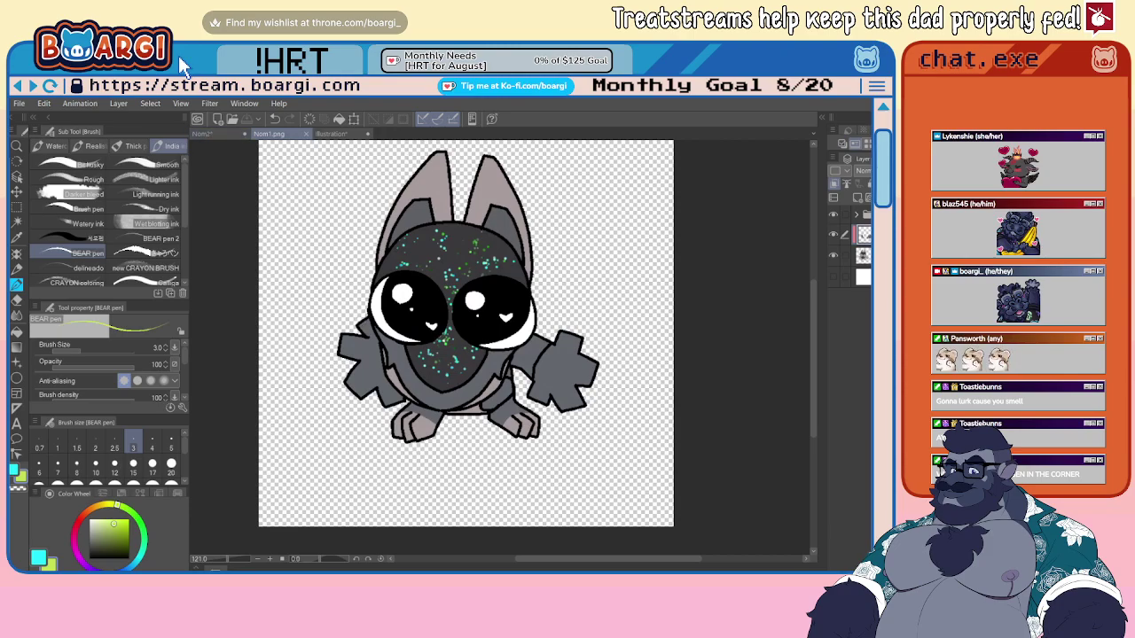
- Paste Nom1's color layers above Nom2's base color and merge them into one layer clipped to the base
{"action": "left_click", "coordinate": [206, 134]}
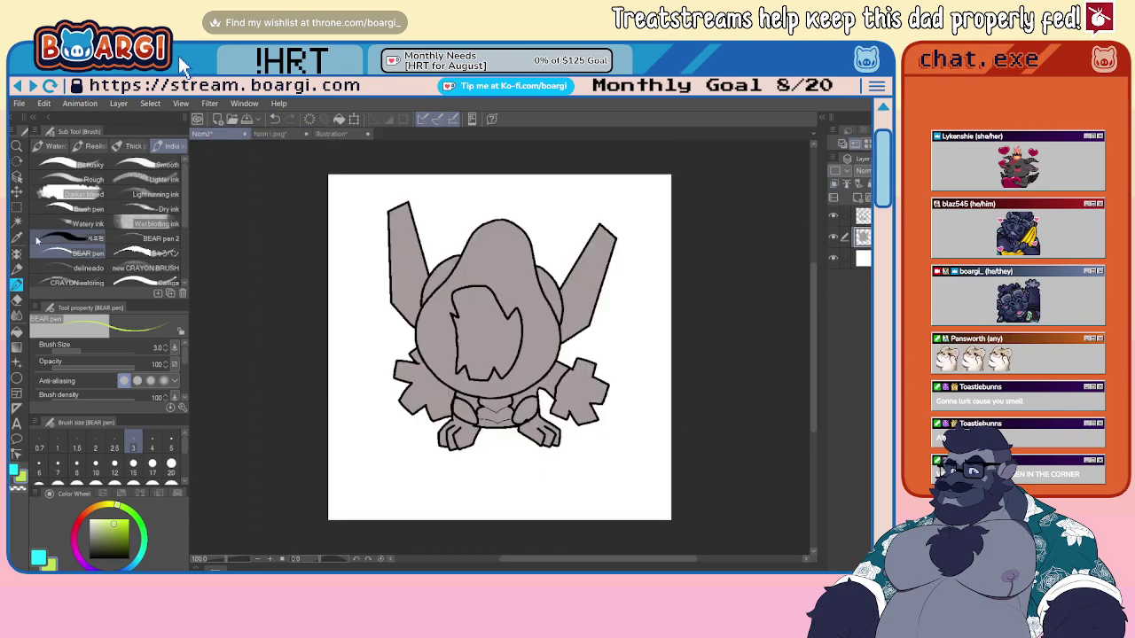
{"action": "left_click", "coordinate": [16, 207]}
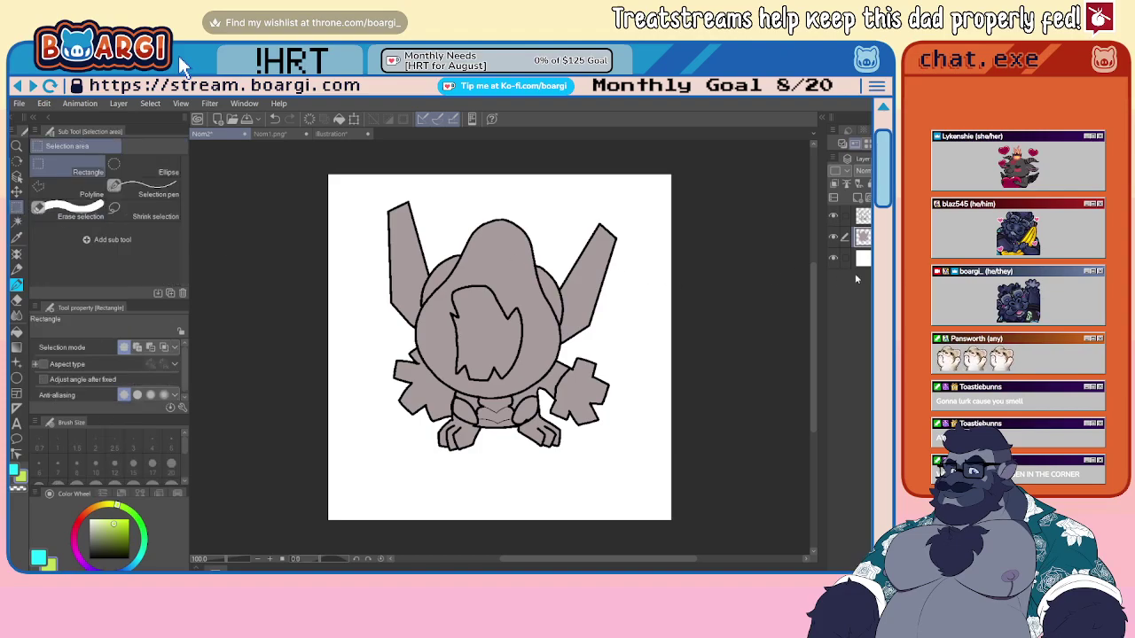
{"action": "key", "text": "ctrl+v"}
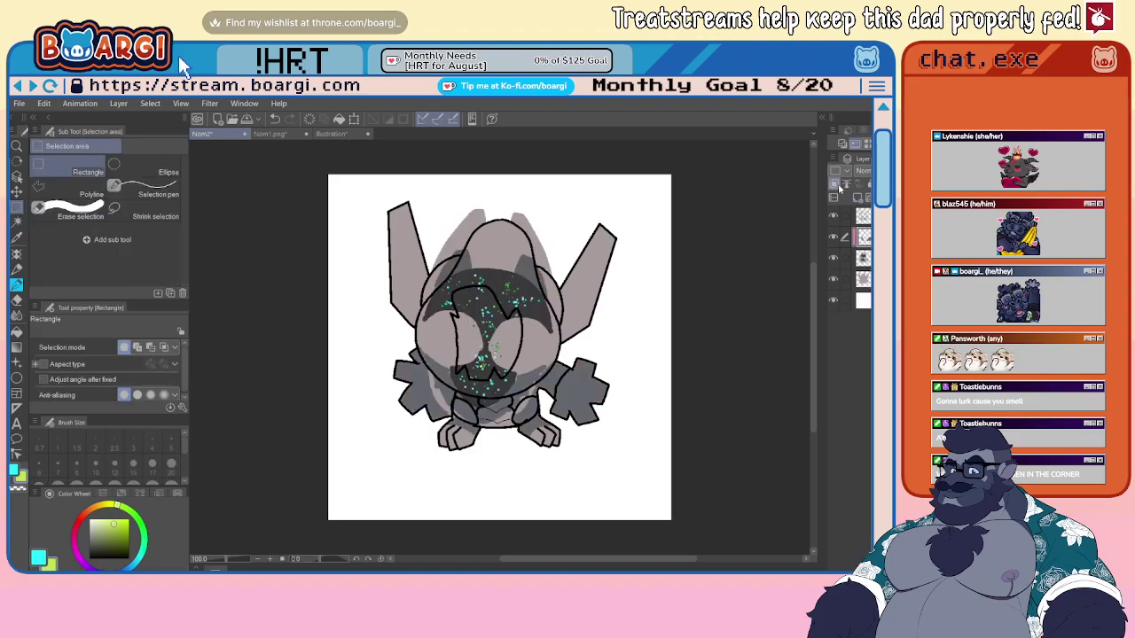
{"action": "key", "text": "ctrl+e"}
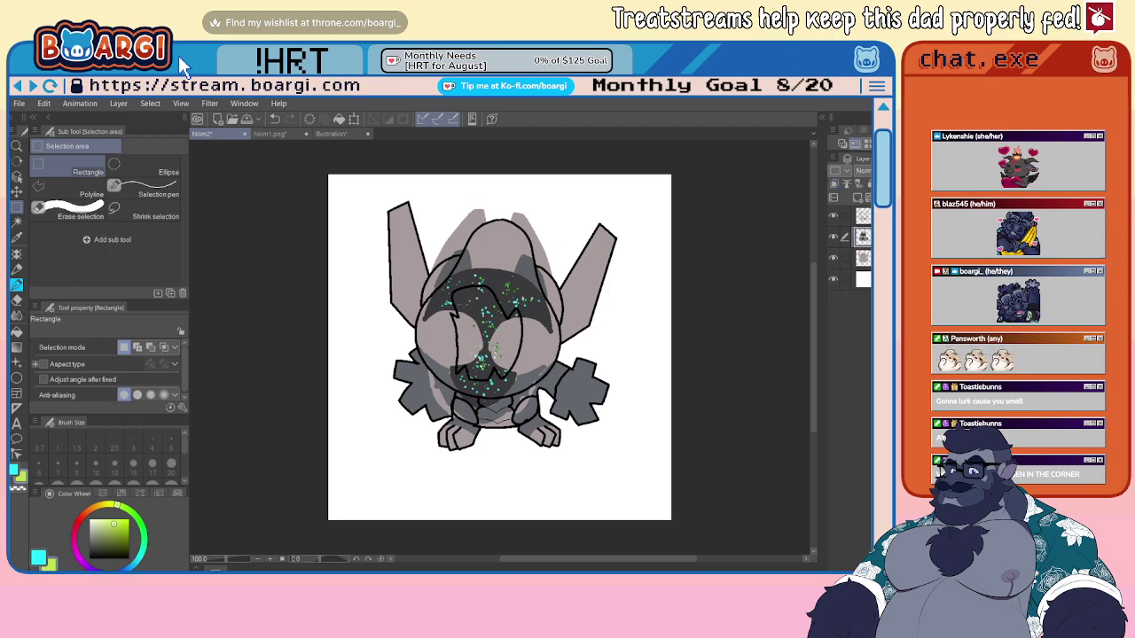
{"action": "left_click", "coordinate": [834, 185]}
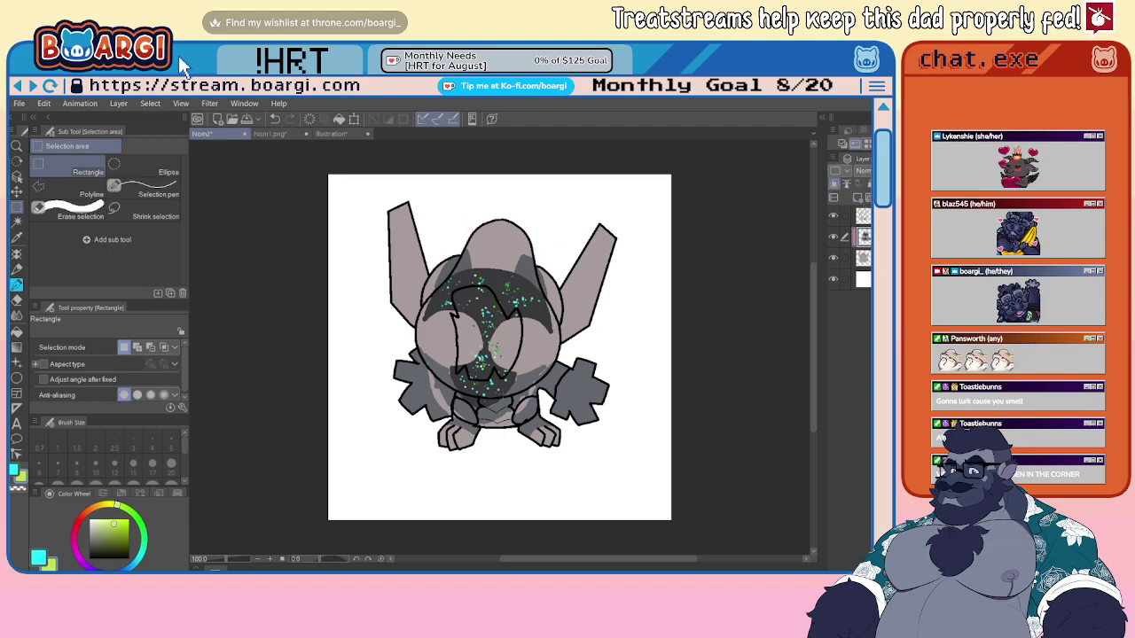
- Paint over the light patches on Nom2's arms and legs in slate gray with the BEAR pen at size 17
{"action": "scroll", "coordinate": [497, 479], "scroll_direction": "up", "scroll_amount": 8}
{"action": "right_click", "coordinate": [373, 343]}
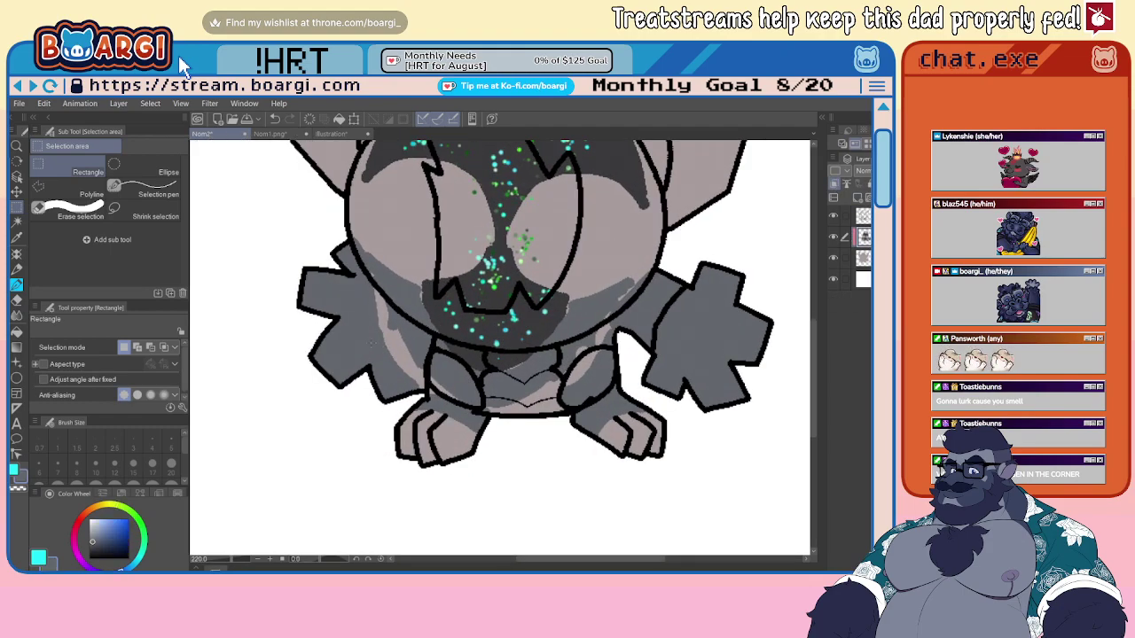
{"action": "left_click", "coordinate": [16, 284]}
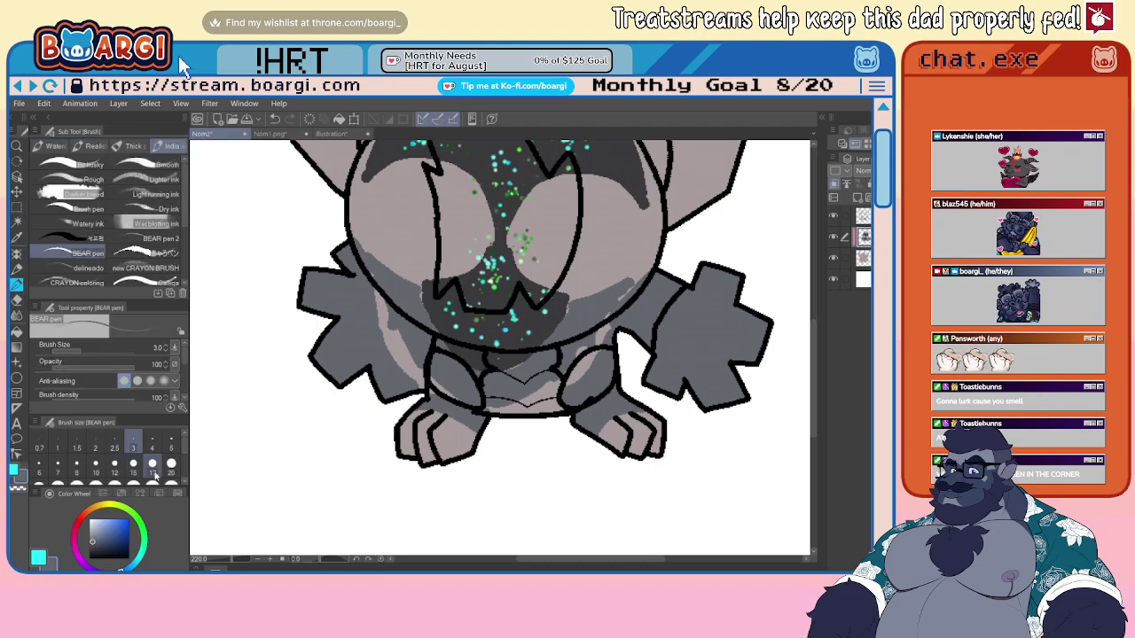
{"action": "scroll", "coordinate": [340, 328], "scroll_direction": "up", "scroll_amount": 1}
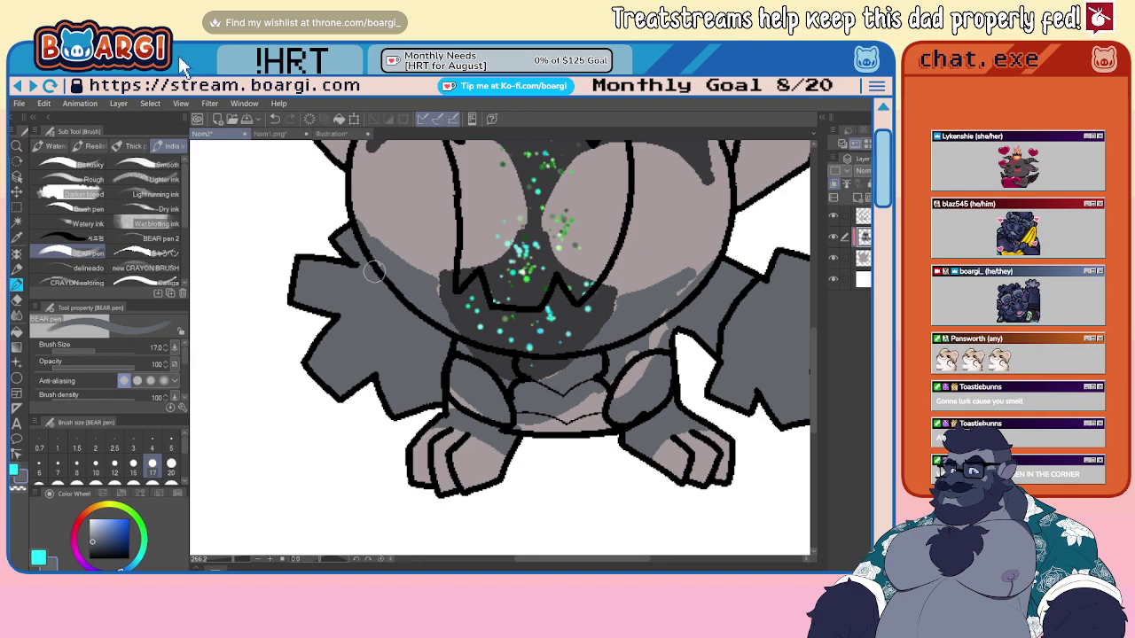
{"action": "scroll", "coordinate": [336, 302], "scroll_direction": "down", "scroll_amount": 2}
{"action": "scroll", "coordinate": [437, 372], "scroll_direction": "up", "scroll_amount": 1}
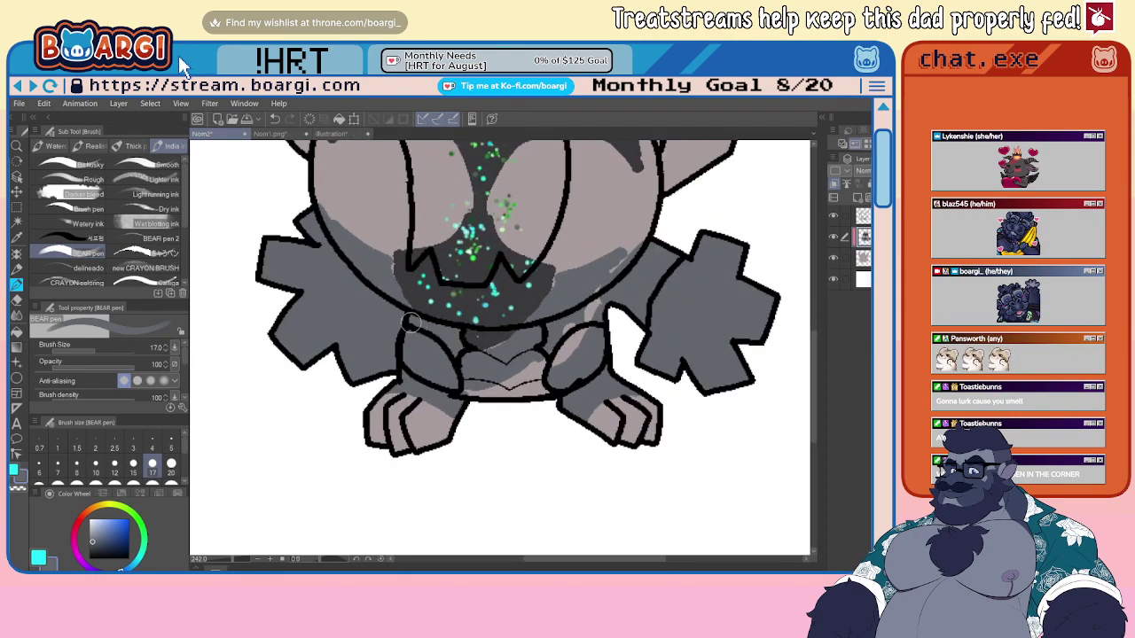
{"action": "mouse_move", "coordinate": [554, 336]}
{"action": "left_mouse_down"}
{"action": "mouse_move", "coordinate": [596, 305]}
{"action": "mouse_move", "coordinate": [555, 370]}
{"action": "mouse_move", "coordinate": [471, 390]}
{"action": "mouse_move", "coordinate": [475, 360]}
{"action": "mouse_move", "coordinate": [508, 369]}
{"action": "mouse_move", "coordinate": [471, 339]}
{"action": "mouse_move", "coordinate": [529, 333]}
{"action": "mouse_move", "coordinate": [513, 349]}
{"action": "mouse_move", "coordinate": [535, 377]}
{"action": "mouse_move", "coordinate": [474, 385]}
{"action": "mouse_move", "coordinate": [488, 385]}
{"action": "mouse_move", "coordinate": [440, 370]}
{"action": "mouse_move", "coordinate": [486, 383]}
{"action": "left_mouse_up"}
- Repaint Nom2's chest and belly plates in taupe, sampling colors directly from the body
{"action": "left_click", "coordinate": [498, 386], "text": "alt"}
{"action": "left_click", "coordinate": [446, 376], "text": "alt"}
{"action": "left_click", "coordinate": [473, 375], "text": "alt"}
{"action": "left_click", "coordinate": [479, 373], "text": "alt"}
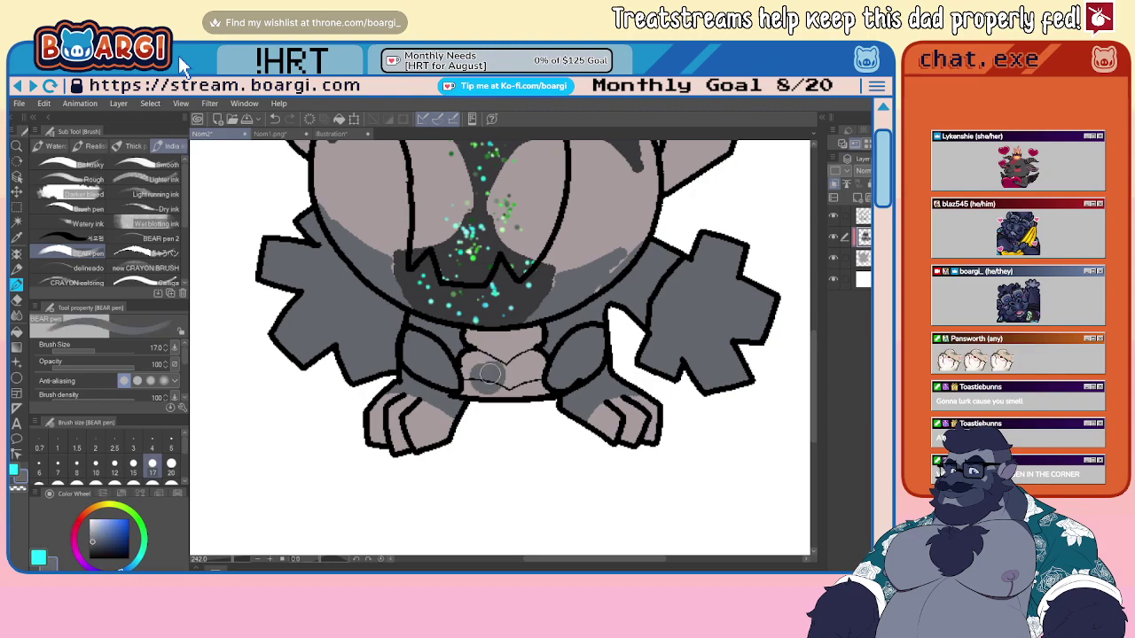
{"action": "left_click", "coordinate": [483, 377], "text": "alt"}
{"action": "scroll", "coordinate": [498, 391], "scroll_direction": "down", "scroll_amount": 3}
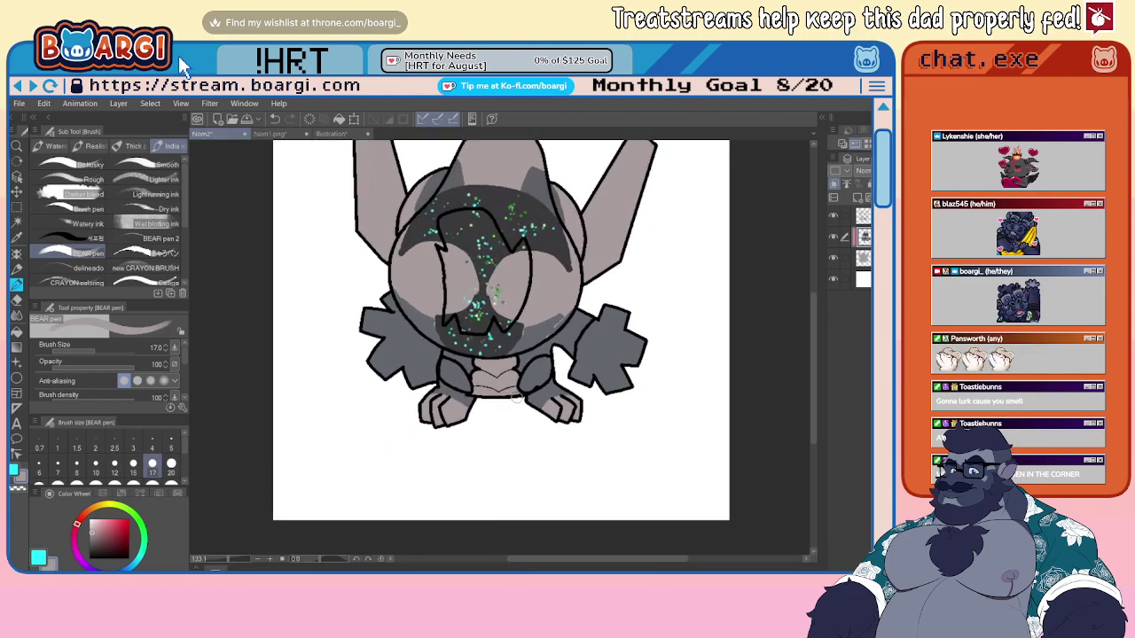
{"action": "scroll", "coordinate": [514, 392], "scroll_direction": "up", "scroll_amount": 3}
{"action": "scroll", "coordinate": [505, 387], "scroll_direction": "down", "scroll_amount": 2}
{"action": "scroll", "coordinate": [503, 386], "scroll_direction": "down", "scroll_amount": 3}
{"action": "scroll", "coordinate": [461, 341], "scroll_direction": "up", "scroll_amount": 3}
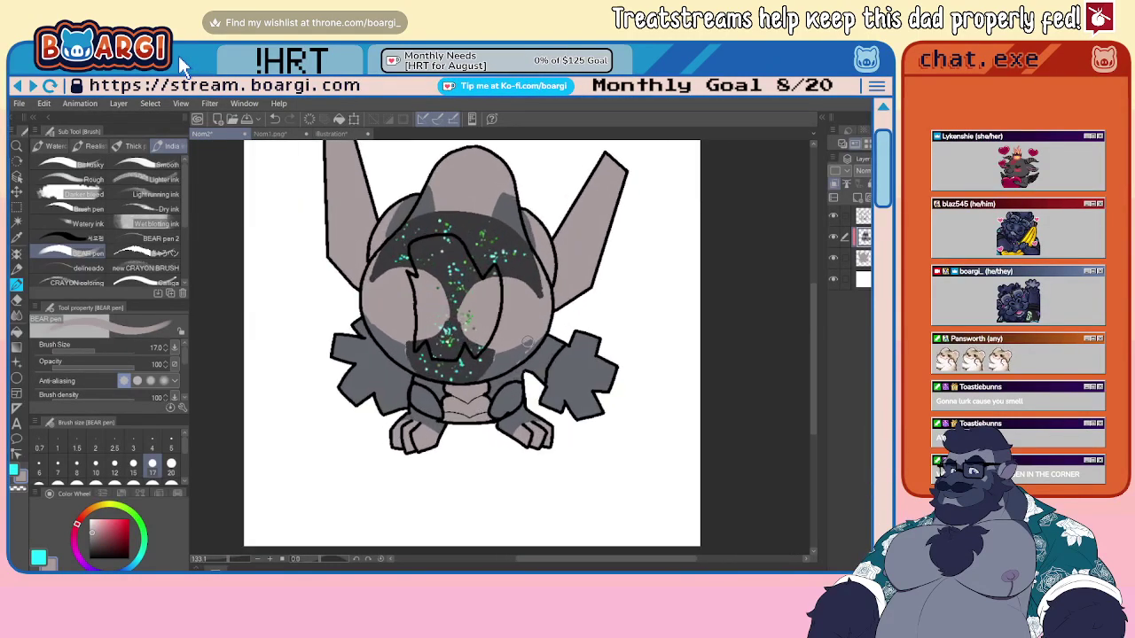
{"action": "scroll", "coordinate": [438, 323], "scroll_direction": "down", "scroll_amount": 3}
{"action": "scroll", "coordinate": [435, 321], "scroll_direction": "up", "scroll_amount": 2}
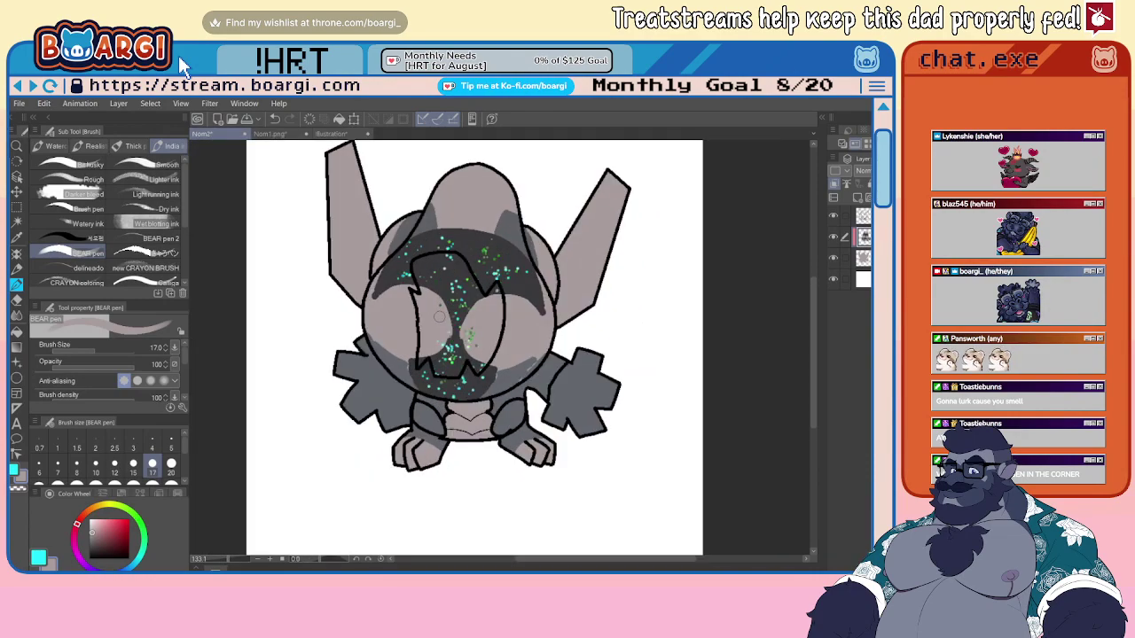
- Select Nom2's head area and cover its markings and specks with sampled taupe using the BEAR pen at size 2000
{"action": "left_click", "coordinate": [386, 361], "text": "alt"}
{"action": "left_click", "coordinate": [396, 339], "text": "alt"}
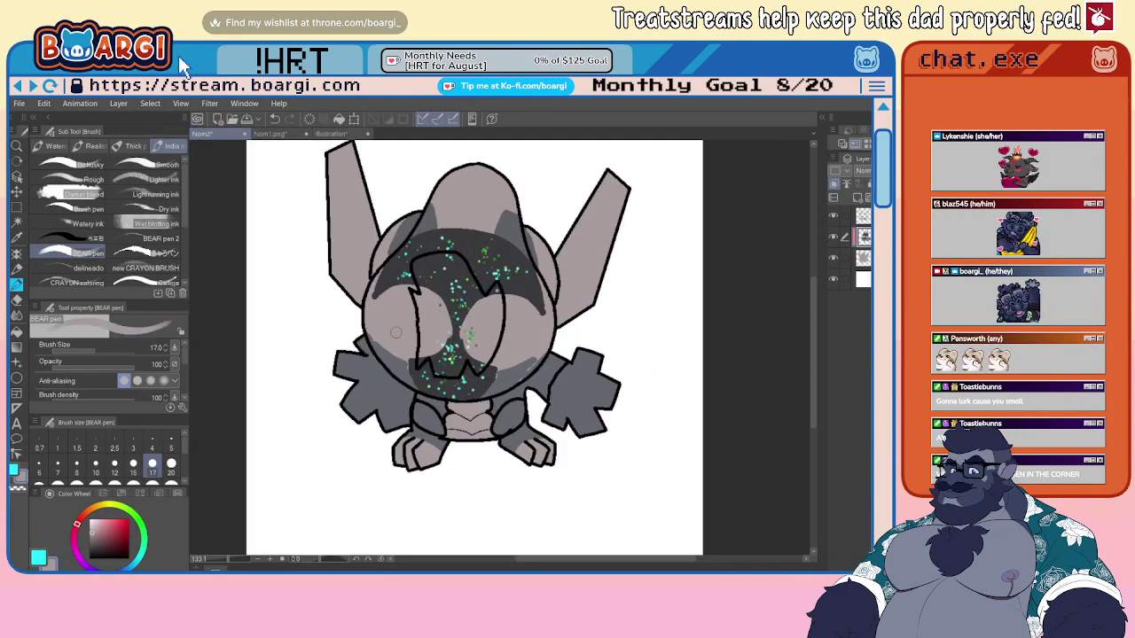
{"action": "left_click", "coordinate": [17, 223]}
{"action": "left_click", "coordinate": [484, 284]}
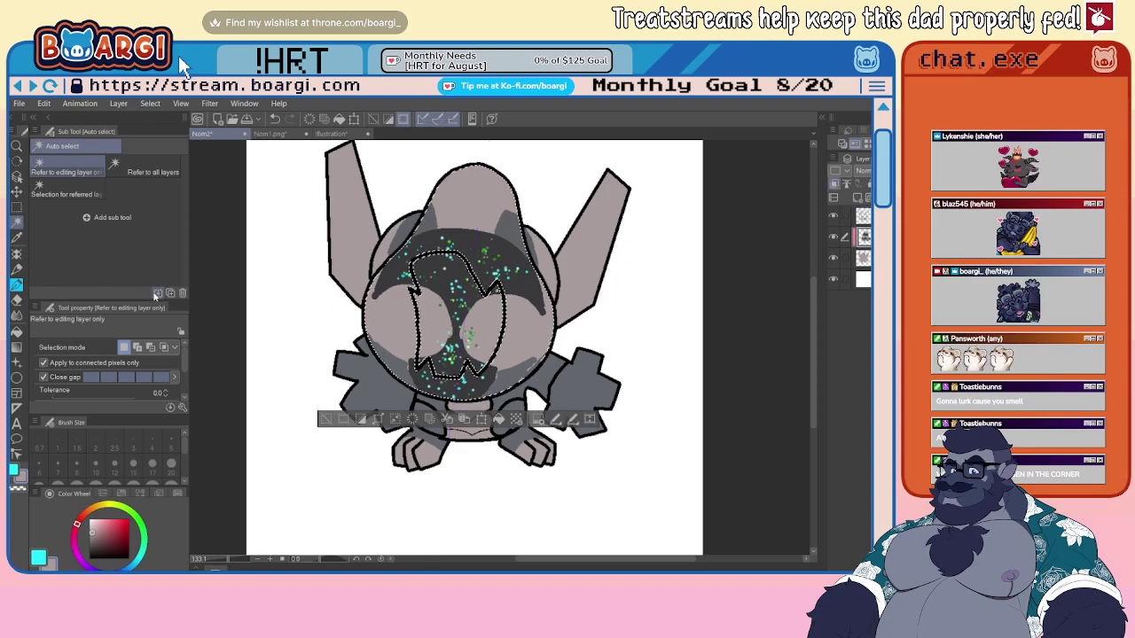
{"action": "left_click", "coordinate": [17, 284]}
{"action": "scroll", "coordinate": [133, 454], "scroll_direction": "down", "scroll_amount": 5}
{"action": "left_click", "coordinate": [171, 470]}
{"action": "left_click", "coordinate": [470, 297]}
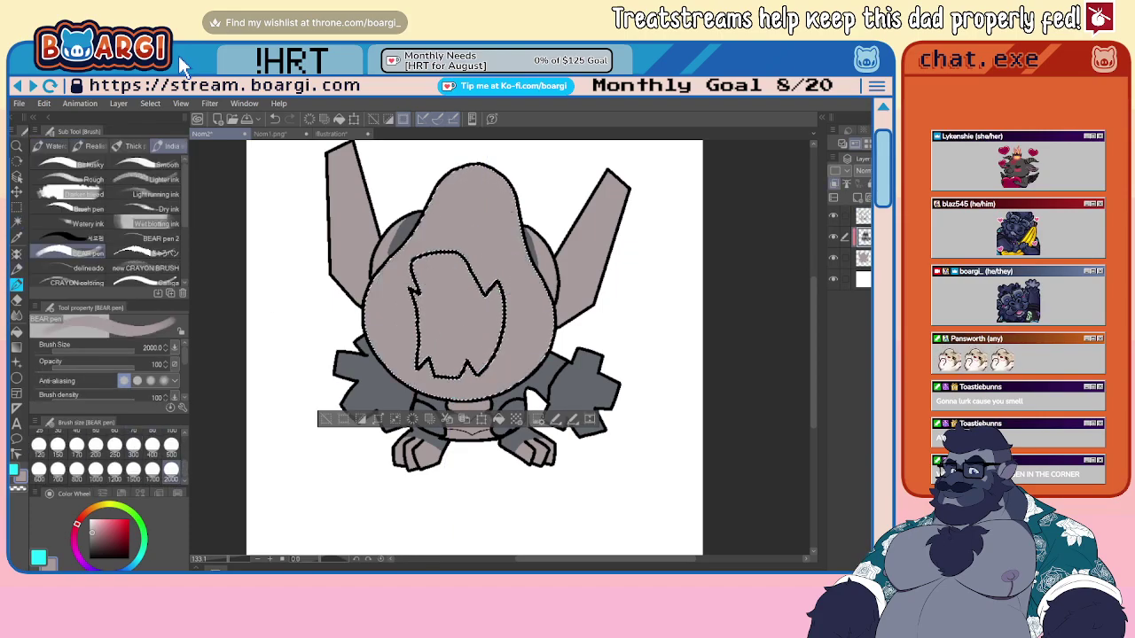
{"action": "left_click", "coordinate": [17, 208]}
{"action": "left_click", "coordinate": [323, 350]}
- Paint over the gray patches behind both sides of Nom2's head in taupe with the BEAR pen at size 20
{"action": "scroll", "coordinate": [324, 350], "scroll_direction": "down", "scroll_amount": 5}
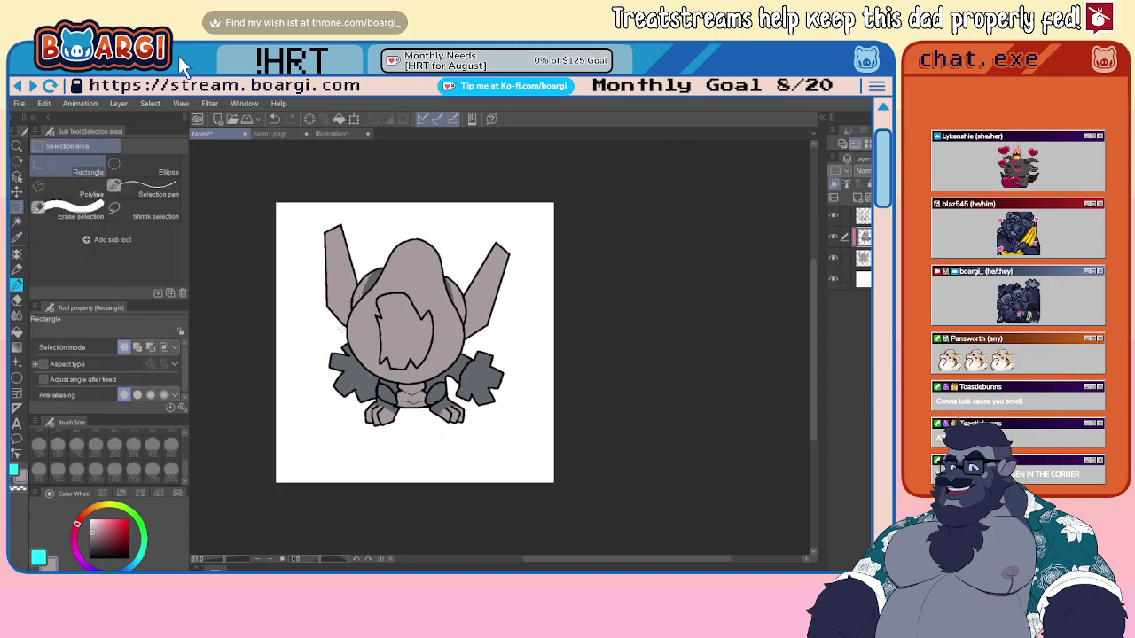
{"action": "scroll", "coordinate": [363, 292], "scroll_direction": "up", "scroll_amount": 8}
{"action": "key", "text": "b"}
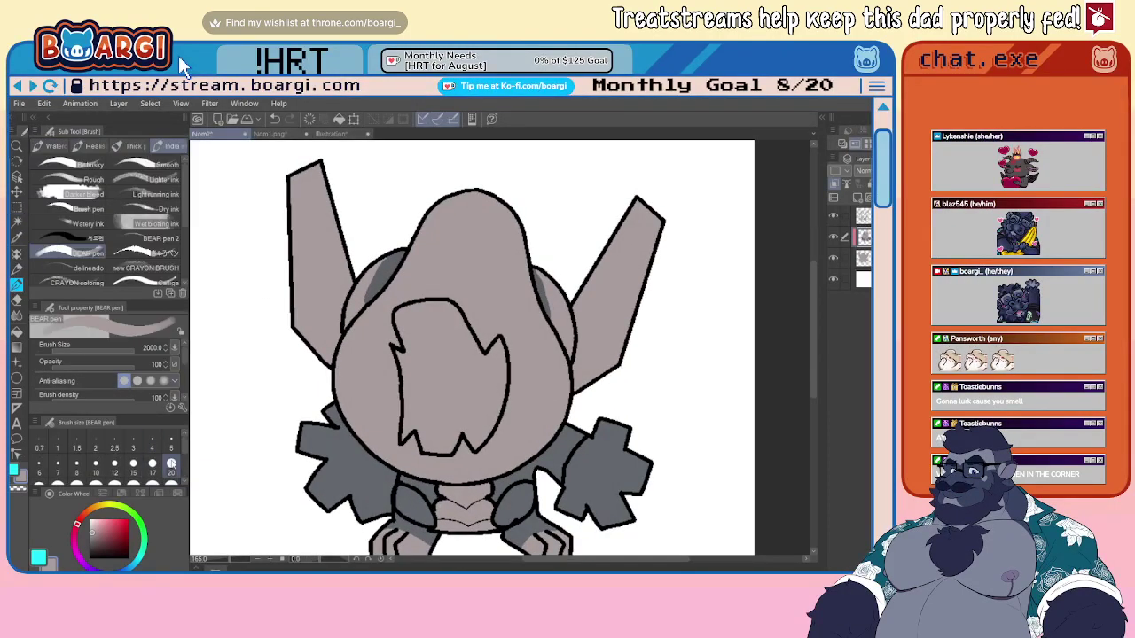
{"action": "left_click_drag", "start_coordinate": [373, 295], "coordinate": [379, 274]}
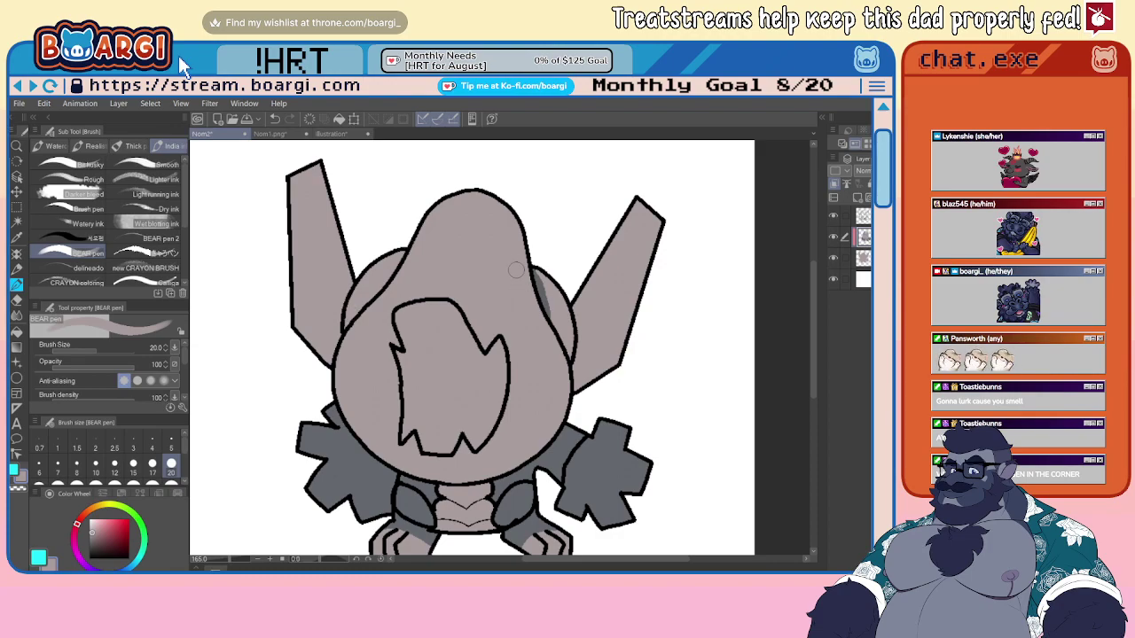
{"action": "left_click_drag", "start_coordinate": [538, 271], "coordinate": [543, 308]}
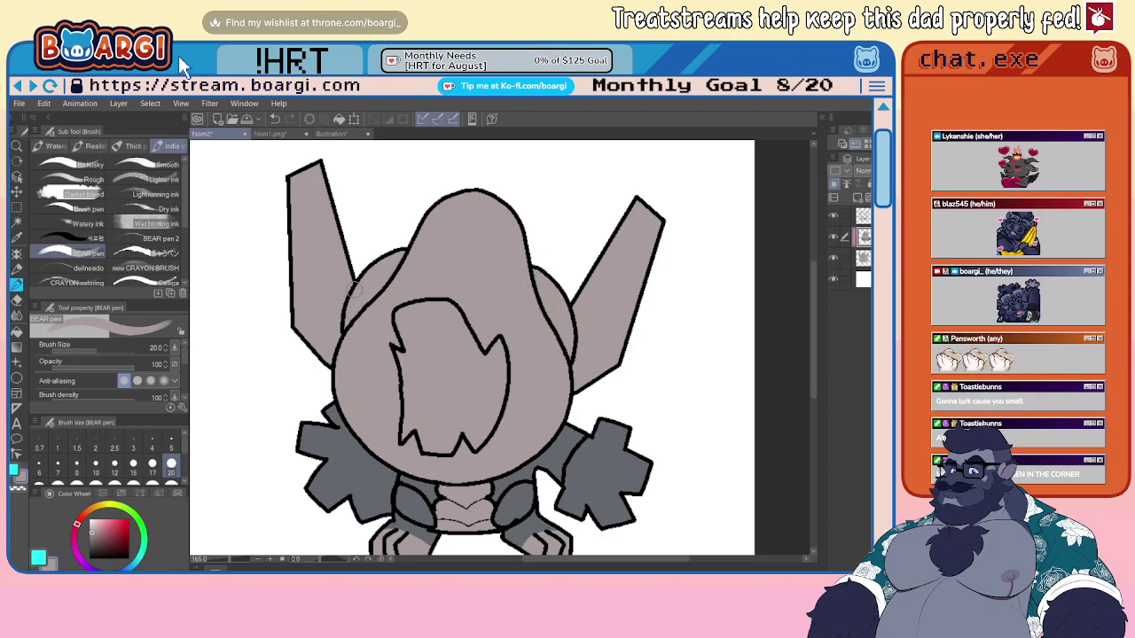
- Set up a symmetry ruler through Nom2's head with a slate gray size 3 BEAR pen, and merge the color layer into the base
{"action": "left_click", "coordinate": [375, 453], "text": "alt"}
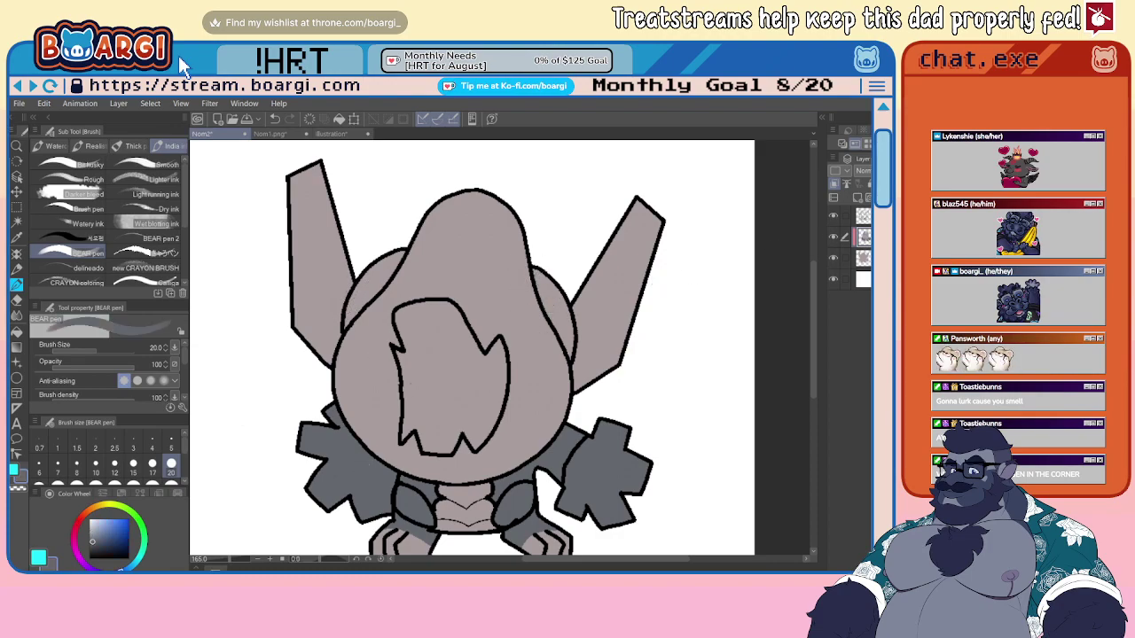
{"action": "left_click", "coordinate": [863, 216]}
{"action": "left_click", "coordinate": [864, 237]}
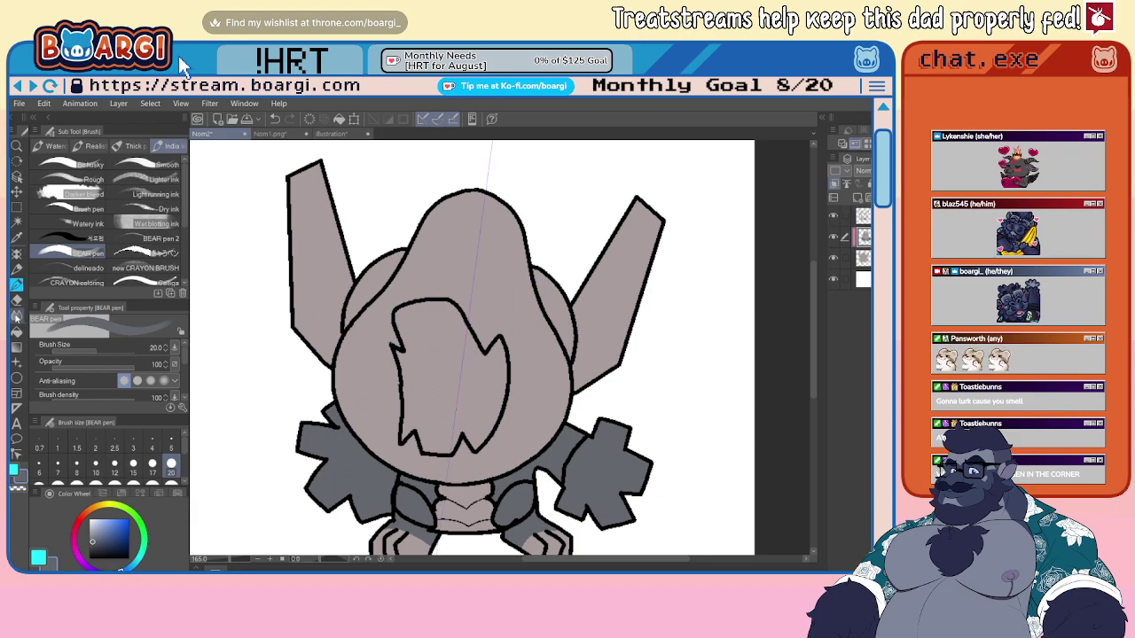
{"action": "left_click", "coordinate": [133, 443]}
{"action": "scroll", "coordinate": [329, 348], "scroll_direction": "up", "scroll_amount": 2}
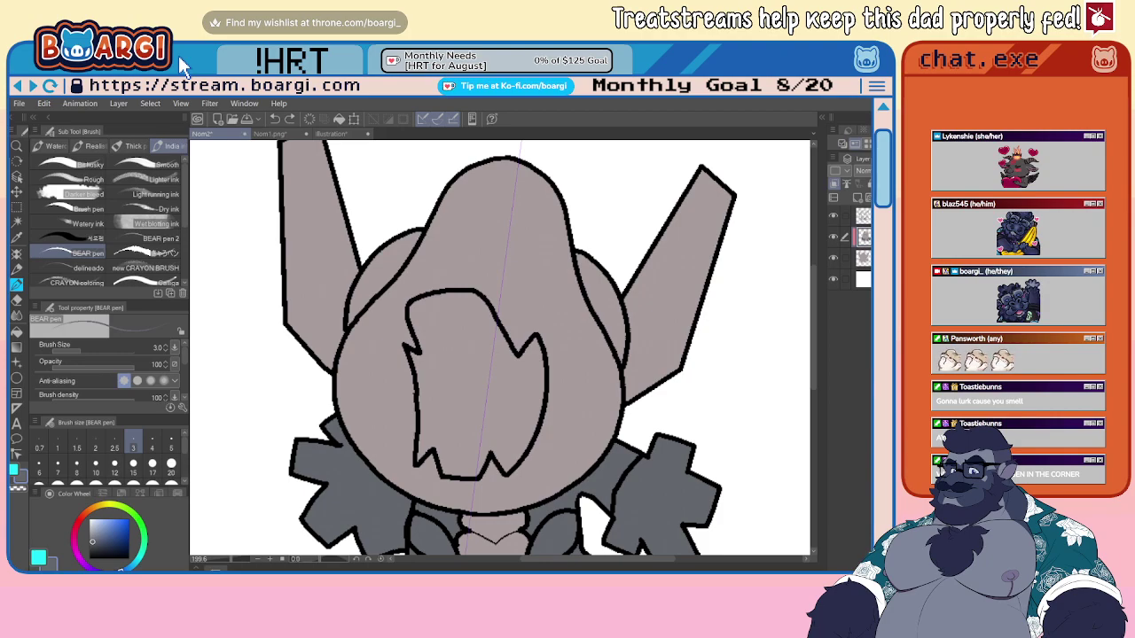
{"action": "key", "text": "ctrl+e"}
{"action": "left_click_drag", "start_coordinate": [320, 314], "coordinate": [340, 345]}
{"action": "left_click_drag", "start_coordinate": [670, 364], "coordinate": [642, 386]}
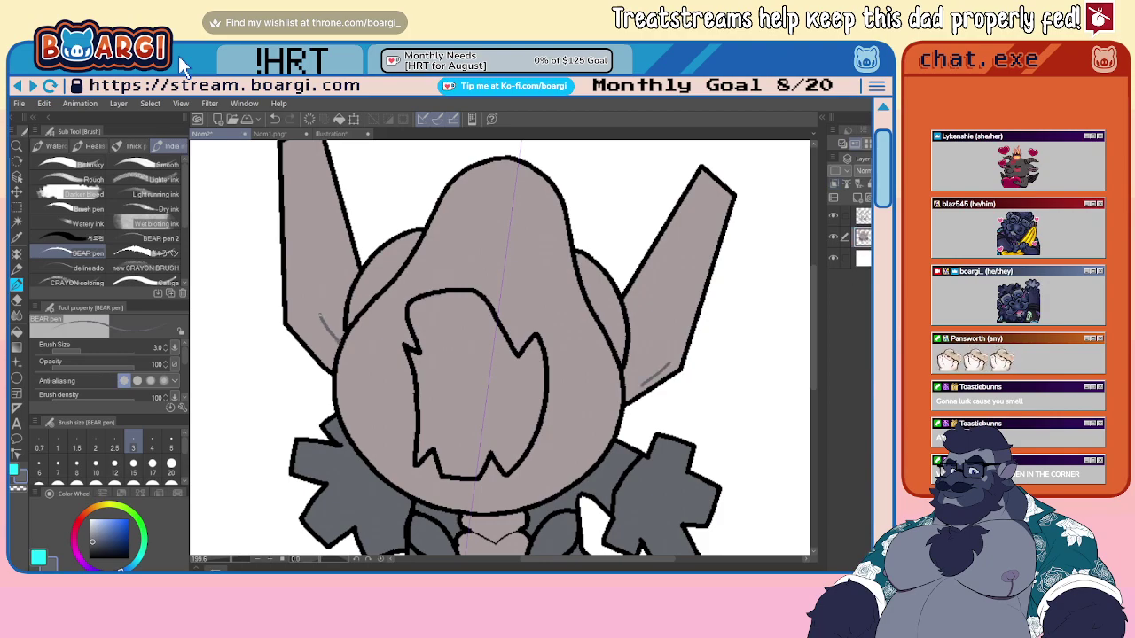
{"action": "key", "text": "ctrl+z"}
{"action": "key", "text": "ctrl+z"}
{"action": "mouse_move", "coordinate": [338, 348]}
{"action": "left_mouse_down"}
{"action": "mouse_move", "coordinate": [309, 307]}
{"action": "mouse_move", "coordinate": [314, 232]}
{"action": "left_mouse_up"}
{"action": "key", "text": "ctrl+z"}
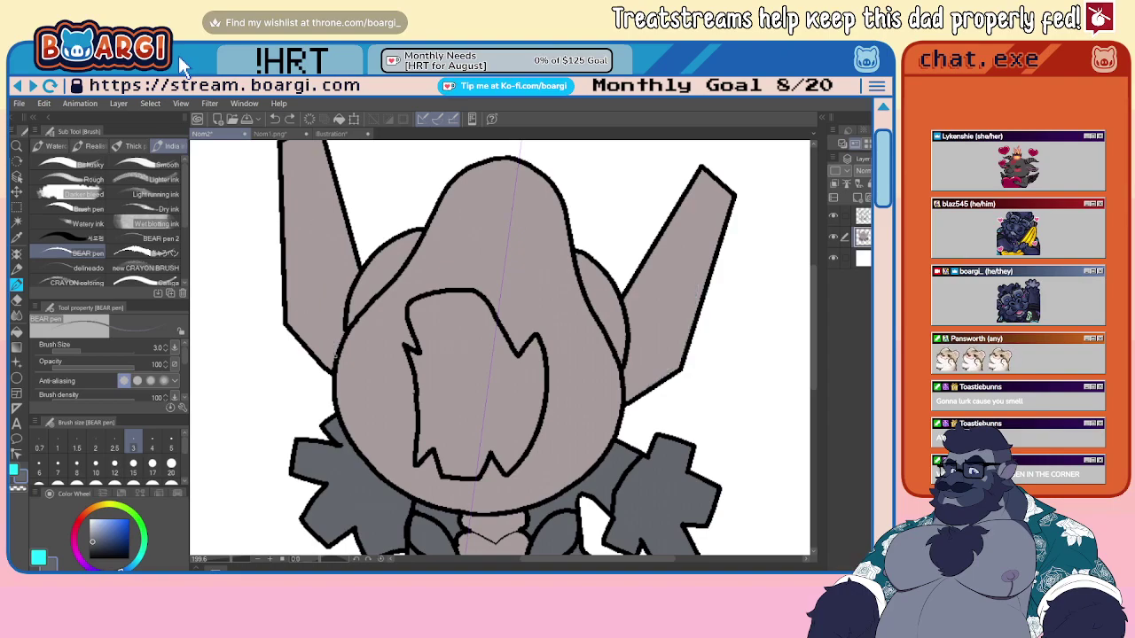
{"action": "mouse_move", "coordinate": [335, 352]}
{"action": "left_mouse_down"}
{"action": "mouse_move", "coordinate": [300, 314]}
{"action": "mouse_move", "coordinate": [302, 220]}
{"action": "left_mouse_up"}
{"action": "left_click", "coordinate": [302, 215], "text": "shift"}
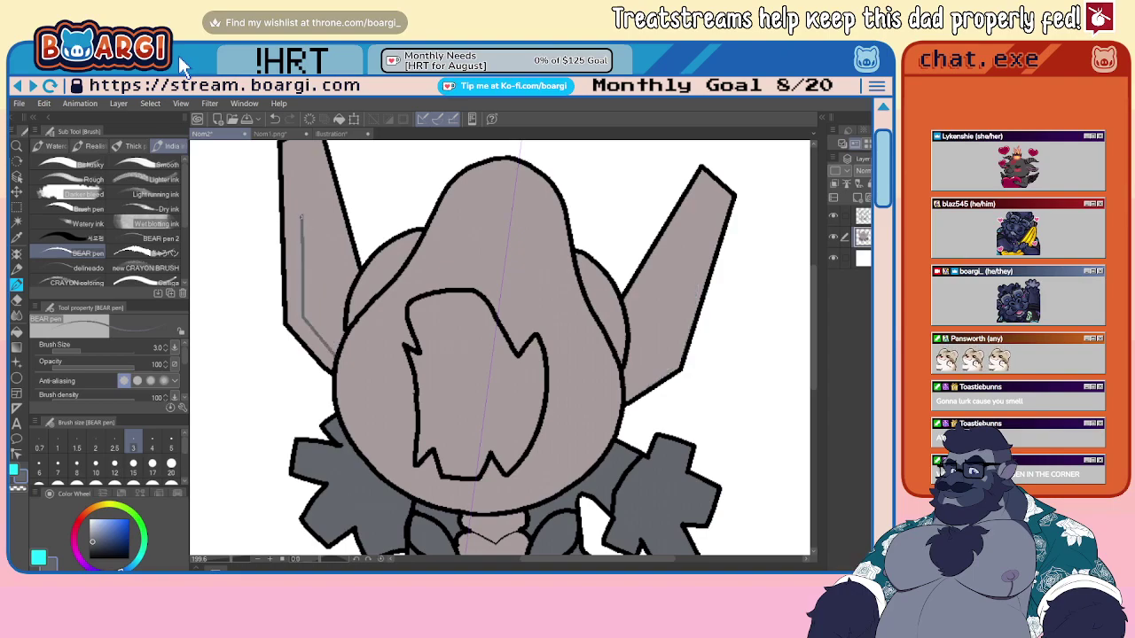
{"action": "key", "text": "ctrl+z"}
{"action": "left_click", "coordinate": [296, 216], "text": "shift"}
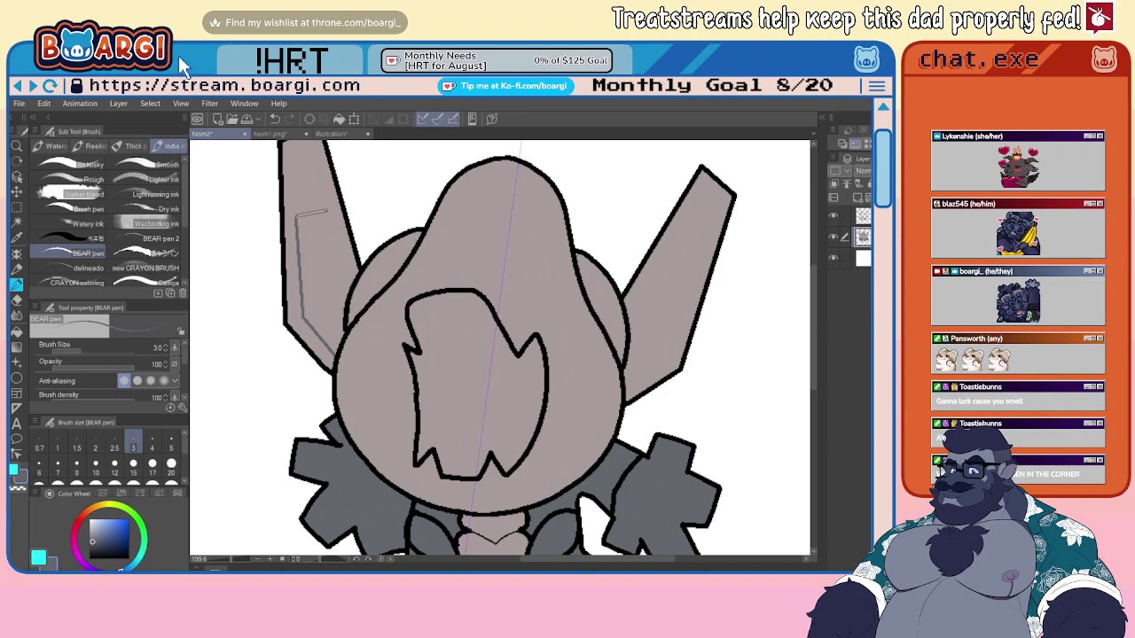
{"action": "left_click_drag", "start_coordinate": [328, 211], "coordinate": [345, 264]}
{"action": "left_click", "coordinate": [353, 280], "text": "shift"}
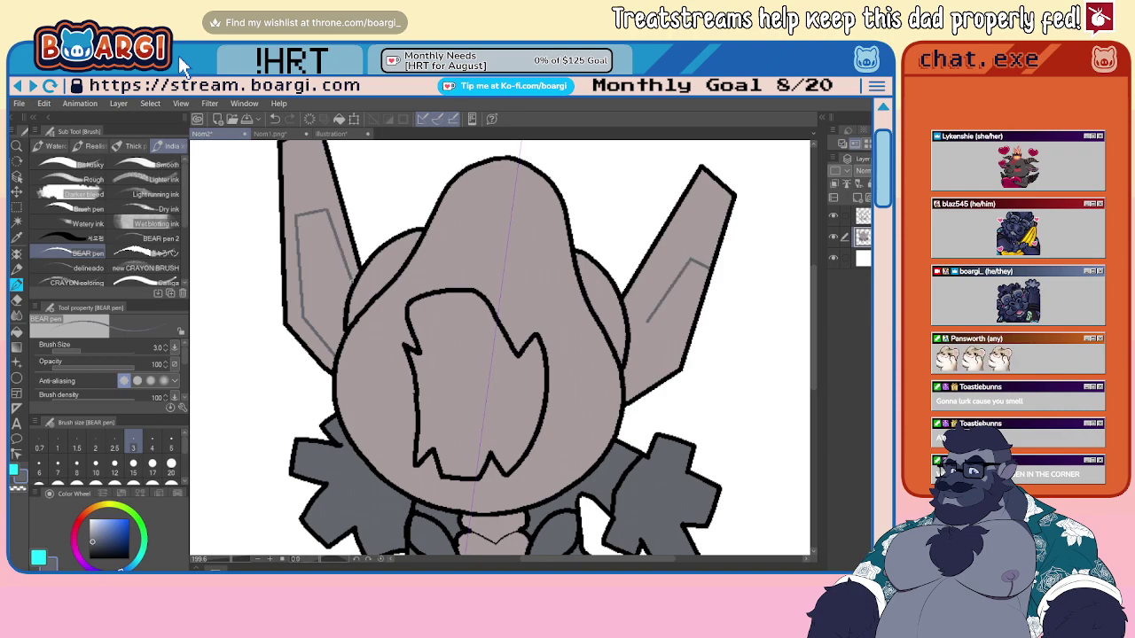
{"action": "key", "text": "ctrl+z"}
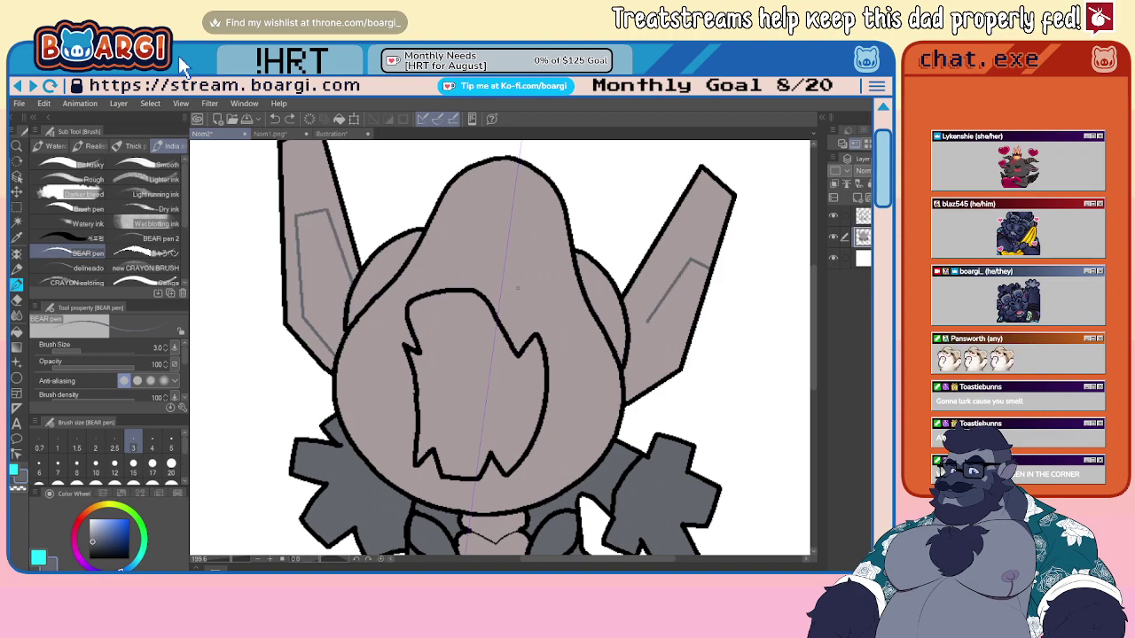
{"action": "key", "text": "ctrl+z"}
{"action": "key", "text": "ctrl+z"}
{"action": "key", "text": "ctrl+z"}
{"action": "key", "text": "ctrl+z"}
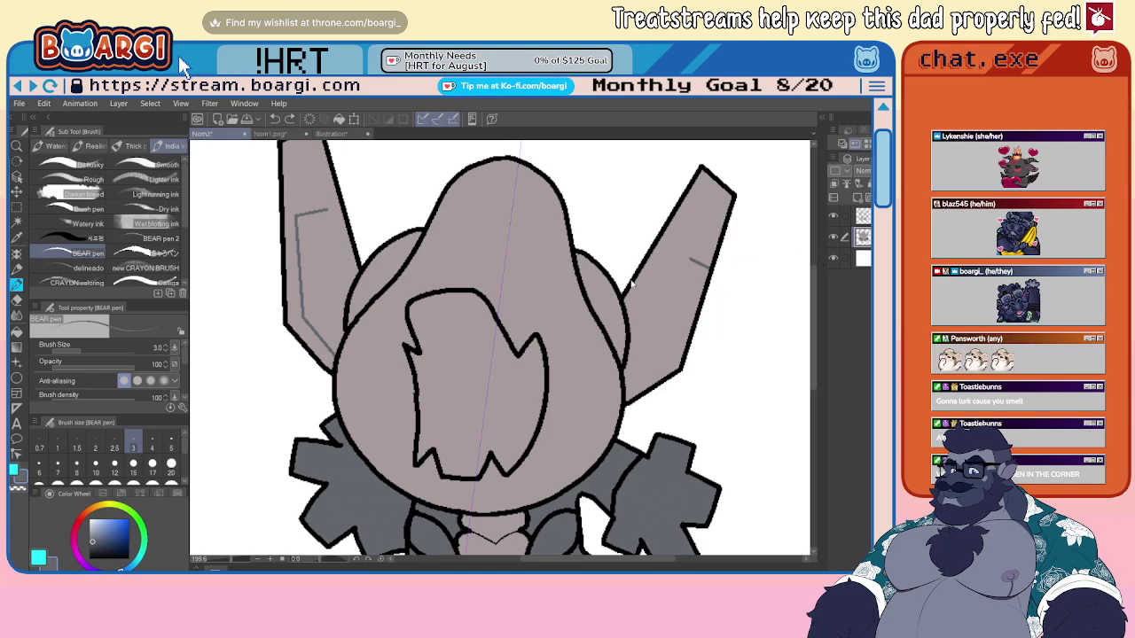
- On a new layer, outline an angular inset panel inside Nom2's left ear with straight slate gray strokes and fill it in
{"action": "key", "text": "ctrl+shift+n"}
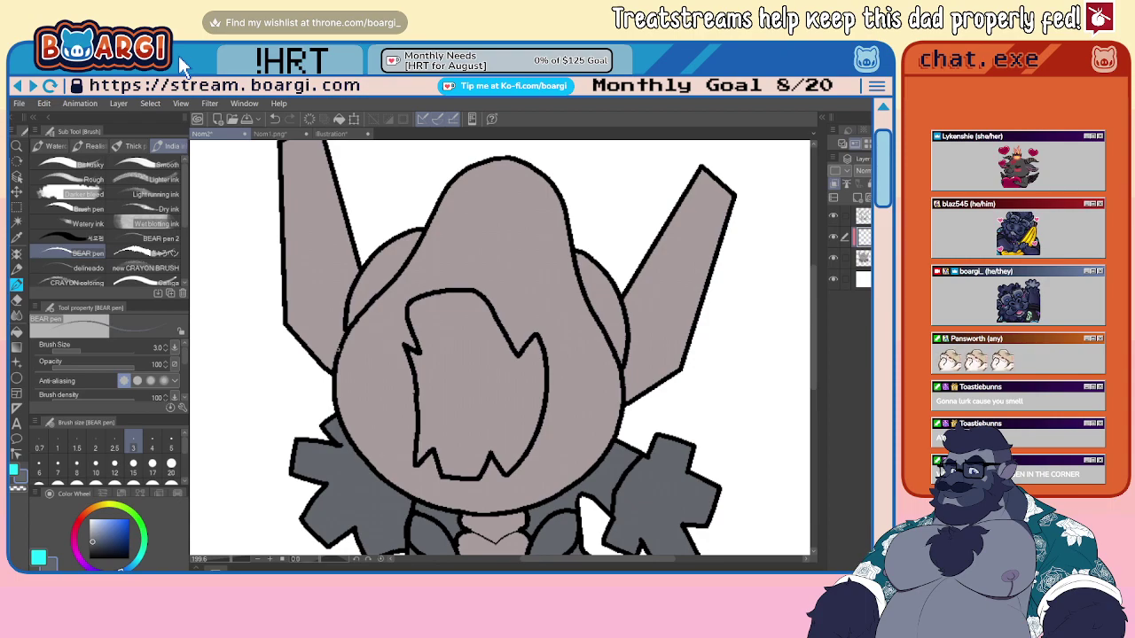
{"action": "mouse_move", "coordinate": [340, 351]}
{"action": "left_mouse_down"}
{"action": "mouse_move", "coordinate": [302, 313]}
{"action": "mouse_move", "coordinate": [298, 200]}
{"action": "left_mouse_up"}
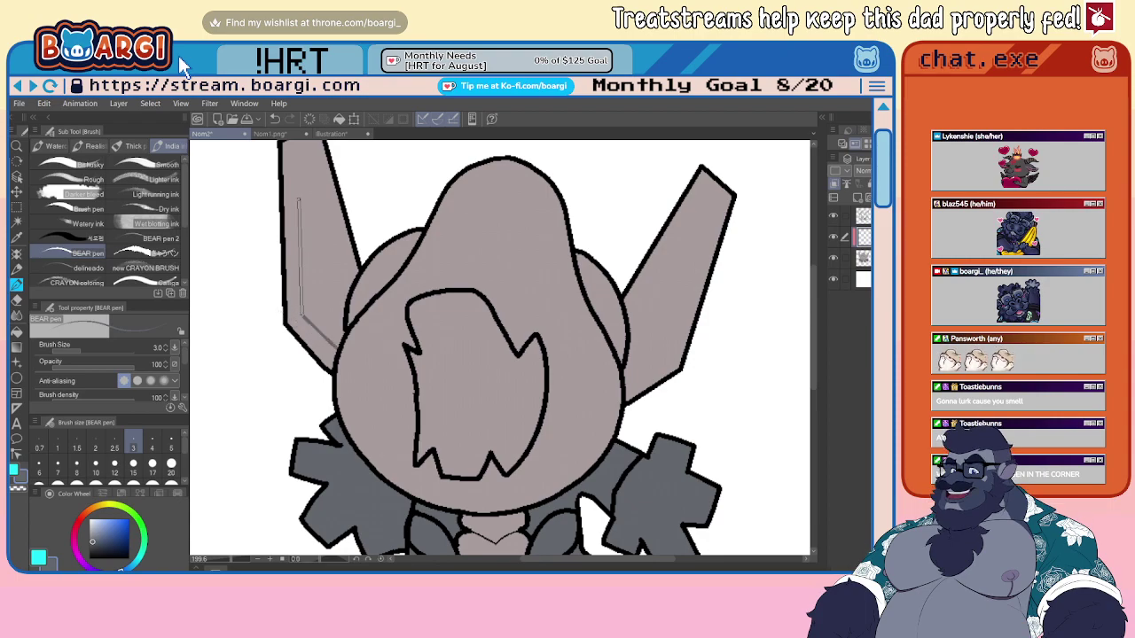
{"action": "left_click", "coordinate": [295, 201], "text": "shift"}
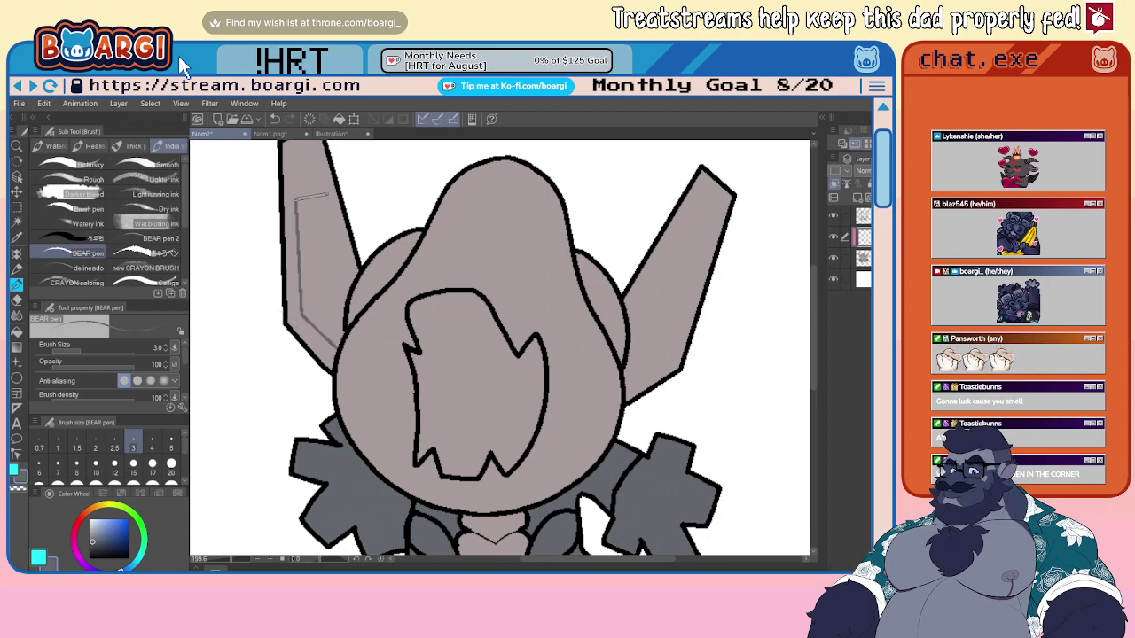
{"action": "left_click", "coordinate": [328, 194], "text": "shift"}
{"action": "left_click", "coordinate": [352, 285], "text": "shift"}
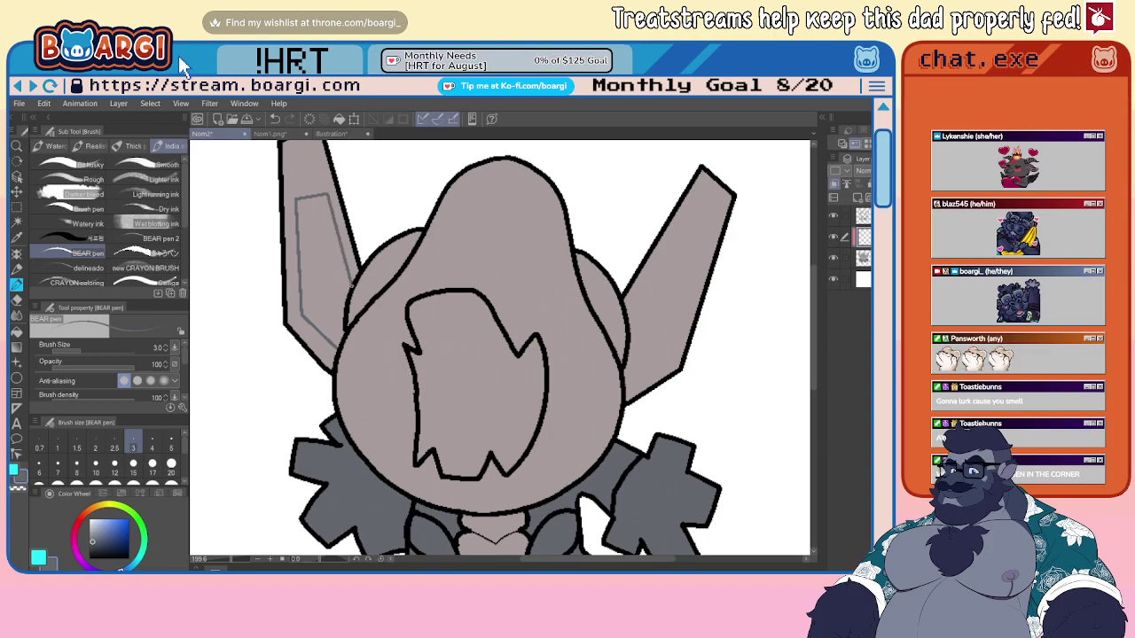
{"action": "left_click_drag", "start_coordinate": [351, 288], "coordinate": [342, 344]}
{"action": "key", "text": "ctrl+z"}
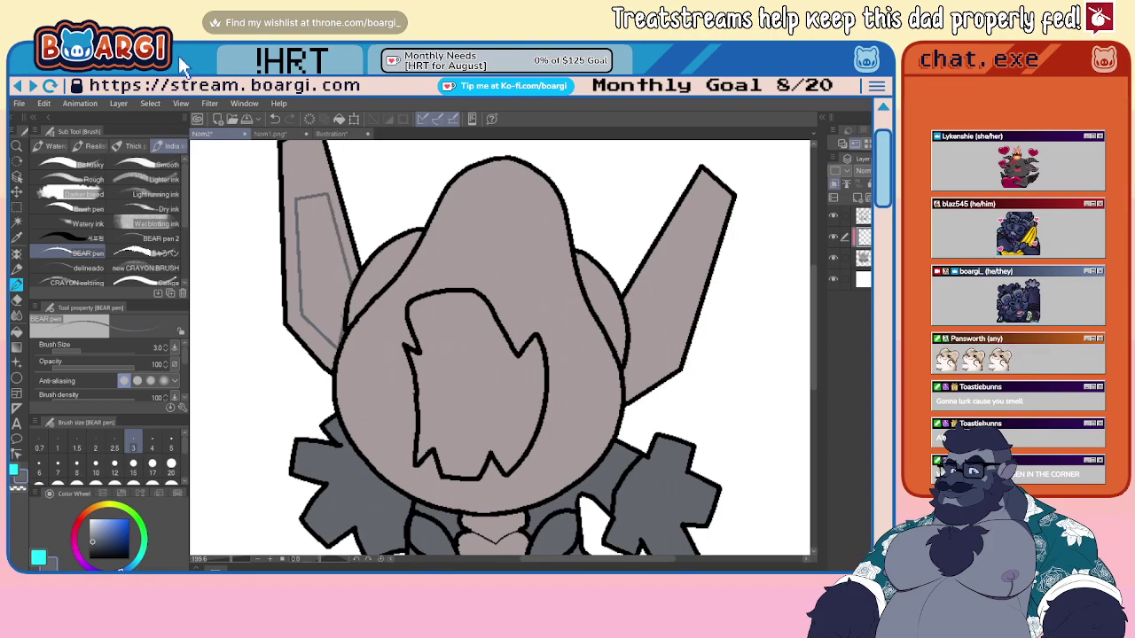
{"action": "key", "text": "g"}
{"action": "left_click", "coordinate": [326, 266]}
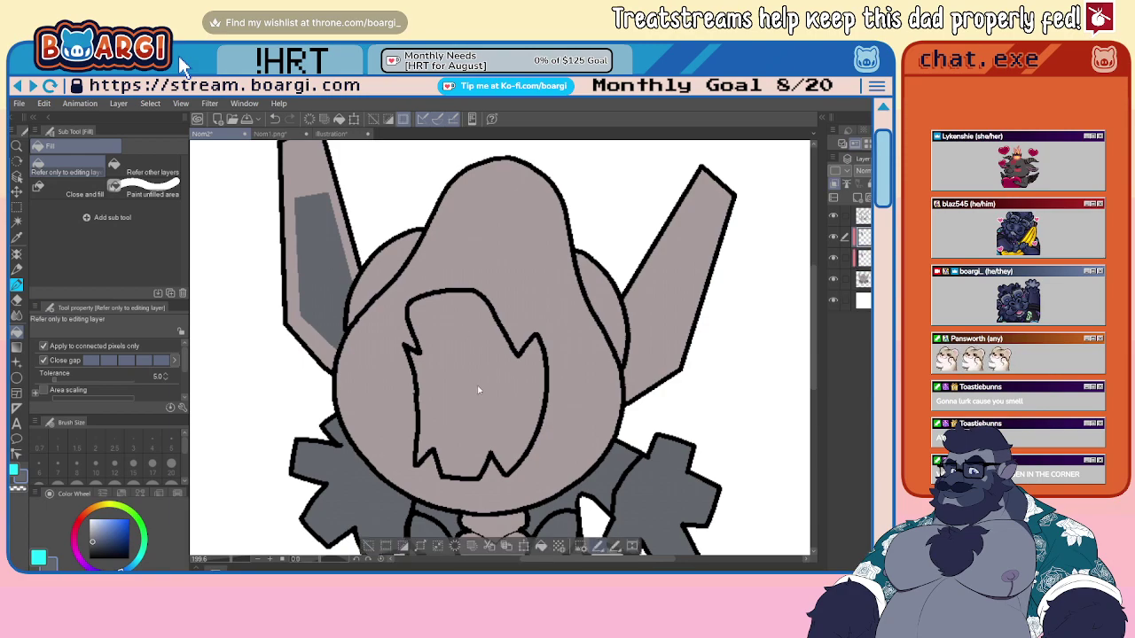
- Flip a copy of the inset panel horizontally and move it onto Nom2's right ear
{"action": "scroll", "coordinate": [479, 390], "scroll_direction": "down", "scroll_amount": 2}
{"action": "key", "text": "ctrl+t"}
{"action": "left_click", "coordinate": [444, 544]}
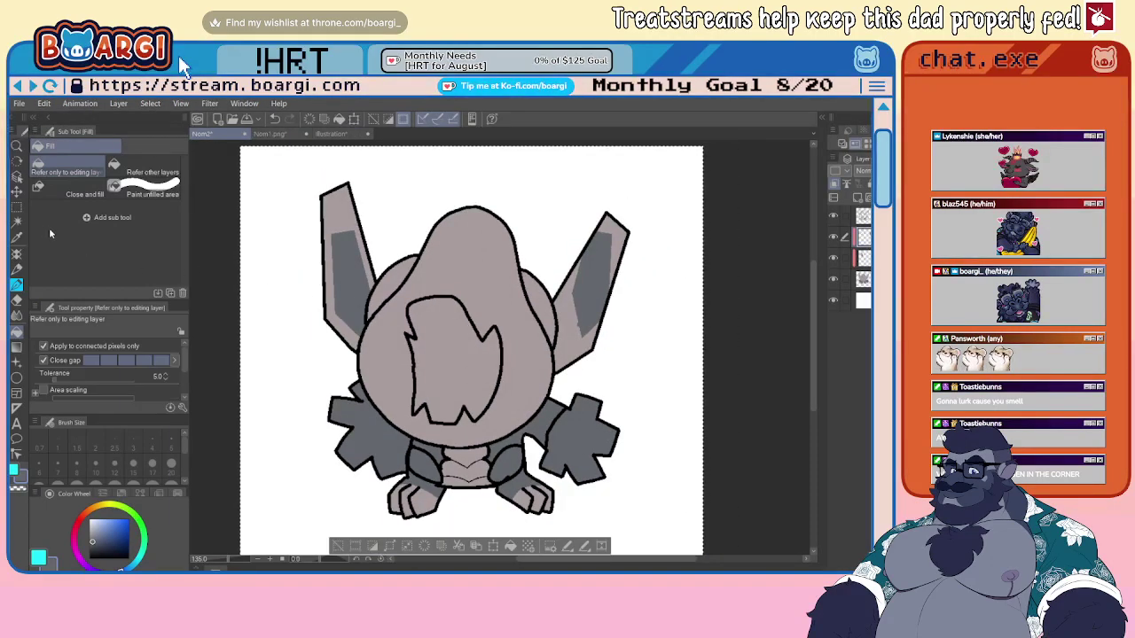
{"action": "key", "text": "m"}
{"action": "key", "text": "k"}
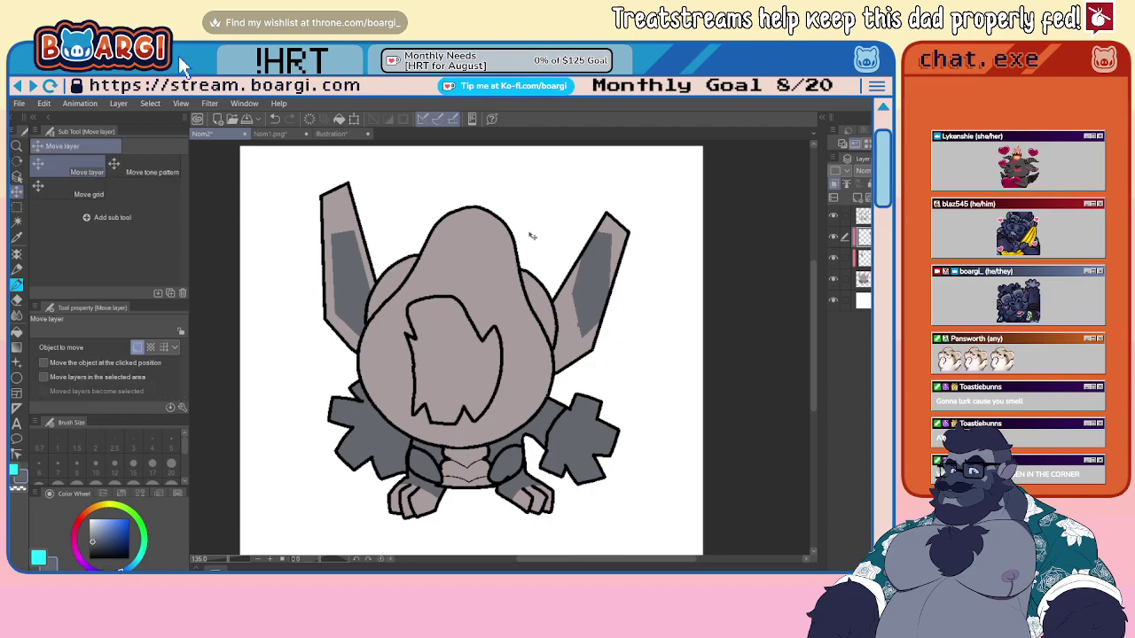
{"action": "left_click_drag", "start_coordinate": [592, 284], "coordinate": [586, 310]}
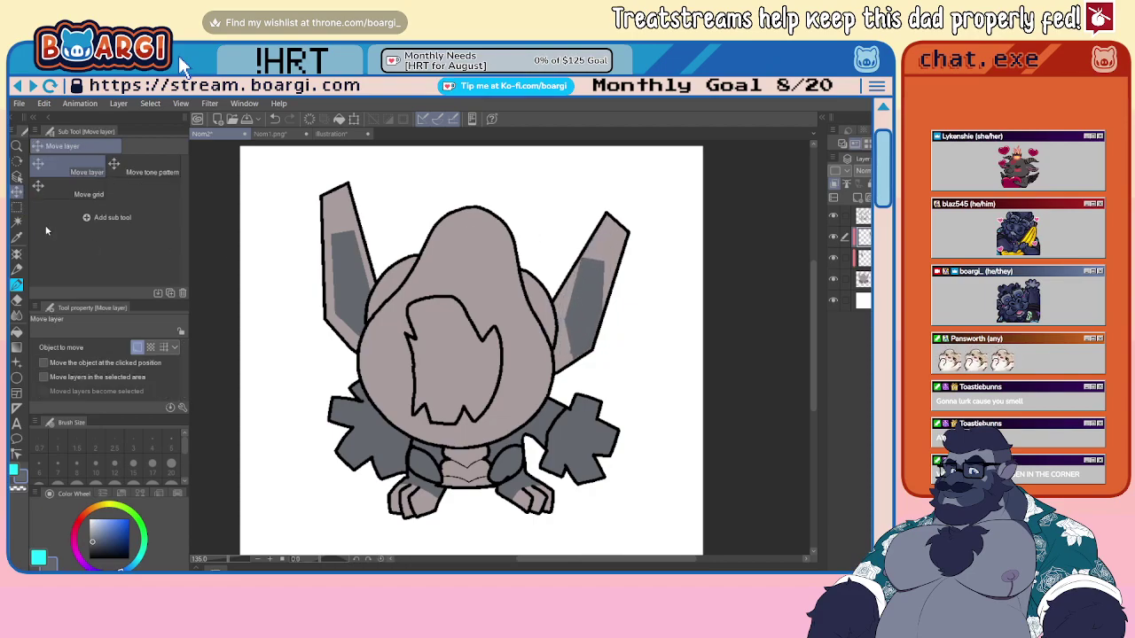
- Select the copied inset panel on Nom2's right ear, then rotate and shift it to follow the ear's slant
{"action": "left_click", "coordinate": [16, 207]}
{"action": "left_click_drag", "start_coordinate": [544, 202], "coordinate": [672, 423]}
{"action": "left_click", "coordinate": [619, 406]}
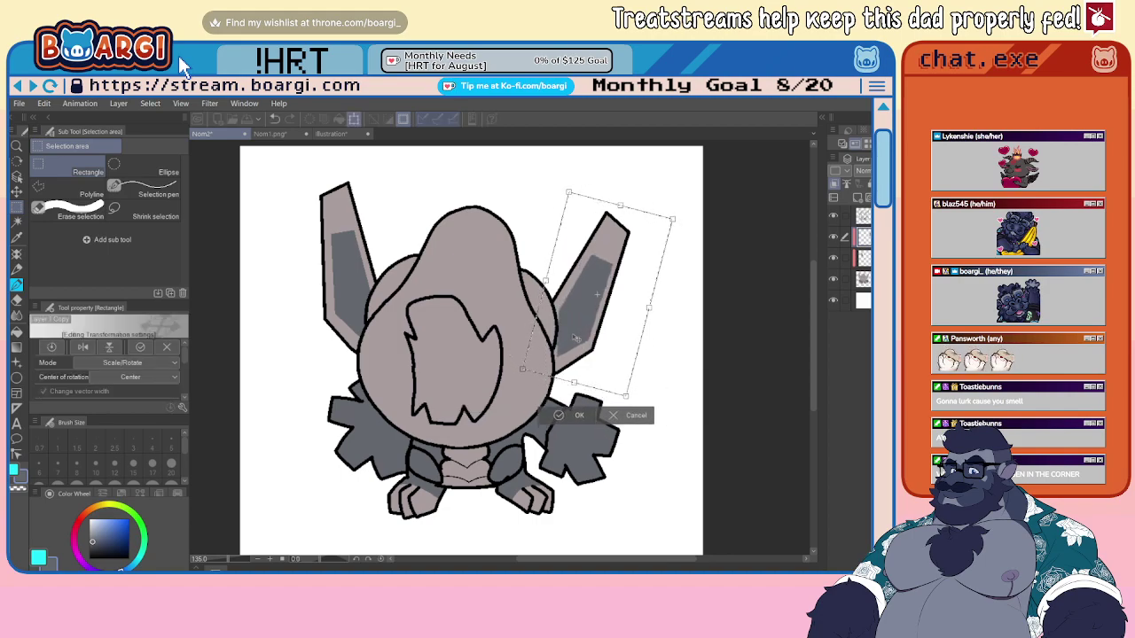
{"action": "left_click_drag", "start_coordinate": [574, 338], "coordinate": [571, 302]}
{"action": "left_click_drag", "start_coordinate": [689, 252], "coordinate": [691, 259]}
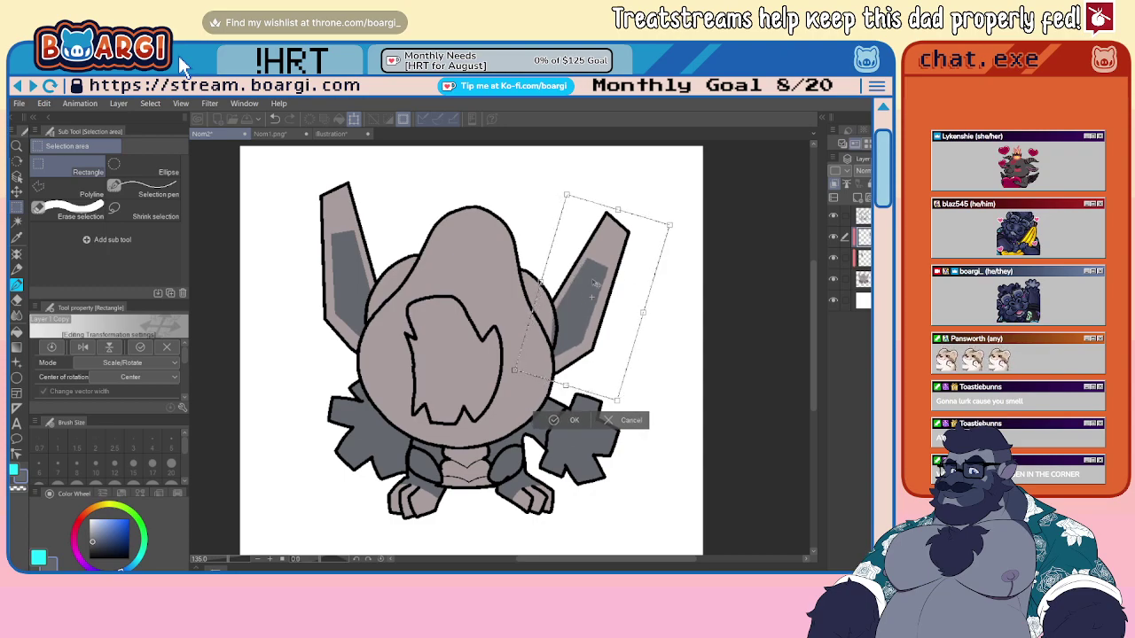
{"action": "left_click_drag", "start_coordinate": [588, 287], "coordinate": [589, 291]}
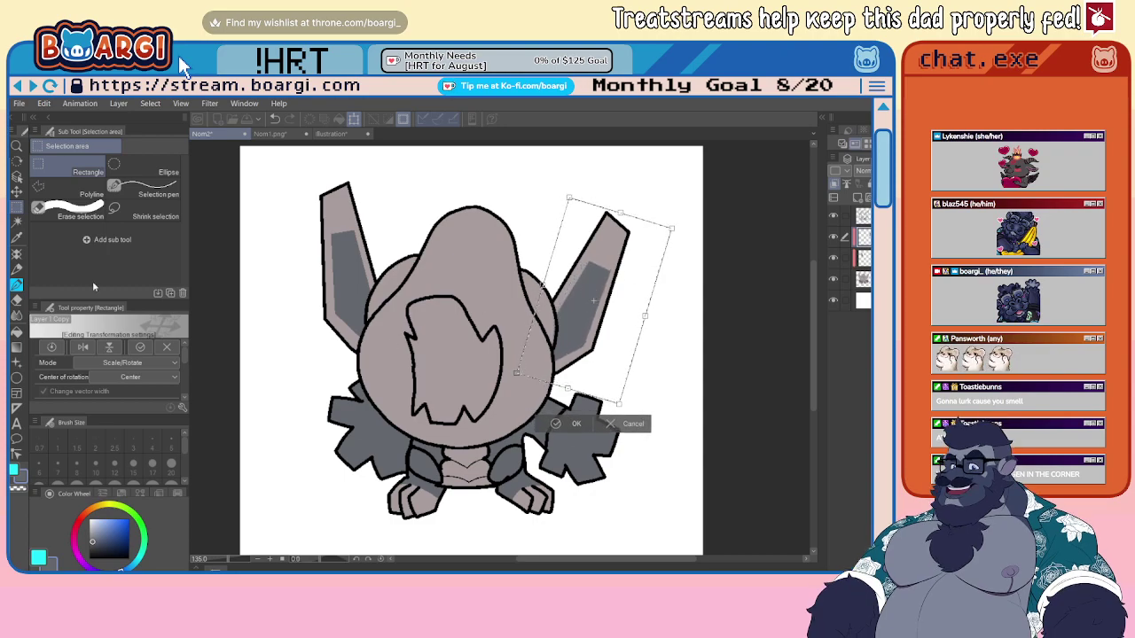
{"action": "key", "text": "Return"}
{"action": "scroll", "coordinate": [626, 264], "scroll_direction": "up", "scroll_amount": 4}
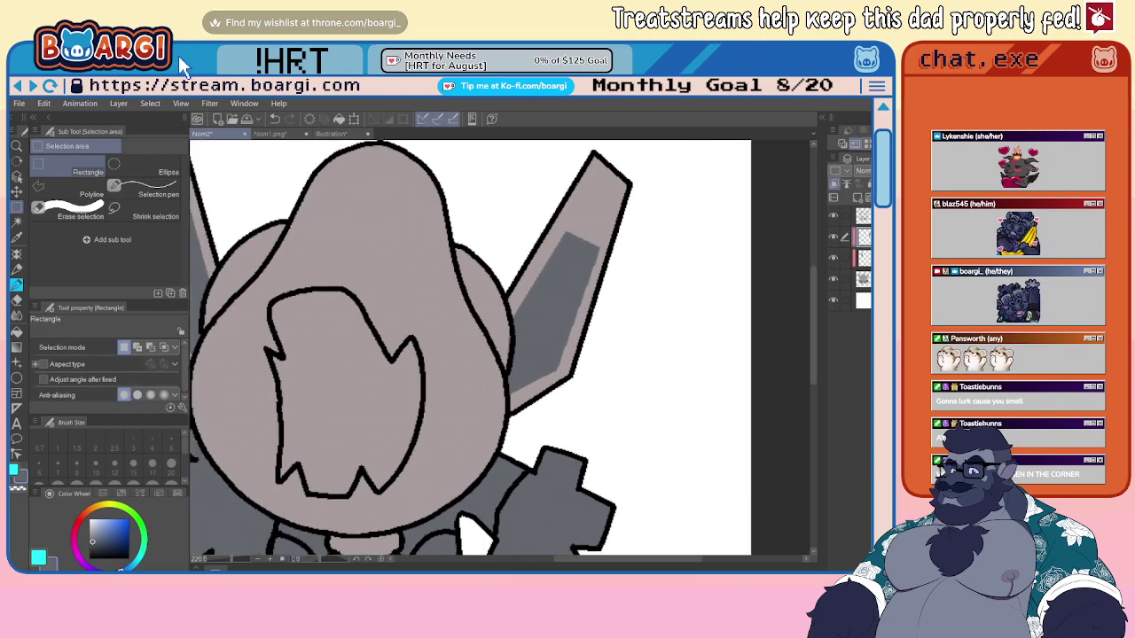
{"action": "scroll", "coordinate": [626, 264], "scroll_direction": "down", "scroll_amount": 2}
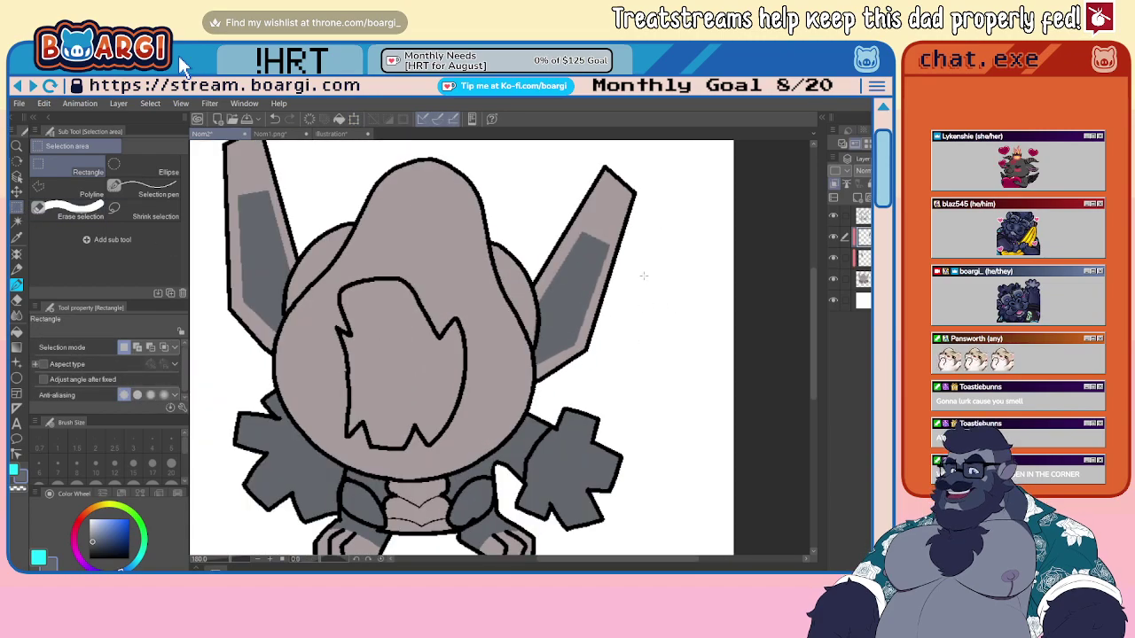
- Fade the copied ear panel and trace its outline on the layer below with straight slate gray strokes using the size 3 BEAR pen
{"action": "key", "text": "ctrl+z"}
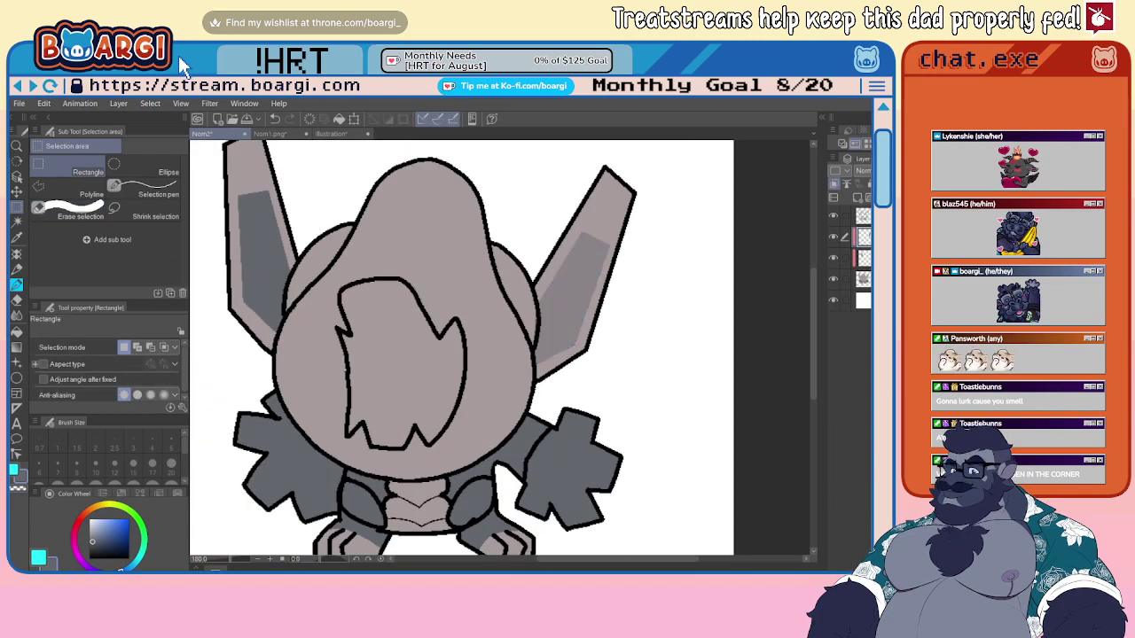
{"action": "left_click", "coordinate": [864, 258]}
{"action": "left_click", "coordinate": [17, 285]}
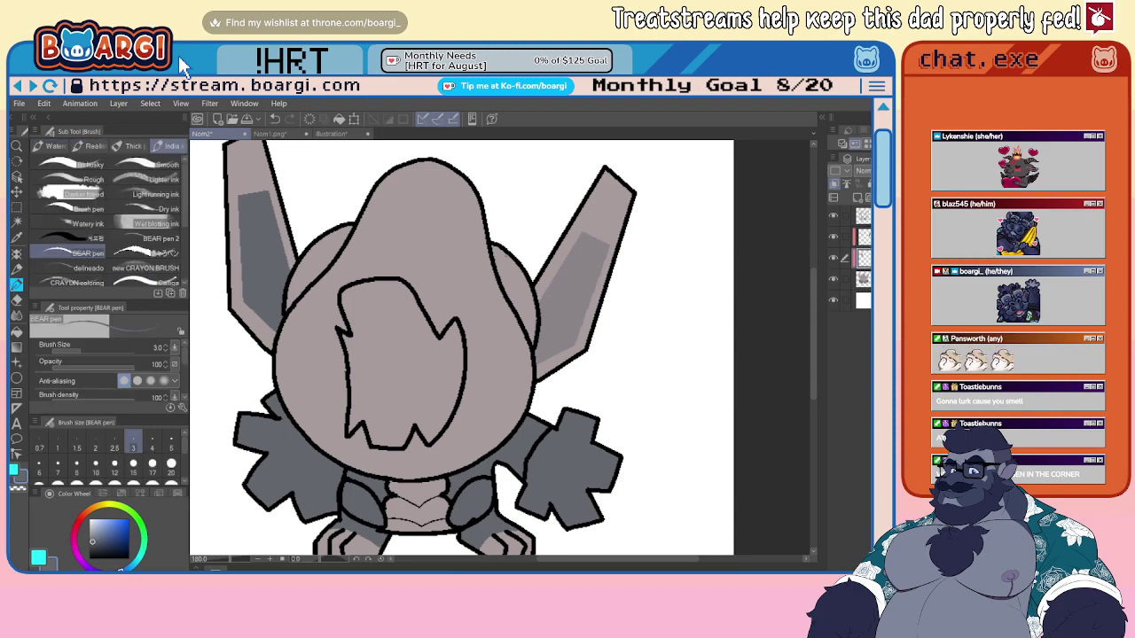
{"action": "scroll", "coordinate": [516, 260], "scroll_direction": "up", "scroll_amount": 2}
{"action": "left_click_drag", "start_coordinate": [546, 325], "coordinate": [611, 218]}
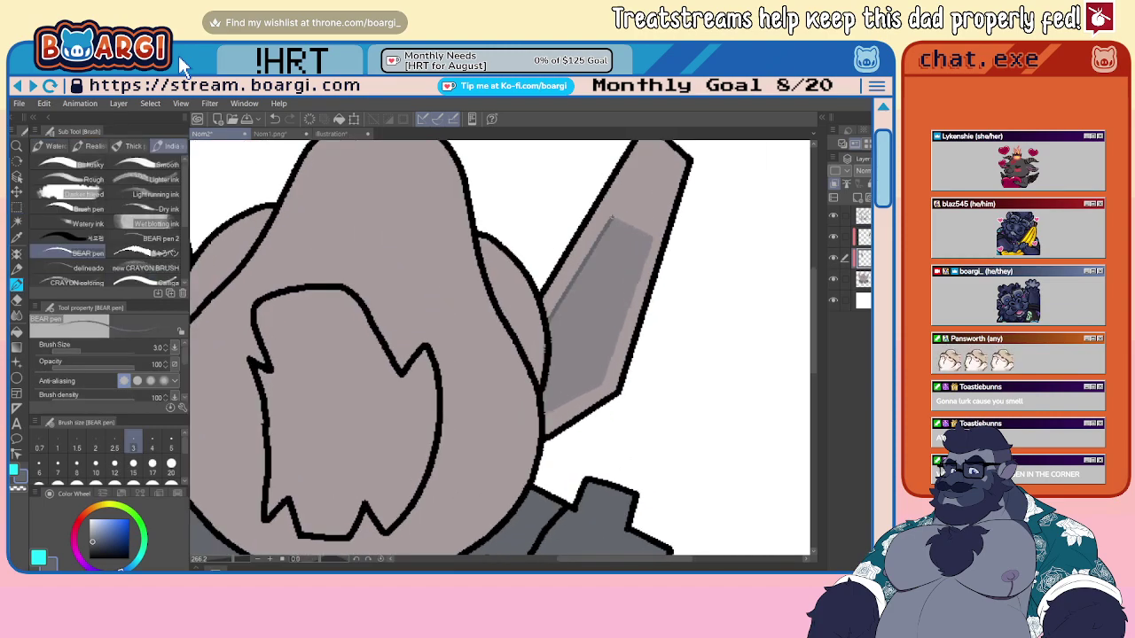
{"action": "left_click", "coordinate": [654, 236], "text": "shift"}
{"action": "left_click", "coordinate": [603, 383], "text": "shift"}
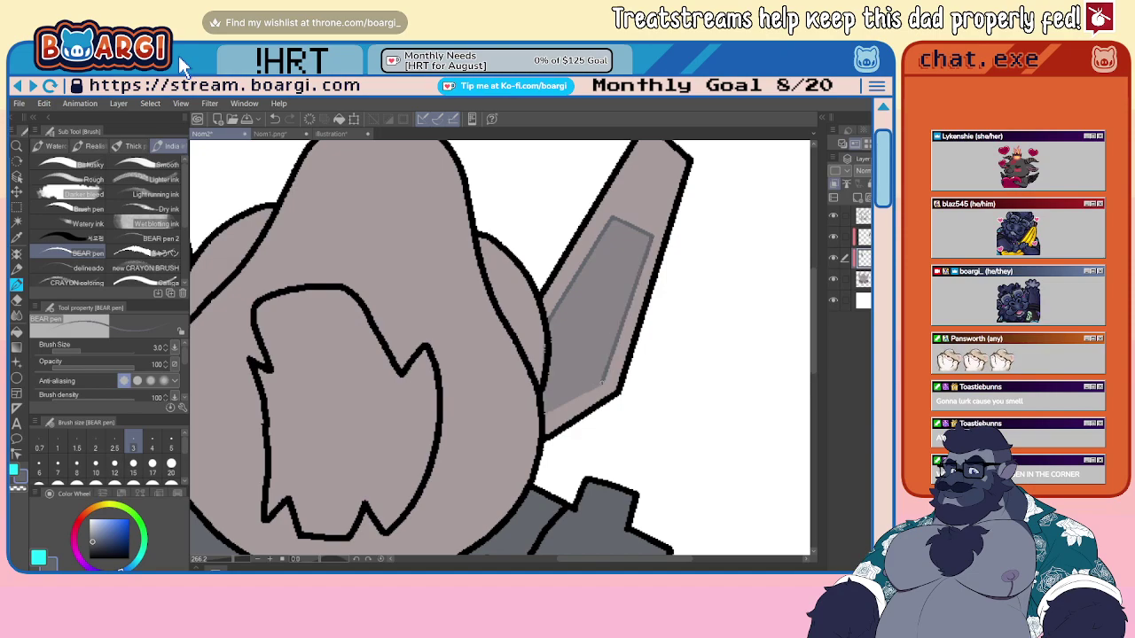
{"action": "left_click", "coordinate": [544, 410], "text": "shift"}
{"action": "left_click", "coordinate": [548, 318], "text": "shift"}
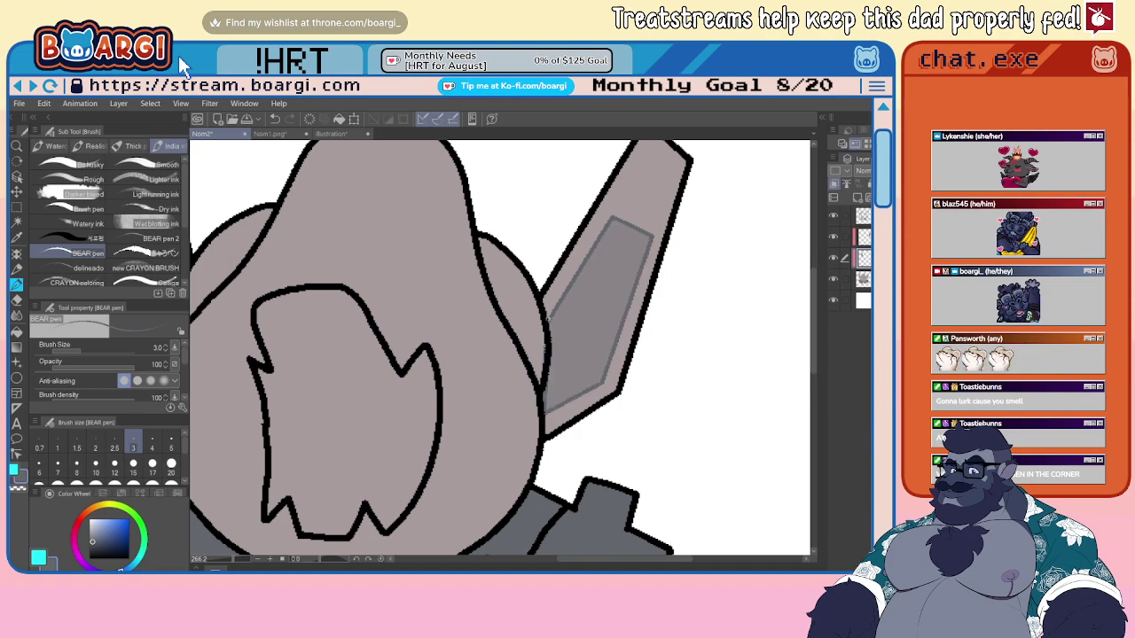
{"action": "mouse_move", "coordinate": [548, 319]}
{"action": "left_mouse_down"}
{"action": "mouse_move", "coordinate": [544, 414]}
{"action": "mouse_move", "coordinate": [548, 319]}
{"action": "left_mouse_up"}
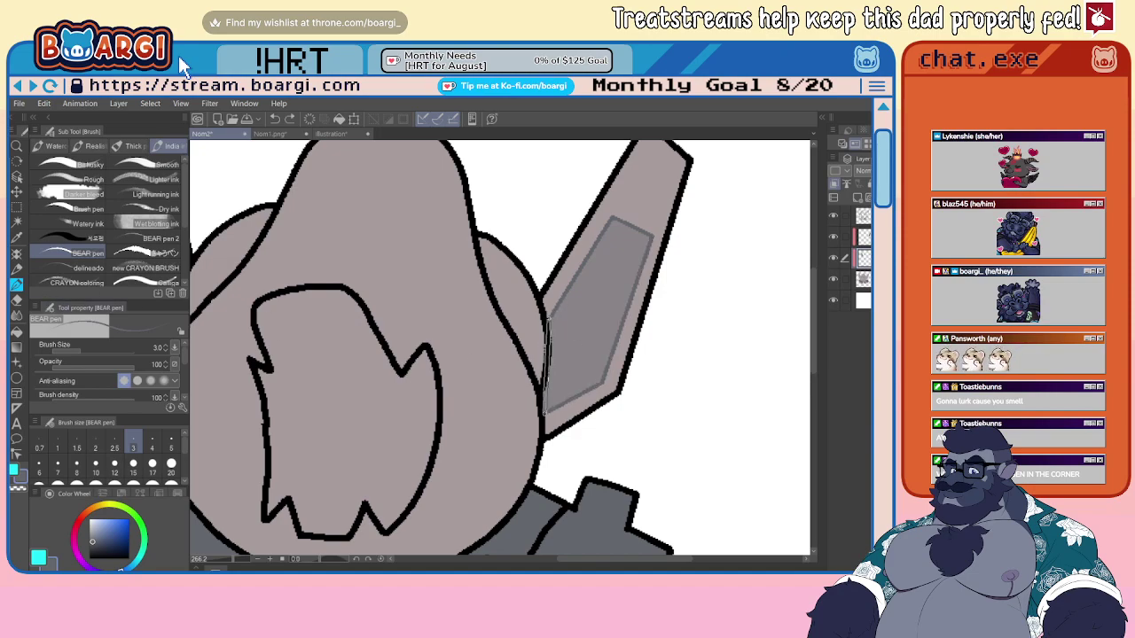
{"action": "key", "text": "ctrl+z"}
- Fill the traced right ear panel with slate gray and merge the panel copy into the color layer
{"action": "key", "text": "g"}
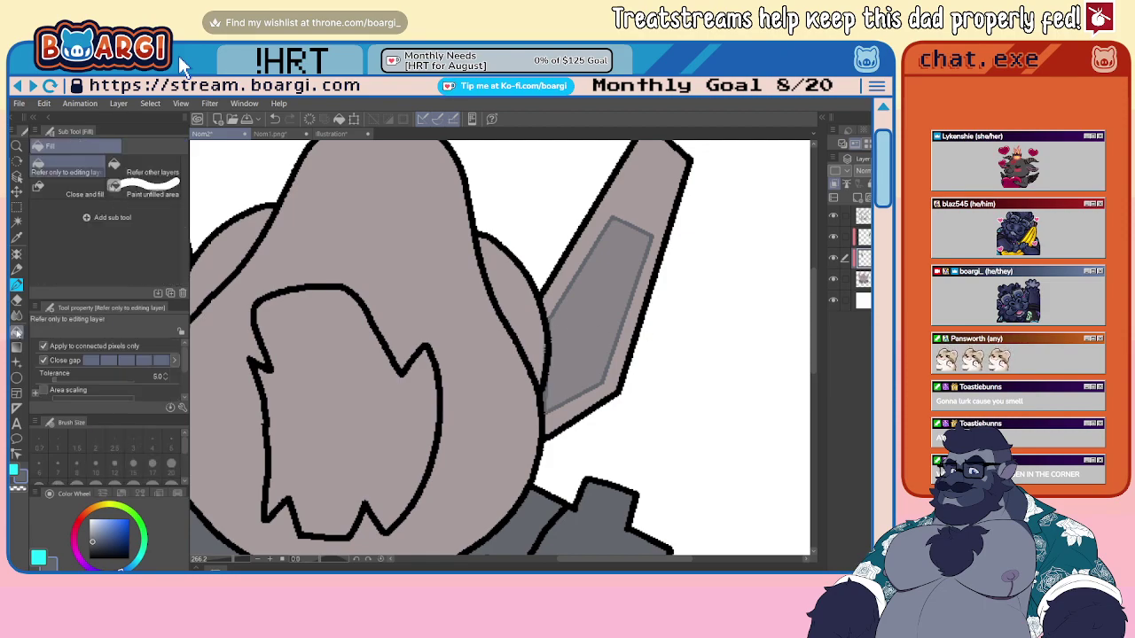
{"action": "left_click", "coordinate": [595, 344]}
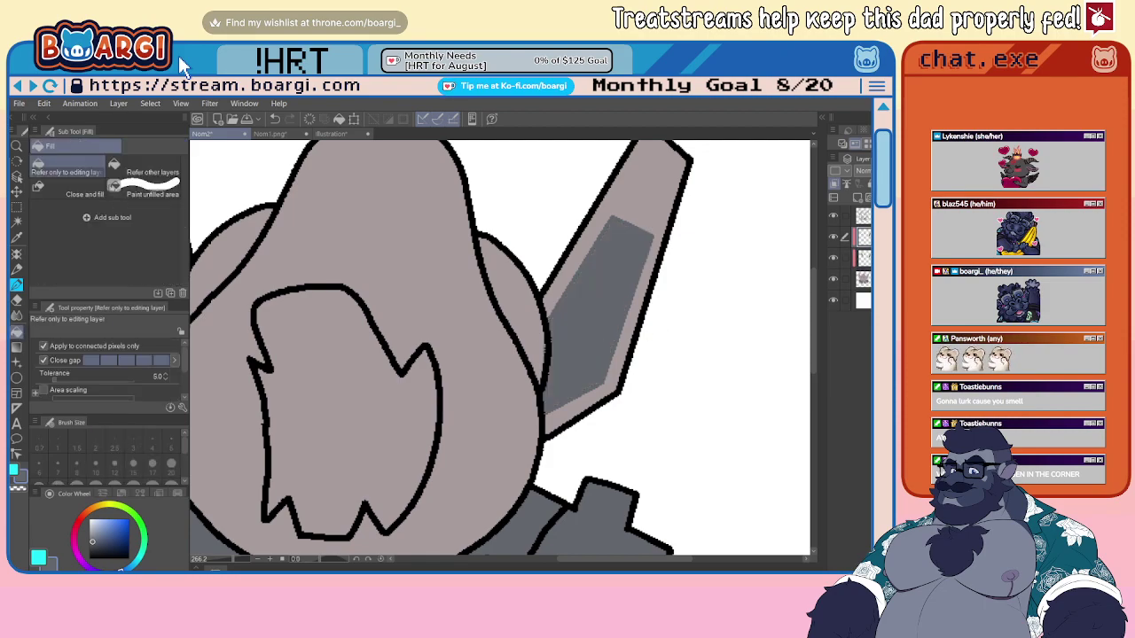
{"action": "scroll", "coordinate": [507, 305], "scroll_direction": "down", "scroll_amount": 5}
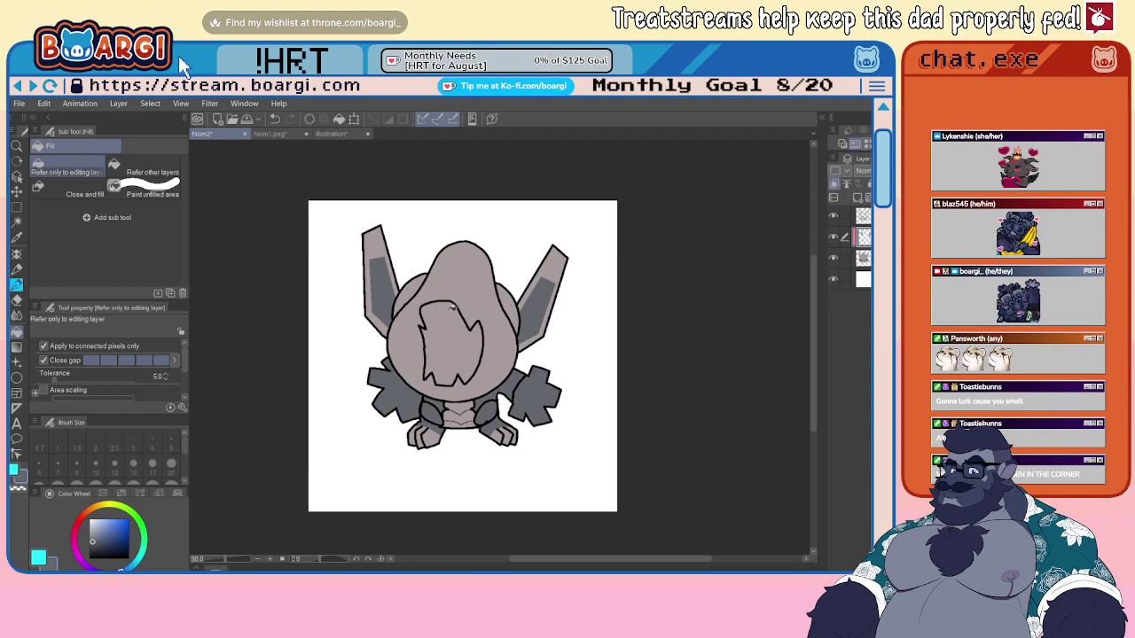
{"action": "scroll", "coordinate": [452, 298], "scroll_direction": "up", "scroll_amount": 2}
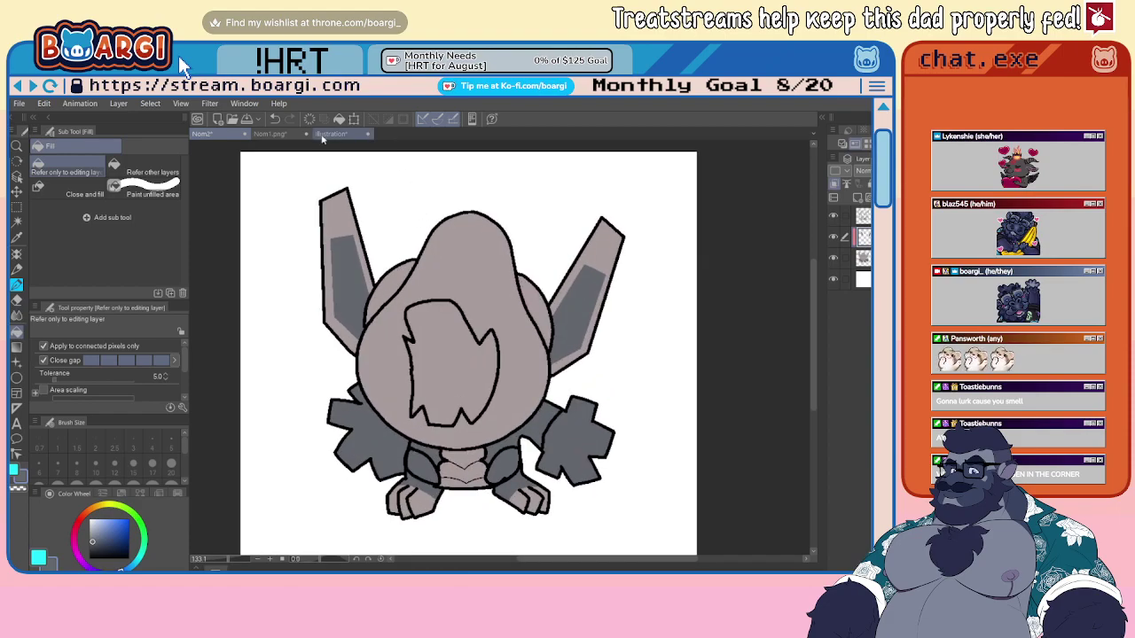
- Pick the dark charcoal from Nom1's face, return to Nom2, and set the BEAR pen to size 5
{"action": "left_click", "coordinate": [280, 134]}
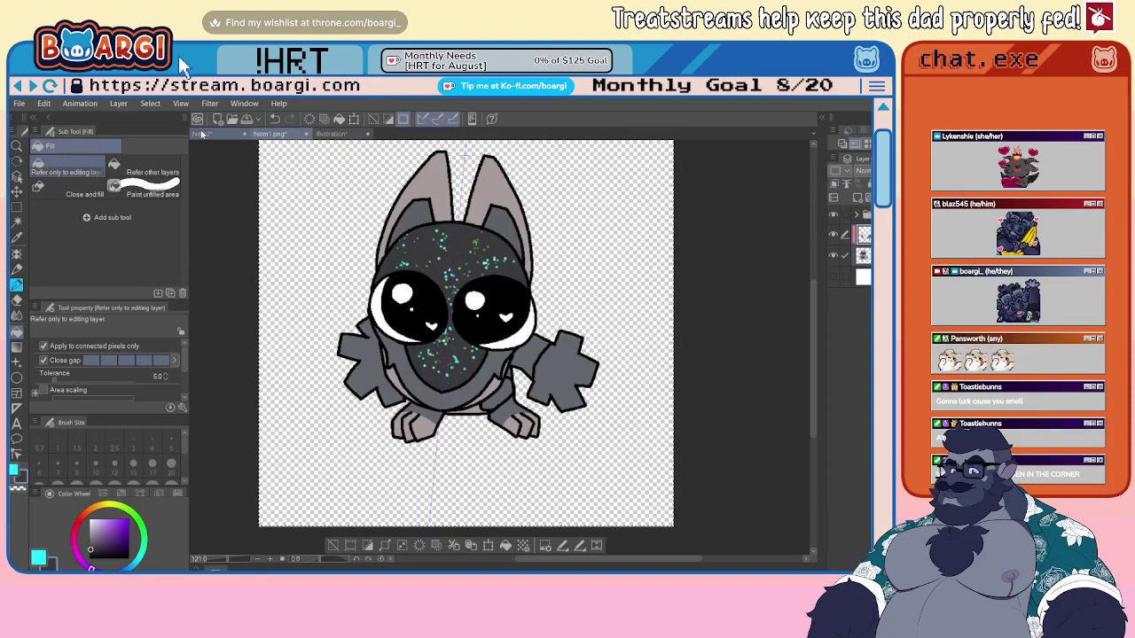
{"action": "left_click", "coordinate": [202, 134]}
{"action": "key", "text": "b"}
{"action": "scroll", "coordinate": [367, 306], "scroll_direction": "up", "scroll_amount": 2}
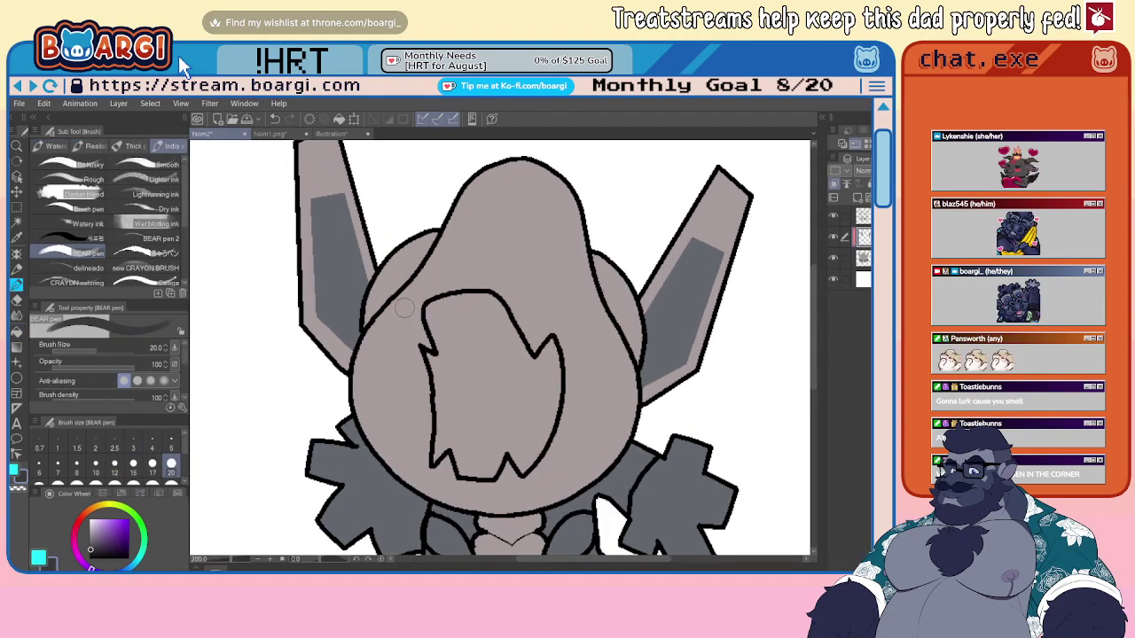
{"action": "left_click", "coordinate": [171, 442]}
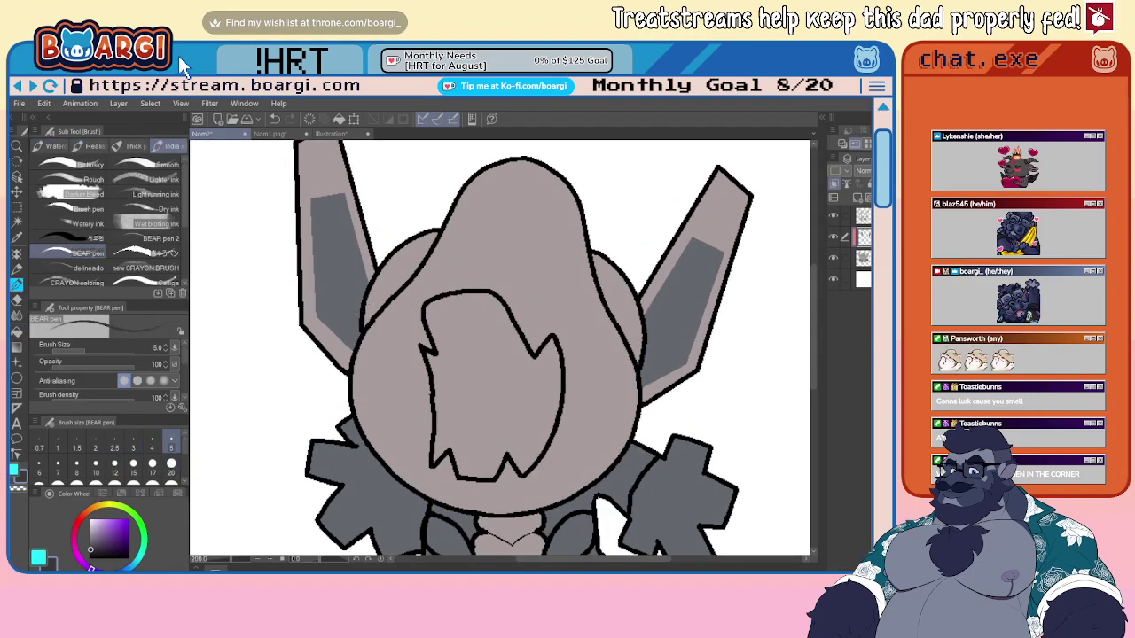
- Paint a charcoal edge along the inner curve of the patch behind the left side of Nom2's head
{"action": "left_click", "coordinate": [863, 258]}
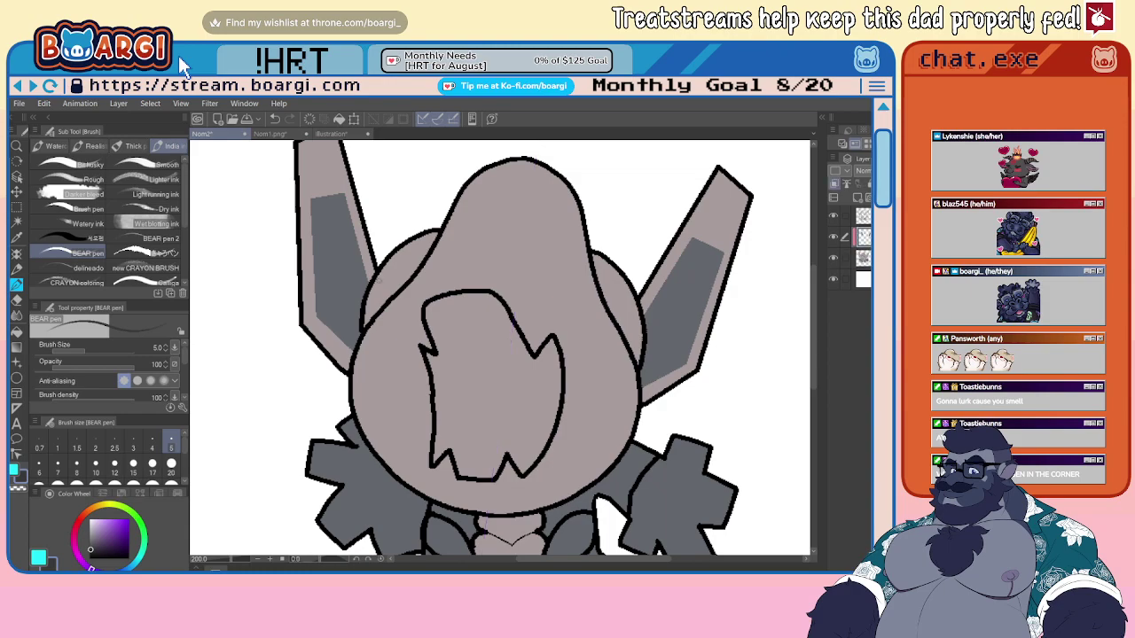
{"action": "scroll", "coordinate": [358, 322], "scroll_direction": "up", "scroll_amount": 1}
{"action": "left_click_drag", "start_coordinate": [360, 331], "coordinate": [396, 296]}
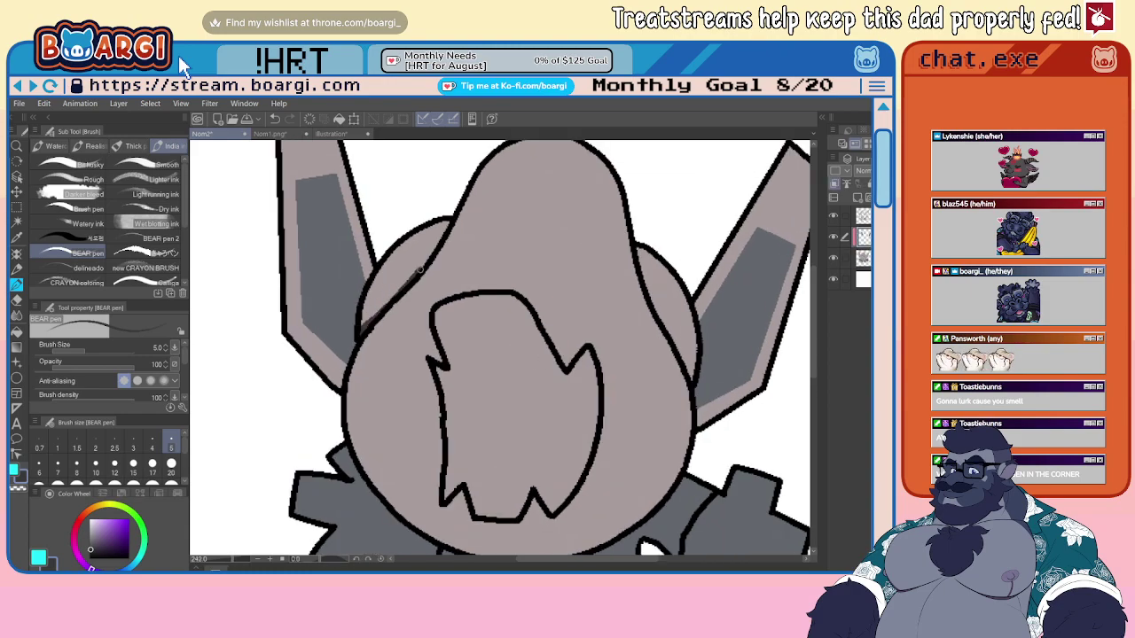
{"action": "key", "text": "ctrl+z"}
{"action": "mouse_move", "coordinate": [359, 333]}
{"action": "left_mouse_down"}
{"action": "mouse_move", "coordinate": [431, 260]}
{"action": "mouse_move", "coordinate": [416, 271]}
{"action": "mouse_move", "coordinate": [440, 226]}
{"action": "left_mouse_up"}
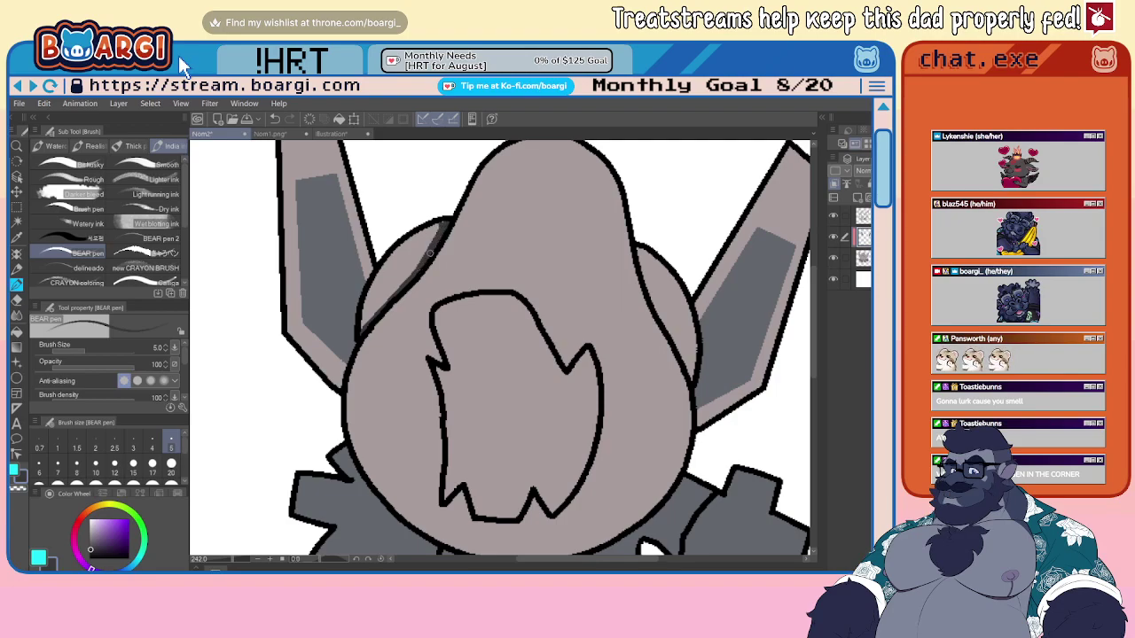
- Fill the patches behind both sides of Nom2's head with charcoal using the BEAR pen at size 10
{"action": "left_click", "coordinate": [96, 467]}
{"action": "scroll", "coordinate": [377, 277], "scroll_direction": "up", "scroll_amount": 2}
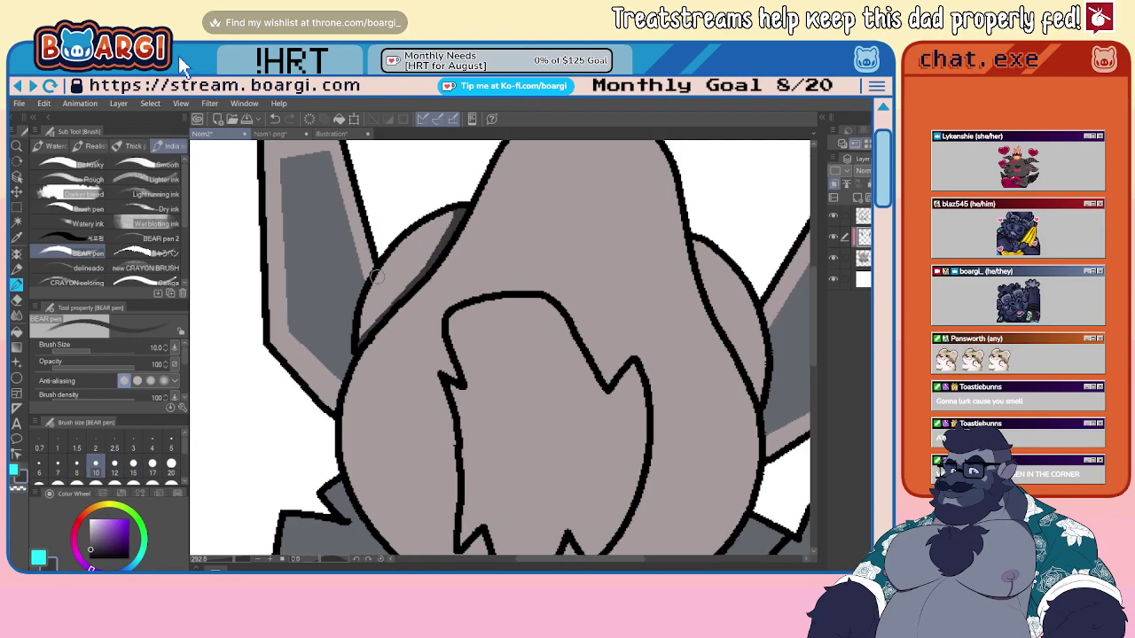
{"action": "mouse_move", "coordinate": [361, 333]}
{"action": "left_mouse_down"}
{"action": "mouse_move", "coordinate": [376, 278]}
{"action": "mouse_move", "coordinate": [457, 213]}
{"action": "left_mouse_up"}
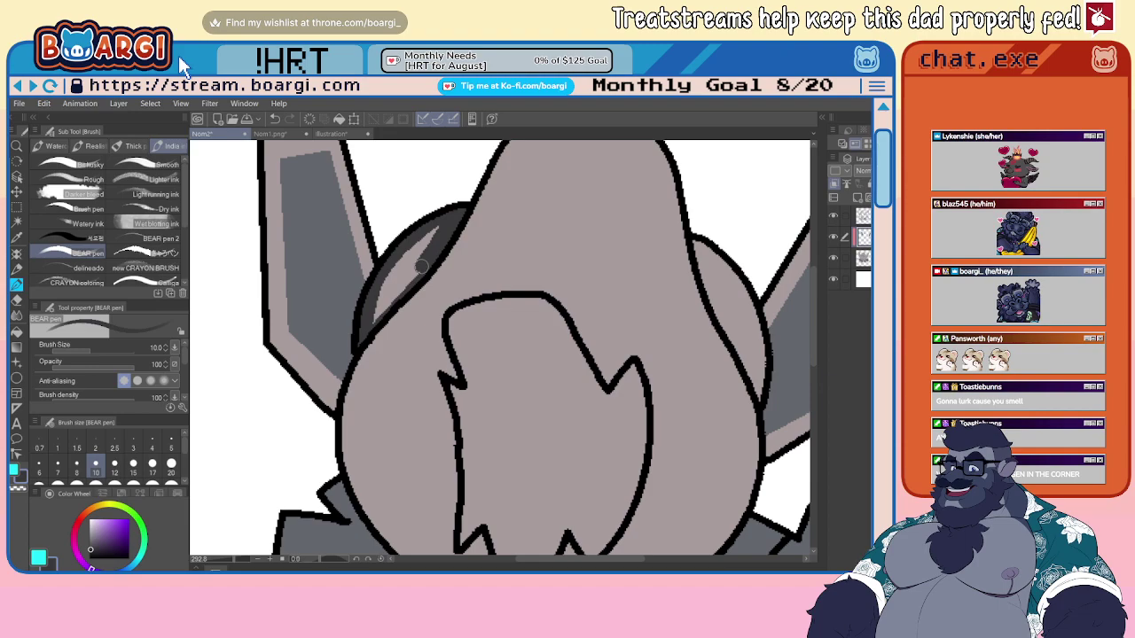
{"action": "mouse_move", "coordinate": [425, 261]}
{"action": "left_mouse_down"}
{"action": "mouse_move", "coordinate": [373, 314]}
{"action": "mouse_move", "coordinate": [431, 231]}
{"action": "mouse_move", "coordinate": [380, 289]}
{"action": "left_mouse_up"}
{"action": "mouse_move", "coordinate": [692, 254]}
{"action": "left_mouse_down"}
{"action": "mouse_move", "coordinate": [612, 244]}
{"action": "mouse_move", "coordinate": [671, 369]}
{"action": "mouse_move", "coordinate": [679, 350]}
{"action": "mouse_move", "coordinate": [660, 282]}
{"action": "mouse_move", "coordinate": [621, 227]}
{"action": "mouse_move", "coordinate": [665, 340]}
{"action": "mouse_move", "coordinate": [649, 269]}
{"action": "mouse_move", "coordinate": [629, 276]}
{"action": "mouse_move", "coordinate": [632, 302]}
{"action": "left_mouse_up"}
{"action": "left_click", "coordinate": [601, 289], "text": "alt"}
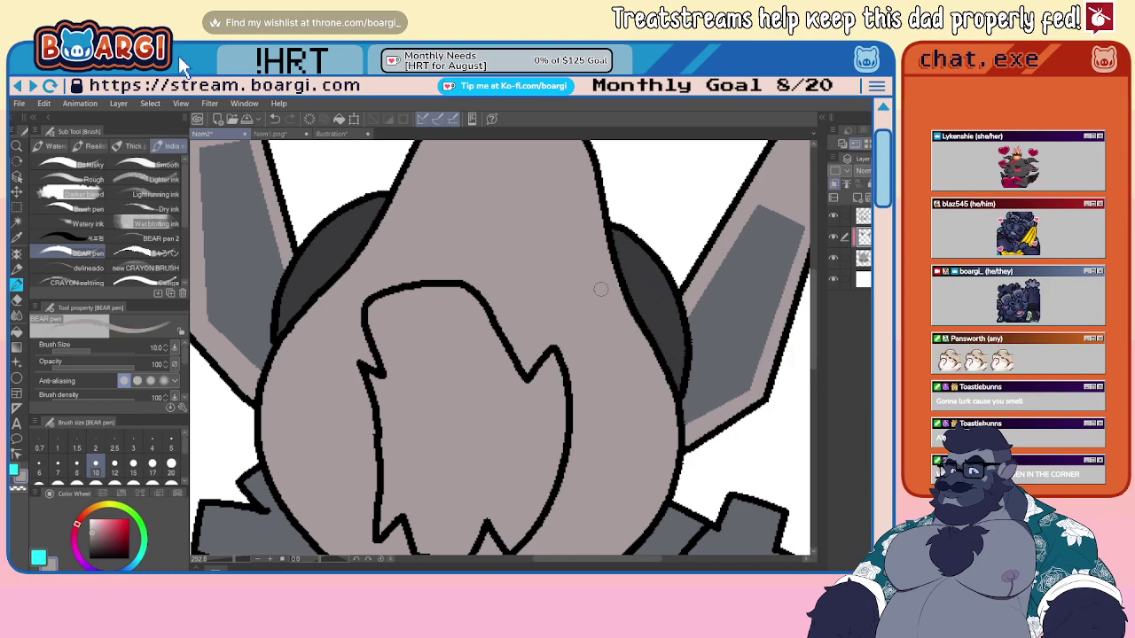
{"action": "left_click", "coordinate": [659, 321], "text": "alt"}
{"action": "scroll", "coordinate": [443, 264], "scroll_direction": "down", "scroll_amount": 2}
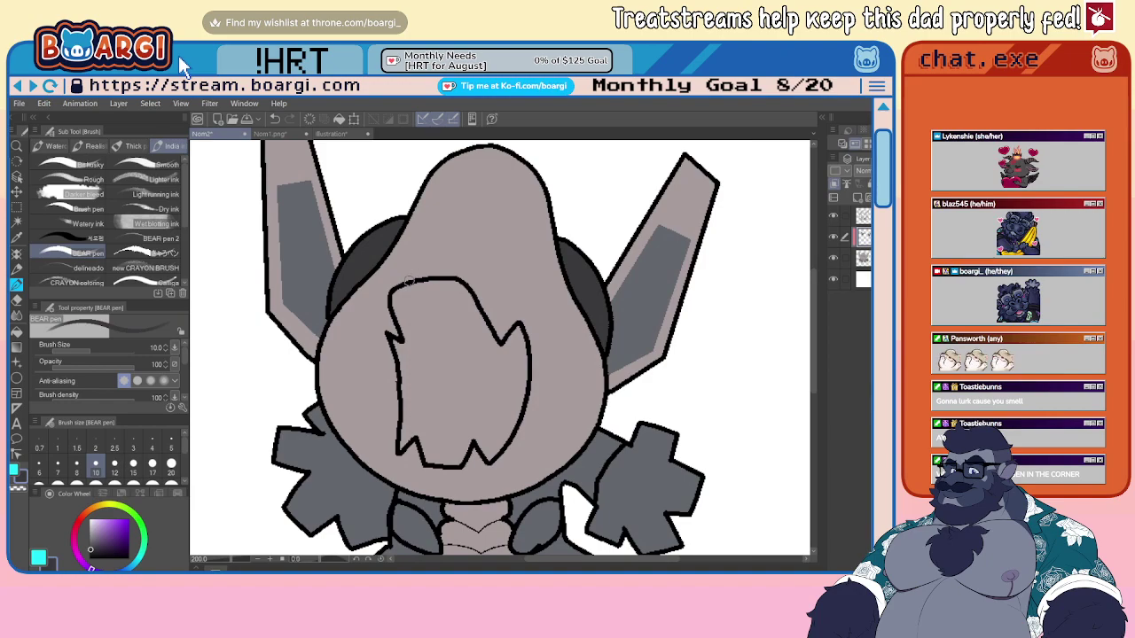
{"action": "left_click", "coordinate": [409, 264], "text": "alt"}
{"action": "scroll", "coordinate": [409, 264], "scroll_direction": "down", "scroll_amount": 2}
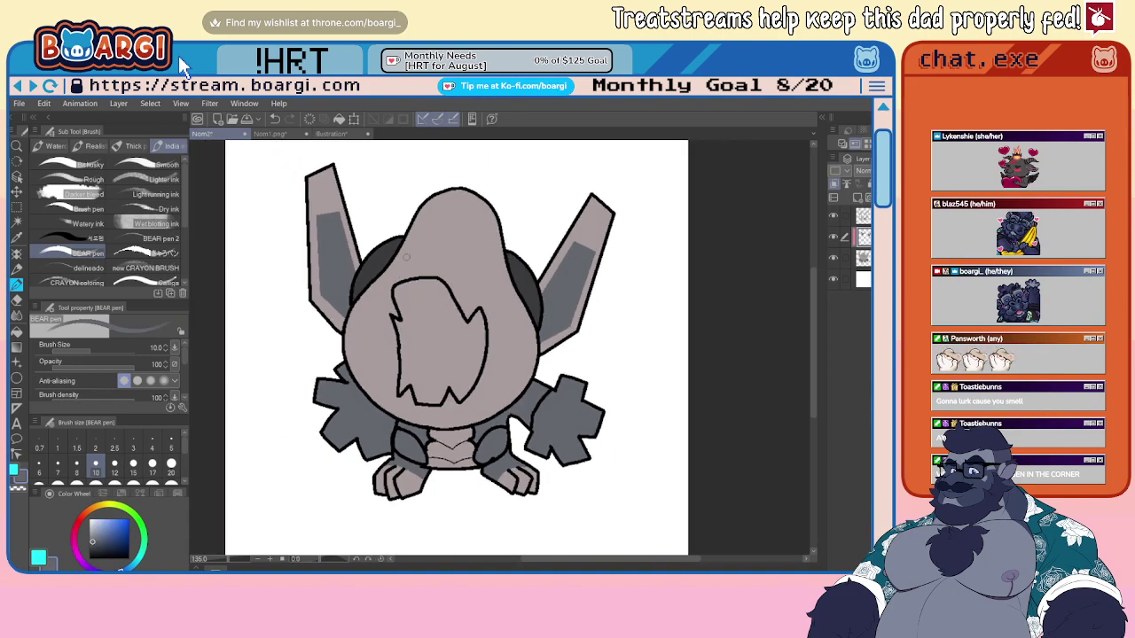
{"action": "scroll", "coordinate": [323, 210], "scroll_direction": "up", "scroll_amount": 1}
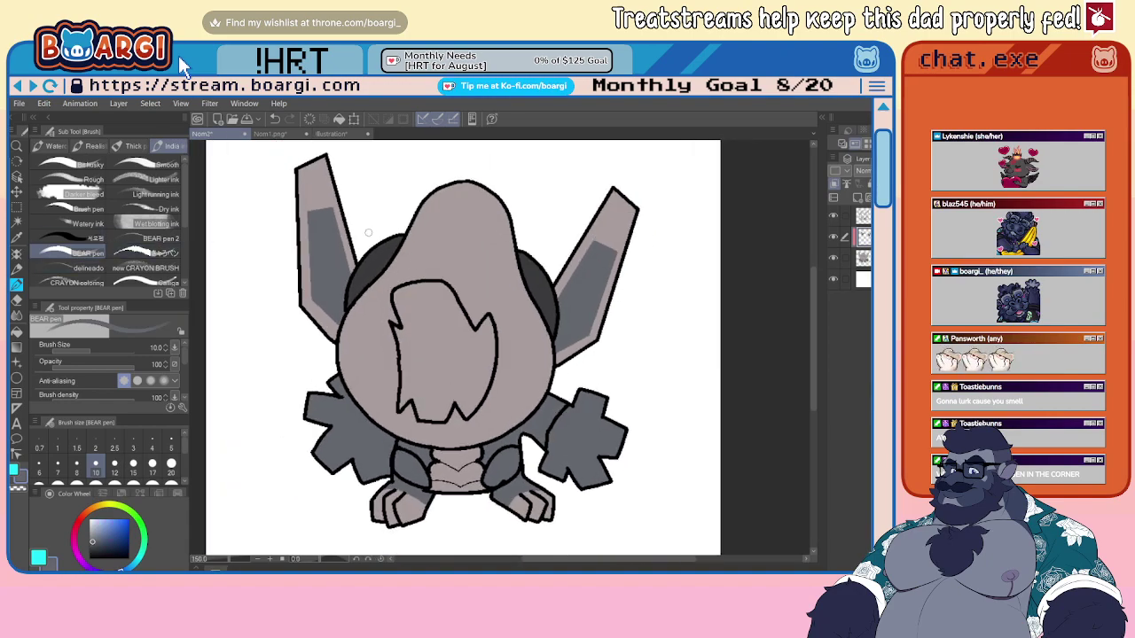
- Auto-select the jagged face opening from the line art, fill it with the patches' charcoal on the color layer, and deselect it
{"action": "right_click", "coordinate": [376, 266]}
{"action": "scroll", "coordinate": [437, 386], "scroll_direction": "up", "scroll_amount": 1}
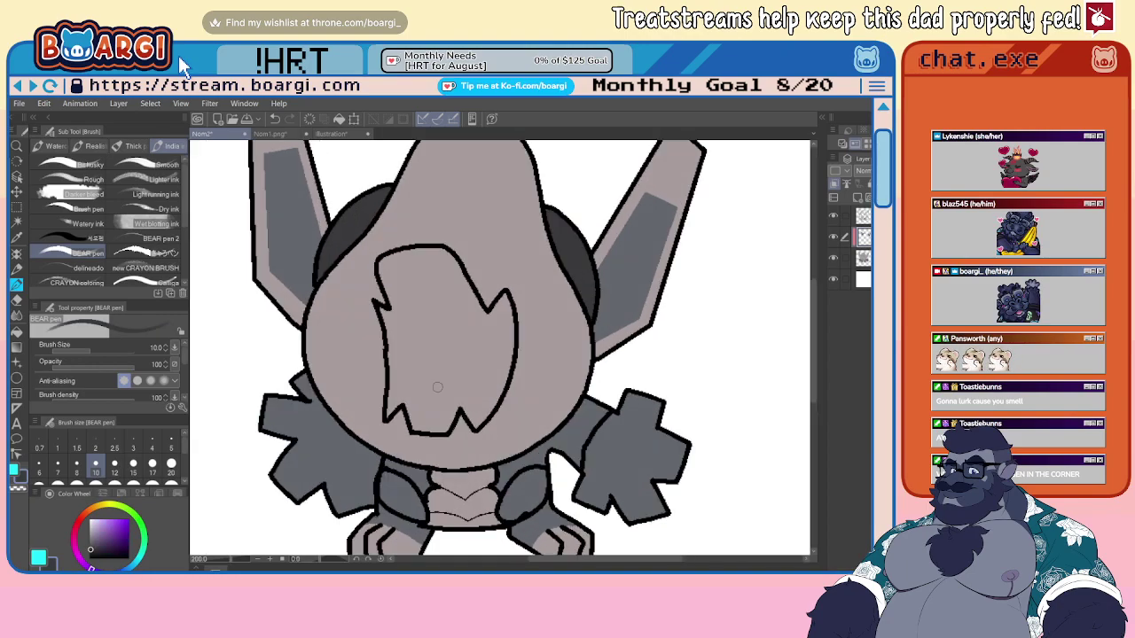
{"action": "left_click", "coordinate": [17, 222]}
{"action": "left_click", "coordinate": [863, 215]}
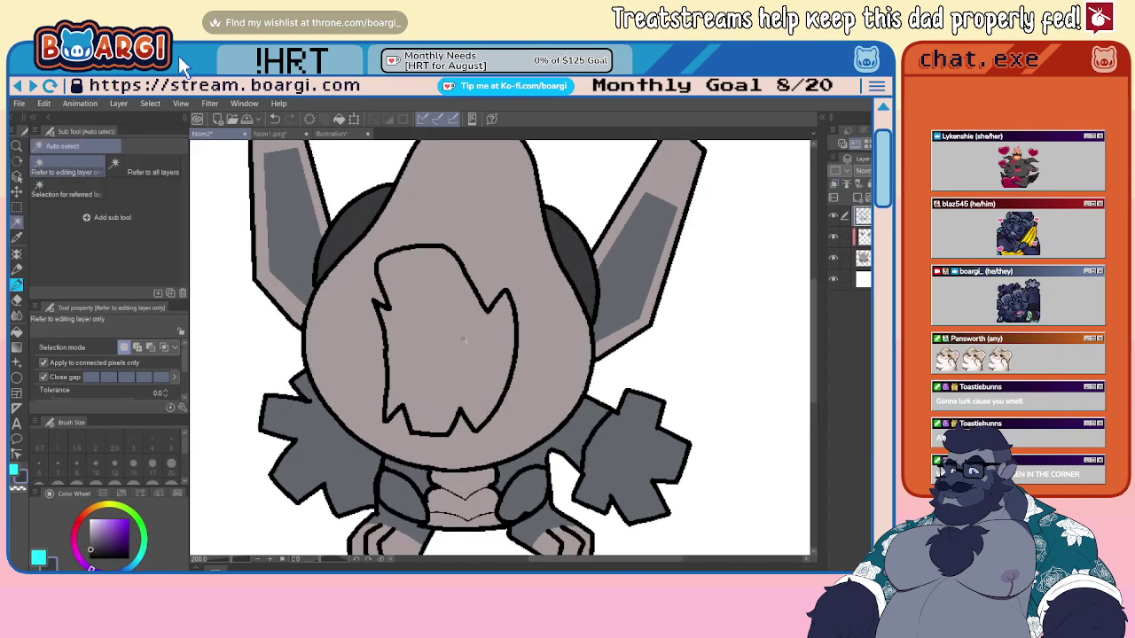
{"action": "left_click", "coordinate": [449, 346]}
{"action": "left_click", "coordinate": [862, 237]}
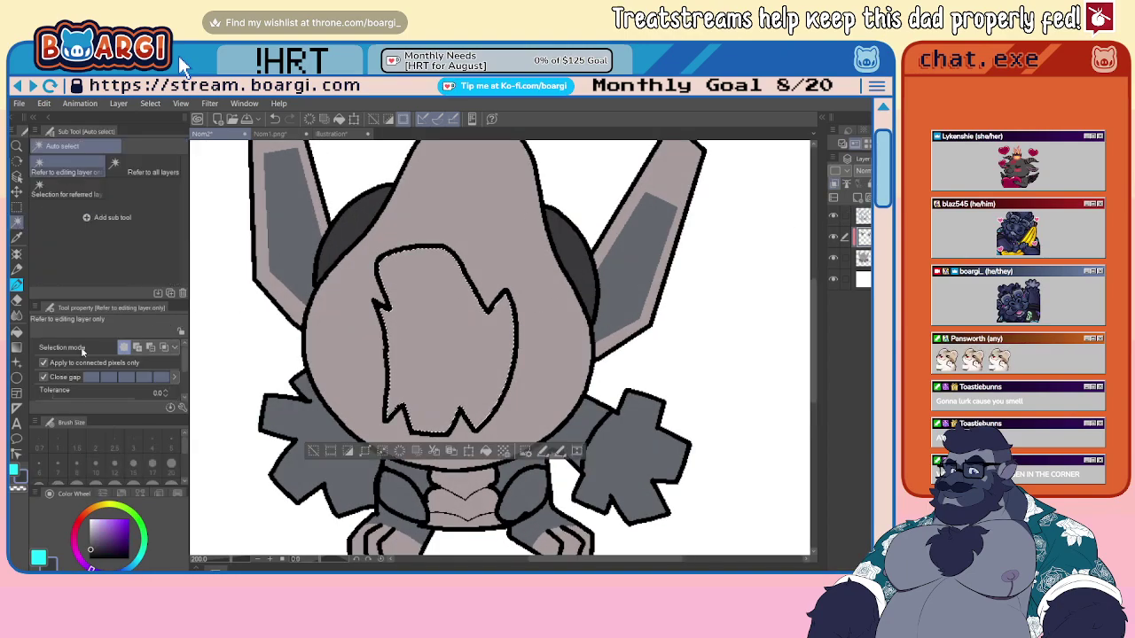
{"action": "key", "text": "g"}
{"action": "left_click", "coordinate": [464, 325]}
{"action": "left_click", "coordinate": [18, 212]}
{"action": "left_click", "coordinate": [376, 351]}
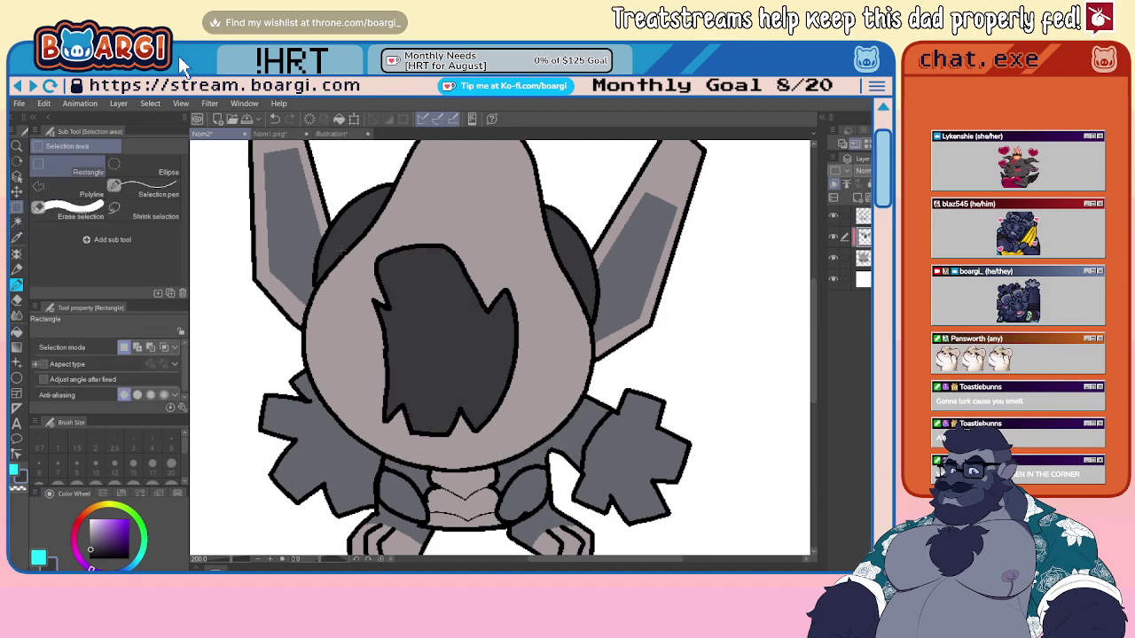
{"action": "scroll", "coordinate": [377, 351], "scroll_direction": "down", "scroll_amount": 3}
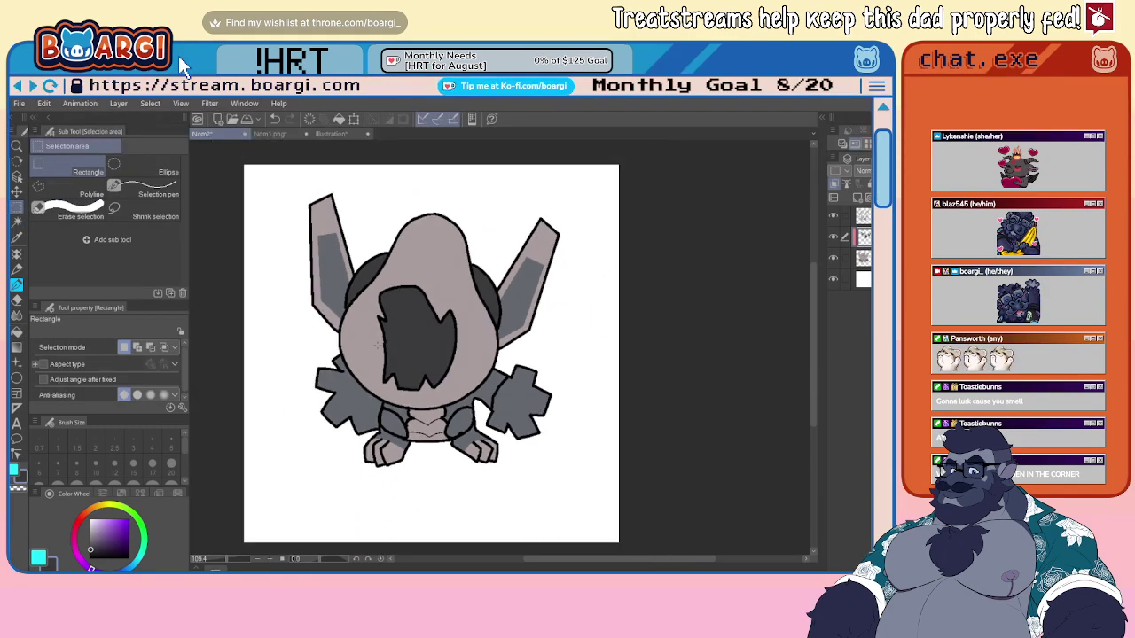
{"action": "scroll", "coordinate": [377, 351], "scroll_direction": "down", "scroll_amount": 5}
{"action": "scroll", "coordinate": [378, 353], "scroll_direction": "up", "scroll_amount": 4}
{"action": "scroll", "coordinate": [377, 365], "scroll_direction": "up", "scroll_amount": 2}
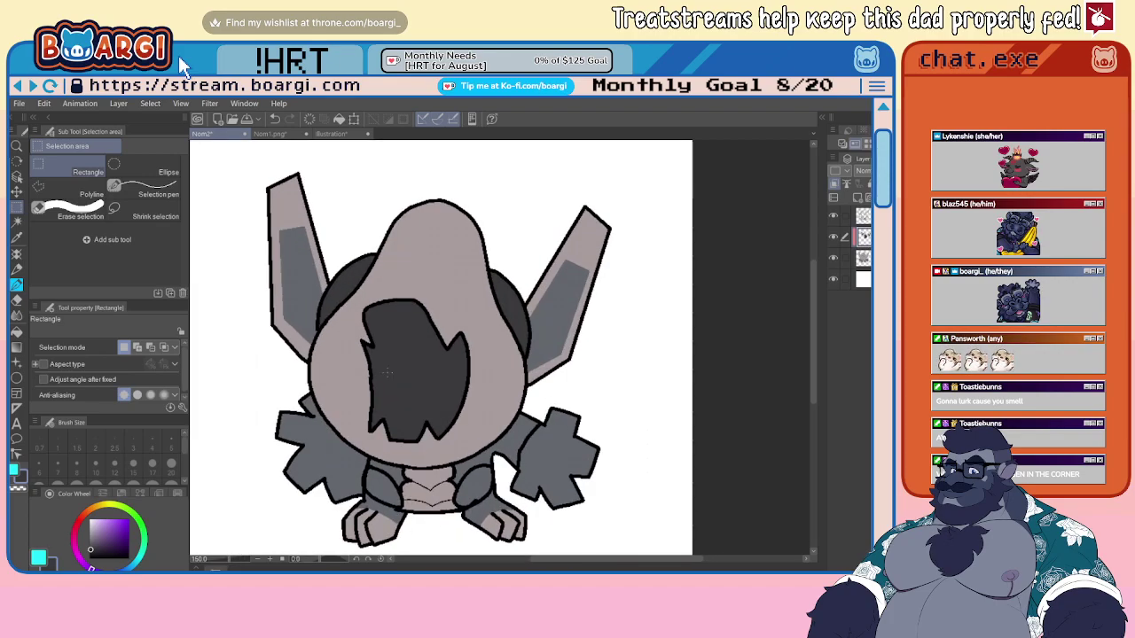
{"action": "scroll", "coordinate": [377, 365], "scroll_direction": "down", "scroll_amount": 4}
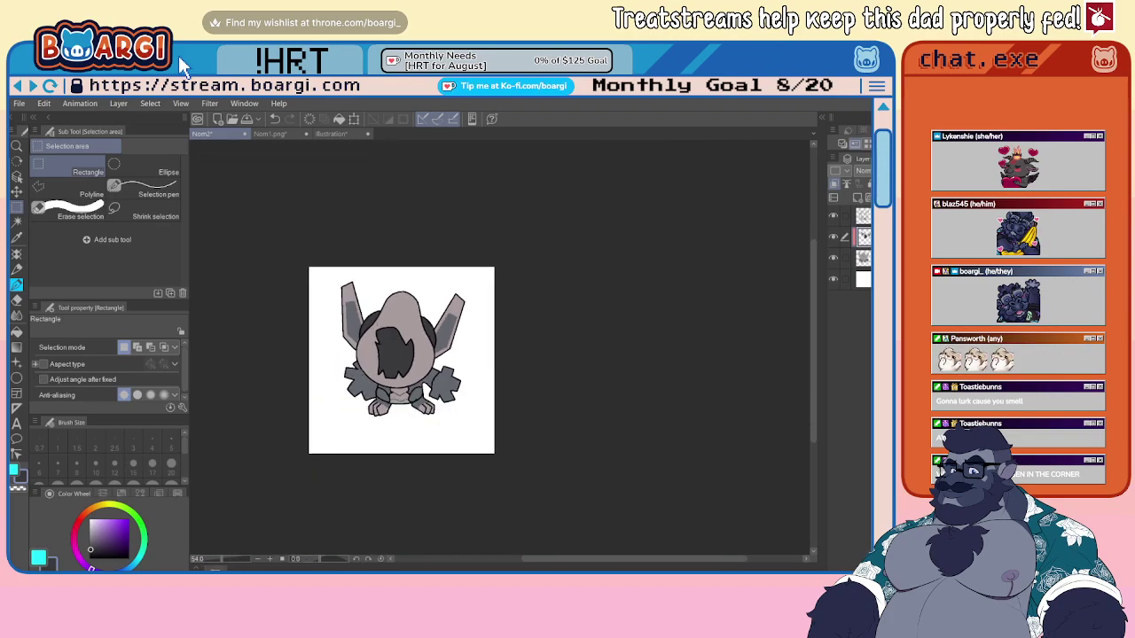
{"action": "scroll", "coordinate": [385, 385], "scroll_direction": "up", "scroll_amount": 3}
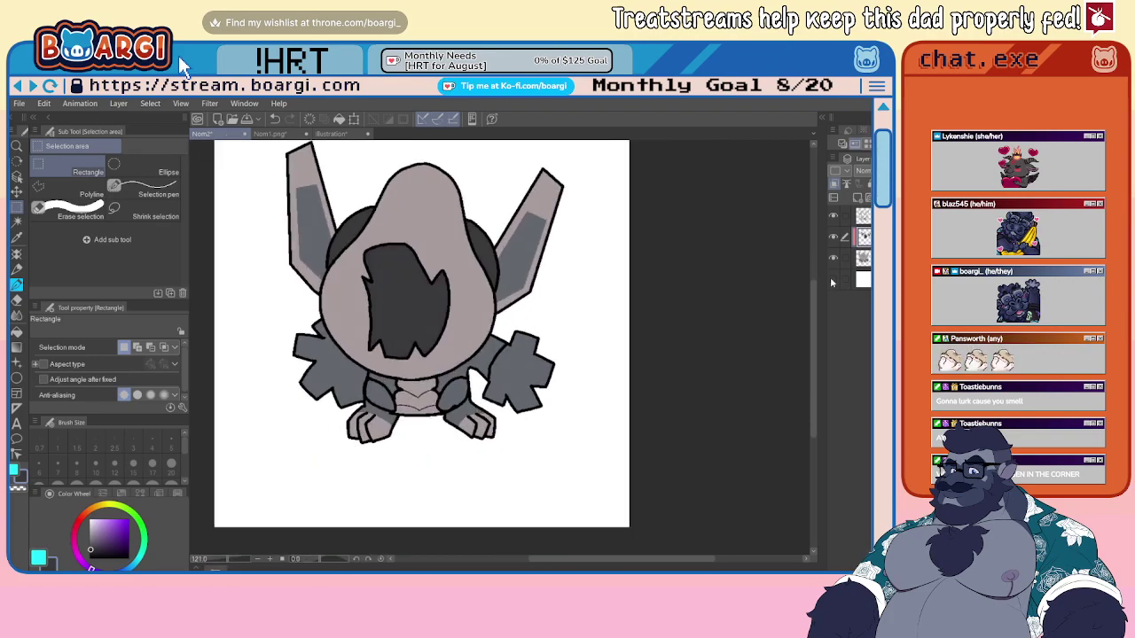
- Hide the white paper layer, pick the ochre from the armored reference, and ready the BEAR pen at size 10 on Nom2
{"action": "left_click", "coordinate": [832, 280]}
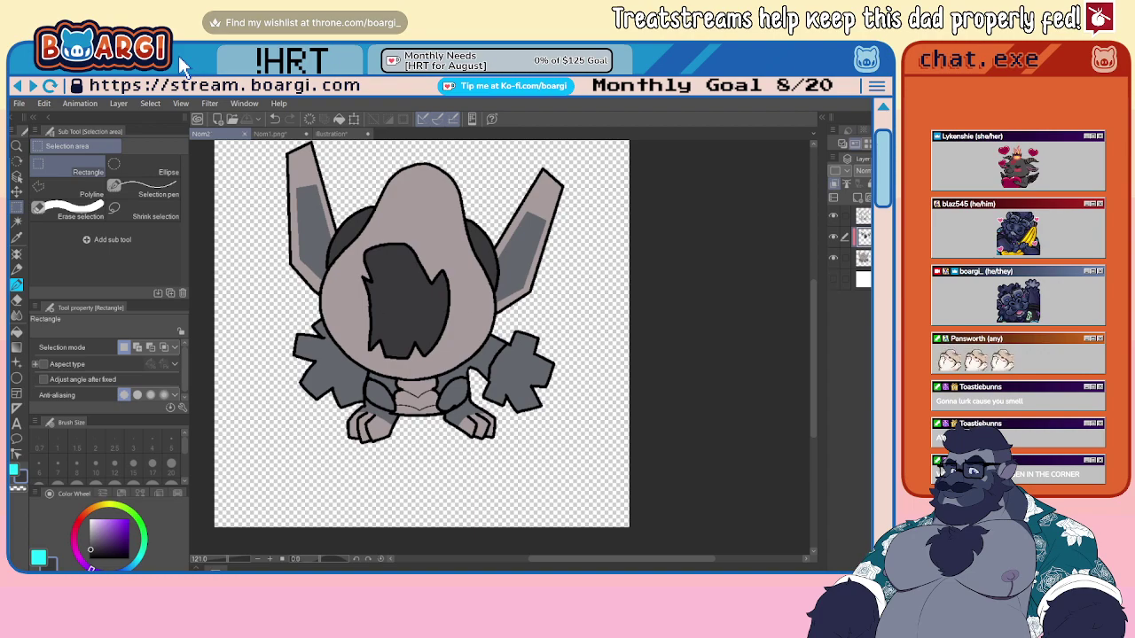
{"action": "key", "text": "ctrl+Tab"}
{"action": "key", "text": "ctrl+Tab"}
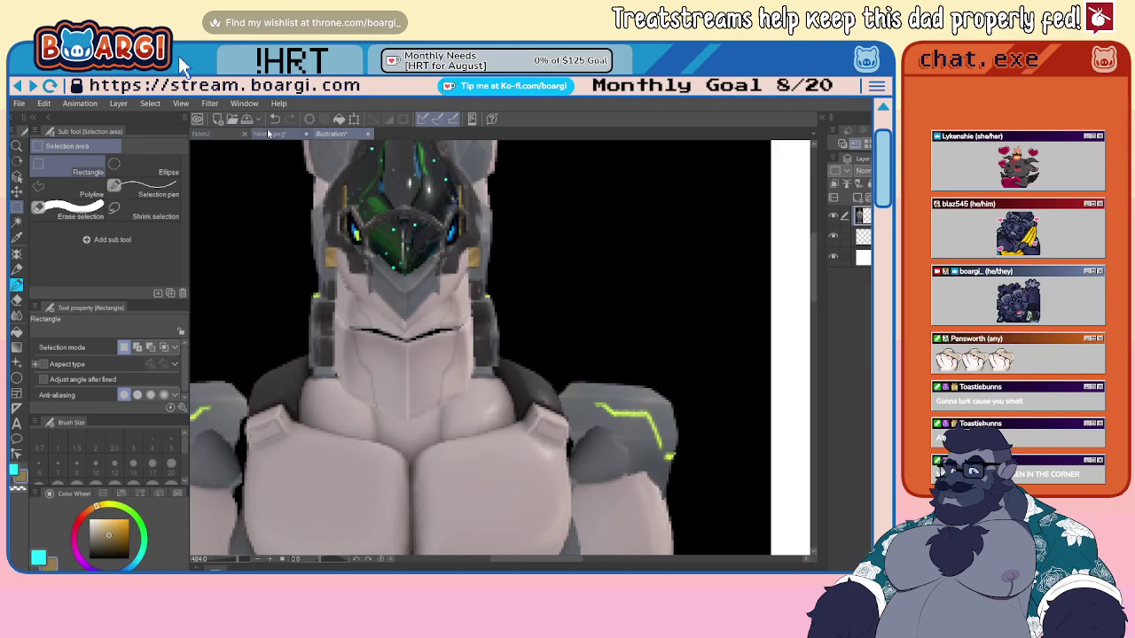
{"action": "key", "text": "ctrl+Tab"}
{"action": "key", "text": "ctrl+Tab"}
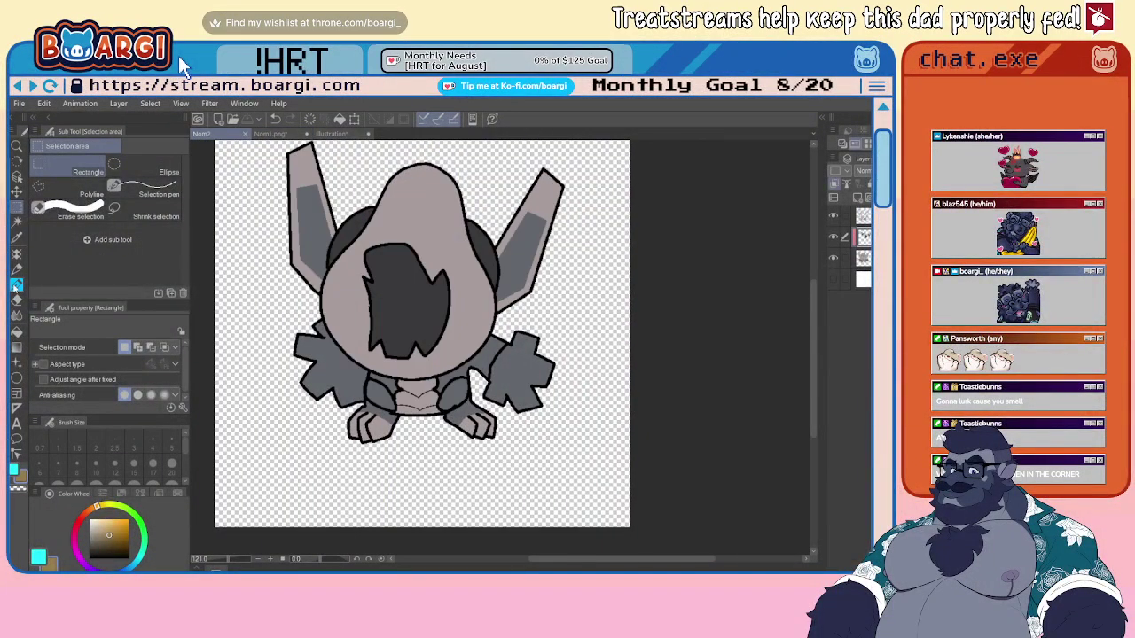
{"action": "left_click", "coordinate": [17, 271]}
{"action": "left_click", "coordinate": [18, 285]}
{"action": "scroll", "coordinate": [403, 284], "scroll_direction": "up", "scroll_amount": 6}
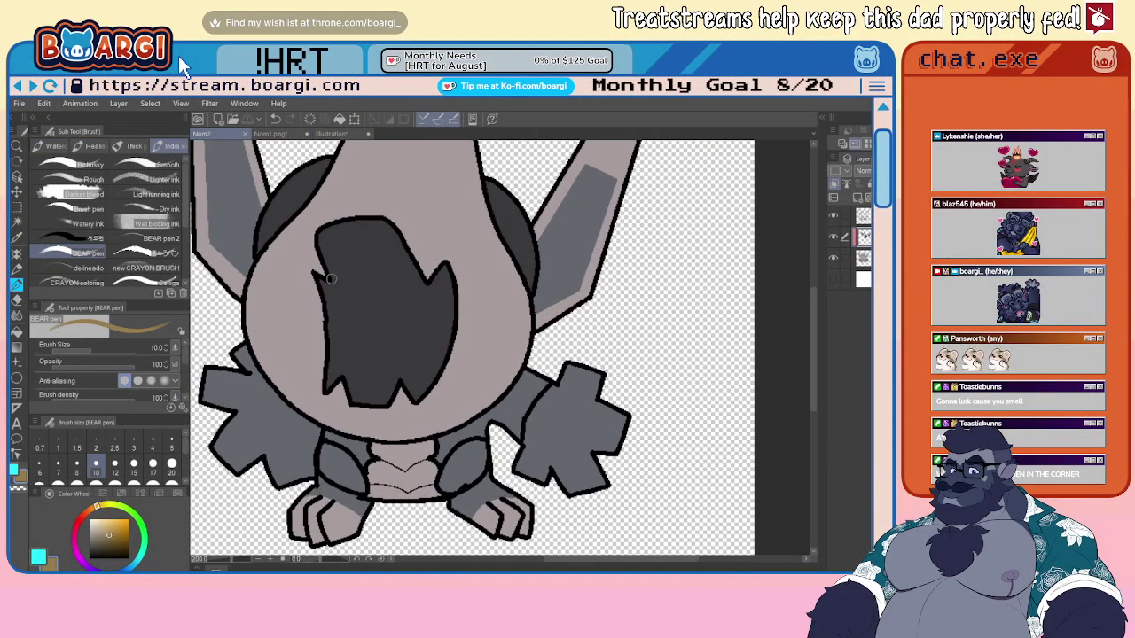
{"action": "mouse_move", "coordinate": [262, 269]}
{"action": "left_mouse_down"}
{"action": "mouse_move", "coordinate": [248, 285]}
{"action": "mouse_move", "coordinate": [271, 265]}
{"action": "mouse_move", "coordinate": [246, 282]}
{"action": "mouse_move", "coordinate": [260, 240]}
{"action": "left_mouse_up"}
{"action": "key", "text": "ctrl+z"}
{"action": "key", "text": "ctrl+z"}
{"action": "key", "text": "ctrl+z"}
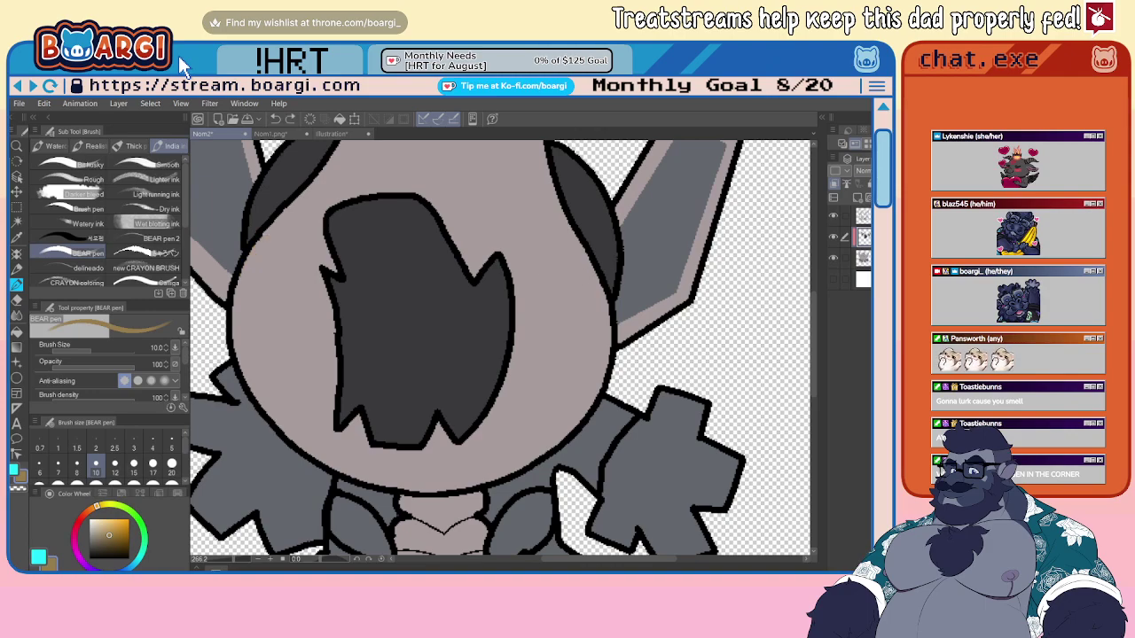
{"action": "left_click", "coordinate": [863, 258]}
{"action": "left_click_drag", "start_coordinate": [250, 256], "coordinate": [258, 248]}
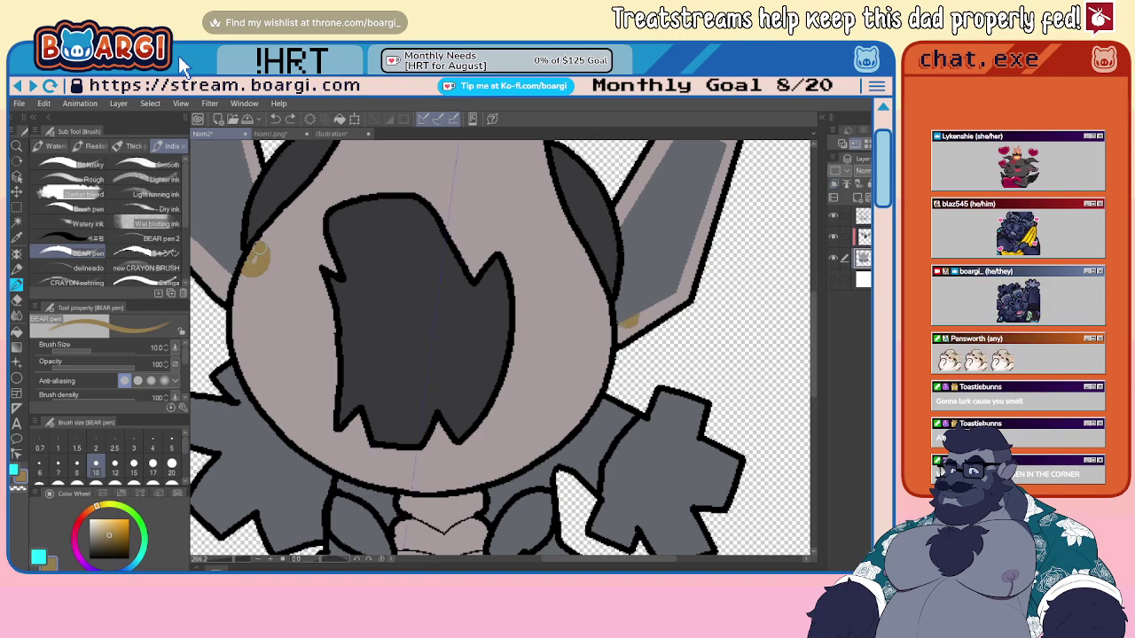
{"action": "key", "text": "ctrl+z"}
{"action": "key", "text": "alt+]"}
- Paint rounded ochre patches at both side edges of Nom2's head, just below the charcoal patches, with the BEAR pen at size 10
{"action": "mouse_move", "coordinate": [606, 296]}
{"action": "left_mouse_down"}
{"action": "mouse_move", "coordinate": [586, 298]}
{"action": "mouse_move", "coordinate": [606, 339]}
{"action": "mouse_move", "coordinate": [595, 304]}
{"action": "mouse_move", "coordinate": [603, 299]}
{"action": "mouse_move", "coordinate": [599, 341]}
{"action": "mouse_move", "coordinate": [601, 306]}
{"action": "mouse_move", "coordinate": [592, 321]}
{"action": "left_mouse_up"}
{"action": "key", "text": "ctrl+z"}
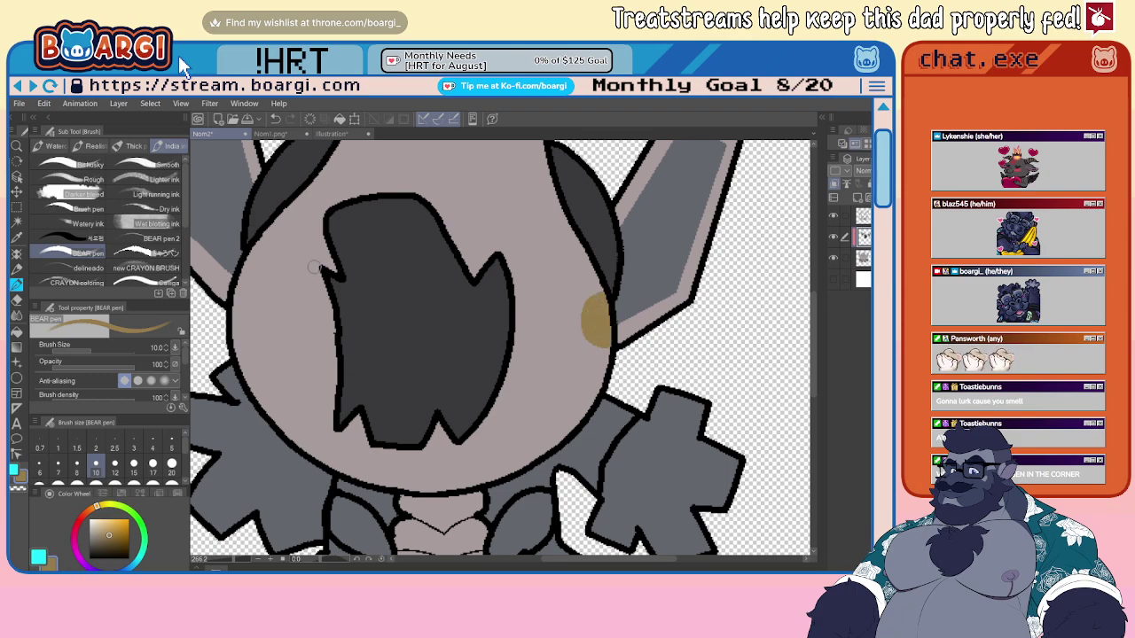
{"action": "mouse_move", "coordinate": [254, 252]}
{"action": "left_mouse_down"}
{"action": "mouse_move", "coordinate": [273, 269]}
{"action": "mouse_move", "coordinate": [252, 301]}
{"action": "left_mouse_up"}
{"action": "key", "text": "ctrl+z"}
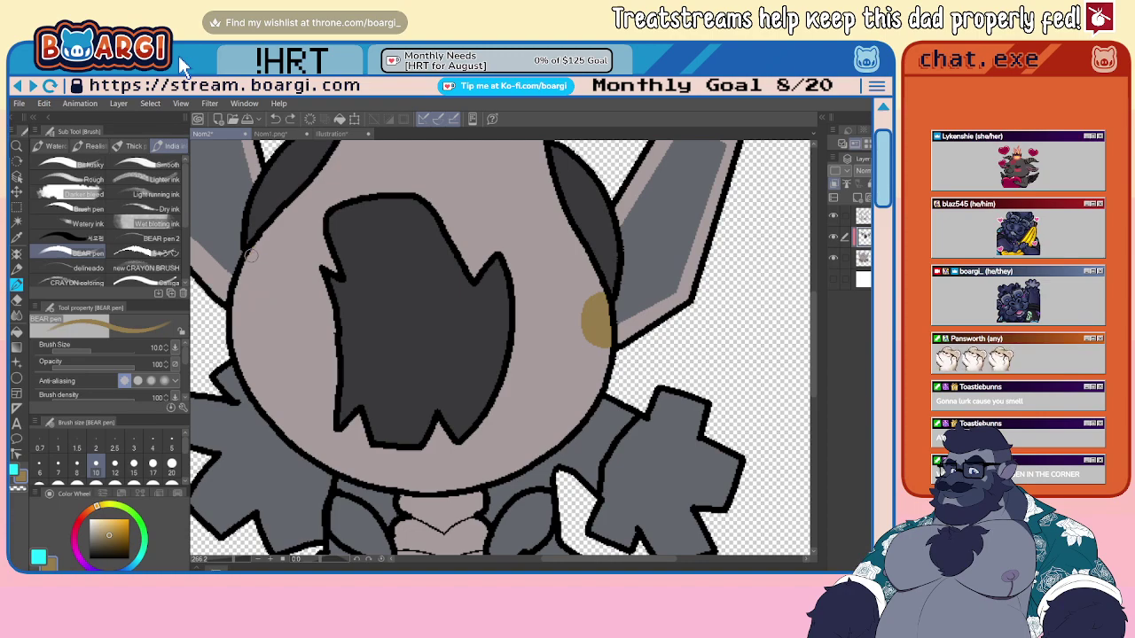
{"action": "mouse_move", "coordinate": [249, 252]}
{"action": "left_mouse_down"}
{"action": "mouse_move", "coordinate": [262, 280]}
{"action": "mouse_move", "coordinate": [245, 294]}
{"action": "mouse_move", "coordinate": [240, 279]}
{"action": "mouse_move", "coordinate": [253, 260]}
{"action": "mouse_move", "coordinate": [251, 287]}
{"action": "mouse_move", "coordinate": [235, 294]}
{"action": "mouse_move", "coordinate": [260, 287]}
{"action": "mouse_move", "coordinate": [250, 254]}
{"action": "left_mouse_up"}
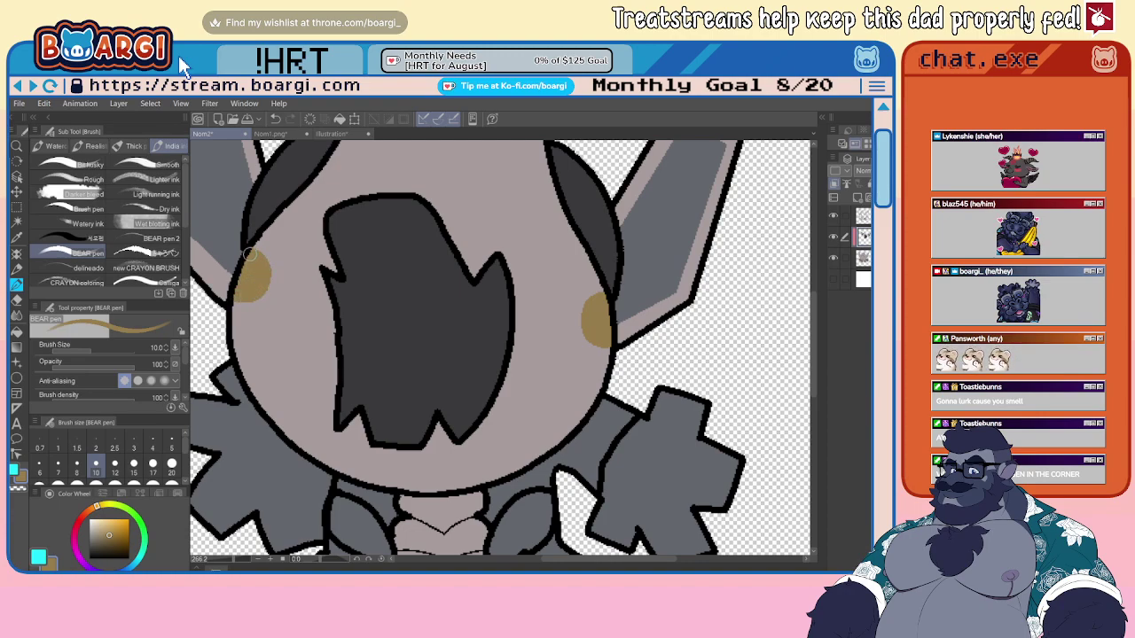
{"action": "mouse_move", "coordinate": [589, 312]}
{"action": "left_mouse_down"}
{"action": "mouse_move", "coordinate": [612, 299]}
{"action": "mouse_move", "coordinate": [585, 299]}
{"action": "mouse_move", "coordinate": [590, 344]}
{"action": "mouse_move", "coordinate": [608, 345]}
{"action": "left_mouse_up"}
{"action": "key", "text": "ctrl+z"}
{"action": "scroll", "coordinate": [538, 314], "scroll_direction": "down", "scroll_amount": 15}
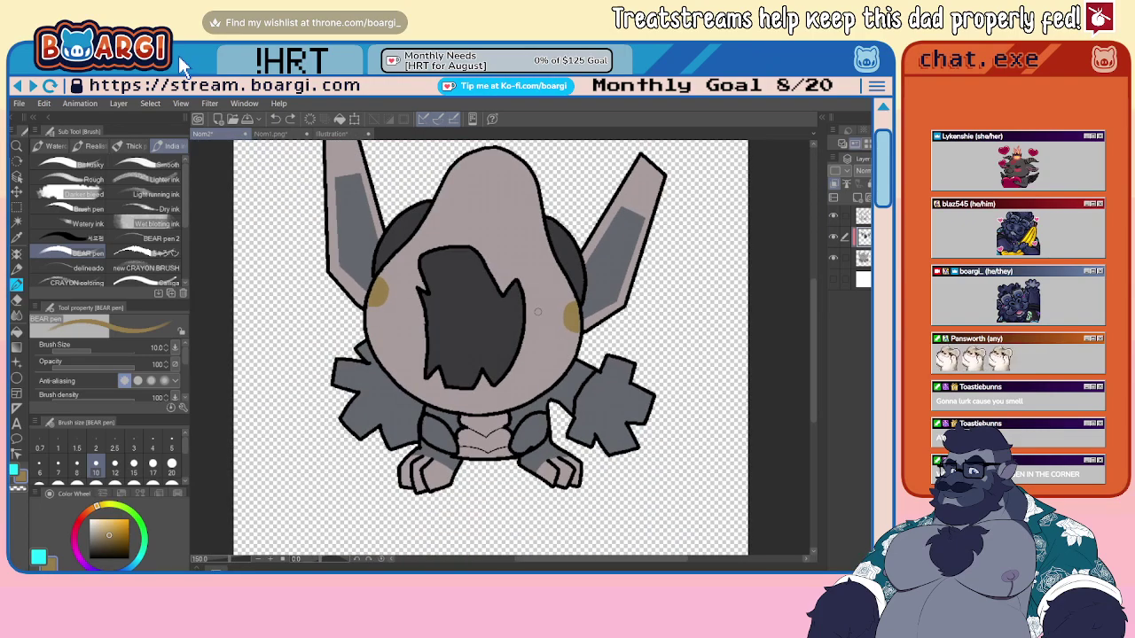
{"action": "scroll", "coordinate": [531, 331], "scroll_direction": "up", "scroll_amount": 5}
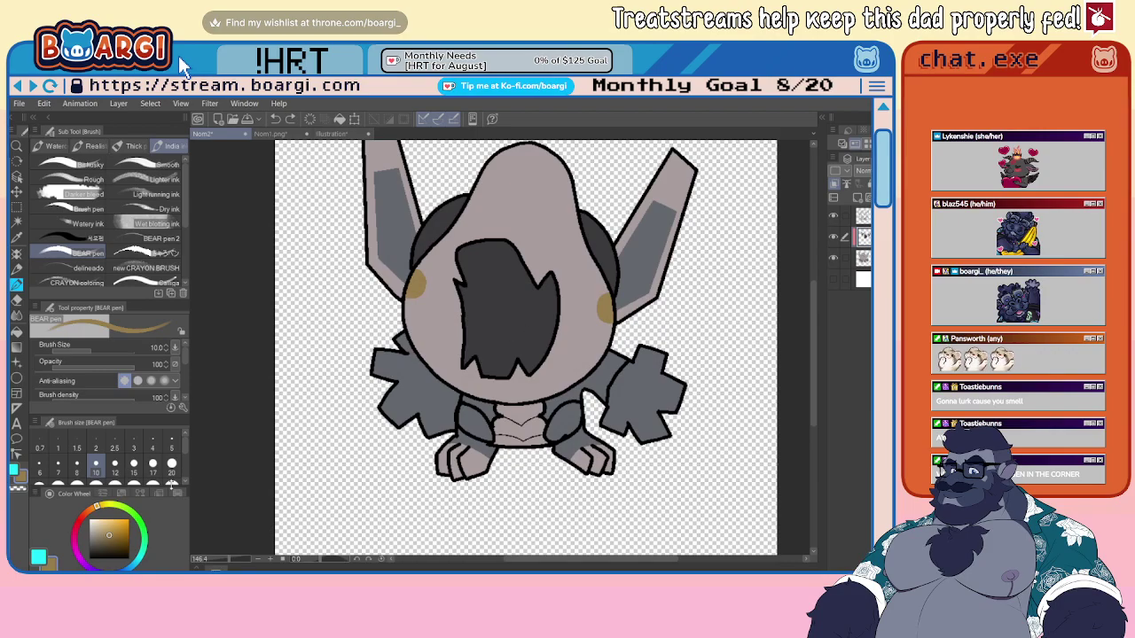
- Draw thin diagonal seams from both ochre patches to the face opening's lower corners, using a darkened head taupe at pen size 2
{"action": "left_click", "coordinate": [416, 346], "text": "alt"}
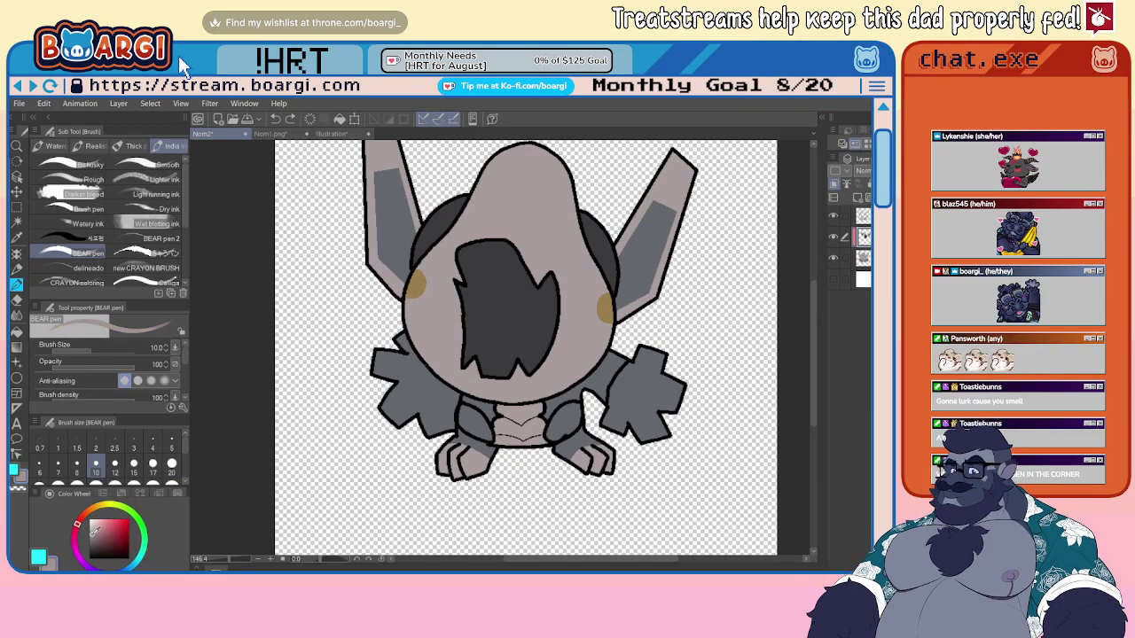
{"action": "left_click", "coordinate": [93, 539]}
{"action": "left_click", "coordinate": [95, 447]}
{"action": "scroll", "coordinate": [422, 318], "scroll_direction": "up", "scroll_amount": 2}
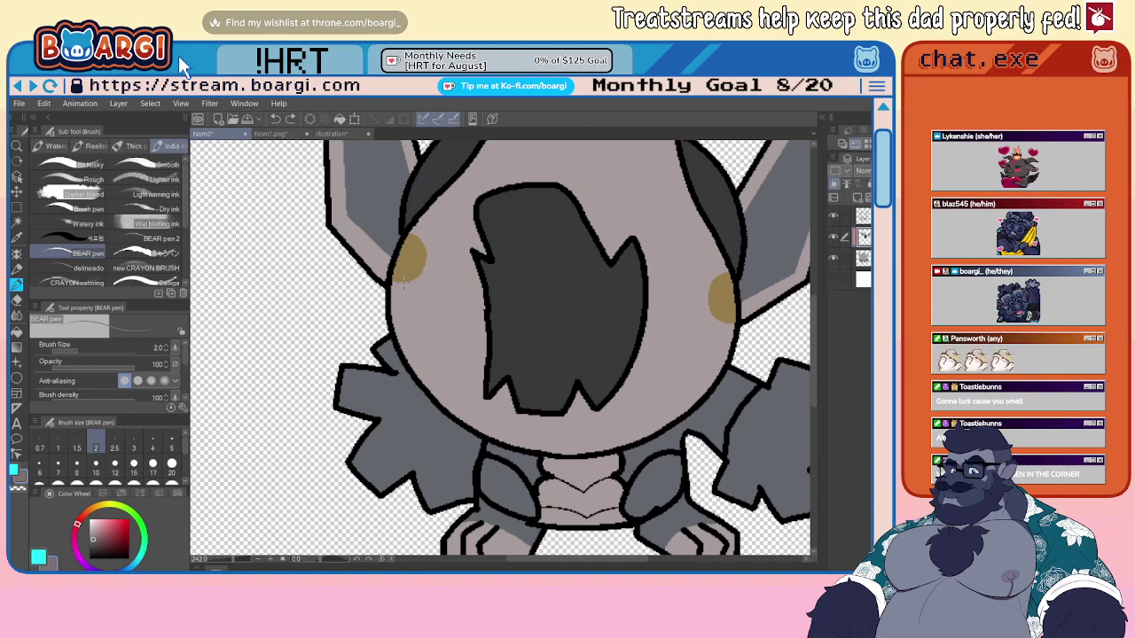
{"action": "left_click_drag", "start_coordinate": [404, 282], "coordinate": [486, 396]}
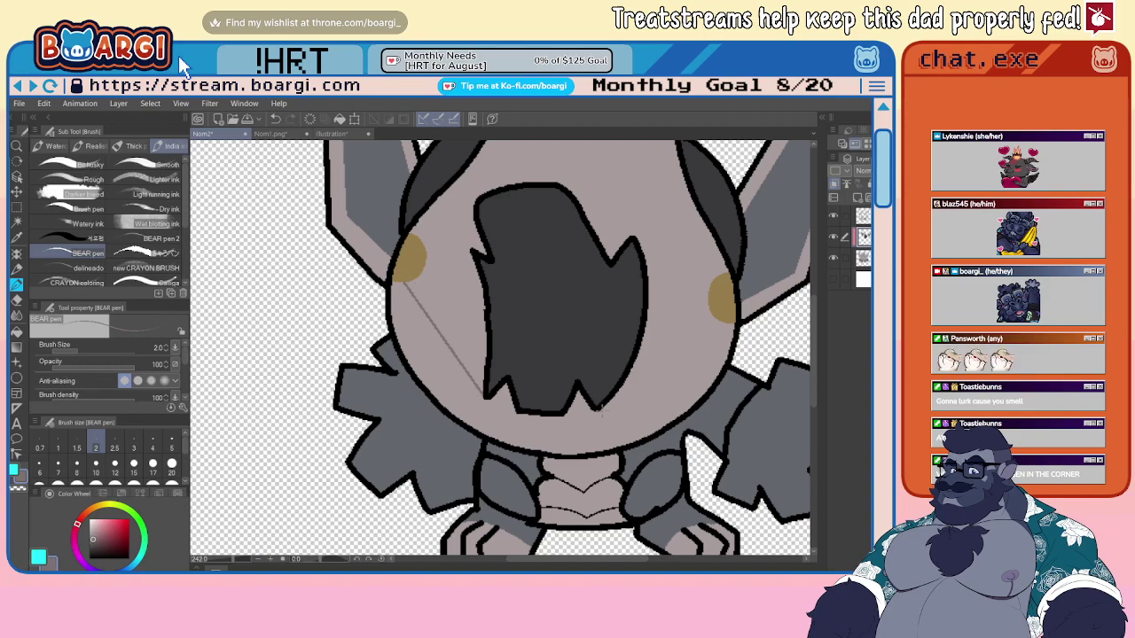
{"action": "scroll", "coordinate": [599, 403], "scroll_direction": "down", "scroll_amount": 4}
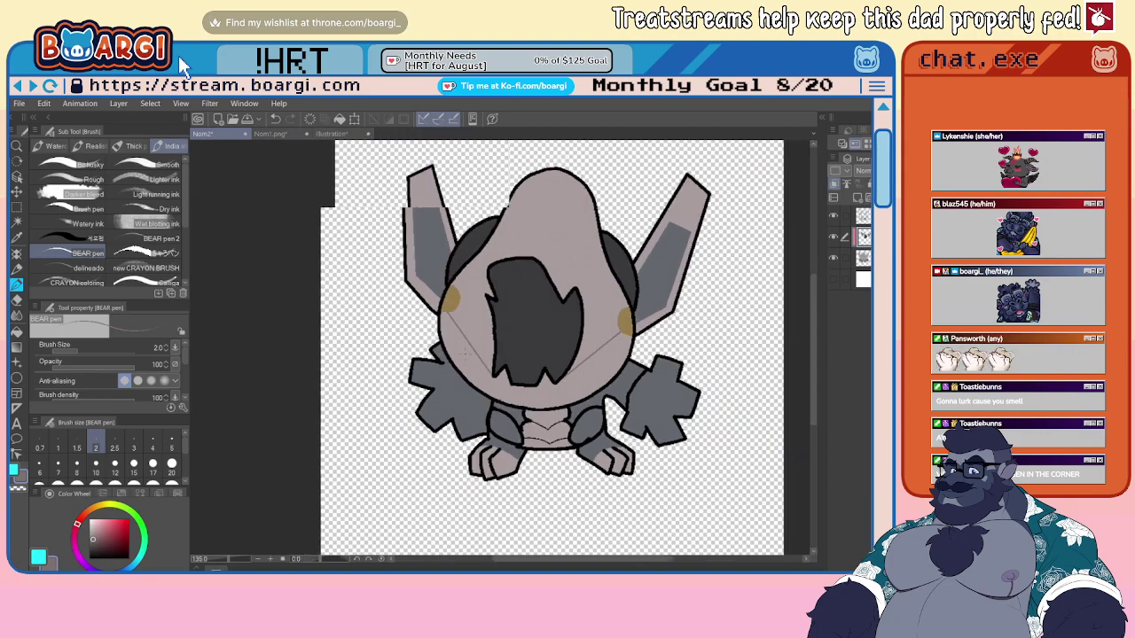
{"action": "scroll", "coordinate": [470, 335], "scroll_direction": "up", "scroll_amount": 5}
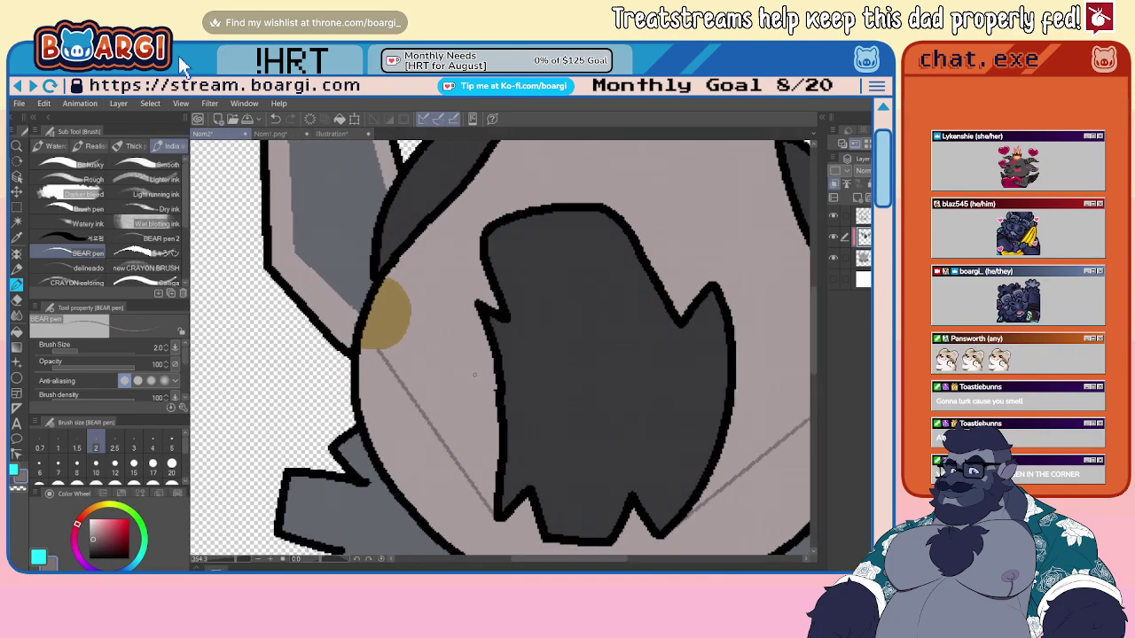
{"action": "scroll", "coordinate": [474, 375], "scroll_direction": "down", "scroll_amount": 5}
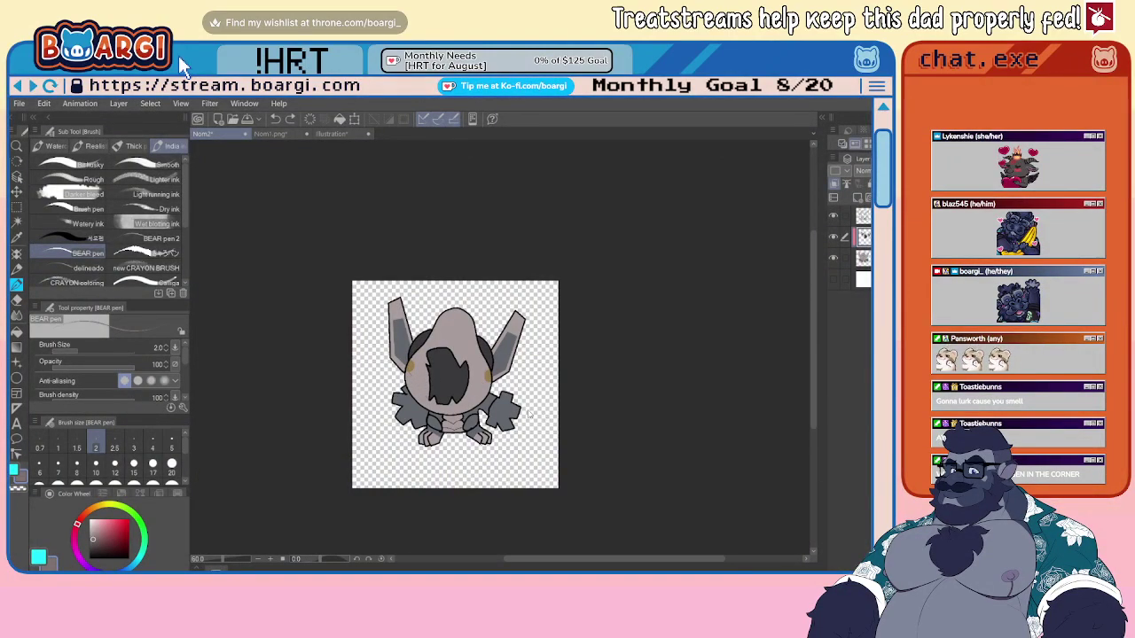
{"action": "scroll", "coordinate": [455, 387], "scroll_direction": "down", "scroll_amount": 1}
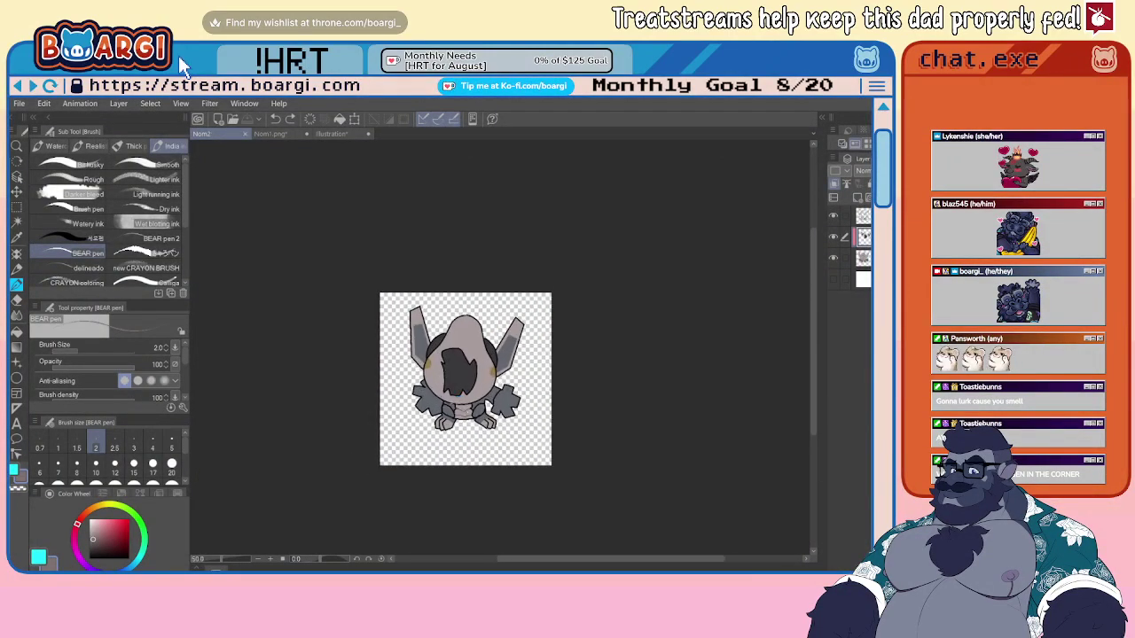
- Pick the lime green from the reference's shoulder armor, paint thin lime accents above both of Nom2's feet, and save the file
{"action": "scroll", "coordinate": [482, 423], "scroll_direction": "up", "scroll_amount": 3}
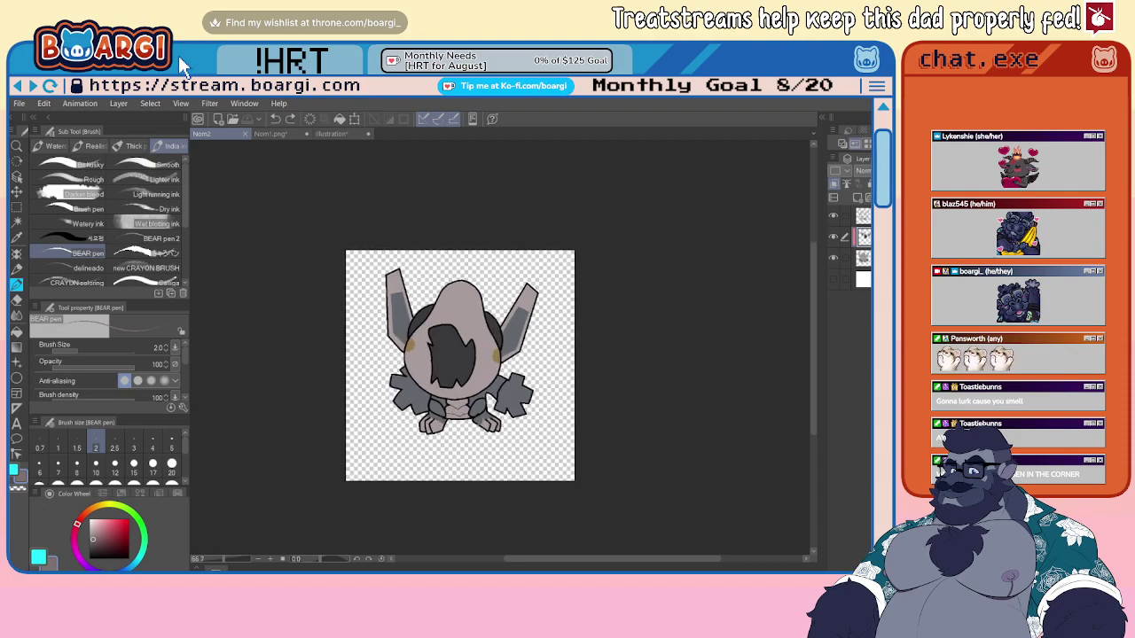
{"action": "scroll", "coordinate": [460, 415], "scroll_direction": "up", "scroll_amount": 4}
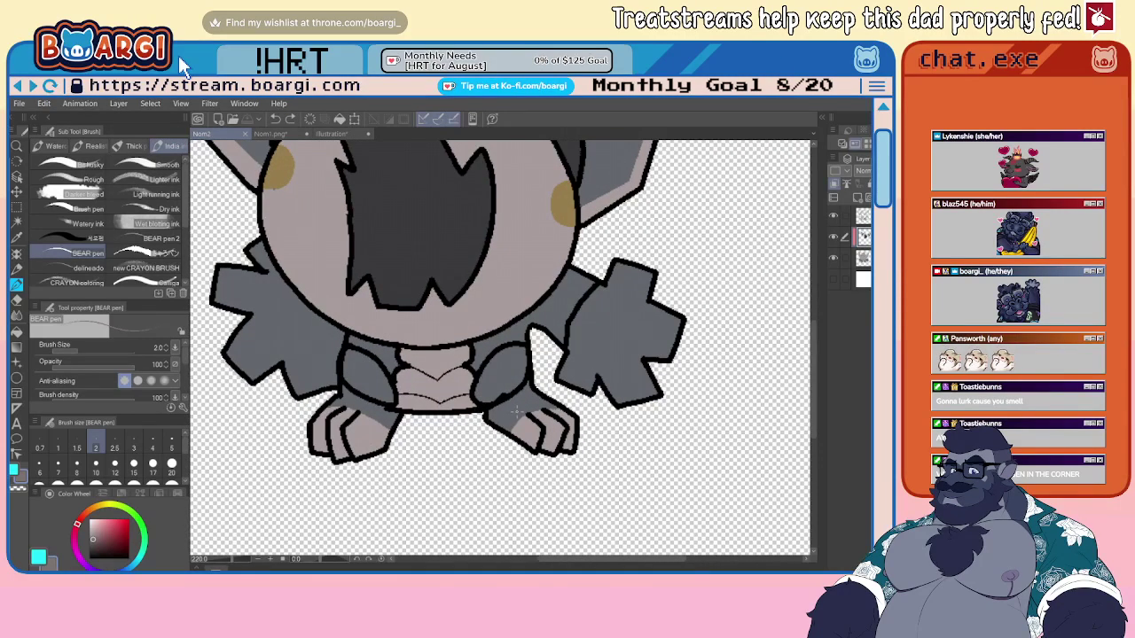
{"action": "scroll", "coordinate": [516, 410], "scroll_direction": "up", "scroll_amount": 3}
{"action": "left_click", "coordinate": [331, 133]}
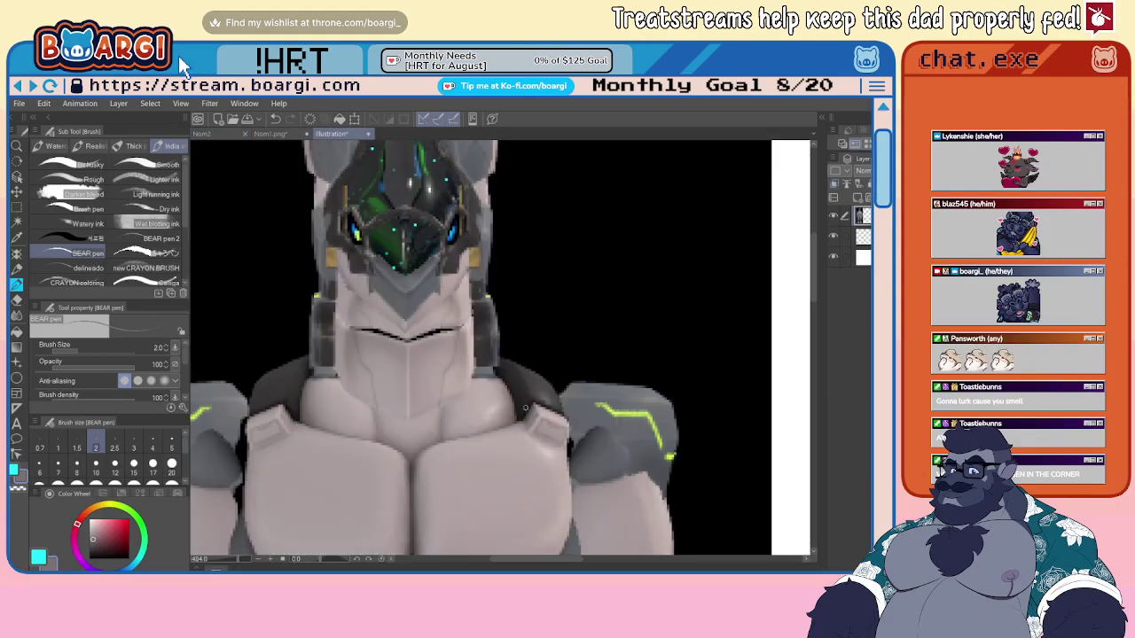
{"action": "left_click", "coordinate": [217, 134]}
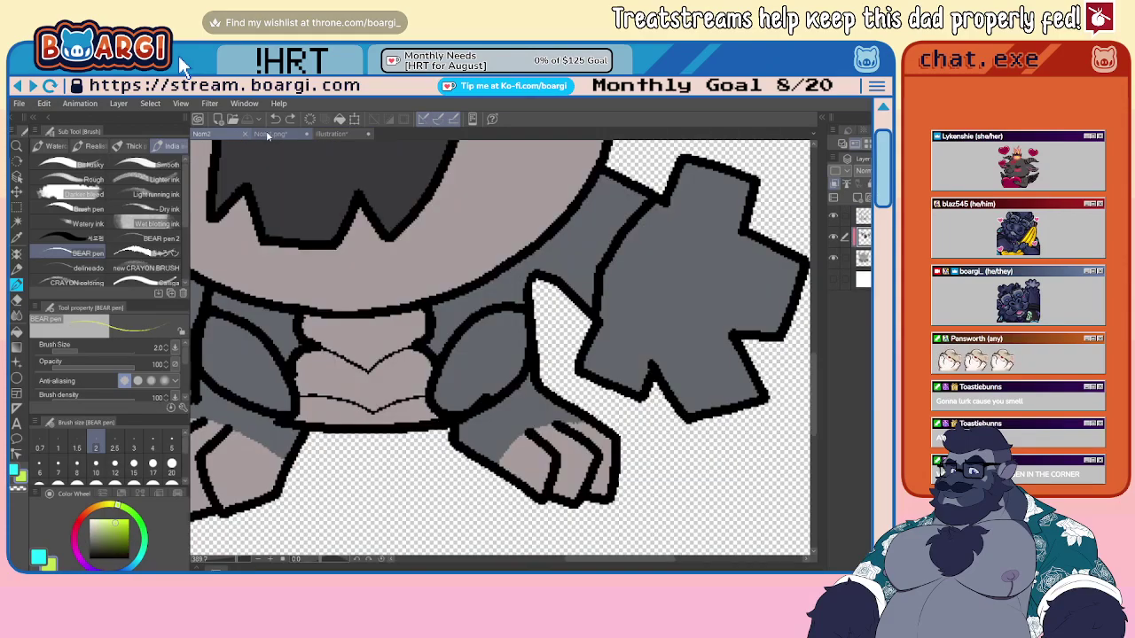
{"action": "scroll", "coordinate": [498, 381], "scroll_direction": "up", "scroll_amount": 3}
{"action": "left_click_drag", "start_coordinate": [540, 410], "coordinate": [565, 390]}
{"action": "scroll", "coordinate": [582, 362], "scroll_direction": "down", "scroll_amount": 5}
{"action": "scroll", "coordinate": [226, 377], "scroll_direction": "up", "scroll_amount": 1}
{"action": "left_click_drag", "start_coordinate": [215, 389], "coordinate": [234, 400]}
{"action": "scroll", "coordinate": [440, 395], "scroll_direction": "down", "scroll_amount": 5}
{"action": "scroll", "coordinate": [447, 404], "scroll_direction": "down", "scroll_amount": 4}
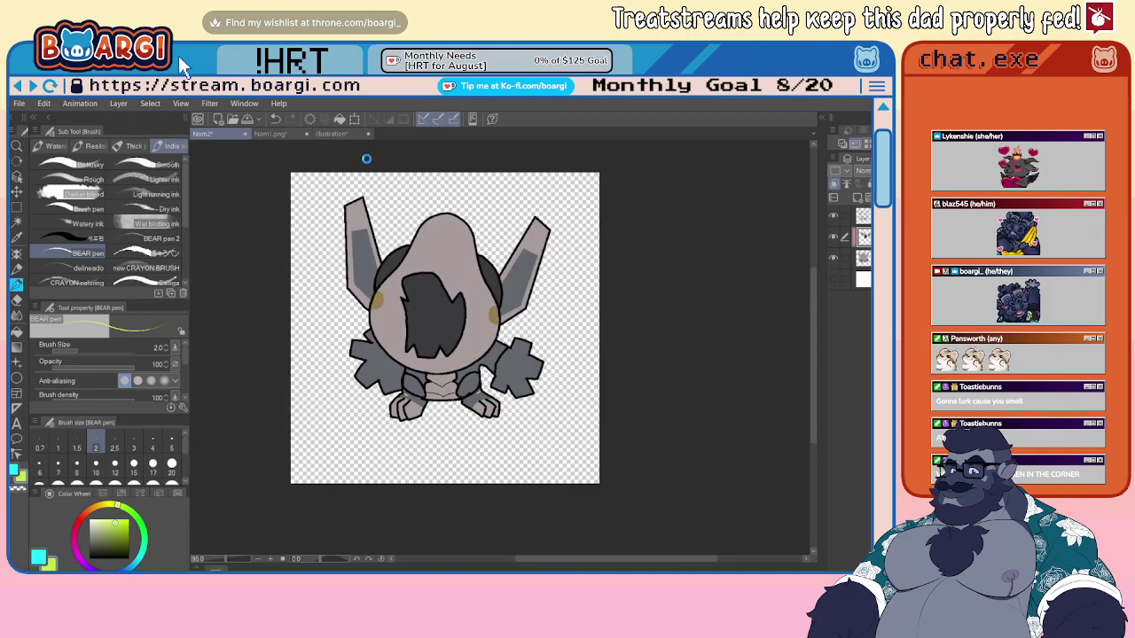
- Paint matching thin lime accents on both of Nom1's legs with the BEAR pen at size 2, and save the file
{"action": "left_click", "coordinate": [279, 135]}
{"action": "scroll", "coordinate": [461, 443], "scroll_direction": "up", "scroll_amount": 5}
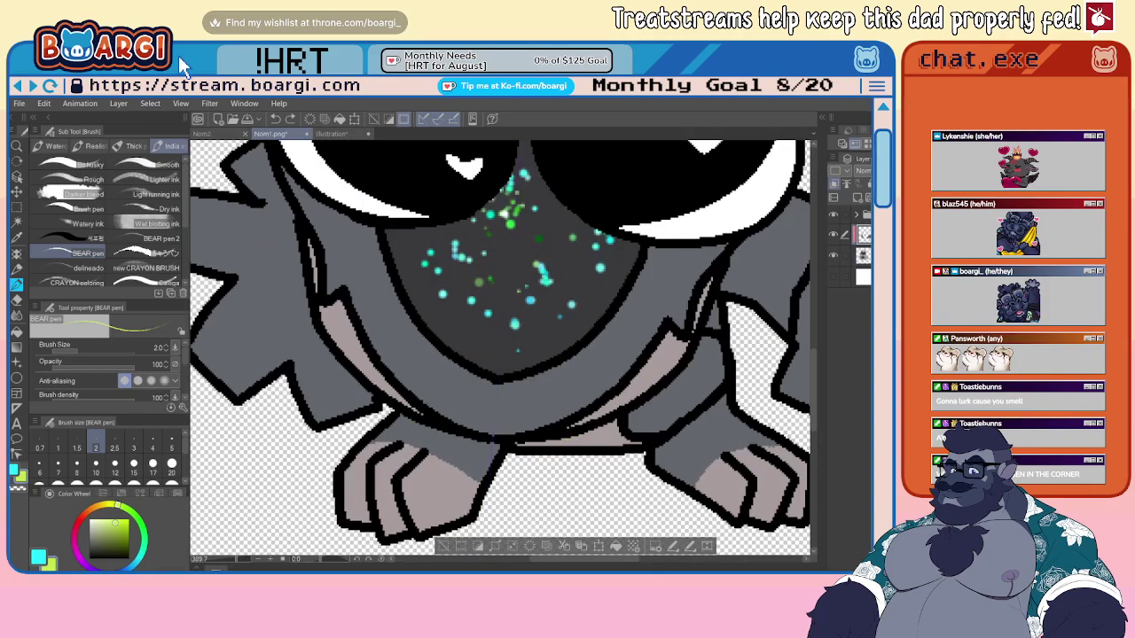
{"action": "left_click_drag", "start_coordinate": [400, 415], "coordinate": [425, 426]}
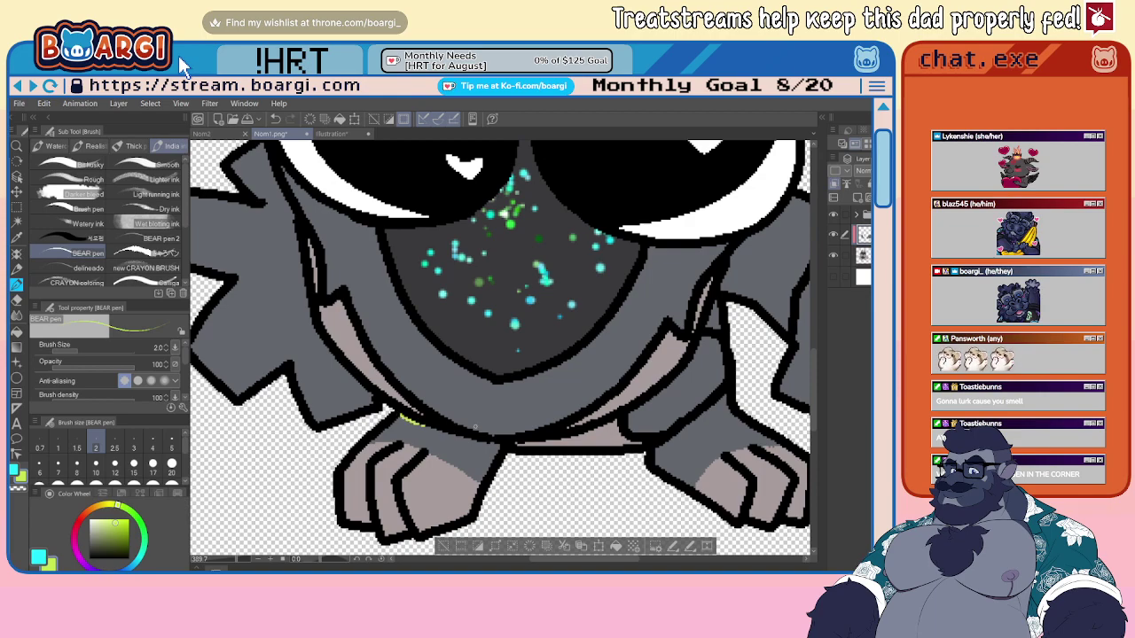
{"action": "left_click_drag", "start_coordinate": [697, 415], "coordinate": [725, 399]}
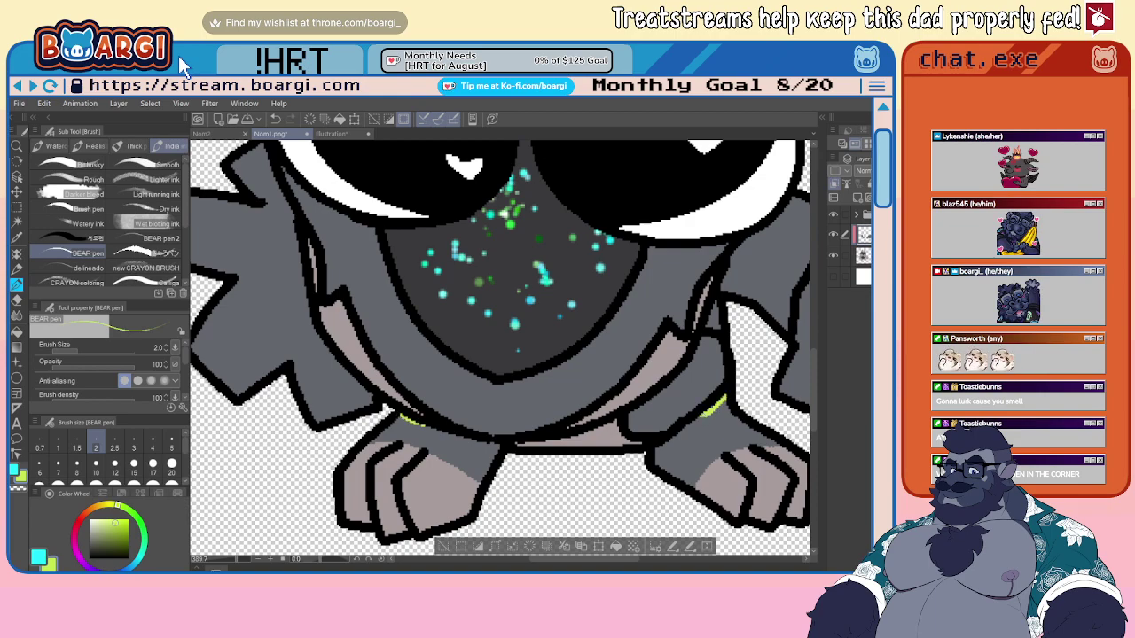
{"action": "scroll", "coordinate": [563, 400], "scroll_direction": "down", "scroll_amount": 2}
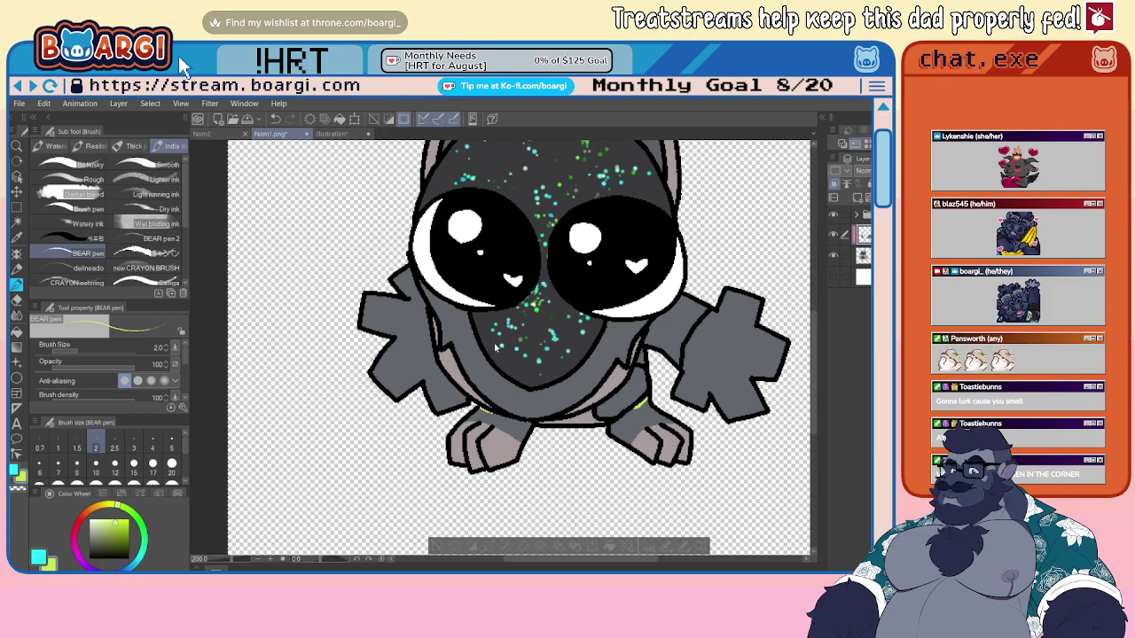
{"action": "key", "text": "ctrl+minus"}
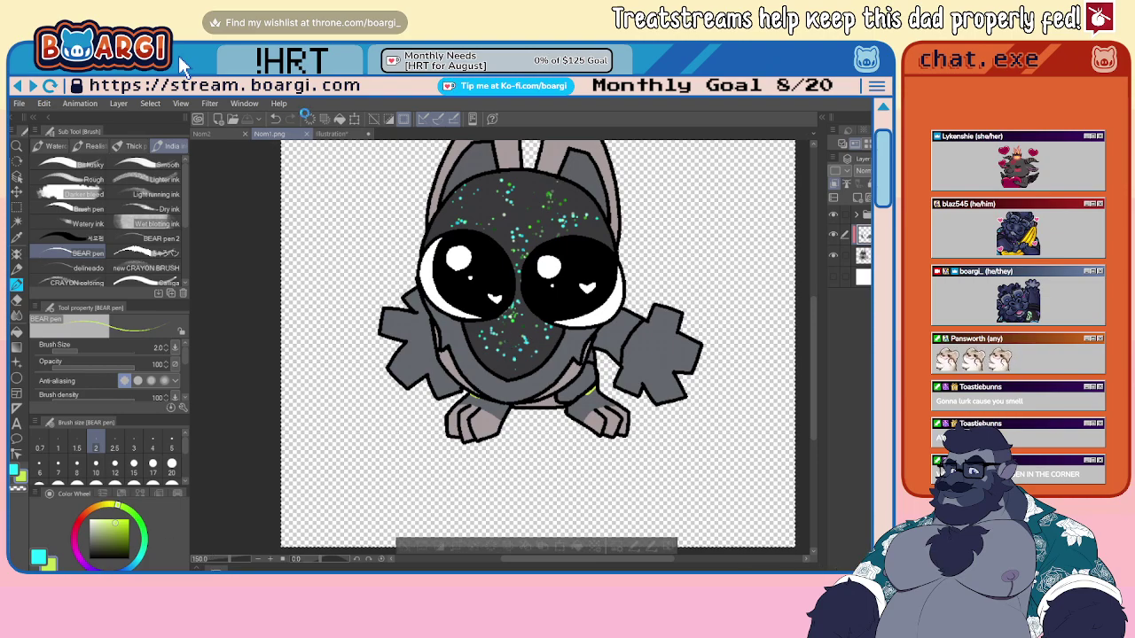
- Save the character with the jagged face opening as Nom1 and the speckled big-eyed character as Nom2
{"action": "left_click", "coordinate": [218, 136]}
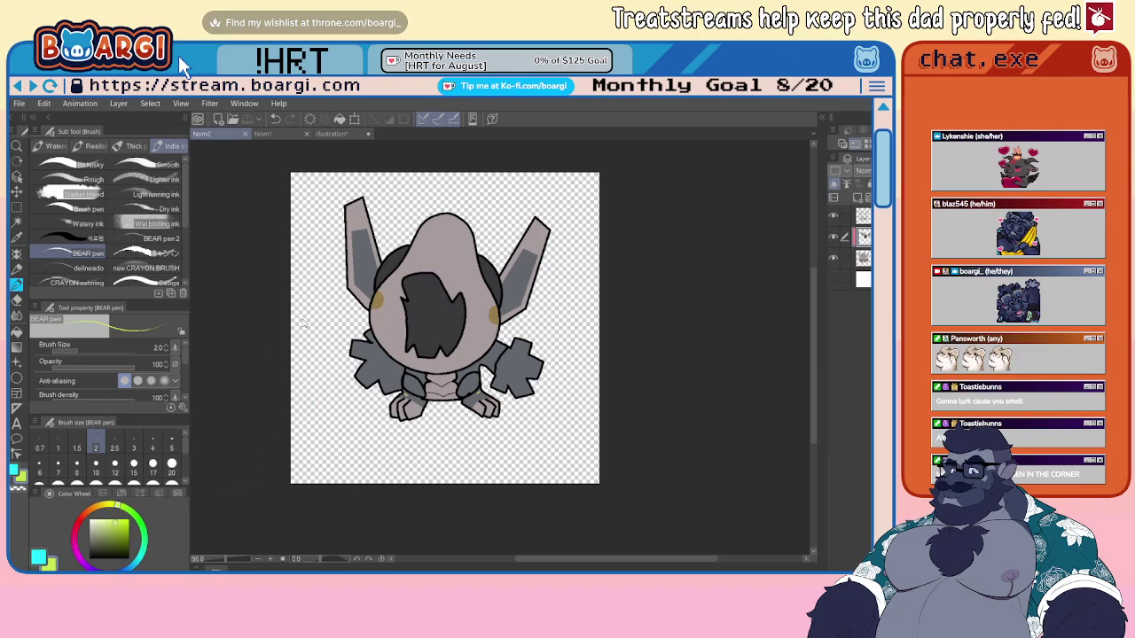
{"action": "left_click", "coordinate": [264, 134]}
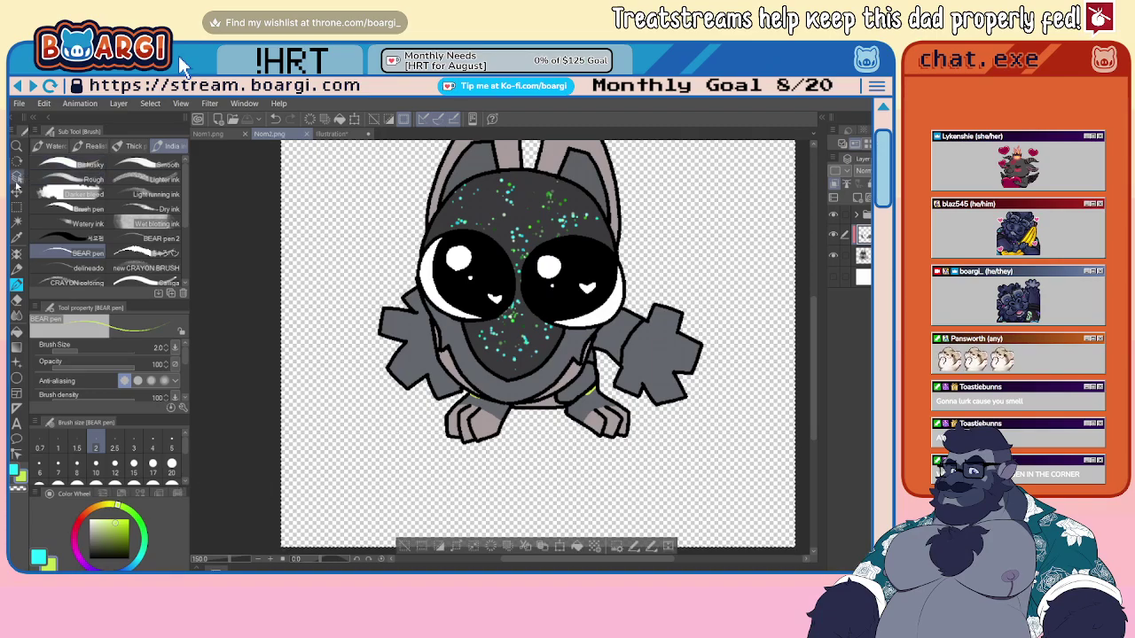
{"action": "left_click", "coordinate": [16, 221]}
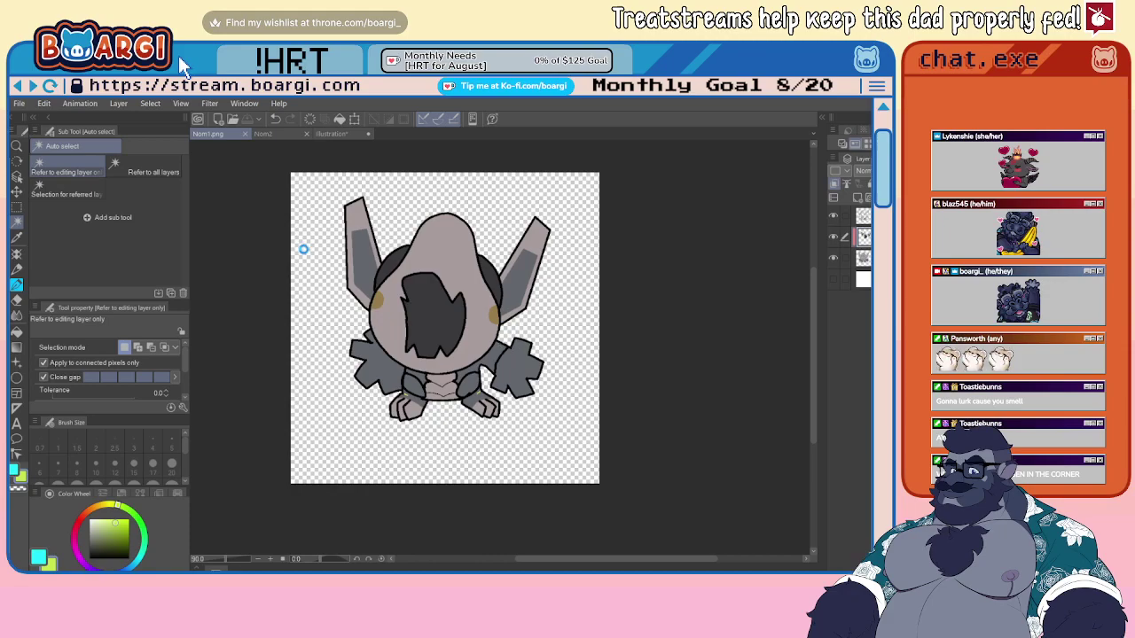
- Close the reference illustration and both Nom documents, and bring up the pink-haired character drawing with the apple outline
{"action": "left_click", "coordinate": [344, 132]}
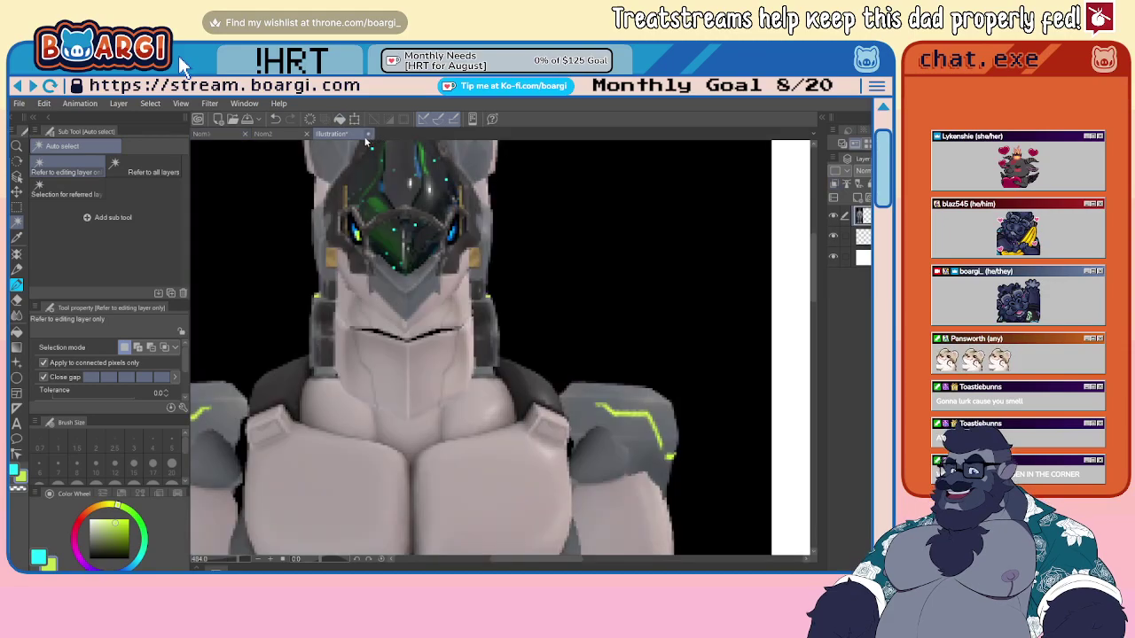
{"action": "left_click", "coordinate": [367, 133]}
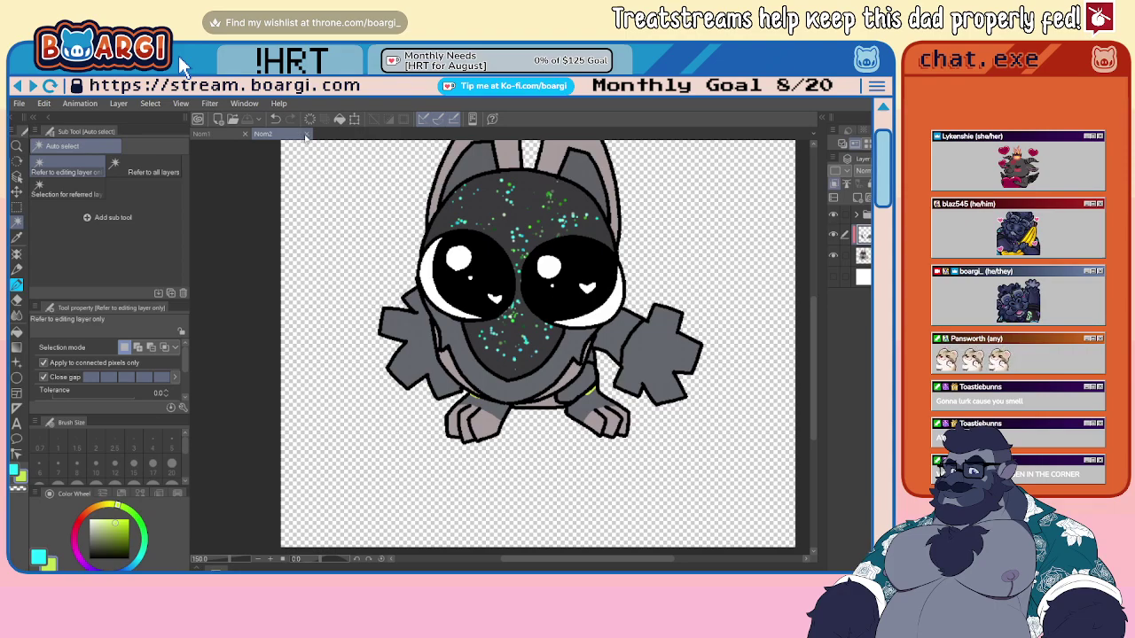
{"action": "left_click", "coordinate": [307, 134]}
{"action": "left_click", "coordinate": [245, 135]}
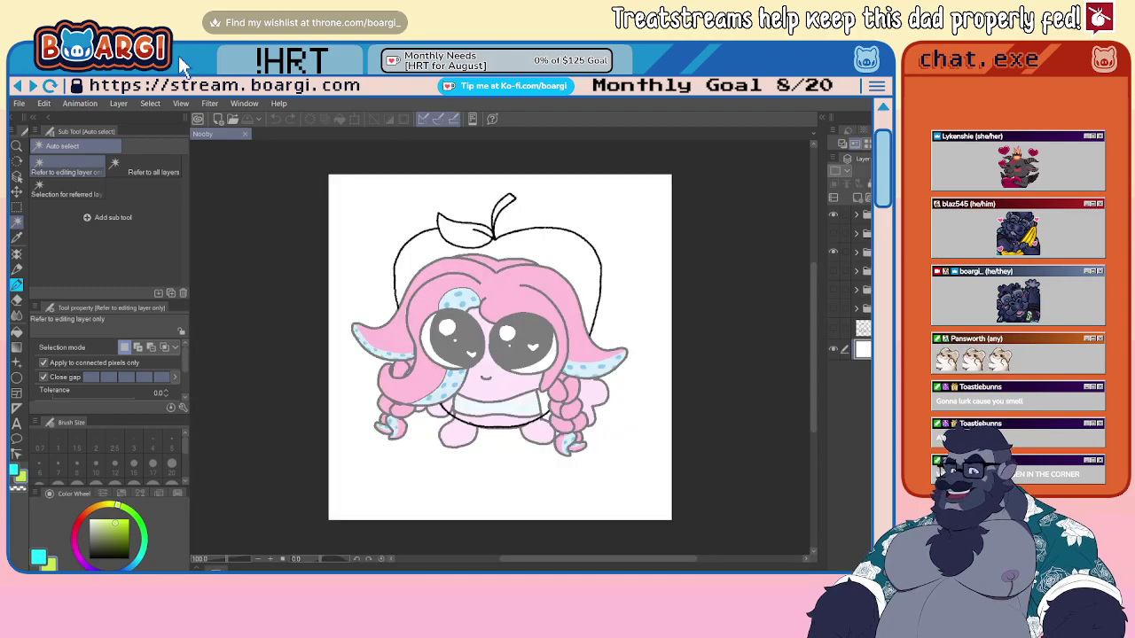
{"action": "scroll", "coordinate": [479, 245], "scroll_direction": "up", "scroll_amount": 5}
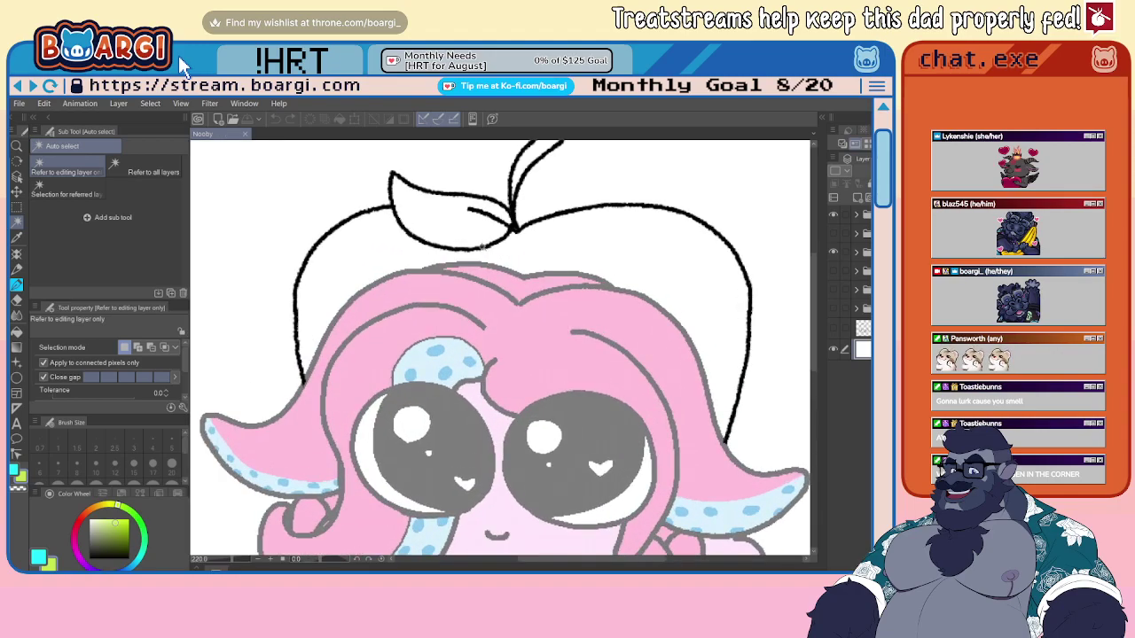